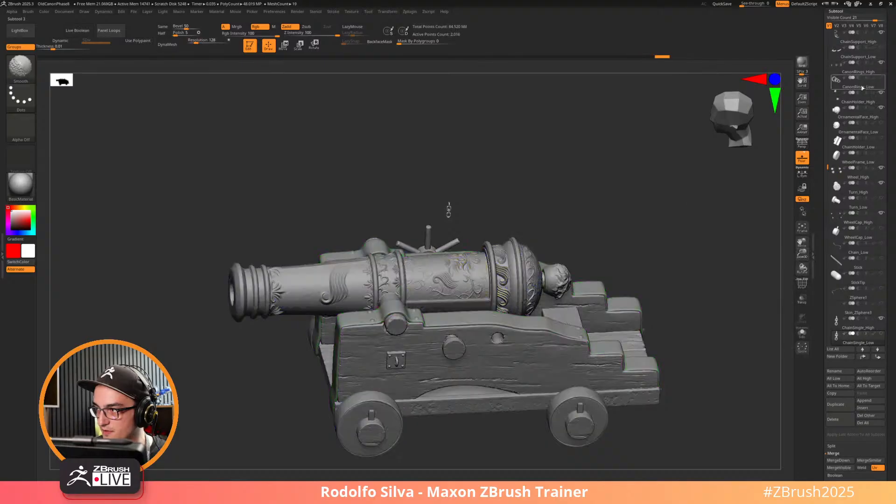
# Make the Chain_Low subtool visible on the cannon model.
pyautogui.moveTo(702, 265); pyautogui.dragTo(532, 269)
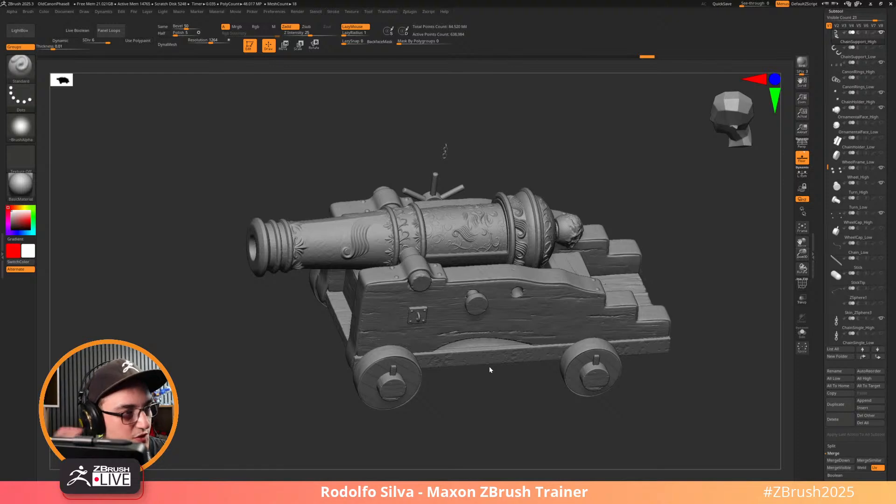
pyautogui.moveTo(491, 328); pyautogui.dragTo(683, 294)
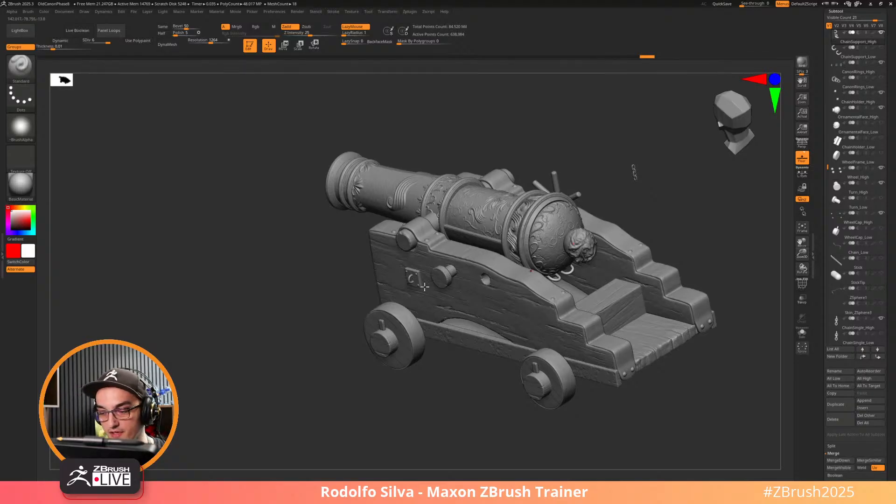
pyautogui.moveTo(712, 234); pyautogui.dragTo(658, 182)
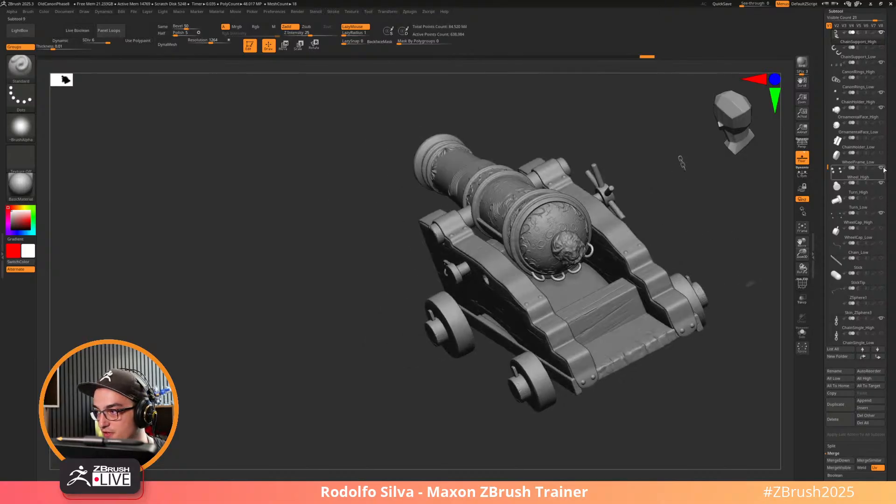
pyautogui.click(881, 243)
pyautogui.moveTo(686, 399); pyautogui.dragTo(536, 298)
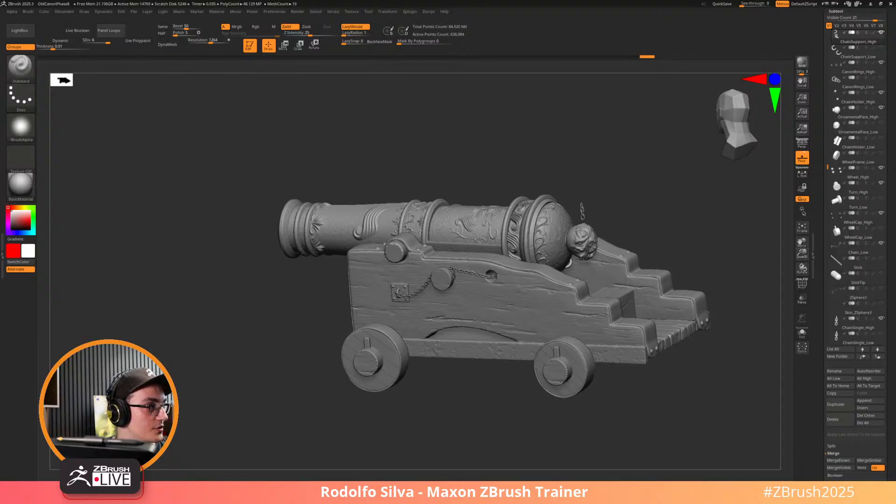
# Switch to the CanonBake project in Substance 3D Painter and set the viewport display to Material.
pyautogui.moveTo(0, 100); pyautogui.dragTo(355, 0)
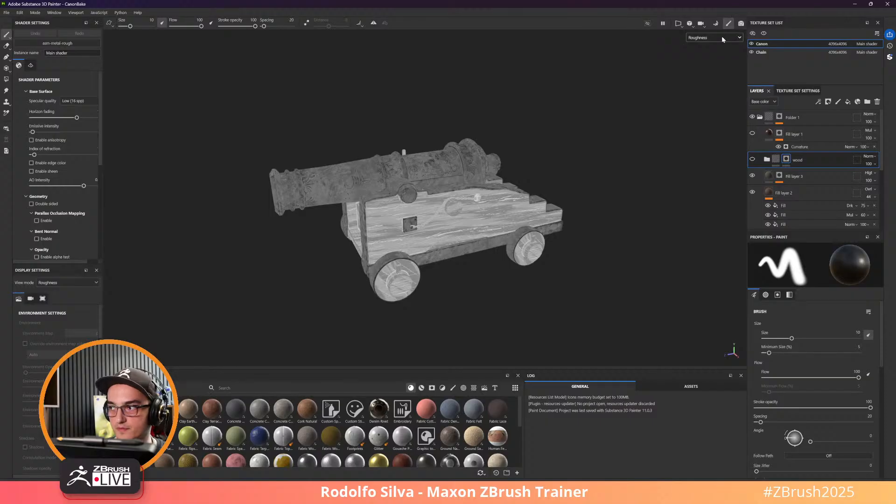
pyautogui.click(722, 39)
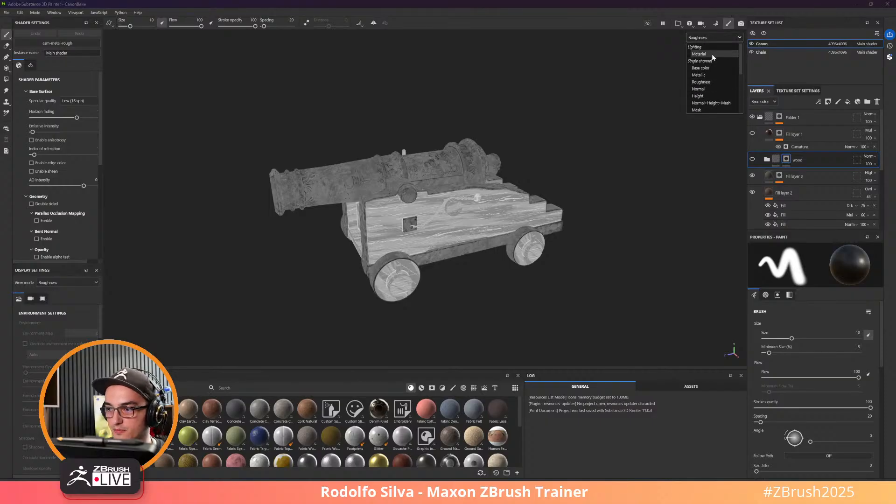
pyautogui.click(712, 54)
# Examine the cannon's wood and metal texturing from the side, front and rear, rotating the environment lighting along the way.
pyautogui.keyDown('alt'); pyautogui.moveTo(519, 183); pyautogui.dragTo(503, 218); pyautogui.keyUp('alt')
pyautogui.keyDown('alt'); pyautogui.moveTo(503, 217); pyautogui.dragTo(498, 235, button='right'); pyautogui.keyUp('alt')
pyautogui.scroll(4, 497, 235)
pyautogui.keyDown('alt'); pyautogui.moveTo(462, 229); pyautogui.dragTo(373, 214); pyautogui.keyUp('alt')
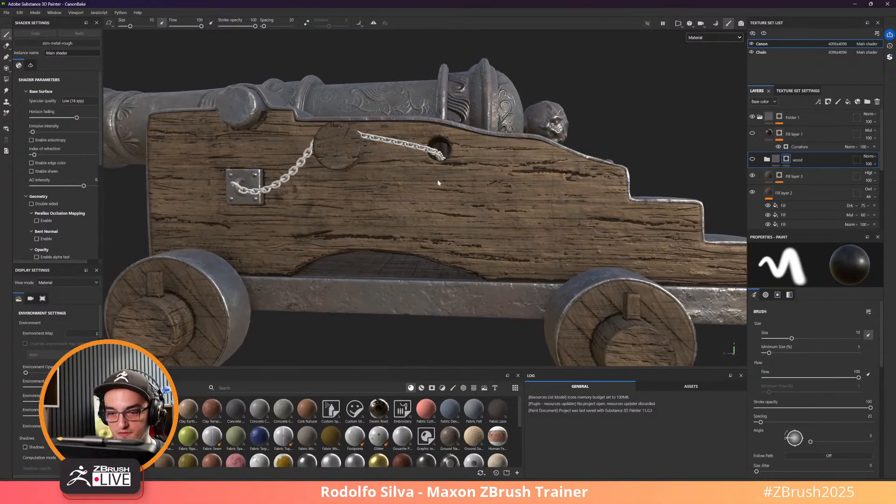
pyautogui.keyDown('alt'); pyautogui.moveTo(438, 183); pyautogui.dragTo(438, 198); pyautogui.keyUp('alt')
pyautogui.keyDown('alt'); pyautogui.moveTo(439, 198); pyautogui.dragTo(535, 202, button='middle'); pyautogui.keyUp('alt')
pyautogui.scroll(-4, 535, 202)
pyautogui.keyDown('alt'); pyautogui.moveTo(505, 217); pyautogui.dragTo(514, 252); pyautogui.keyUp('alt')
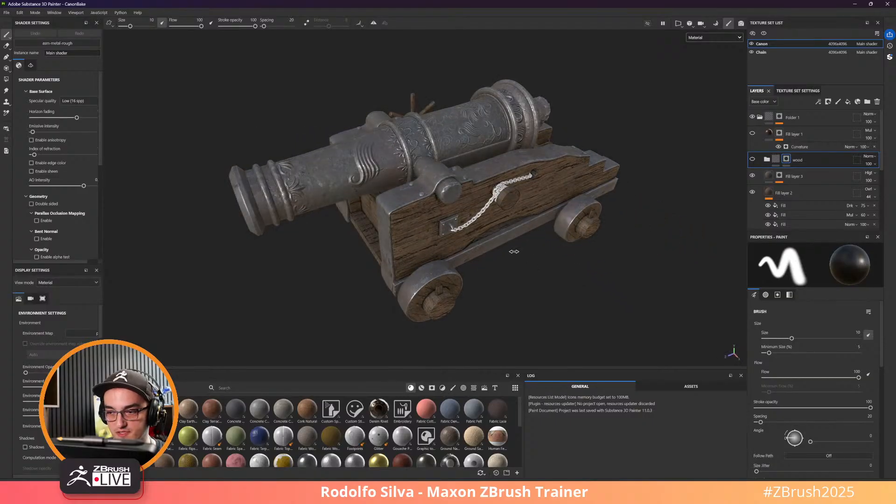
pyautogui.keyDown('shift'); pyautogui.moveTo(514, 252); pyautogui.dragTo(539, 249, button='right'); pyautogui.keyUp('shift')
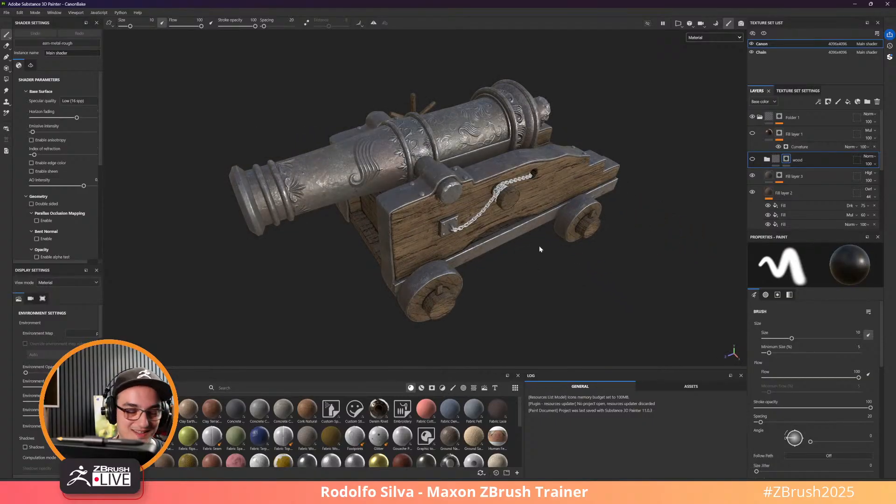
pyautogui.scroll(-5, 539, 256)
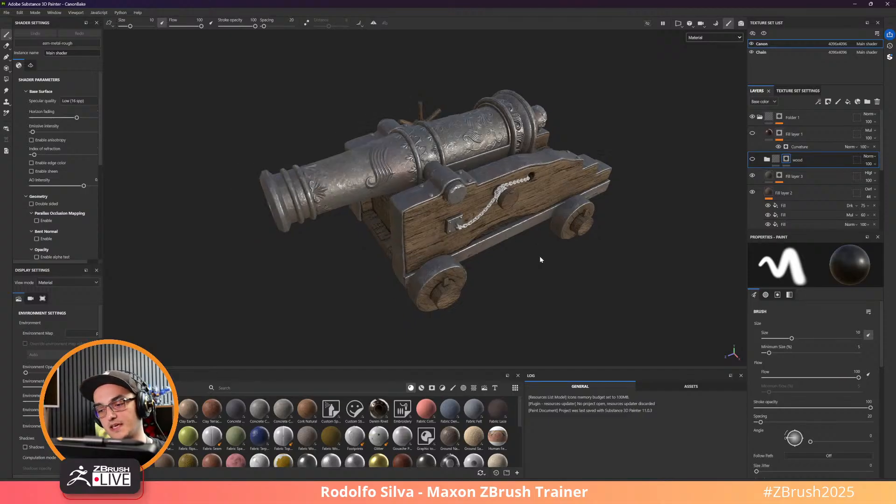
pyautogui.keyDown('alt'); pyautogui.moveTo(537, 257); pyautogui.dragTo(397, 222); pyautogui.keyUp('alt')
pyautogui.scroll(5, 396, 222)
pyautogui.scroll(3, 396, 208)
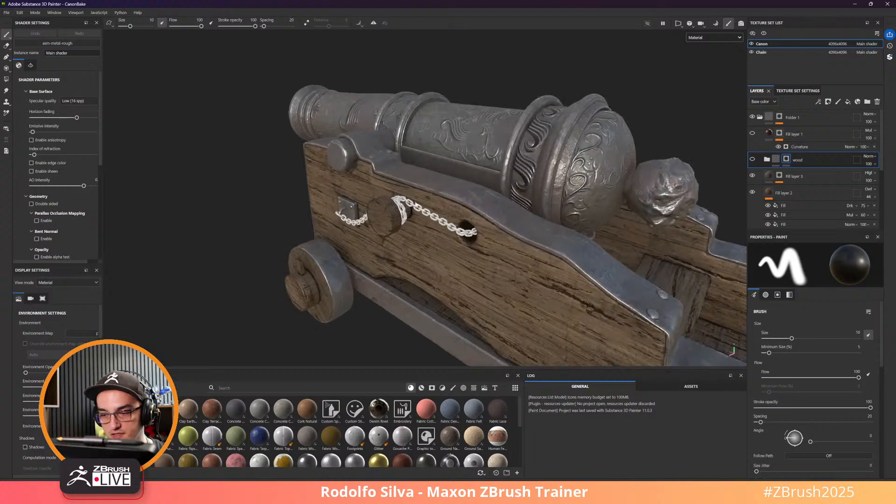
pyautogui.keyDown('alt'); pyautogui.moveTo(459, 232); pyautogui.dragTo(536, 192); pyautogui.keyUp('alt')
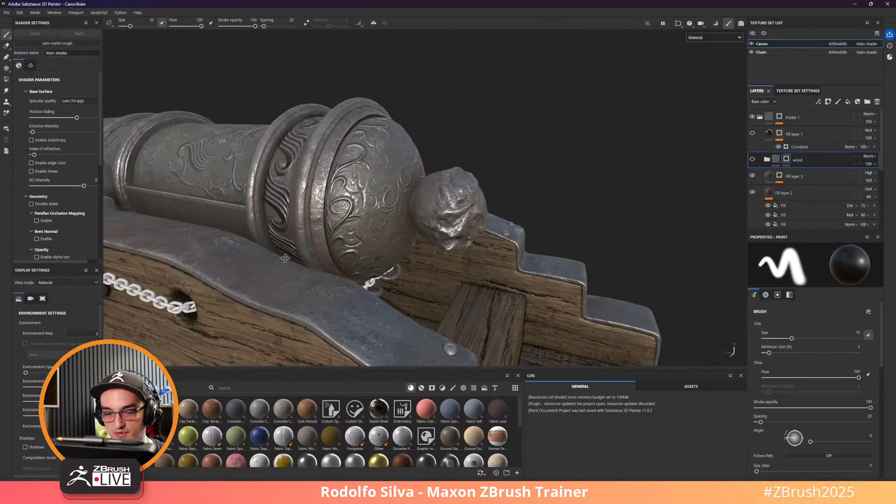
# Set the Chain texture set's resolution to 256x256.
pyautogui.scroll(3, 548, 192)
pyautogui.click(776, 51)
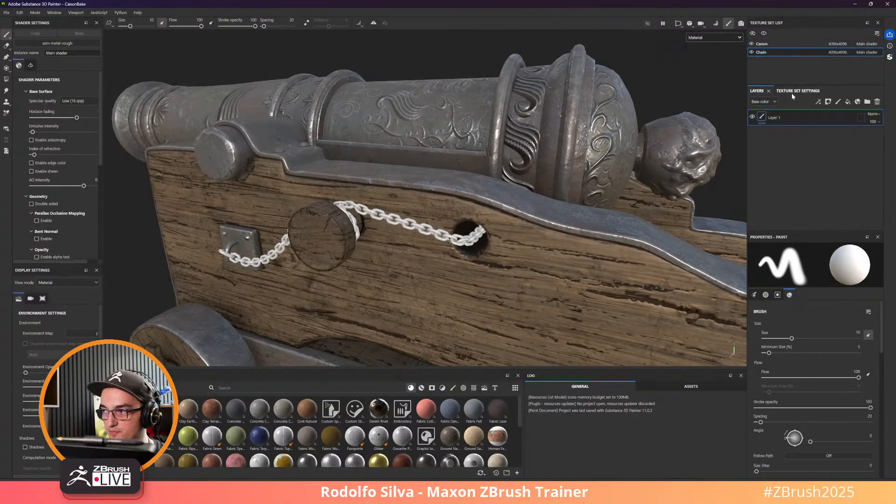
pyautogui.click(840, 53)
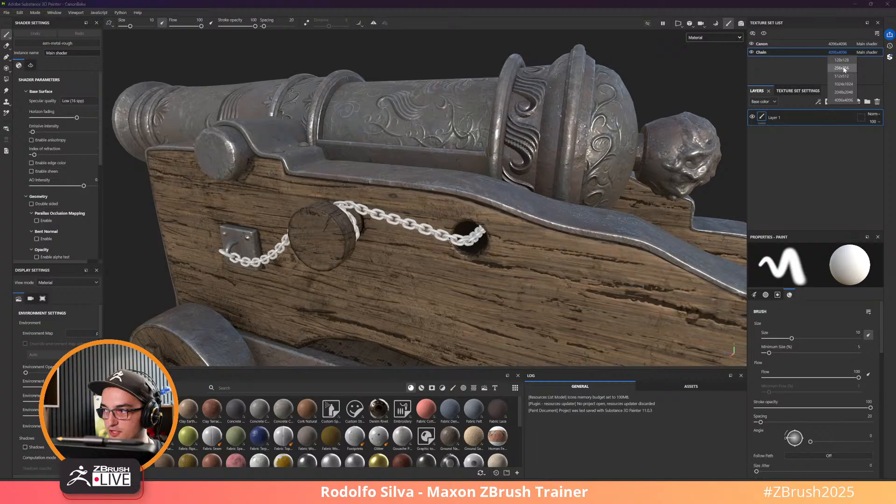
pyautogui.click(840, 63)
# Look over the whole textured cannon, and return to ZBrush with the sculpted cannon in side view.
pyautogui.scroll(-6, 607, 198)
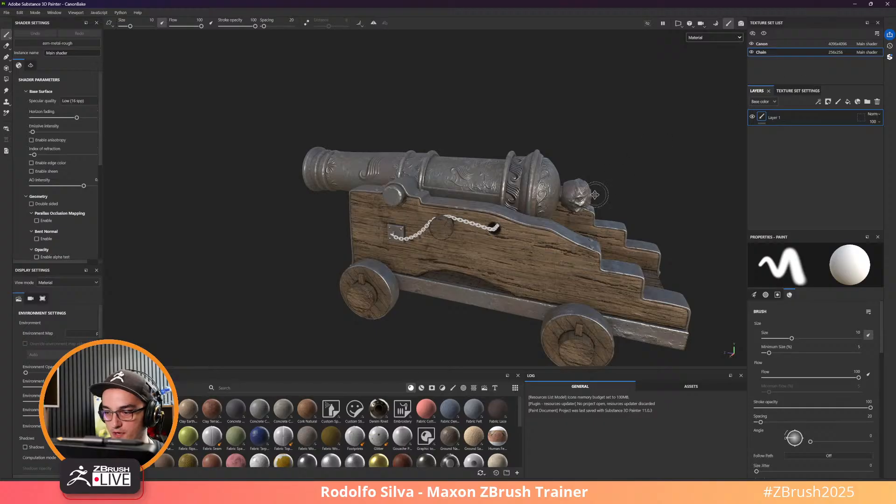
pyautogui.keyDown('alt'); pyautogui.moveTo(595, 195); pyautogui.dragTo(546, 203); pyautogui.keyUp('alt')
pyautogui.keyDown('alt'); pyautogui.moveTo(545, 204); pyautogui.dragTo(455, 204, button='right'); pyautogui.keyUp('alt')
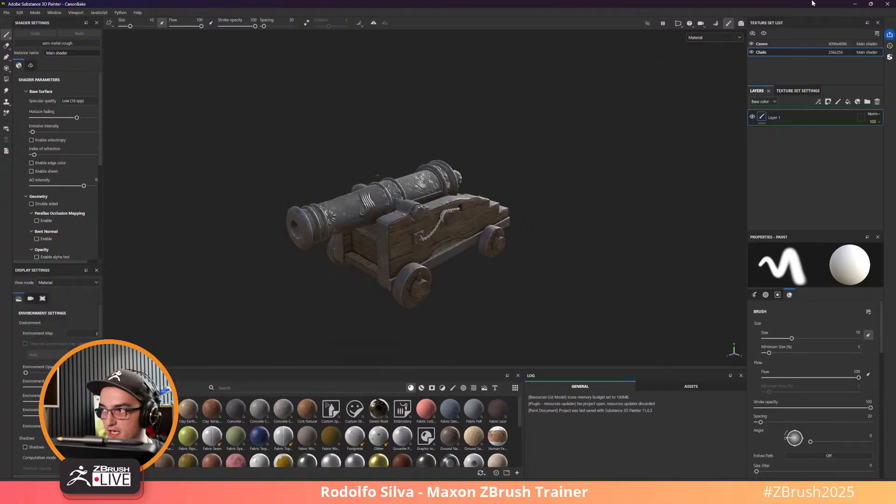
pyautogui.click(853, 3)
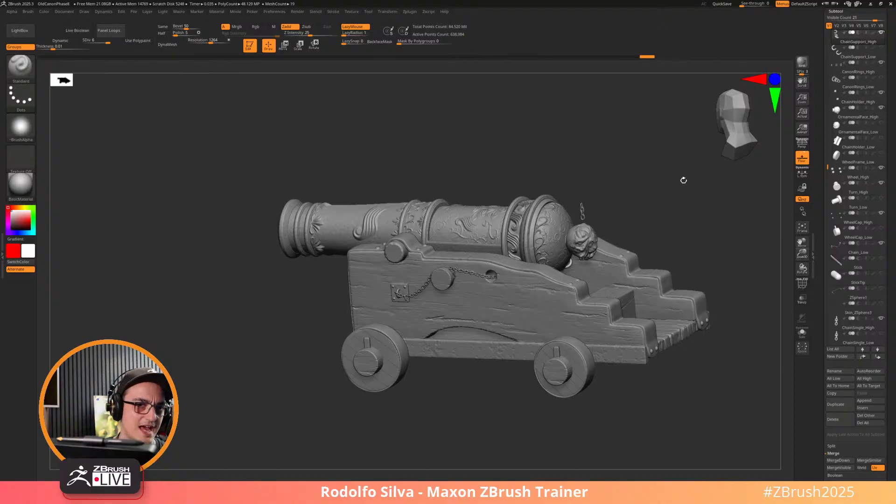
pyautogui.moveTo(670, 244); pyautogui.dragTo(686, 234)
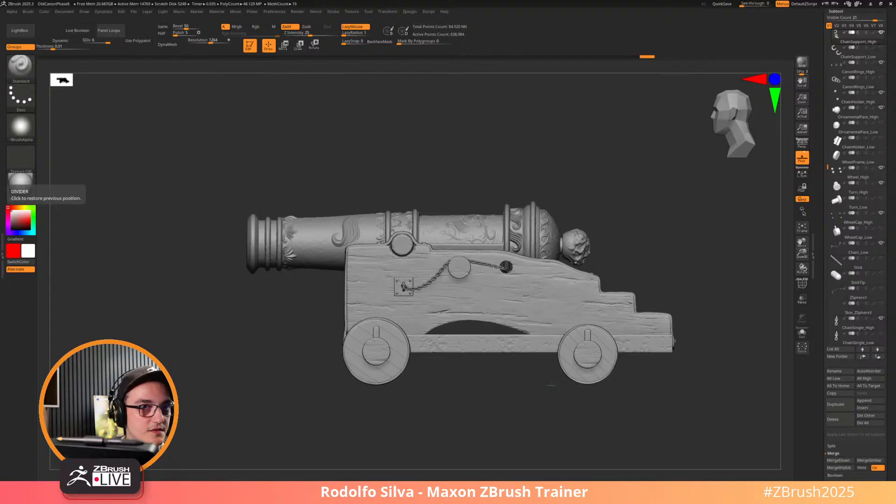
# Bring the Old Canon reference board on screen over the area beside the cannon model.
pyautogui.moveTo(1, 254); pyautogui.dragTo(268, 143)
pyautogui.scroll(-3, 249, 205)
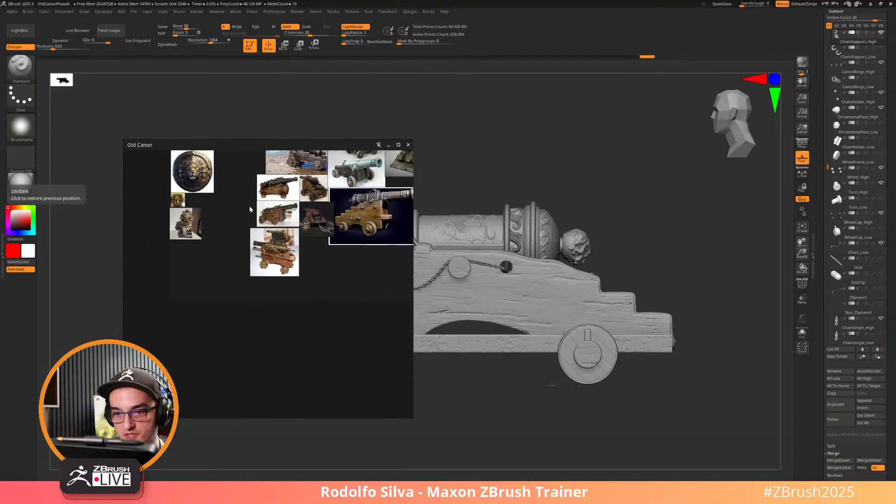
pyautogui.moveTo(249, 206); pyautogui.dragTo(212, 267, button='middle')
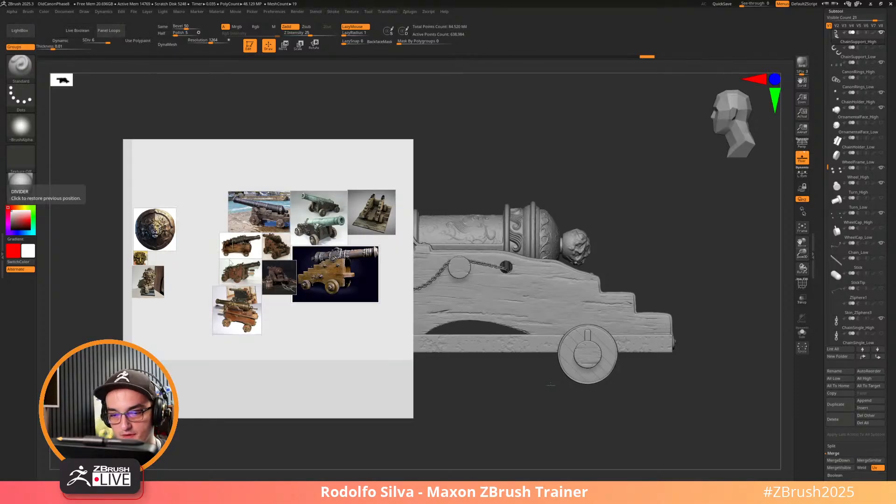
pyautogui.moveTo(229, 262); pyautogui.dragTo(193, 262, button='right')
# Examine the reference photos of weathered wooden cannon carriages, including their wheels, chains and stepped sides.
pyautogui.scroll(5, 189, 261)
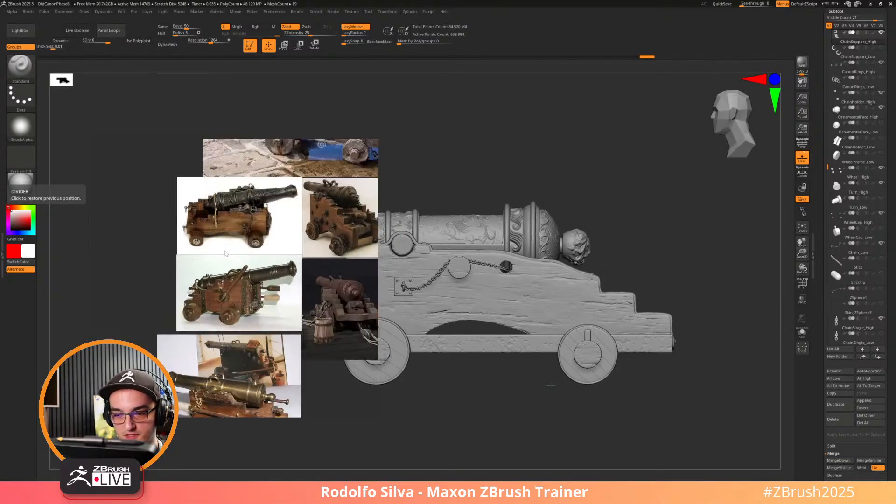
pyautogui.moveTo(225, 253); pyautogui.dragTo(97, 325, button='middle')
pyautogui.moveTo(224, 206); pyautogui.dragTo(217, 264, button='middle')
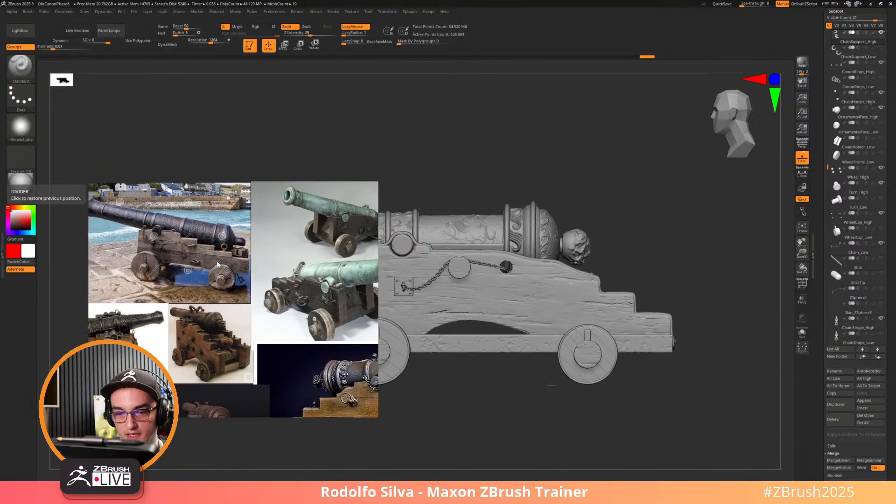
pyautogui.scroll(-3, 180, 224)
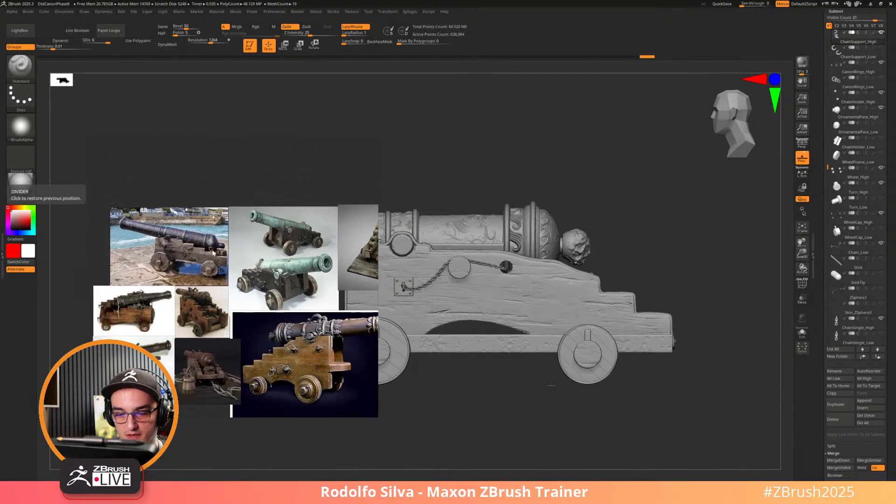
pyautogui.scroll(2, 154, 304)
pyautogui.scroll(2, 152, 300)
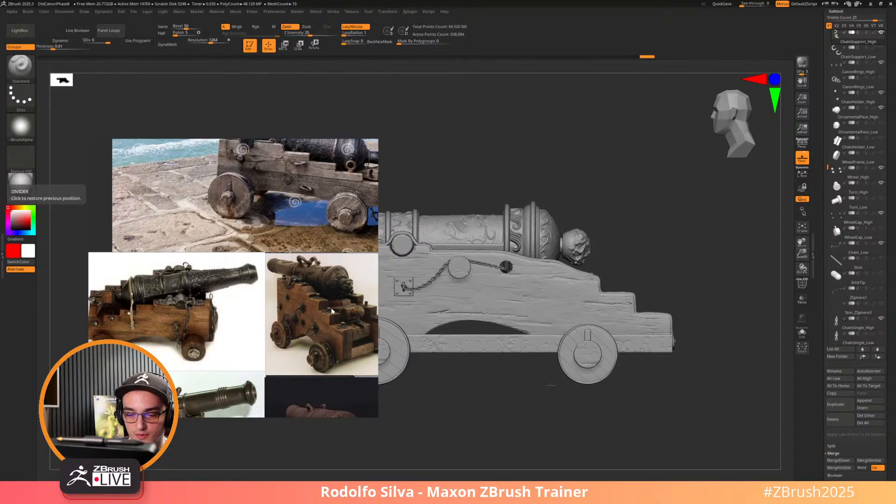
pyautogui.scroll(1, 331, 307)
pyautogui.scroll(-1, 348, 313)
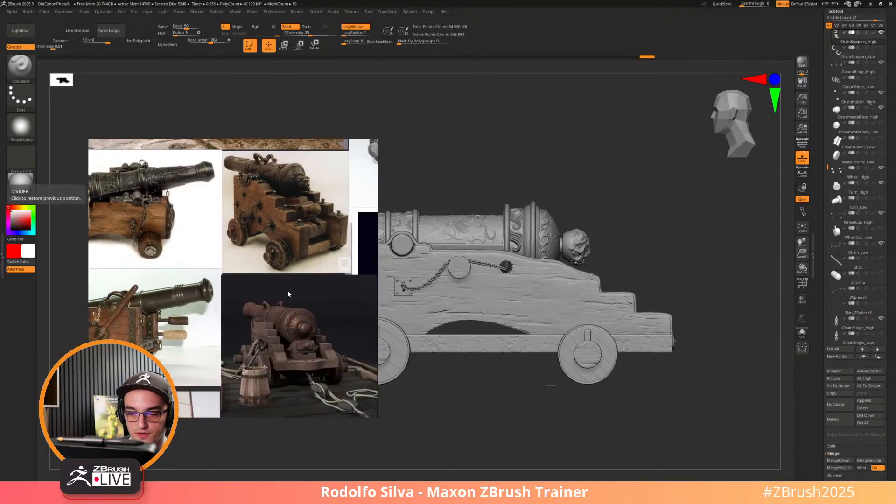
pyautogui.scroll(-3, 288, 293)
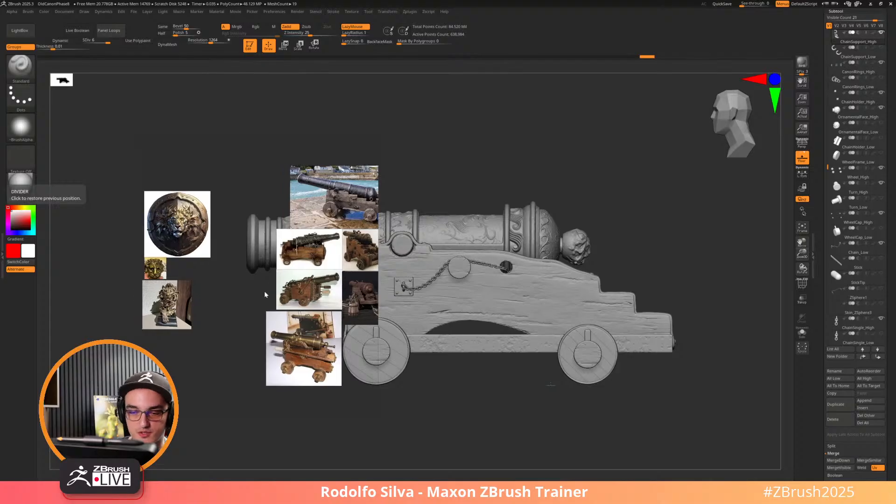
# Study the ornate barrel with ring fittings, the empty wooden carriage, the green bronze cannons and the dark cannon with bucket.
pyautogui.scroll(2, 243, 295)
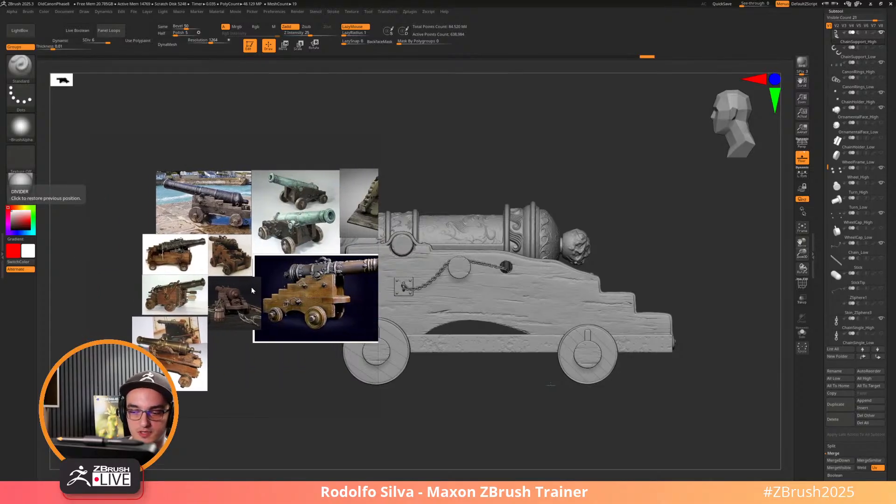
pyautogui.scroll(4, 251, 290)
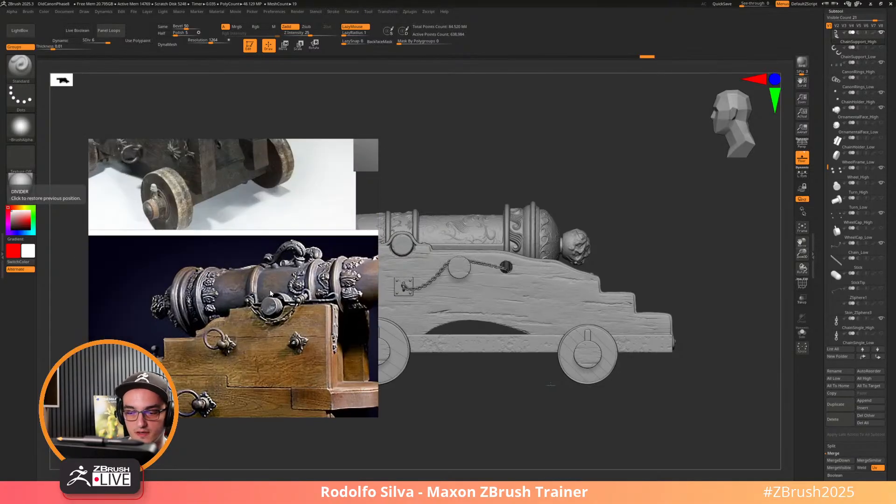
pyautogui.scroll(2, 271, 293)
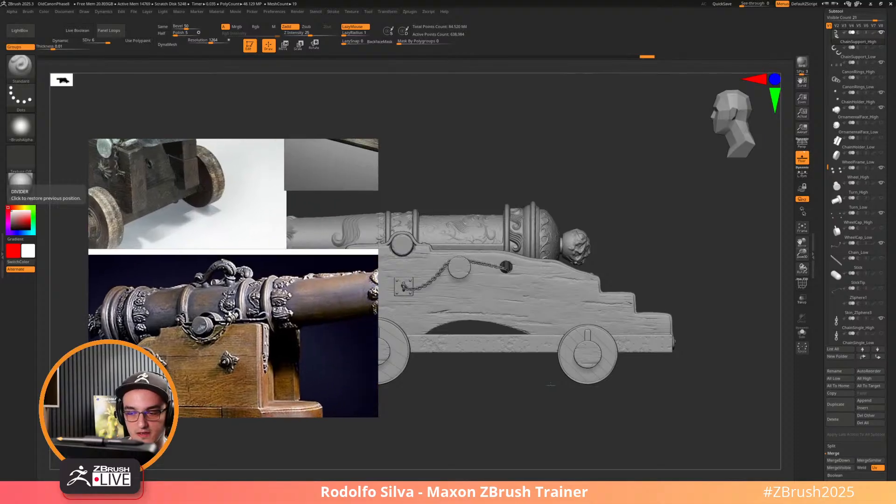
pyautogui.scroll(-3, 229, 314)
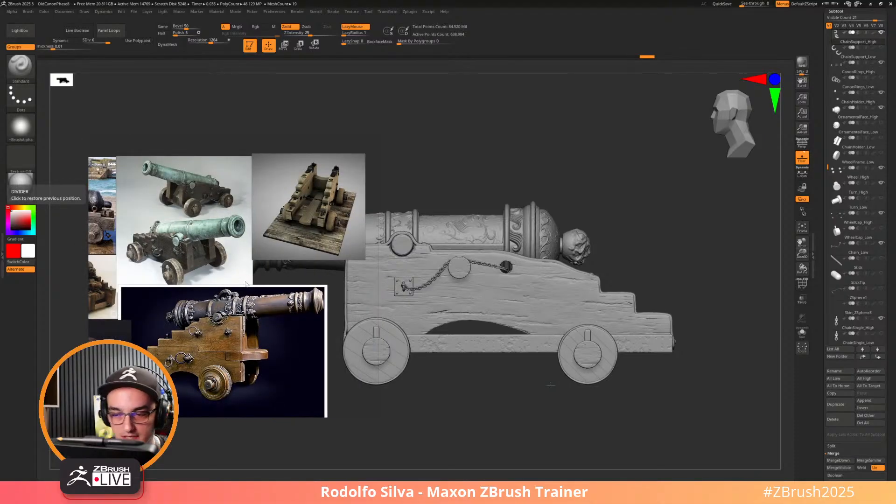
pyautogui.scroll(4, 309, 205)
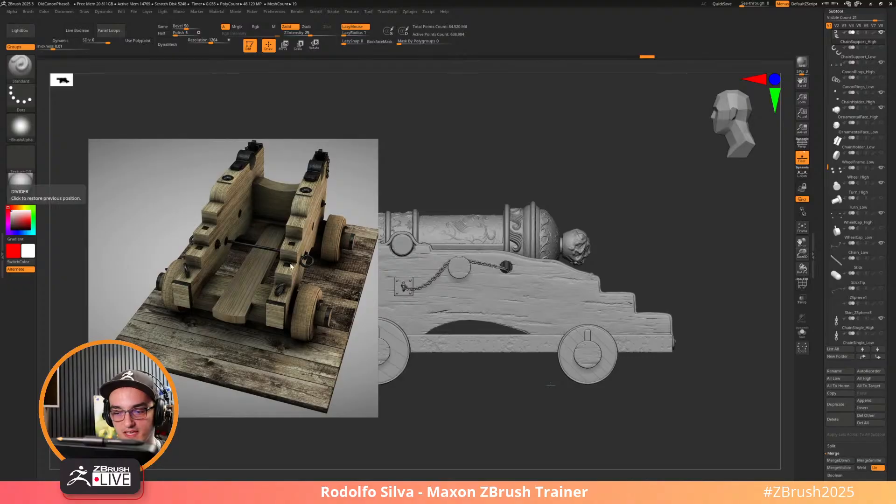
pyautogui.scroll(-4, 285, 270)
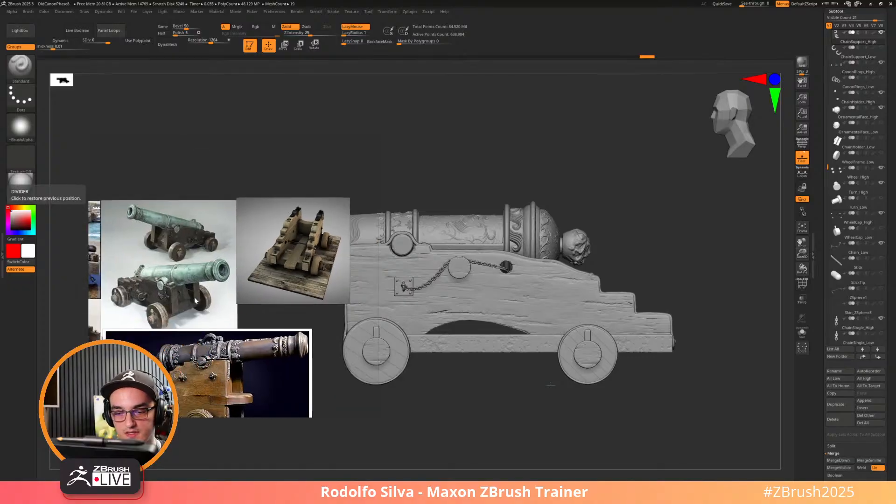
pyautogui.scroll(4, 286, 253)
pyautogui.scroll(-4, 281, 251)
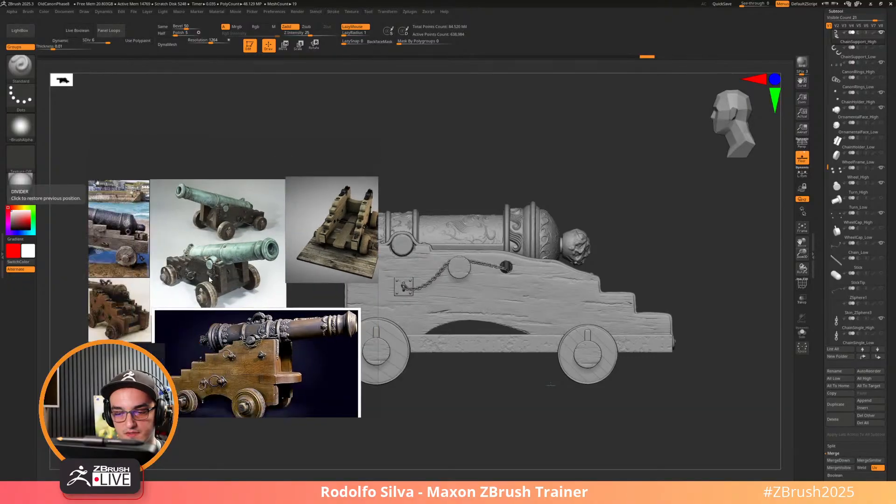
pyautogui.scroll(-3, 210, 279)
pyautogui.scroll(3, 254, 276)
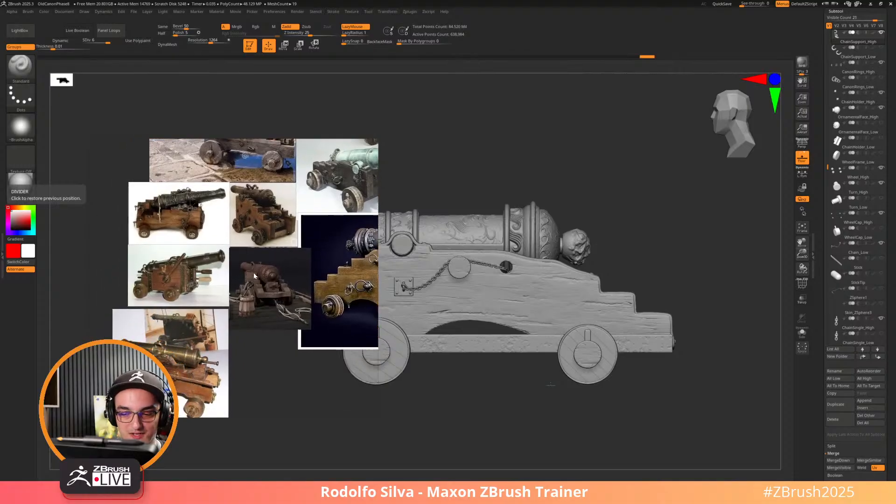
pyautogui.scroll(3, 254, 276)
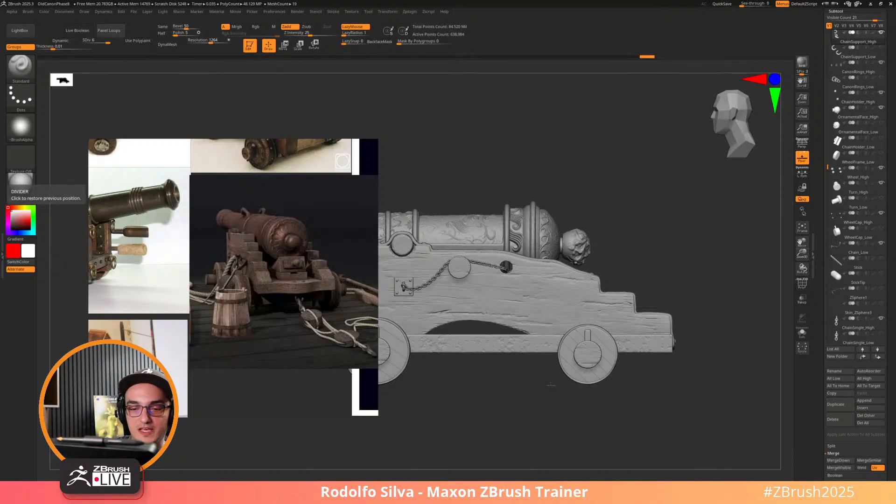
# Move the reference board off the cannon and examine the sculpt in three-quarter and side views.
pyautogui.moveTo(280, 270); pyautogui.dragTo(0, 238, button='right')
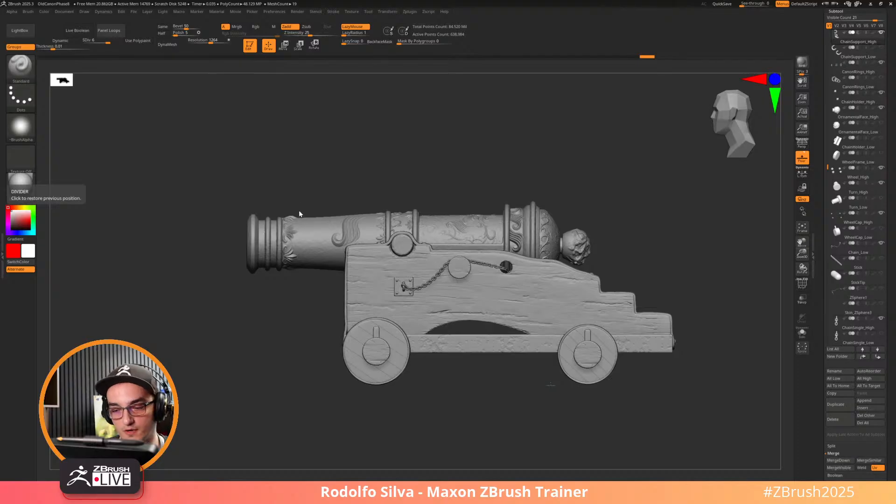
pyautogui.moveTo(298, 210)
pyautogui.mouseDown()
pyautogui.moveTo(288, 183)
pyautogui.moveTo(285, 217)
pyautogui.mouseUp()
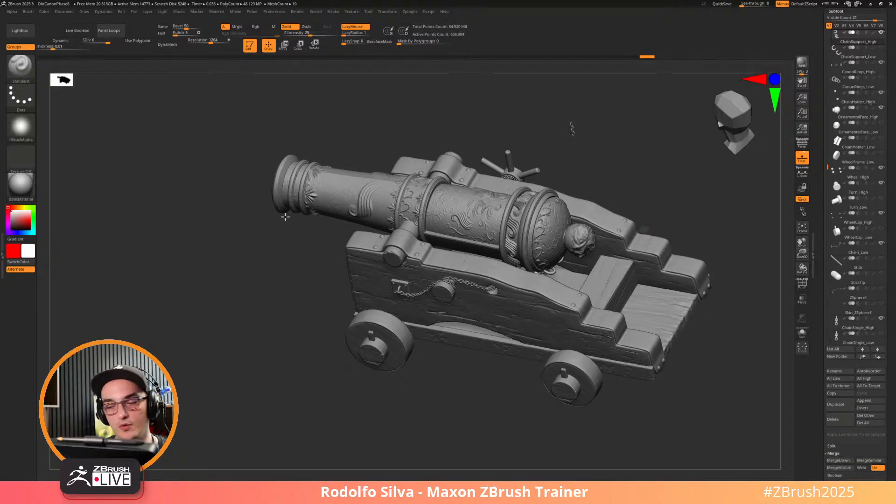
pyautogui.moveTo(726, 310); pyautogui.dragTo(698, 307)
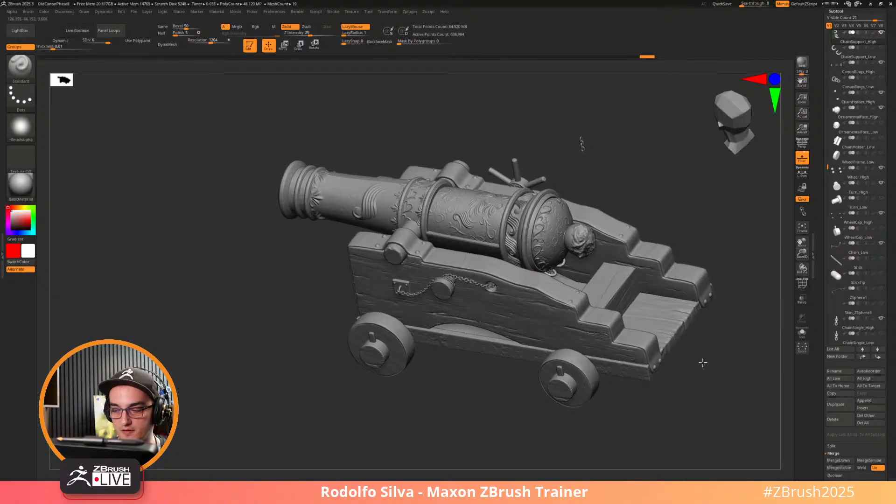
pyautogui.keyDown('shift'); pyautogui.moveTo(703, 363); pyautogui.dragTo(737, 322); pyautogui.keyUp('shift')
pyautogui.moveTo(704, 356); pyautogui.dragTo(662, 351)
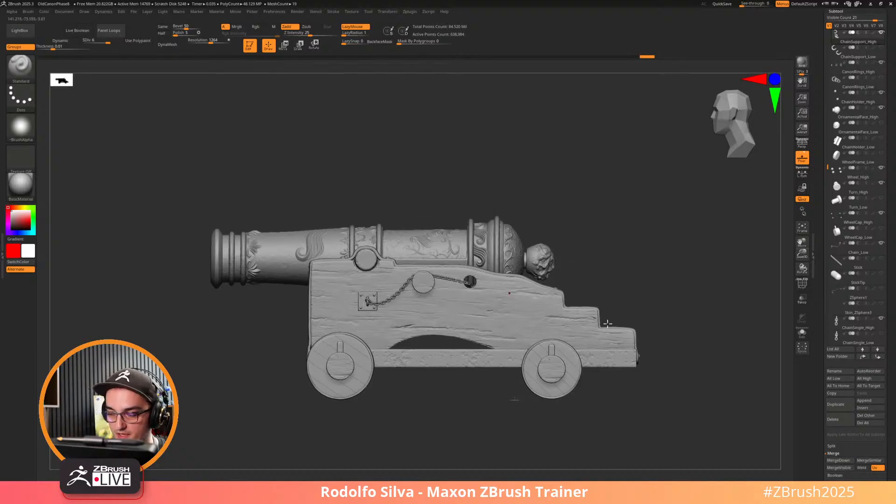
pyautogui.moveTo(633, 289); pyautogui.dragTo(637, 303)
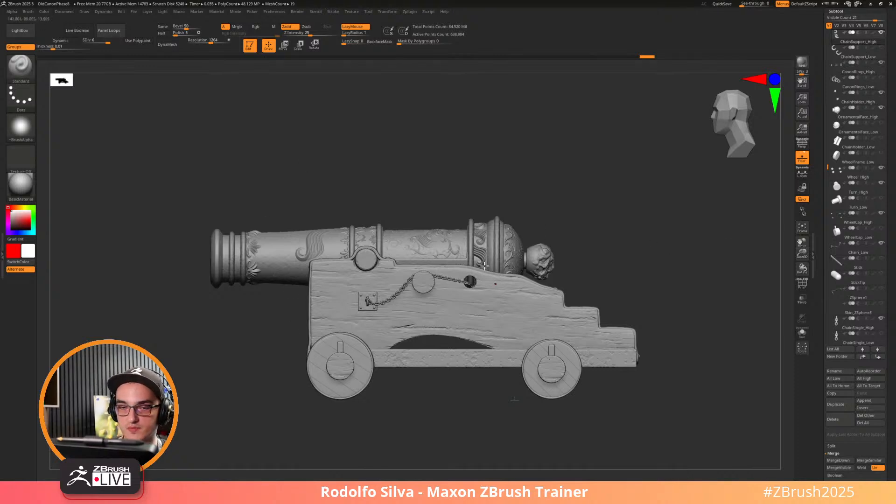
# Load the DefaultProject sphere without saving the cannon project, and open a File Explorer window moved off this screen.
pyautogui.press(',')
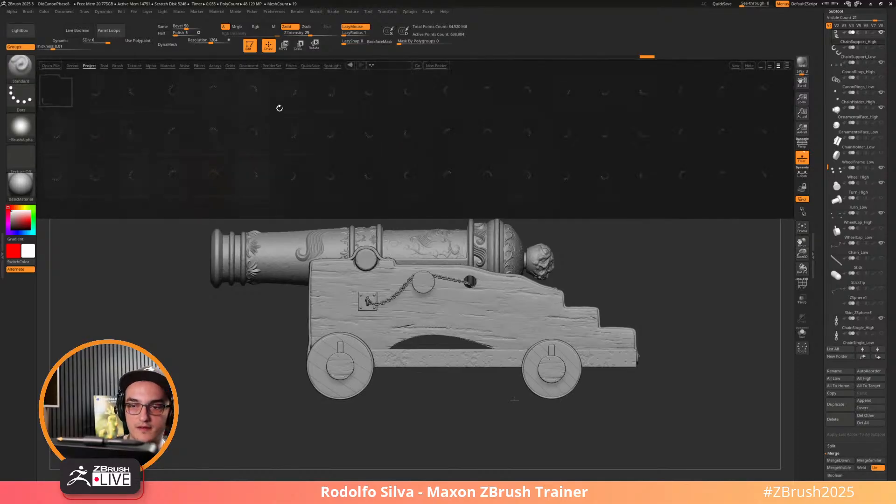
pyautogui.click(89, 65)
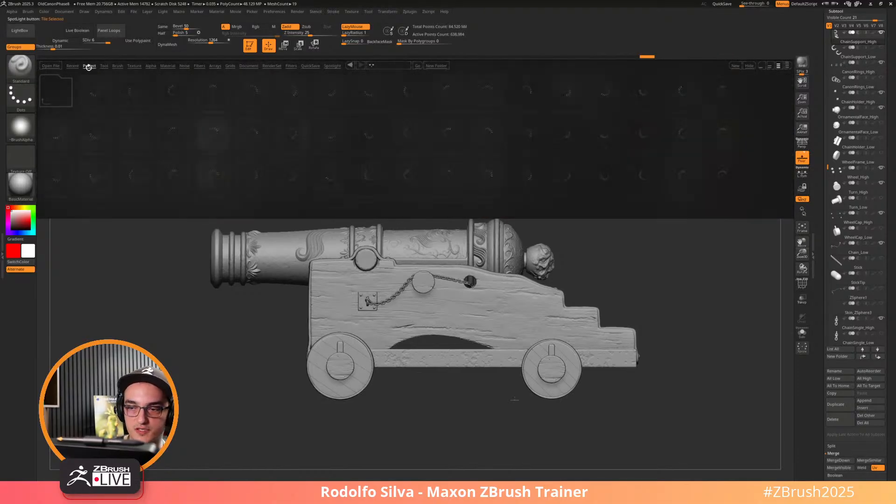
pyautogui.doubleClick(329, 91)
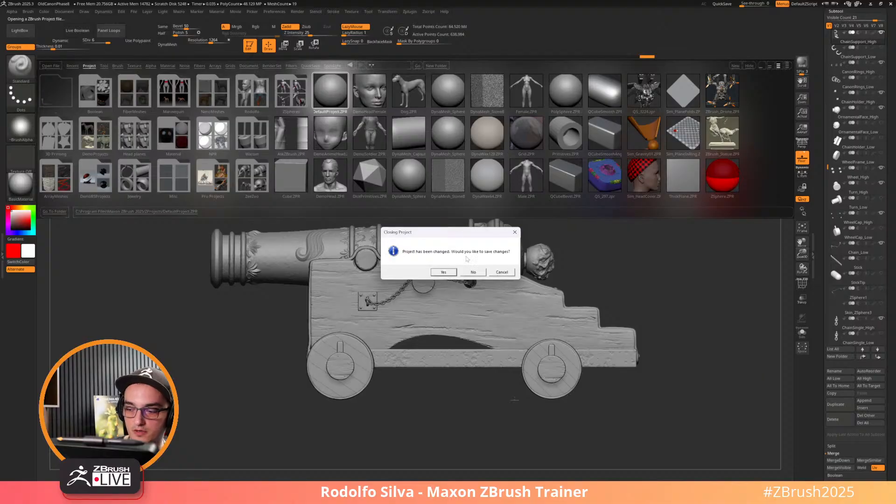
pyautogui.click(473, 272)
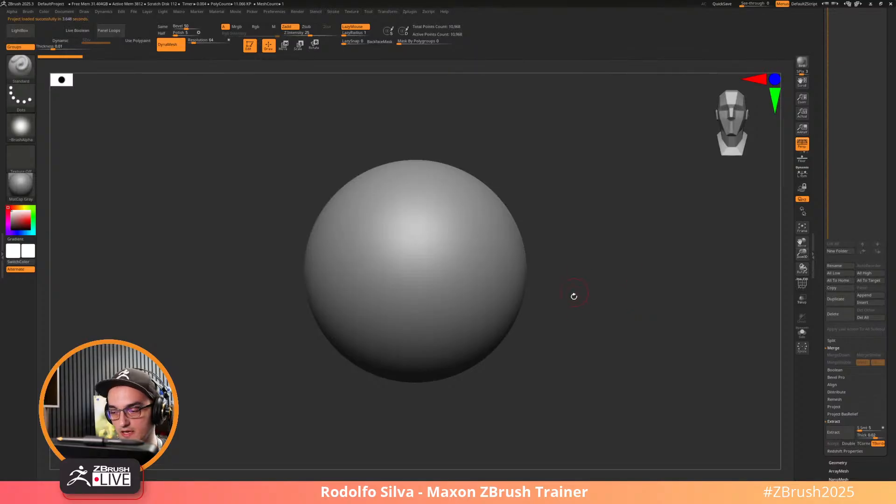
pyautogui.keyDown('ctrl'); pyautogui.moveTo(574, 304); pyautogui.dragTo(566, 252, button='right'); pyautogui.keyUp('ctrl')
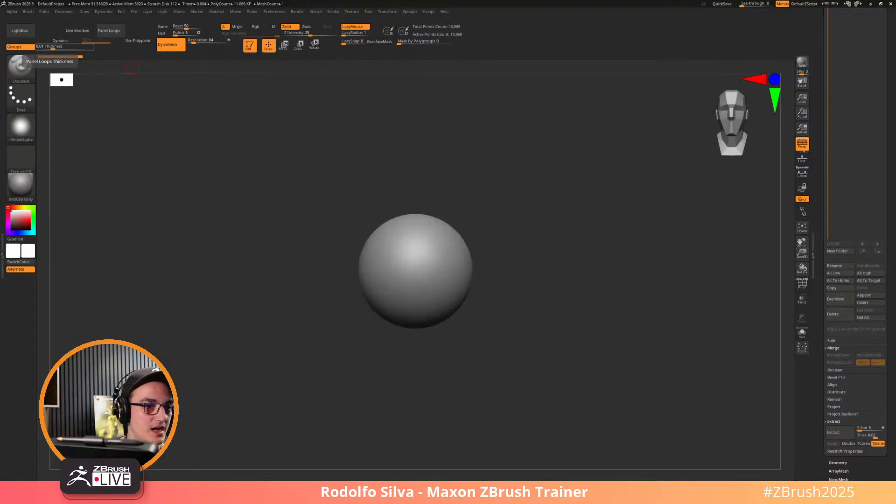
pyautogui.press('super+e')
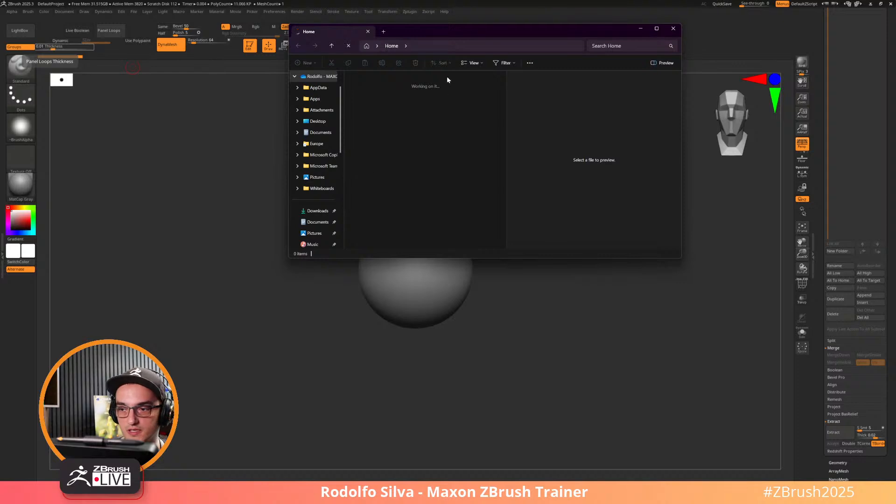
pyautogui.moveTo(432, 33); pyautogui.dragTo(0, 210)
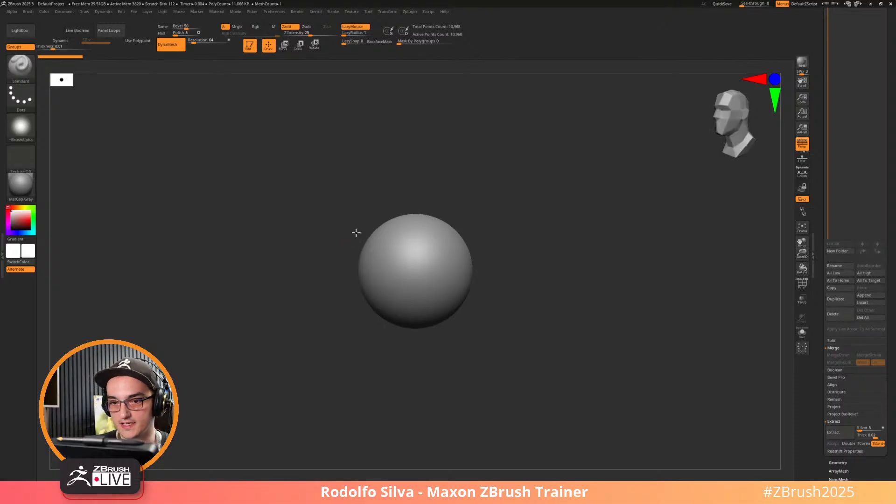
# Replace the sphere with a Cylinder 3D primitive and show its polyframe.
pyautogui.press('w')
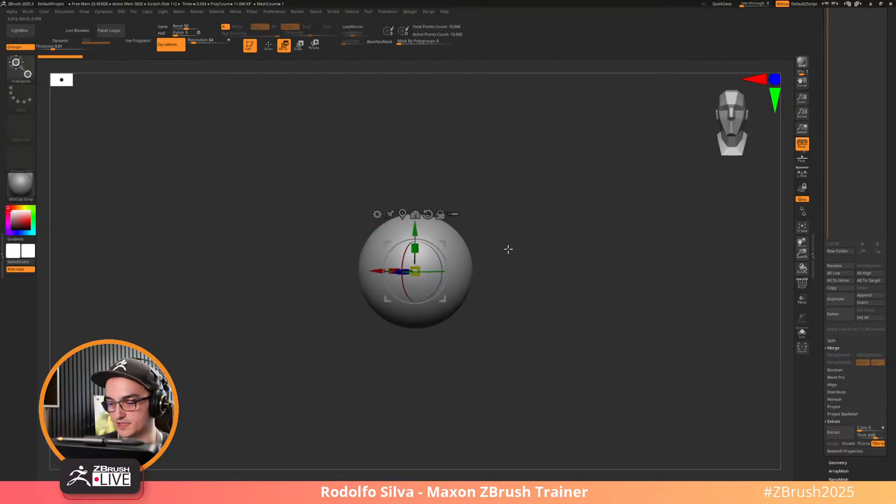
pyautogui.click(377, 214)
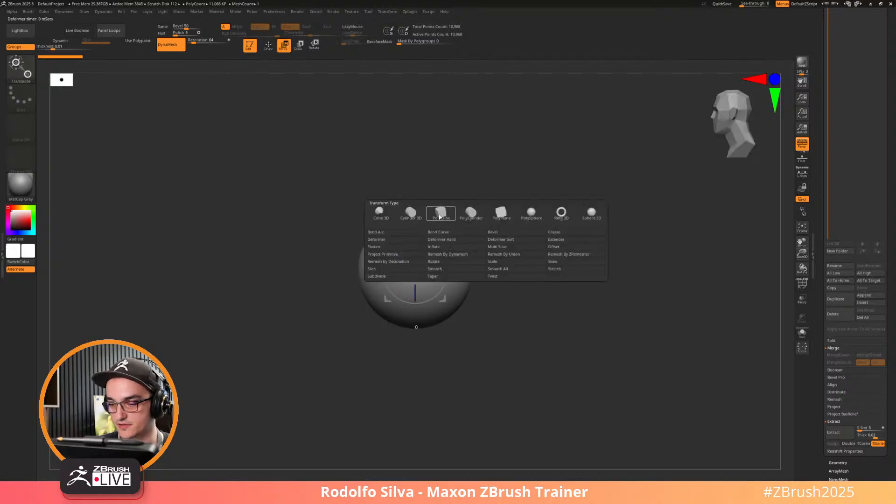
pyautogui.click(403, 214)
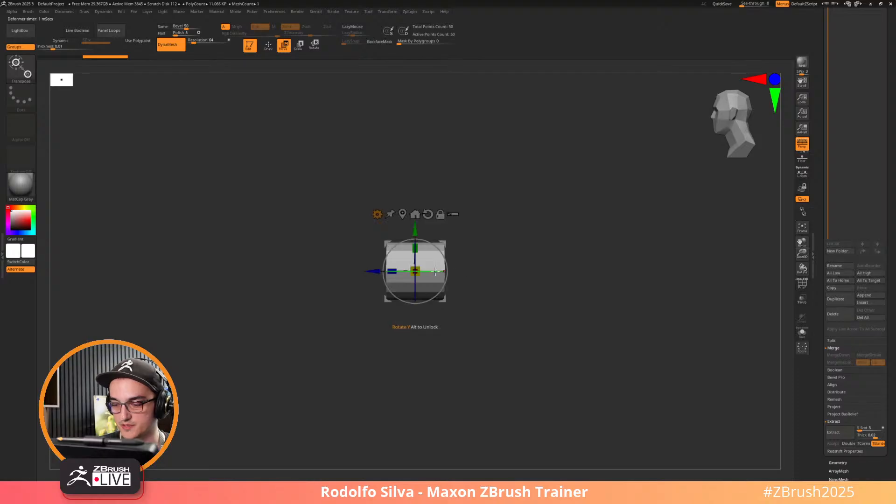
pyautogui.keyDown('alt'); pyautogui.moveTo(518, 254); pyautogui.dragTo(526, 274); pyautogui.keyUp('alt')
pyautogui.hotkey('shift', 'f')
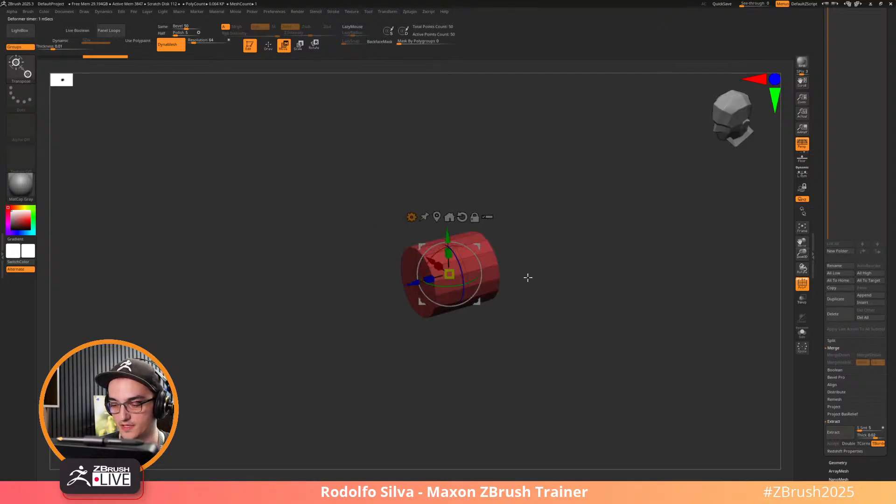
# Stretch the cylinder along its axis into a long barrel, and show it in side view without perspective.
pyautogui.moveTo(452, 278); pyautogui.dragTo(280, 335)
pyautogui.keyDown('shift'); pyautogui.moveTo(454, 384); pyautogui.dragTo(456, 350); pyautogui.keyUp('shift')
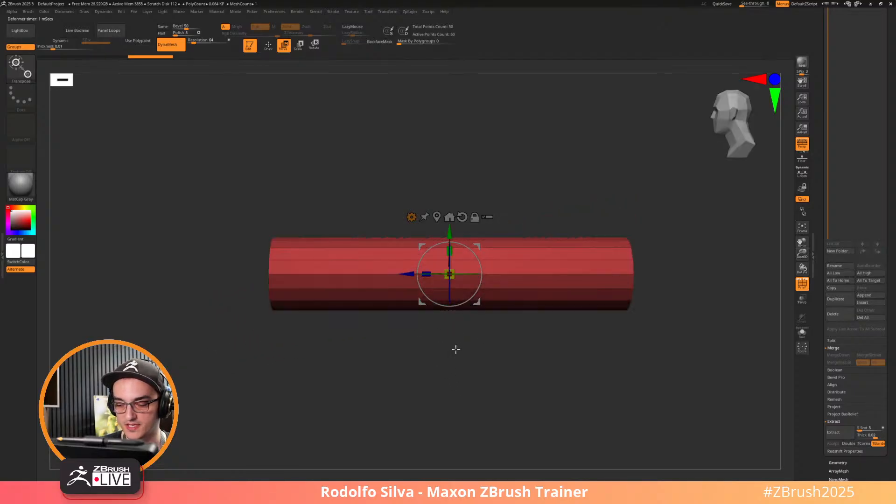
pyautogui.press('p')
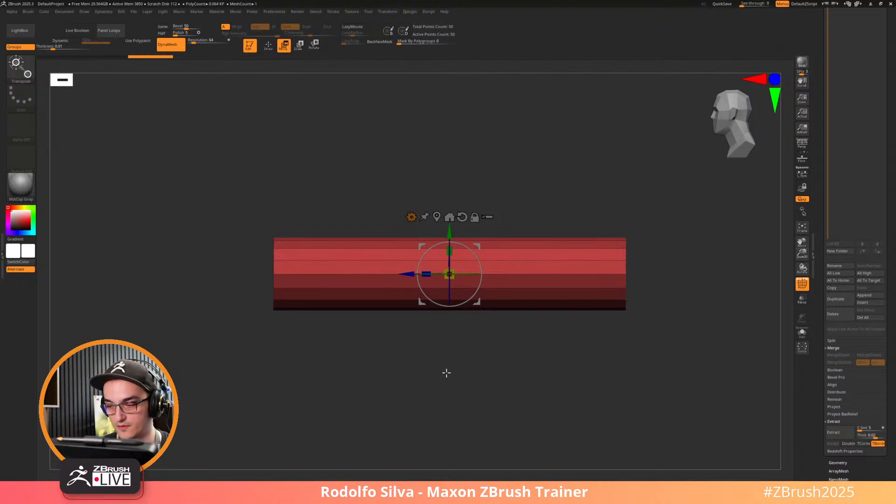
pyautogui.keyDown('alt'); pyautogui.moveTo(562, 359); pyautogui.dragTo(502, 330); pyautogui.keyUp('alt')
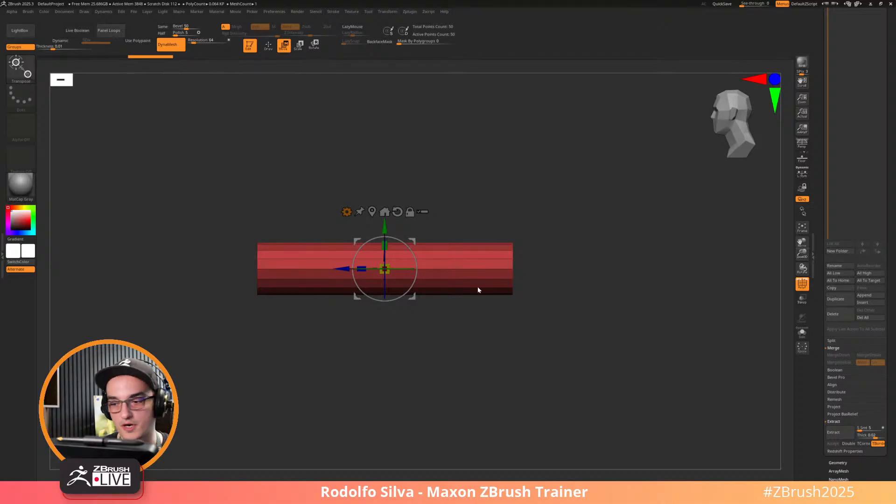
# Return to Draw mode and import the JPG of the wooden cannon carriage's top and side views from the Desktop as a texture.
pyautogui.press('q')
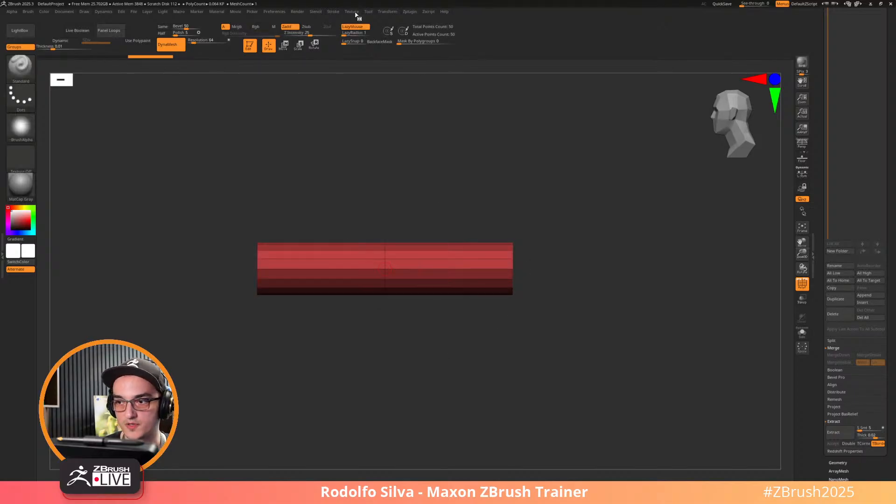
pyautogui.click(351, 12)
pyautogui.click(400, 79)
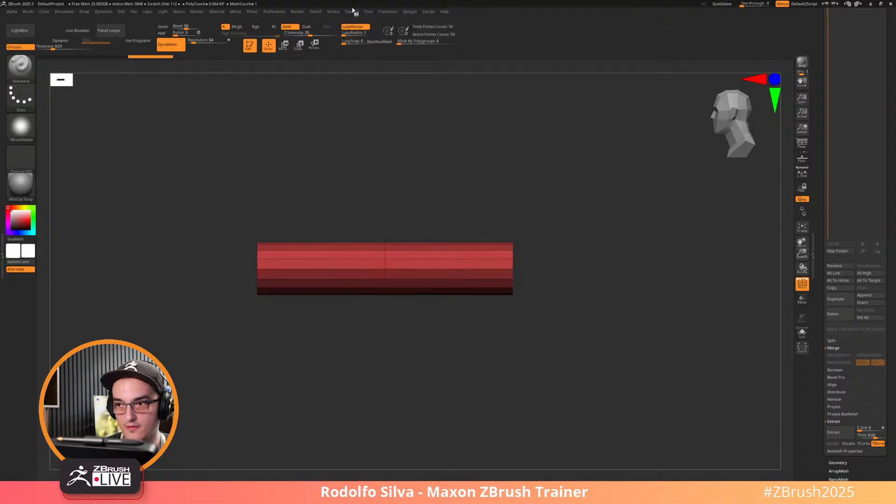
pyautogui.click(352, 11)
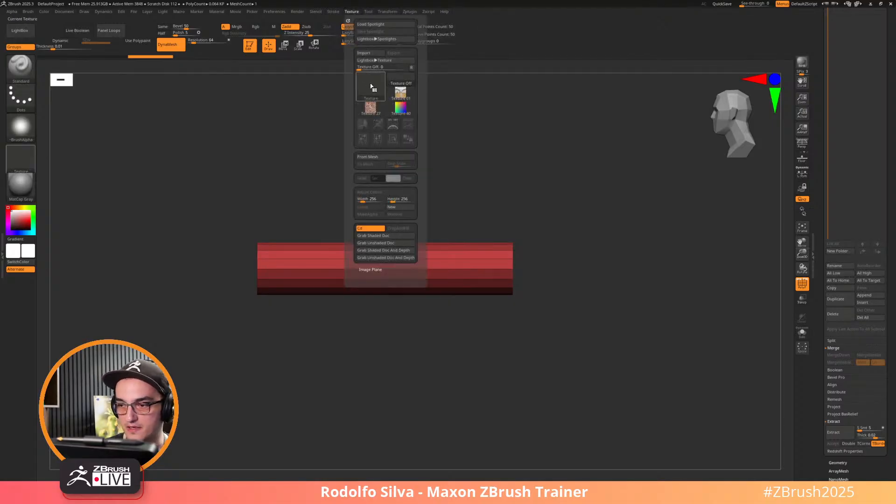
pyautogui.click(370, 53)
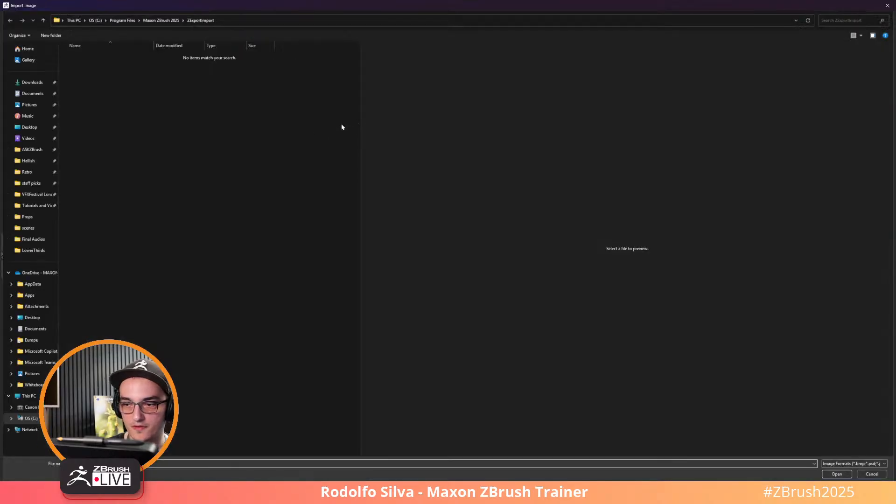
pyautogui.click(29, 127)
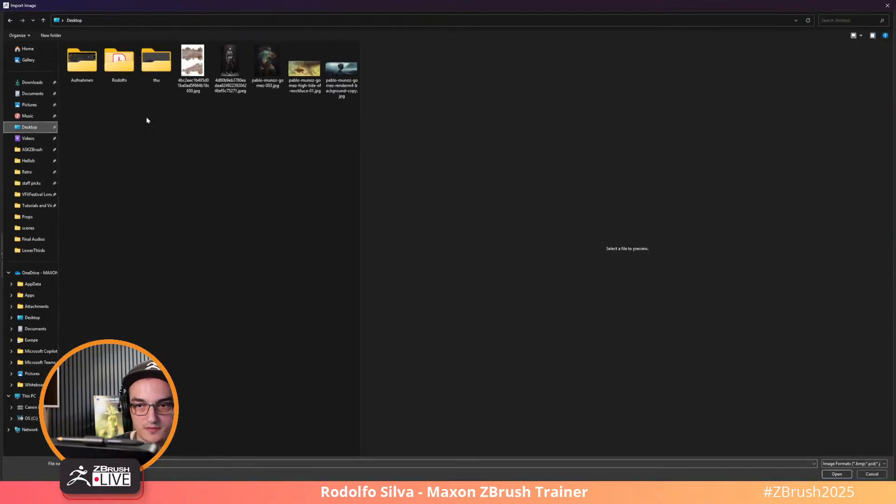
pyautogui.click(193, 63)
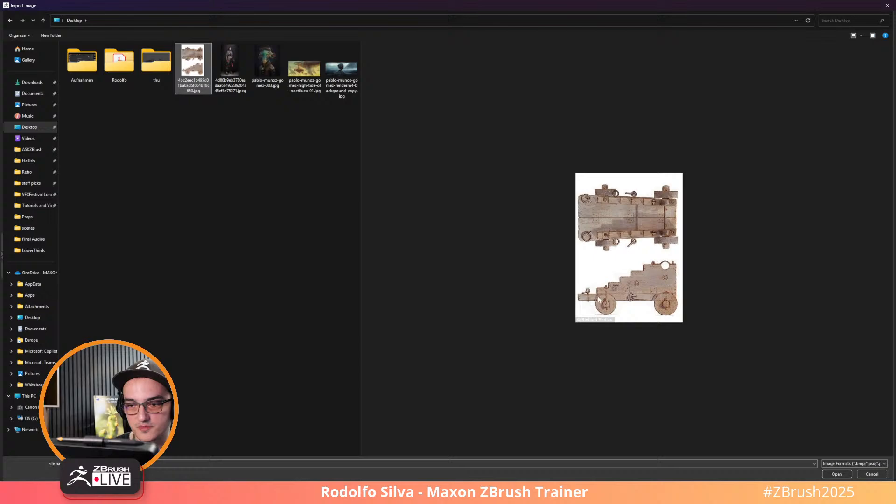
pyautogui.click(839, 472)
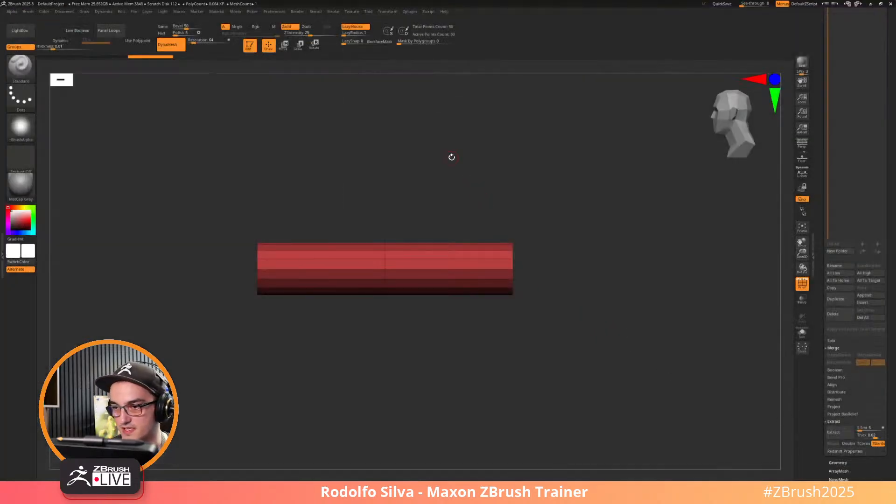
pyautogui.click(351, 11)
pyautogui.moveTo(375, 126)
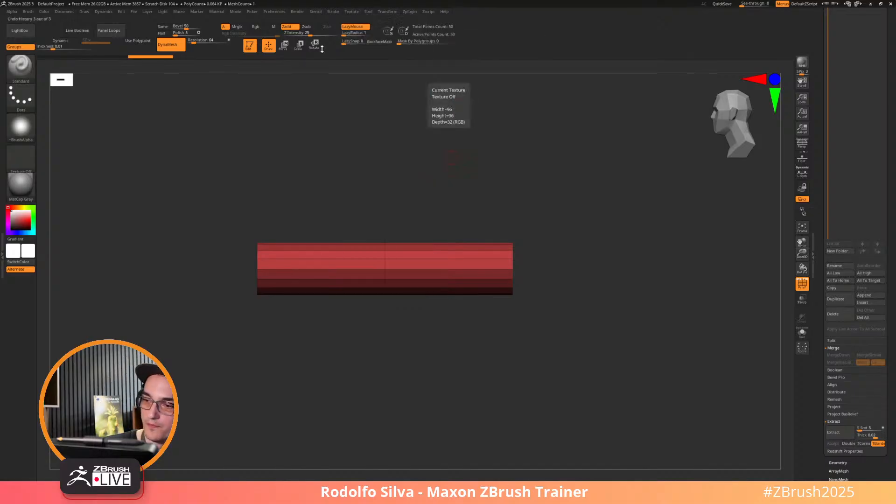
# Open the side tray and dock the Draw palette in it.
pyautogui.click(51, 13)
pyautogui.moveTo(86, 14)
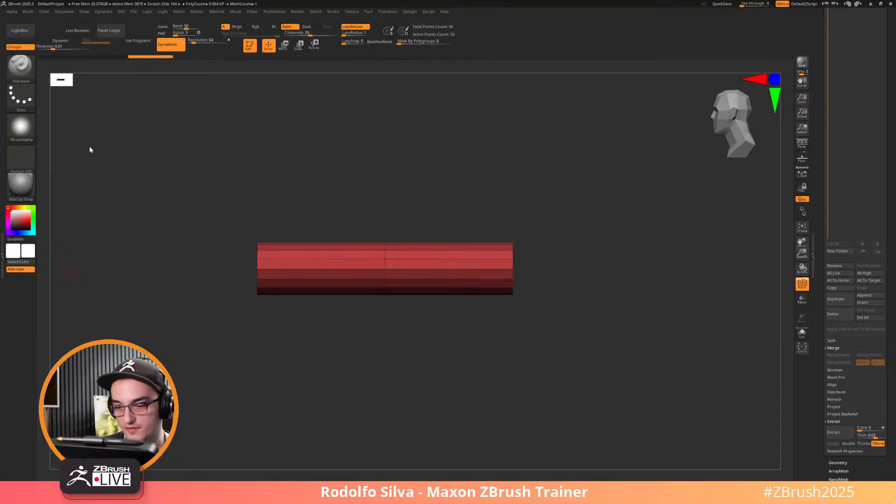
pyautogui.click(82, 13)
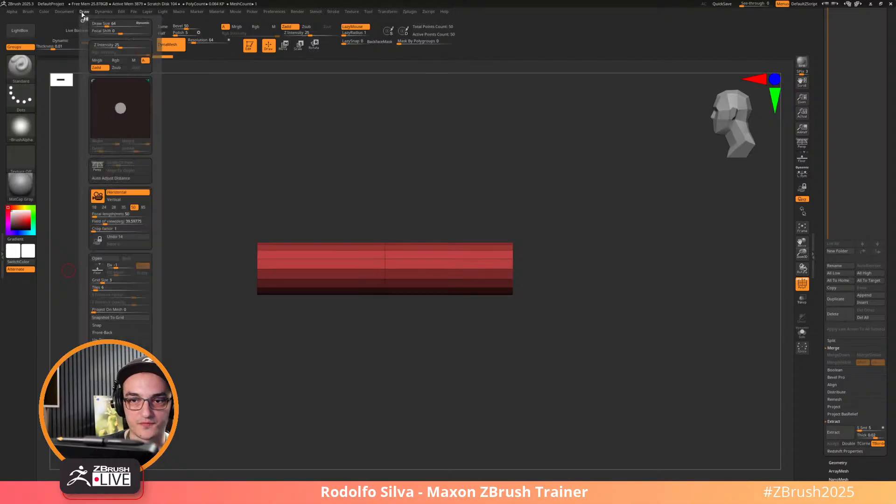
pyautogui.doubleClick(2, 27)
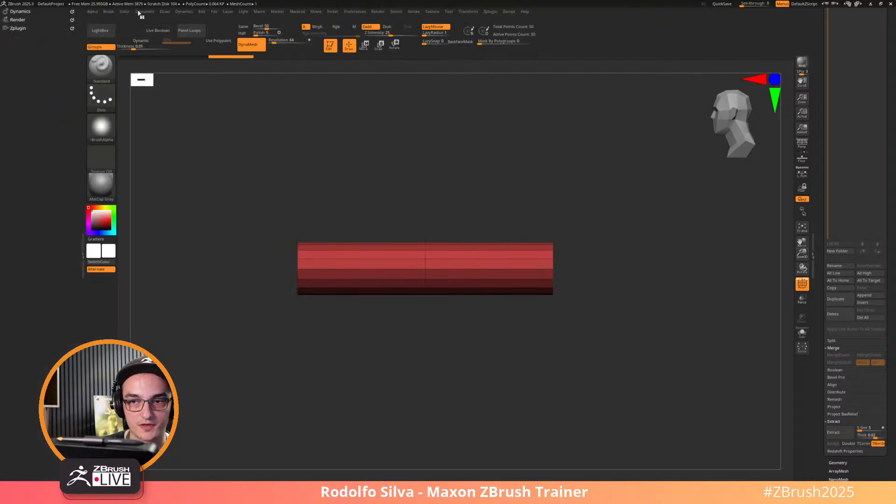
pyautogui.click(165, 12)
pyautogui.click(163, 20)
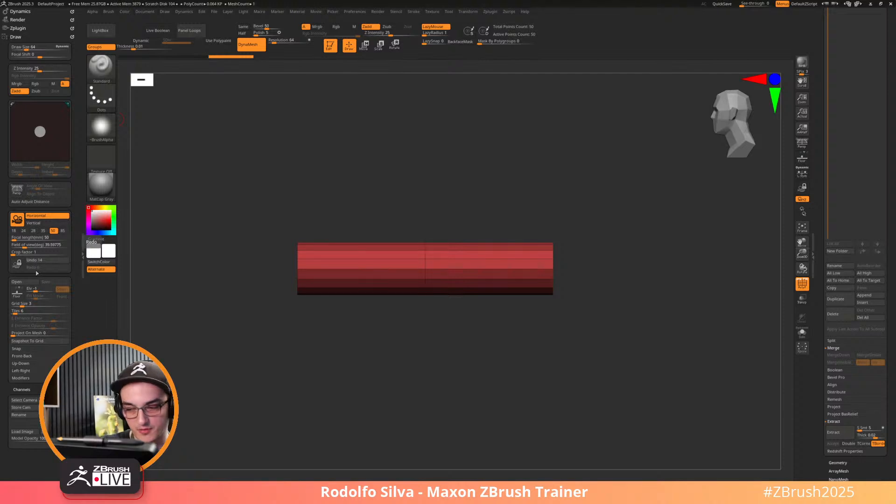
# Turn on the floor grid and expand the Front-Back, Up-Down and Left-Right reference image settings.
pyautogui.click(17, 292)
pyautogui.moveTo(586, 316); pyautogui.dragTo(450, 294)
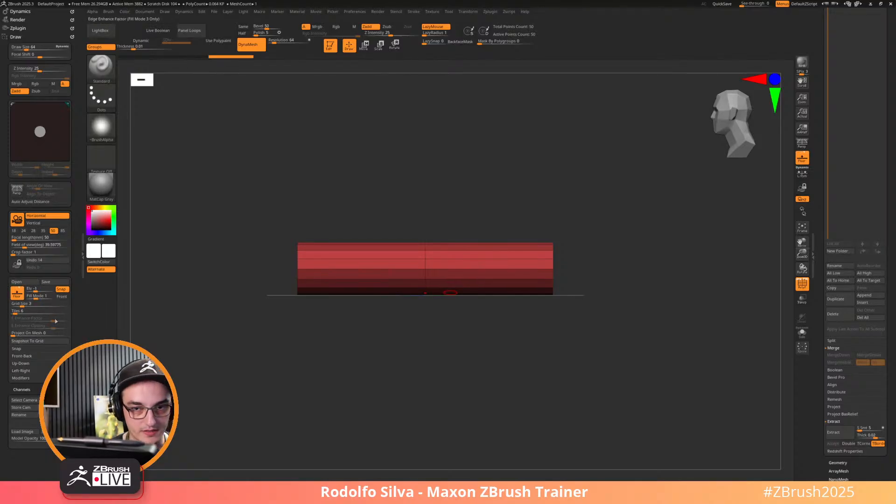
pyautogui.click(14, 357)
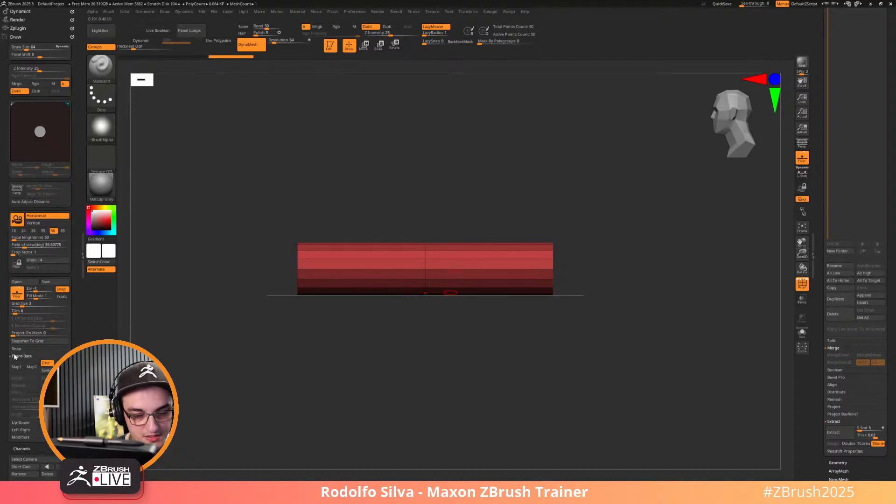
pyautogui.keyDown('shift'); pyautogui.click(23, 356); pyautogui.keyUp('shift')
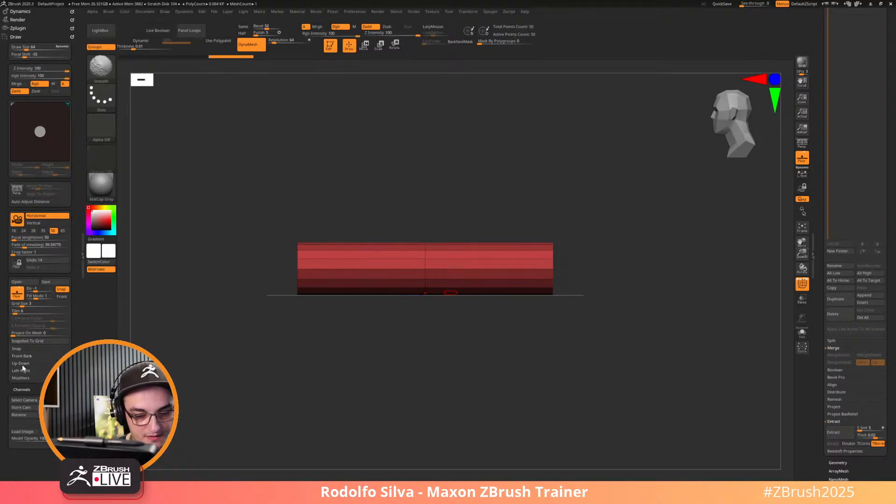
pyautogui.click(24, 370)
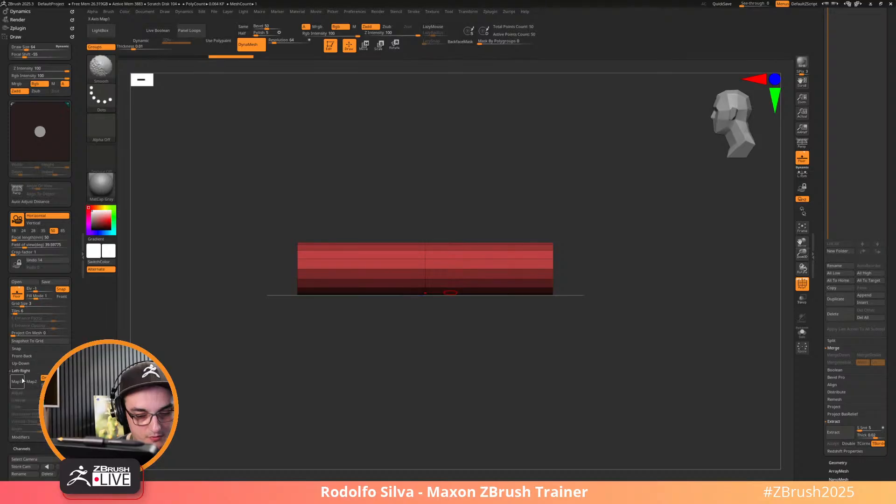
pyautogui.keyDown('shift'); pyautogui.click(27, 363); pyautogui.keyUp('shift')
pyautogui.keyDown('shift'); pyautogui.click(27, 356); pyautogui.keyUp('shift')
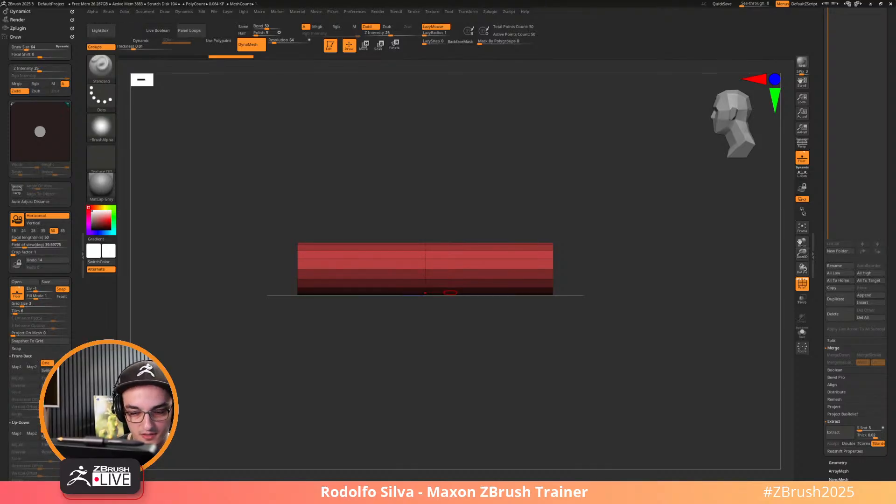
pyautogui.moveTo(29, 361); pyautogui.dragTo(29, 312)
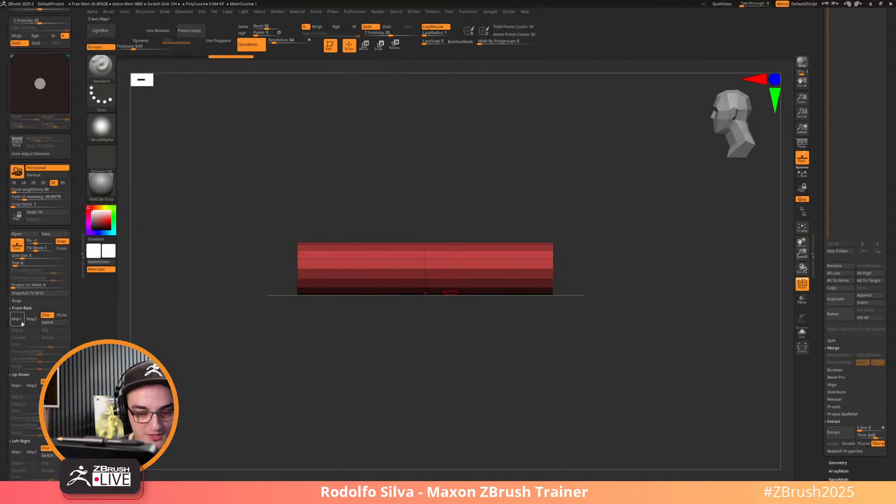
# Assign the imported carriage image to Map1 of the Up-Down grid and view the cylinder from above.
pyautogui.click(20, 318)
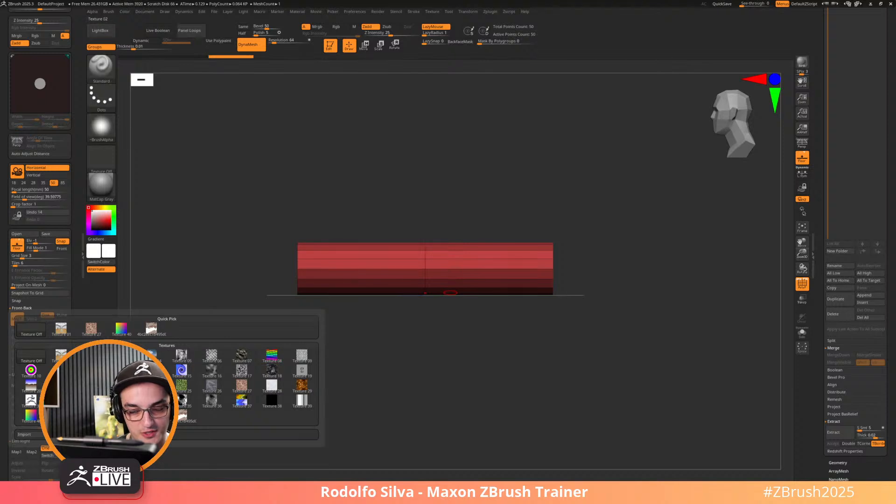
pyautogui.click(433, 12)
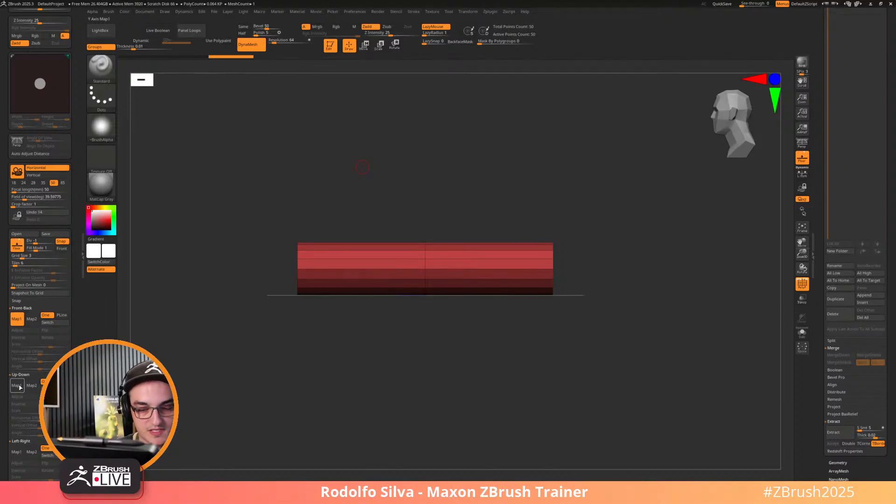
pyautogui.click(19, 388)
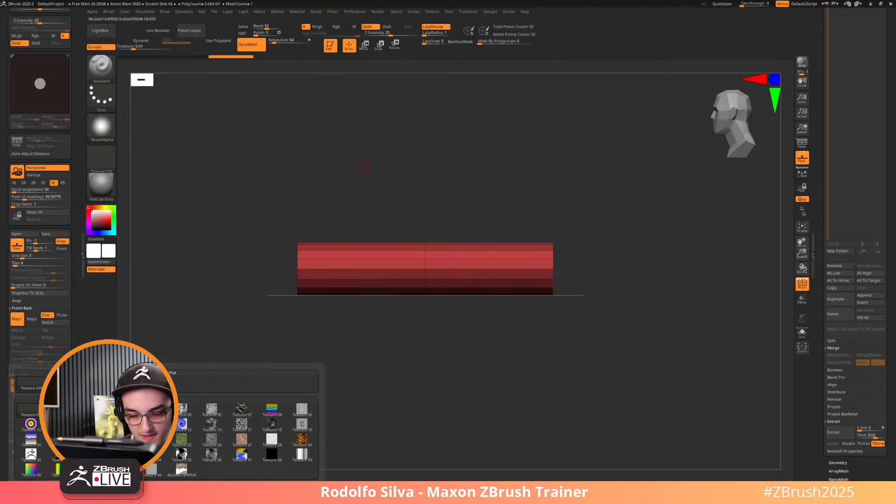
pyautogui.click(181, 470)
pyautogui.moveTo(351, 350); pyautogui.dragTo(353, 374)
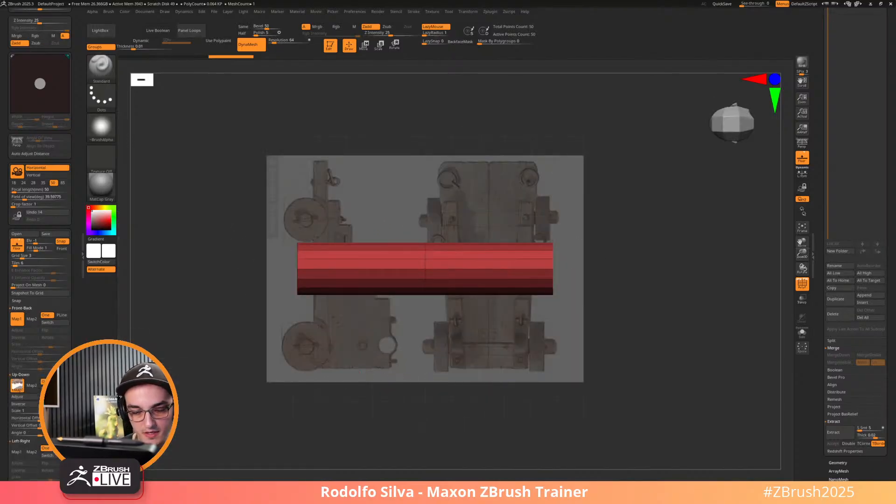
# Hide the polyframe and activate Dynamic Subdiv on the cylinder, always accepting it until the next restart.
pyautogui.hotkey('shift', 'f')
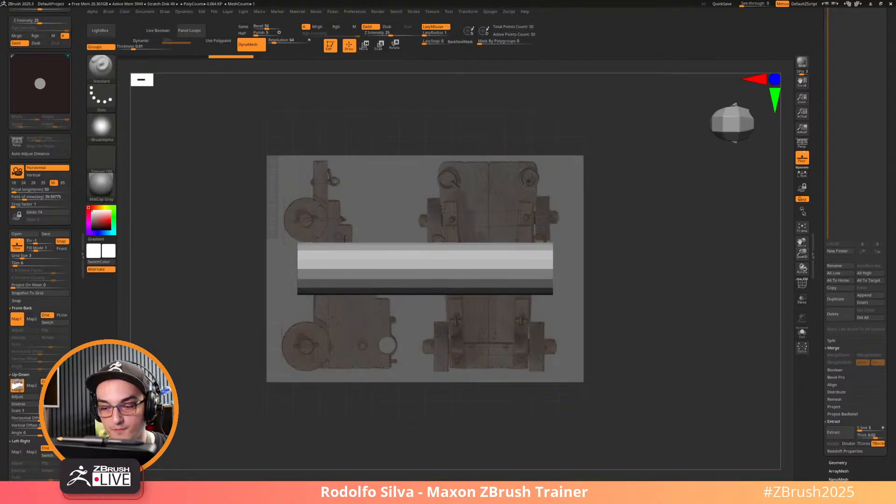
pyautogui.moveTo(626, 309); pyautogui.dragTo(632, 317)
pyautogui.press('d')
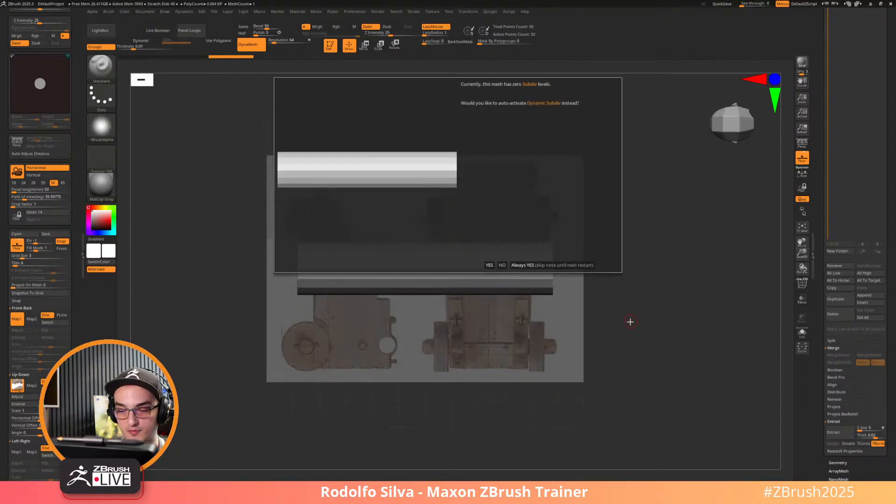
pyautogui.click(559, 264)
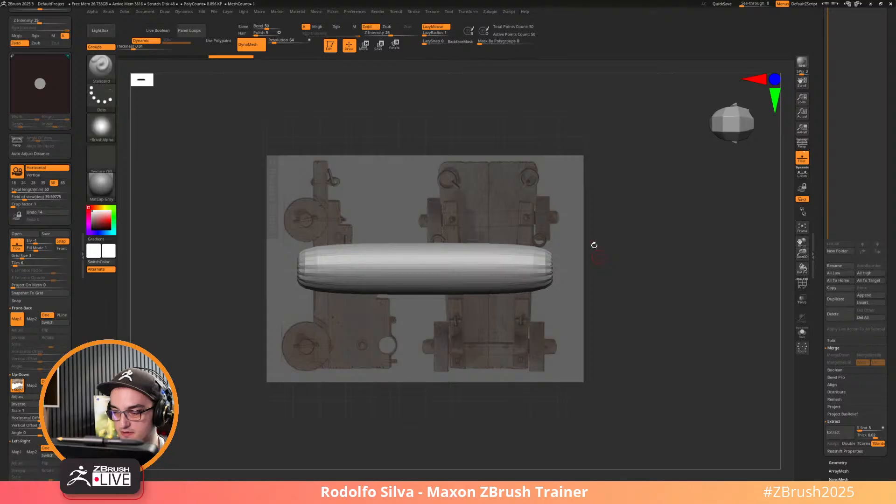
# Restore the custom interface layout and dock the Draw palette in the side tray again.
pyautogui.click(354, 12)
pyautogui.click(368, 34)
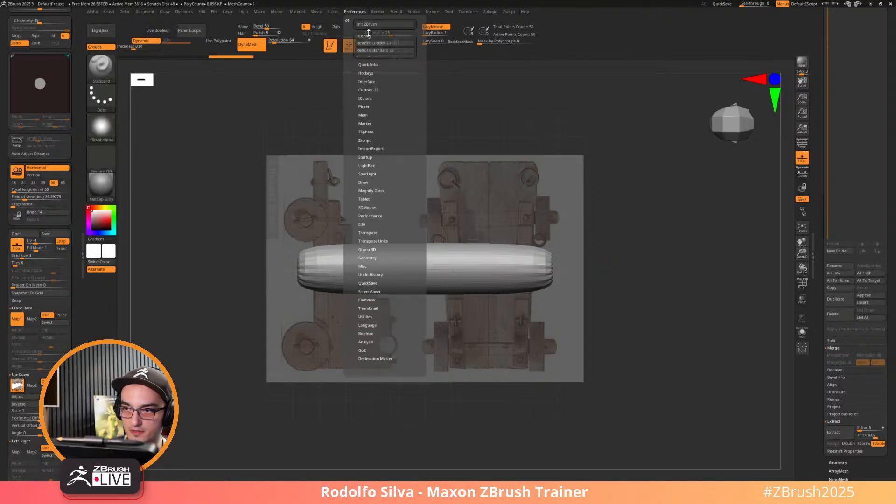
pyautogui.click(397, 43)
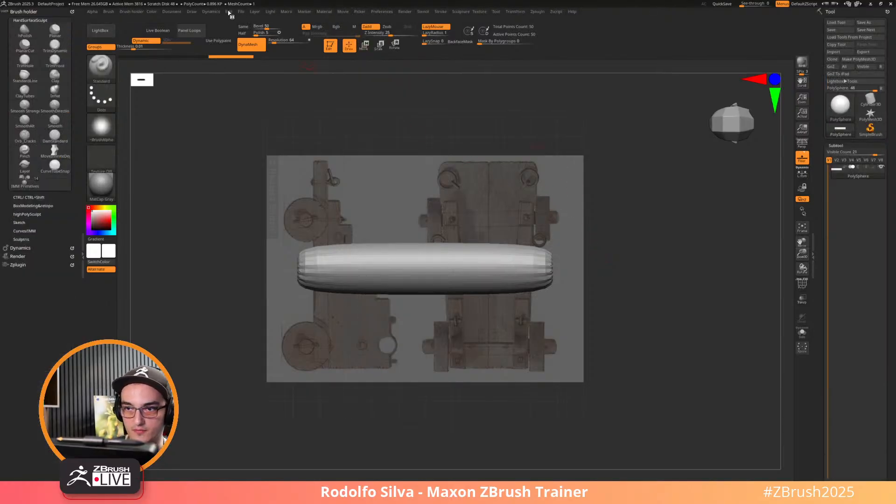
pyautogui.click(193, 13)
pyautogui.moveTo(193, 21); pyautogui.dragTo(37, 28)
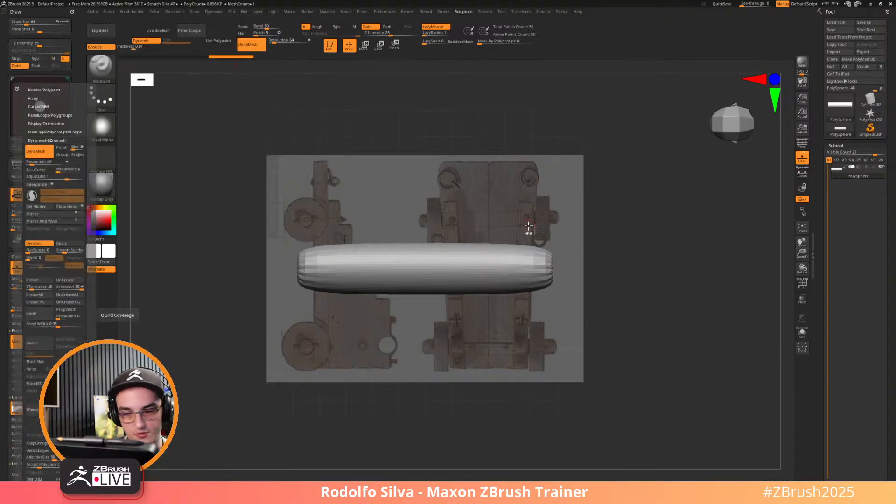
# Crease the cylinder's border edges and raise its smooth subdivision level to 4.
pyautogui.press('space')
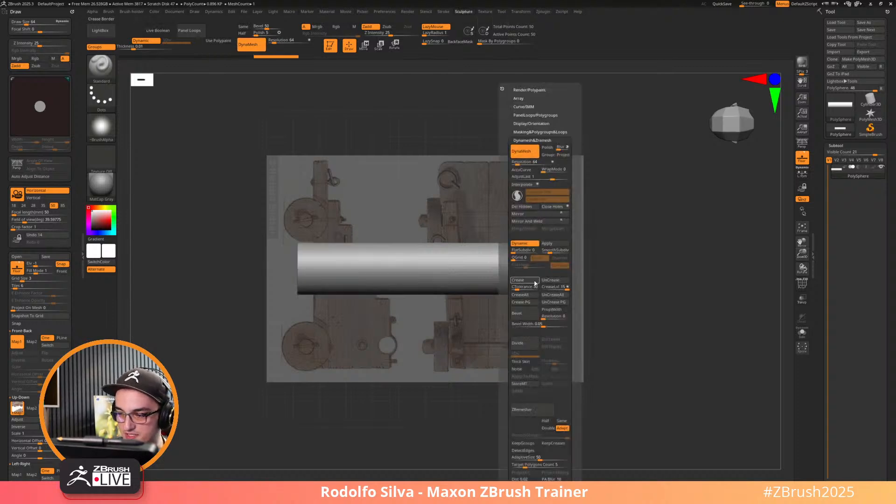
pyautogui.click(517, 280)
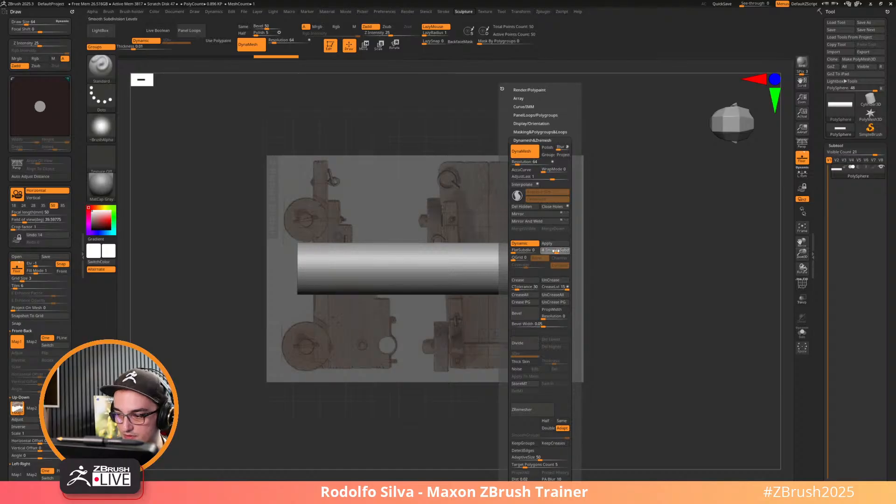
pyautogui.keyDown('alt'); pyautogui.moveTo(624, 287); pyautogui.dragTo(678, 294); pyautogui.keyUp('alt')
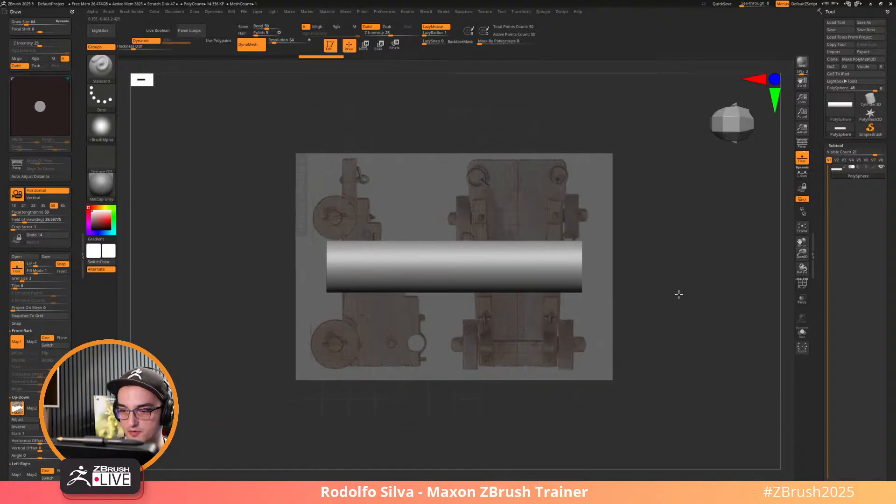
# Compare the Fill Mode settings of the grid reference images and set Fill Mode to 3.
pyautogui.click(29, 331)
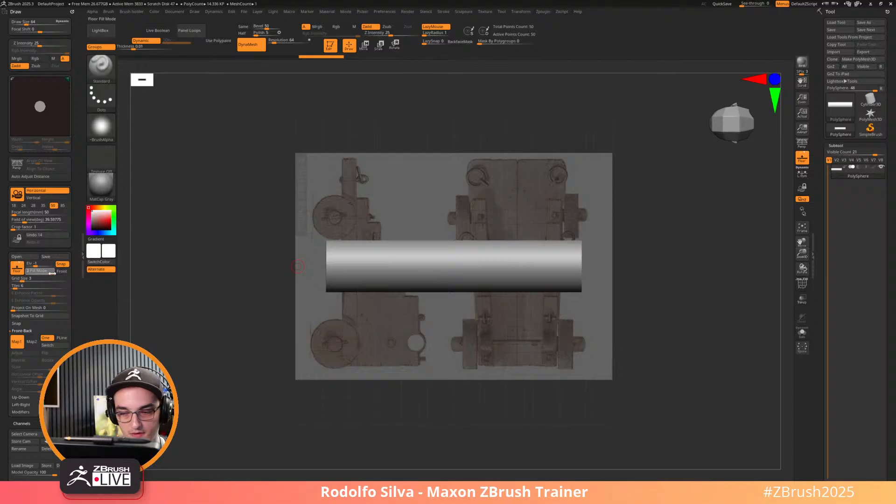
pyautogui.moveTo(51, 273); pyautogui.dragTo(37, 272)
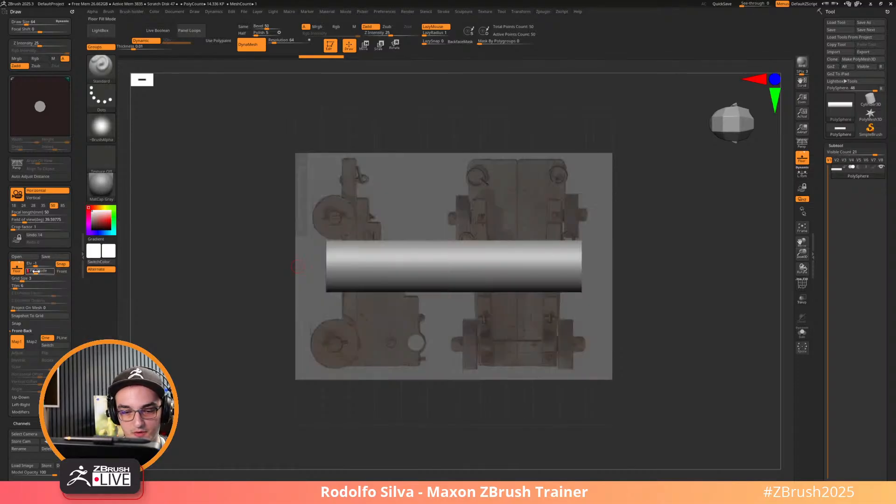
pyautogui.press('ctrl')
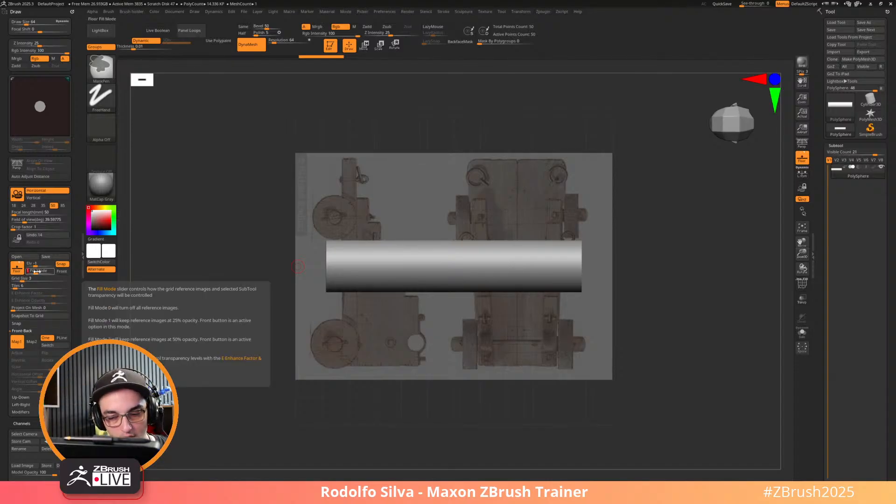
pyautogui.moveTo(39, 270); pyautogui.dragTo(52, 271)
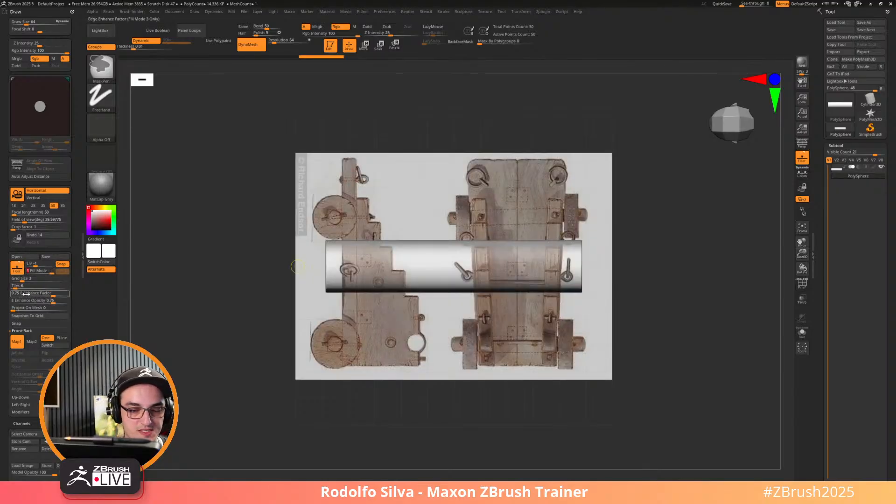
pyautogui.moveTo(52, 296)
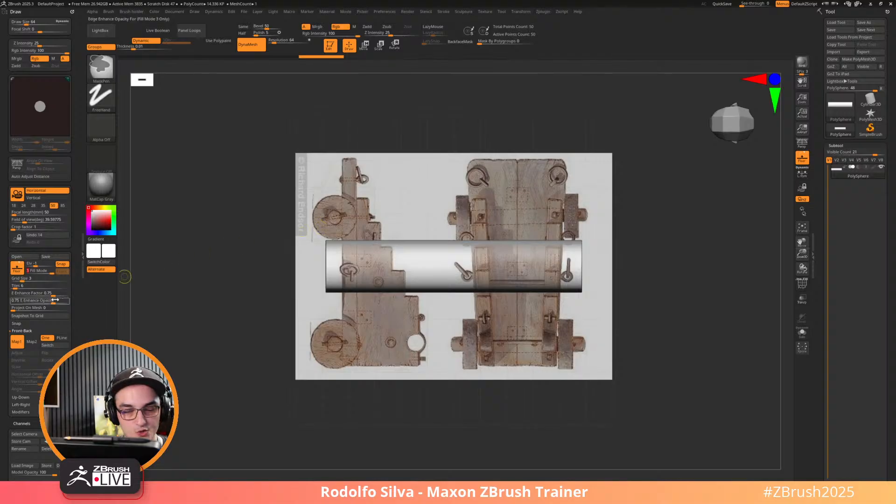
pyautogui.click(67, 317)
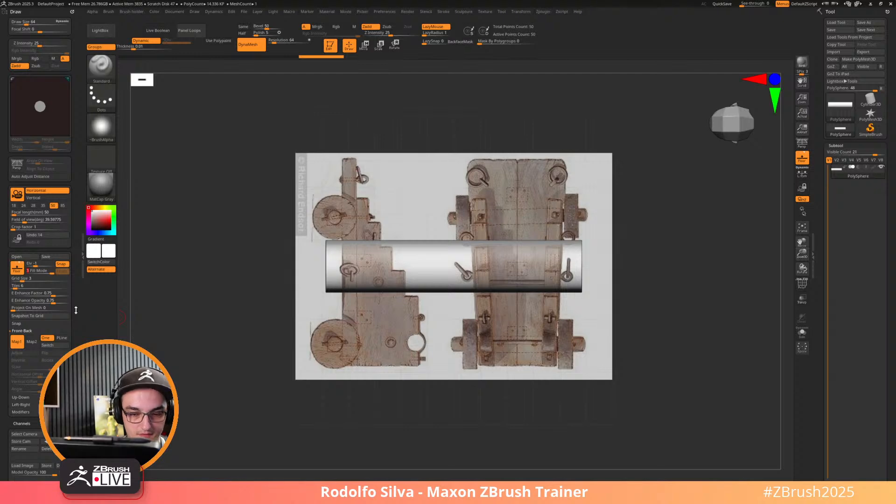
# Set the grid elevation to 0 so the reference planes pass through the cylinder's centre.
pyautogui.scroll(-2, 76, 310)
pyautogui.press('shift')
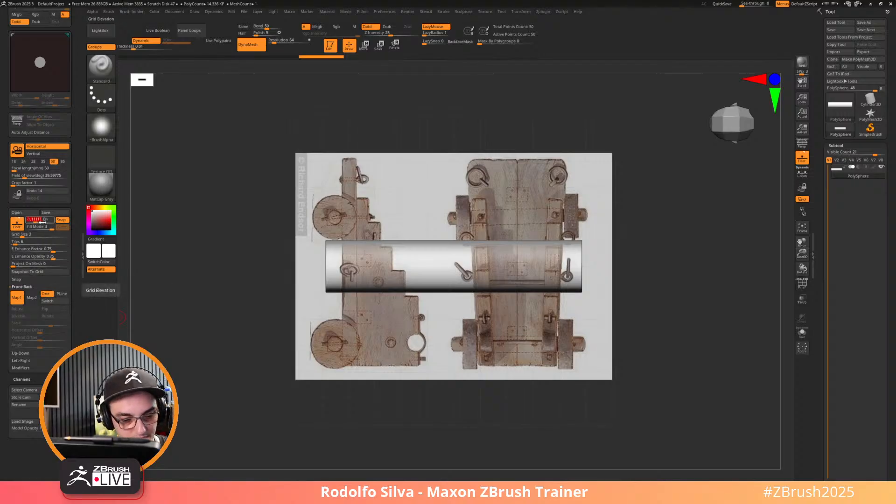
pyautogui.press('Return')
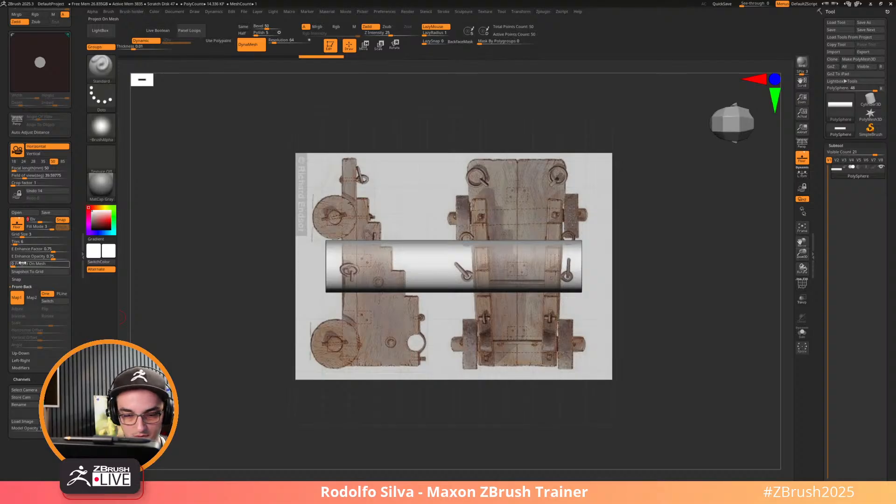
pyautogui.moveTo(14, 264)
pyautogui.mouseDown()
pyautogui.moveTo(69, 268)
pyautogui.moveTo(12, 268)
pyautogui.mouseUp()
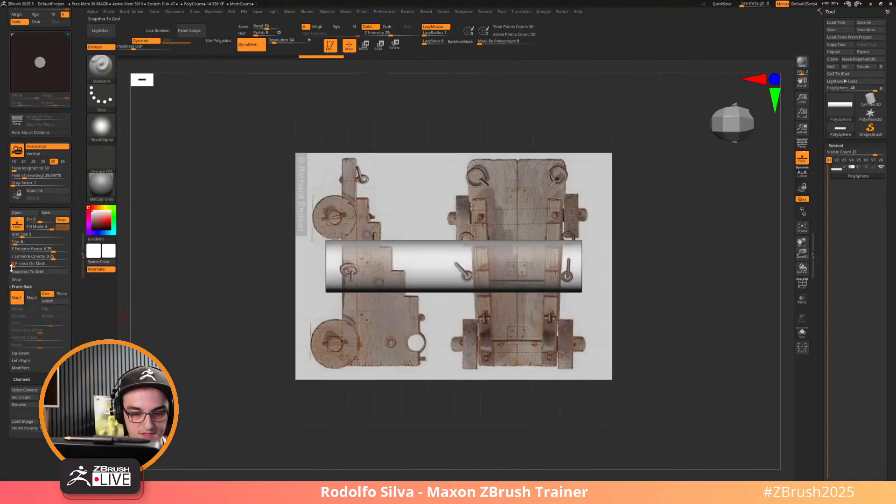
# Assign the carriage image to Map1 of the Front-Back grid.
pyautogui.click(20, 302)
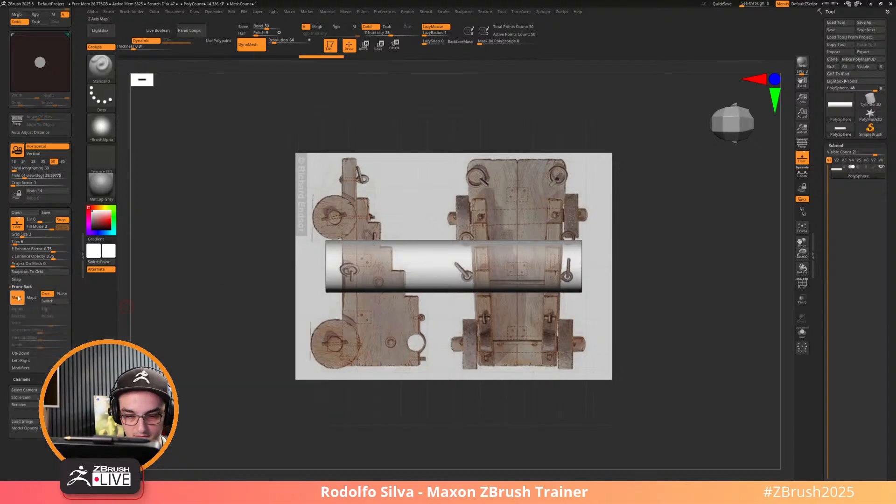
pyautogui.click(18, 297)
pyautogui.click(184, 382)
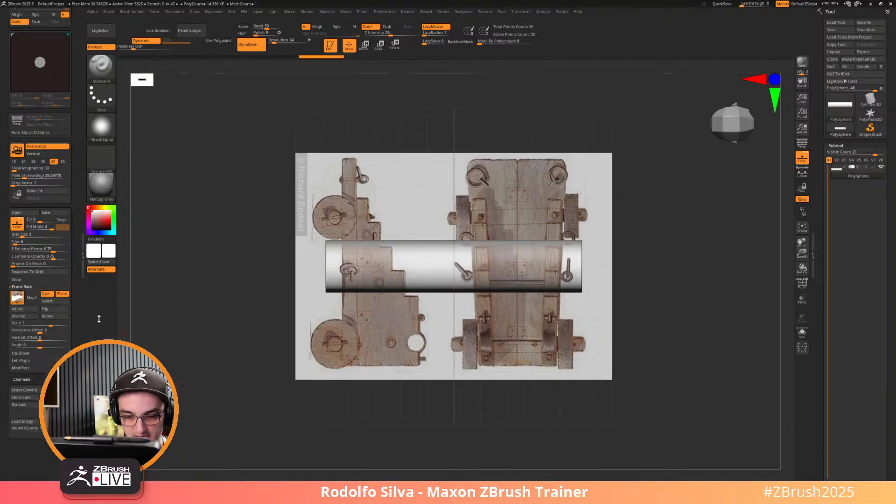
# Try scaling the Up-Down reference image to about 1.22, reset its scale to 1, and inspect the crossing image planes in 3D.
pyautogui.click(24, 286)
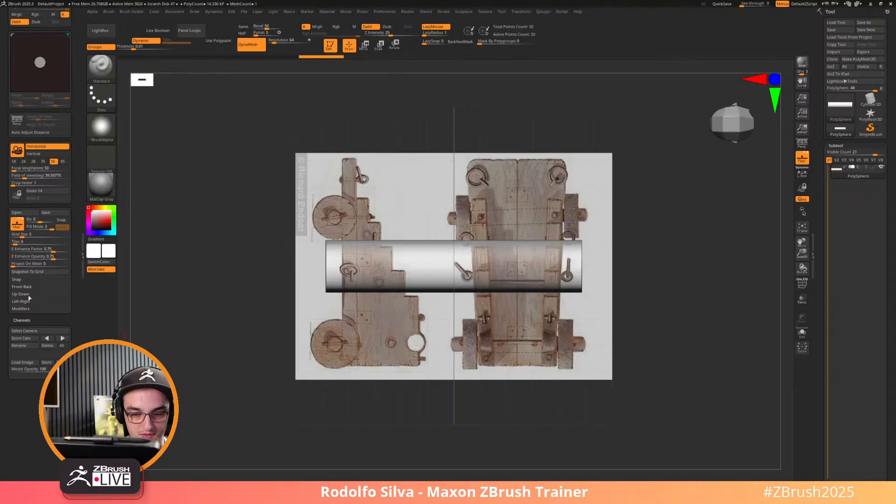
pyautogui.click(28, 295)
pyautogui.moveTo(163, 326); pyautogui.dragTo(209, 338)
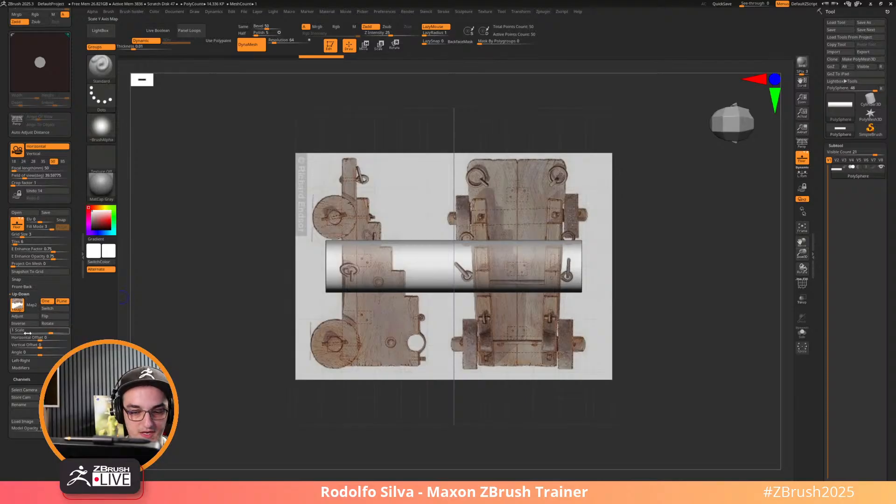
pyautogui.moveTo(51, 331); pyautogui.dragTo(55, 330)
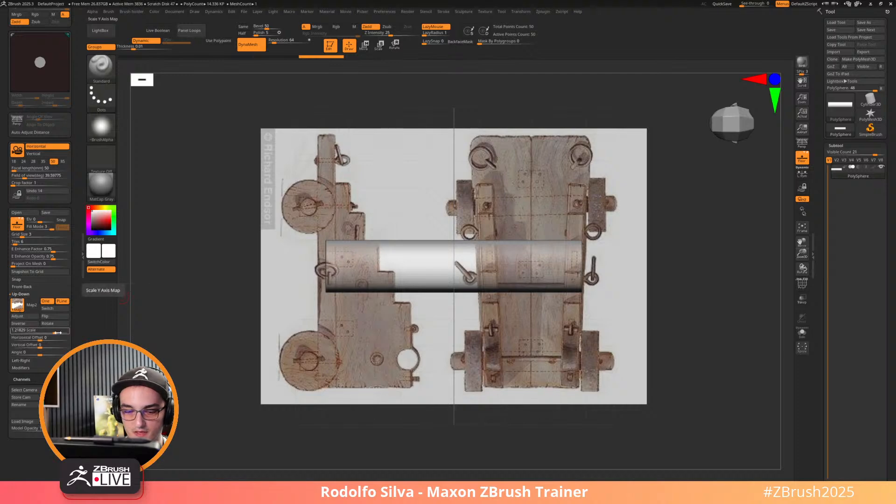
pyautogui.click(46, 330)
pyautogui.write('1')
pyautogui.press('Return')
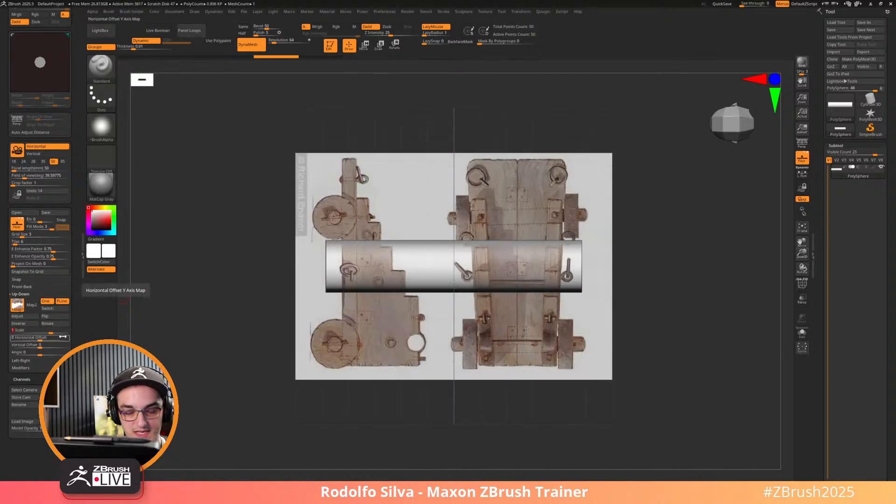
pyautogui.moveTo(301, 384); pyautogui.dragTo(334, 381)
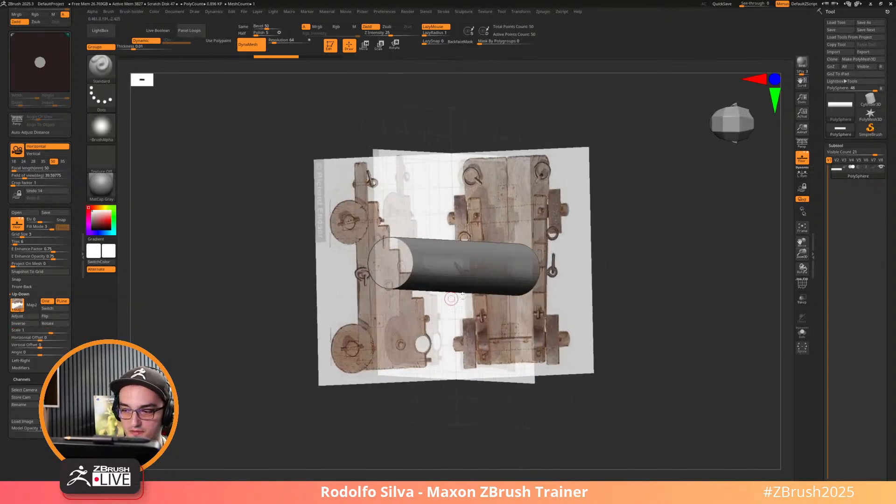
# Rotate the Up-Down reference image to an angle of 90 so the carriage lies along the cylinder.
pyautogui.moveTo(259, 411); pyautogui.dragTo(362, 325)
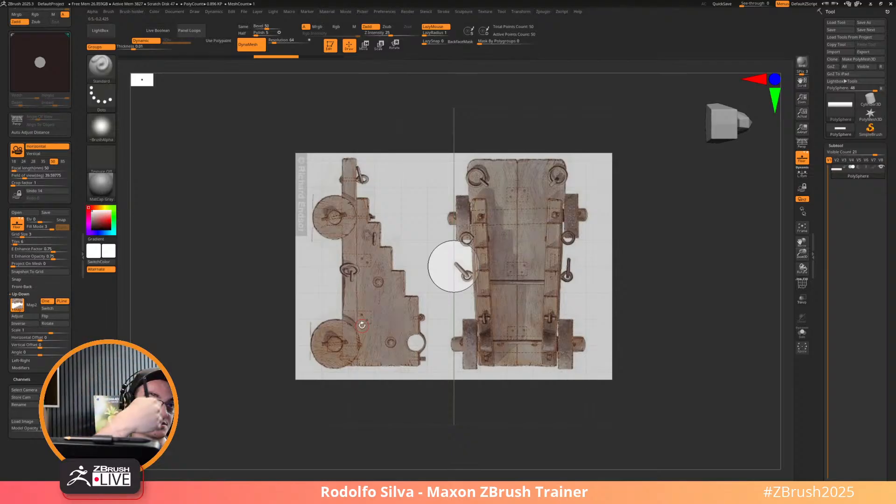
pyautogui.moveTo(155, 318); pyautogui.dragTo(233, 337)
pyautogui.keyDown('shift'); pyautogui.moveTo(416, 234); pyautogui.dragTo(211, 357); pyautogui.keyUp('shift')
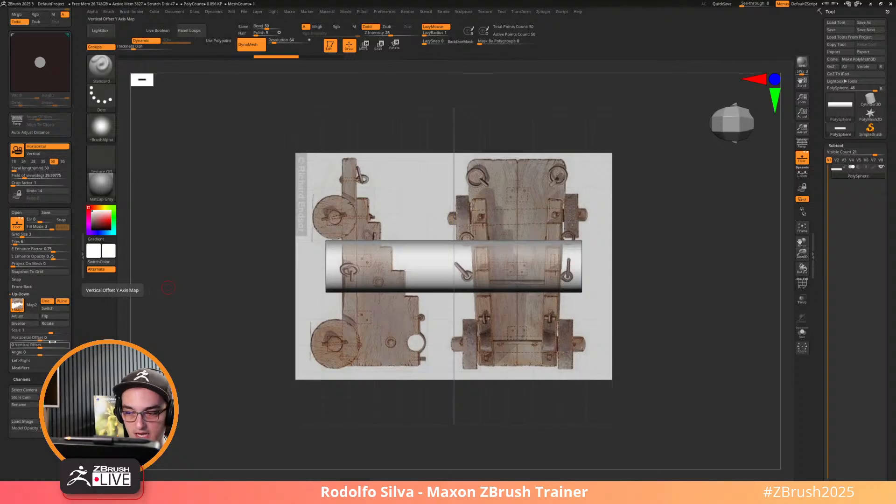
pyautogui.moveTo(41, 353); pyautogui.dragTo(52, 357)
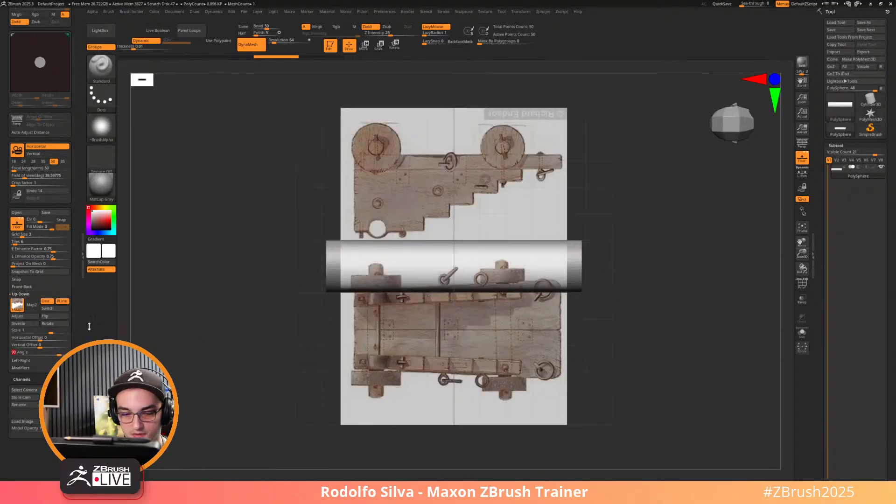
pyautogui.moveTo(180, 334); pyautogui.dragTo(220, 364)
pyautogui.moveTo(37, 337); pyautogui.dragTo(48, 357)
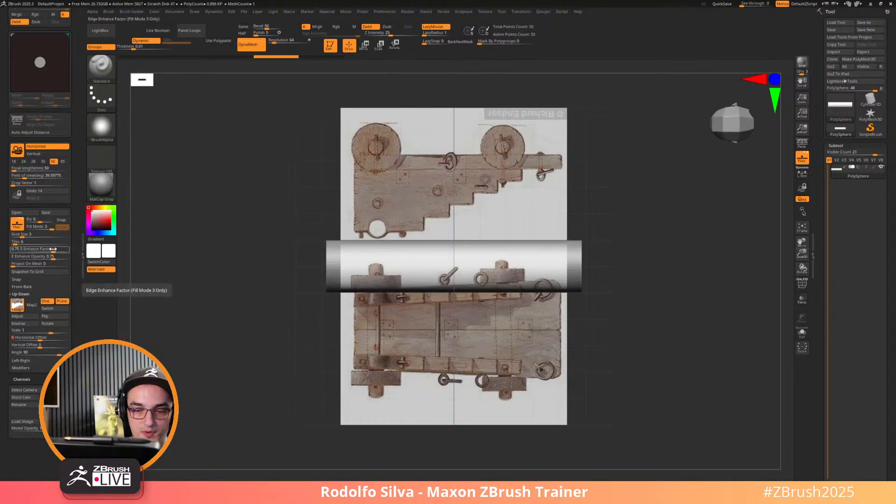
# Raise the grid's E Enhance Factor and E Enhance Opacity to 1 and inspect the reference planes.
pyautogui.moveTo(53, 249); pyautogui.dragTo(71, 252)
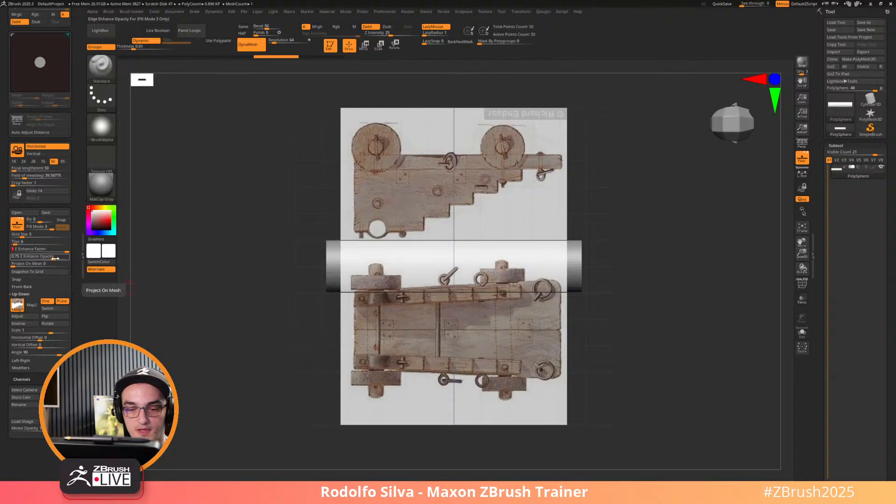
pyautogui.moveTo(53, 258)
pyautogui.mouseDown()
pyautogui.moveTo(65, 258)
pyautogui.moveTo(45, 257)
pyautogui.moveTo(85, 258)
pyautogui.moveTo(53, 258)
pyautogui.mouseUp()
pyautogui.moveTo(234, 342); pyautogui.dragTo(262, 335)
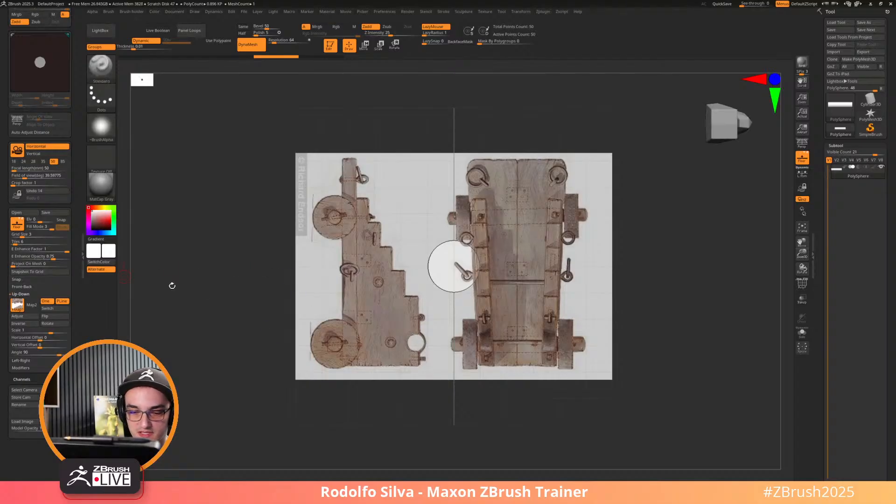
pyautogui.moveTo(172, 285); pyautogui.dragTo(194, 312)
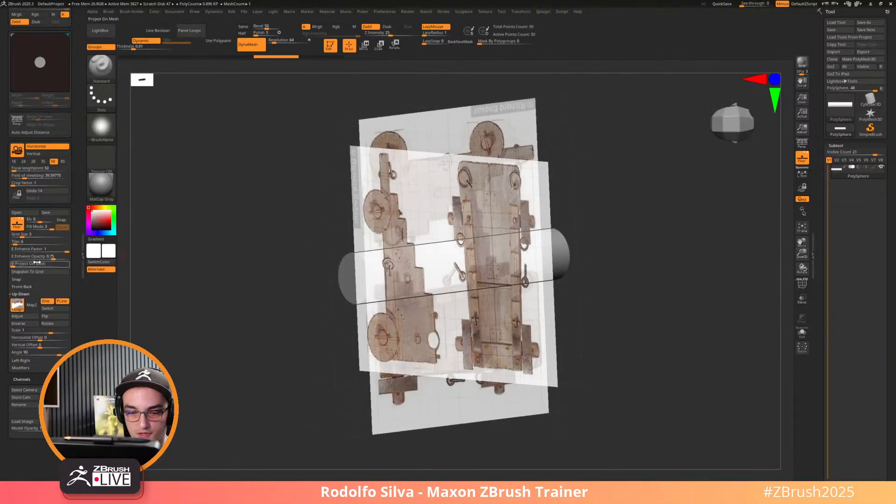
pyautogui.moveTo(50, 256); pyautogui.dragTo(60, 257)
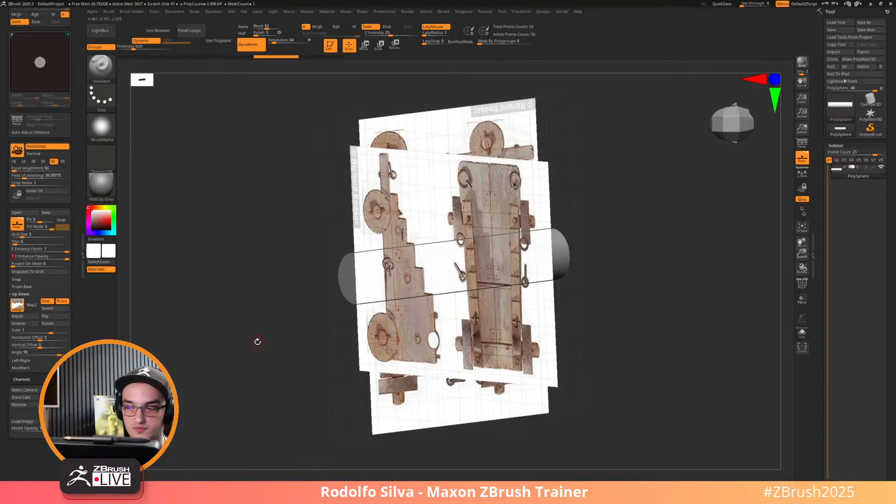
pyautogui.moveTo(256, 340); pyautogui.dragTo(274, 356)
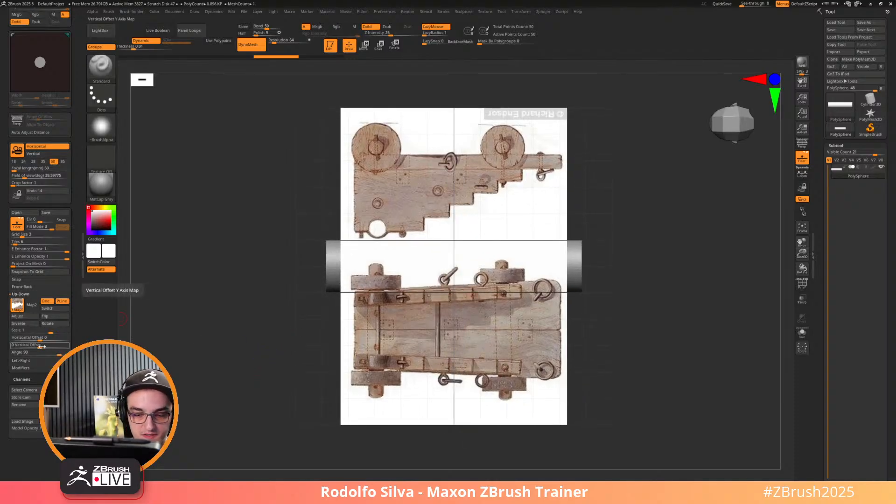
# Set the Up-Down image's Vertical Offset to 0.4, with Horizontal Offset at 0 and Angle at 90.
pyautogui.keyDown('shift'); pyautogui.click(32, 368); pyautogui.keyUp('shift')
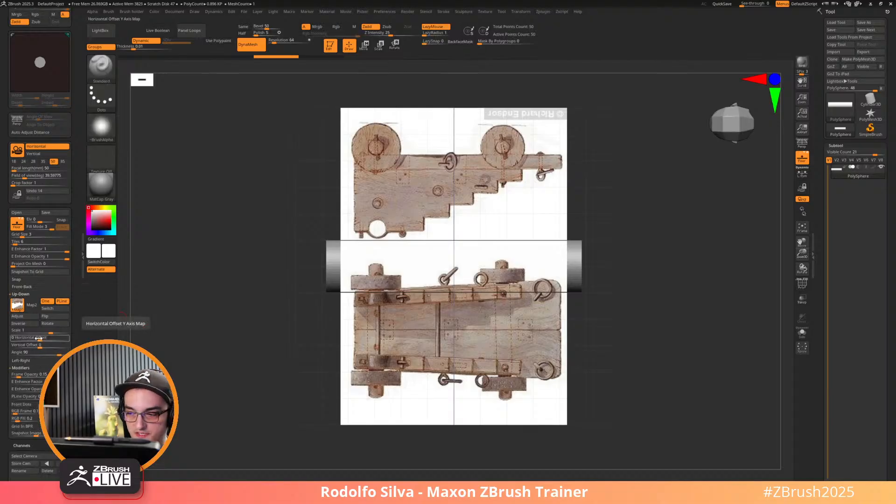
pyautogui.moveTo(39, 338); pyautogui.dragTo(44, 341)
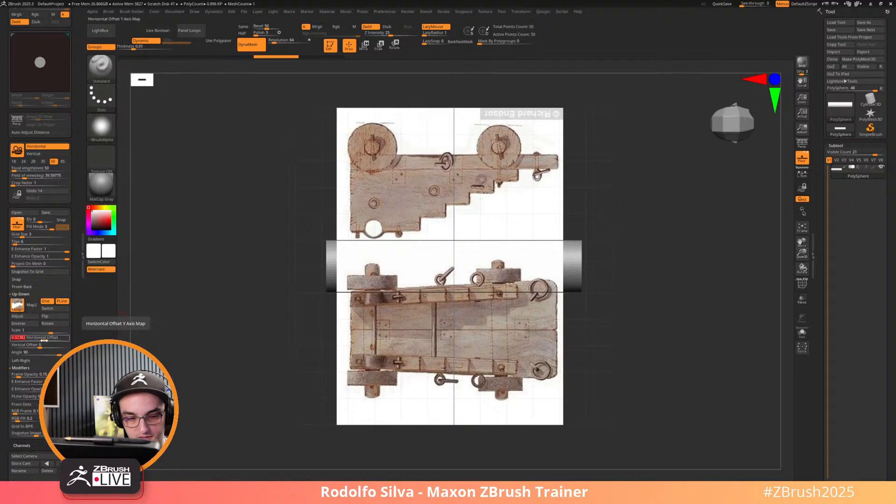
pyautogui.write('0')
pyautogui.press('Return')
pyautogui.moveTo(41, 345); pyautogui.dragTo(57, 340)
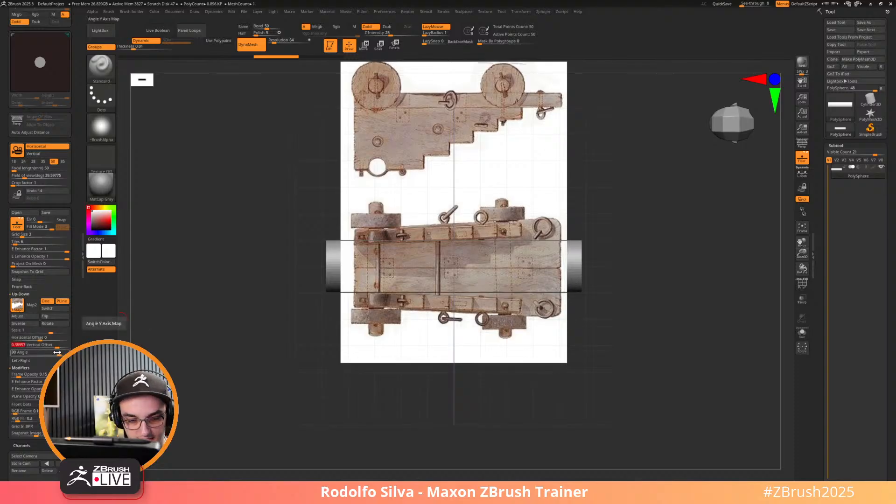
pyautogui.write('.4')
pyautogui.press('Return')
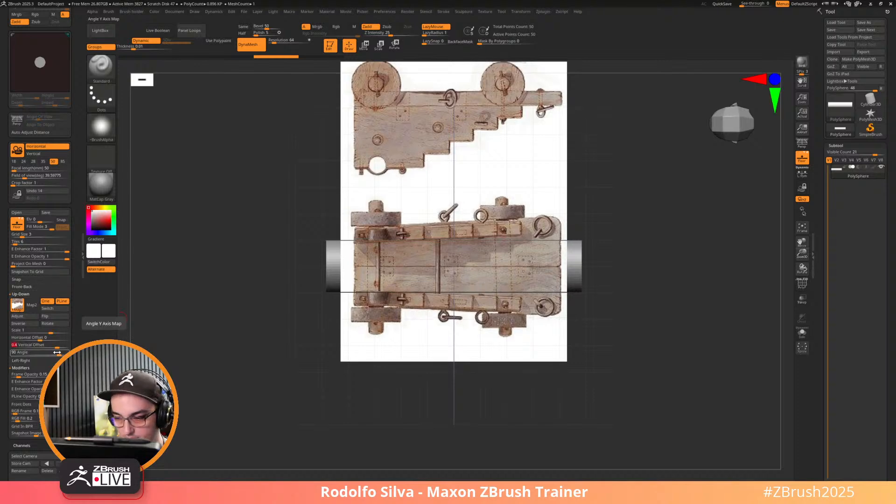
pyautogui.click(54, 353)
pyautogui.write('90')
pyautogui.press('Return')
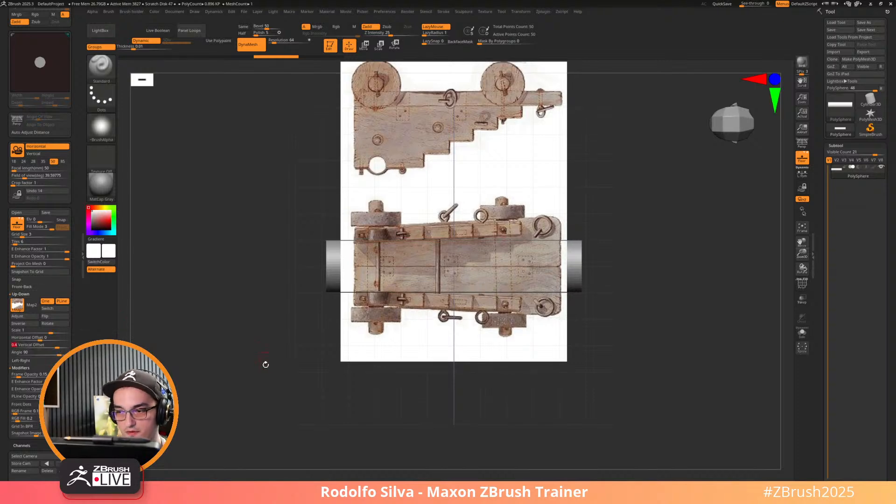
# Remove the carriage image from the Front-Back grid by choosing Texture Off.
pyautogui.moveTo(261, 376); pyautogui.dragTo(222, 340)
pyautogui.click(23, 285)
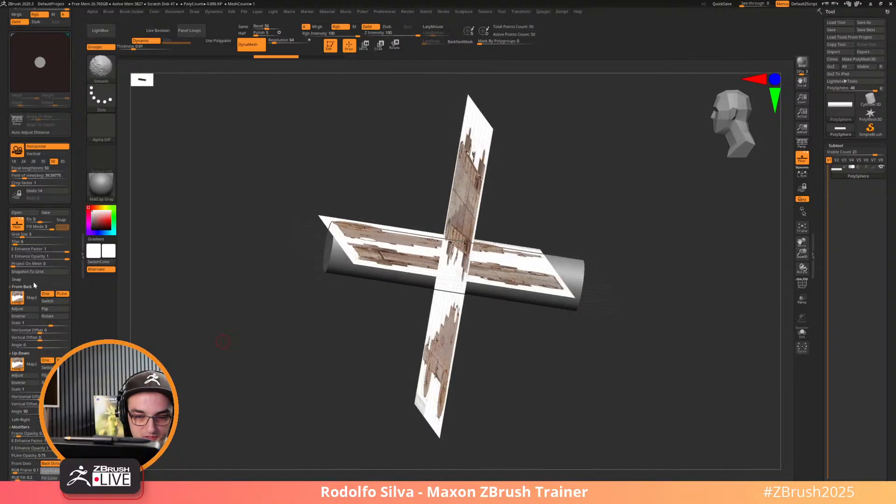
pyautogui.click(21, 301)
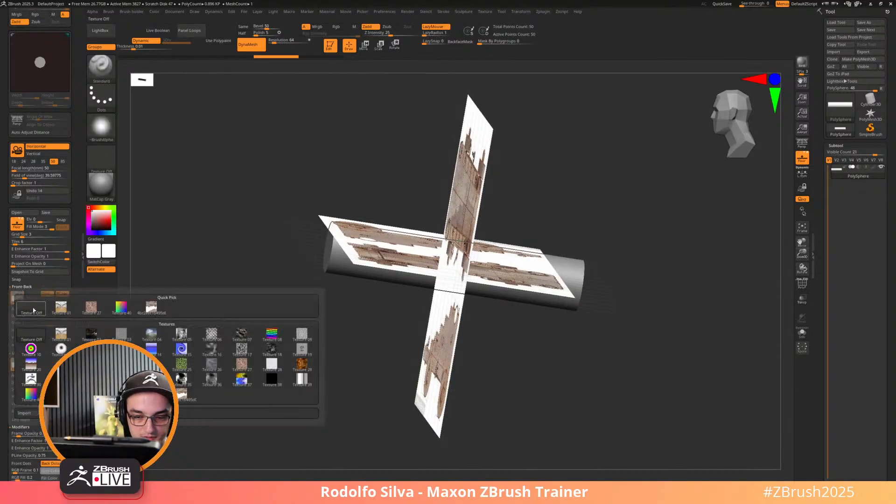
pyautogui.click(38, 311)
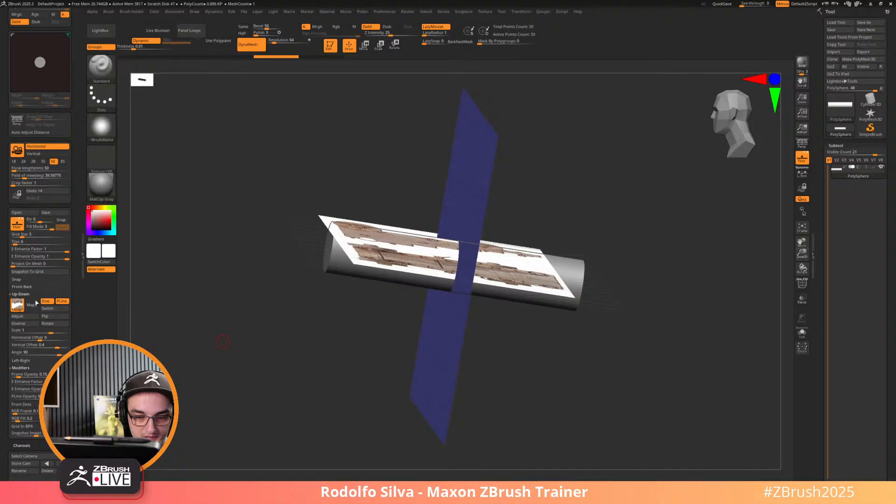
# Assign the carriage image to Map1 of the Left-Right grid.
pyautogui.keyDown('shift'); pyautogui.click(29, 368); pyautogui.keyUp('shift')
pyautogui.click(21, 360)
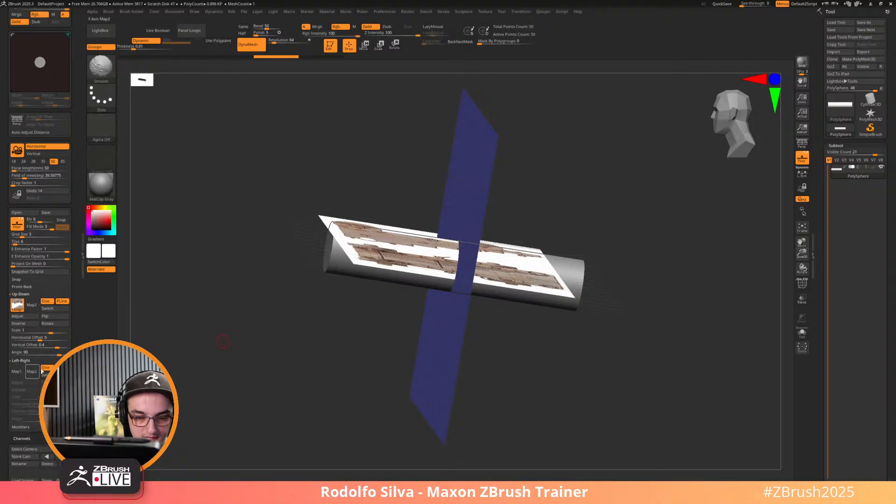
pyautogui.click(22, 373)
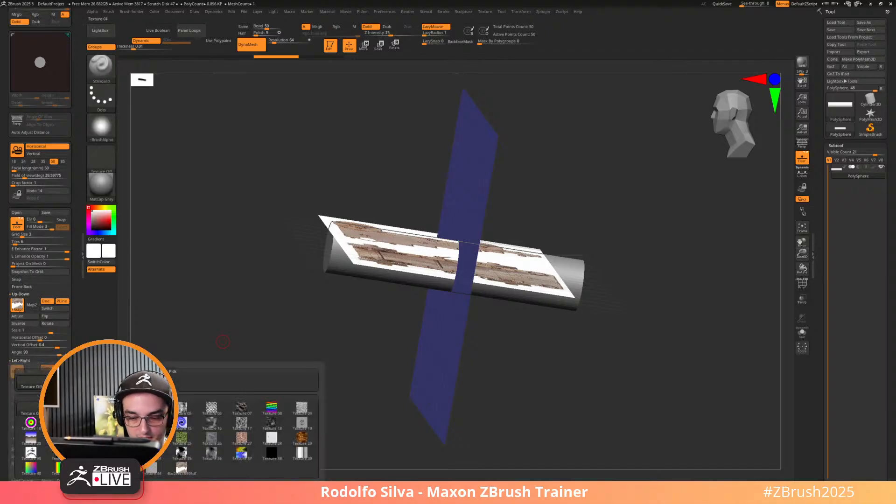
pyautogui.click(211, 437)
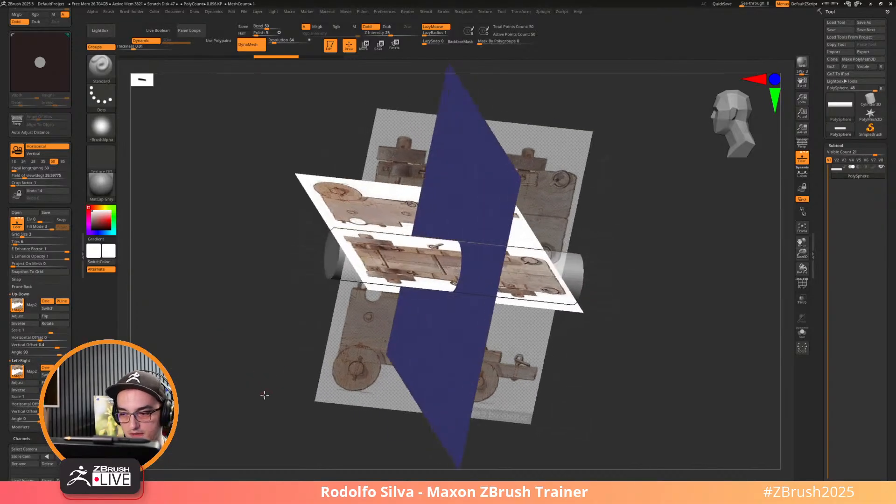
pyautogui.moveTo(265, 395); pyautogui.dragTo(266, 392)
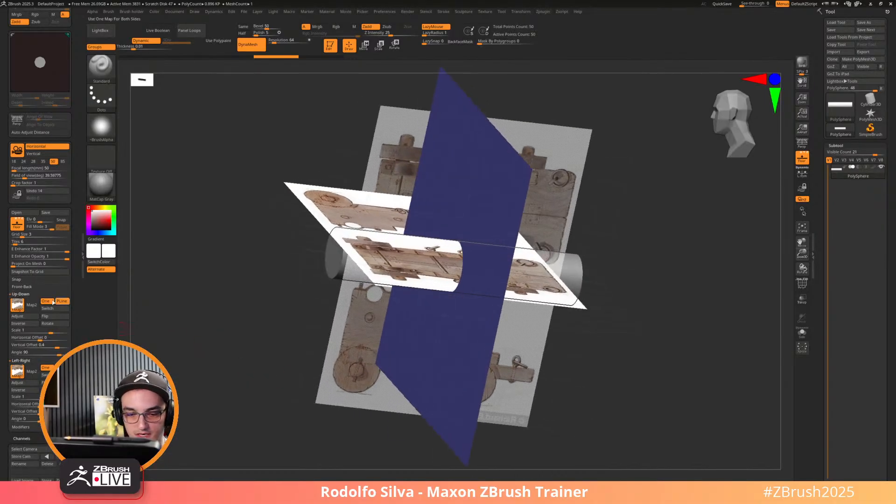
# Hide the blank Front-Back plane and set the Left-Right image's Vertical Offset to about -0.64.
pyautogui.click(808, 154)
pyautogui.moveTo(654, 342); pyautogui.dragTo(726, 279)
pyautogui.moveTo(749, 232); pyautogui.dragTo(673, 322)
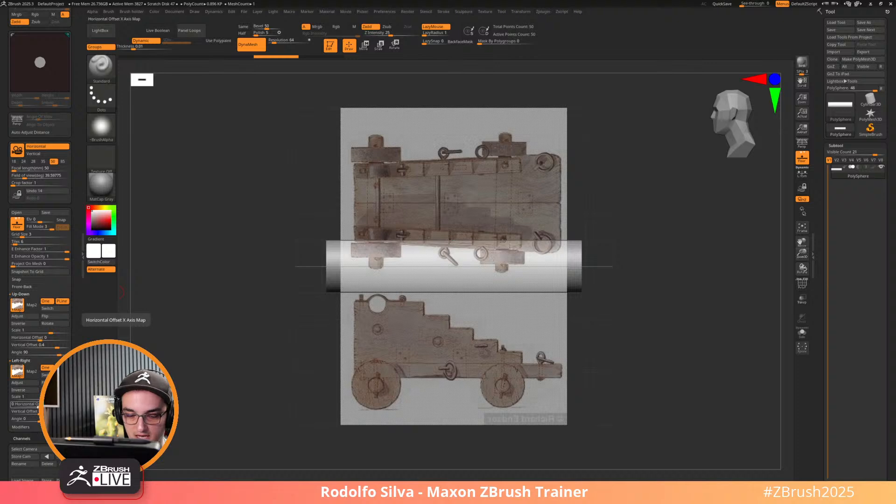
pyautogui.moveTo(37, 411); pyautogui.dragTo(8, 419)
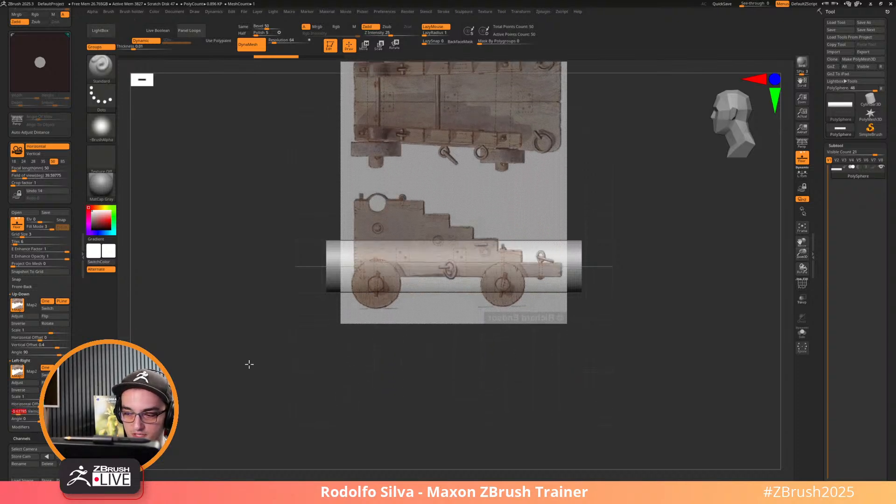
pyautogui.moveTo(249, 364)
pyautogui.mouseDown()
pyautogui.moveTo(260, 380)
pyautogui.moveTo(248, 390)
pyautogui.moveTo(243, 372)
pyautogui.moveTo(259, 374)
pyautogui.moveTo(250, 371)
pyautogui.mouseUp()
# Set the grid's E Enhance Factor to about 0.69 and Fill Mode to 1.
pyautogui.moveTo(64, 256)
pyautogui.mouseDown()
pyautogui.moveTo(24, 252)
pyautogui.moveTo(51, 251)
pyautogui.mouseUp()
pyautogui.moveTo(50, 227); pyautogui.dragTo(35, 228)
pyautogui.moveTo(301, 375); pyautogui.dragTo(309, 378)
pyautogui.moveTo(255, 357)
pyautogui.mouseDown()
pyautogui.moveTo(278, 370)
pyautogui.moveTo(265, 376)
pyautogui.moveTo(256, 342)
pyautogui.mouseUp()
# Move the cylinder along its length until it clears the carriage reference image.
pyautogui.press('w')
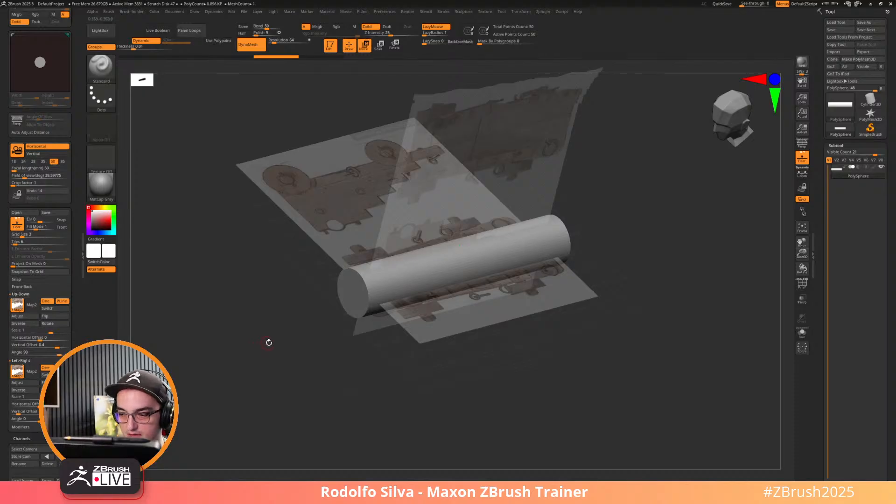
pyautogui.moveTo(420, 274); pyautogui.dragTo(596, 260)
pyautogui.moveTo(522, 370); pyautogui.dragTo(499, 345)
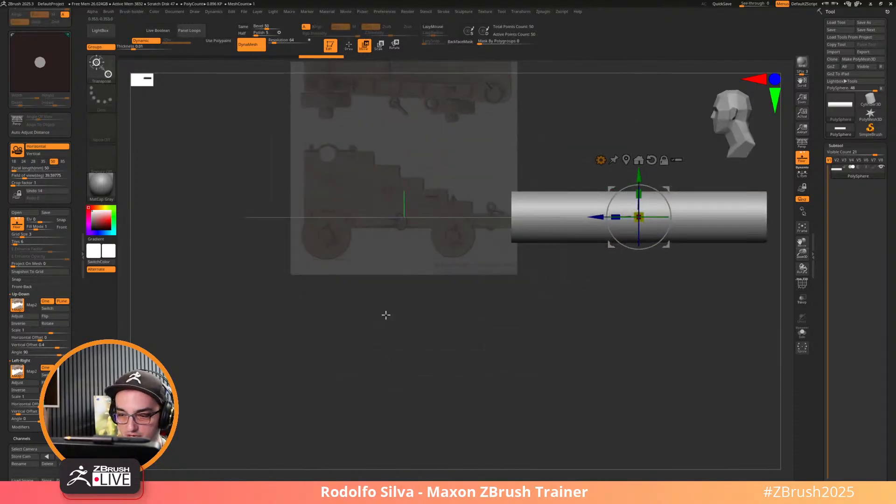
pyautogui.keyDown('alt'); pyautogui.moveTo(384, 314); pyautogui.dragTo(403, 342); pyautogui.keyUp('alt')
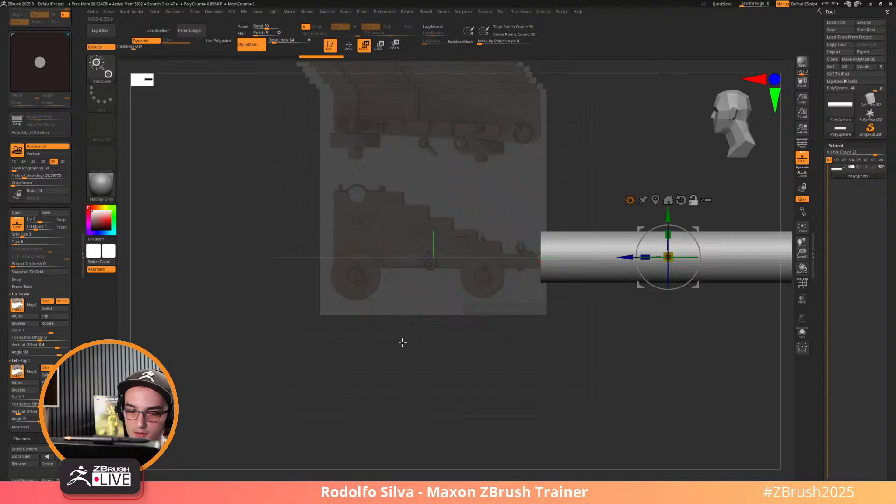
# Set Fill Mode to 3 and shift the cylinder slightly farther from the carriage image in side view.
pyautogui.click(53, 227)
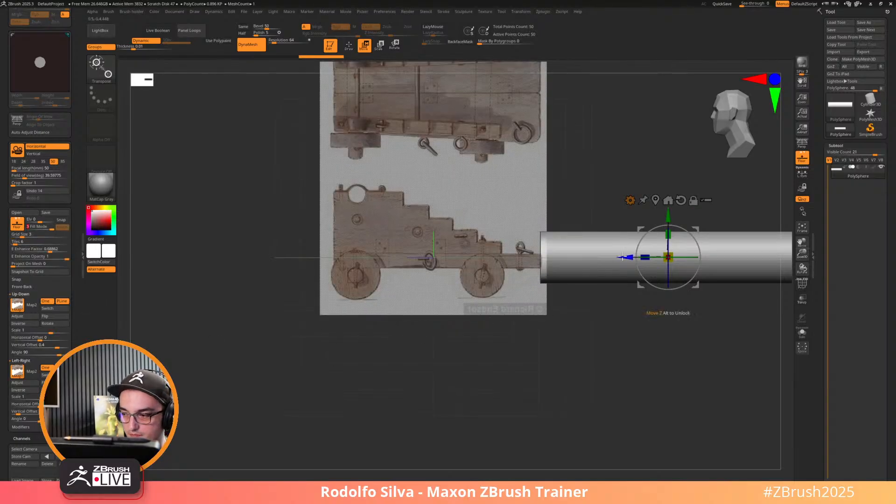
pyautogui.moveTo(626, 257); pyautogui.dragTo(458, 385)
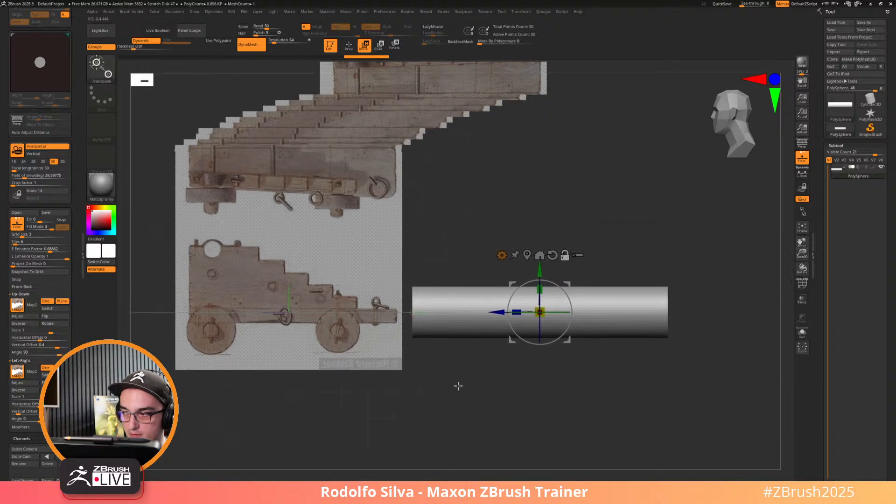
pyautogui.keyDown('alt'); pyautogui.moveTo(391, 385); pyautogui.dragTo(551, 383); pyautogui.keyUp('alt')
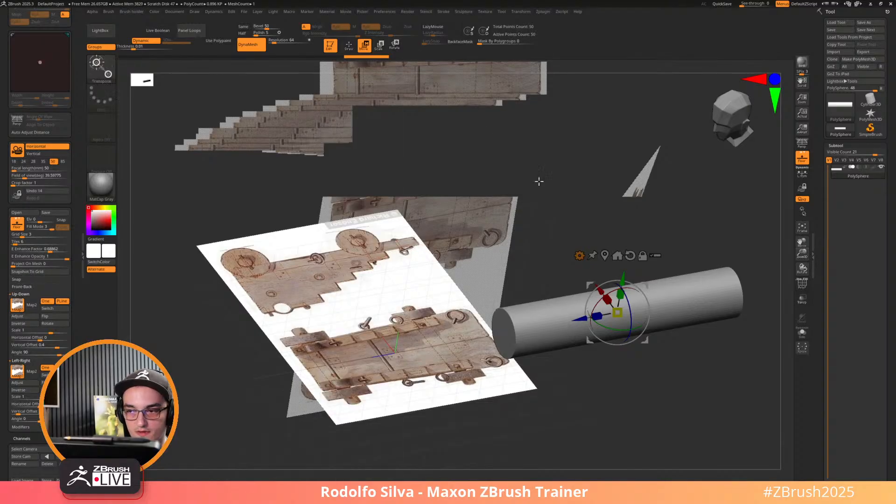
pyautogui.keyDown('shift'); pyautogui.moveTo(569, 387); pyautogui.dragTo(579, 343); pyautogui.keyUp('shift')
# Replace the cylinder with a PolyCube and move it along Z over the front half of the carriage's side view.
pyautogui.click(590, 216)
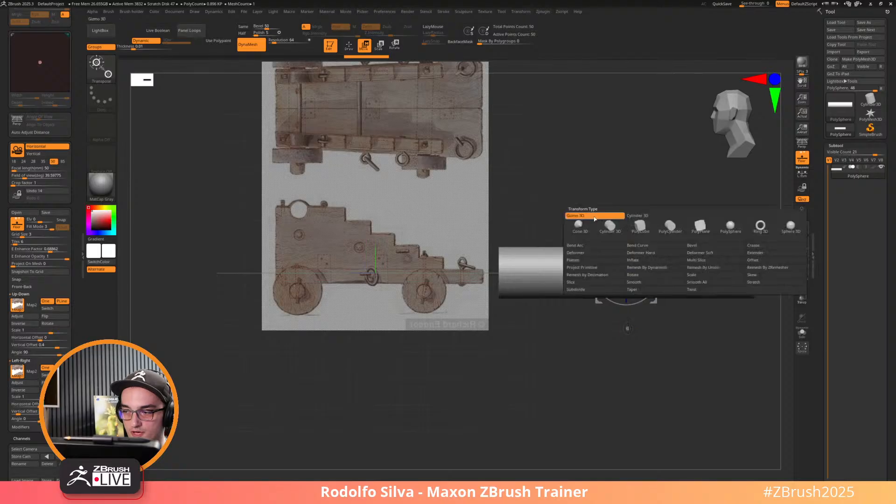
pyautogui.click(641, 227)
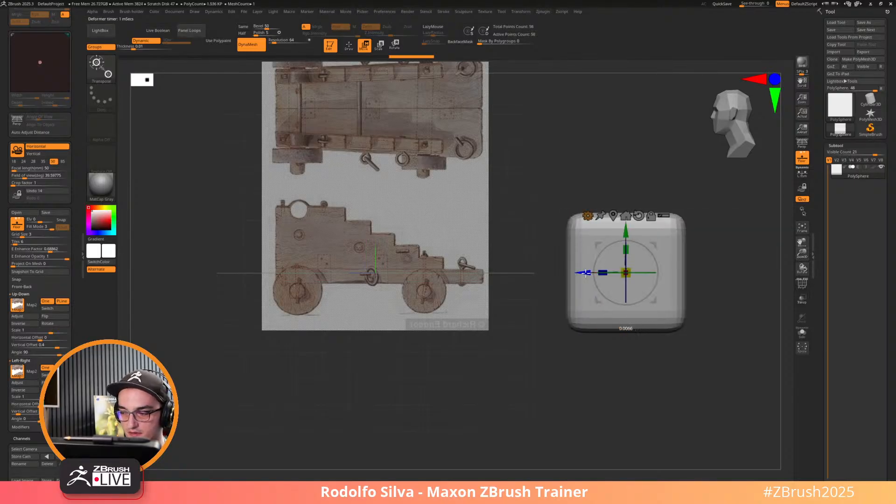
pyautogui.moveTo(587, 272); pyautogui.dragTo(300, 320)
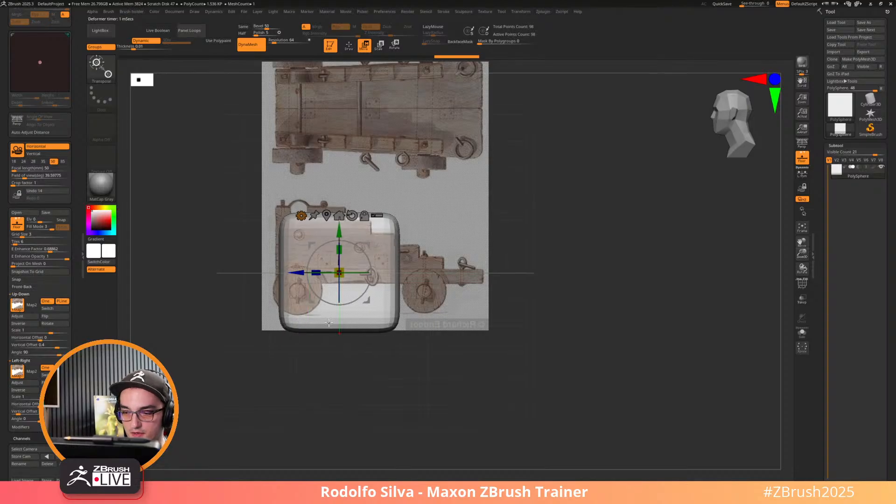
# Turn off Dynamic Subdivision on the cube and divide its geometry four times.
pyautogui.hotkey('shift', 'd')
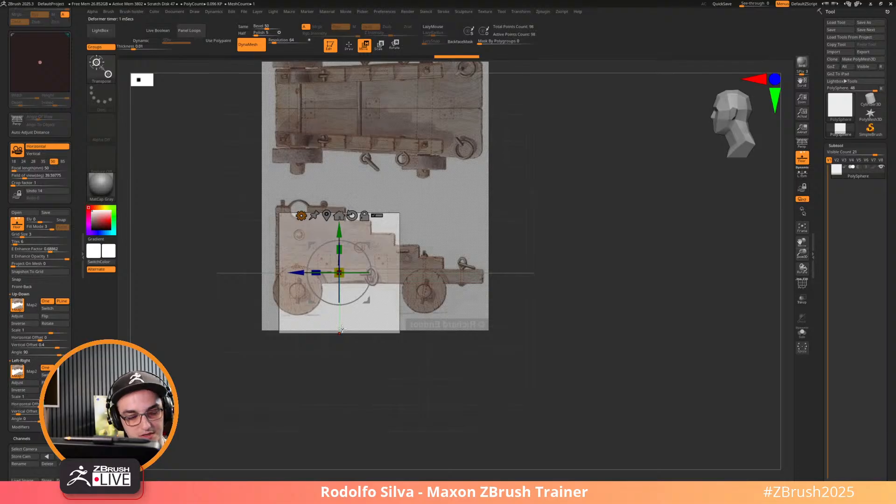
pyautogui.press('space')
pyautogui.click(334, 280)
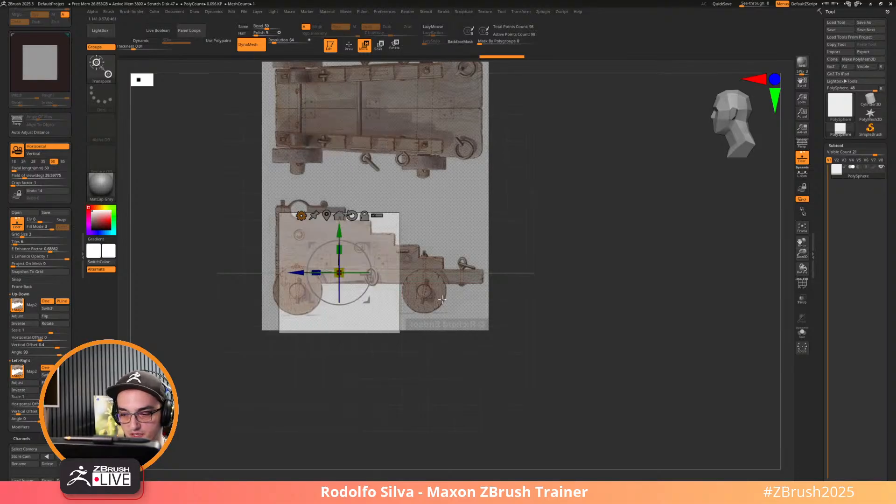
pyautogui.hotkey('ctrl', 'd')
pyautogui.hotkey('ctrl', 'd')
pyautogui.hotkey('ctrl', 'd')
pyautogui.hotkey('ctrl', 'd')
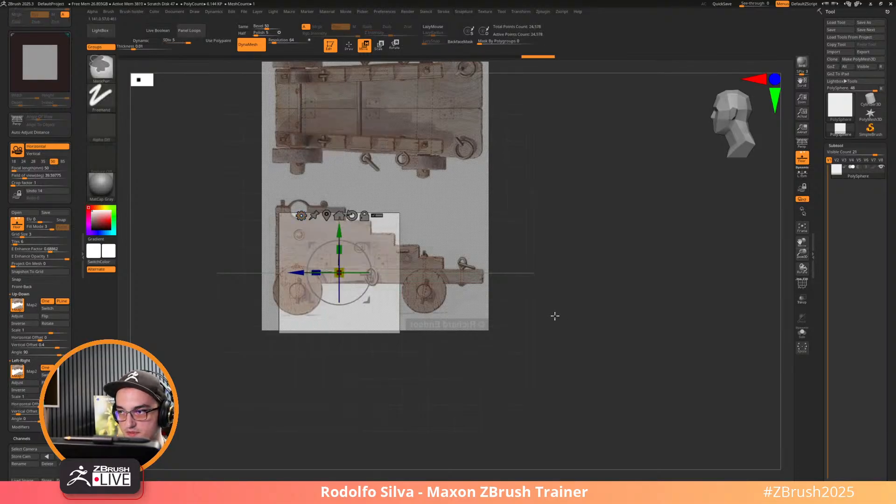
# Divide the cube up to SDiv 8, raise it, and stretch it along Z over the carriage body and both wheels in side view.
pyautogui.hotkey('ctrl', 'd')
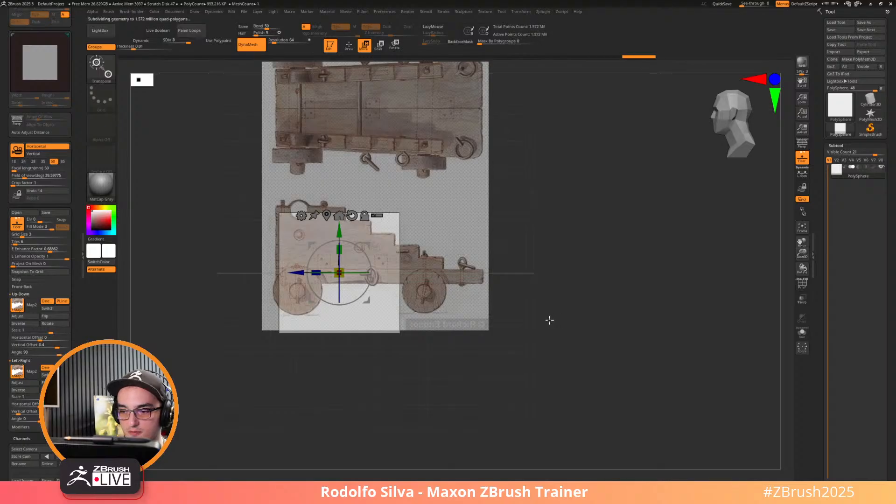
pyautogui.moveTo(339, 236); pyautogui.dragTo(340, 223)
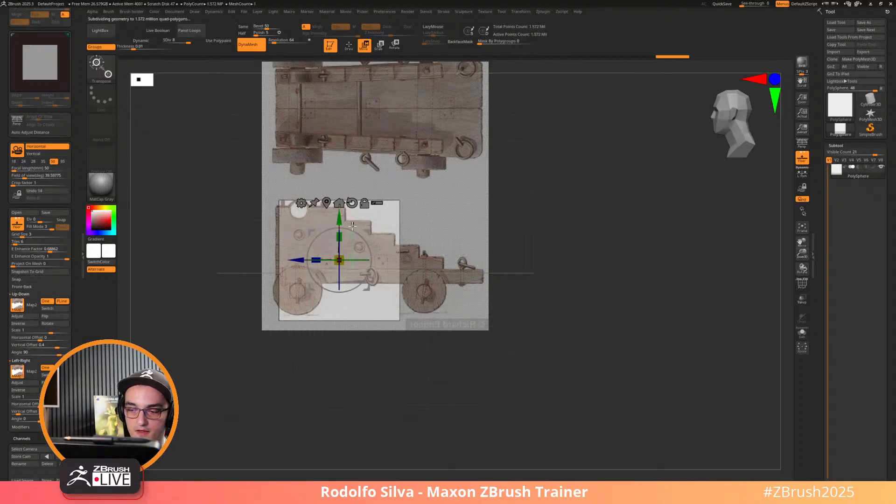
pyautogui.moveTo(319, 258); pyautogui.dragTo(340, 263)
pyautogui.moveTo(352, 260)
pyautogui.mouseDown()
pyautogui.moveTo(360, 258)
pyautogui.moveTo(319, 261)
pyautogui.mouseUp()
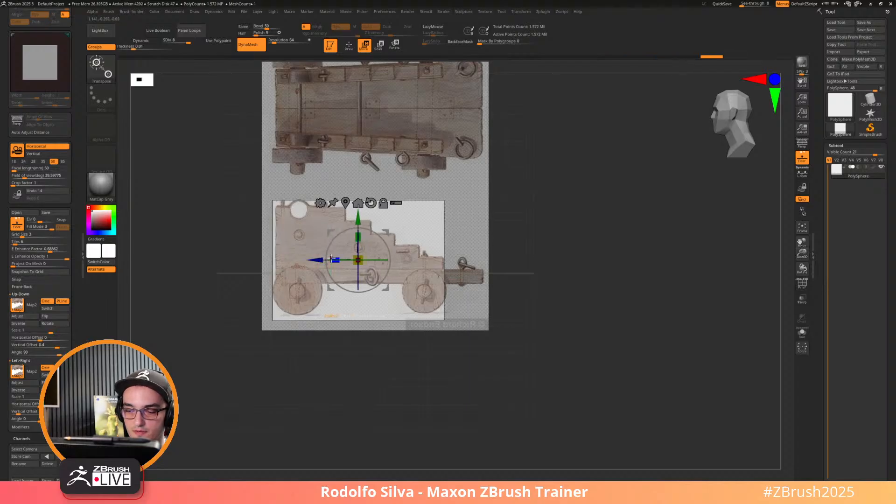
pyautogui.press('q')
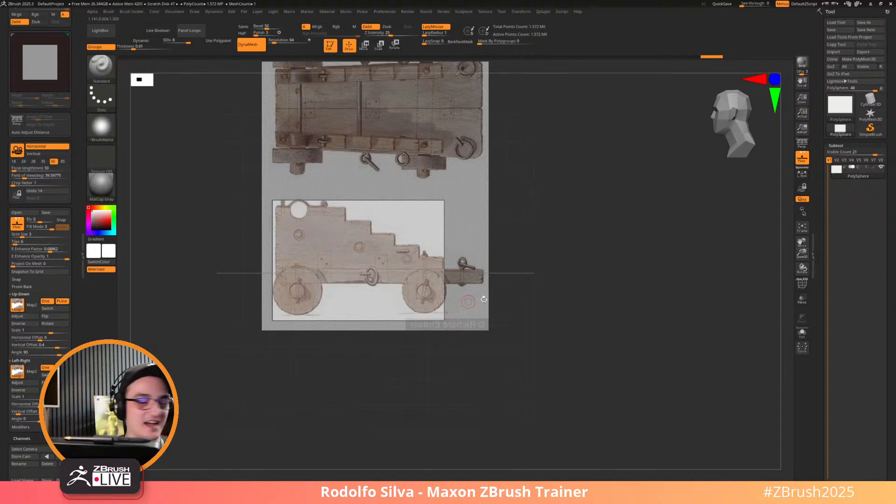
# Set the floor grid's E Enhance Factor to 1 while viewing the carriage reference from the side.
pyautogui.moveTo(543, 309)
pyautogui.mouseDown()
pyautogui.moveTo(560, 343)
pyautogui.moveTo(539, 356)
pyautogui.moveTo(552, 320)
pyautogui.moveTo(586, 380)
pyautogui.moveTo(618, 318)
pyautogui.moveTo(596, 322)
pyautogui.moveTo(600, 266)
pyautogui.moveTo(592, 296)
pyautogui.moveTo(576, 310)
pyautogui.moveTo(608, 311)
pyautogui.moveTo(565, 322)
pyautogui.mouseUp()
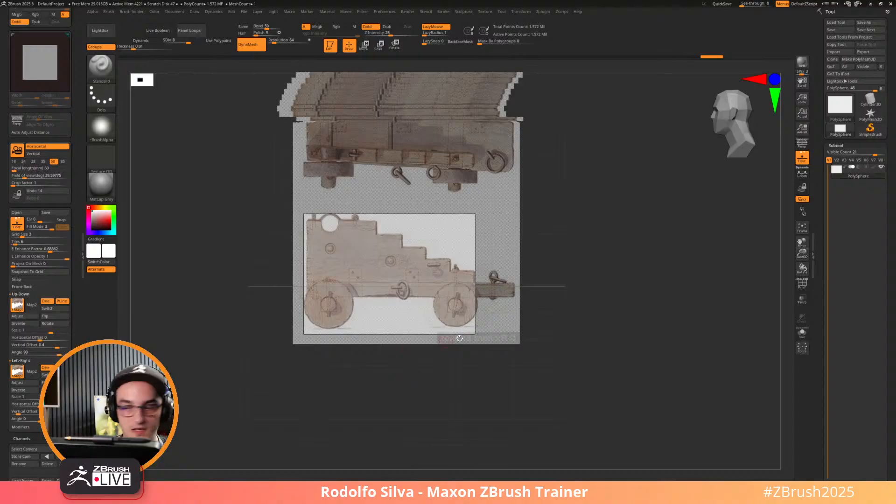
pyautogui.moveTo(458, 380)
pyautogui.mouseDown()
pyautogui.moveTo(480, 412)
pyautogui.moveTo(472, 422)
pyautogui.moveTo(455, 379)
pyautogui.mouseUp()
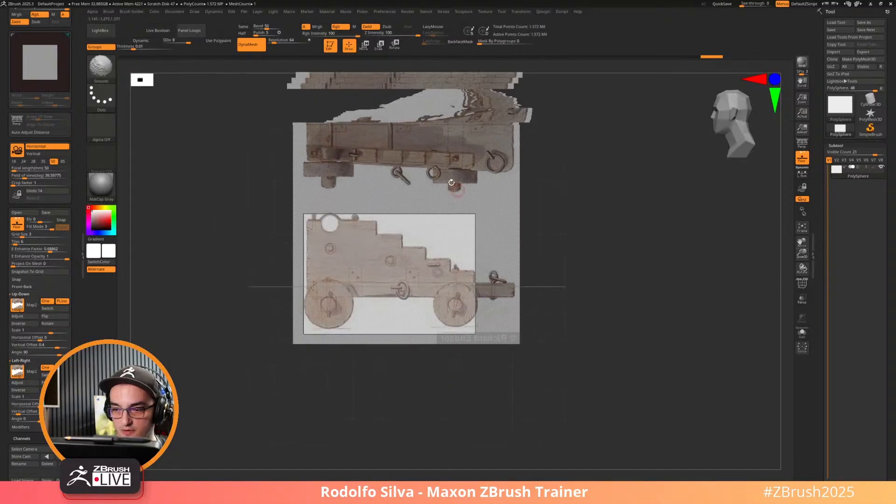
pyautogui.keyDown('alt'); pyautogui.moveTo(580, 243); pyautogui.dragTo(547, 302); pyautogui.keyUp('alt')
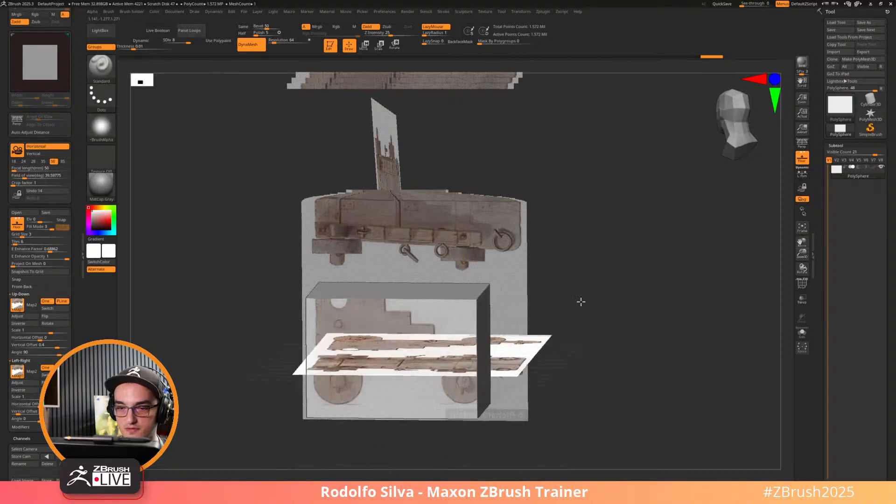
pyautogui.press('Tab')
pyautogui.moveTo(581, 302); pyautogui.dragTo(496, 278)
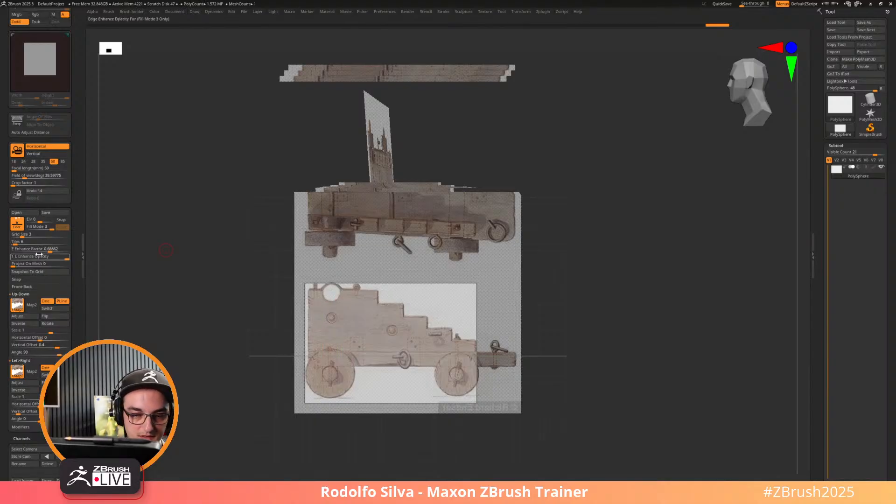
pyautogui.moveTo(50, 250); pyautogui.dragTo(70, 251)
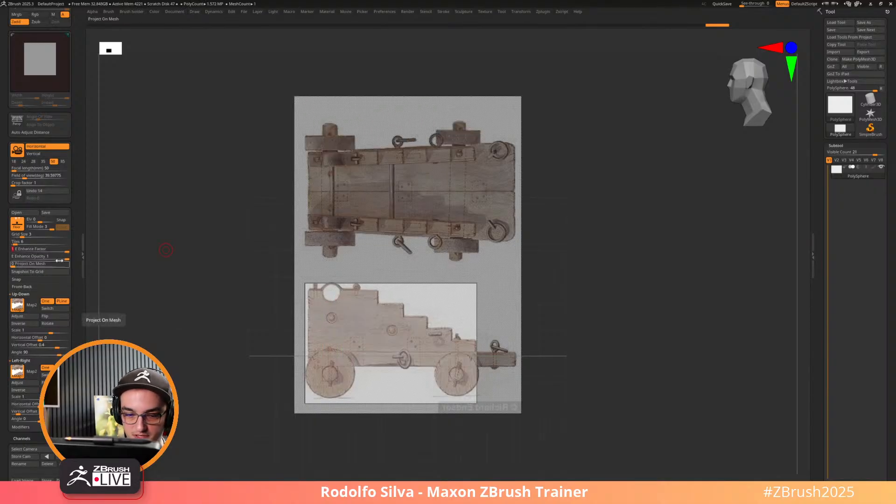
pyautogui.moveTo(156, 299)
pyautogui.mouseDown()
pyautogui.moveTo(175, 306)
pyautogui.moveTo(164, 306)
pyautogui.moveTo(172, 323)
pyautogui.moveTo(169, 294)
pyautogui.mouseUp()
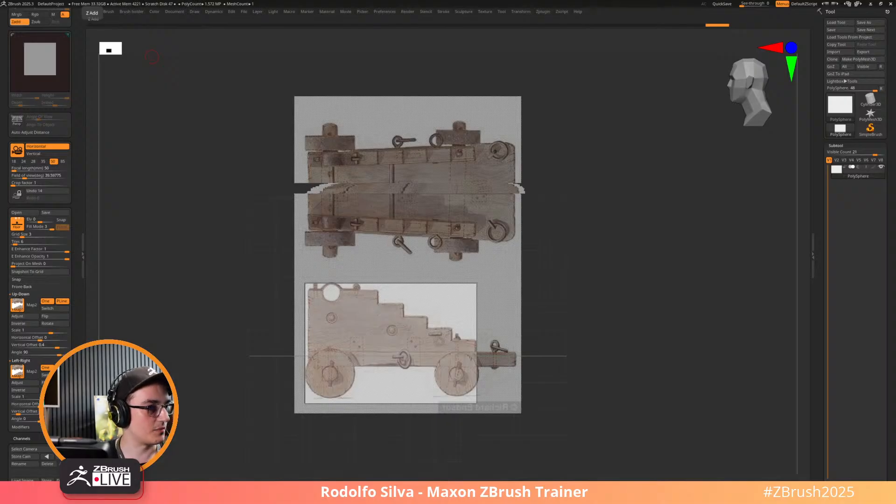
pyautogui.moveTo(617, 317)
pyautogui.mouseDown()
pyautogui.moveTo(588, 322)
pyautogui.moveTo(609, 314)
pyautogui.moveTo(617, 329)
pyautogui.moveTo(611, 323)
pyautogui.mouseUp()
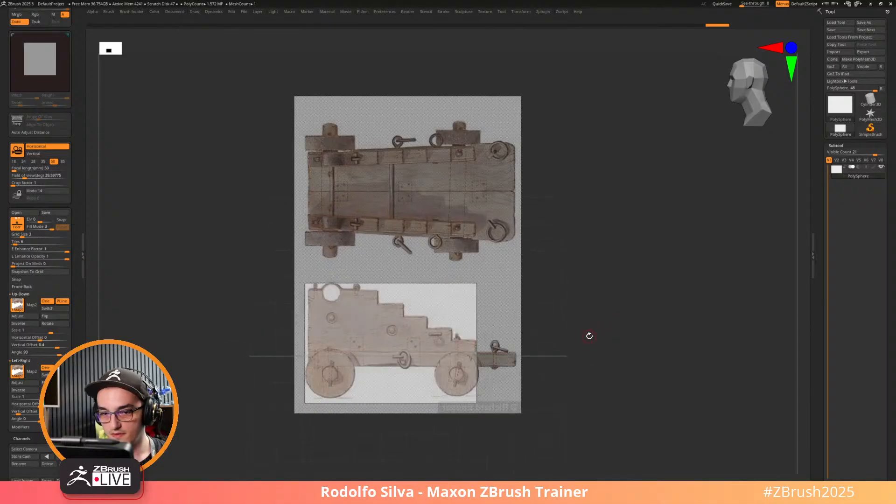
# Hide the reference floor to inspect the cube from an angle, and show the floor again in side view.
pyautogui.hotkey('shift', 'p')
pyautogui.moveTo(606, 326); pyautogui.dragTo(506, 316)
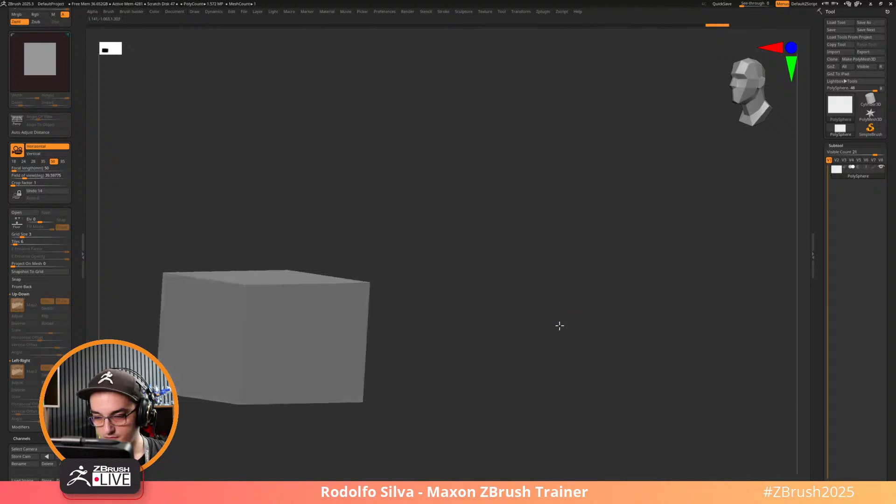
pyautogui.moveTo(559, 325); pyautogui.dragTo(658, 286)
pyautogui.hotkey('shift', 'p')
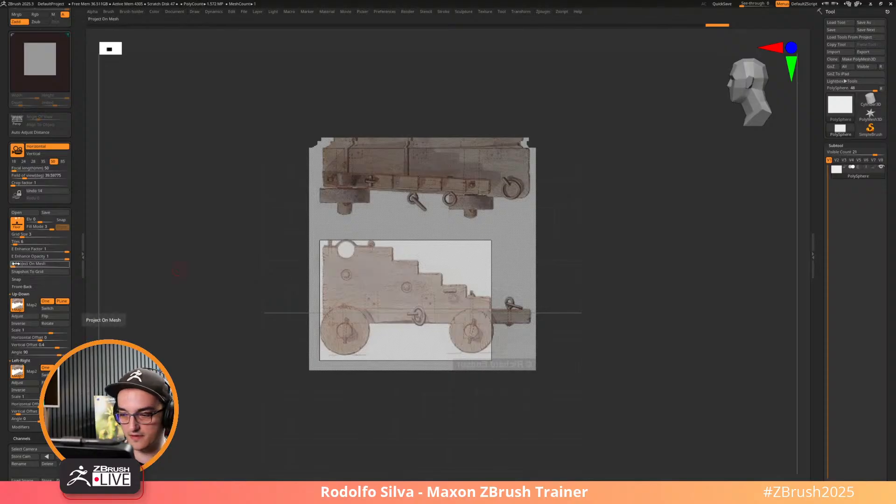
# Set Project On Mesh to 1 and check the projected carriage reference on the cube from the front, top and side.
pyautogui.moveTo(15, 263); pyautogui.dragTo(11, 264)
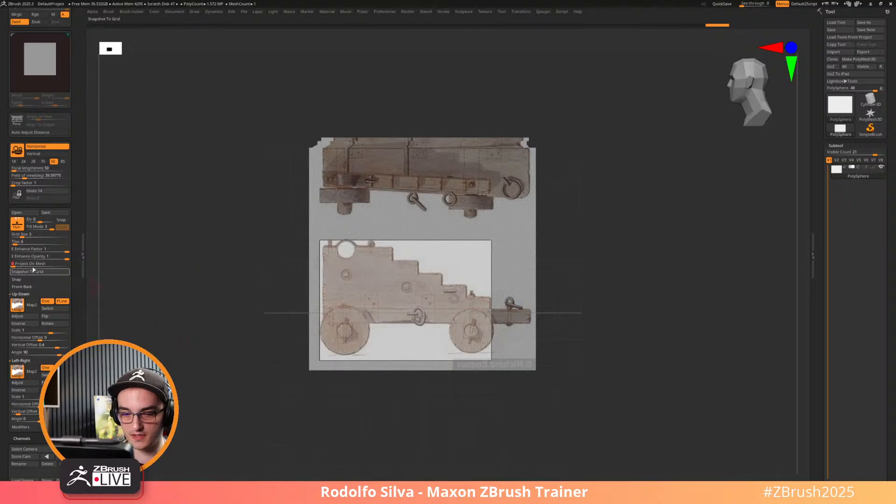
pyautogui.click(67, 263)
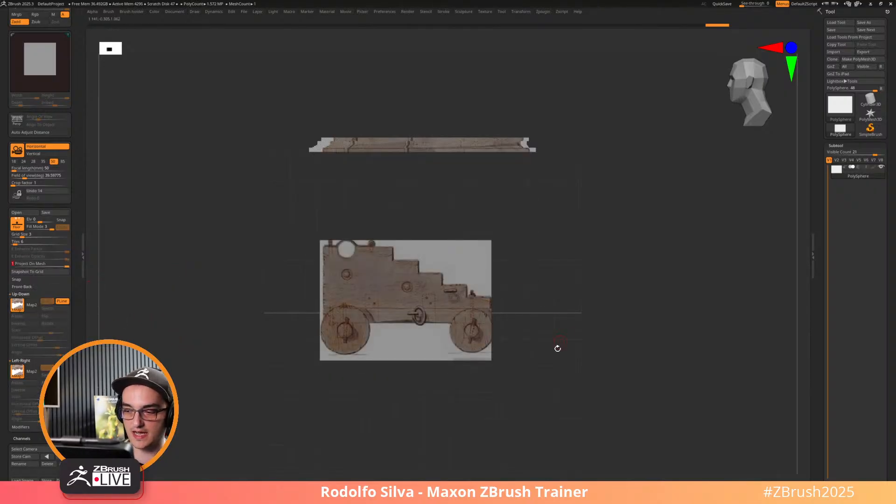
pyautogui.moveTo(556, 346); pyautogui.dragTo(600, 356)
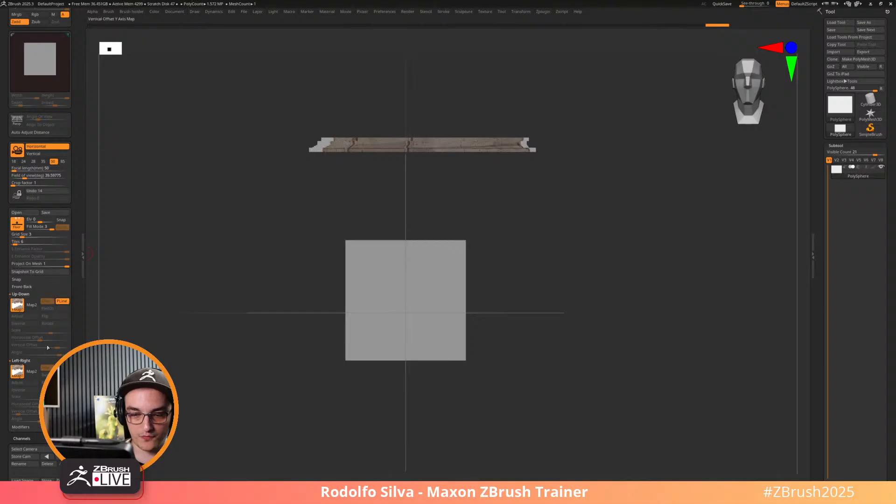
pyautogui.moveTo(204, 385)
pyautogui.mouseDown()
pyautogui.moveTo(206, 414)
pyautogui.moveTo(178, 348)
pyautogui.moveTo(174, 369)
pyautogui.moveTo(191, 418)
pyautogui.moveTo(206, 418)
pyautogui.moveTo(213, 396)
pyautogui.mouseUp()
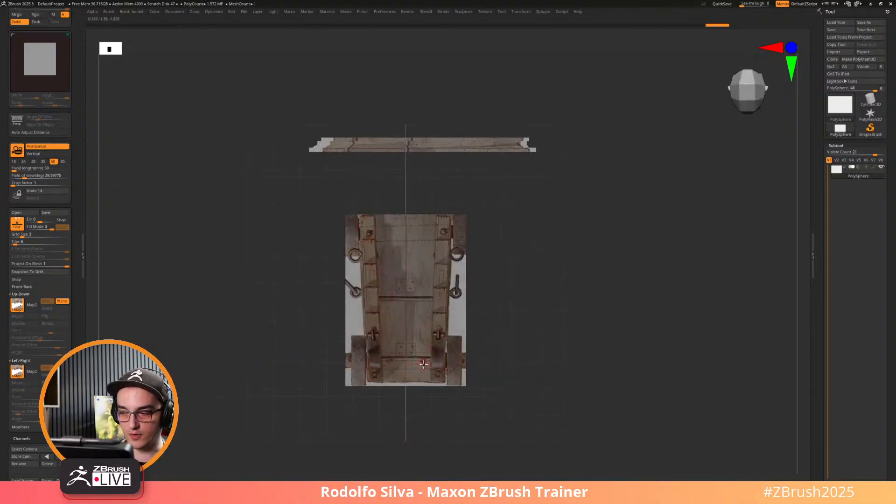
pyautogui.moveTo(436, 398); pyautogui.dragTo(521, 174)
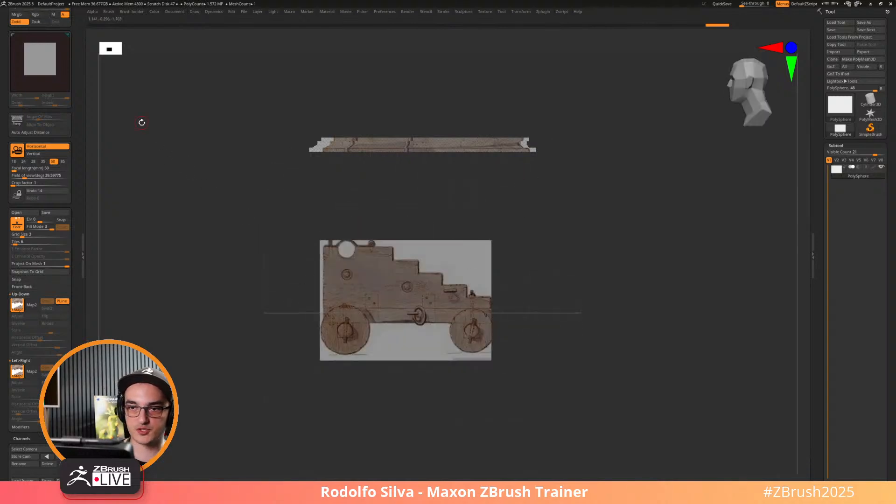
# Pick a new DynaMesh resolution by sampling the polygon size of the cube.
pyautogui.press('Tab')
pyautogui.click(101, 69)
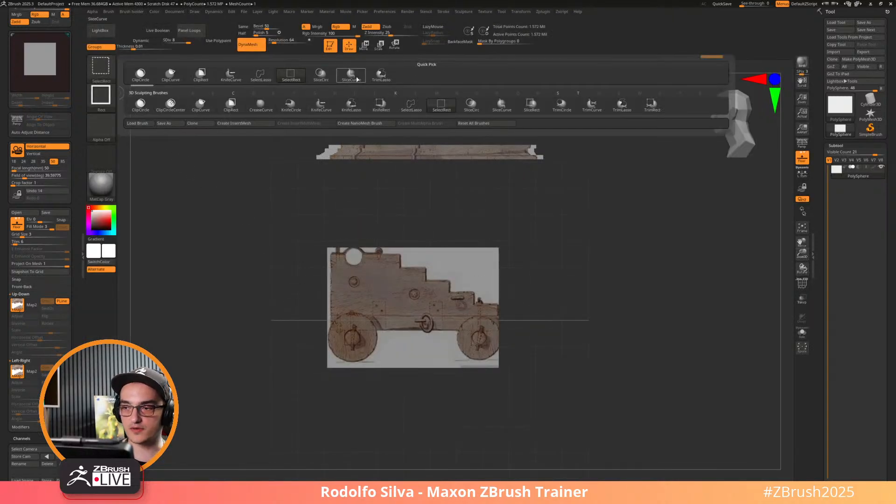
pyautogui.press('space')
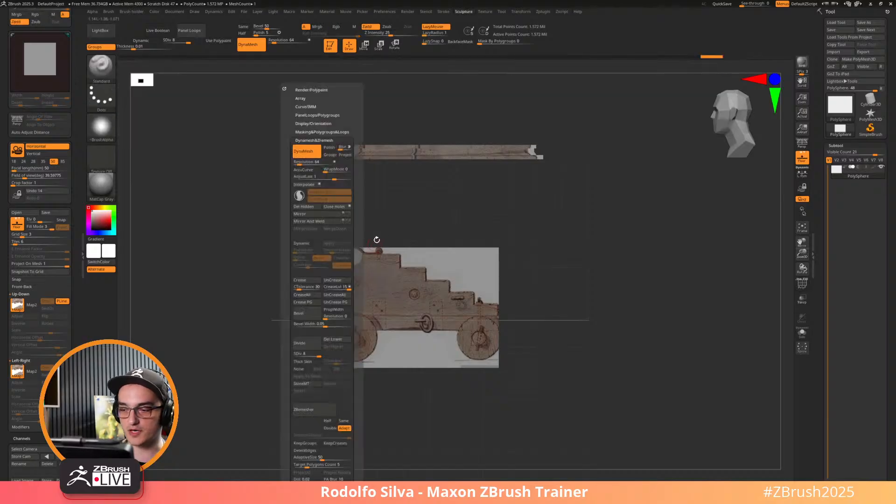
pyautogui.click(360, 340)
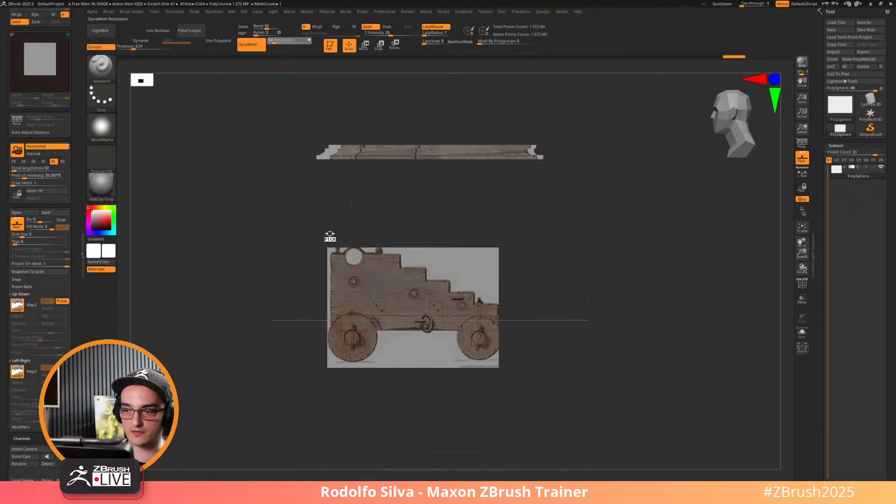
pyautogui.press('shift')
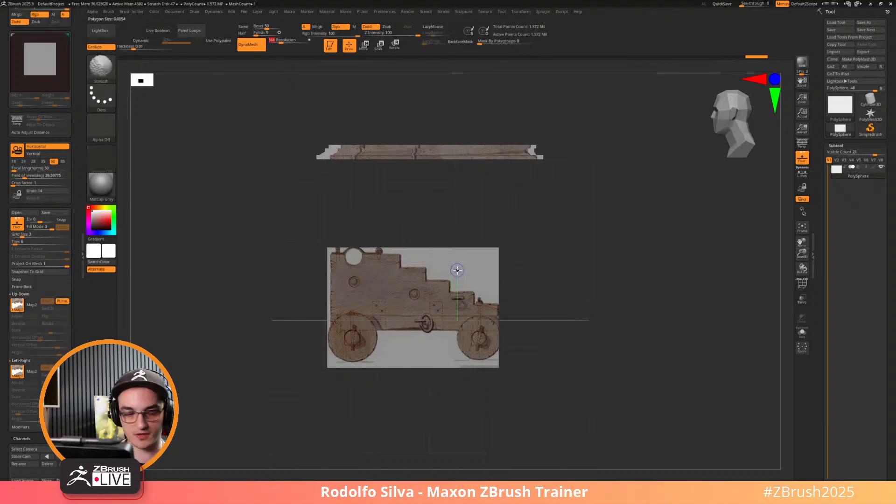
# DynaMesh the cube at resolution 368 with the floor hidden, and show the projected reference again in side view.
pyautogui.hotkey('shift', 'p')
pyautogui.hotkey('shift', 'f')
pyautogui.moveTo(545, 302)
pyautogui.mouseDown()
pyautogui.moveTo(627, 334)
pyautogui.moveTo(593, 319)
pyautogui.mouseUp()
pyautogui.press('ctrl')
pyautogui.moveTo(630, 288)
pyautogui.mouseDown()
pyautogui.moveTo(651, 300)
pyautogui.moveTo(642, 294)
pyautogui.mouseUp()
pyautogui.click(281, 41)
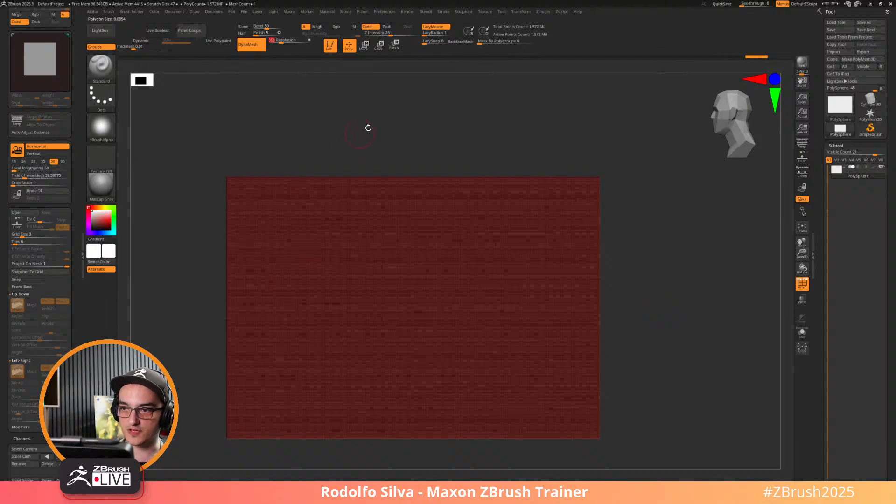
pyautogui.press('ctrl')
pyautogui.moveTo(636, 331)
pyautogui.keyDown('ctrl'); pyautogui.mouseDown()
pyautogui.moveTo(652, 314)
pyautogui.moveTo(651, 338)
pyautogui.moveTo(659, 308)
pyautogui.moveTo(650, 309)
pyautogui.mouseUp(); pyautogui.keyUp('ctrl')
pyautogui.hotkey('shift', 'f')
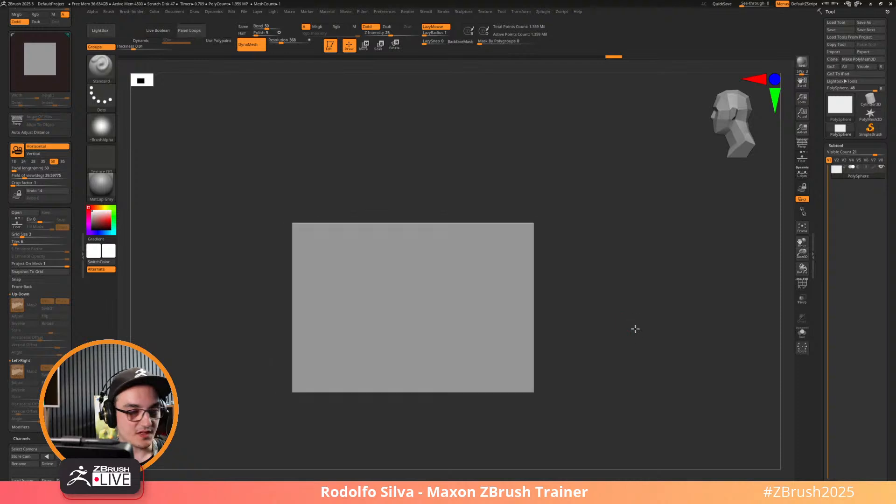
pyautogui.press('shift')
pyautogui.hotkey('shift', 'p')
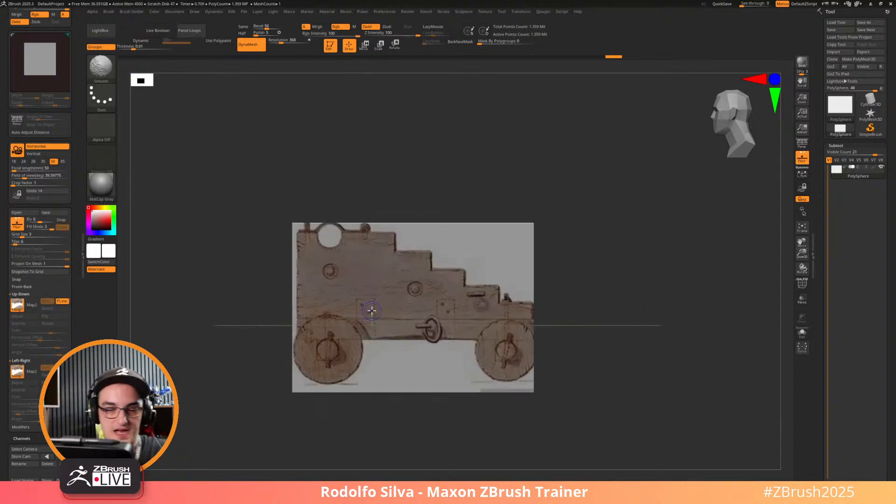
# Try clipping off the lower part of the block along the carriage body's bottom edge with ClipCurve, and undo the cut.
pyautogui.hotkey('ctrl', 'shift')
pyautogui.keyDown('ctrl'); pyautogui.keyDown('shift'); pyautogui.moveTo(427, 325); pyautogui.dragTo(426, 373); pyautogui.keyUp('shift'); pyautogui.keyUp('ctrl')
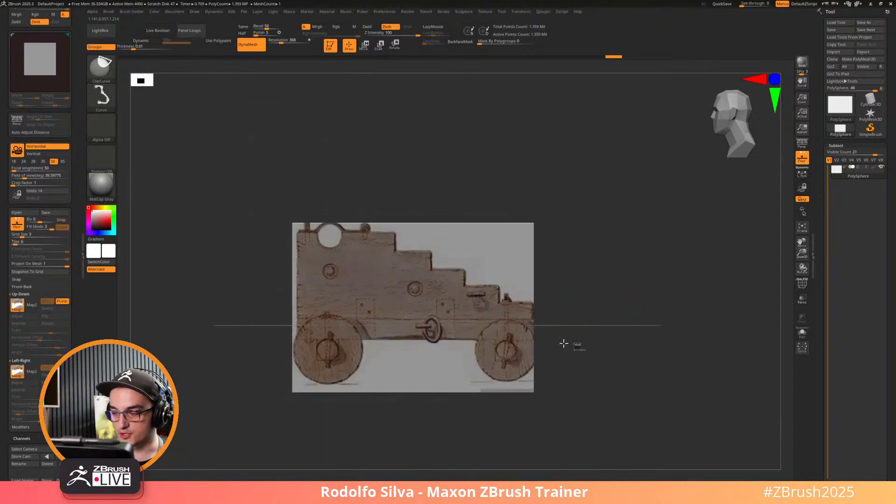
pyautogui.keyDown('ctrl'); pyautogui.keyDown('shift'); pyautogui.moveTo(564, 344); pyautogui.dragTo(215, 333); pyautogui.keyUp('shift'); pyautogui.keyUp('ctrl')
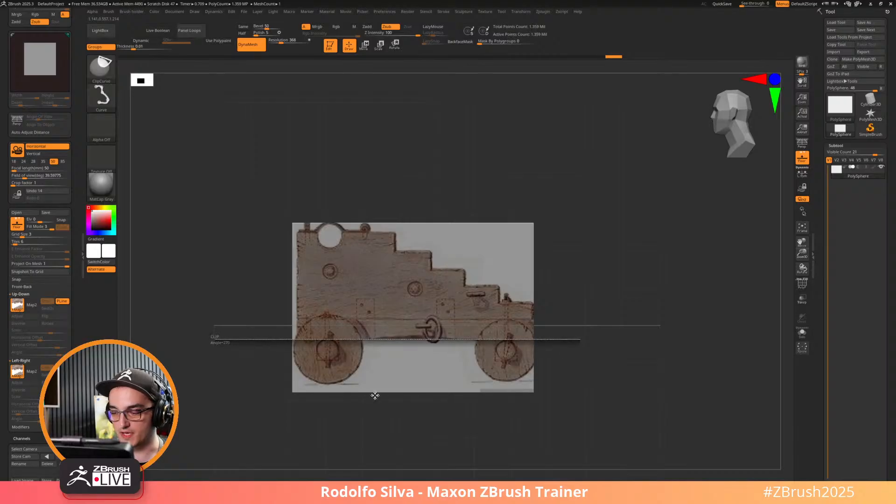
pyautogui.keyDown('ctrl'); pyautogui.keyDown('shift'); pyautogui.moveTo(525, 367); pyautogui.dragTo(517, 390); pyautogui.keyUp('shift'); pyautogui.keyUp('ctrl')
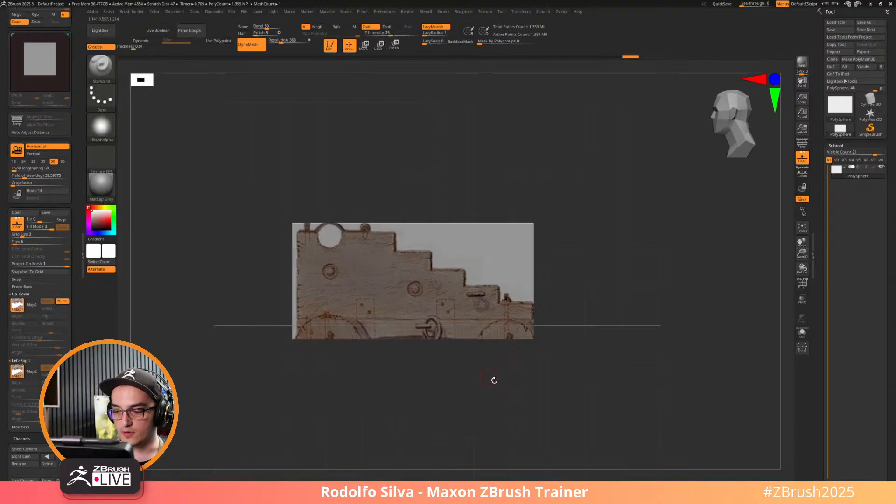
pyautogui.hotkey('ctrl', 'z')
# Turn on PolyGroup for the ClipCurve brush and clip the block horizontally along the carriage body's bottom edge.
pyautogui.keyDown('ctrl'); pyautogui.keyDown('shift'); pyautogui.moveTo(501, 329); pyautogui.dragTo(500, 385); pyautogui.keyUp('shift'); pyautogui.keyUp('ctrl')
pyautogui.hotkey('ctrl', 'shift')
pyautogui.hotkey('ctrl', 'shift')
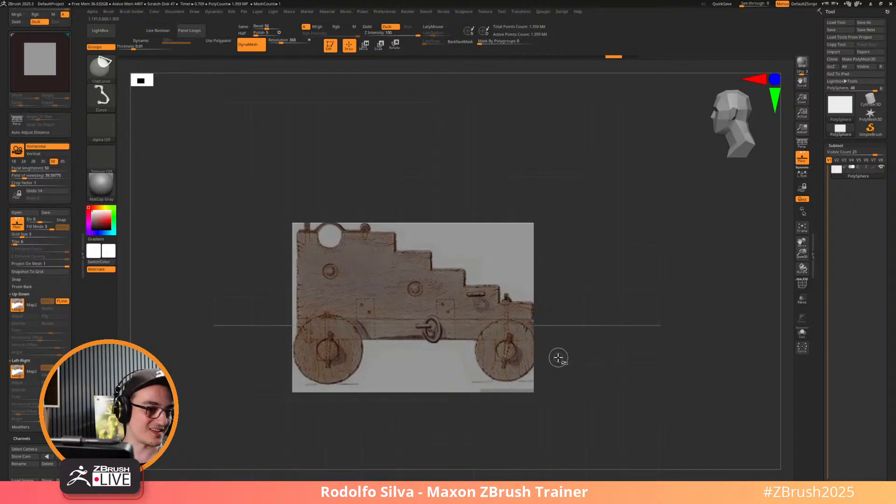
pyautogui.hotkey('ctrl', 'shift', 'space')
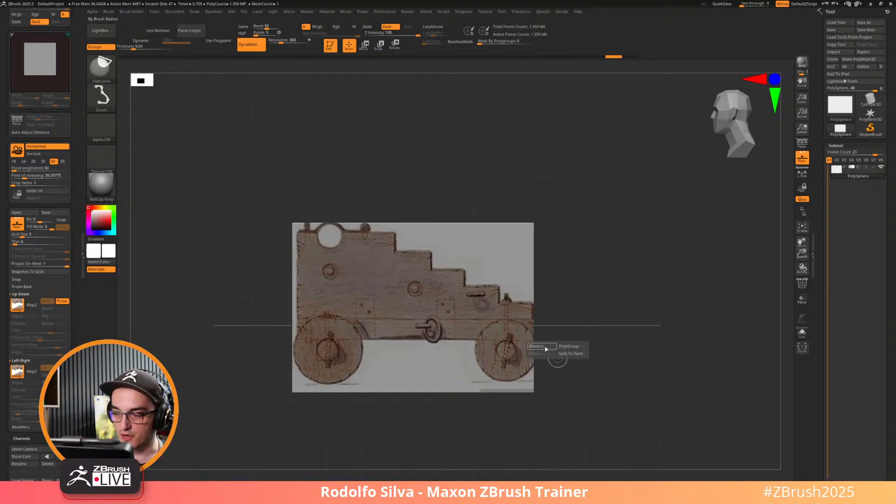
pyautogui.click(569, 346)
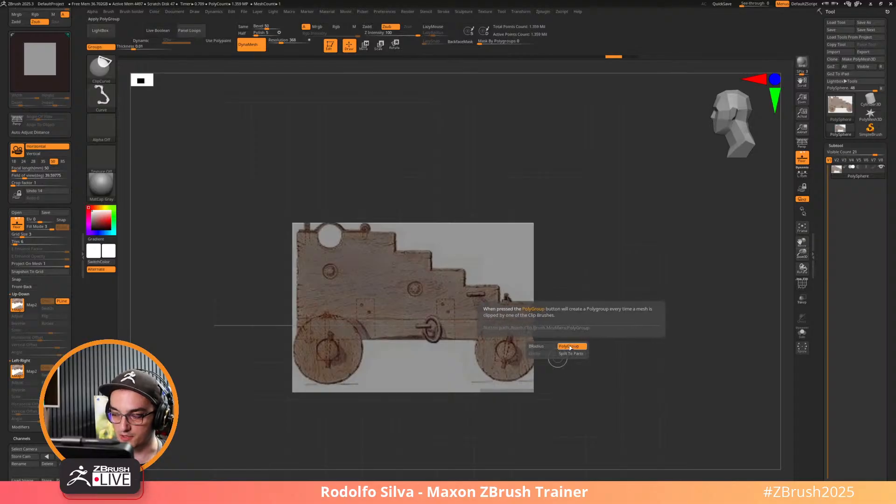
pyautogui.moveTo(608, 337); pyautogui.dragTo(191, 339)
pyautogui.keyDown('ctrl'); pyautogui.keyDown('shift'); pyautogui.moveTo(442, 380); pyautogui.dragTo(574, 384); pyautogui.keyUp('shift'); pyautogui.keyUp('ctrl')
# Clip the block vertically at the carriage body's tall end and horizontally along its highest top edge.
pyautogui.hotkey('shift', 'p')
pyautogui.hotkey('shift', 'f')
pyautogui.hotkey('shift', 'f')
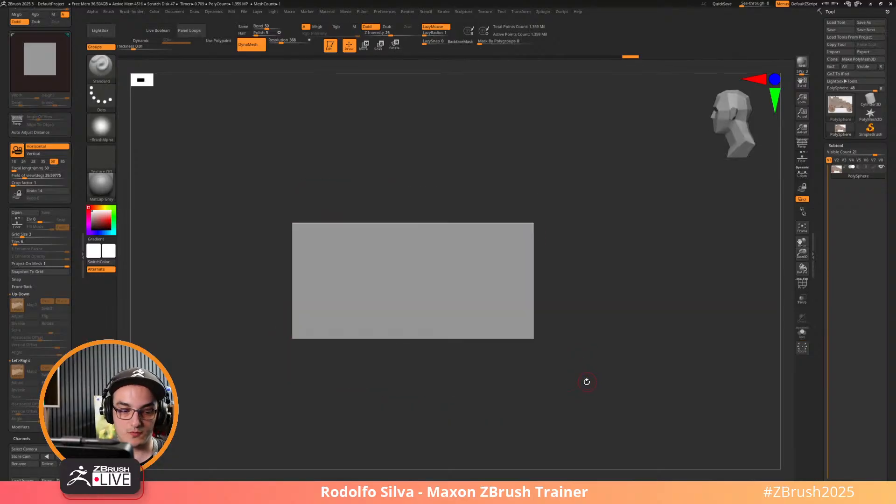
pyautogui.hotkey('shift', 'p')
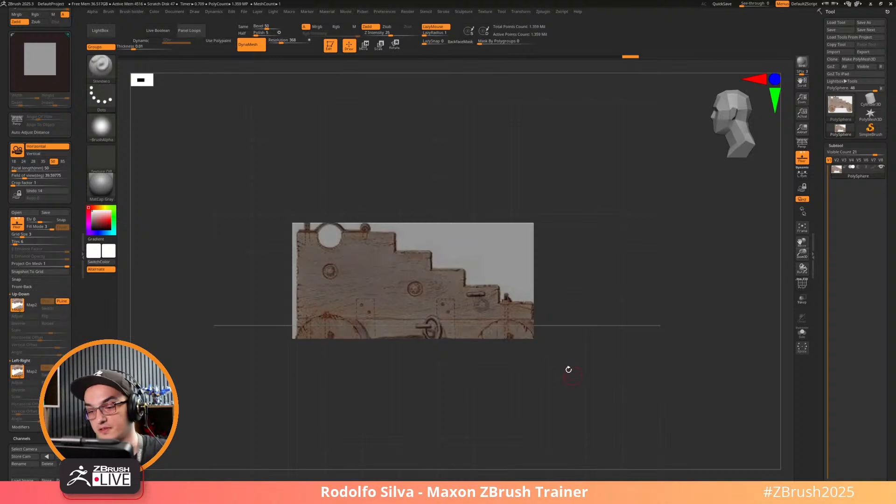
pyautogui.keyDown('ctrl'); pyautogui.keyDown('shift'); pyautogui.moveTo(296, 360); pyautogui.dragTo(292, 166); pyautogui.keyUp('shift'); pyautogui.keyUp('ctrl')
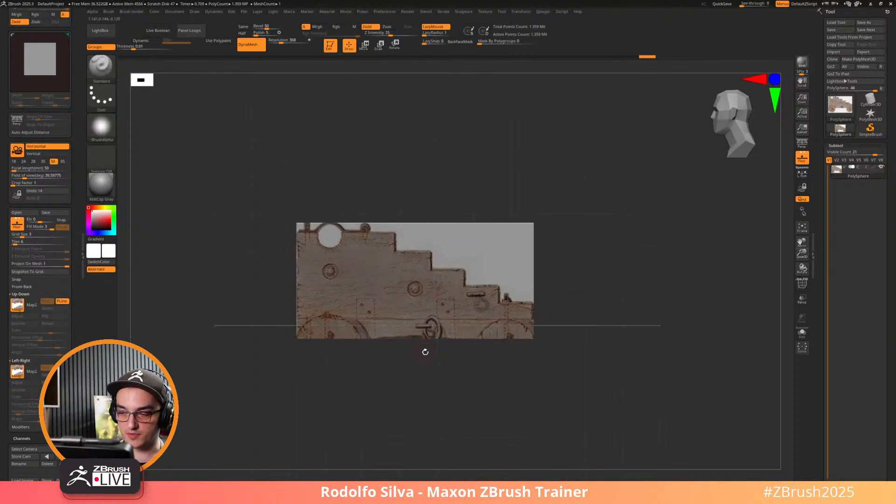
pyautogui.keyDown('ctrl'); pyautogui.keyDown('shift'); pyautogui.moveTo(250, 231); pyautogui.dragTo(574, 231); pyautogui.keyUp('shift'); pyautogui.keyUp('ctrl')
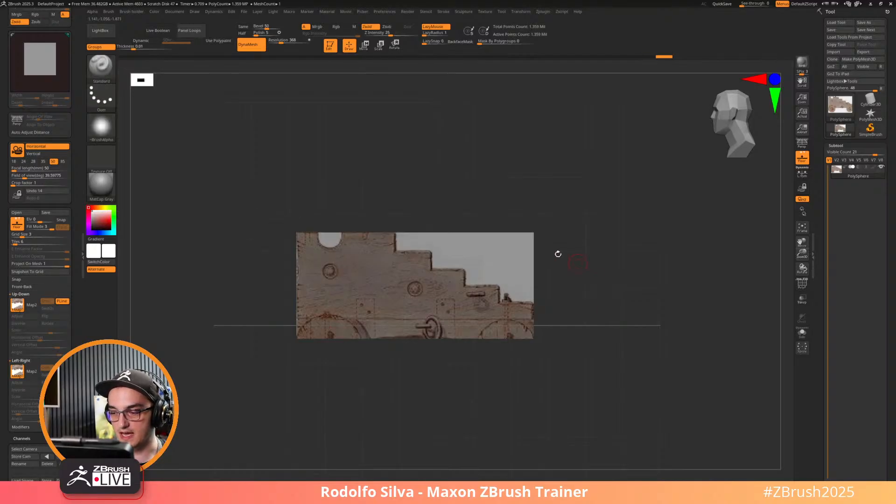
# Clip away the block's upper corner with ClipCurve, following each stair step of the carriage reference down to its low end.
pyautogui.moveTo(396, 178)
pyautogui.keyDown('ctrl'); pyautogui.keyDown('shift'); pyautogui.mouseDown()
pyautogui.moveTo(396, 261)
pyautogui.moveTo(394, 251)
pyautogui.moveTo(621, 259)
pyautogui.mouseUp(); pyautogui.keyUp('shift'); pyautogui.keyUp('ctrl')
pyautogui.press('alt')
pyautogui.press('alt')
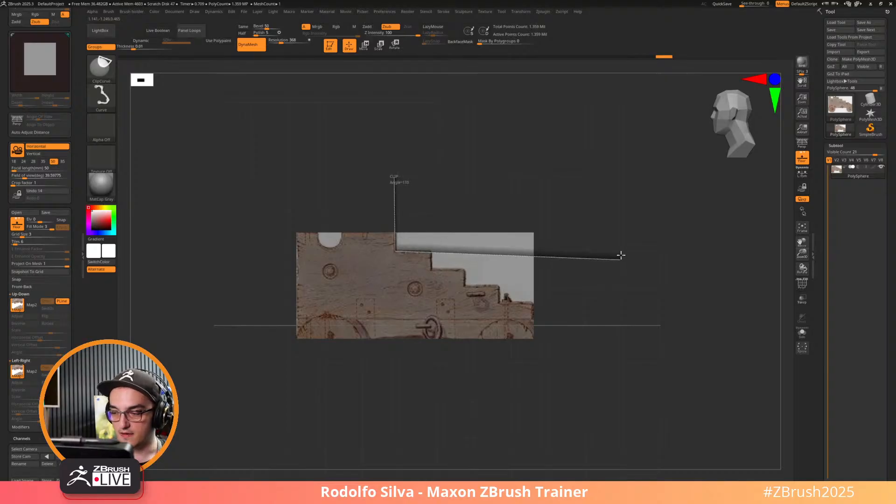
pyautogui.moveTo(609, 359); pyautogui.dragTo(582, 316)
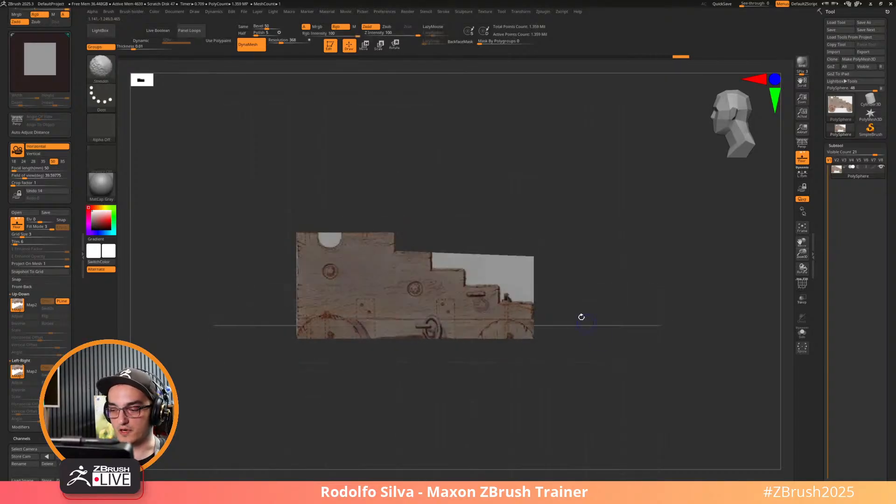
pyautogui.keyDown('ctrl'); pyautogui.keyDown('shift'); pyautogui.moveTo(434, 222); pyautogui.dragTo(437, 243); pyautogui.keyUp('shift'); pyautogui.keyUp('ctrl')
pyautogui.keyDown('ctrl'); pyautogui.keyDown('shift'); pyautogui.moveTo(434, 274); pyautogui.dragTo(426, 264); pyautogui.keyUp('shift'); pyautogui.keyUp('ctrl')
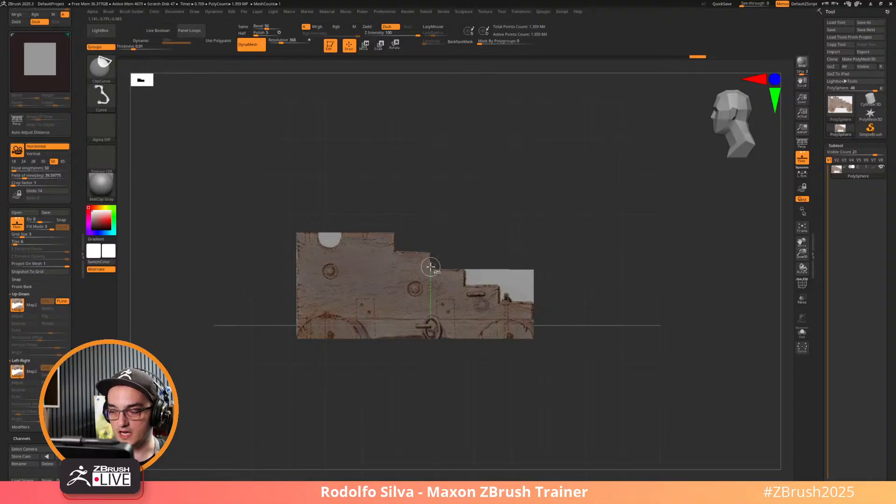
pyautogui.moveTo(465, 232)
pyautogui.keyDown('ctrl'); pyautogui.keyDown('shift'); pyautogui.mouseDown()
pyautogui.moveTo(465, 280)
pyautogui.moveTo(549, 288)
pyautogui.mouseUp(); pyautogui.keyUp('shift'); pyautogui.keyUp('ctrl')
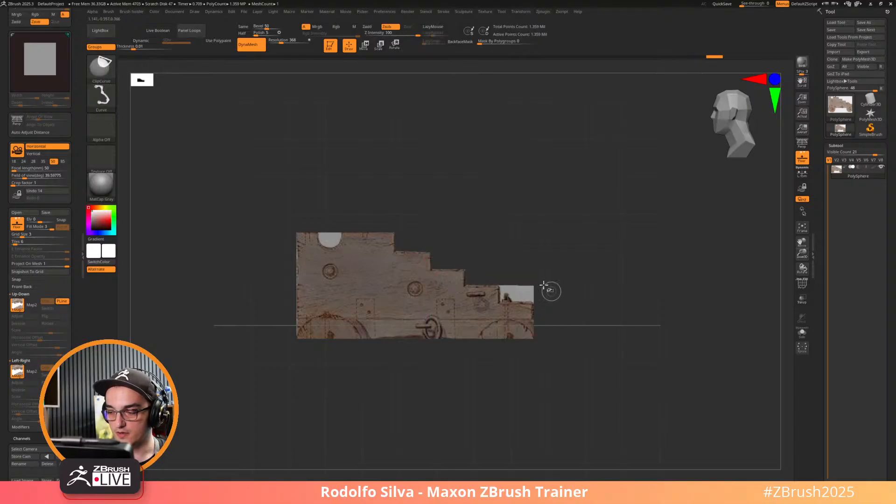
pyautogui.moveTo(499, 254)
pyautogui.keyDown('ctrl'); pyautogui.keyDown('shift'); pyautogui.mouseDown()
pyautogui.moveTo(500, 297)
pyautogui.moveTo(550, 302)
pyautogui.mouseUp(); pyautogui.keyUp('shift'); pyautogui.keyUp('ctrl')
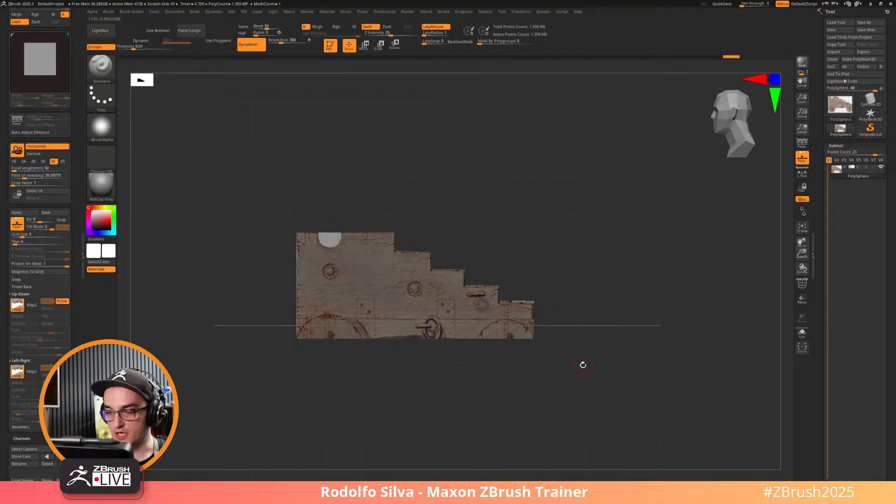
# Update the DynaMesh on the clipped block and turn on PolyFrame to inspect its polygroups by isolating and restoring them.
pyautogui.press('ctrl')
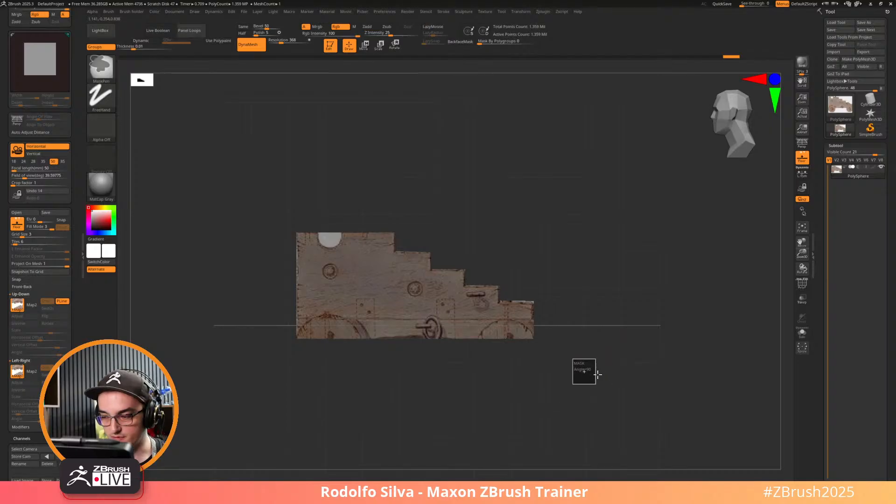
pyautogui.moveTo(597, 374)
pyautogui.keyDown('ctrl'); pyautogui.mouseDown()
pyautogui.moveTo(568, 400)
pyautogui.moveTo(582, 404)
pyautogui.moveTo(592, 382)
pyautogui.moveTo(605, 393)
pyautogui.moveTo(604, 373)
pyautogui.moveTo(604, 424)
pyautogui.moveTo(620, 372)
pyautogui.moveTo(592, 422)
pyautogui.moveTo(620, 422)
pyautogui.moveTo(587, 415)
pyautogui.moveTo(587, 398)
pyautogui.mouseUp(); pyautogui.keyUp('ctrl')
pyautogui.hotkey('shift', 'f')
pyautogui.keyDown('ctrl'); pyautogui.keyDown('shift'); pyautogui.click(504, 343); pyautogui.keyUp('shift'); pyautogui.keyUp('ctrl')
pyautogui.keyDown('ctrl'); pyautogui.keyDown('shift'); pyautogui.click(586, 371); pyautogui.keyUp('shift'); pyautogui.keyUp('ctrl')
pyautogui.keyDown('ctrl'); pyautogui.keyDown('shift'); pyautogui.click(530, 367); pyautogui.keyUp('shift'); pyautogui.keyUp('ctrl')
pyautogui.keyDown('ctrl'); pyautogui.keyDown('shift'); pyautogui.click(605, 393); pyautogui.keyUp('shift'); pyautogui.keyUp('ctrl')
# Make a straight vertical clip on the block with the floor hidden, and turn PolyFrame off.
pyautogui.hotkey('shift', 'p')
pyautogui.keyDown('ctrl'); pyautogui.keyDown('shift'); pyautogui.moveTo(529, 306); pyautogui.dragTo(529, 420); pyautogui.keyUp('shift'); pyautogui.keyUp('ctrl')
pyautogui.moveTo(586, 396)
pyautogui.mouseDown()
pyautogui.moveTo(558, 405)
pyautogui.moveTo(599, 362)
pyautogui.moveTo(610, 390)
pyautogui.moveTo(576, 428)
pyautogui.moveTo(606, 450)
pyautogui.moveTo(560, 370)
pyautogui.moveTo(560, 462)
pyautogui.mouseUp()
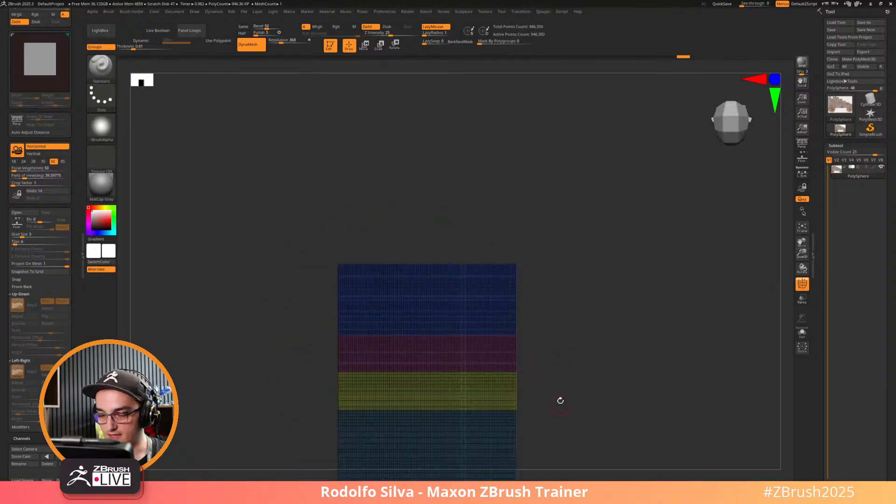
pyautogui.hotkey('shift', 'f')
pyautogui.keyDown('shift'); pyautogui.moveTo(596, 408); pyautogui.dragTo(581, 306); pyautogui.keyUp('shift')
# Switch to the Cylinder3D tool, convert it to a PolyMesh3D, and show it end-on with the gizmo active.
pyautogui.click(870, 100)
pyautogui.moveTo(646, 376); pyautogui.dragTo(644, 297)
pyautogui.click(862, 59)
pyautogui.press('w')
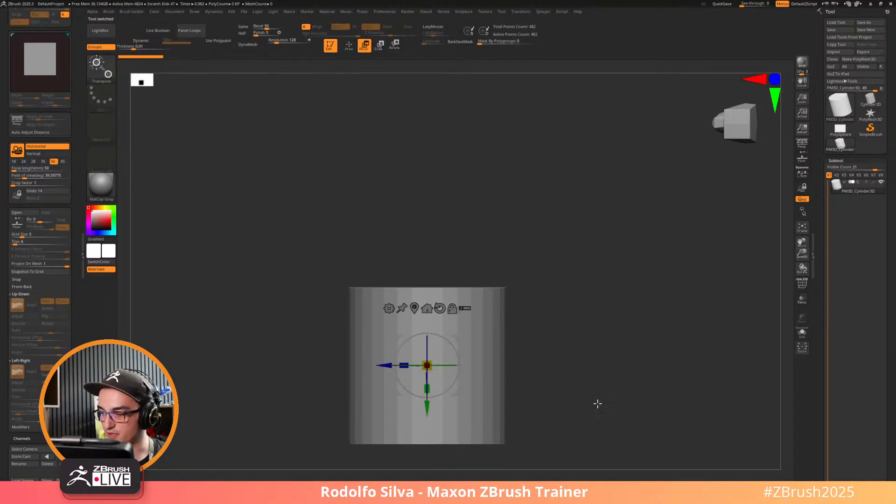
pyautogui.moveTo(596, 403)
pyautogui.keyDown('alt'); pyautogui.mouseDown()
pyautogui.moveTo(591, 302)
pyautogui.moveTo(595, 392)
pyautogui.mouseUp(); pyautogui.keyUp('alt')
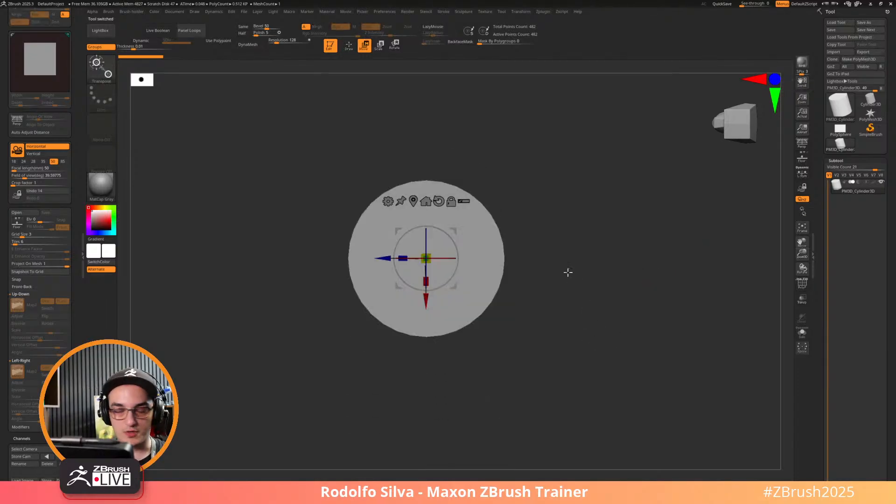
# Hide the interface shelves and the tray beside the canvas, and make another PolyMesh3D copy of the cylinder.
pyautogui.press('Tab')
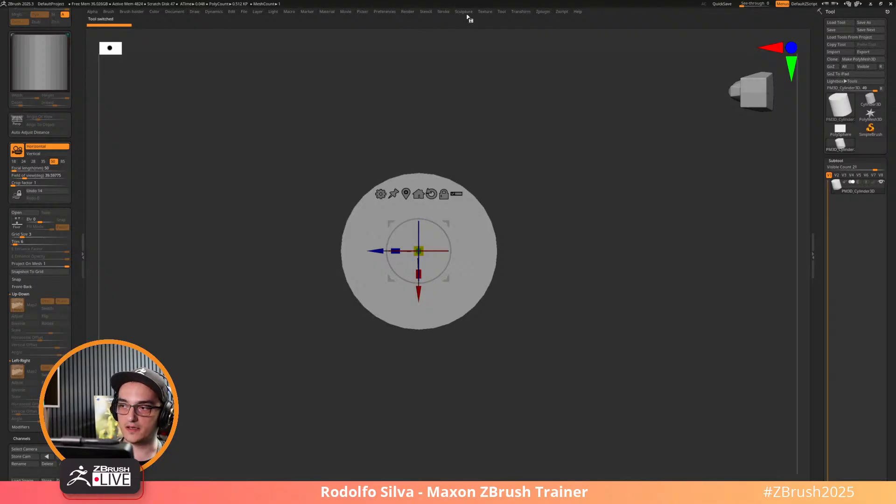
pyautogui.click(81, 229)
pyautogui.doubleClick(81, 233)
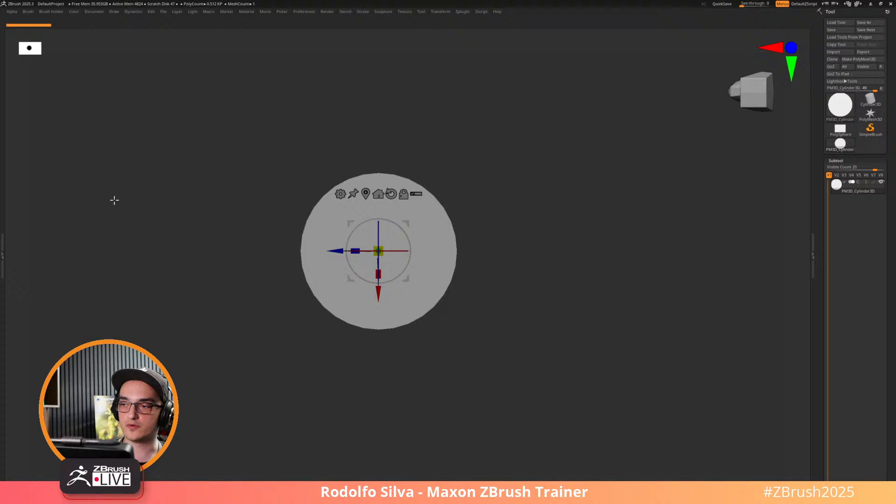
pyautogui.click(441, 12)
pyautogui.moveTo(405, 12)
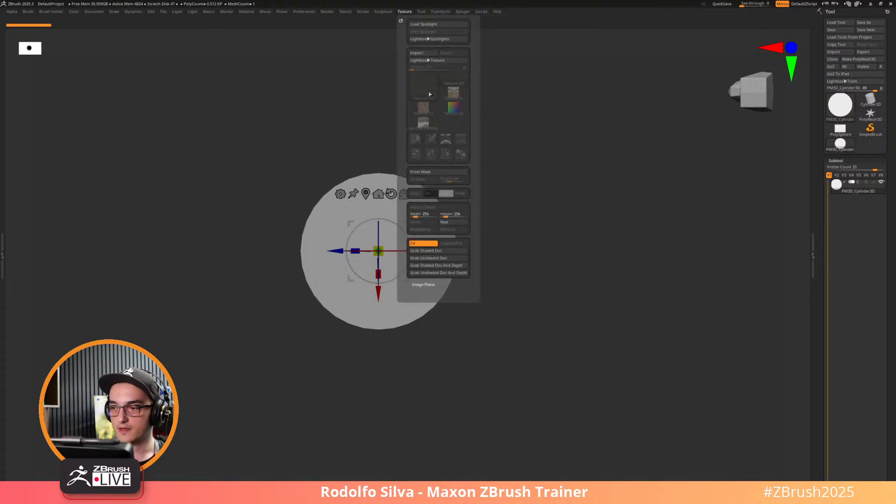
pyautogui.click(859, 59)
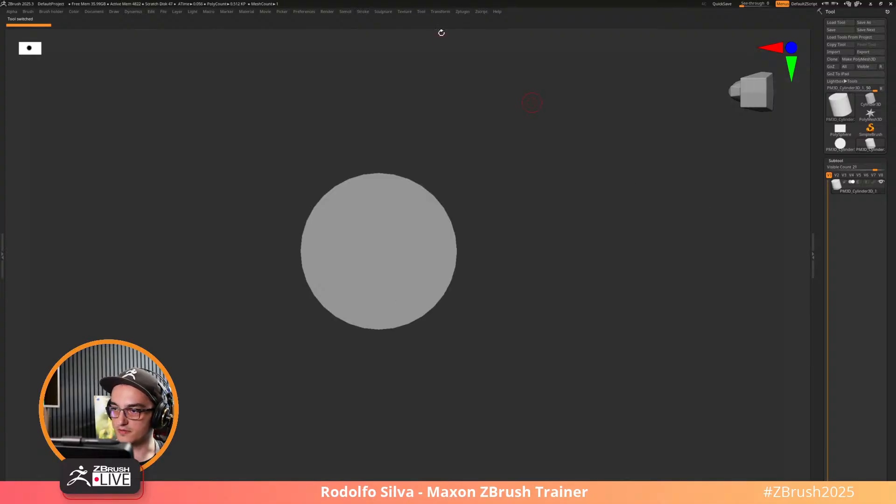
# Add the carriage texture to Spotlight, and try a lower opacity before restoring it to full.
pyautogui.click(408, 12)
pyautogui.click(437, 129)
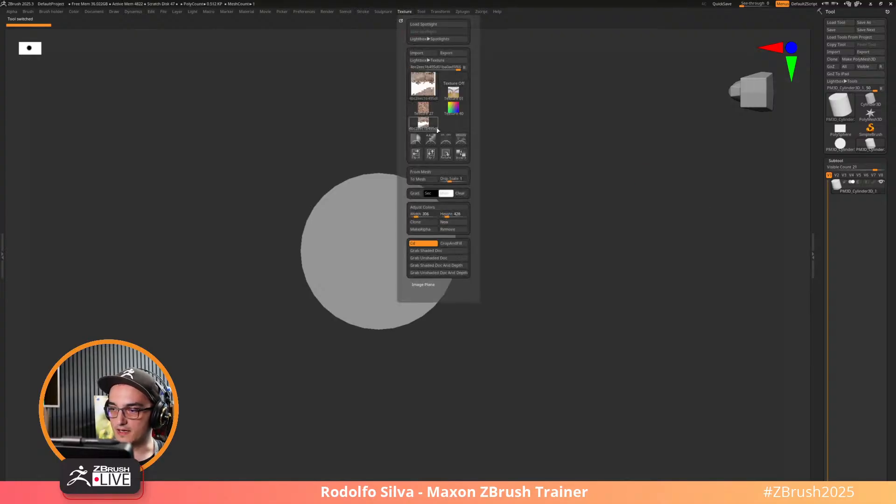
pyautogui.click(461, 140)
pyautogui.moveTo(423, 213); pyautogui.dragTo(429, 255)
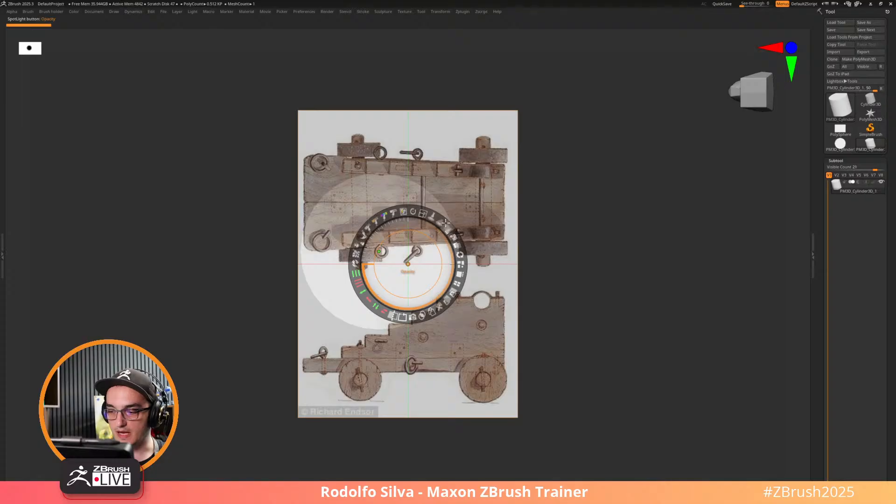
pyautogui.moveTo(446, 223); pyautogui.dragTo(420, 266)
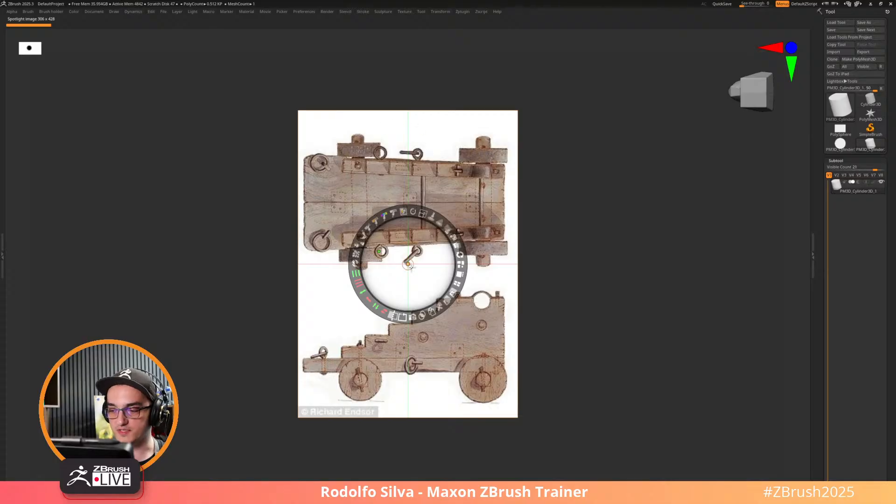
# Trim the upper carriage drawing off the Spotlight image with Extend V, down to 306 x 180, and recentre the dial on the image.
pyautogui.moveTo(410, 265); pyautogui.dragTo(398, 198)
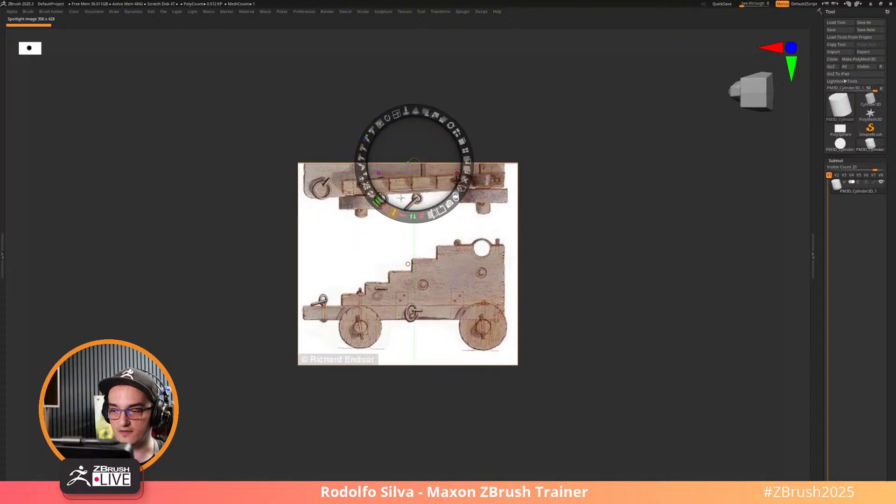
pyautogui.moveTo(414, 163); pyautogui.dragTo(420, 213)
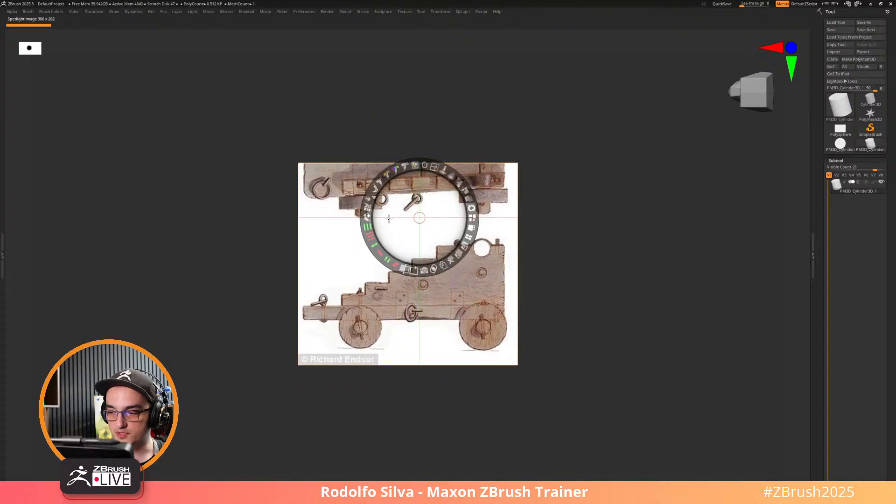
pyautogui.moveTo(377, 245); pyautogui.dragTo(420, 190)
pyautogui.moveTo(376, 236); pyautogui.dragTo(388, 222)
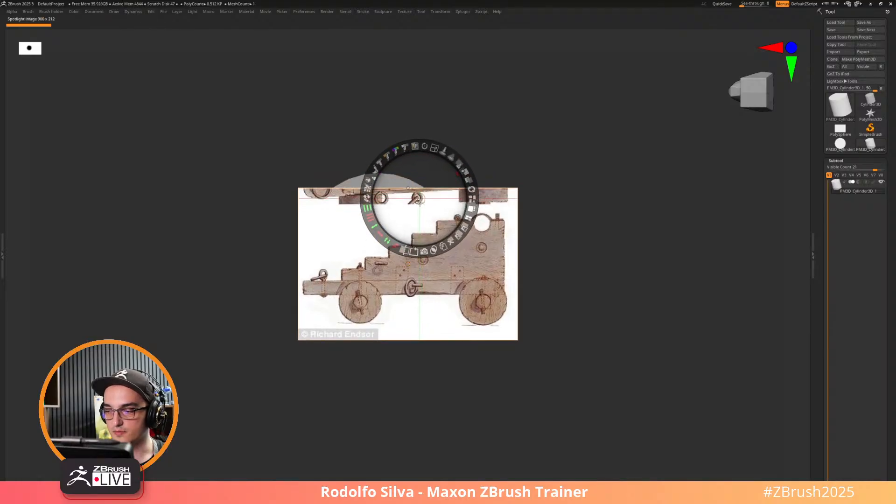
pyautogui.moveTo(374, 233); pyautogui.dragTo(418, 202)
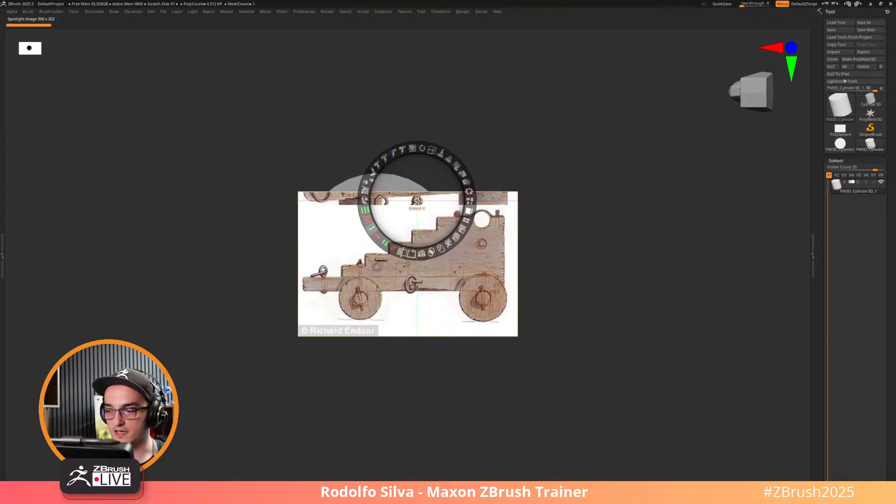
pyautogui.moveTo(374, 229); pyautogui.dragTo(380, 236)
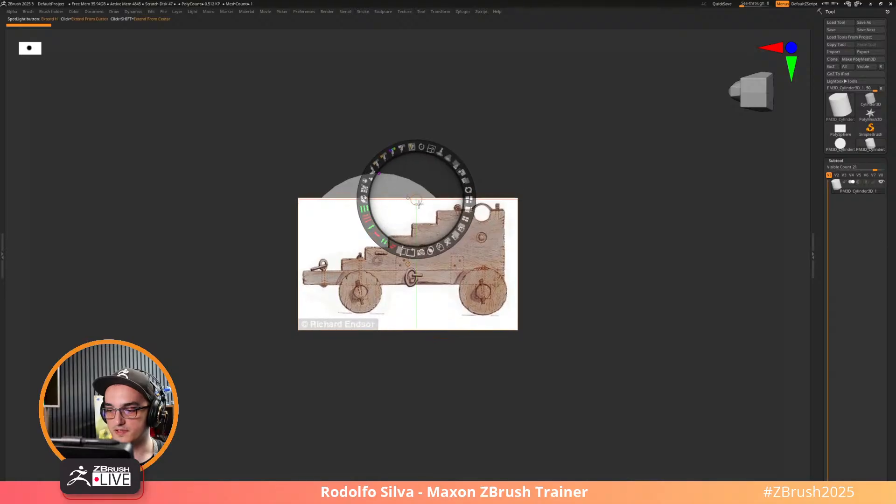
pyautogui.moveTo(415, 201); pyautogui.dragTo(414, 204)
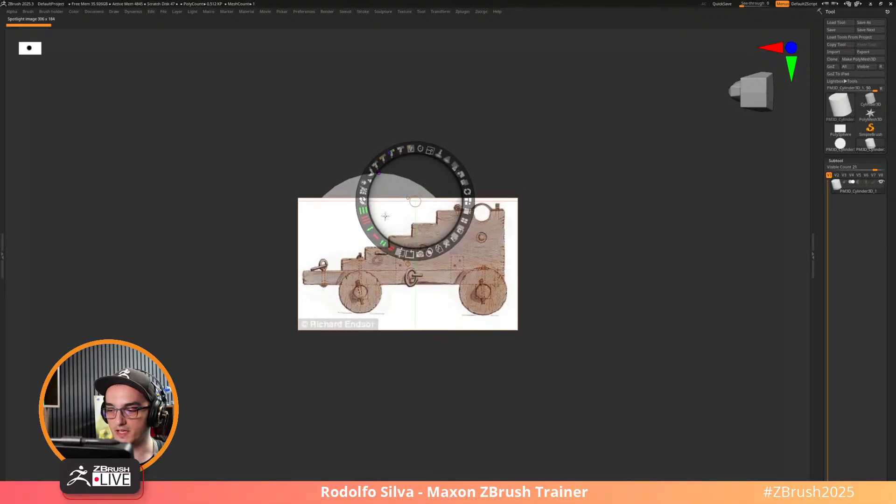
pyautogui.moveTo(376, 229)
pyautogui.mouseDown()
pyautogui.moveTo(365, 231)
pyautogui.moveTo(384, 227)
pyautogui.moveTo(365, 226)
pyautogui.mouseUp()
pyautogui.moveTo(412, 200)
pyautogui.mouseDown()
pyautogui.moveTo(410, 216)
pyautogui.moveTo(419, 201)
pyautogui.mouseUp()
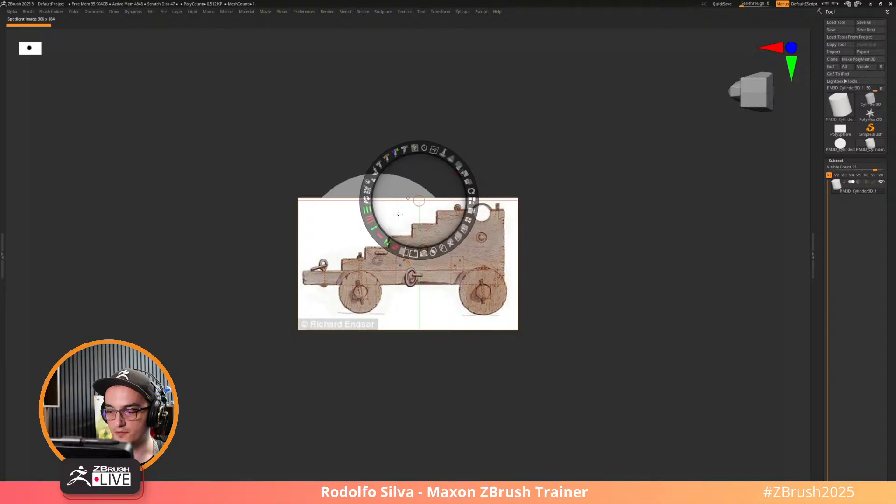
pyautogui.moveTo(376, 228); pyautogui.dragTo(378, 226)
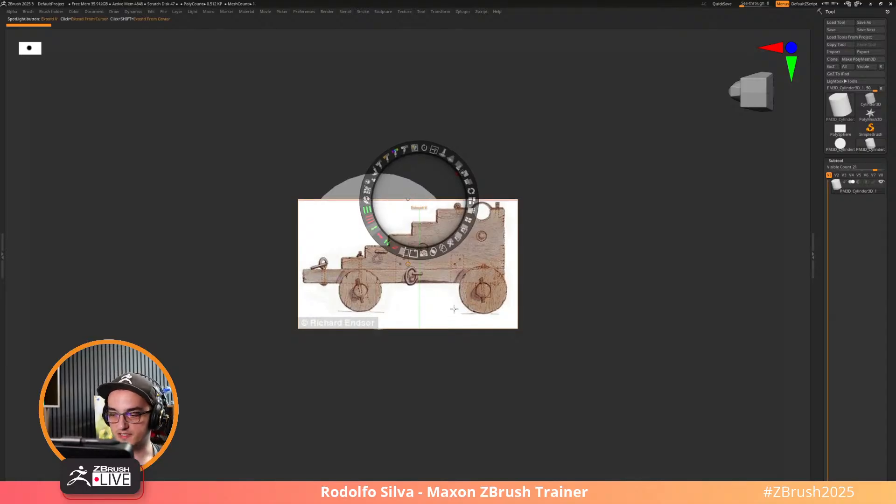
pyautogui.moveTo(422, 199); pyautogui.dragTo(409, 264)
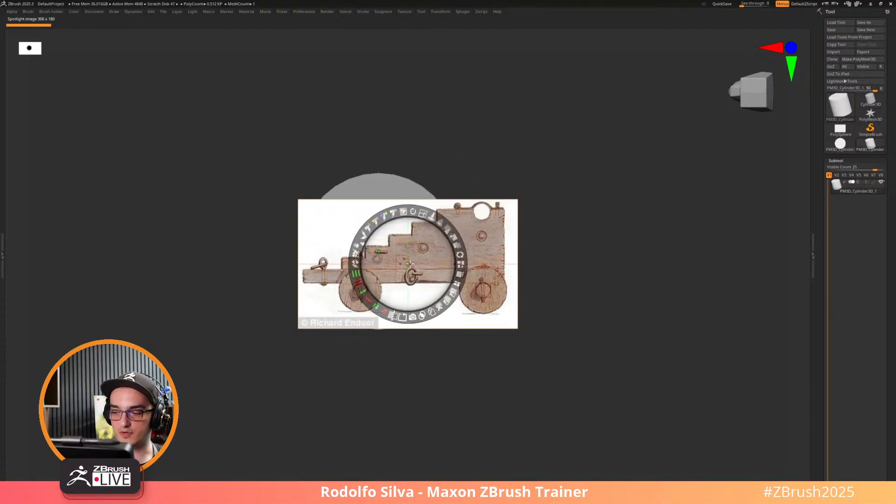
# Turn the cylinder to a side view while toggling the Spotlight image and its dial off and on.
pyautogui.hotkey('shift', 'z')
pyautogui.moveTo(518, 310); pyautogui.dragTo(508, 340)
pyautogui.hotkey('shift', 'z')
pyautogui.click(562, 298)
pyautogui.press('z')
pyautogui.hotkey('shift', 'z')
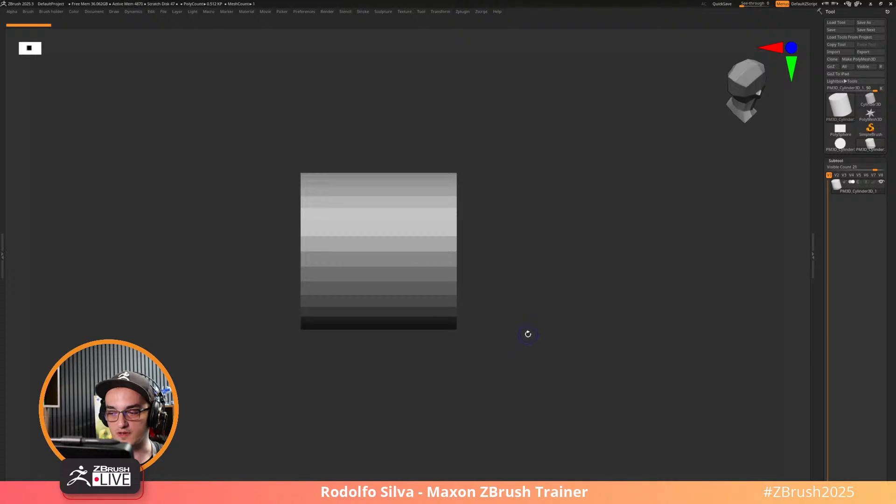
pyautogui.hotkey('shift', 'z')
pyautogui.press('z')
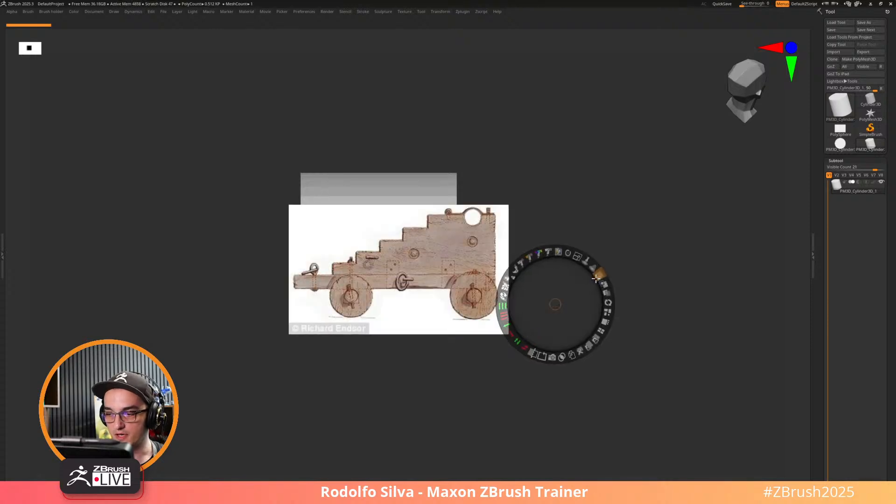
# Try the Spotlight image semi-transparent over the cylinder, park it in the canvas's upper corner, and restore its full opacity.
pyautogui.moveTo(555, 303); pyautogui.dragTo(453, 270)
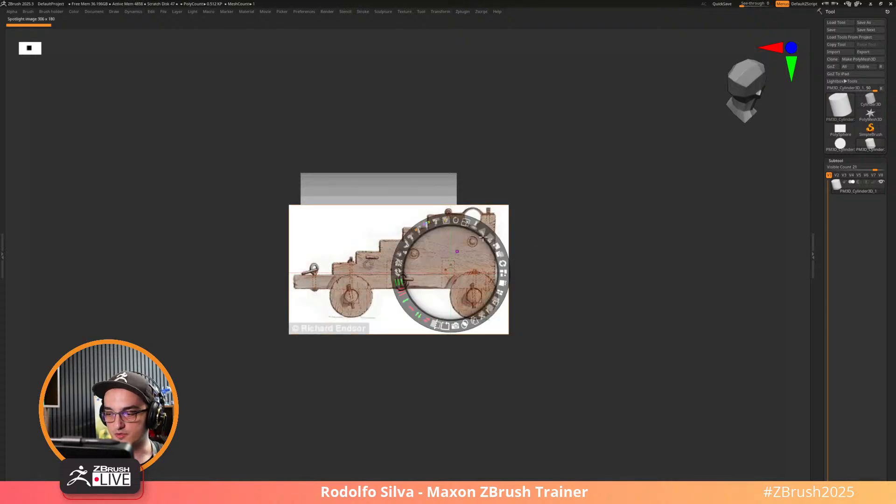
pyautogui.moveTo(494, 236); pyautogui.dragTo(472, 228)
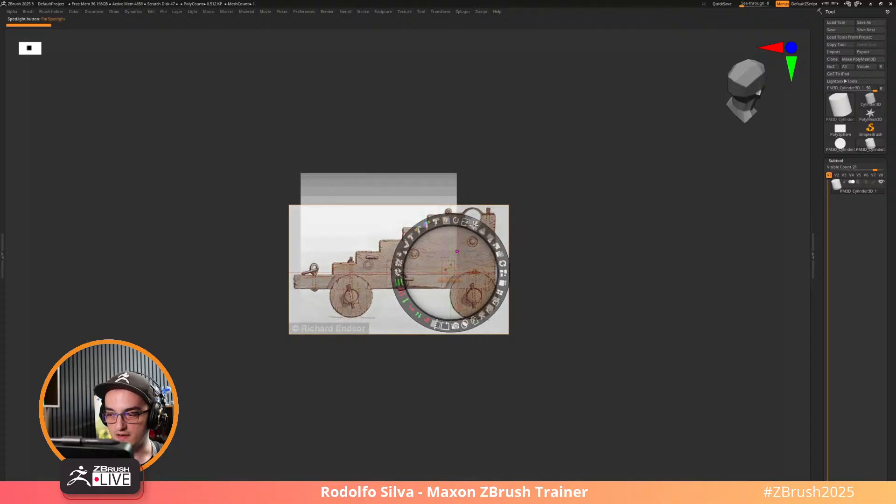
pyautogui.press('z')
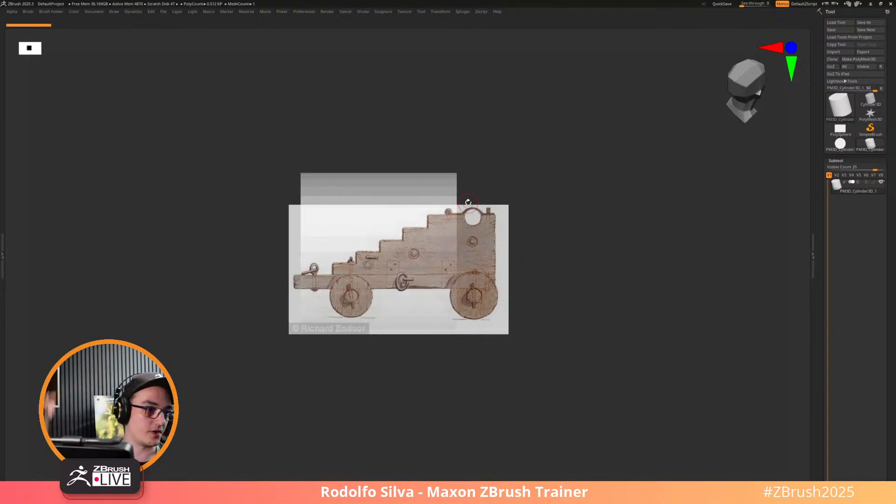
pyautogui.hotkey('shift', 'z')
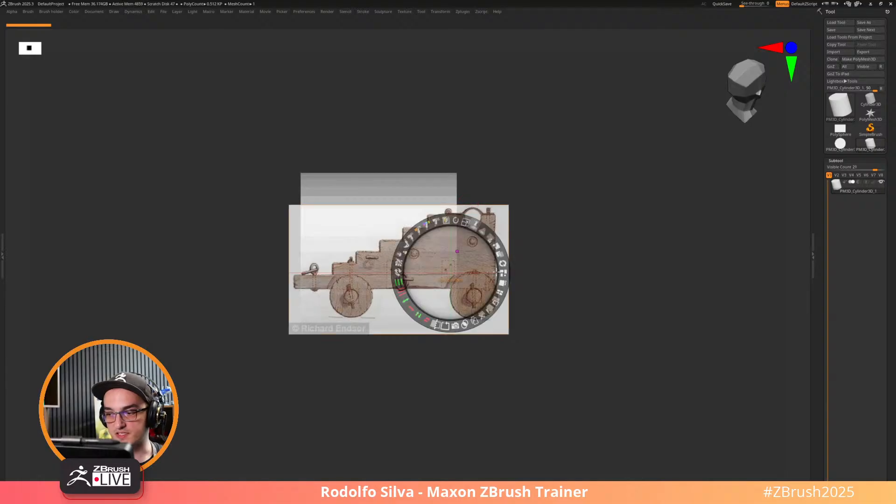
pyautogui.moveTo(462, 270); pyautogui.dragTo(717, 101)
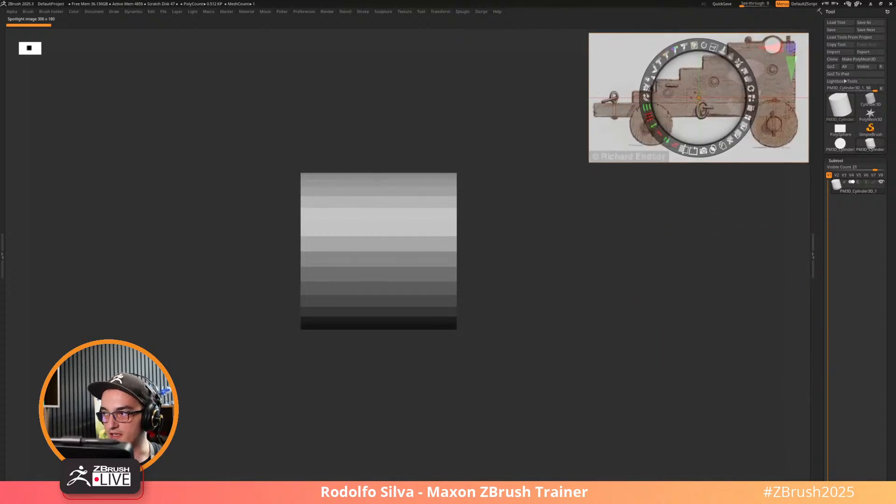
pyautogui.moveTo(739, 62); pyautogui.dragTo(679, 147)
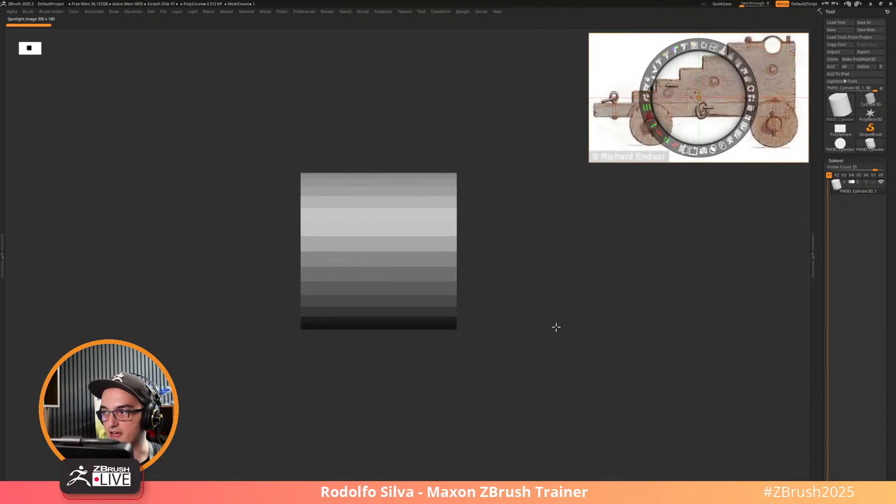
# Move the Spotlight image back over the cylinder and scale it up.
pyautogui.moveTo(717, 89); pyautogui.dragTo(391, 251)
pyautogui.moveTo(387, 210); pyautogui.dragTo(394, 223)
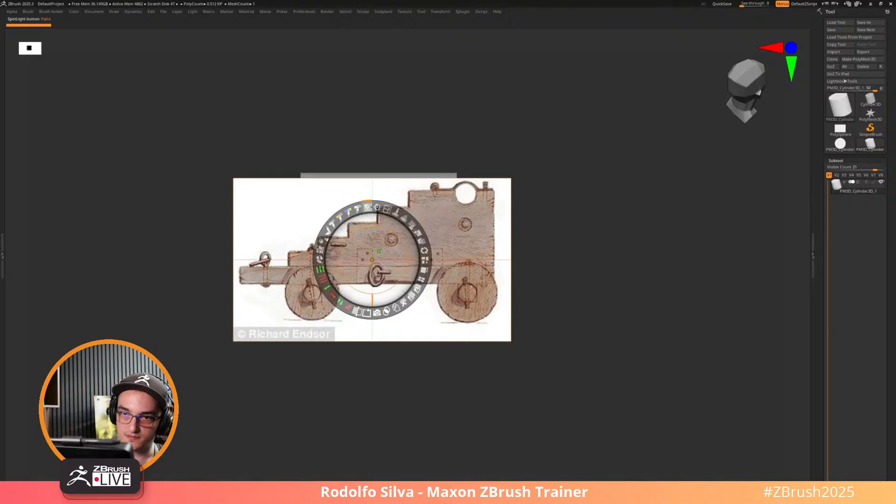
pyautogui.press('z')
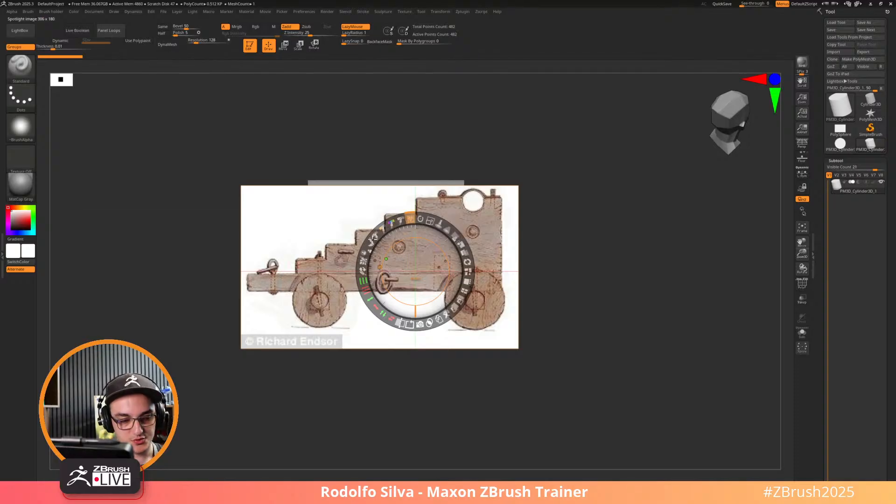
# Select the Paint brush, shift the Spotlight image slightly and centre its dial, and make black the paint colour.
pyautogui.press('b')
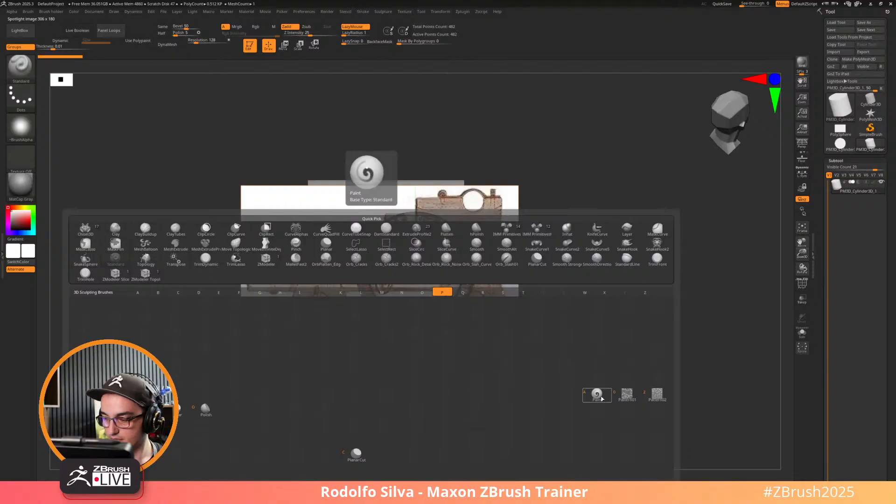
pyautogui.click(596, 393)
pyautogui.click(324, 216)
pyautogui.moveTo(324, 216); pyautogui.dragTo(377, 271)
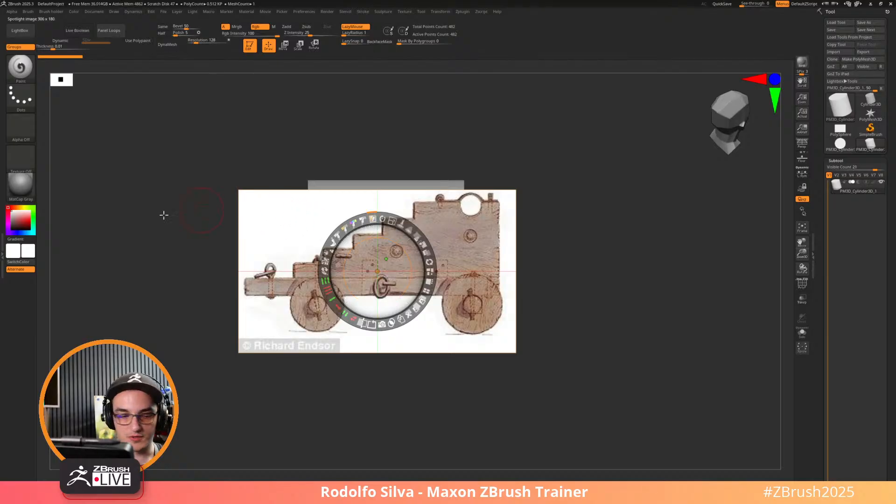
pyautogui.moveTo(23, 223); pyautogui.dragTo(31, 237)
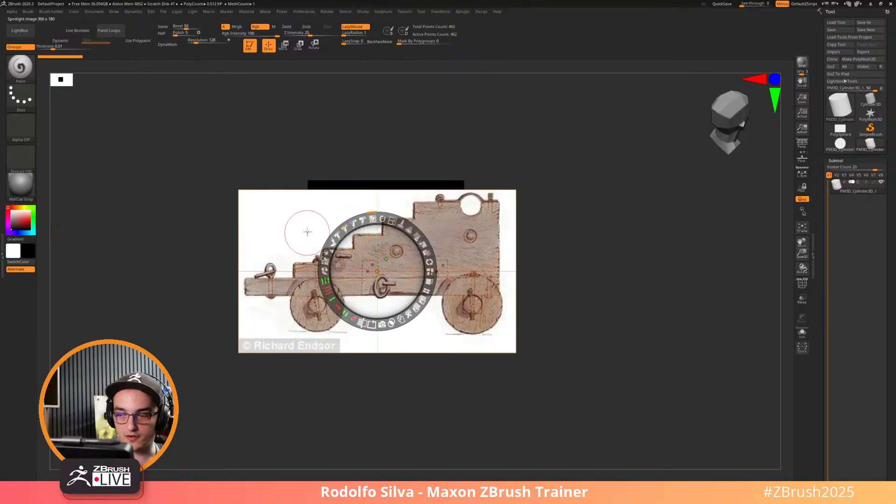
# Try painting out the white background above the carriage's steps in the Spotlight image with black, and undo the strokes.
pyautogui.moveTo(300, 228)
pyautogui.mouseDown()
pyautogui.moveTo(286, 220)
pyautogui.moveTo(280, 228)
pyautogui.moveTo(312, 206)
pyautogui.moveTo(258, 205)
pyautogui.moveTo(271, 194)
pyautogui.mouseUp()
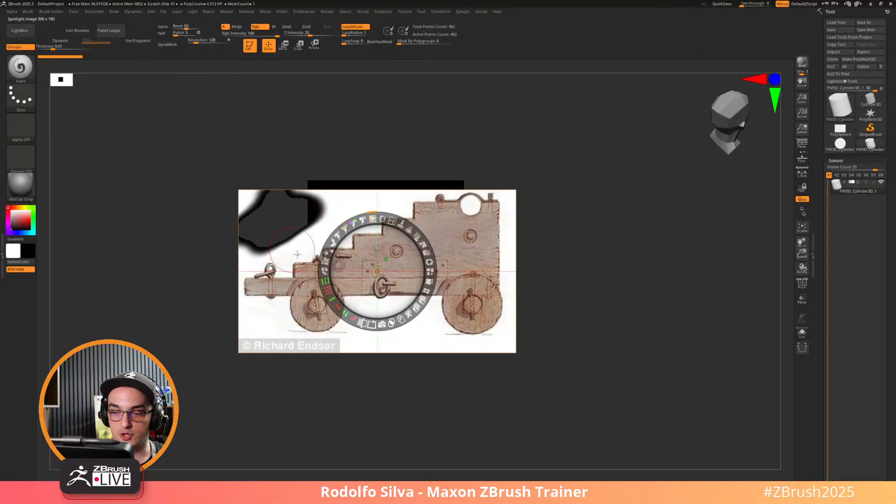
pyautogui.moveTo(339, 213)
pyautogui.mouseDown()
pyautogui.moveTo(322, 233)
pyautogui.moveTo(345, 200)
pyautogui.moveTo(319, 227)
pyautogui.moveTo(297, 230)
pyautogui.mouseUp()
pyautogui.hotkey('ctrl', 'z')
pyautogui.hotkey('ctrl', 'z')
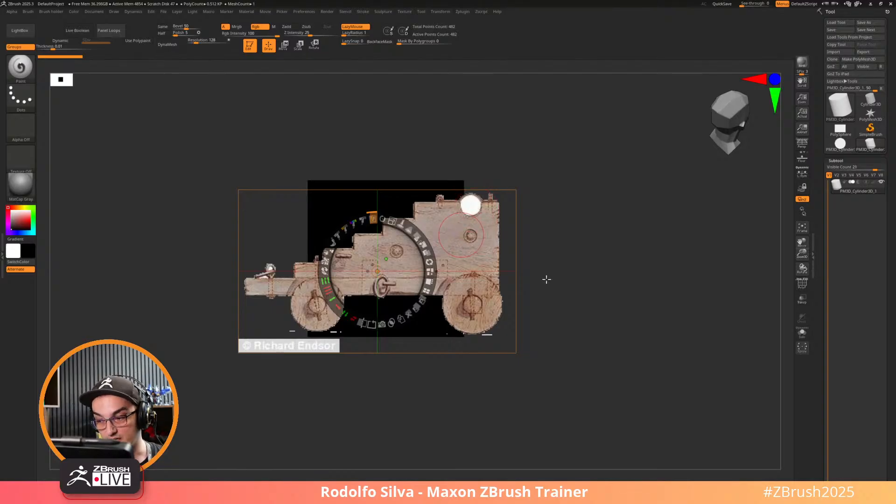
# Adjust the draw size and paint out the leftover ground marks and watermark beneath the carriage wheels in the Spotlight image.
pyautogui.press('s')
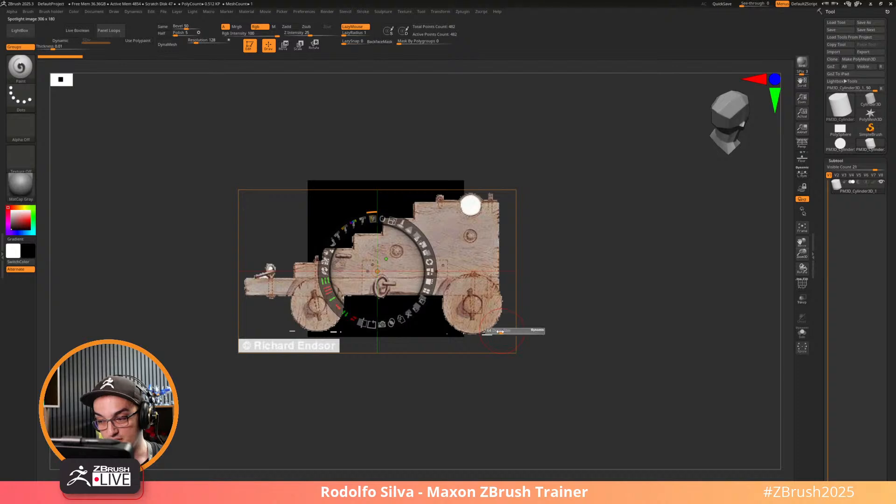
pyautogui.click(496, 333)
pyautogui.moveTo(498, 335); pyautogui.dragTo(491, 338)
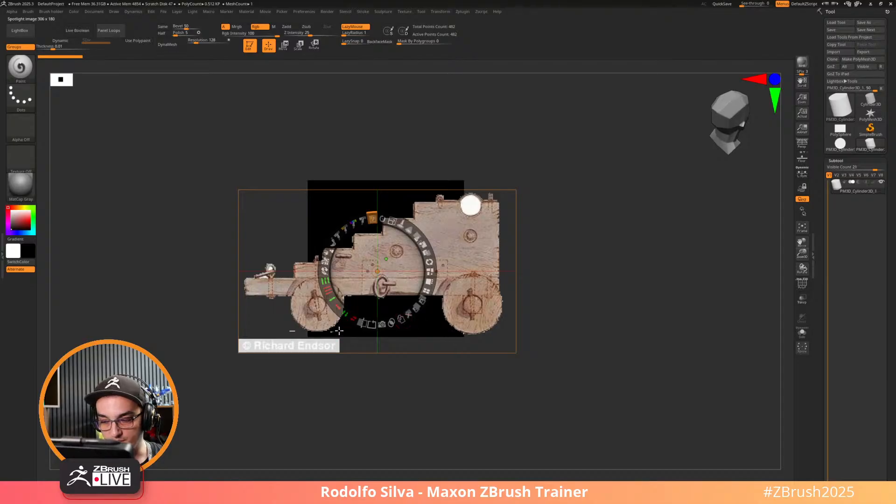
pyautogui.moveTo(349, 331)
pyautogui.mouseDown()
pyautogui.moveTo(276, 355)
pyautogui.moveTo(316, 343)
pyautogui.moveTo(220, 356)
pyautogui.moveTo(261, 339)
pyautogui.mouseUp()
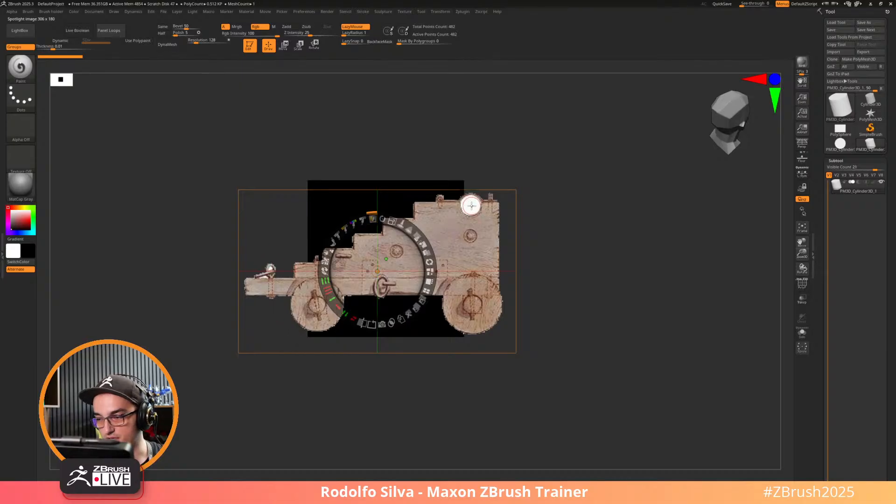
# Black out the white area inside the round hole at the carriage's upper edge, undoing and redoing the fill as needed.
pyautogui.keyDown('ctrl'); pyautogui.moveTo(471, 206); pyautogui.dragTo(475, 210); pyautogui.keyUp('ctrl')
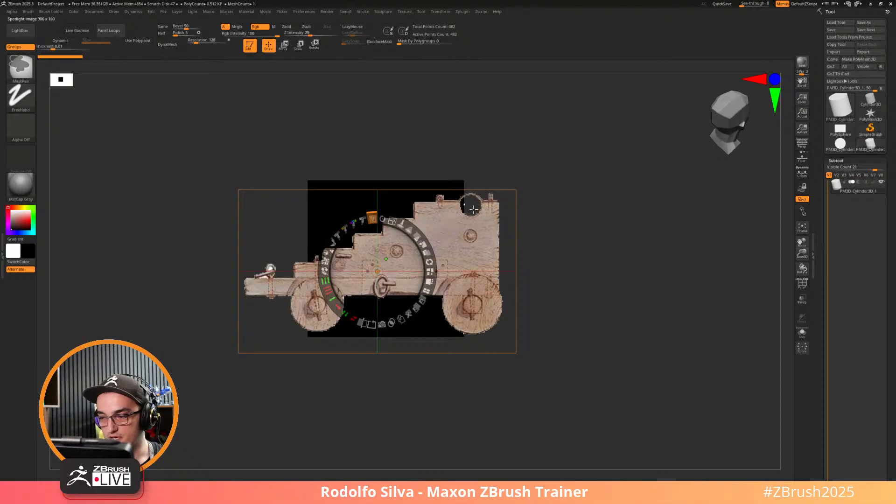
pyautogui.hotkey('ctrl', 'z')
pyautogui.hotkey('ctrl', 'z')
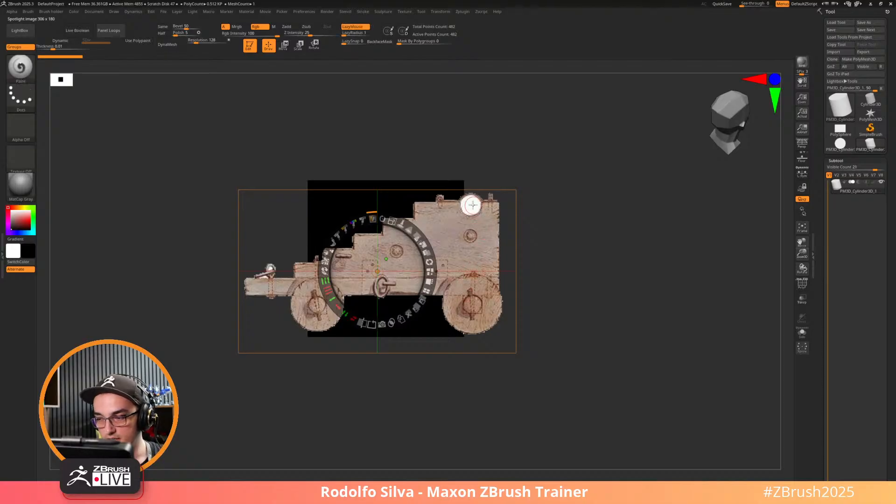
pyautogui.keyDown('ctrl'); pyautogui.moveTo(473, 206); pyautogui.dragTo(472, 200); pyautogui.keyUp('ctrl')
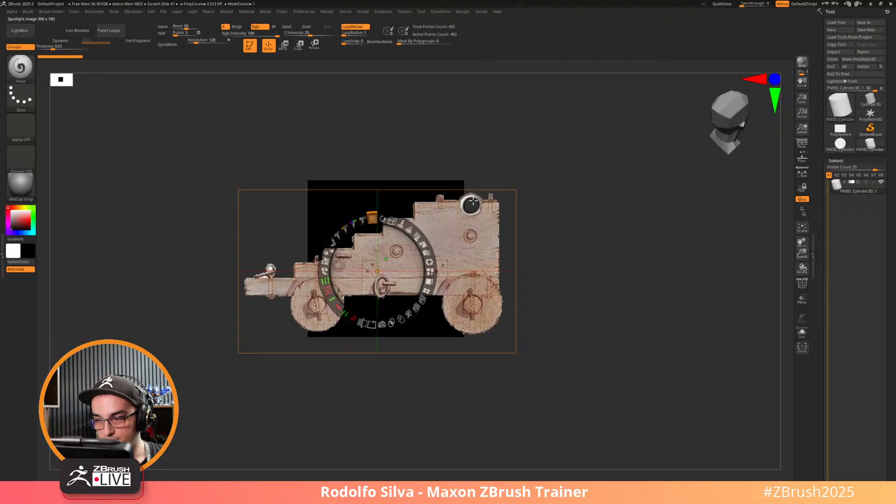
pyautogui.hotkey('ctrl', 'z')
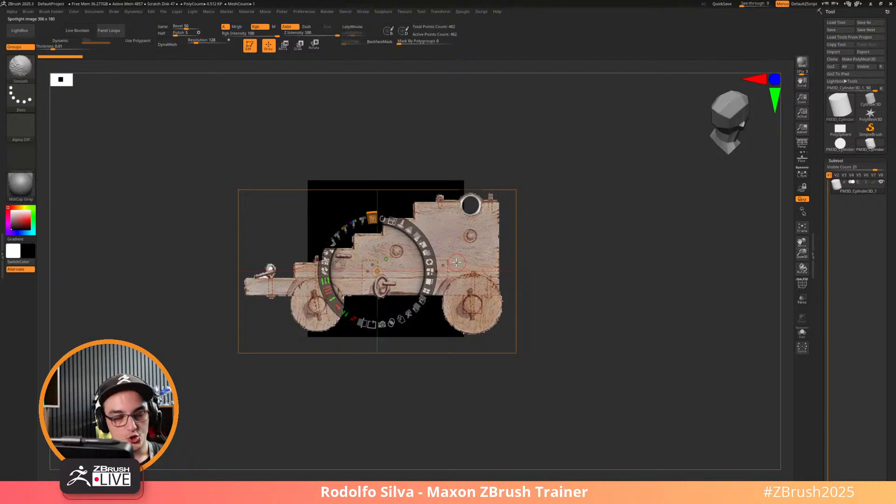
pyautogui.hotkey('shift', 'z')
pyautogui.hotkey('shift', 'z')
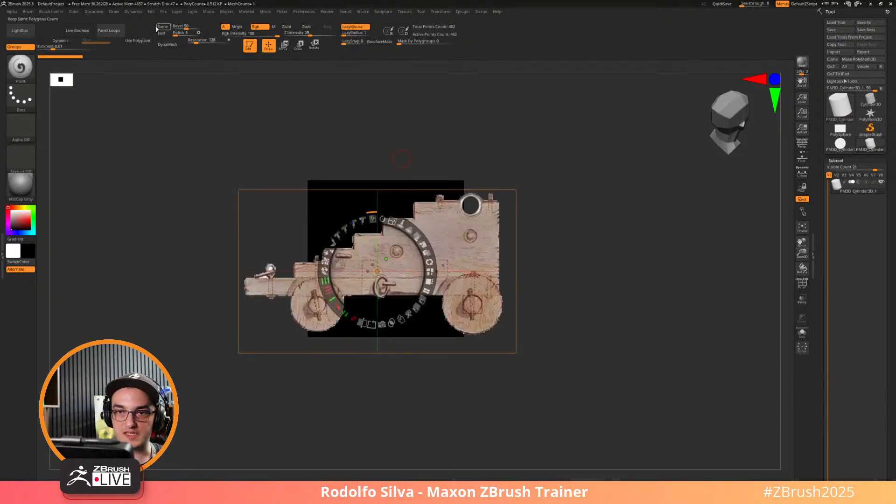
# Try to store the current camera, turn on perspective mode, and swap the main and secondary colours.
pyautogui.click(76, 11)
pyautogui.moveTo(121, 14)
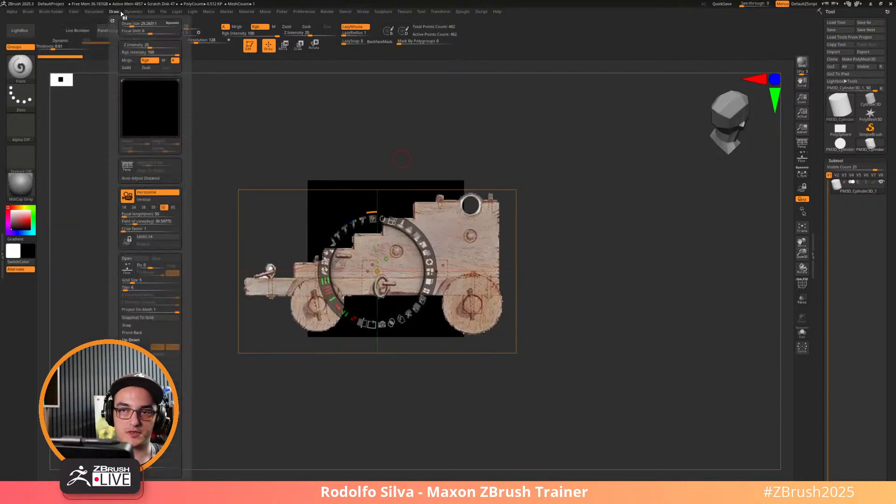
pyautogui.scroll(-5, 189, 183)
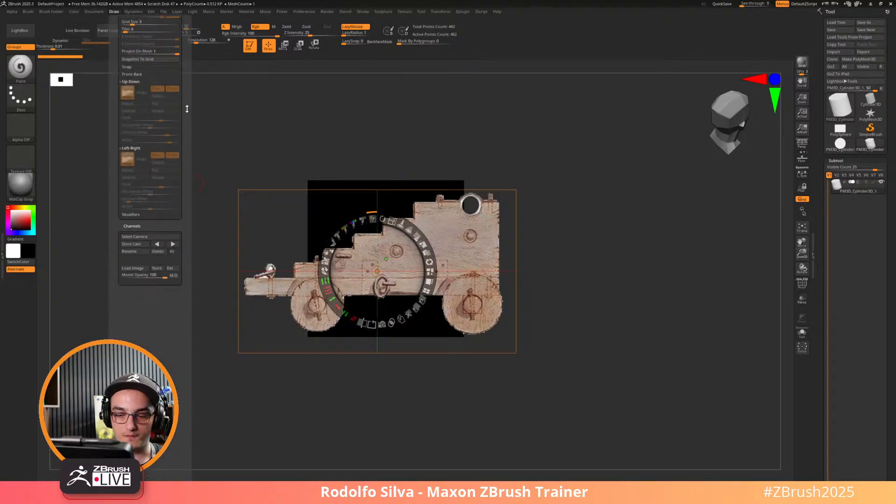
pyautogui.click(137, 245)
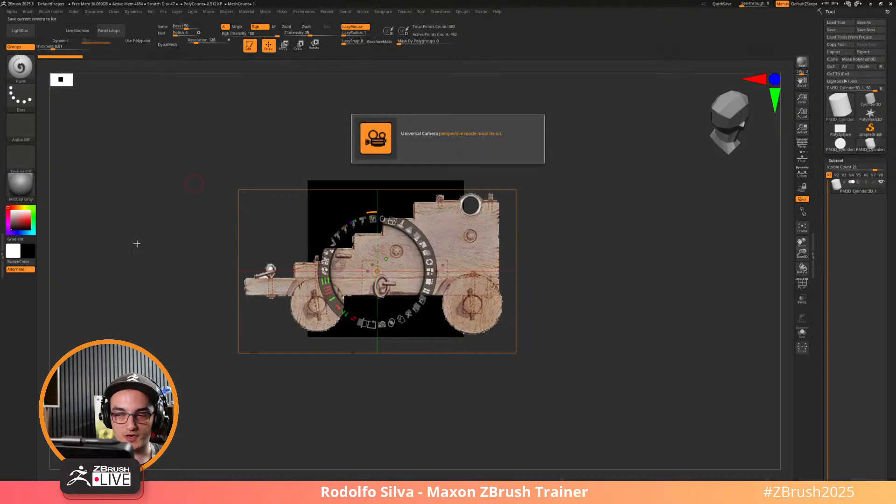
pyautogui.press('p')
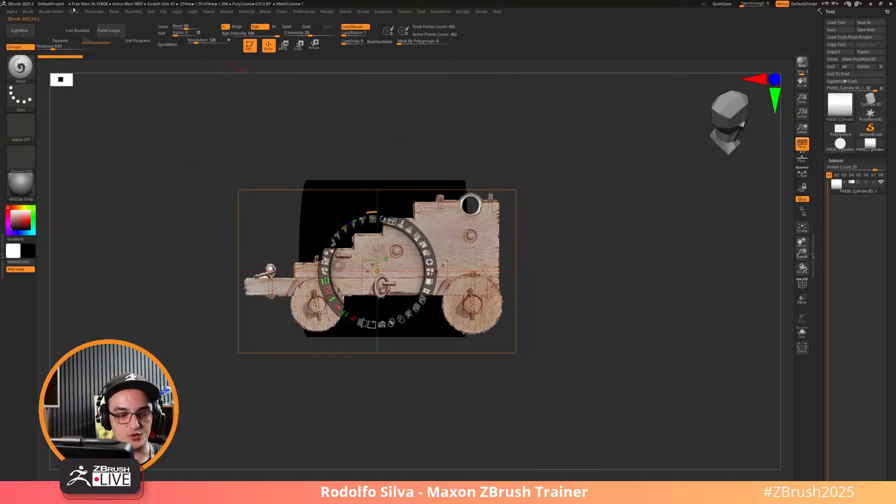
pyautogui.press('v')
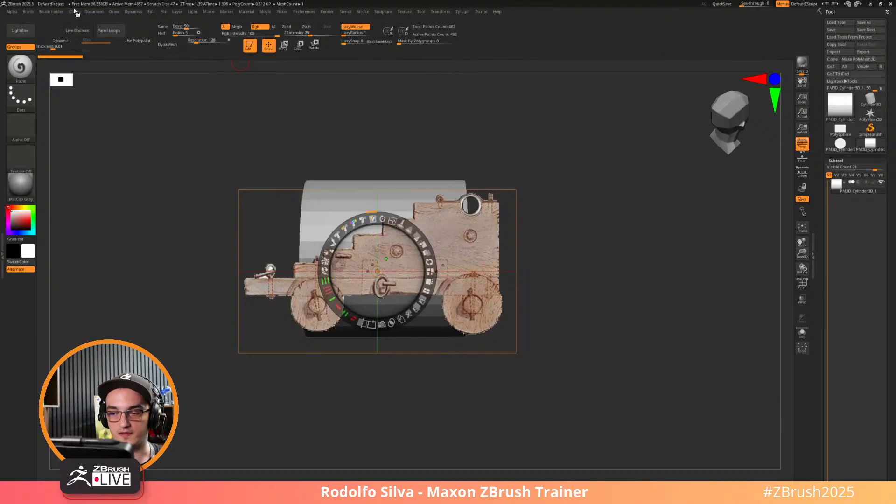
# Store the current perspective view in the camera list and accept its name.
pyautogui.click(73, 11)
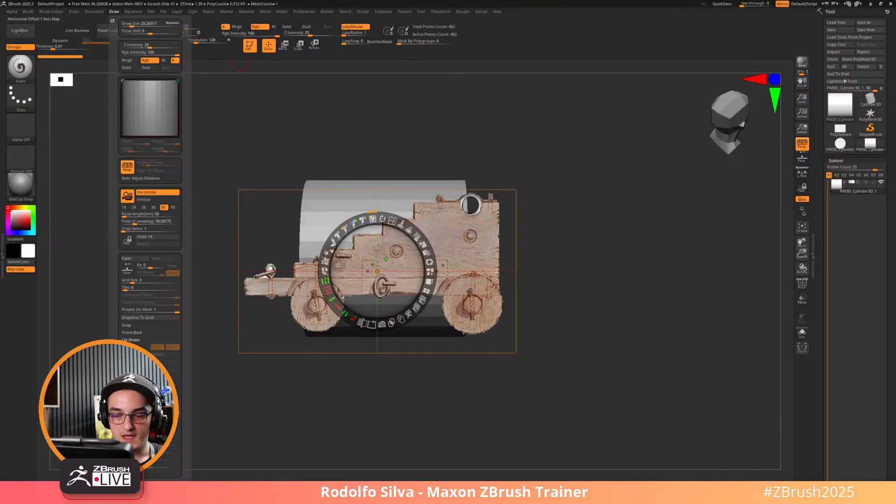
pyautogui.scroll(-5, 173, 364)
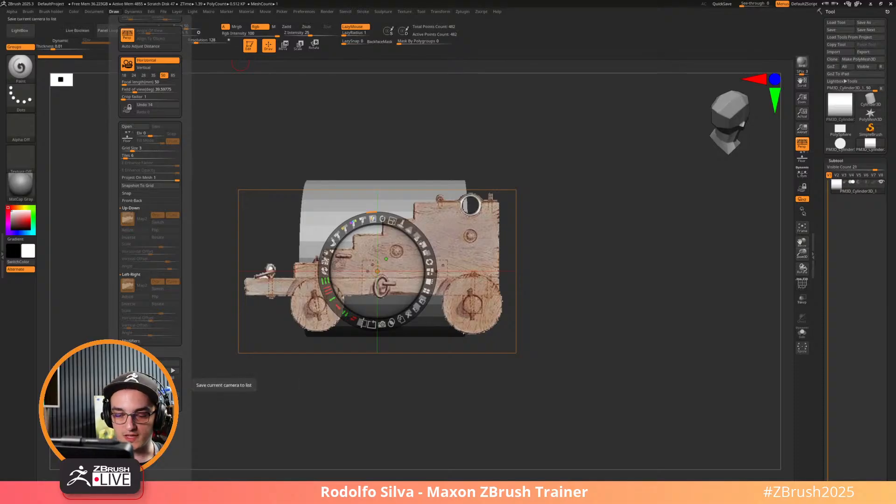
pyautogui.click(140, 378)
pyautogui.press('Return')
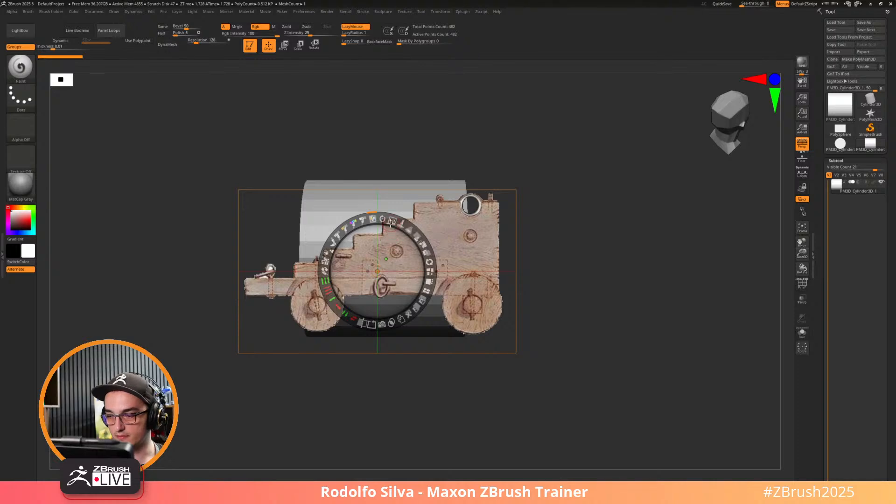
# Scale up the Spotlight image over the cylinder, hide its dial, and turn the model away from the side view.
pyautogui.moveTo(391, 223); pyautogui.dragTo(397, 241)
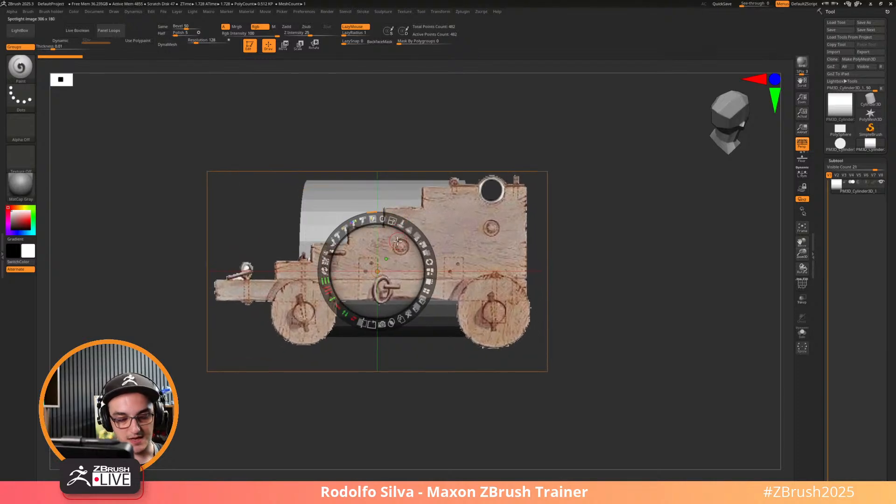
pyautogui.hotkey('shift', 'z')
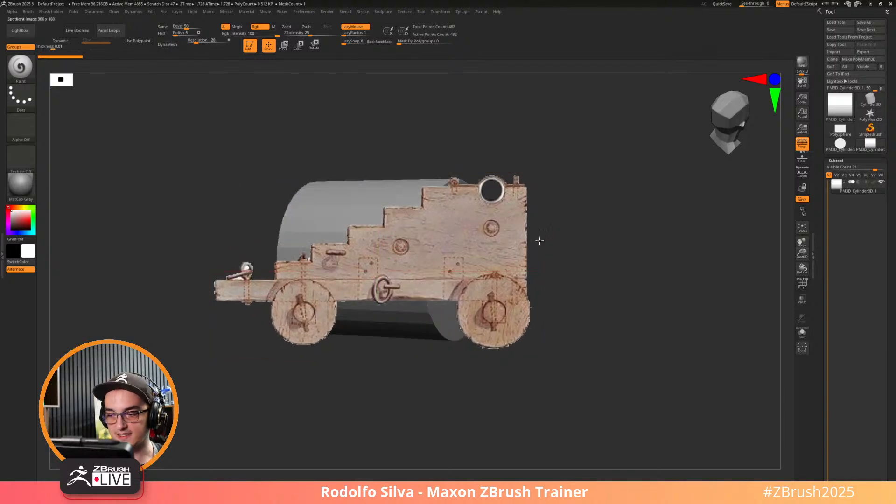
pyautogui.moveTo(550, 224); pyautogui.dragTo(320, 211)
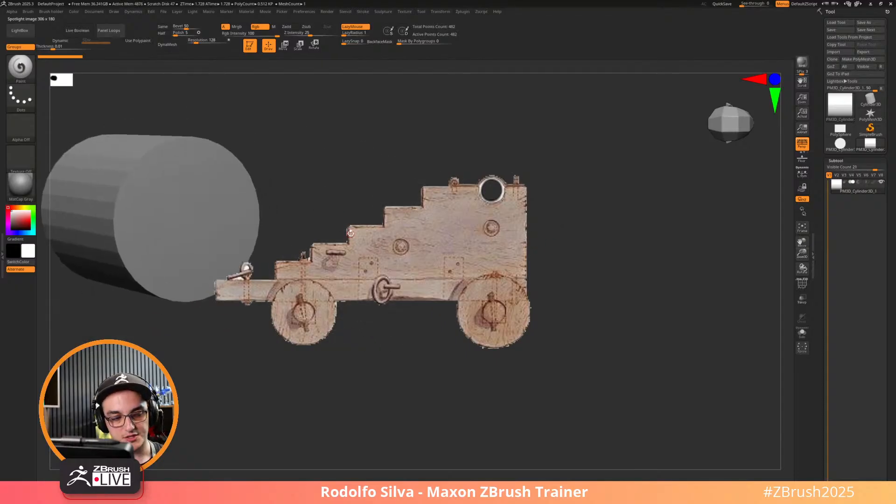
# Try clearing the canvas and toggle Dynamic Subdivision on and off for the cylinder.
pyautogui.hotkey('ctrl', 'n')
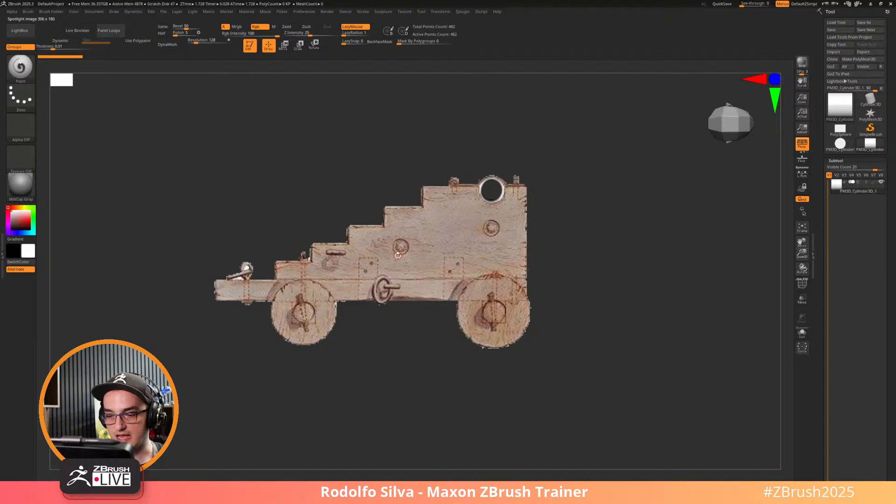
pyautogui.hotkey('ctrl', 'n')
pyautogui.hotkey('ctrl', 'z')
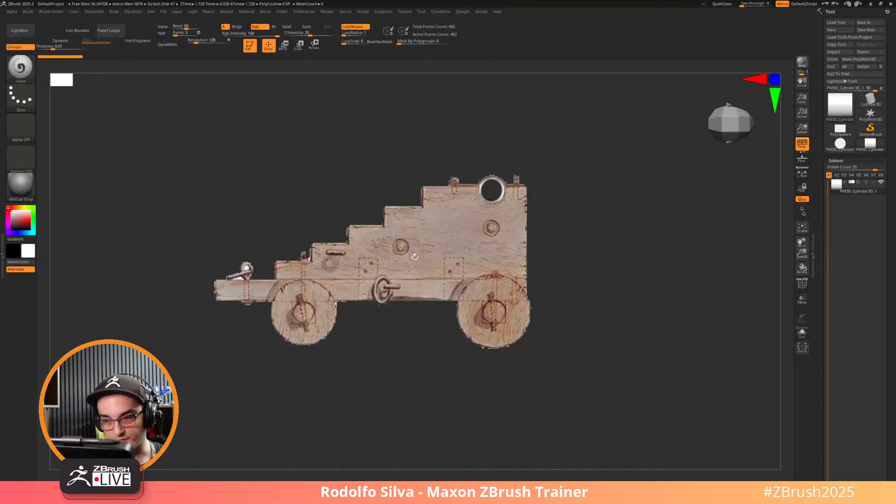
pyautogui.press('d')
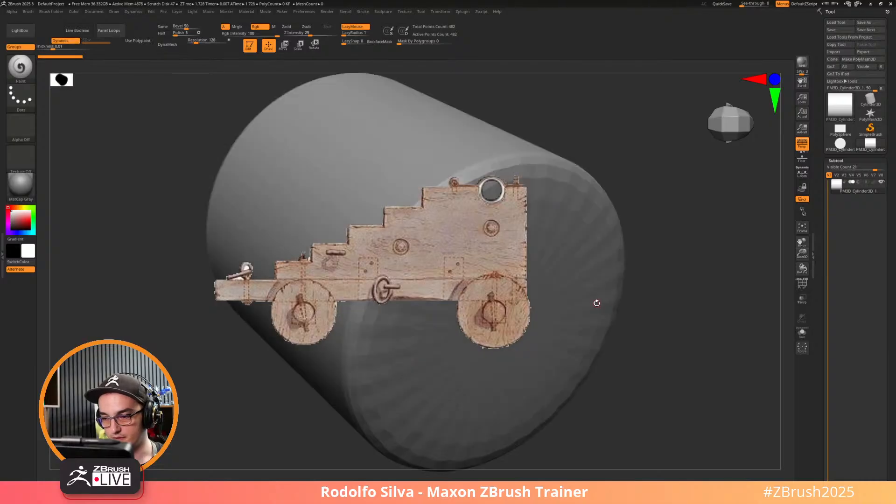
pyautogui.hotkey('shift', 'd')
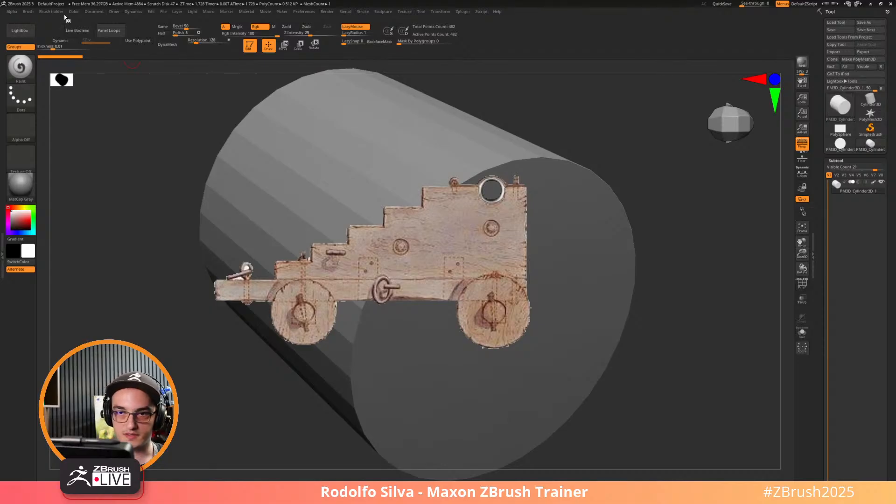
# Return to the stored side view so that the cylinder sits behind the Spotlight carriage image again.
pyautogui.click(114, 11)
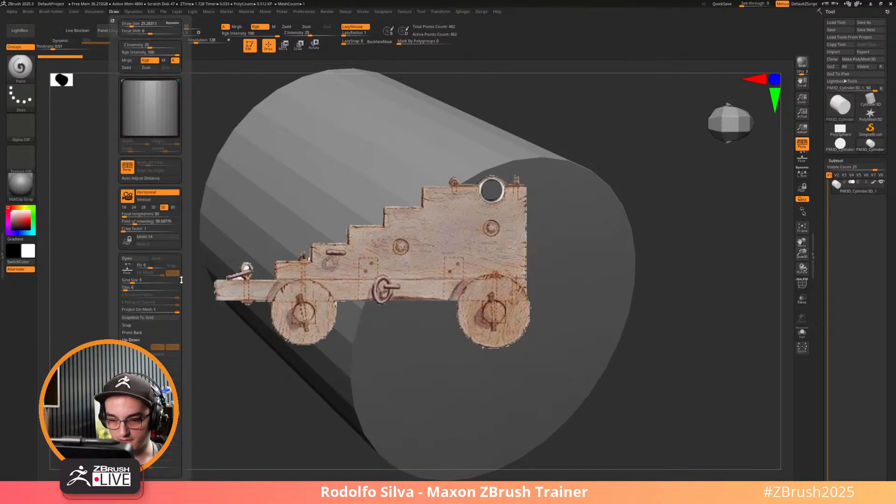
pyautogui.scroll(-6, 159, 210)
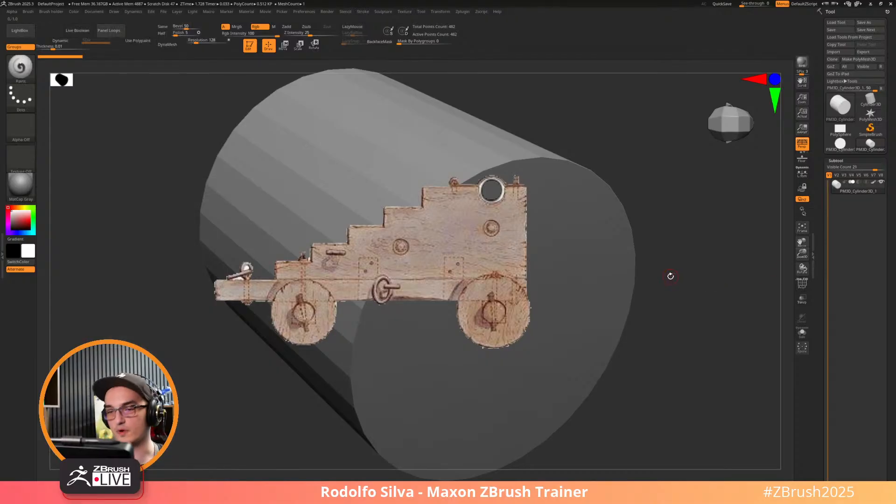
pyautogui.press('l')
pyautogui.moveTo(512, 169); pyautogui.dragTo(584, 198)
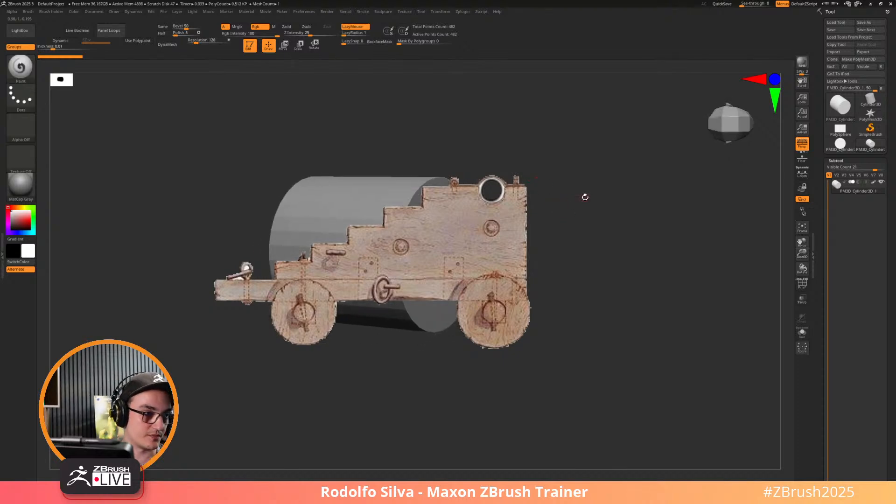
pyautogui.moveTo(584, 213)
pyautogui.keyDown('alt'); pyautogui.mouseDown()
pyautogui.moveTo(574, 222)
pyautogui.moveTo(439, 157)
pyautogui.moveTo(466, 174)
pyautogui.moveTo(436, 216)
pyautogui.mouseUp(); pyautogui.keyUp('alt')
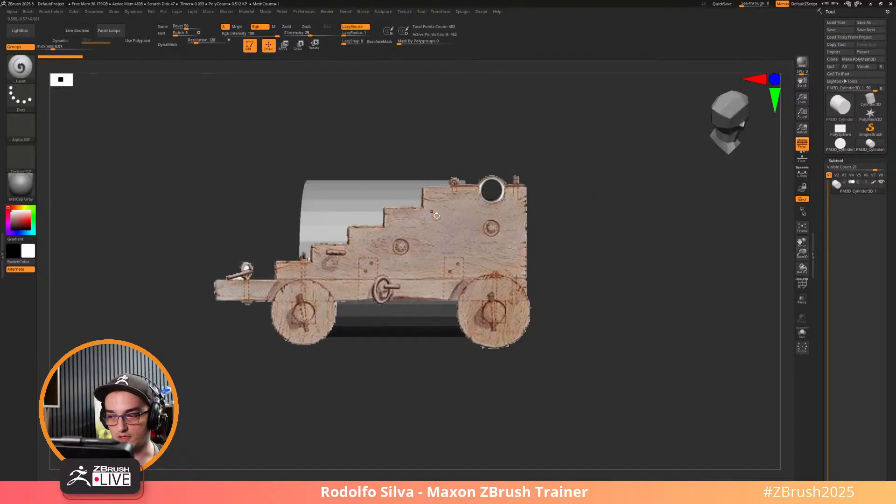
# Turn perspective off, show the Spotlight dial, generate a 3D carriage silhouette subtool from the image with Snapshot3D, and hide Spotlight.
pyautogui.press('p')
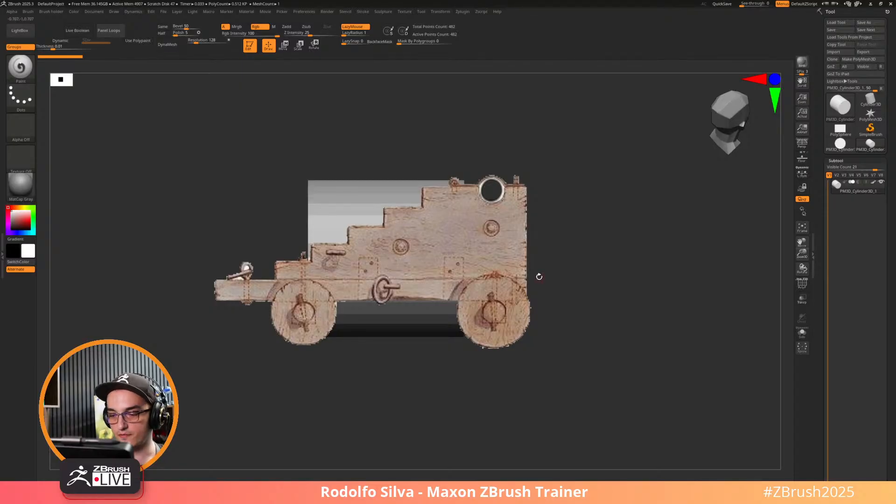
pyautogui.press('w')
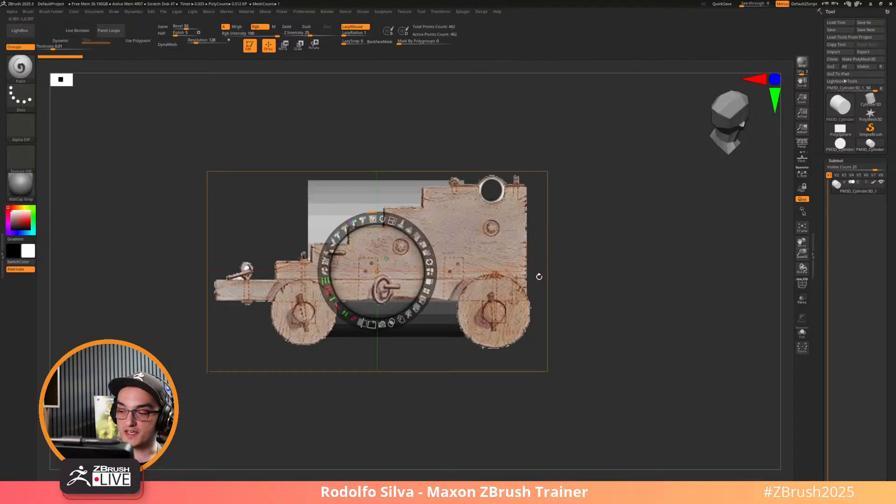
pyautogui.moveTo(382, 325)
pyautogui.mouseDown()
pyautogui.moveTo(365, 326)
pyautogui.moveTo(387, 332)
pyautogui.mouseUp()
pyautogui.hotkey('shift', 'z')
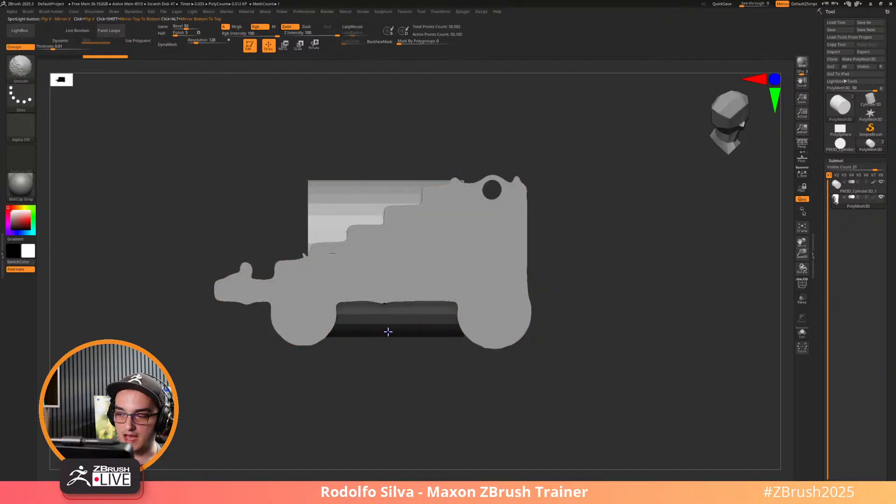
# Turn on PolyFrame and scale the carriage mesh down along its depth to make it a thin side panel.
pyautogui.press('p')
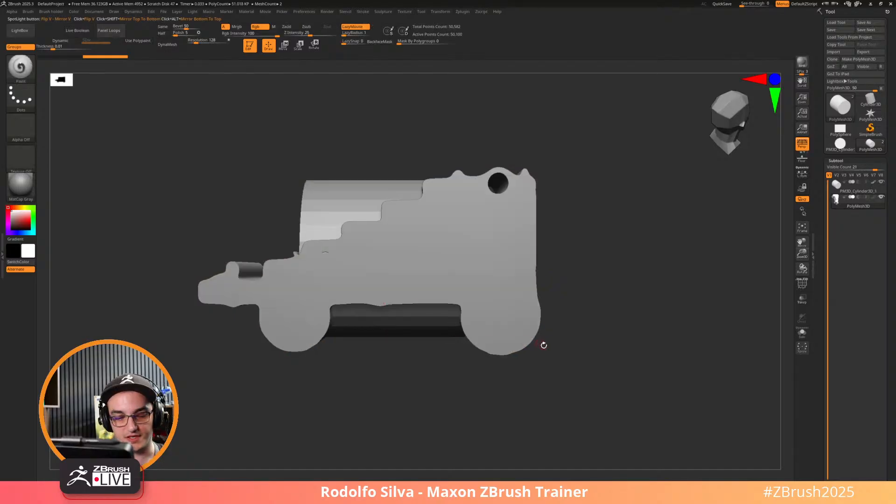
pyautogui.press('p')
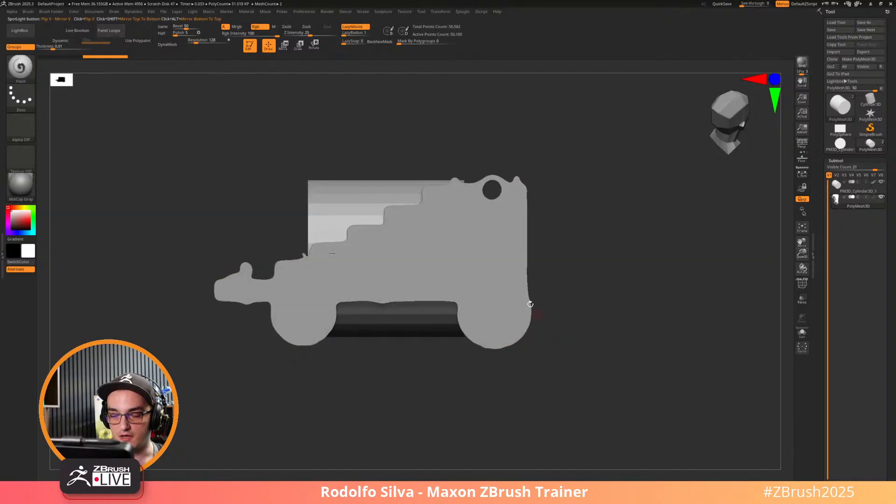
pyautogui.hotkey('shift', 'f')
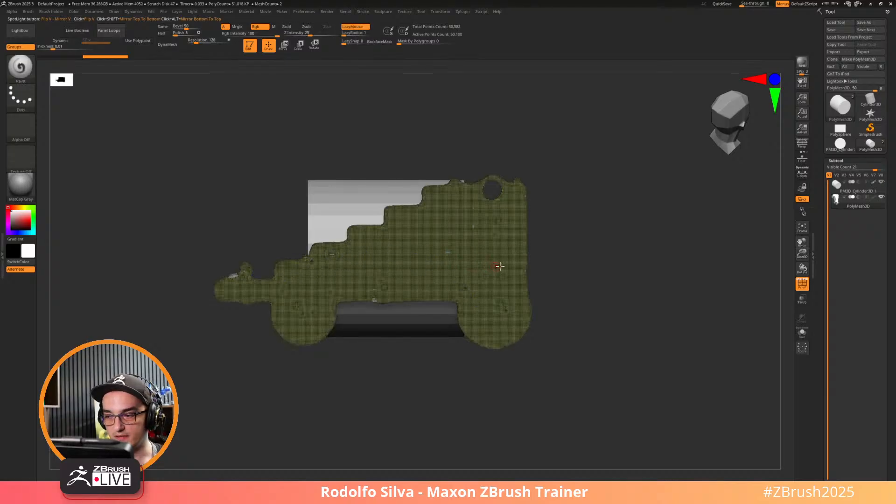
pyautogui.moveTo(499, 266)
pyautogui.mouseDown(button='right')
pyautogui.moveTo(569, 303)
pyautogui.moveTo(545, 304)
pyautogui.mouseUp(button='right')
pyautogui.press('w')
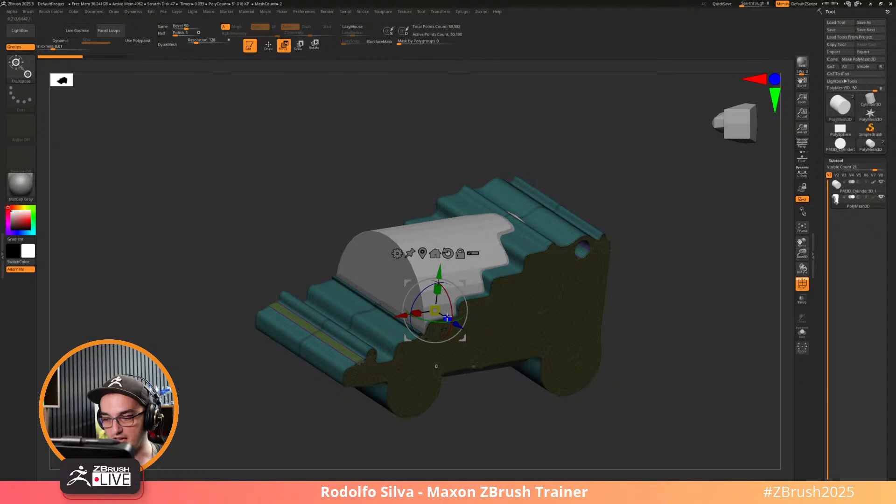
pyautogui.moveTo(448, 319); pyautogui.dragTo(350, 299)
pyautogui.moveTo(621, 306); pyautogui.dragTo(606, 296, button='right')
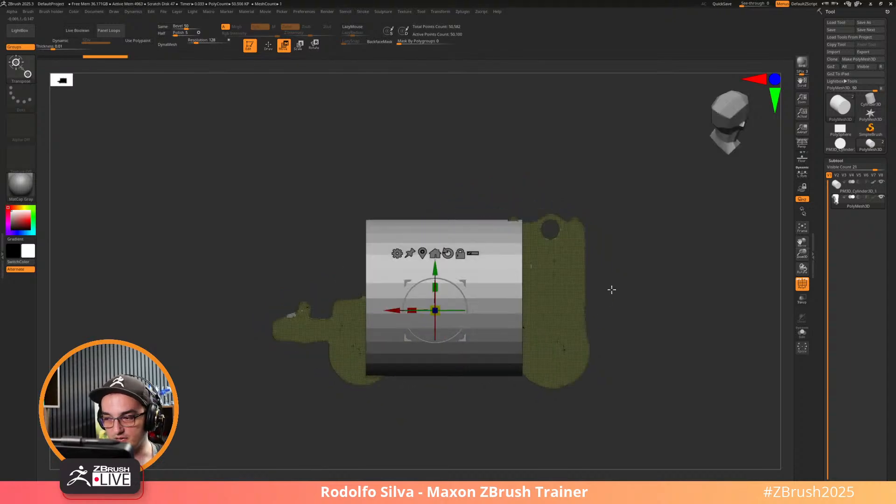
# Bring back the Spotlight image over the carriage in the stored side view, turn perspective off, and choose the Paint brush in Draw mode.
pyautogui.hotkey('shift', 'z')
pyautogui.press('z')
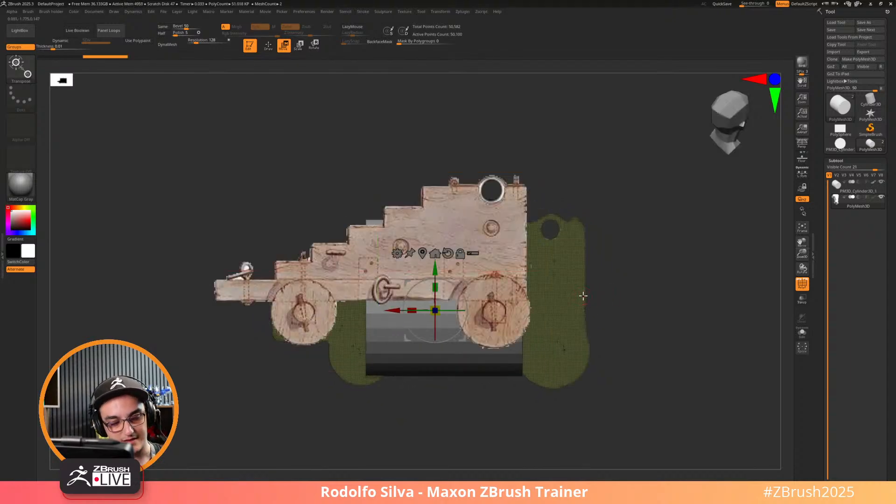
pyautogui.press('p')
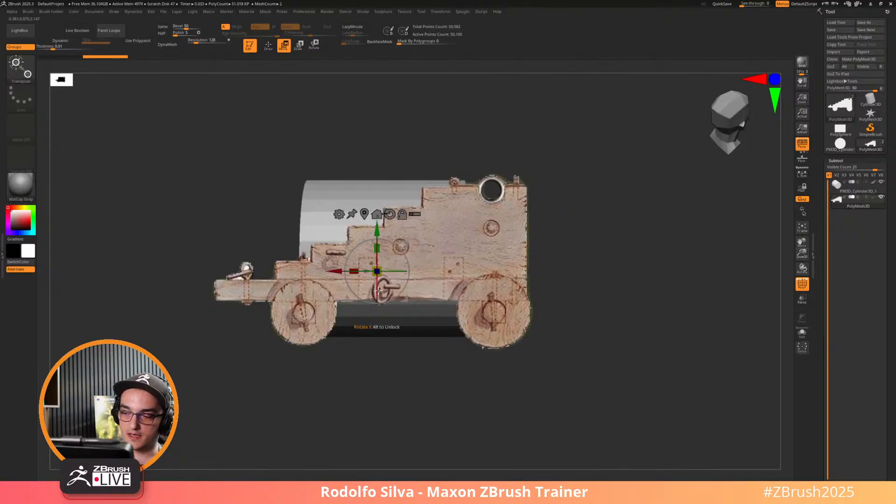
pyautogui.press('q')
pyautogui.click(94, 11)
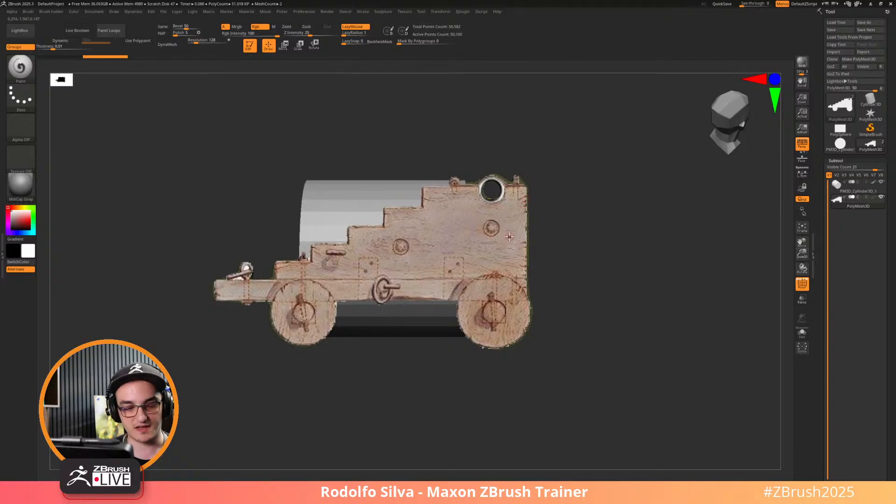
pyautogui.press('p')
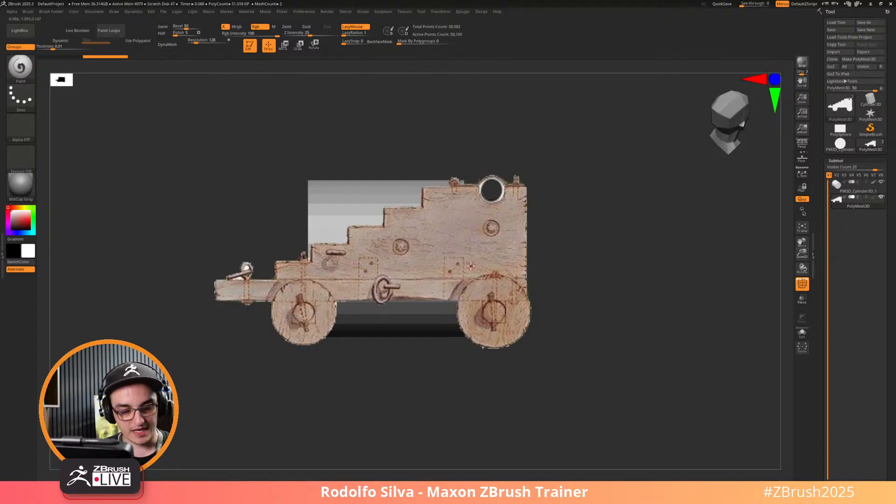
pyautogui.press('b')
pyautogui.press('p')
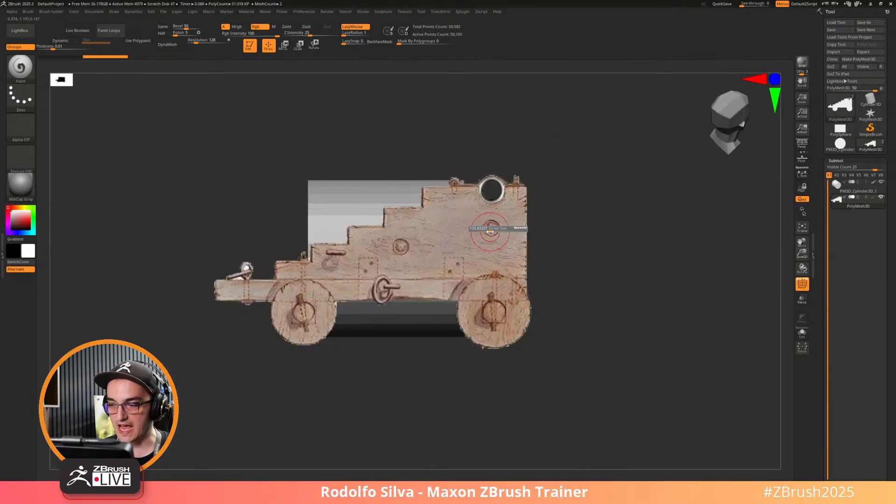
pyautogui.click(29, 11)
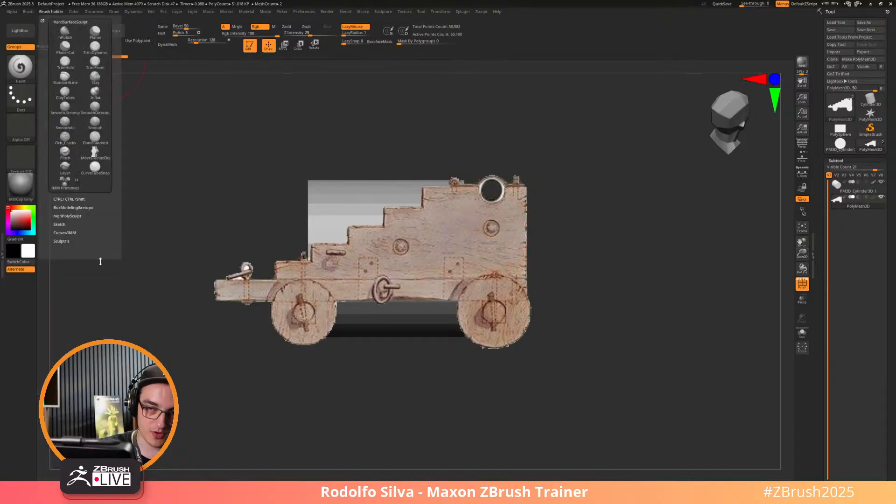
pyautogui.click(29, 12)
pyautogui.scroll(-5, 53, 253)
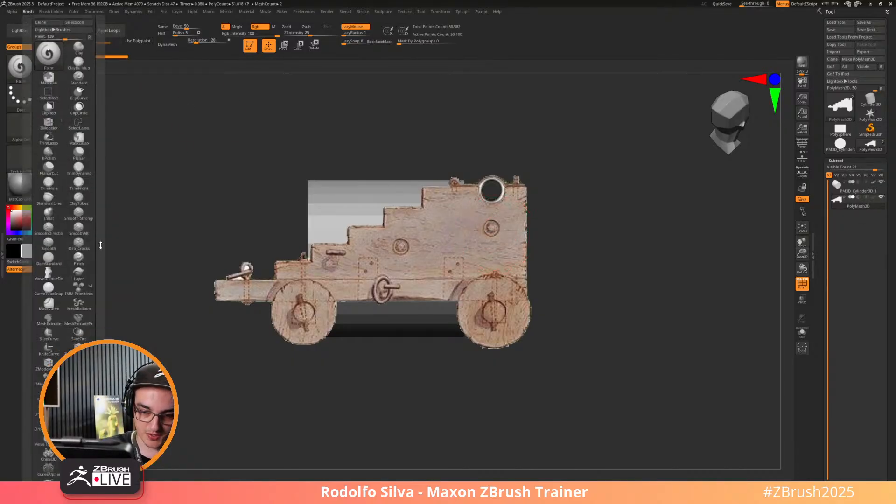
pyautogui.click(45, 262)
pyautogui.click(62, 327)
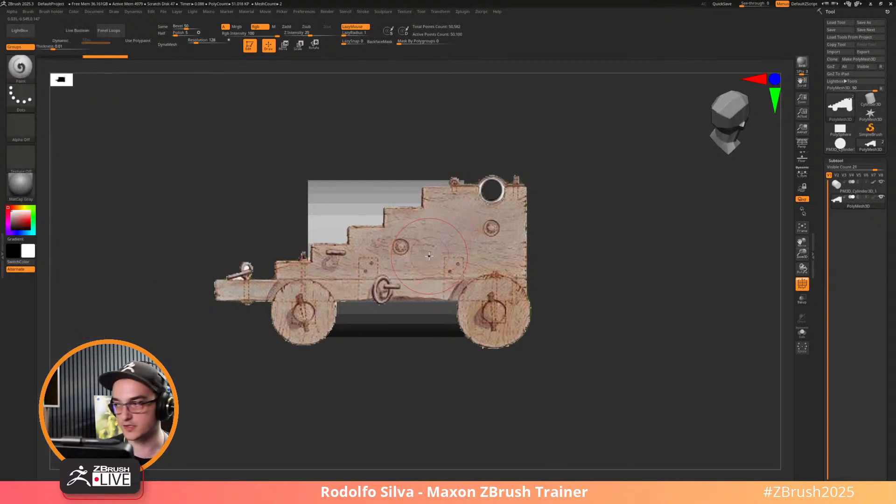
# Isolate the carriage with Solo, turn PolyFrame off, and paint the Spotlight image onto its side with an enlarged Paint brush.
pyautogui.hotkey('shift', 's')
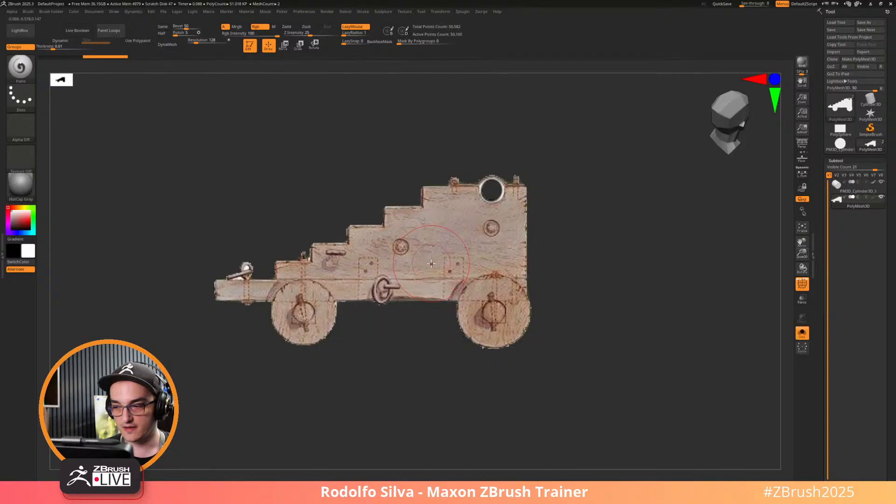
pyautogui.press('shift')
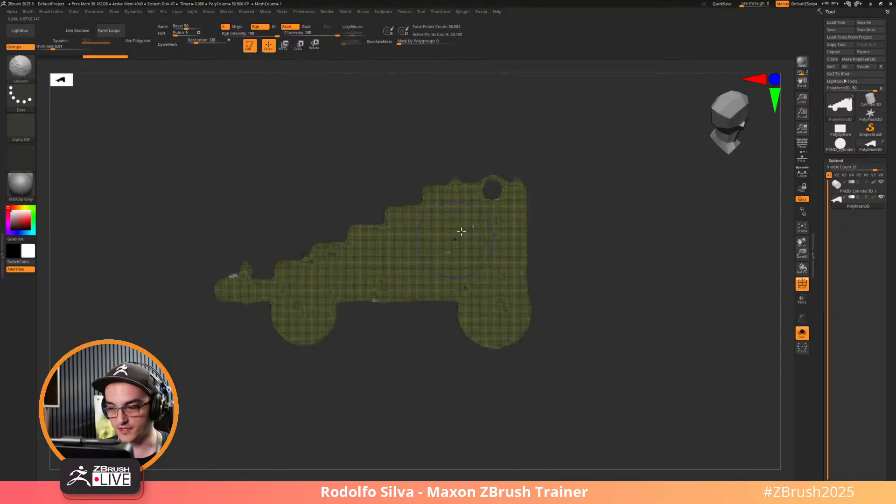
pyautogui.hotkey('shift', 'f')
pyautogui.hotkey('shift', 'f')
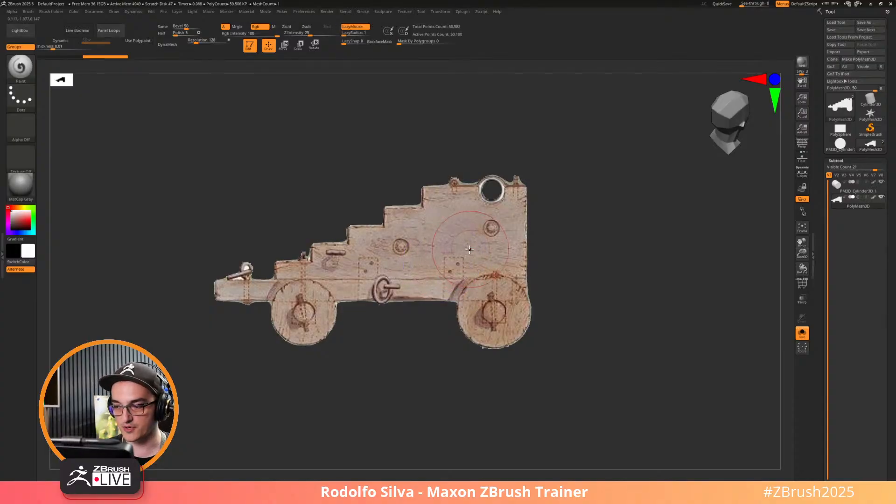
pyautogui.press('s')
pyautogui.moveTo(468, 251); pyautogui.dragTo(475, 251)
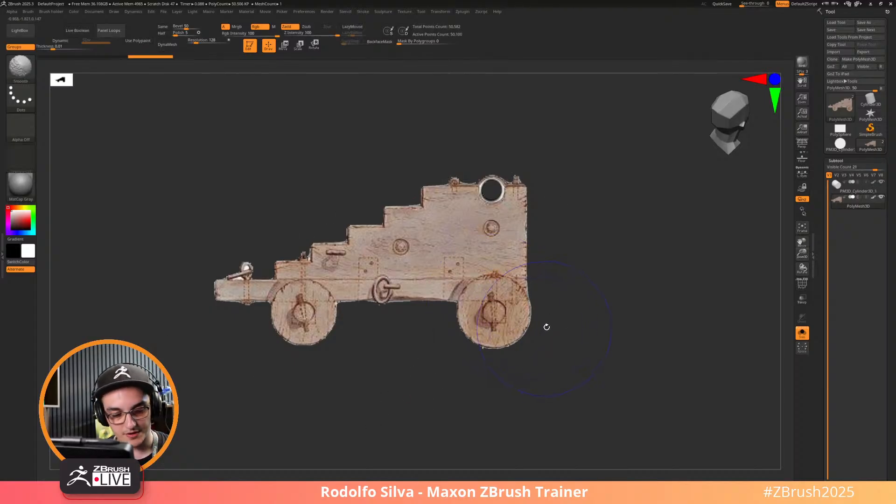
pyautogui.moveTo(544, 326); pyautogui.dragTo(600, 347)
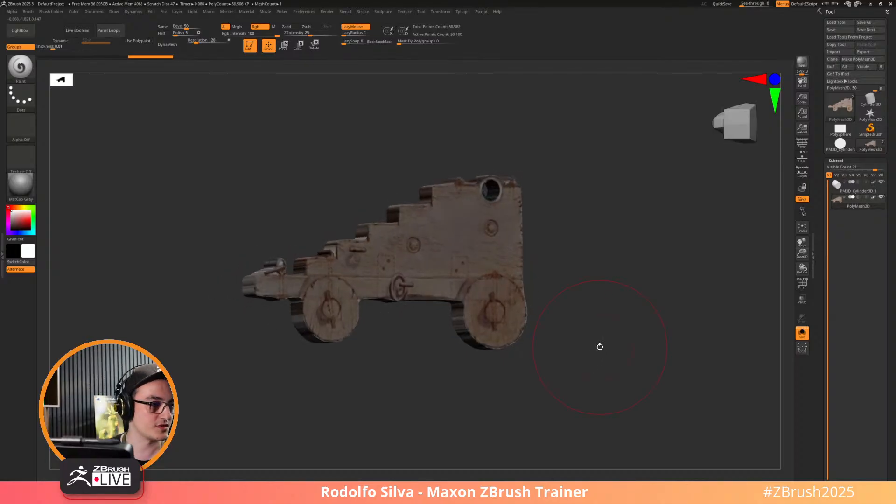
pyautogui.moveTo(599, 347); pyautogui.dragTo(513, 396)
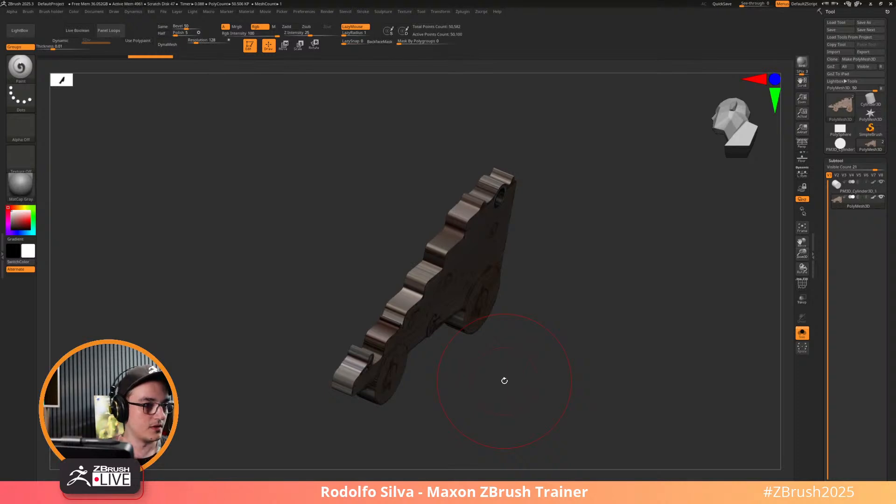
pyautogui.moveTo(504, 381); pyautogui.dragTo(517, 360)
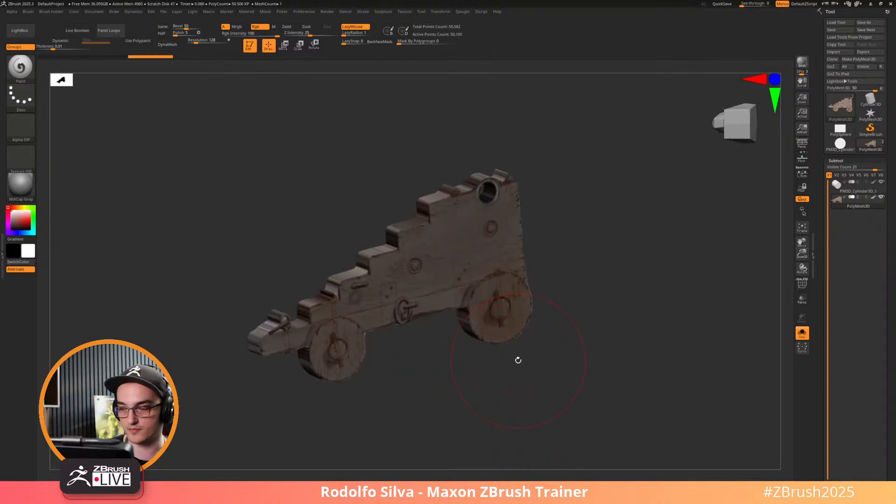
# Try moving and rotating the Spotlight image away from the carriage, and undo the image changes.
pyautogui.hotkey('shift', 'z')
pyautogui.click(372, 218)
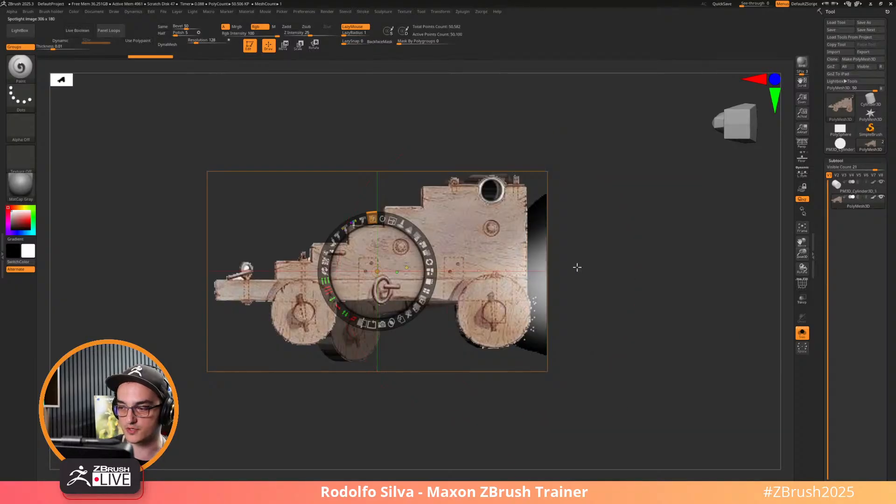
pyautogui.moveTo(577, 267); pyautogui.dragTo(577, 261)
pyautogui.hotkey('ctrl', 'z')
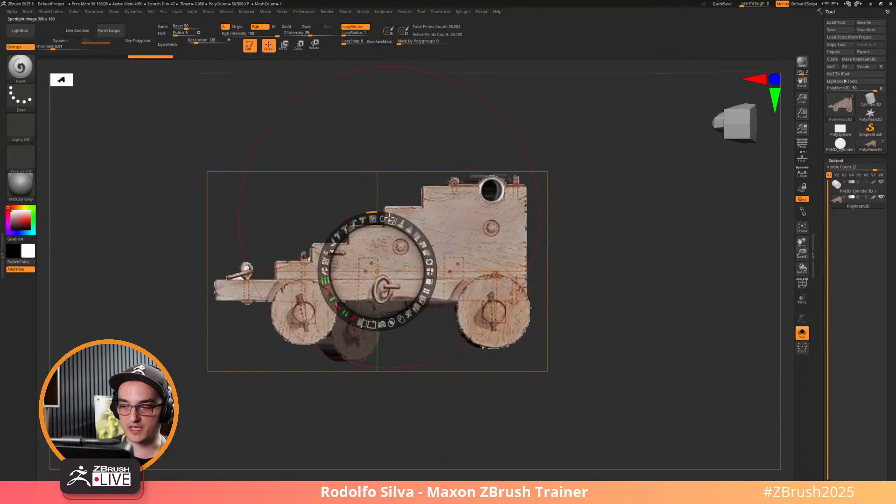
pyautogui.moveTo(384, 218); pyautogui.dragTo(387, 219)
pyautogui.moveTo(378, 271)
pyautogui.mouseDown()
pyautogui.moveTo(407, 287)
pyautogui.moveTo(412, 280)
pyautogui.moveTo(414, 303)
pyautogui.moveTo(598, 219)
pyautogui.moveTo(621, 140)
pyautogui.moveTo(628, 162)
pyautogui.mouseUp()
pyautogui.hotkey('ctrl', 'z')
pyautogui.moveTo(629, 111); pyautogui.dragTo(619, 109)
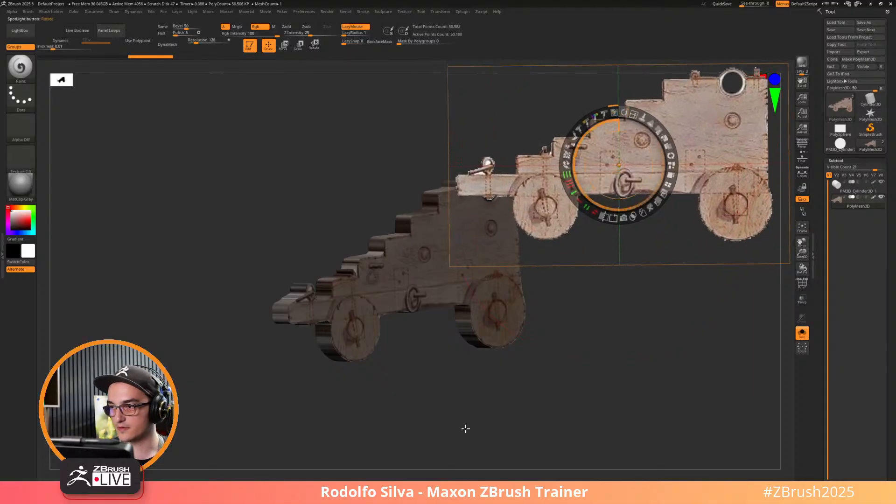
pyautogui.click(465, 428)
pyautogui.click(637, 183)
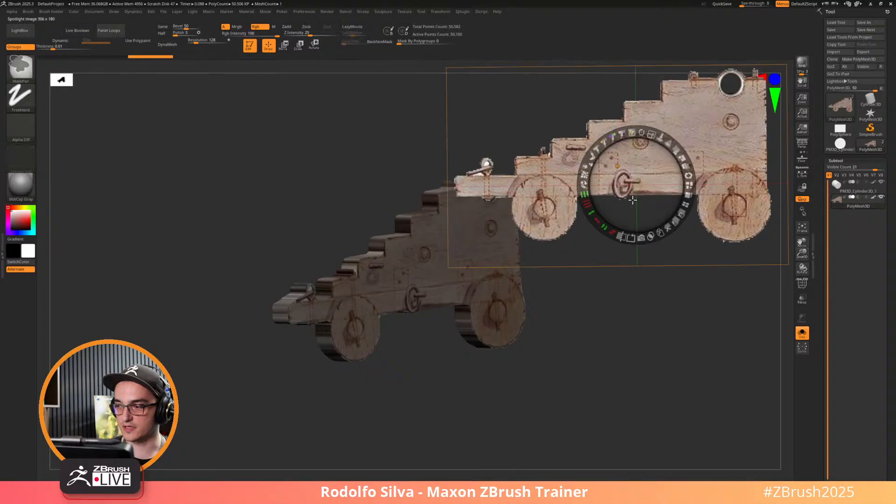
pyautogui.hotkey('ctrl', 'z')
pyautogui.hotkey('ctrl', 'z')
pyautogui.hotkey('ctrl', 'z')
pyautogui.hotkey('ctrl', 'z')
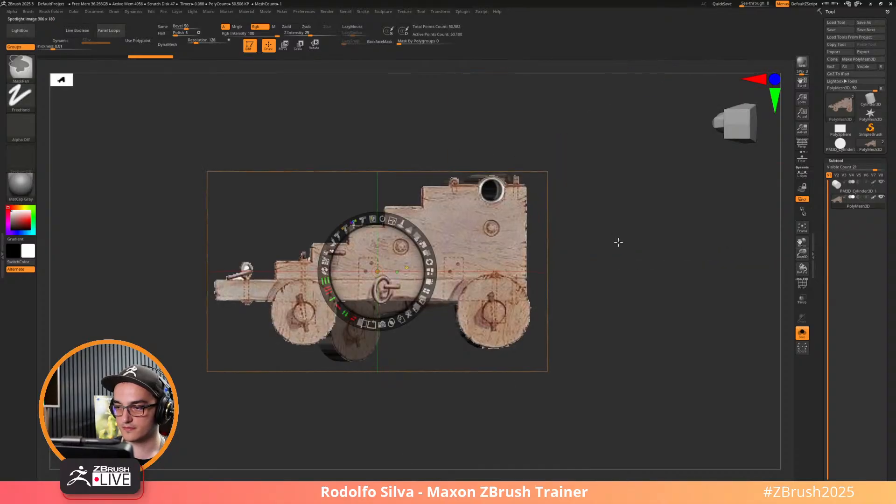
# Hide the Spotlight dial and return the carriage to the stored side view with perspective turned on.
pyautogui.hotkey('shift', 'z')
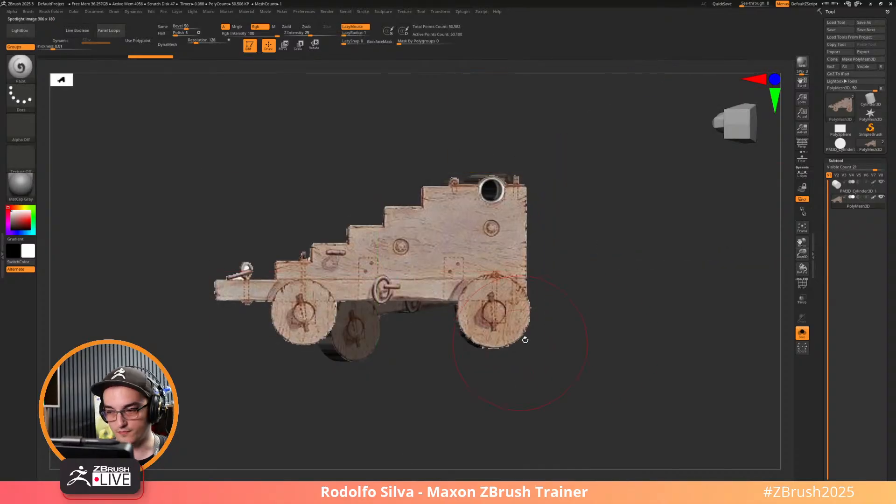
pyautogui.press('p')
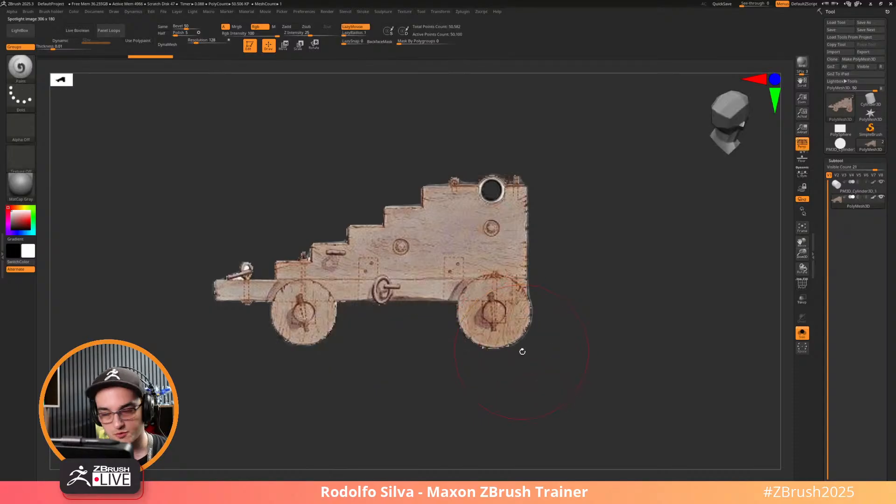
pyautogui.press('shift')
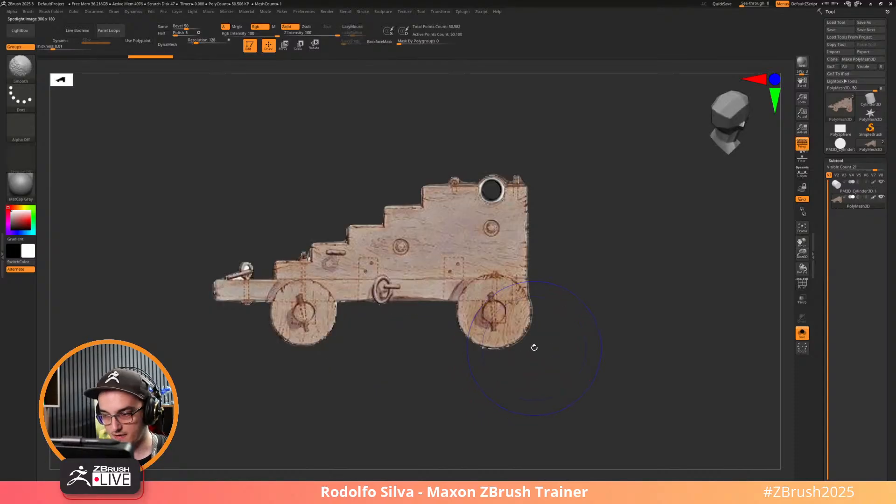
pyautogui.hotkey('shift', 'f')
pyautogui.hotkey('shift', 'f')
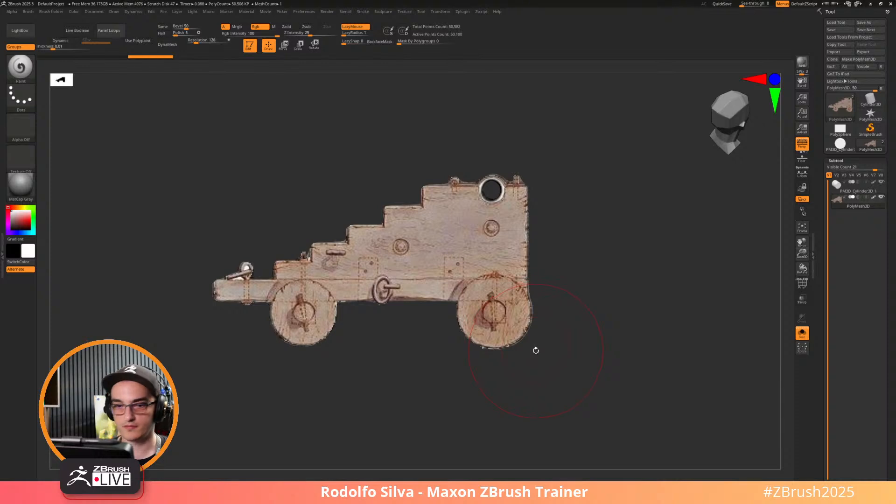
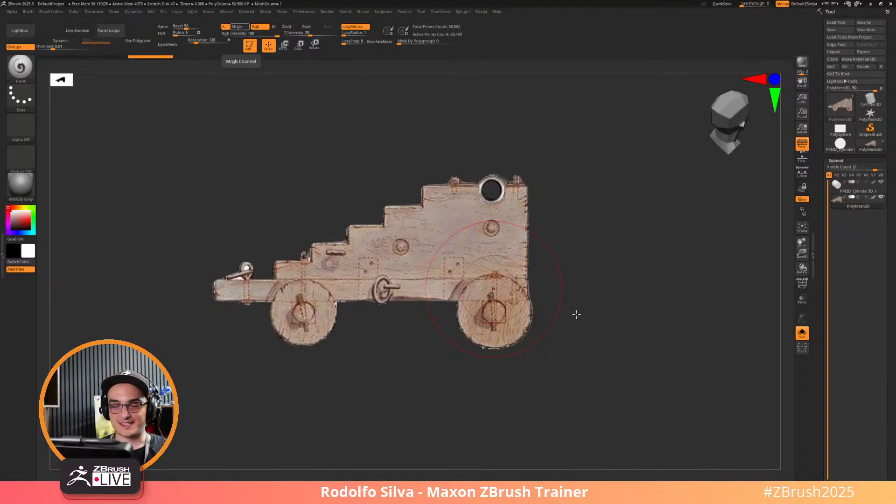
# Reduce the brush draw size and toggle PolyFrame to inspect the painted carriage's mesh.
pyautogui.moveTo(576, 315)
pyautogui.mouseDown()
pyautogui.moveTo(594, 351)
pyautogui.moveTo(582, 330)
pyautogui.mouseUp()
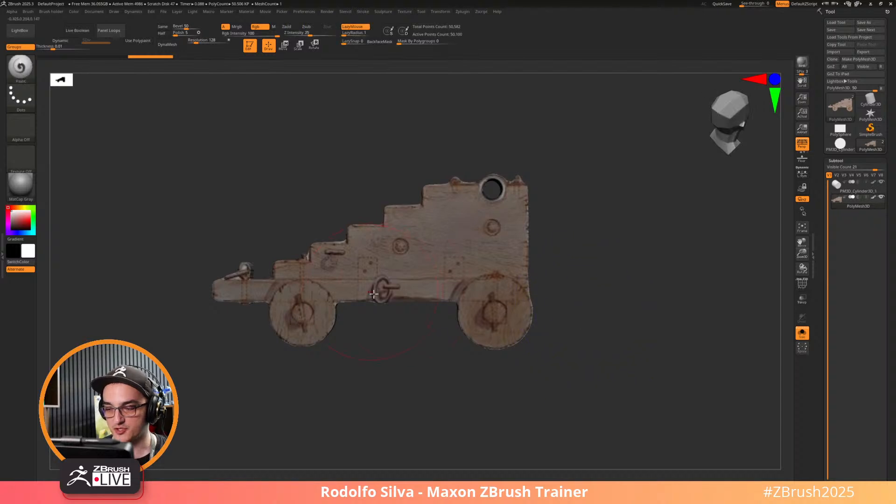
pyautogui.press('s')
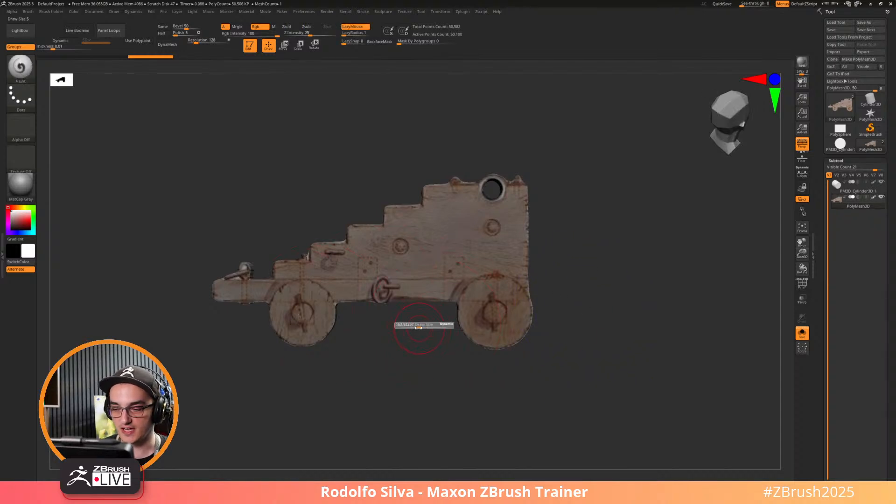
pyautogui.moveTo(421, 339)
pyautogui.mouseDown()
pyautogui.moveTo(430, 349)
pyautogui.moveTo(421, 334)
pyautogui.mouseUp()
pyautogui.hotkey('shift', 'f')
pyautogui.hotkey('shift', 'f')
pyautogui.hotkey('shift', 'f')
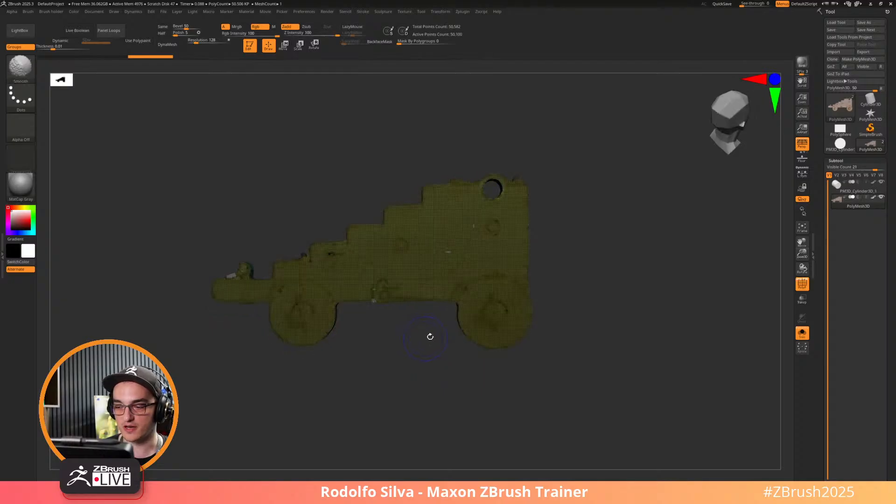
pyautogui.hotkey('shift', 'f')
# Try cutting the wheels off the carriage along a straight line under its body, and undo the cut.
pyautogui.moveTo(602, 316)
pyautogui.keyDown('ctrl'); pyautogui.keyDown('shift'); pyautogui.mouseDown()
pyautogui.moveTo(504, 311)
pyautogui.moveTo(154, 329)
pyautogui.moveTo(140, 310)
pyautogui.mouseUp(); pyautogui.keyUp('shift'); pyautogui.keyUp('ctrl')
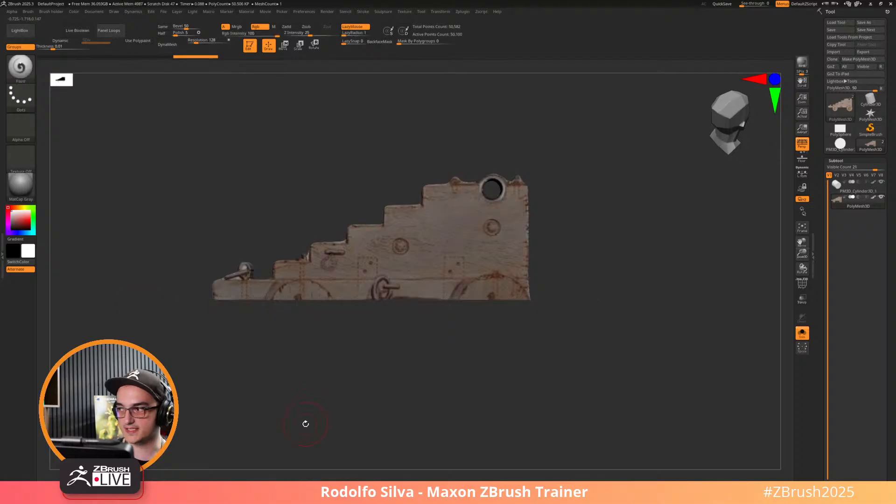
pyautogui.press('p')
pyautogui.hotkey('ctrl', 'z')
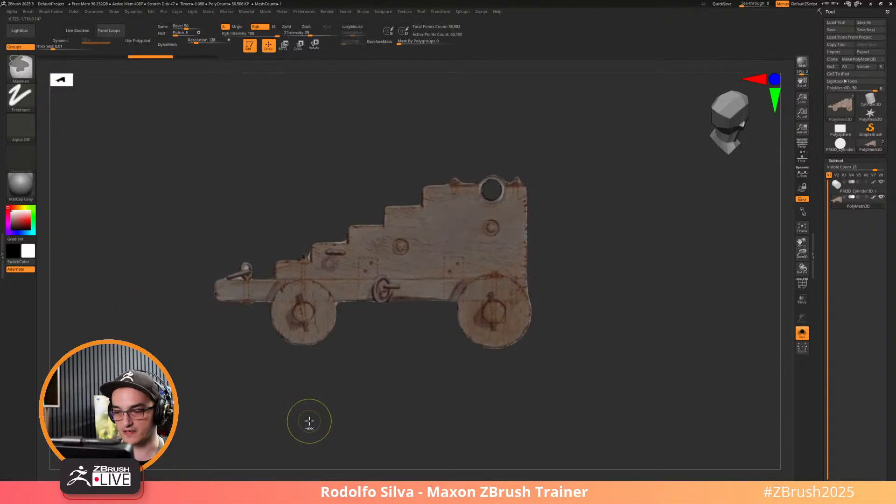
# Clip off the carriage's wheels, low end plank and upper fittings with straight ClipCurve cuts.
pyautogui.keyDown('ctrl'); pyautogui.keyDown('shift'); pyautogui.moveTo(574, 299); pyautogui.dragTo(136, 296); pyautogui.keyUp('shift'); pyautogui.keyUp('ctrl')
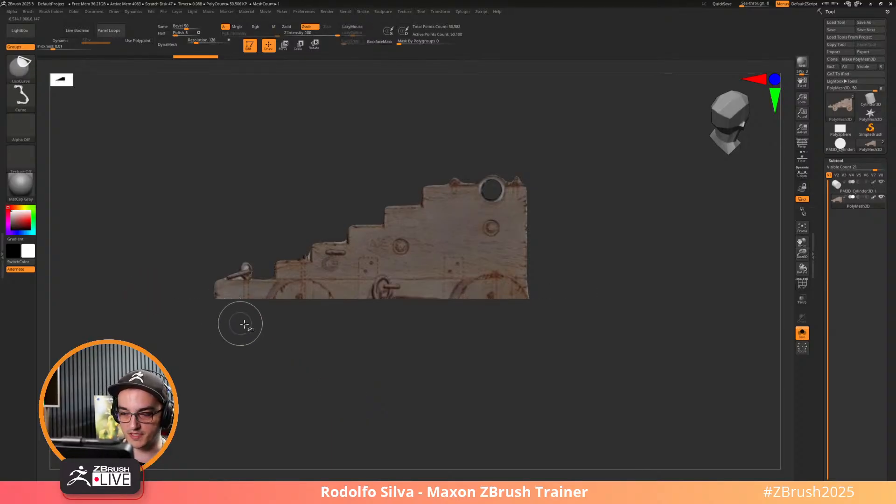
pyautogui.moveTo(273, 353)
pyautogui.keyDown('ctrl'); pyautogui.keyDown('shift'); pyautogui.mouseDown()
pyautogui.moveTo(271, 156)
pyautogui.moveTo(280, 154)
pyautogui.mouseUp(); pyautogui.keyUp('shift'); pyautogui.keyUp('ctrl')
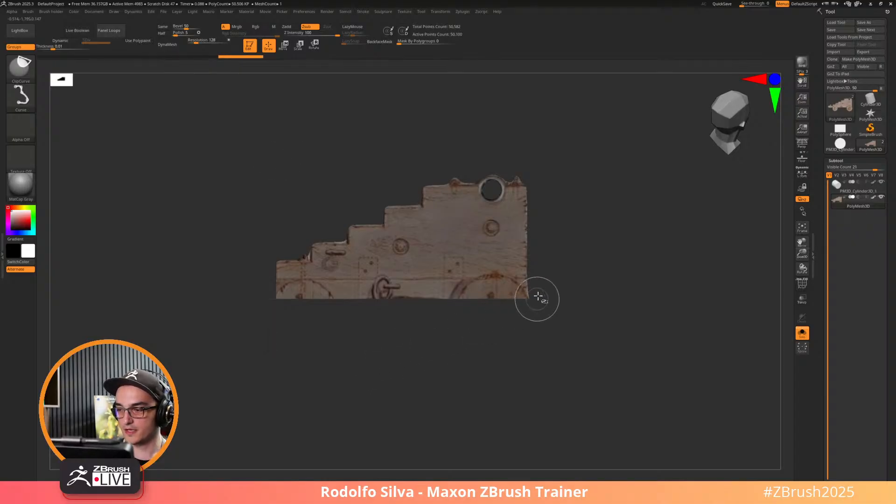
pyautogui.keyDown('ctrl'); pyautogui.keyDown('shift'); pyautogui.moveTo(366, 183); pyautogui.dragTo(597, 177); pyautogui.keyUp('shift'); pyautogui.keyUp('ctrl')
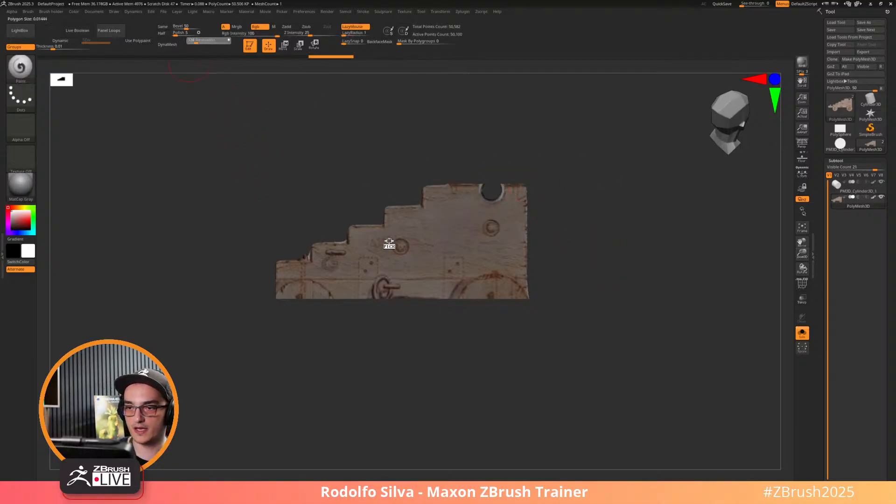
# Remesh the clipped carriage with DynaMesh at resolution 144.
pyautogui.write('144')
pyautogui.press('Return')
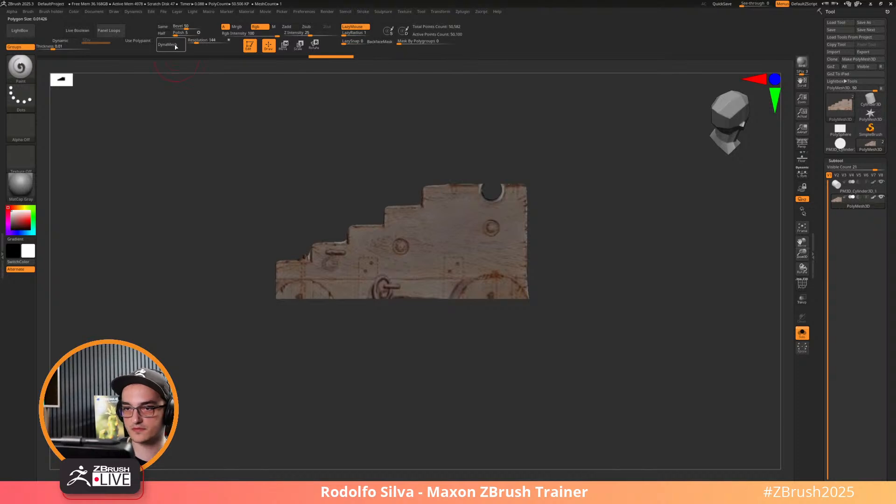
pyautogui.click(171, 44)
pyautogui.moveTo(592, 352); pyautogui.dragTo(527, 262)
pyautogui.hotkey('ctrl', 'z')
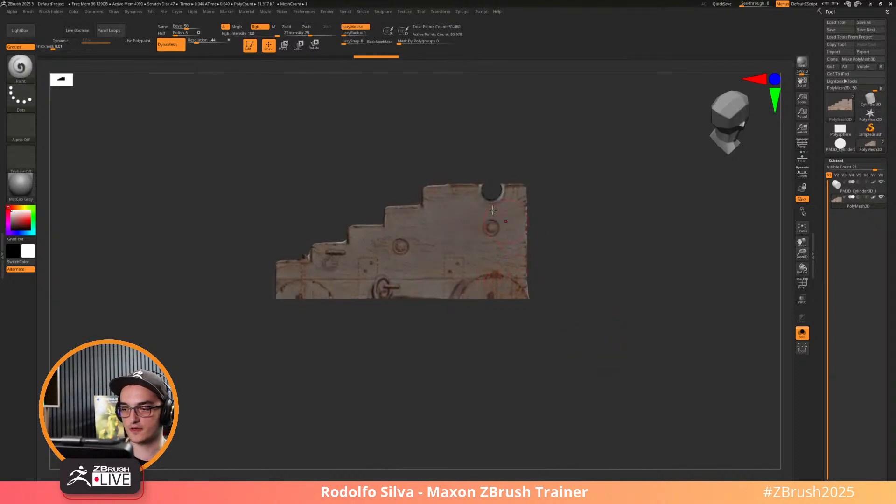
# Review the stroke settings and examine the remeshed edges around the barrel notch from several angles.
pyautogui.moveTo(577, 294)
pyautogui.mouseDown()
pyautogui.moveTo(586, 324)
pyautogui.moveTo(531, 213)
pyautogui.moveTo(646, 303)
pyautogui.moveTo(647, 339)
pyautogui.moveTo(651, 310)
pyautogui.moveTo(564, 225)
pyautogui.mouseUp()
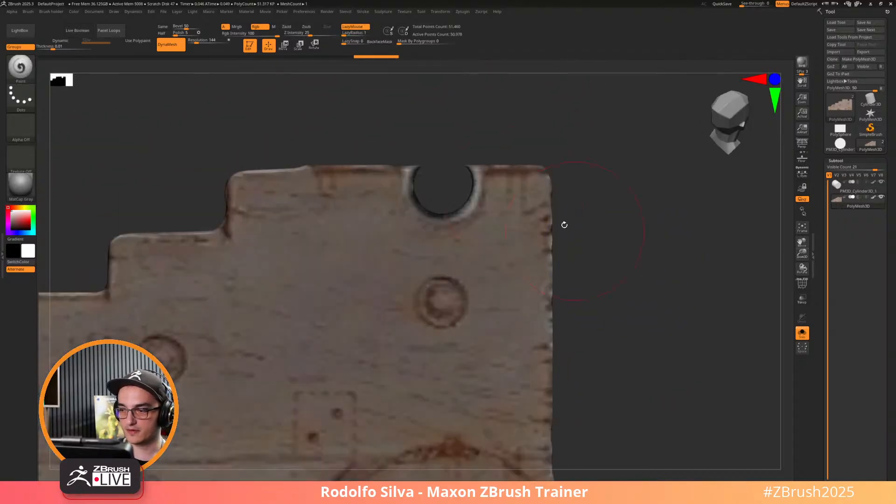
pyautogui.press('space')
pyautogui.click(426, 157)
pyautogui.click(419, 201)
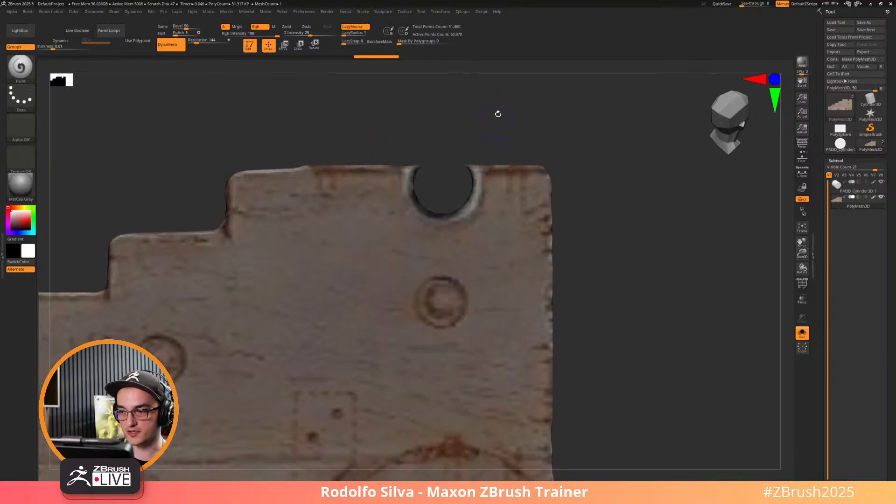
pyautogui.click(362, 12)
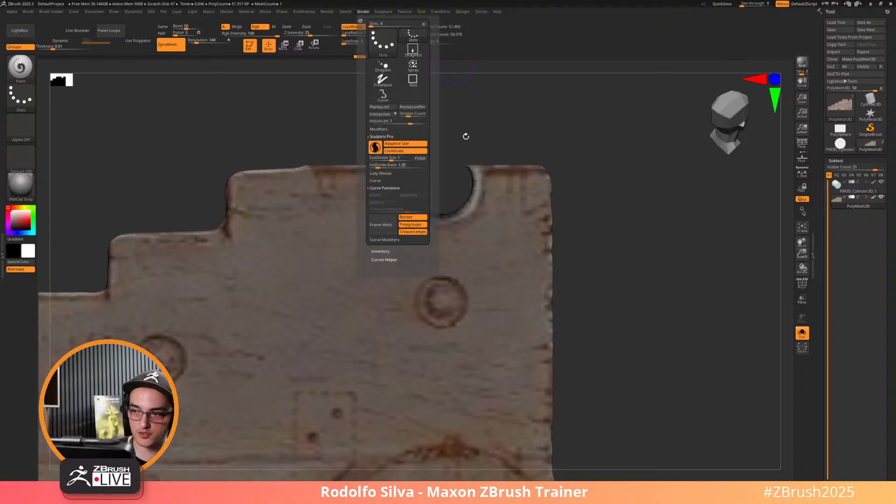
pyautogui.moveTo(454, 143); pyautogui.dragTo(444, 178)
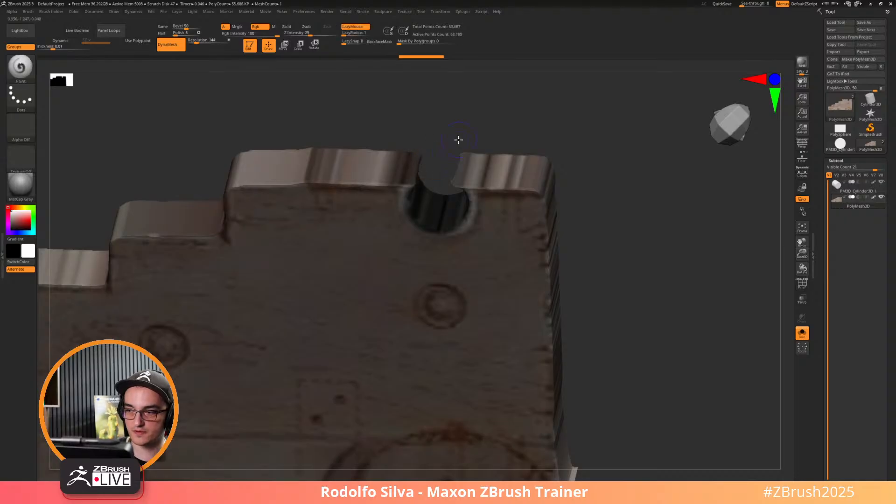
pyautogui.moveTo(458, 140); pyautogui.dragTo(457, 160)
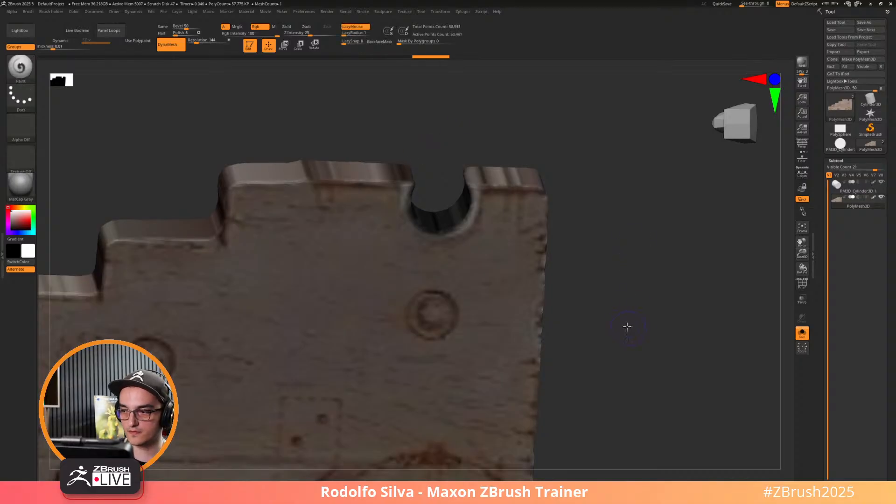
pyautogui.moveTo(625, 326); pyautogui.dragTo(610, 271)
# Clip the carriage's top edge and the tread and riser of its uppermost step straight.
pyautogui.hotkey('ctrl', 'shift')
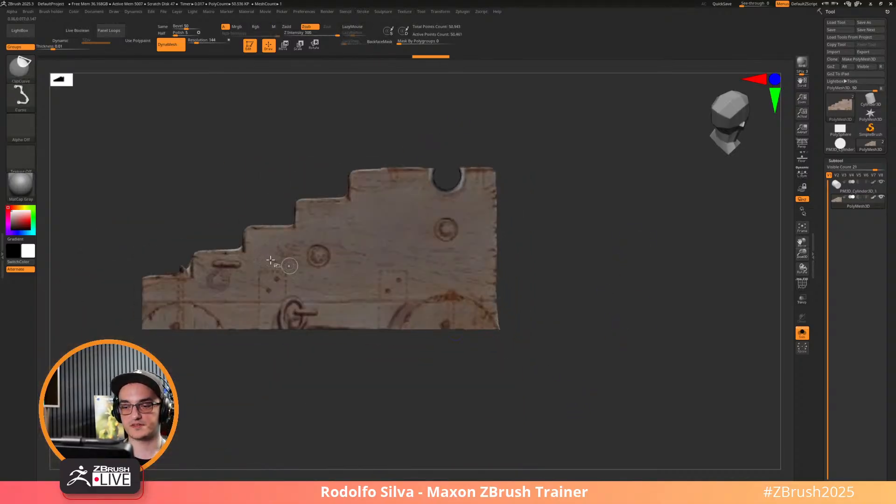
pyautogui.moveTo(260, 169)
pyautogui.keyDown('ctrl'); pyautogui.keyDown('shift'); pyautogui.mouseDown()
pyautogui.moveTo(393, 160)
pyautogui.moveTo(573, 166)
pyautogui.mouseUp(); pyautogui.keyUp('shift'); pyautogui.keyUp('ctrl')
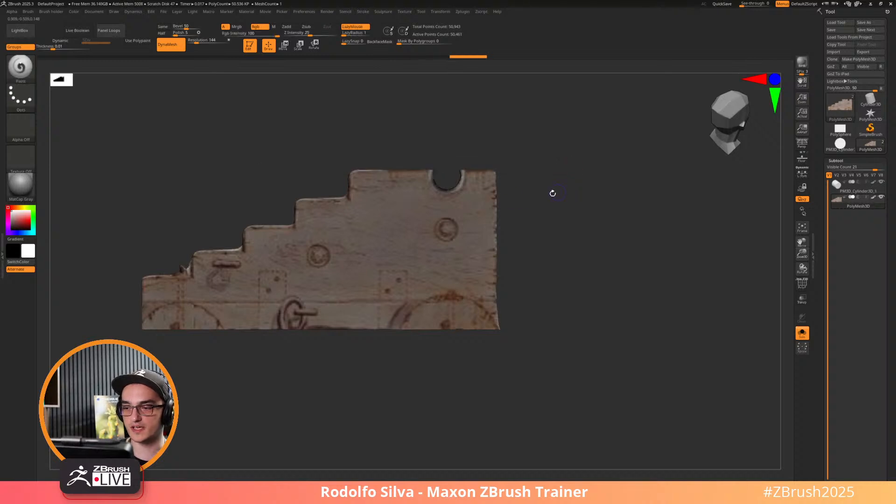
pyautogui.hotkey('ctrl', 'shift')
pyautogui.keyDown('ctrl'); pyautogui.keyDown('shift'); pyautogui.moveTo(258, 201); pyautogui.dragTo(350, 198); pyautogui.keyUp('shift'); pyautogui.keyUp('ctrl')
pyautogui.hotkey('ctrl', 'shift')
pyautogui.moveTo(349, 142)
pyautogui.keyDown('ctrl'); pyautogui.keyDown('shift'); pyautogui.mouseDown()
pyautogui.moveTo(346, 106)
pyautogui.moveTo(350, 114)
pyautogui.mouseUp(); pyautogui.keyUp('shift'); pyautogui.keyUp('ctrl')
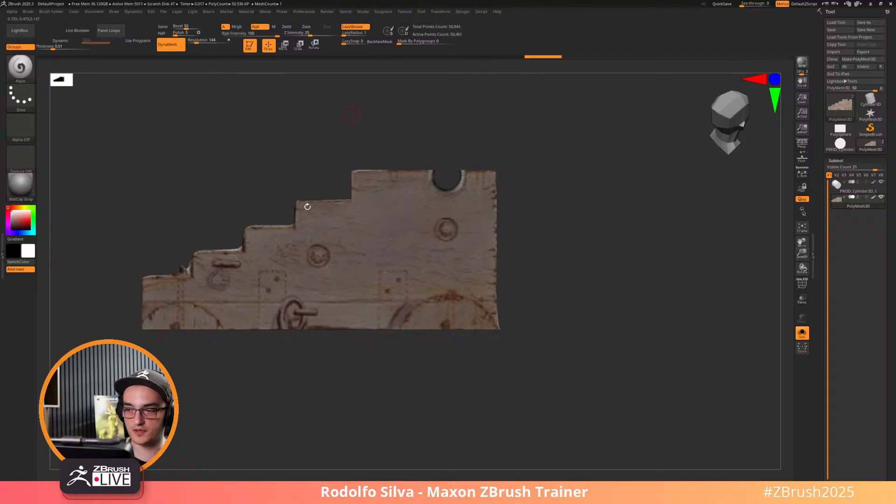
# Straighten the treads and risers of the carriage's remaining lower steps with ClipCurve cuts.
pyautogui.hotkey('ctrl', 'shift')
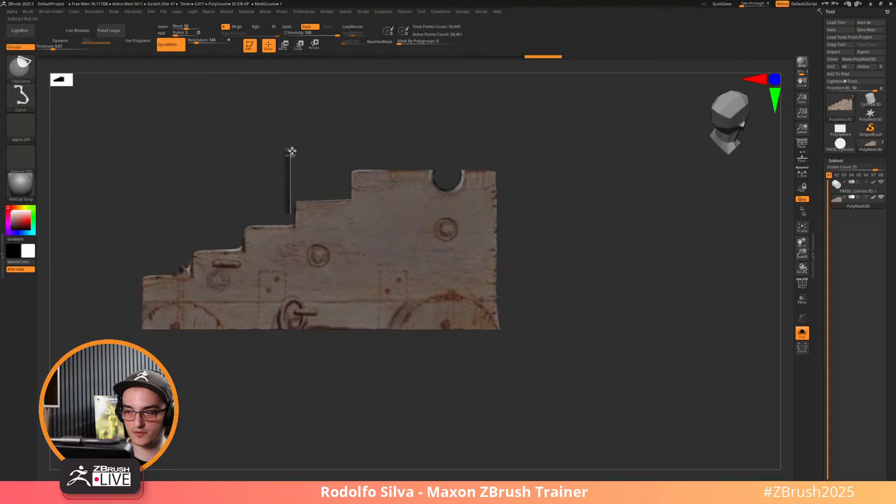
pyautogui.keyDown('ctrl'); pyautogui.keyDown('shift'); pyautogui.moveTo(296, 162); pyautogui.dragTo(295, 161); pyautogui.keyUp('shift'); pyautogui.keyUp('ctrl')
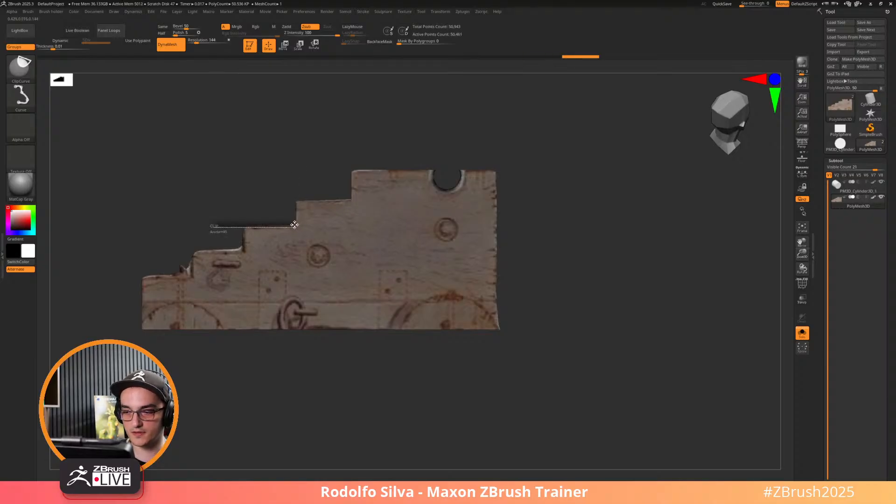
pyautogui.keyDown('ctrl'); pyautogui.keyDown('shift'); pyautogui.moveTo(294, 225); pyautogui.dragTo(292, 224); pyautogui.keyUp('shift'); pyautogui.keyUp('ctrl')
pyautogui.keyDown('ctrl'); pyautogui.keyDown('shift'); pyautogui.moveTo(237, 241); pyautogui.dragTo(244, 178); pyautogui.keyUp('shift'); pyautogui.keyUp('ctrl')
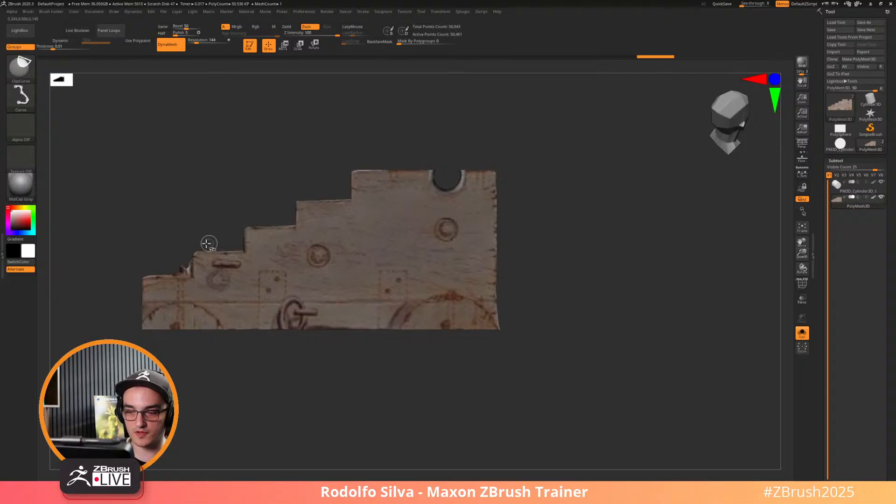
pyautogui.keyDown('ctrl'); pyautogui.keyDown('shift'); pyautogui.moveTo(179, 251); pyautogui.dragTo(242, 247); pyautogui.keyUp('shift'); pyautogui.keyUp('ctrl')
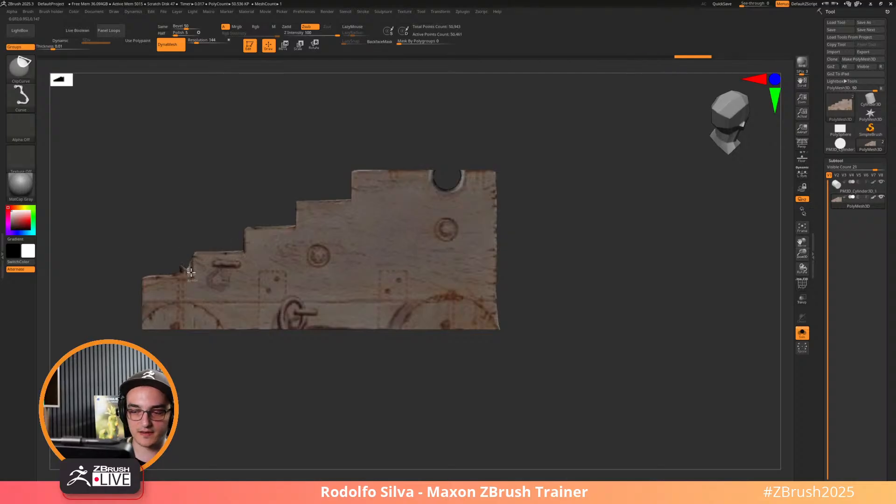
pyautogui.keyDown('ctrl'); pyautogui.keyDown('shift'); pyautogui.moveTo(193, 195); pyautogui.dragTo(191, 194); pyautogui.keyUp('shift'); pyautogui.keyUp('ctrl')
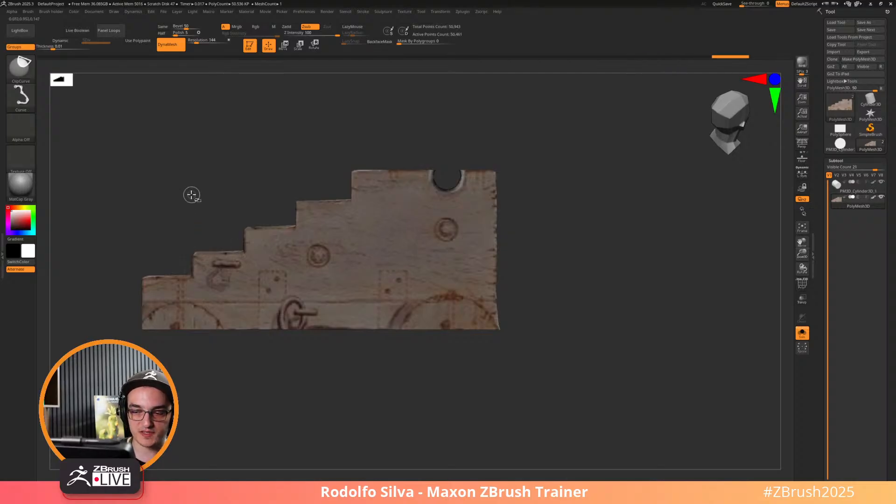
pyautogui.keyDown('ctrl'); pyautogui.keyDown('shift'); pyautogui.moveTo(151, 275); pyautogui.dragTo(189, 275); pyautogui.keyUp('shift'); pyautogui.keyUp('ctrl')
# Overlay the Spotlight reference on the carriage with perspective on, reduce the image's opacity and clip the top edge along it.
pyautogui.hotkey('shift', 'z')
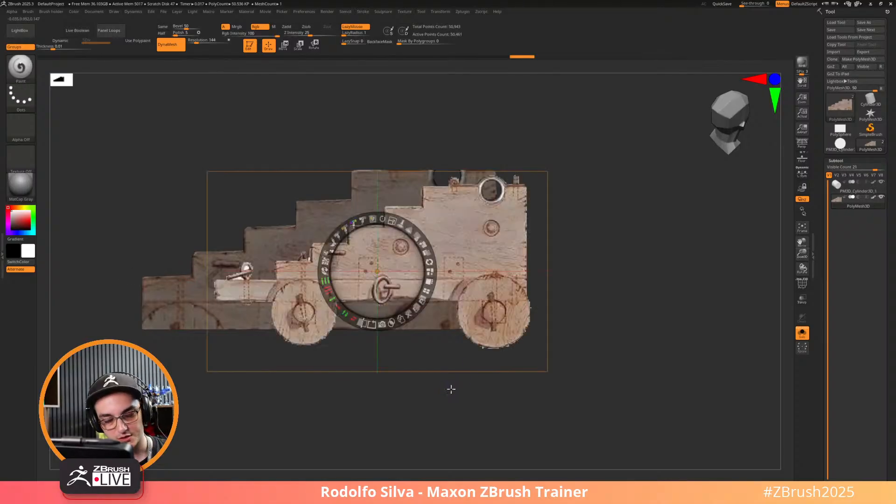
pyautogui.hotkey('shift', 'z')
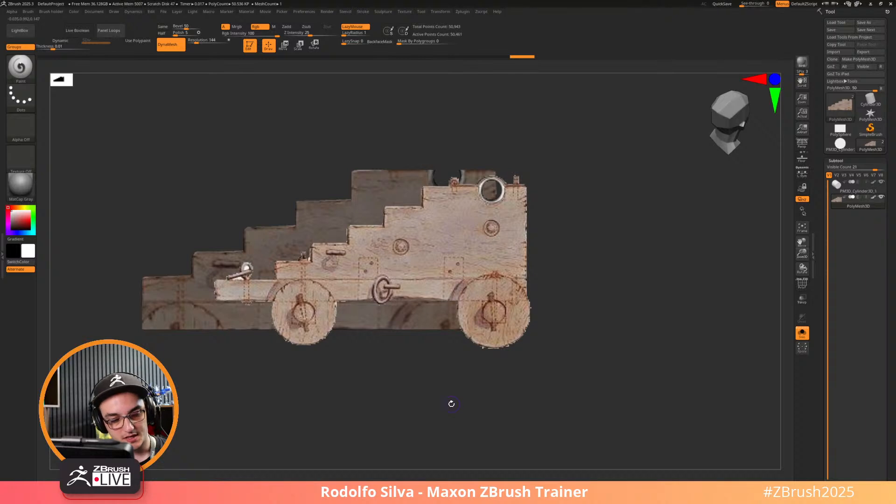
pyautogui.press('p')
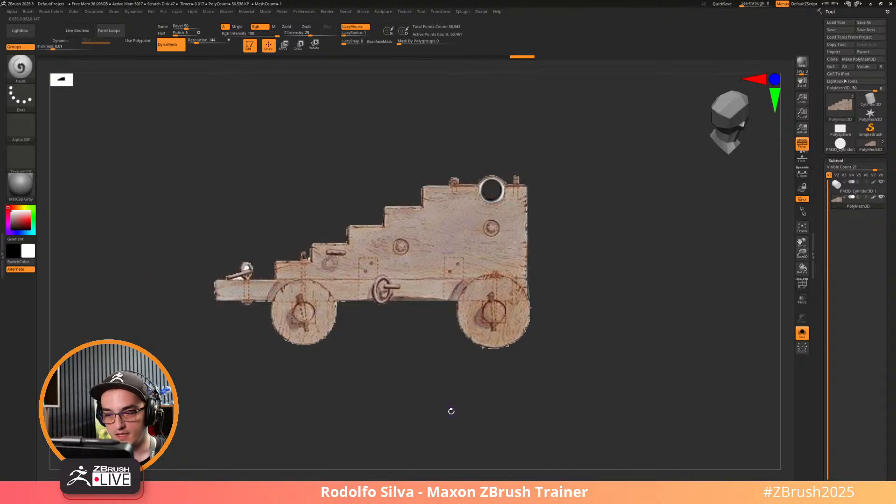
pyautogui.press('z')
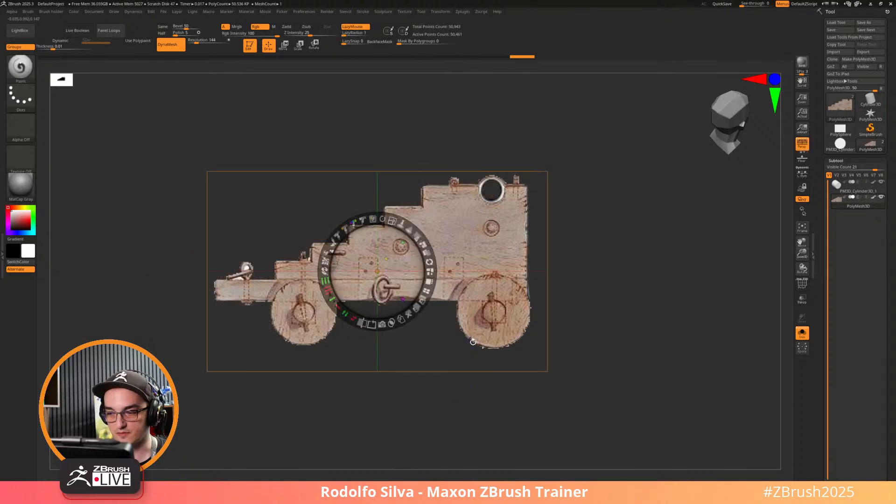
pyautogui.moveTo(426, 233); pyautogui.dragTo(392, 239)
pyautogui.press('z')
pyautogui.keyDown('ctrl'); pyautogui.keyDown('shift'); pyautogui.moveTo(381, 185); pyautogui.dragTo(568, 182); pyautogui.keyUp('shift'); pyautogui.keyUp('ctrl')
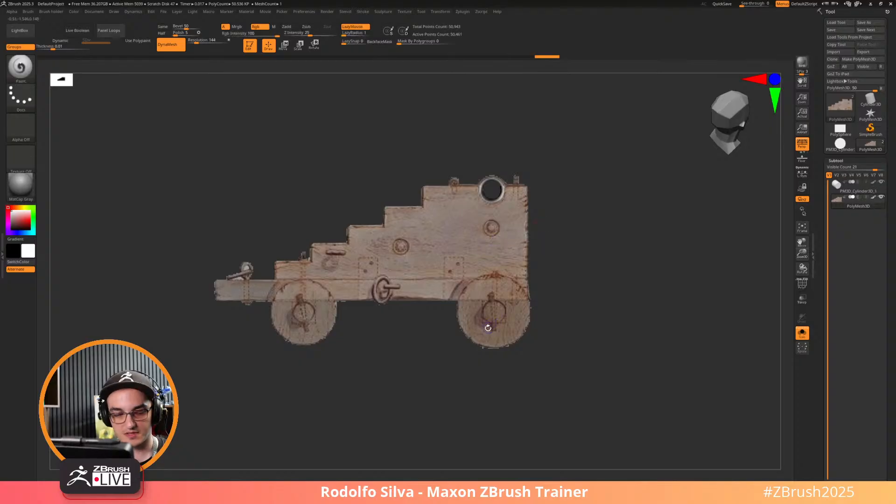
# Hide the Spotlight image, isolate the carriage subtool and turn on PolyFrame to examine its polygroups from several angles.
pyautogui.hotkey('shift', 'alt', 's')
pyautogui.hotkey('shift', 'z')
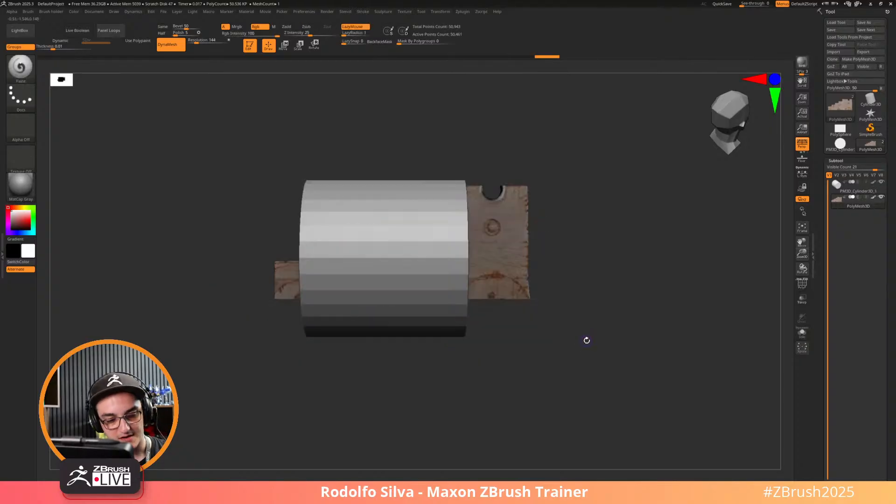
pyautogui.hotkey('shift', 'alt', 's')
pyautogui.moveTo(580, 342); pyautogui.dragTo(584, 376)
pyautogui.hotkey('shift', 'f')
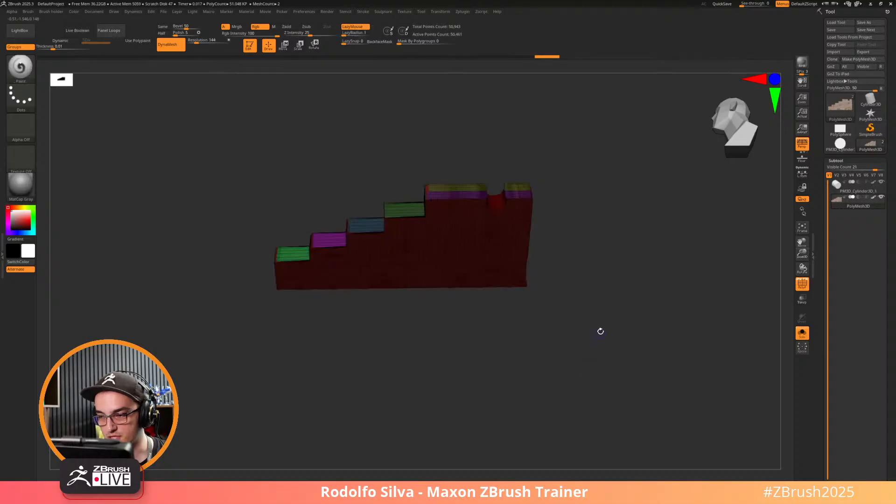
pyautogui.moveTo(597, 329); pyautogui.dragTo(473, 358)
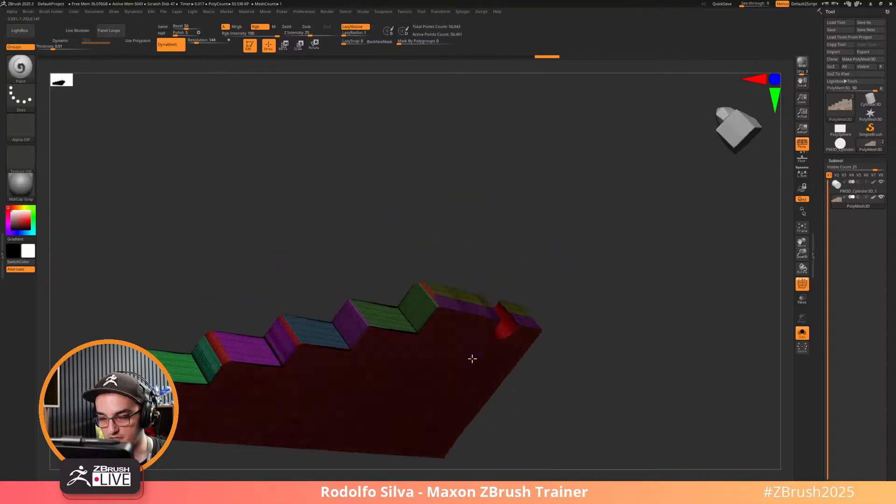
pyautogui.moveTo(317, 358); pyautogui.dragTo(614, 362)
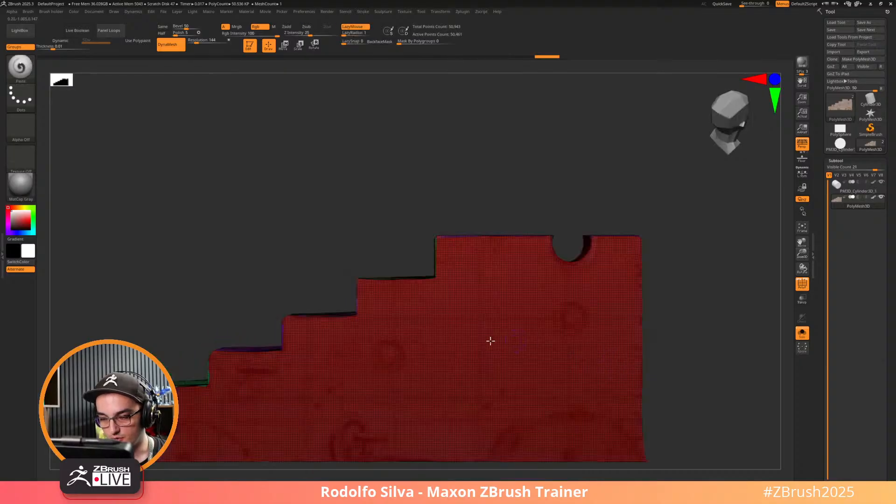
pyautogui.moveTo(490, 341); pyautogui.dragTo(261, 308)
# Isolate the purple step polygroup, grow its visibility to the neighbouring faces, and show the whole carriage again.
pyautogui.keyDown('ctrl'); pyautogui.keyDown('shift'); pyautogui.click(260, 308); pyautogui.keyUp('shift'); pyautogui.keyUp('ctrl')
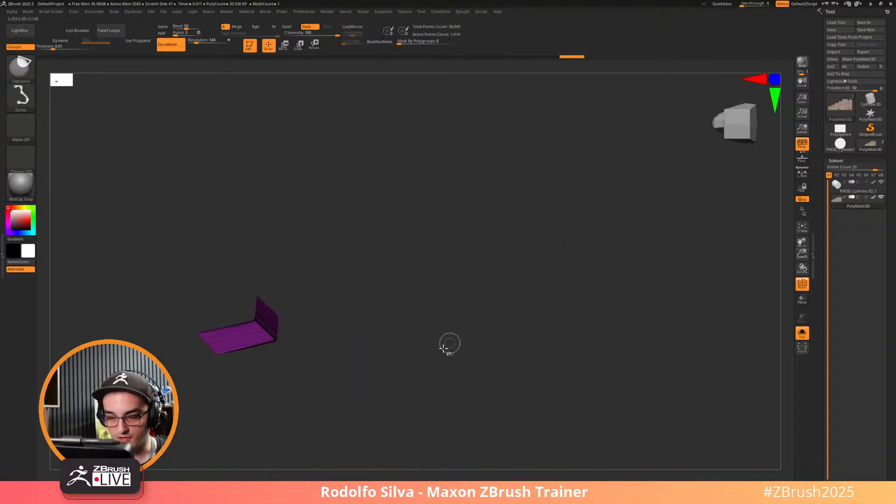
pyautogui.hotkey('ctrl', 'shift')
pyautogui.hotkey('ctrl', 'shift', 'x')
pyautogui.hotkey('ctrl', 'shift', 'x')
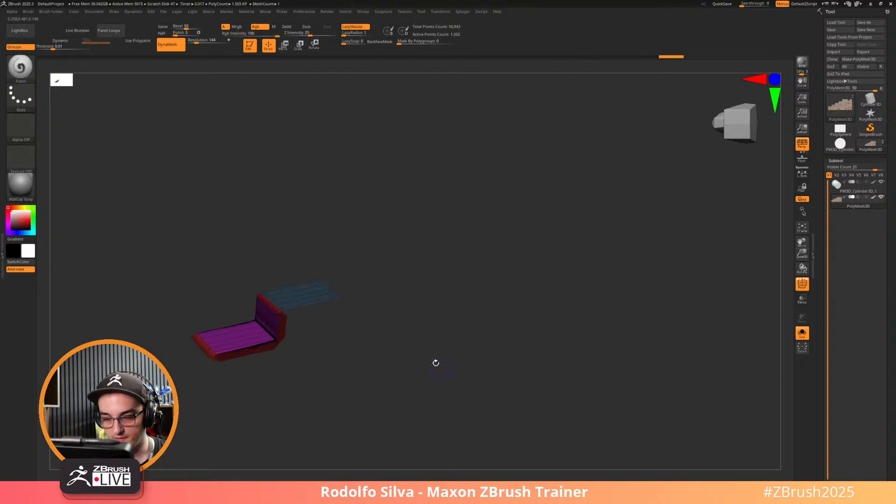
pyautogui.keyDown('ctrl'); pyautogui.keyDown('shift'); pyautogui.click(434, 362); pyautogui.keyUp('shift'); pyautogui.keyUp('ctrl')
# Isolate the red main polygroup, inspect it end-on with perspective off, and restore full visibility.
pyautogui.keyDown('ctrl'); pyautogui.keyDown('shift'); pyautogui.click(298, 363); pyautogui.keyUp('shift'); pyautogui.keyUp('ctrl')
pyautogui.moveTo(252, 341); pyautogui.dragTo(272, 332)
pyautogui.press('p')
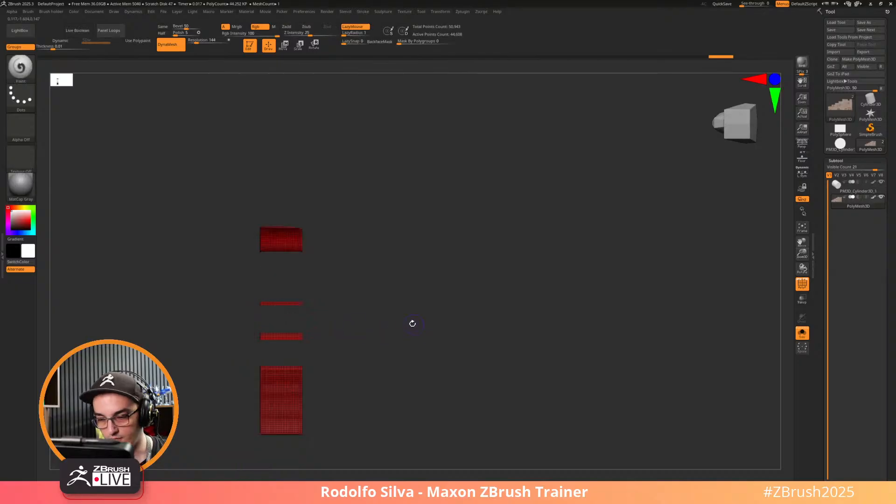
pyautogui.keyDown('ctrl'); pyautogui.keyDown('shift'); pyautogui.click(414, 316); pyautogui.keyUp('shift'); pyautogui.keyUp('ctrl')
# Clip both flat sides of the carriage straight in the end view to trim its thickness.
pyautogui.moveTo(305, 192)
pyautogui.keyDown('ctrl'); pyautogui.keyDown('shift'); pyautogui.mouseDown()
pyautogui.moveTo(294, 452)
pyautogui.moveTo(402, 406)
pyautogui.moveTo(382, 397)
pyautogui.mouseUp(); pyautogui.keyUp('shift'); pyautogui.keyUp('ctrl')
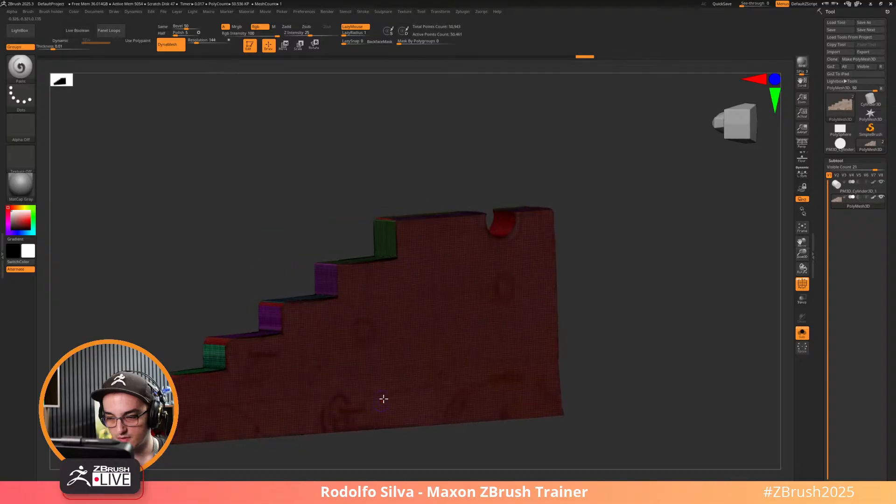
pyautogui.hotkey('shift', 'f')
pyautogui.moveTo(520, 372)
pyautogui.mouseDown()
pyautogui.moveTo(606, 340)
pyautogui.moveTo(548, 354)
pyautogui.moveTo(579, 344)
pyautogui.mouseUp()
pyautogui.hotkey('shift', 'f')
pyautogui.keyDown('ctrl'); pyautogui.keyDown('shift'); pyautogui.moveTo(306, 181); pyautogui.dragTo(252, 205); pyautogui.keyUp('shift'); pyautogui.keyUp('ctrl')
pyautogui.keyDown('ctrl'); pyautogui.keyDown('shift'); pyautogui.moveTo(254, 174); pyautogui.dragTo(255, 175); pyautogui.keyUp('shift'); pyautogui.keyUp('ctrl')
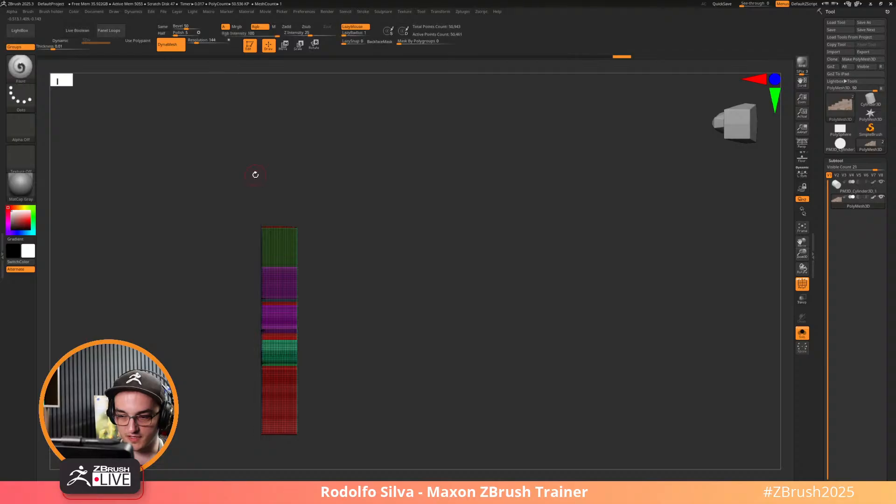
# Isolate the red polygroup left between the carriage's sides and split its separate pieces with Auto Groups.
pyautogui.keyDown('ctrl'); pyautogui.keyDown('shift'); pyautogui.click(286, 336); pyautogui.keyUp('shift'); pyautogui.keyUp('ctrl')
pyautogui.moveTo(418, 376); pyautogui.dragTo(390, 382)
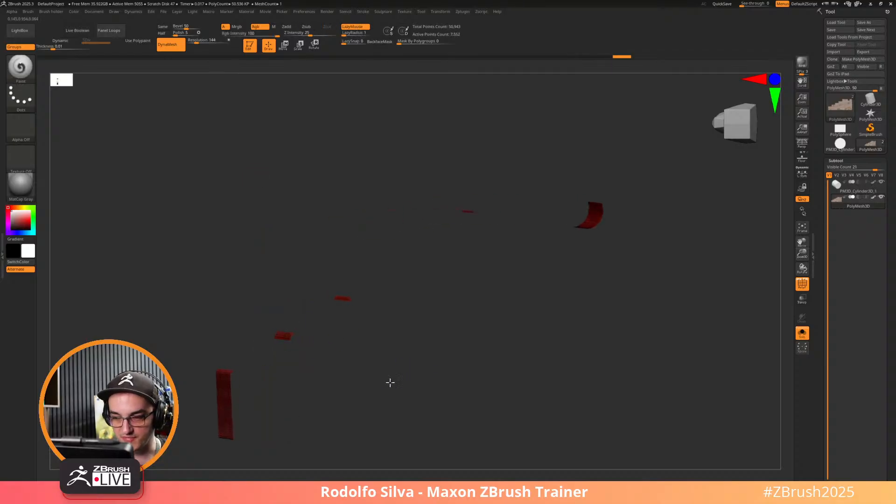
pyautogui.keyDown('shift'); pyautogui.click(850, 161); pyautogui.keyUp('shift')
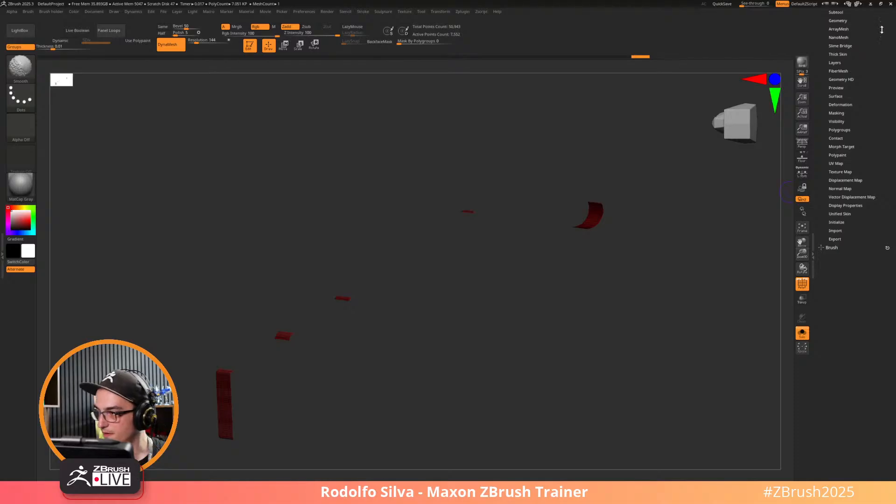
pyautogui.click(839, 129)
pyautogui.click(839, 137)
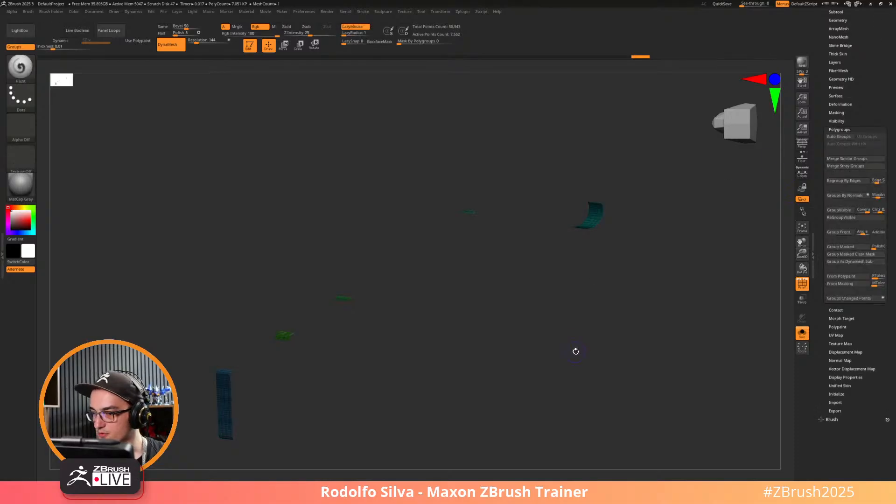
# Isolate the green tread and riser of the carriage's uppermost step with their edge strips, and show the whole carriage again.
pyautogui.keyDown('ctrl'); pyautogui.keyDown('shift'); pyautogui.click(576, 353); pyautogui.keyUp('shift'); pyautogui.keyUp('ctrl')
pyautogui.moveTo(653, 345)
pyautogui.mouseDown()
pyautogui.moveTo(693, 362)
pyautogui.moveTo(650, 320)
pyautogui.mouseUp()
pyautogui.keyDown('ctrl'); pyautogui.keyDown('shift'); pyautogui.click(510, 253); pyautogui.keyUp('shift'); pyautogui.keyUp('ctrl')
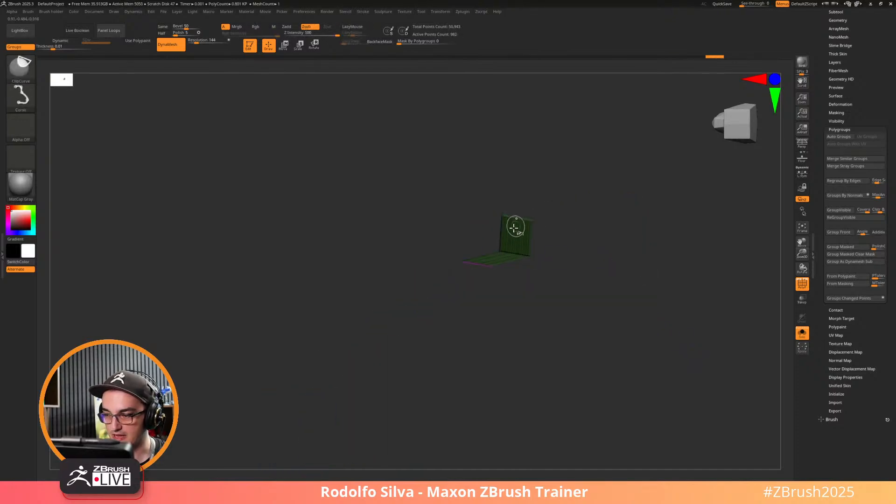
pyautogui.keyDown('ctrl'); pyautogui.keyDown('shift'); pyautogui.click(478, 264); pyautogui.keyUp('shift'); pyautogui.keyUp('ctrl')
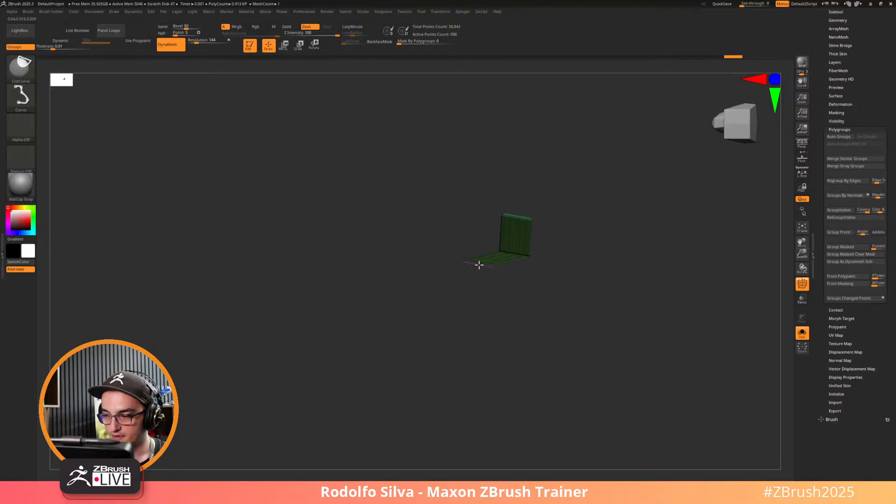
pyautogui.keyDown('ctrl'); pyautogui.keyDown('shift'); pyautogui.click(677, 320); pyautogui.keyUp('shift'); pyautogui.keyUp('ctrl')
pyautogui.moveTo(675, 320); pyautogui.dragTo(671, 328)
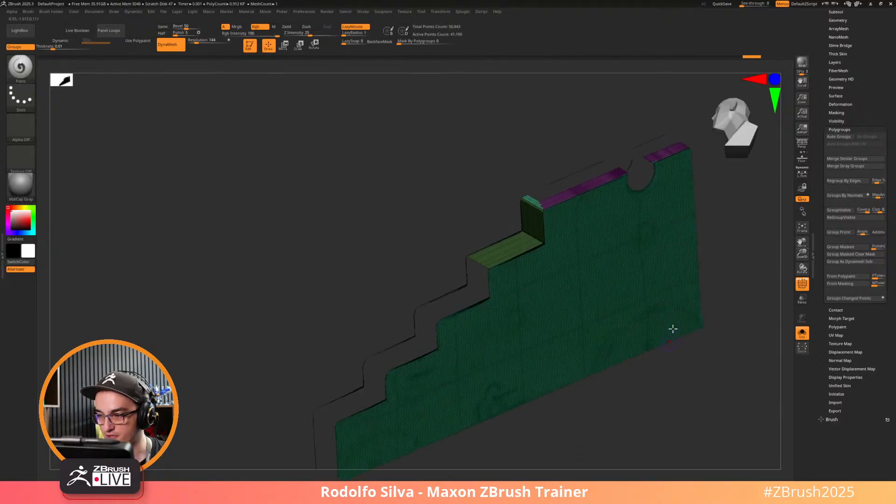
# Isolate the uppermost step's tread, riser and corner strip, group them as one polygroup, and restore the whole carriage.
pyautogui.keyDown('ctrl'); pyautogui.keyDown('shift'); pyautogui.click(571, 187); pyautogui.keyUp('shift'); pyautogui.keyUp('ctrl')
pyautogui.keyDown('ctrl'); pyautogui.keyDown('shift'); pyautogui.click(577, 205); pyautogui.keyUp('shift'); pyautogui.keyUp('ctrl')
pyautogui.keyDown('ctrl'); pyautogui.keyDown('shift'); pyautogui.click(540, 183); pyautogui.keyUp('shift'); pyautogui.keyUp('ctrl')
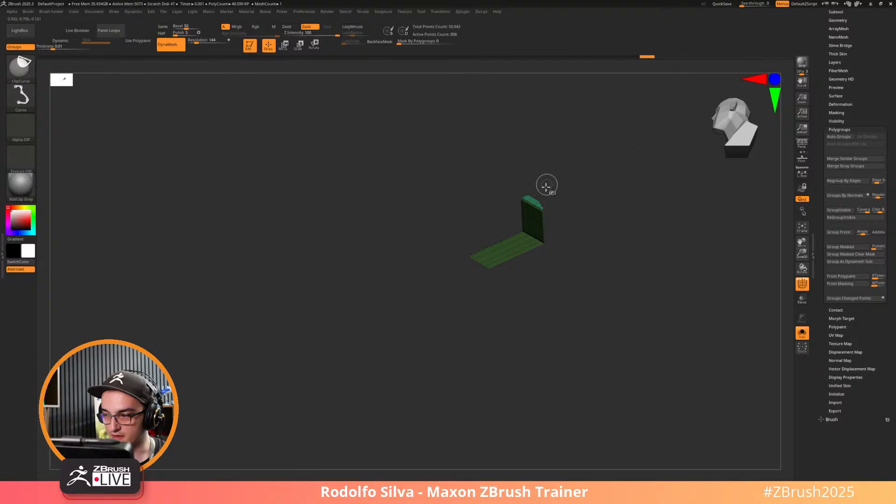
pyautogui.moveTo(446, 359); pyautogui.dragTo(477, 370)
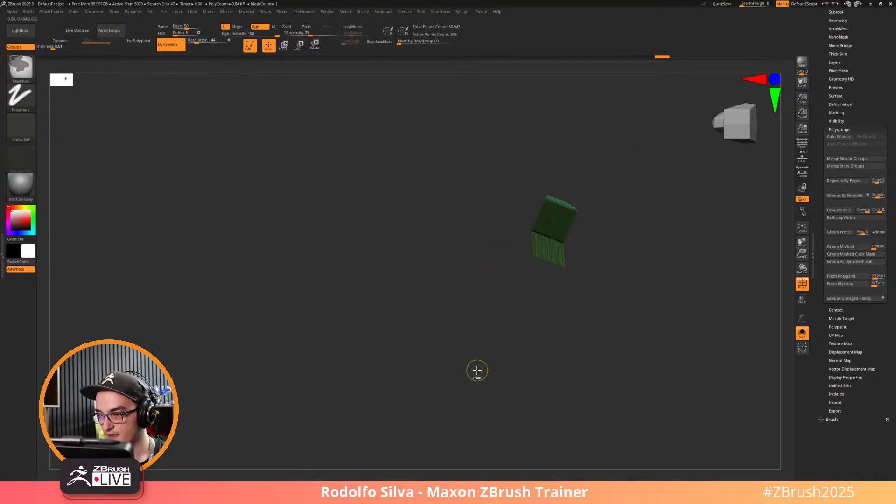
pyautogui.keyDown('ctrl'); pyautogui.keyDown('shift'); pyautogui.click(649, 332); pyautogui.keyUp('shift'); pyautogui.keyUp('ctrl')
# Isolate a middle step's blue tread with its green edge strip, and show the whole carriage again in side view.
pyautogui.keyDown('shift'); pyautogui.moveTo(650, 332); pyautogui.dragTo(668, 344); pyautogui.keyUp('shift')
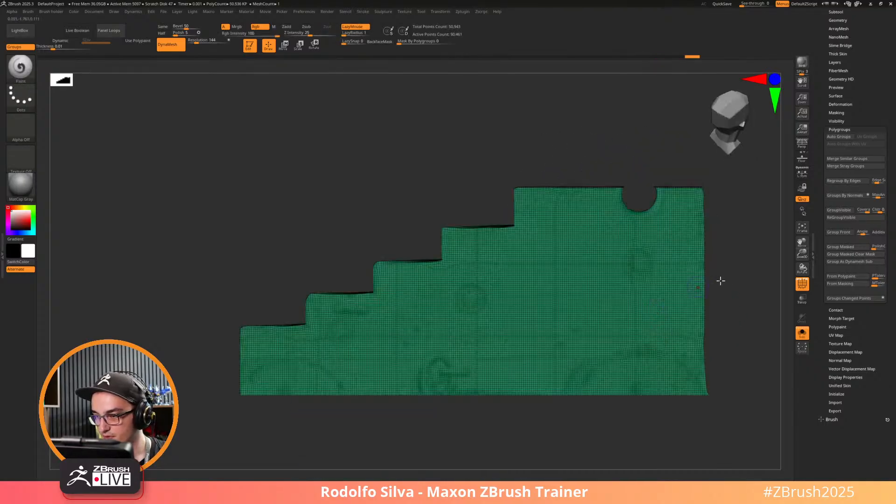
pyautogui.moveTo(720, 280); pyautogui.dragTo(732, 285)
pyautogui.moveTo(445, 188)
pyautogui.keyDown('ctrl'); pyautogui.keyDown('shift'); pyautogui.mouseDown()
pyautogui.moveTo(732, 186)
pyautogui.moveTo(747, 318)
pyautogui.moveTo(756, 312)
pyautogui.moveTo(750, 292)
pyautogui.mouseUp(); pyautogui.keyUp('shift'); pyautogui.keyUp('ctrl')
pyautogui.moveTo(396, 240); pyautogui.dragTo(437, 269)
pyautogui.keyDown('ctrl'); pyautogui.keyDown('shift'); pyautogui.click(421, 297); pyautogui.keyUp('shift'); pyautogui.keyUp('ctrl')
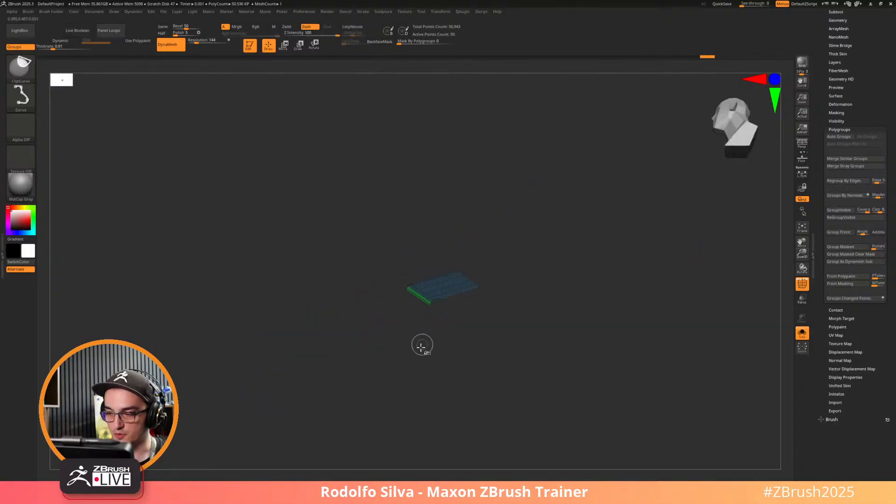
pyautogui.keyDown('ctrl'); pyautogui.keyDown('shift'); pyautogui.click(458, 374); pyautogui.keyUp('shift'); pyautogui.keyUp('ctrl')
pyautogui.keyDown('shift'); pyautogui.moveTo(602, 426); pyautogui.dragTo(578, 414); pyautogui.keyUp('shift')
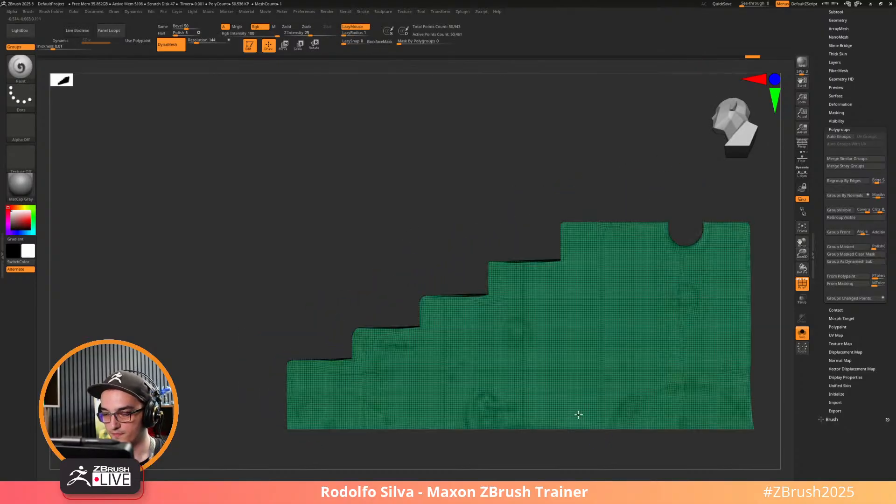
# Isolate a lower step's purple tread and riser with the teal corner strip, group them as one polygroup, and restore the whole carriage.
pyautogui.moveTo(397, 302); pyautogui.dragTo(414, 314)
pyautogui.keyDown('ctrl'); pyautogui.keyDown('shift'); pyautogui.click(420, 316); pyautogui.keyUp('shift'); pyautogui.keyUp('ctrl')
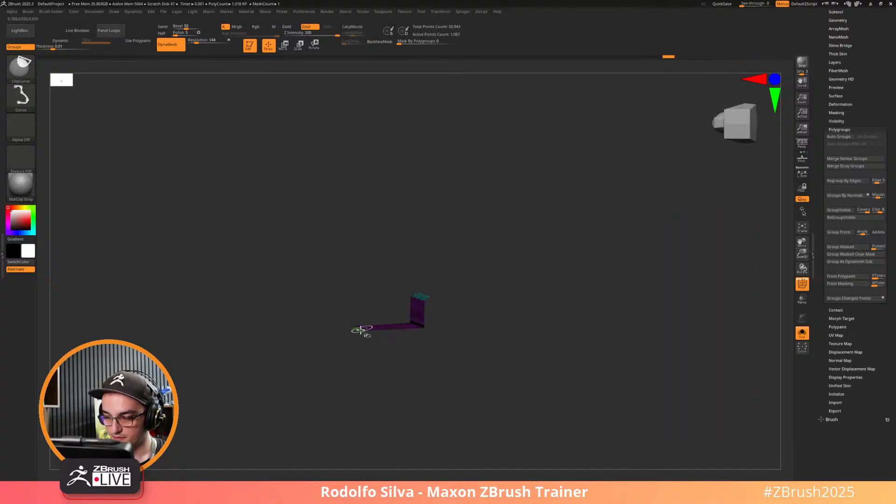
pyautogui.moveTo(389, 369); pyautogui.dragTo(411, 415)
pyautogui.moveTo(387, 360); pyautogui.dragTo(350, 326)
pyautogui.press('f')
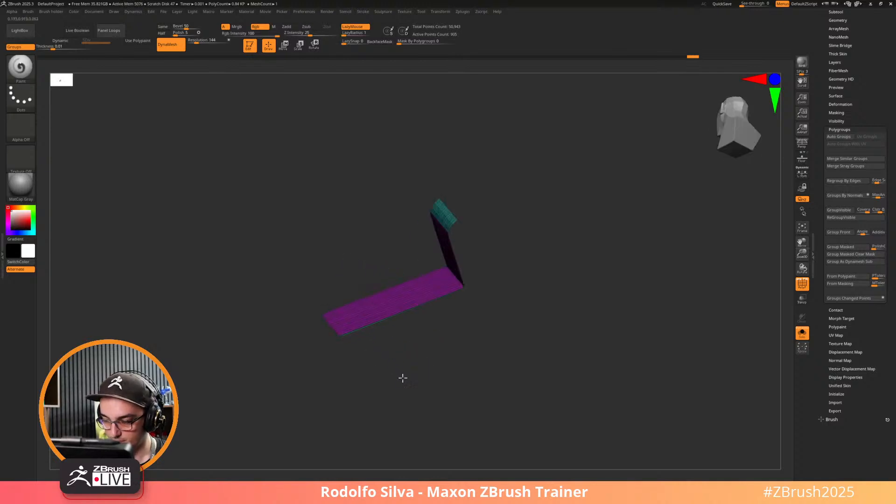
pyautogui.keyDown('alt'); pyautogui.moveTo(443, 380); pyautogui.dragTo(439, 340); pyautogui.keyUp('alt')
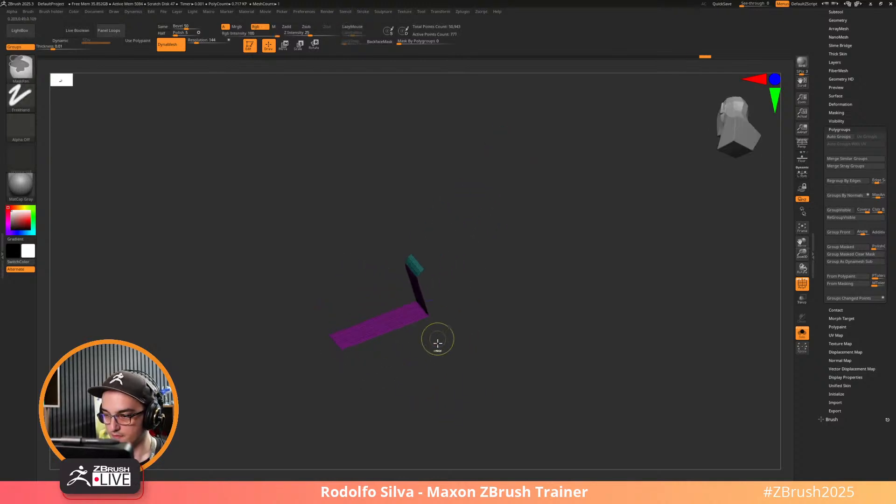
pyautogui.hotkey('ctrl', 'w')
pyautogui.keyDown('ctrl'); pyautogui.keyDown('shift'); pyautogui.click(392, 390); pyautogui.keyUp('shift'); pyautogui.keyUp('ctrl')
pyautogui.keyDown('alt'); pyautogui.moveTo(349, 269); pyautogui.dragTo(336, 302); pyautogui.keyUp('alt')
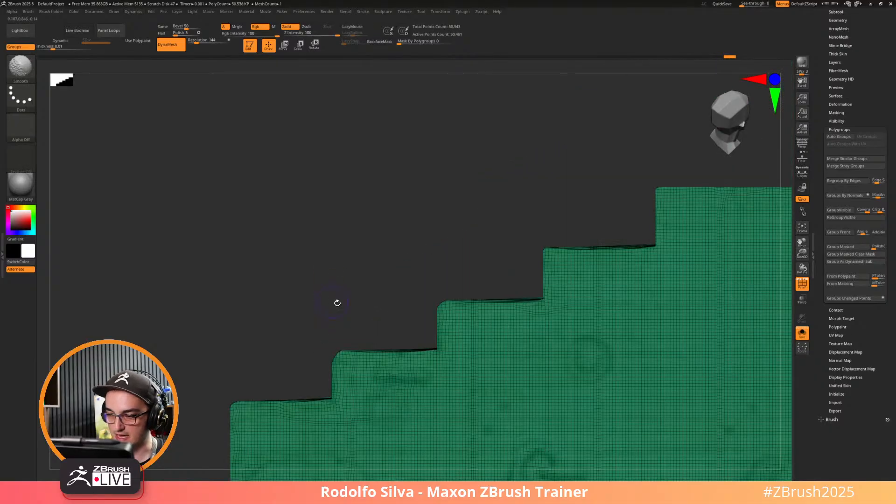
# Examine the carriage's separate step polygroups from an angle and return to the side view.
pyautogui.moveTo(412, 320)
pyautogui.mouseDown()
pyautogui.moveTo(410, 331)
pyautogui.moveTo(429, 340)
pyautogui.moveTo(416, 328)
pyautogui.mouseUp()
pyautogui.moveTo(420, 335)
pyautogui.mouseDown()
pyautogui.moveTo(420, 199)
pyautogui.moveTo(429, 218)
pyautogui.moveTo(444, 214)
pyautogui.mouseUp()
pyautogui.moveTo(403, 321)
pyautogui.keyDown('alt'); pyautogui.mouseDown()
pyautogui.moveTo(404, 290)
pyautogui.moveTo(479, 310)
pyautogui.mouseUp(); pyautogui.keyUp('alt')
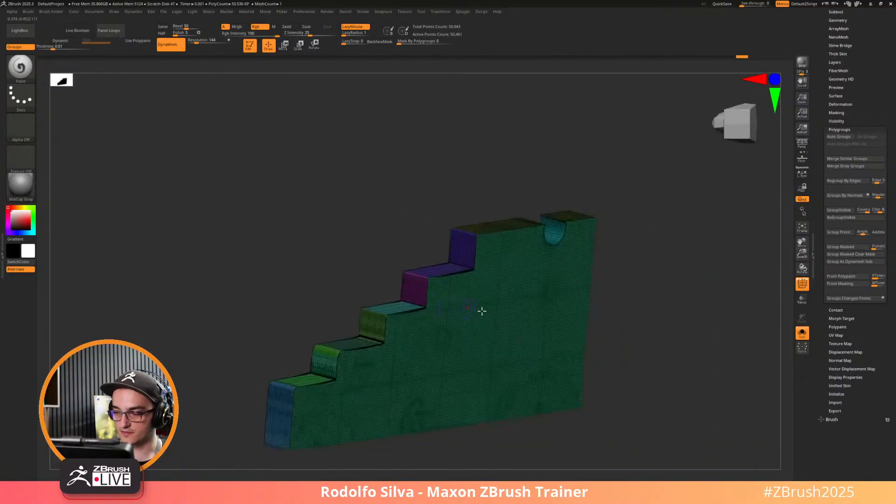
pyautogui.keyDown('shift'); pyautogui.moveTo(536, 407); pyautogui.dragTo(423, 407); pyautogui.keyUp('shift')
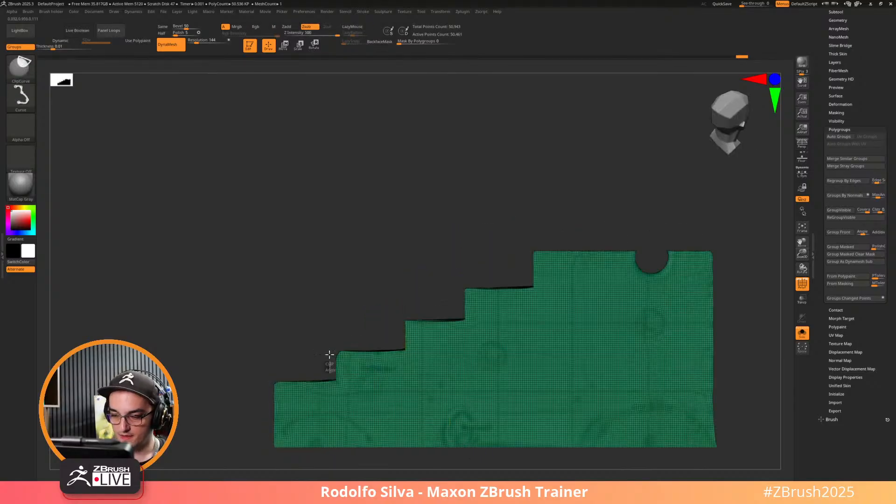
# Clip the riser between the two lowest steps of the stepped side panel straight with the ClipCurve brush.
pyautogui.moveTo(330, 378)
pyautogui.keyDown('ctrl'); pyautogui.keyDown('shift'); pyautogui.mouseDown()
pyautogui.moveTo(328, 296)
pyautogui.moveTo(340, 299)
pyautogui.mouseUp(); pyautogui.keyUp('shift'); pyautogui.keyUp('ctrl')
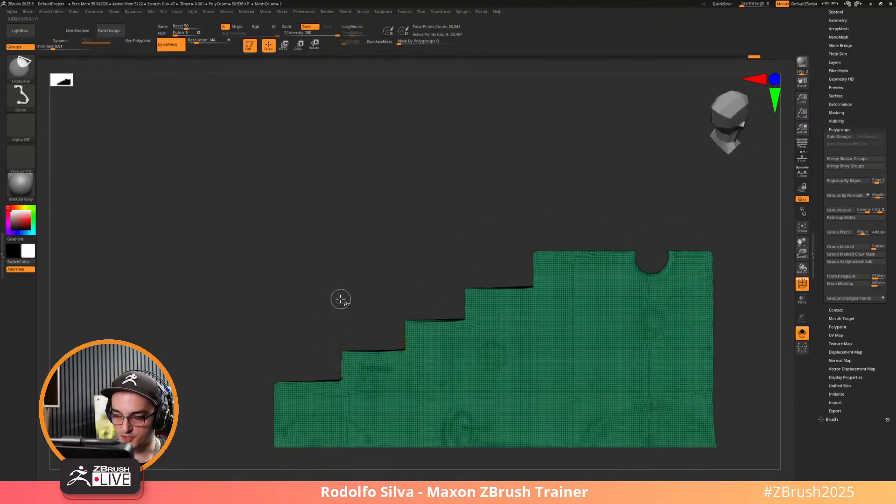
pyautogui.moveTo(271, 358)
pyautogui.mouseDown()
pyautogui.moveTo(514, 400)
pyautogui.moveTo(518, 386)
pyautogui.mouseUp()
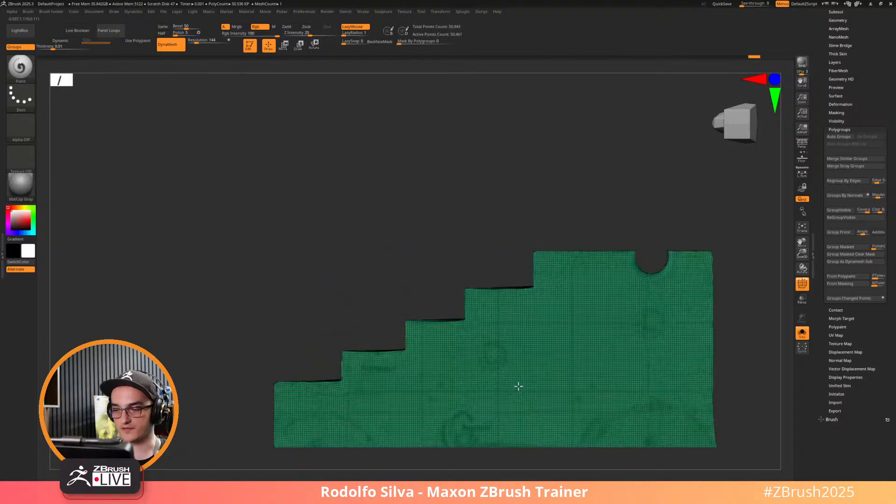
pyautogui.keyDown('alt'); pyautogui.moveTo(310, 331); pyautogui.dragTo(292, 296); pyautogui.keyUp('alt')
pyautogui.keyDown('alt'); pyautogui.moveTo(584, 376); pyautogui.dragTo(583, 336); pyautogui.keyUp('alt')
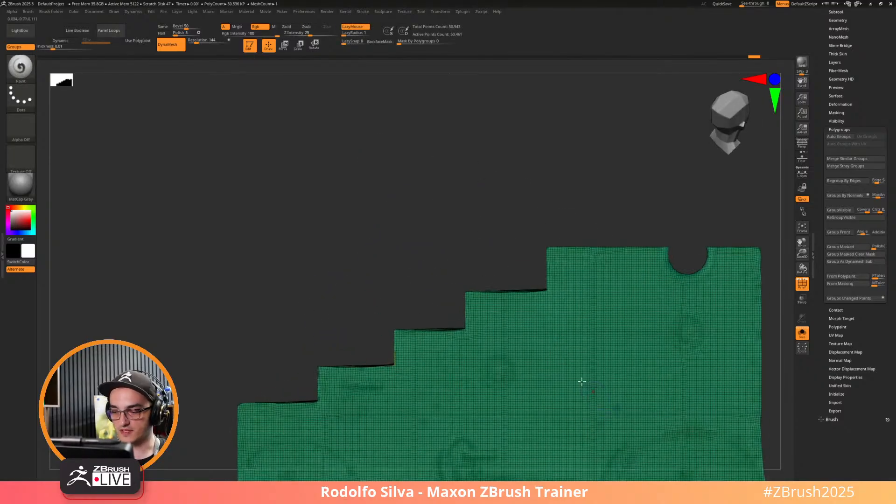
pyautogui.moveTo(383, 295)
pyautogui.keyDown('ctrl'); pyautogui.keyDown('shift'); pyautogui.mouseDown()
pyautogui.moveTo(545, 285)
pyautogui.moveTo(540, 292)
pyautogui.mouseUp(); pyautogui.keyUp('shift'); pyautogui.keyUp('ctrl')
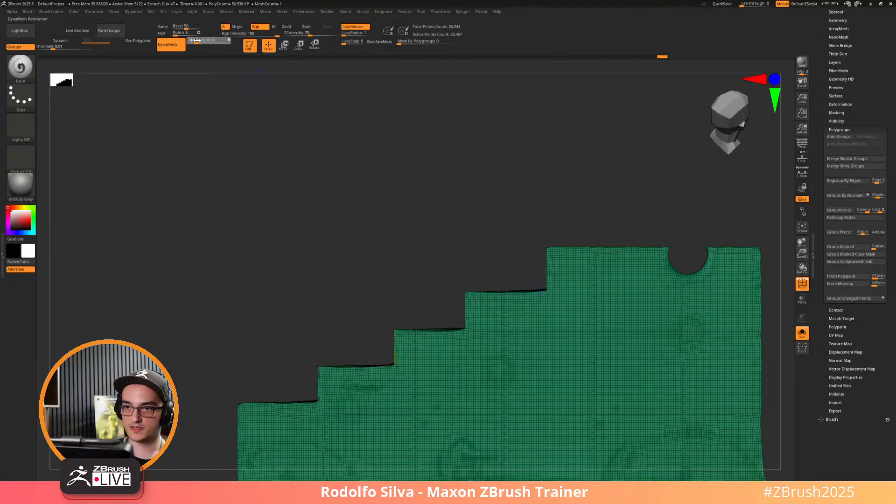
# Set the DynaMesh resolution to 1584 and remesh the stepped panel.
pyautogui.moveTo(206, 40); pyautogui.dragTo(213, 41)
pyautogui.press('ctrl')
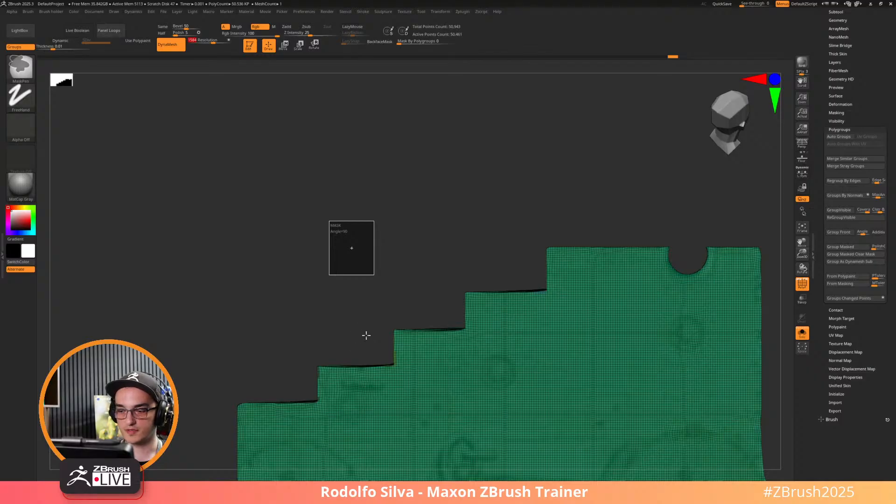
pyautogui.keyDown('ctrl'); pyautogui.moveTo(360, 354); pyautogui.dragTo(354, 339); pyautogui.keyUp('ctrl')
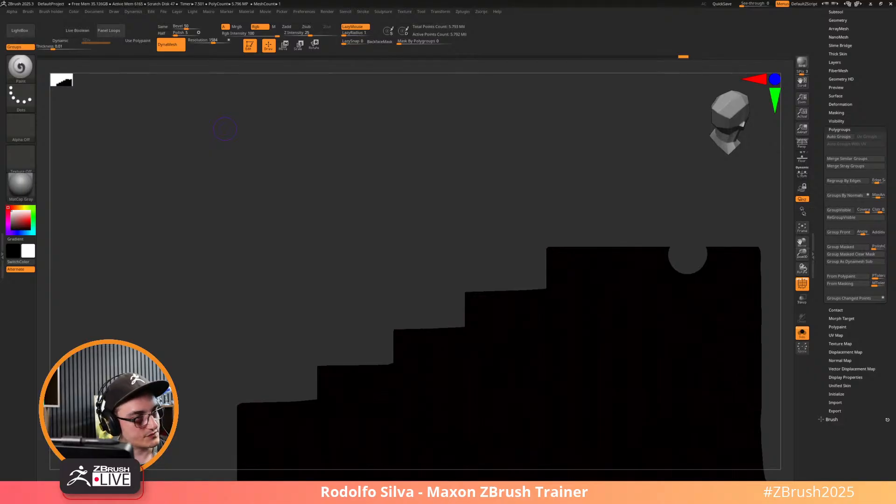
pyautogui.moveTo(247, 287); pyautogui.dragTo(292, 247)
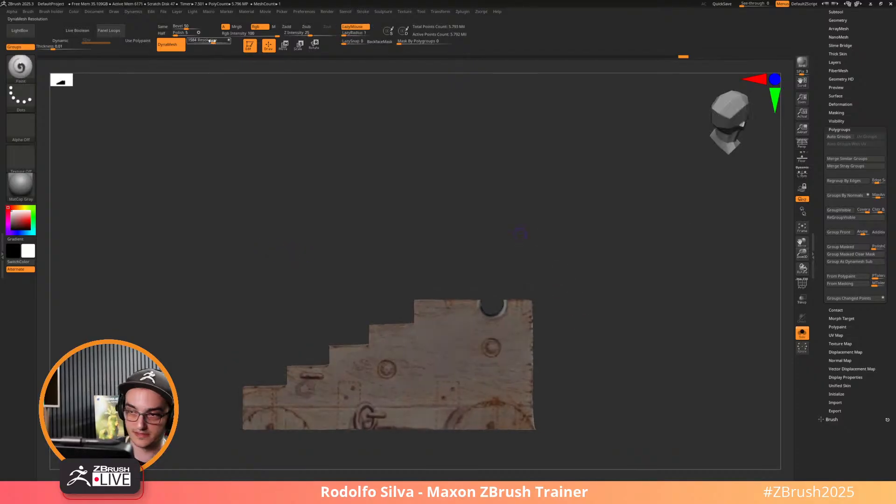
# Lower the DynaMesh resolution to 904 and remesh the panel again.
pyautogui.moveTo(212, 41); pyautogui.dragTo(207, 41)
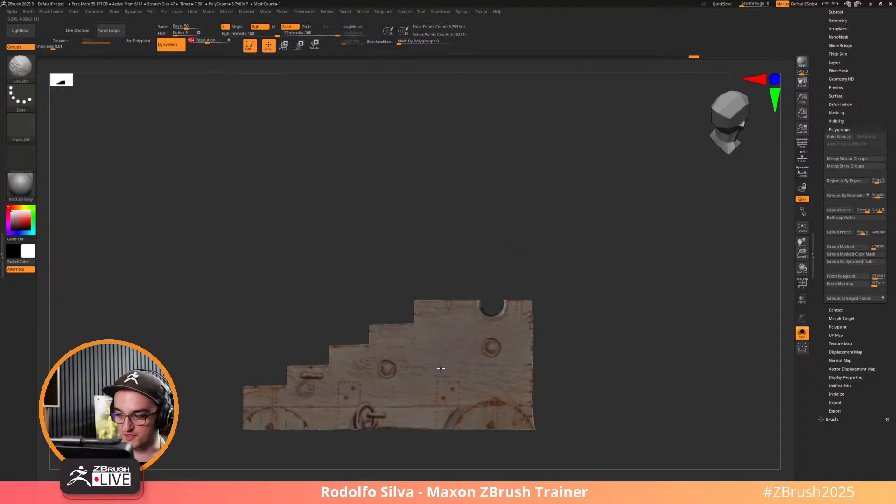
pyautogui.click(348, 11)
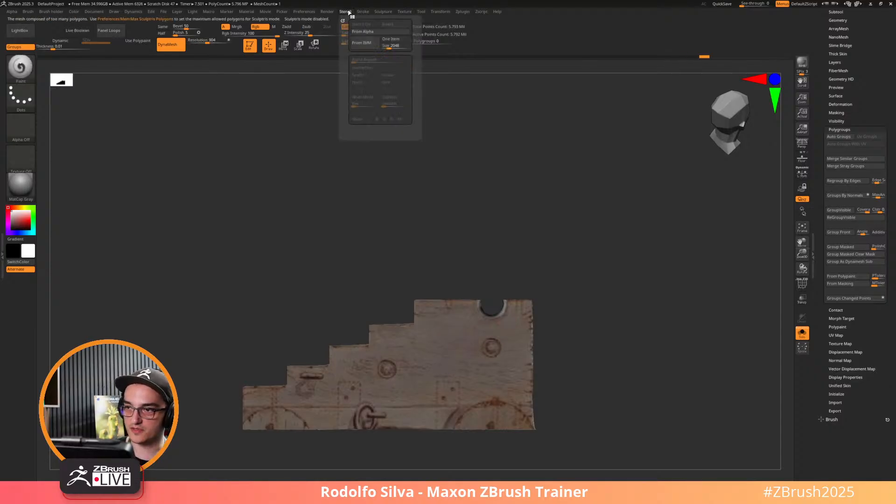
pyautogui.click(363, 12)
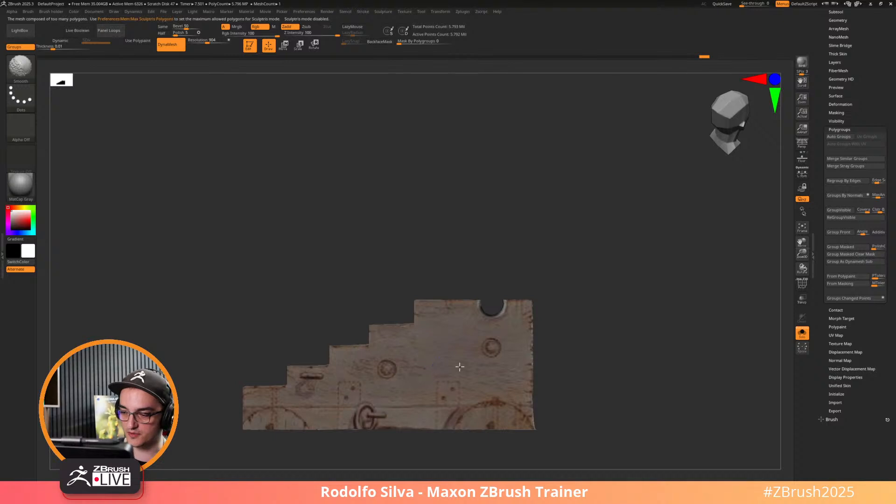
pyautogui.press('ctrl')
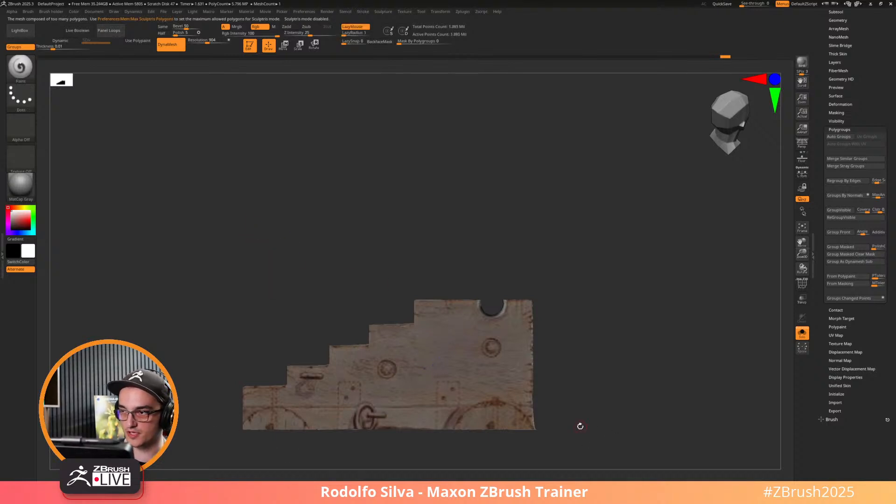
pyautogui.keyDown('ctrl'); pyautogui.click(601, 333); pyautogui.keyUp('ctrl')
pyautogui.keyDown('ctrl'); pyautogui.click(602, 342); pyautogui.keyUp('ctrl')
pyautogui.press('shift')
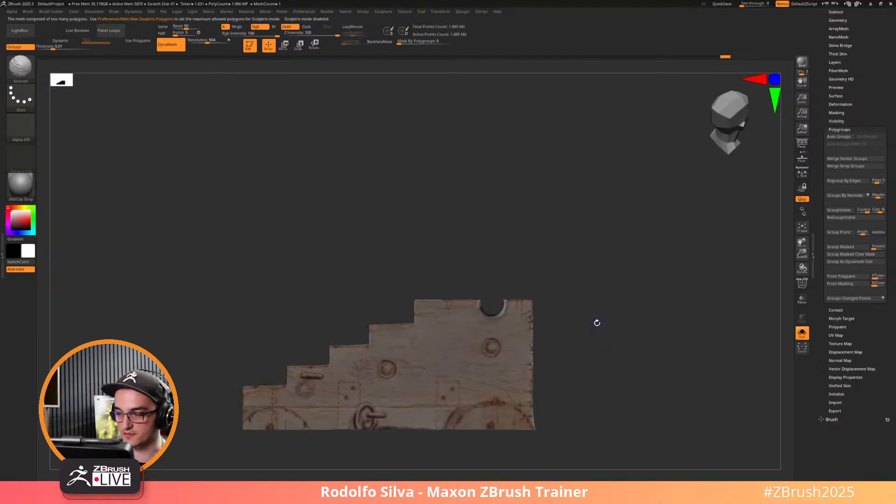
# Restore the panel to its state before the DynaMesh remeshes and show its polygroup wireframe in side view.
pyautogui.moveTo(582, 356); pyautogui.dragTo(631, 461)
pyautogui.keyDown('ctrl'); pyautogui.click(582, 366); pyautogui.keyUp('ctrl')
pyautogui.hotkey('shift', 'f')
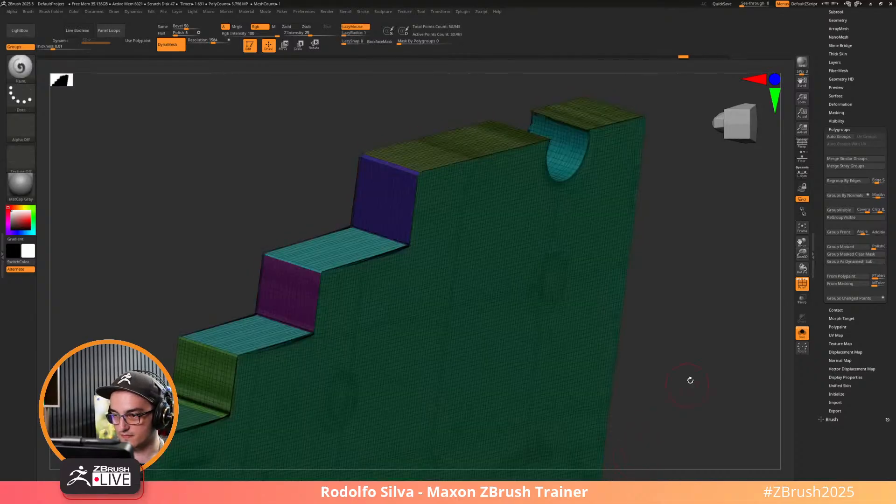
pyautogui.keyDown('shift'); pyautogui.moveTo(690, 381); pyautogui.dragTo(681, 368); pyautogui.keyUp('shift')
pyautogui.keyDown('alt'); pyautogui.moveTo(310, 174); pyautogui.dragTo(299, 107); pyautogui.keyUp('alt')
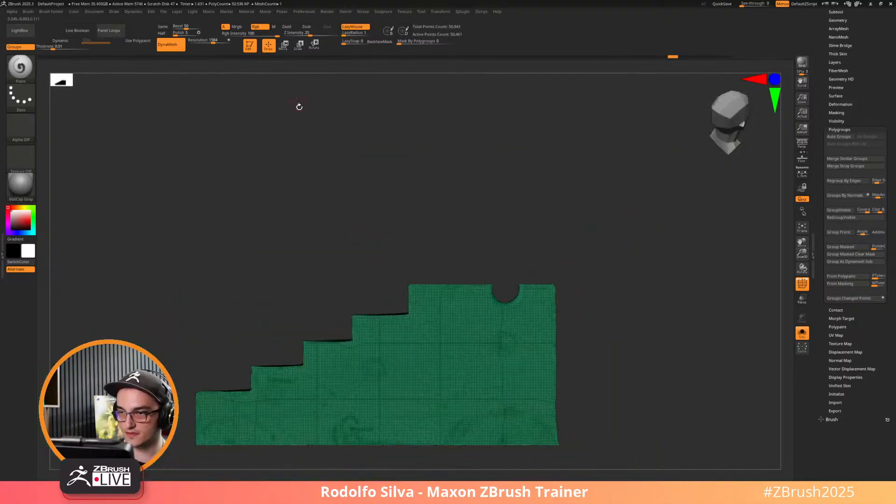
# Set the DynaMesh resolution to 840 and try remeshing the panel.
pyautogui.moveTo(213, 41); pyautogui.dragTo(206, 41)
pyautogui.keyDown('ctrl'); pyautogui.moveTo(295, 208); pyautogui.dragTo(239, 314); pyautogui.keyUp('ctrl')
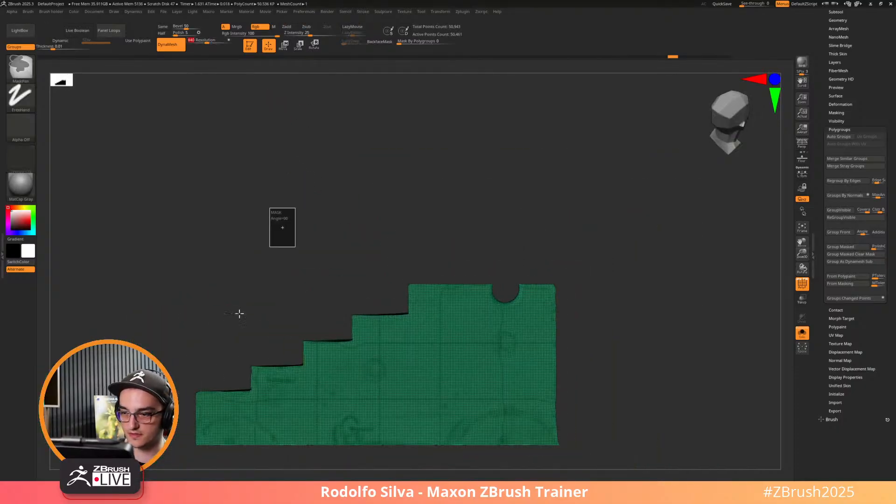
pyautogui.moveTo(609, 404)
pyautogui.mouseDown()
pyautogui.moveTo(648, 418)
pyautogui.moveTo(626, 416)
pyautogui.moveTo(644, 424)
pyautogui.moveTo(633, 415)
pyautogui.moveTo(634, 428)
pyautogui.moveTo(614, 397)
pyautogui.moveTo(620, 412)
pyautogui.mouseUp()
pyautogui.hotkey('ctrl', 'z')
# Hide the wireframe, then show the carriage reference image with perspective enabled and the panel aligned over it.
pyautogui.hotkey('shift', 'f')
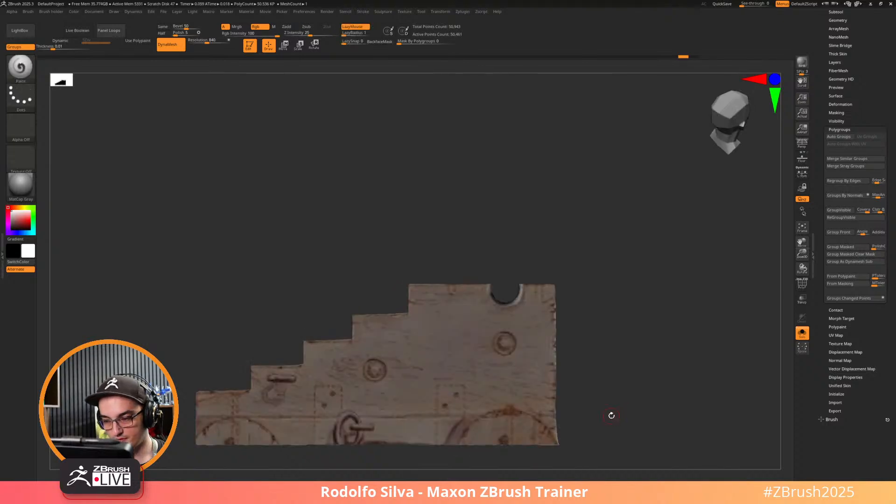
pyautogui.hotkey('shift', 'z')
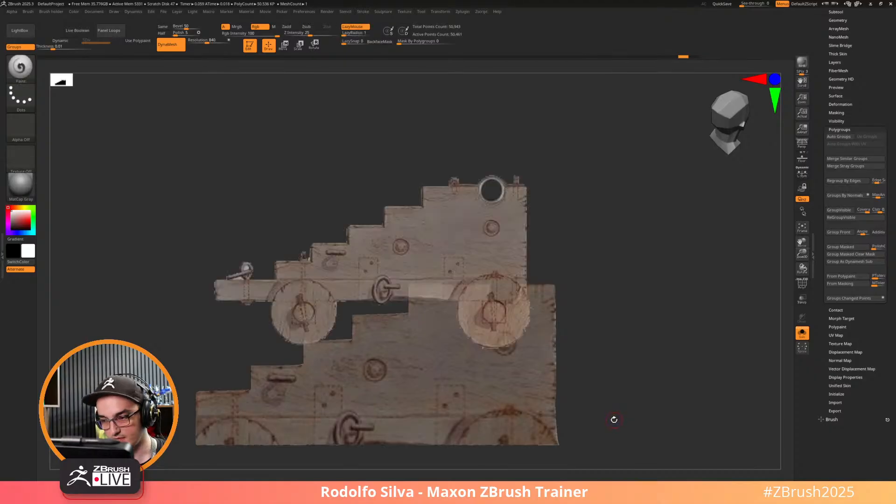
pyautogui.moveTo(614, 420); pyautogui.dragTo(618, 421)
pyautogui.press('p')
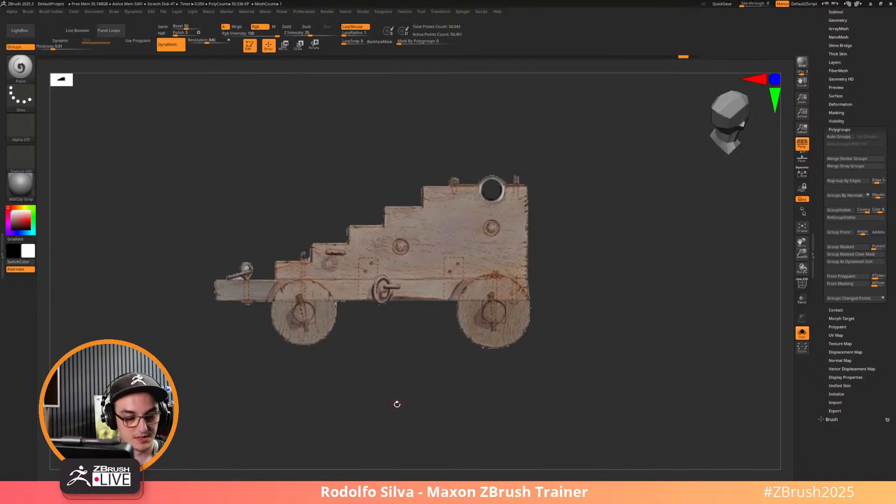
pyautogui.moveTo(397, 399)
pyautogui.mouseDown()
pyautogui.moveTo(416, 419)
pyautogui.moveTo(402, 410)
pyautogui.moveTo(420, 397)
pyautogui.mouseUp()
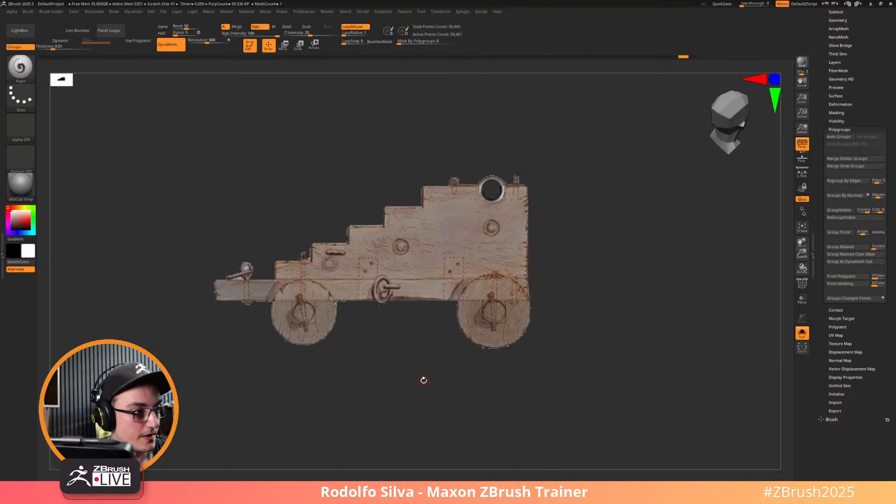
pyautogui.keyDown('shift'); pyautogui.moveTo(542, 356); pyautogui.dragTo(552, 369); pyautogui.keyUp('shift')
# Reorient the gizmo and rotate the panel a quarter turn in the front view to line it up with the reference image.
pyautogui.press('w')
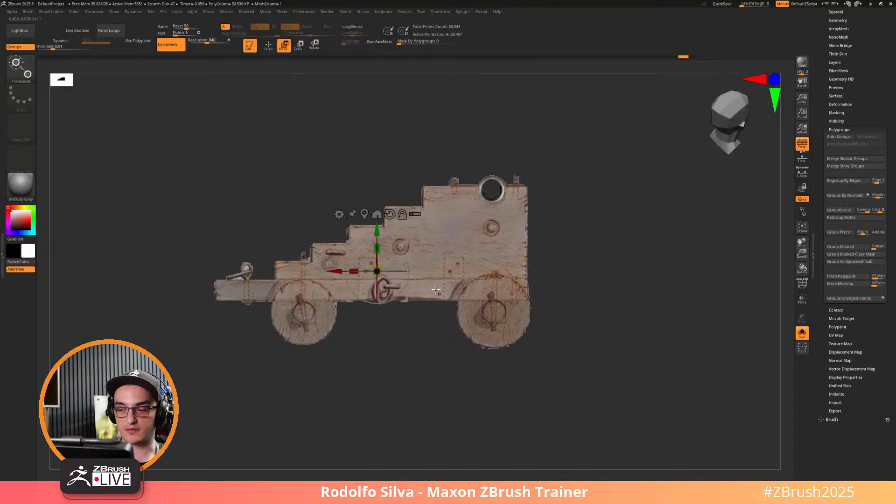
pyautogui.click(391, 214)
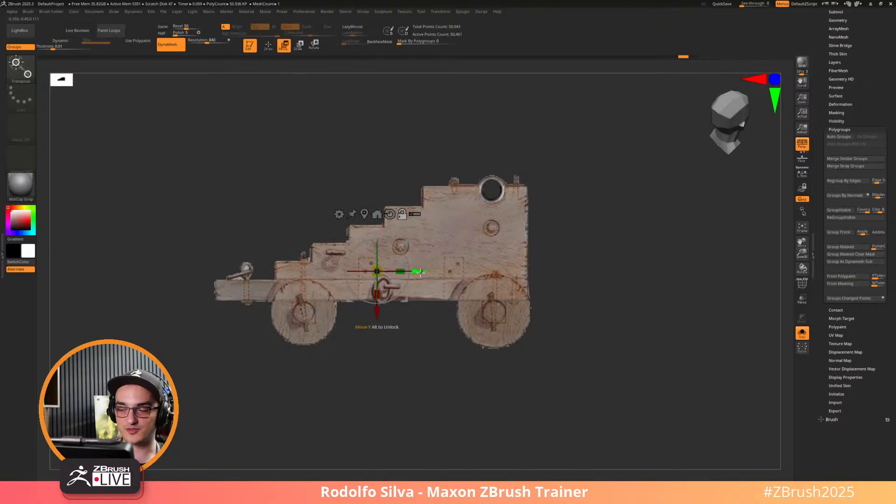
pyautogui.click(729, 130)
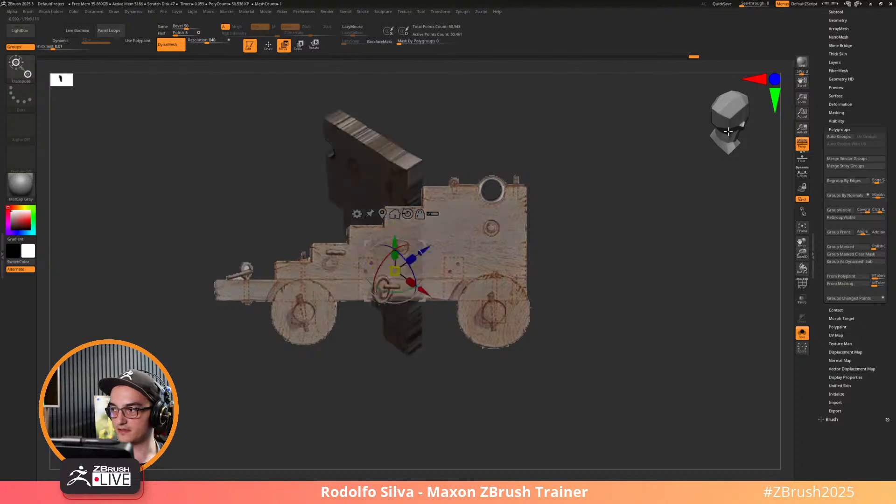
pyautogui.moveTo(730, 127)
pyautogui.mouseDown()
pyautogui.moveTo(706, 124)
pyautogui.moveTo(742, 134)
pyautogui.mouseUp()
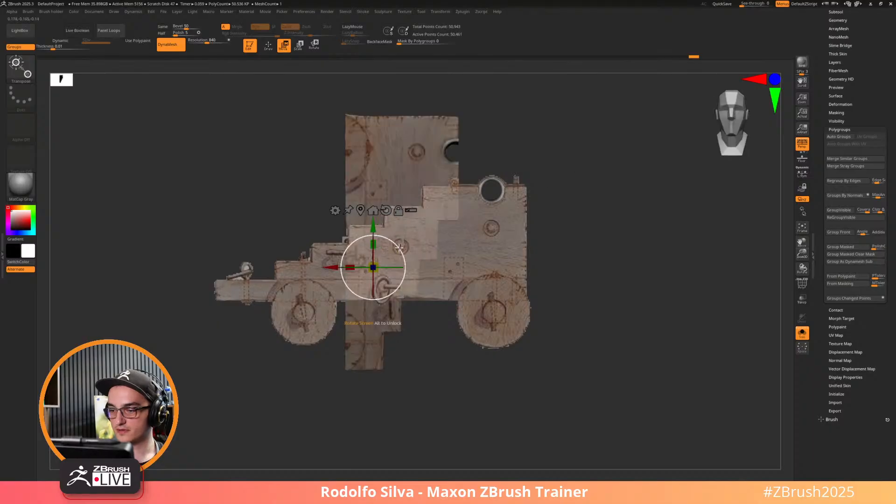
pyautogui.moveTo(370, 257); pyautogui.dragTo(496, 276)
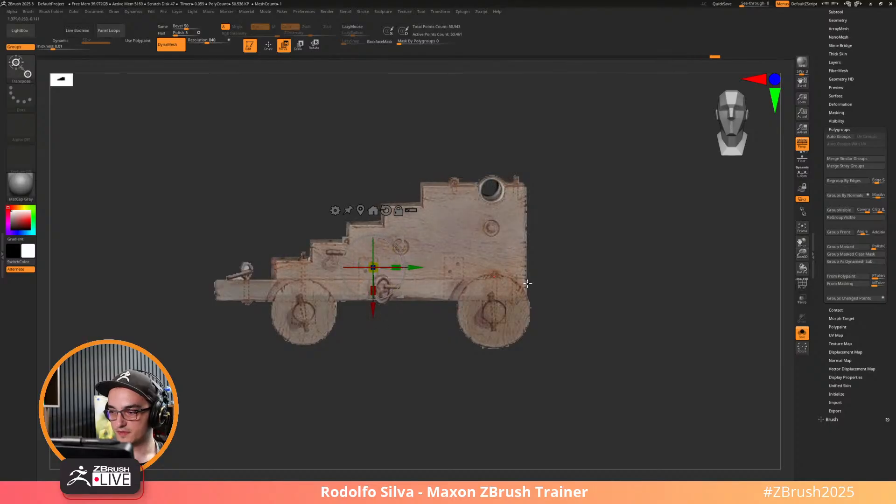
pyautogui.press('p')
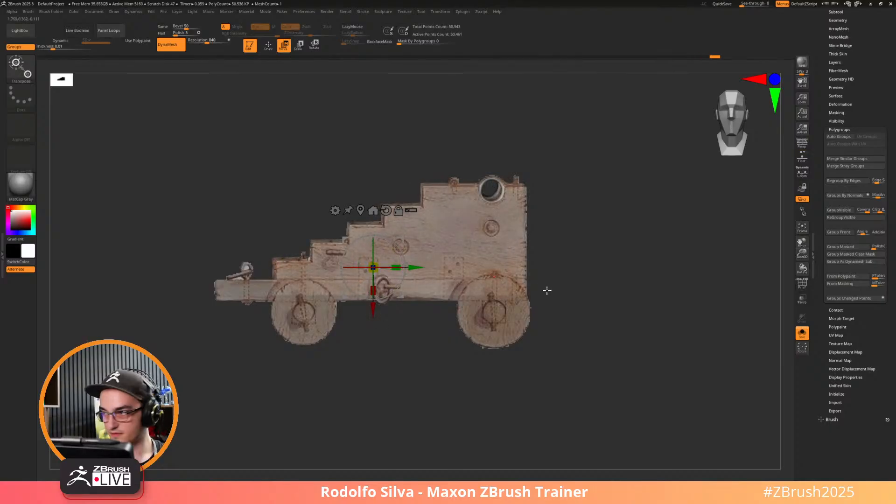
pyautogui.keyDown('alt'); pyautogui.moveTo(581, 299); pyautogui.dragTo(586, 307); pyautogui.keyUp('alt')
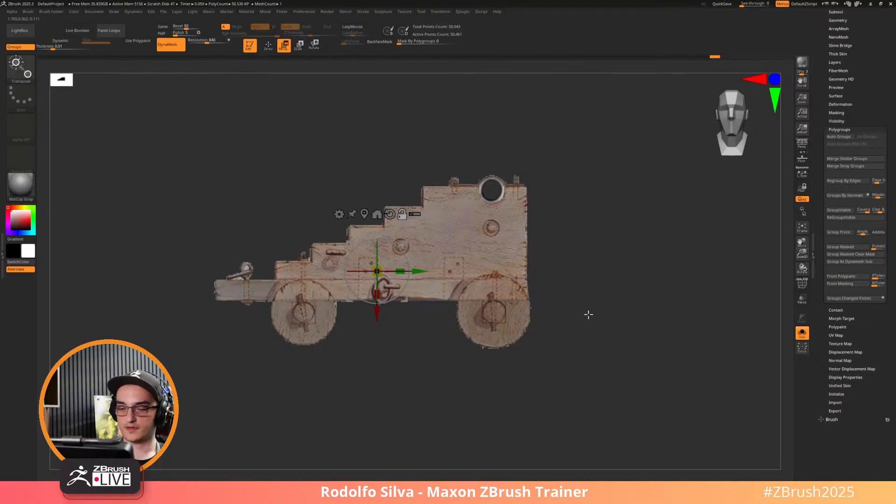
pyautogui.click(78, 12)
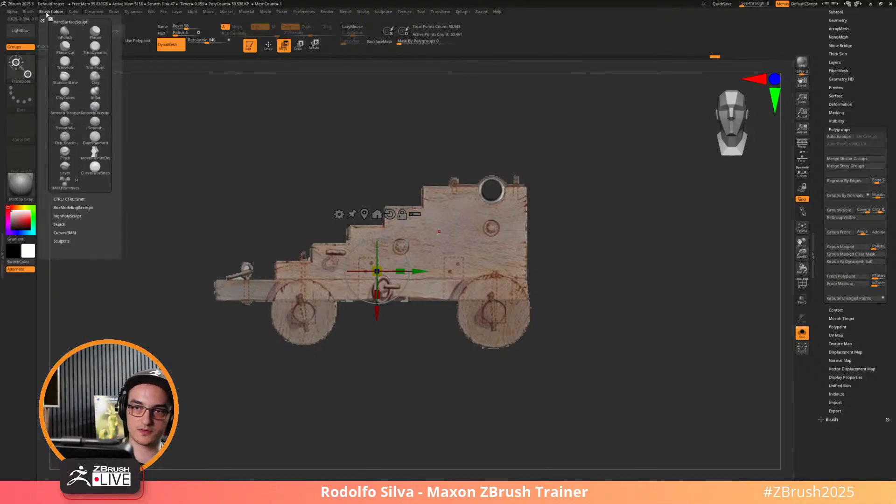
pyautogui.moveTo(121, 14)
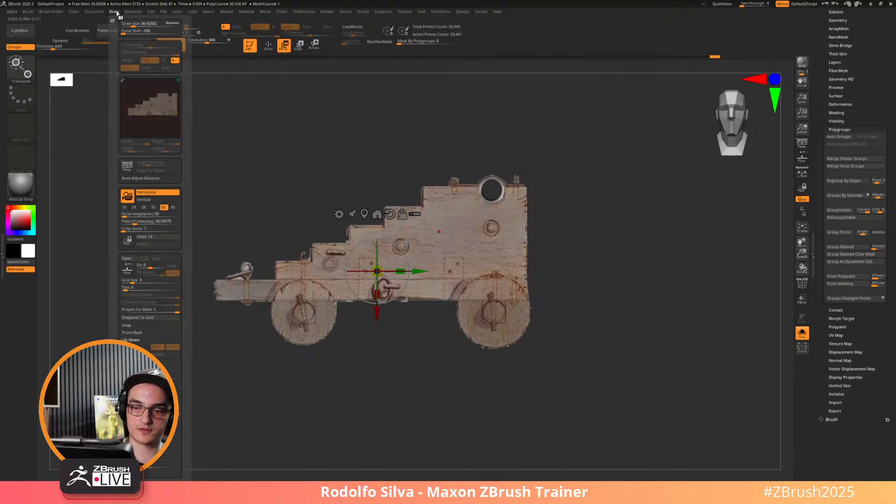
pyautogui.scroll(-5, 185, 345)
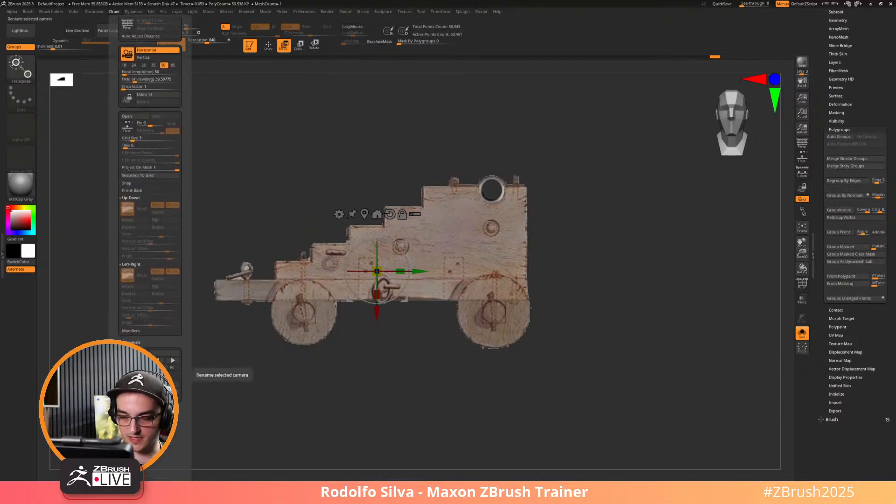
pyautogui.click(132, 375)
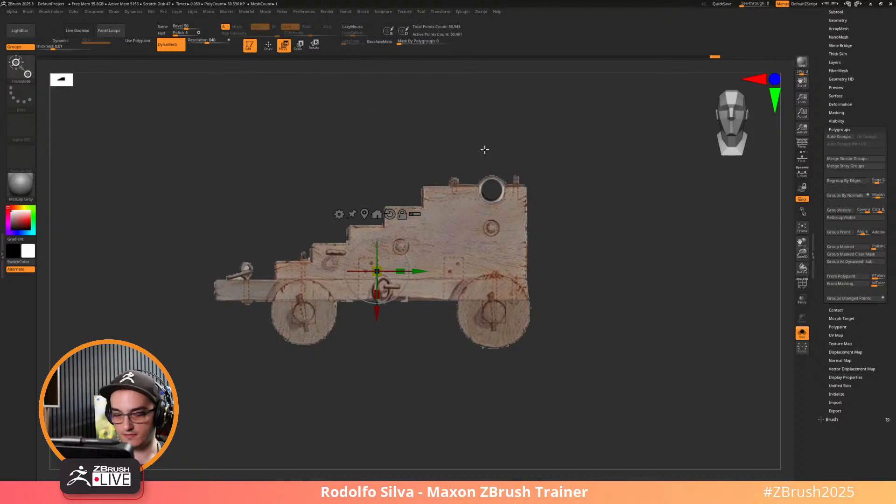
pyautogui.press('p')
# Store the current view as a camera named Camera and hide the reference image.
pyautogui.click(77, 12)
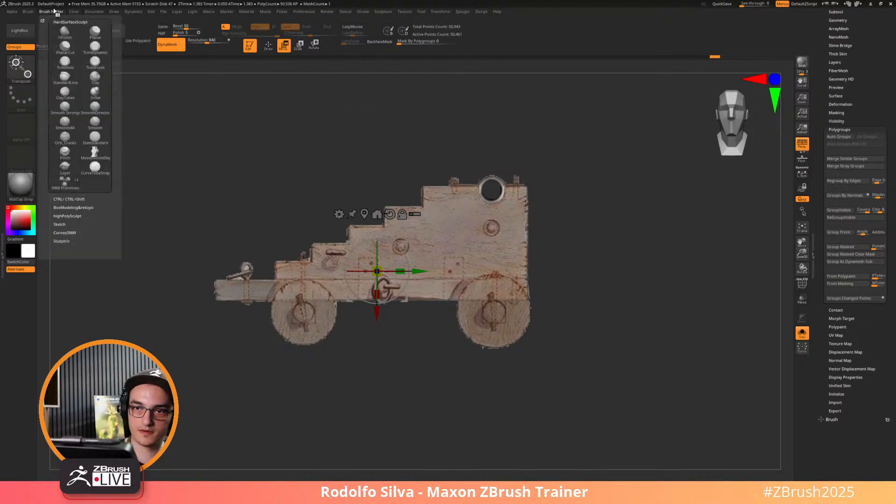
pyautogui.click(115, 11)
pyautogui.scroll(-10, 140, 187)
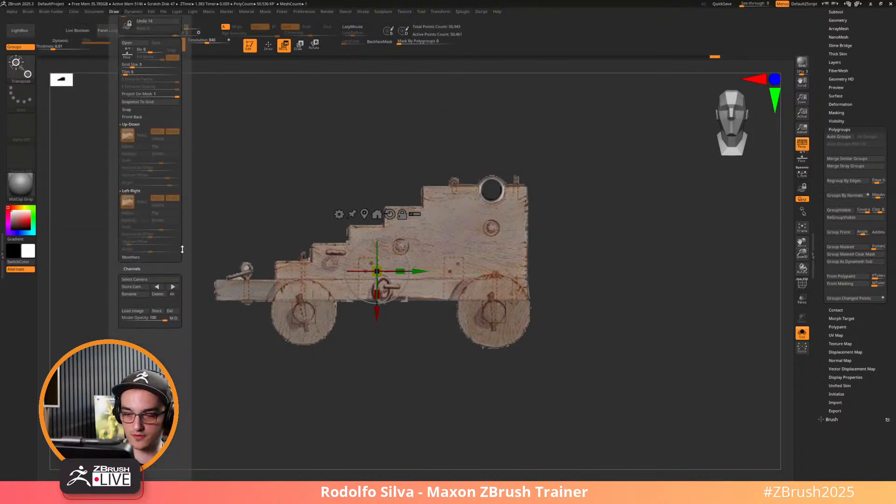
pyautogui.click(135, 263)
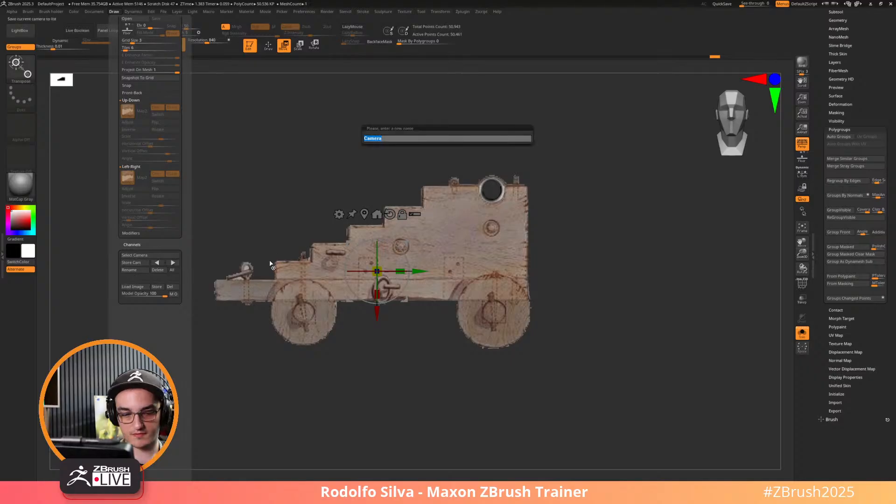
pyautogui.press('Return')
pyautogui.moveTo(558, 286)
pyautogui.mouseDown()
pyautogui.moveTo(558, 334)
pyautogui.moveTo(610, 326)
pyautogui.mouseUp()
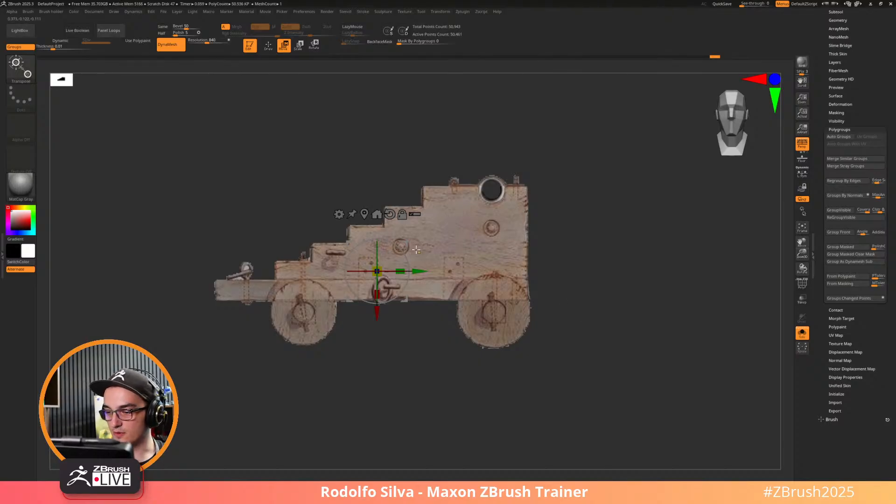
pyautogui.hotkey('shift', 'z')
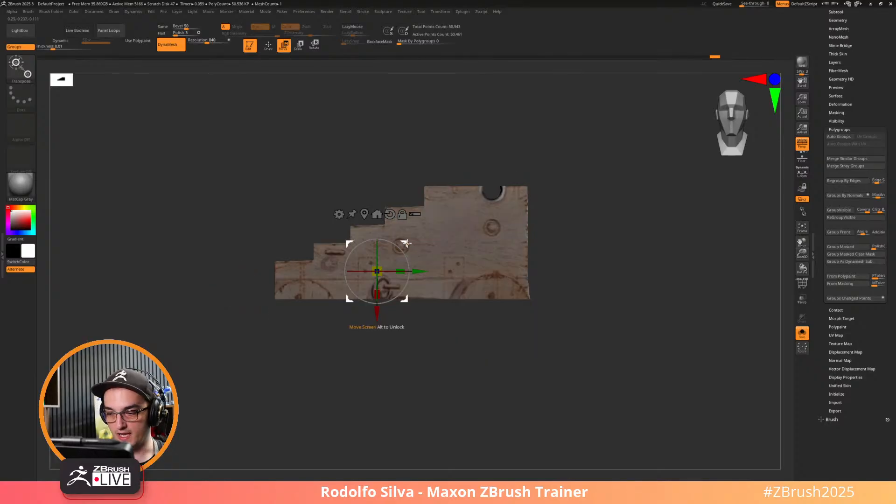
# Duplicate the panel at the wheel below its lowest step, using the reference image, and replace the duplicate with a cylinder.
pyautogui.keyDown('ctrl'); pyautogui.moveTo(409, 242); pyautogui.dragTo(337, 283); pyautogui.keyUp('ctrl')
pyautogui.hotkey('shift', 'z')
pyautogui.click(264, 254)
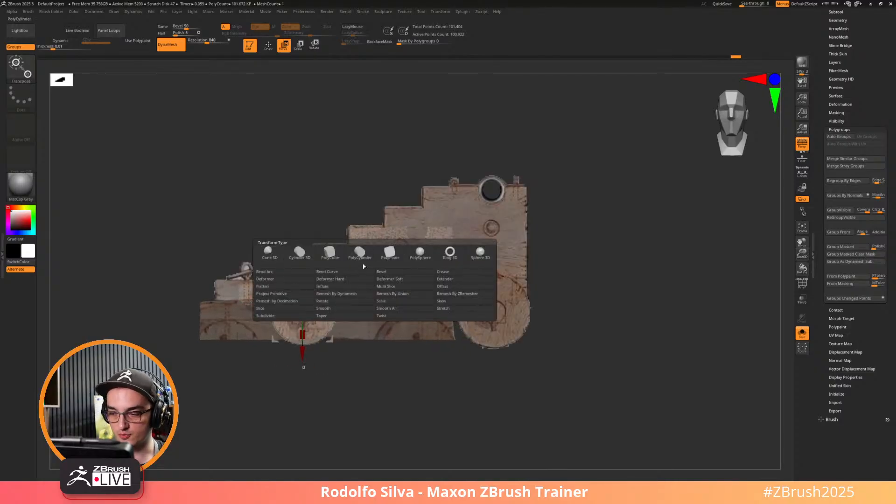
pyautogui.click(301, 251)
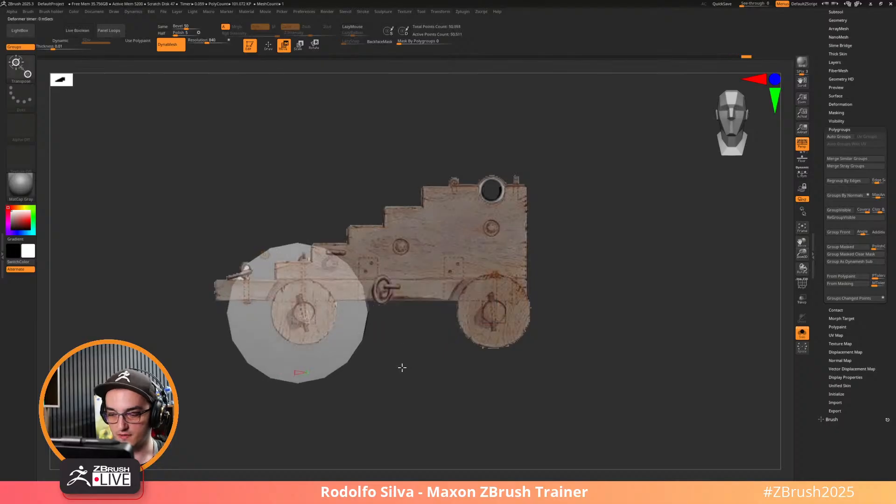
# With perspective off, scale and position the cylinder to match the wheel under the lowest step in the reference image.
pyautogui.press('p')
pyautogui.click(302, 310)
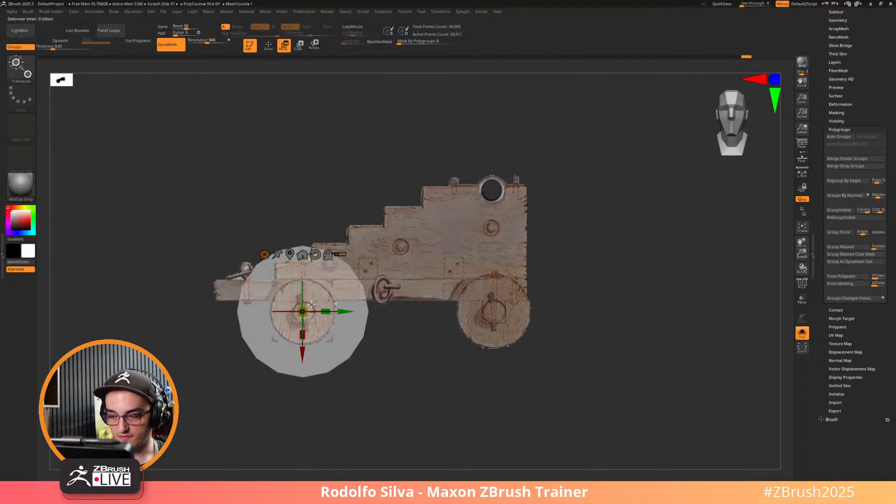
pyautogui.moveTo(302, 311); pyautogui.dragTo(298, 320)
pyautogui.moveTo(287, 332); pyautogui.dragTo(280, 335)
pyautogui.moveTo(350, 368); pyautogui.dragTo(396, 382)
pyautogui.moveTo(280, 310)
pyautogui.mouseDown()
pyautogui.moveTo(312, 315)
pyautogui.moveTo(264, 314)
pyautogui.moveTo(279, 315)
pyautogui.mouseUp()
pyautogui.moveTo(422, 377); pyautogui.dragTo(410, 367)
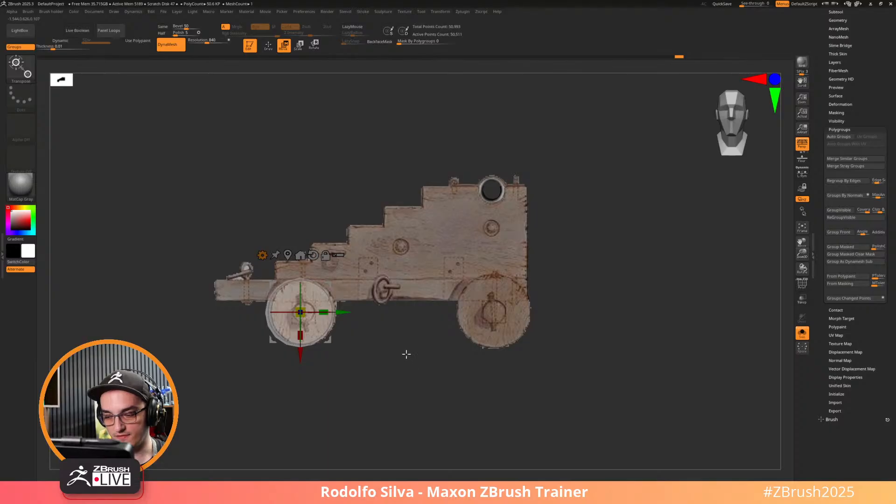
pyautogui.press('p')
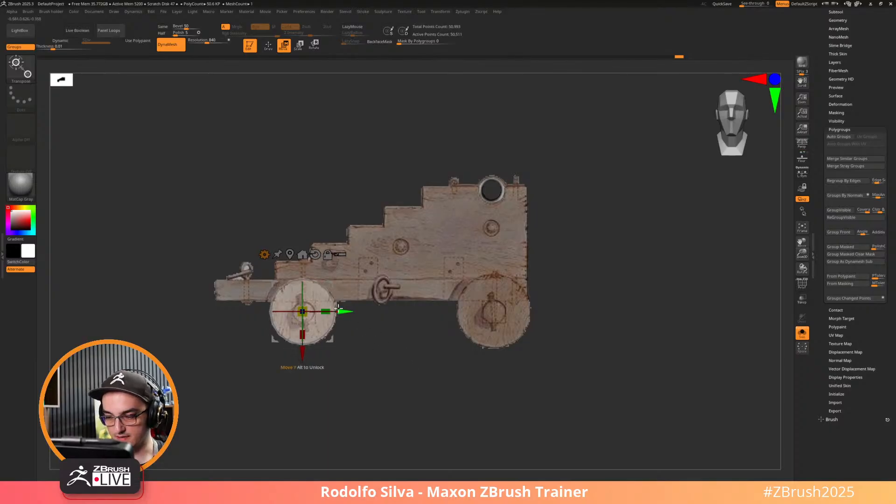
pyautogui.moveTo(307, 307); pyautogui.dragTo(306, 309)
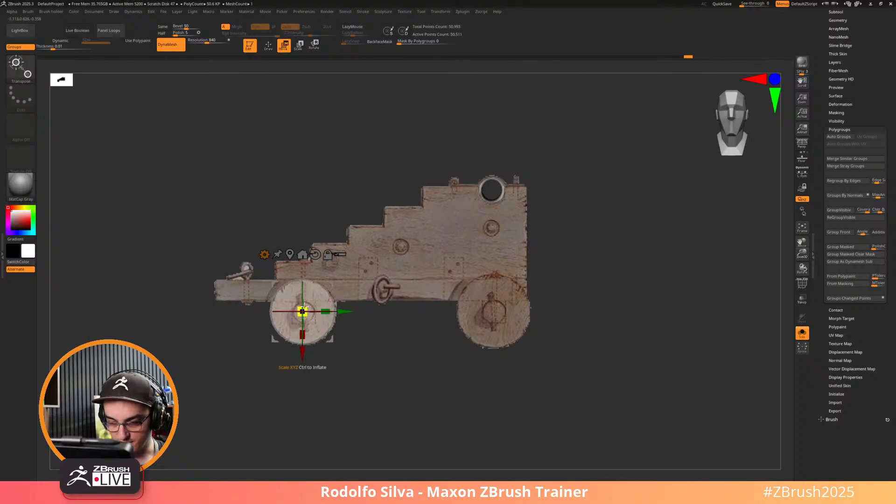
pyautogui.press('d')
pyautogui.hotkey('ctrl', 'space')
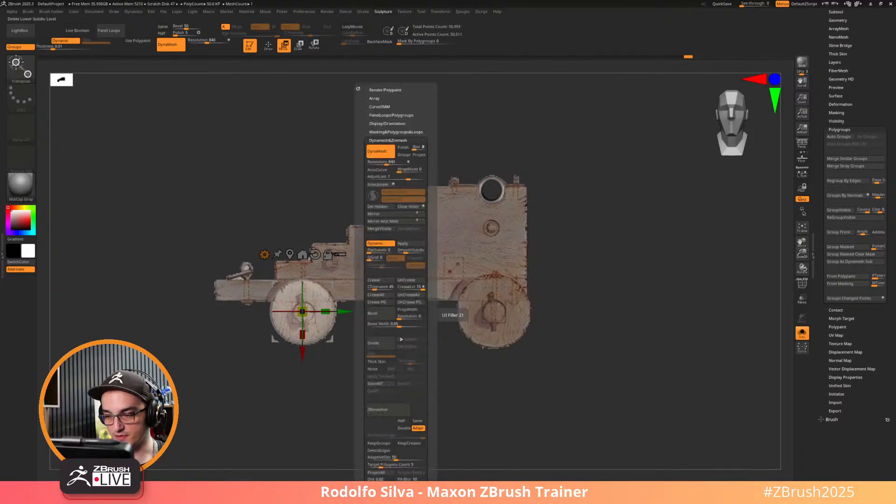
pyautogui.click(409, 131)
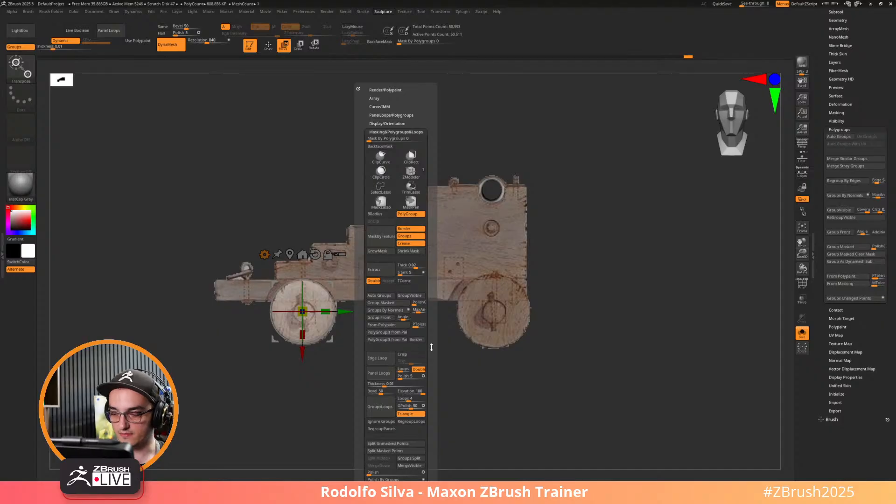
pyautogui.scroll(-5, 417, 333)
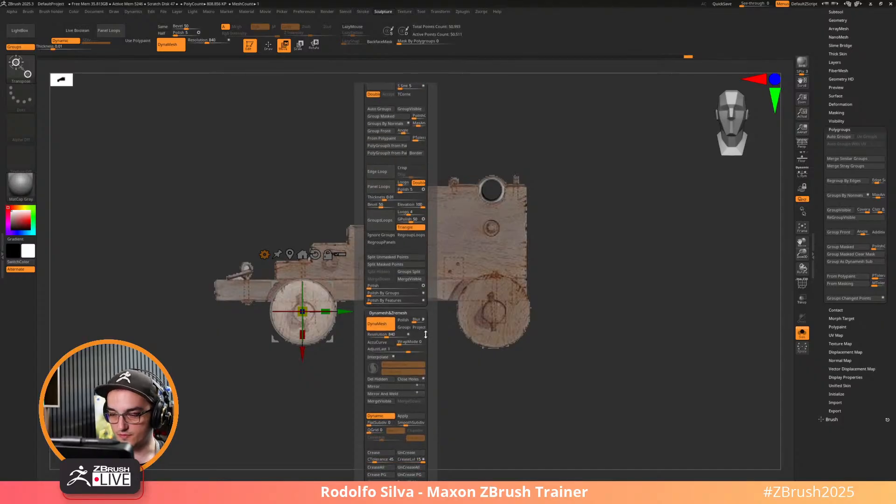
pyautogui.hotkey('ctrl', 'space')
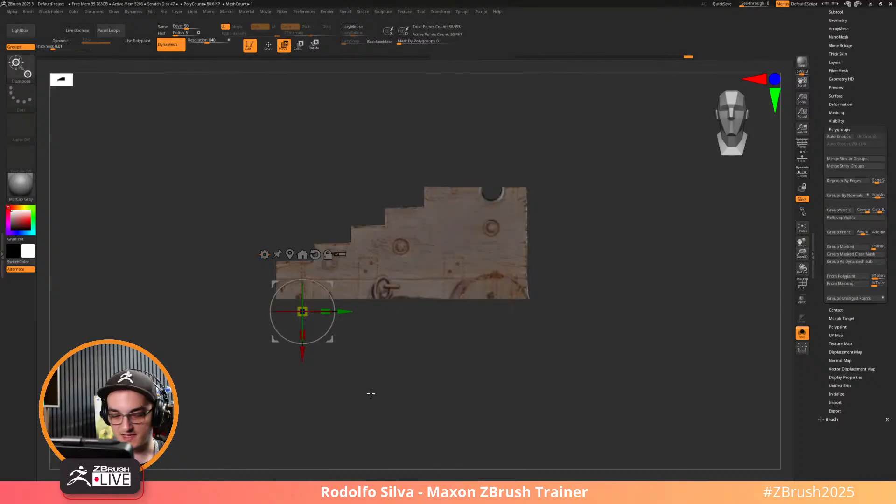
# Make the wheel cylinder the active subtool and hide the large upright cylinder PM3D_Cylinder3D_1.
pyautogui.hotkey('alt', 'Down')
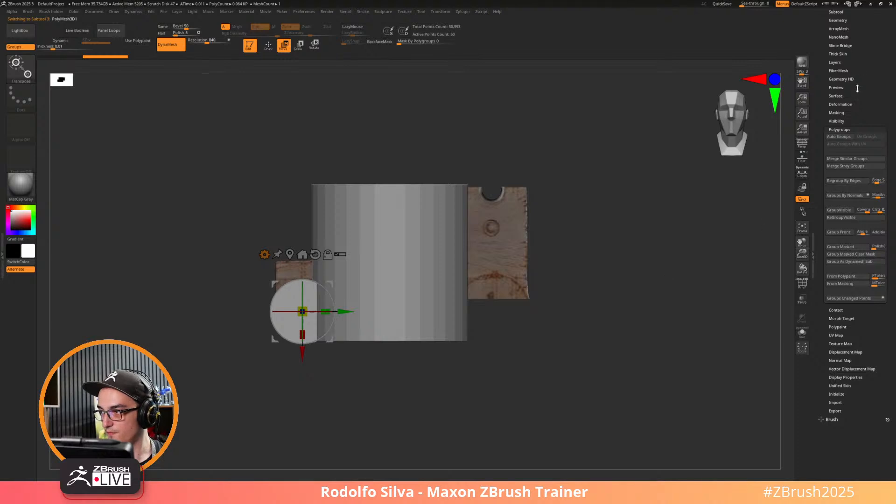
pyautogui.click(836, 11)
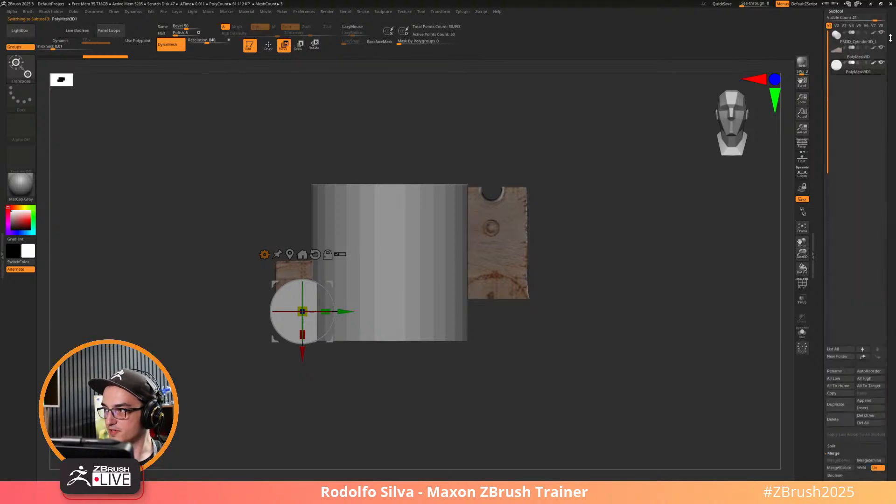
pyautogui.click(881, 33)
pyautogui.moveTo(628, 304); pyautogui.dragTo(633, 345)
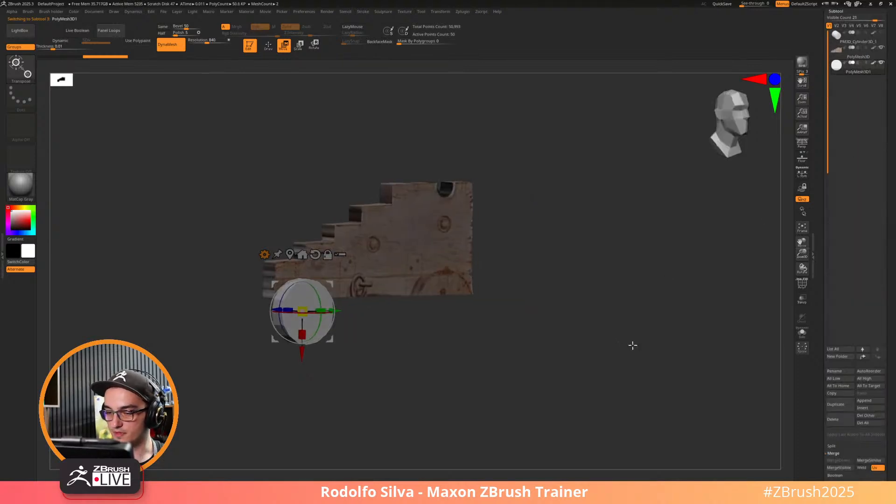
# Enable dynamic subdivision on the wheel cylinder and crease its edges with a crease level of 3.
pyautogui.press('space')
pyautogui.scroll(-10, 854, 210)
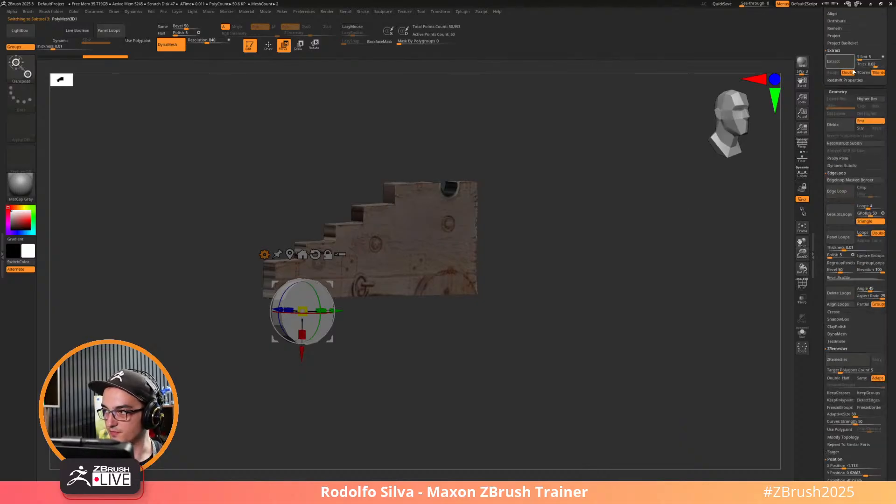
pyautogui.click(842, 165)
pyautogui.click(834, 173)
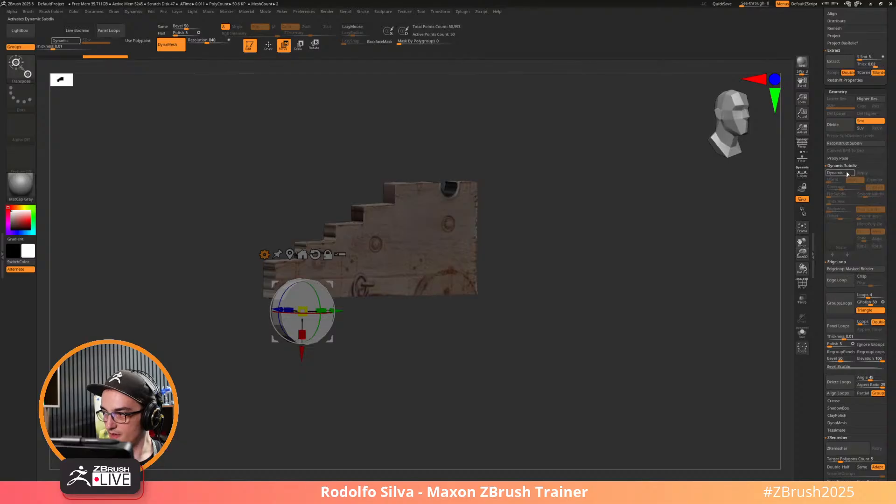
pyautogui.click(851, 263)
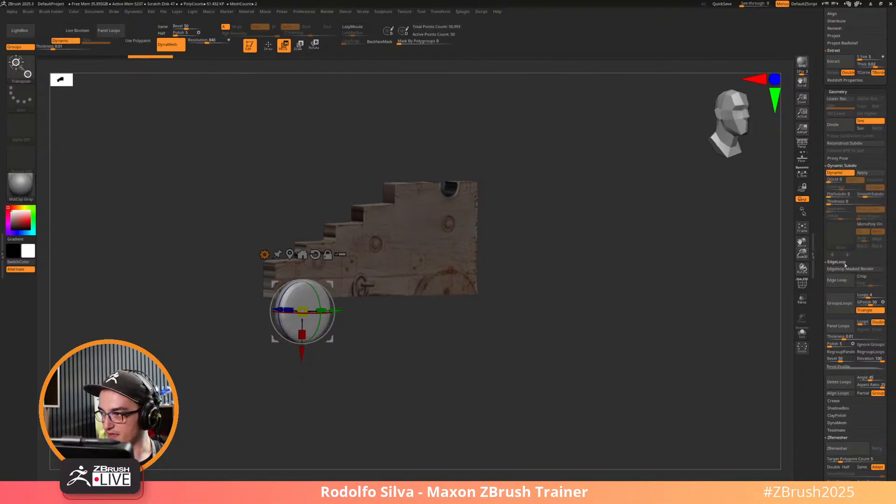
pyautogui.click(840, 270)
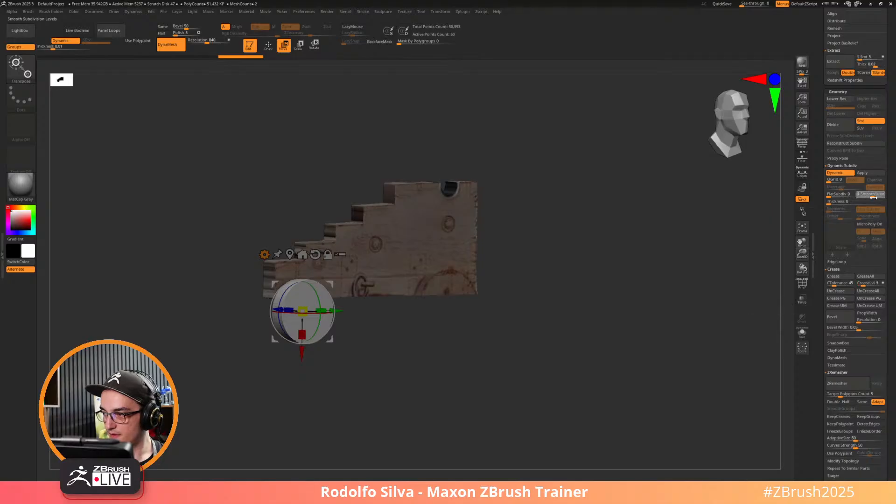
# Show the wireframe and examine the wheel's topology and its thickness and spacing relative to the side panel.
pyautogui.moveTo(728, 336); pyautogui.dragTo(616, 417)
pyautogui.hotkey('shift', 'f')
pyautogui.moveTo(524, 362)
pyautogui.mouseDown()
pyautogui.moveTo(514, 340)
pyautogui.moveTo(474, 393)
pyautogui.moveTo(482, 434)
pyautogui.moveTo(491, 426)
pyautogui.mouseUp()
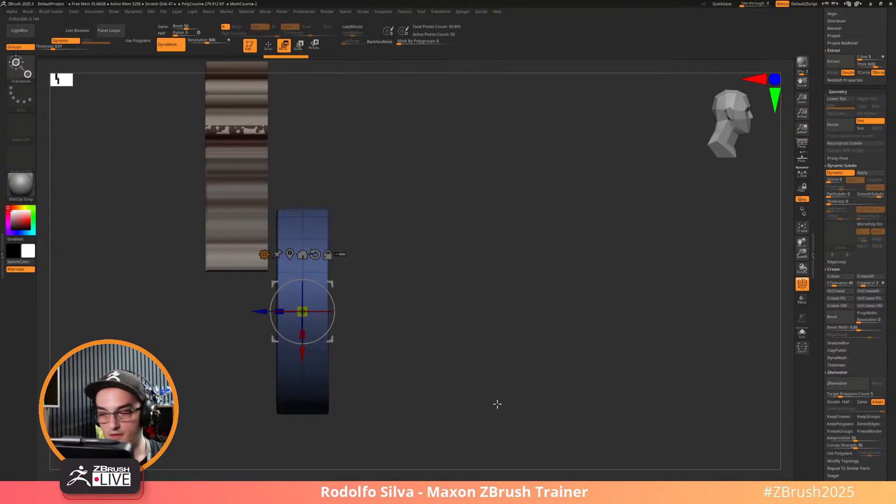
pyautogui.moveTo(497, 404); pyautogui.dragTo(571, 303)
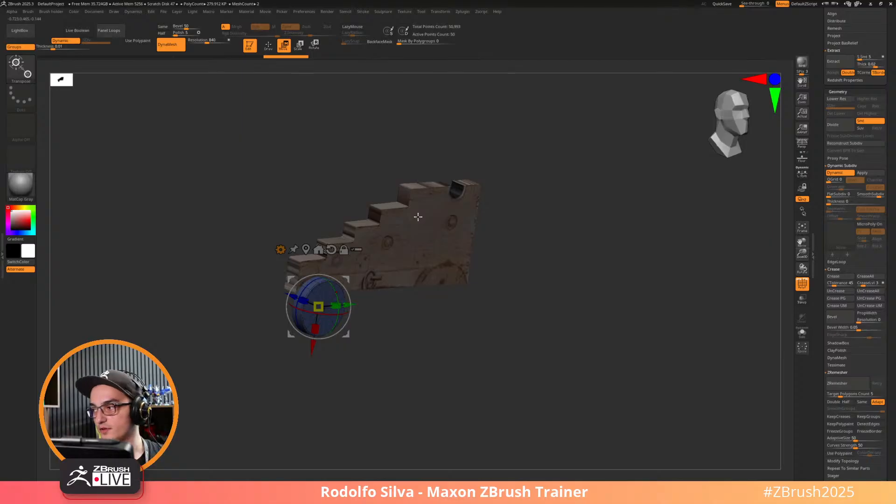
pyautogui.keyDown('shift'); pyautogui.moveTo(597, 340); pyautogui.dragTo(584, 331); pyautogui.keyUp('shift')
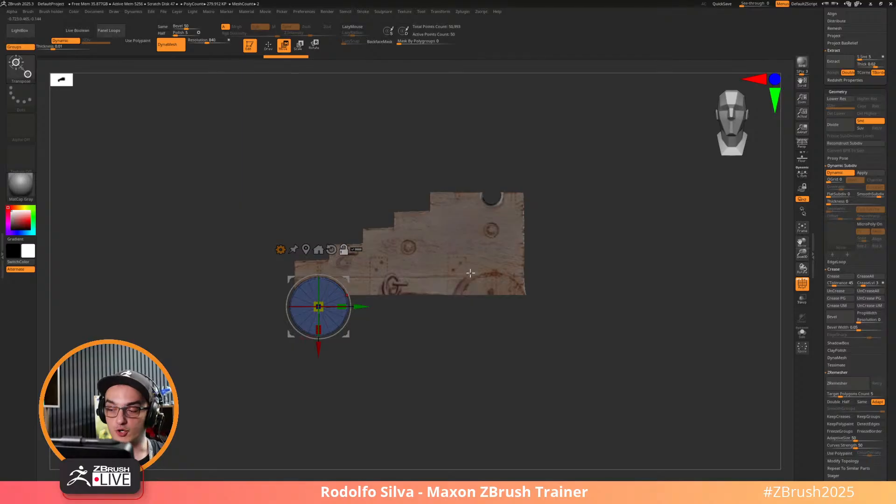
# Select the side panel and rotate it slightly in the top view so it angles away from the wheel.
pyautogui.keyDown('alt'); pyautogui.click(471, 273); pyautogui.keyUp('alt')
pyautogui.moveTo(480, 314); pyautogui.dragTo(495, 405)
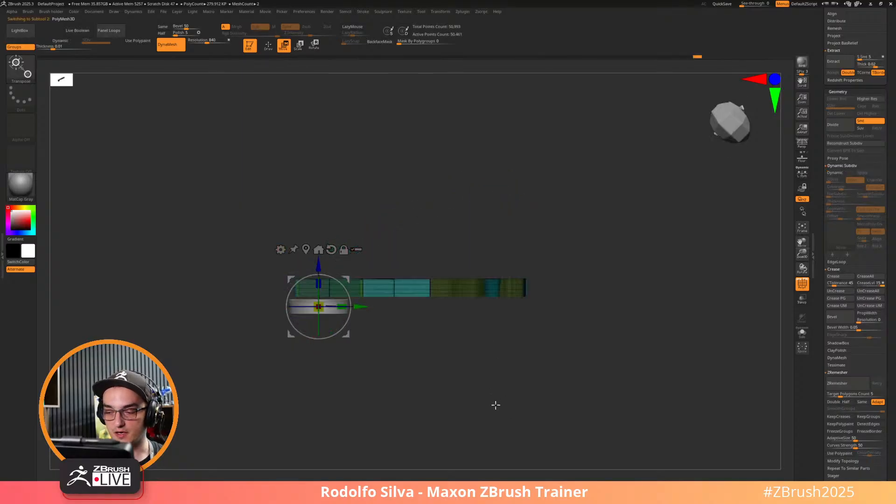
pyautogui.moveTo(350, 302); pyautogui.dragTo(348, 294)
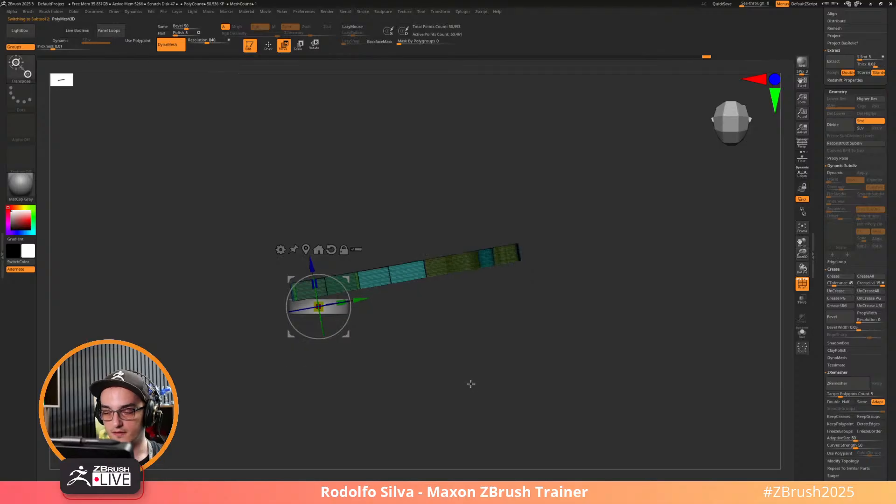
pyautogui.moveTo(477, 375); pyautogui.dragTo(532, 350)
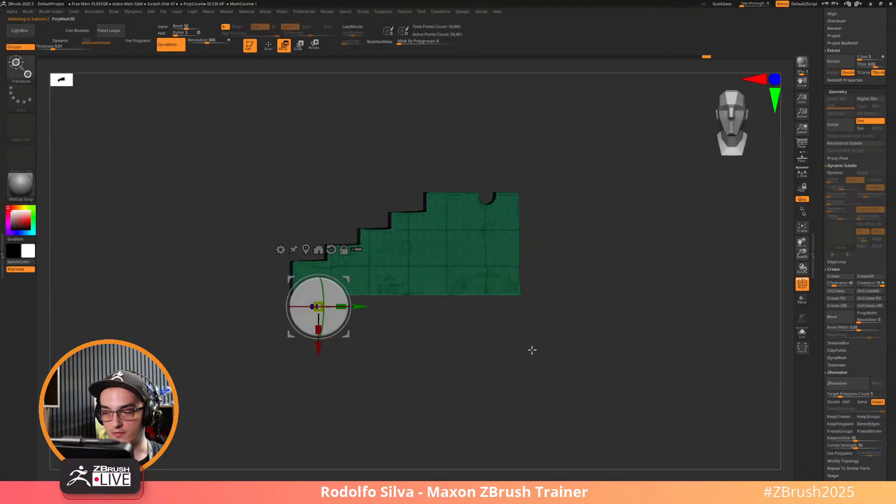
pyautogui.moveTo(438, 216); pyautogui.dragTo(485, 217)
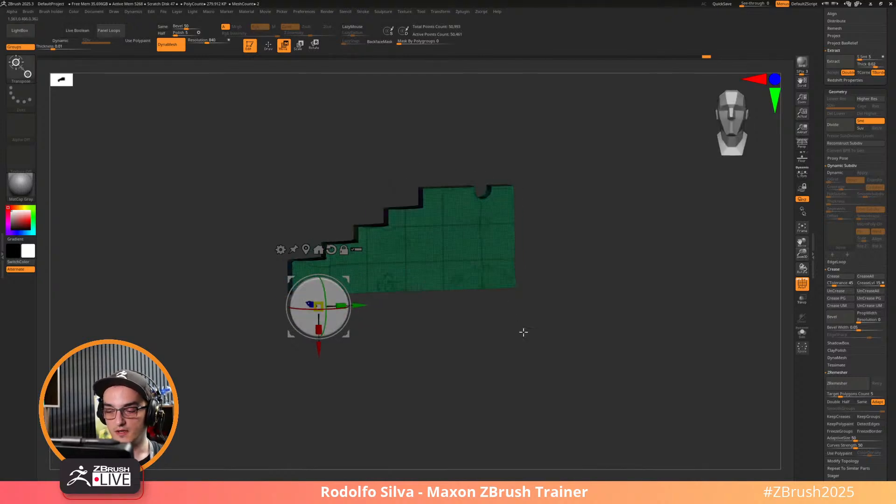
# Place the gizmo on the outer face of the angled panel and align its axes with the panel's surface and edge flow.
pyautogui.moveTo(524, 332); pyautogui.dragTo(555, 360)
pyautogui.hotkey('shift', 'f')
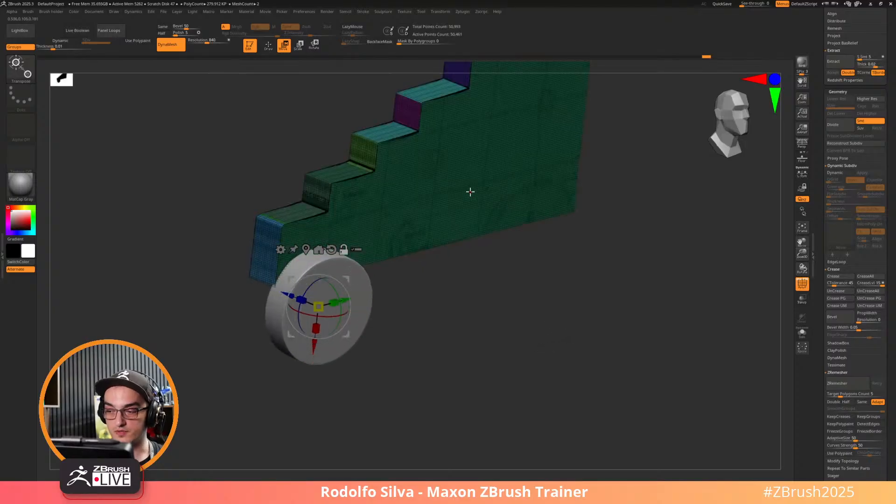
pyautogui.click(466, 181)
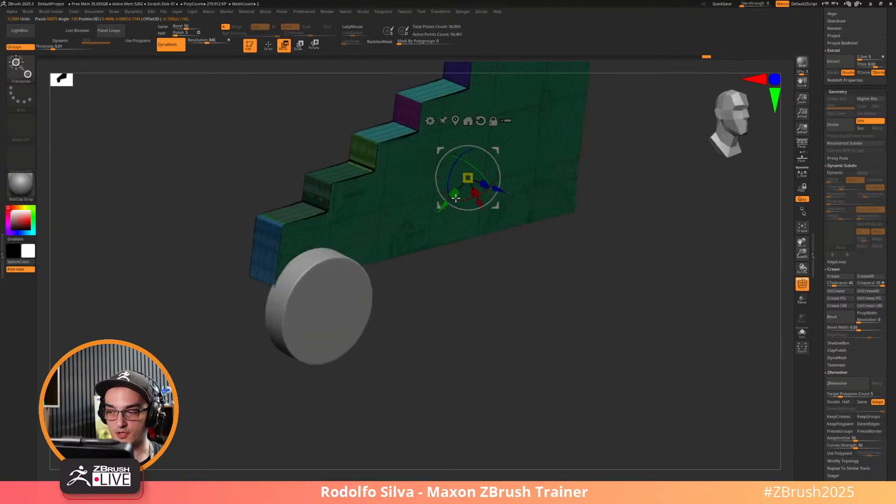
pyautogui.moveTo(475, 166); pyautogui.dragTo(629, 389)
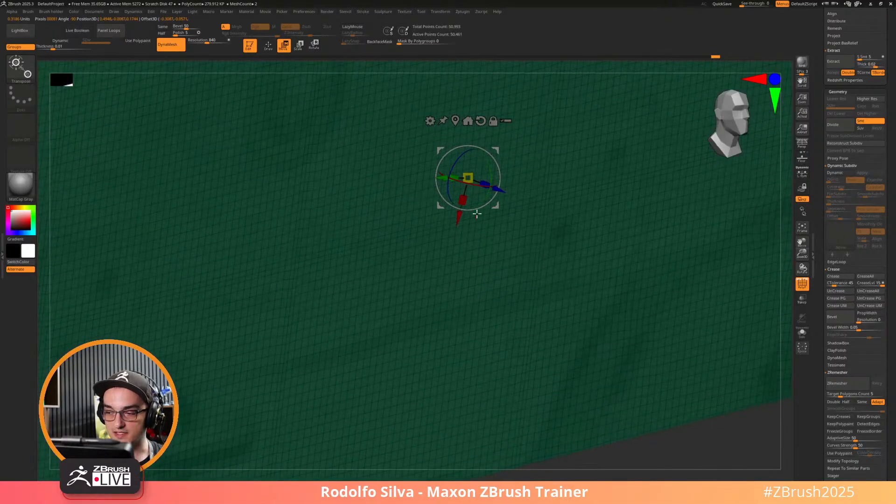
pyautogui.moveTo(476, 214)
pyautogui.mouseDown(button='right')
pyautogui.moveTo(496, 225)
pyautogui.moveTo(485, 208)
pyautogui.mouseUp(button='right')
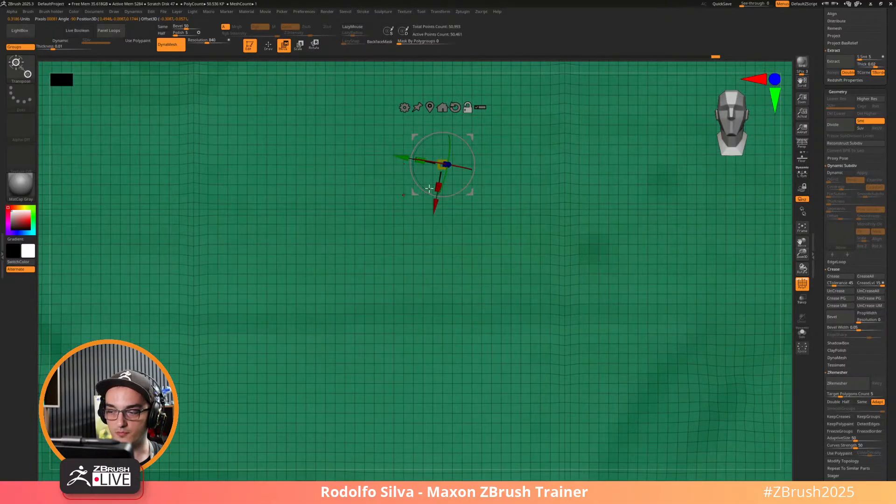
pyautogui.click(531, 164)
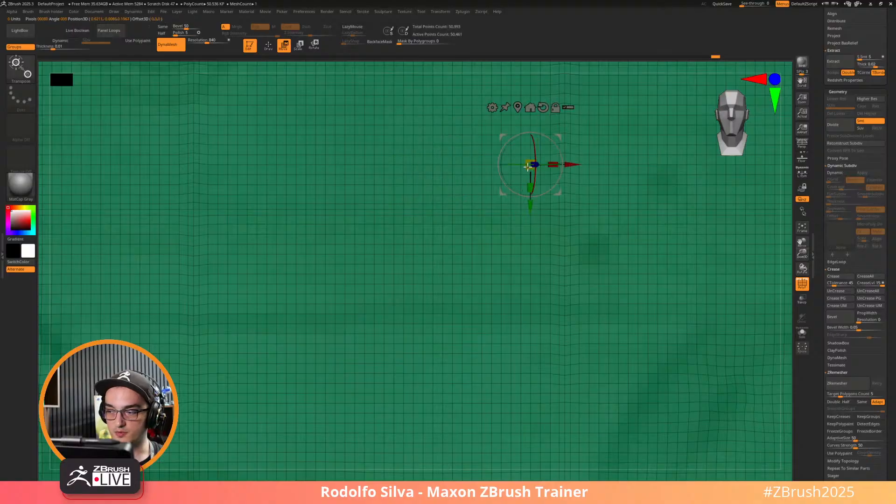
pyautogui.keyDown('alt'); pyautogui.moveTo(525, 162); pyautogui.dragTo(208, 164); pyautogui.keyUp('alt')
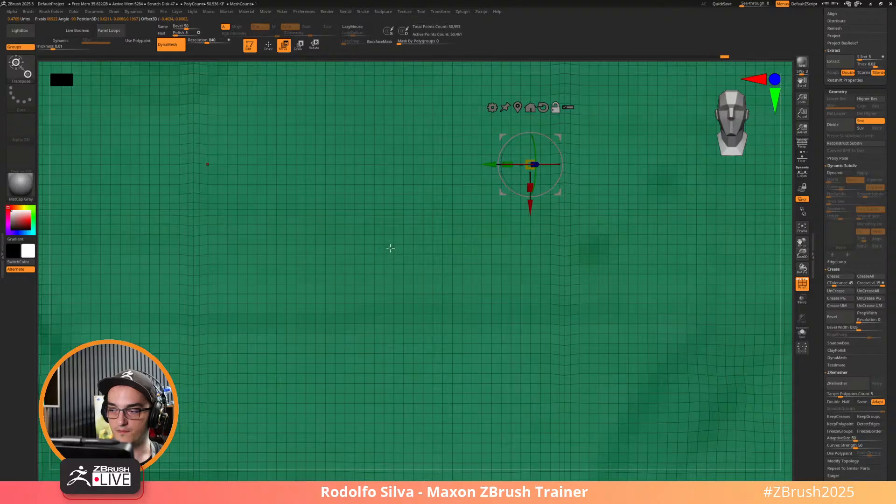
pyautogui.moveTo(390, 248); pyautogui.dragTo(495, 303, button='right')
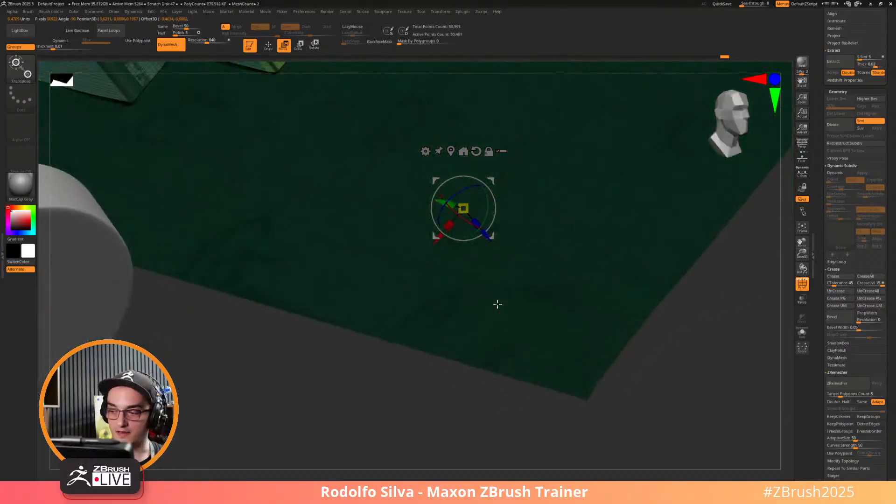
pyautogui.click(485, 235)
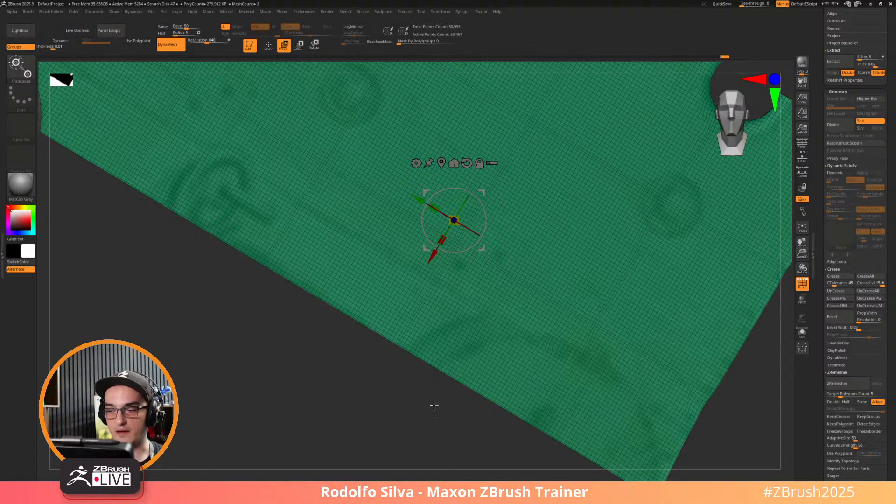
pyautogui.keyDown('ctrl'); pyautogui.moveTo(434, 405); pyautogui.dragTo(408, 421, button='right'); pyautogui.keyUp('ctrl')
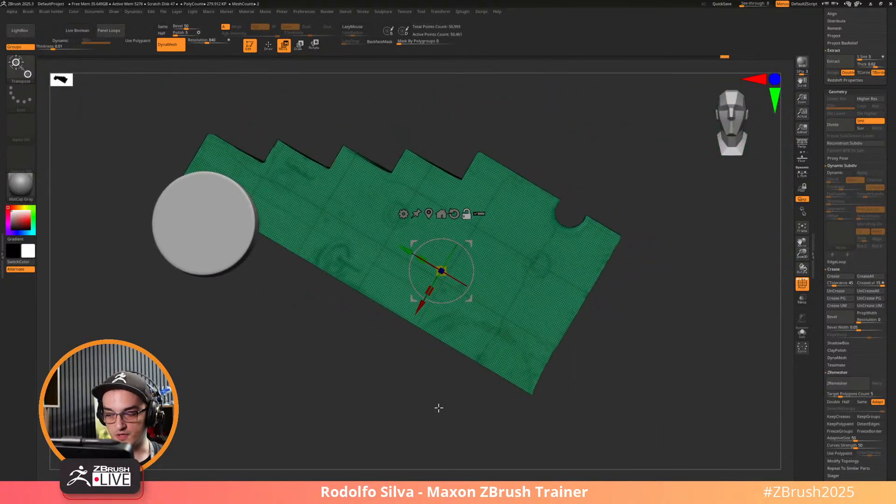
pyautogui.moveTo(439, 410); pyautogui.dragTo(534, 360, button='right')
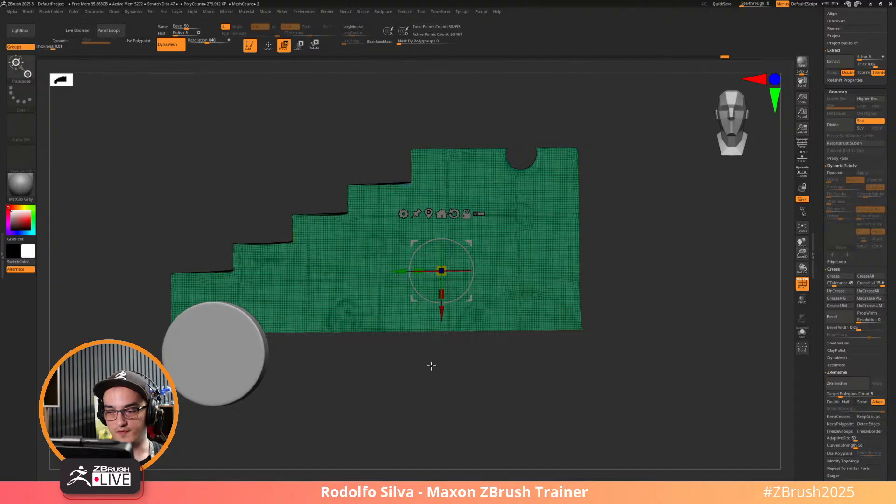
pyautogui.moveTo(464, 354); pyautogui.dragTo(463, 396)
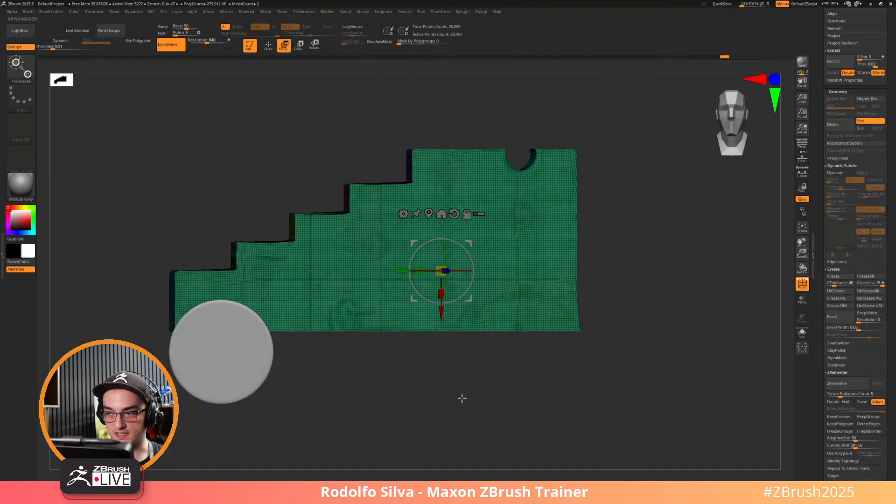
# Undo the side panel's rotation and reselect the wheel in a square-on side view.
pyautogui.moveTo(735, 137)
pyautogui.mouseDown()
pyautogui.moveTo(747, 138)
pyautogui.moveTo(730, 137)
pyautogui.mouseUp()
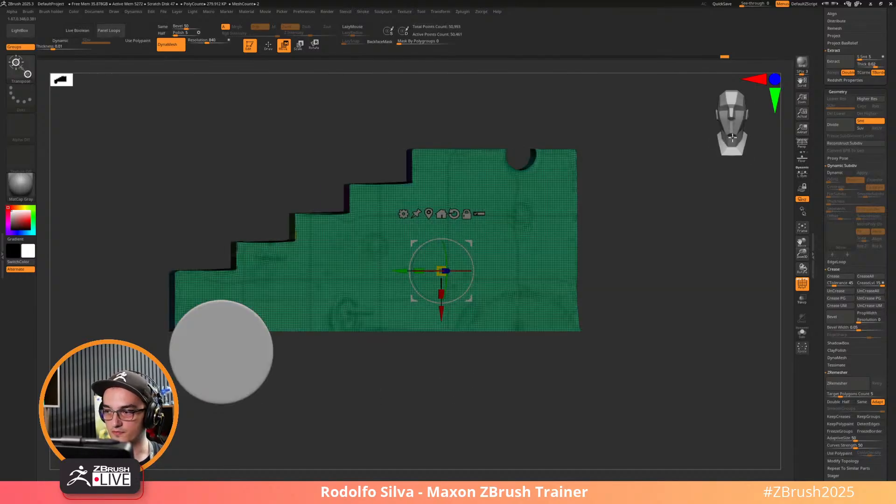
pyautogui.click(447, 271)
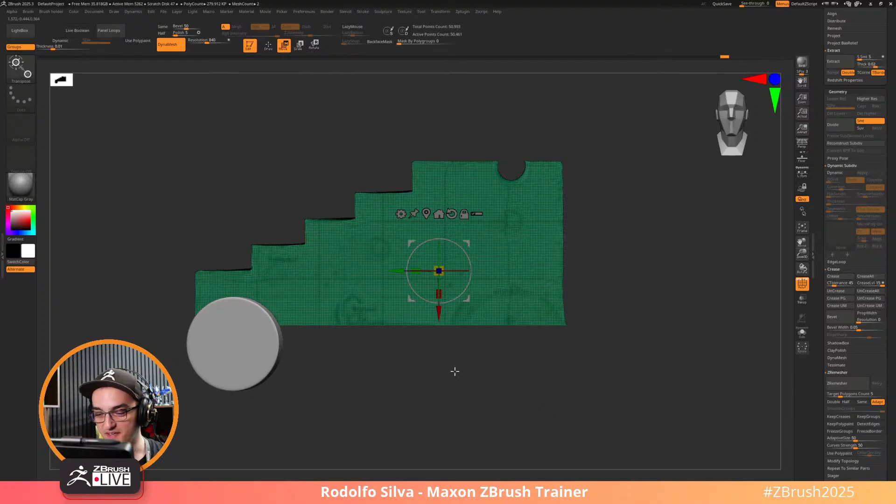
pyautogui.moveTo(401, 375); pyautogui.dragTo(476, 340)
pyautogui.hotkey('shift', 'f')
pyautogui.hotkey('shift', 'f')
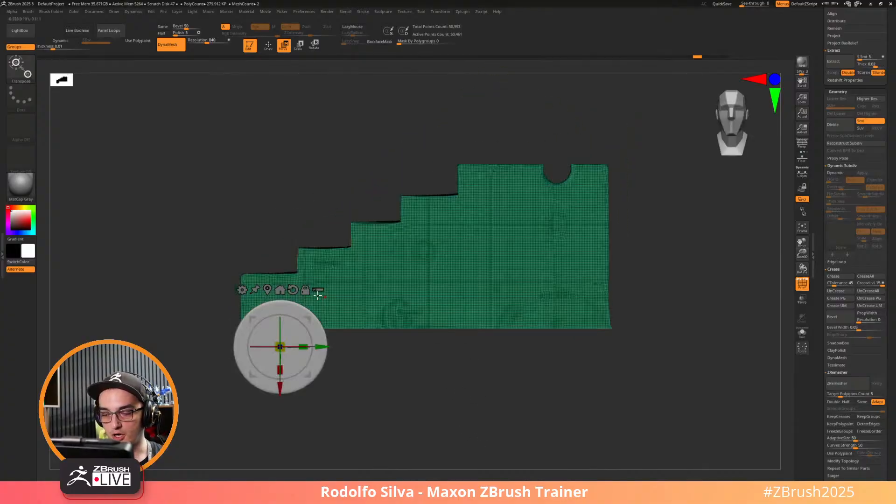
# Show the reference overlay and turn on perspective to compare the panel and wheel with the drawing.
pyautogui.hotkey('shift', 'z')
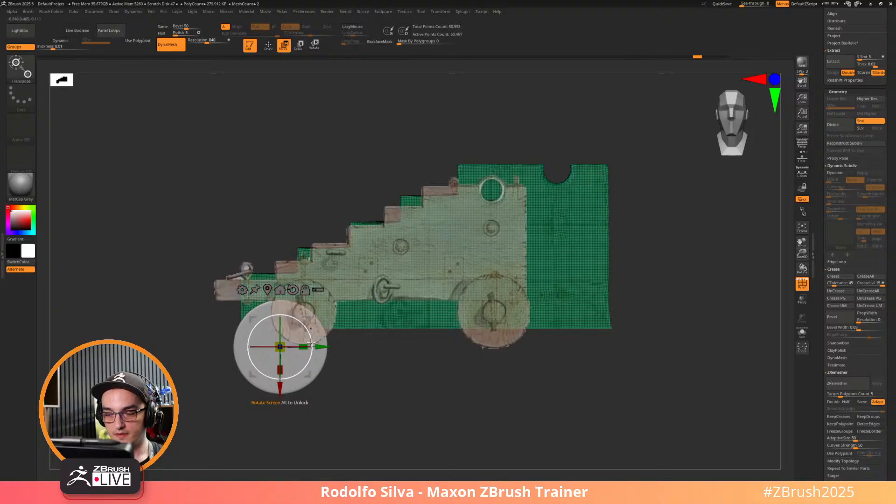
pyautogui.press('p')
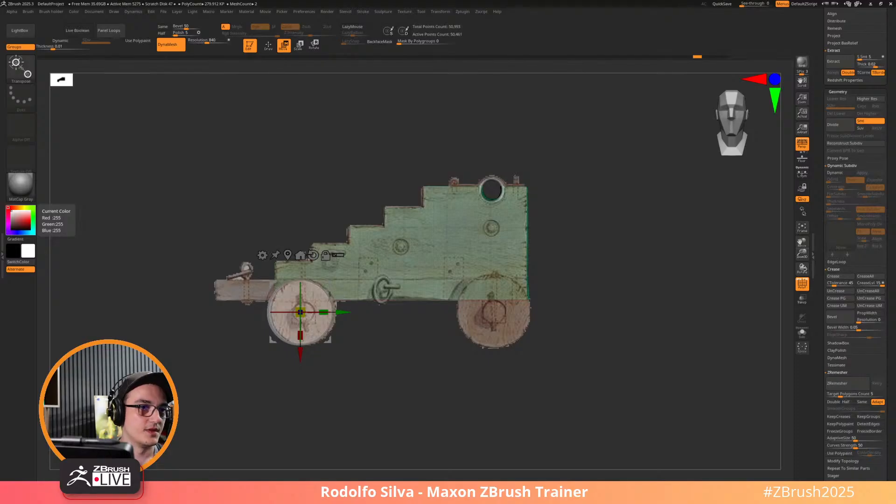
pyautogui.moveTo(458, 373); pyautogui.dragTo(466, 382)
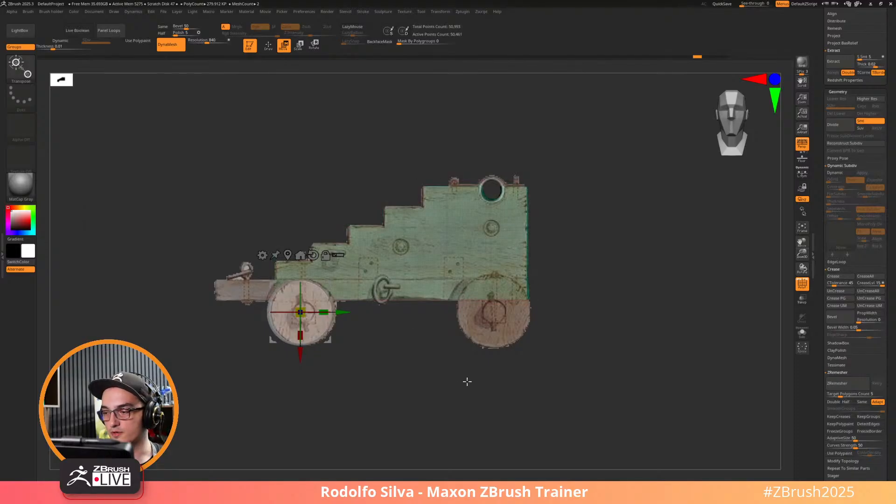
# Turn on the floor grid and review its fill mode, grid size and tiles settings.
pyautogui.click(115, 12)
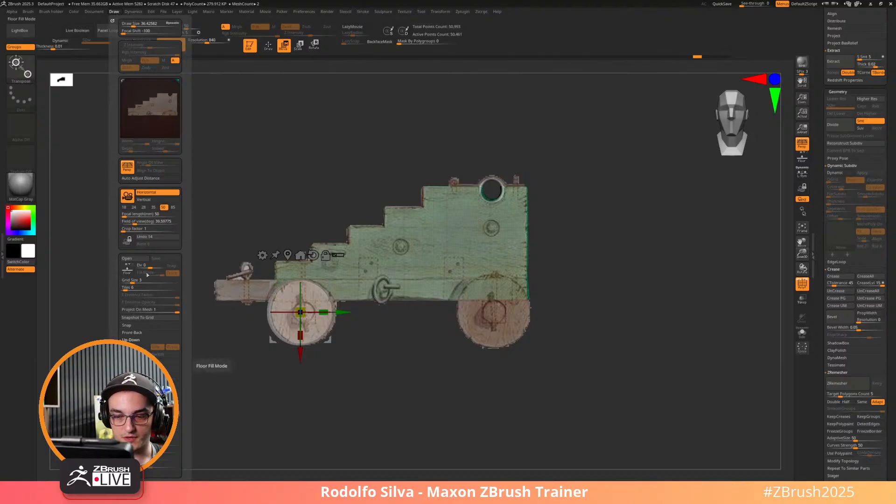
pyautogui.click(127, 269)
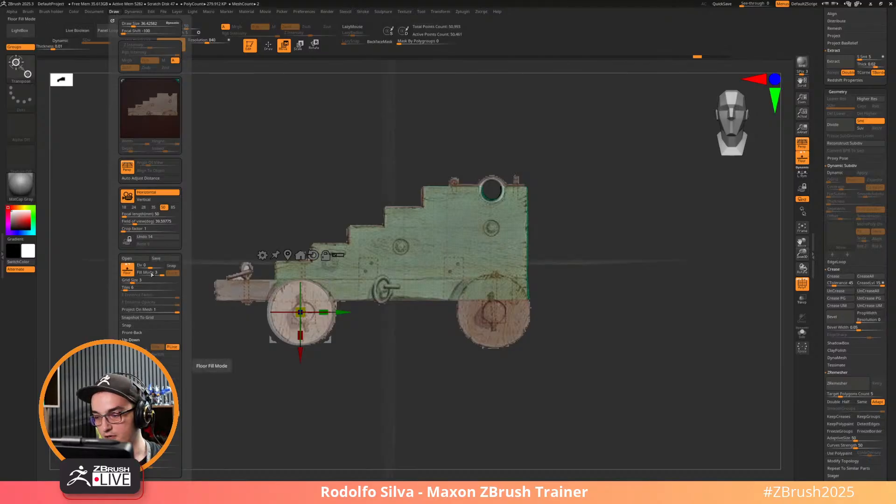
pyautogui.moveTo(483, 350)
pyautogui.mouseDown()
pyautogui.moveTo(504, 360)
pyautogui.moveTo(490, 356)
pyautogui.mouseUp()
pyautogui.click(112, 12)
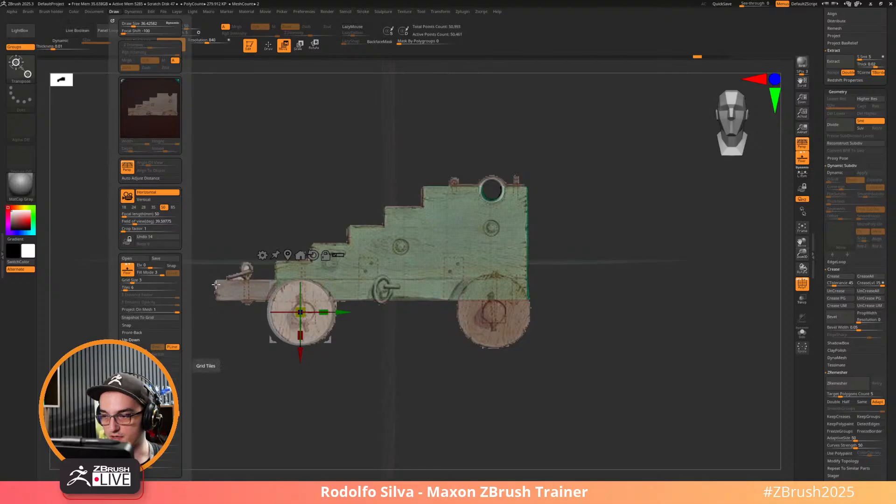
# Hide the reference overlay and the wireframe, and turn off perspective.
pyautogui.hotkey('shift', 'z')
pyautogui.moveTo(431, 372)
pyautogui.mouseDown()
pyautogui.moveTo(465, 345)
pyautogui.moveTo(456, 321)
pyautogui.moveTo(441, 318)
pyautogui.mouseUp()
pyautogui.hotkey('shift', 'f')
pyautogui.press('q')
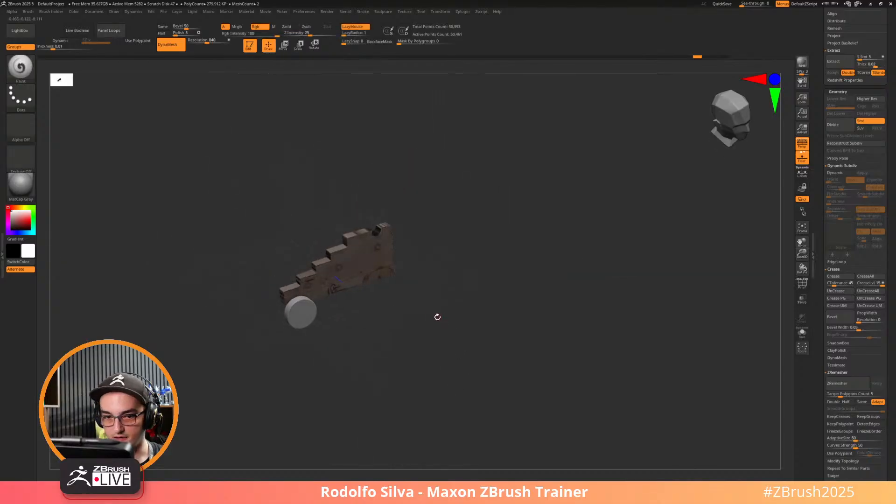
pyautogui.press('p')
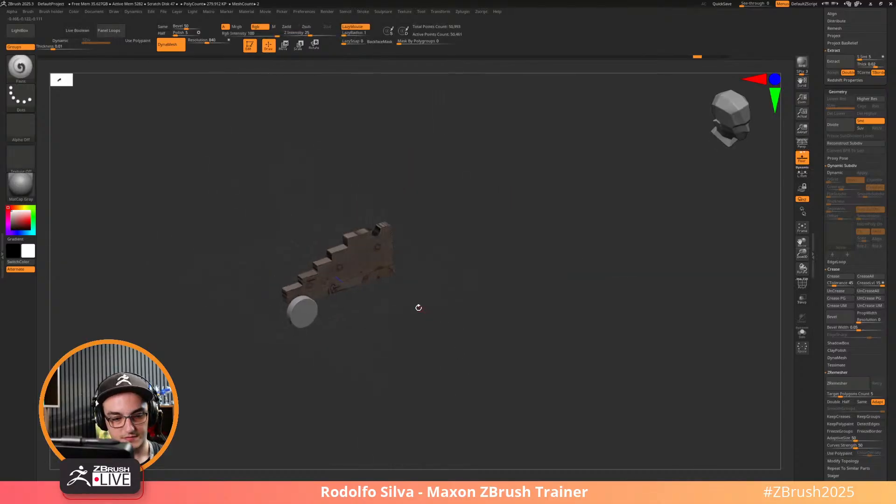
# Check the Y-axis map slot in the floor grid settings and inspect the grid around the model.
pyautogui.click(52, 12)
pyautogui.moveTo(114, 13)
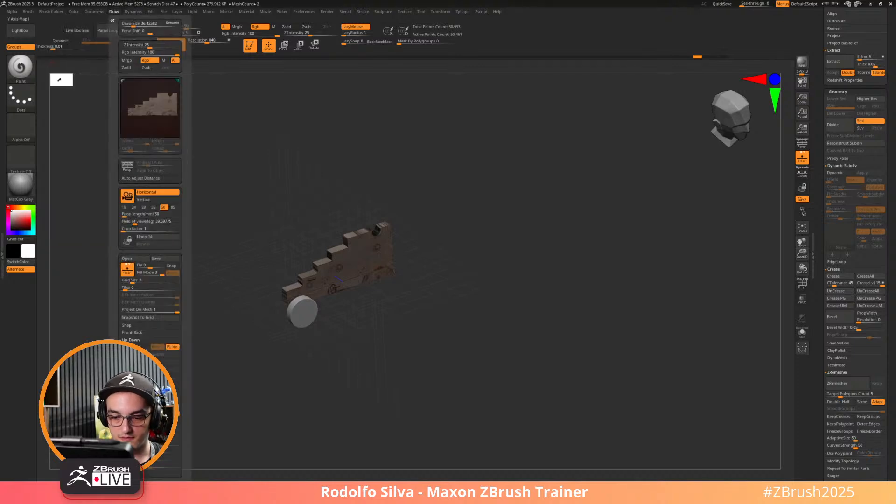
pyautogui.click(129, 351)
pyautogui.click(291, 447)
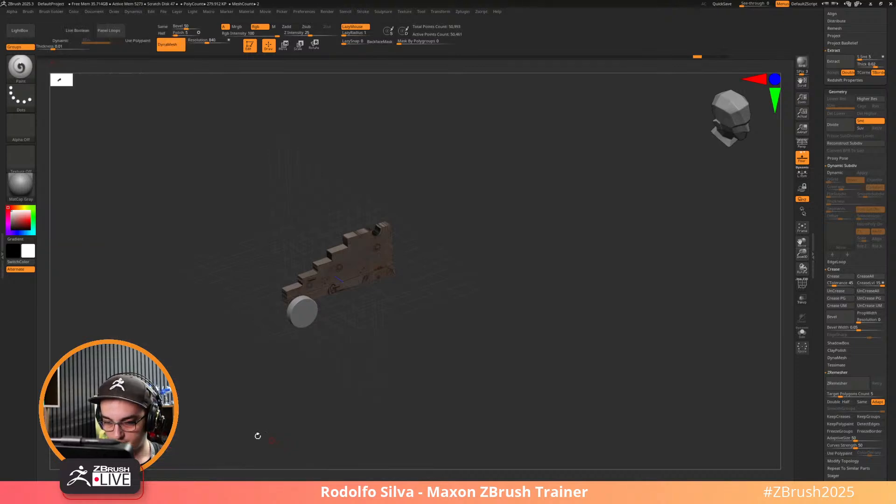
pyautogui.moveTo(203, 272); pyautogui.dragTo(134, 86)
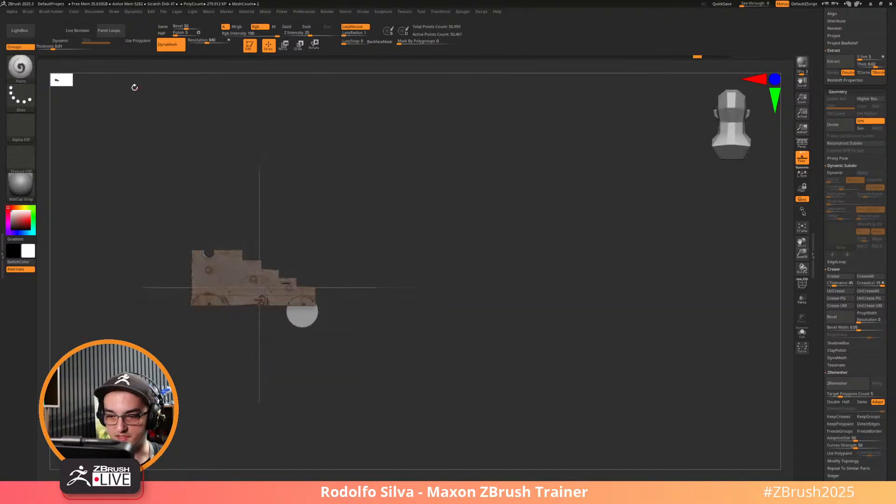
# Adjust the floor grid's Project On Mesh setting and check the panel and wheel from above.
pyautogui.click(72, 13)
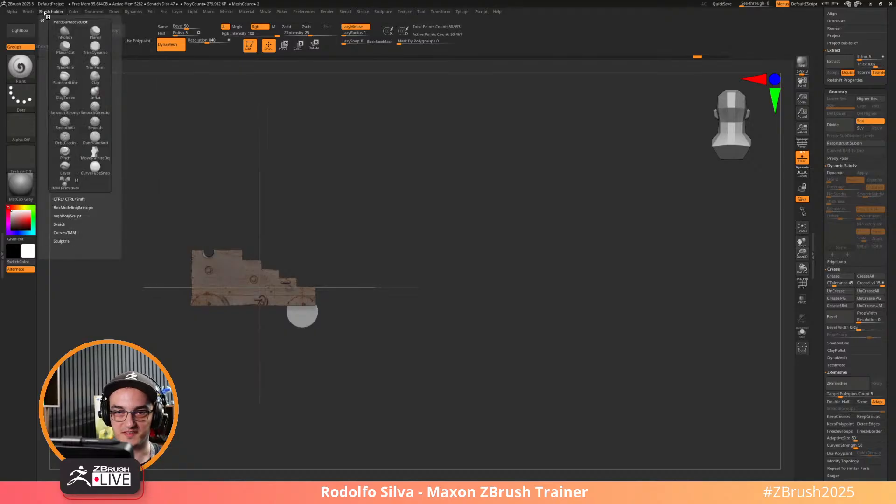
pyautogui.moveTo(117, 14)
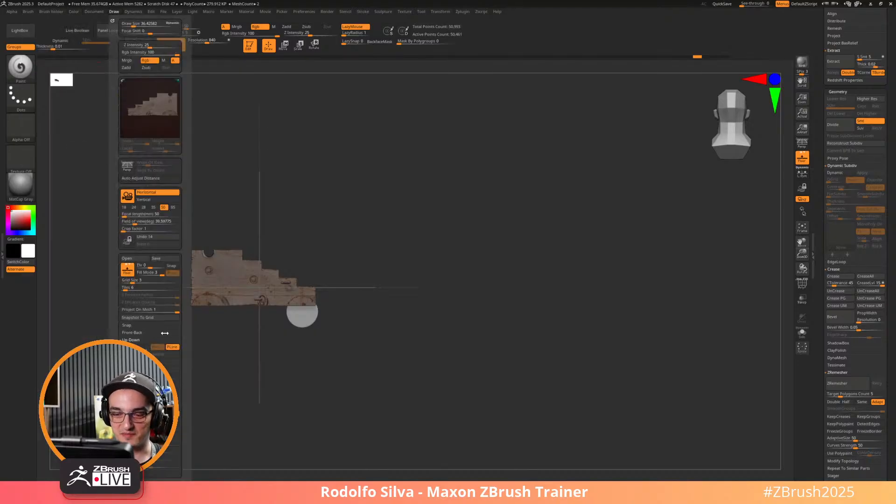
pyautogui.click(138, 284)
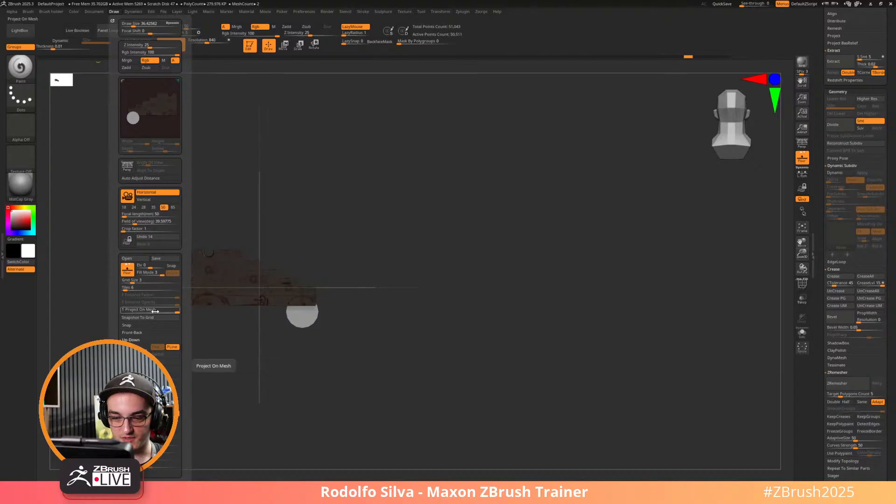
pyautogui.click(122, 309)
pyautogui.moveTo(301, 317)
pyautogui.mouseDown()
pyautogui.moveTo(356, 348)
pyautogui.moveTo(320, 374)
pyautogui.moveTo(316, 354)
pyautogui.moveTo(352, 411)
pyautogui.moveTo(344, 404)
pyautogui.moveTo(362, 369)
pyautogui.moveTo(347, 280)
pyautogui.moveTo(358, 271)
pyautogui.moveTo(350, 370)
pyautogui.moveTo(336, 386)
pyautogui.moveTo(364, 380)
pyautogui.moveTo(348, 351)
pyautogui.moveTo(380, 274)
pyautogui.moveTo(408, 288)
pyautogui.mouseUp()
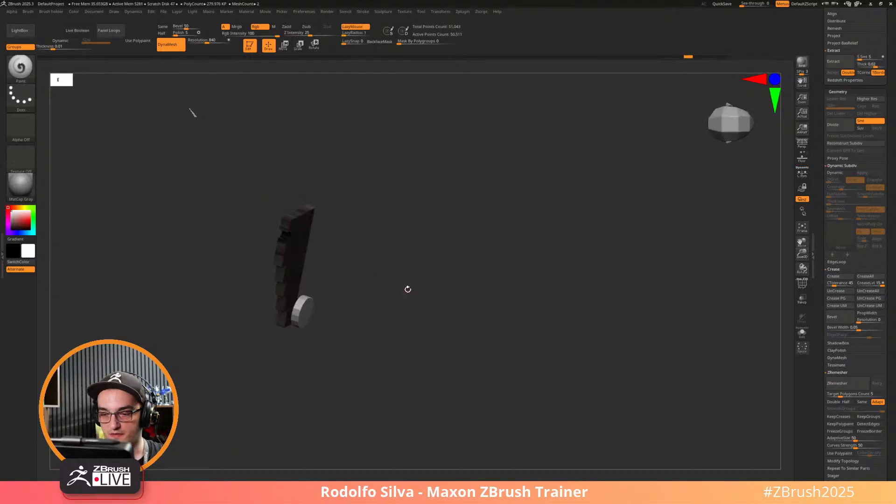
# Step through the undo history to the straight panel with the smooth wheel and activate the move gizmo for all subtools.
pyautogui.click(727, 57)
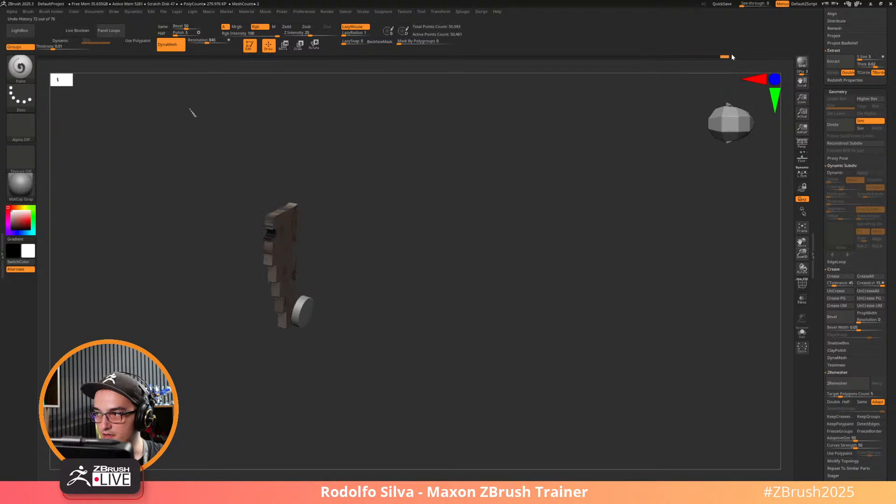
pyautogui.moveTo(717, 57)
pyautogui.mouseDown()
pyautogui.moveTo(687, 57)
pyautogui.moveTo(697, 58)
pyautogui.moveTo(425, 252)
pyautogui.mouseUp()
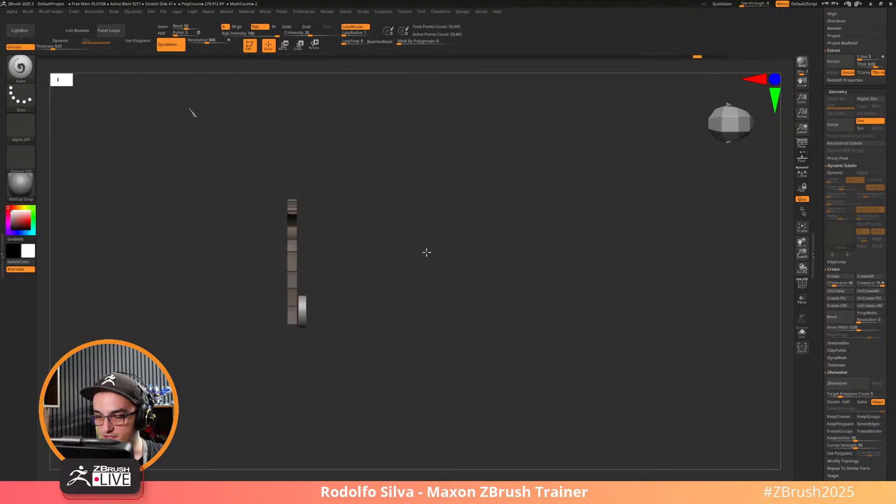
pyautogui.press('w')
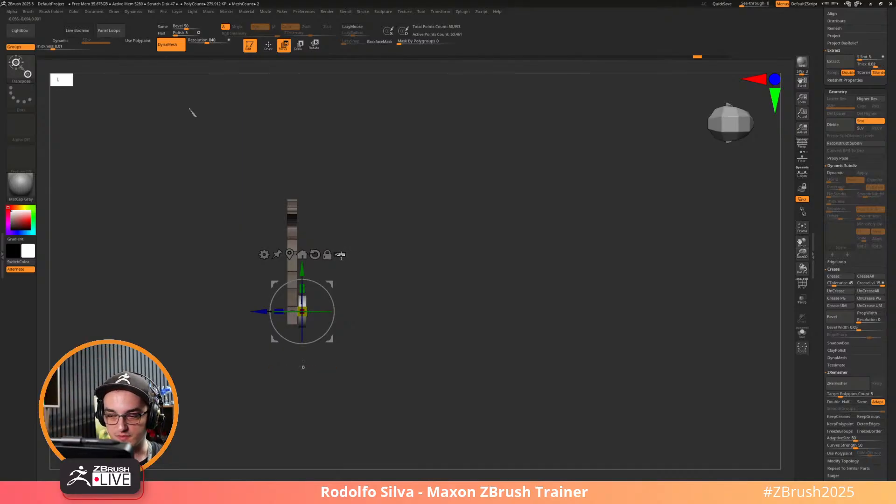
pyautogui.moveTo(380, 297); pyautogui.dragTo(412, 320)
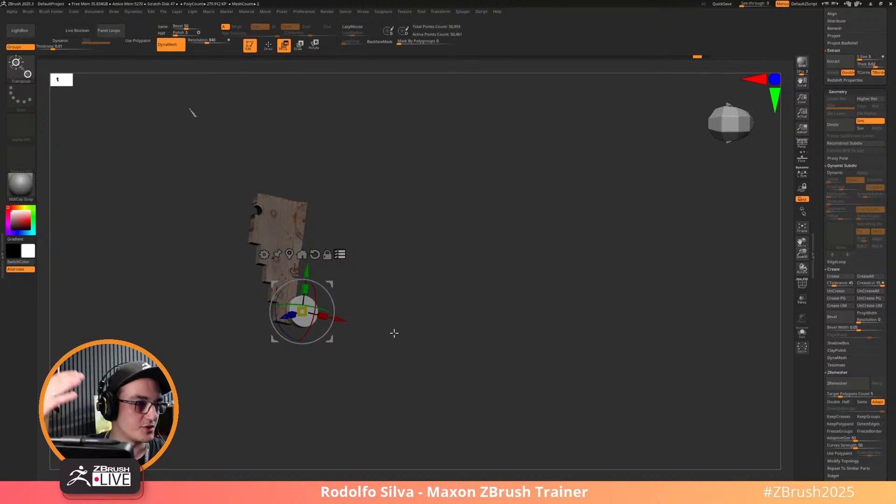
pyautogui.keyDown('shift'); pyautogui.moveTo(398, 308); pyautogui.dragTo(419, 303); pyautogui.keyUp('shift')
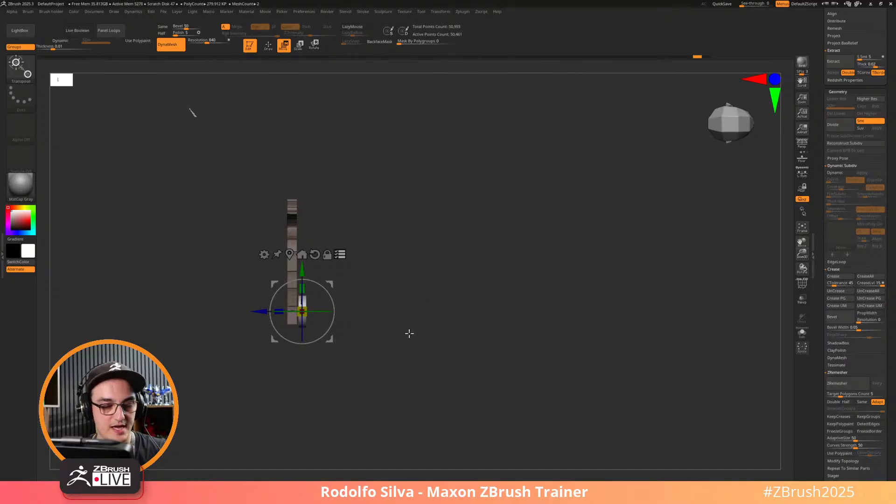
# Show the floor reference, rotate the panel and wheel together a quarter turn, and move them onto the top-view drawing.
pyautogui.hotkey('shift', 'p')
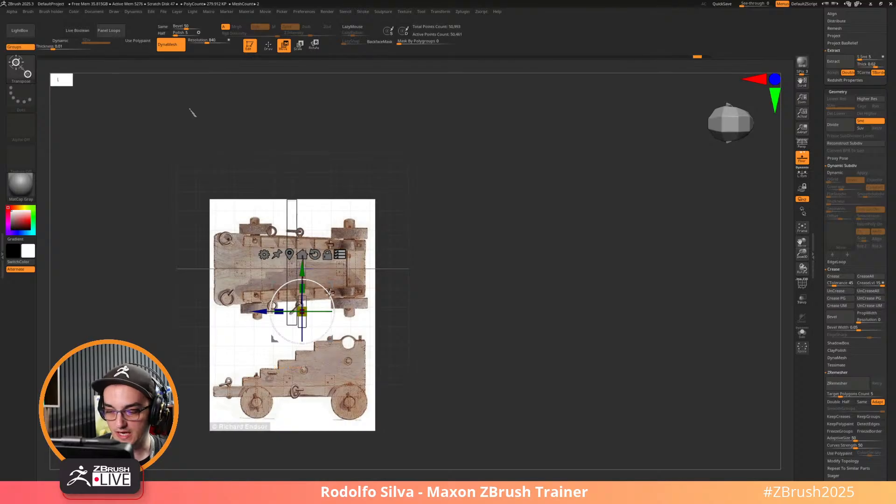
pyautogui.moveTo(329, 294); pyautogui.dragTo(329, 357)
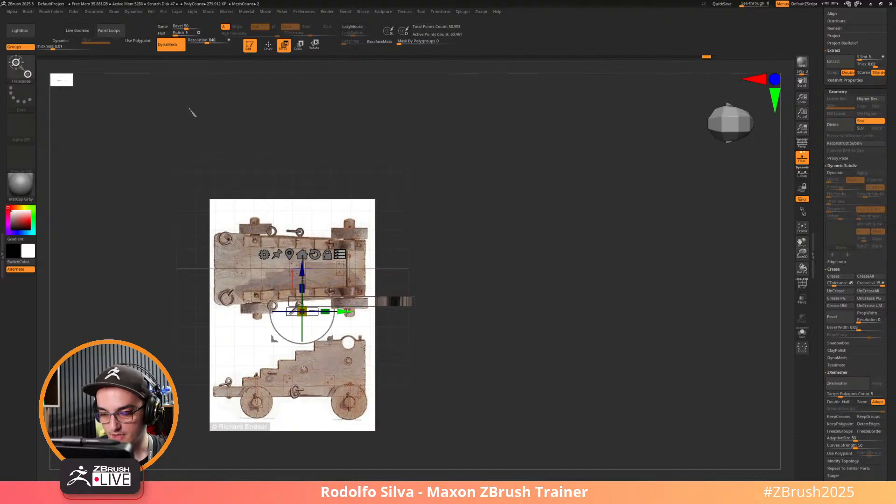
pyautogui.moveTo(346, 312); pyautogui.dragTo(298, 329)
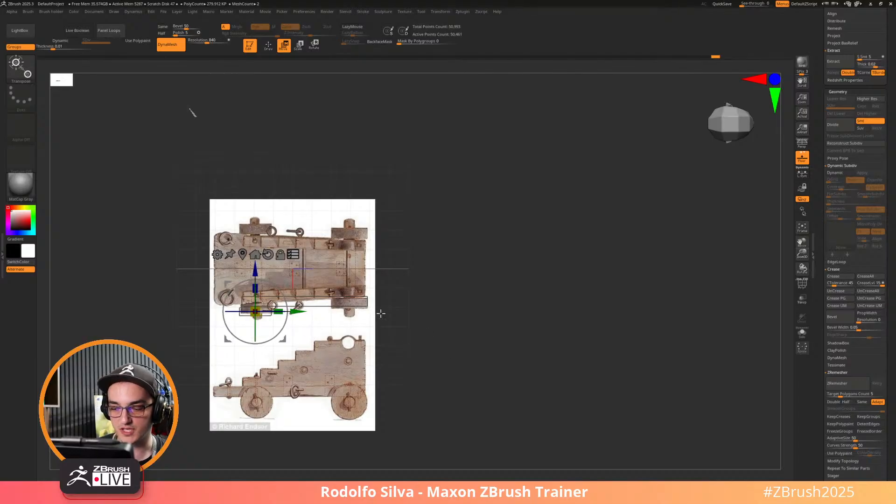
# Move the panel and wheel up together until the wheel sits over the front wheel of the side-view drawing.
pyautogui.moveTo(472, 357); pyautogui.dragTo(469, 270)
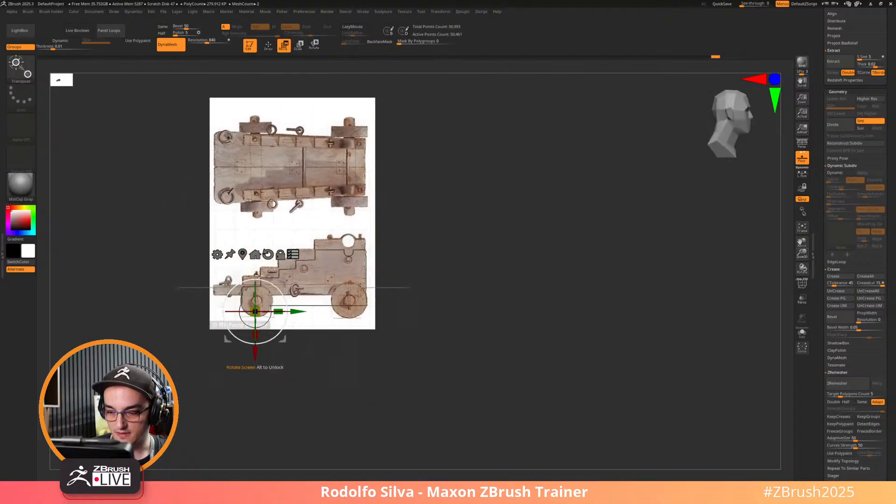
pyautogui.moveTo(254, 352); pyautogui.dragTo(255, 342)
pyautogui.moveTo(295, 301); pyautogui.dragTo(295, 301)
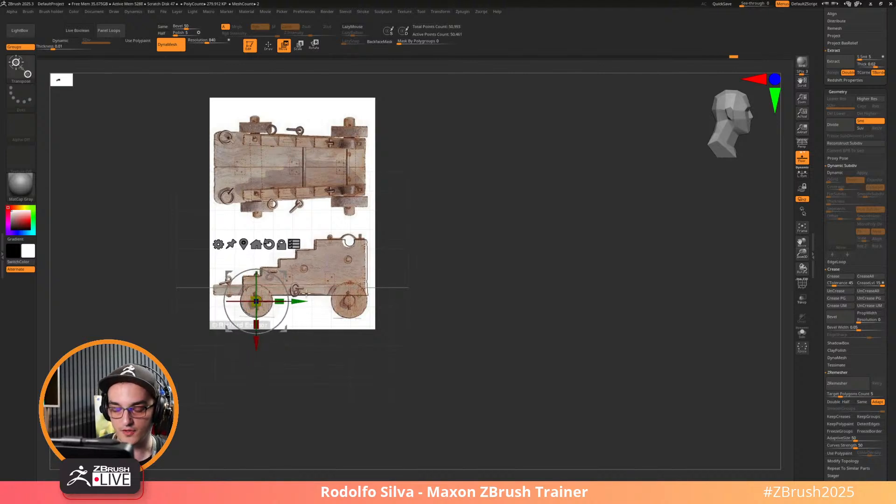
# Select the side panel and nudge it horizontally and slightly upward to fit the stepped outline of the side-view drawing.
pyautogui.keyDown('ctrl'); pyautogui.moveTo(424, 311); pyautogui.dragTo(455, 359, button='right'); pyautogui.keyUp('ctrl')
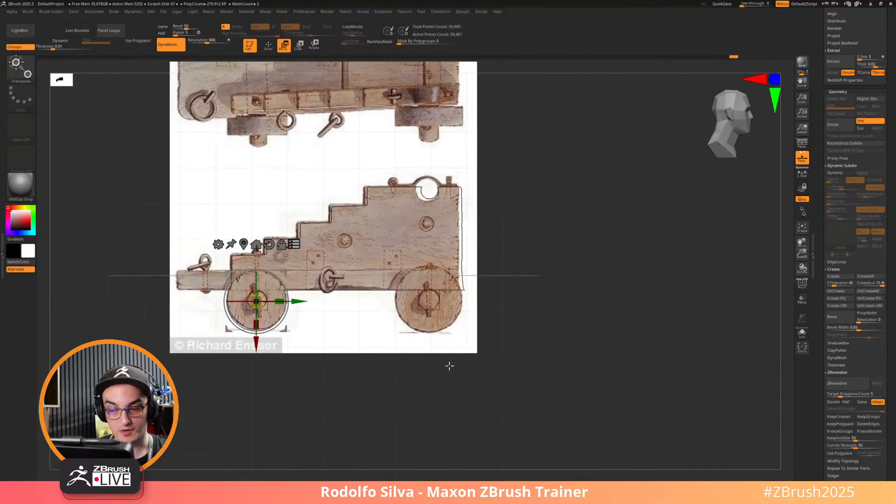
pyautogui.keyDown('alt'); pyautogui.click(360, 249); pyautogui.keyUp('alt')
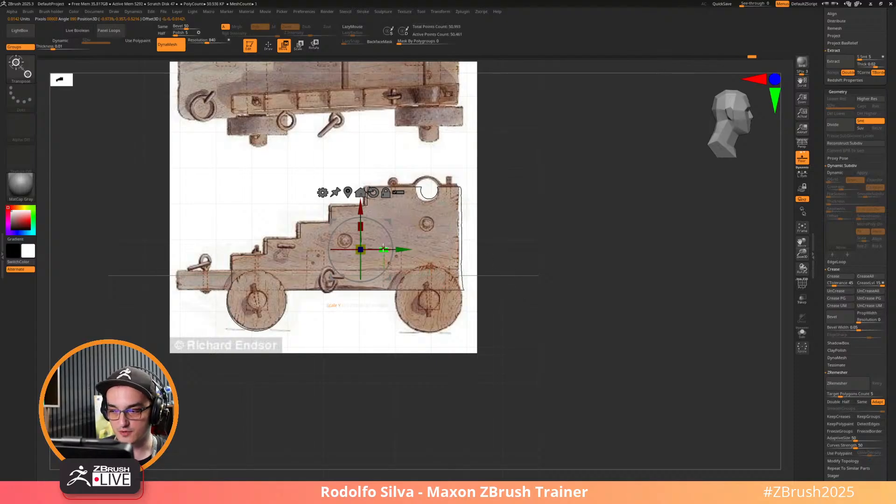
pyautogui.moveTo(392, 248); pyautogui.dragTo(390, 248)
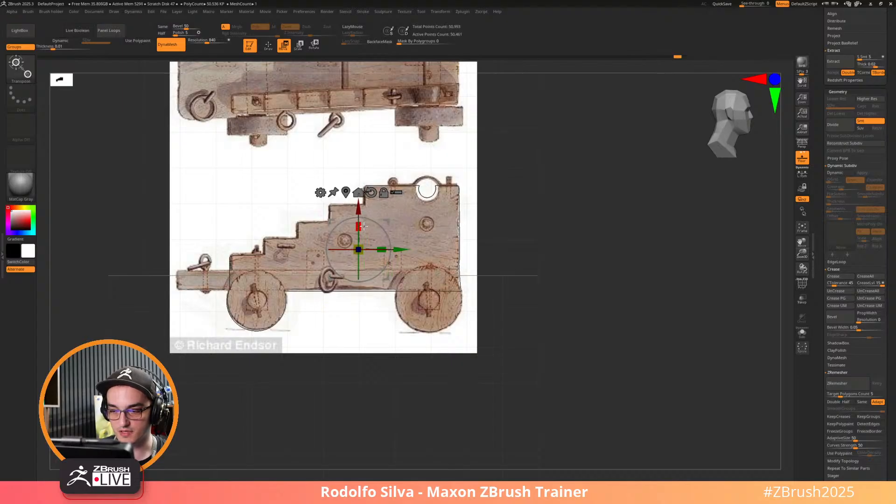
pyautogui.moveTo(359, 212)
pyautogui.mouseDown()
pyautogui.moveTo(363, 230)
pyautogui.moveTo(358, 208)
pyautogui.mouseUp()
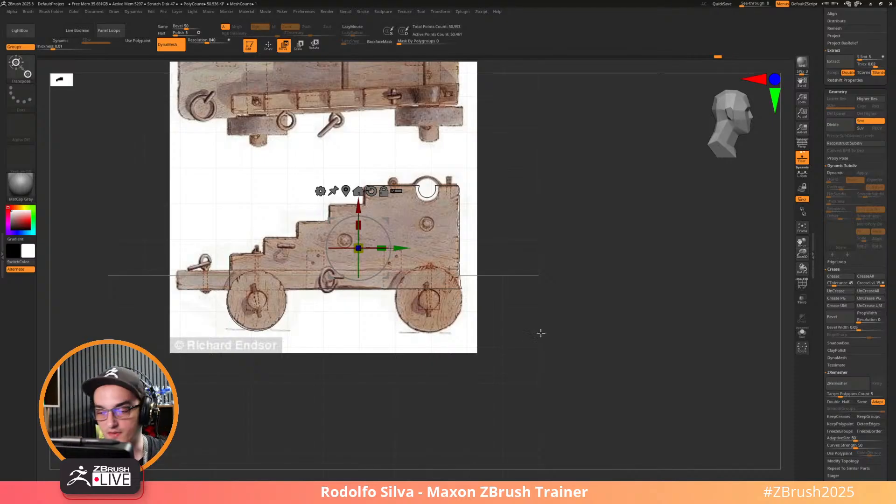
# Toggle the floor reference off and on to compare the panel and wheel with the side-view drawing.
pyautogui.hotkey('shift', 'p')
pyautogui.hotkey('shift', 'p')
pyautogui.hotkey('shift', 'p')
pyautogui.hotkey('shift', 'p')
pyautogui.hotkey('shift', 'p')
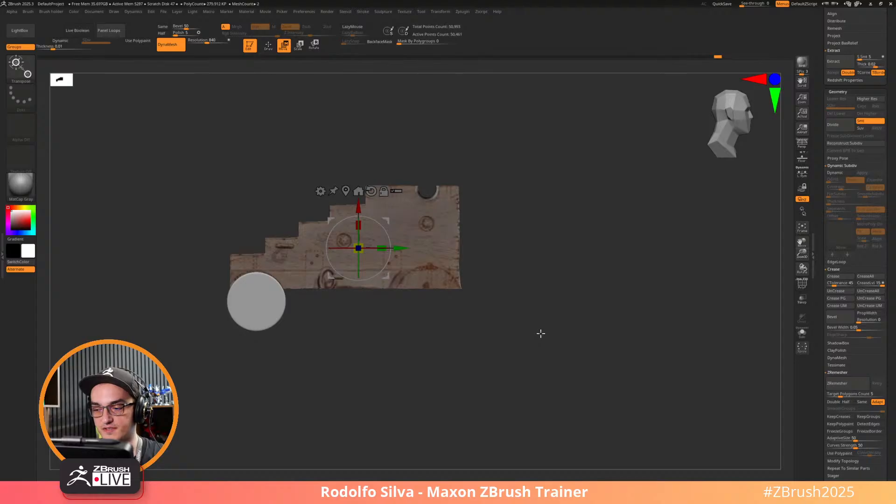
pyautogui.hotkey('shift', 'p')
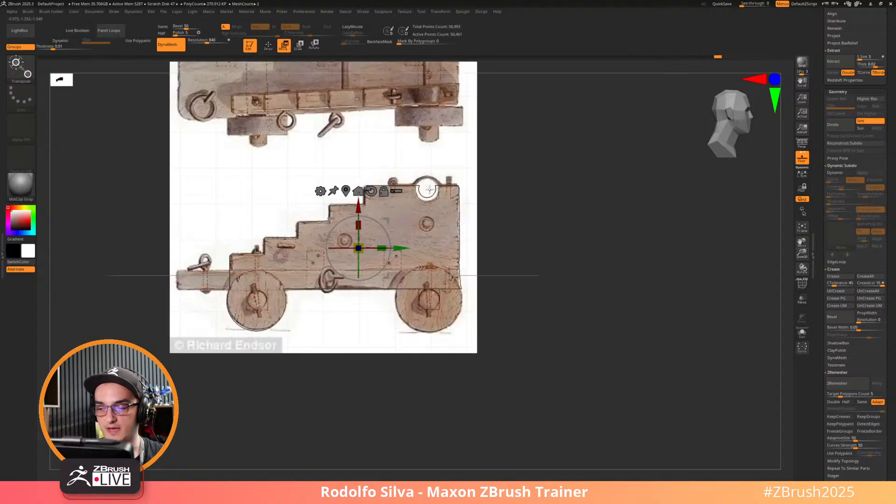
# Clip the semicircular notch on the panel's top edge to a clean round shape with ClipCircleCenter, matching the drawing's circle.
pyautogui.press('q')
pyautogui.keyDown('ctrl'); pyautogui.keyDown('shift'); pyautogui.click(20, 68); pyautogui.keyUp('shift'); pyautogui.keyUp('ctrl')
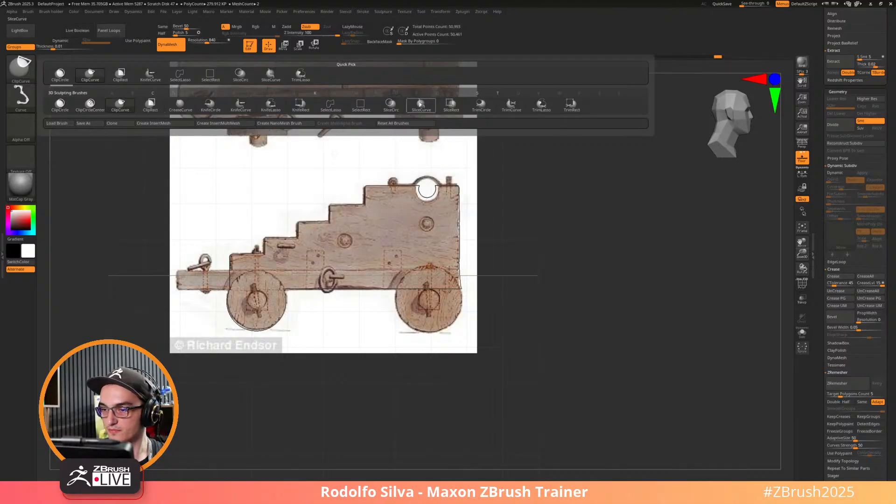
pyautogui.keyDown('ctrl'); pyautogui.keyDown('shift'); pyautogui.click(61, 106); pyautogui.keyUp('shift'); pyautogui.keyUp('ctrl')
pyautogui.keyDown('ctrl'); pyautogui.keyDown('shift'); pyautogui.click(91, 106); pyautogui.keyUp('shift'); pyautogui.keyUp('ctrl')
pyautogui.moveTo(413, 206)
pyautogui.keyDown('ctrl'); pyautogui.keyDown('shift'); pyautogui.mouseDown()
pyautogui.moveTo(424, 225)
pyautogui.moveTo(430, 205)
pyautogui.mouseUp(); pyautogui.keyUp('shift'); pyautogui.keyUp('ctrl')
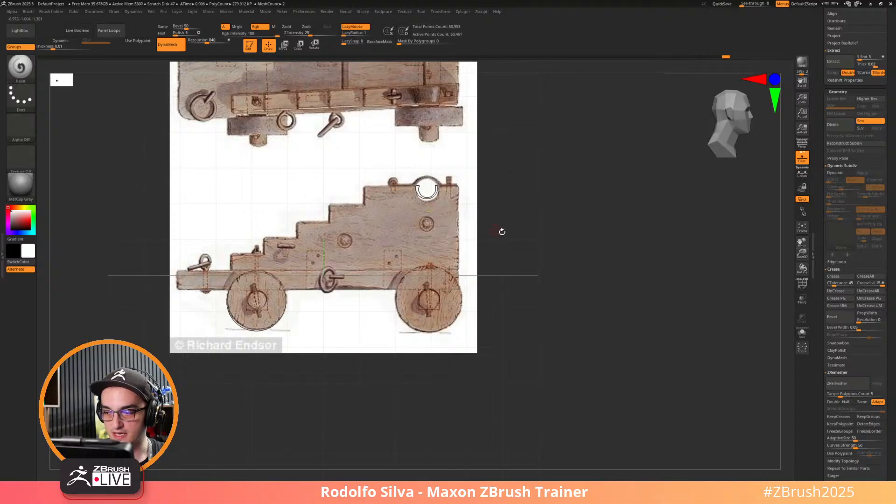
pyautogui.moveTo(502, 231); pyautogui.dragTo(507, 249)
pyautogui.hotkey('ctrl', 'z')
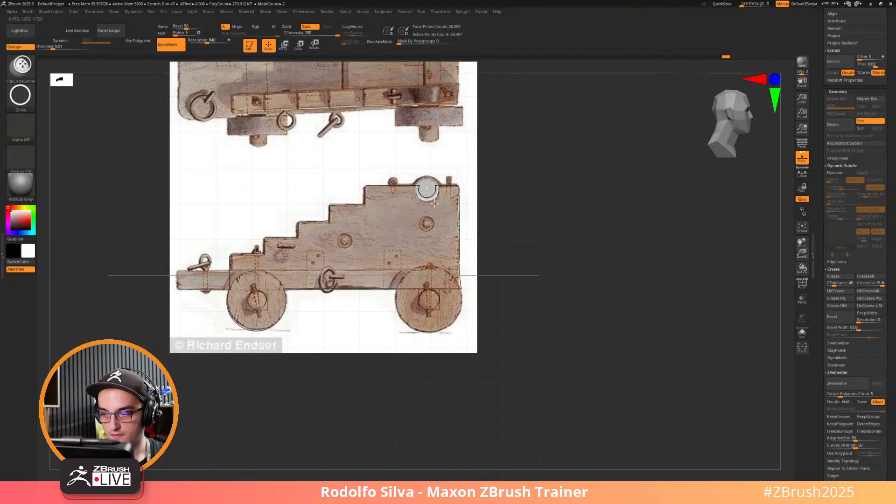
pyautogui.moveTo(564, 284)
pyautogui.mouseDown()
pyautogui.moveTo(538, 312)
pyautogui.moveTo(560, 300)
pyautogui.moveTo(568, 264)
pyautogui.mouseUp()
# Straighten the panel's highest top edge beside the round notch with a horizontal ClipCurve cut.
pyautogui.keyDown('ctrl'); pyautogui.keyDown('shift'); pyautogui.click(24, 70); pyautogui.keyUp('shift'); pyautogui.keyUp('ctrl')
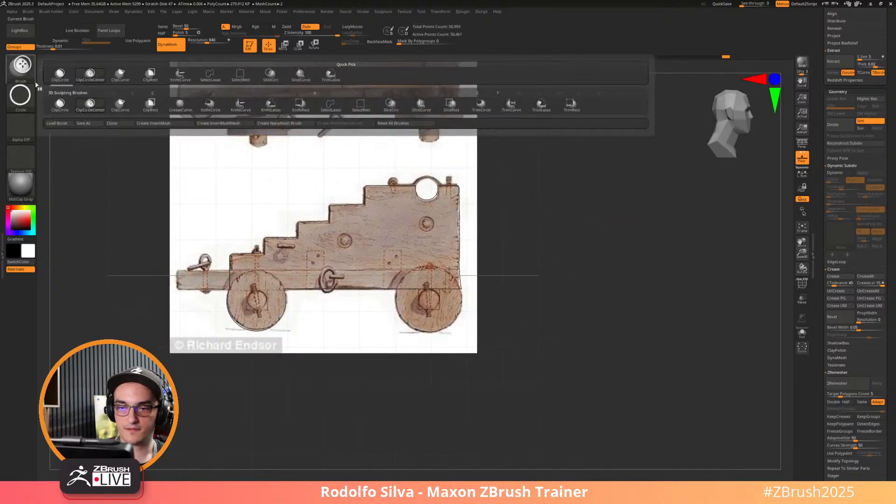
pyautogui.keyDown('ctrl'); pyautogui.keyDown('shift'); pyautogui.click(120, 76); pyautogui.keyUp('shift'); pyautogui.keyUp('ctrl')
pyautogui.keyDown('ctrl'); pyautogui.keyDown('shift'); pyautogui.moveTo(353, 182); pyautogui.dragTo(540, 190); pyautogui.keyUp('shift'); pyautogui.keyUp('ctrl')
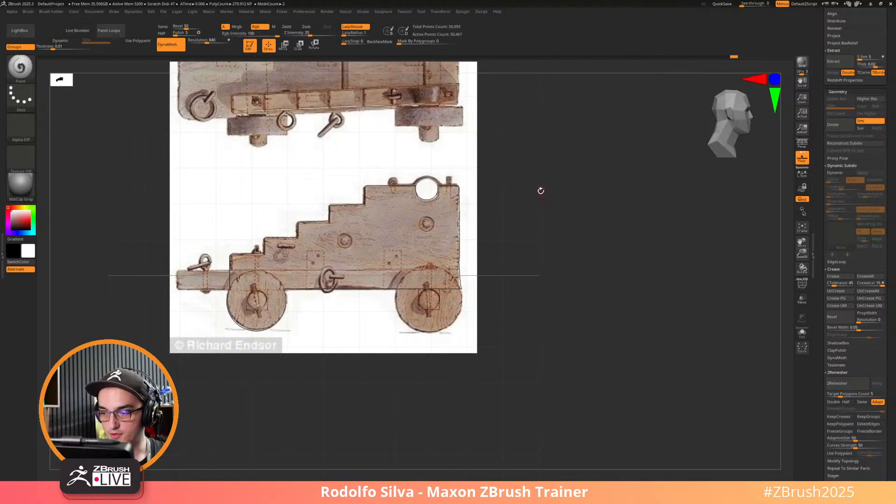
# Hide the floor reference, turn off the subtools' polypaint display, and clip the panel's tall end to a straight vertical edge.
pyautogui.hotkey('shift', 'p')
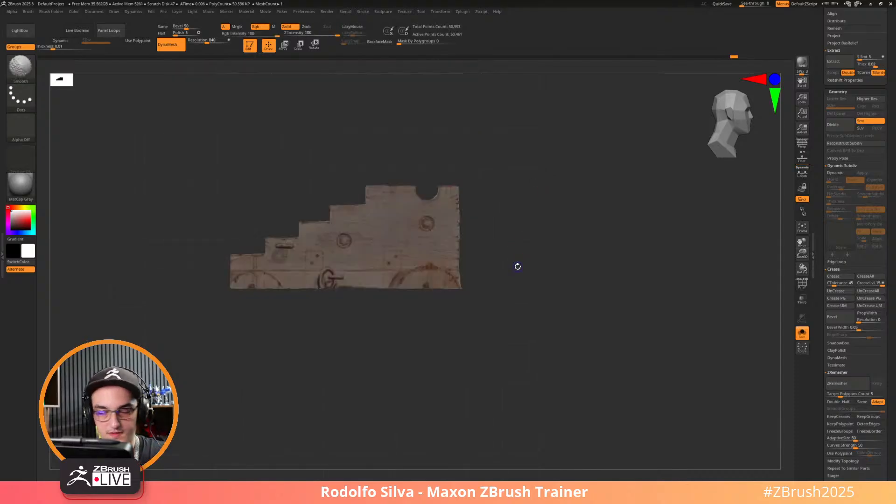
pyautogui.moveTo(516, 264)
pyautogui.mouseDown()
pyautogui.moveTo(532, 301)
pyautogui.moveTo(522, 270)
pyautogui.moveTo(520, 278)
pyautogui.mouseUp()
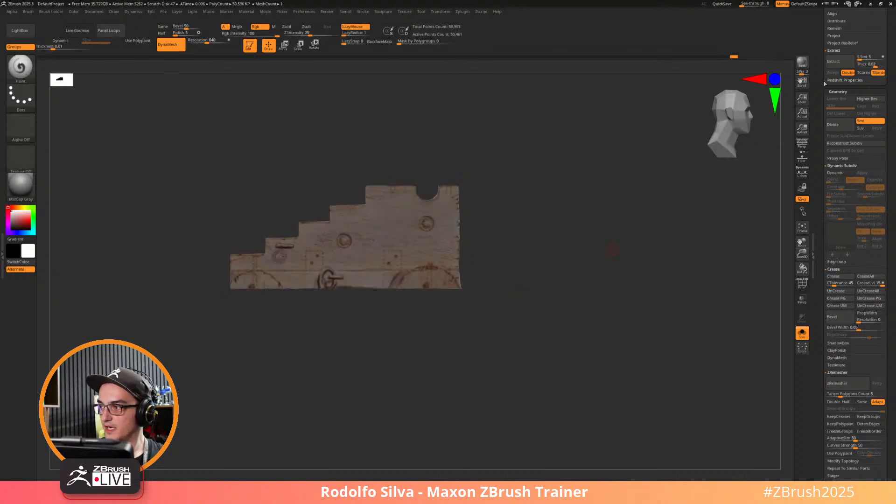
pyautogui.moveTo(824, 84)
pyautogui.mouseDown()
pyautogui.moveTo(866, 355)
pyautogui.moveTo(868, 471)
pyautogui.mouseUp()
pyautogui.keyDown('shift'); pyautogui.click(871, 189); pyautogui.keyUp('shift')
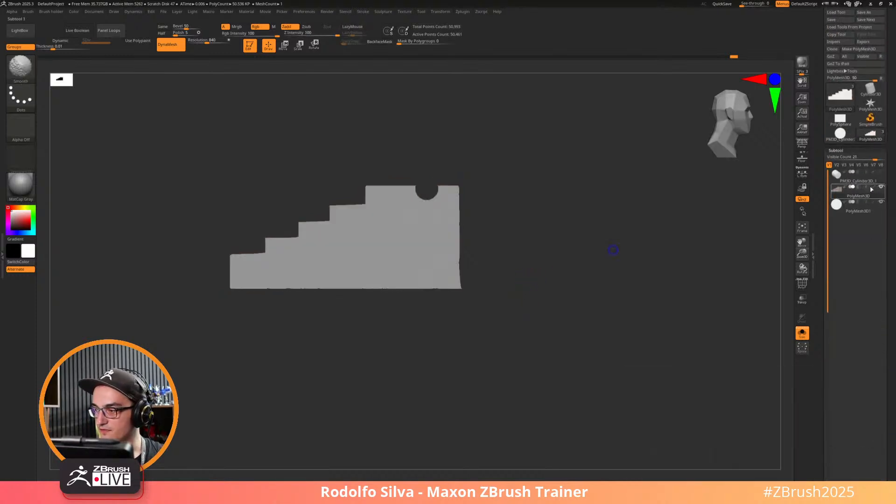
pyautogui.moveTo(466, 144)
pyautogui.keyDown('ctrl'); pyautogui.keyDown('shift'); pyautogui.mouseDown()
pyautogui.moveTo(457, 351)
pyautogui.moveTo(448, 352)
pyautogui.mouseUp(); pyautogui.keyUp('shift'); pyautogui.keyUp('ctrl')
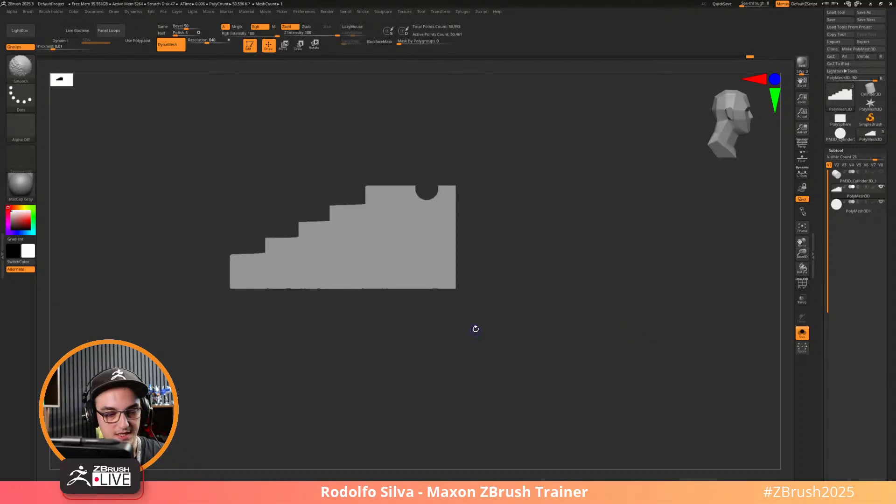
# Use a mask to move only the panel's tall vertical end out to the side-view drawing's outline, and clear the mask.
pyautogui.keyDown('ctrl'); pyautogui.moveTo(524, 163); pyautogui.dragTo(448, 364); pyautogui.keyUp('ctrl')
pyautogui.press('w')
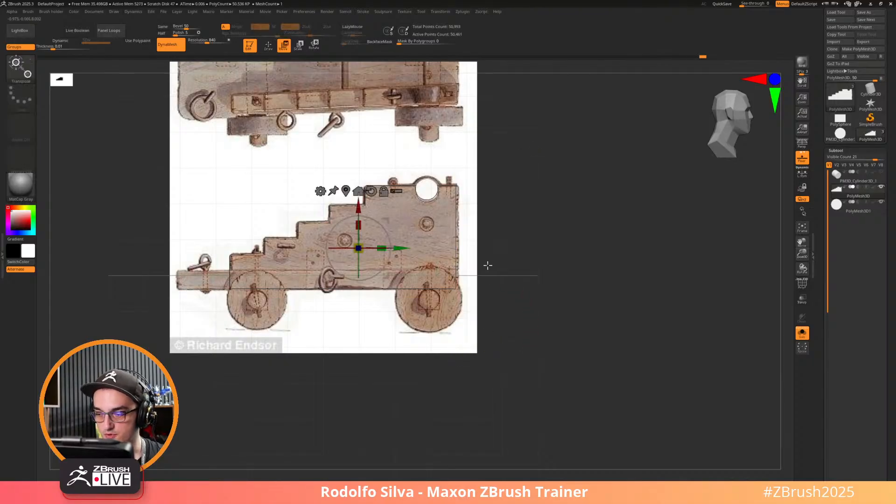
pyautogui.moveTo(406, 248); pyautogui.dragTo(405, 248)
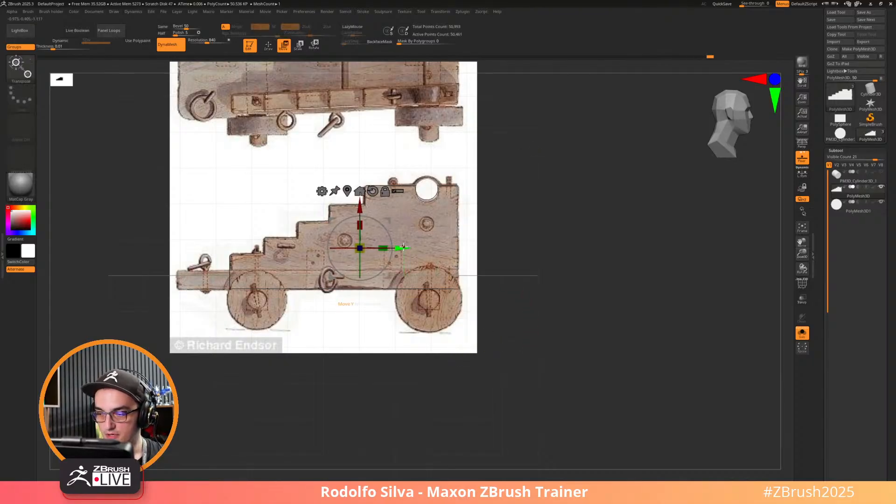
pyautogui.keyDown('ctrl'); pyautogui.moveTo(558, 312); pyautogui.dragTo(545, 336); pyautogui.keyUp('ctrl')
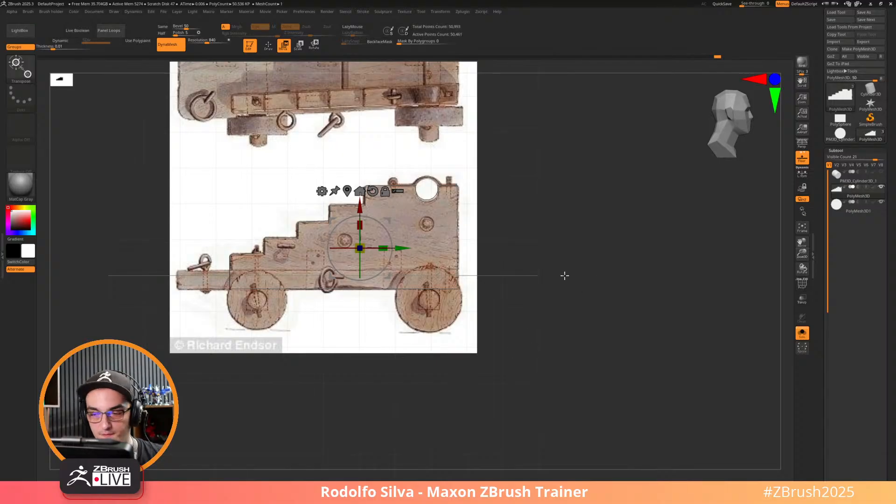
# Bring up the floor map offset settings and inspect how the reference planes line up with the model from several angles.
pyautogui.click(4, 107)
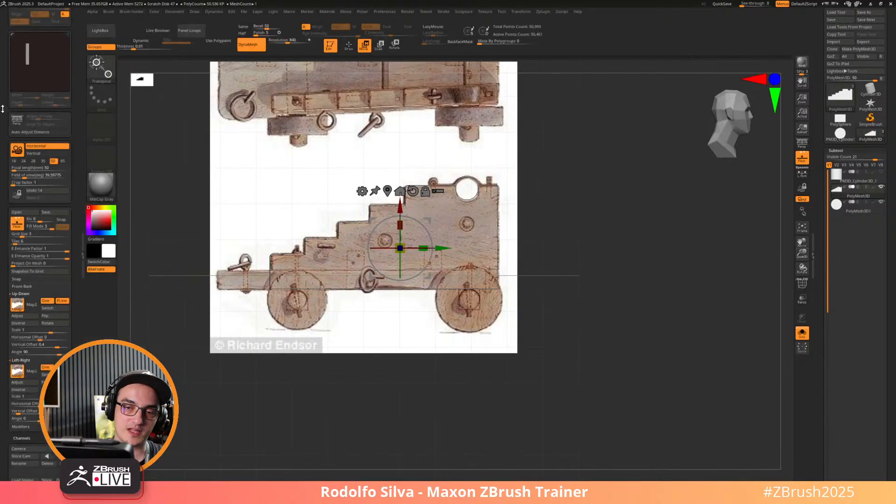
pyautogui.scroll(-3, 46, 270)
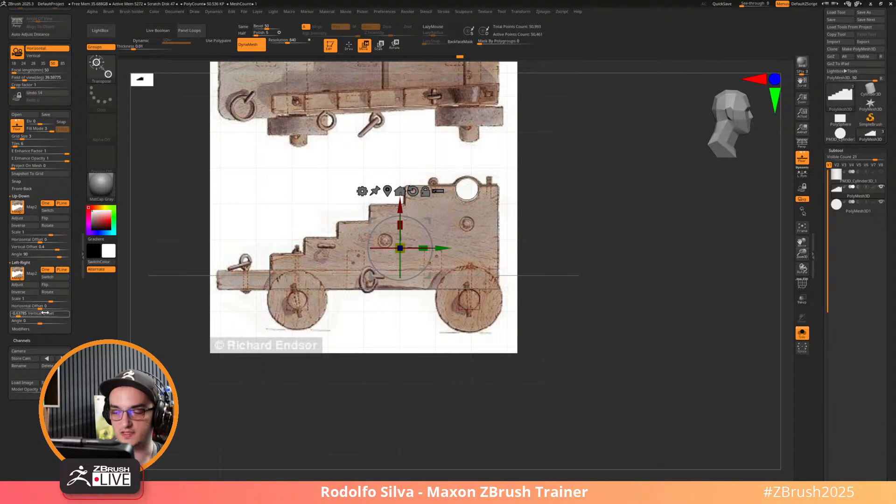
pyautogui.keyDown('shift'); pyautogui.moveTo(555, 355); pyautogui.dragTo(566, 449); pyautogui.keyUp('shift')
pyautogui.moveTo(590, 416); pyautogui.dragTo(599, 340)
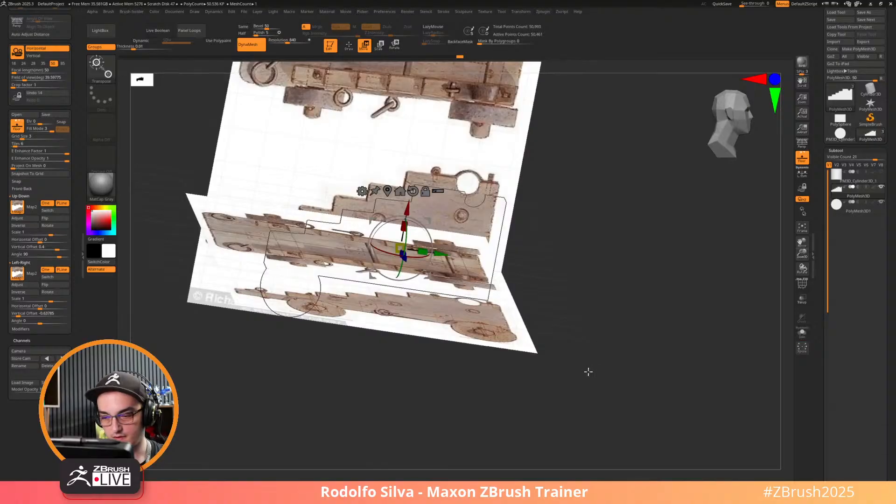
pyautogui.keyDown('shift'); pyautogui.moveTo(587, 372); pyautogui.dragTo(600, 325); pyautogui.keyUp('shift')
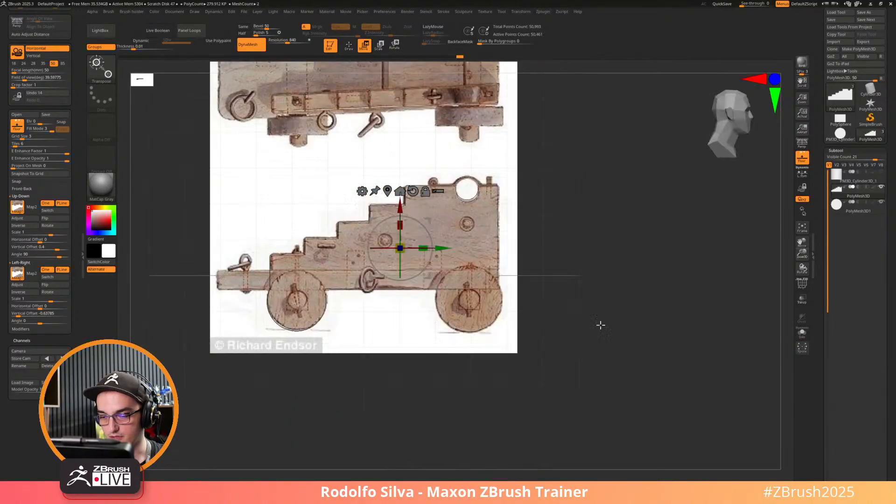
# Select the wheel, hide the floor reference, duplicate the wheel outward by 0.3 and scale the copy to 0.55 as an axle hub.
pyautogui.keyDown('alt'); pyautogui.click(321, 322); pyautogui.keyUp('alt')
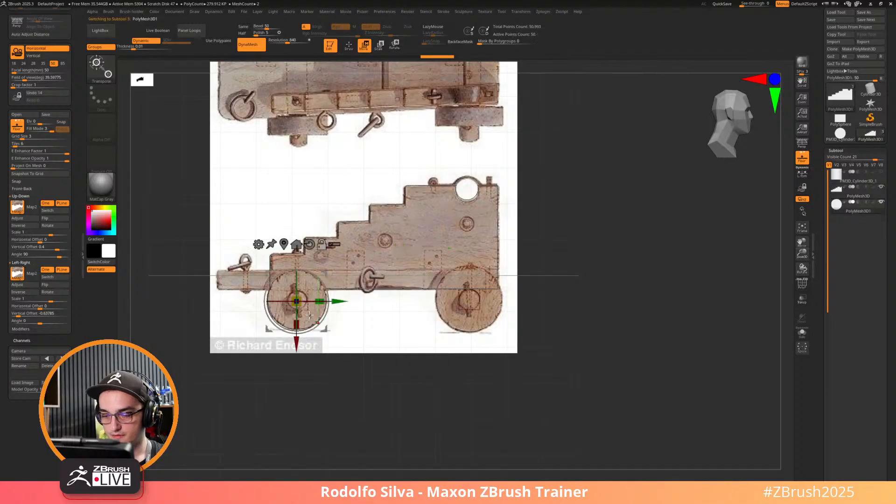
pyautogui.moveTo(406, 356); pyautogui.dragTo(440, 398)
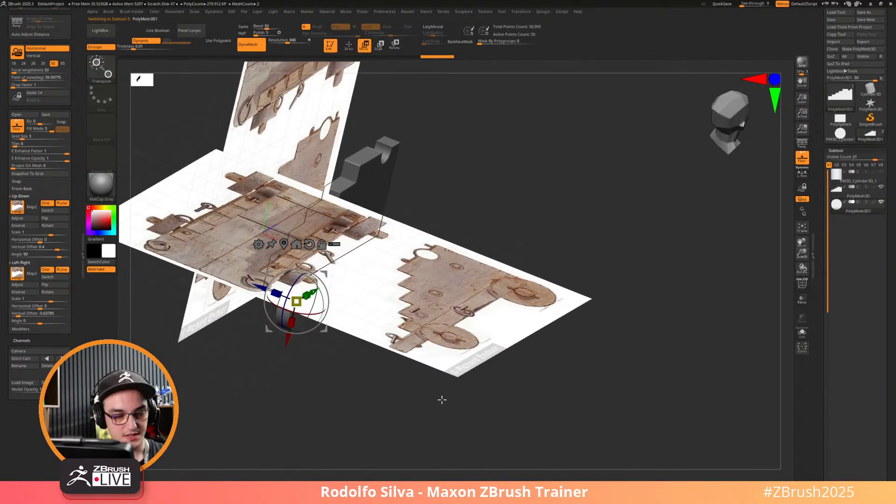
pyautogui.hotkey('shift', 'p')
pyautogui.keyDown('ctrl'); pyautogui.moveTo(262, 290); pyautogui.dragTo(295, 308); pyautogui.keyUp('ctrl')
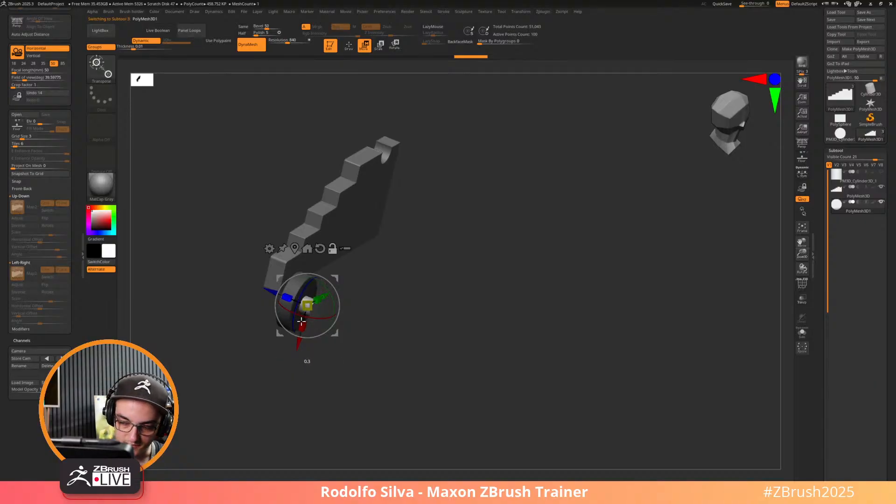
pyautogui.moveTo(373, 333); pyautogui.dragTo(402, 289)
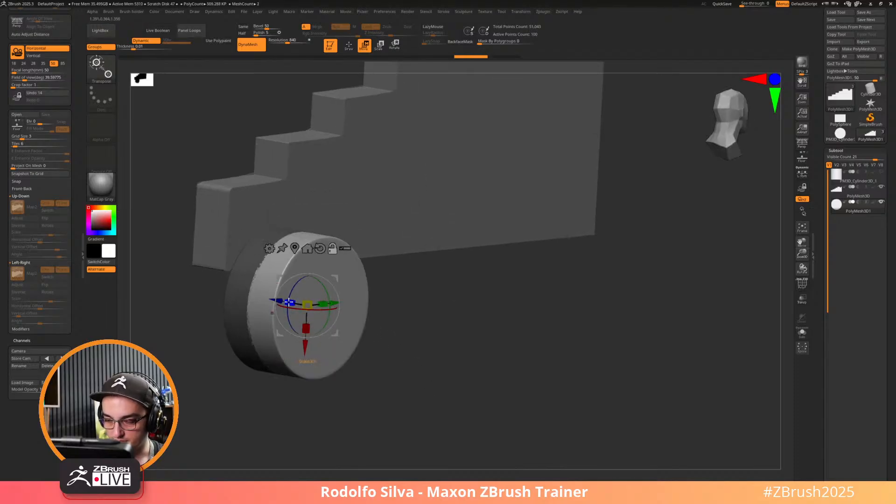
pyautogui.moveTo(289, 302); pyautogui.dragTo(320, 331)
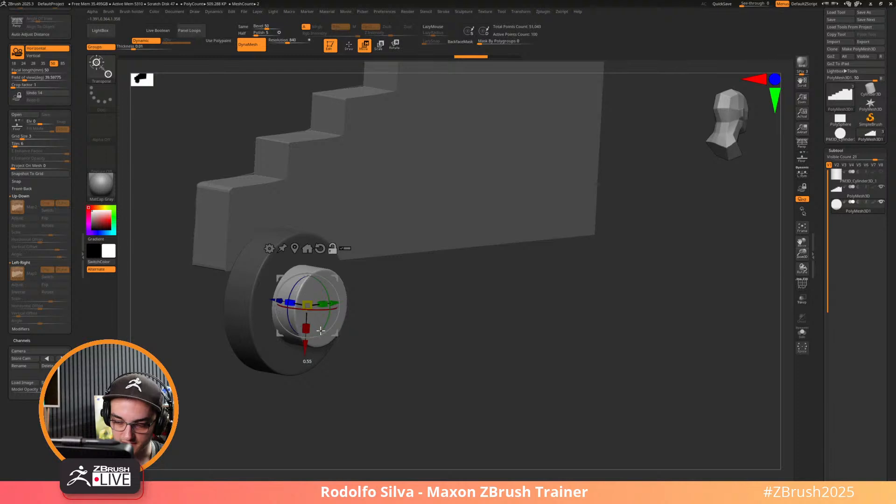
pyautogui.keyDown('shift'); pyautogui.moveTo(369, 355); pyautogui.dragTo(418, 368); pyautogui.keyUp('shift')
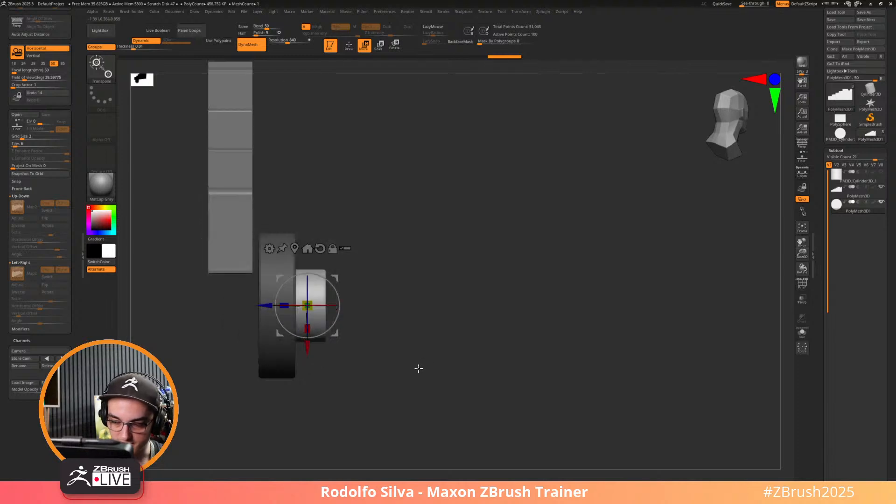
pyautogui.moveTo(363, 368); pyautogui.dragTo(529, 405)
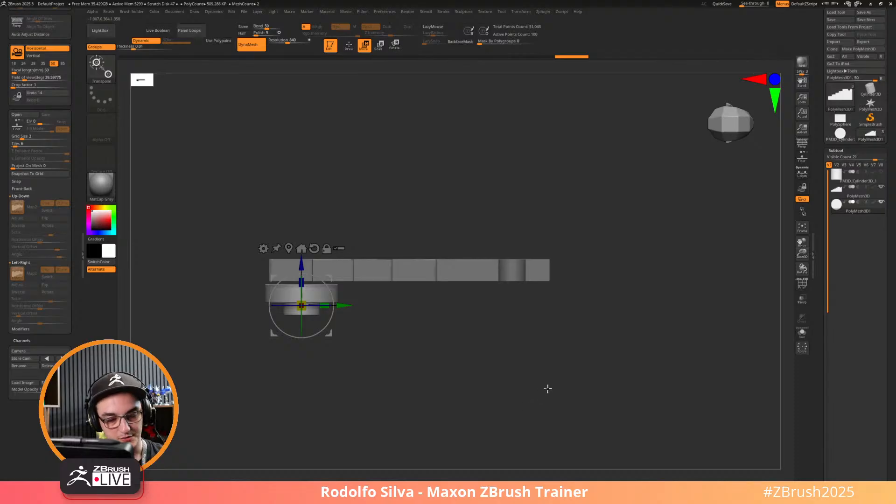
# Enable Array Mesh on the wheel with Lock Pos and Lock Size, and offset the second copy about -6.04 along Z.
pyautogui.click(841, 150)
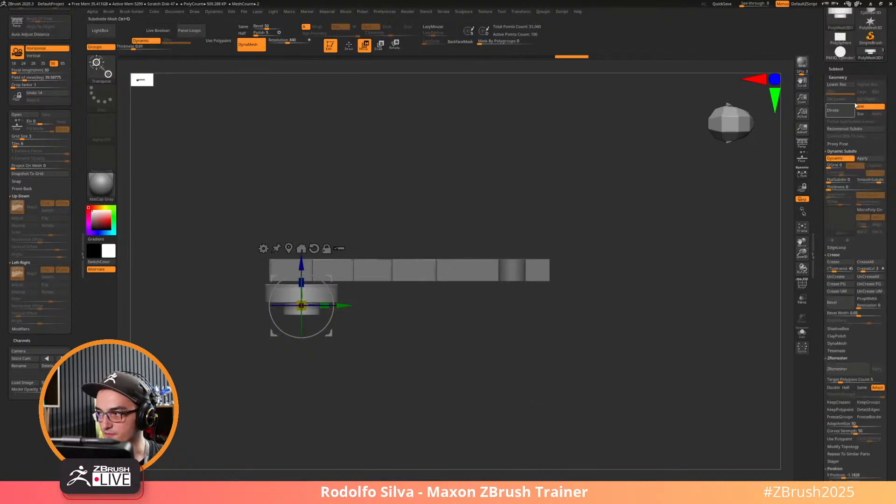
pyautogui.click(839, 186)
pyautogui.click(839, 85)
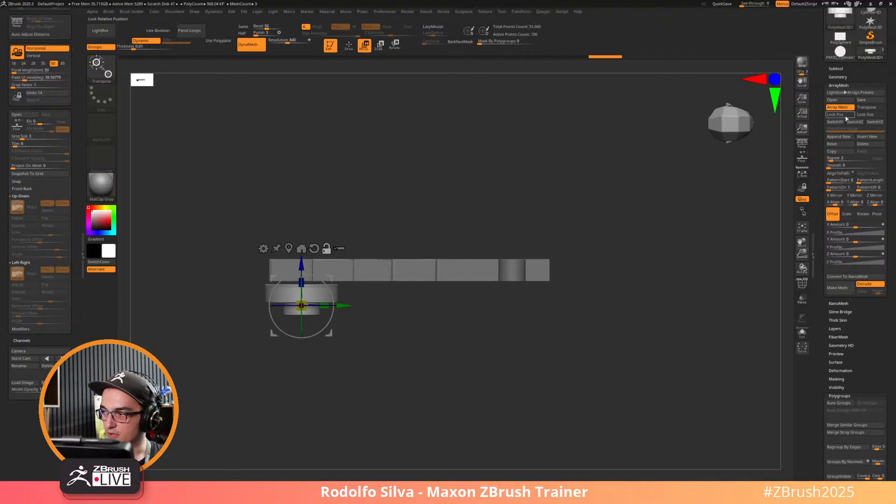
pyautogui.click(846, 116)
pyautogui.click(866, 114)
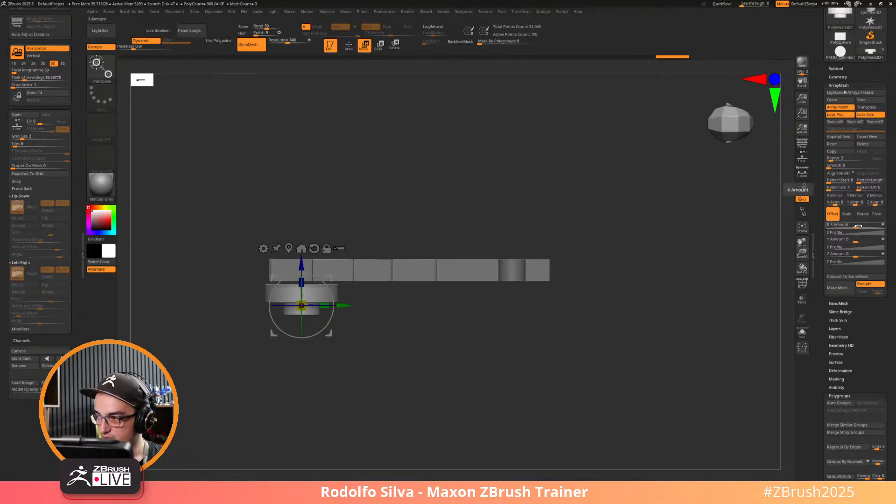
pyautogui.moveTo(854, 255)
pyautogui.mouseDown()
pyautogui.moveTo(861, 255)
pyautogui.moveTo(844, 257)
pyautogui.mouseUp()
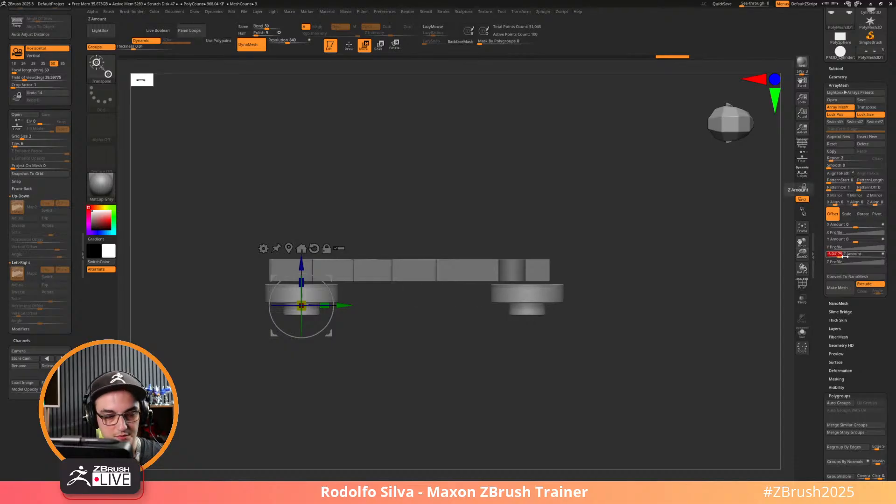
# Show the floor reference and use Array Mesh Transpose to shift the second wheel onto the top-view drawing, with a Z amount of about -5.68.
pyautogui.hotkey('shift', 'p')
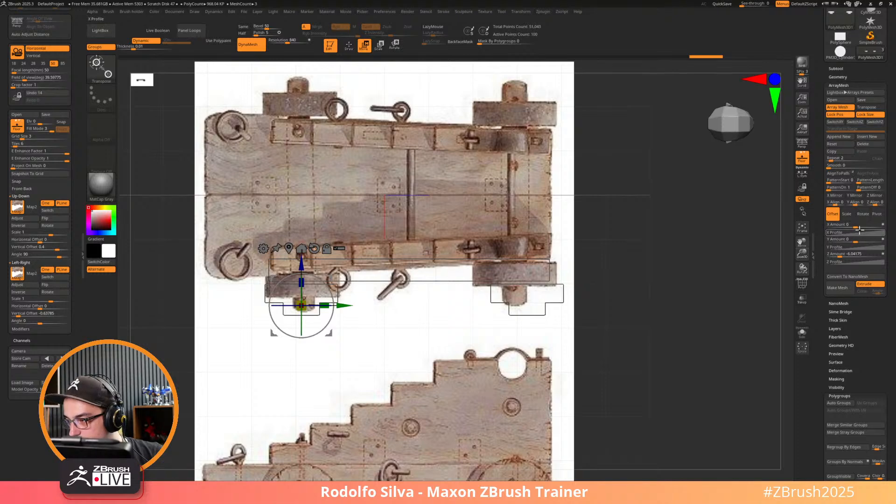
pyautogui.moveTo(853, 254); pyautogui.dragTo(837, 258)
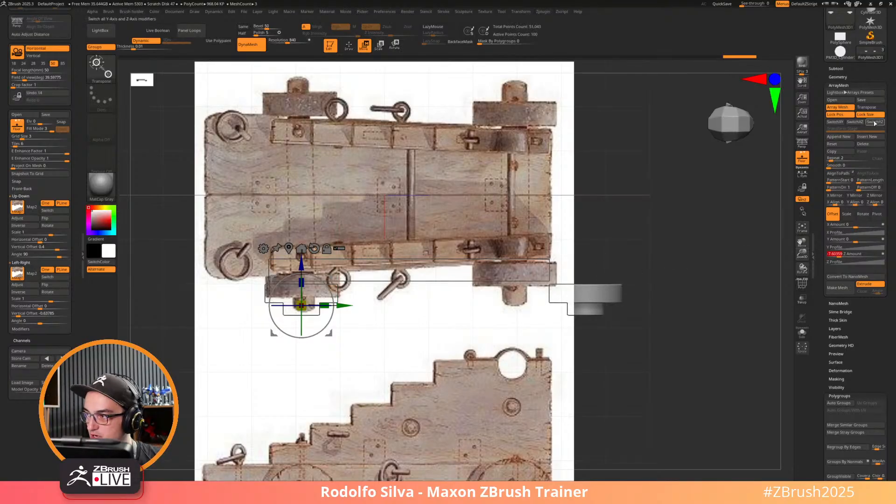
pyautogui.click(866, 107)
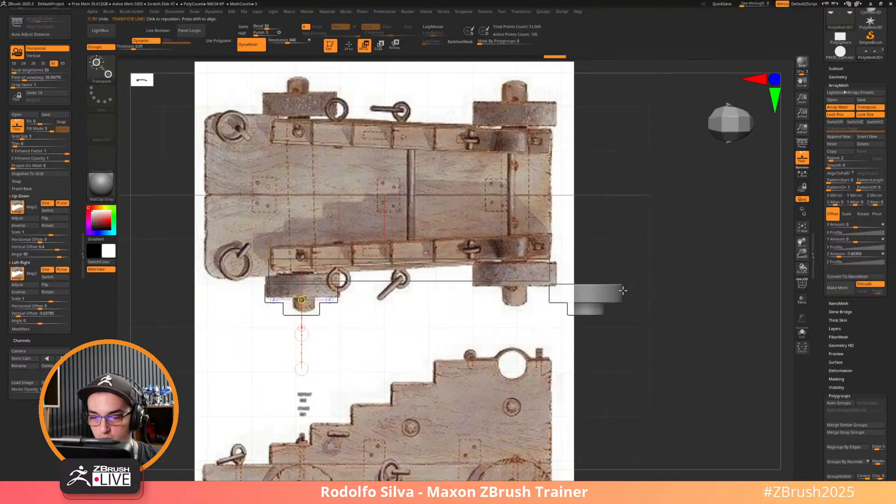
pyautogui.click(329, 300)
pyautogui.moveTo(372, 300); pyautogui.dragTo(568, 299)
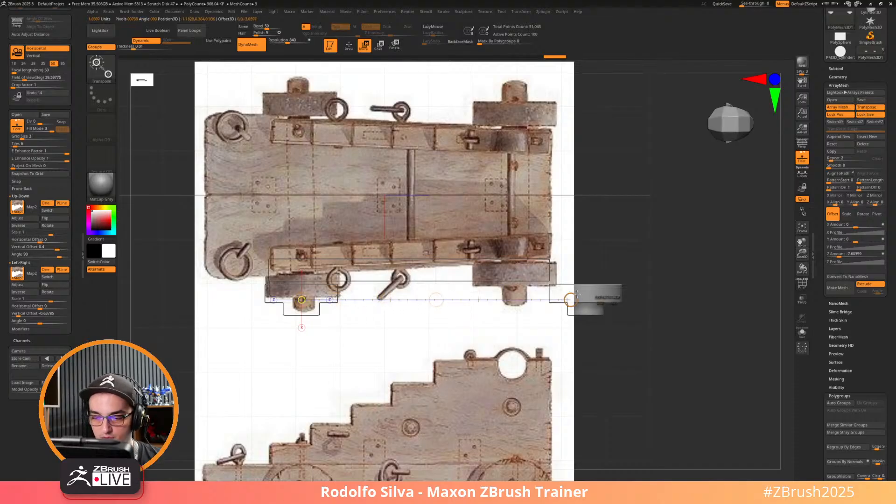
pyautogui.moveTo(435, 299); pyautogui.dragTo(290, 315)
# Scale up the second wheel copy to match the larger drawn wheel and offset it to about X 1.12 and Z -5.72.
pyautogui.press('e')
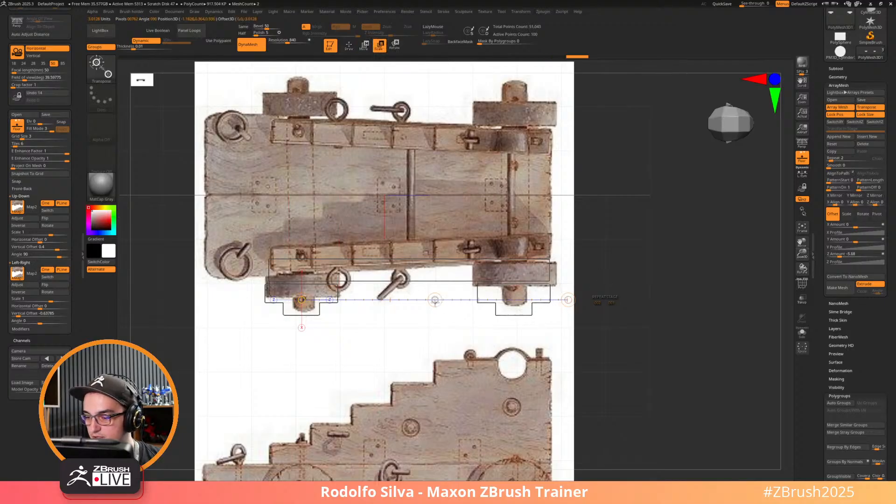
pyautogui.moveTo(568, 299); pyautogui.dragTo(576, 300)
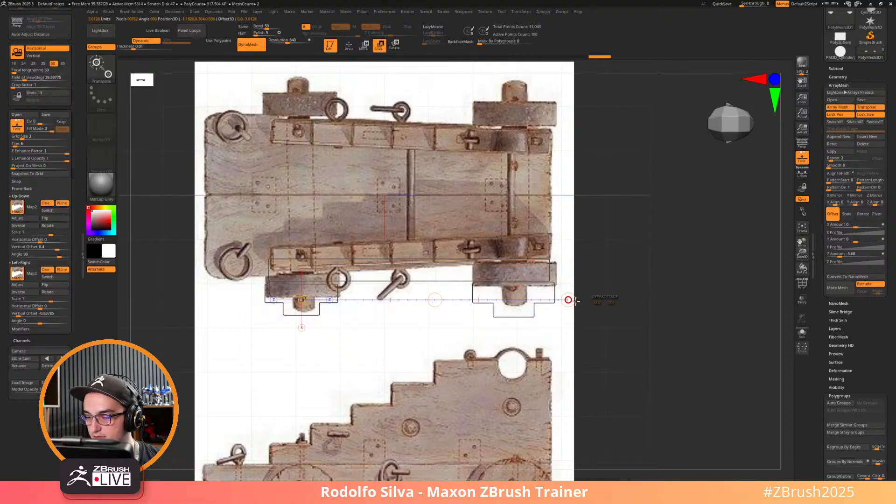
pyautogui.moveTo(575, 301); pyautogui.dragTo(572, 301)
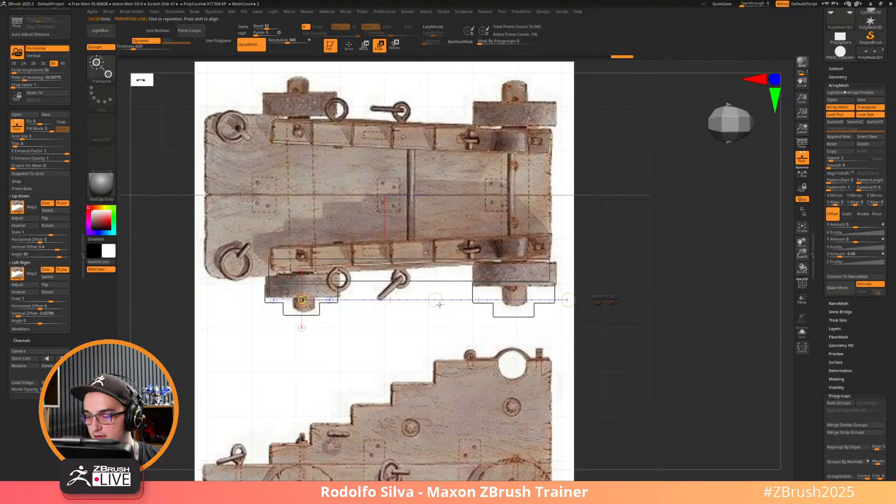
pyautogui.press('w')
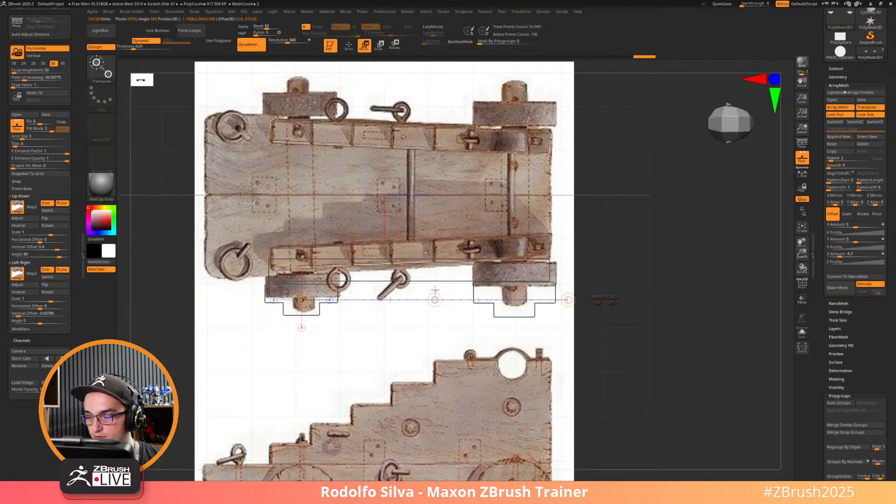
pyautogui.moveTo(435, 289); pyautogui.dragTo(436, 261)
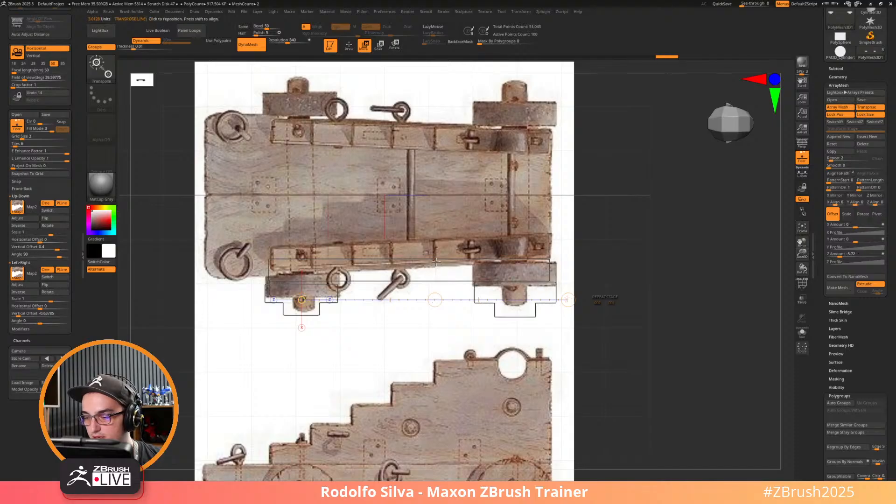
pyautogui.click(302, 272)
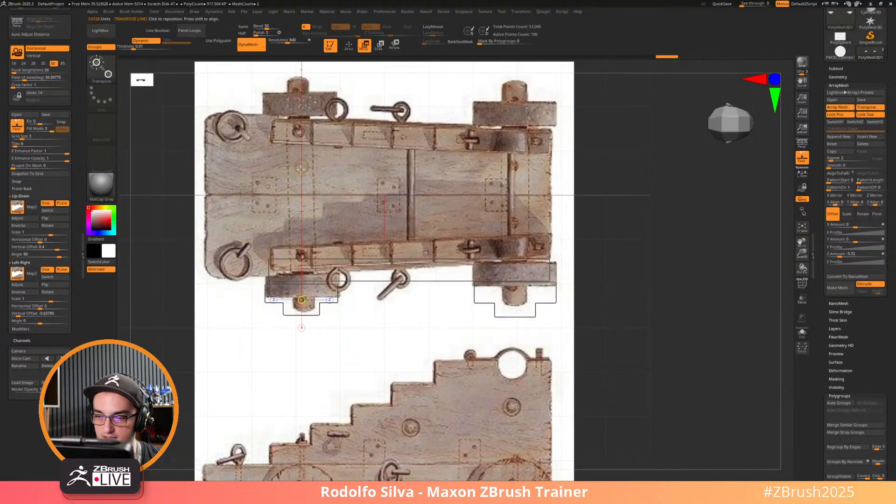
pyautogui.moveTo(302, 168)
pyautogui.mouseDown()
pyautogui.moveTo(302, 124)
pyautogui.moveTo(302, 167)
pyautogui.mouseUp()
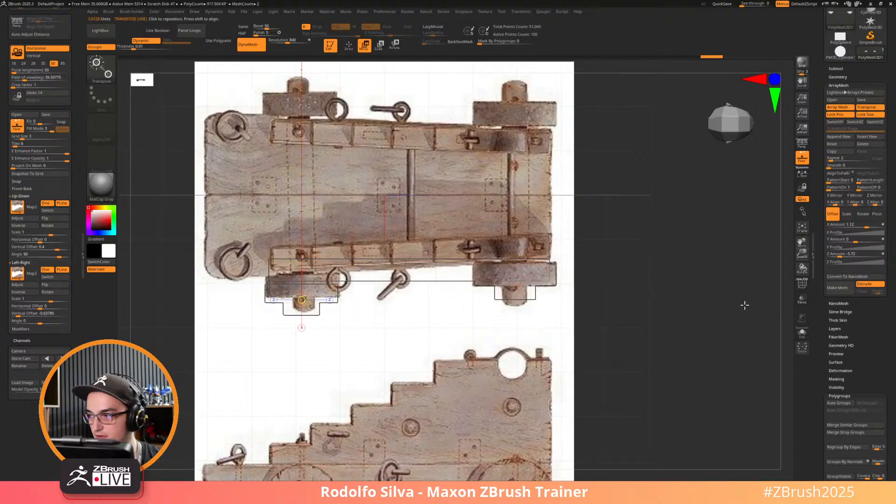
# Append a new array stage with X Mirror enabled and move the source wheel inward to match the top-view drawing.
pyautogui.click(838, 137)
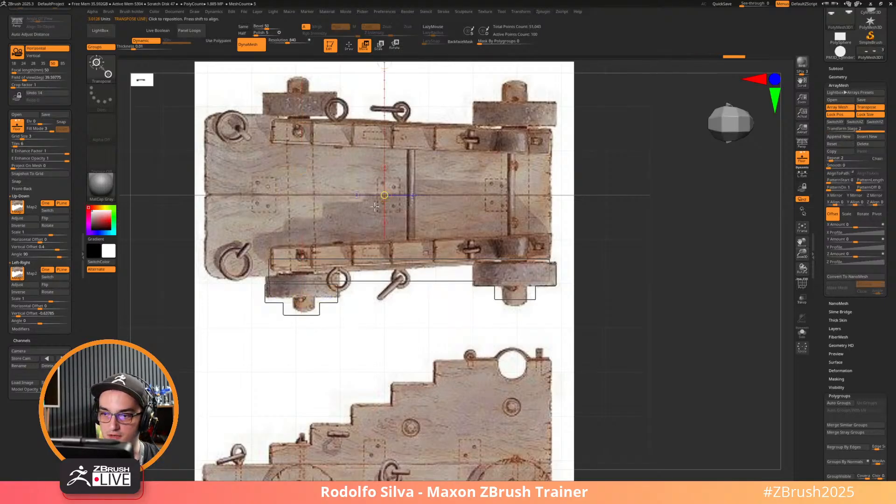
pyautogui.click(836, 195)
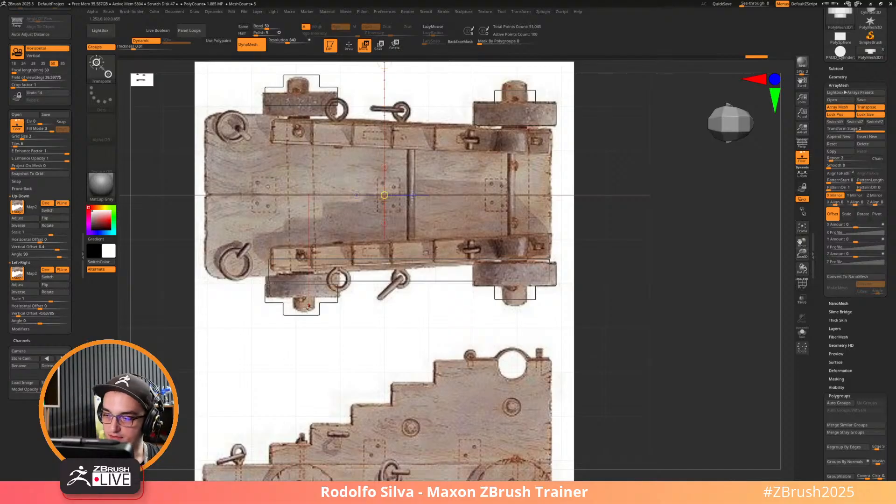
pyautogui.press('y')
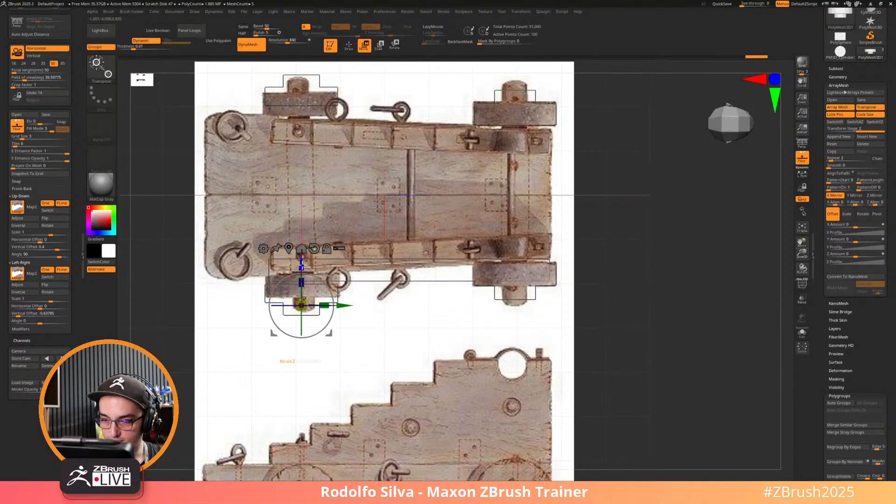
pyautogui.moveTo(301, 264)
pyautogui.mouseDown()
pyautogui.moveTo(304, 257)
pyautogui.moveTo(303, 275)
pyautogui.mouseUp()
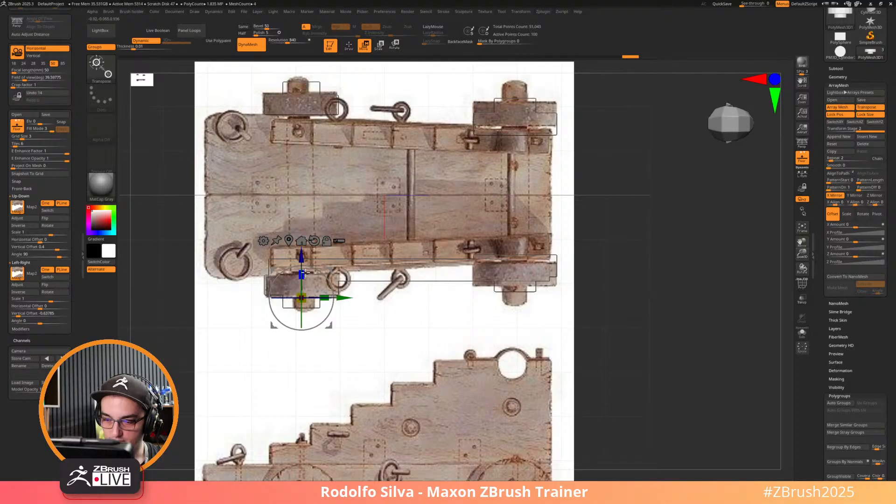
pyautogui.moveTo(302, 258); pyautogui.dragTo(301, 261)
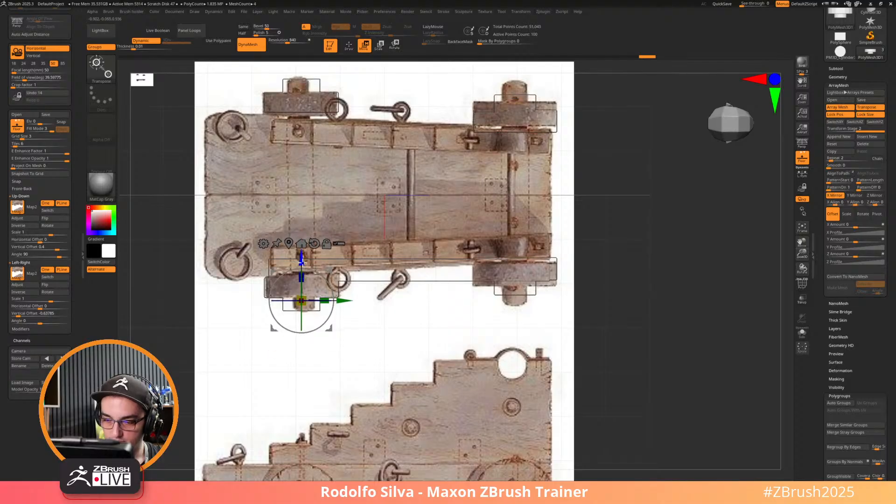
pyautogui.moveTo(304, 280); pyautogui.dragTo(304, 262)
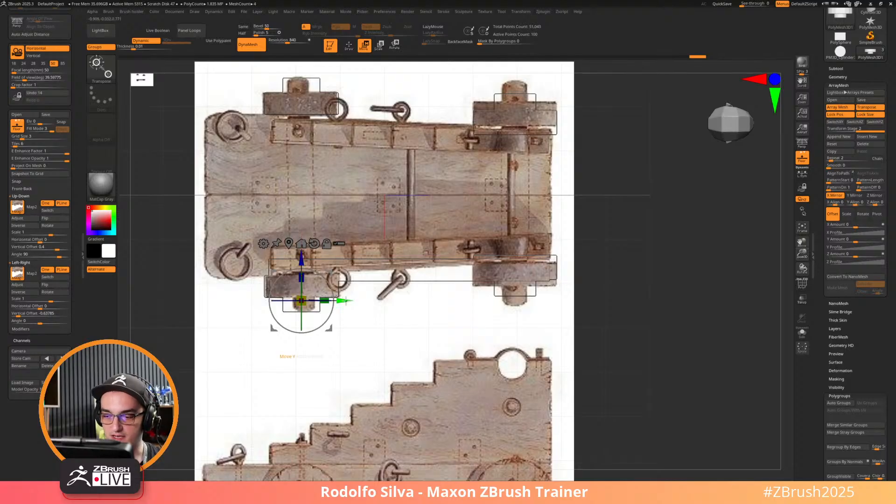
pyautogui.moveTo(345, 301); pyautogui.dragTo(343, 300)
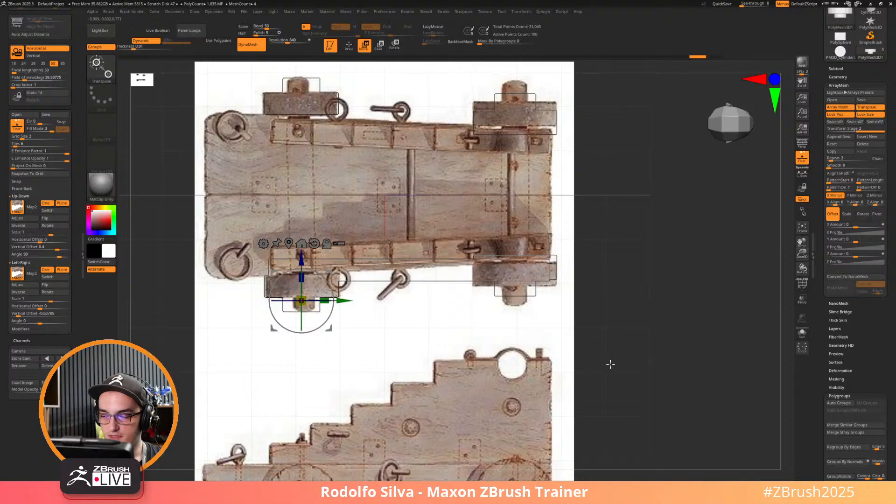
# Return to Transform Stage 1 and adjust the second wheel's X Amount to about 0.74 to fit the top view.
pyautogui.moveTo(610, 362); pyautogui.dragTo(606, 253)
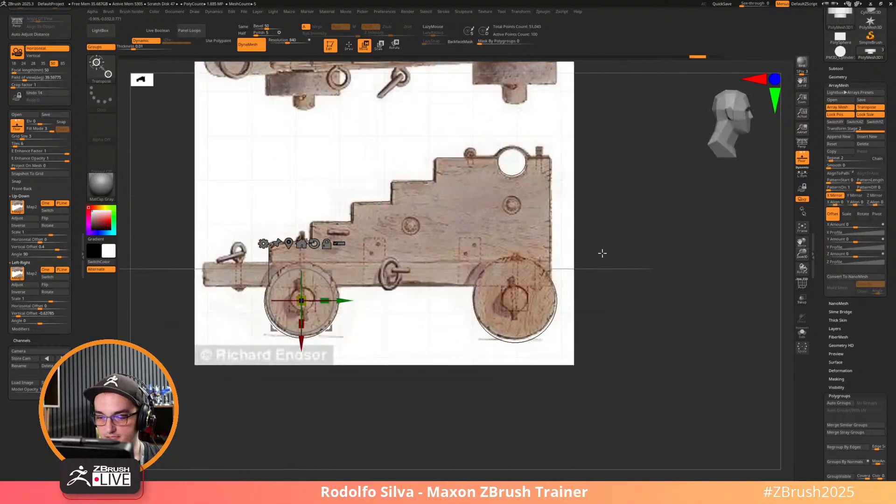
pyautogui.moveTo(618, 299); pyautogui.dragTo(614, 376)
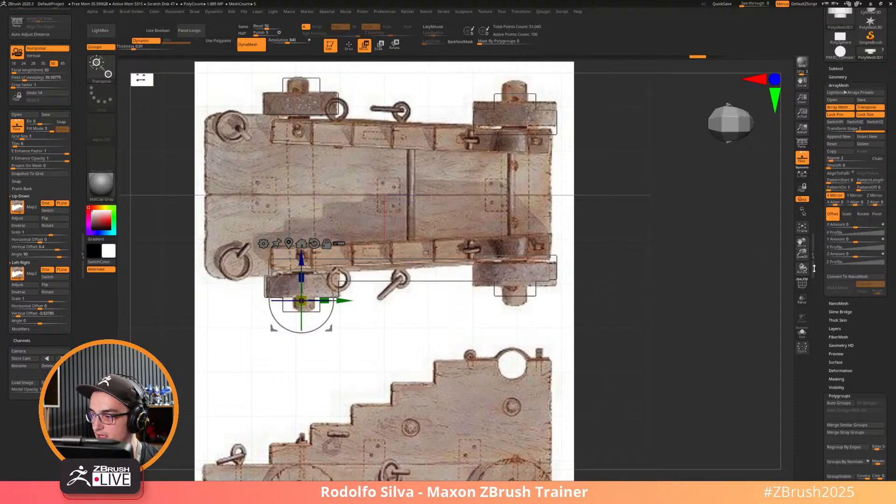
pyautogui.press('y')
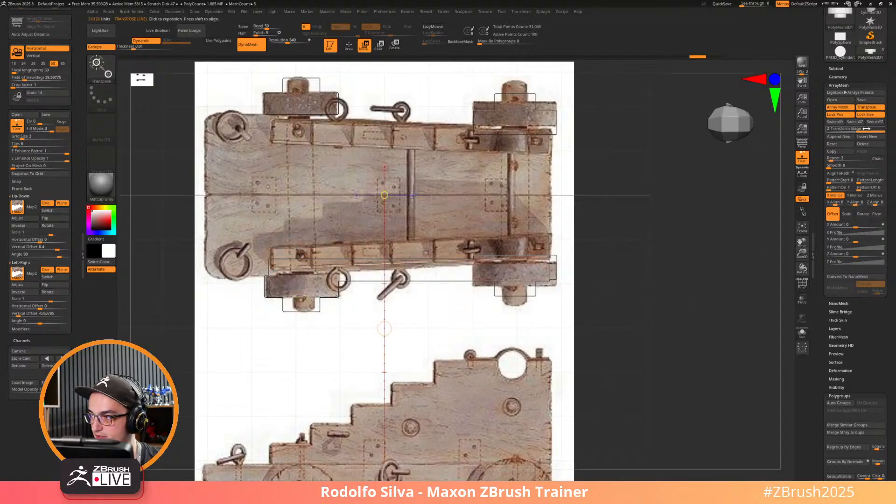
pyautogui.click(844, 129)
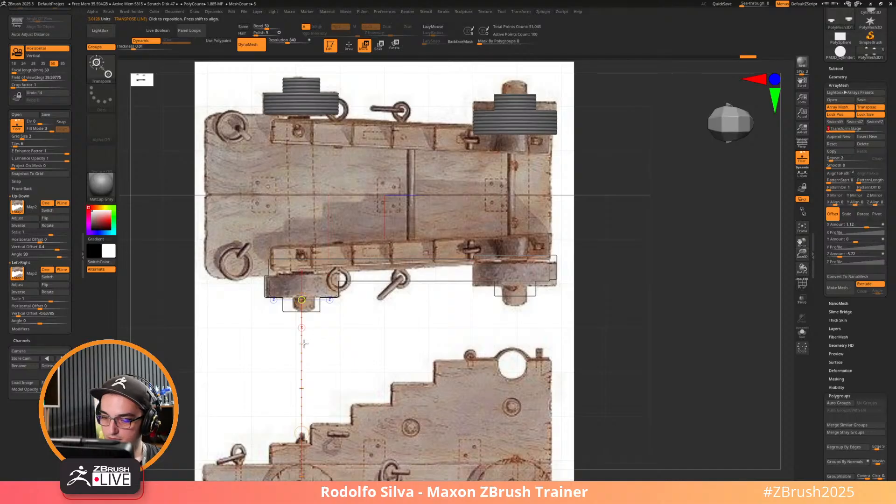
pyautogui.moveTo(301, 438); pyautogui.dragTo(301, 437)
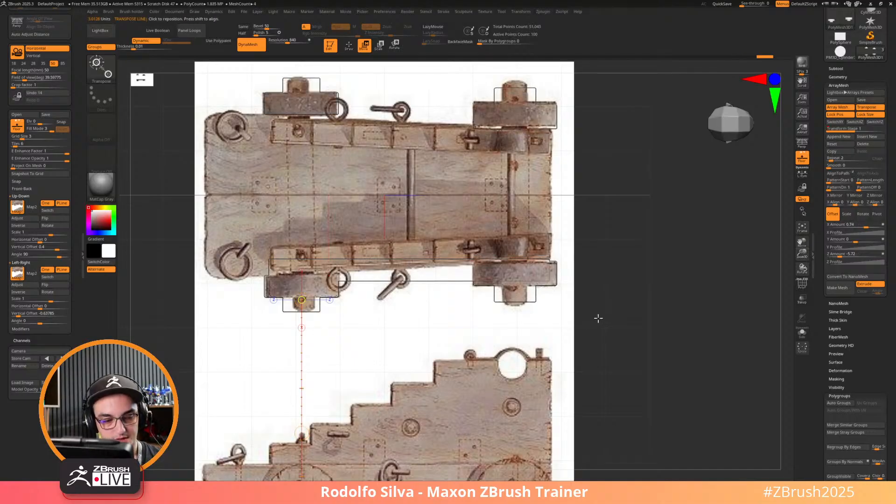
# Hide the floor reference and examine the four mirrored wheels against the side panel at an angle and from the side.
pyautogui.hotkey('shift', 'p')
pyautogui.moveTo(611, 312); pyautogui.dragTo(635, 266)
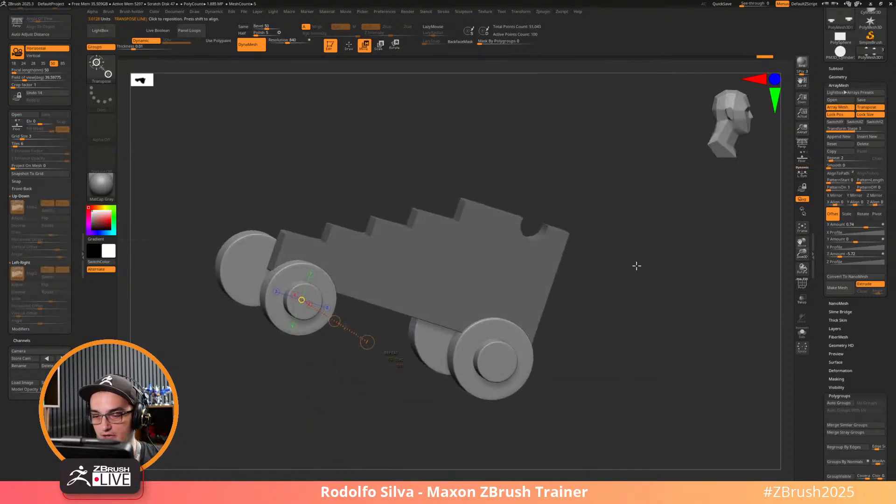
pyautogui.press('n')
pyautogui.press('Escape')
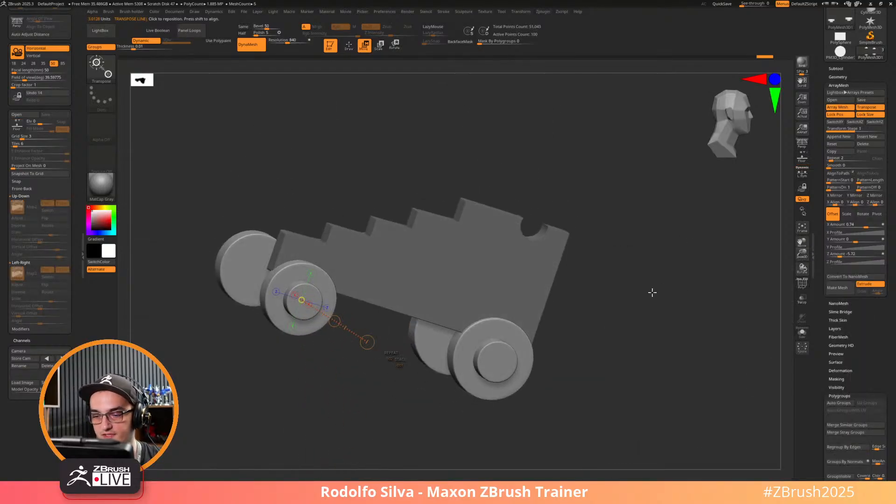
pyautogui.hotkey('ctrl', 'z')
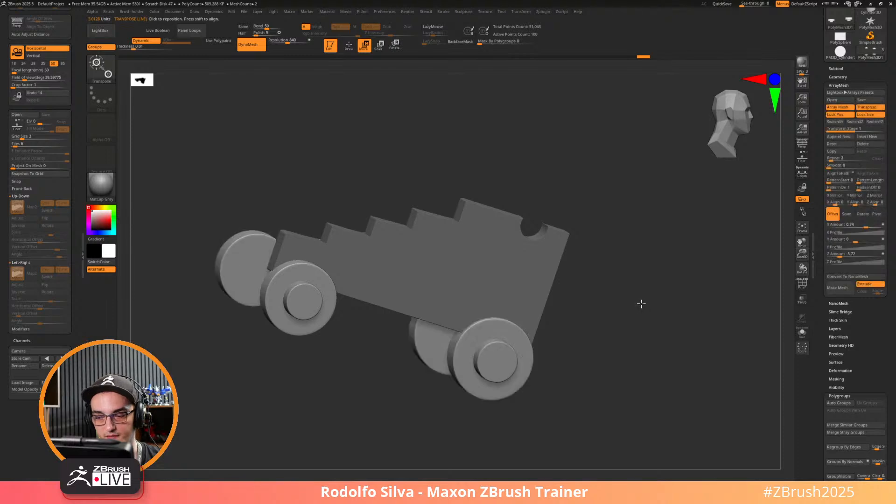
pyautogui.moveTo(640, 304); pyautogui.dragTo(621, 276)
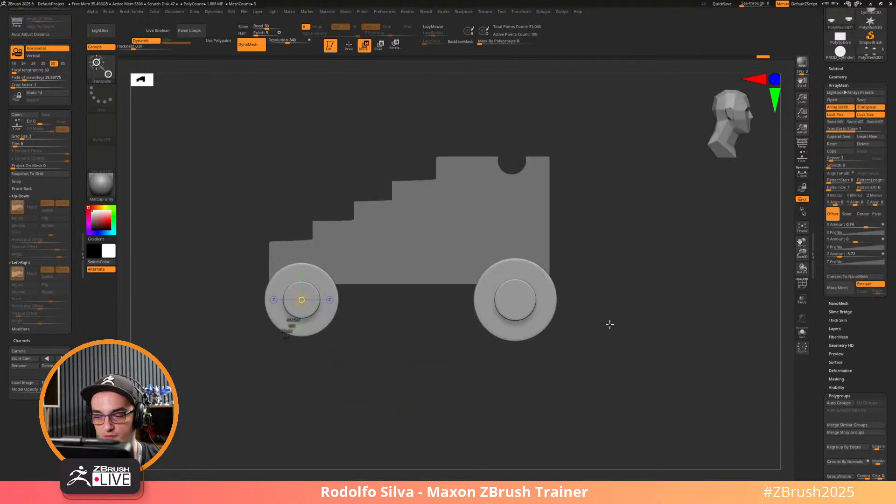
pyautogui.click(330, 300)
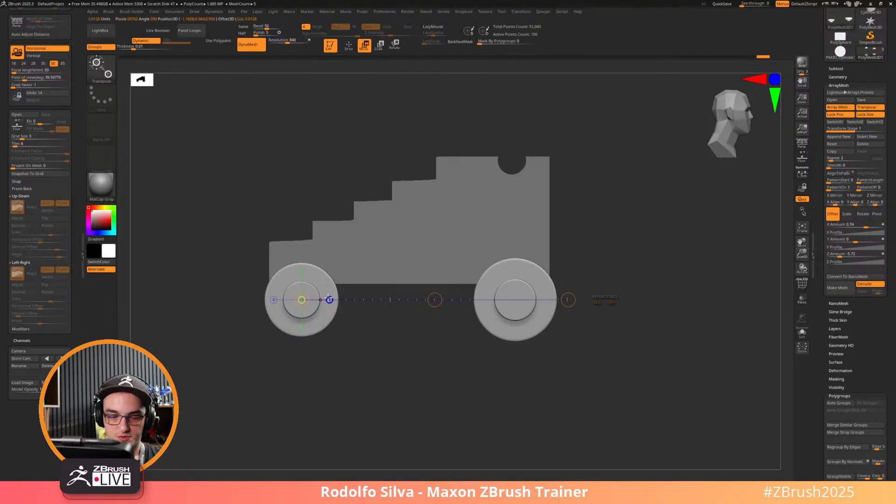
# Show the floor reference and raise the source wheel slightly to align the wheels with the side-view drawing.
pyautogui.hotkey('shift', 'p')
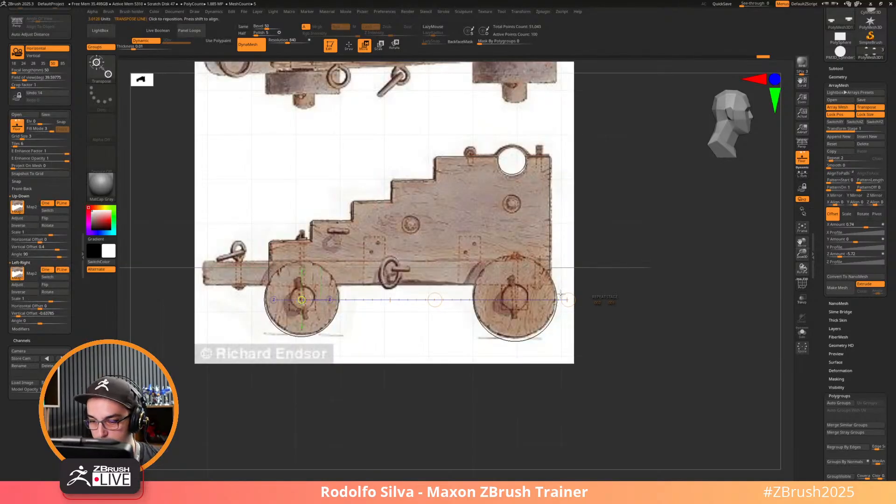
pyautogui.press('y')
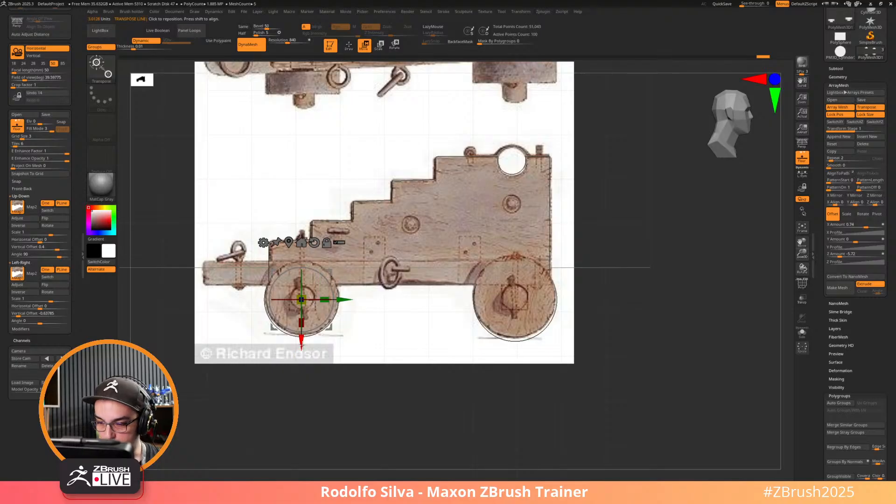
pyautogui.moveTo(301, 345); pyautogui.dragTo(304, 343)
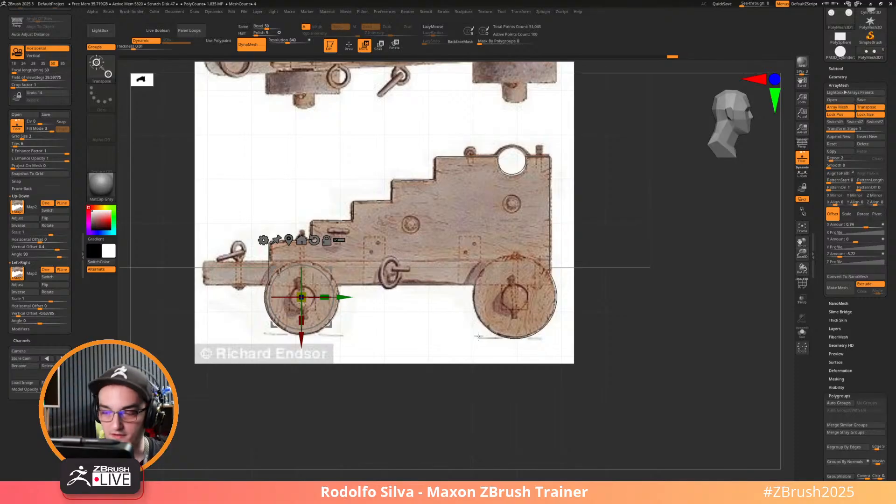
# Hide the floor reference, display the polyframe and split the wheel and its hub into separate polygroups with Auto Groups.
pyautogui.hotkey('shift', 'p')
pyautogui.moveTo(477, 334); pyautogui.dragTo(617, 335)
pyautogui.hotkey('shift', 'f')
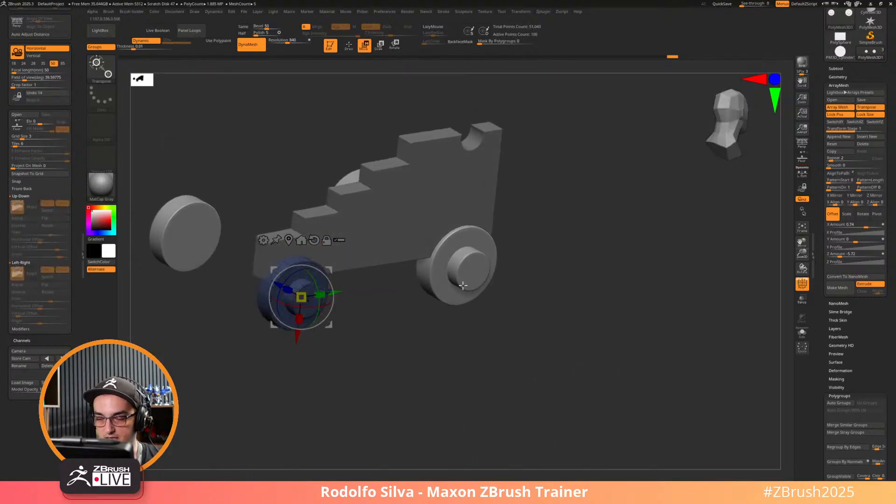
pyautogui.press('2')
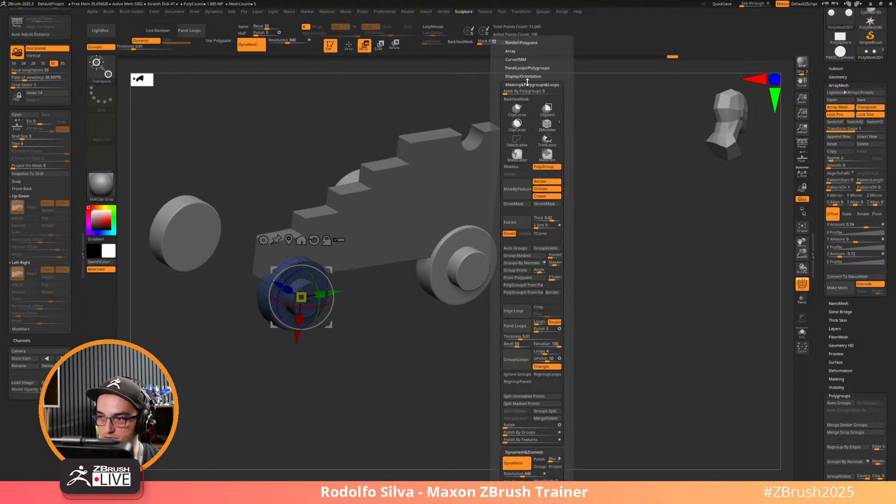
pyautogui.click(528, 84)
pyautogui.click(528, 84)
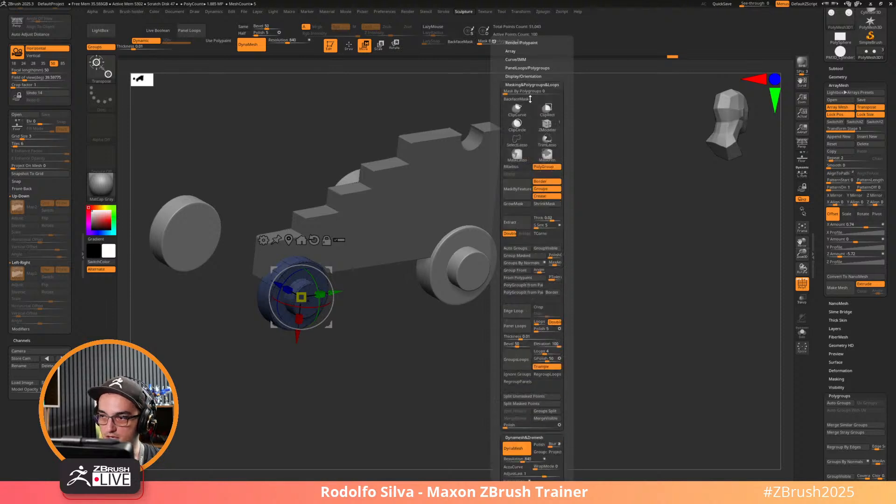
pyautogui.click(522, 249)
# Examine the wheel and hub up close from the side and at an angle, repositioning the gizmo on them.
pyautogui.keyDown('shift'); pyautogui.moveTo(398, 362); pyautogui.dragTo(372, 343); pyautogui.keyUp('shift')
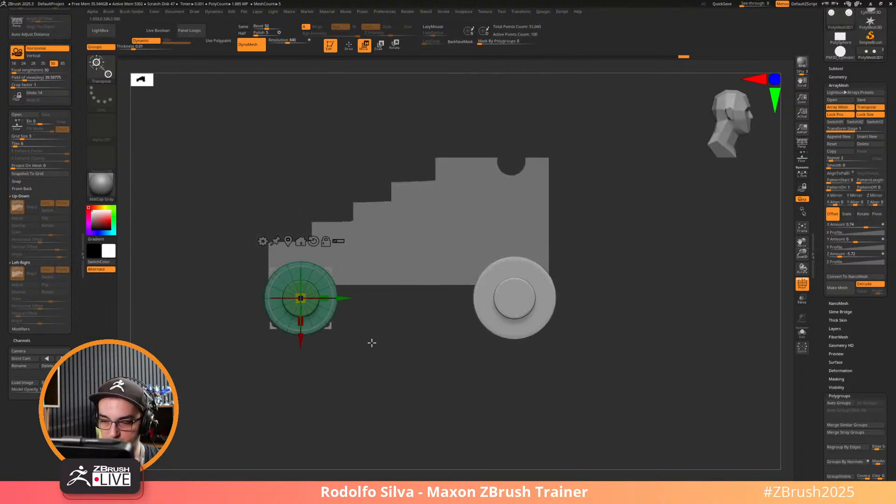
pyautogui.keyDown('ctrl'); pyautogui.moveTo(371, 342); pyautogui.dragTo(498, 382, button='right'); pyautogui.keyUp('ctrl')
pyautogui.click(342, 215)
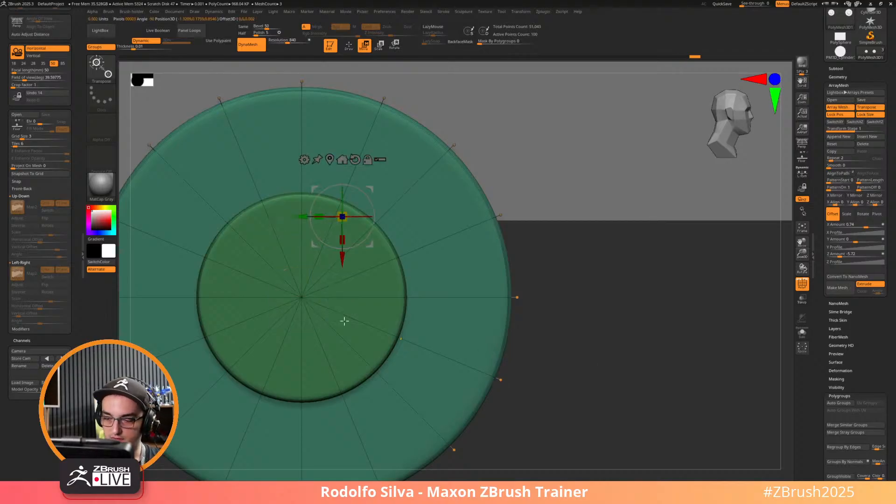
pyautogui.keyDown('alt'); pyautogui.click(292, 303); pyautogui.keyUp('alt')
pyautogui.keyDown('ctrl'); pyautogui.moveTo(601, 369); pyautogui.dragTo(558, 340, button='right'); pyautogui.keyUp('ctrl')
pyautogui.moveTo(558, 340); pyautogui.dragTo(359, 271)
pyautogui.moveTo(447, 320); pyautogui.dragTo(452, 372)
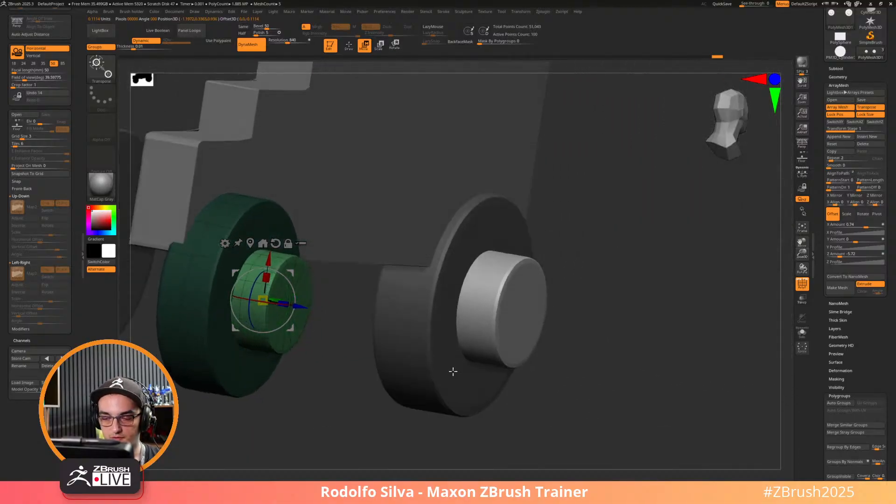
pyautogui.keyDown('alt'); pyautogui.click(450, 374); pyautogui.keyUp('alt')
pyautogui.moveTo(353, 373); pyautogui.dragTo(370, 398)
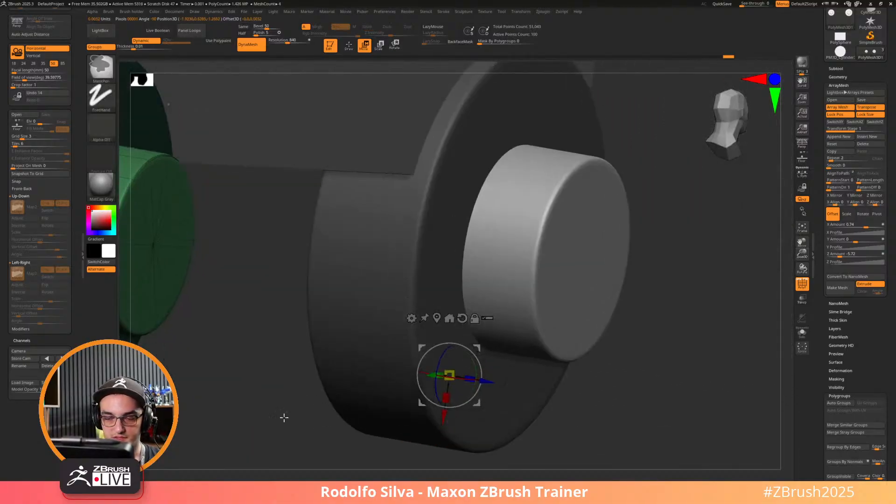
pyautogui.moveTo(282, 416); pyautogui.dragTo(511, 390)
# Switch to the ZModeler brush, solo the wheel mesh and turn off its smooth subdivision preview.
pyautogui.press('q')
pyautogui.press('b')
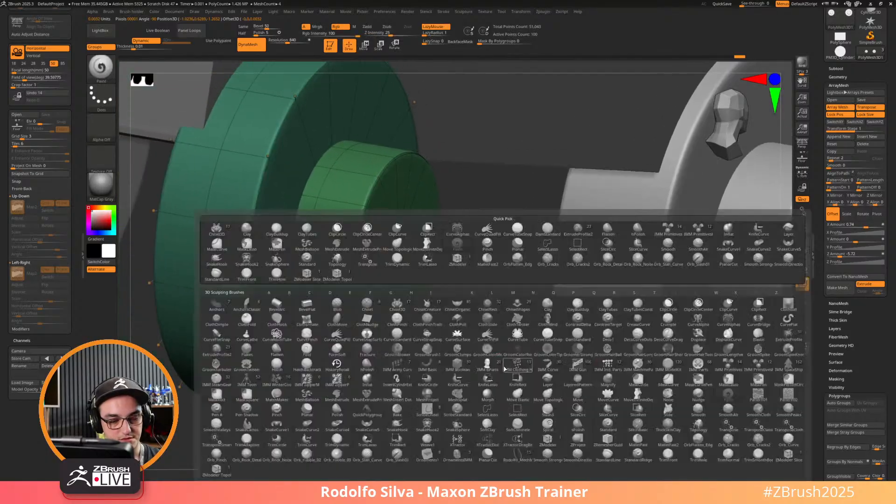
pyautogui.press('z')
pyautogui.press('m')
pyautogui.moveTo(479, 304); pyautogui.dragTo(562, 283)
pyautogui.hotkey('ctrl', 'shift', 's')
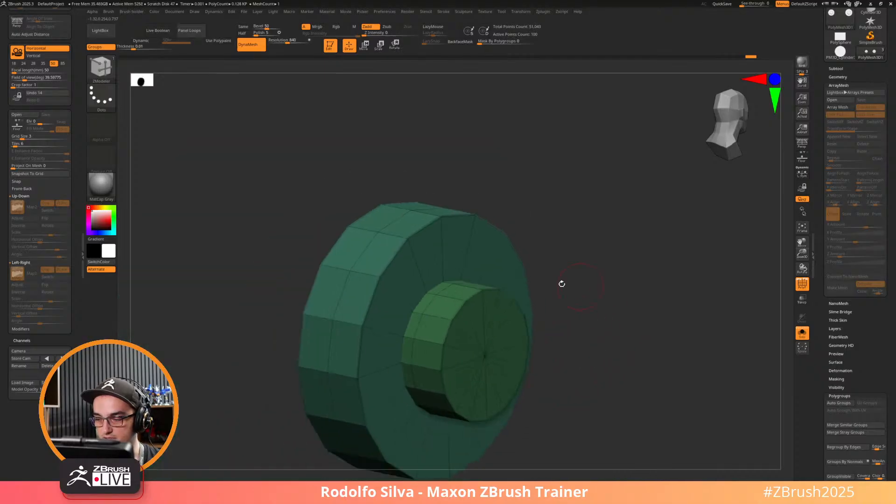
# Assign the hub's flat end cap its own polygroup, clearing the stray marks on the surrounding faces.
pyautogui.moveTo(498, 316)
pyautogui.keyDown('alt'); pyautogui.mouseDown()
pyautogui.moveTo(494, 366)
pyautogui.moveTo(514, 329)
pyautogui.moveTo(501, 381)
pyautogui.moveTo(471, 396)
pyautogui.moveTo(466, 374)
pyautogui.mouseUp(); pyautogui.keyUp('alt')
pyautogui.click(469, 378)
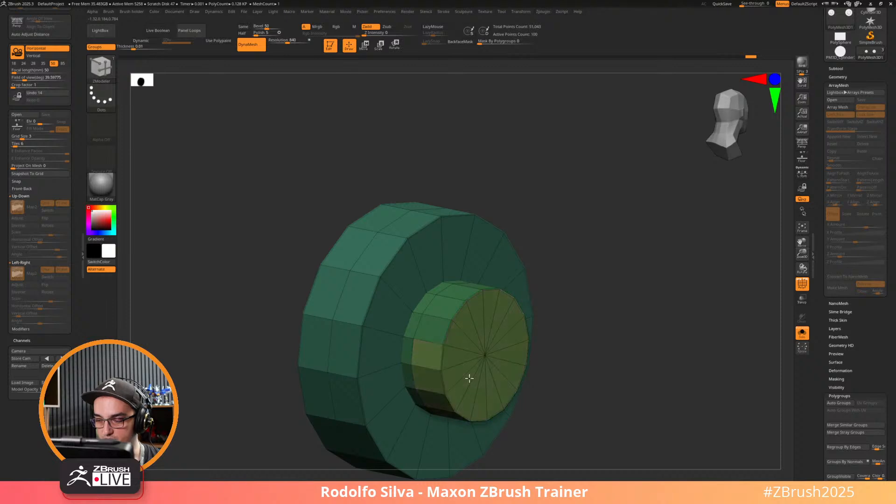
pyautogui.keyDown('alt'); pyautogui.moveTo(435, 329); pyautogui.dragTo(431, 346); pyautogui.keyUp('alt')
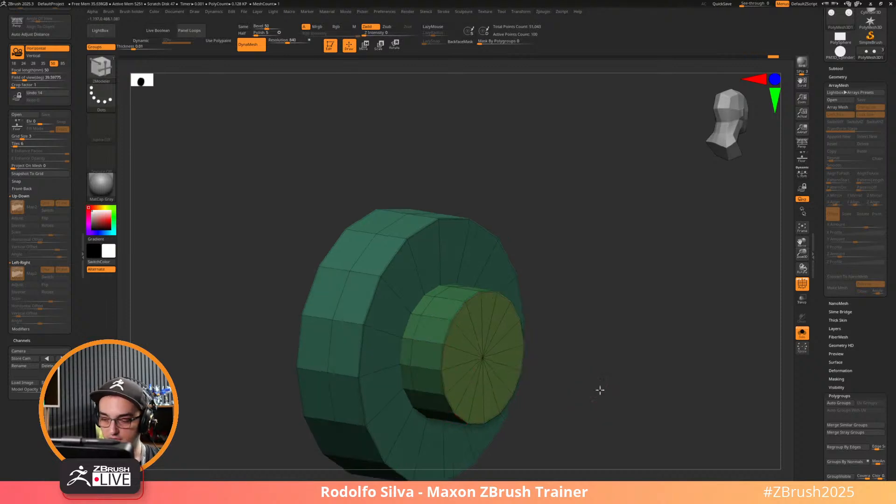
pyautogui.moveTo(600, 390); pyautogui.dragTo(561, 328)
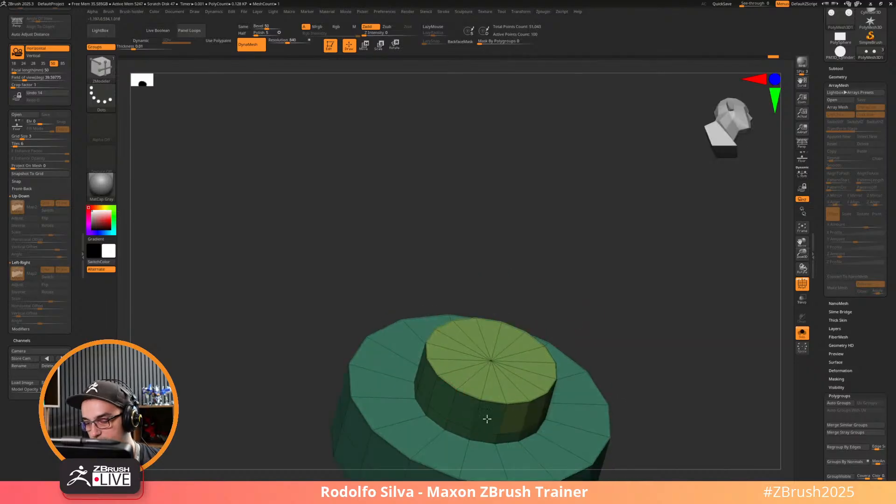
pyautogui.moveTo(633, 395)
pyautogui.mouseDown()
pyautogui.moveTo(639, 427)
pyautogui.moveTo(566, 405)
pyautogui.mouseUp()
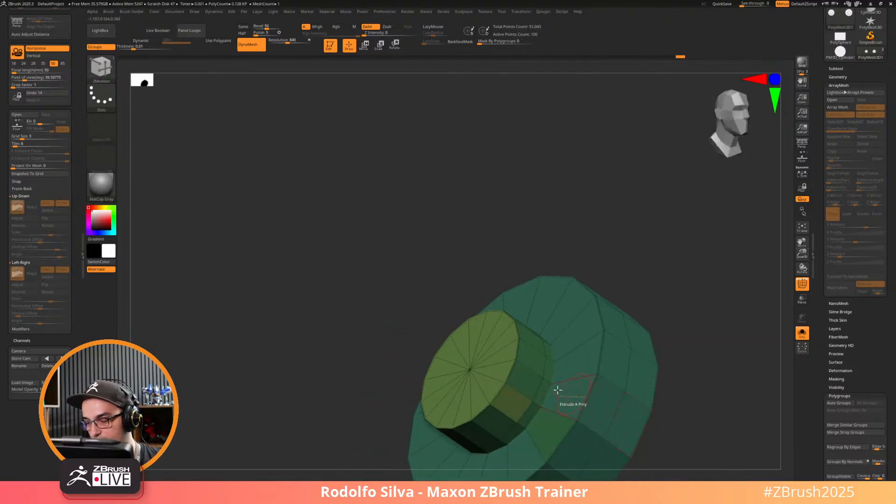
pyautogui.press('shift')
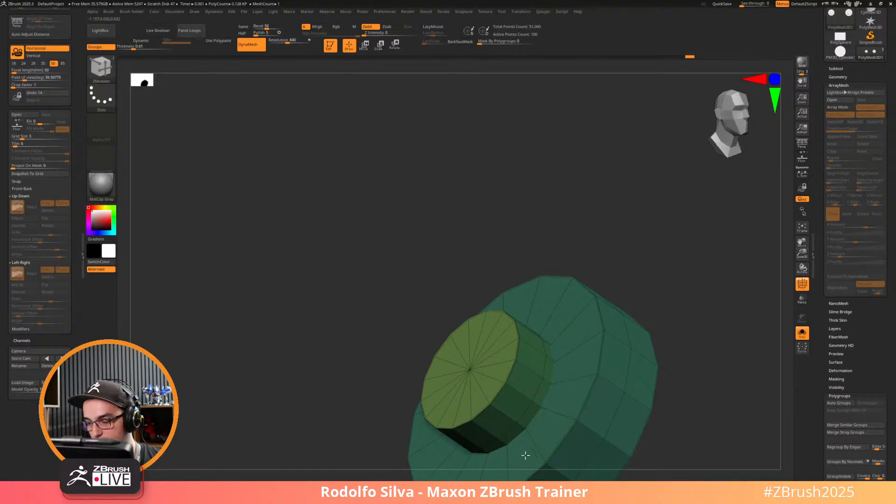
# Delete the hub's end cap with the ZModeler polygon action Delete targeting Polygroup Island.
pyautogui.moveTo(694, 415); pyautogui.dragTo(648, 288)
pyautogui.press('space')
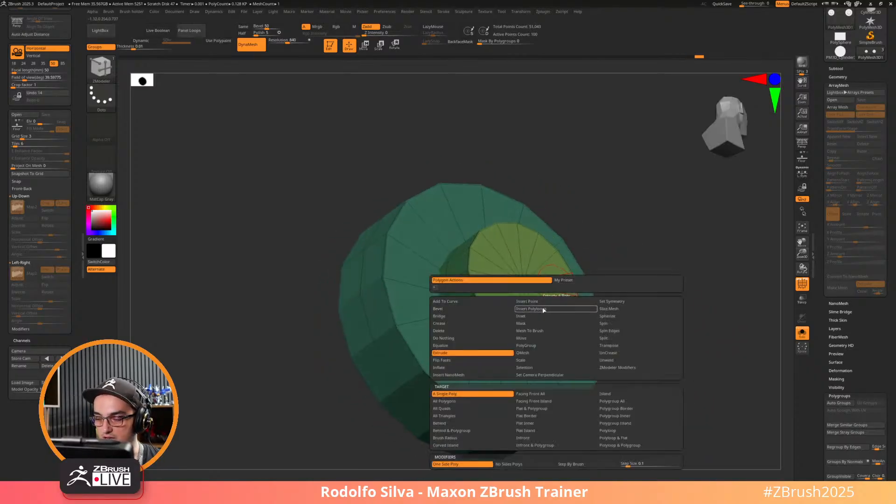
pyautogui.click(465, 330)
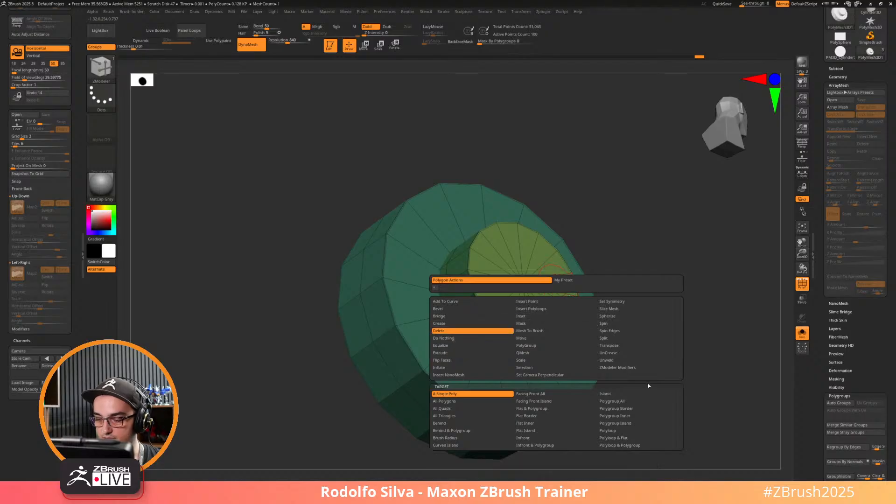
pyautogui.click(628, 423)
pyautogui.click(495, 312)
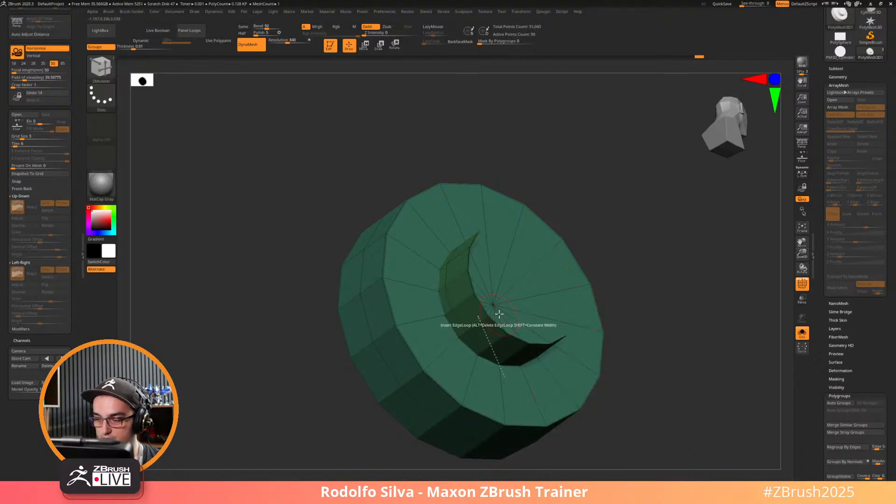
# Set the ZModeler edge action to Close with the Convex Hole target.
pyautogui.press('space')
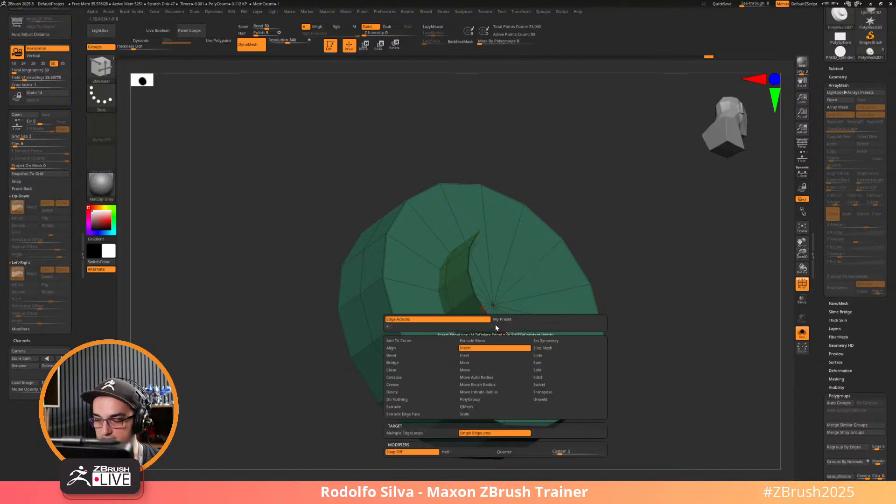
pyautogui.click(415, 371)
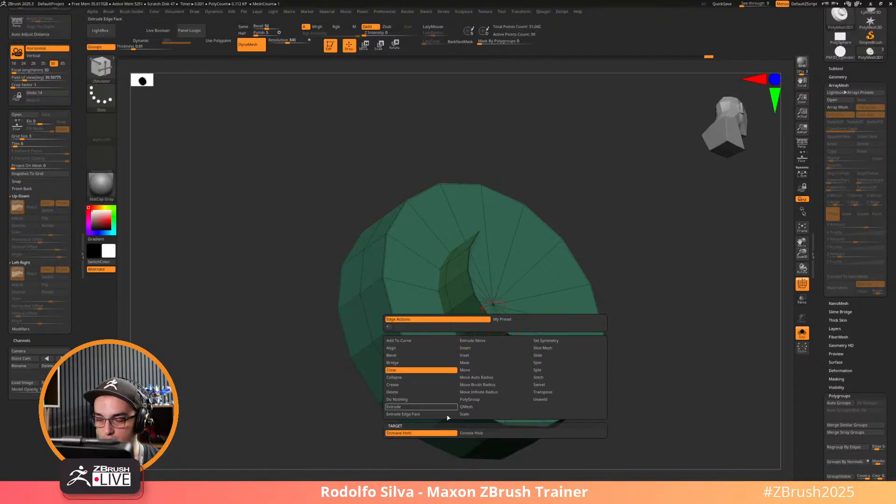
pyautogui.click(475, 434)
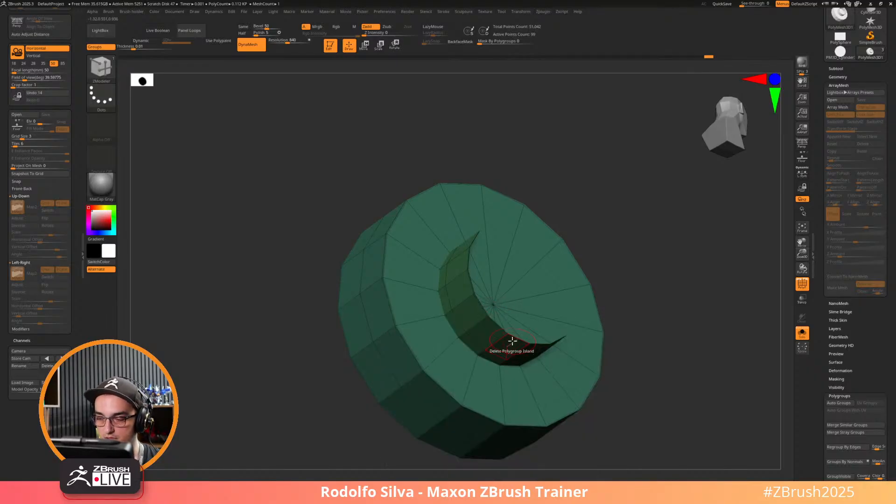
# Try closing the hub's open end with a Round Corners convex cap, preview it smoothed, and undo it.
pyautogui.press('space')
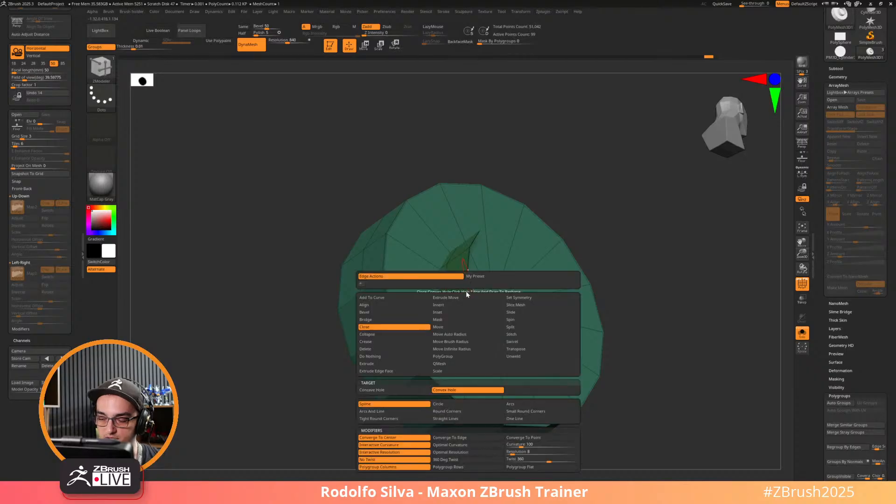
pyautogui.click(472, 415)
pyautogui.moveTo(480, 295); pyautogui.dragTo(540, 321)
pyautogui.hotkey('shift', 'f')
pyautogui.moveTo(664, 337); pyautogui.dragTo(664, 364)
pyautogui.press('d')
pyautogui.hotkey('shift', 'f')
pyautogui.hotkey('ctrl', 'z')
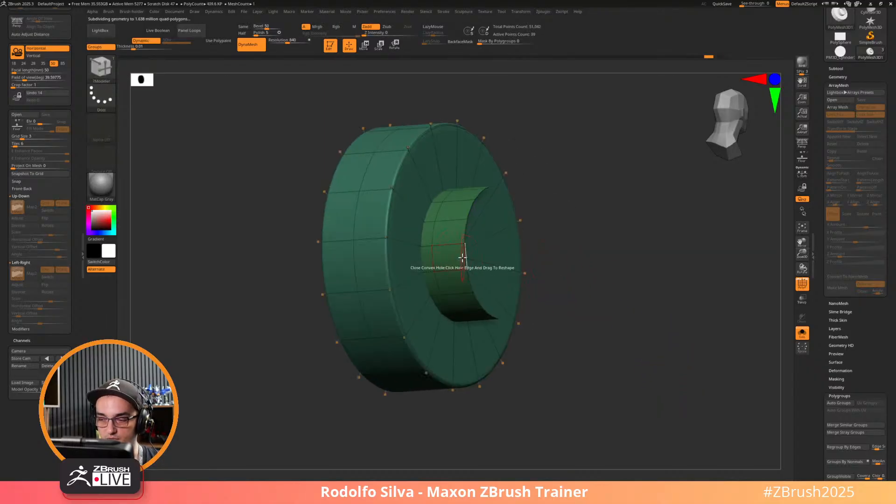
# Set the convex hole closure to Circle and close the hub's open end with a smooth rounded dome.
pyautogui.press('space')
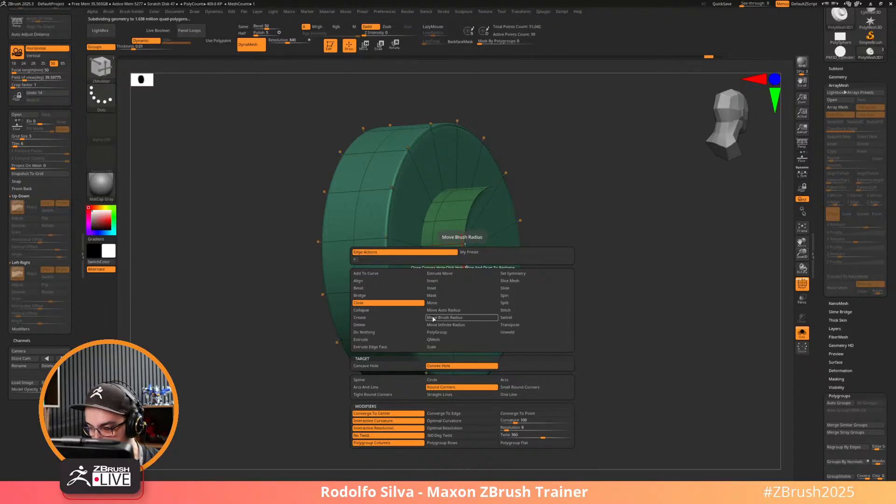
pyautogui.click(458, 379)
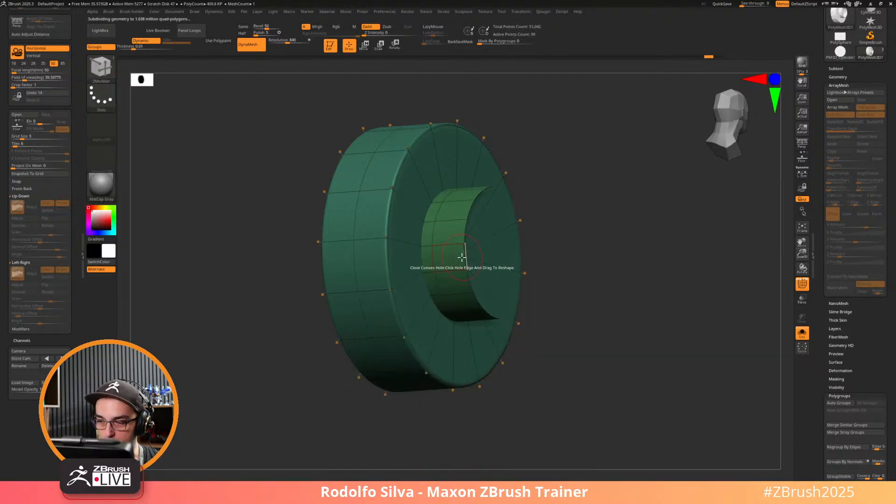
pyautogui.moveTo(462, 257); pyautogui.dragTo(527, 256)
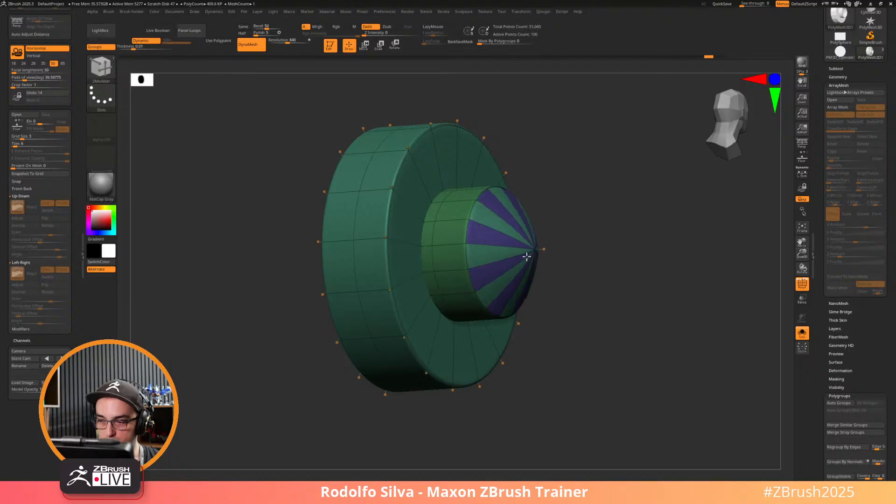
pyautogui.hotkey('shift', 'd')
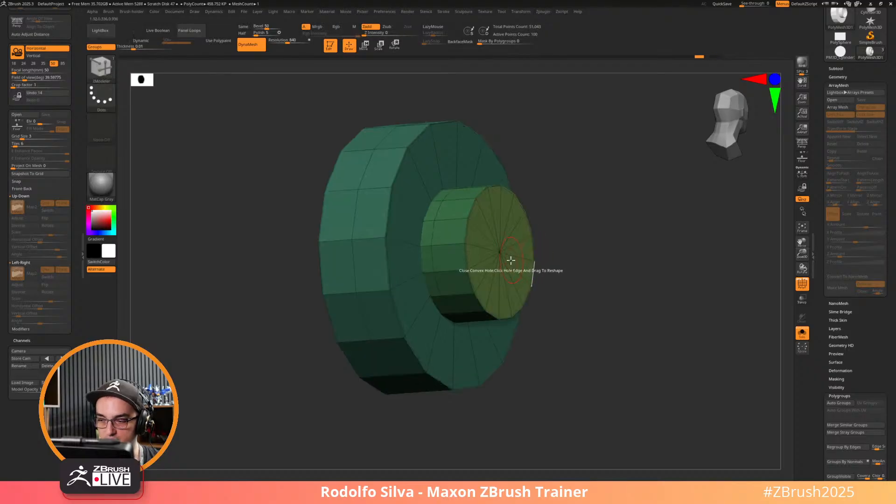
pyautogui.click(706, 57)
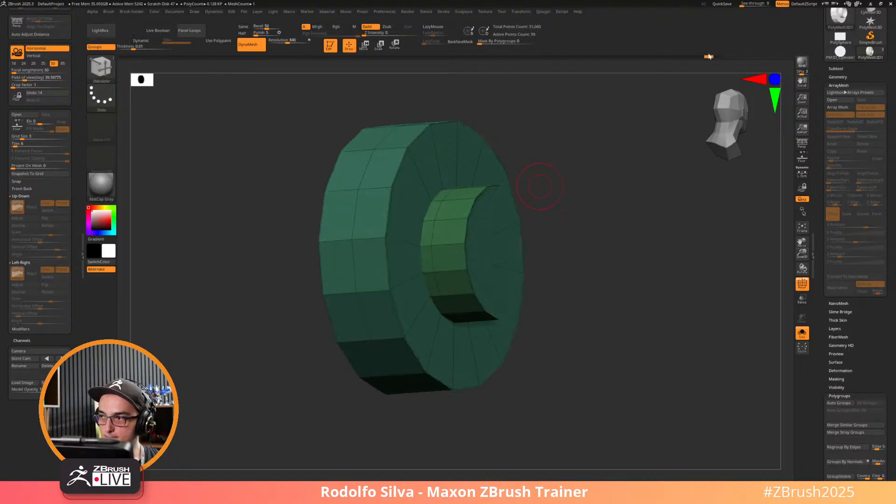
pyautogui.hotkey('shift', 'f')
pyautogui.hotkey('shift', 'd')
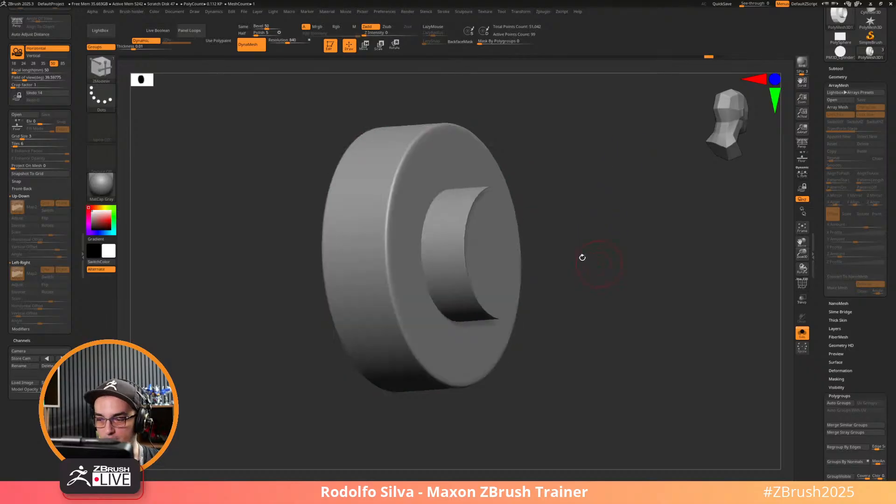
pyautogui.moveTo(464, 257); pyautogui.dragTo(526, 226)
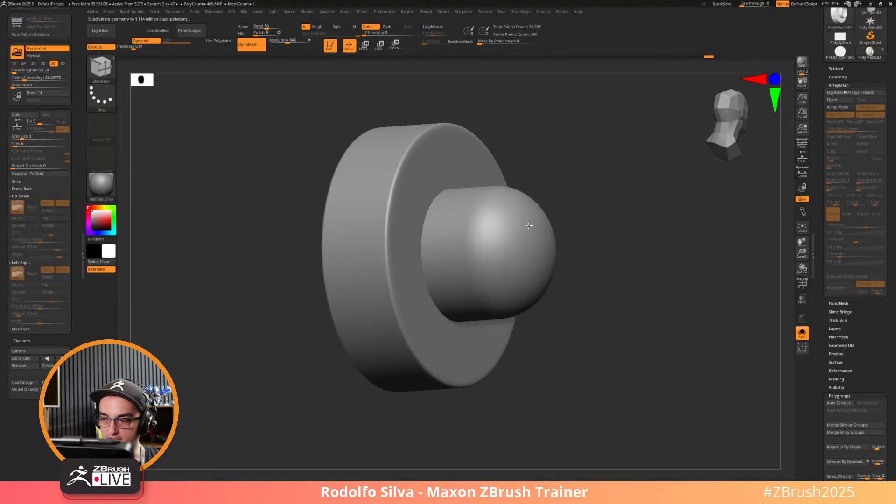
pyautogui.click(528, 225)
# Examine the domed hub at an angle and display its polyframe.
pyautogui.moveTo(609, 324)
pyautogui.mouseDown()
pyautogui.moveTo(616, 349)
pyautogui.moveTo(602, 330)
pyautogui.moveTo(778, 348)
pyautogui.mouseUp()
pyautogui.press('w')
pyautogui.hotkey('shift', 'f')
pyautogui.press('q')
pyautogui.keyDown('alt'); pyautogui.moveTo(410, 287); pyautogui.dragTo(536, 281); pyautogui.keyUp('alt')
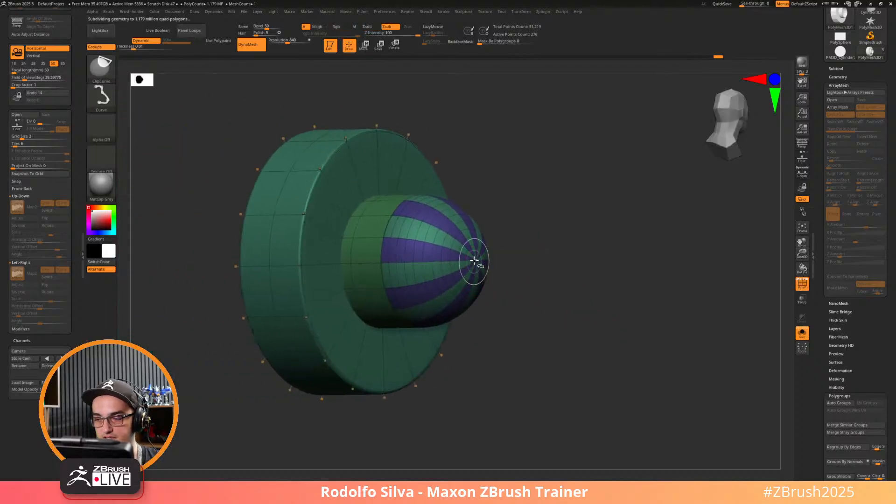
# Hide the hub's cylindrical side and undo the trial grouping of the wheel and dome faces.
pyautogui.hotkey('ctrl', 'shift', 'z')
pyautogui.hotkey('ctrl', 'shift', 'z')
pyautogui.hotkey('ctrl', 'shift', 'z')
pyautogui.hotkey('ctrl', 'z')
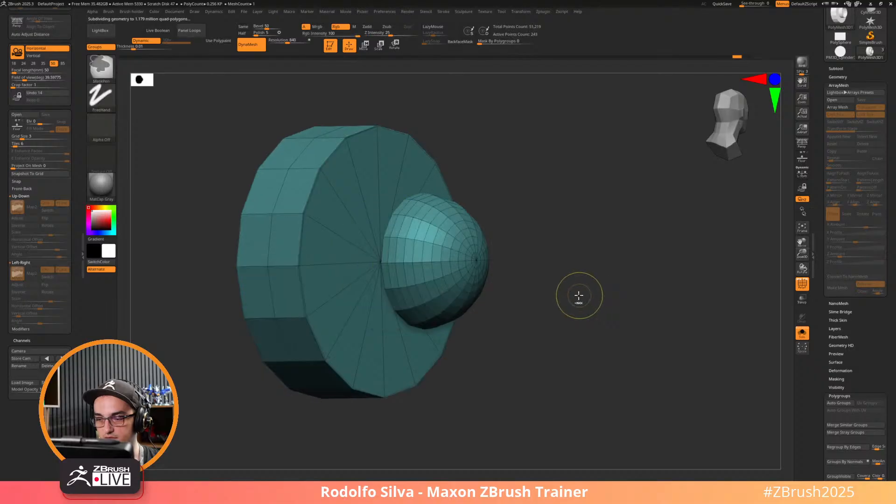
pyautogui.hotkey('ctrl', 'z')
pyautogui.keyDown('ctrl'); pyautogui.keyDown('shift'); pyautogui.click(476, 262); pyautogui.keyUp('shift'); pyautogui.keyUp('ctrl')
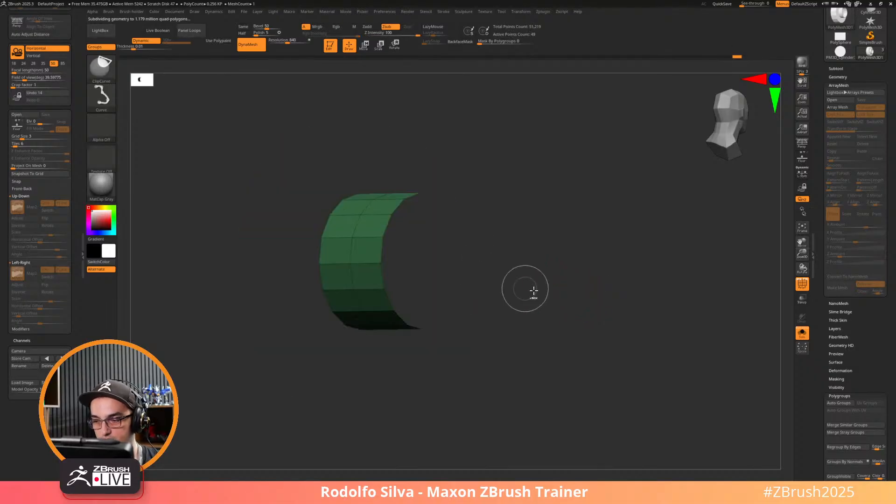
pyautogui.keyDown('ctrl'); pyautogui.keyDown('shift'); pyautogui.click(555, 297); pyautogui.keyUp('shift'); pyautogui.keyUp('ctrl')
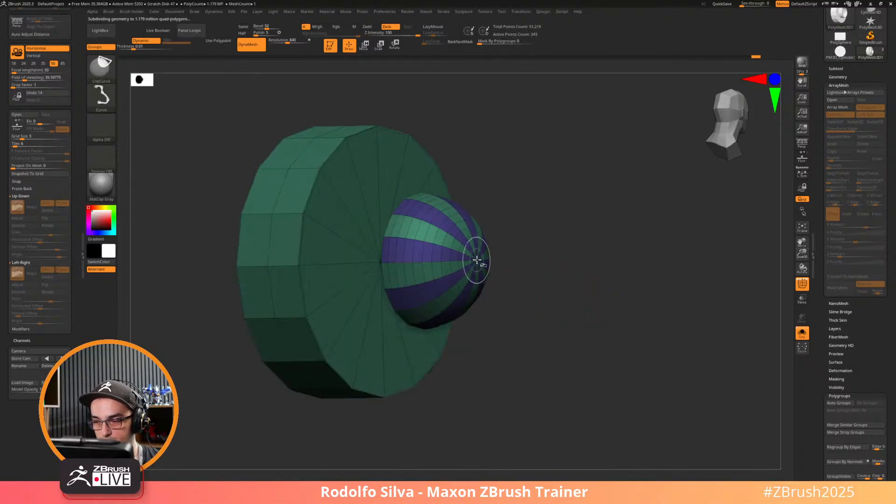
# Hide the wheel from the side view, group the dome's faces into one polygroup and show the whole mesh.
pyautogui.keyDown('shift'); pyautogui.moveTo(539, 270); pyautogui.dragTo(568, 300); pyautogui.keyUp('shift')
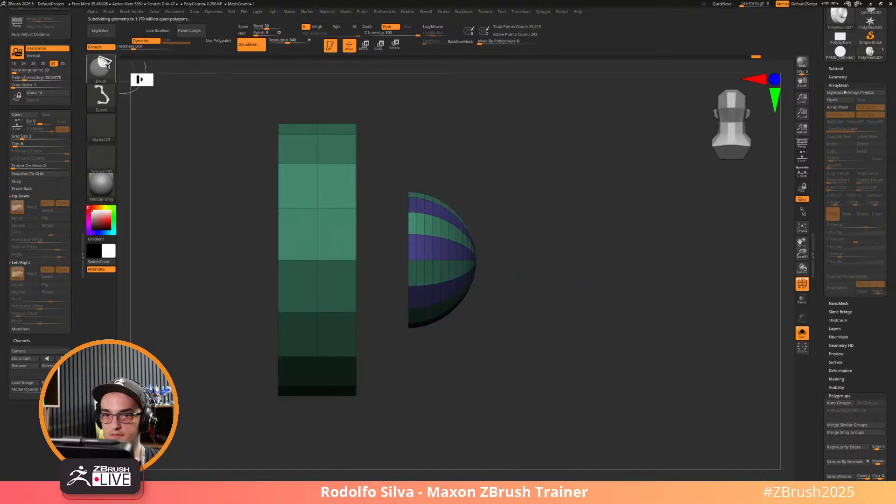
pyautogui.keyDown('ctrl'); pyautogui.keyDown('shift'); pyautogui.click(104, 63); pyautogui.keyUp('shift'); pyautogui.keyUp('ctrl')
pyautogui.keyDown('ctrl'); pyautogui.keyDown('shift'); pyautogui.click(321, 75); pyautogui.keyUp('shift'); pyautogui.keyUp('ctrl')
pyautogui.moveTo(251, 103)
pyautogui.keyDown('ctrl'); pyautogui.keyDown('alt'); pyautogui.keyDown('shift'); pyautogui.mouseDown()
pyautogui.moveTo(353, 434)
pyautogui.moveTo(376, 439)
pyautogui.mouseUp(); pyautogui.keyUp('shift'); pyautogui.keyUp('alt'); pyautogui.keyUp('ctrl')
pyautogui.hotkey('ctrl', 'w')
pyautogui.moveTo(562, 372)
pyautogui.mouseDown()
pyautogui.moveTo(604, 386)
pyautogui.moveTo(645, 376)
pyautogui.moveTo(620, 368)
pyautogui.mouseUp()
pyautogui.keyDown('ctrl'); pyautogui.keyDown('shift'); pyautogui.click(607, 380); pyautogui.keyUp('shift'); pyautogui.keyUp('ctrl')
pyautogui.press('w')
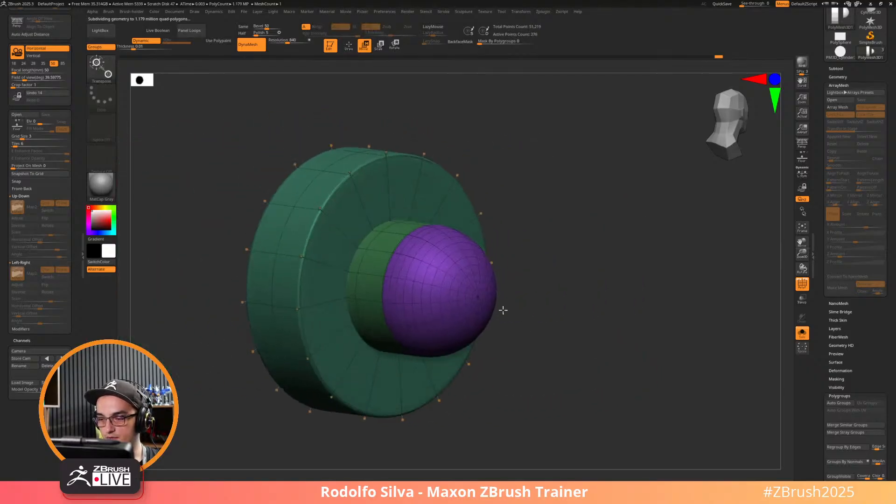
# Isolate the dome, grow the selection over the hub's side, and mask only the wheel on the full mesh.
pyautogui.press('q')
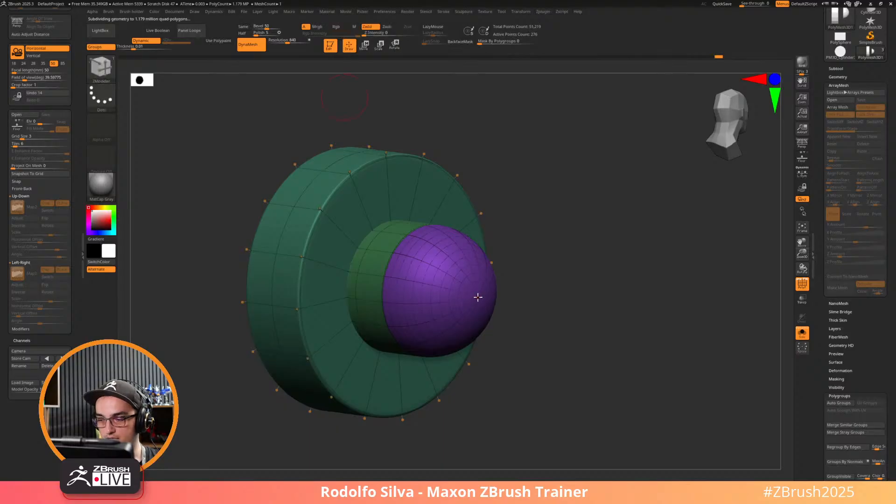
pyautogui.keyDown('ctrl'); pyautogui.keyDown('shift'); pyautogui.click(477, 296); pyautogui.keyUp('shift'); pyautogui.keyUp('ctrl')
pyautogui.hotkey('ctrl', 'shift', 'x')
pyautogui.keyDown('ctrl'); pyautogui.click(618, 317); pyautogui.keyUp('ctrl')
pyautogui.keyDown('ctrl'); pyautogui.keyDown('shift'); pyautogui.click(621, 324); pyautogui.keyUp('shift'); pyautogui.keyUp('ctrl')
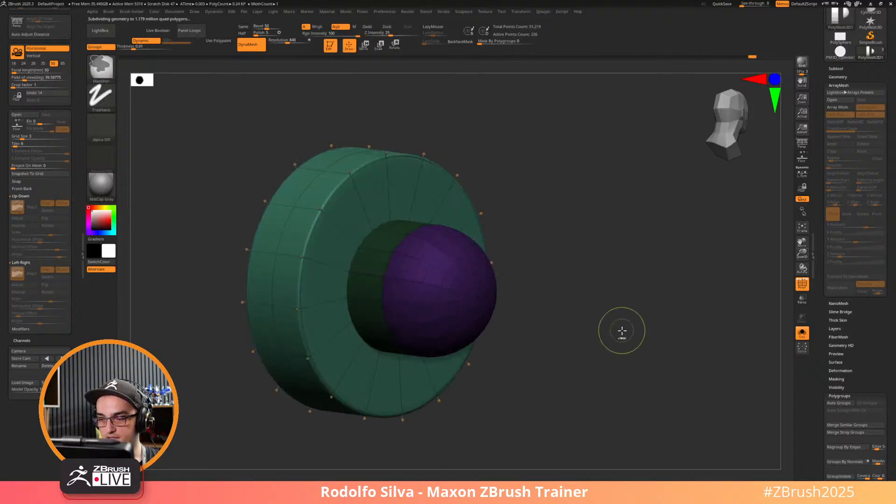
pyautogui.keyDown('ctrl'); pyautogui.click(618, 333); pyautogui.keyUp('ctrl')
# Center the gizmo on the unmasked hub and dome, scale them down against the wheel, and hide the polyframe.
pyautogui.press('w')
pyautogui.click(476, 298)
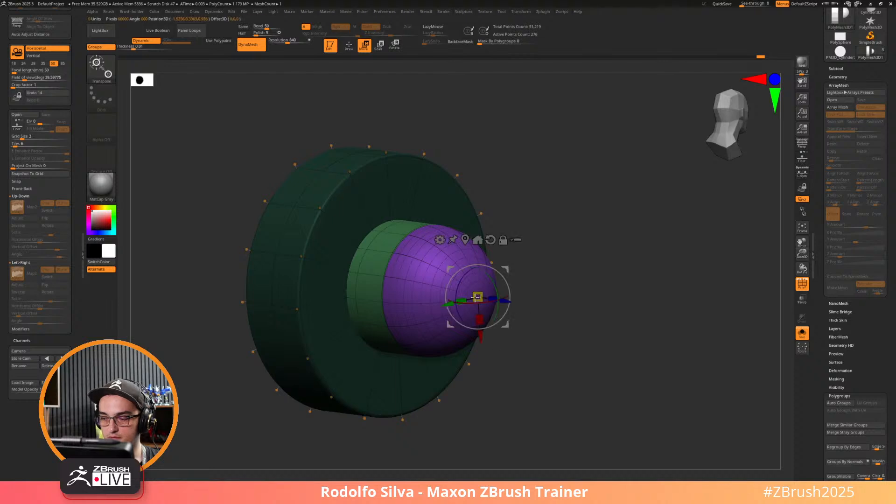
pyautogui.click(491, 239)
pyautogui.click(466, 239)
pyautogui.keyDown('shift'); pyautogui.moveTo(572, 326); pyautogui.dragTo(611, 322); pyautogui.keyUp('shift')
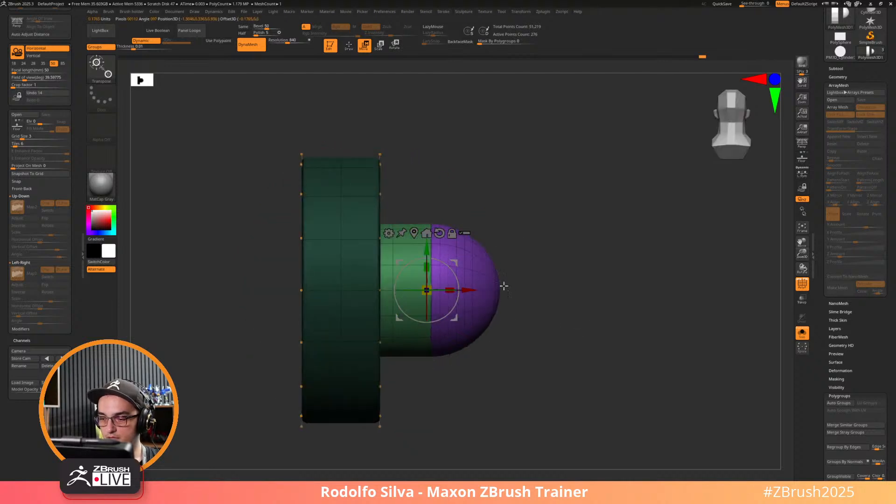
pyautogui.moveTo(450, 286); pyautogui.dragTo(445, 289)
pyautogui.hotkey('shift', 'f')
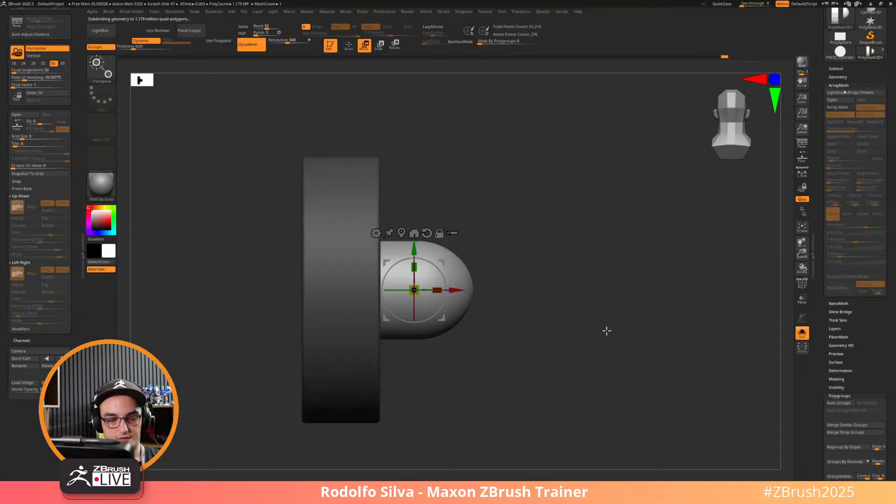
# Narrow and shorten the hub and dome to fit the top-view floor drawing, and shift them inward toward the wheel.
pyautogui.hotkey('shift', 'p')
pyautogui.moveTo(612, 338); pyautogui.dragTo(587, 442)
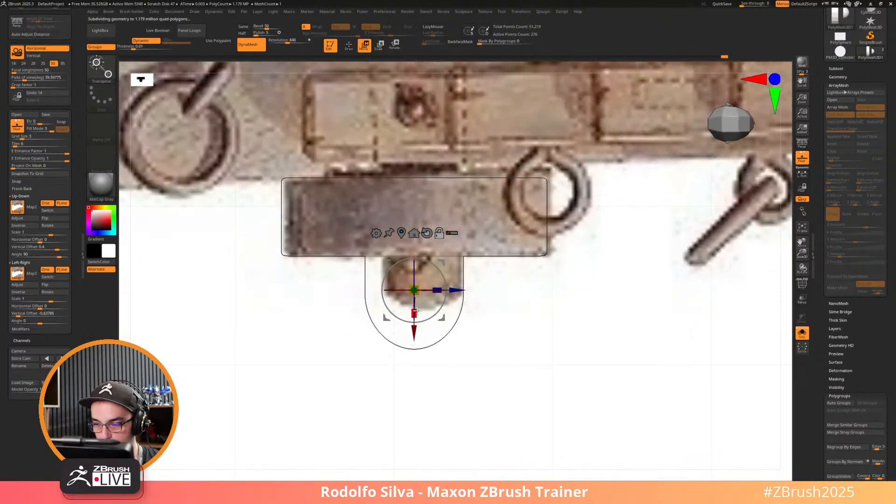
pyautogui.moveTo(417, 311); pyautogui.dragTo(415, 310)
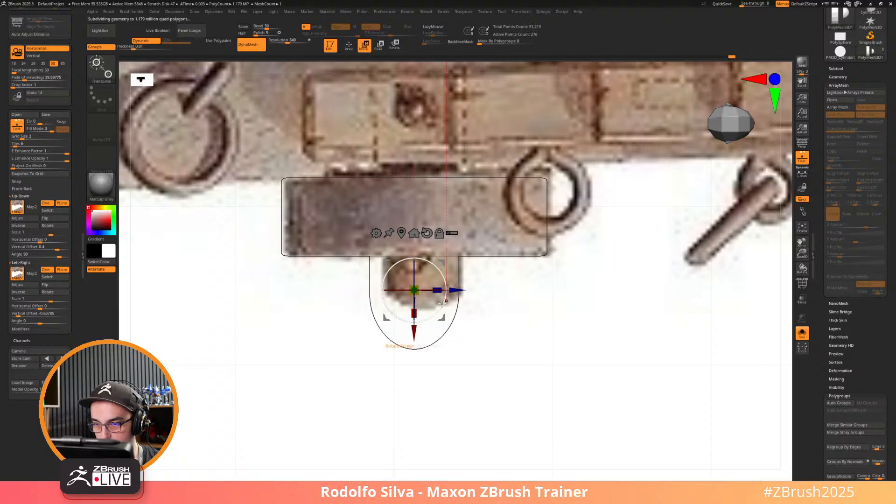
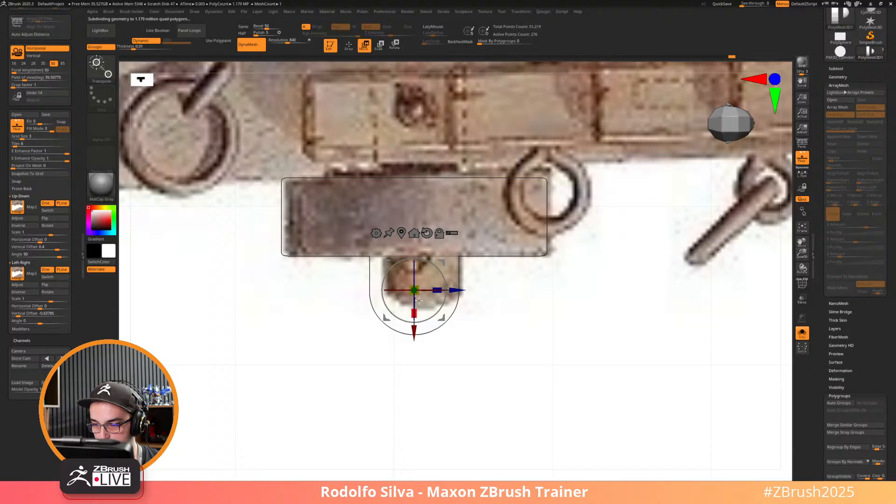
pyautogui.moveTo(414, 313); pyautogui.dragTo(414, 307)
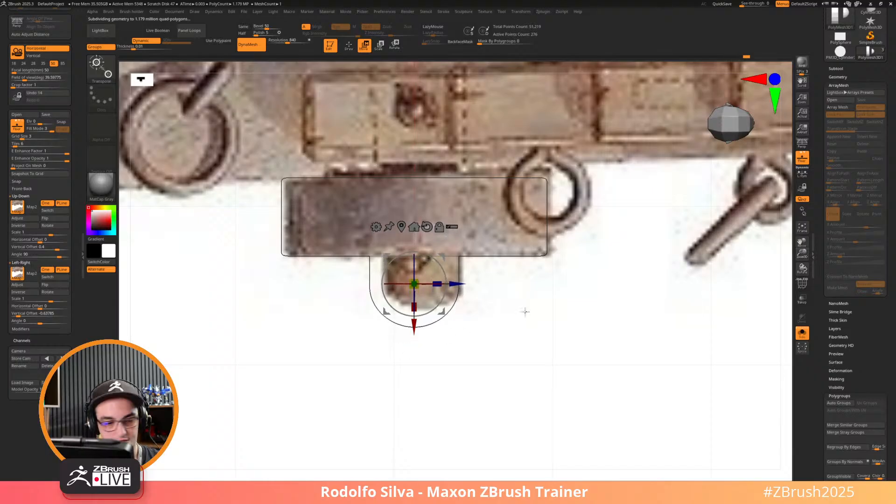
pyautogui.hotkey('shift', 'p')
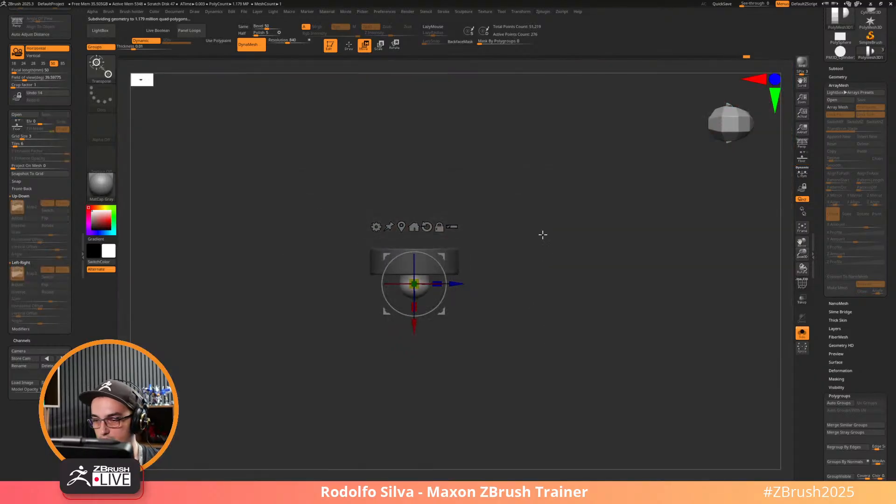
# Select the front wheel array and inspect its second transform stage with the X mirror setting.
pyautogui.moveTo(598, 390); pyautogui.dragTo(610, 341)
pyautogui.keyDown('alt'); pyautogui.click(556, 226); pyautogui.keyUp('alt')
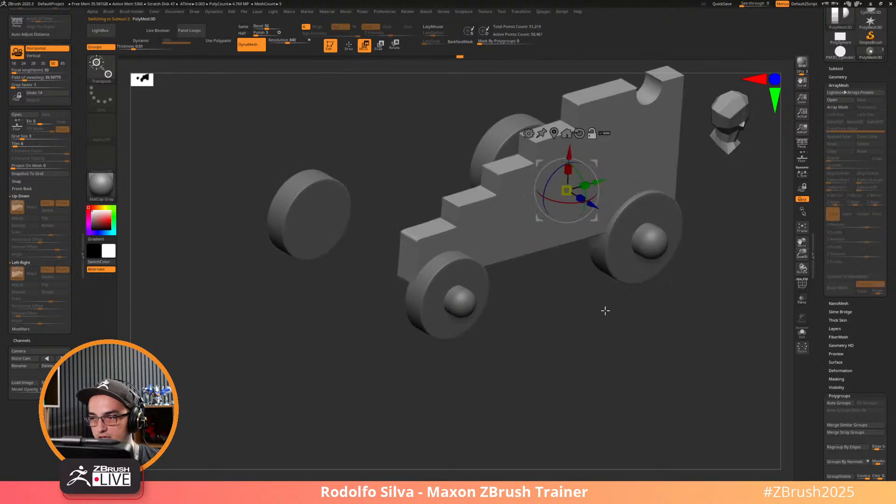
pyautogui.moveTo(605, 310); pyautogui.dragTo(578, 382)
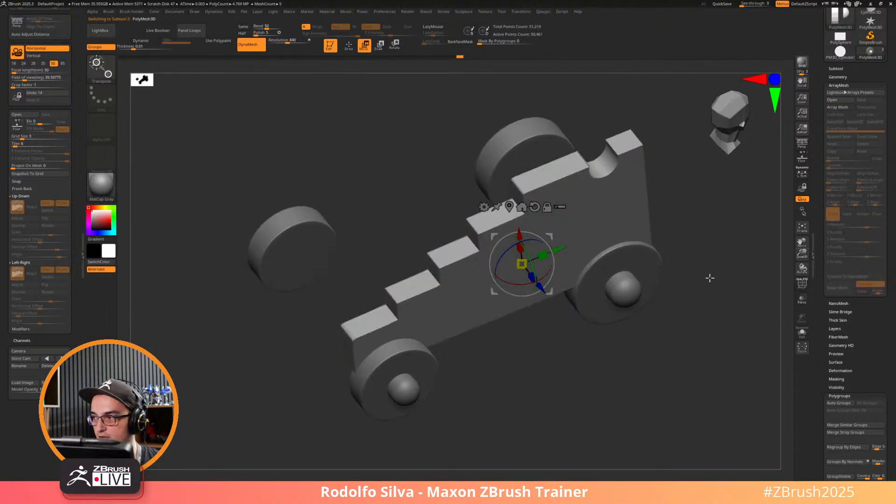
pyautogui.keyDown('alt'); pyautogui.click(429, 370); pyautogui.keyUp('alt')
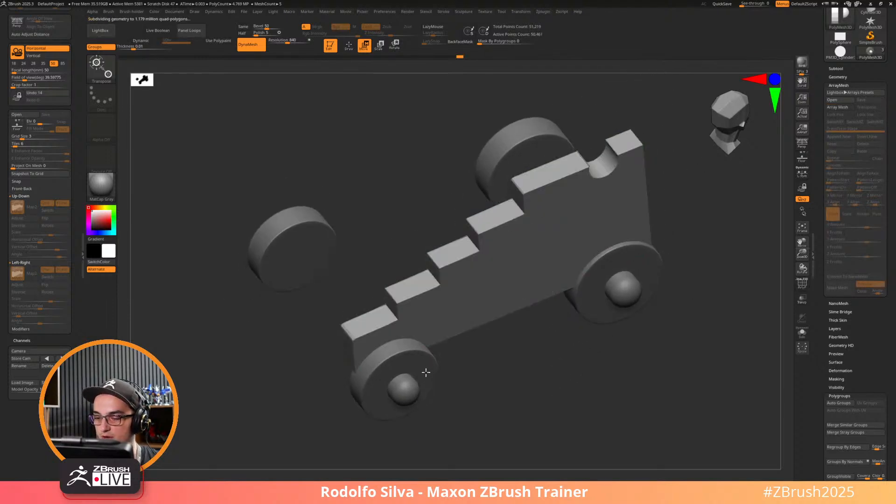
pyautogui.moveTo(852, 131); pyautogui.dragTo(869, 131)
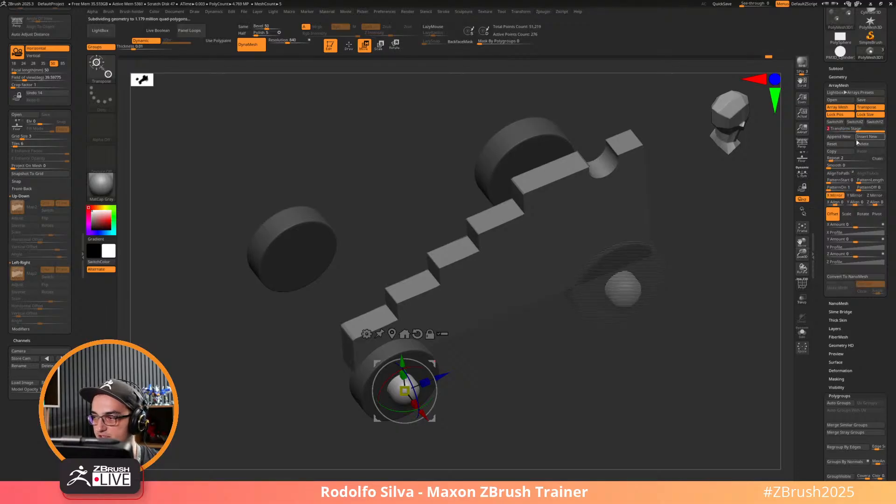
# Enable Array Mesh on the stepped side panel and mirror it across X to create the opposite panel.
pyautogui.keyDown('alt'); pyautogui.click(593, 231); pyautogui.keyUp('alt')
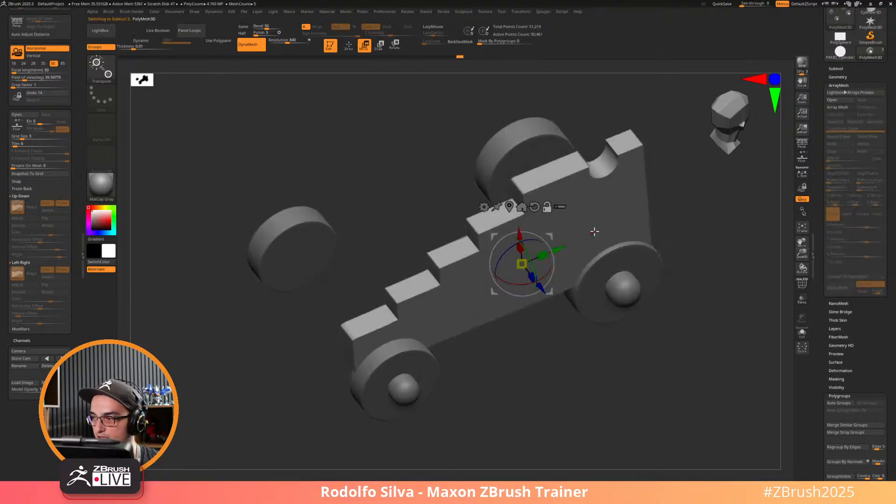
pyautogui.click(841, 108)
pyautogui.click(872, 114)
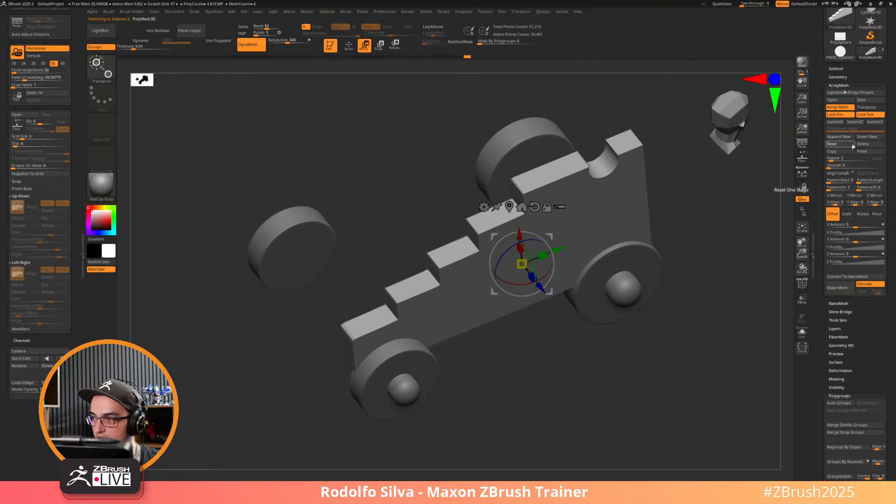
pyautogui.click(835, 195)
pyautogui.moveTo(685, 312); pyautogui.dragTo(656, 333)
pyautogui.moveTo(522, 281); pyautogui.dragTo(532, 287)
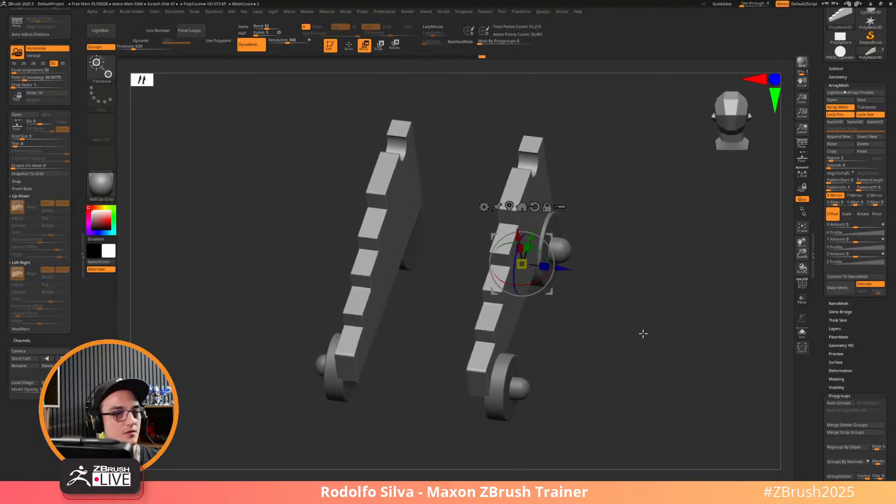
# Align the mirrored side panels with the top-view floor drawing and place the gizmo at the panel's lowest-step end.
pyautogui.hotkey('shift', 'p')
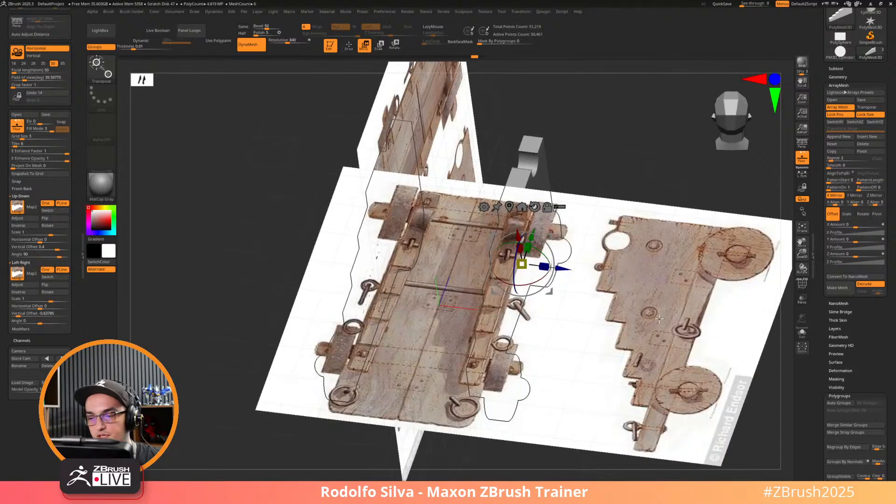
pyautogui.moveTo(643, 322); pyautogui.dragTo(645, 340)
pyautogui.moveTo(560, 264); pyautogui.dragTo(551, 264)
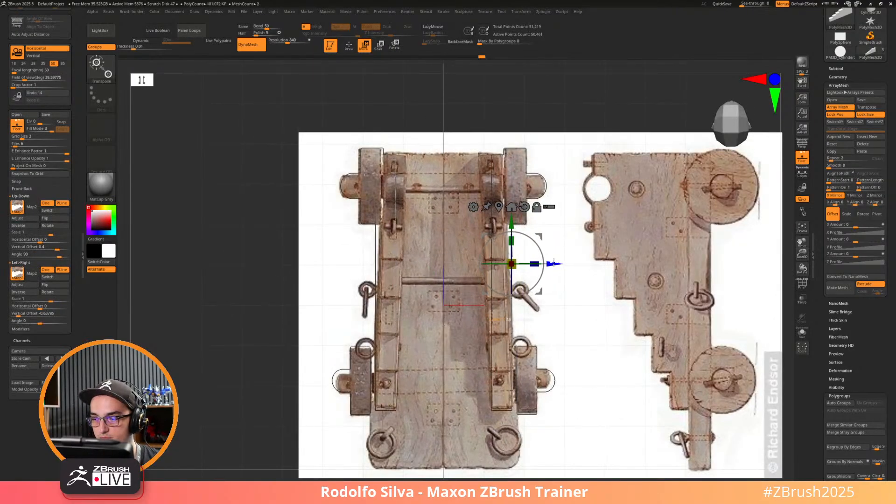
pyautogui.moveTo(511, 234); pyautogui.dragTo(537, 381)
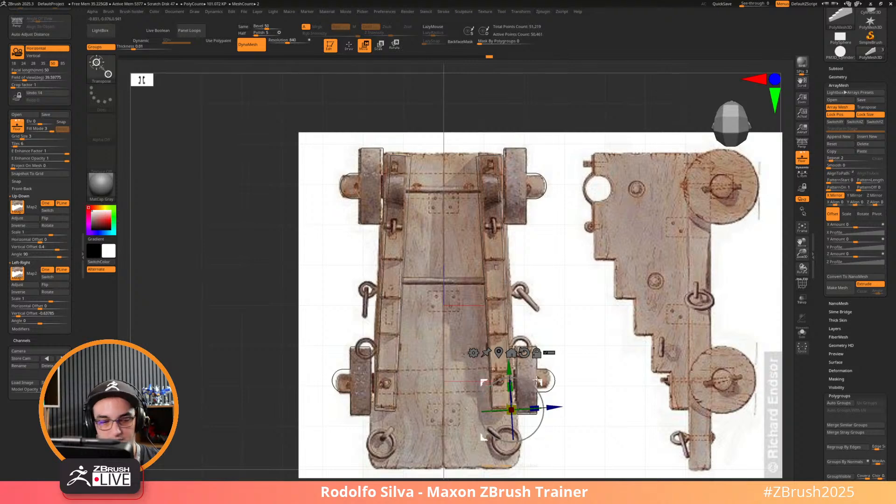
# Inspect the carriage from the side and examine the wheels and side panels in the wooden cannon reference photo.
pyautogui.hotkey('shift', 'p')
pyautogui.moveTo(622, 362); pyautogui.dragTo(633, 330)
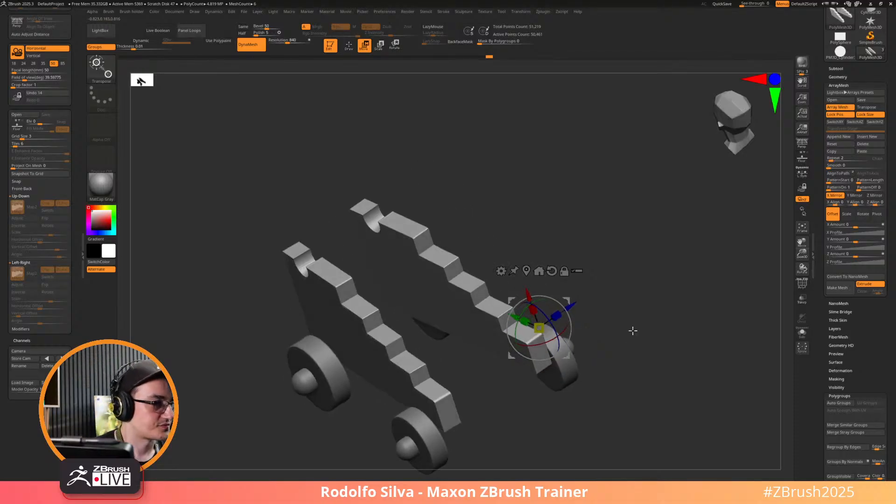
pyautogui.moveTo(632, 330); pyautogui.dragTo(614, 351)
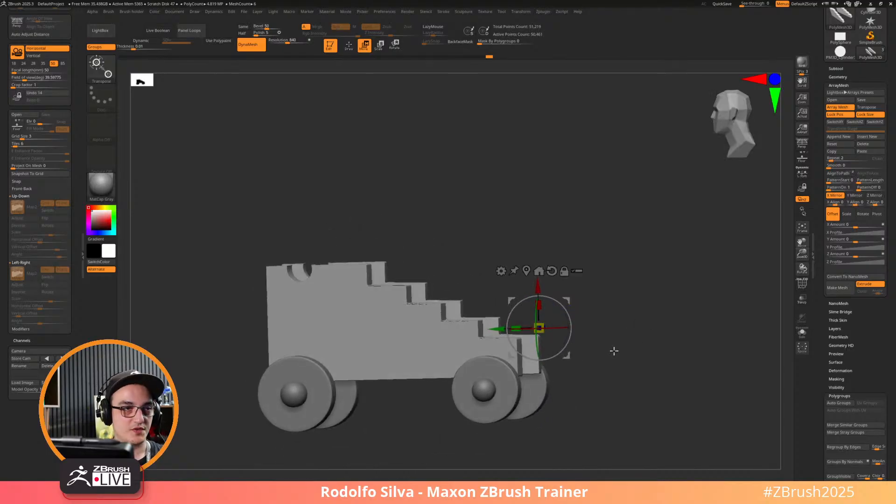
pyautogui.moveTo(0, 252); pyautogui.dragTo(301, 233, button='right')
pyautogui.keyDown('alt'); pyautogui.moveTo(299, 273); pyautogui.dragTo(245, 297, button='right'); pyautogui.keyUp('alt')
pyautogui.keyDown('alt'); pyautogui.moveTo(246, 297); pyautogui.dragTo(299, 280); pyautogui.keyUp('alt')
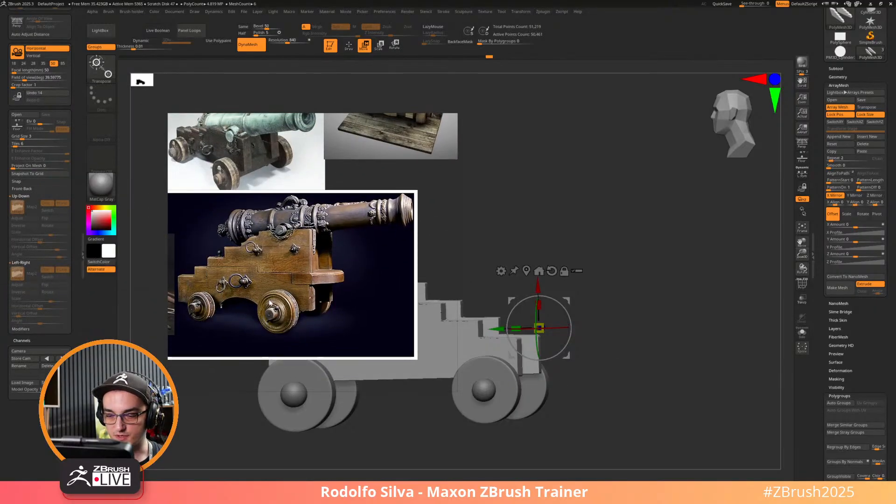
pyautogui.keyDown('alt'); pyautogui.moveTo(299, 280); pyautogui.dragTo(251, 313, button='right'); pyautogui.keyUp('alt')
pyautogui.keyDown('alt'); pyautogui.moveTo(250, 313); pyautogui.dragTo(294, 304); pyautogui.keyUp('alt')
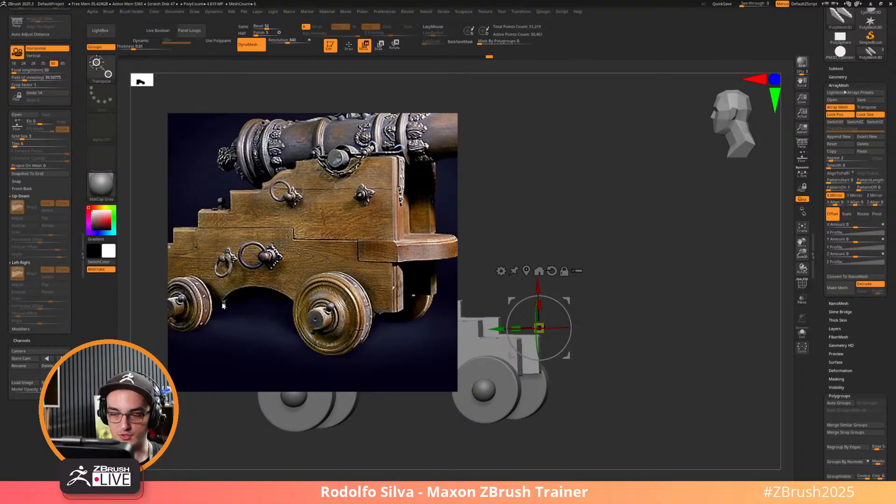
pyautogui.moveTo(297, 303); pyautogui.dragTo(0, 266, button='right')
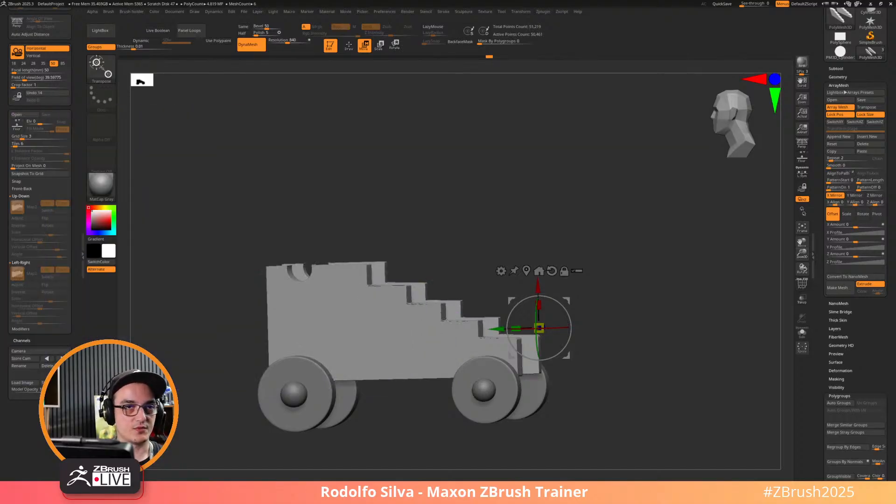
# Insert a cube as a new subtool, with the carriage seen from above over the floor drawing.
pyautogui.moveTo(615, 330); pyautogui.dragTo(618, 364)
pyautogui.hotkey('shift', 'p')
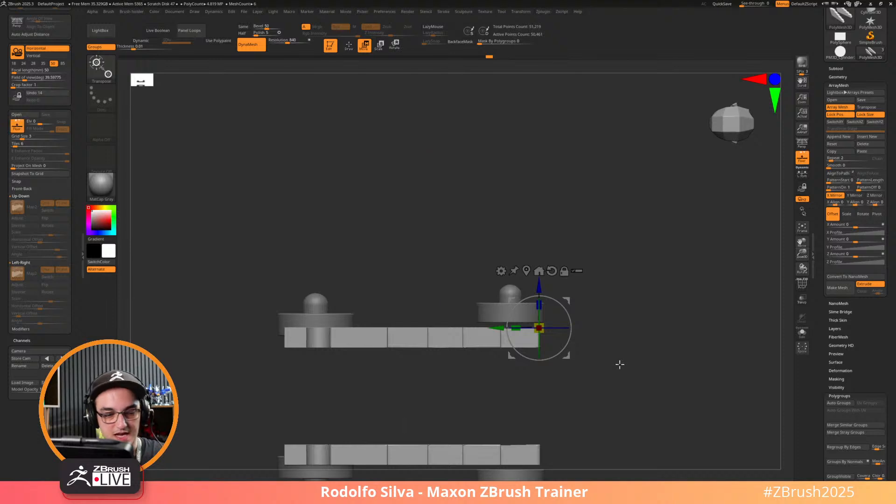
pyautogui.press('q')
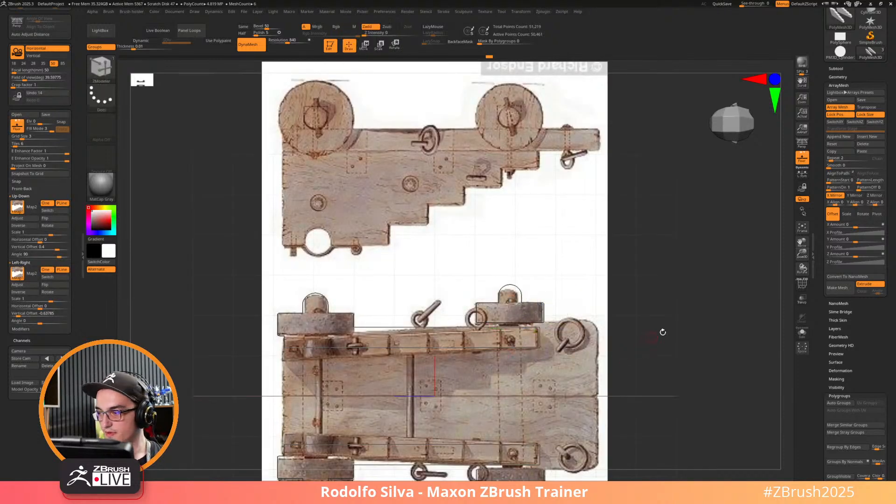
pyautogui.click(836, 68)
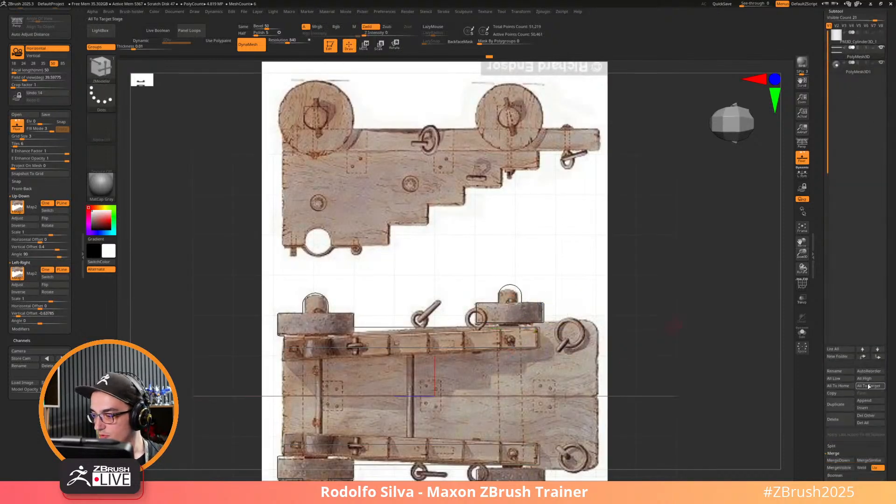
pyautogui.click(868, 410)
pyautogui.click(679, 374)
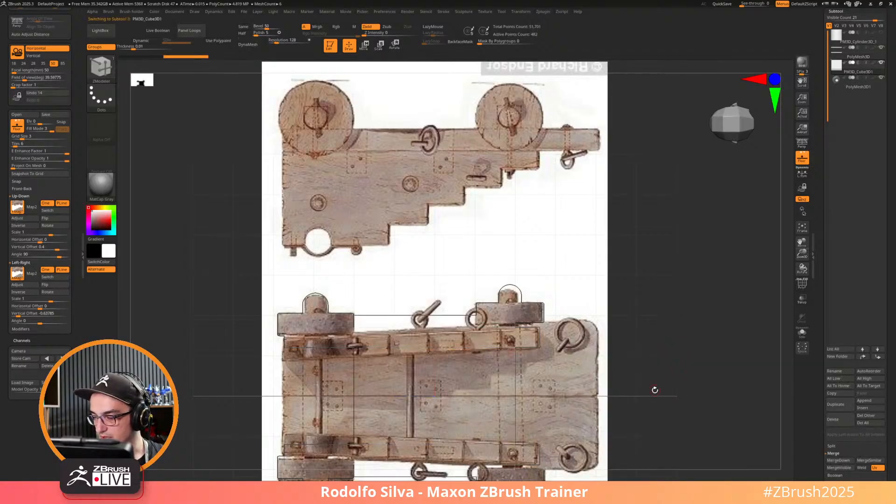
# Stretch the cube lengthwise and position it over the base plank in the top-view drawing.
pyautogui.press('w')
pyautogui.moveTo(413, 391); pyautogui.dragTo(304, 431)
pyautogui.moveTo(398, 395); pyautogui.dragTo(400, 395)
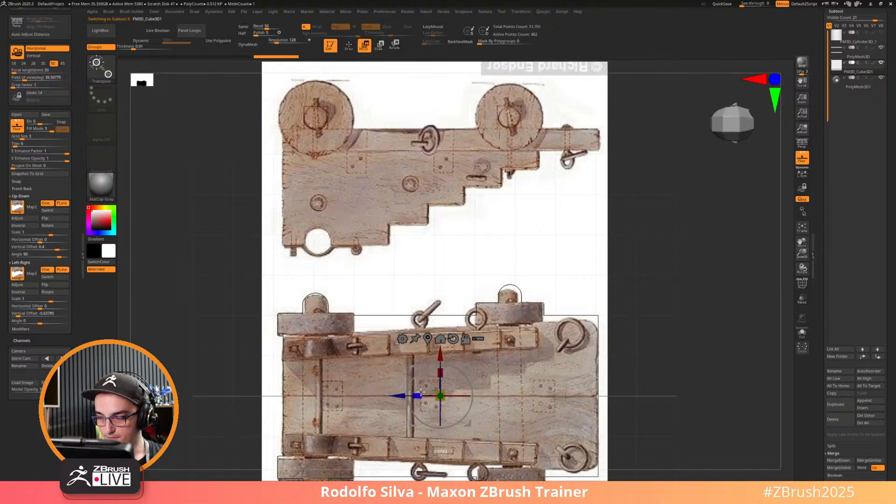
pyautogui.keyDown('alt'); pyautogui.moveTo(661, 368); pyautogui.dragTo(672, 266); pyautogui.keyUp('alt')
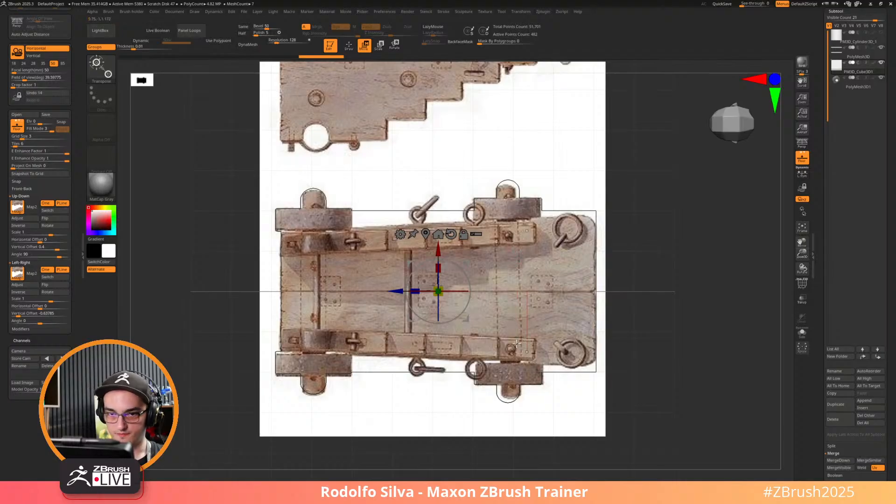
# Clip the base plank's long sides with ClipCurve along the drawing's tapered edges, and try to DynaMesh it.
pyautogui.press('q')
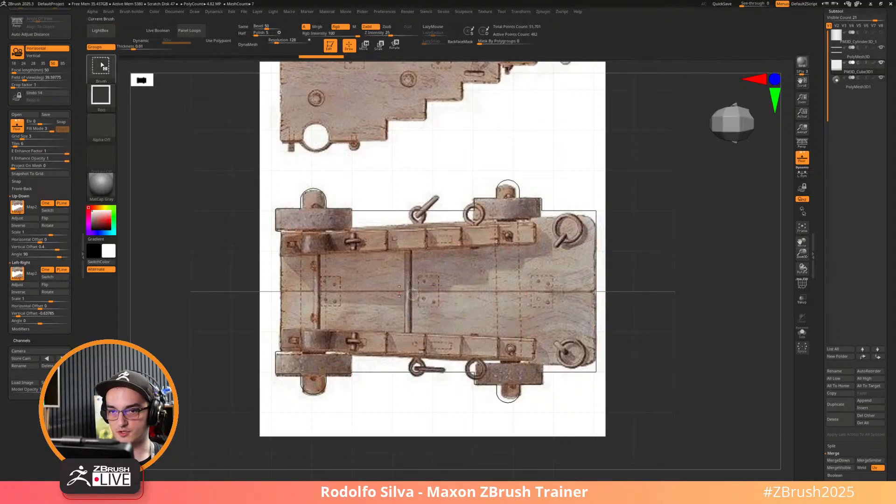
pyautogui.click(101, 65)
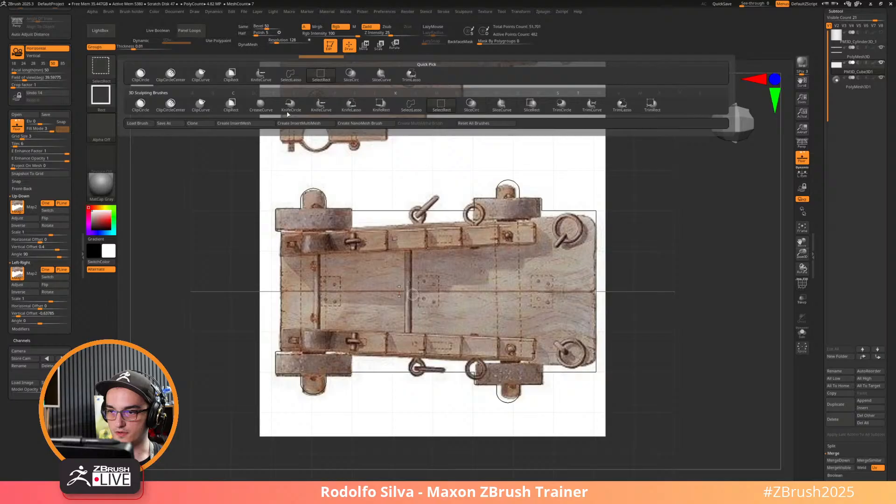
pyautogui.click(208, 110)
pyautogui.moveTo(186, 267)
pyautogui.keyDown('ctrl'); pyautogui.keyDown('shift'); pyautogui.mouseDown()
pyautogui.moveTo(698, 192)
pyautogui.moveTo(744, 239)
pyautogui.moveTo(740, 194)
pyautogui.moveTo(744, 201)
pyautogui.mouseUp(); pyautogui.keyUp('shift'); pyautogui.keyUp('ctrl')
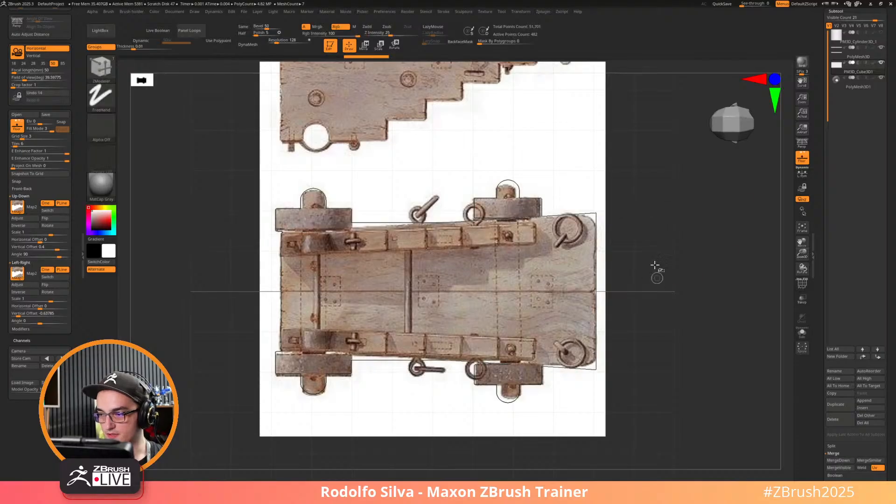
pyautogui.moveTo(655, 265)
pyautogui.keyDown('ctrl'); pyautogui.keyDown('shift'); pyautogui.mouseDown()
pyautogui.moveTo(665, 261)
pyautogui.moveTo(668, 283)
pyautogui.mouseUp(); pyautogui.keyUp('shift'); pyautogui.keyUp('ctrl')
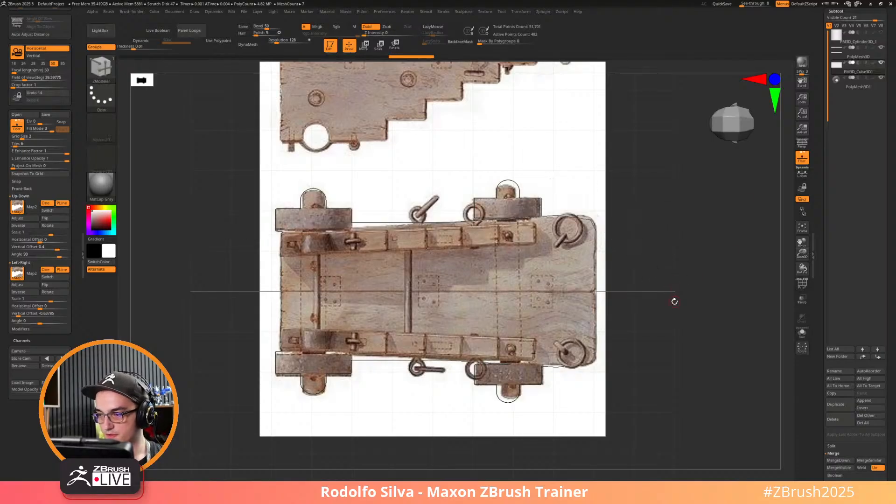
pyautogui.click(248, 44)
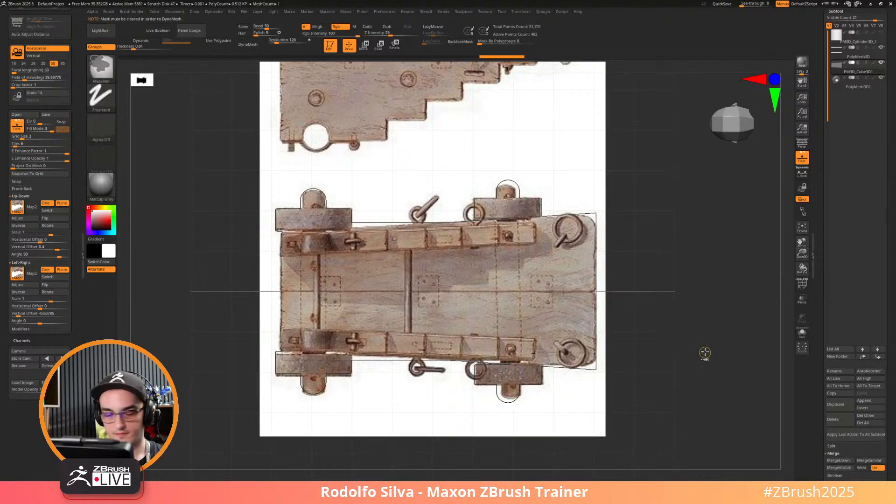
# Isolate the clipped base plank to check its taper, and show the whole carriage over the floor drawing again.
pyautogui.hotkey('ctrl', 'shift', 's')
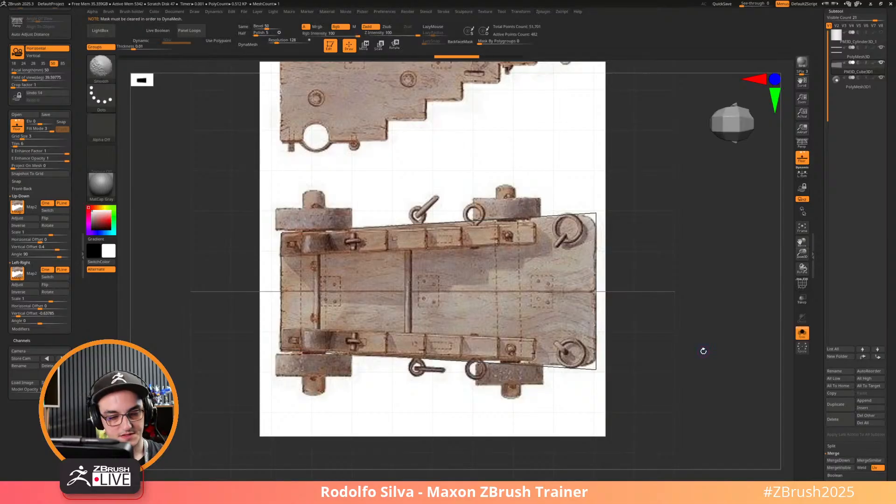
pyautogui.hotkey('shift', 'p')
pyautogui.moveTo(693, 350)
pyautogui.mouseDown()
pyautogui.moveTo(708, 314)
pyautogui.moveTo(690, 370)
pyautogui.mouseUp()
pyautogui.hotkey('ctrl', 'shift')
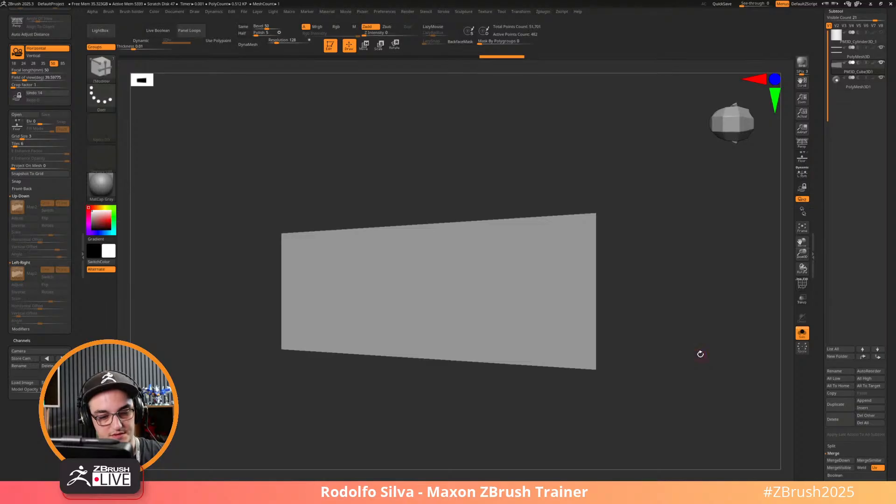
pyautogui.hotkey('ctrl', 'shift', 's')
pyautogui.moveTo(701, 355)
pyautogui.mouseDown()
pyautogui.moveTo(709, 328)
pyautogui.moveTo(700, 359)
pyautogui.mouseUp()
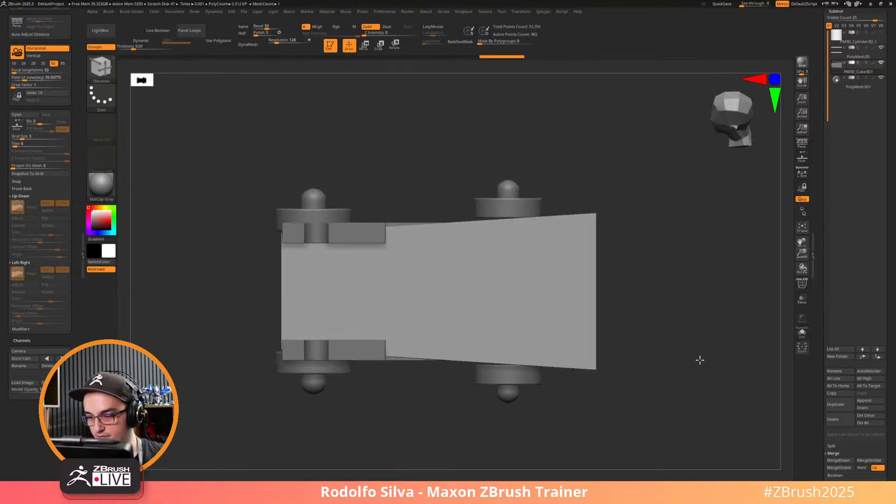
pyautogui.hotkey('shift', 'p')
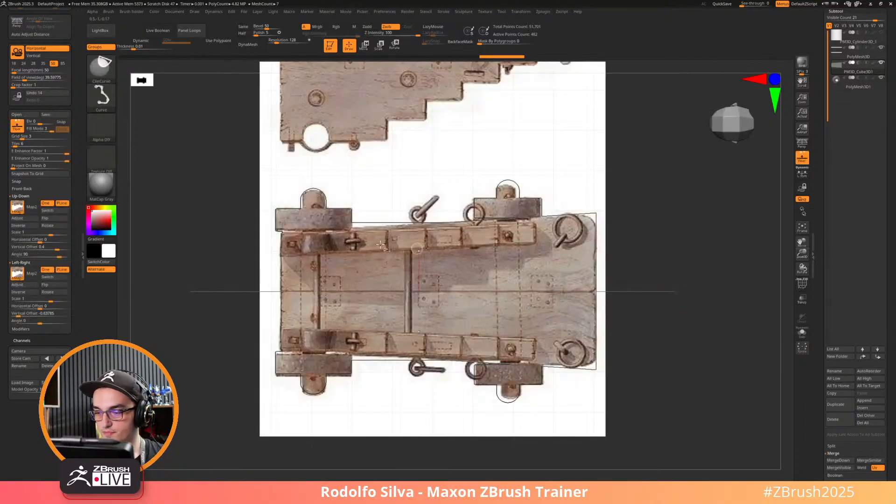
# Isolate the clipped base plank, DynaMesh it at resolution 128 and assign it a single polygroup.
pyautogui.hotkey('ctrl', 'shift')
pyautogui.hotkey('shift', 'f')
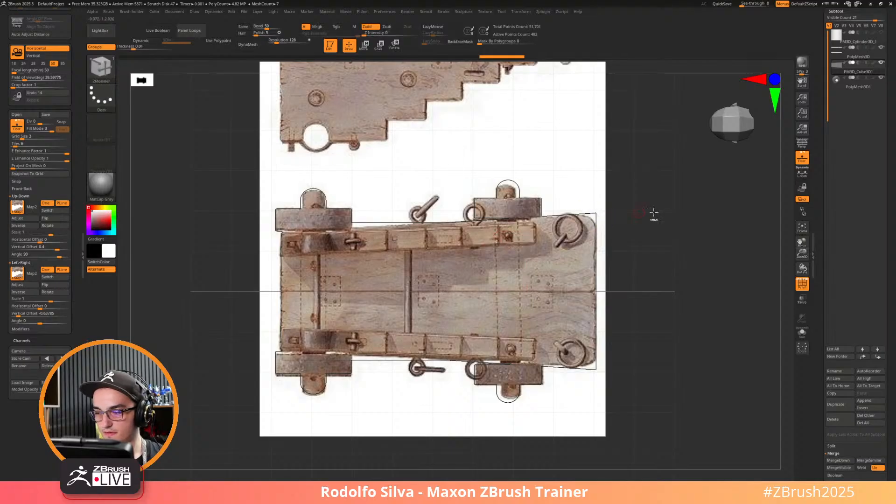
pyautogui.press('shift')
pyautogui.press('shift')
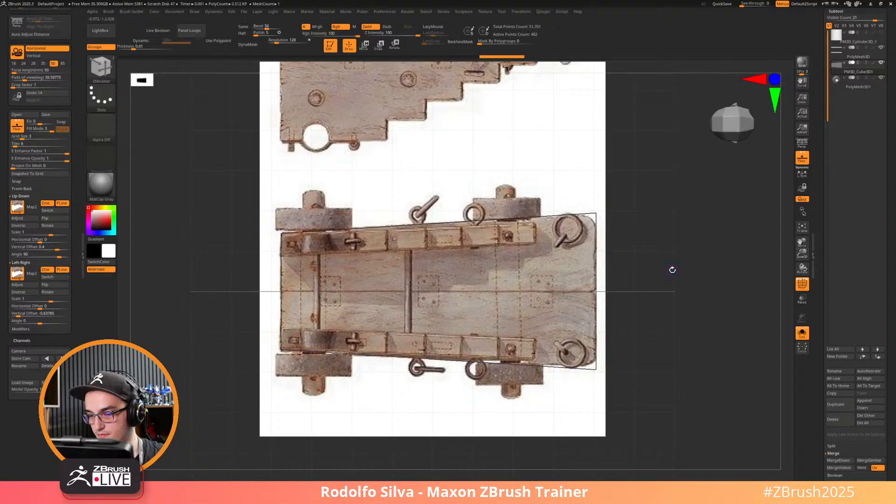
pyautogui.hotkey('shift', 'p')
pyautogui.hotkey('shift', 's')
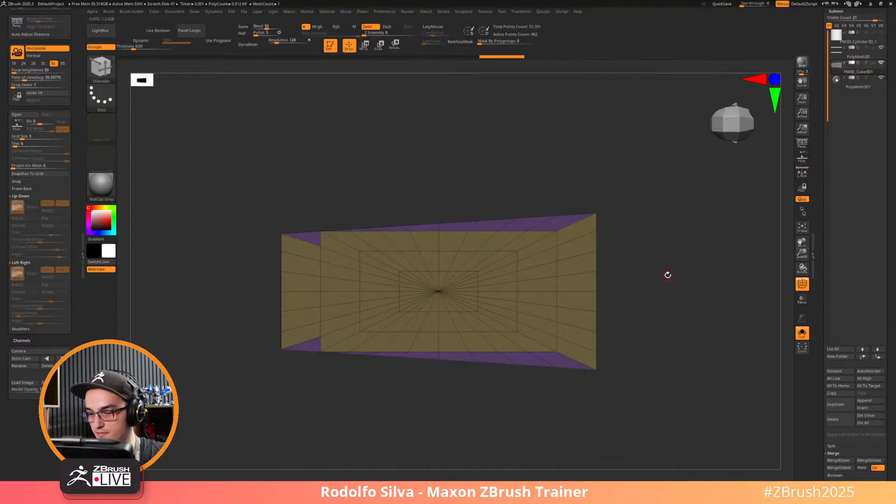
pyautogui.click(251, 46)
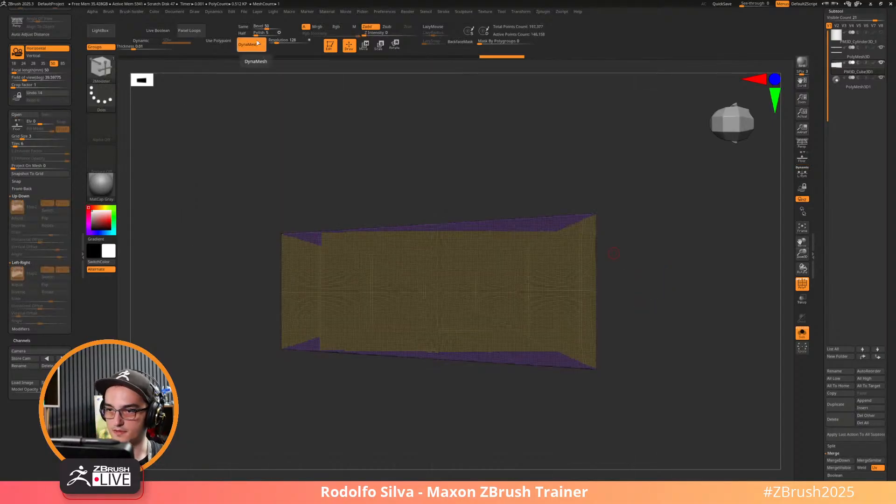
pyautogui.hotkey('ctrl', 'w')
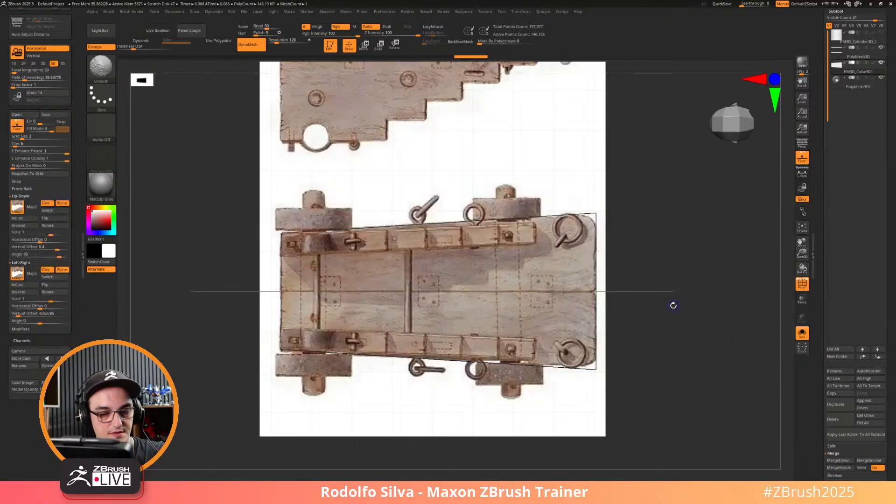
# Round the corners of the base plank's wide end with ClipCurve along the top-view drawing.
pyautogui.hotkey('shift', 'p')
pyautogui.moveTo(560, 202)
pyautogui.keyDown('ctrl'); pyautogui.keyDown('shift'); pyautogui.mouseDown()
pyautogui.moveTo(595, 215)
pyautogui.moveTo(588, 211)
pyautogui.mouseUp(); pyautogui.keyUp('shift'); pyautogui.keyUp('ctrl')
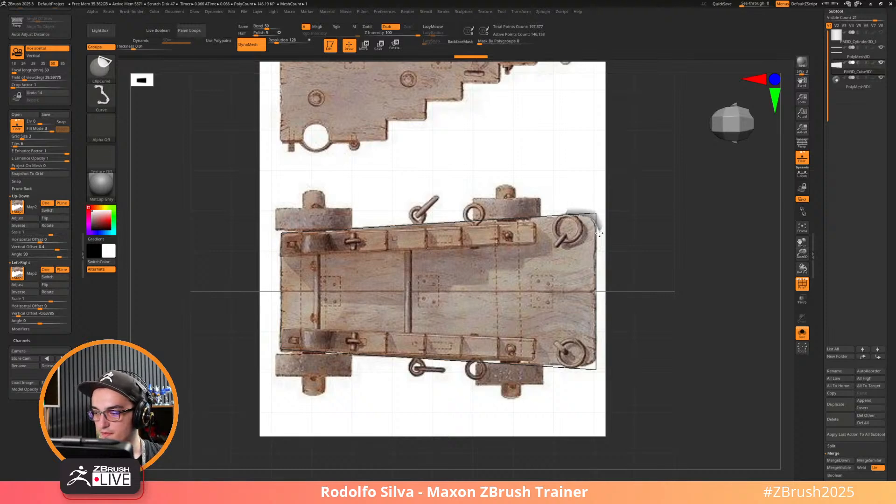
pyautogui.keyDown('ctrl'); pyautogui.keyDown('shift'); pyautogui.moveTo(599, 233); pyautogui.dragTo(601, 230); pyautogui.keyUp('shift'); pyautogui.keyUp('ctrl')
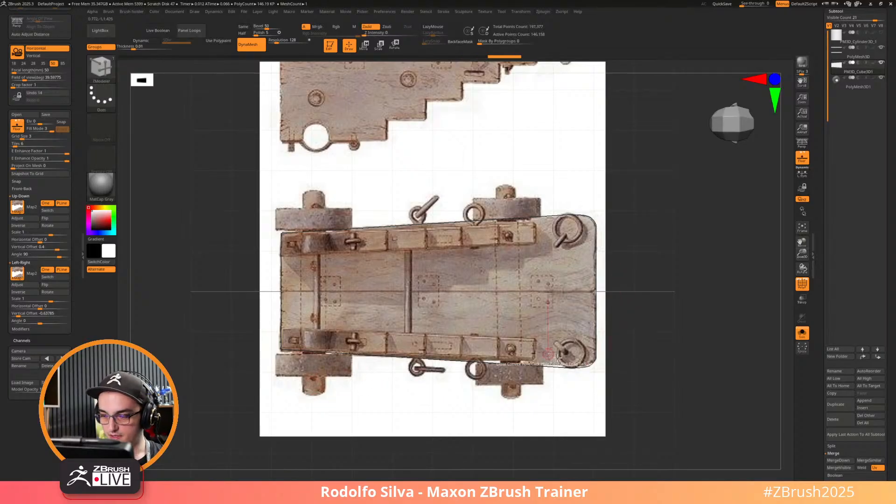
pyautogui.press('p')
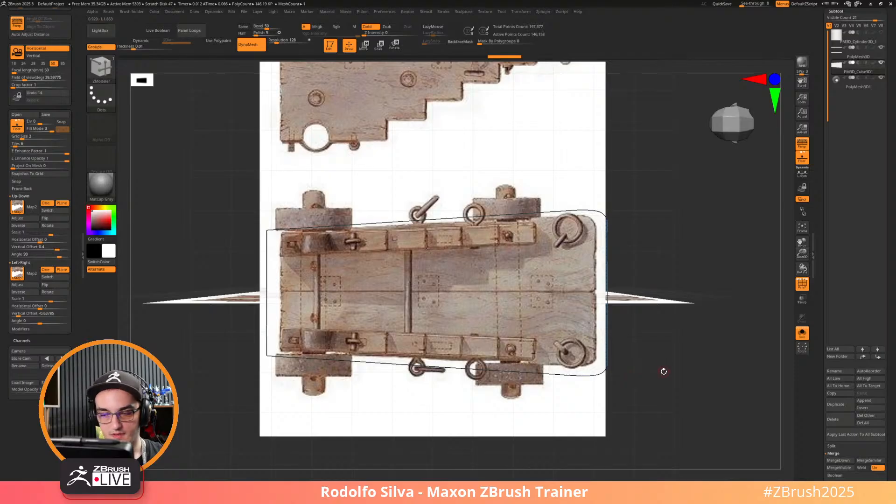
pyautogui.hotkey('shift', 'p')
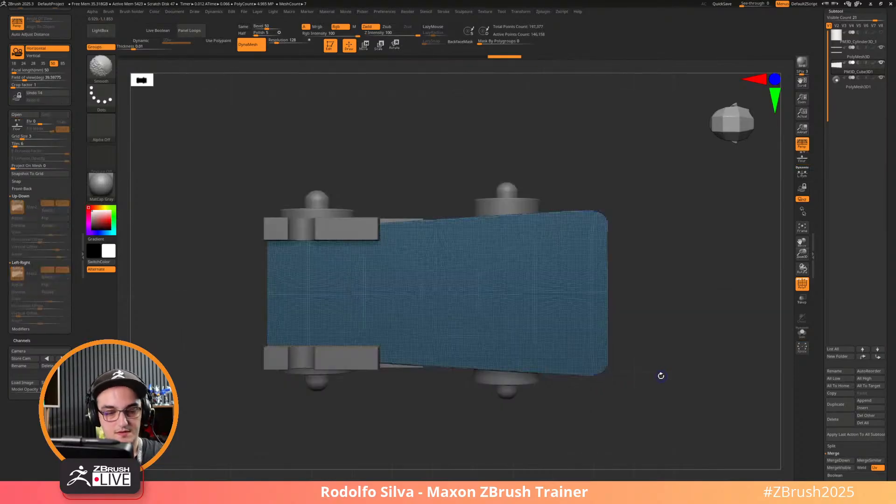
# Lower the base plank to line up with the plank in the side-view drawing, and compare it with and without the reference.
pyautogui.moveTo(659, 374); pyautogui.dragTo(662, 292)
pyautogui.press('w')
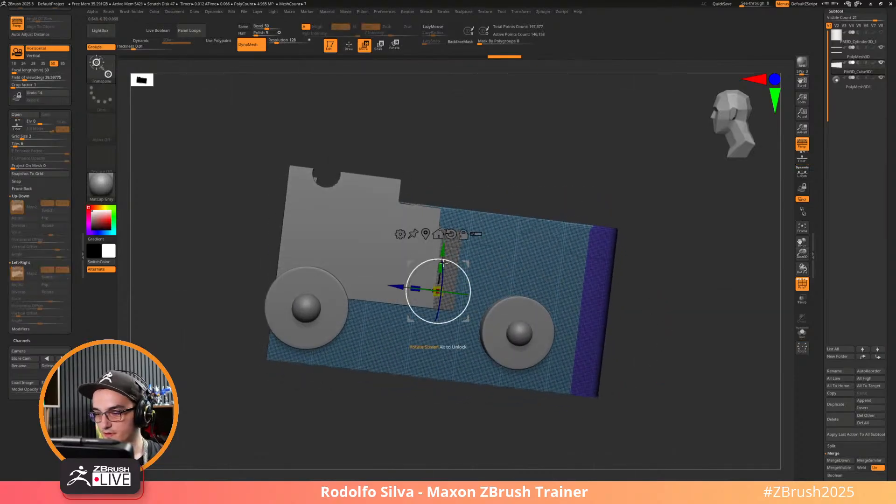
pyautogui.moveTo(430, 335); pyautogui.dragTo(616, 383)
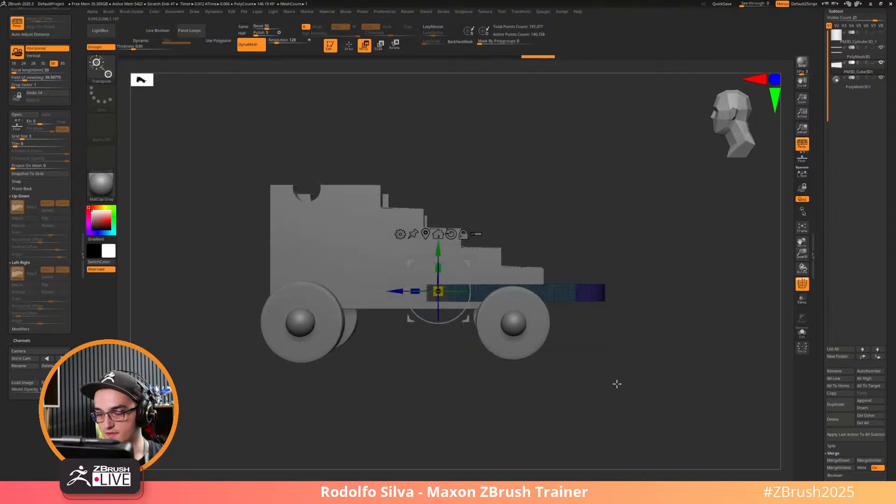
pyautogui.hotkey('shift', 'p')
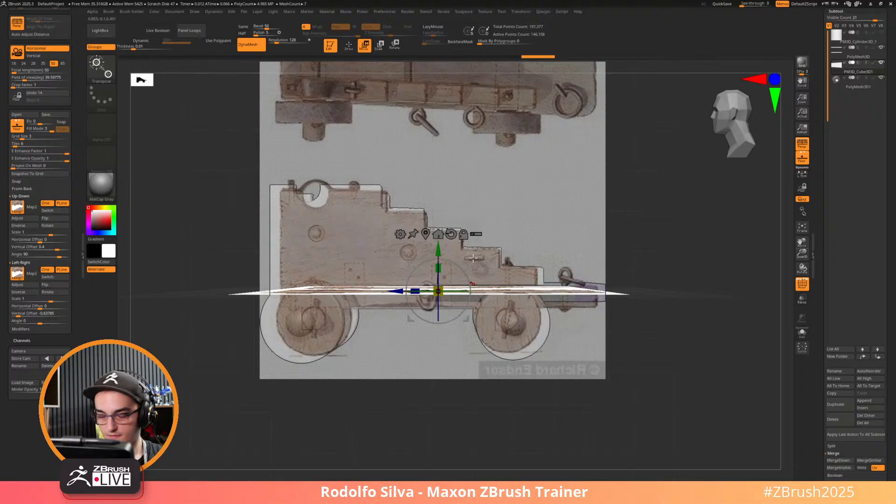
pyautogui.press('p')
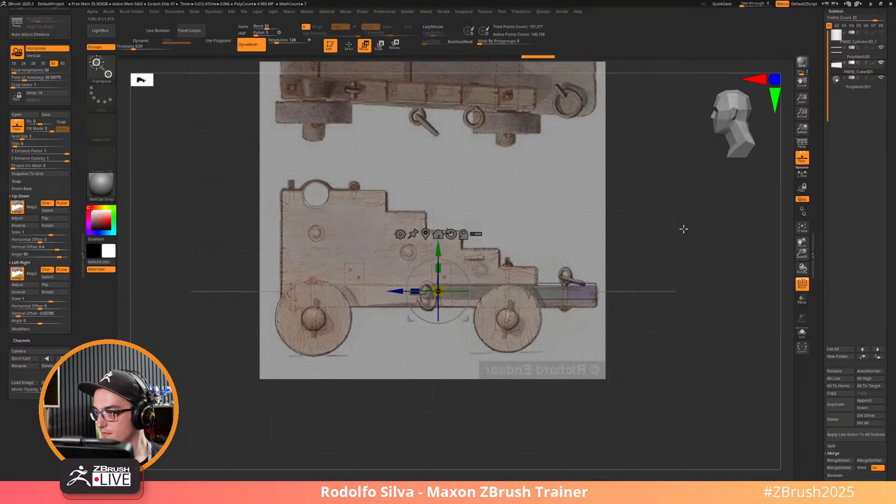
pyautogui.moveTo(440, 246); pyautogui.dragTo(440, 253)
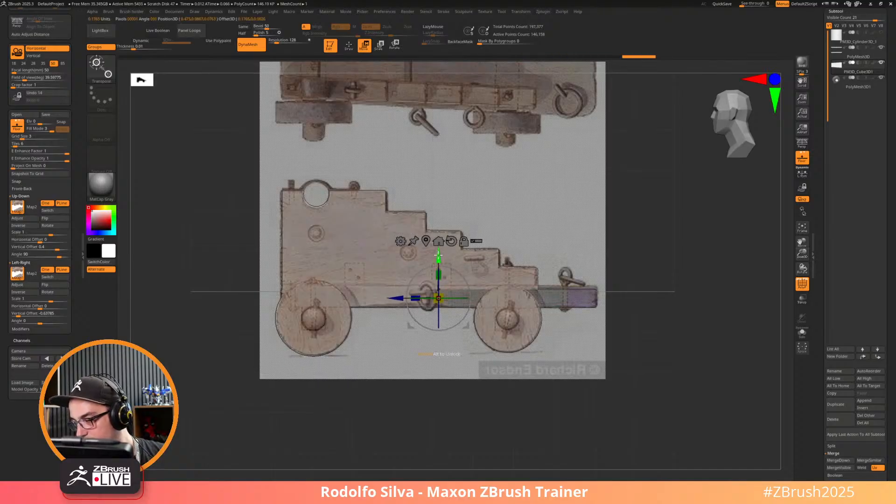
pyautogui.moveTo(439, 261); pyautogui.dragTo(439, 258)
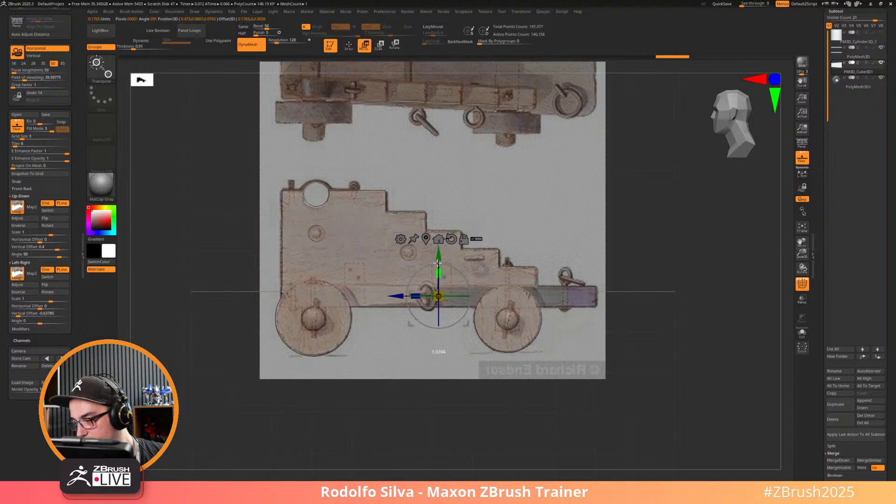
pyautogui.hotkey('shift', 'p')
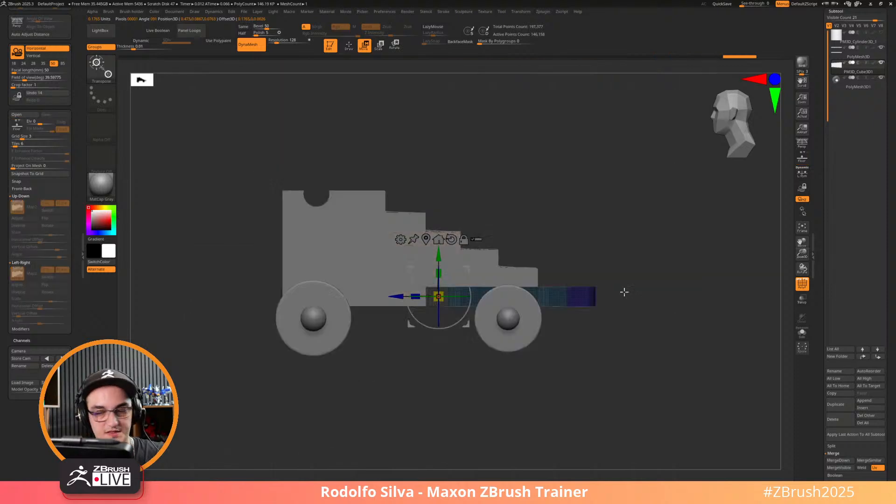
pyautogui.moveTo(624, 291); pyautogui.dragTo(630, 312)
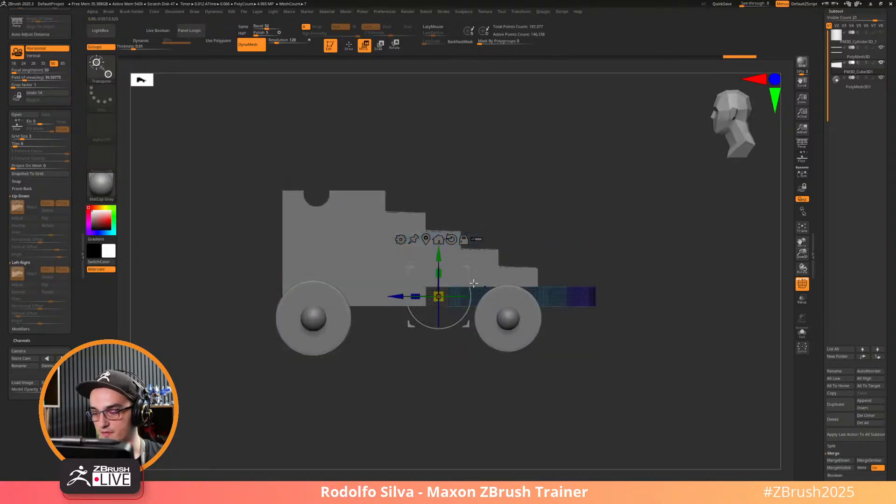
pyautogui.hotkey('shift', 'p')
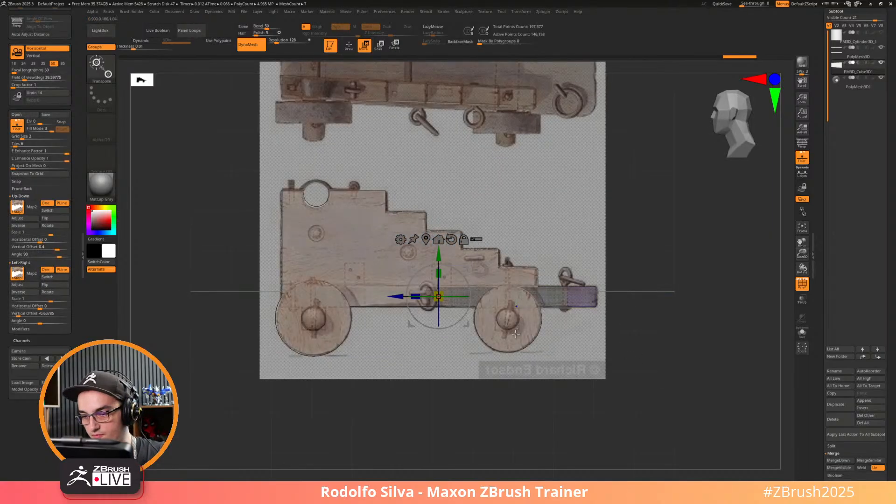
pyautogui.hotkey('shift', 'p')
pyautogui.moveTo(517, 334); pyautogui.dragTo(624, 378)
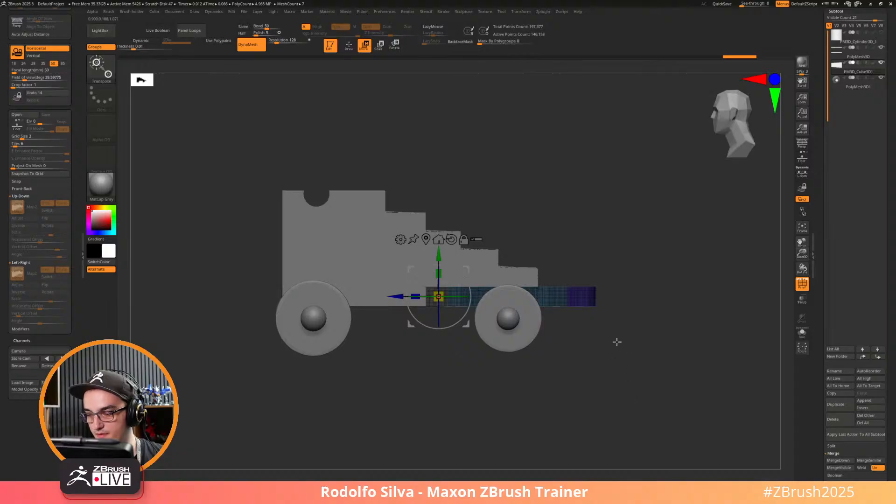
# Clip the stepped side panel's lower edge straight along the top of the base plank with ClipCurve.
pyautogui.keyDown('alt'); pyautogui.click(532, 282); pyautogui.keyUp('alt')
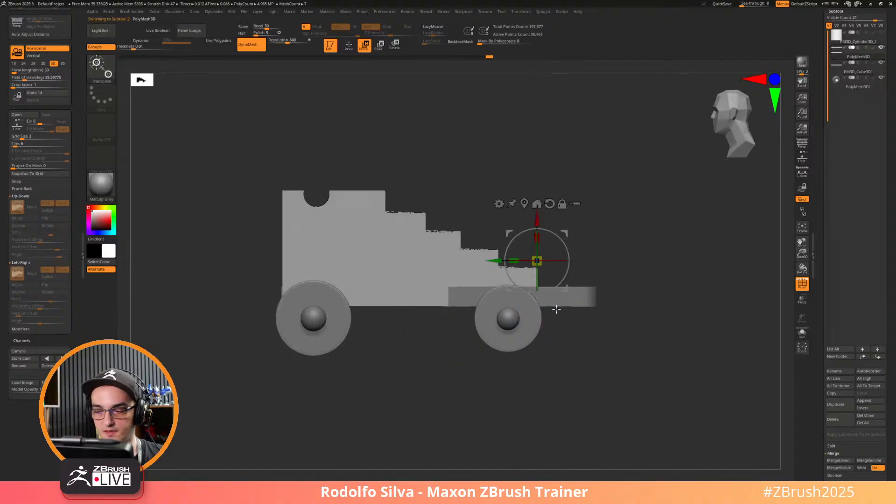
pyautogui.press('q')
pyautogui.keyDown('ctrl'); pyautogui.keyDown('shift'); pyautogui.moveTo(618, 286); pyautogui.dragTo(237, 283); pyautogui.keyUp('shift'); pyautogui.keyUp('ctrl')
pyautogui.moveTo(472, 394); pyautogui.dragTo(553, 424)
pyautogui.press('w')
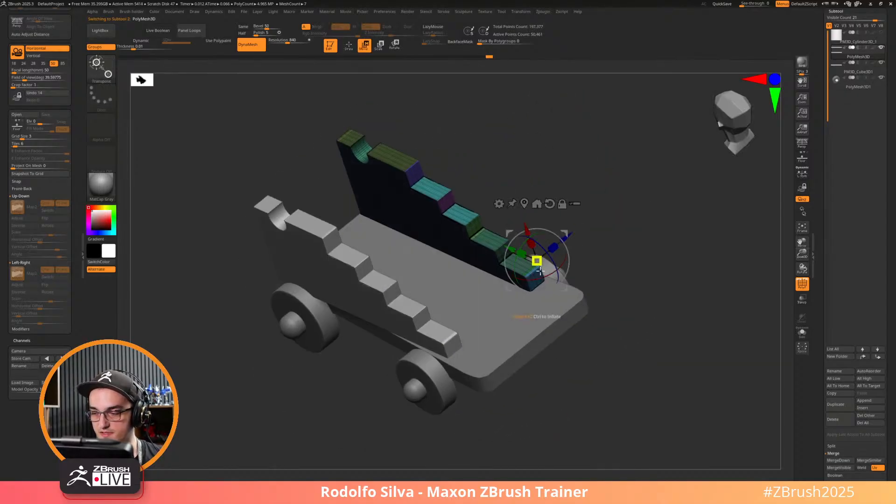
# Examine the stepped side panel's lower edge, step corners and trunnion notch from several angles.
pyautogui.moveTo(540, 278); pyautogui.dragTo(543, 279)
pyautogui.moveTo(611, 350); pyautogui.dragTo(692, 456)
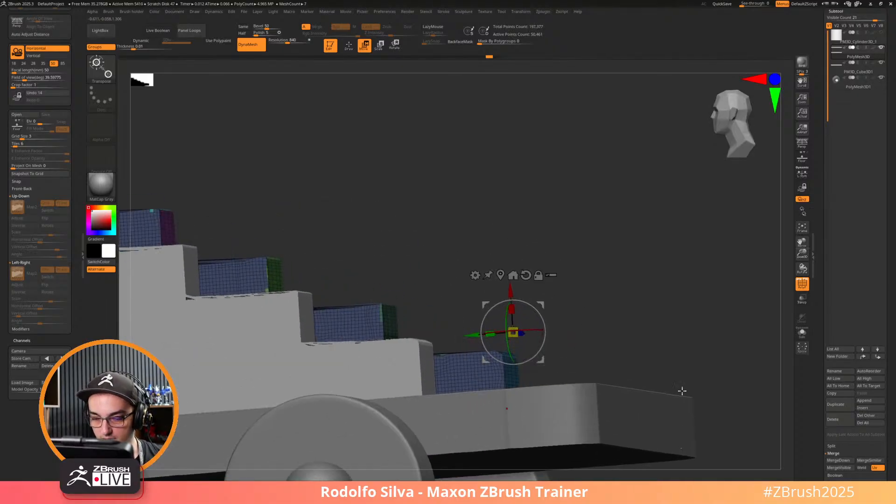
pyautogui.moveTo(681, 392); pyautogui.dragTo(380, 385)
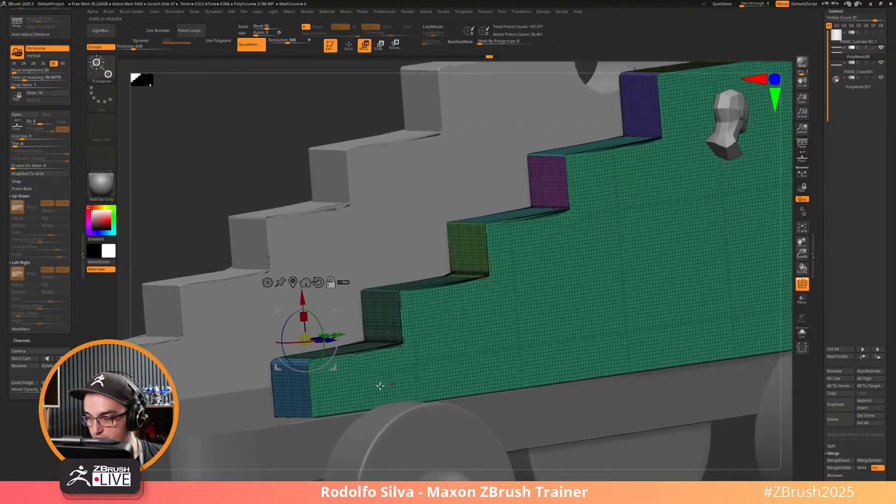
pyautogui.keyDown('ctrl'); pyautogui.moveTo(476, 351); pyautogui.dragTo(462, 303, button='right'); pyautogui.keyUp('ctrl')
pyautogui.moveTo(546, 326); pyautogui.dragTo(588, 353, button='right')
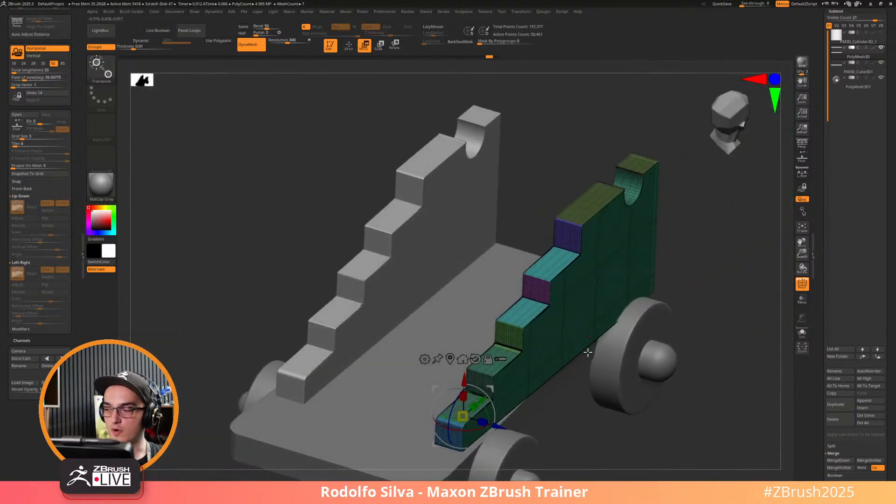
pyautogui.keyDown('alt'); pyautogui.moveTo(588, 352); pyautogui.dragTo(563, 367, button='right'); pyautogui.keyUp('alt')
pyautogui.moveTo(683, 284); pyautogui.dragTo(689, 253, button='right')
pyautogui.keyDown('alt'); pyautogui.click(691, 211); pyautogui.keyUp('alt')
pyautogui.press('q')
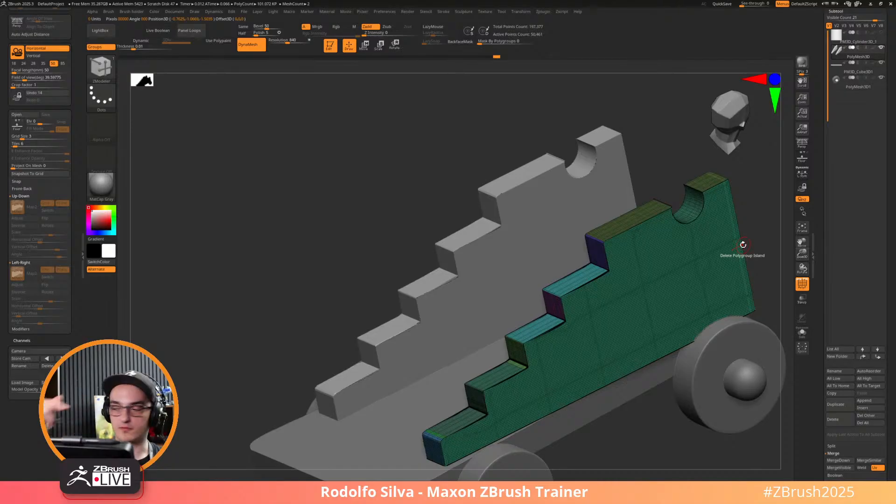
pyautogui.keyDown('alt'); pyautogui.moveTo(319, 246); pyautogui.dragTo(166, 252); pyautogui.keyUp('alt')
pyautogui.keyDown('shift'); pyautogui.moveTo(668, 287); pyautogui.dragTo(522, 299); pyautogui.keyUp('shift')
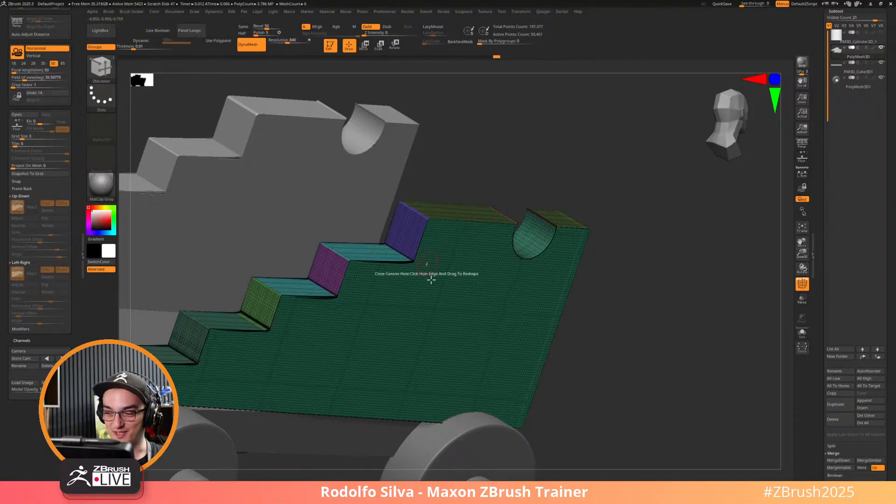
pyautogui.moveTo(646, 410); pyautogui.dragTo(674, 353)
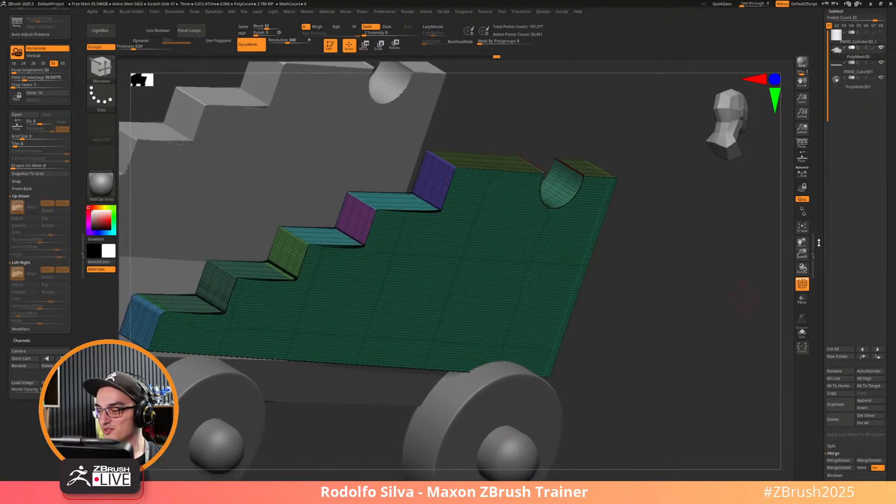
# ZRemesh the stepped side panel with KeepGroups, SmoothGroups 0.1, Double and AdaptiveSize 0.
pyautogui.moveTo(819, 243); pyautogui.dragTo(822, 131)
pyautogui.press('shift')
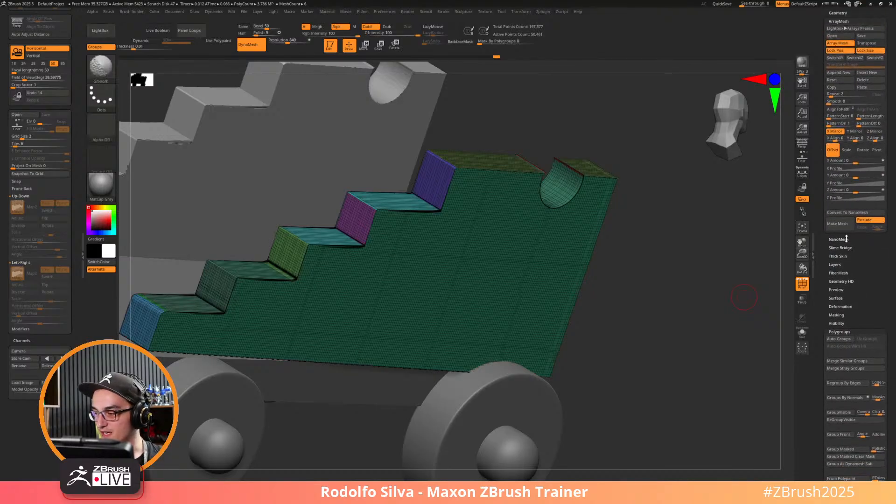
pyautogui.click(846, 13)
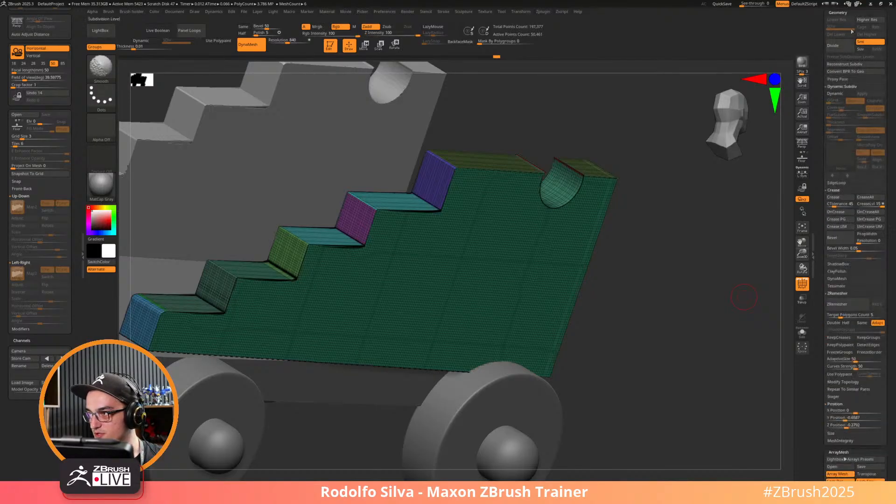
pyautogui.click(876, 336)
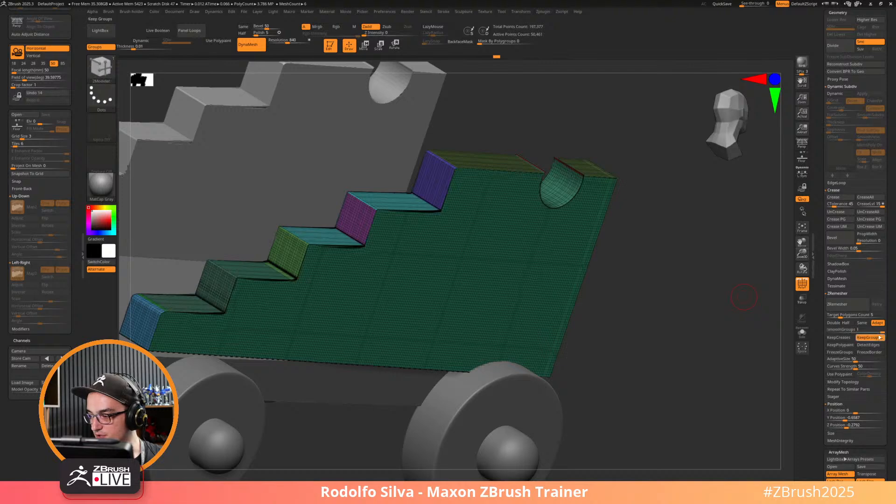
pyautogui.moveTo(877, 329); pyautogui.dragTo(869, 331)
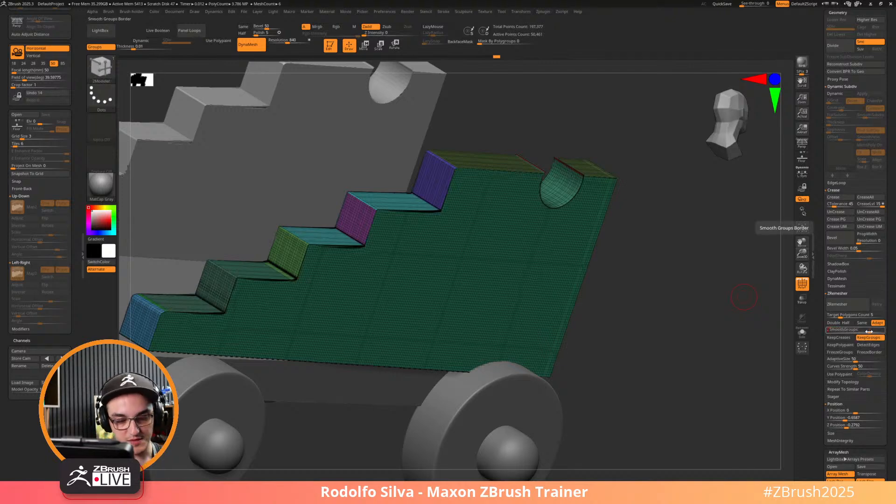
pyautogui.press('Return')
pyautogui.click(833, 323)
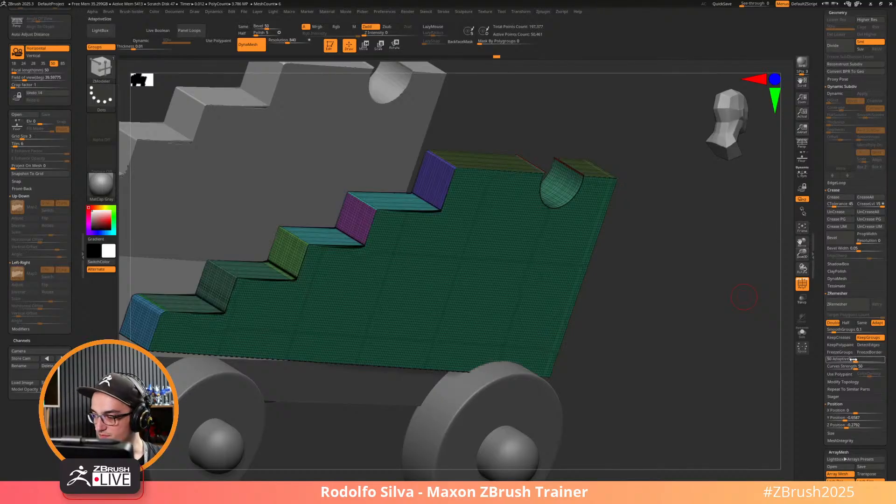
pyautogui.moveTo(853, 359); pyautogui.dragTo(819, 360)
pyautogui.click(850, 306)
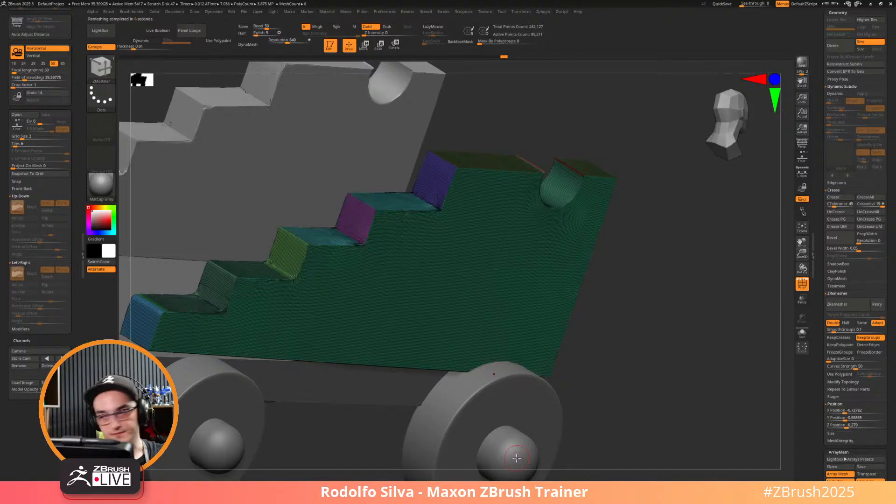
# Try to ZRemesh the side panel again with the polygon target switched to Half.
pyautogui.moveTo(516, 457); pyautogui.dragTo(625, 318)
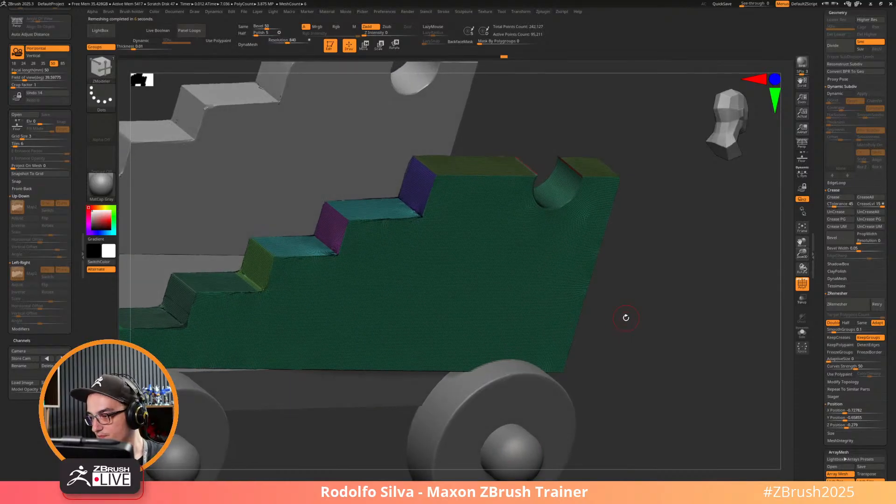
pyautogui.click(846, 323)
pyautogui.click(846, 305)
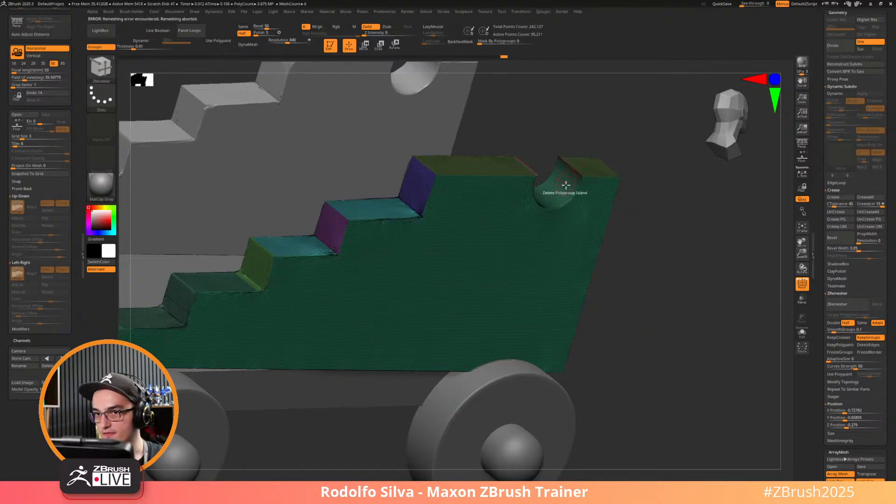
# Check the stepped side panel's mesh integrity and run Fix Mesh on it.
pyautogui.keyDown('shift'); pyautogui.moveTo(695, 284); pyautogui.dragTo(708, 292); pyautogui.keyUp('shift')
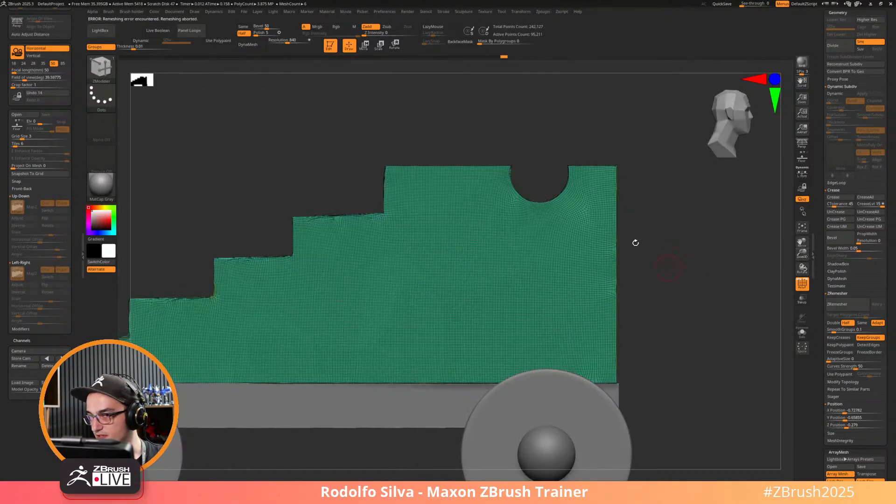
pyautogui.scroll(-3, 840, 352)
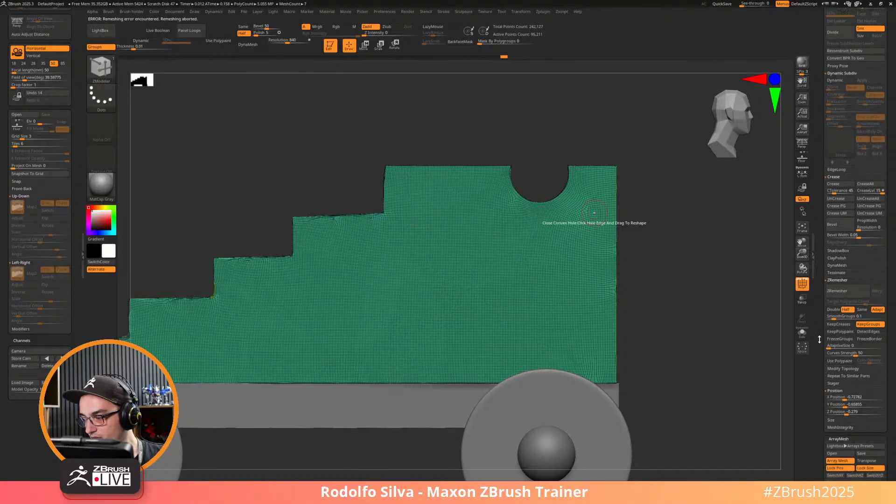
pyautogui.click(842, 365)
pyautogui.click(852, 372)
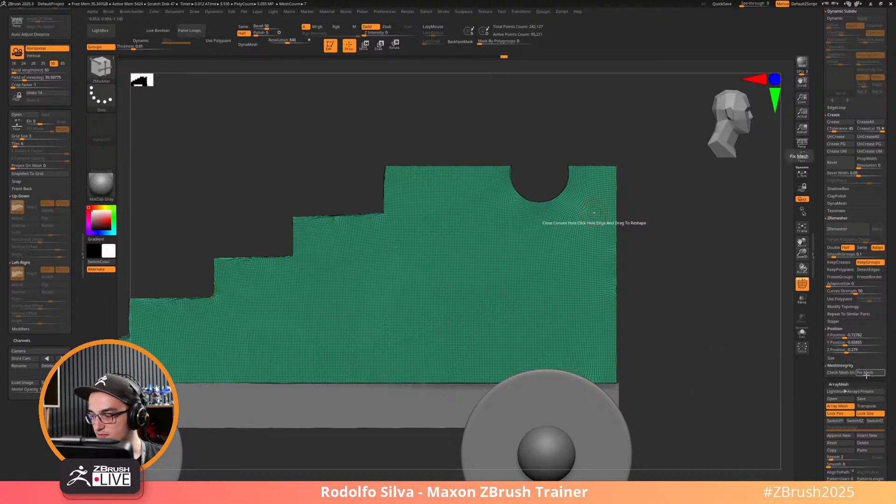
pyautogui.click(869, 373)
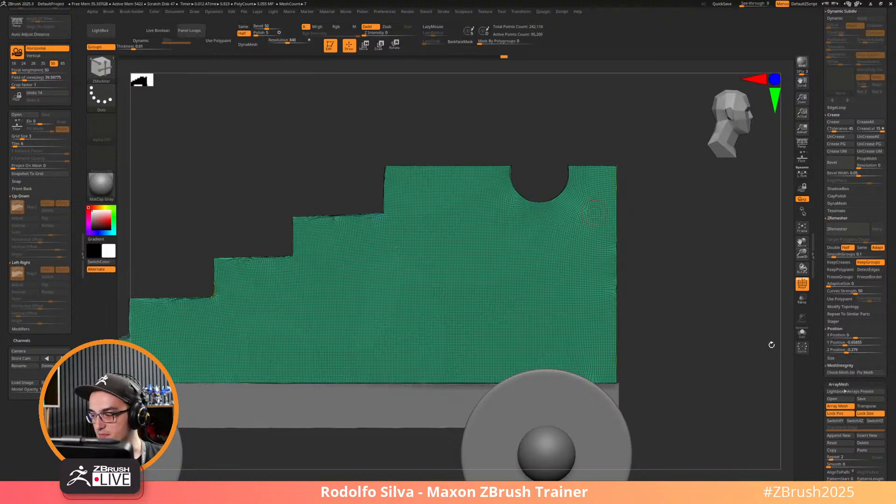
pyautogui.moveTo(697, 362); pyautogui.dragTo(704, 361)
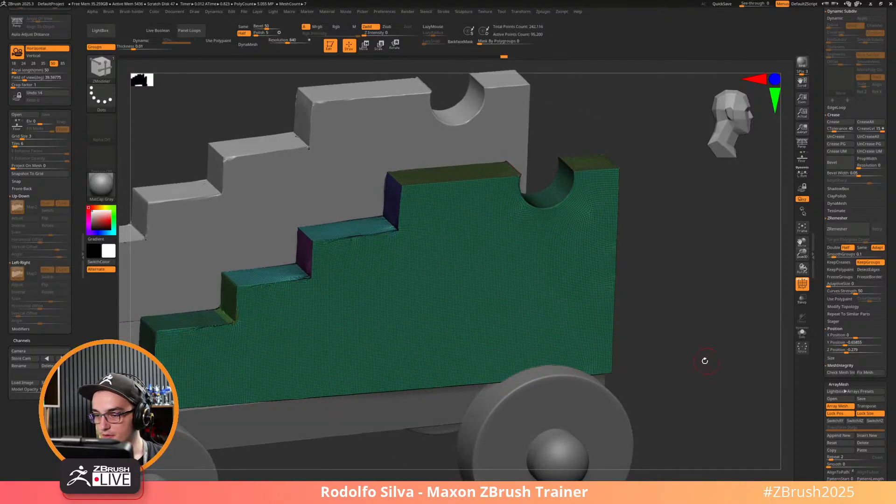
# Undo the side panel's mesh fix and ZRemesh, going back to its DynaMesh version.
pyautogui.moveTo(654, 295)
pyautogui.keyDown('alt'); pyautogui.mouseDown()
pyautogui.moveTo(704, 357)
pyautogui.moveTo(778, 340)
pyautogui.mouseUp(); pyautogui.keyUp('alt')
pyautogui.hotkey('ctrl', 'z')
pyautogui.hotkey('ctrl', 'z')
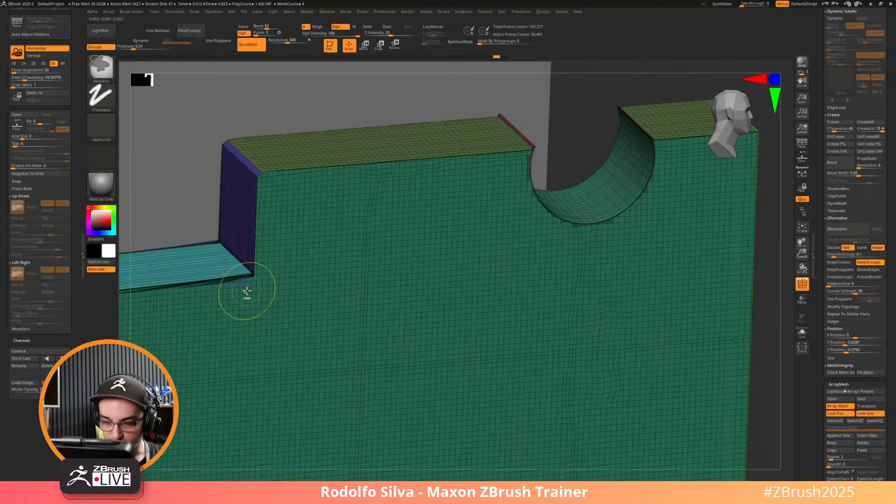
# Clear the side panel's mask and re-DynaMesh the panel at resolution 840 with Groups on.
pyautogui.hotkey('ctrl', 'i')
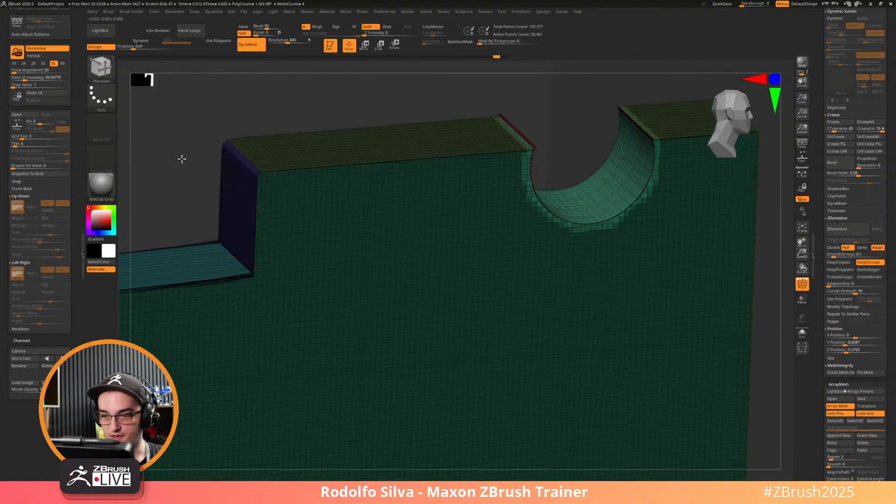
pyautogui.moveTo(199, 194); pyautogui.dragTo(663, 328)
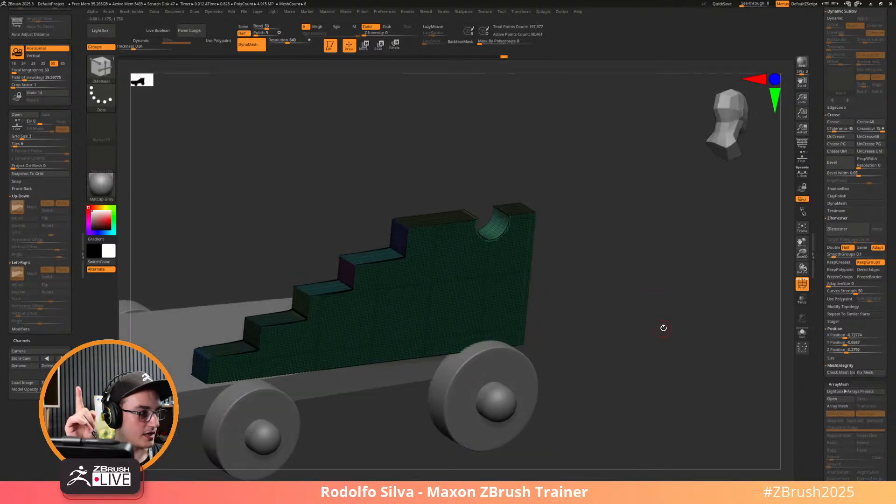
pyautogui.keyDown('ctrl'); pyautogui.moveTo(628, 344); pyautogui.dragTo(642, 351); pyautogui.keyUp('ctrl')
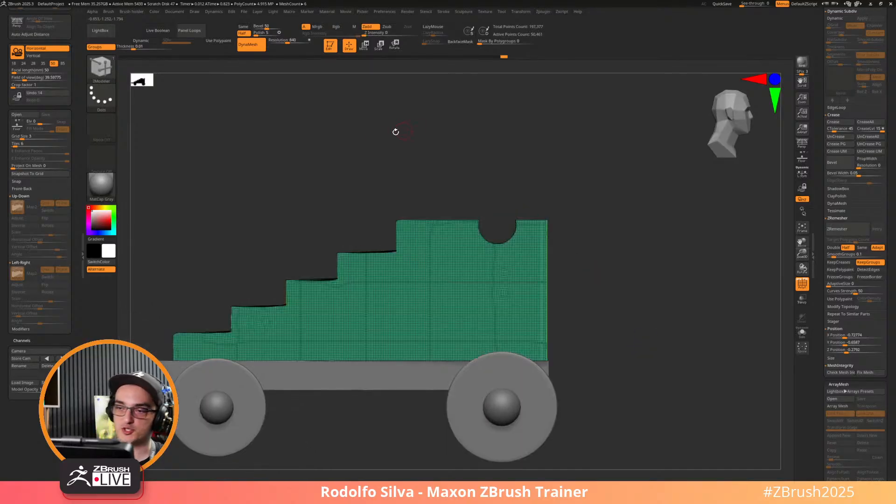
pyautogui.keyDown('ctrl'); pyautogui.moveTo(308, 116); pyautogui.dragTo(330, 180); pyautogui.keyUp('ctrl')
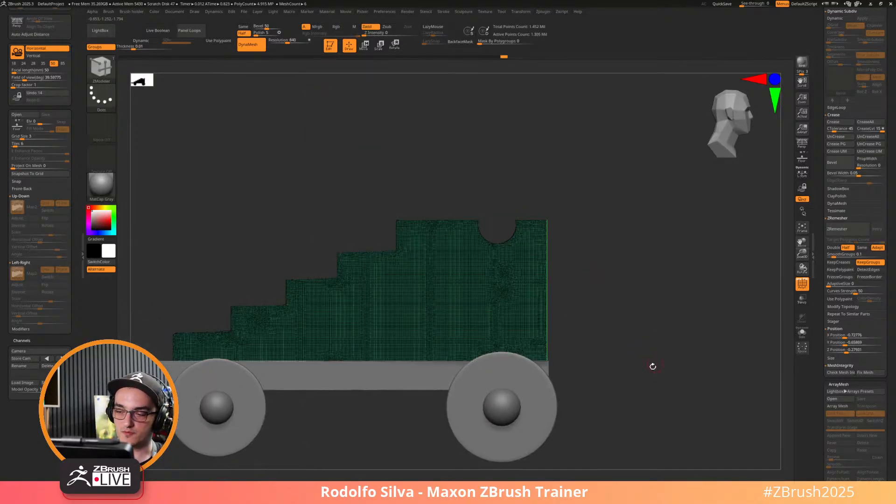
# Send the denser side panel to the PolyGroupIt plugin and maximize its window.
pyautogui.moveTo(650, 373); pyautogui.dragTo(695, 443)
pyautogui.keyDown('alt'); pyautogui.moveTo(680, 398); pyautogui.dragTo(687, 416); pyautogui.keyUp('alt')
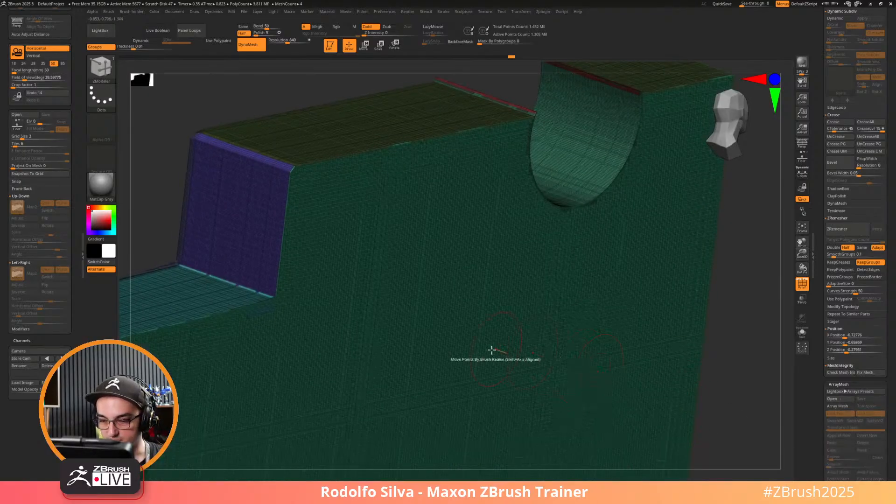
pyautogui.moveTo(737, 358); pyautogui.dragTo(629, 237)
pyautogui.click(543, 11)
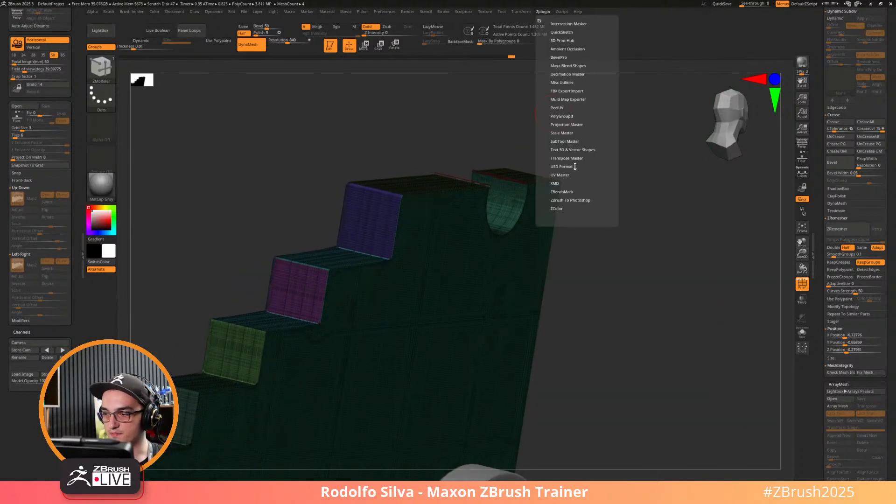
pyautogui.click(568, 116)
pyautogui.click(570, 124)
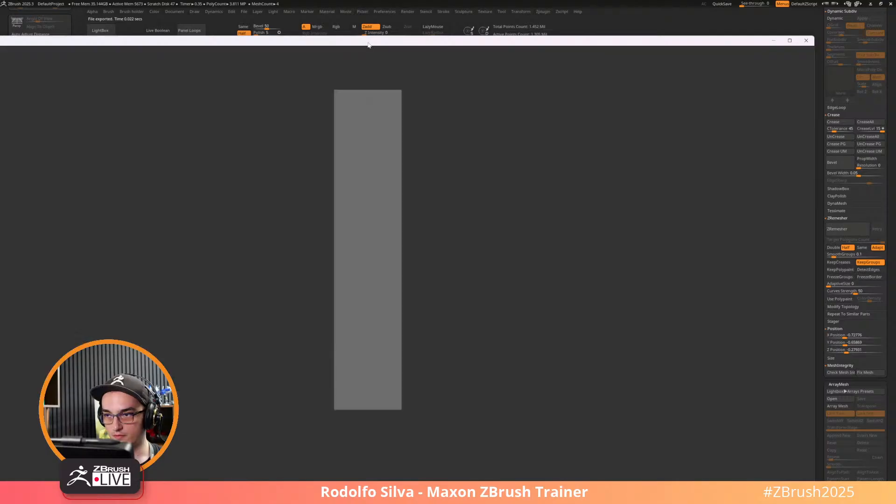
pyautogui.click(833, 45)
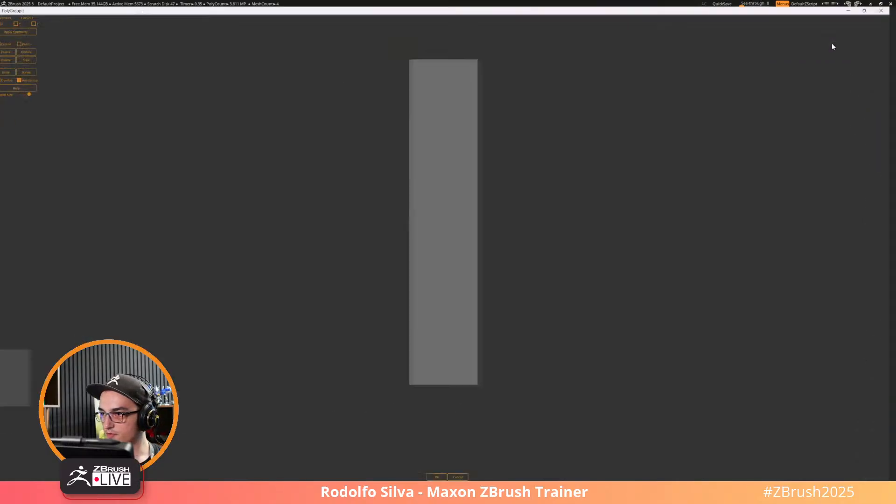
# Try to polygroup the panel's flat stepped face in PolyGroupIt from one seed with a low spread value, and accept the grouping.
pyautogui.moveTo(600, 117); pyautogui.dragTo(469, 260)
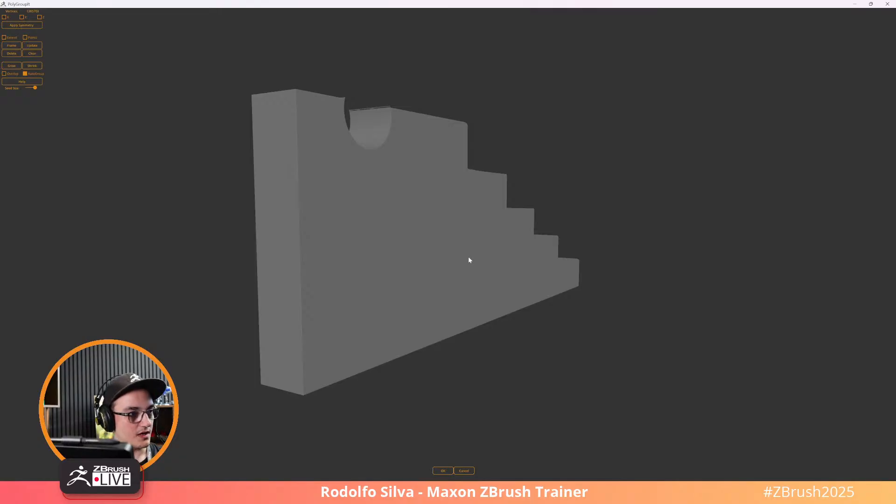
pyautogui.moveTo(469, 260)
pyautogui.mouseDown()
pyautogui.moveTo(632, 316)
pyautogui.moveTo(511, 288)
pyautogui.mouseUp()
pyautogui.press('p')
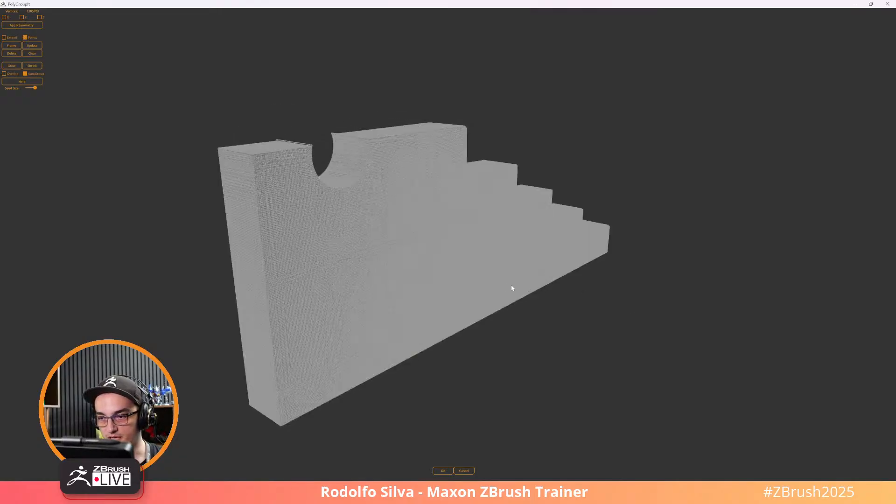
pyautogui.press('p')
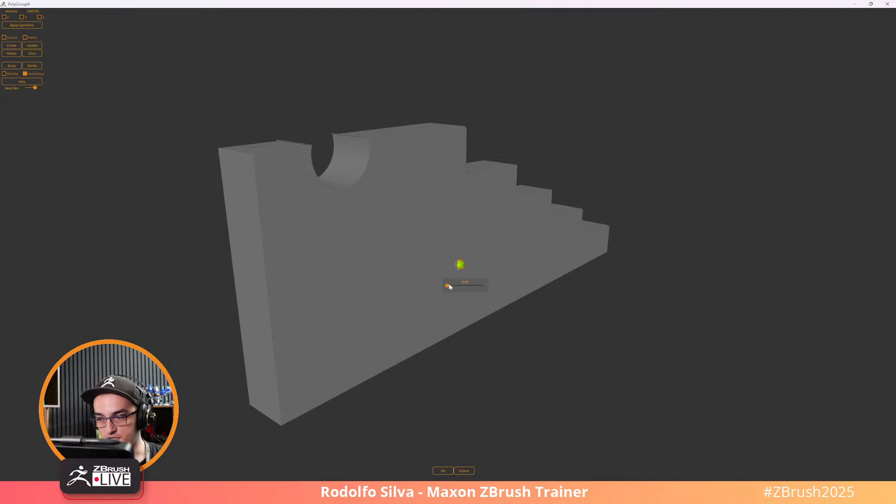
pyautogui.moveTo(448, 285); pyautogui.dragTo(449, 286)
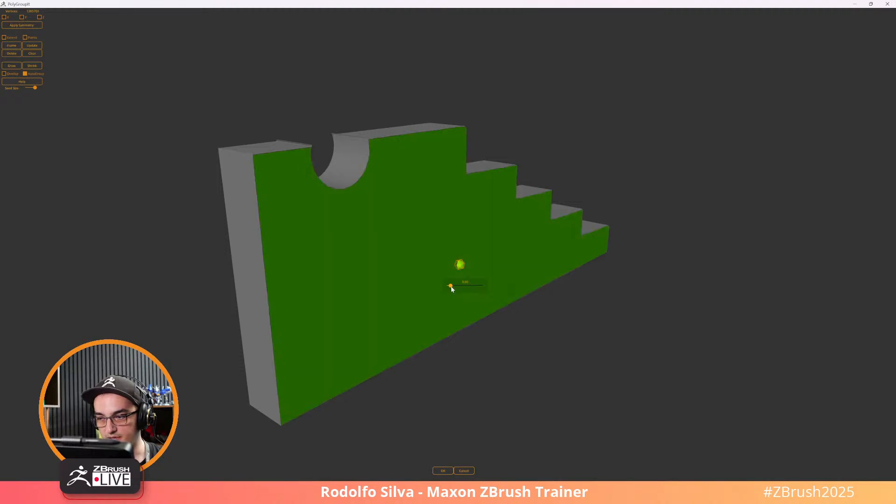
pyautogui.moveTo(513, 317); pyautogui.dragTo(573, 326)
pyautogui.click(446, 470)
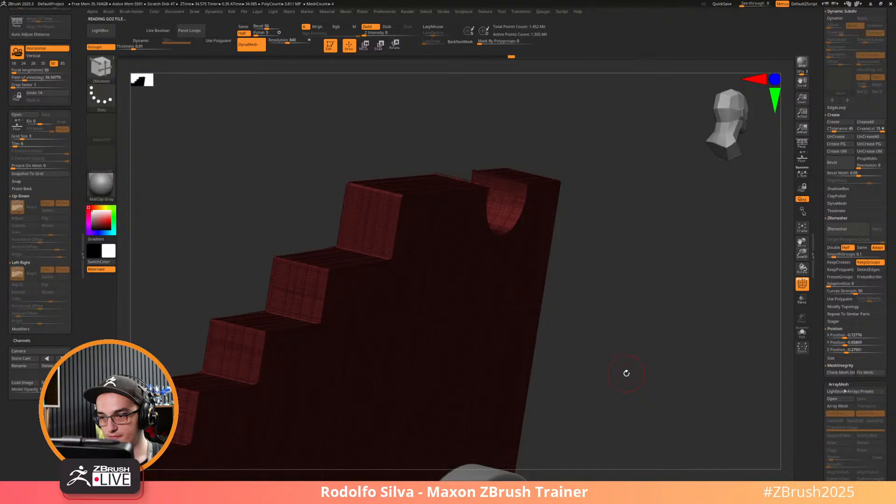
# Isolate the side panel in Solo mode, facing its opposite flat side straight on.
pyautogui.moveTo(626, 373); pyautogui.dragTo(658, 381)
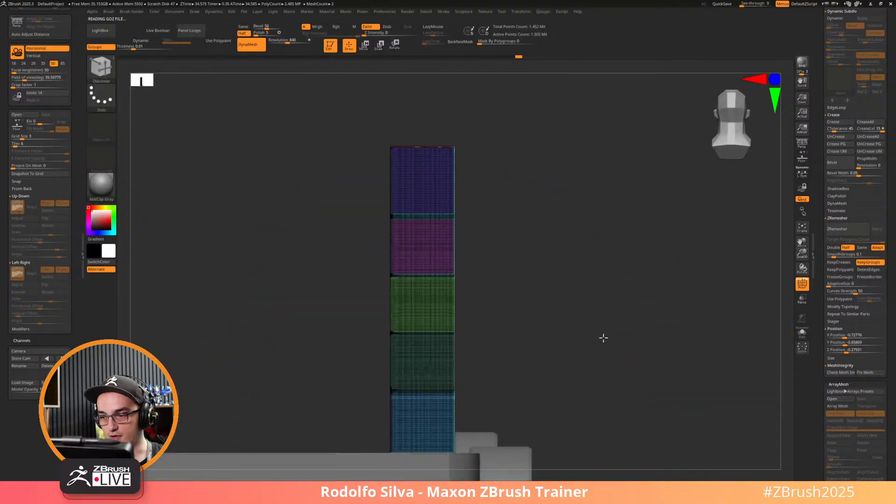
pyautogui.keyDown('alt'); pyautogui.moveTo(603, 338); pyautogui.dragTo(648, 298); pyautogui.keyUp('alt')
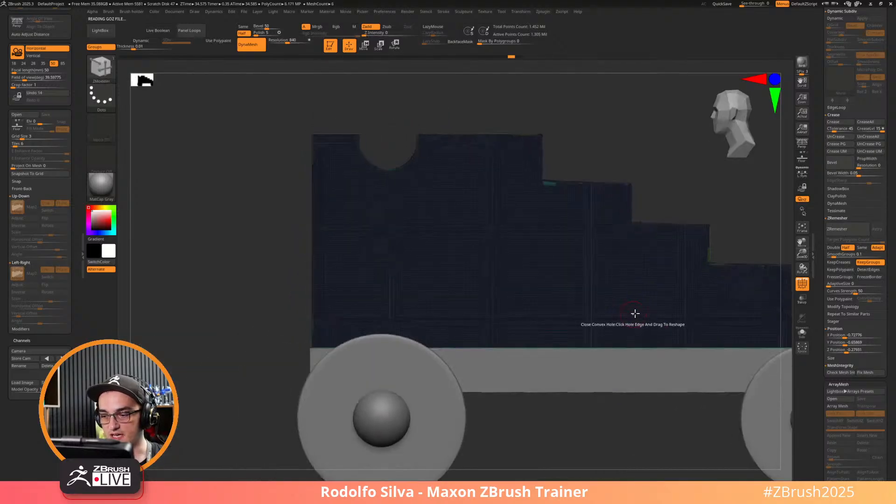
pyautogui.hotkey('alt', 's')
pyautogui.scroll(-10, 820, 222)
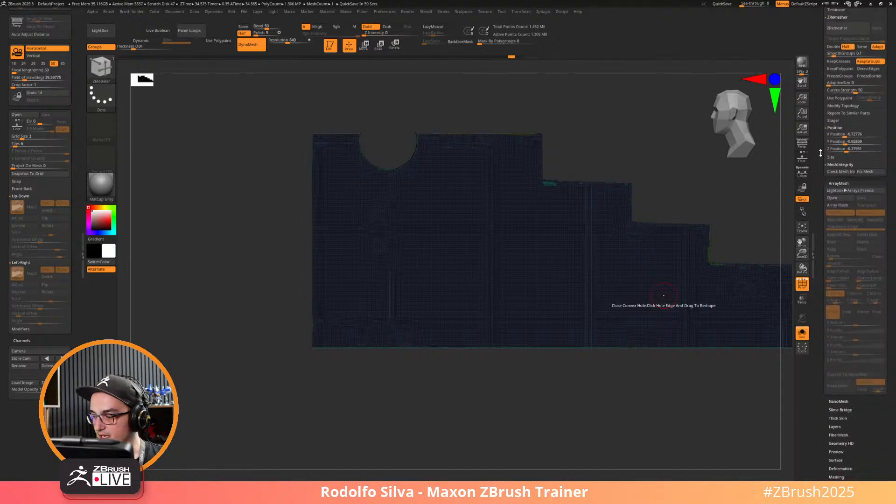
pyautogui.hotkey('shift', 'f')
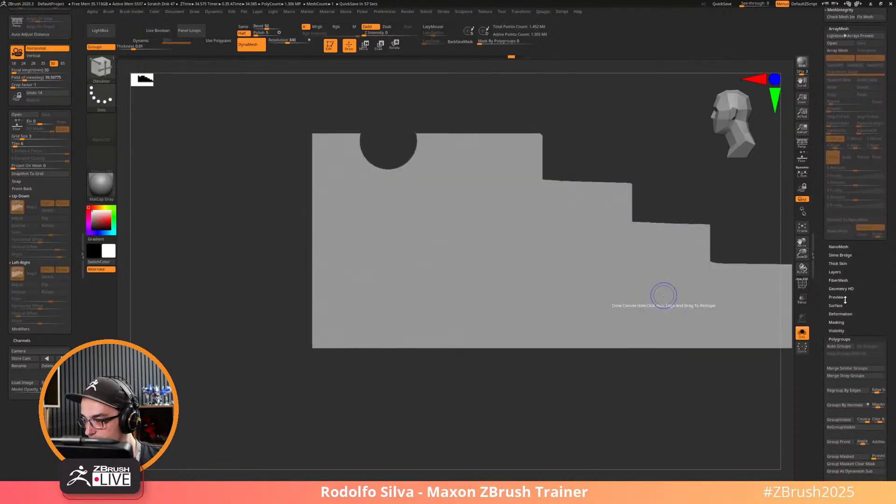
# Try to regroup the flat side's front-facing polygons with Group Front and GroupVisible.
pyautogui.keyDown('shift'); pyautogui.click(845, 339); pyautogui.keyUp('shift')
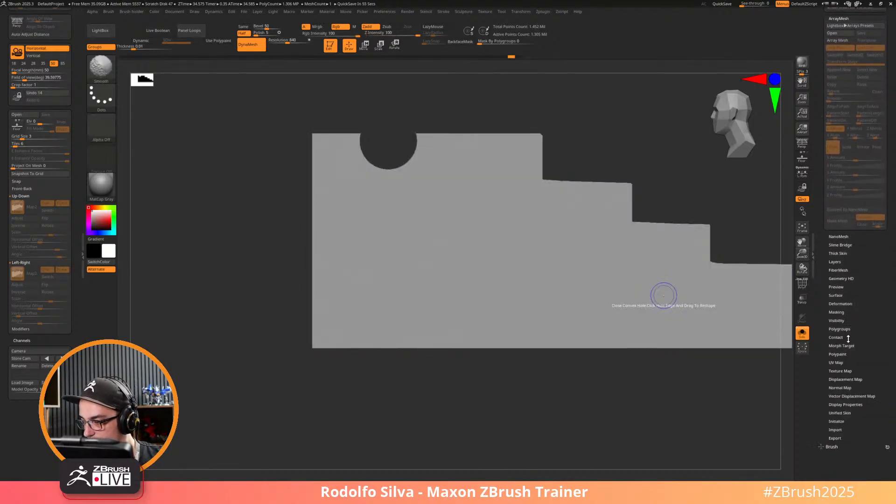
pyautogui.click(838, 329)
pyautogui.scroll(-2, 840, 304)
pyautogui.click(830, 356)
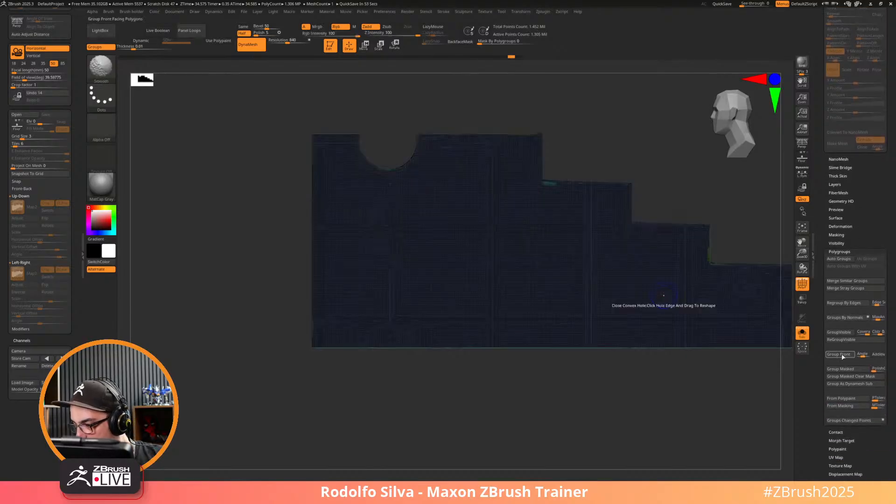
pyautogui.moveTo(666, 387)
pyautogui.mouseDown()
pyautogui.moveTo(631, 417)
pyautogui.moveTo(659, 424)
pyautogui.moveTo(673, 388)
pyautogui.mouseUp()
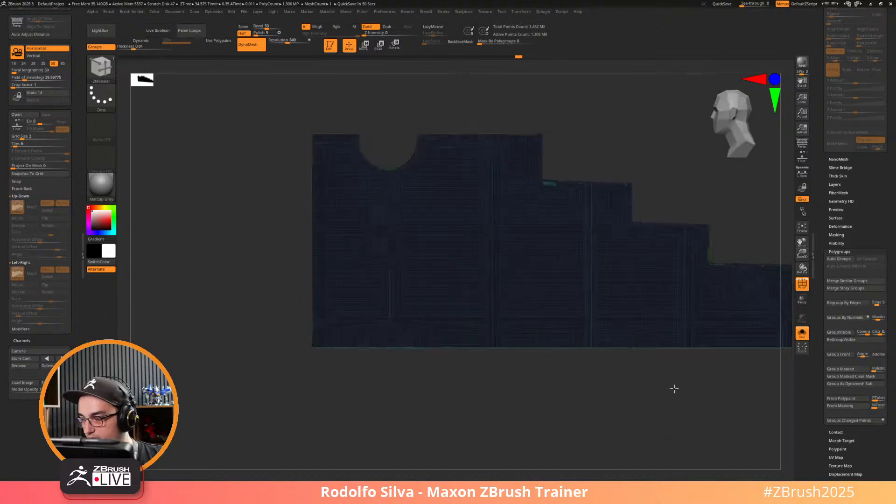
pyautogui.press('shift')
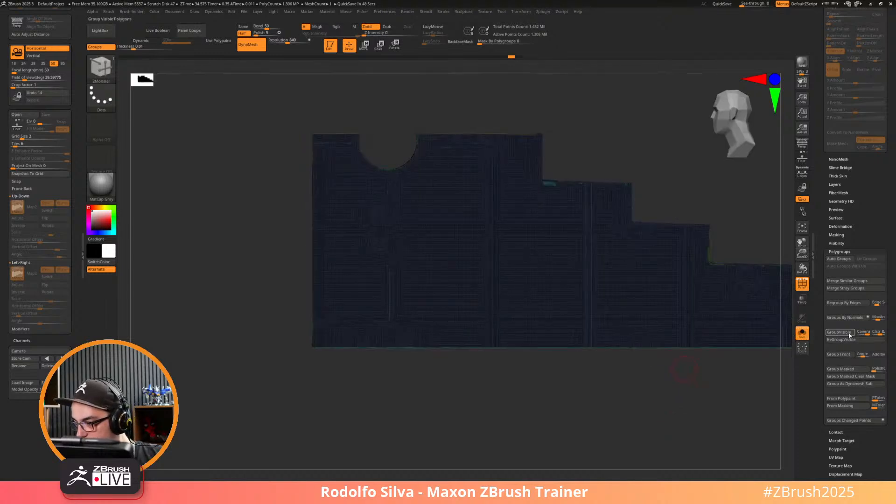
pyautogui.click(845, 335)
pyautogui.moveTo(737, 366); pyautogui.dragTo(639, 409)
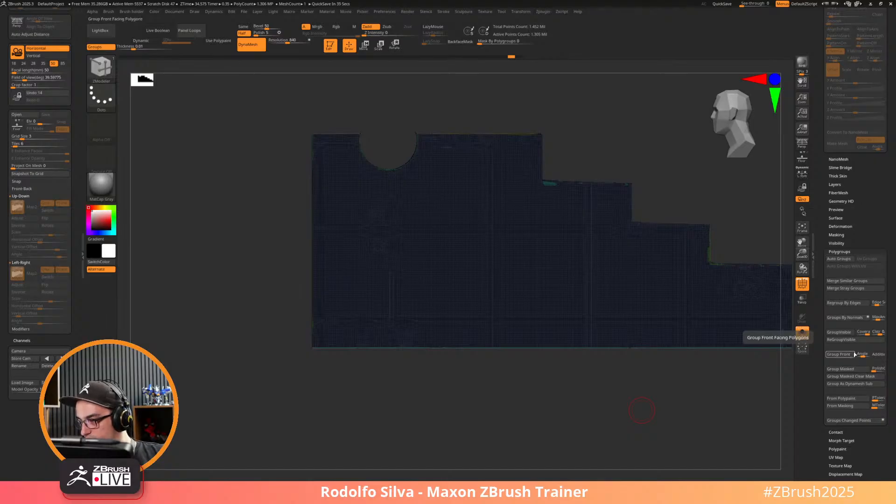
# Mask the side panel with MaskByDraft at a DraftAngle of 2 and invert the mask.
pyautogui.click(847, 234)
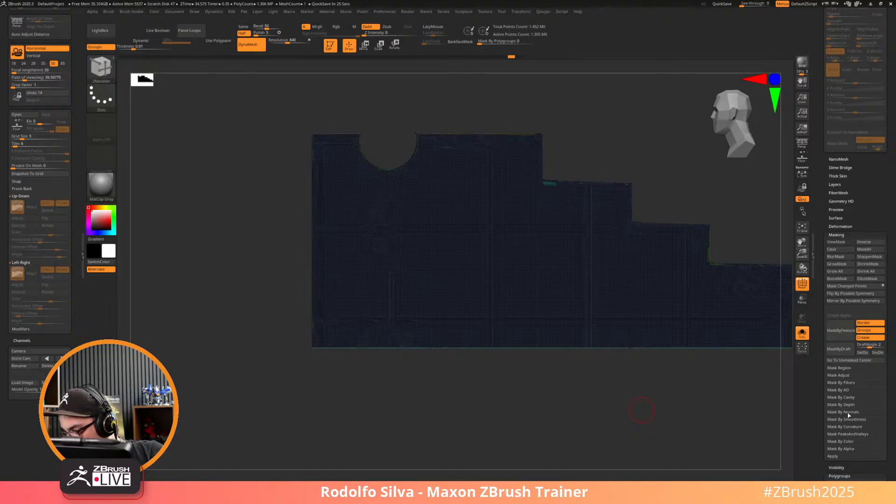
pyautogui.moveTo(822, 429); pyautogui.dragTo(819, 379)
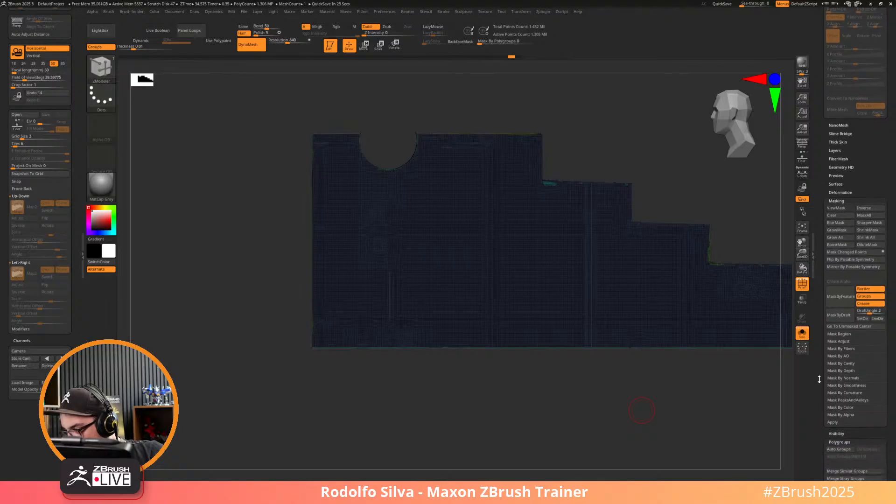
pyautogui.click(845, 316)
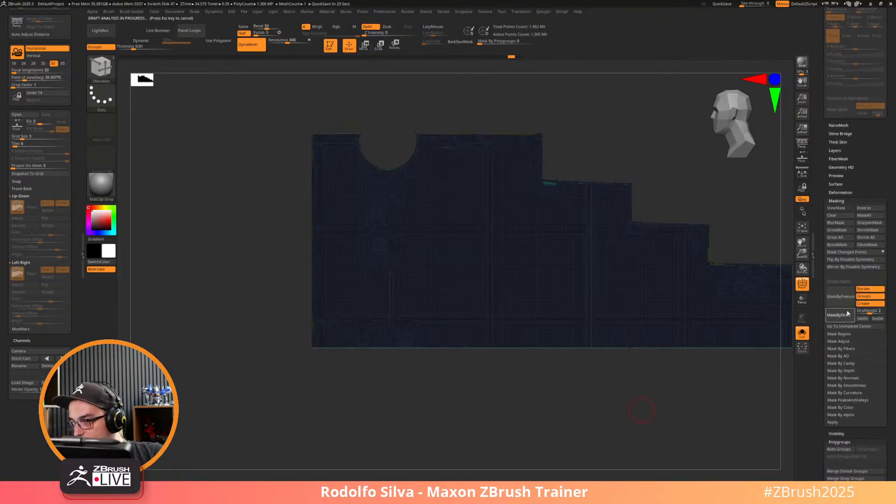
pyautogui.keyDown('ctrl'); pyautogui.click(717, 393); pyautogui.keyUp('ctrl')
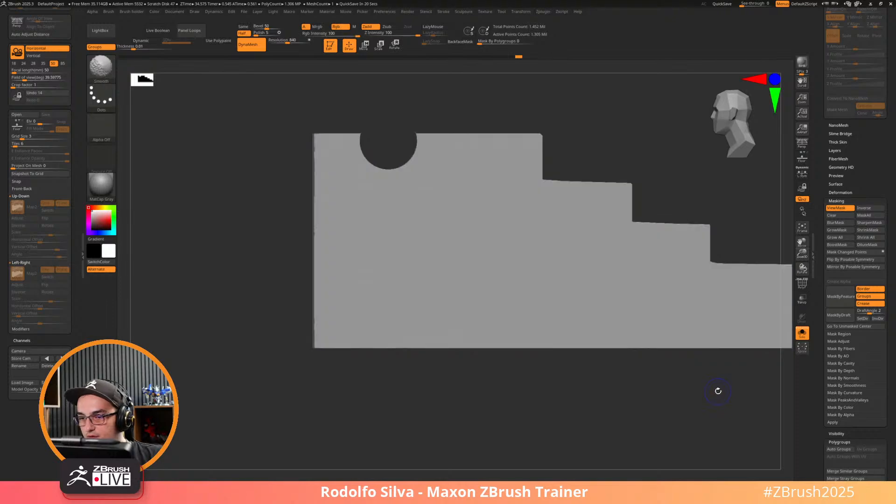
pyautogui.moveTo(716, 390)
pyautogui.mouseDown()
pyautogui.moveTo(692, 424)
pyautogui.moveTo(724, 392)
pyautogui.mouseUp()
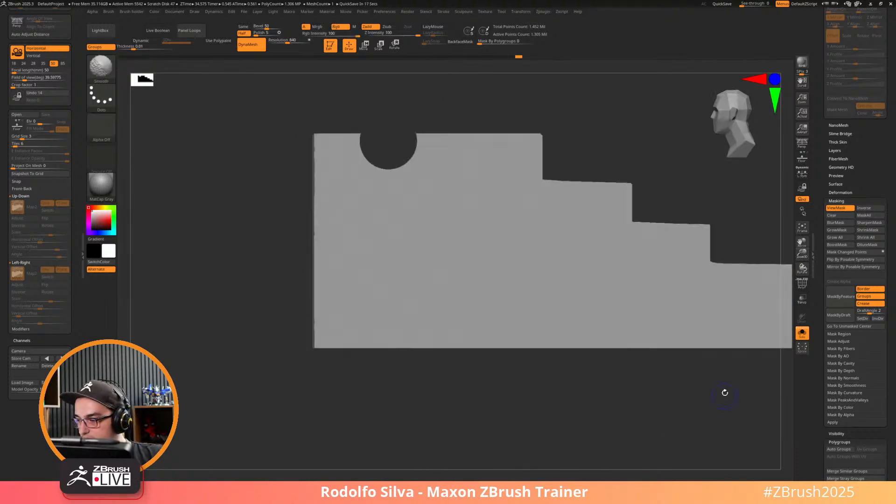
# Try masking the side panel with MaskByDraft at a DraftAngle of 1, and clear the mask.
pyautogui.moveTo(869, 311); pyautogui.dragTo(871, 312)
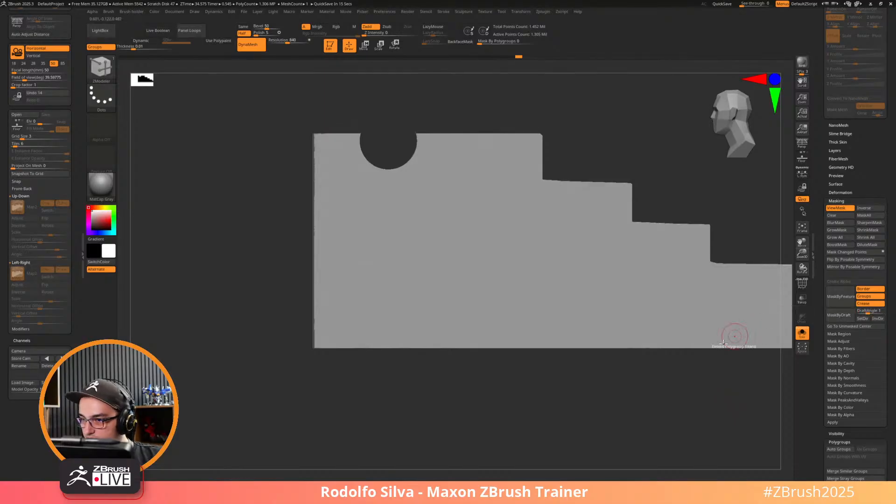
pyautogui.moveTo(717, 404)
pyautogui.mouseDown()
pyautogui.moveTo(709, 415)
pyautogui.moveTo(717, 407)
pyautogui.mouseUp()
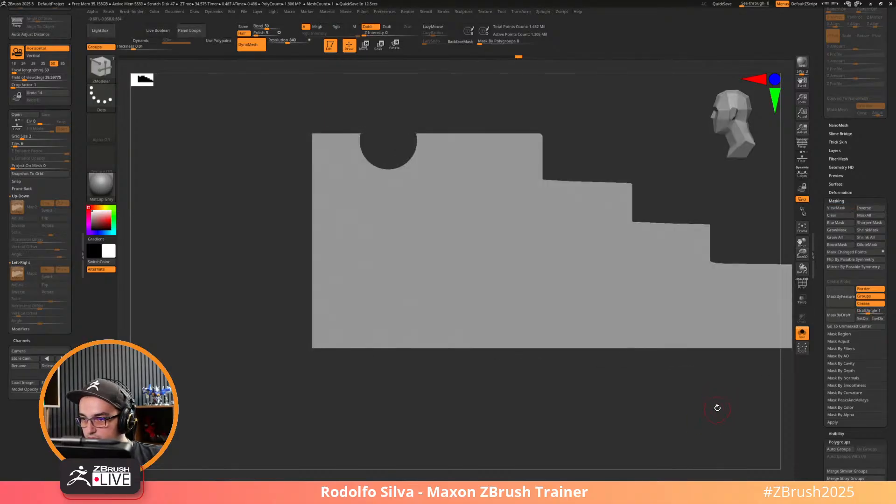
pyautogui.click(836, 316)
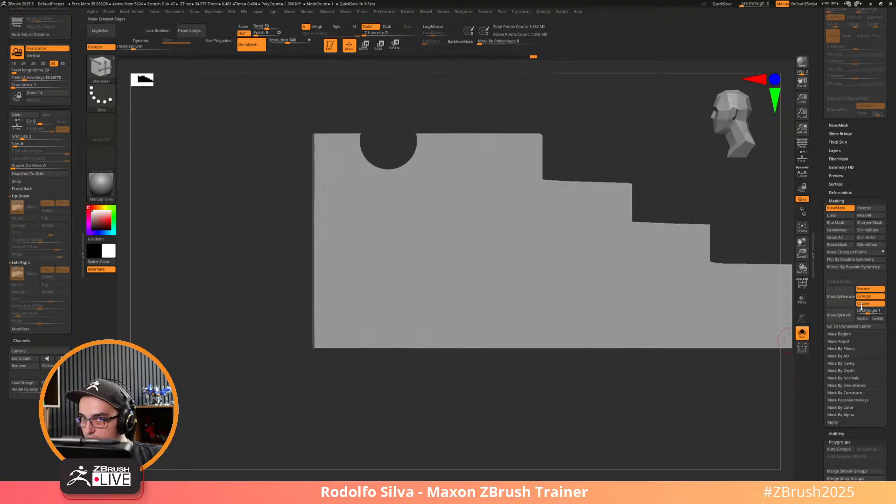
pyautogui.click(842, 318)
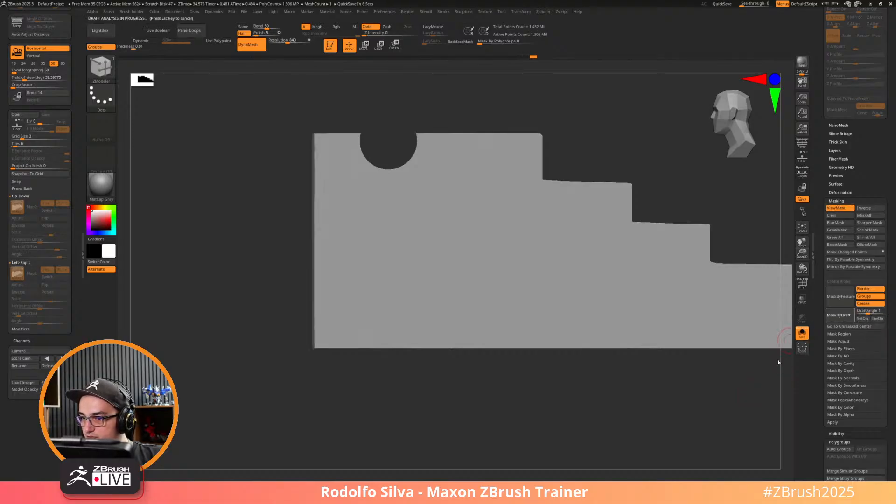
pyautogui.moveTo(733, 400)
pyautogui.mouseDown()
pyautogui.moveTo(762, 433)
pyautogui.moveTo(738, 435)
pyautogui.moveTo(681, 350)
pyautogui.moveTo(686, 341)
pyautogui.moveTo(694, 357)
pyautogui.moveTo(679, 354)
pyautogui.moveTo(686, 373)
pyautogui.moveTo(690, 364)
pyautogui.moveTo(732, 398)
pyautogui.moveTo(708, 362)
pyautogui.moveTo(730, 398)
pyautogui.mouseUp()
# Display the polyframe, turn the panel edge-on and flatten its stepped side face with a vertical ClipCurve cut.
pyautogui.hotkey('shift', 'f')
pyautogui.hotkey('shift', 'f')
pyautogui.hotkey('shift', 'f')
pyautogui.keyDown('shift'); pyautogui.moveTo(606, 257); pyautogui.dragTo(567, 206); pyautogui.keyUp('shift')
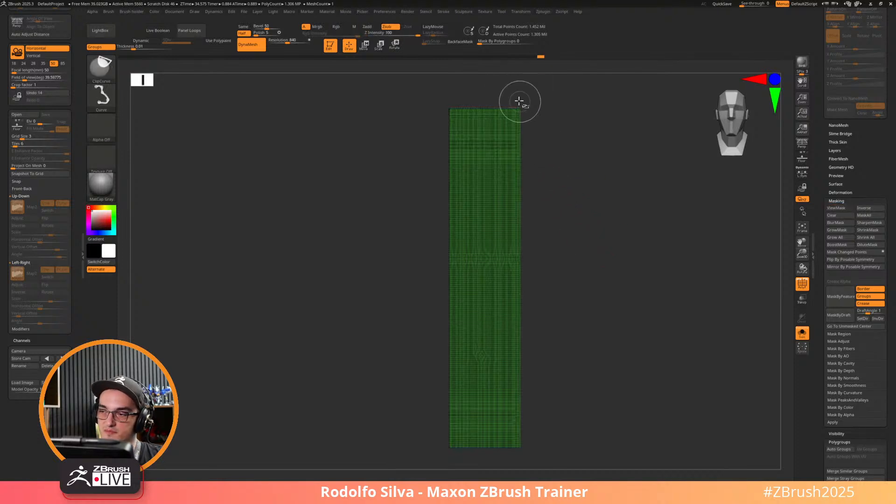
pyautogui.keyDown('ctrl'); pyautogui.keyDown('shift'); pyautogui.moveTo(516, 93); pyautogui.dragTo(509, 450); pyautogui.keyUp('shift'); pyautogui.keyUp('ctrl')
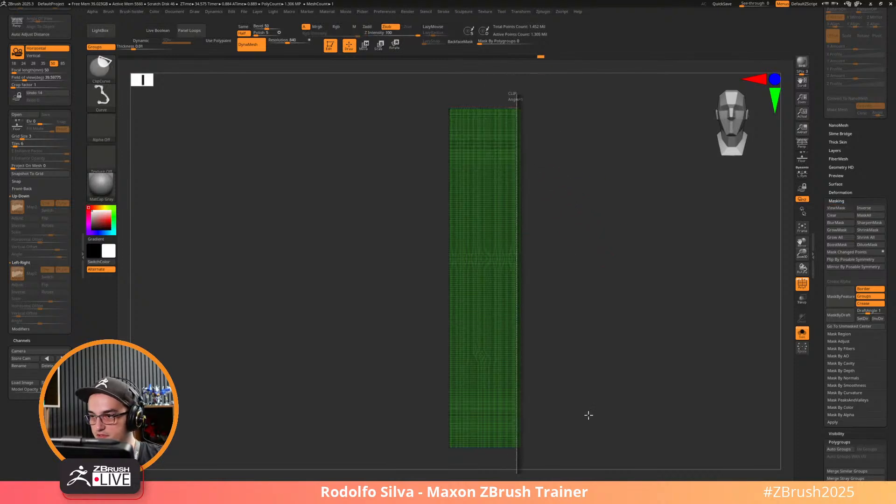
pyautogui.moveTo(595, 419)
pyautogui.keyDown('ctrl'); pyautogui.keyDown('shift'); pyautogui.mouseDown()
pyautogui.moveTo(573, 422)
pyautogui.moveTo(583, 428)
pyautogui.moveTo(584, 418)
pyautogui.mouseUp(); pyautogui.keyUp('shift'); pyautogui.keyUp('ctrl')
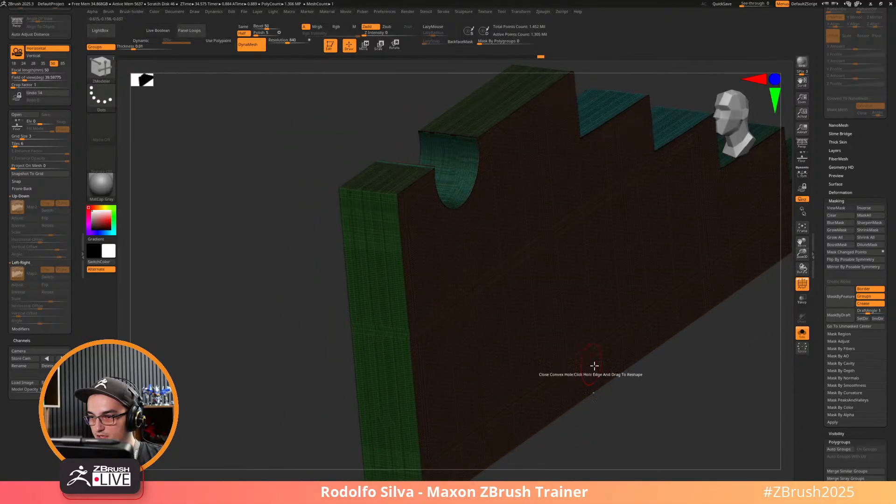
# Isolate the tiny stray polygroup near the round notch, invert the visibility and remove the stray polygons with Del Hidden.
pyautogui.moveTo(689, 390); pyautogui.dragTo(548, 226)
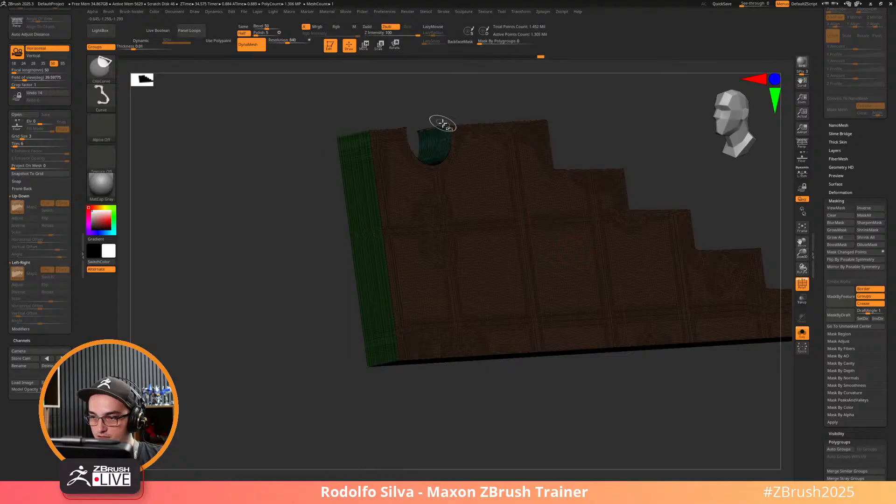
pyautogui.keyDown('ctrl'); pyautogui.keyDown('shift'); pyautogui.moveTo(419, 131); pyautogui.dragTo(442, 122); pyautogui.keyUp('shift'); pyautogui.keyUp('ctrl')
pyautogui.hotkey('ctrl', 'shift', 'b')
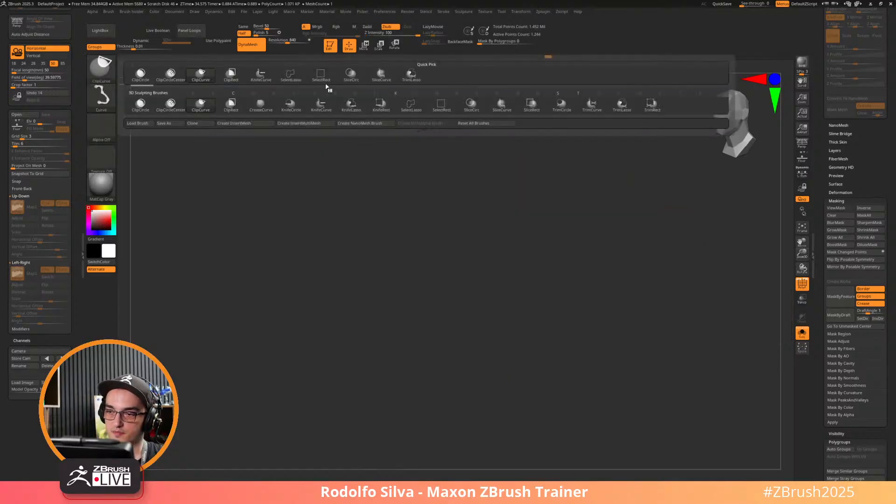
pyautogui.keyDown('ctrl'); pyautogui.keyDown('shift'); pyautogui.moveTo(503, 102); pyautogui.dragTo(484, 119); pyautogui.keyUp('shift'); pyautogui.keyUp('ctrl')
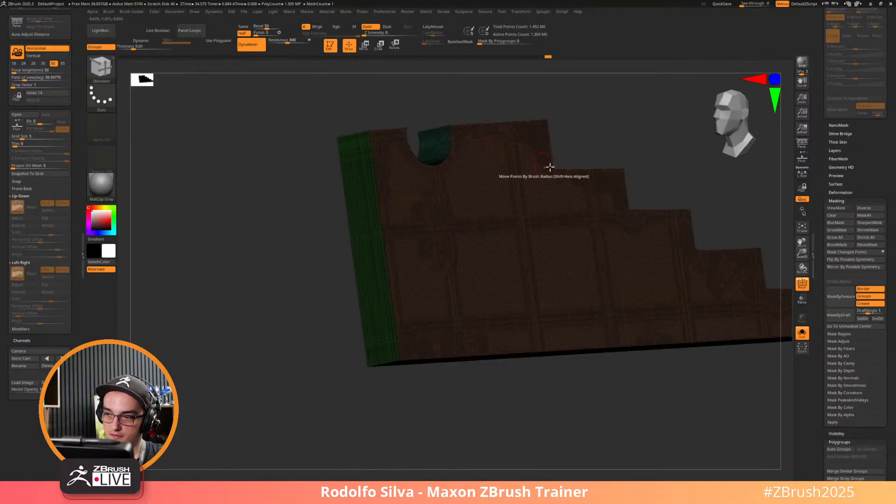
pyautogui.keyDown('shift'); pyautogui.moveTo(615, 145); pyautogui.dragTo(600, 150); pyautogui.keyUp('shift')
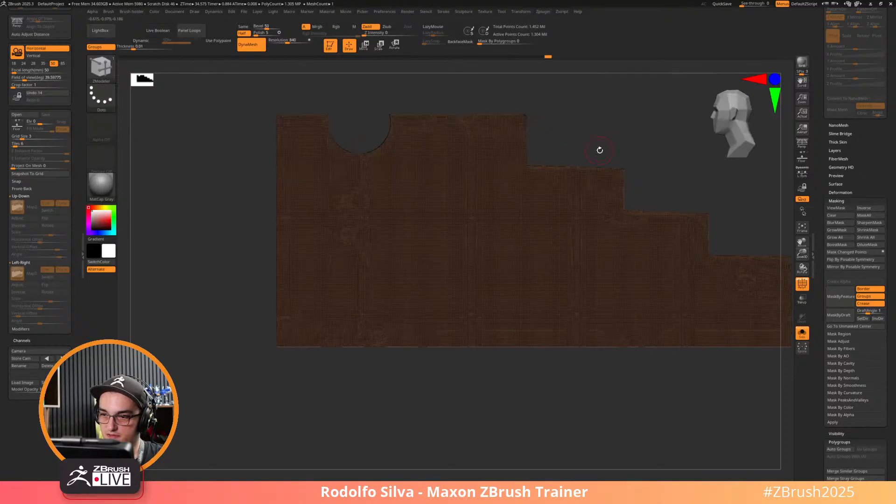
pyautogui.hotkey('ctrl', 'shift', 'space')
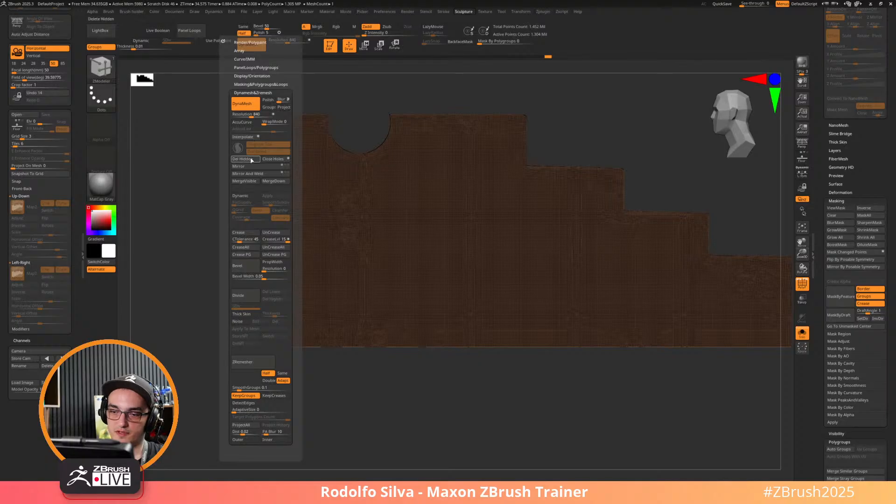
# Restore the panel's full visibility and flatten its top edge with a horizontal ClipCurve cut.
pyautogui.keyDown('ctrl'); pyautogui.keyDown('shift'); pyautogui.moveTo(219, 126); pyautogui.dragTo(603, 121); pyautogui.keyUp('shift'); pyautogui.keyUp('ctrl')
pyautogui.keyDown('ctrl'); pyautogui.keyDown('shift'); pyautogui.click(603, 121); pyautogui.keyUp('shift'); pyautogui.keyUp('ctrl')
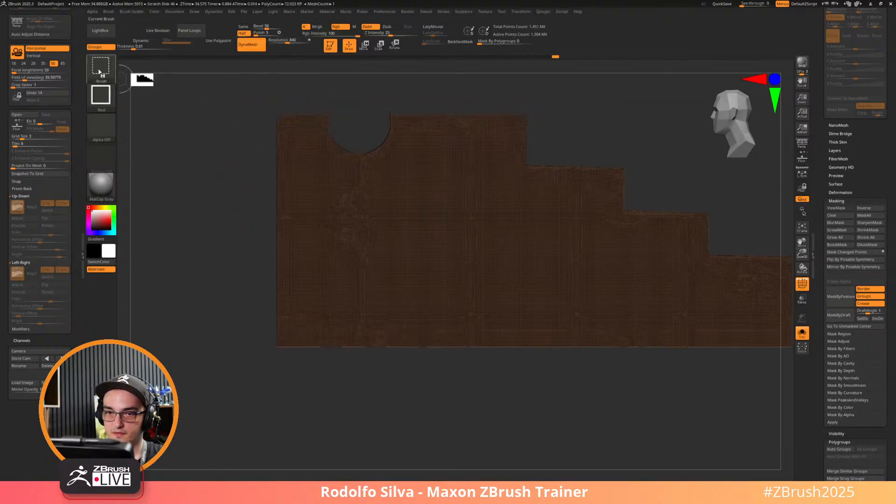
pyautogui.press('b')
pyautogui.click(201, 75)
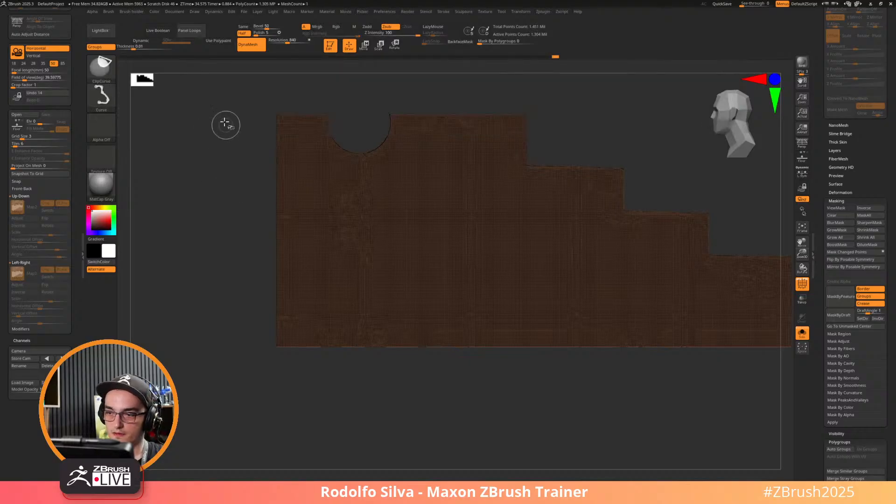
pyautogui.keyDown('ctrl'); pyautogui.keyDown('shift'); pyautogui.moveTo(222, 117); pyautogui.dragTo(629, 118); pyautogui.keyUp('shift'); pyautogui.keyUp('ctrl')
# Straighten the vertical risers of the panel's middle steps with ClipCurve, and undo the last clip.
pyautogui.moveTo(652, 411)
pyautogui.mouseDown()
pyautogui.moveTo(654, 418)
pyautogui.moveTo(623, 410)
pyautogui.moveTo(636, 422)
pyautogui.mouseUp()
pyautogui.hotkey('ctrl', 'shift')
pyautogui.keyDown('ctrl'); pyautogui.keyDown('shift'); pyautogui.moveTo(572, 136); pyautogui.dragTo(570, 223); pyautogui.keyUp('shift'); pyautogui.keyUp('ctrl')
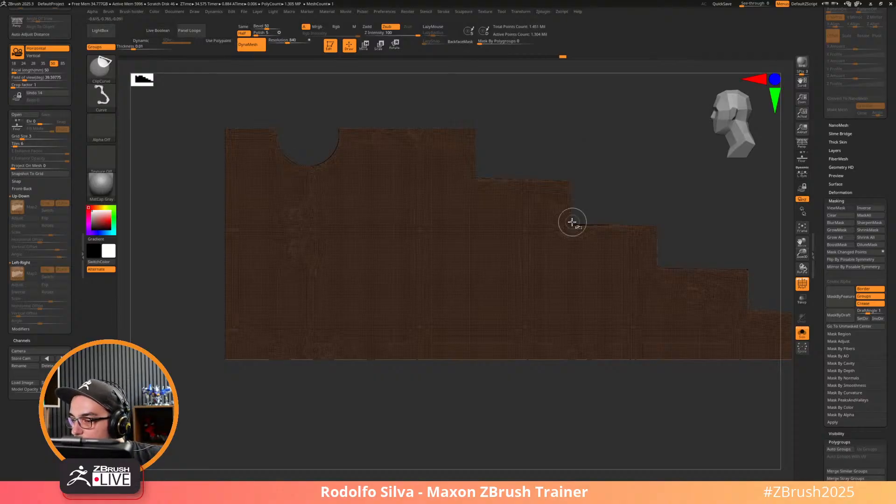
pyautogui.moveTo(611, 395)
pyautogui.mouseDown()
pyautogui.moveTo(598, 425)
pyautogui.moveTo(602, 393)
pyautogui.moveTo(615, 383)
pyautogui.moveTo(694, 364)
pyautogui.moveTo(690, 406)
pyautogui.moveTo(692, 384)
pyautogui.mouseUp()
pyautogui.moveTo(680, 261)
pyautogui.keyDown('ctrl'); pyautogui.keyDown('shift'); pyautogui.mouseDown()
pyautogui.moveTo(656, 260)
pyautogui.moveTo(666, 266)
pyautogui.moveTo(682, 243)
pyautogui.mouseUp(); pyautogui.keyUp('shift'); pyautogui.keyUp('ctrl')
pyautogui.keyDown('ctrl'); pyautogui.keyDown('shift'); pyautogui.moveTo(657, 177); pyautogui.dragTo(651, 346); pyautogui.keyUp('shift'); pyautogui.keyUp('ctrl')
pyautogui.moveTo(676, 386)
pyautogui.mouseDown()
pyautogui.moveTo(652, 414)
pyautogui.moveTo(661, 440)
pyautogui.moveTo(666, 422)
pyautogui.moveTo(493, 380)
pyautogui.mouseUp()
pyautogui.hotkey('ctrl', 'z')
# Isolate the polygroup shared by the lowest step's riser and tread, and orbit to face it from the front.
pyautogui.keyDown('ctrl'); pyautogui.keyDown('shift'); pyautogui.click(546, 282); pyautogui.keyUp('shift'); pyautogui.keyUp('ctrl')
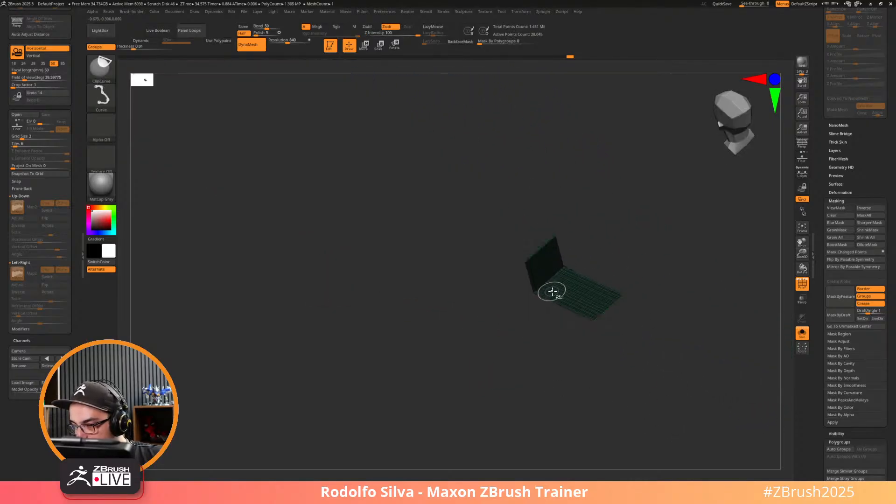
pyautogui.keyDown('ctrl'); pyautogui.keyDown('shift'); pyautogui.click(531, 247); pyautogui.keyUp('shift'); pyautogui.keyUp('ctrl')
pyautogui.keyDown('ctrl'); pyautogui.keyDown('shift'); pyautogui.click(528, 246); pyautogui.keyUp('shift'); pyautogui.keyUp('ctrl')
pyautogui.keyDown('ctrl'); pyautogui.keyDown('shift'); pyautogui.click(528, 248); pyautogui.keyUp('shift'); pyautogui.keyUp('ctrl')
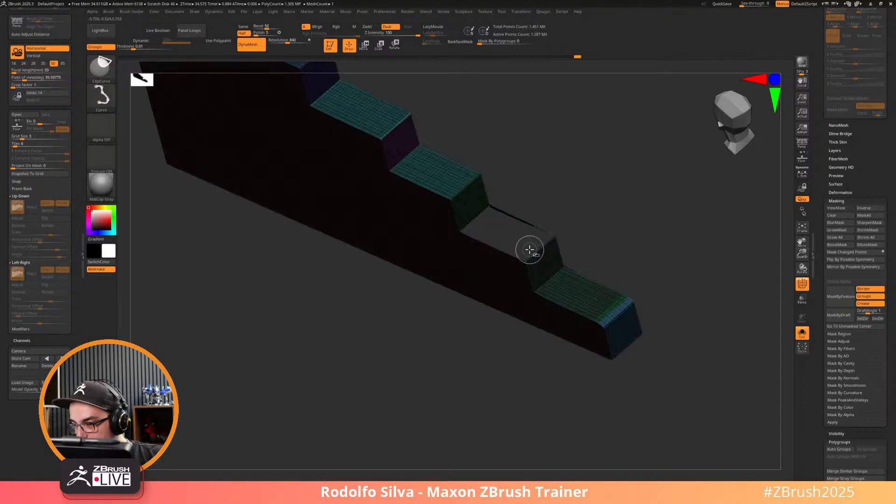
pyautogui.keyDown('ctrl'); pyautogui.keyDown('shift'); pyautogui.click(580, 291); pyautogui.keyUp('shift'); pyautogui.keyUp('ctrl')
pyautogui.moveTo(607, 303)
pyautogui.mouseDown()
pyautogui.moveTo(630, 292)
pyautogui.moveTo(632, 340)
pyautogui.mouseUp()
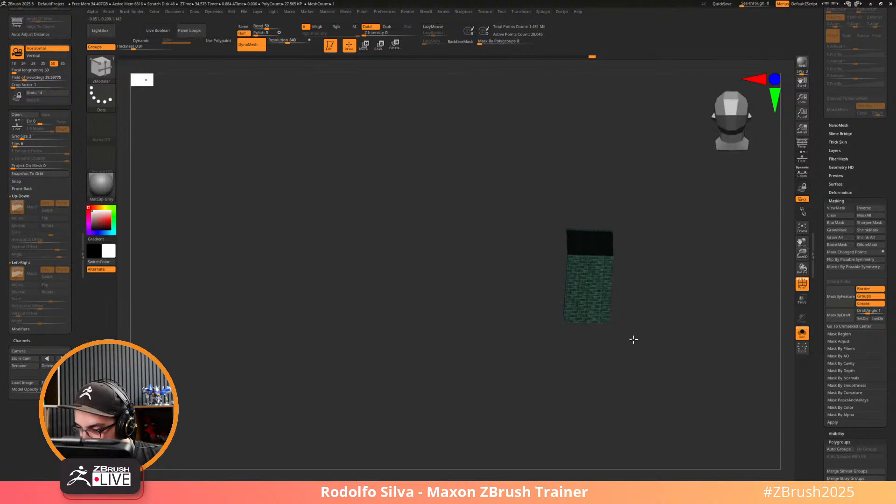
# Try a horizontal ClipCurve cut along the corner between riser and tread, undo it, and open the clip and slice brush choices.
pyautogui.keyDown('ctrl'); pyautogui.keyDown('shift'); pyautogui.moveTo(629, 255); pyautogui.dragTo(495, 255); pyautogui.keyUp('shift'); pyautogui.keyUp('ctrl')
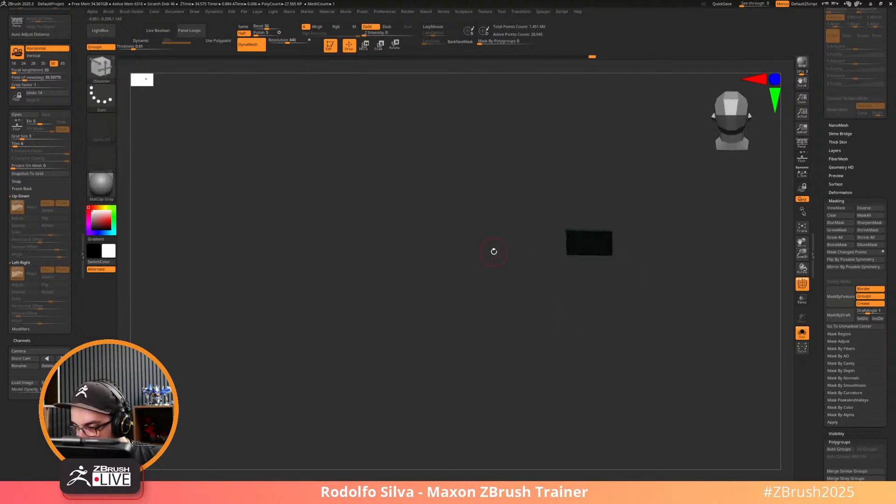
pyautogui.click(105, 70)
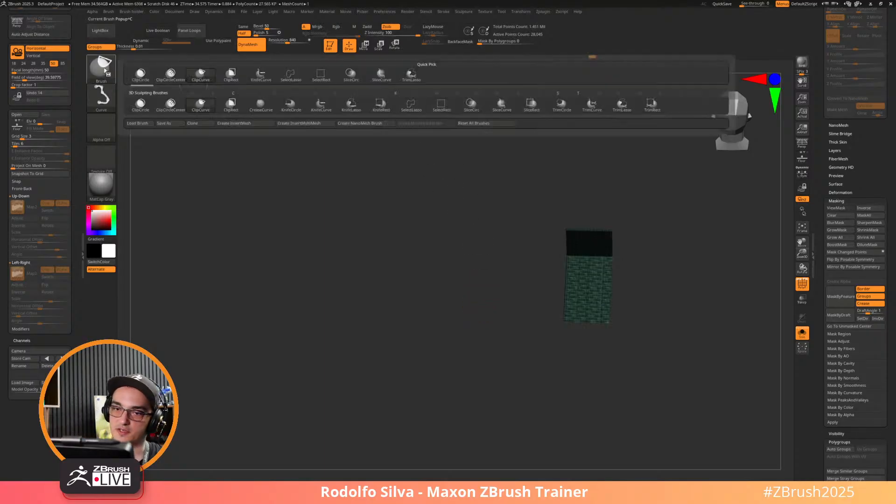
# Slice the isolated end block of the lowest step with the SliceCurve brush, restore the whole staircase and clear its mask.
pyautogui.click(510, 110)
pyautogui.moveTo(630, 256)
pyautogui.keyDown('ctrl'); pyautogui.keyDown('shift'); pyautogui.mouseDown()
pyautogui.moveTo(494, 251)
pyautogui.moveTo(612, 346)
pyautogui.moveTo(626, 336)
pyautogui.moveTo(683, 360)
pyautogui.moveTo(657, 404)
pyautogui.moveTo(678, 393)
pyautogui.moveTo(620, 326)
pyautogui.mouseUp(); pyautogui.keyUp('shift'); pyautogui.keyUp('ctrl')
pyautogui.keyDown('ctrl'); pyautogui.keyDown('shift'); pyautogui.click(613, 323); pyautogui.keyUp('shift'); pyautogui.keyUp('ctrl')
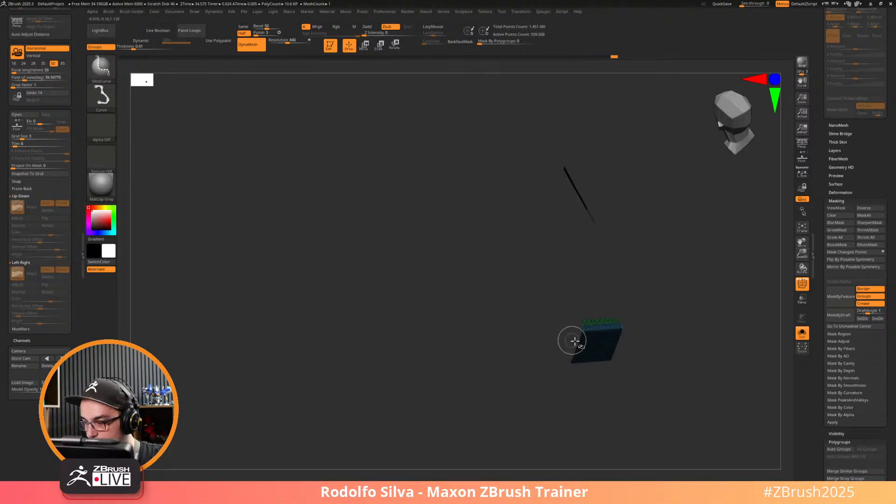
pyautogui.moveTo(574, 340)
pyautogui.mouseDown()
pyautogui.moveTo(651, 356)
pyautogui.moveTo(665, 306)
pyautogui.moveTo(680, 310)
pyautogui.moveTo(422, 338)
pyautogui.mouseUp()
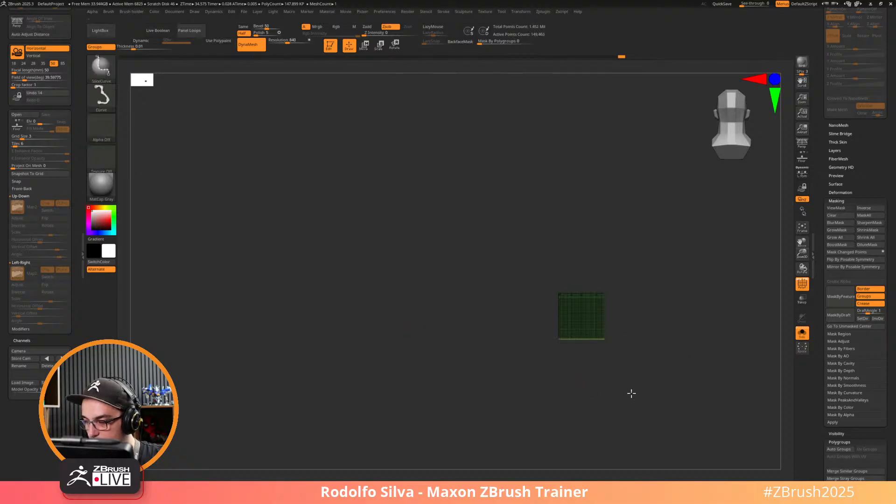
pyautogui.keyDown('ctrl'); pyautogui.keyDown('shift'); pyautogui.click(669, 383); pyautogui.keyUp('shift'); pyautogui.keyUp('ctrl')
pyautogui.moveTo(669, 383)
pyautogui.keyDown('shift'); pyautogui.mouseDown()
pyautogui.moveTo(678, 400)
pyautogui.moveTo(658, 408)
pyautogui.moveTo(675, 391)
pyautogui.mouseUp(); pyautogui.keyUp('shift')
pyautogui.keyDown('ctrl'); pyautogui.click(672, 393); pyautogui.keyUp('ctrl')
pyautogui.keyDown('ctrl'); pyautogui.click(674, 391); pyautogui.keyUp('ctrl')
pyautogui.click(802, 284)
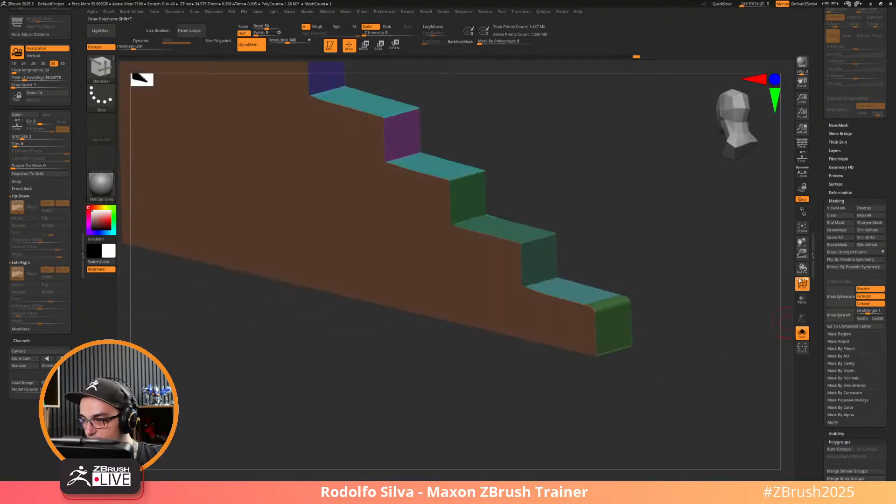
# Isolate the end of the staircase's lowest step and try a vertical slice through it.
pyautogui.moveTo(596, 352)
pyautogui.mouseDown()
pyautogui.moveTo(595, 390)
pyautogui.moveTo(615, 363)
pyautogui.moveTo(656, 408)
pyautogui.moveTo(640, 380)
pyautogui.moveTo(603, 387)
pyautogui.moveTo(637, 376)
pyautogui.mouseUp()
pyautogui.keyDown('ctrl'); pyautogui.keyDown('shift'); pyautogui.click(593, 388); pyautogui.keyUp('shift'); pyautogui.keyUp('ctrl')
pyautogui.moveTo(594, 336)
pyautogui.keyDown('ctrl'); pyautogui.keyDown('shift'); pyautogui.mouseDown()
pyautogui.moveTo(590, 443)
pyautogui.moveTo(590, 434)
pyautogui.mouseUp(); pyautogui.keyUp('shift'); pyautogui.keyUp('ctrl')
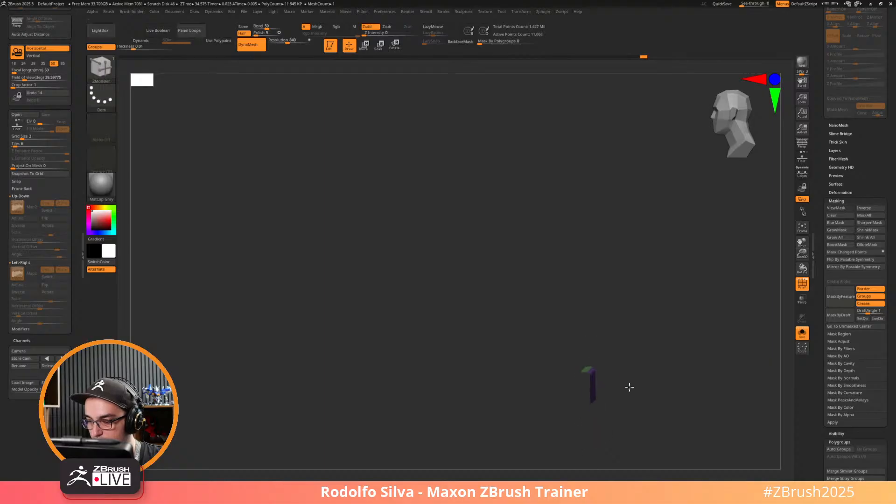
pyautogui.moveTo(627, 385); pyautogui.dragTo(653, 380)
pyautogui.hotkey('ctrl', 'z')
# Slice the lowest step at its rounded front edge and group that edge with the tread as one polygroup.
pyautogui.keyDown('ctrl'); pyautogui.keyDown('shift'); pyautogui.moveTo(597, 353); pyautogui.dragTo(584, 373); pyautogui.keyUp('shift'); pyautogui.keyUp('ctrl')
pyautogui.keyDown('ctrl'); pyautogui.keyDown('shift'); pyautogui.click(588, 373); pyautogui.keyUp('shift'); pyautogui.keyUp('ctrl')
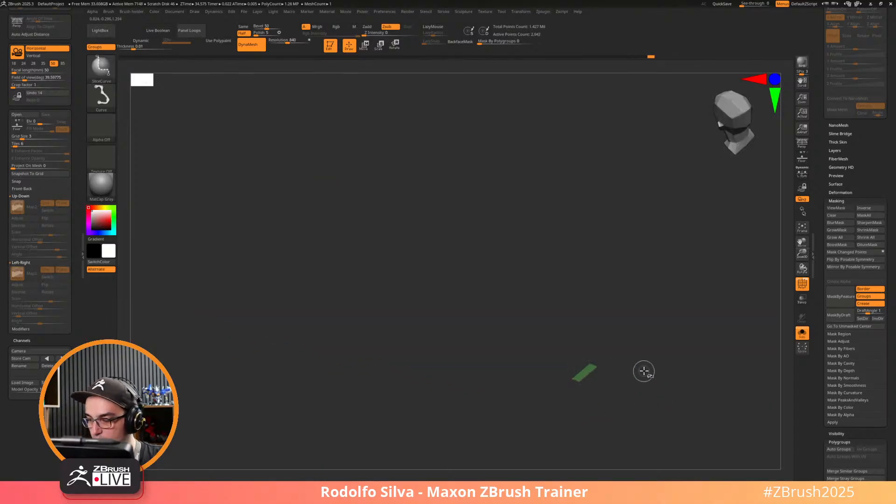
pyautogui.keyDown('ctrl'); pyautogui.keyDown('shift'); pyautogui.click(643, 371); pyautogui.keyUp('shift'); pyautogui.keyUp('ctrl')
pyautogui.keyDown('ctrl'); pyautogui.keyDown('shift'); pyautogui.click(589, 380); pyautogui.keyUp('shift'); pyautogui.keyUp('ctrl')
pyautogui.moveTo(604, 386)
pyautogui.mouseDown()
pyautogui.moveTo(626, 397)
pyautogui.moveTo(608, 376)
pyautogui.mouseUp()
pyautogui.keyDown('ctrl'); pyautogui.keyDown('shift'); pyautogui.click(607, 376); pyautogui.keyUp('shift'); pyautogui.keyUp('ctrl')
pyautogui.hotkey('ctrl', 'w')
pyautogui.keyDown('ctrl'); pyautogui.keyDown('shift'); pyautogui.click(672, 389); pyautogui.keyUp('shift'); pyautogui.keyUp('ctrl')
pyautogui.moveTo(672, 389); pyautogui.dragTo(690, 387)
# Turn on Local Symmetry and try Mirror And Weld on the staircase mesh.
pyautogui.press('w')
pyautogui.hotkey('ctrl', 'g')
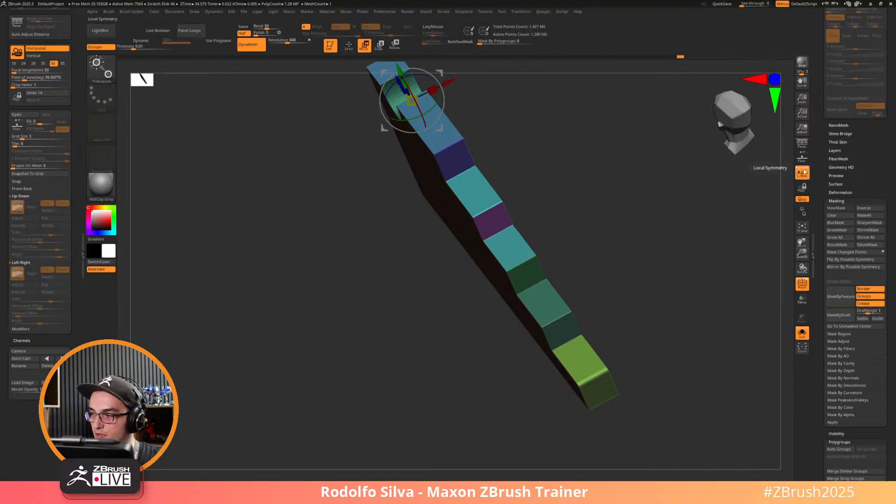
pyautogui.hotkey('ctrl', 'g')
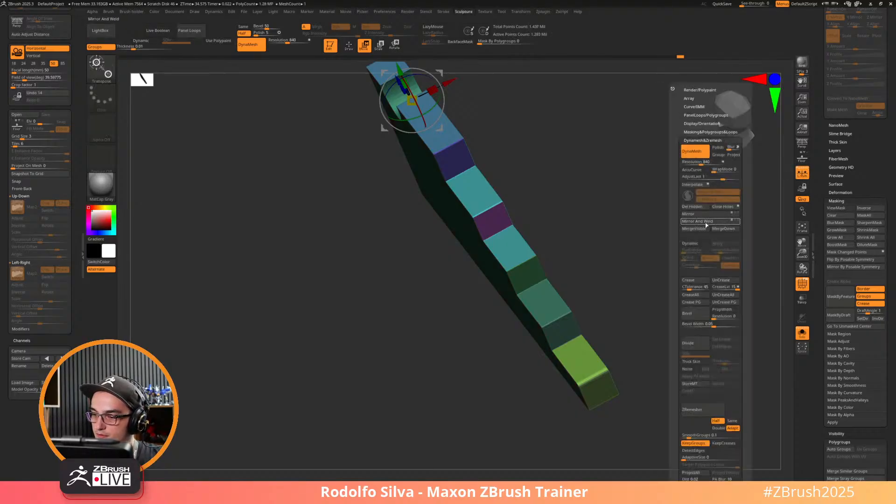
pyautogui.click(706, 222)
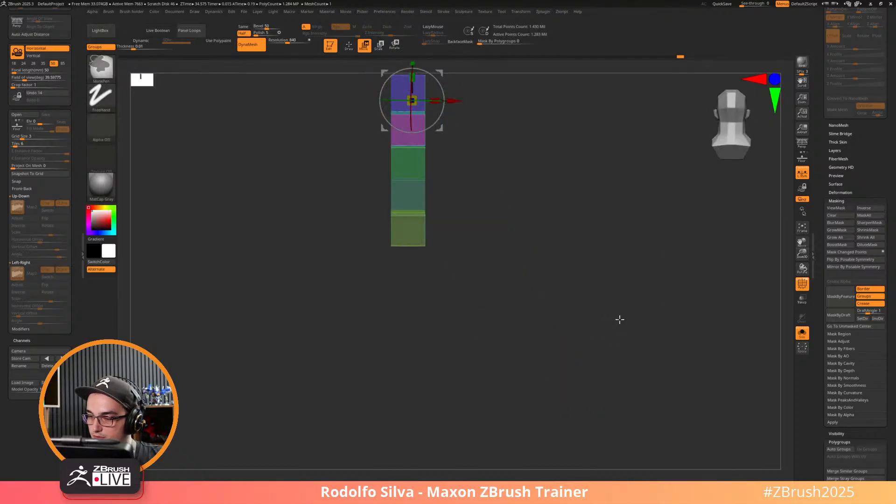
pyautogui.moveTo(618, 282); pyautogui.dragTo(611, 340)
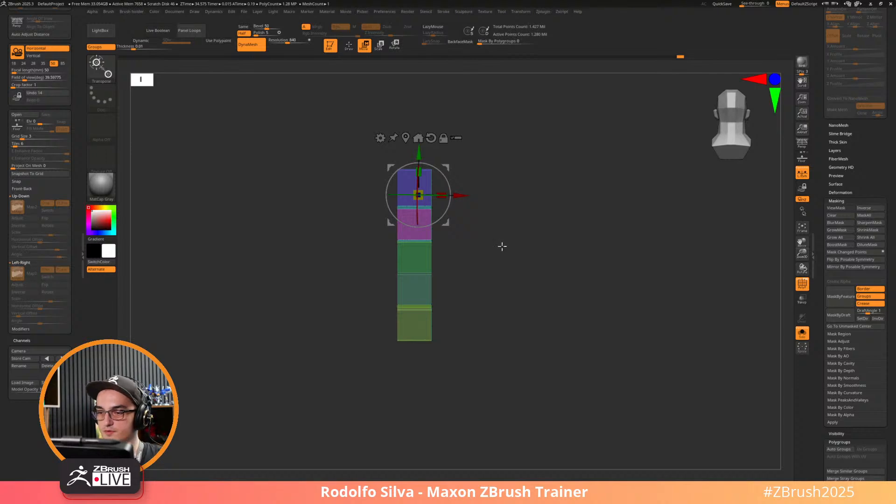
# Reposition the gizmo on the staircase's centre line, flip its X axis, and run Mirror And Weld.
pyautogui.click(414, 254)
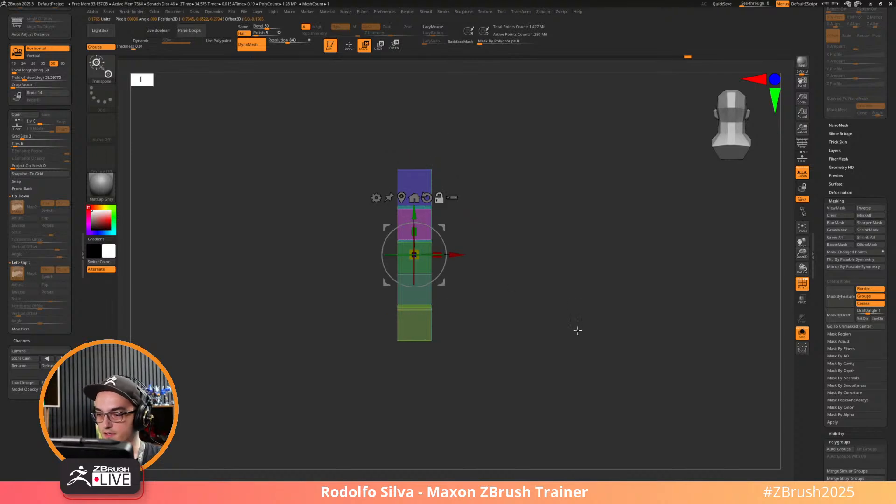
pyautogui.moveTo(495, 269); pyautogui.dragTo(526, 266)
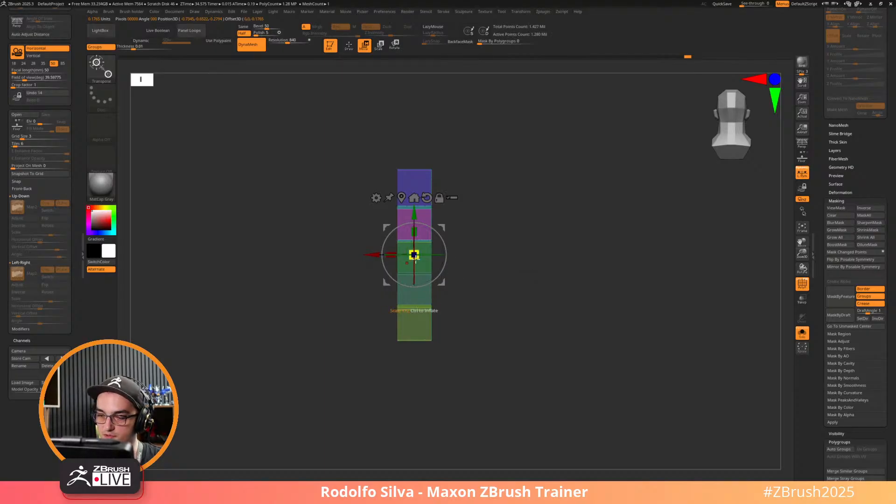
pyautogui.hotkey('ctrl', '1')
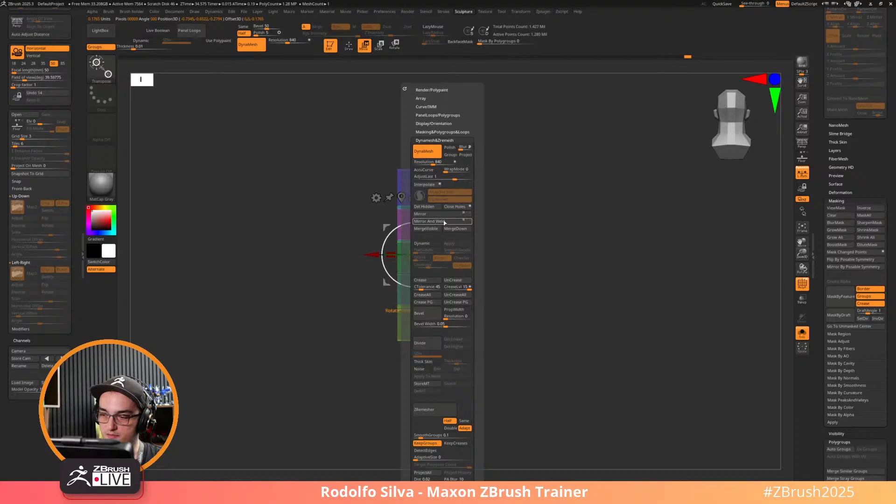
pyautogui.moveTo(527, 326); pyautogui.dragTo(590, 357)
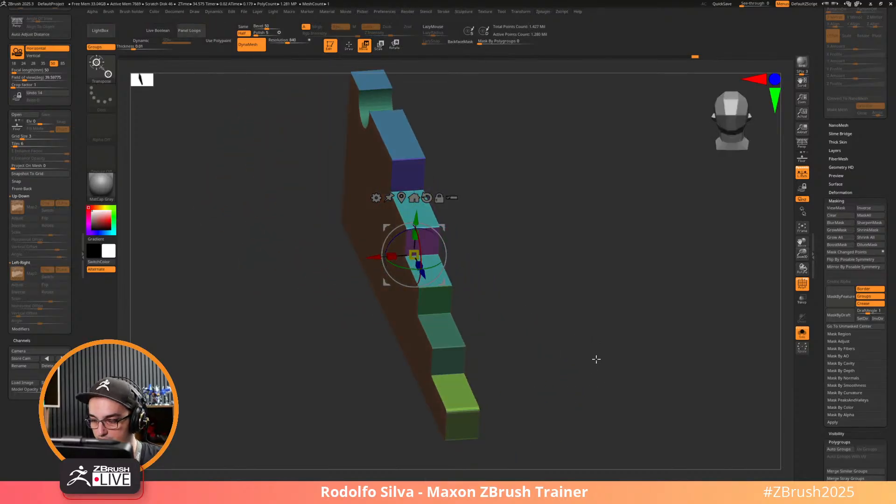
# Run Fix Mesh on the staircase and remesh it with ZRemesher at Half, keeping the polygroups.
pyautogui.hotkey('shift', 'f')
pyautogui.hotkey('shift', 'f')
pyautogui.keyDown('alt'); pyautogui.moveTo(564, 390); pyautogui.dragTo(625, 200); pyautogui.keyUp('alt')
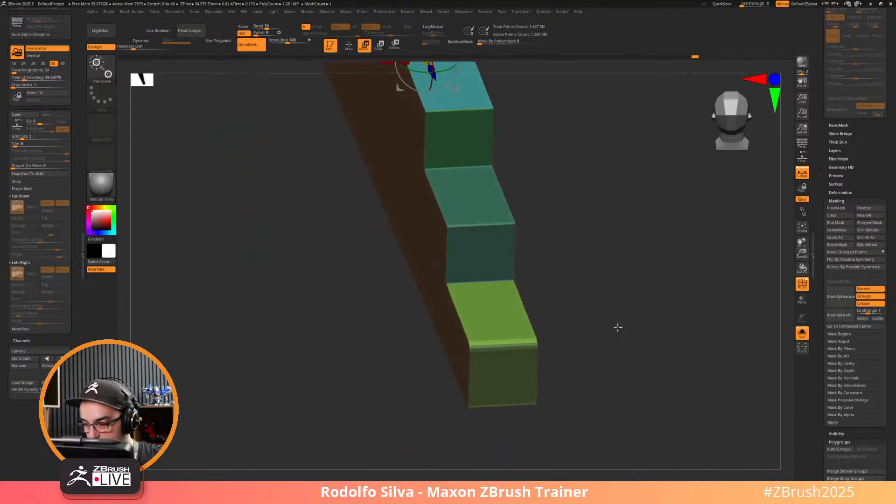
pyautogui.moveTo(618, 328); pyautogui.dragTo(545, 254)
pyautogui.moveTo(590, 291)
pyautogui.mouseDown()
pyautogui.moveTo(568, 346)
pyautogui.moveTo(601, 301)
pyautogui.mouseUp()
pyautogui.click(802, 282)
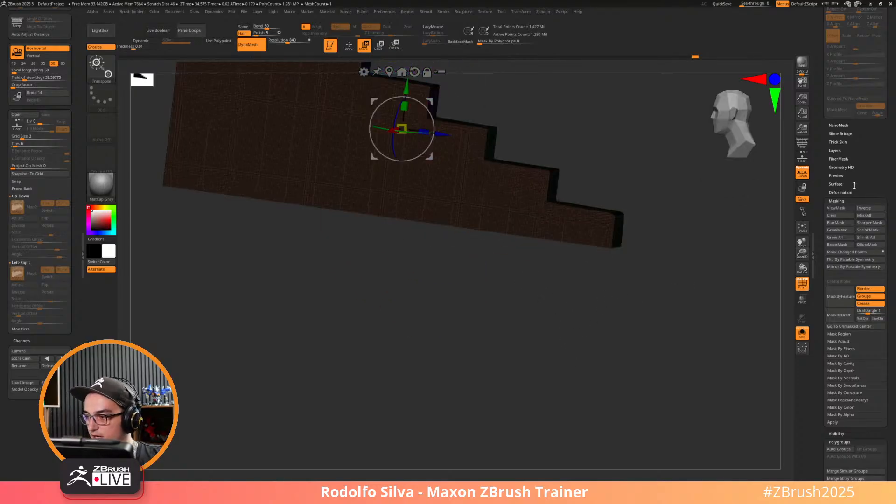
pyautogui.moveTo(854, 185); pyautogui.dragTo(857, 279)
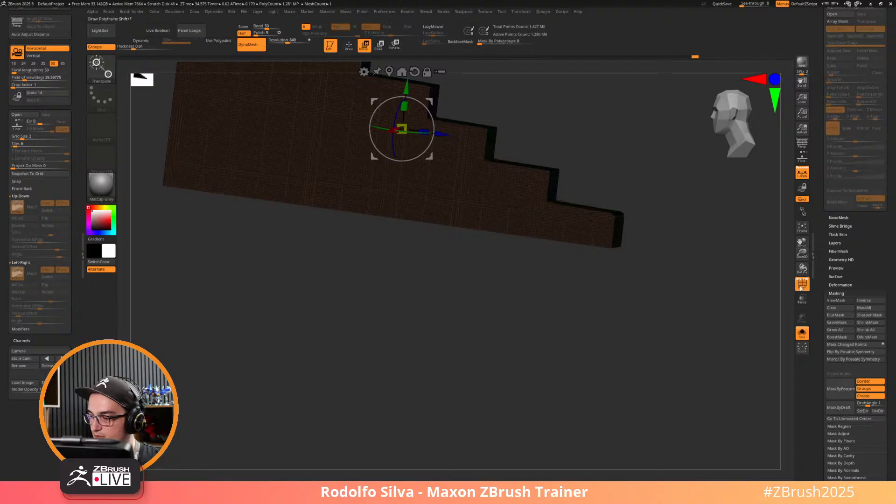
pyautogui.moveTo(845, 219); pyautogui.dragTo(855, 443)
pyautogui.click(867, 444)
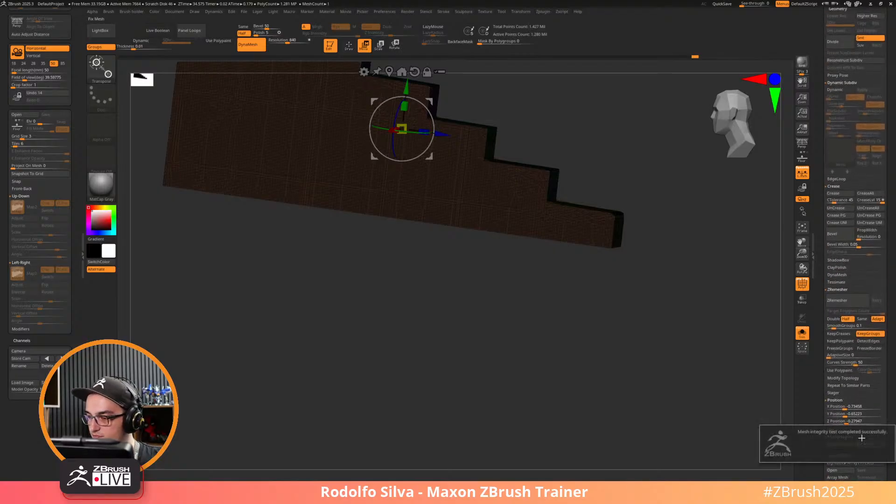
pyautogui.click(842, 299)
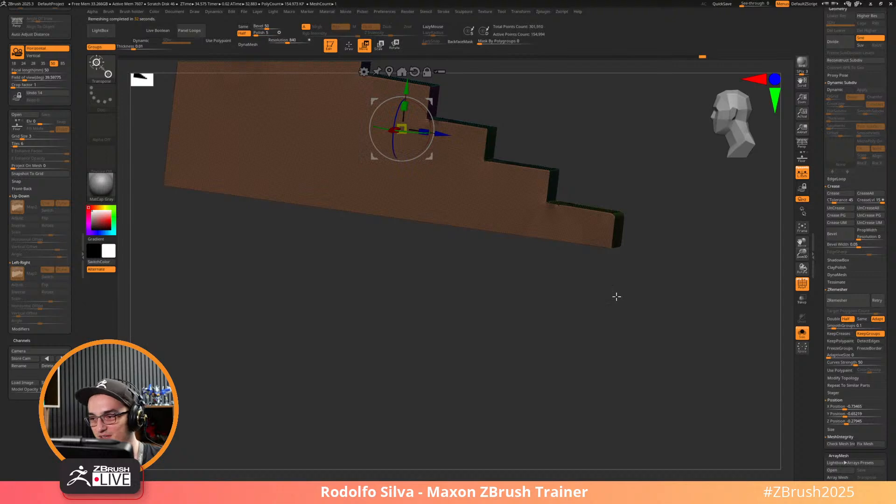
# Examine the remeshed staircase's topology and polygroup borders around the round notch and the steps.
pyautogui.moveTo(617, 296); pyautogui.dragTo(636, 379)
pyautogui.hotkey('shift', 'f')
pyautogui.hotkey('shift', 'f')
pyautogui.hotkey('shift', 'f')
pyautogui.hotkey('shift', 'f')
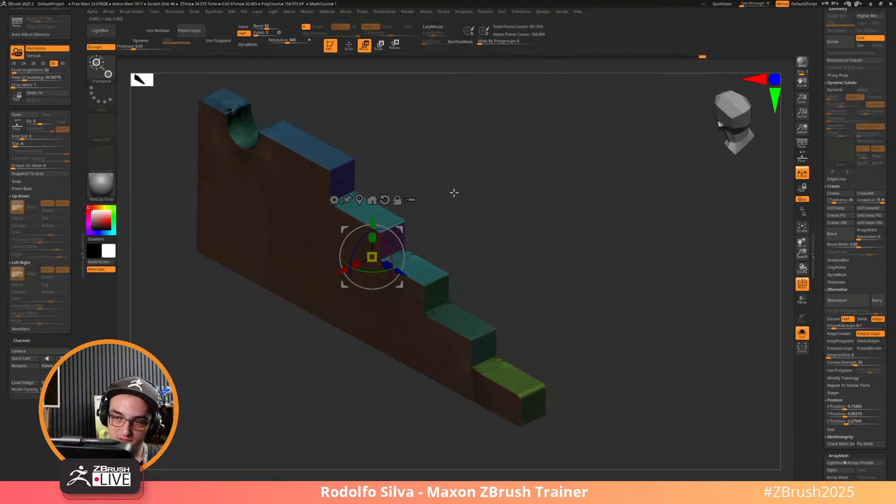
pyautogui.moveTo(454, 193); pyautogui.dragTo(493, 333)
pyautogui.moveTo(496, 334); pyautogui.dragTo(675, 311)
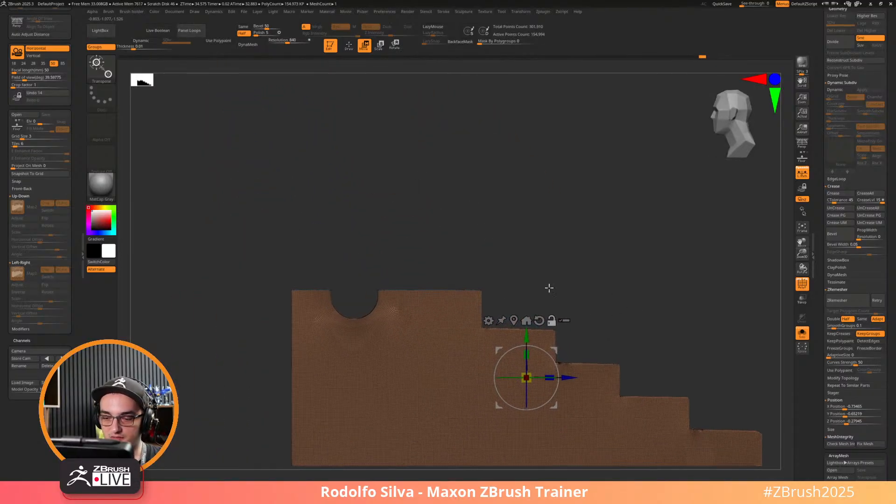
pyautogui.moveTo(437, 263); pyautogui.dragTo(424, 302)
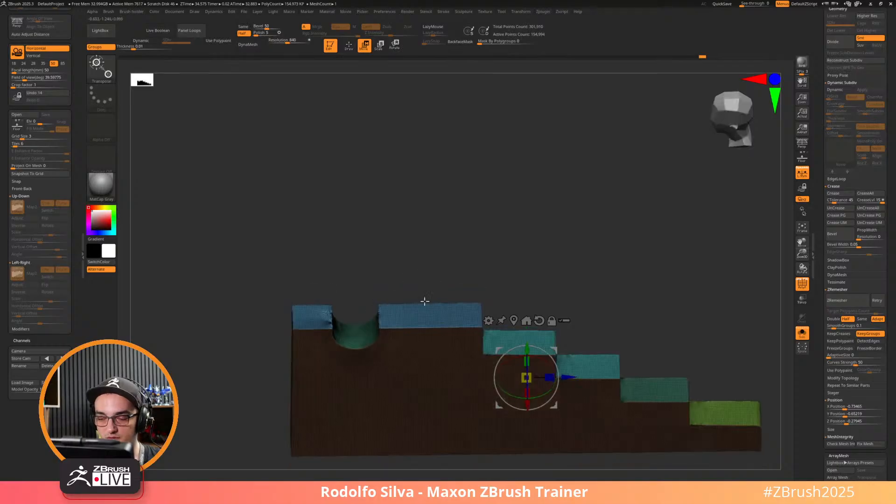
# Mask off everything below the notched top band and flatten the band with the gizmo to remove the round notch.
pyautogui.press('q')
pyautogui.moveTo(463, 276)
pyautogui.mouseDown()
pyautogui.moveTo(454, 261)
pyautogui.moveTo(500, 248)
pyautogui.moveTo(533, 262)
pyautogui.moveTo(250, 317)
pyautogui.mouseUp()
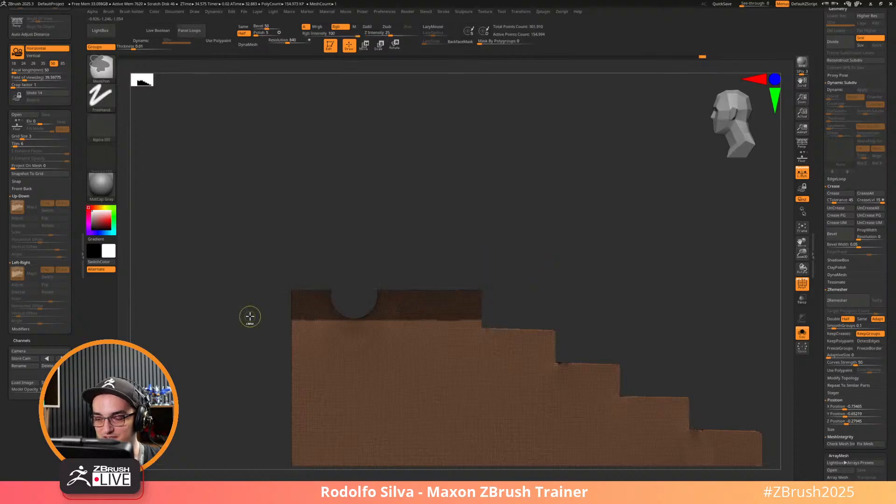
pyautogui.keyDown('ctrl'); pyautogui.click(538, 291); pyautogui.keyUp('ctrl')
pyautogui.press('w')
pyautogui.click(513, 320)
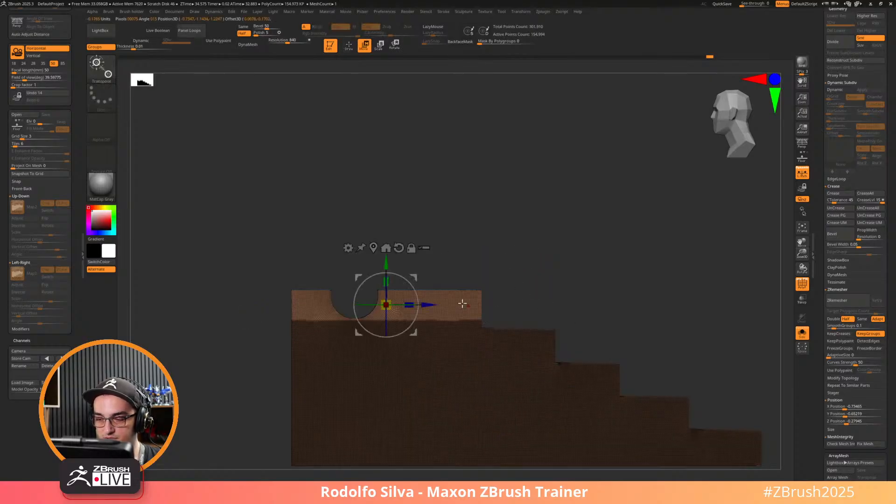
pyautogui.keyDown('alt'); pyautogui.moveTo(387, 264); pyautogui.dragTo(404, 414); pyautogui.keyUp('alt')
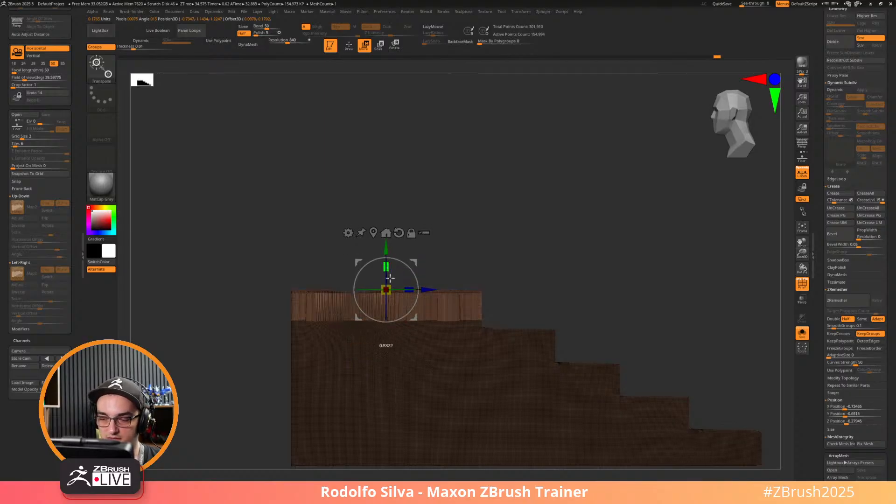
pyautogui.moveTo(558, 284)
pyautogui.mouseDown()
pyautogui.moveTo(555, 318)
pyautogui.moveTo(566, 278)
pyautogui.moveTo(572, 322)
pyautogui.moveTo(589, 296)
pyautogui.mouseUp()
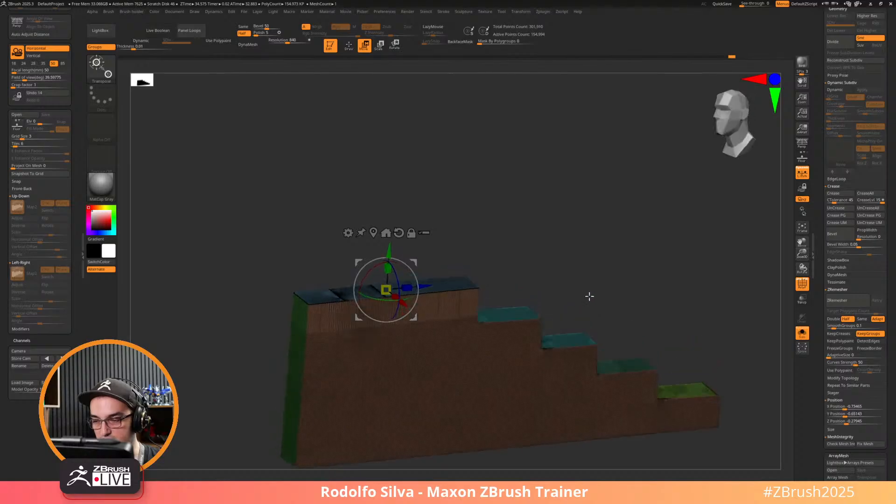
pyautogui.keyDown('ctrl'); pyautogui.keyDown('shift'); pyautogui.click(460, 286); pyautogui.keyUp('shift'); pyautogui.keyUp('ctrl')
pyautogui.keyDown('ctrl'); pyautogui.keyDown('shift'); pyautogui.click(552, 280); pyautogui.keyUp('shift'); pyautogui.keyUp('ctrl')
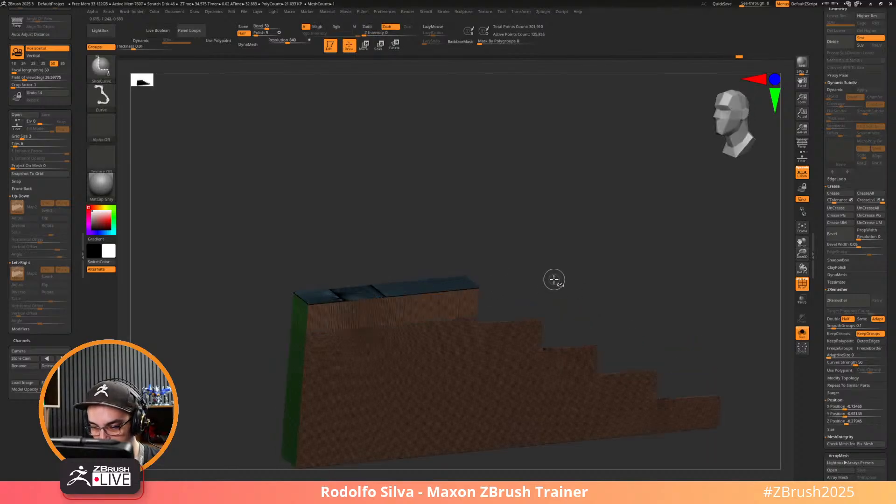
# Rebuild the flattened staircase with DynaMesh at resolution 840 and view its surface without the polyframe.
pyautogui.moveTo(623, 281)
pyautogui.mouseDown()
pyautogui.moveTo(592, 298)
pyautogui.moveTo(656, 272)
pyautogui.mouseUp()
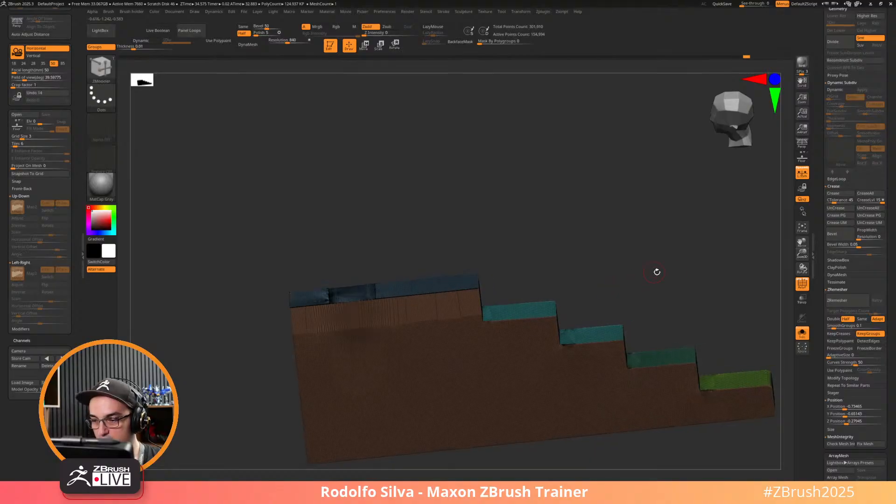
pyautogui.click(264, 46)
pyautogui.moveTo(666, 307); pyautogui.dragTo(681, 281)
pyautogui.hotkey('shift', 'f')
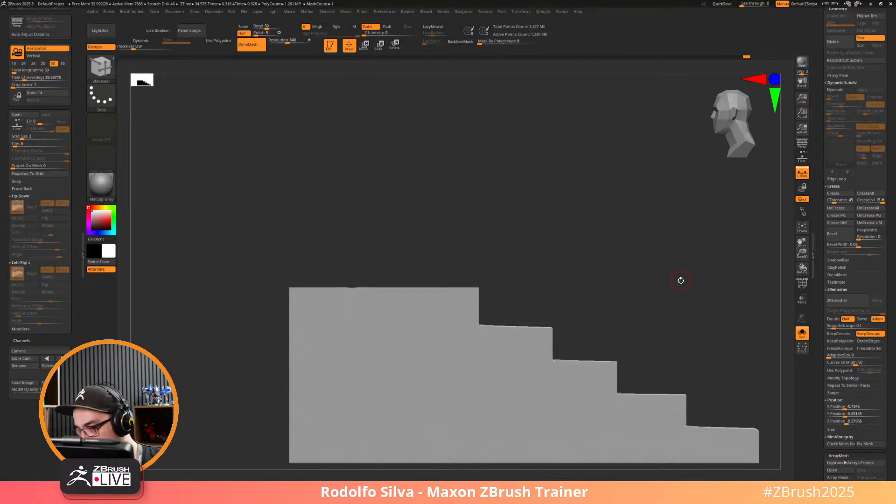
# Try to remesh the notch-free staircase with ZRemesher, and check its mesh integrity.
pyautogui.press('shift')
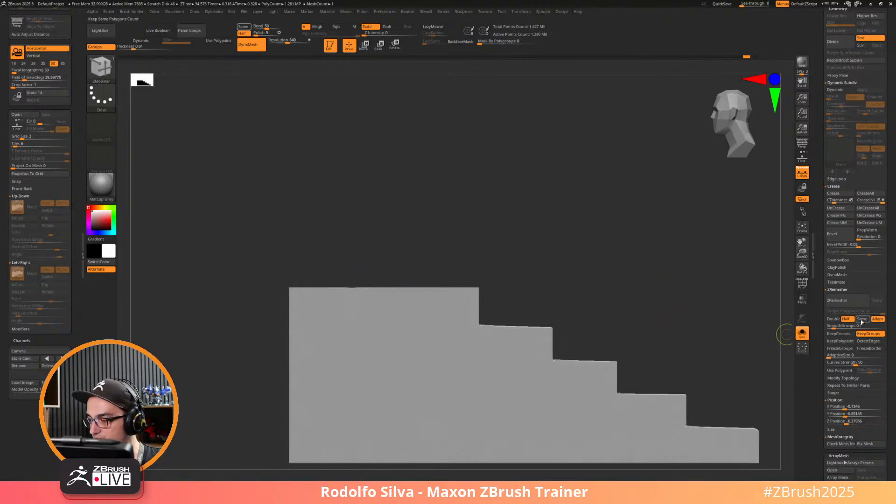
pyautogui.hotkey('shift', 'f')
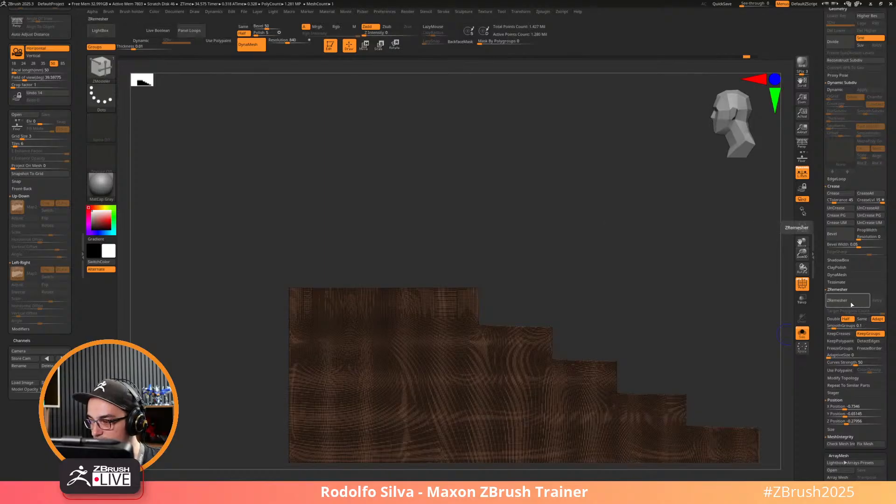
pyautogui.click(853, 302)
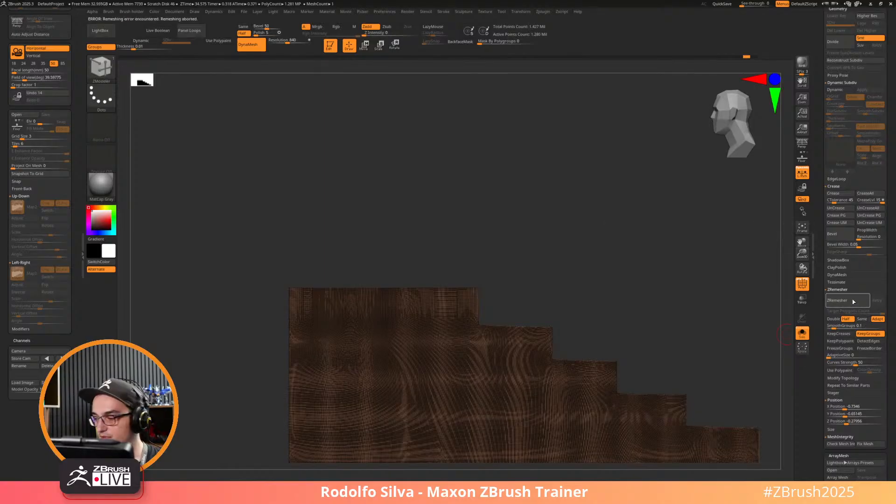
pyautogui.click(840, 444)
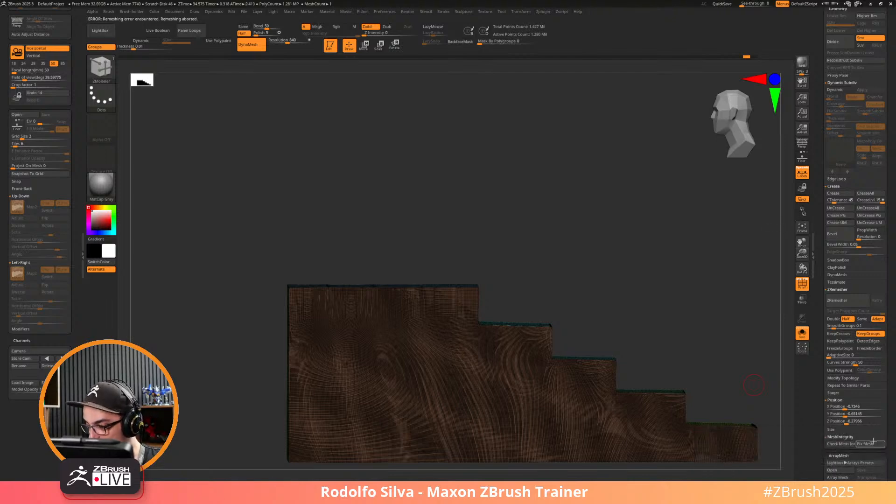
pyautogui.moveTo(737, 362); pyautogui.dragTo(597, 313)
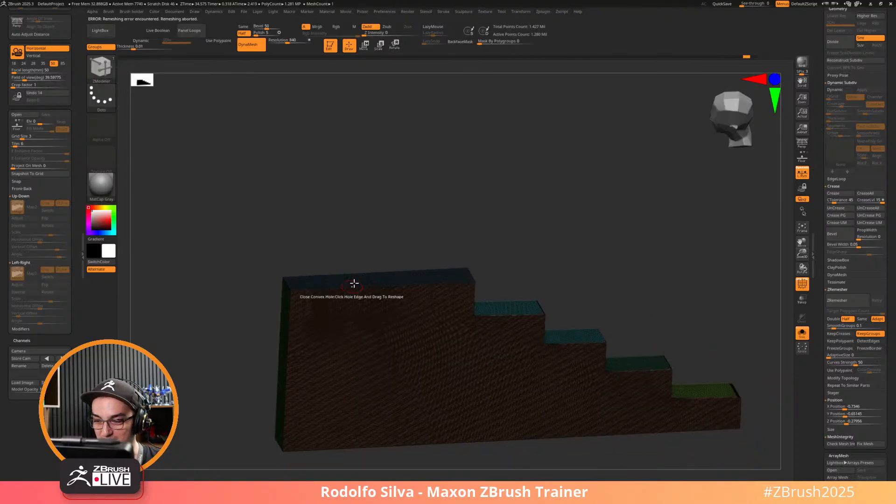
pyautogui.moveTo(500, 250); pyautogui.dragTo(577, 254)
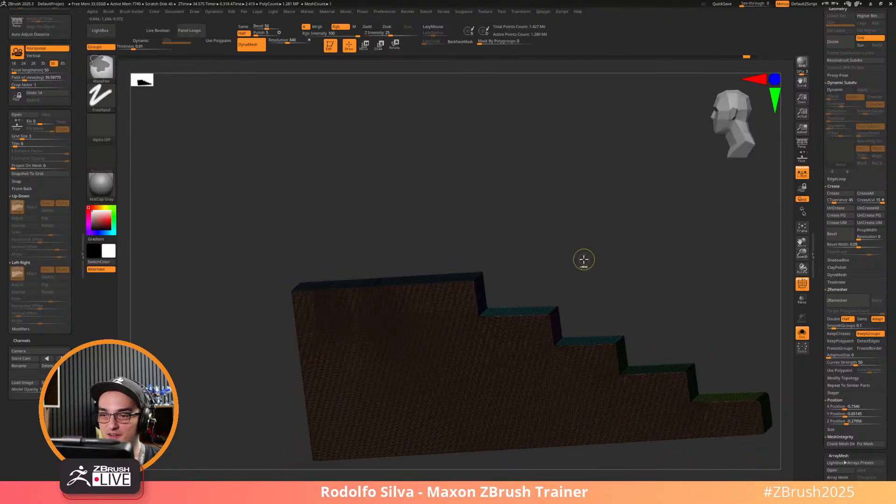
# Save the project as ZBStreamProps in the presenter's own folder inside ZProjects.
pyautogui.hotkey('ctrl', 's')
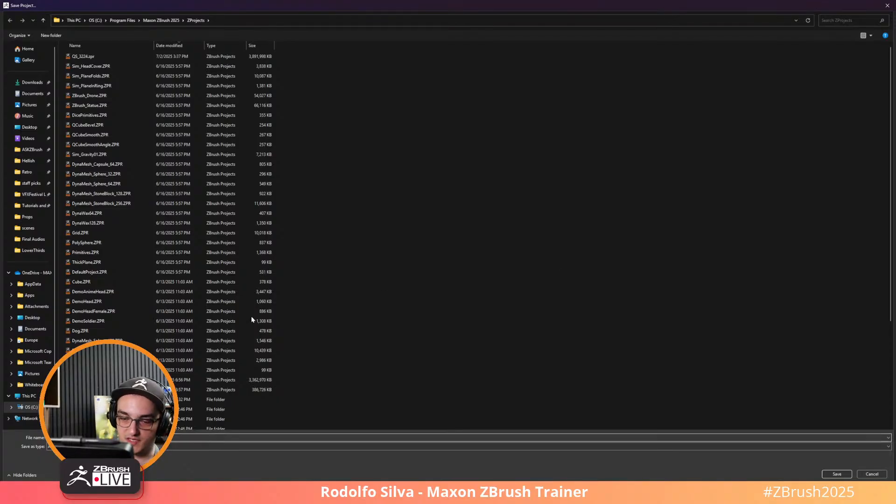
pyautogui.rightClick(255, 330)
pyautogui.click(219, 400)
pyautogui.doubleClick(219, 400)
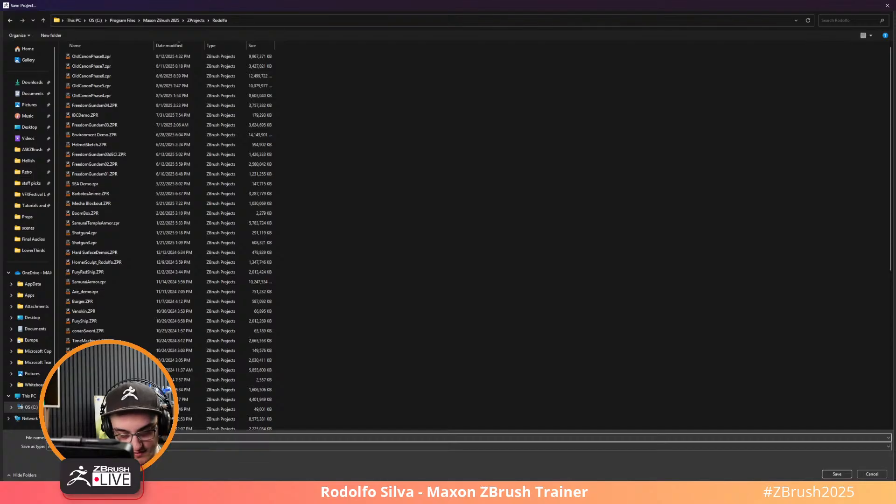
pyautogui.press('Return')
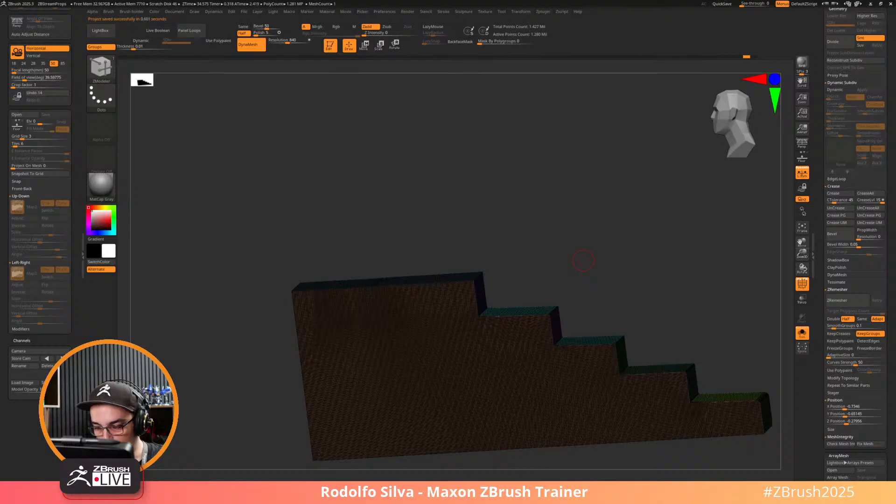
# Repair the staircase with Fix Mesh and remesh it with ZRemesher using Half and KeepGroups.
pyautogui.moveTo(595, 288); pyautogui.dragTo(616, 293)
pyautogui.click(881, 440)
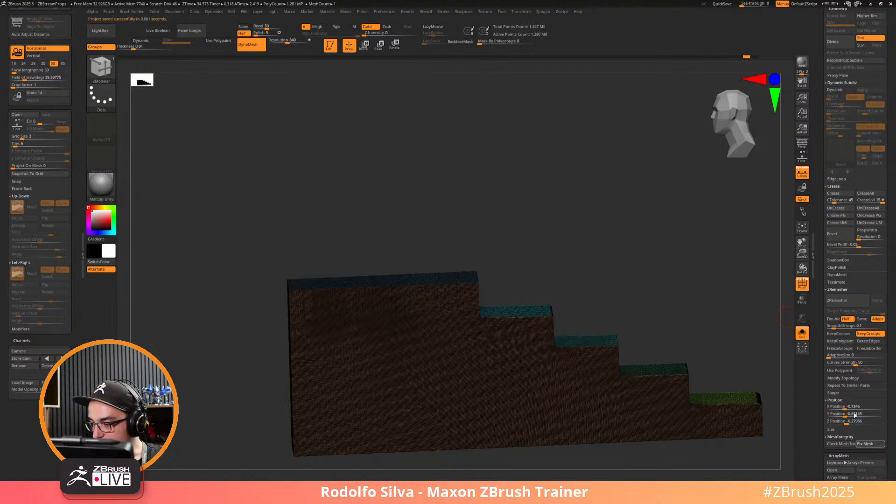
pyautogui.click(854, 302)
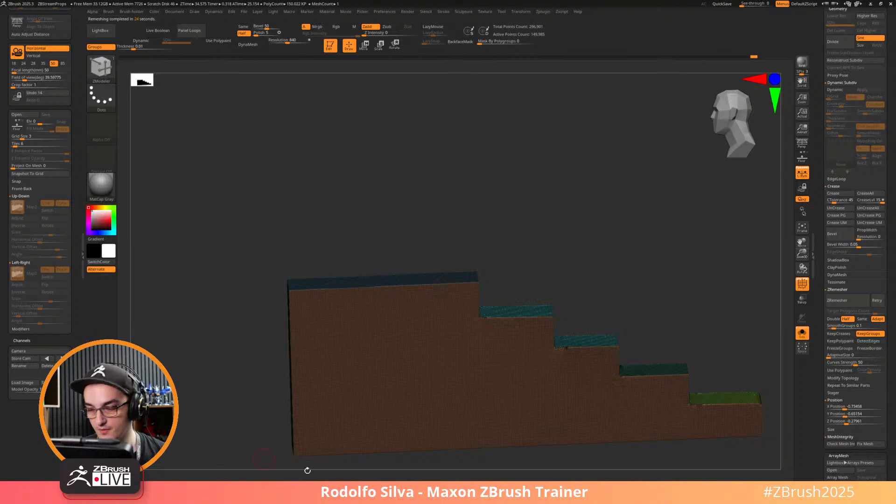
pyautogui.moveTo(440, 248); pyautogui.dragTo(556, 347)
pyautogui.moveTo(556, 347); pyautogui.dragTo(512, 399, button='right')
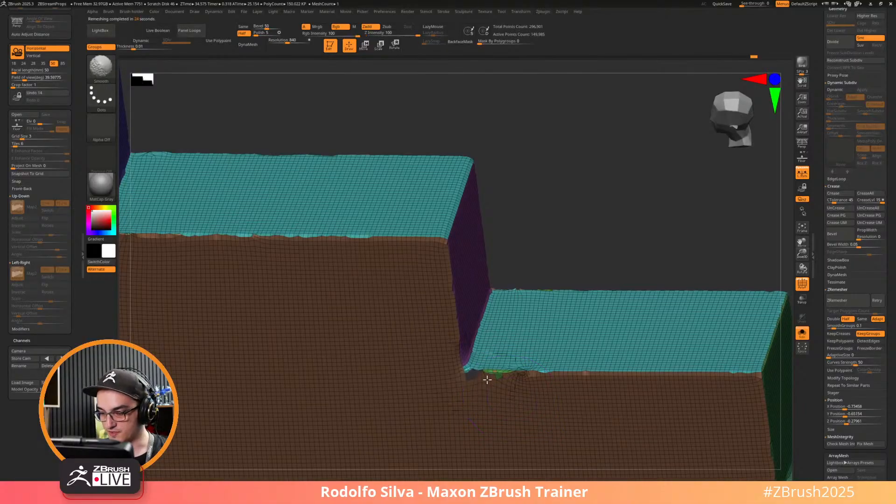
# Close the holes in the remeshed staircase.
pyautogui.press('space')
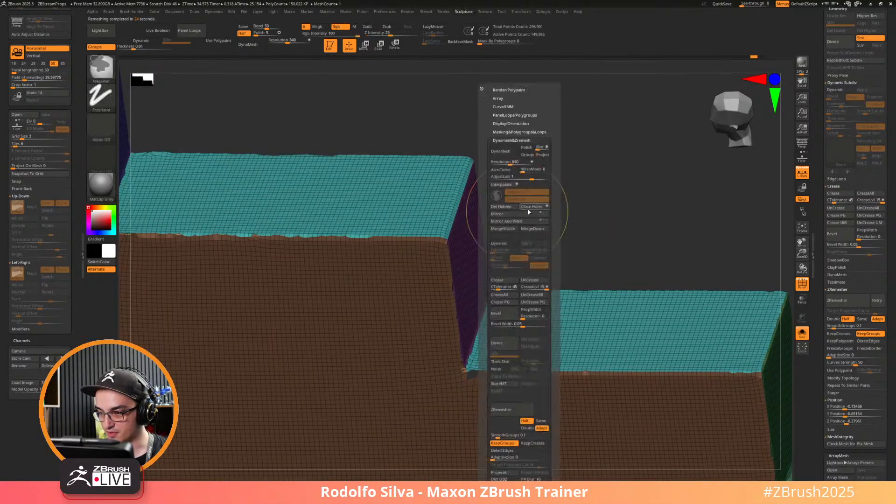
pyautogui.click(535, 208)
pyautogui.keyDown('alt'); pyautogui.moveTo(632, 244); pyautogui.dragTo(644, 183, button='right'); pyautogui.keyUp('alt')
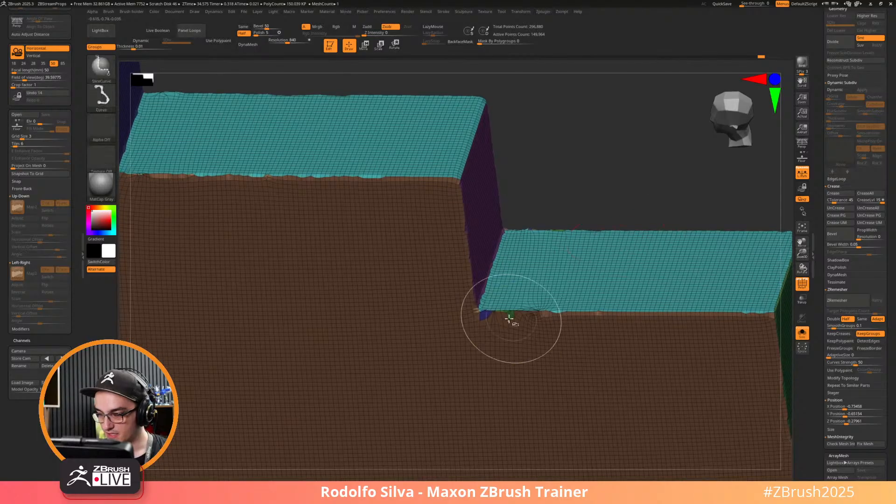
# Merge the stray polygroup patches at the second step's inner corner into the staircase's side polygroup.
pyautogui.keyDown('ctrl'); pyautogui.keyDown('shift'); pyautogui.click(510, 320); pyautogui.keyUp('shift'); pyautogui.keyUp('ctrl')
pyautogui.hotkey('ctrl', 'w')
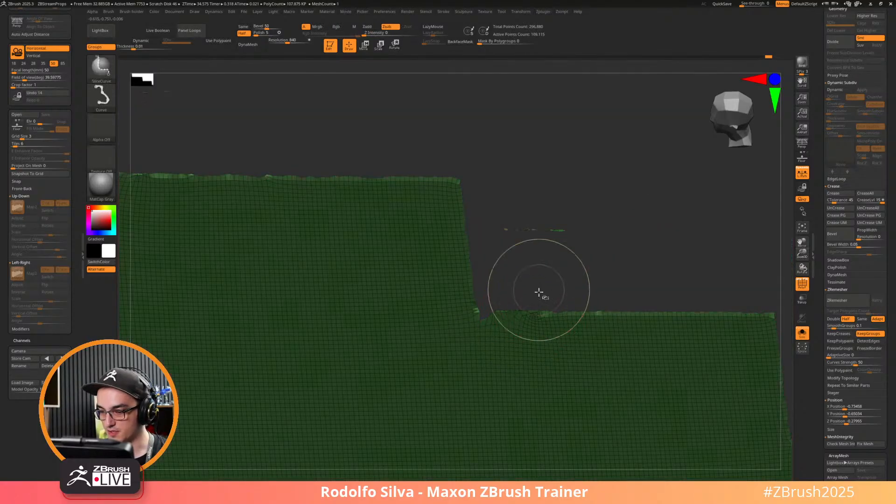
pyautogui.keyDown('ctrl'); pyautogui.keyDown('shift'); pyautogui.click(540, 294); pyautogui.keyUp('shift'); pyautogui.keyUp('ctrl')
pyautogui.keyDown('ctrl'); pyautogui.keyDown('shift'); pyautogui.click(487, 329); pyautogui.keyUp('shift'); pyautogui.keyUp('ctrl')
pyautogui.hotkey('ctrl', 'z')
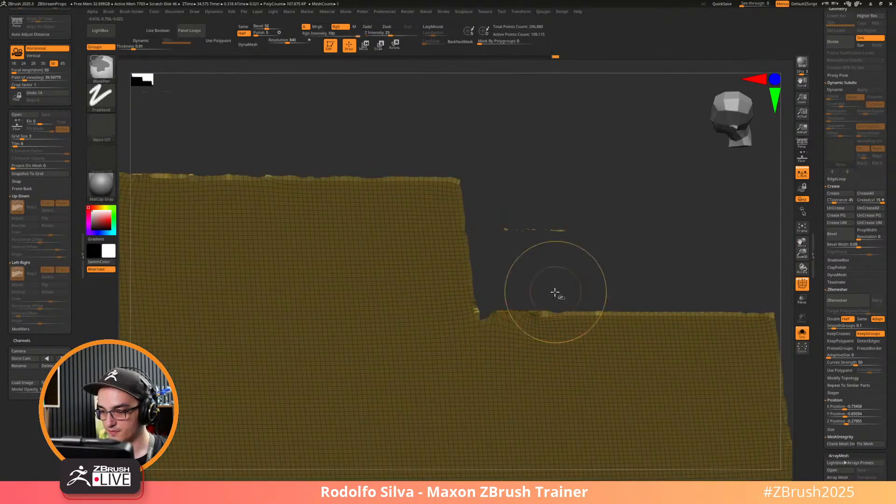
pyautogui.keyDown('ctrl'); pyautogui.keyDown('shift'); pyautogui.click(554, 294); pyautogui.keyUp('shift'); pyautogui.keyUp('ctrl')
pyautogui.keyDown('ctrl'); pyautogui.keyDown('shift'); pyautogui.click(485, 312); pyautogui.keyUp('shift'); pyautogui.keyUp('ctrl')
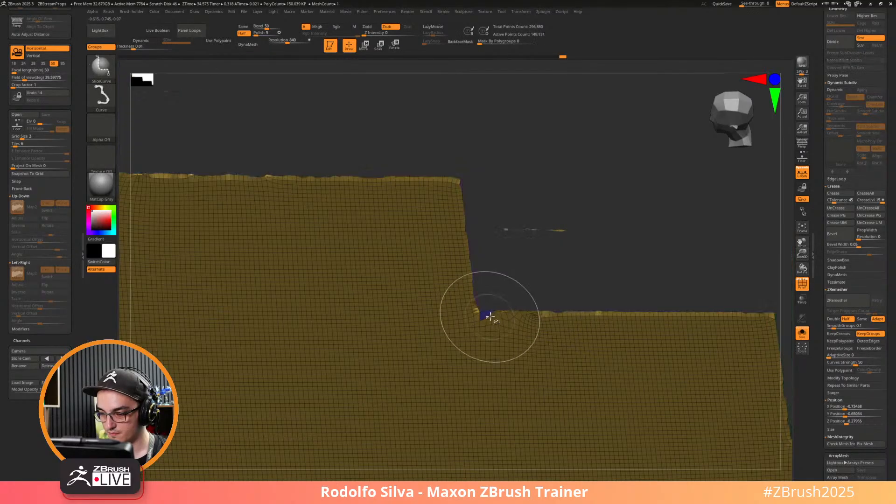
pyautogui.hotkey('ctrl', 'w')
pyautogui.keyDown('ctrl'); pyautogui.keyDown('shift'); pyautogui.click(542, 284); pyautogui.keyUp('shift'); pyautogui.keyUp('ctrl')
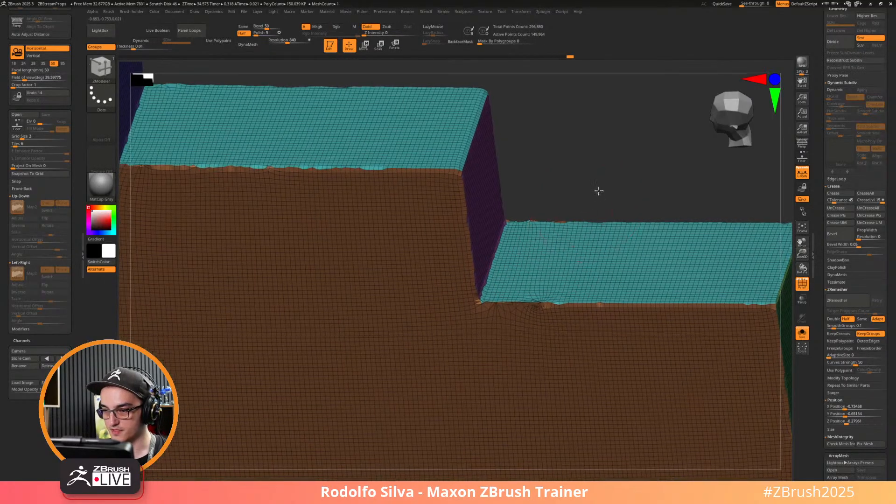
# Undo the polygroup merges, the hole closing and the ZRemesher pass to return to the dense DynaMesh staircase.
pyautogui.moveTo(597, 192)
pyautogui.mouseDown()
pyautogui.moveTo(583, 176)
pyautogui.moveTo(613, 134)
pyautogui.moveTo(577, 350)
pyautogui.moveTo(578, 292)
pyautogui.moveTo(614, 360)
pyautogui.moveTo(507, 384)
pyautogui.moveTo(548, 397)
pyautogui.moveTo(556, 434)
pyautogui.mouseUp()
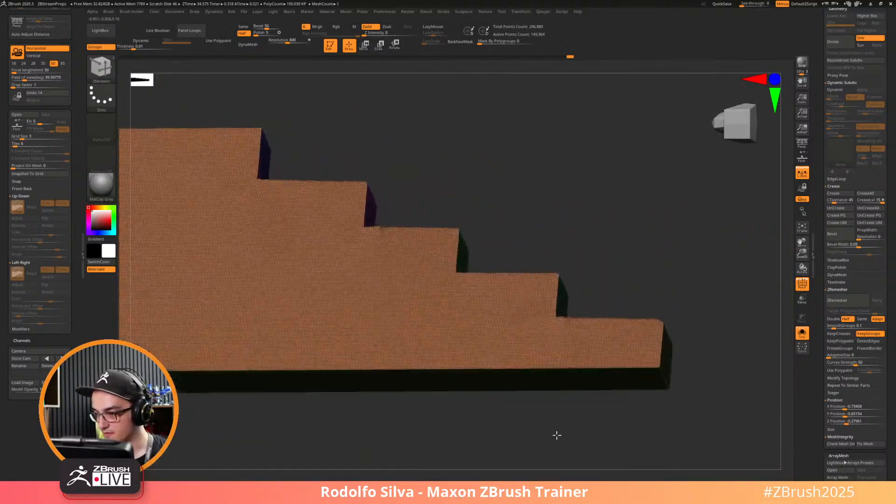
pyautogui.hotkey('ctrl', 'z')
pyautogui.hotkey('ctrl', 'z')
pyautogui.hotkey('ctrl', 'z')
pyautogui.hotkey('ctrl', 'z')
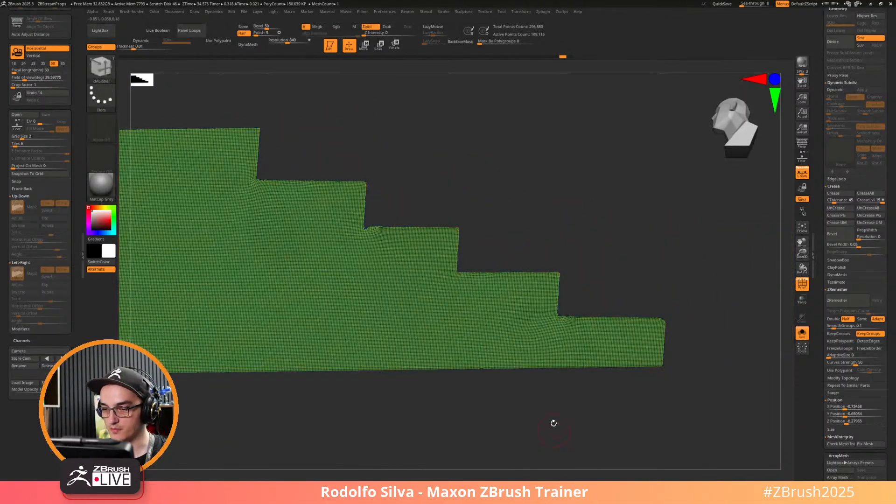
pyautogui.hotkey('ctrl', 'z')
pyautogui.hotkey('ctrl', 'z')
pyautogui.hotkey('ctrl', 'z')
pyautogui.hotkey('ctrl', 'z')
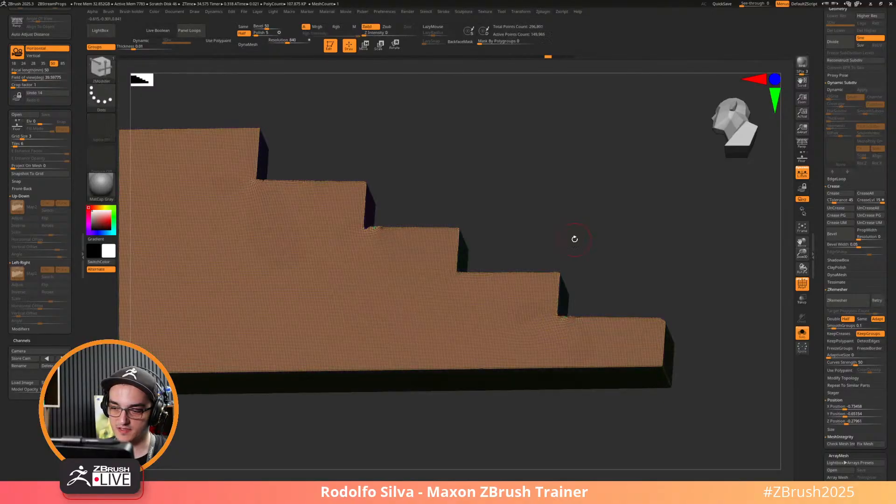
# Isolate the stray patch along the second step's edge together with the side face, regroup them as one polygroup and show everything again.
pyautogui.moveTo(580, 249); pyautogui.dragTo(703, 356)
pyautogui.keyDown('ctrl'); pyautogui.moveTo(418, 241); pyautogui.dragTo(455, 289, button='right'); pyautogui.keyUp('ctrl')
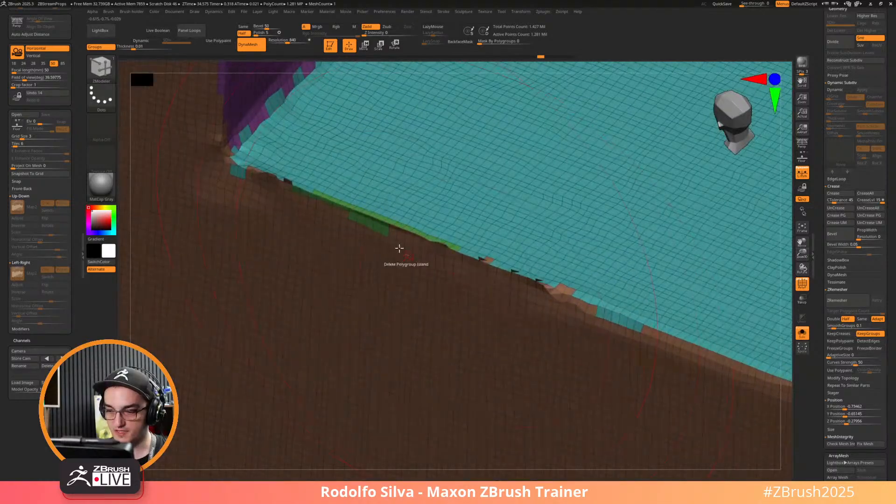
pyautogui.keyDown('ctrl'); pyautogui.keyDown('shift'); pyautogui.click(386, 240); pyautogui.keyUp('shift'); pyautogui.keyUp('ctrl')
pyautogui.hotkey('ctrl', 'w')
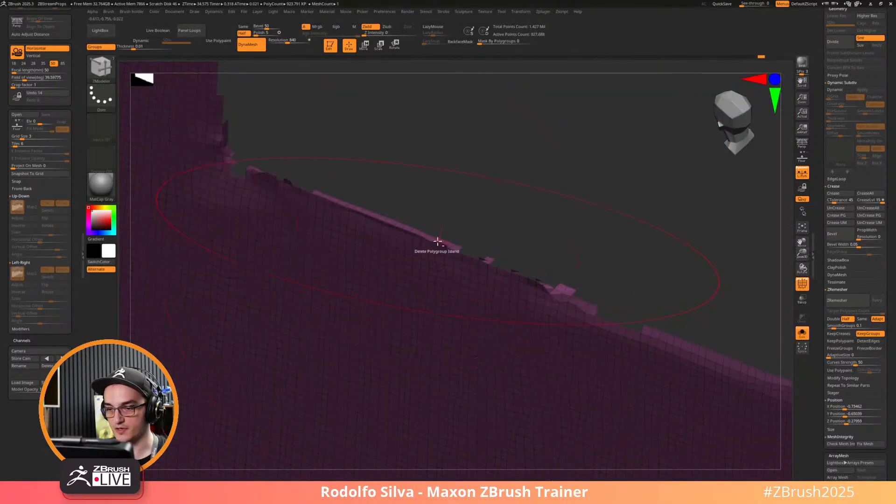
pyautogui.keyDown('ctrl'); pyautogui.keyDown('shift'); pyautogui.click(460, 216); pyautogui.keyUp('shift'); pyautogui.keyUp('ctrl')
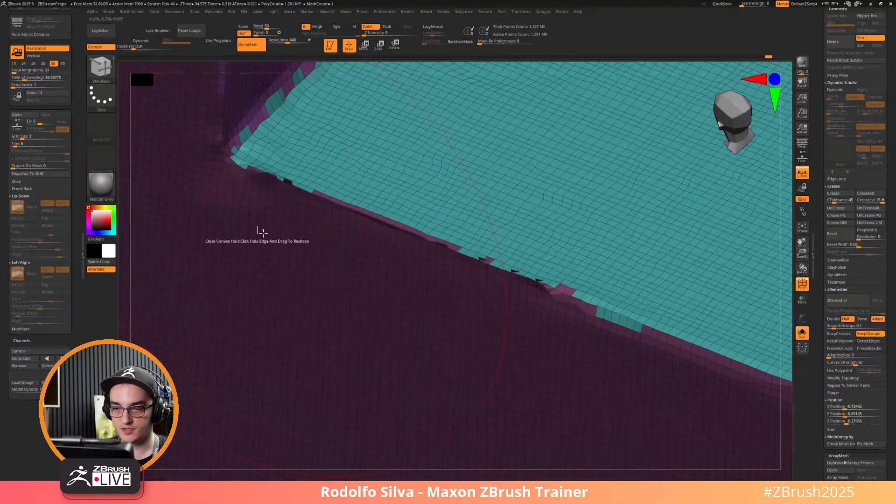
# Apply Mirror And Weld to the whole staircase to make it symmetrical.
pyautogui.keyDown('ctrl'); pyautogui.moveTo(314, 232); pyautogui.dragTo(246, 164, button='right'); pyautogui.keyUp('ctrl')
pyautogui.moveTo(826, 259); pyautogui.dragTo(812, 131)
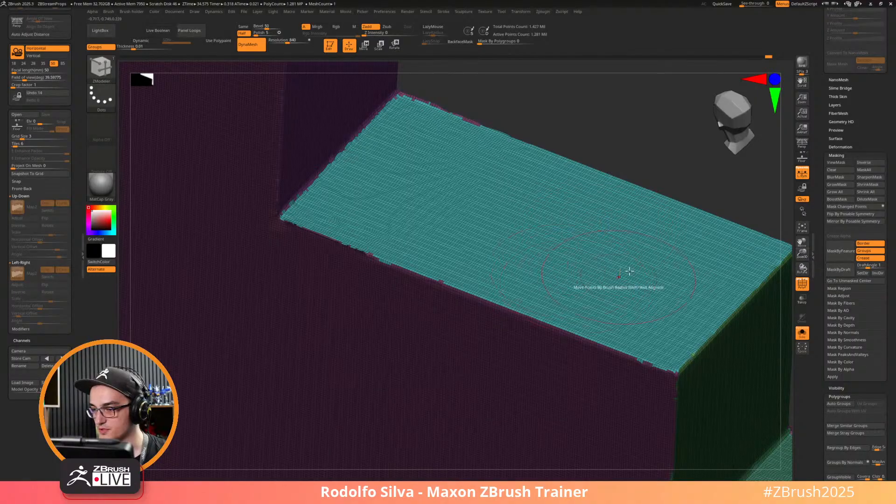
pyautogui.press('w')
pyautogui.keyDown('alt'); pyautogui.moveTo(654, 152); pyautogui.dragTo(649, 142, button='right'); pyautogui.keyUp('alt')
pyautogui.press('f')
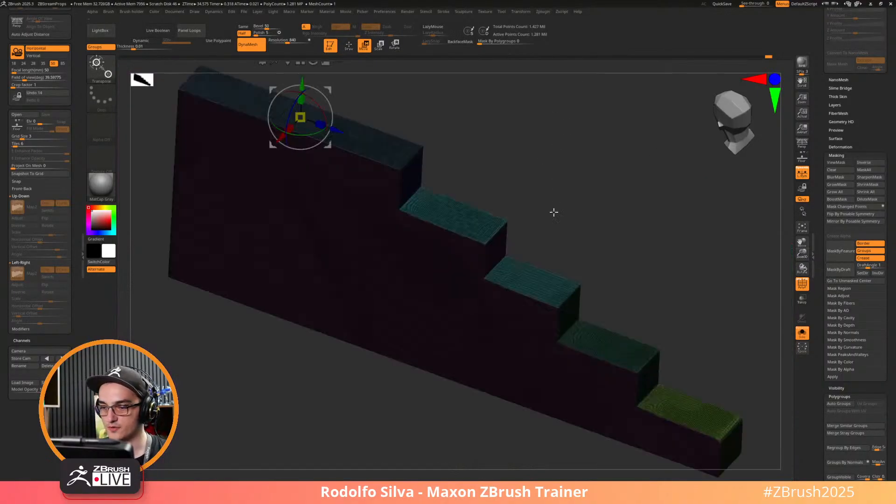
pyautogui.hotkey('ctrl', 'g')
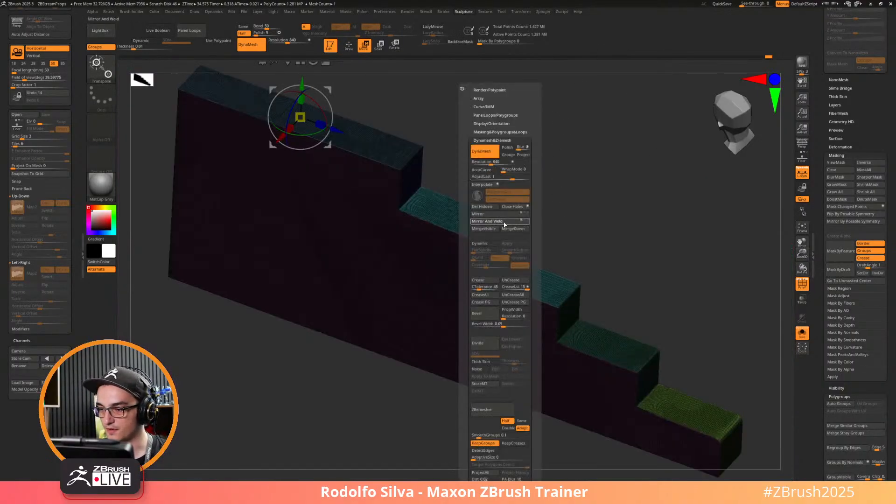
pyautogui.click(504, 225)
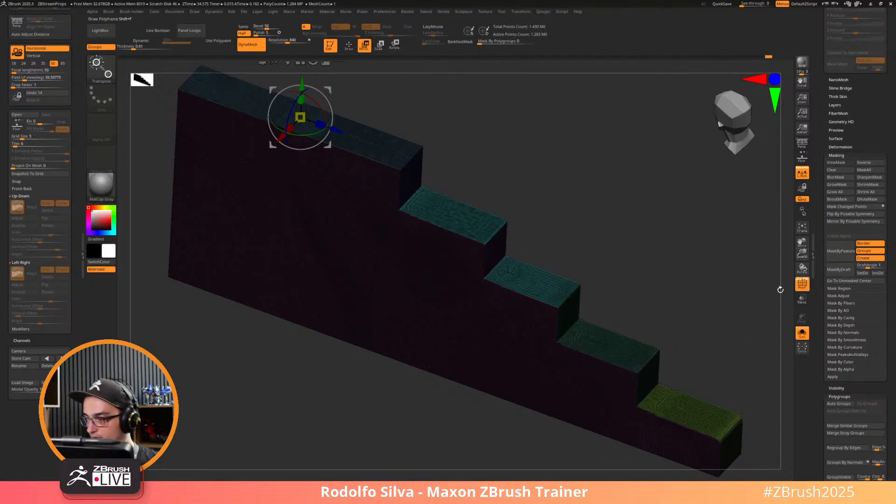
# Smooth the staircase's faces and group borders with the Polish By Groups deformation in its open-circle mode.
pyautogui.press('q')
pyautogui.scroll(-7, 836, 249)
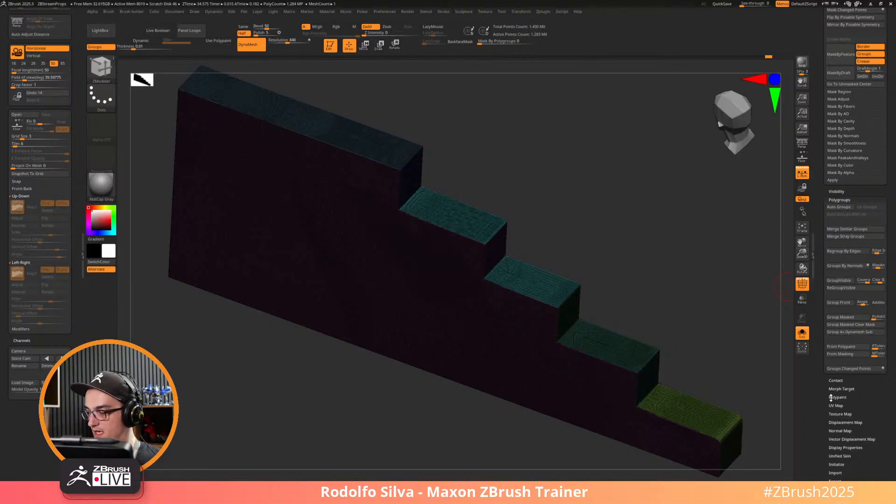
pyautogui.scroll(8, 858, 295)
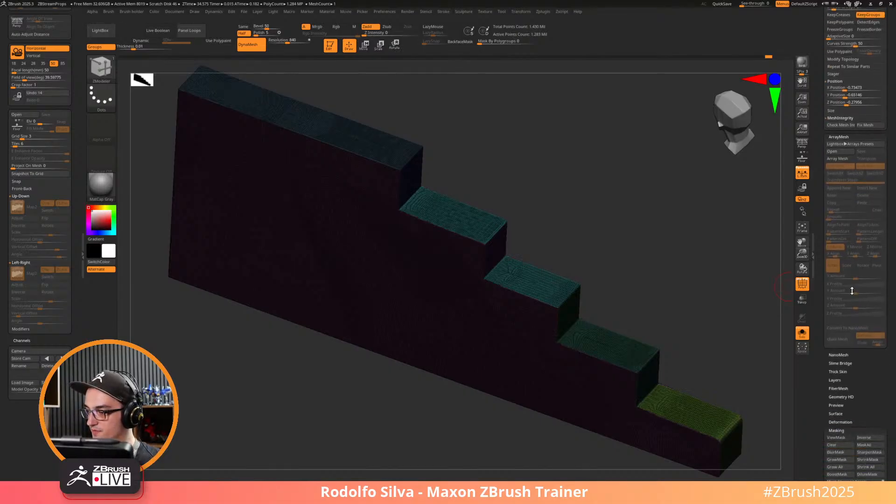
pyautogui.click(839, 351)
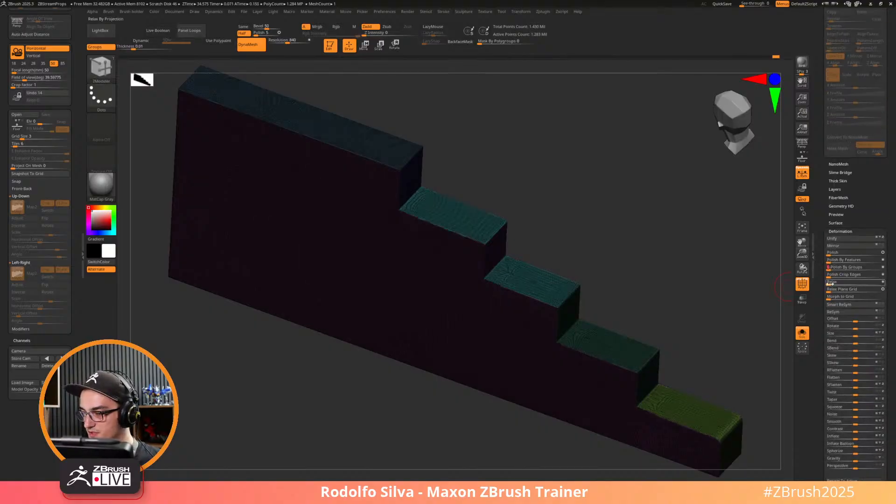
pyautogui.keyDown('ctrl'); pyautogui.moveTo(678, 272); pyautogui.dragTo(676, 298, button='right'); pyautogui.keyUp('ctrl')
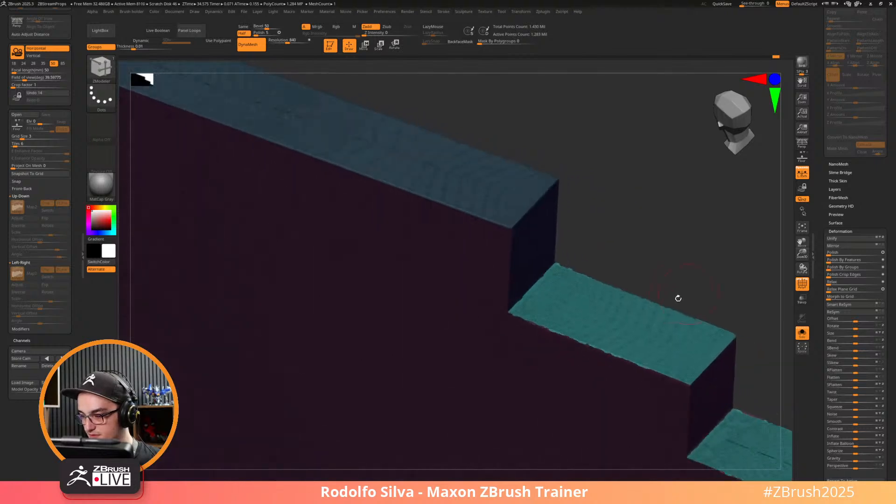
pyautogui.click(881, 266)
pyautogui.moveTo(829, 270); pyautogui.dragTo(854, 270)
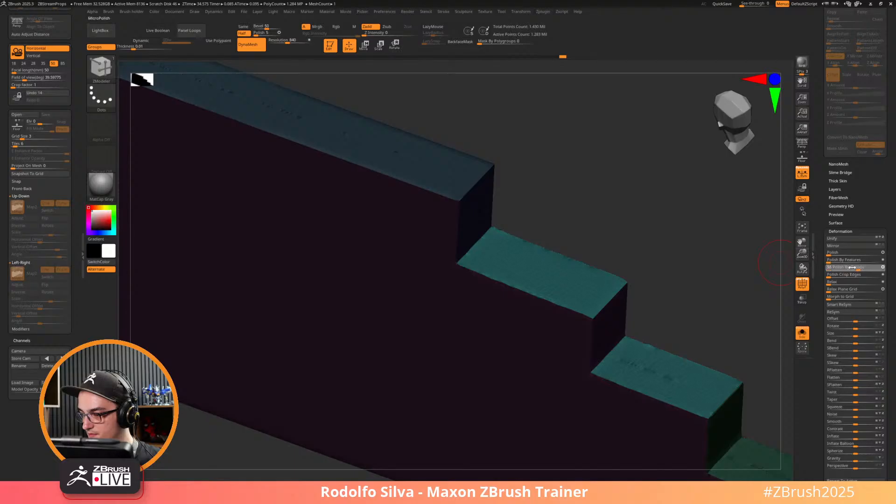
# Check the polished staircase's mesh integrity and remesh it with ZRemesher using Half and KeepGroups.
pyautogui.keyDown('alt'); pyautogui.moveTo(707, 290); pyautogui.dragTo(726, 236); pyautogui.keyUp('alt')
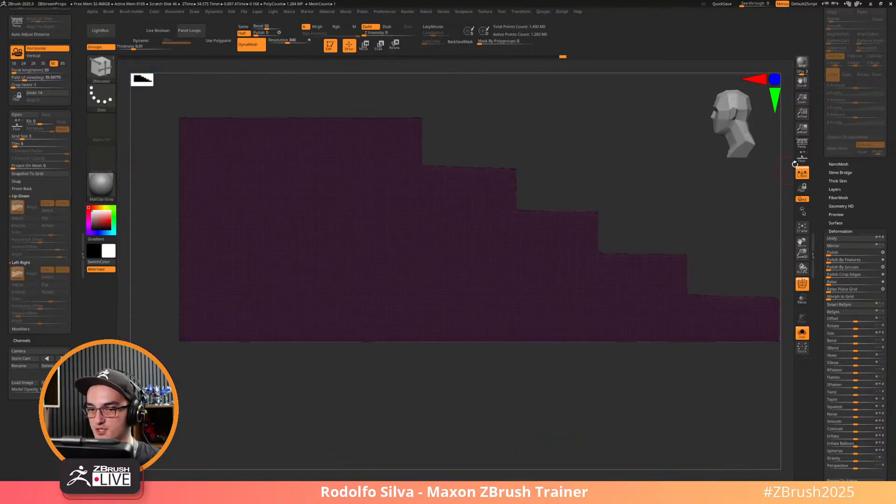
pyautogui.moveTo(820, 139); pyautogui.dragTo(831, 250)
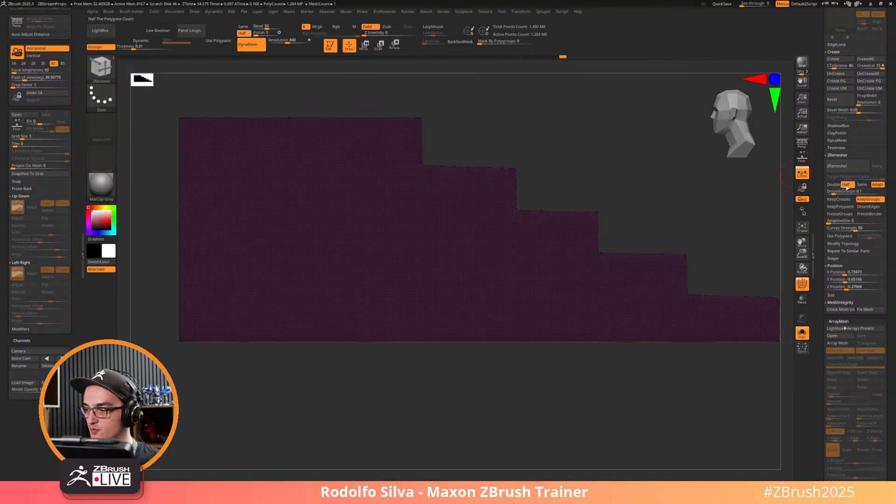
pyautogui.click(854, 169)
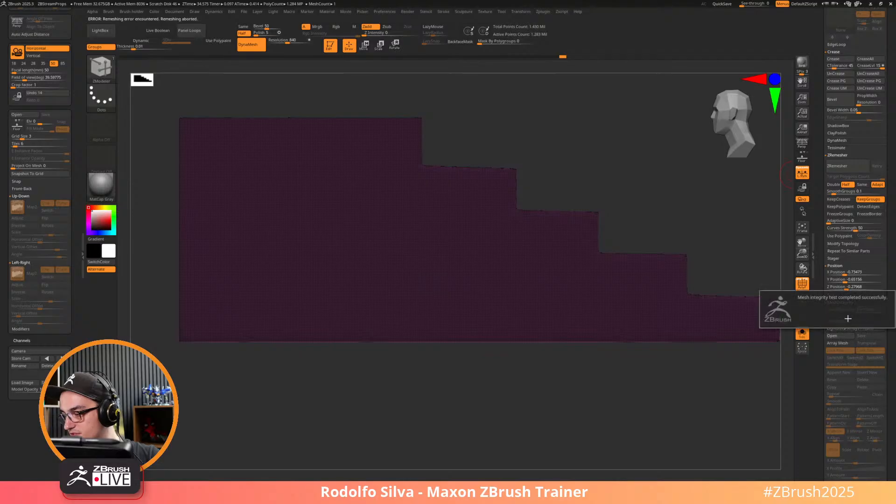
pyautogui.moveTo(787, 281); pyautogui.dragTo(664, 286)
pyautogui.click(845, 167)
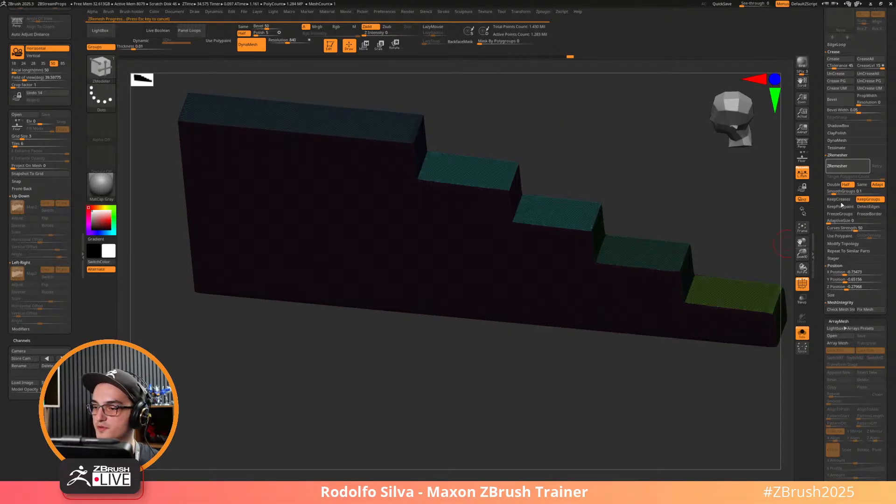
# Examine the remeshed topology and polygroup border around the inner corner and side edge of the second step below the top.
pyautogui.keyDown('ctrl'); pyautogui.moveTo(688, 202); pyautogui.dragTo(501, 245, button='right'); pyautogui.keyUp('ctrl')
pyautogui.keyDown('alt'); pyautogui.moveTo(704, 336); pyautogui.dragTo(466, 272, button='right'); pyautogui.keyUp('alt')
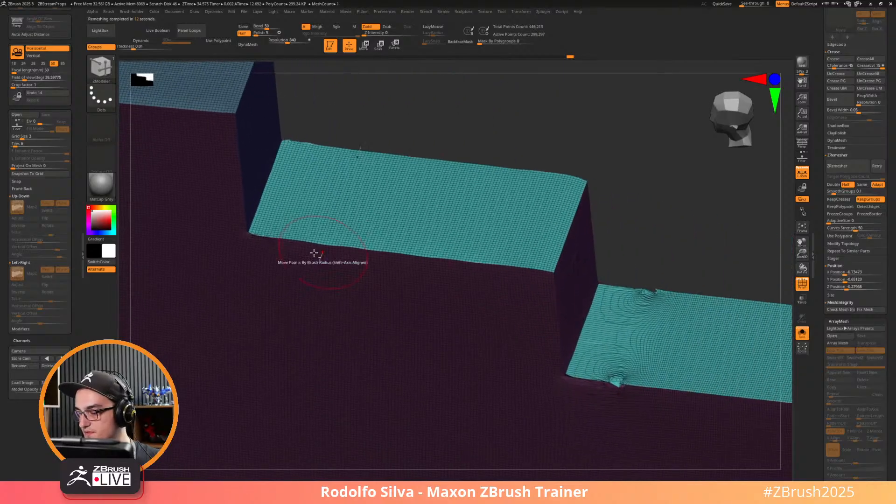
pyautogui.moveTo(636, 385)
pyautogui.keyDown('ctrl'); pyautogui.mouseDown(button='right')
pyautogui.moveTo(650, 421)
pyautogui.moveTo(604, 394)
pyautogui.mouseUp(button='right'); pyautogui.keyUp('ctrl')
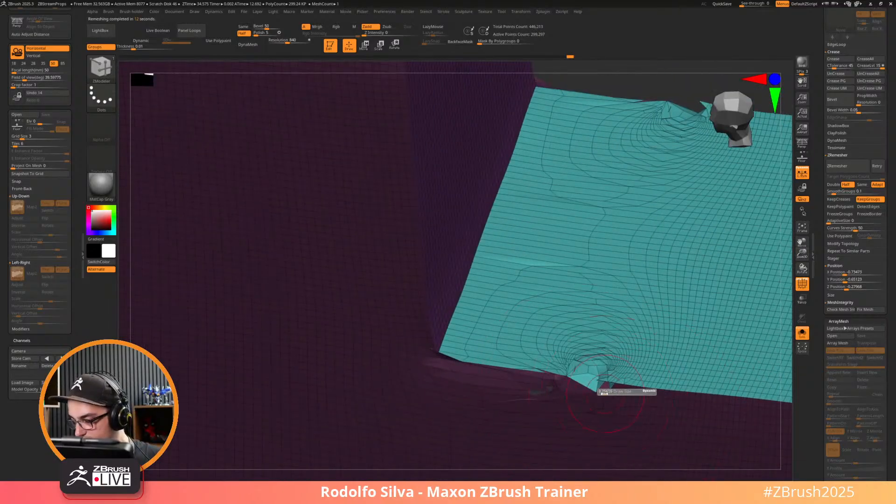
pyautogui.keyDown('shift'); pyautogui.moveTo(602, 391); pyautogui.dragTo(583, 394); pyautogui.keyUp('shift')
pyautogui.moveTo(549, 398)
pyautogui.mouseDown(button='right')
pyautogui.moveTo(585, 357)
pyautogui.moveTo(573, 393)
pyautogui.mouseUp(button='right')
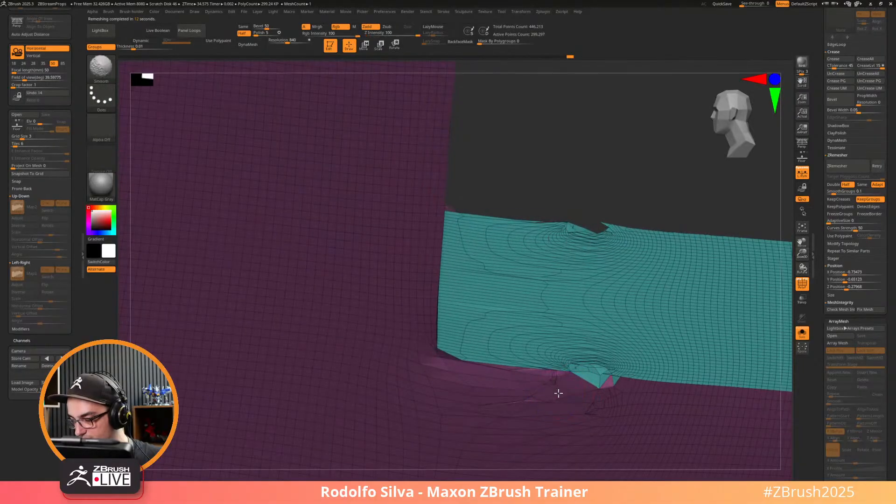
pyautogui.keyDown('shift'); pyautogui.moveTo(560, 391); pyautogui.dragTo(540, 392); pyautogui.keyUp('shift')
pyautogui.moveTo(629, 394)
pyautogui.mouseDown(button='right')
pyautogui.moveTo(616, 418)
pyautogui.moveTo(600, 384)
pyautogui.mouseUp(button='right')
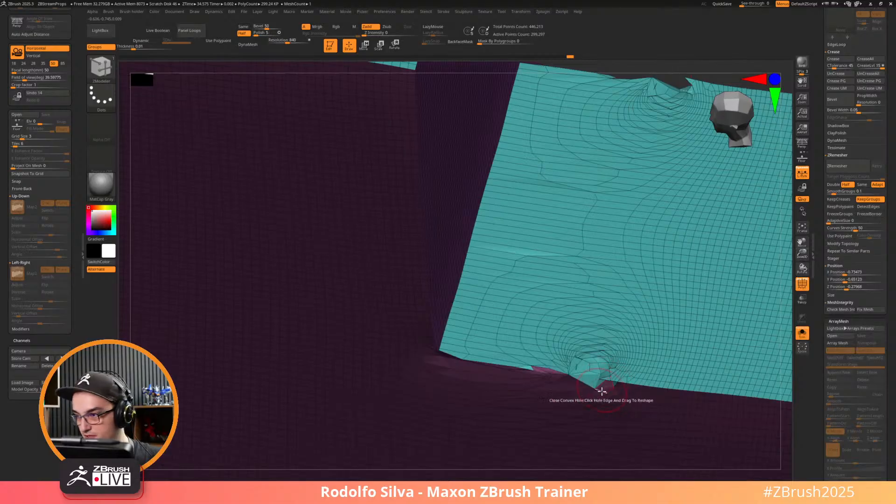
# Set the ZModeler edge action to Collapse and collapse the jagged edges along the tread's side border near the inner corner.
pyautogui.press('space')
pyautogui.click(517, 341)
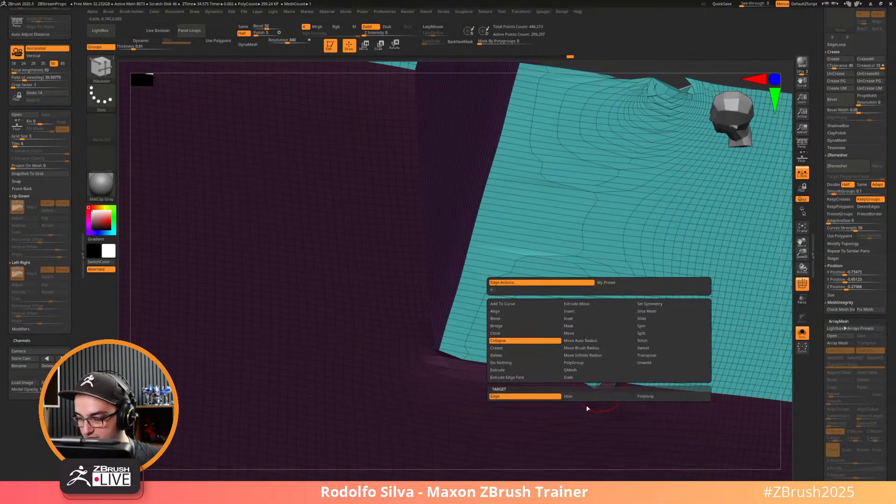
pyautogui.click(598, 387)
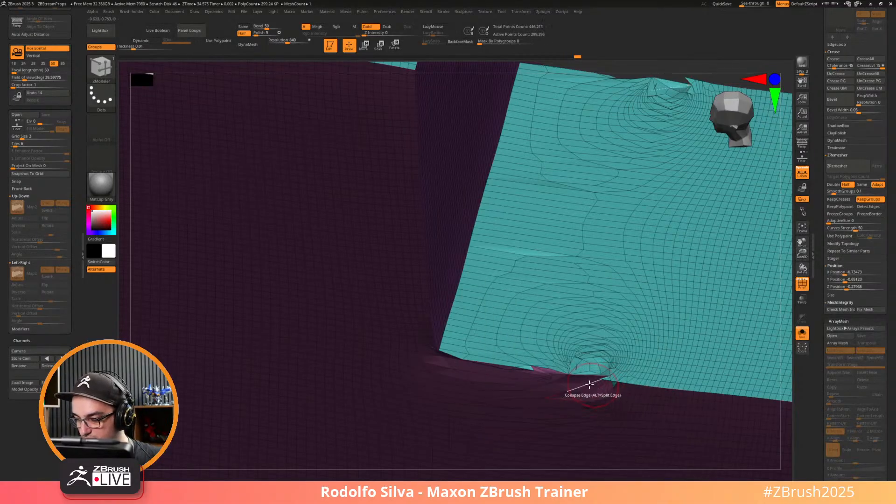
pyautogui.click(541, 369)
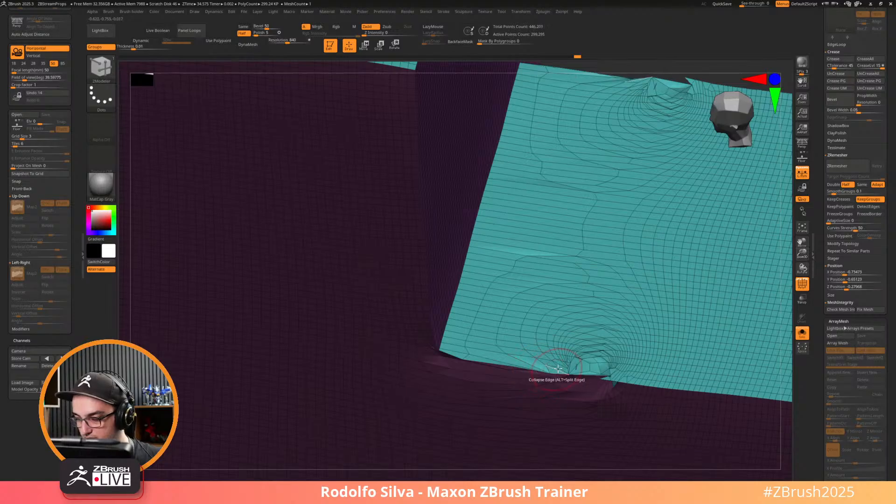
pyautogui.click(606, 379)
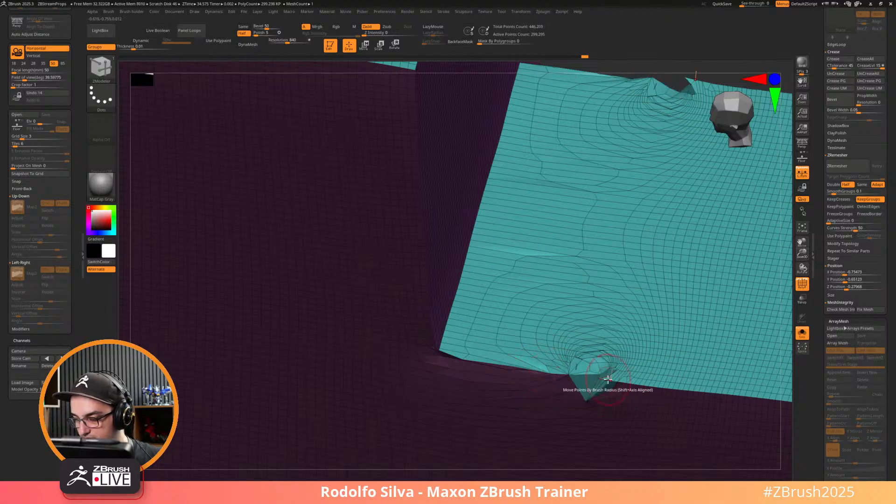
pyautogui.click(607, 378)
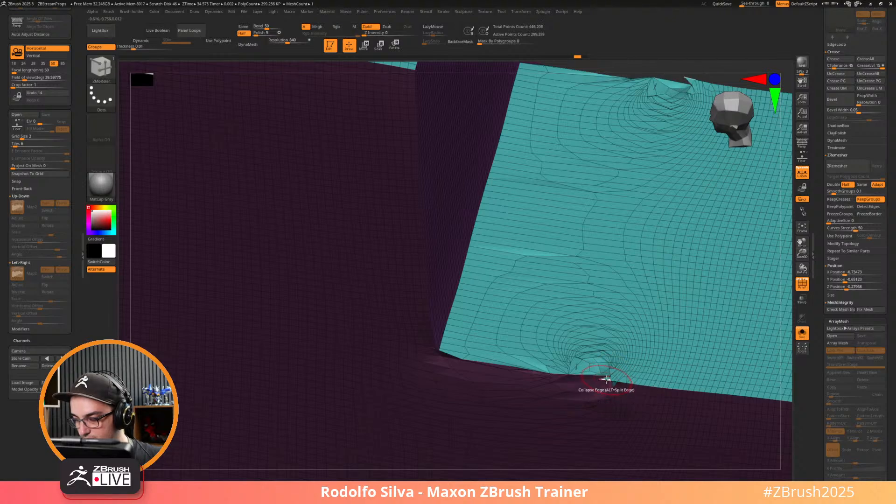
pyautogui.click(606, 378)
# Collapse the remaining edges at the kink in the tread's border and remesh the staircase with ZRemesher set to Same.
pyautogui.keyDown('ctrl'); pyautogui.moveTo(613, 379); pyautogui.dragTo(656, 382, button='right'); pyautogui.keyUp('ctrl')
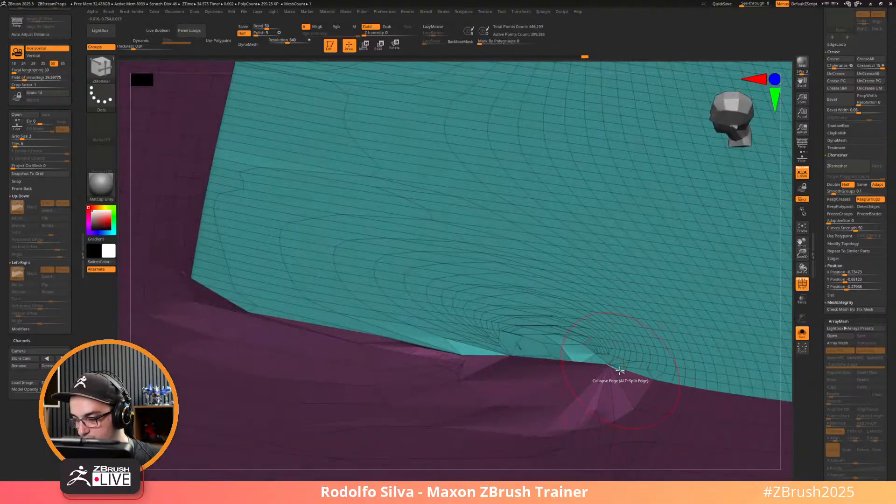
pyautogui.click(615, 370)
pyautogui.click(616, 368)
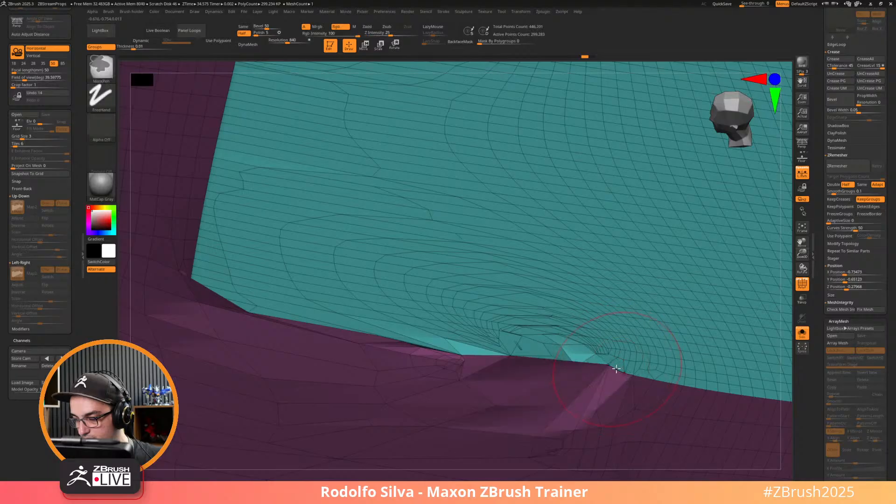
pyautogui.scroll(5, 612, 368)
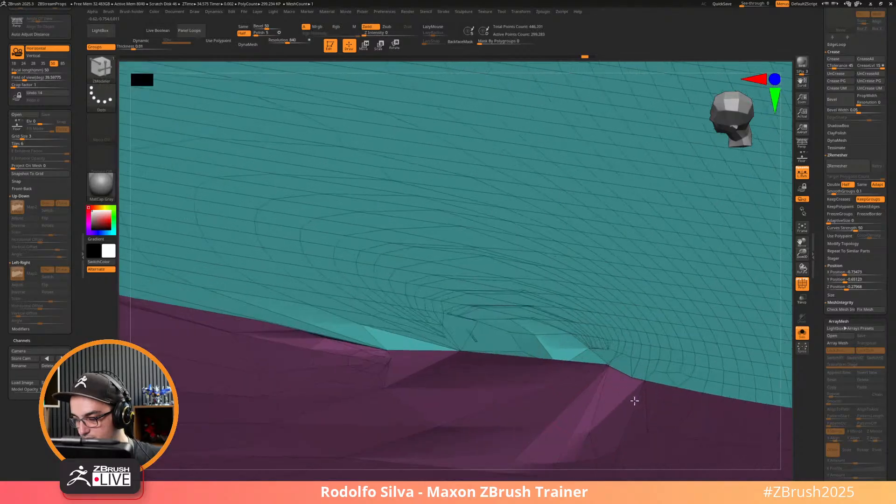
pyautogui.scroll(5, 606, 367)
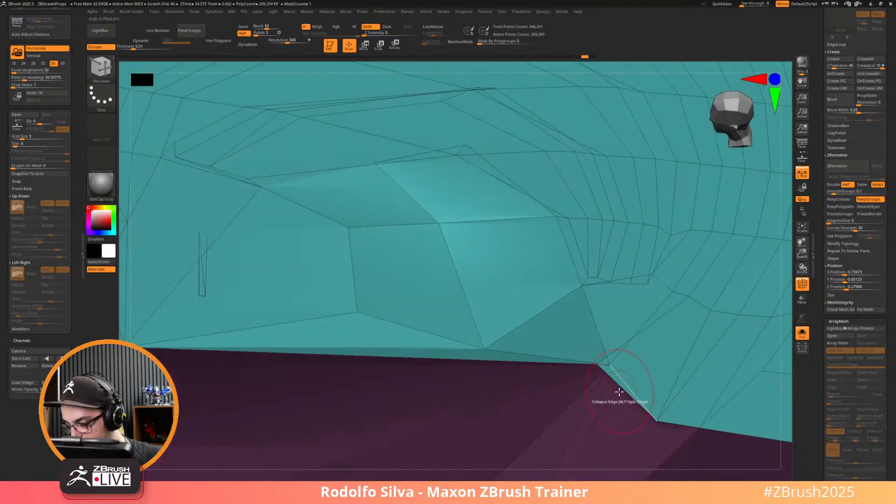
pyautogui.moveTo(599, 362)
pyautogui.keyDown('alt'); pyautogui.mouseDown(button='right')
pyautogui.moveTo(603, 352)
pyautogui.moveTo(632, 394)
pyautogui.mouseUp(button='right'); pyautogui.keyUp('alt')
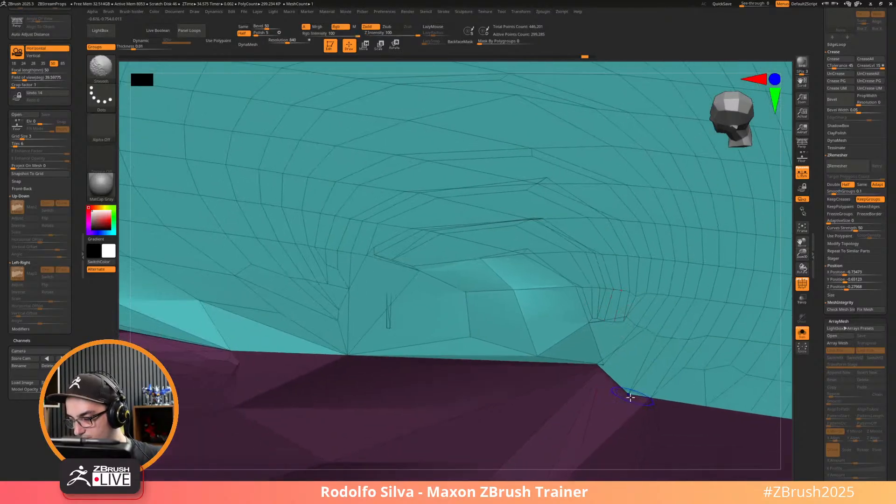
pyautogui.moveTo(630, 346)
pyautogui.keyDown('ctrl'); pyautogui.mouseDown(button='right')
pyautogui.moveTo(649, 329)
pyautogui.moveTo(679, 366)
pyautogui.moveTo(673, 378)
pyautogui.moveTo(666, 310)
pyautogui.moveTo(600, 196)
pyautogui.moveTo(631, 283)
pyautogui.moveTo(606, 267)
pyautogui.mouseUp(button='right'); pyautogui.keyUp('ctrl')
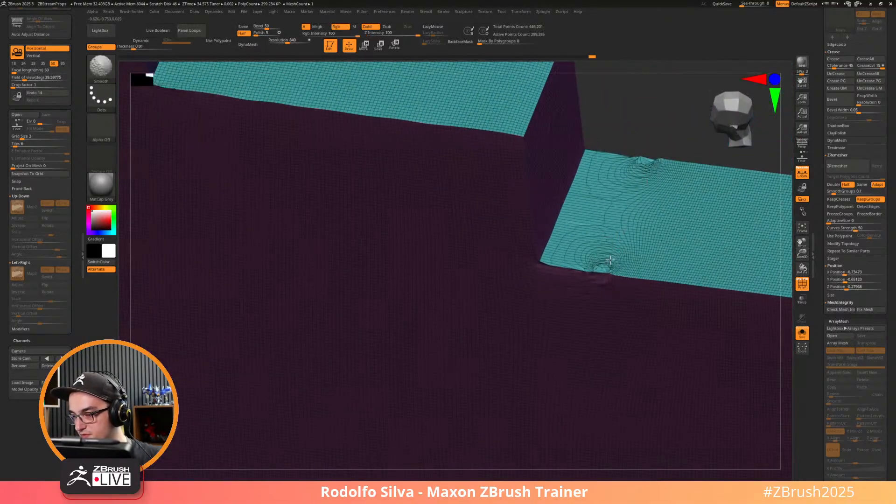
pyautogui.click(863, 185)
pyautogui.click(848, 167)
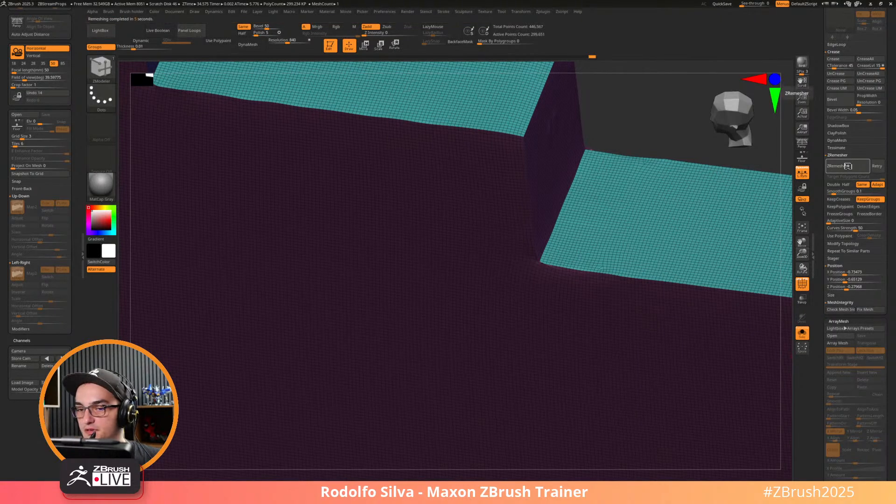
# Delete the stray polygroup islands along the lowest step's inner side border and fill the gaps with Close Holes.
pyautogui.keyDown('ctrl'); pyautogui.moveTo(597, 288); pyautogui.dragTo(786, 366, button='right'); pyautogui.keyUp('ctrl')
pyautogui.moveTo(706, 355); pyautogui.dragTo(594, 370, button='right')
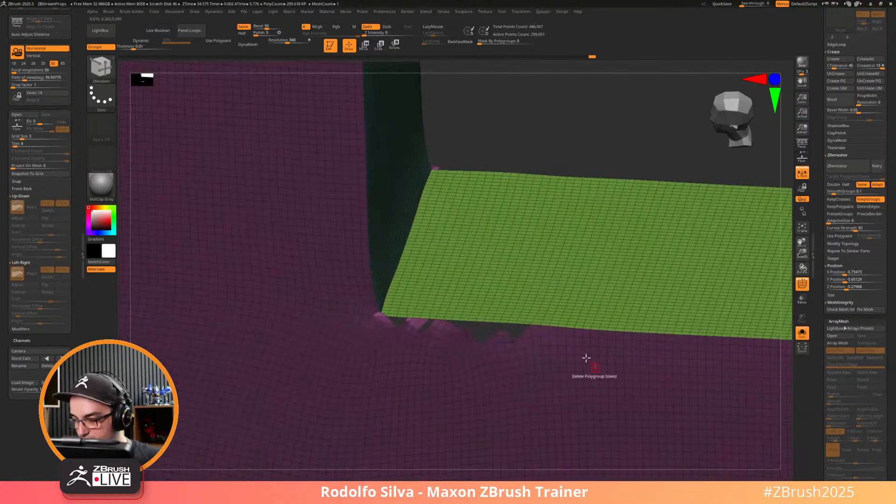
pyautogui.press('space')
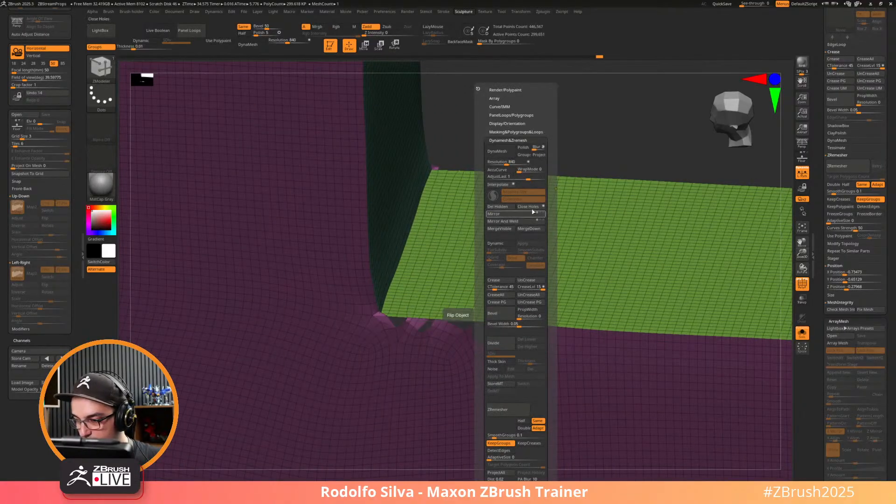
# Isolate the side face together with the newly filled patches and merge them into one polygroup.
pyautogui.keyDown('ctrl'); pyautogui.keyDown('shift'); pyautogui.click(509, 338); pyautogui.keyUp('shift'); pyautogui.keyUp('ctrl')
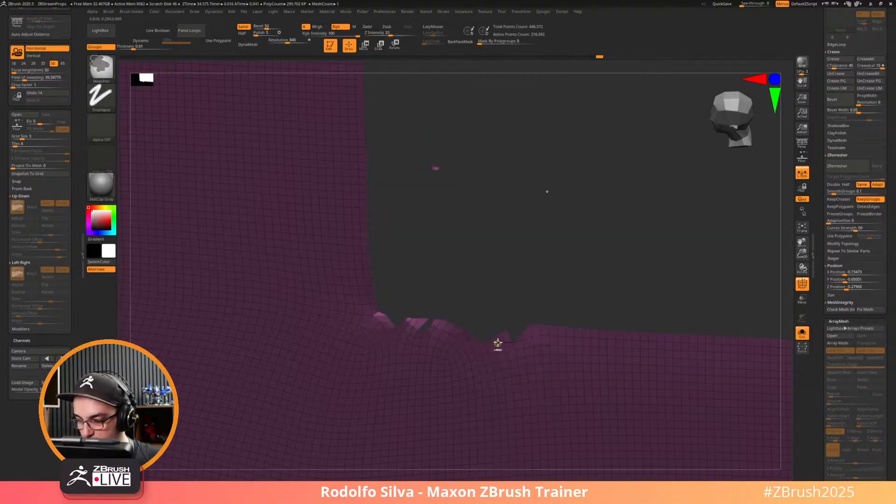
pyautogui.keyDown('ctrl'); pyautogui.keyDown('shift'); pyautogui.click(503, 341); pyautogui.keyUp('shift'); pyautogui.keyUp('ctrl')
pyautogui.keyDown('ctrl'); pyautogui.keyDown('shift'); pyautogui.click(411, 242); pyautogui.keyUp('shift'); pyautogui.keyUp('ctrl')
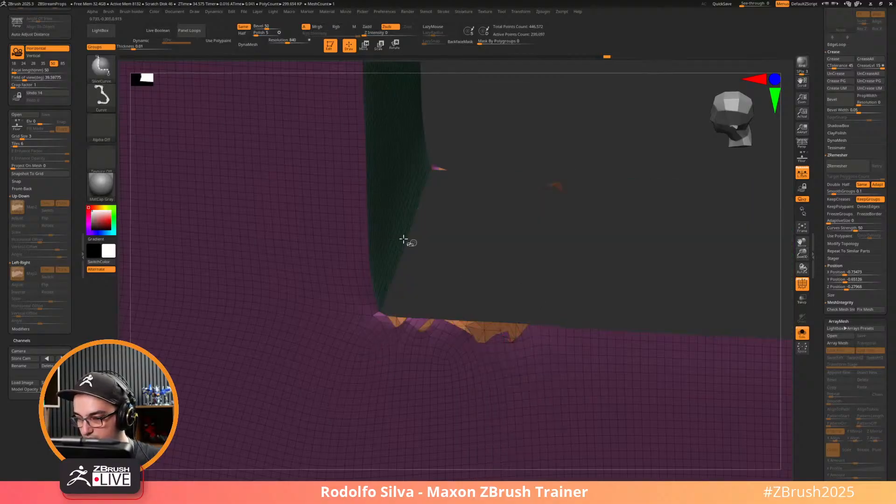
pyautogui.keyDown('ctrl'); pyautogui.keyDown('shift'); pyautogui.click(392, 241); pyautogui.keyUp('shift'); pyautogui.keyUp('ctrl')
pyautogui.moveTo(392, 241)
pyautogui.mouseDown()
pyautogui.moveTo(483, 210)
pyautogui.moveTo(488, 188)
pyautogui.mouseUp()
pyautogui.keyDown('ctrl'); pyautogui.keyDown('shift'); pyautogui.click(428, 269); pyautogui.keyUp('shift'); pyautogui.keyUp('ctrl')
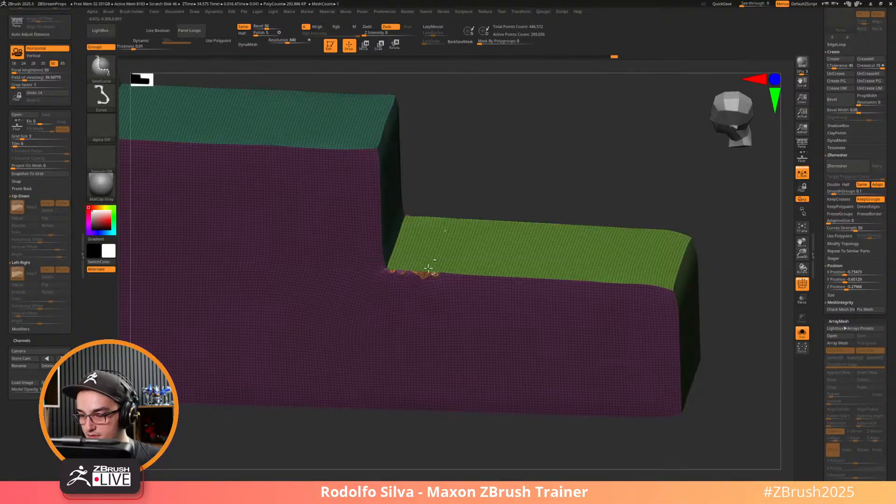
pyautogui.keyDown('ctrl'); pyautogui.keyDown('shift'); pyautogui.click(425, 278); pyautogui.keyUp('shift'); pyautogui.keyUp('ctrl')
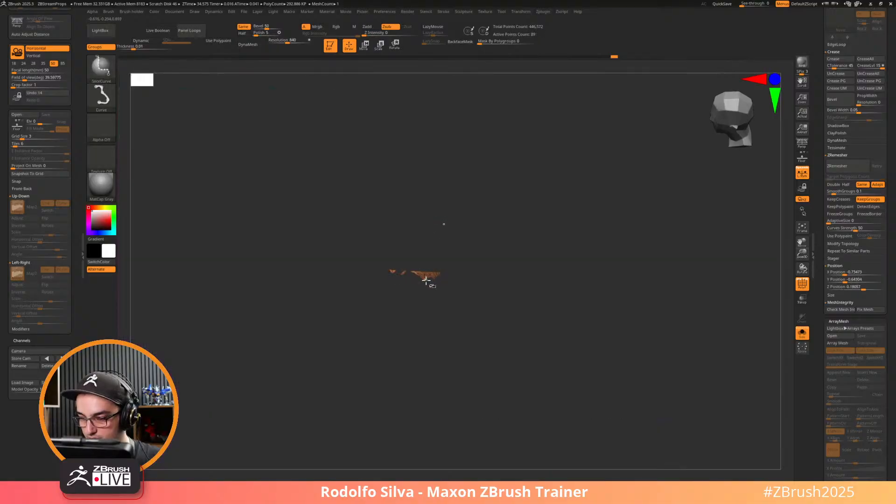
pyautogui.keyDown('ctrl'); pyautogui.keyDown('shift'); pyautogui.click(476, 308); pyautogui.keyUp('shift'); pyautogui.keyUp('ctrl')
pyautogui.keyDown('ctrl'); pyautogui.keyDown('shift'); pyautogui.click(482, 266); pyautogui.keyUp('shift'); pyautogui.keyUp('ctrl')
pyautogui.hotkey('ctrl', 'w')
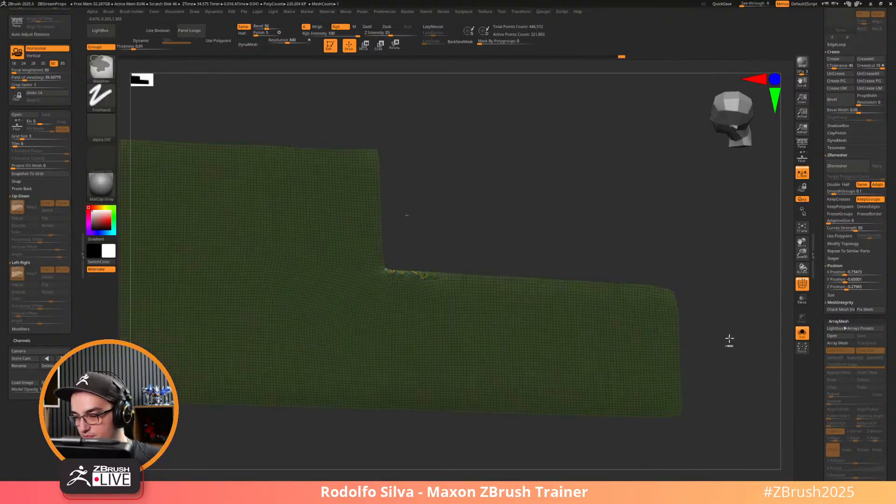
# Unhide the whole staircase and remesh it with ZRemesher, first at Same and again at Half.
pyautogui.keyDown('ctrl'); pyautogui.keyDown('shift'); pyautogui.click(729, 339); pyautogui.keyUp('shift'); pyautogui.keyUp('ctrl')
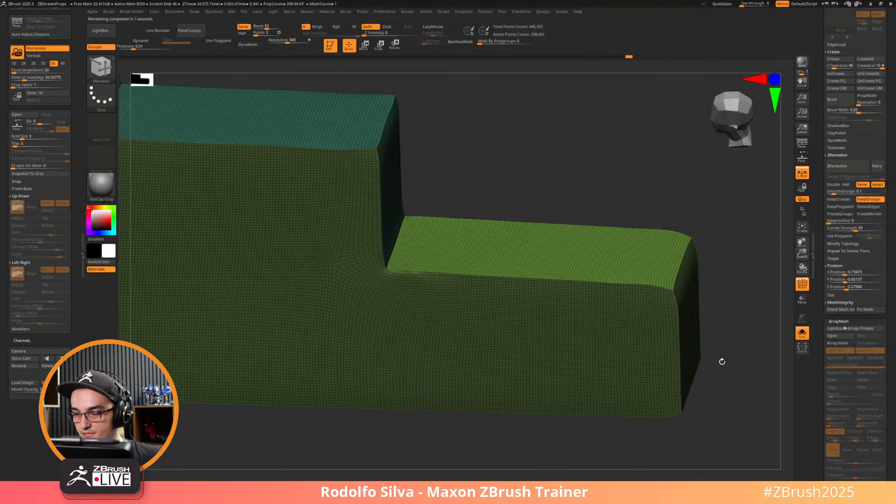
pyautogui.moveTo(722, 362); pyautogui.dragTo(784, 355)
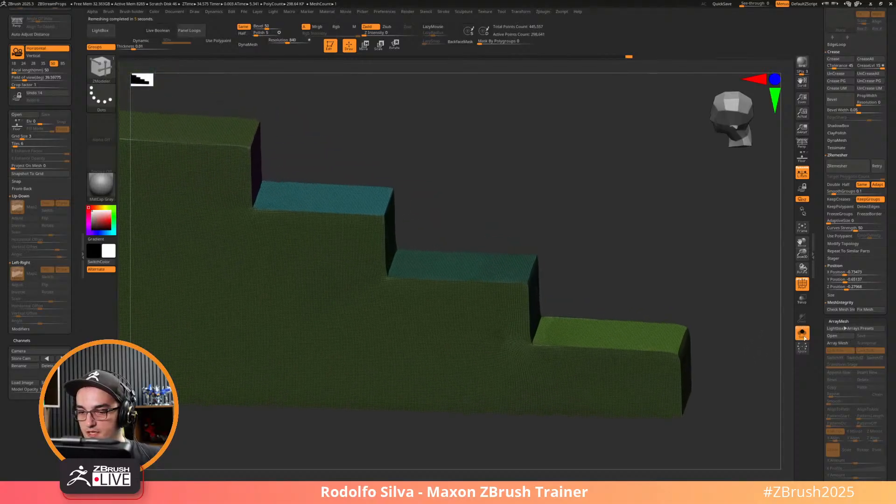
pyautogui.click(845, 185)
pyautogui.click(850, 166)
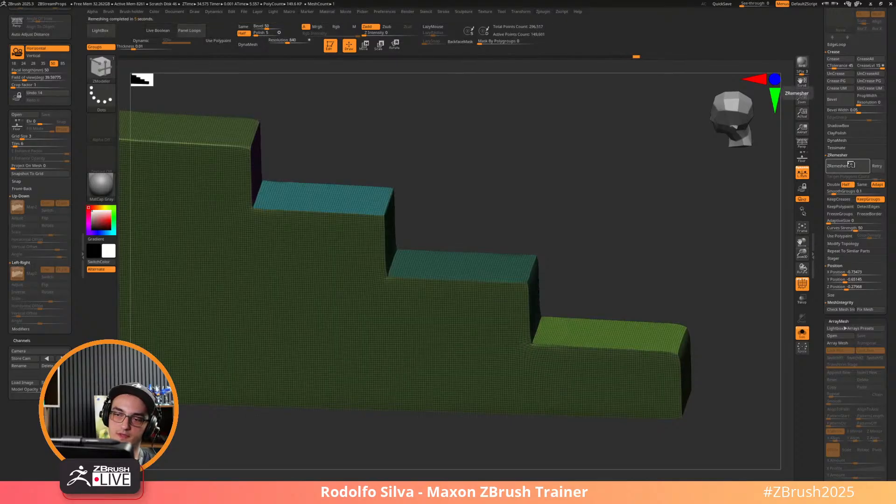
# Isolate the side face's polygroup and use SelectRect to split the tread above the cyan one into its own polygroup.
pyautogui.moveTo(700, 186)
pyautogui.mouseDown()
pyautogui.moveTo(598, 208)
pyautogui.moveTo(390, 184)
pyautogui.moveTo(462, 173)
pyautogui.moveTo(443, 196)
pyautogui.mouseUp()
pyautogui.hotkey('ctrl', 'shift')
pyautogui.keyDown('ctrl'); pyautogui.keyDown('shift'); pyautogui.click(499, 217); pyautogui.keyUp('shift'); pyautogui.keyUp('ctrl')
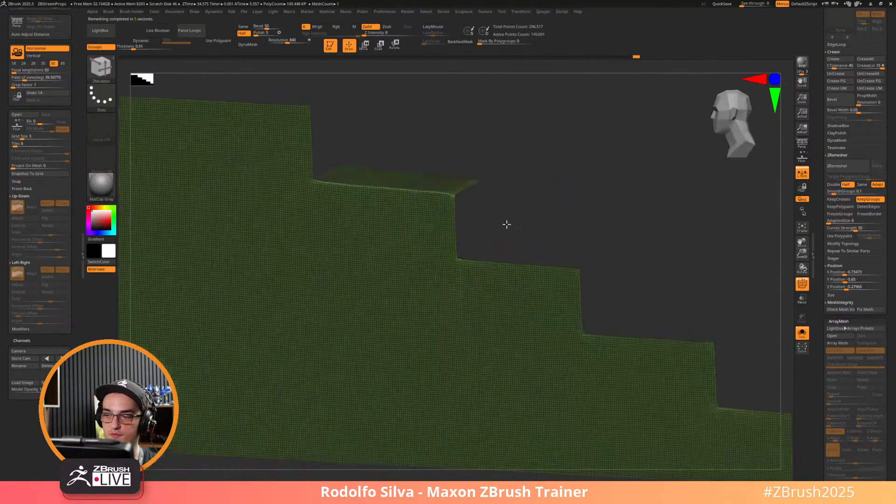
pyautogui.keyDown('ctrl'); pyautogui.keyDown('shift'); pyautogui.click(512, 224); pyautogui.keyUp('shift'); pyautogui.keyUp('ctrl')
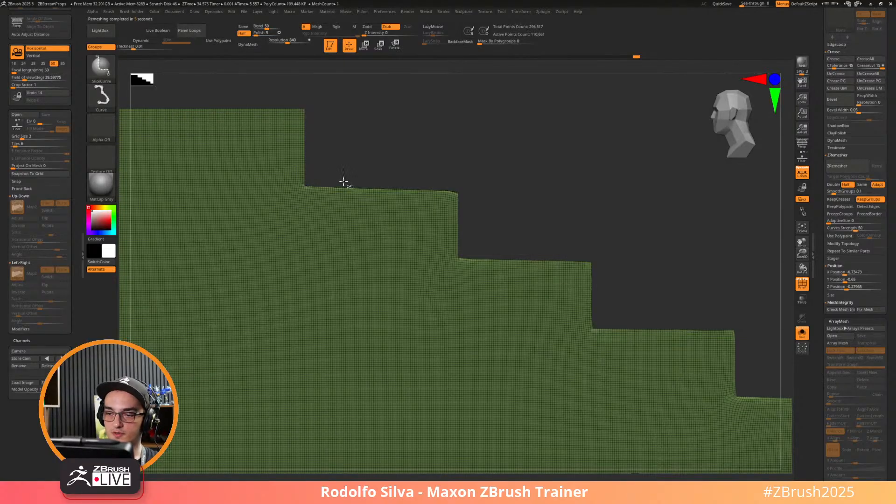
pyautogui.click(101, 67)
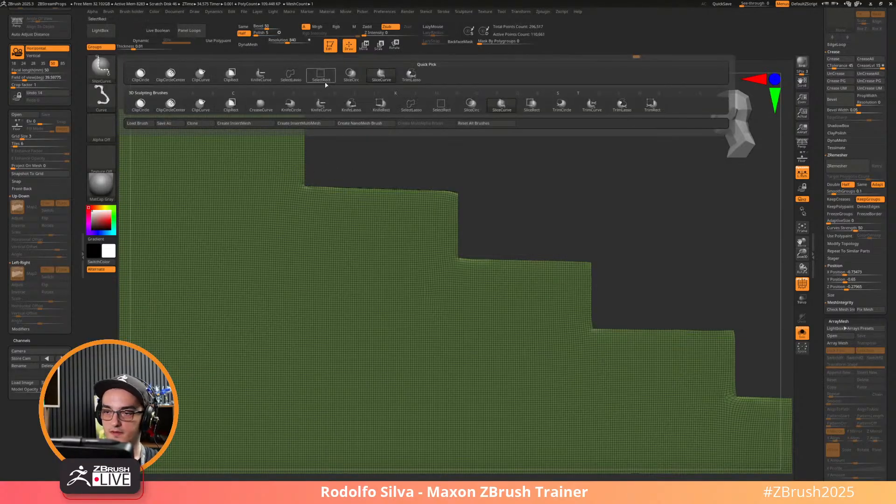
pyautogui.click(208, 80)
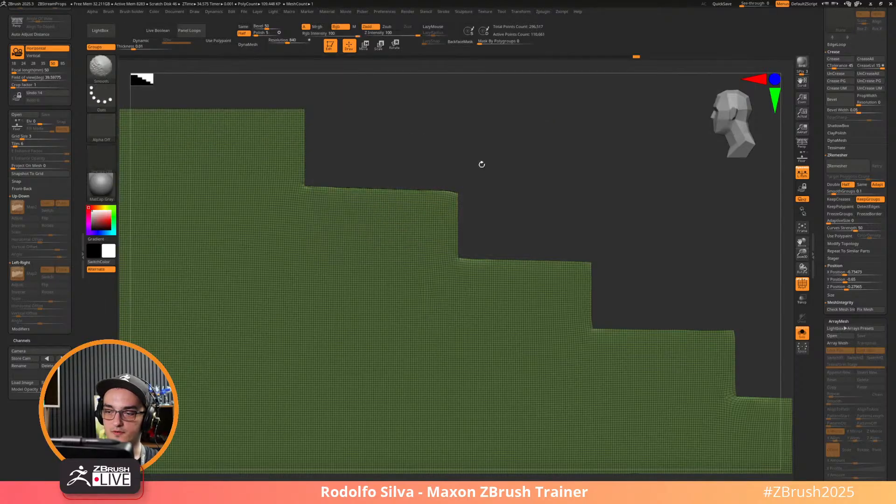
pyautogui.moveTo(374, 184)
pyautogui.mouseDown()
pyautogui.moveTo(502, 188)
pyautogui.moveTo(514, 222)
pyautogui.moveTo(462, 184)
pyautogui.mouseUp()
pyautogui.hotkey('ctrl', 'z')
pyautogui.moveTo(301, 188)
pyautogui.keyDown('ctrl'); pyautogui.keyDown('shift'); pyautogui.mouseDown()
pyautogui.moveTo(532, 202)
pyautogui.moveTo(536, 194)
pyautogui.moveTo(536, 237)
pyautogui.moveTo(605, 236)
pyautogui.mouseUp(); pyautogui.keyUp('shift'); pyautogui.keyUp('ctrl')
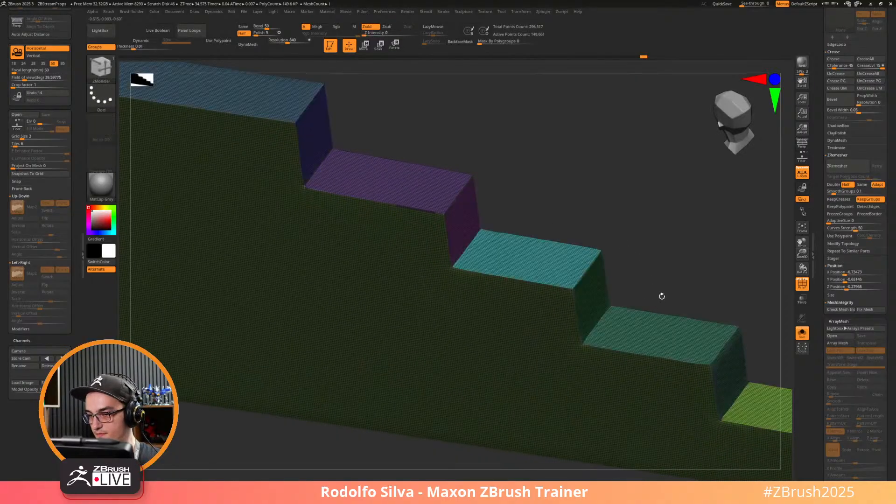
# Raise ZRemesher's SmoothGroups to about 0.19 and remesh the staircase at Half with KeepGroups.
pyautogui.click(855, 166)
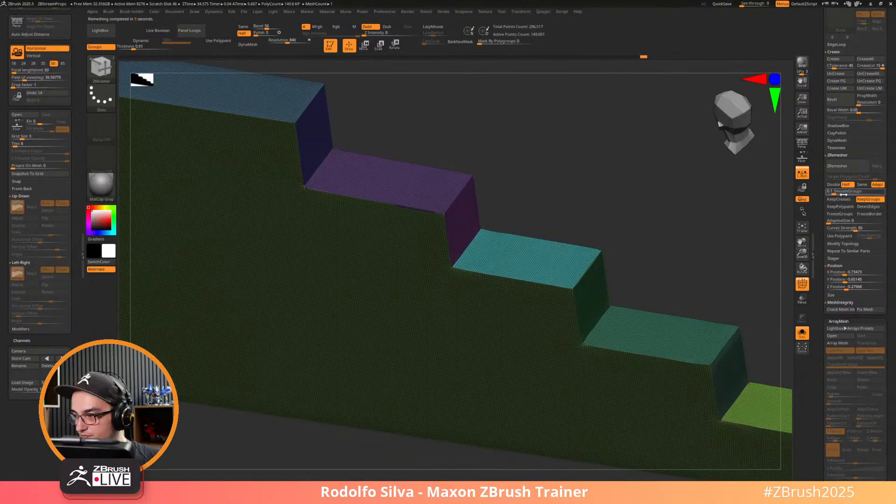
pyautogui.moveTo(832, 193); pyautogui.dragTo(830, 193)
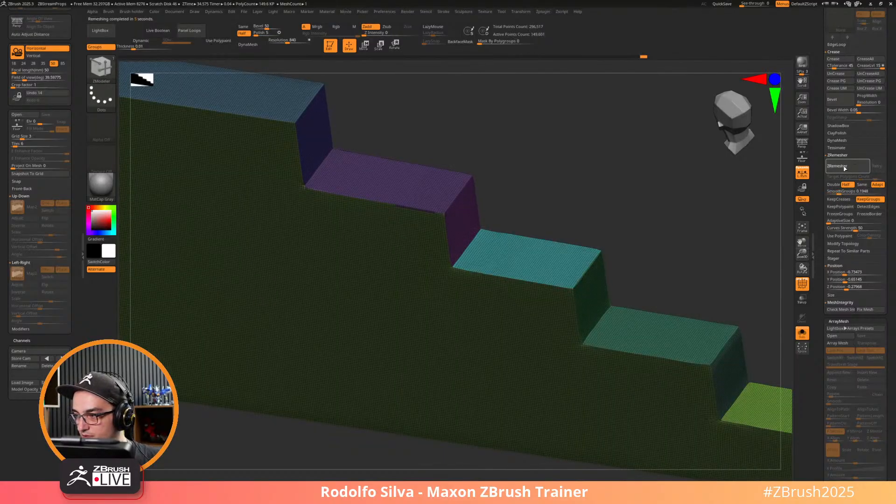
pyautogui.click(845, 167)
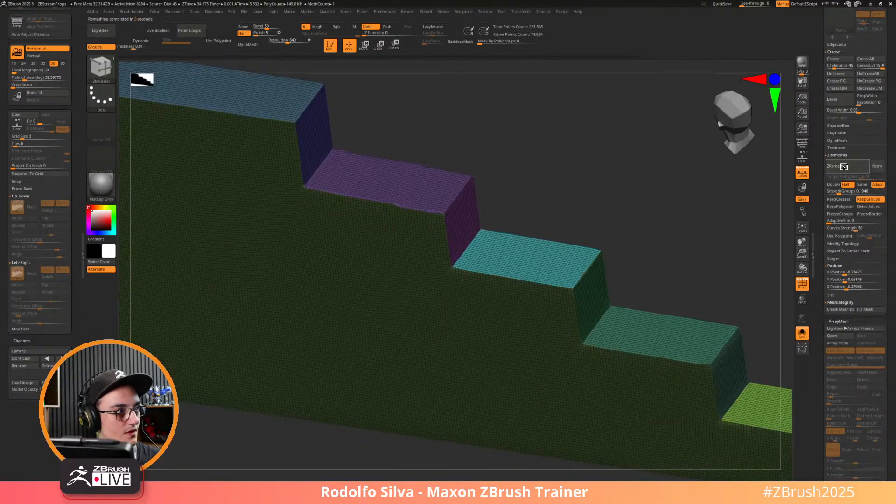
# Set SmoothGroups to 0 and remesh the staircase four more times at Half to lower its polygon density.
pyautogui.moveTo(838, 194); pyautogui.dragTo(822, 194)
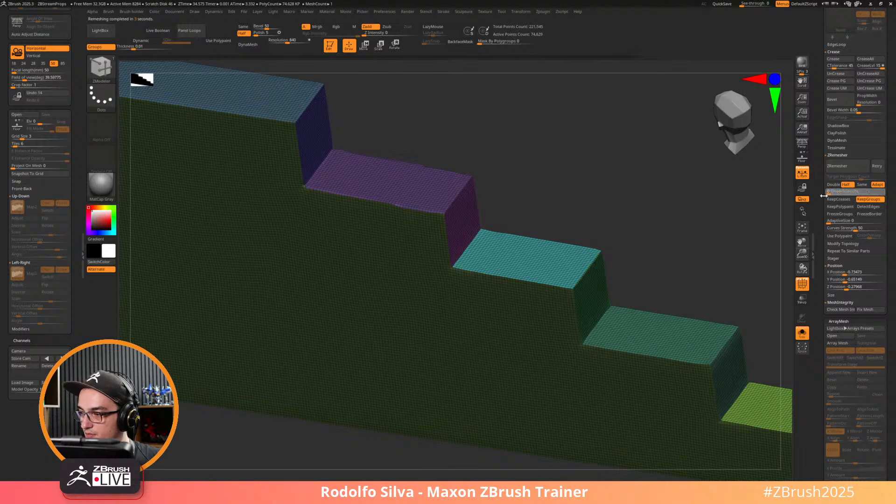
pyautogui.click(847, 167)
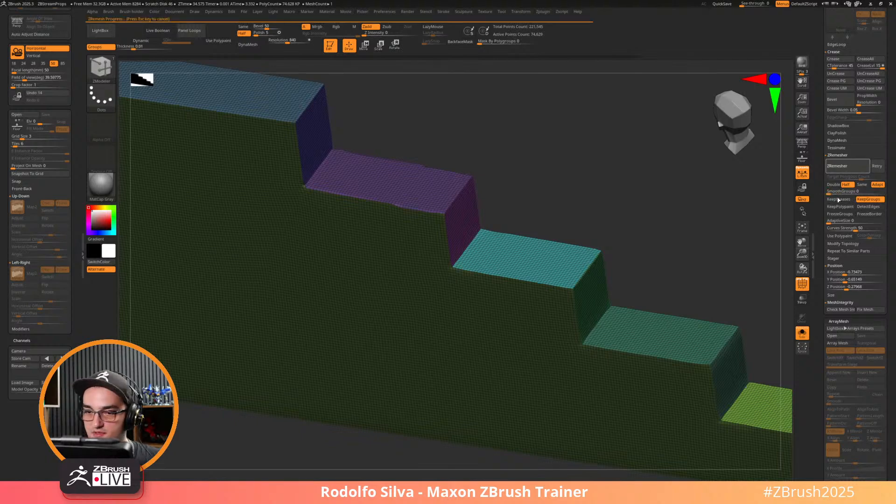
pyautogui.click(844, 171)
pyautogui.click(845, 171)
pyautogui.click(845, 171)
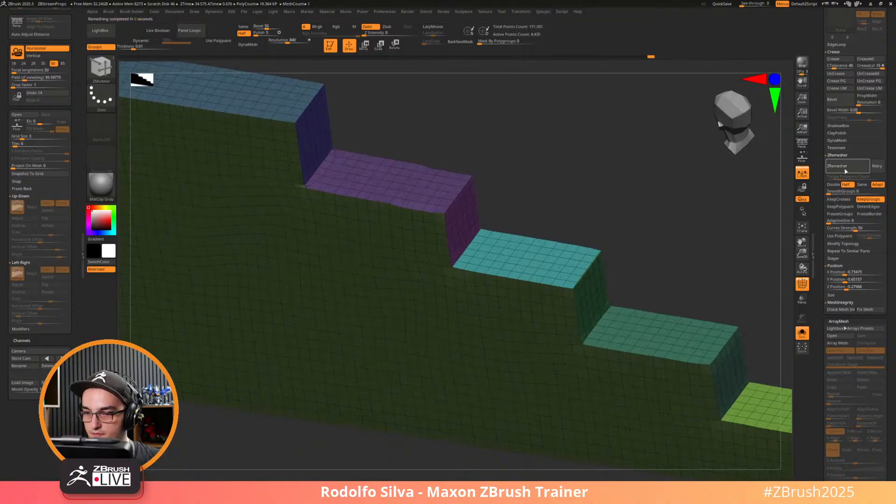
# Switch ZRemesher to Same and remesh the staircase once more with KeepGroups on.
pyautogui.keyDown('alt'); pyautogui.moveTo(700, 246); pyautogui.dragTo(638, 296); pyautogui.keyUp('alt')
pyautogui.press('w')
pyautogui.click(398, 318)
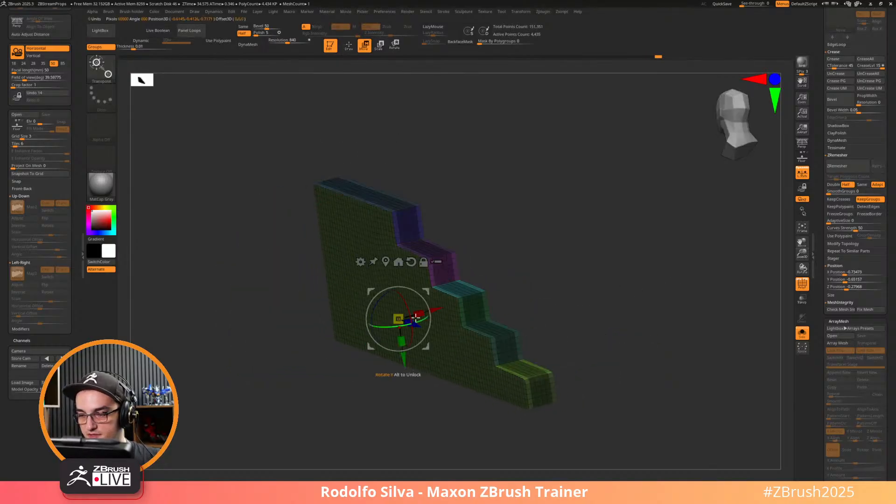
pyautogui.keyDown('shift'); pyautogui.moveTo(571, 293); pyautogui.dragTo(552, 296); pyautogui.keyUp('shift')
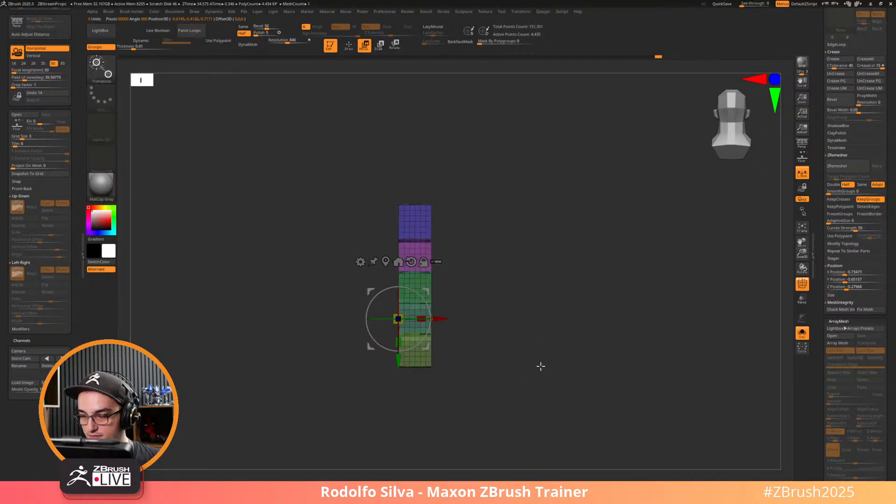
pyautogui.press('q')
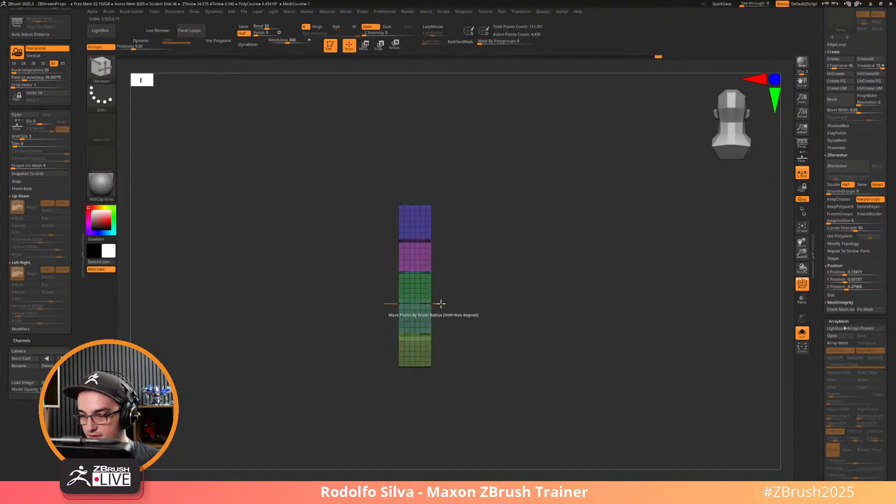
pyautogui.click(862, 185)
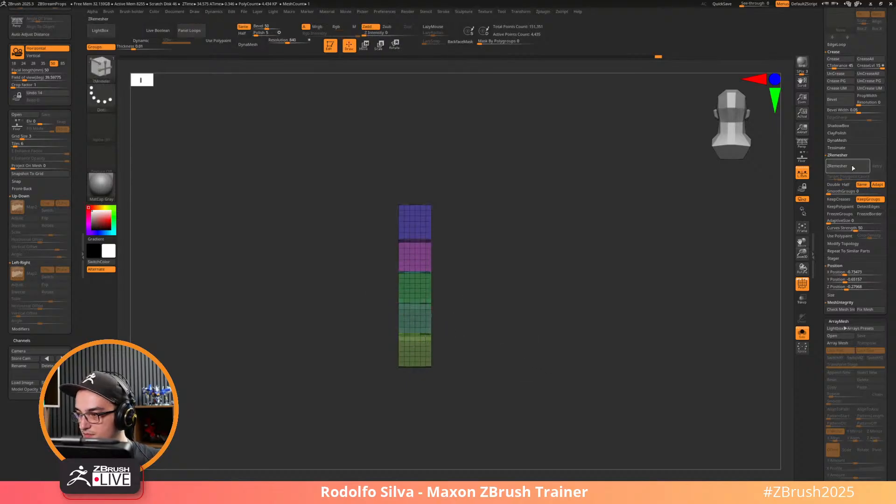
pyautogui.click(852, 167)
# Examine the remeshed underside polygroup in isolation, then restore the full staircase together with the rest of the cart.
pyautogui.moveTo(555, 358); pyautogui.dragTo(600, 296)
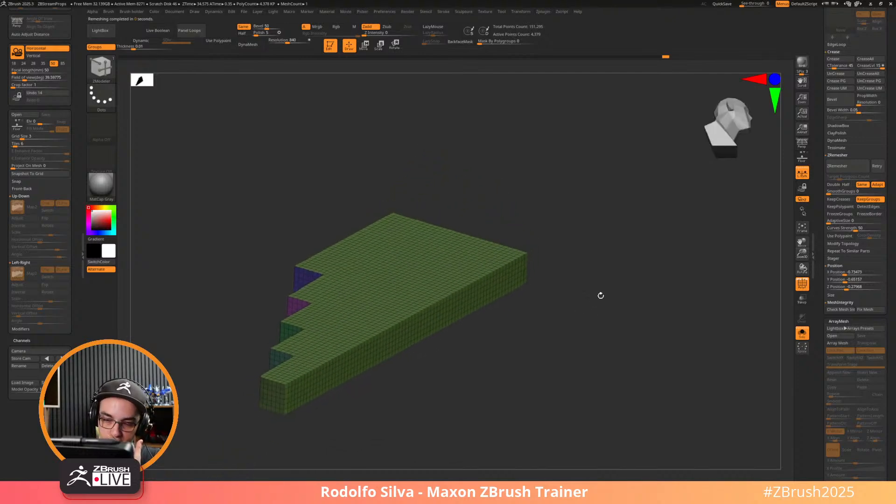
pyautogui.keyDown('ctrl'); pyautogui.keyDown('shift'); pyautogui.click(446, 315); pyautogui.keyUp('shift'); pyautogui.keyUp('ctrl')
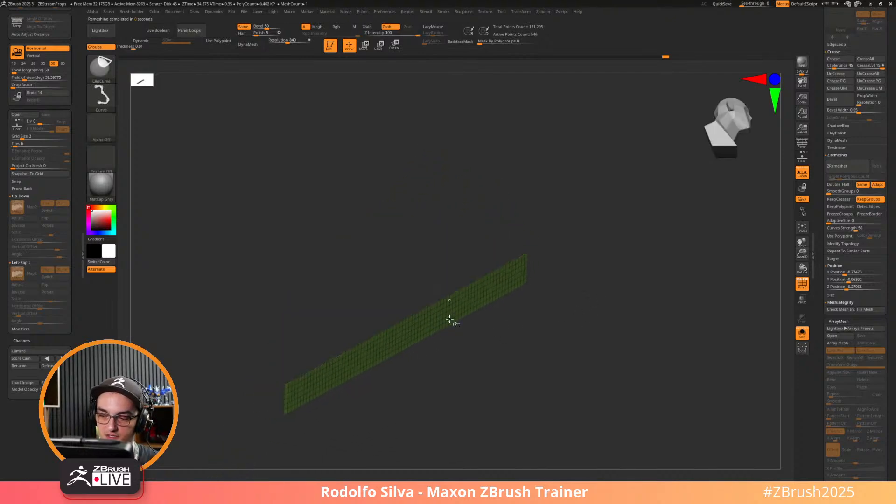
pyautogui.keyDown('ctrl'); pyautogui.keyDown('shift'); pyautogui.click(537, 350); pyautogui.keyUp('shift'); pyautogui.keyUp('ctrl')
pyautogui.moveTo(537, 351)
pyautogui.mouseDown()
pyautogui.moveTo(526, 330)
pyautogui.moveTo(489, 308)
pyautogui.moveTo(566, 356)
pyautogui.moveTo(575, 422)
pyautogui.mouseUp()
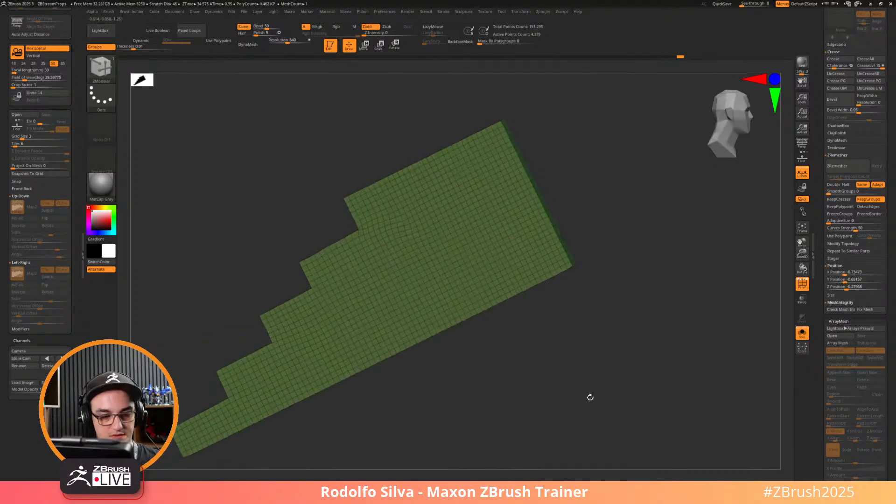
pyautogui.hotkey('shift', 's')
pyautogui.moveTo(632, 374); pyautogui.dragTo(625, 302)
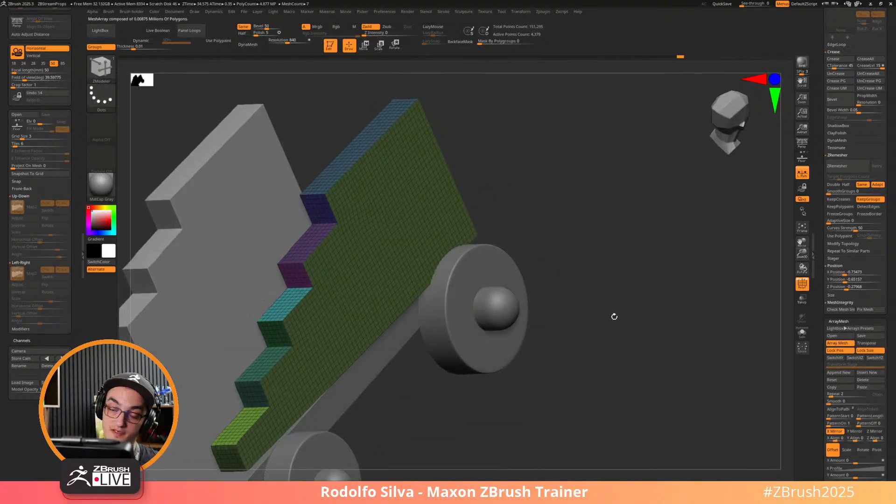
pyautogui.keyDown('alt'); pyautogui.moveTo(604, 260); pyautogui.dragTo(643, 270); pyautogui.keyUp('alt')
# Enable Dynamic Subdivision on the staircase, set the crease level to 5 and crease its edges by polygroup.
pyautogui.hotkey('ctrl', '2')
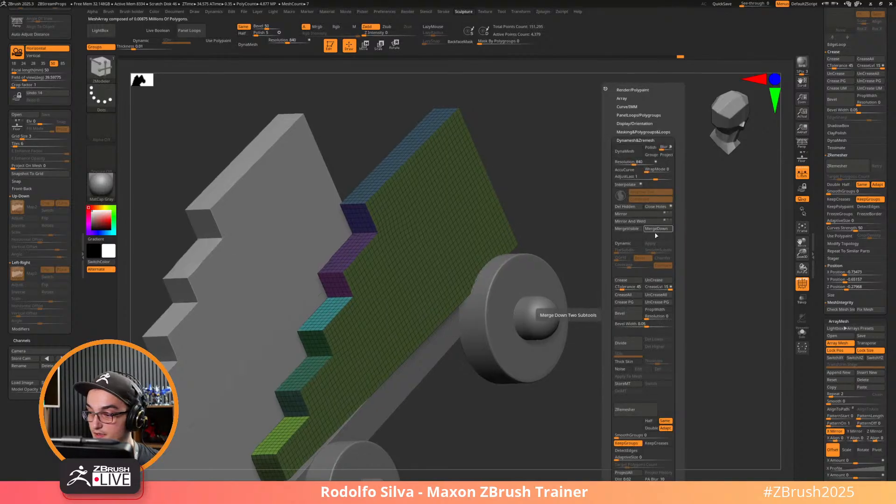
pyautogui.click(623, 243)
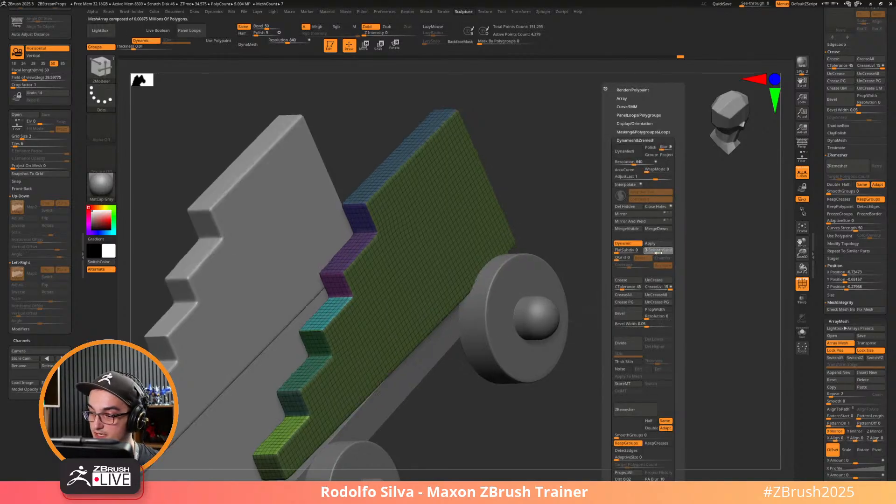
pyautogui.click(656, 289)
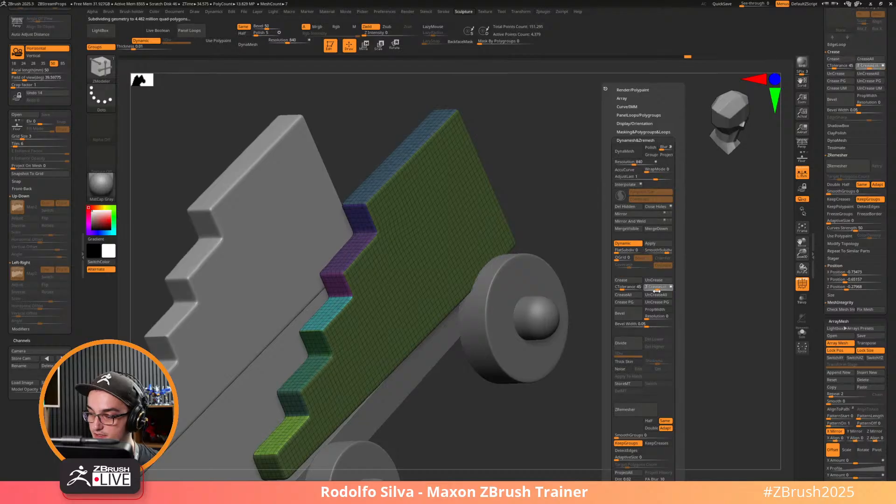
pyautogui.click(634, 302)
pyautogui.moveTo(572, 341); pyautogui.dragTo(626, 276)
pyautogui.hotkey('shift', 'f')
# Set the staircase's crease level to 3 and turn its polyframe display back on.
pyautogui.press('space')
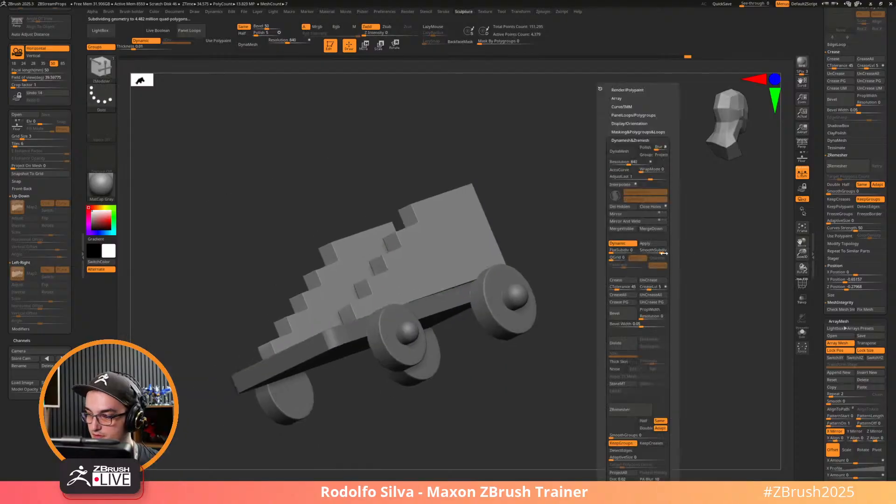
pyautogui.click(647, 288)
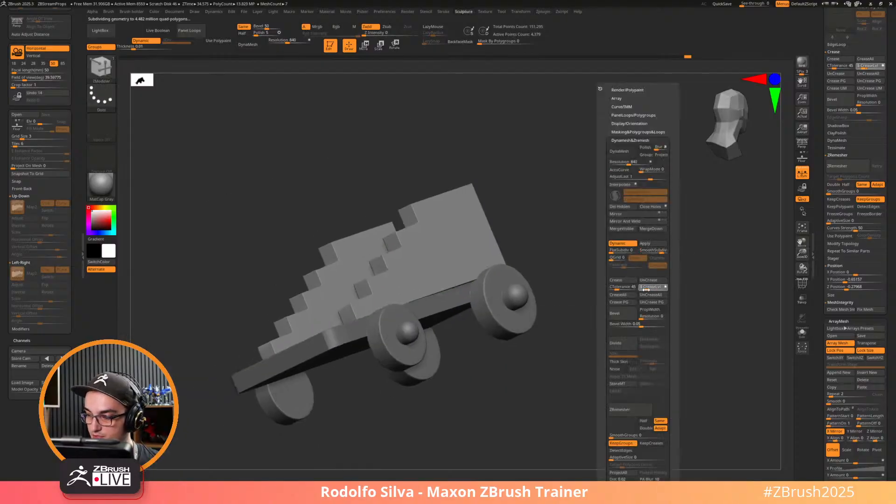
pyautogui.moveTo(569, 344)
pyautogui.mouseDown()
pyautogui.moveTo(580, 369)
pyautogui.moveTo(580, 355)
pyautogui.moveTo(632, 334)
pyautogui.moveTo(637, 319)
pyautogui.moveTo(490, 384)
pyautogui.moveTo(516, 414)
pyautogui.moveTo(568, 410)
pyautogui.moveTo(639, 351)
pyautogui.moveTo(614, 338)
pyautogui.moveTo(574, 250)
pyautogui.moveTo(653, 272)
pyautogui.moveTo(652, 292)
pyautogui.moveTo(628, 264)
pyautogui.moveTo(646, 278)
pyautogui.moveTo(631, 222)
pyautogui.moveTo(616, 285)
pyautogui.mouseUp()
pyautogui.hotkey('shift', 'f')
pyautogui.hotkey('shift', 'f')
pyautogui.hotkey('shift', 'f')
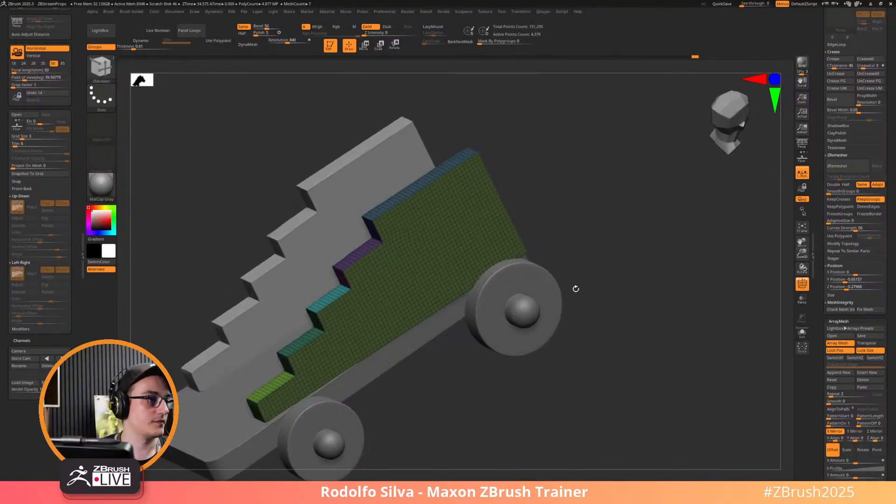
# Preview the staircase with Dynamic Subdivision on and examine its creased edges from the side, above and front.
pyautogui.press('d')
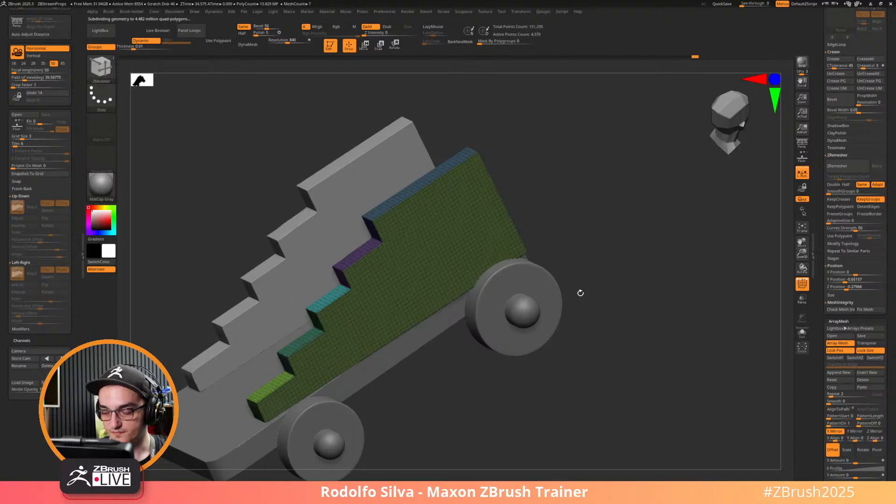
pyautogui.moveTo(560, 239); pyautogui.dragTo(614, 274)
pyautogui.moveTo(552, 276); pyautogui.dragTo(493, 285)
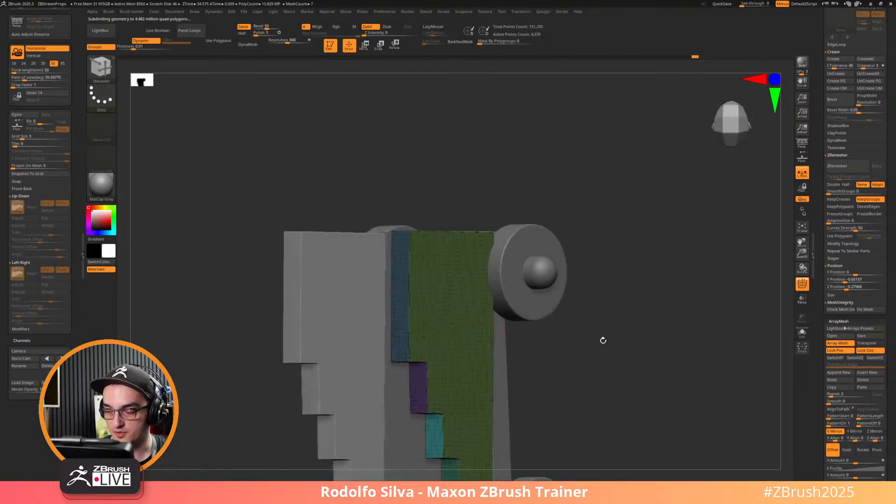
pyautogui.moveTo(601, 338); pyautogui.dragTo(642, 268)
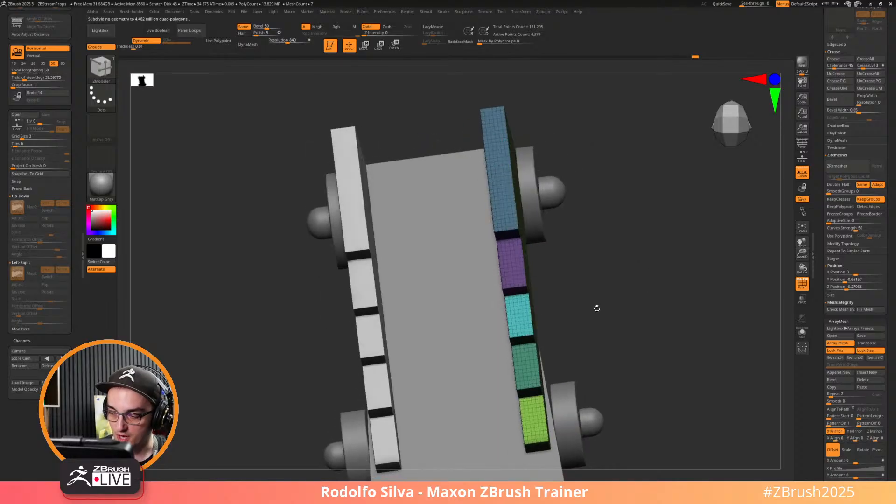
pyautogui.moveTo(596, 308); pyautogui.dragTo(646, 300)
pyautogui.moveTo(656, 222); pyautogui.dragTo(590, 254)
# Hide the staircase's side faces and underside in Solo, leaving only the treads and risers visible.
pyautogui.hotkey('ctrl', 'shift')
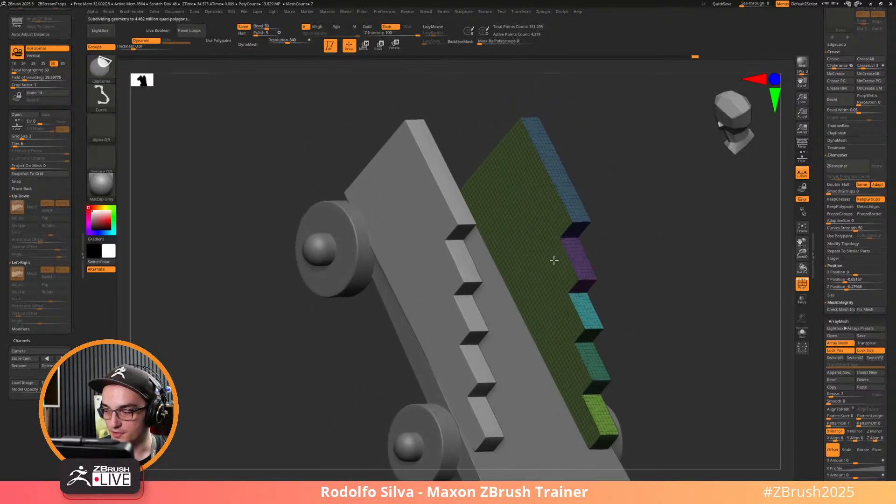
pyautogui.keyDown('ctrl'); pyautogui.keyDown('shift'); pyautogui.click(554, 260); pyautogui.keyUp('shift'); pyautogui.keyUp('ctrl')
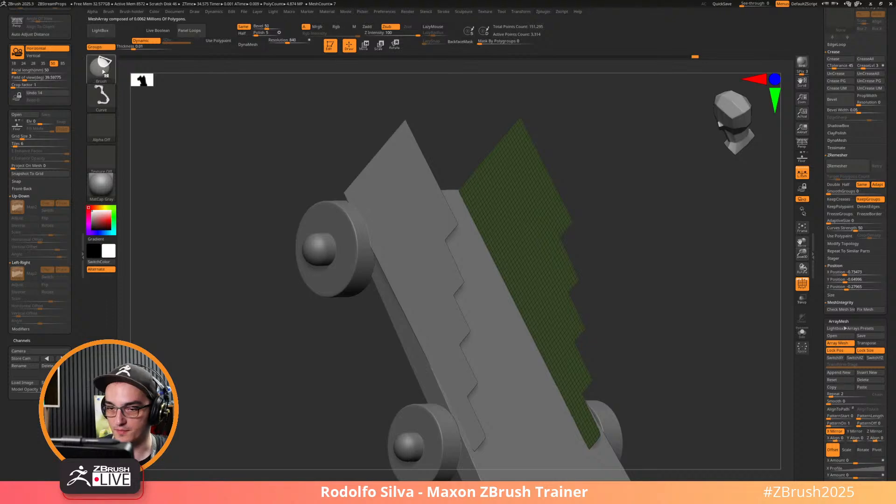
pyautogui.click(102, 72)
pyautogui.click(322, 79)
pyautogui.keyDown('ctrl'); pyautogui.keyDown('shift'); pyautogui.moveTo(667, 266); pyautogui.dragTo(692, 290); pyautogui.keyUp('shift'); pyautogui.keyUp('ctrl')
pyautogui.moveTo(611, 294)
pyautogui.mouseDown()
pyautogui.moveTo(667, 297)
pyautogui.moveTo(690, 368)
pyautogui.moveTo(672, 337)
pyautogui.mouseUp()
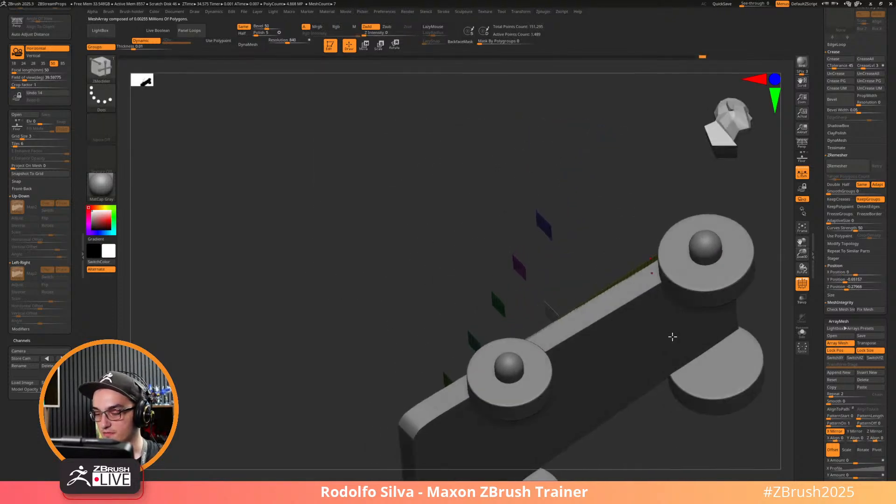
pyautogui.hotkey('shift', 's')
pyautogui.click(600, 297)
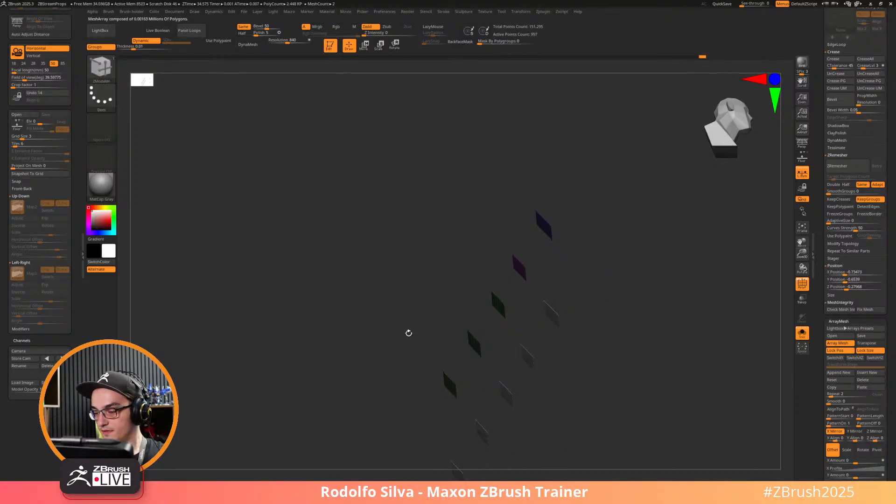
pyautogui.moveTo(408, 332); pyautogui.dragTo(665, 309)
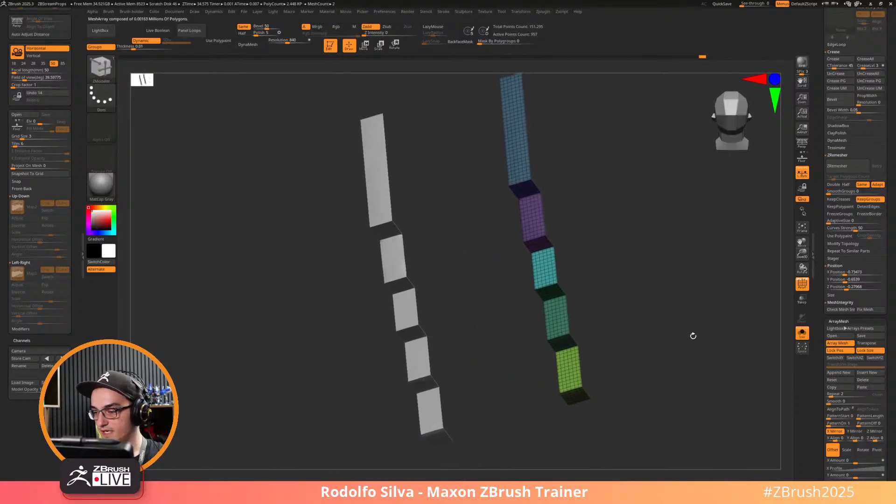
# Invert the visibility and split the hidden treads and risers into a separate subtool with Split Hidden.
pyautogui.keyDown('ctrl'); pyautogui.keyDown('shift'); pyautogui.moveTo(700, 337); pyautogui.dragTo(693, 354); pyautogui.keyUp('shift'); pyautogui.keyUp('ctrl')
pyautogui.press('space')
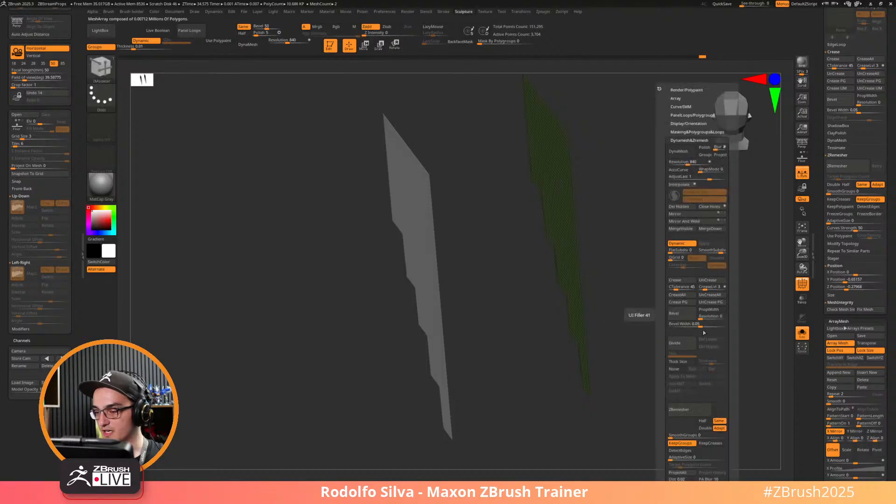
pyautogui.click(697, 132)
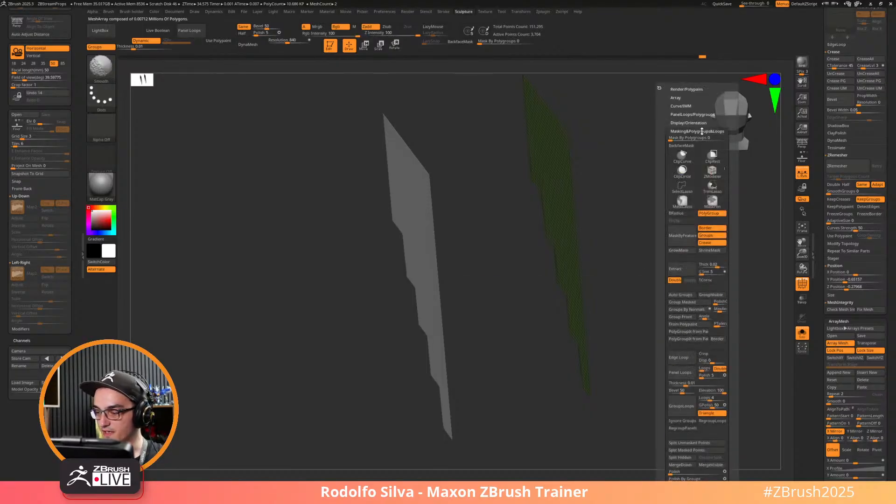
pyautogui.click(689, 458)
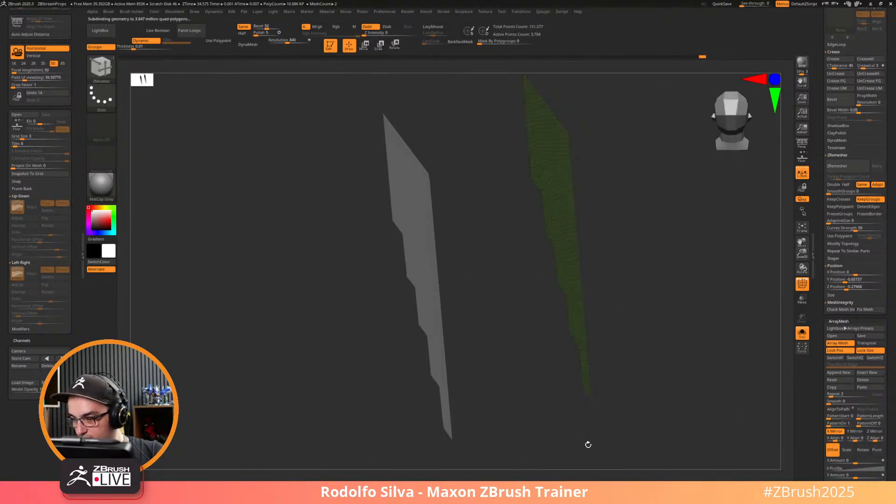
# Undo the split on the original mesh to restore the full staircase, and select the separated tread-and-riser strip.
pyautogui.moveTo(676, 418)
pyautogui.mouseDown()
pyautogui.moveTo(683, 410)
pyautogui.moveTo(683, 425)
pyautogui.mouseUp()
pyautogui.hotkey('ctrl', 'z')
pyautogui.hotkey('ctrl', 'z')
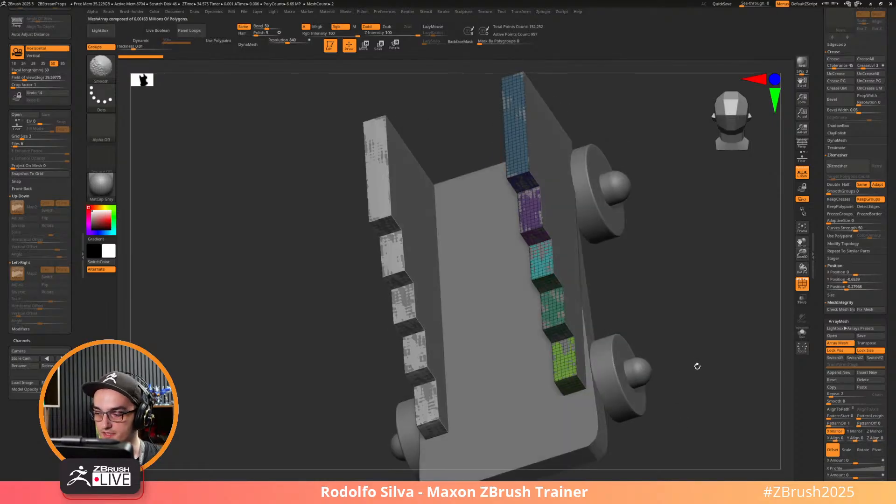
pyautogui.moveTo(698, 370); pyautogui.dragTo(670, 398)
# Enable Dynamic Subdivision on the tread-and-riser strip with a thickness of about 0.014 and an Offset of 68.
pyautogui.moveTo(821, 177); pyautogui.dragTo(829, 224)
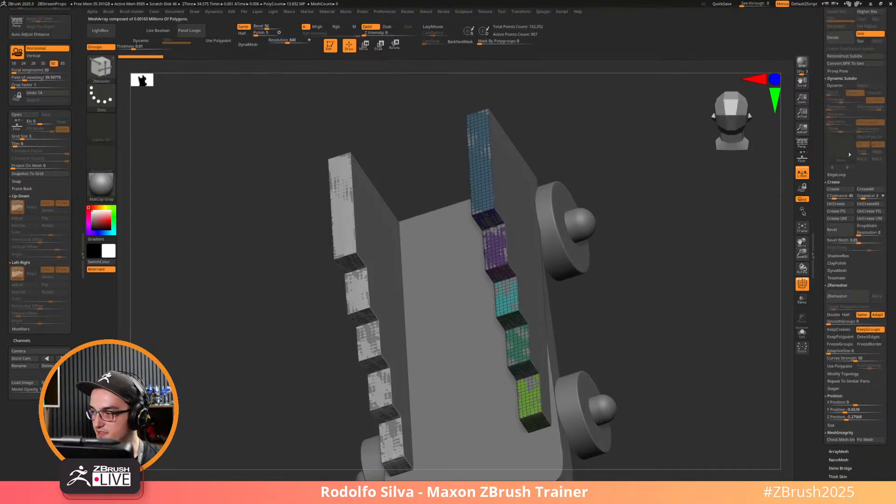
pyautogui.click(839, 86)
pyautogui.moveTo(835, 114); pyautogui.dragTo(846, 114)
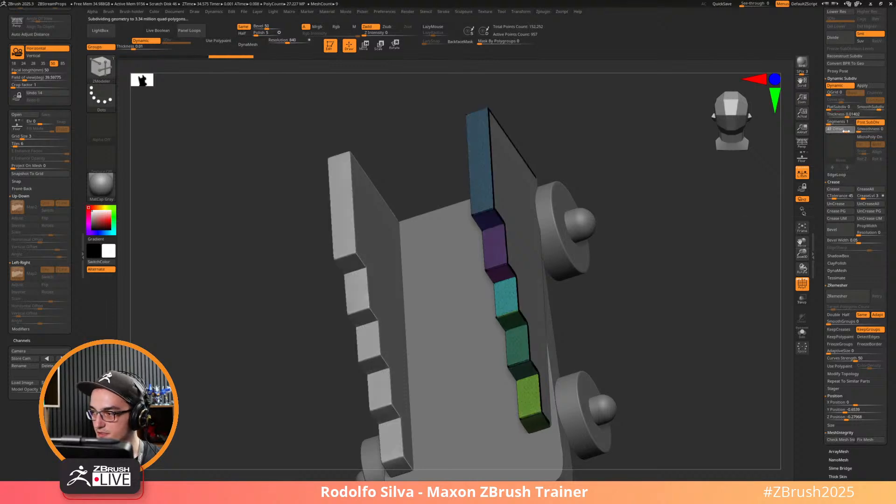
pyautogui.moveTo(743, 250); pyautogui.dragTo(693, 280)
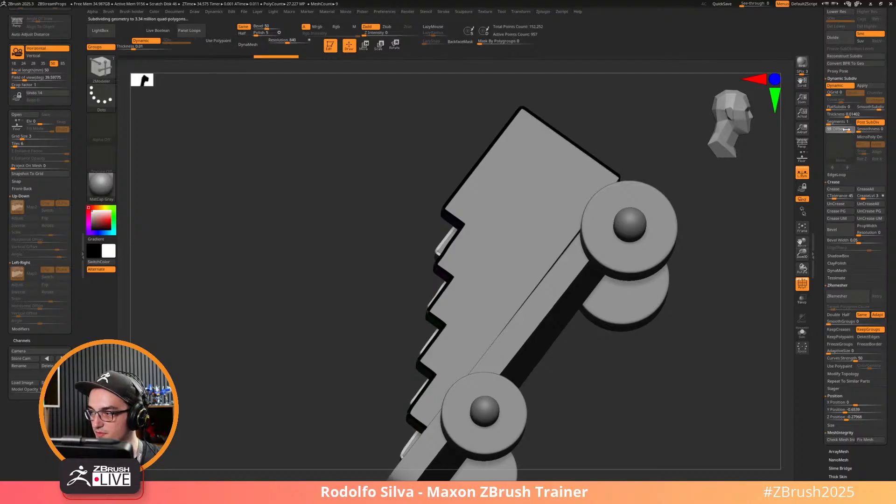
# Compare the strip with Dynamic Subdivision and Post SubDiv toggled off and on, examining the thickness at the step corners.
pyautogui.moveTo(653, 374); pyautogui.dragTo(660, 382)
pyautogui.hotkey('shift', 'f')
pyautogui.hotkey('shift', 'd')
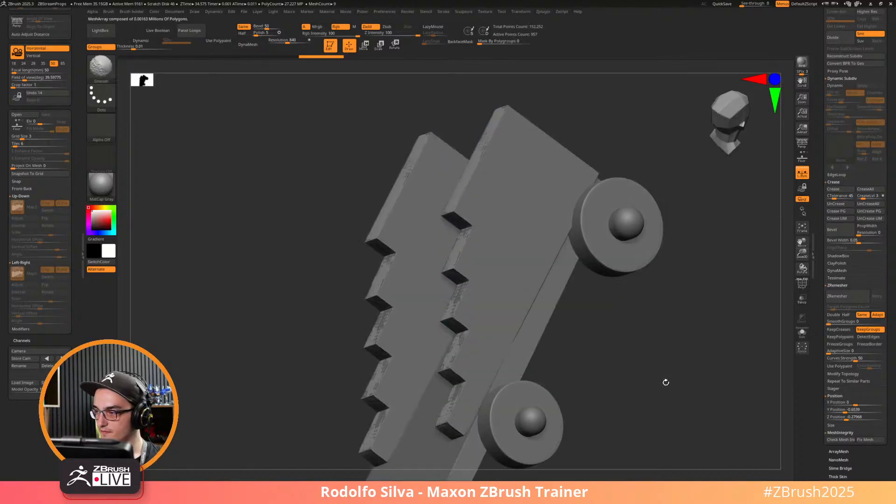
pyautogui.press('d')
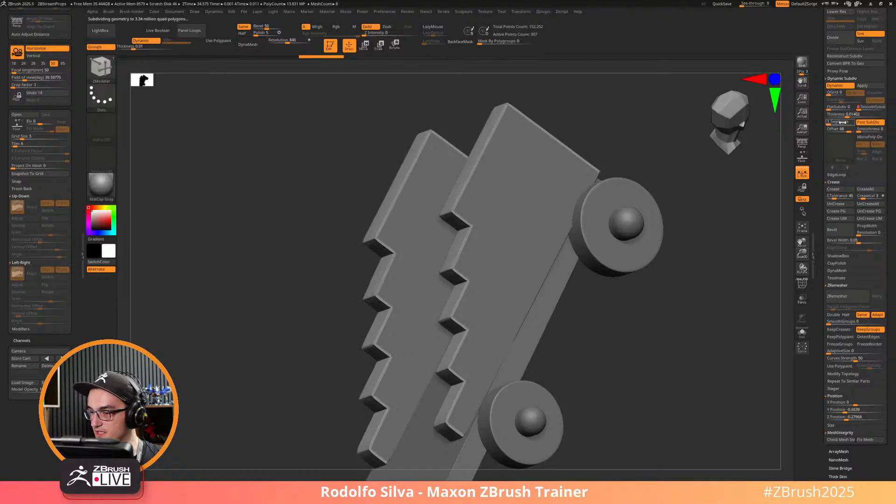
pyautogui.moveTo(697, 352); pyautogui.dragTo(759, 272)
pyautogui.hotkey('shift', 'f')
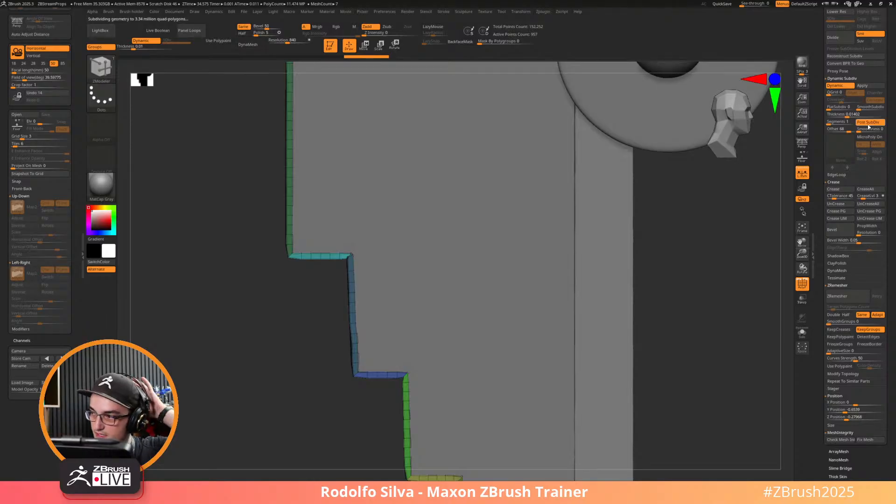
pyautogui.click(870, 123)
pyautogui.click(873, 123)
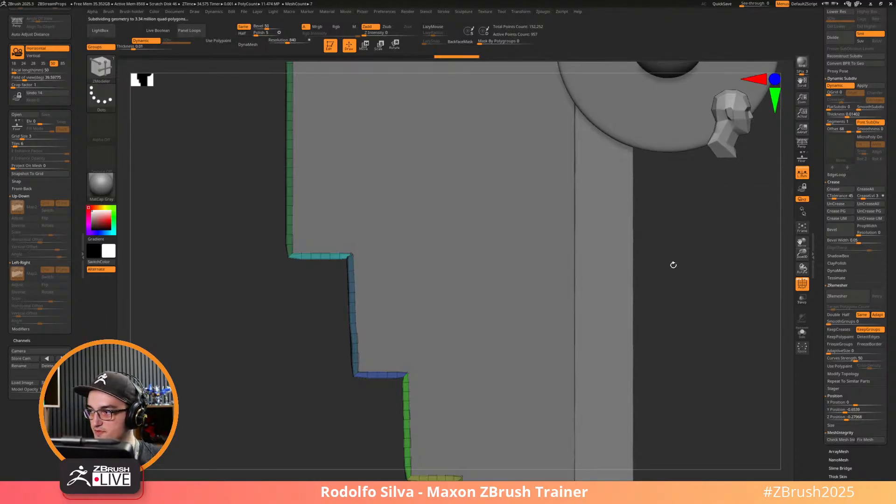
# Raise the strip's Dynamic Subdivision Smoothness to about 38.
pyautogui.moveTo(672, 262); pyautogui.dragTo(723, 244)
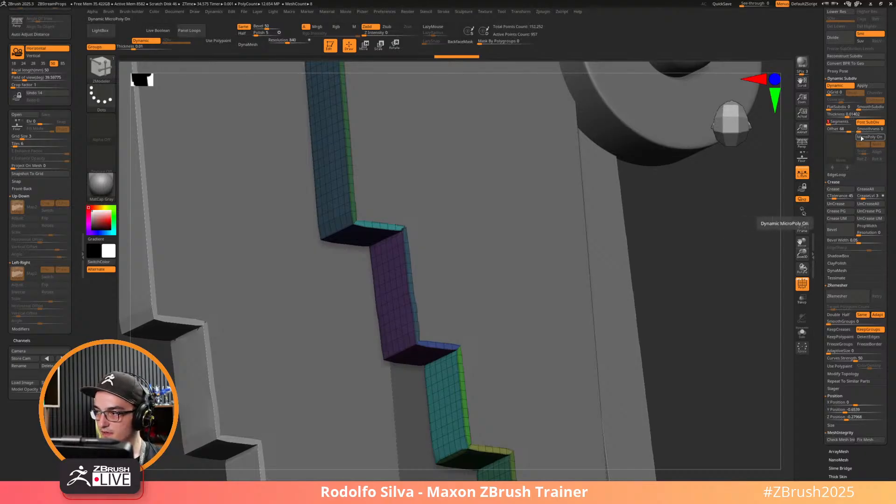
pyautogui.moveTo(860, 131); pyautogui.dragTo(866, 131)
pyautogui.keyDown('shift'); pyautogui.moveTo(731, 280); pyautogui.dragTo(746, 241); pyautogui.keyUp('shift')
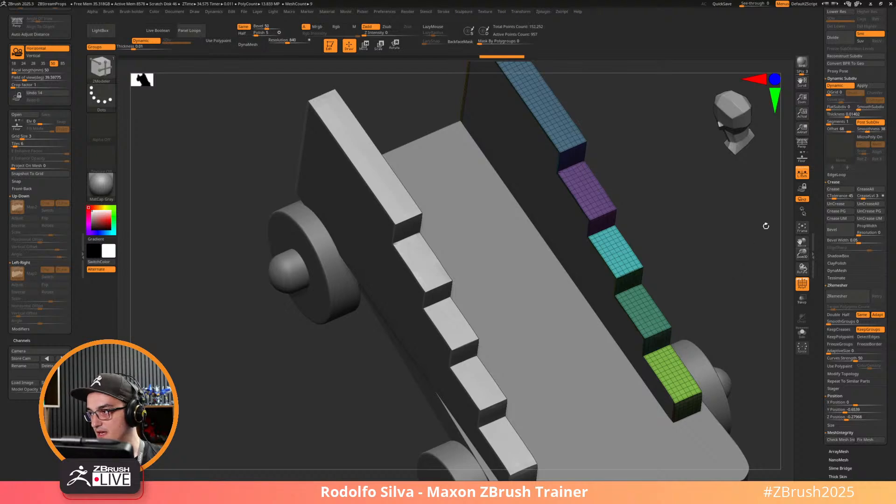
# Set the strip's SmoothSubdiv to 4 and hide the polygroup wireframe.
pyautogui.click(870, 111)
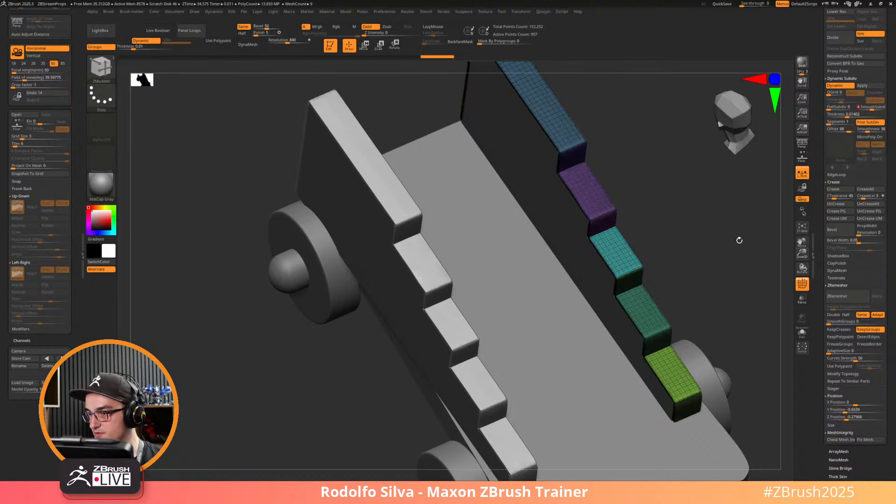
pyautogui.moveTo(736, 240); pyautogui.dragTo(660, 360)
pyautogui.hotkey('shift', 'f')
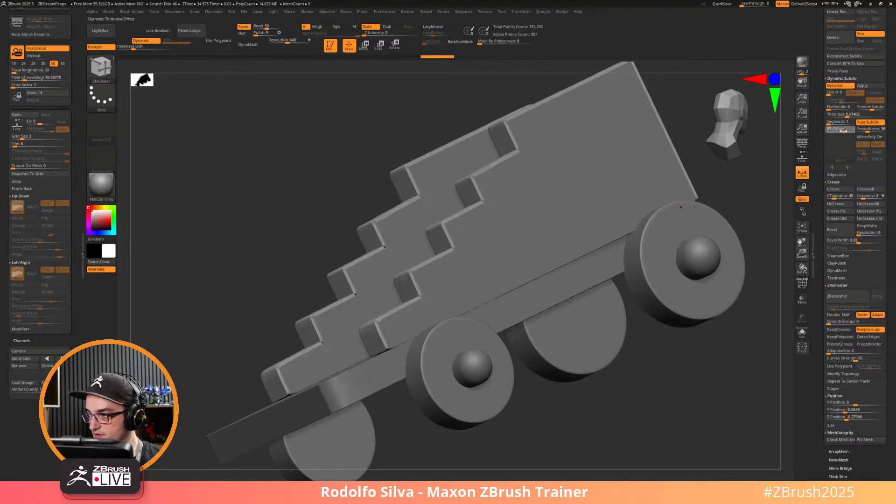
# Set the strip's dynamic Offset to 100 and its Thickness to about 0.016.
pyautogui.moveTo(843, 130); pyautogui.dragTo(835, 132)
pyautogui.moveTo(695, 394); pyautogui.dragTo(779, 270)
pyautogui.moveTo(851, 130); pyautogui.dragTo(846, 118)
# Adjust the strip's width along the X axis with the transform gizmo while facing the model's stair fronts.
pyautogui.keyDown('shift'); pyautogui.moveTo(690, 336); pyautogui.dragTo(676, 349); pyautogui.keyUp('shift')
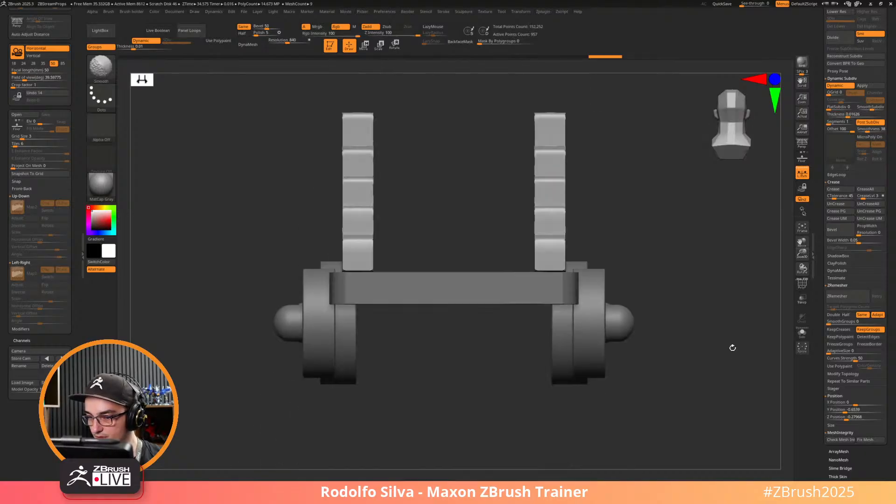
pyautogui.press('w')
pyautogui.click(532, 171)
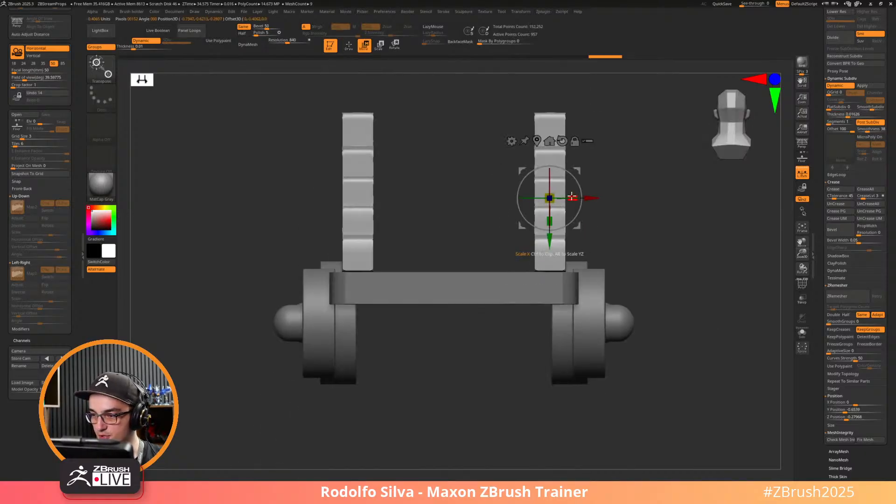
pyautogui.moveTo(572, 197); pyautogui.dragTo(583, 358)
# Inflate the tread-and-riser strip very slightly using Deformation, and re-enable its Dynamic Subdivision.
pyautogui.moveTo(820, 253); pyautogui.dragTo(828, 177)
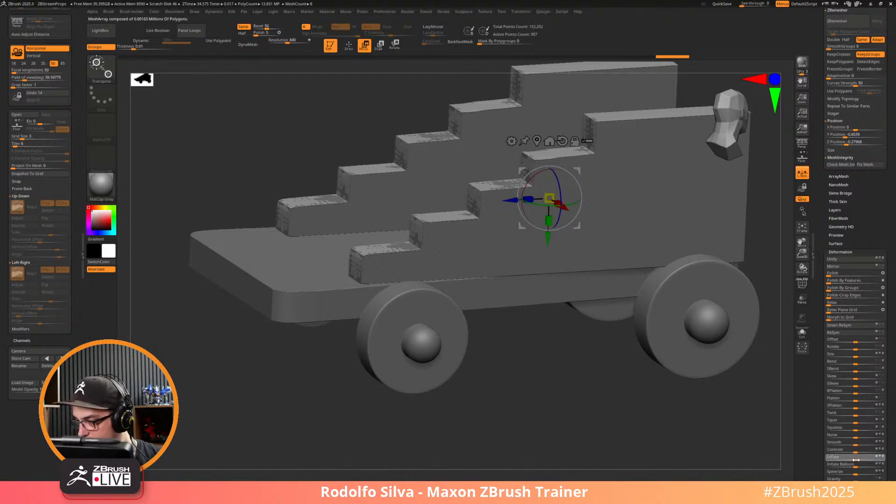
pyautogui.moveTo(856, 459); pyautogui.dragTo(856, 459)
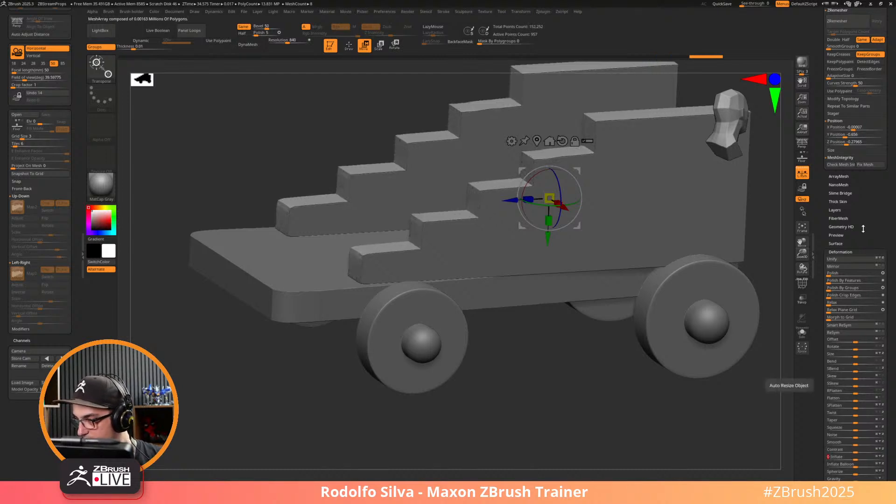
pyautogui.press('d')
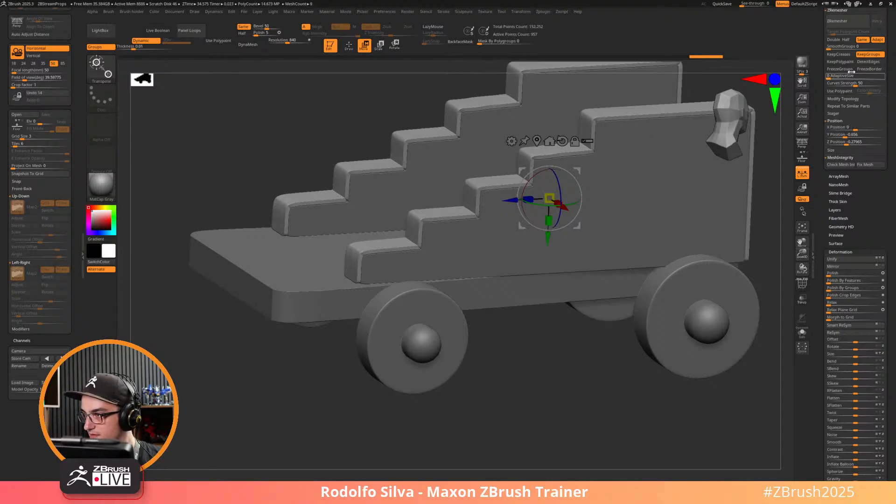
# Set the strip's dynamic Thickness to about 0.0246 with Post SubDiv on and SmoothSubdiv at 4.
pyautogui.scroll(5, 829, 147)
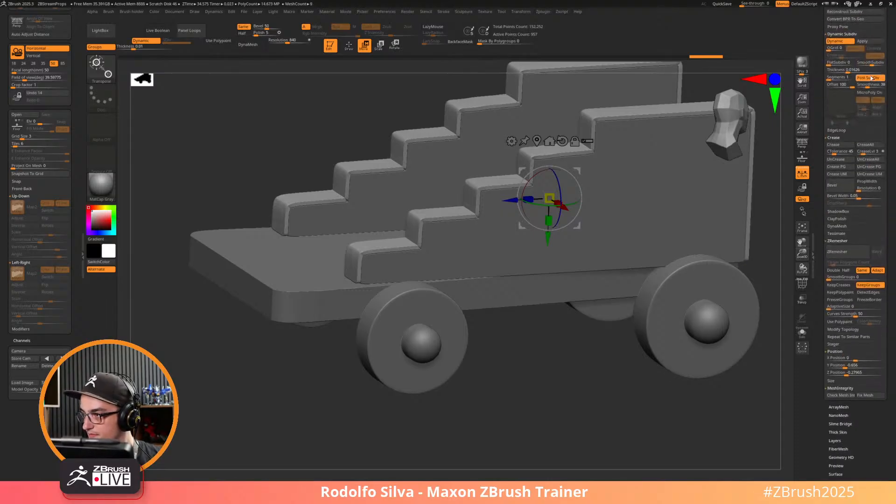
pyautogui.click(861, 70)
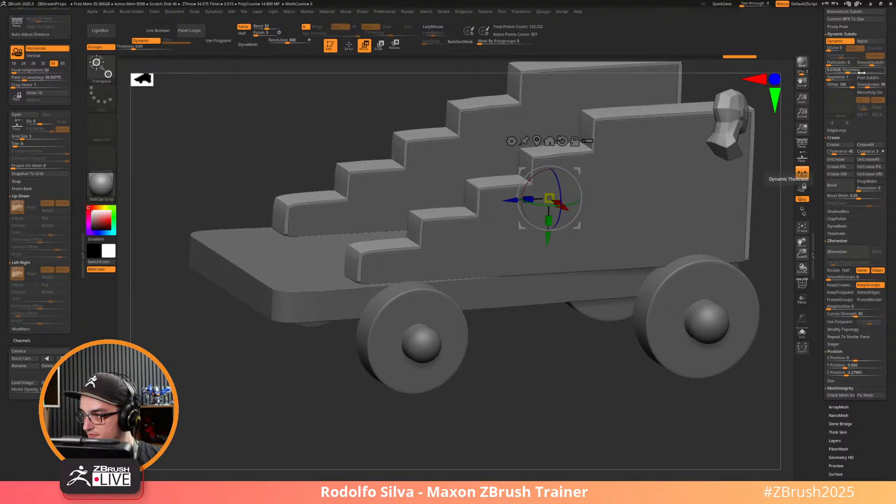
pyautogui.moveTo(848, 71); pyautogui.dragTo(852, 71)
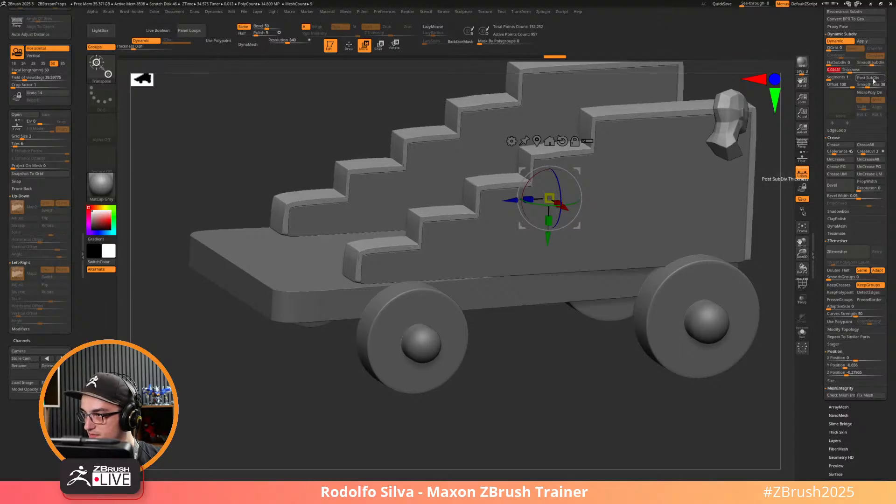
pyautogui.click(870, 79)
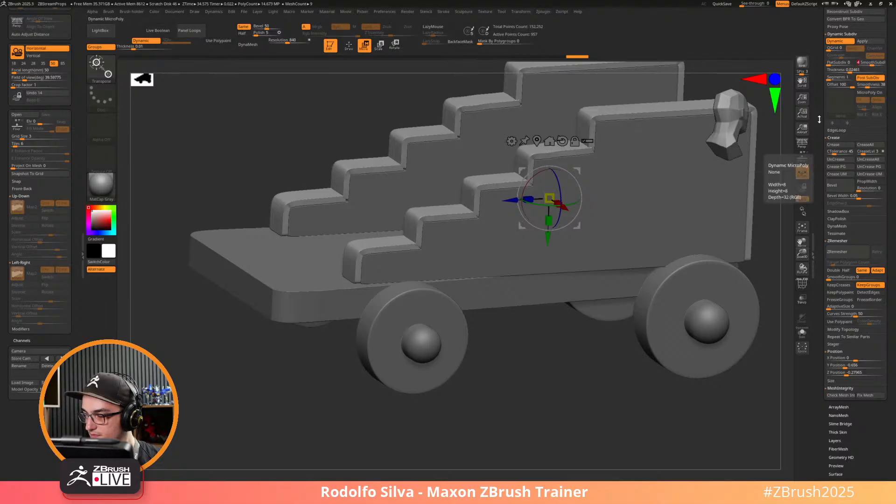
# Remove all creases from the strip and check the step corners against its wireframe.
pyautogui.hotkey('shift', 'f')
pyautogui.press('space')
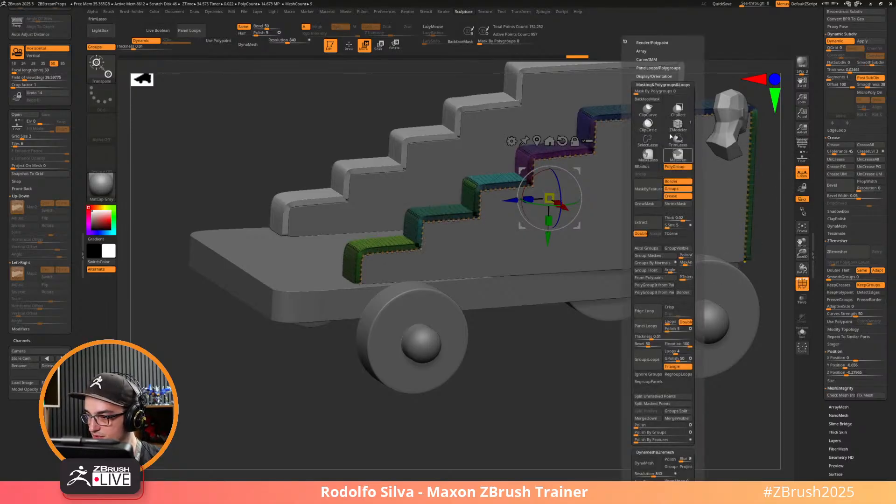
pyautogui.click(663, 84)
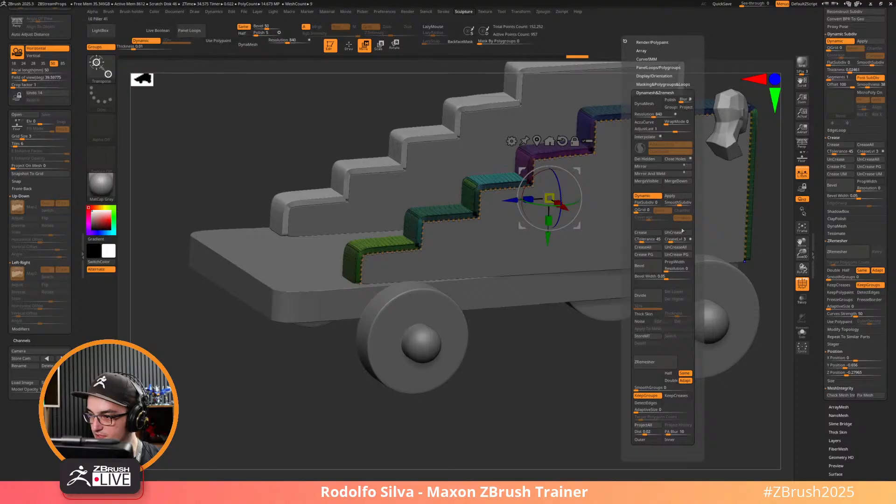
pyautogui.click(672, 247)
pyautogui.keyDown('alt'); pyautogui.moveTo(590, 381); pyautogui.dragTo(558, 442); pyautogui.keyUp('alt')
pyautogui.hotkey('shift', 'f')
pyautogui.hotkey('shift', 'f')
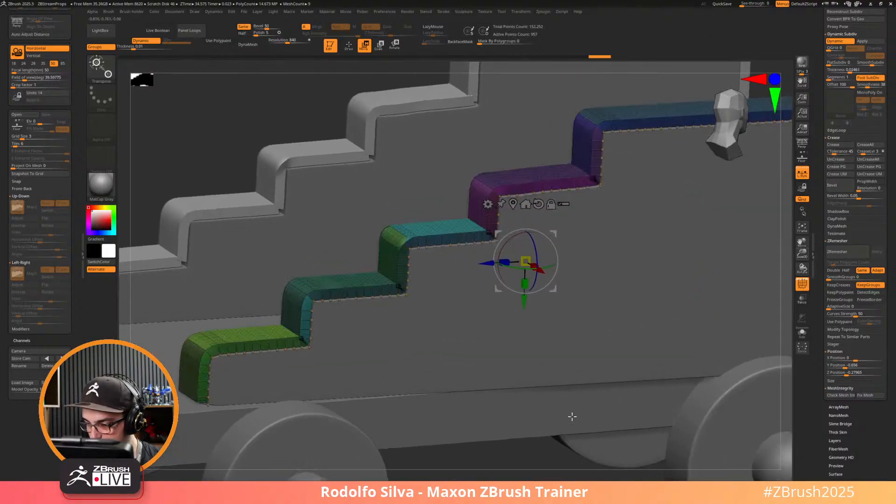
# Turn off Post SubDiv for the strip and compare the surface with and without the polygroup wireframe.
pyautogui.click(869, 78)
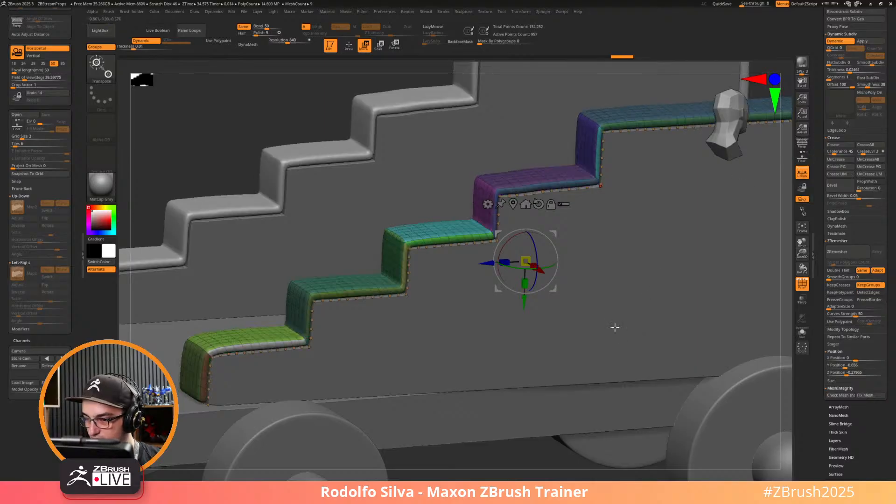
pyautogui.hotkey('shift', 'f')
pyautogui.hotkey('shift', 'f')
# With Dynamic Subdivision off, isolate the green riser at the cyan tread's edge, assign it one polygroup, and show the full strip.
pyautogui.hotkey('shift', 'd')
pyautogui.moveTo(403, 246)
pyautogui.keyDown('ctrl'); pyautogui.mouseDown(button='right')
pyautogui.moveTo(432, 282)
pyautogui.moveTo(496, 304)
pyautogui.mouseUp(button='right'); pyautogui.keyUp('ctrl')
pyautogui.press('q')
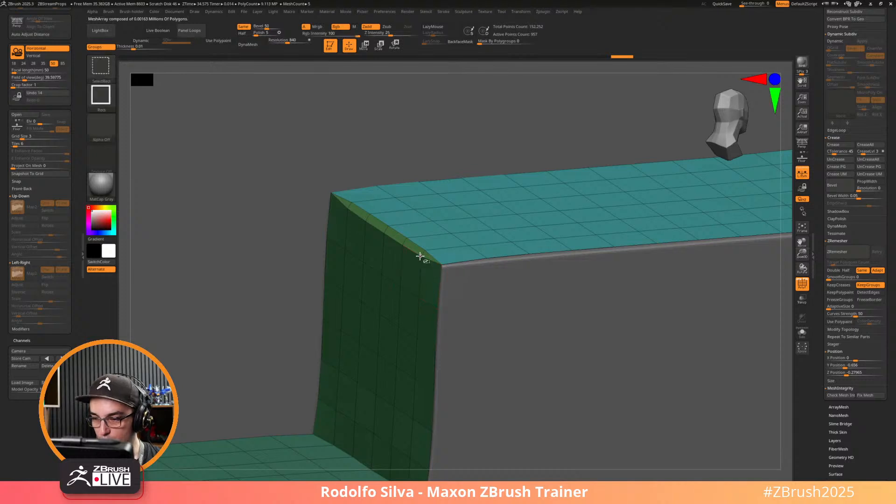
pyautogui.keyDown('ctrl'); pyautogui.keyDown('shift'); pyautogui.click(423, 259); pyautogui.keyUp('shift'); pyautogui.keyUp('ctrl')
pyautogui.hotkey('ctrl', 'w')
pyautogui.keyDown('ctrl'); pyautogui.keyDown('shift'); pyautogui.click(284, 327); pyautogui.keyUp('shift'); pyautogui.keyUp('ctrl')
pyautogui.keyDown('ctrl'); pyautogui.moveTo(284, 333); pyautogui.dragTo(269, 291, button='right'); pyautogui.keyUp('ctrl')
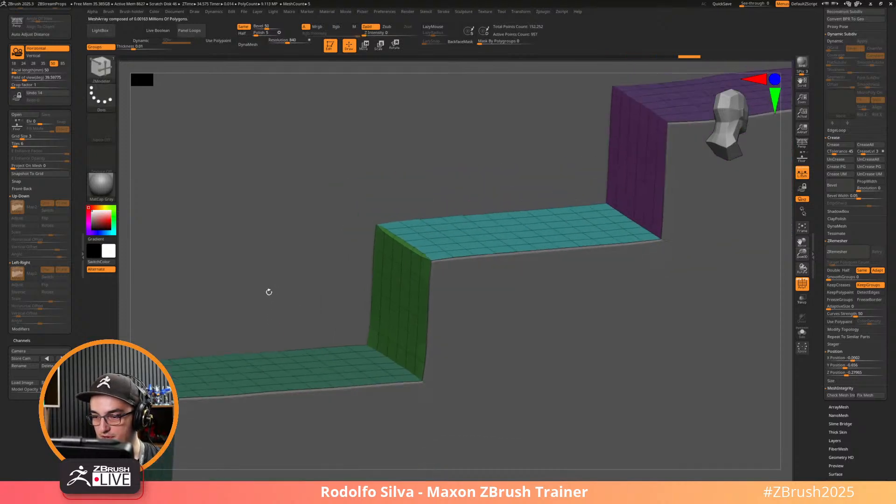
# Examine the strip's step corners with Dynamic Subdivision turned on and off.
pyautogui.press('d')
pyautogui.hotkey('shift', 'f')
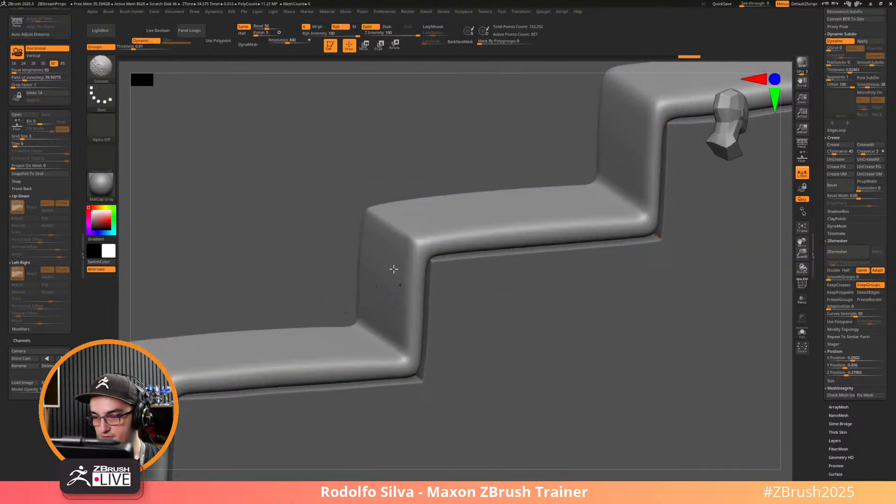
pyautogui.hotkey('shift', 'f')
pyautogui.hotkey('shift', 'd')
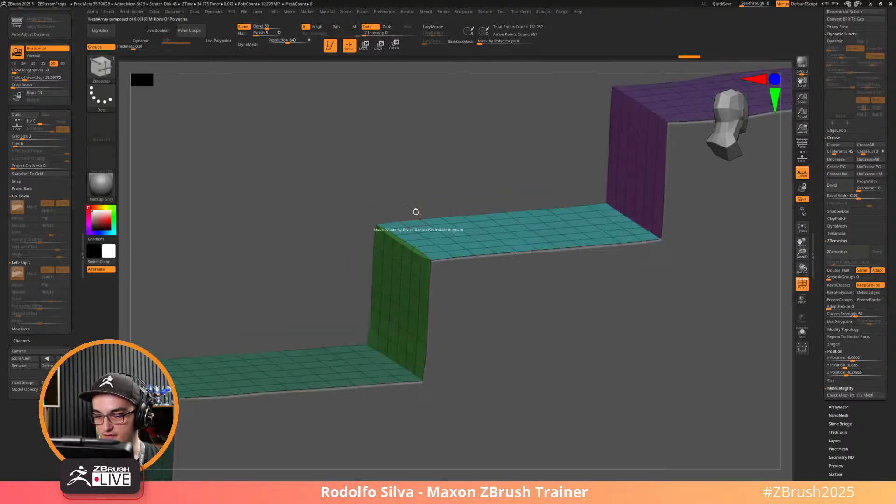
pyautogui.keyDown('ctrl'); pyautogui.moveTo(463, 259); pyautogui.dragTo(434, 194, button='right'); pyautogui.keyUp('ctrl')
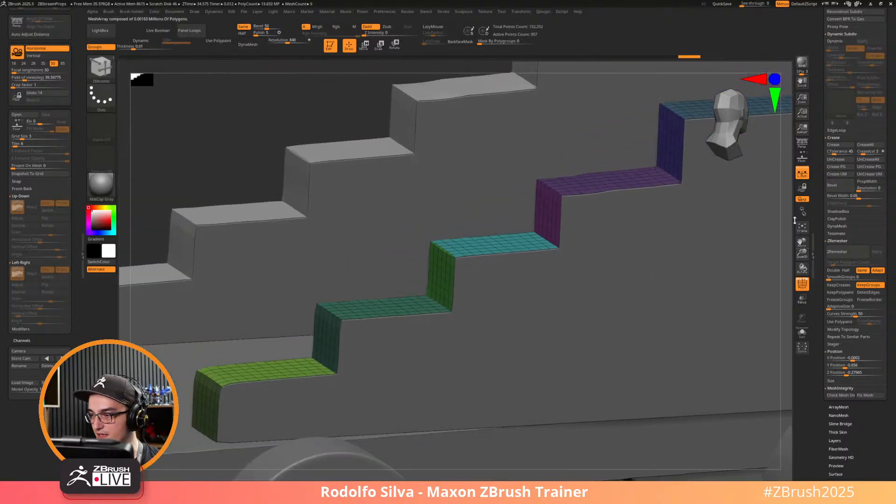
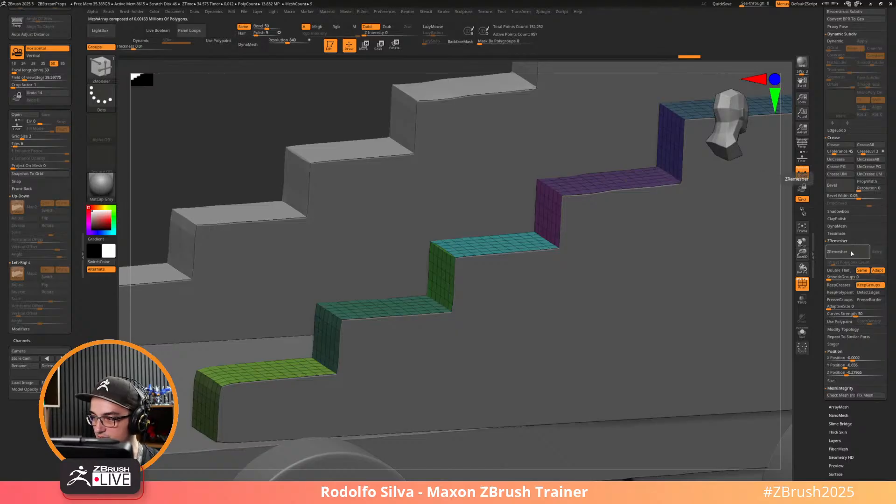
# ZRemesh the strip with SmoothGroups at about 0.039 and compare the topology before and after remeshing.
pyautogui.click(830, 278)
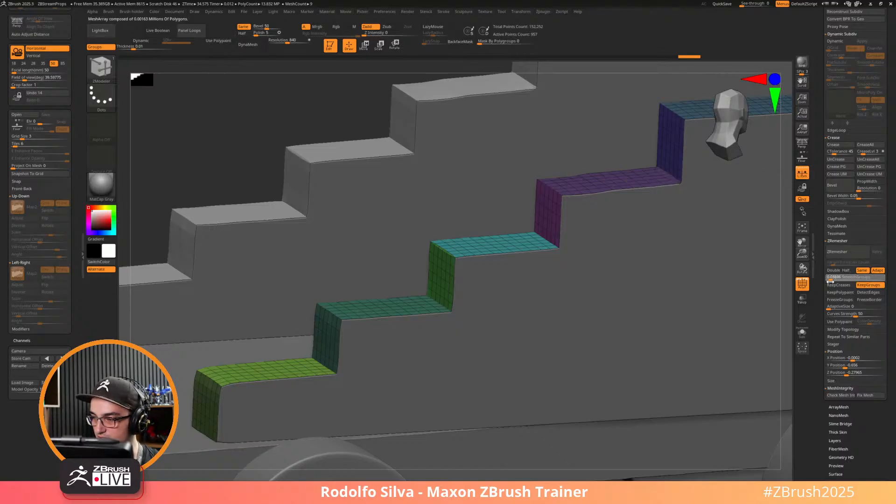
pyautogui.click(836, 251)
pyautogui.hotkey('ctrl', 'z')
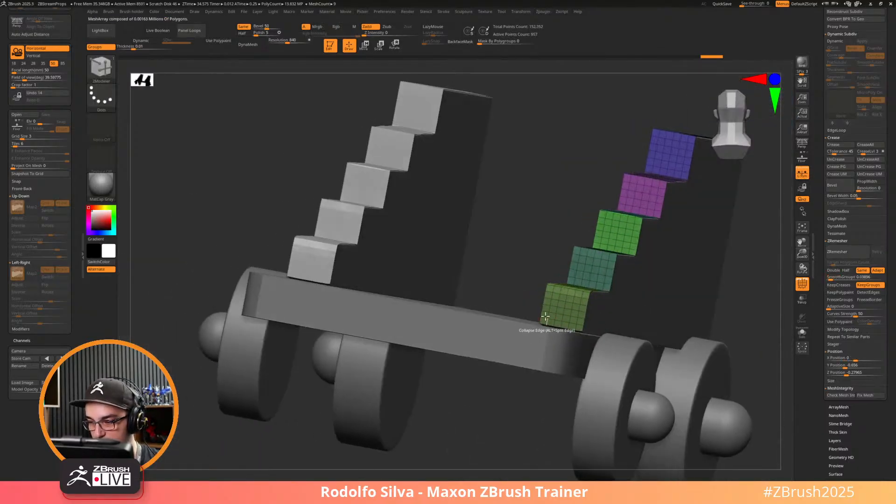
pyautogui.hotkey('ctrl', 'shift', 'z')
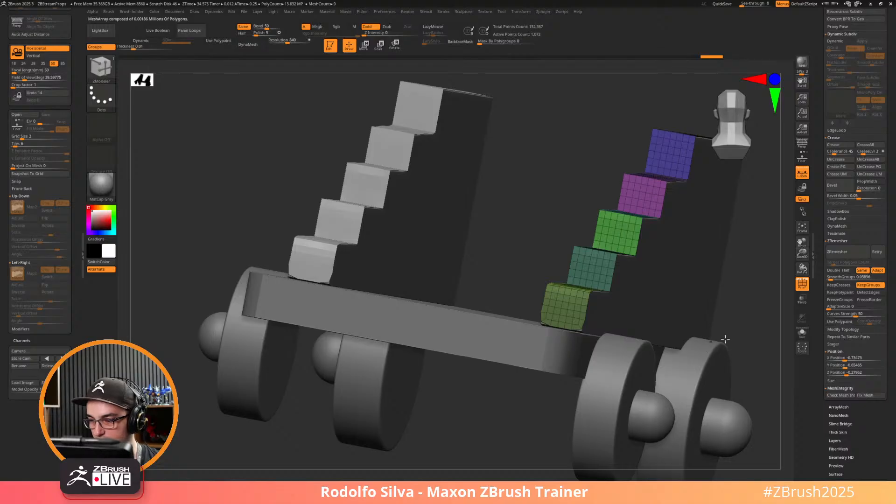
pyautogui.moveTo(725, 339); pyautogui.dragTo(713, 367)
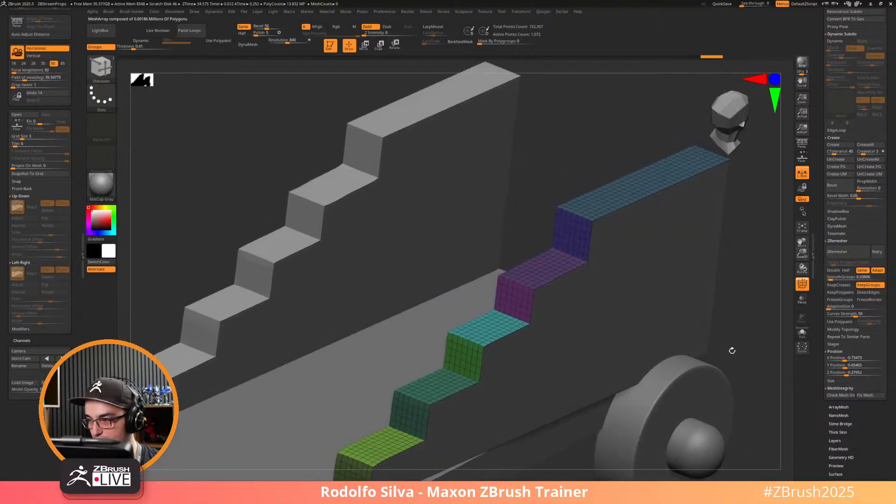
# ZRemesh the strip again with the Half option and the same SmoothGroups value.
pyautogui.click(845, 270)
pyautogui.click(847, 252)
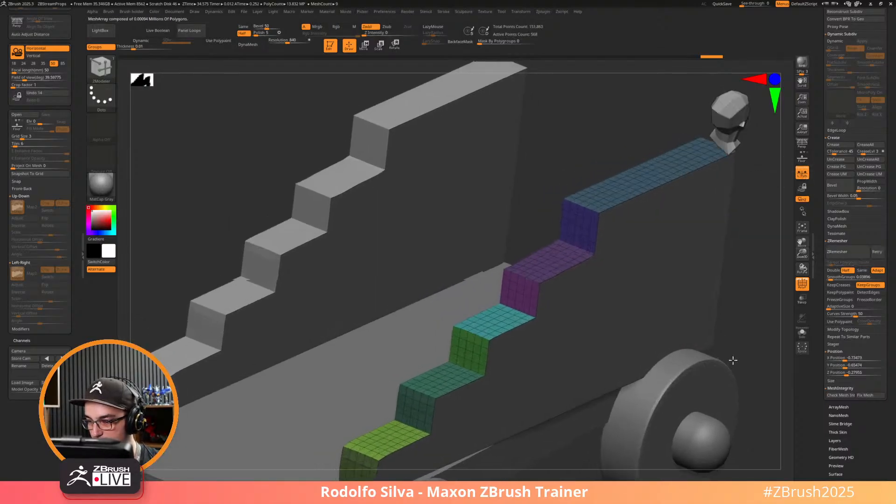
pyautogui.moveTo(733, 360); pyautogui.dragTo(537, 288)
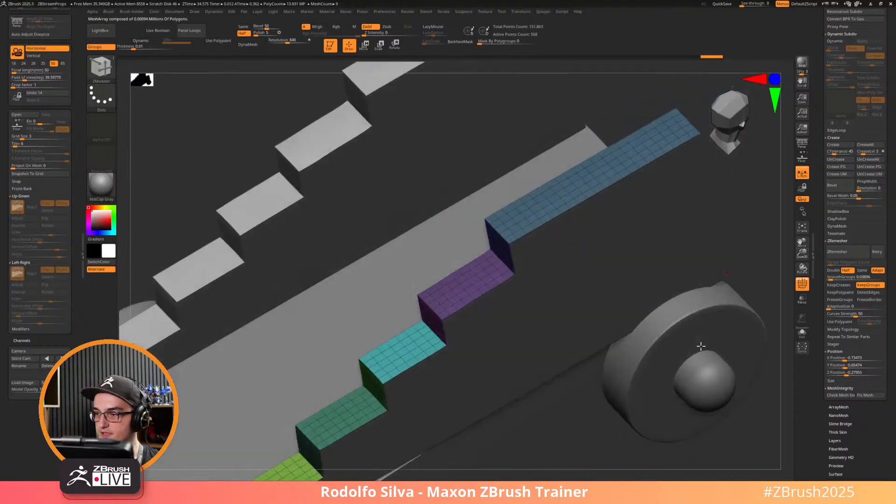
# Switch to the transform gizmo, restore Dynamic Subdivision on the remeshed strip, and hide its wireframe.
pyautogui.press('w')
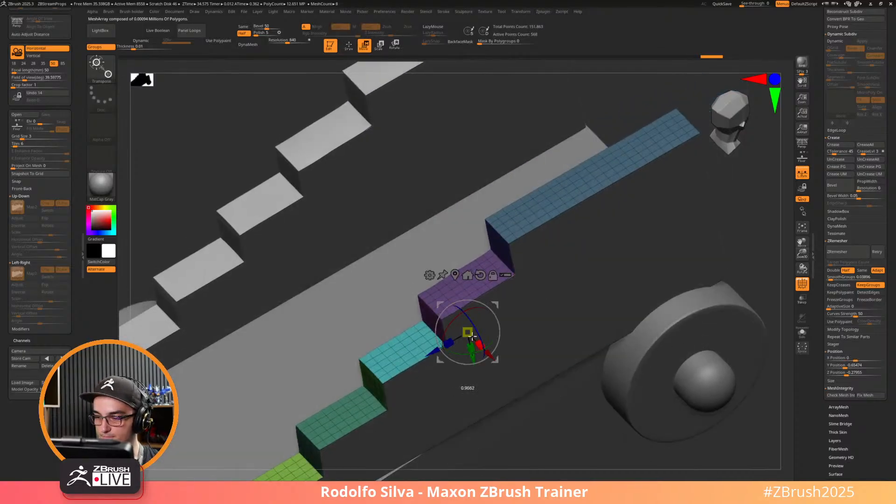
pyautogui.press('d')
pyautogui.hotkey('shift', 'f')
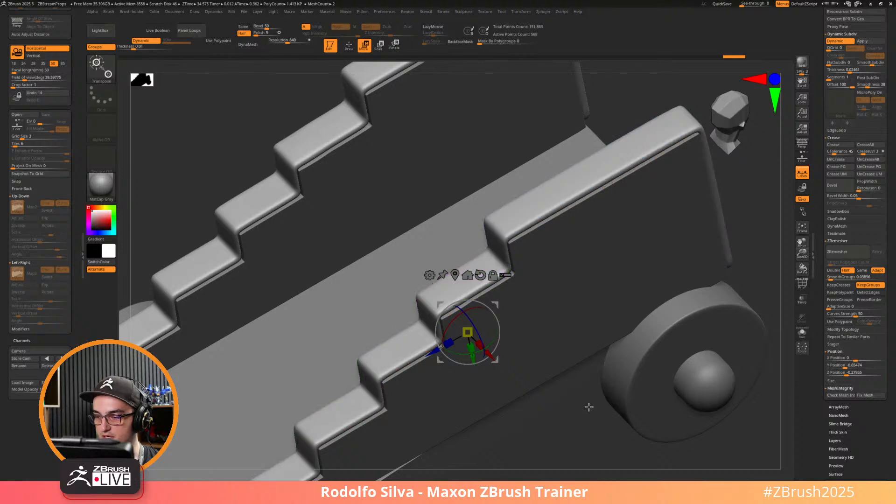
pyautogui.keyDown('alt'); pyautogui.moveTo(588, 406); pyautogui.dragTo(634, 397); pyautogui.keyUp('alt')
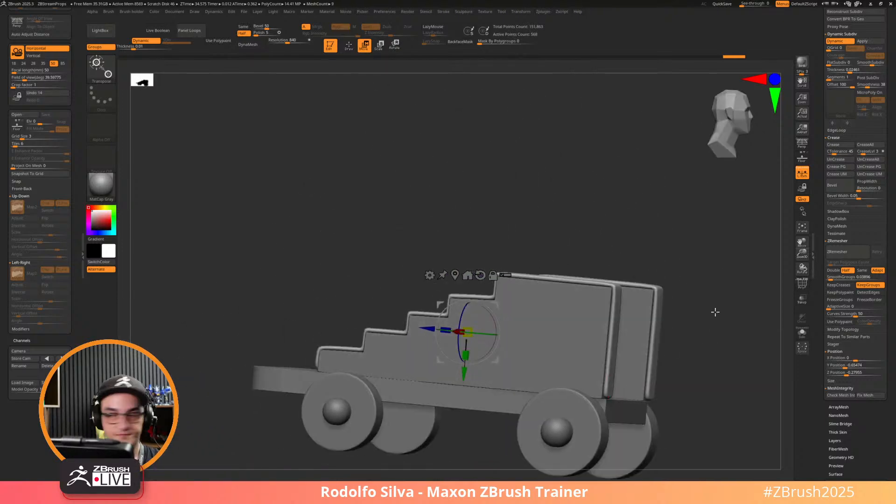
# Set the step covers' dynamic Thickness to 0.028 and Segments to 2, and lower their Offset.
pyautogui.click(856, 70)
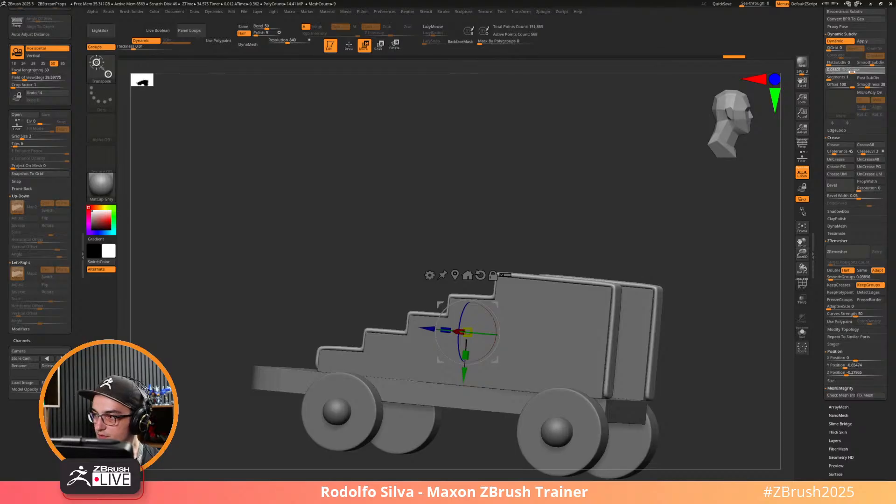
pyautogui.moveTo(853, 71); pyautogui.dragTo(849, 71)
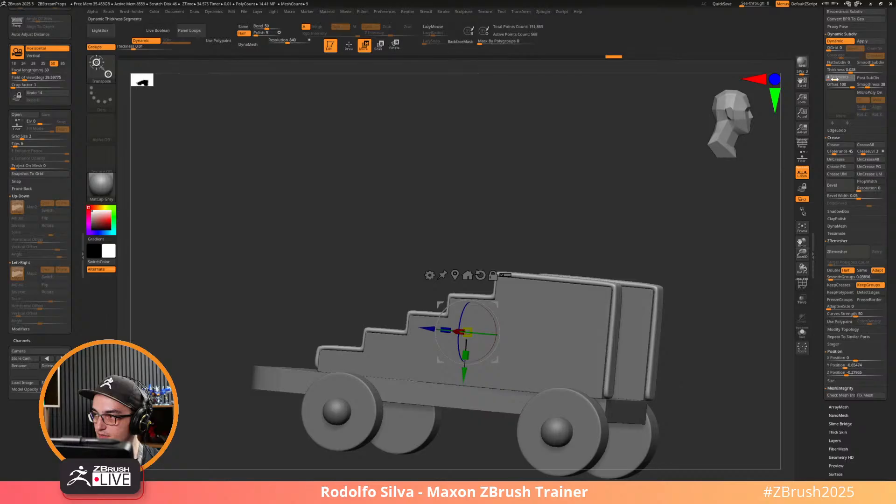
pyautogui.moveTo(833, 80); pyautogui.dragTo(830, 79)
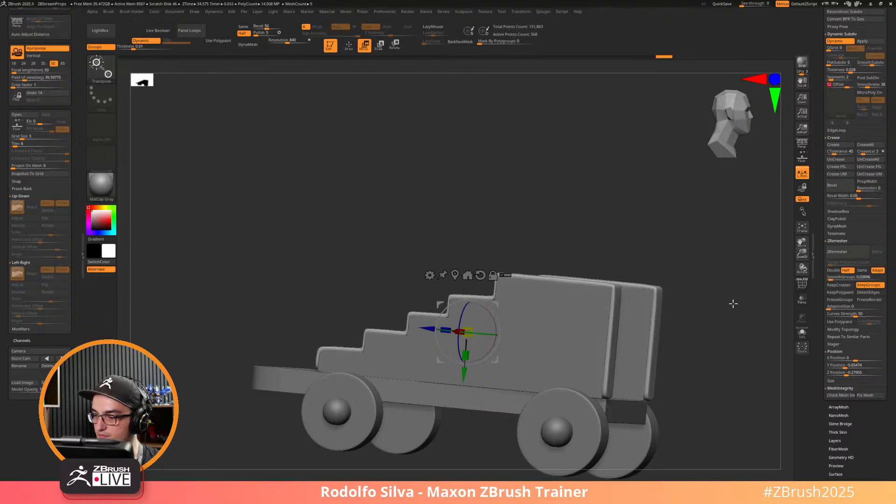
pyautogui.moveTo(732, 303); pyautogui.dragTo(699, 330)
# Select the cart's flat base platform and view it from the side.
pyautogui.keyDown('alt'); pyautogui.click(378, 258); pyautogui.keyUp('alt')
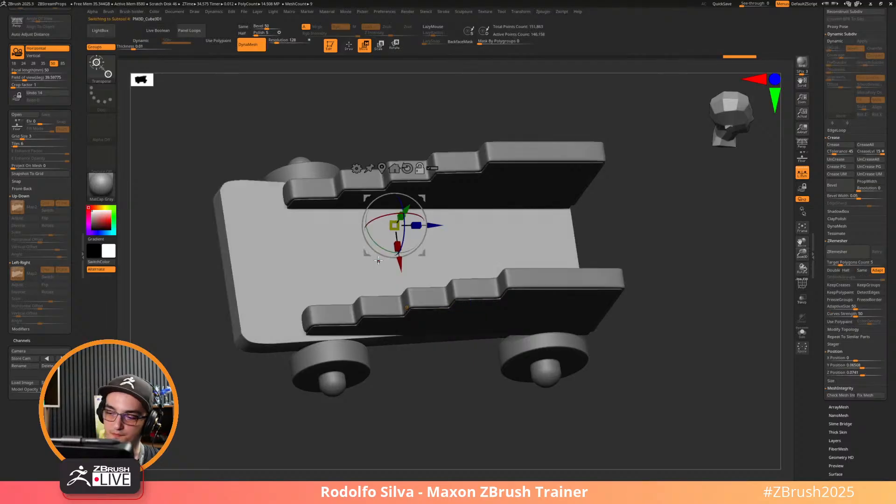
pyautogui.moveTo(606, 242); pyautogui.dragTo(646, 221)
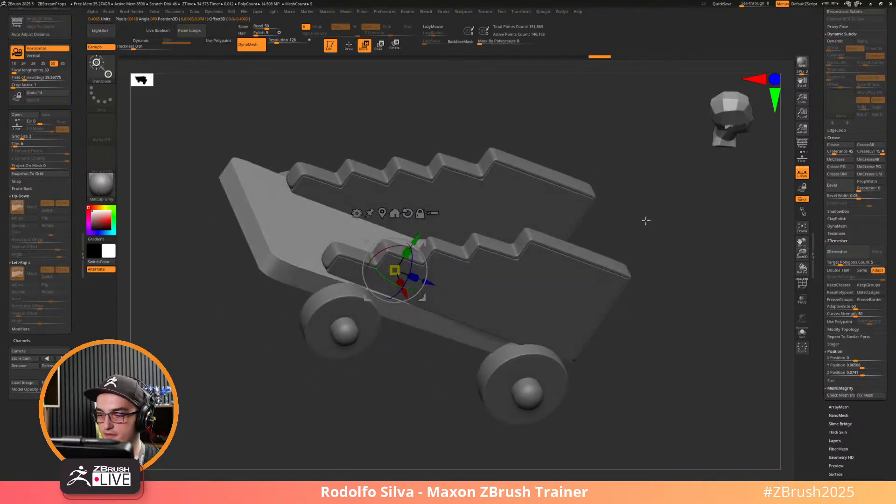
# Duplicate the cart's base platform upward and replace the copy with a cylinder primitive above the platform.
pyautogui.keyDown('ctrl'); pyautogui.moveTo(417, 237); pyautogui.dragTo(459, 172); pyautogui.keyUp('ctrl')
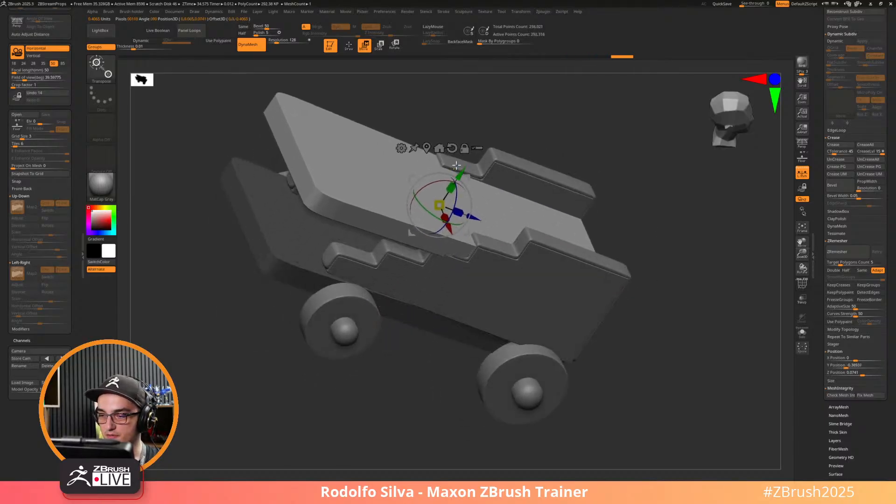
pyautogui.click(401, 150)
pyautogui.hotkey('ctrl', 'z')
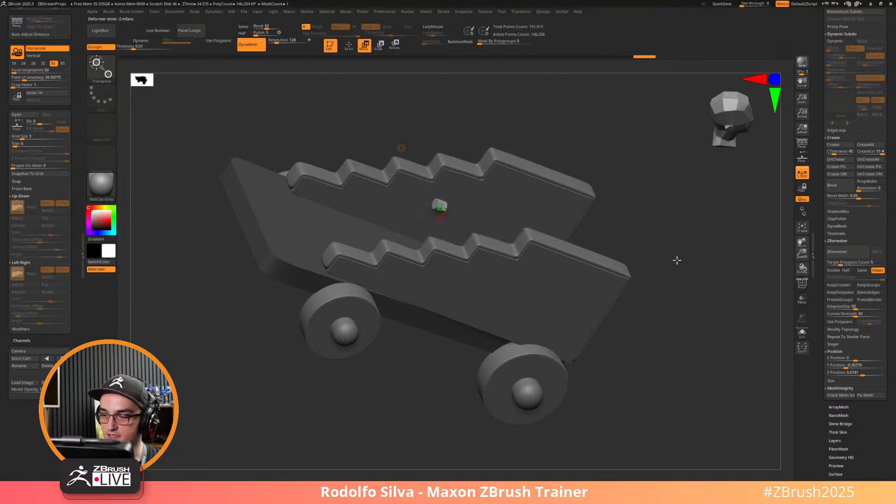
pyautogui.moveTo(447, 206); pyautogui.dragTo(510, 197)
pyautogui.moveTo(700, 267)
pyautogui.mouseDown()
pyautogui.moveTo(677, 271)
pyautogui.moveTo(689, 276)
pyautogui.mouseUp()
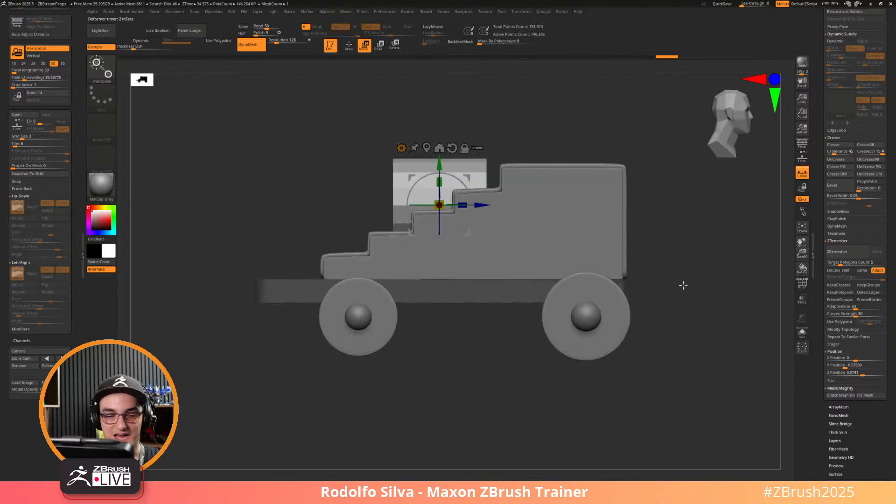
# Compare the cylinder with the side reference drawing, enlarge and stretch it lengthwise into a barrel, and position it between the stepped sides.
pyautogui.hotkey('shift', 'p')
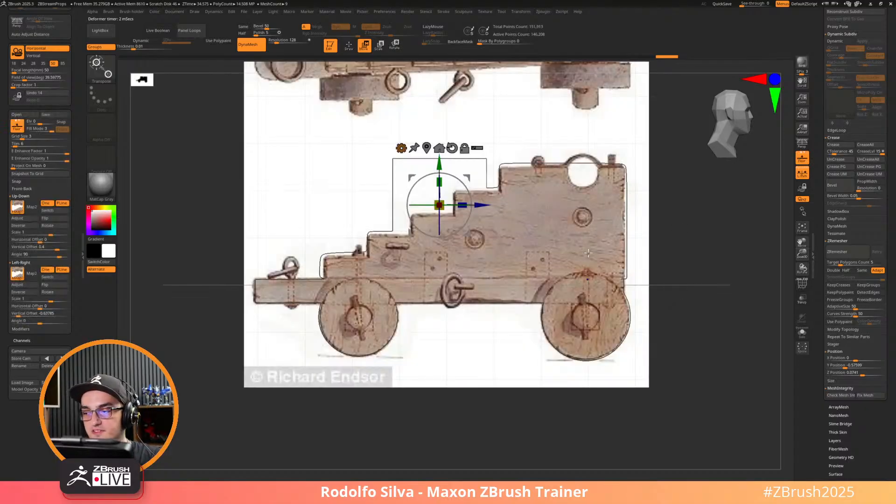
pyautogui.hotkey('shift', 'p')
pyautogui.keyDown('alt'); pyautogui.moveTo(700, 274); pyautogui.dragTo(681, 313); pyautogui.keyUp('alt')
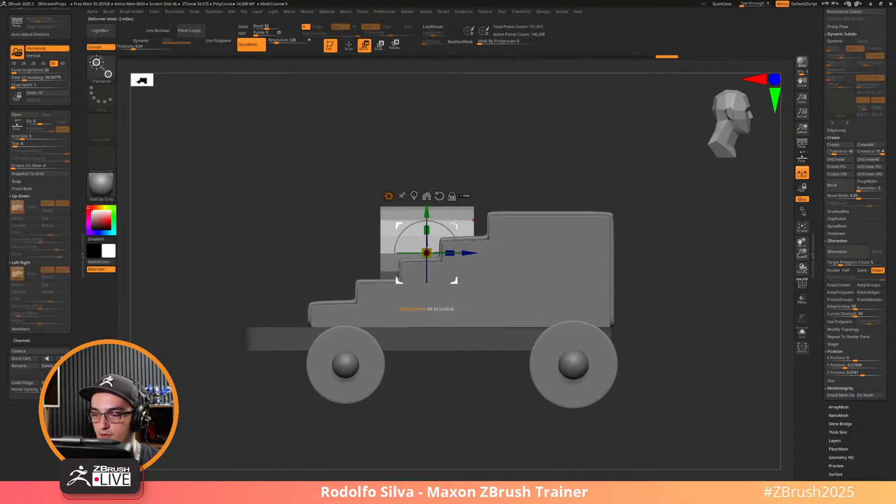
pyautogui.moveTo(455, 223); pyautogui.dragTo(530, 187)
pyautogui.moveTo(525, 218); pyautogui.dragTo(649, 218)
pyautogui.moveTo(667, 313); pyautogui.dragTo(681, 340)
pyautogui.moveTo(623, 211); pyautogui.dragTo(608, 212)
pyautogui.moveTo(737, 270); pyautogui.dragTo(664, 310)
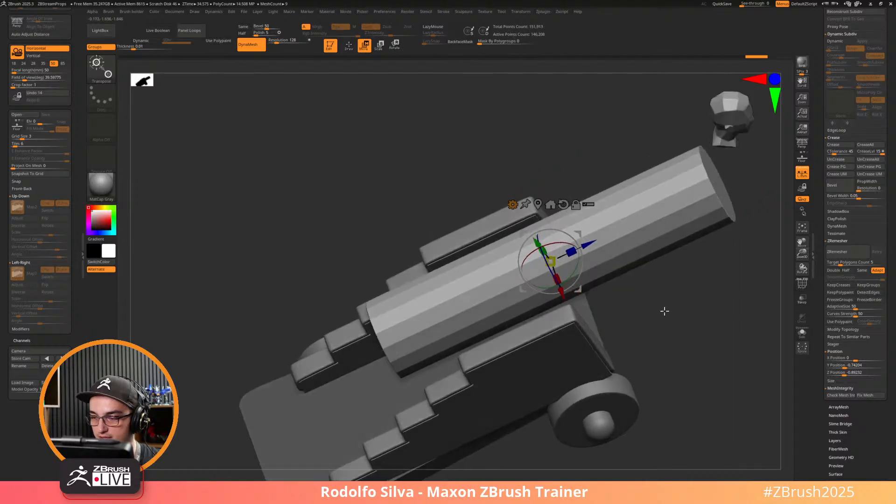
pyautogui.moveTo(571, 252); pyautogui.dragTo(557, 262)
pyautogui.keyDown('alt'); pyautogui.moveTo(707, 319); pyautogui.dragTo(662, 356); pyautogui.keyUp('alt')
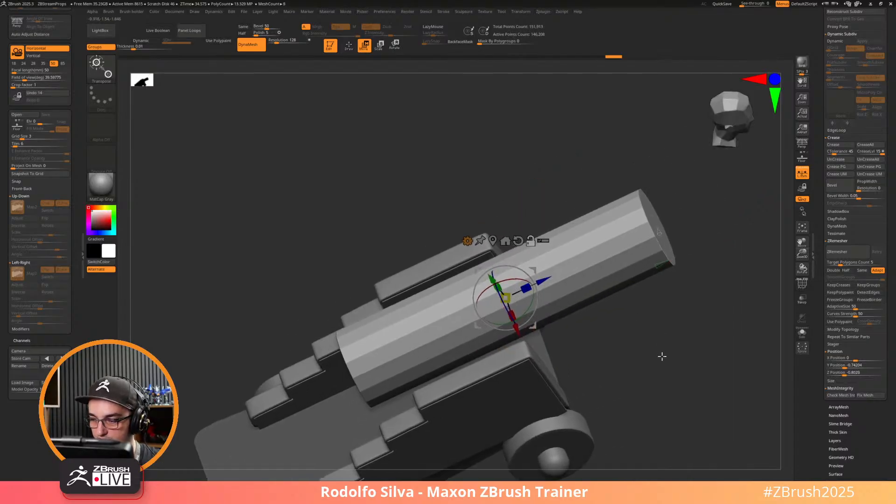
# Enable Dynamic Subdivision on the barrel cylinder and crease its edges so the flat ends stay sharp.
pyautogui.press('d')
pyautogui.hotkey('ctrl', 'space')
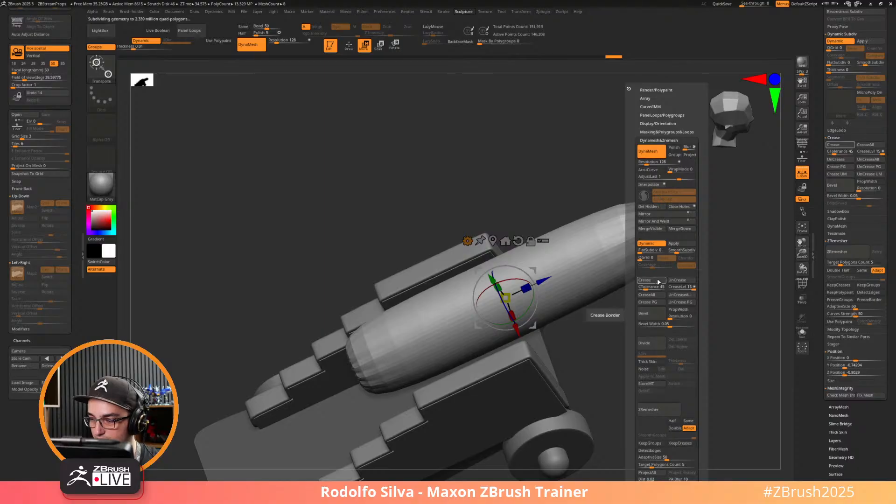
pyautogui.moveTo(596, 366); pyautogui.dragTo(651, 295)
# Show the wireframe, split the barrel from the base platform with Groups Split, and select the barrel.
pyautogui.hotkey('shift', 'f')
pyautogui.press('space')
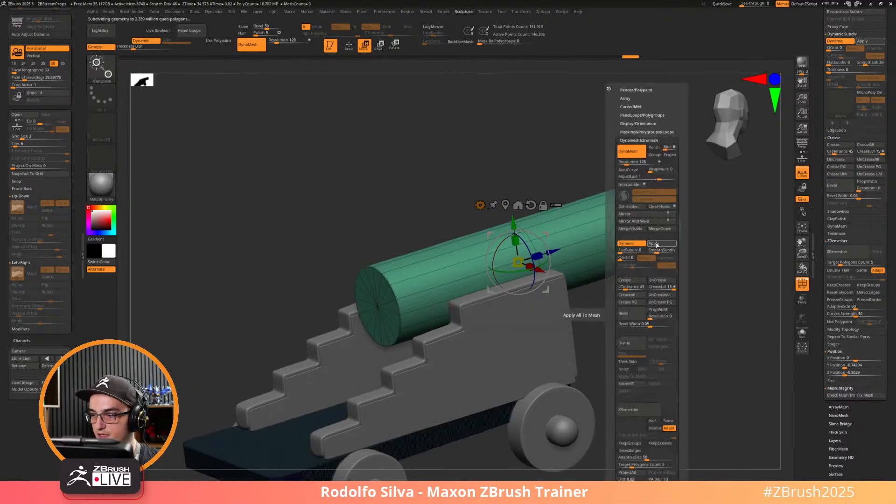
pyautogui.click(637, 132)
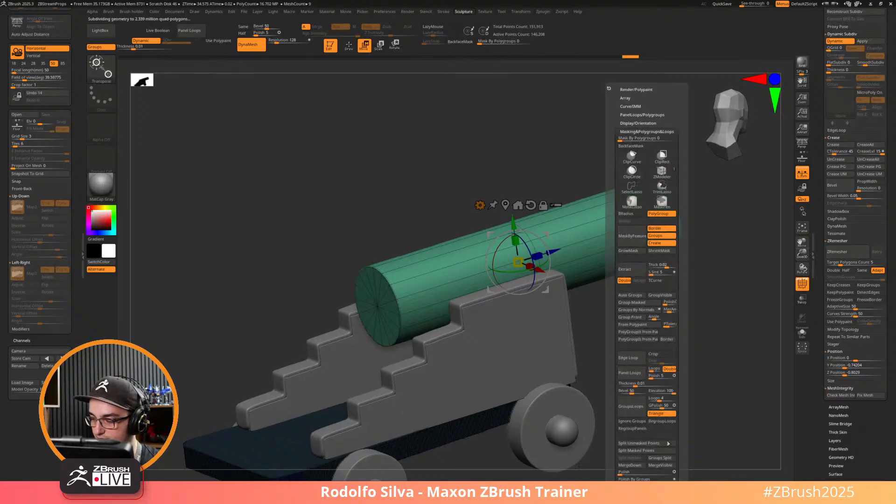
pyautogui.click(660, 445)
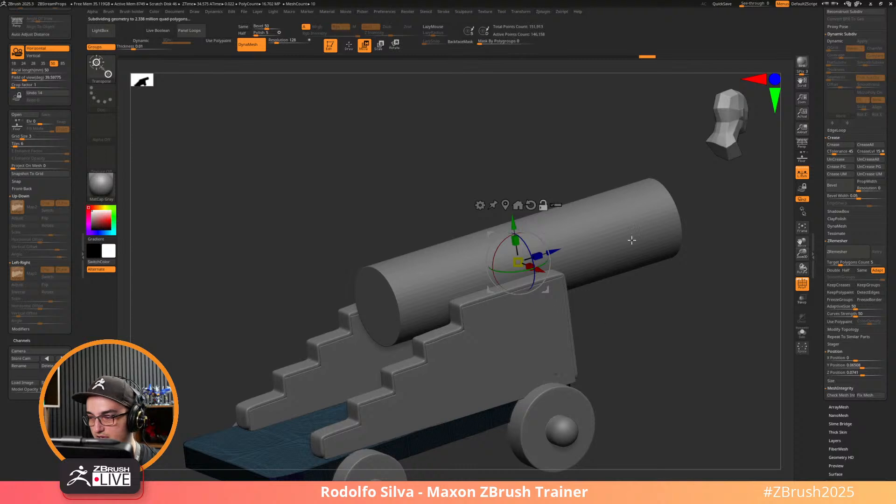
pyautogui.keyDown('alt'); pyautogui.click(617, 264); pyautogui.keyUp('alt')
pyautogui.moveTo(644, 302); pyautogui.dragTo(672, 316)
# Switch to the ZModeler brush and isolate the barrel in Solo mode, undoing the trial marking on its end cap.
pyautogui.press('q')
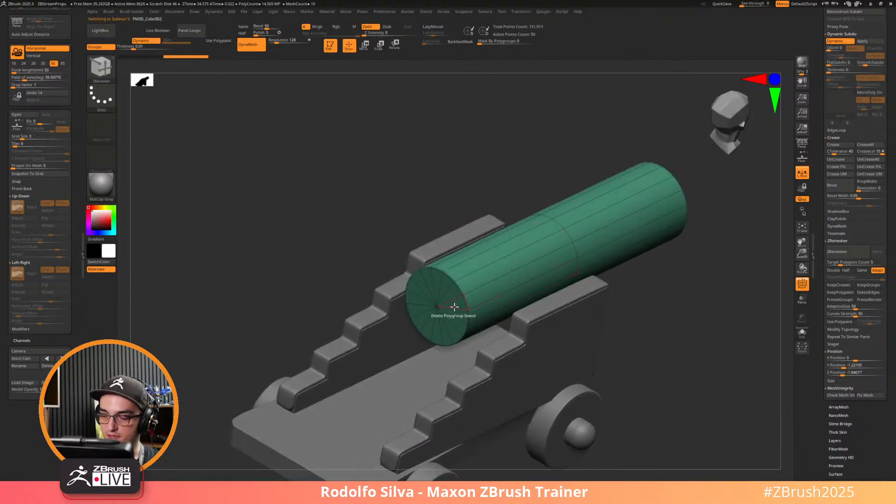
pyautogui.keyDown('alt'); pyautogui.moveTo(425, 310); pyautogui.dragTo(440, 290); pyautogui.keyUp('alt')
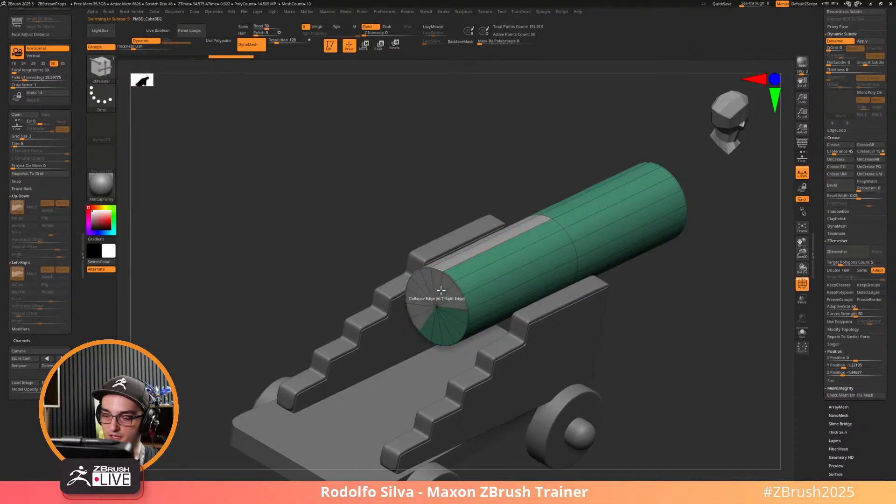
pyautogui.hotkey('ctrl', 'z')
pyautogui.hotkey('shift', 's')
pyautogui.moveTo(465, 318); pyautogui.dragTo(482, 298, button='right')
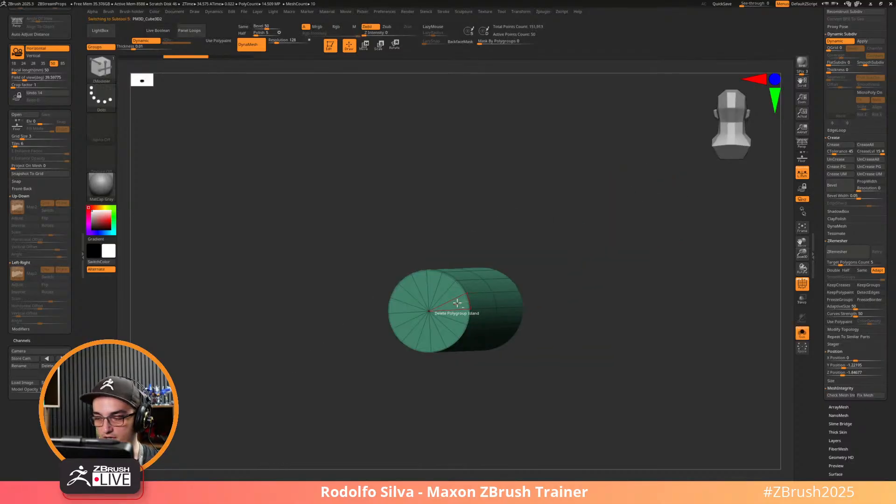
# Try to mark the barrel's end-cap polygons with ZModeler and inspect the cylinder from other angles.
pyautogui.keyDown('alt'); pyautogui.moveTo(457, 303); pyautogui.dragTo(420, 294); pyautogui.keyUp('alt')
pyautogui.moveTo(420, 325)
pyautogui.keyDown('alt'); pyautogui.mouseDown()
pyautogui.moveTo(402, 293)
pyautogui.moveTo(415, 341)
pyautogui.moveTo(452, 309)
pyautogui.mouseUp(); pyautogui.keyUp('alt')
pyautogui.click(452, 310)
pyautogui.moveTo(452, 310); pyautogui.dragTo(364, 373, button='right')
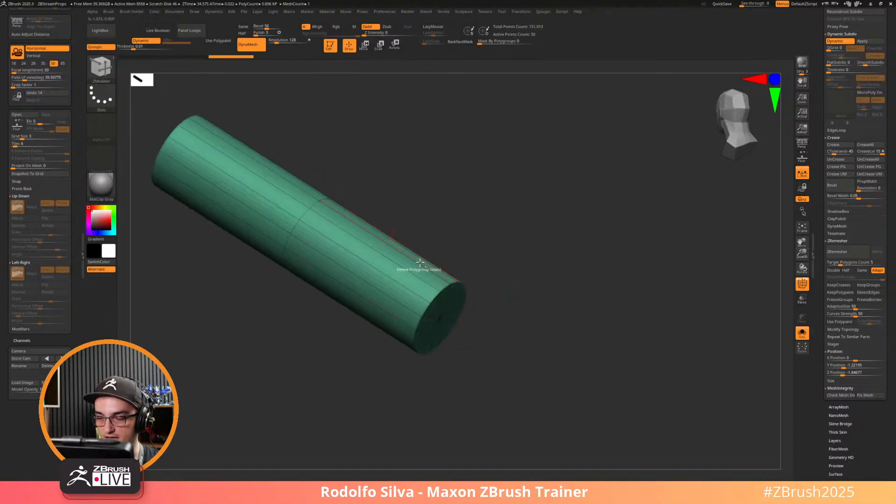
pyautogui.moveTo(512, 282); pyautogui.dragTo(512, 303, button='right')
# Use ZModeler's PolyGroup polygon action with the Flat Island target to give the barrel's rear end cap its own polygroup.
pyautogui.press('space')
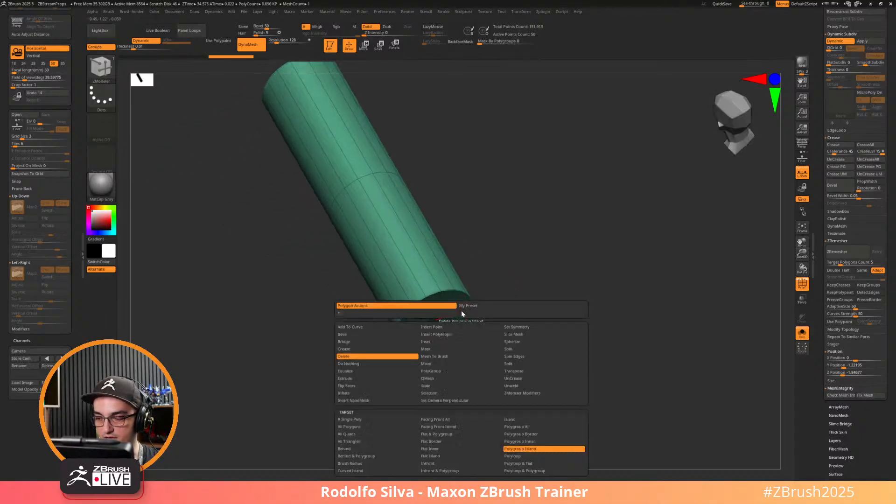
pyautogui.click(539, 442)
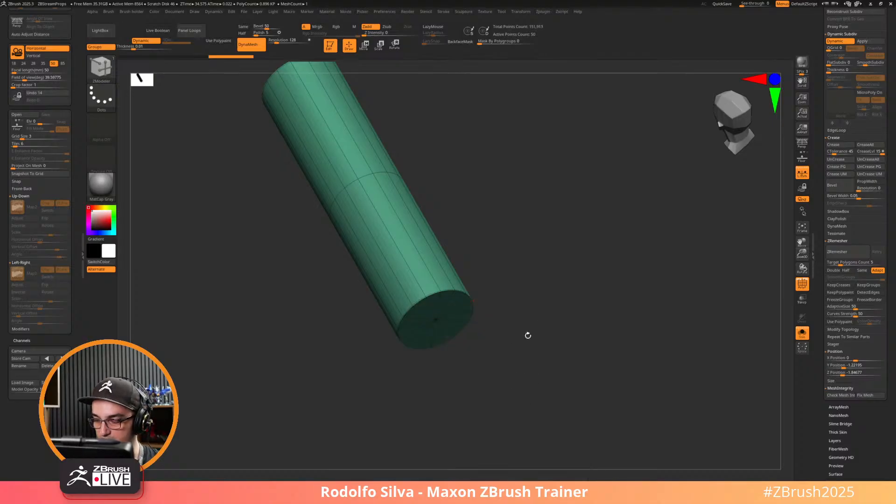
pyautogui.moveTo(527, 334)
pyautogui.mouseDown(button='right')
pyautogui.moveTo(542, 328)
pyautogui.moveTo(472, 314)
pyautogui.mouseUp(button='right')
pyautogui.press('s')
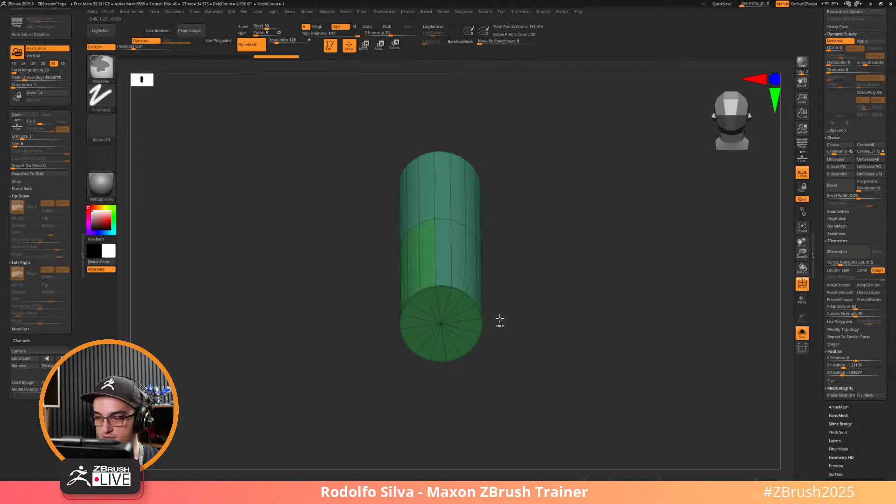
pyautogui.press('space')
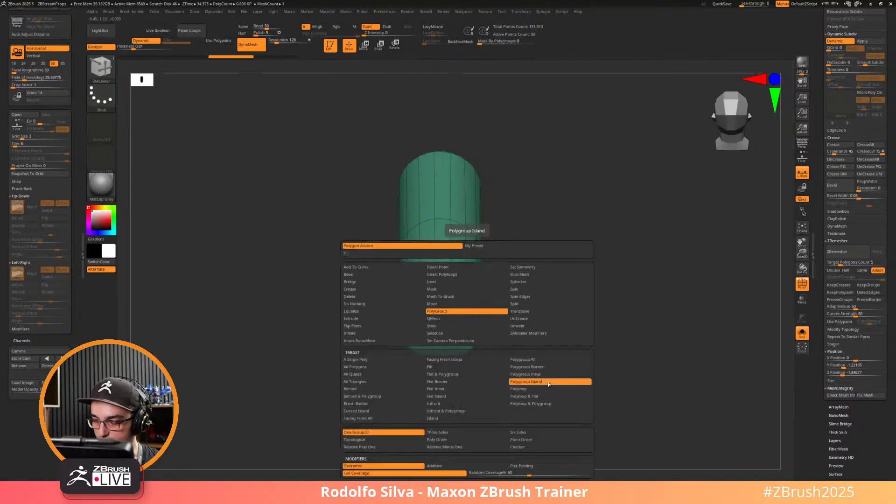
pyautogui.click(459, 395)
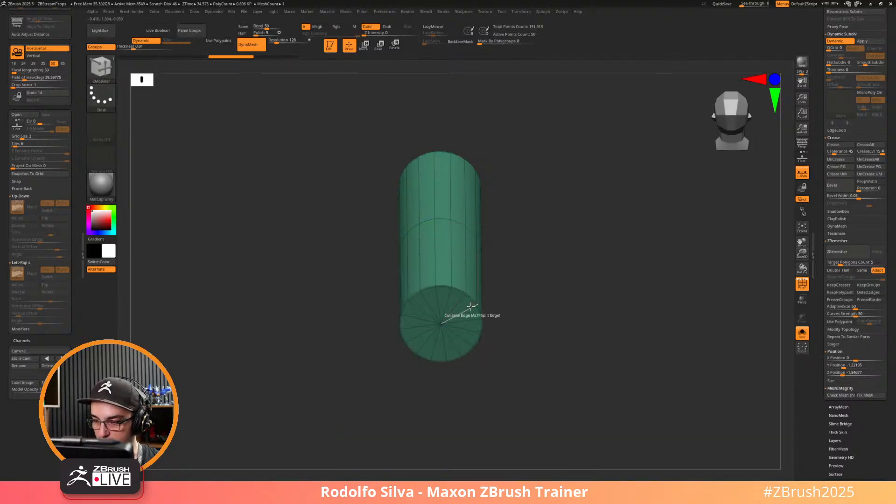
pyautogui.click(465, 305)
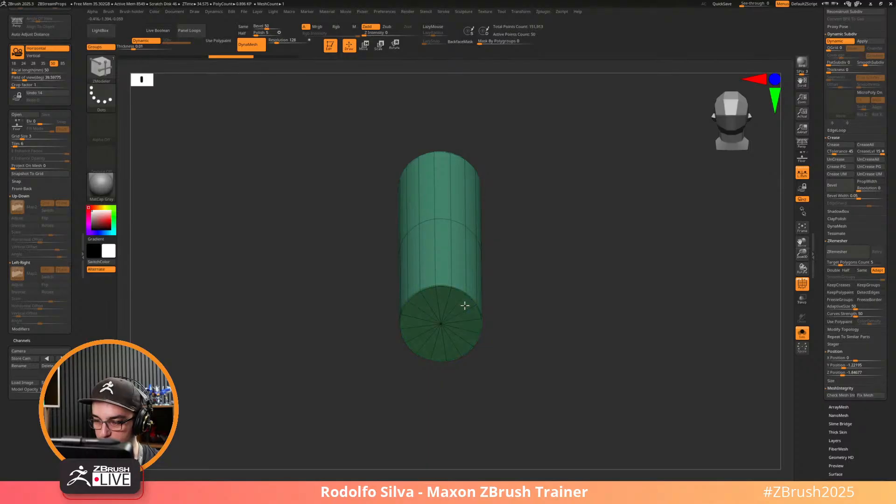
pyautogui.keyDown('ctrl'); pyautogui.keyDown('shift'); pyautogui.click(433, 222); pyautogui.keyUp('shift'); pyautogui.keyUp('ctrl')
pyautogui.keyDown('ctrl'); pyautogui.keyDown('shift'); pyautogui.click(489, 248); pyautogui.keyUp('shift'); pyautogui.keyUp('ctrl')
pyautogui.moveTo(580, 310); pyautogui.dragTo(566, 333)
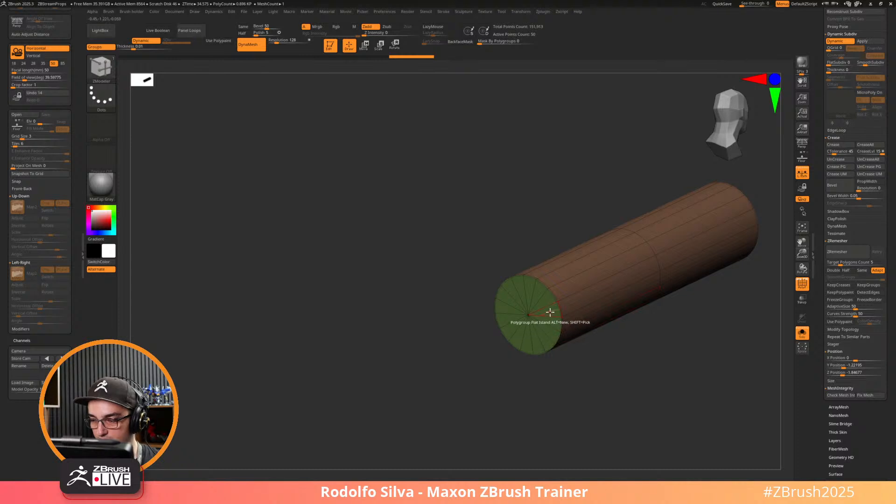
# Try to shape the barrel's end cap by inserting Multiple EdgeLoops with Interactive Elevation, and undo the insertion.
pyautogui.press('space')
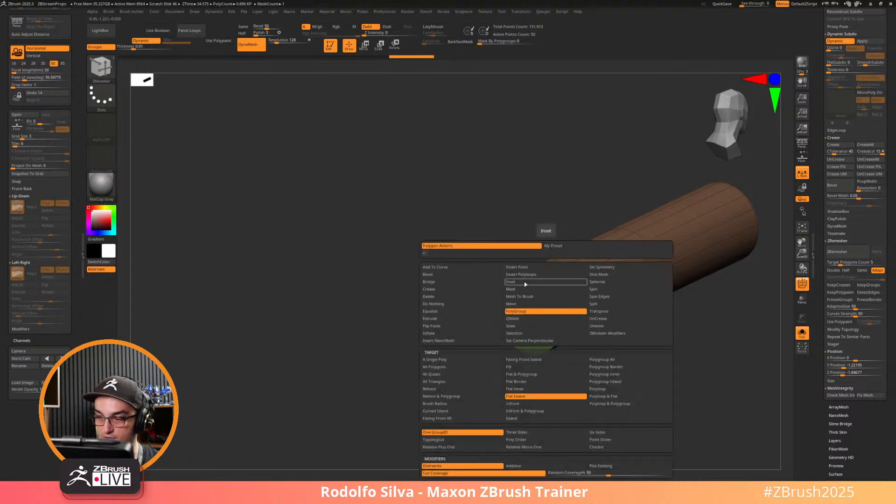
pyautogui.click(546, 282)
pyautogui.click(526, 276)
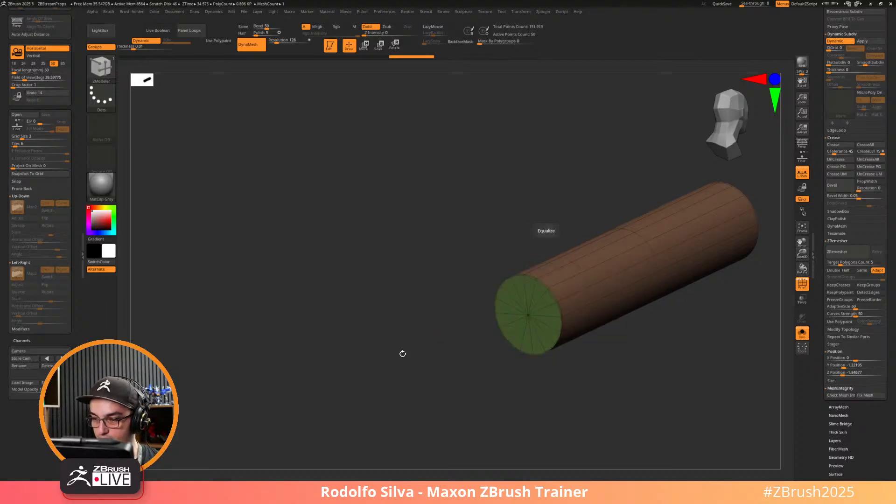
pyautogui.press('space')
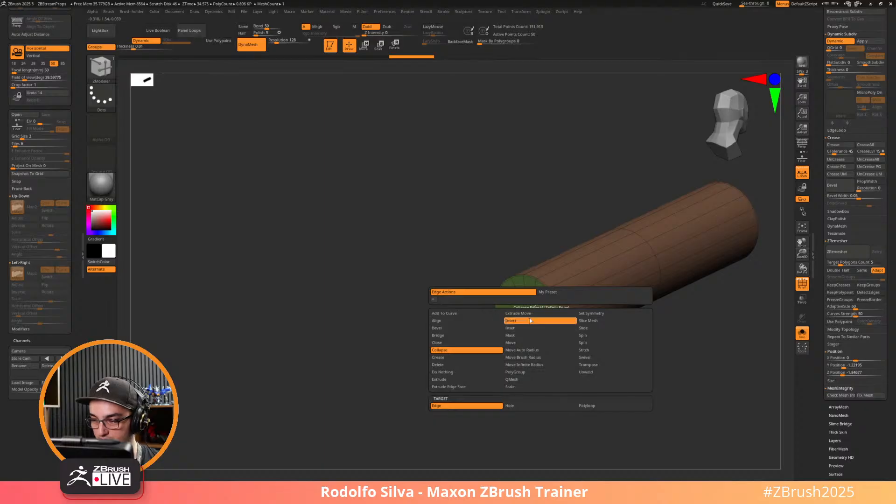
pyautogui.click(530, 320)
pyautogui.click(478, 406)
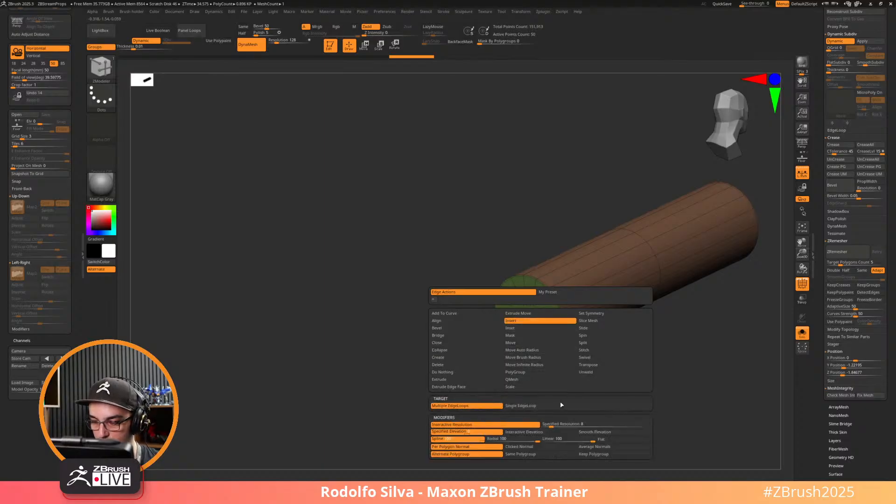
pyautogui.click(538, 435)
pyautogui.moveTo(448, 462); pyautogui.dragTo(414, 429)
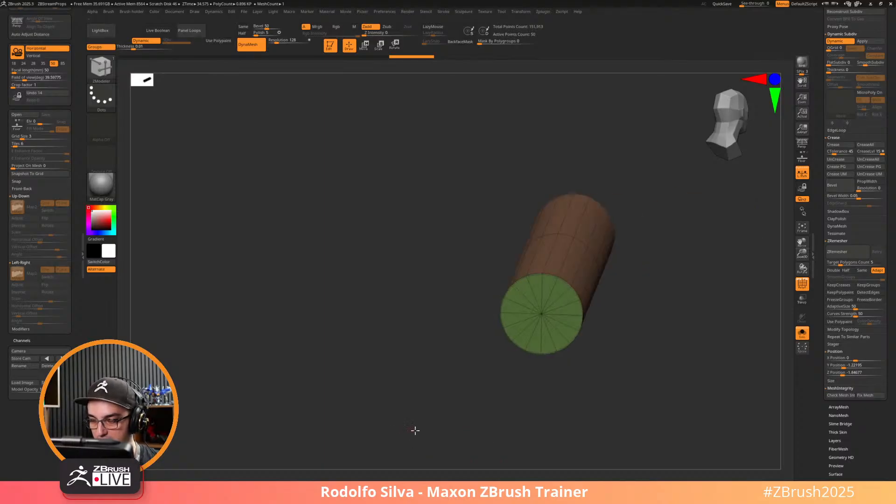
pyautogui.moveTo(589, 308)
pyautogui.mouseDown()
pyautogui.moveTo(640, 314)
pyautogui.moveTo(656, 295)
pyautogui.moveTo(654, 354)
pyautogui.moveTo(644, 368)
pyautogui.moveTo(554, 372)
pyautogui.moveTo(534, 392)
pyautogui.moveTo(550, 373)
pyautogui.moveTo(536, 386)
pyautogui.moveTo(504, 380)
pyautogui.mouseUp()
pyautogui.hotkey('shift', 'f')
pyautogui.hotkey('shift', 'f')
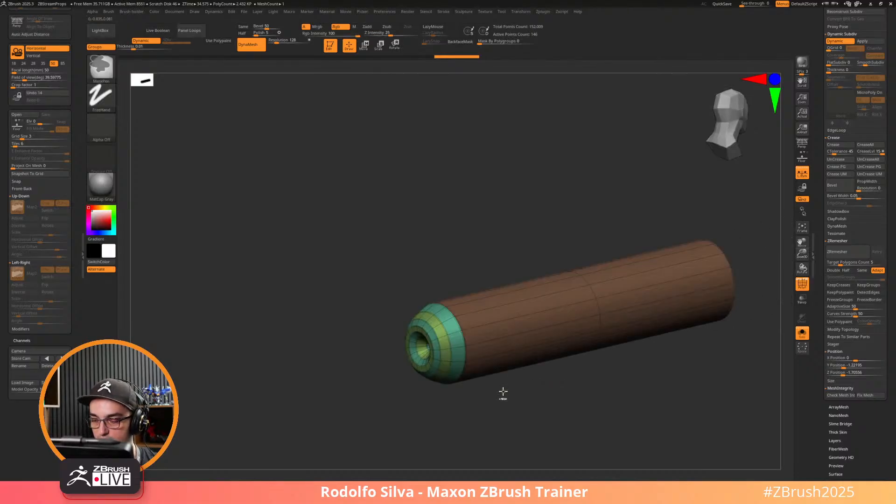
pyautogui.hotkey('ctrl', 'z')
# Reselect the ZModeler brush, hide the barrel's rear end-cap polygroup, and delete the hidden polygons to leave that end open.
pyautogui.press('b')
pyautogui.press('z')
pyautogui.press('m')
pyautogui.press('space')
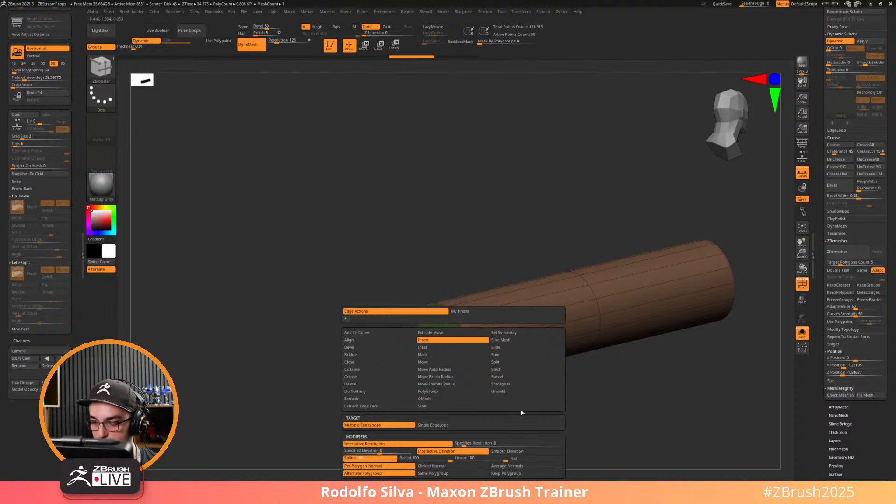
pyautogui.click(477, 425)
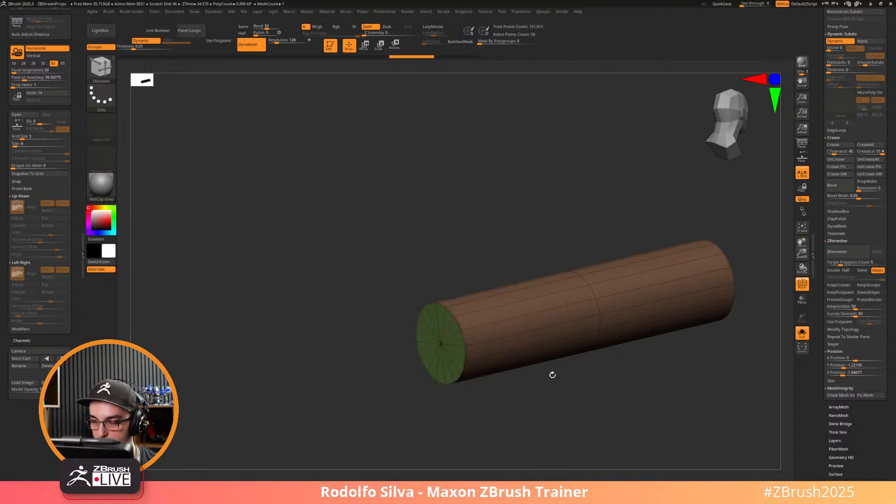
pyautogui.keyDown('ctrl'); pyautogui.keyDown('shift'); pyautogui.click(440, 344); pyautogui.keyUp('shift'); pyautogui.keyUp('ctrl')
pyautogui.keyDown('ctrl'); pyautogui.keyDown('shift'); pyautogui.moveTo(375, 416); pyautogui.dragTo(359, 443); pyautogui.keyUp('shift'); pyautogui.keyUp('ctrl')
pyautogui.press('m')
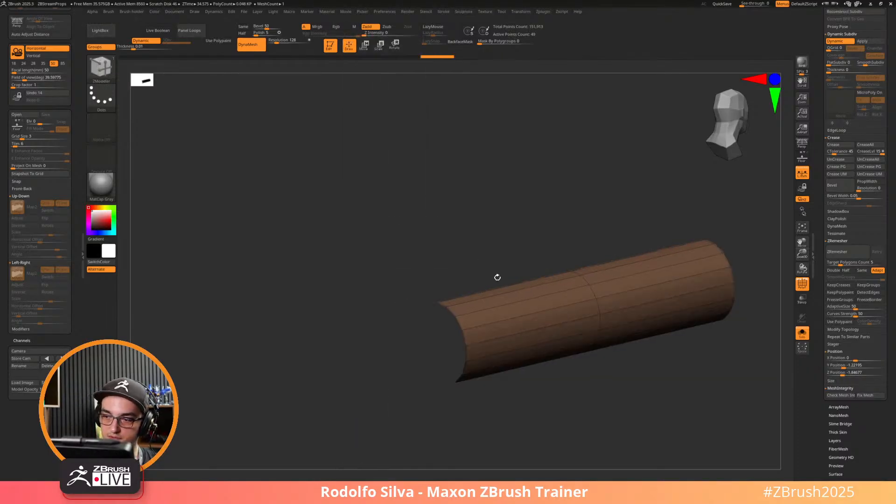
# Close the barrel's open end into a rounded dome with ZModeler's Close action, Convex Hole and Spline, and hide the wireframe.
pyautogui.press('space')
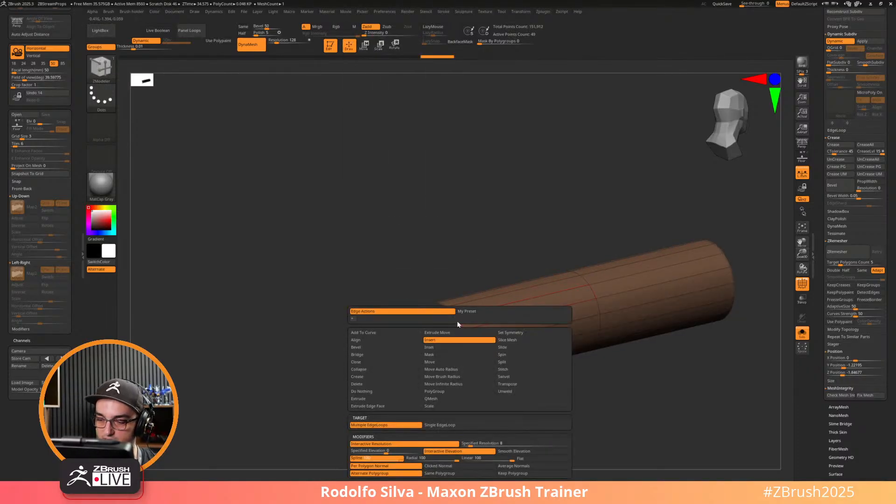
pyautogui.click(398, 349)
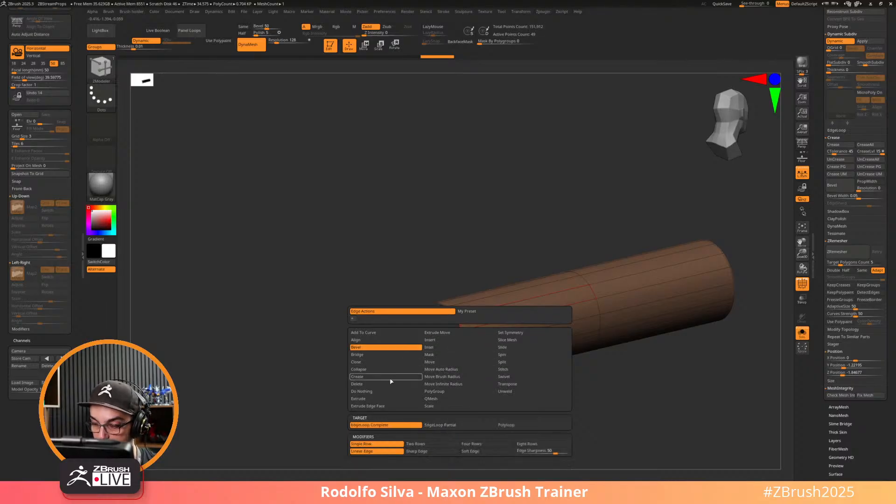
pyautogui.click(393, 363)
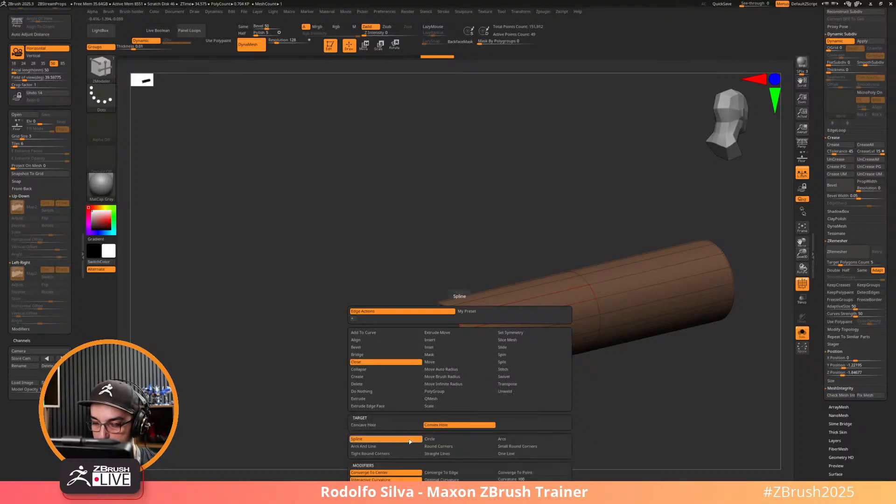
pyautogui.click(460, 323)
pyautogui.moveTo(460, 323)
pyautogui.mouseDown()
pyautogui.moveTo(538, 302)
pyautogui.moveTo(508, 290)
pyautogui.moveTo(540, 282)
pyautogui.moveTo(519, 285)
pyautogui.moveTo(521, 270)
pyautogui.moveTo(525, 295)
pyautogui.moveTo(506, 310)
pyautogui.mouseUp()
pyautogui.hotkey('shift', 'f')
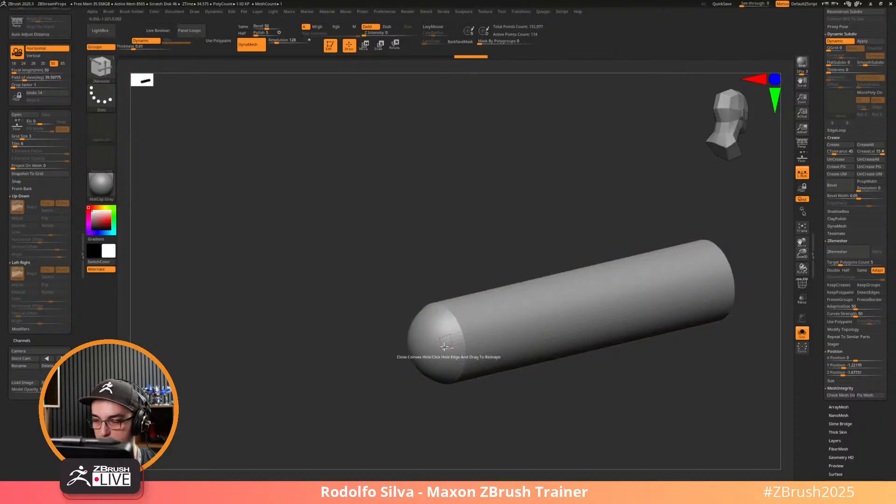
# Remove all existing creases from the barrel and crease its polygroup borders.
pyautogui.keyDown('ctrl'); pyautogui.keyDown('shift'); pyautogui.click(413, 349); pyautogui.keyUp('shift'); pyautogui.keyUp('ctrl')
pyautogui.keyDown('ctrl'); pyautogui.keyDown('shift'); pyautogui.click(502, 401); pyautogui.keyUp('shift'); pyautogui.keyUp('ctrl')
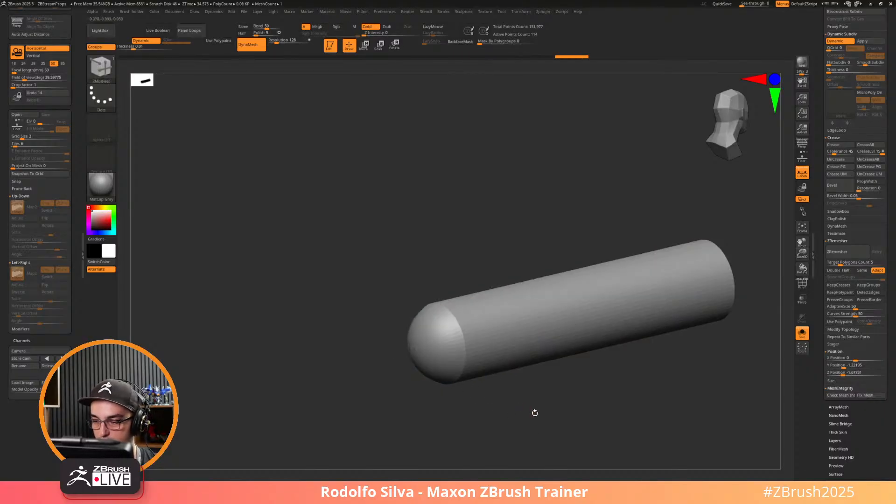
pyautogui.press('2')
pyautogui.click(558, 295)
pyautogui.click(530, 302)
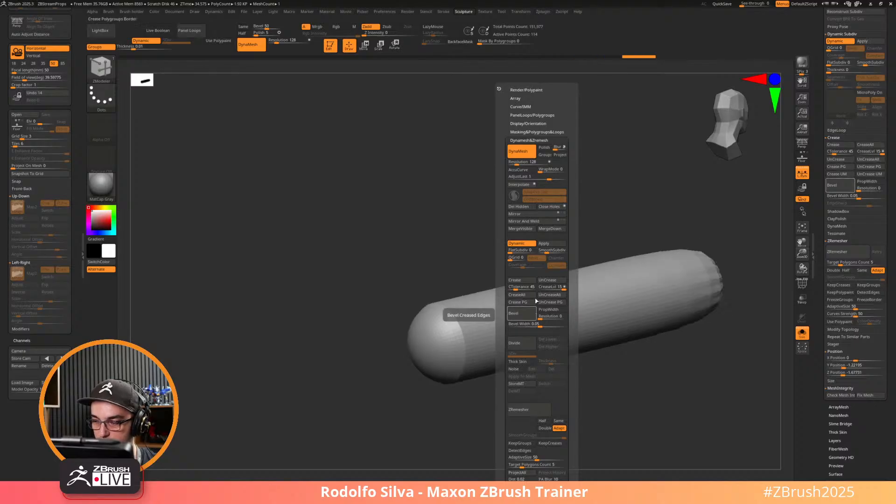
pyautogui.click(531, 281)
# Set the barrel's crease level to 4 and raise its Dynamic Subdivision SmoothSubdiv value.
pyautogui.hotkey('shift', 'f')
pyautogui.keyDown('ctrl'); pyautogui.moveTo(650, 391); pyautogui.dragTo(630, 372, button='right'); pyautogui.keyUp('ctrl')
pyautogui.press('2')
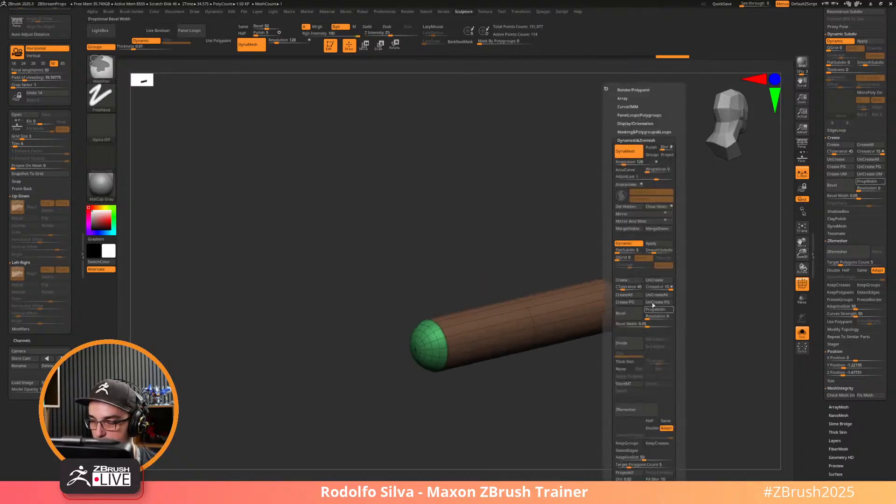
pyautogui.moveTo(661, 288); pyautogui.dragTo(653, 288)
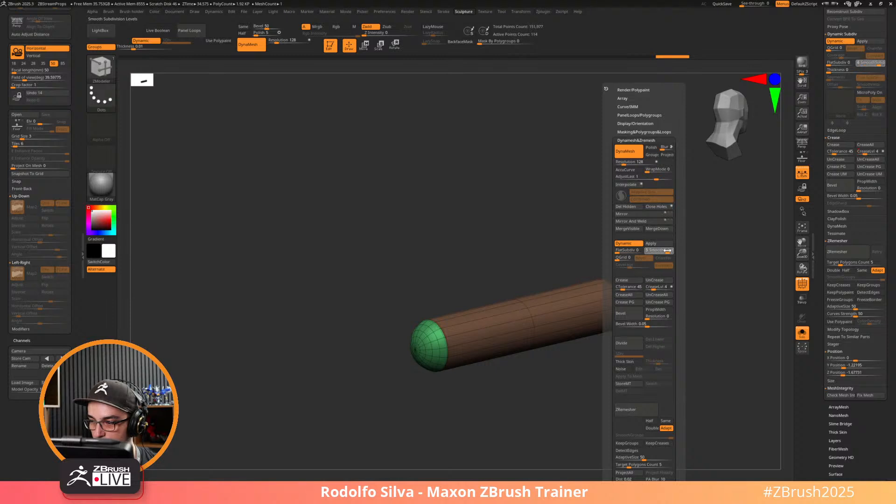
pyautogui.moveTo(667, 251); pyautogui.dragTo(673, 250)
pyautogui.hotkey('shift', 'f')
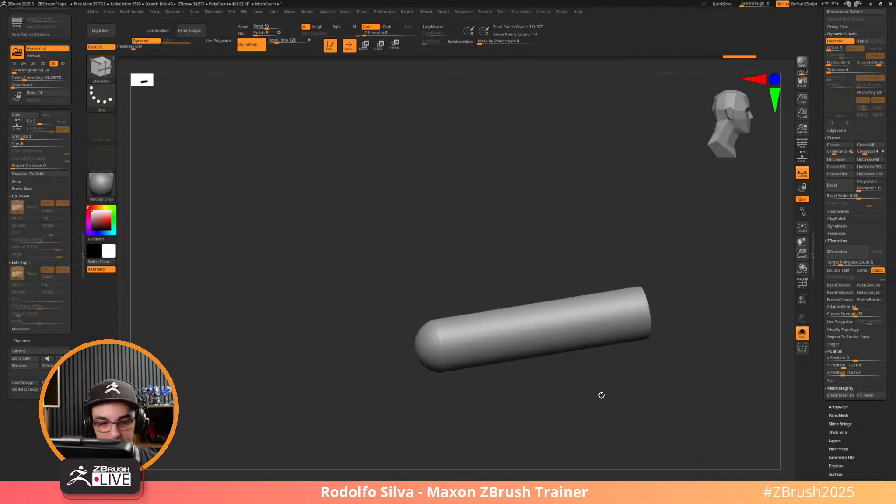
# Turn off Solo to bring back the whole cannon, and show the barrel's PolyFrame in a top view.
pyautogui.hotkey('shift', 's')
pyautogui.moveTo(648, 389); pyautogui.dragTo(638, 409)
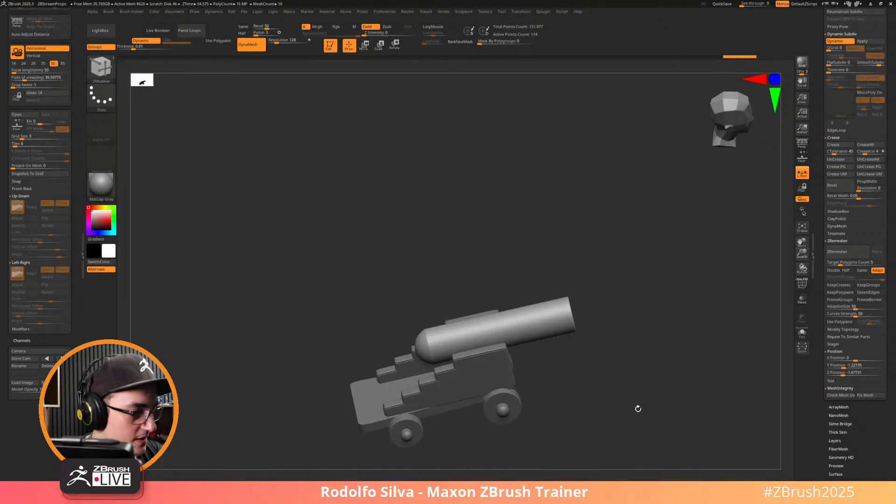
pyautogui.moveTo(637, 409); pyautogui.dragTo(653, 335)
pyautogui.hotkey('shift', 'f')
pyautogui.moveTo(632, 415)
pyautogui.mouseDown()
pyautogui.moveTo(620, 404)
pyautogui.moveTo(630, 408)
pyautogui.moveTo(632, 352)
pyautogui.moveTo(612, 367)
pyautogui.moveTo(583, 365)
pyautogui.moveTo(618, 399)
pyautogui.moveTo(636, 384)
pyautogui.moveTo(636, 397)
pyautogui.moveTo(604, 428)
pyautogui.mouseUp()
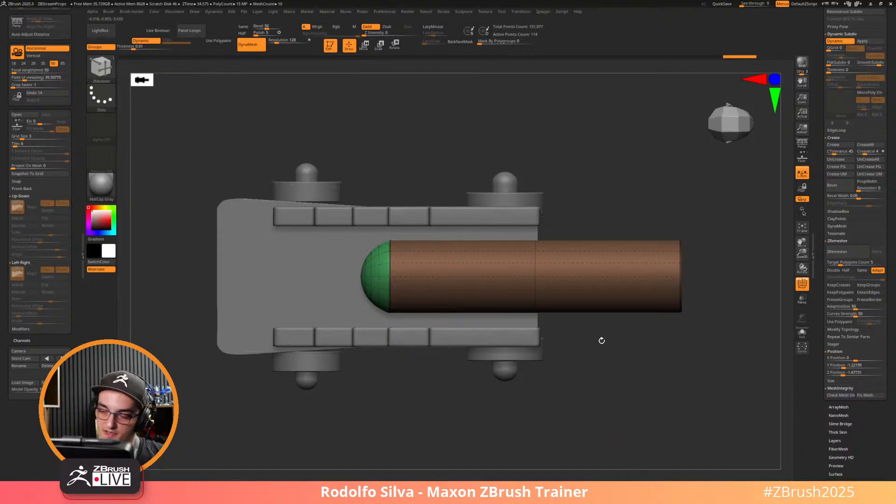
# Taper the barrel so it narrows toward the muzzle with the Gizmo's taper deformer, and return to Draw mode.
pyautogui.press('w')
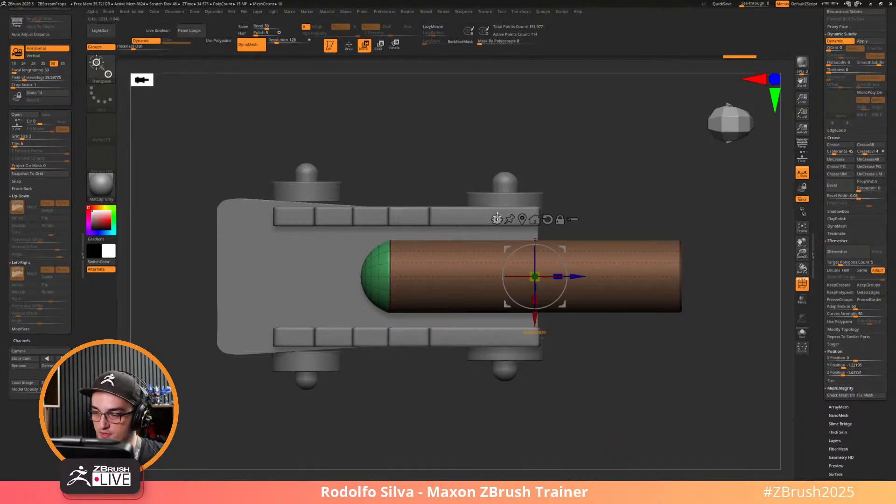
pyautogui.click(497, 219)
pyautogui.click(562, 280)
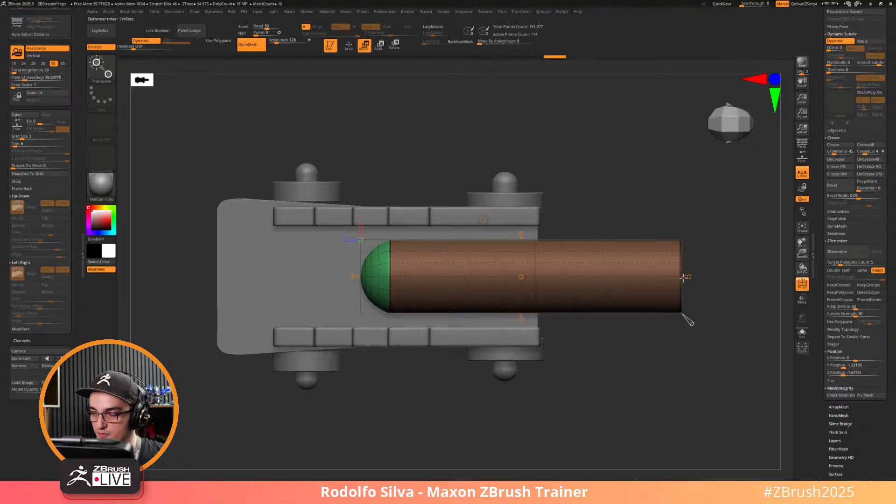
pyautogui.moveTo(672, 277); pyautogui.dragTo(669, 278)
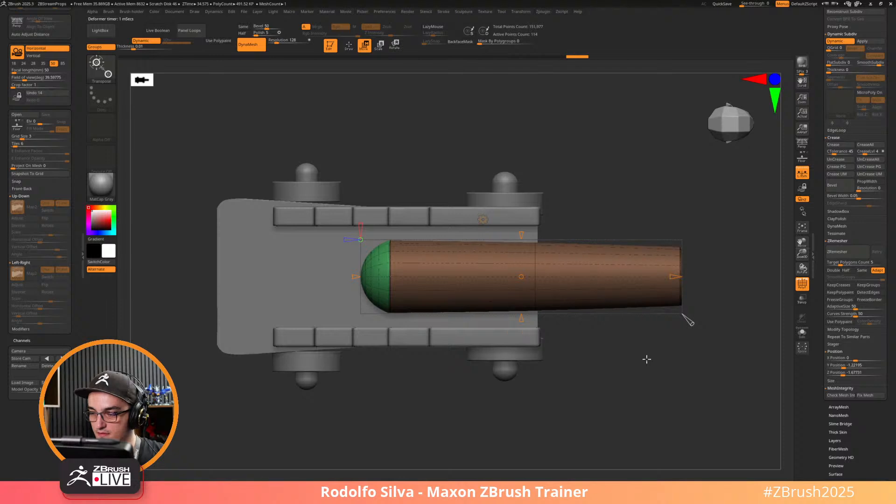
pyautogui.moveTo(646, 359); pyautogui.dragTo(649, 336)
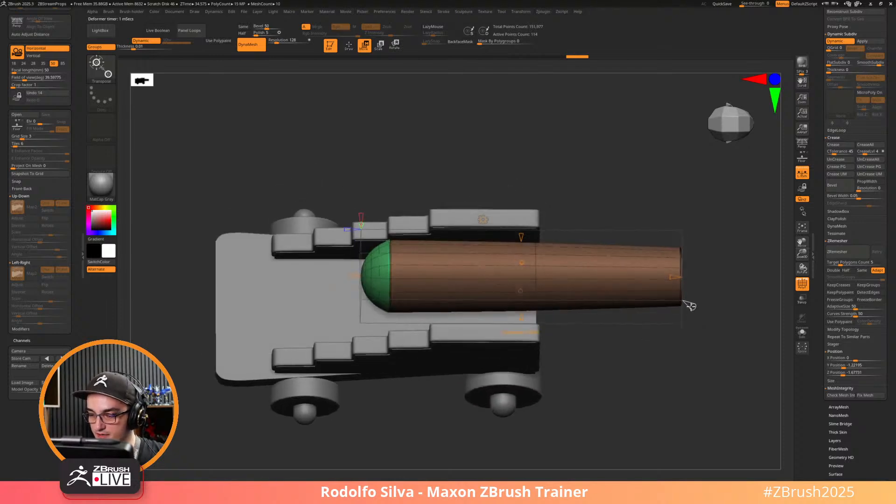
pyautogui.moveTo(683, 301)
pyautogui.mouseDown()
pyautogui.moveTo(702, 309)
pyautogui.moveTo(687, 303)
pyautogui.mouseUp()
pyautogui.moveTo(355, 275); pyautogui.dragTo(351, 276)
pyautogui.moveTo(675, 305); pyautogui.dragTo(702, 308)
pyautogui.hotkey('shift', 'f')
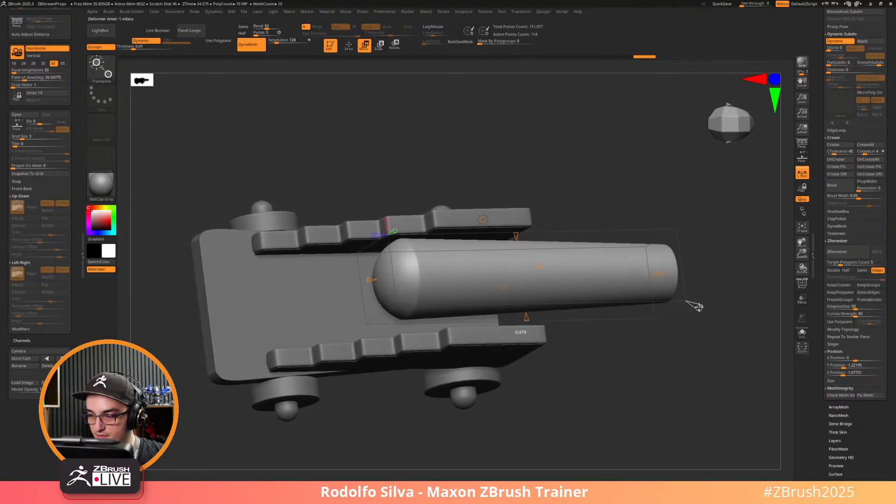
pyautogui.moveTo(665, 358)
pyautogui.mouseDown()
pyautogui.moveTo(631, 386)
pyautogui.moveTo(640, 374)
pyautogui.moveTo(644, 392)
pyautogui.moveTo(673, 384)
pyautogui.moveTo(691, 354)
pyautogui.moveTo(652, 374)
pyautogui.moveTo(664, 390)
pyautogui.moveTo(662, 370)
pyautogui.mouseUp()
pyautogui.press('q')
# Use ZModeler's Inset polygon action with the Polygroup Island target to create a rim around the barrel's flat muzzle face.
pyautogui.hotkey('shift', 'f')
pyautogui.hotkey('shift', 'd')
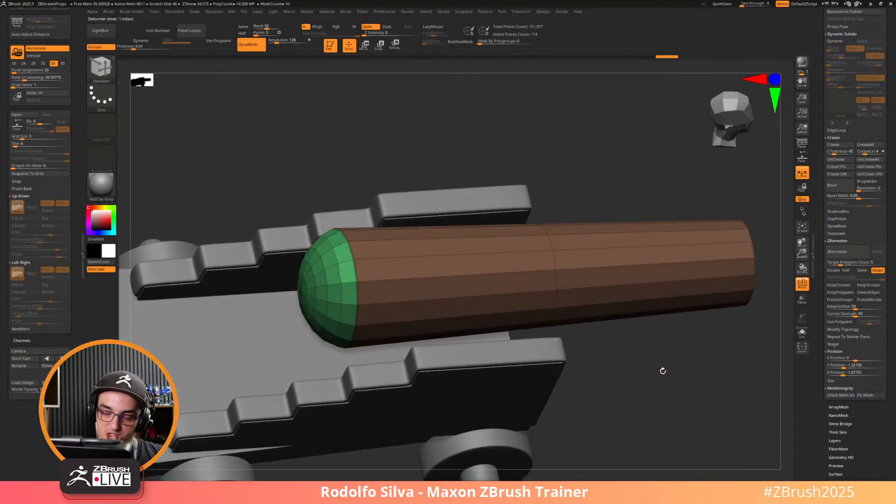
pyautogui.press('d')
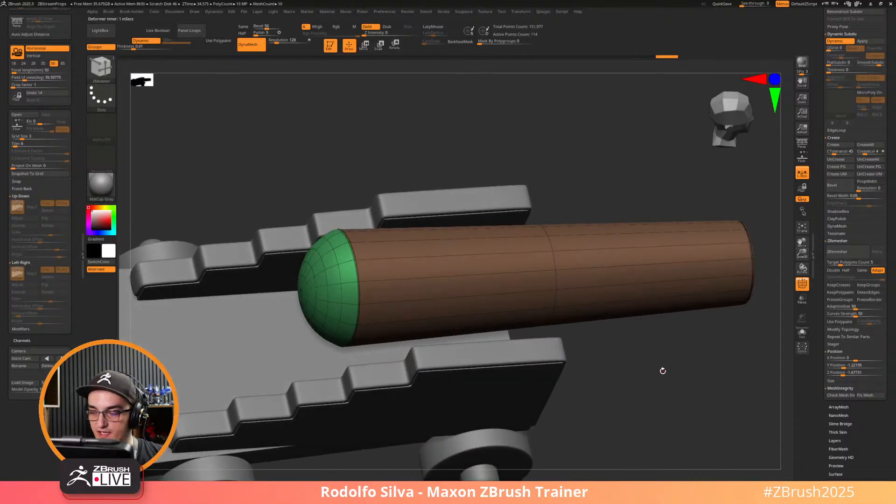
pyautogui.moveTo(663, 371); pyautogui.dragTo(574, 327)
pyautogui.moveTo(560, 272)
pyautogui.keyDown('alt'); pyautogui.mouseDown()
pyautogui.moveTo(552, 266)
pyautogui.moveTo(520, 285)
pyautogui.moveTo(564, 283)
pyautogui.mouseUp(); pyautogui.keyUp('alt')
pyautogui.click(532, 308)
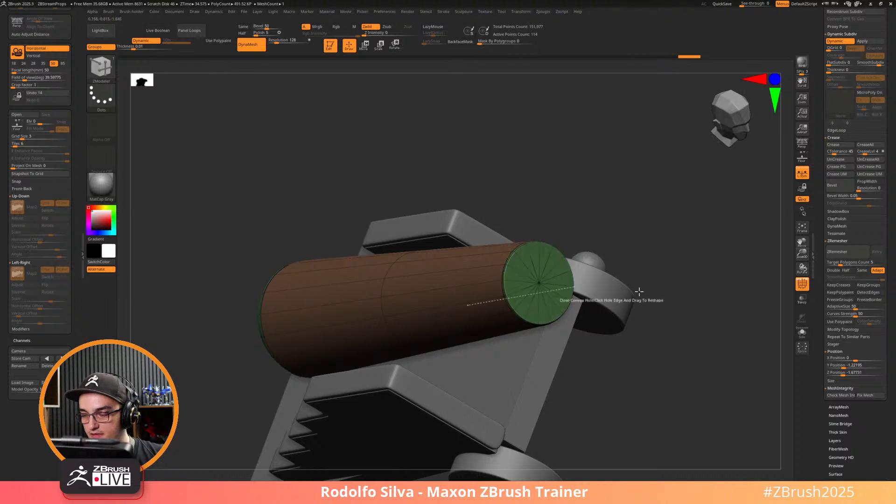
pyautogui.moveTo(672, 293)
pyautogui.mouseDown()
pyautogui.moveTo(650, 304)
pyautogui.moveTo(671, 299)
pyautogui.mouseUp()
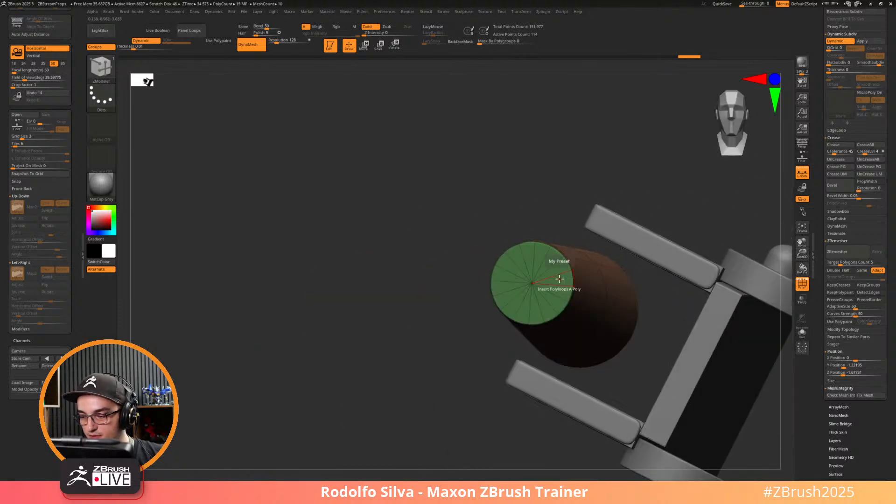
pyautogui.press('space')
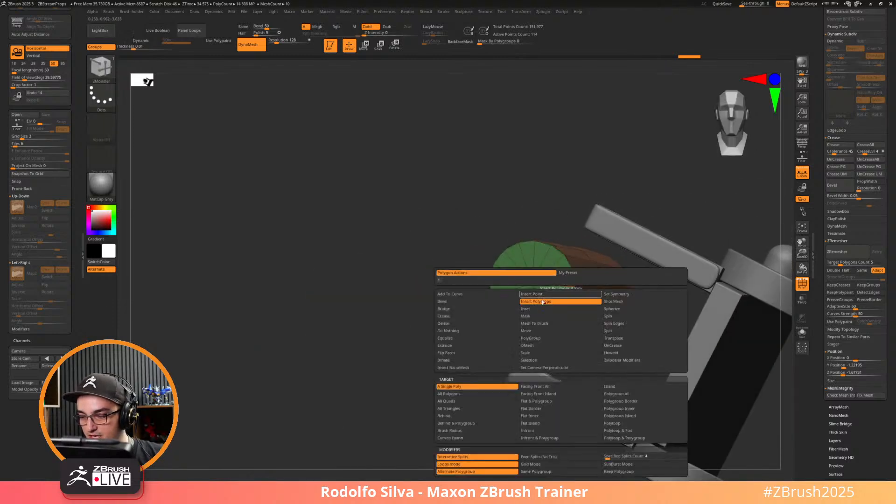
pyautogui.click(525, 308)
pyautogui.click(619, 416)
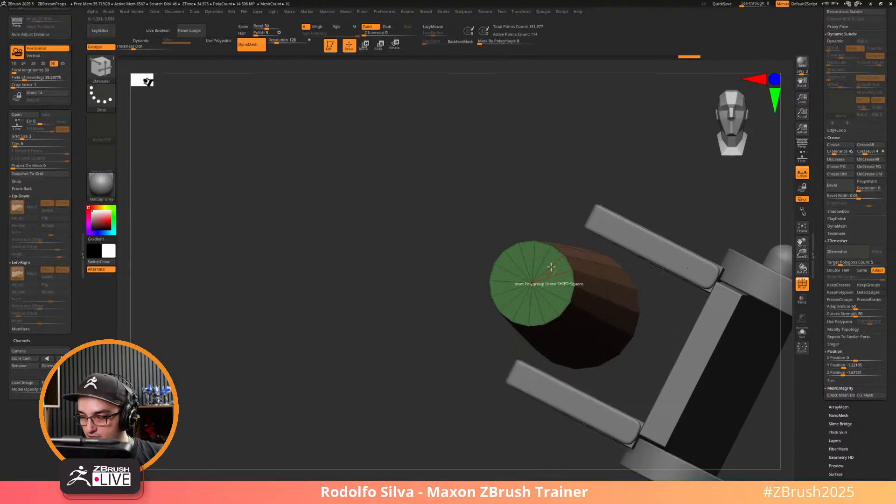
pyautogui.moveTo(551, 266); pyautogui.dragTo(553, 272)
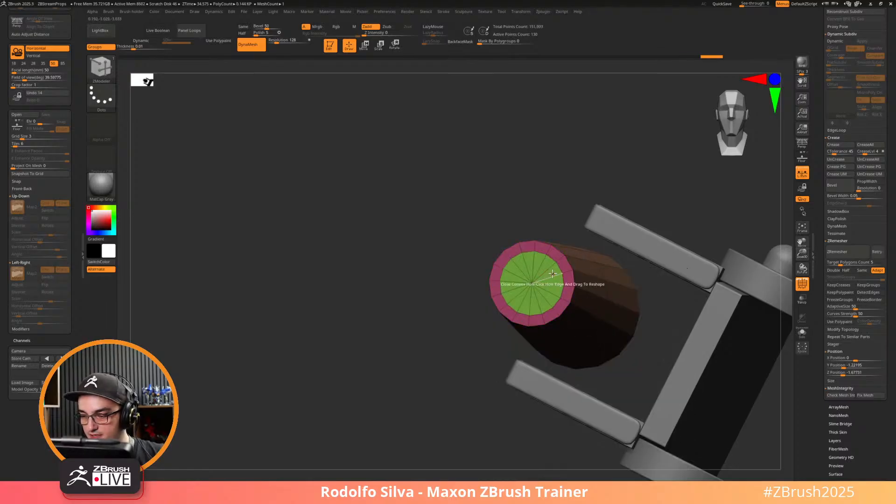
# Push the inner muzzle disc deep into the barrel with the QPIsland preset to hollow out the bore.
pyautogui.press('space')
pyautogui.moveTo(567, 262)
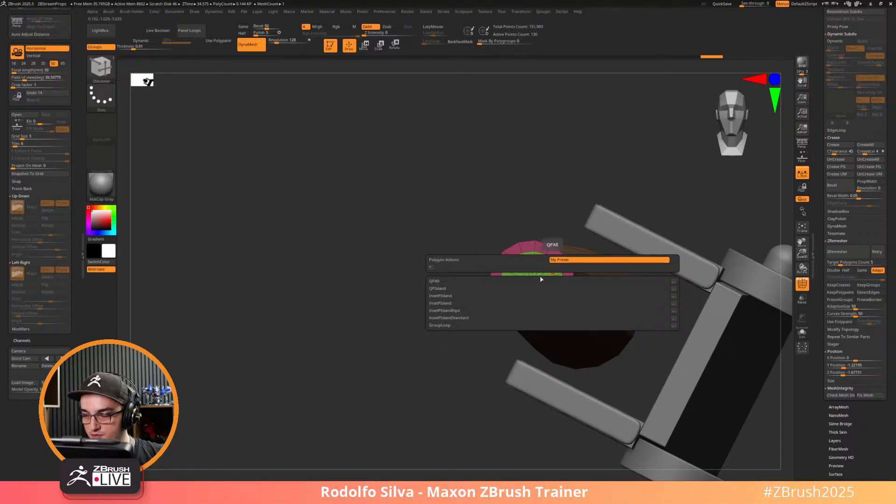
pyautogui.click(525, 288)
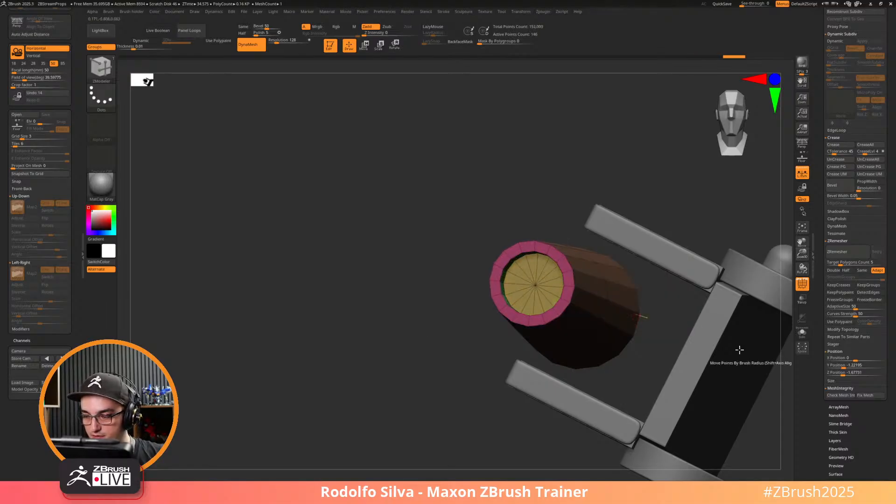
pyautogui.moveTo(740, 356); pyautogui.dragTo(467, 410)
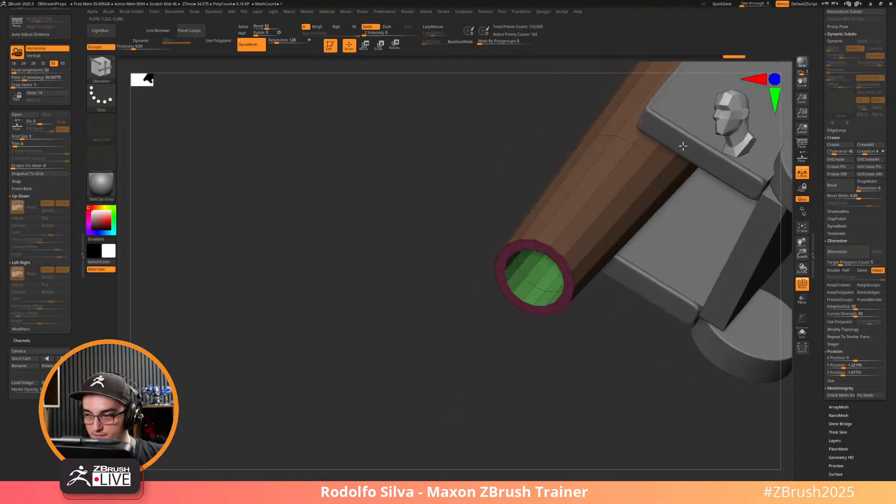
pyautogui.click(774, 76)
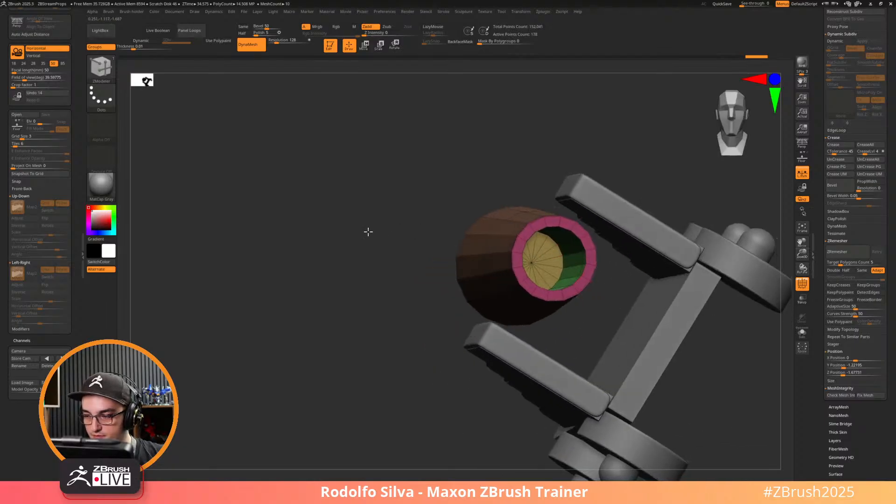
# Turn Dynamic Subdivision back on and crease the polygroup borders of the hollowed barrel.
pyautogui.moveTo(312, 342)
pyautogui.mouseDown()
pyautogui.moveTo(296, 341)
pyautogui.moveTo(311, 340)
pyautogui.moveTo(306, 350)
pyautogui.mouseUp()
pyautogui.press('d')
pyautogui.press('space')
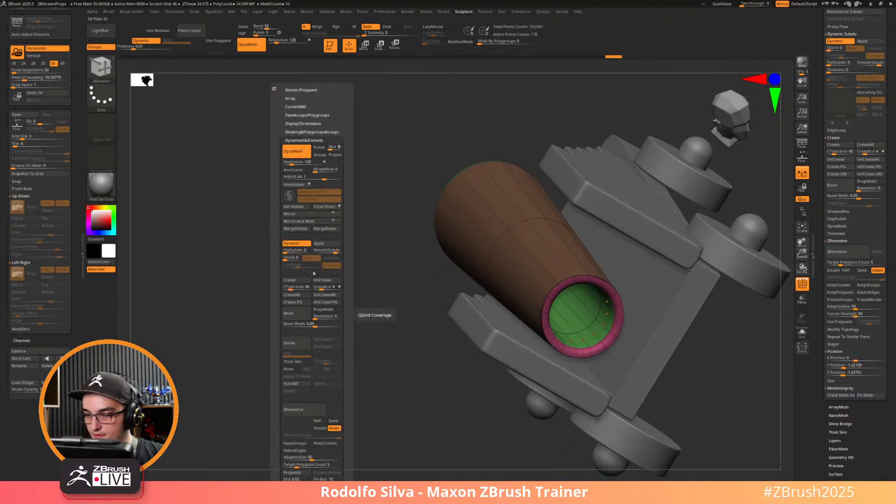
pyautogui.click(306, 304)
pyautogui.keyDown('alt'); pyautogui.moveTo(450, 420); pyautogui.dragTo(684, 365); pyautogui.keyUp('alt')
pyautogui.hotkey('shift', 'f')
pyautogui.hotkey('shift', 'f')
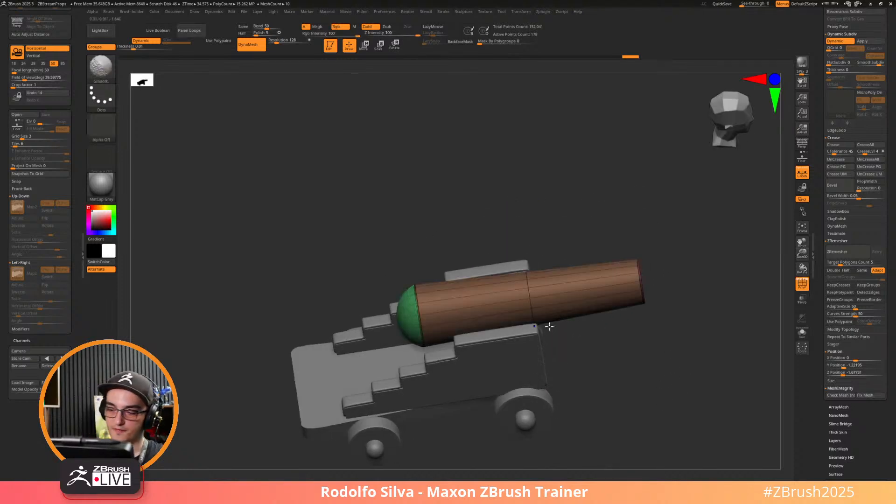
# Duplicate the hollowed barrel subtool.
pyautogui.keyDown('alt'); pyautogui.moveTo(614, 344); pyautogui.dragTo(487, 320); pyautogui.keyUp('alt')
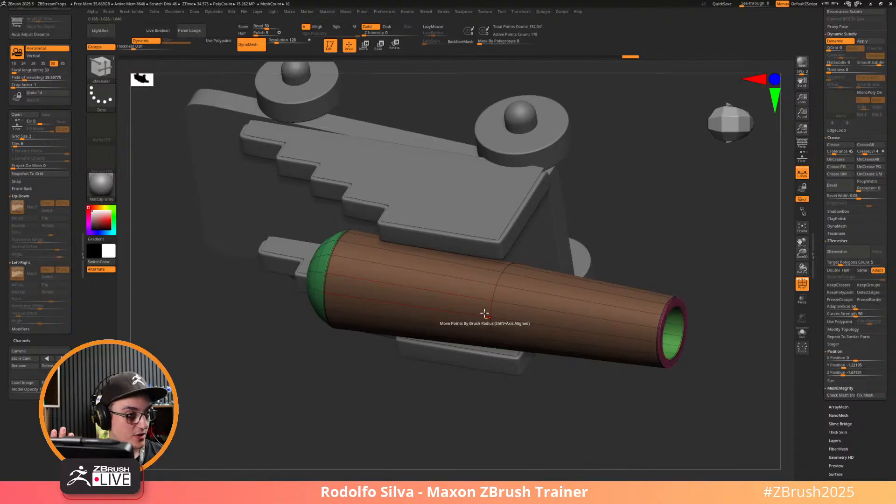
pyautogui.moveTo(484, 313); pyautogui.dragTo(571, 388)
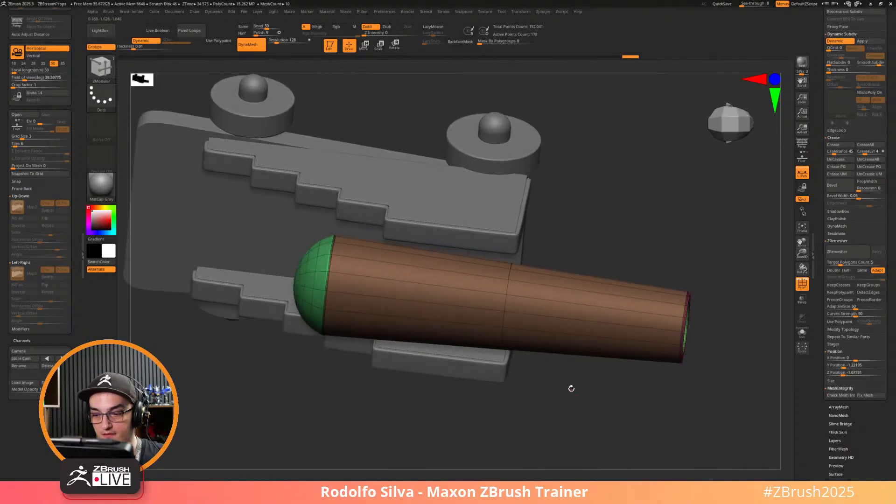
pyautogui.moveTo(426, 409); pyautogui.dragTo(488, 396)
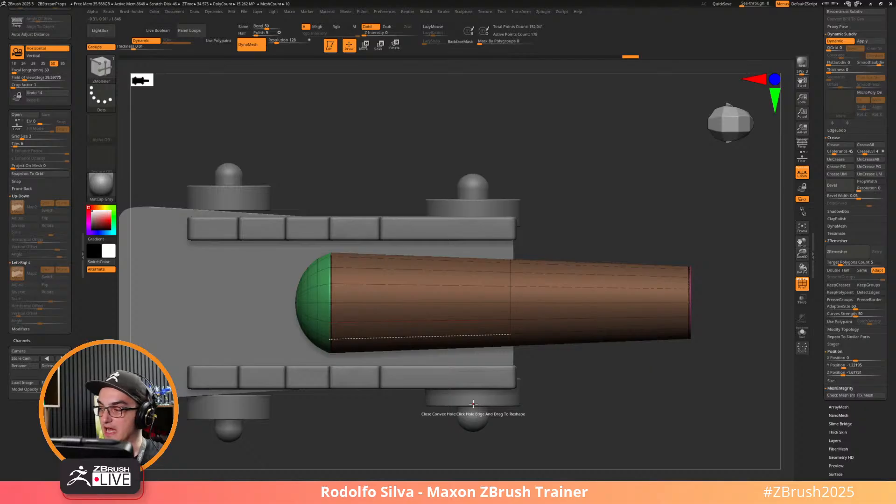
pyautogui.moveTo(473, 403); pyautogui.dragTo(638, 306)
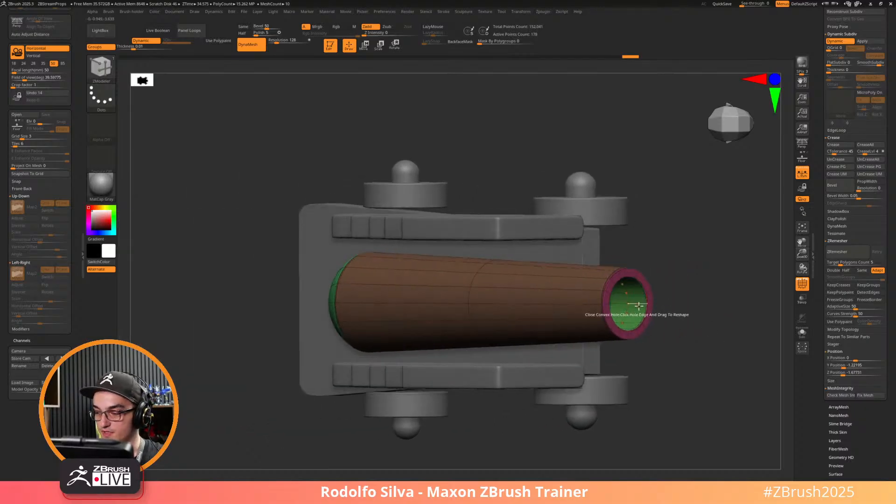
pyautogui.moveTo(820, 181); pyautogui.dragTo(821, 446)
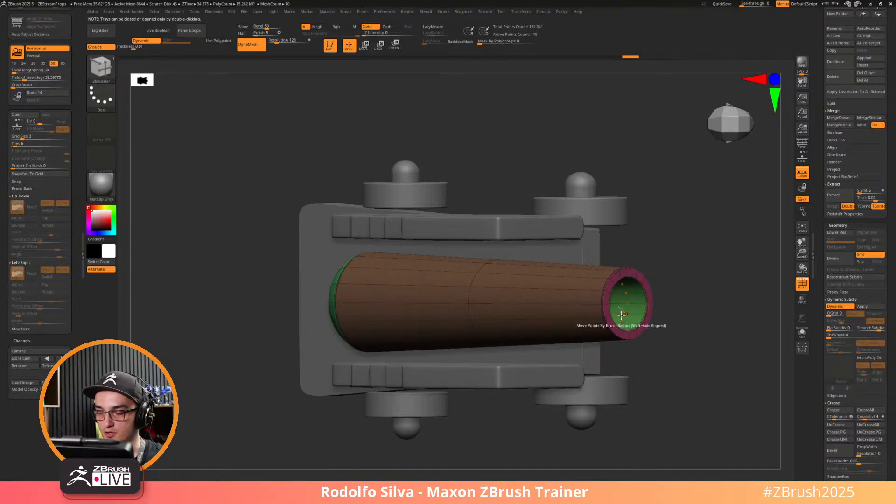
pyautogui.click(839, 62)
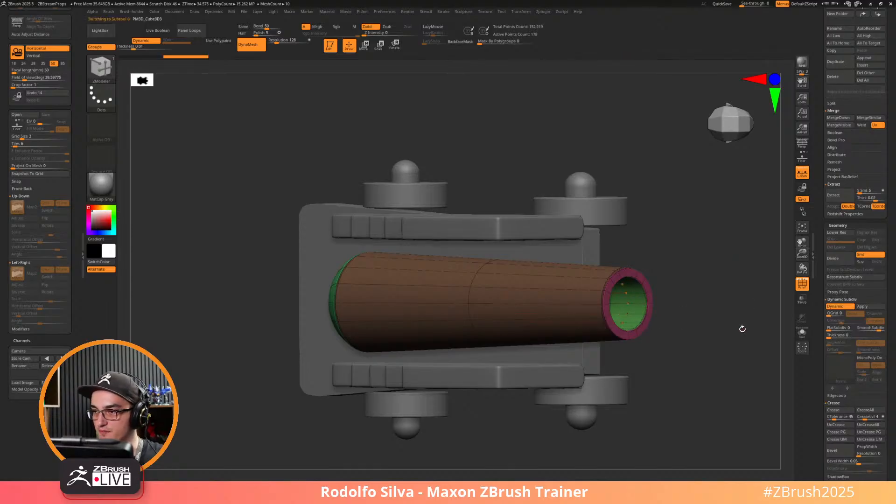
# Turn off Dynamic Subdivision on the current barrel copy and undo its bore extrusions back to the flat inset muzzle.
pyautogui.hotkey('shift', 'd')
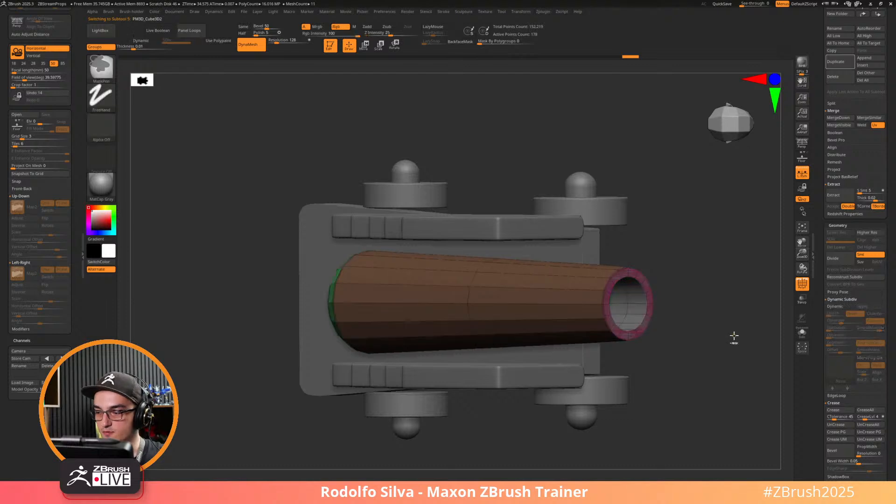
pyautogui.hotkey('ctrl', 'z')
pyautogui.hotkey('ctrl', 'z')
pyautogui.hotkey('ctrl', 'z')
pyautogui.hotkey('ctrl', 'z')
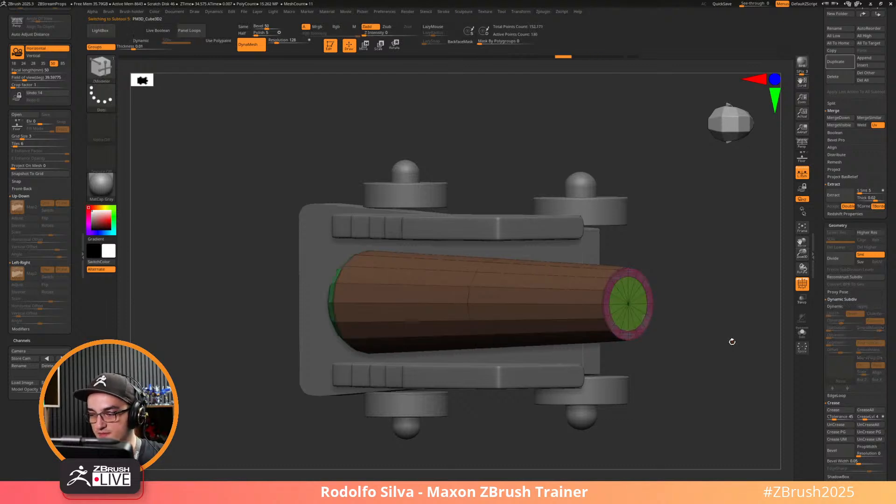
# Re-enable Dynamic Subdivision on the solid barrel copy and apply it as real subdivision levels.
pyautogui.press('d')
pyautogui.press('space')
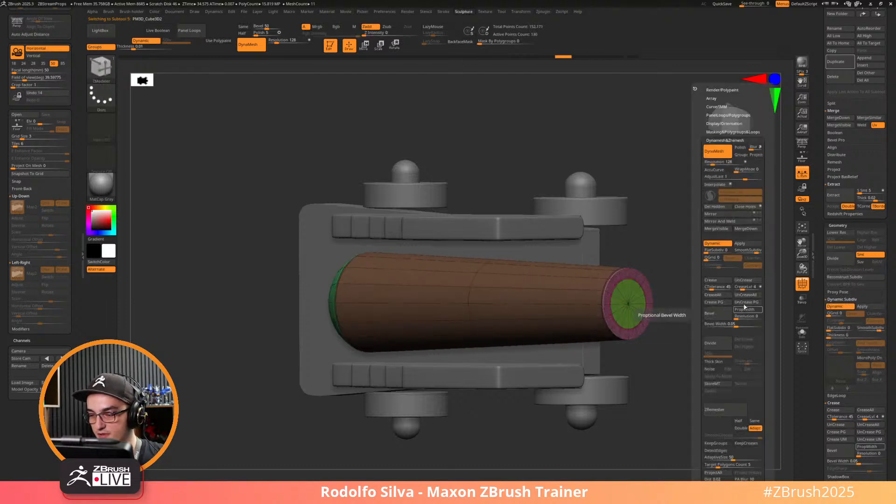
pyautogui.click(750, 243)
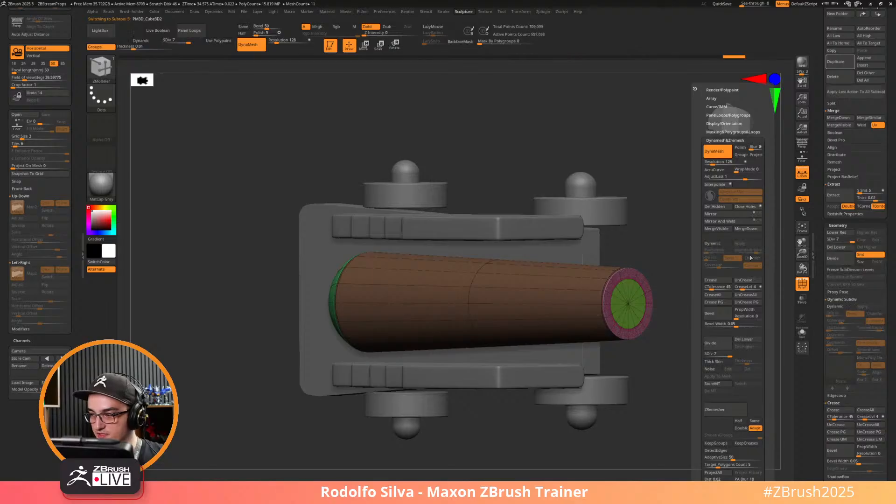
# Delete the lower subdivision levels of the solid barrel copy and hide its polyframe.
pyautogui.click(746, 339)
pyautogui.moveTo(668, 362); pyautogui.dragTo(678, 362)
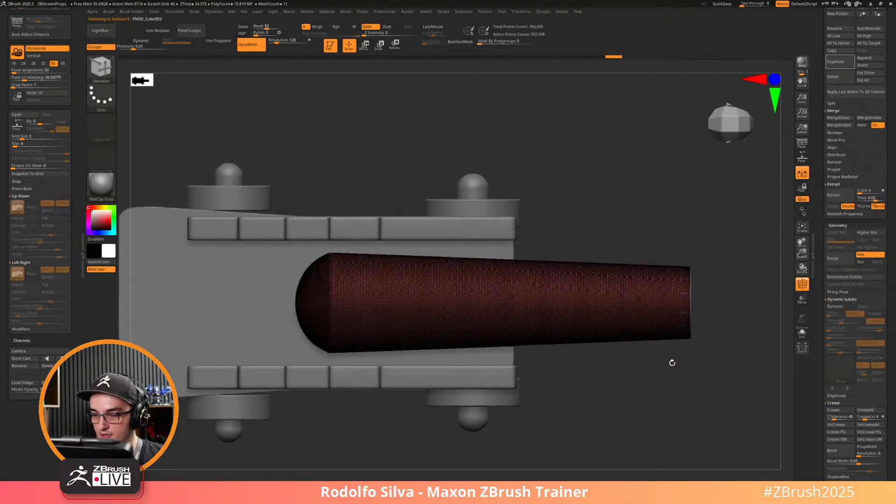
pyautogui.hotkey('shift', 'f')
pyautogui.hotkey('shift', 'f')
pyautogui.hotkey('shift', 'f')
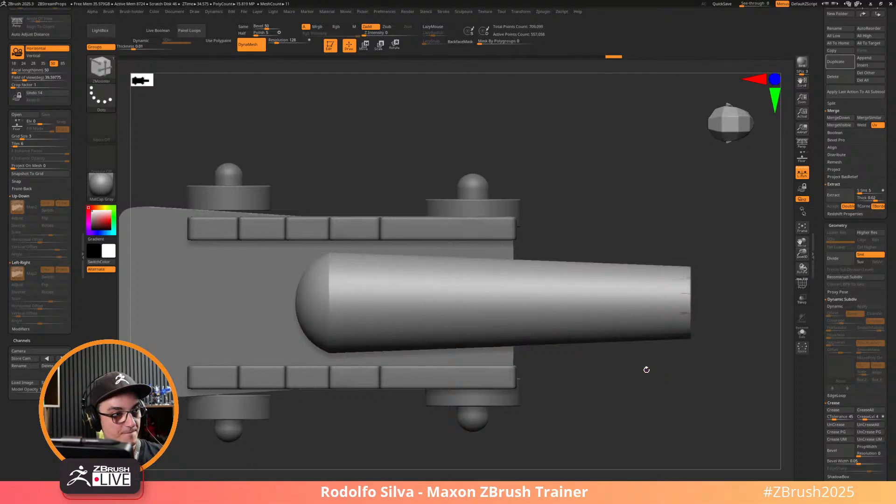
# Slice a narrow polygroup band around the front third of the barrel using SliceCurve with BRadius, and solo the barrel.
pyautogui.hotkey('ctrl', 'shift')
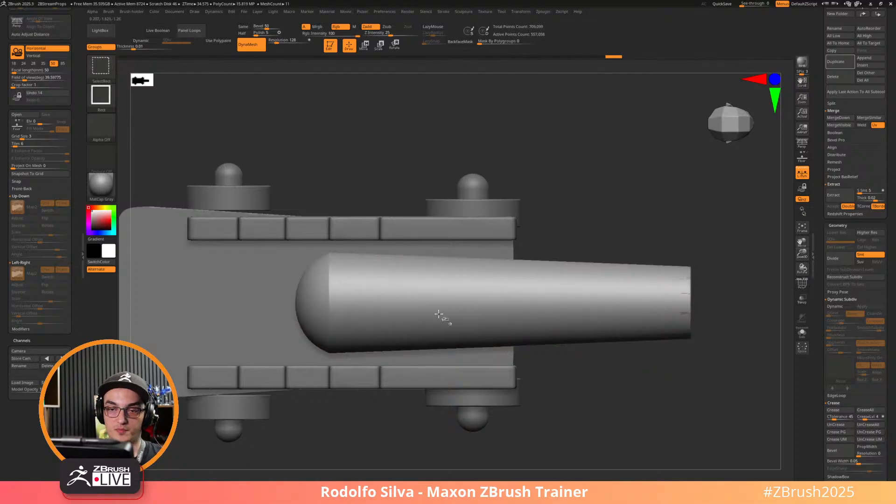
pyautogui.click(104, 69)
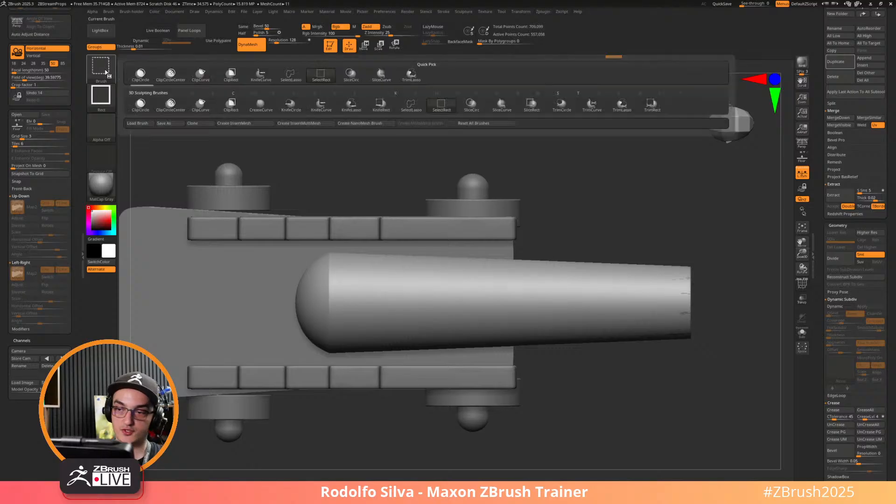
pyautogui.click(392, 80)
pyautogui.hotkey('ctrl', 'shift', 'space')
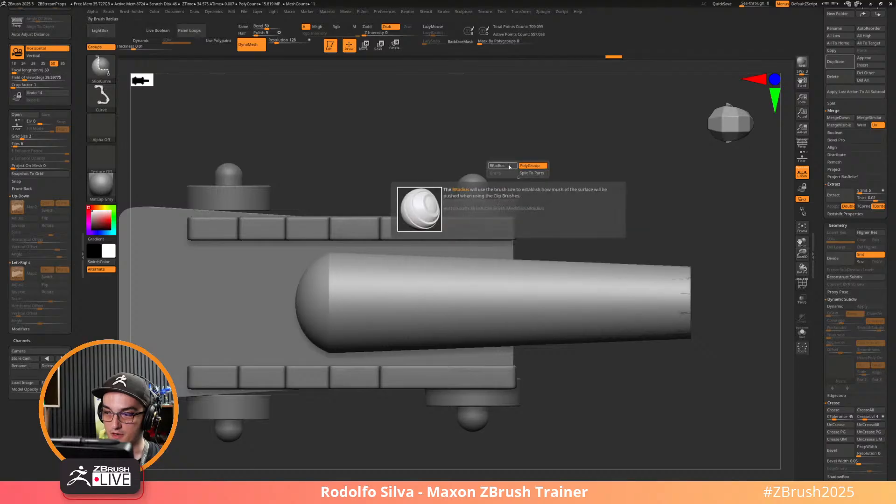
pyautogui.press('s')
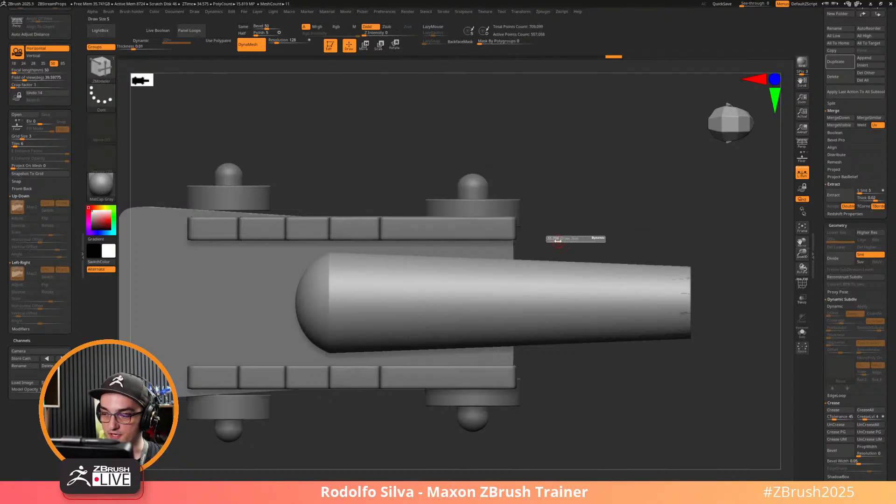
pyautogui.moveTo(558, 241); pyautogui.dragTo(579, 388)
pyautogui.hotkey('shift', 'f')
pyautogui.hotkey('shift', 'alt', 's')
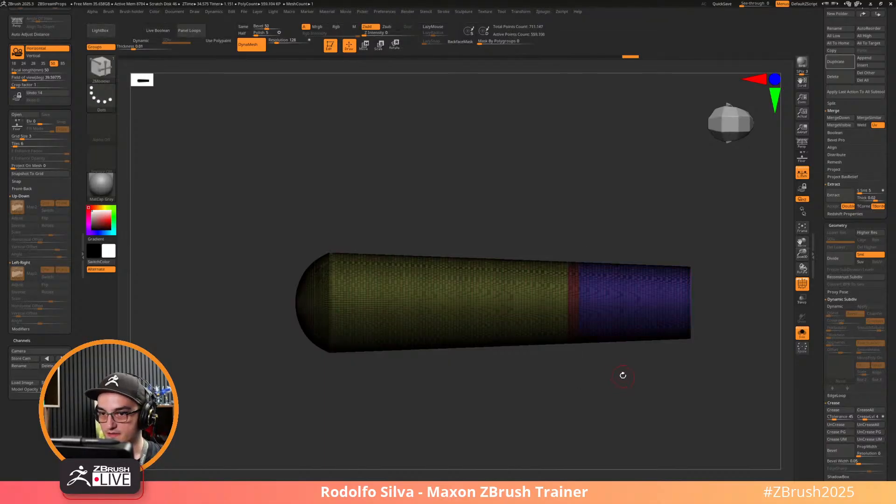
# Hide the polyframe lines but keep polygroup colours, and slice a second narrow band closer to the muzzle.
pyautogui.keyDown('ctrl'); pyautogui.moveTo(614, 379); pyautogui.dragTo(623, 400, button='right'); pyautogui.keyUp('ctrl')
pyautogui.click(801, 282)
pyautogui.keyDown('alt'); pyautogui.moveTo(674, 430); pyautogui.dragTo(542, 430, button='right'); pyautogui.keyUp('alt')
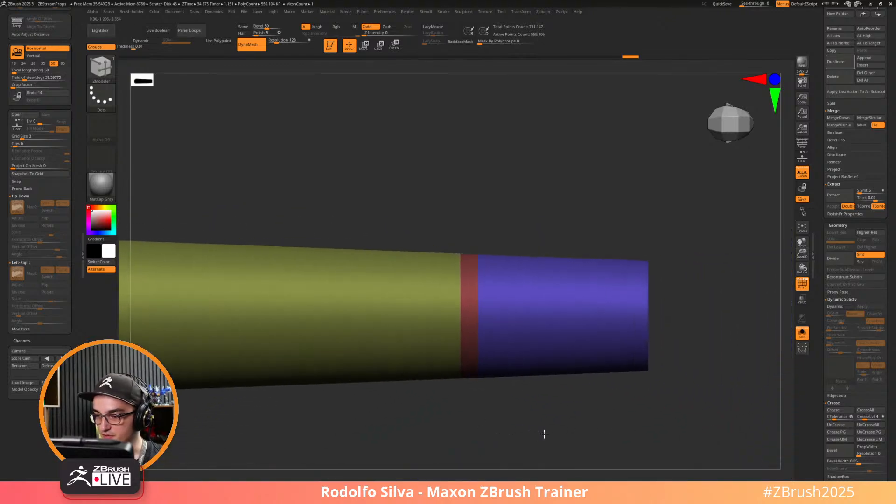
pyautogui.keyDown('ctrl'); pyautogui.keyDown('shift'); pyautogui.moveTo(536, 213); pyautogui.dragTo(528, 436); pyautogui.keyUp('shift'); pyautogui.keyUp('ctrl')
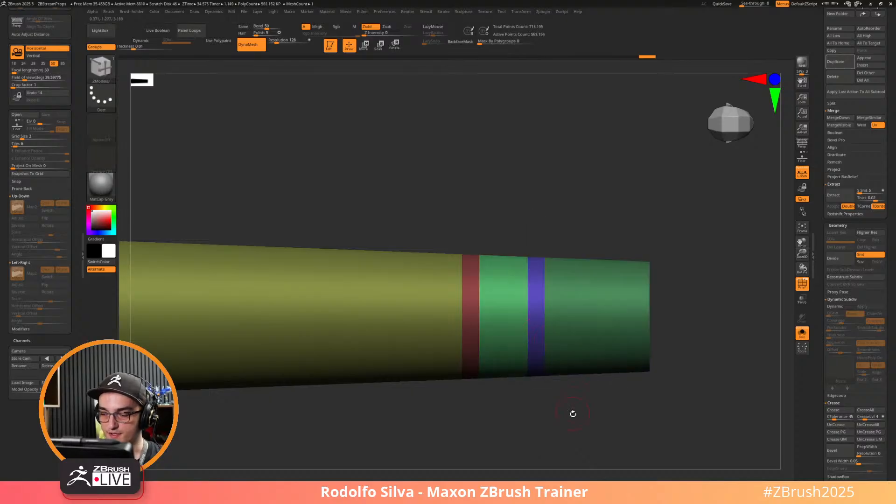
# Slice two narrow polygroup bands around the rear of the barrel, leaving a wider section between them.
pyautogui.keyDown('alt'); pyautogui.moveTo(547, 406); pyautogui.dragTo(650, 394, button='right'); pyautogui.keyUp('alt')
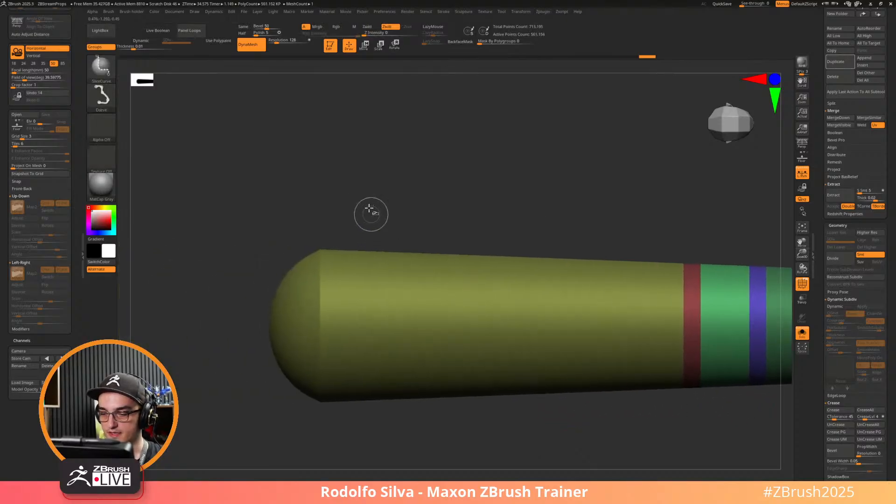
pyautogui.keyDown('ctrl'); pyautogui.keyDown('shift'); pyautogui.moveTo(364, 210); pyautogui.dragTo(368, 415); pyautogui.keyUp('shift'); pyautogui.keyUp('ctrl')
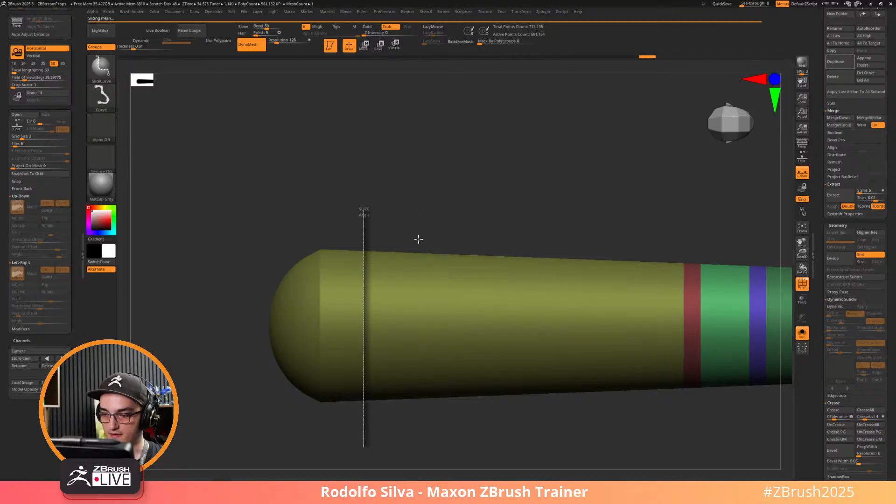
pyautogui.moveTo(407, 212)
pyautogui.keyDown('ctrl'); pyautogui.keyDown('shift'); pyautogui.mouseDown()
pyautogui.moveTo(401, 435)
pyautogui.moveTo(425, 450)
pyautogui.mouseUp(); pyautogui.keyUp('shift'); pyautogui.keyUp('ctrl')
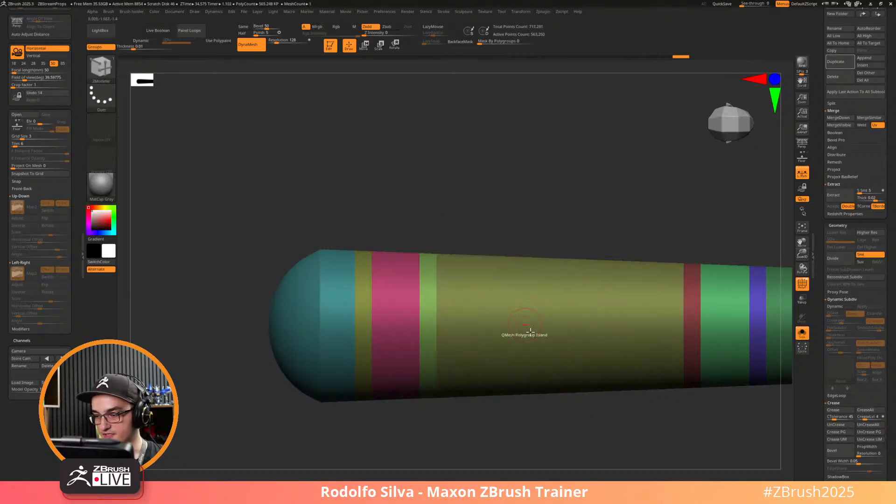
# Slice another narrow polygroup band where the rounded breech meets the barrel.
pyautogui.moveTo(557, 391)
pyautogui.mouseDown()
pyautogui.moveTo(586, 426)
pyautogui.moveTo(602, 275)
pyautogui.mouseUp()
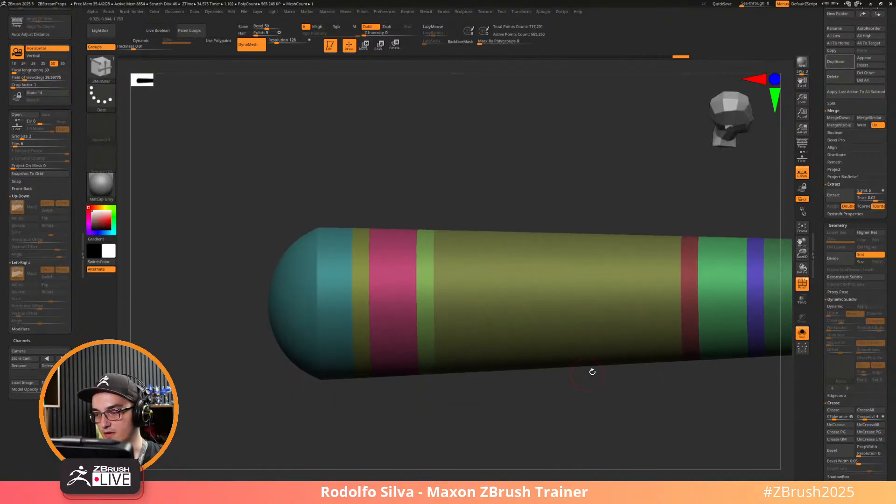
pyautogui.moveTo(537, 411); pyautogui.dragTo(552, 400)
pyautogui.hotkey('shift', 'f')
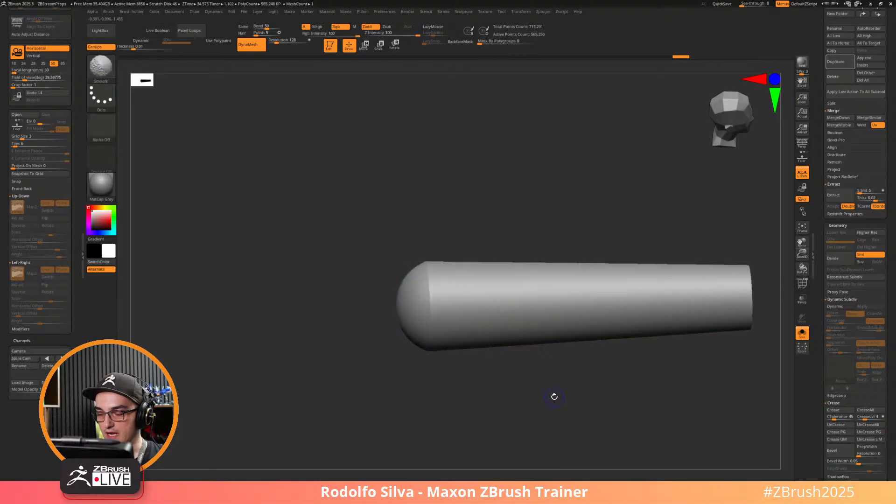
pyautogui.hotkey('shift', 'f')
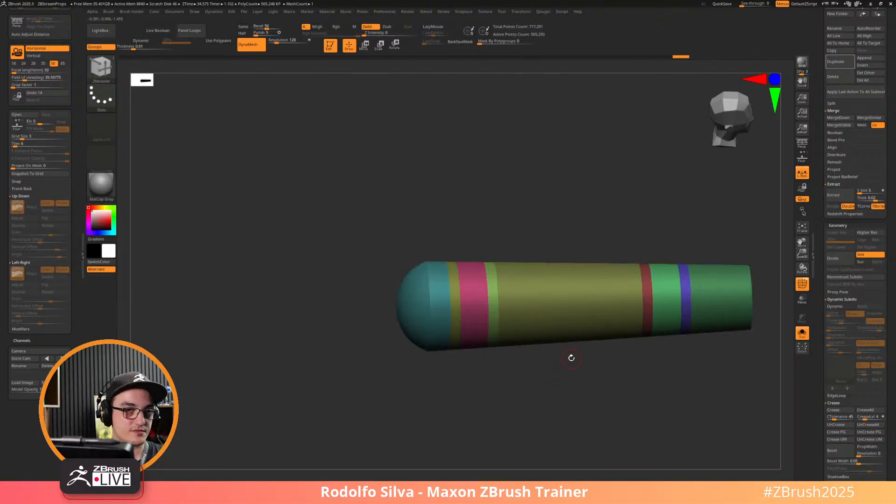
pyautogui.moveTo(571, 358); pyautogui.dragTo(529, 392)
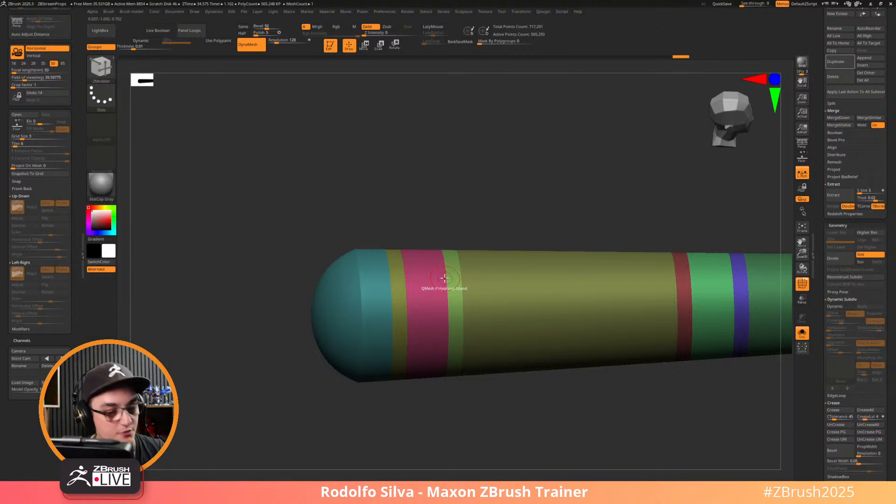
pyautogui.moveTo(539, 390)
pyautogui.mouseDown()
pyautogui.moveTo(544, 402)
pyautogui.moveTo(541, 388)
pyautogui.mouseUp()
pyautogui.moveTo(351, 227)
pyautogui.keyDown('ctrl'); pyautogui.keyDown('shift'); pyautogui.mouseDown()
pyautogui.moveTo(357, 436)
pyautogui.moveTo(369, 429)
pyautogui.mouseUp(); pyautogui.keyUp('shift'); pyautogui.keyUp('ctrl')
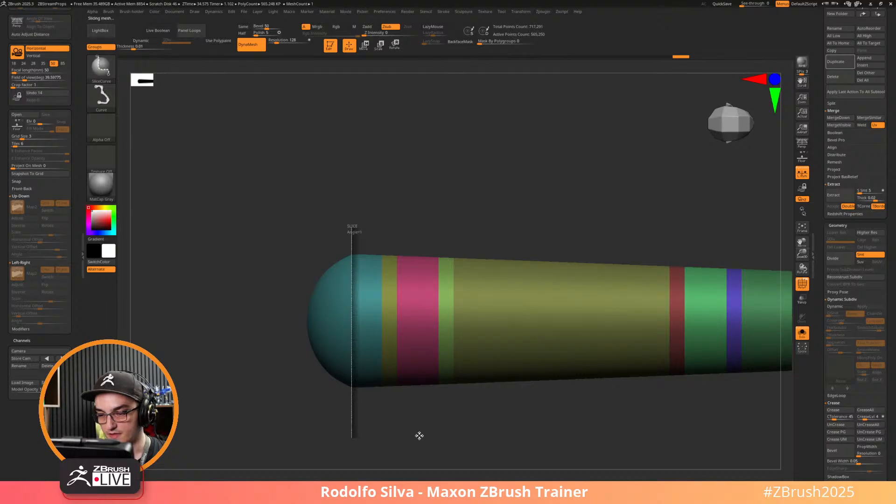
# Isolate the new breech band to check it and show the whole barrel again.
pyautogui.keyDown('ctrl'); pyautogui.keyDown('shift'); pyautogui.click(353, 320); pyautogui.keyUp('shift'); pyautogui.keyUp('ctrl')
pyautogui.moveTo(434, 392); pyautogui.dragTo(462, 427)
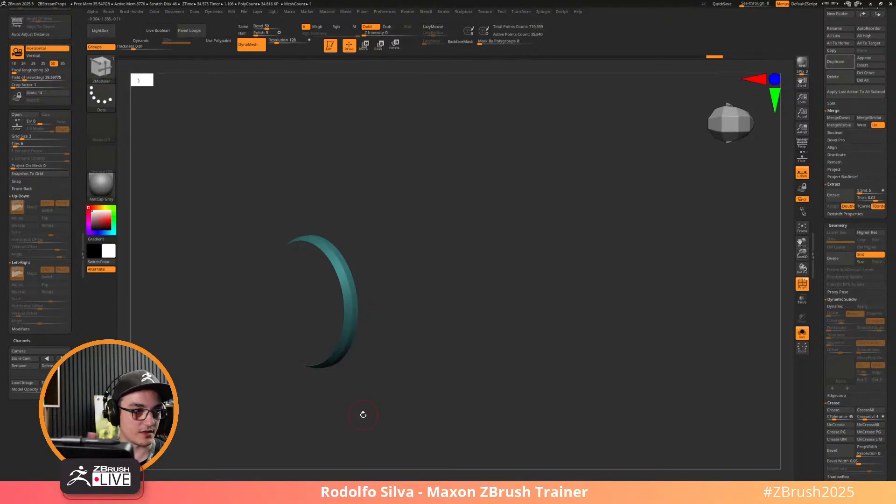
pyautogui.keyDown('ctrl'); pyautogui.keyDown('shift'); pyautogui.click(434, 409); pyautogui.keyUp('shift'); pyautogui.keyUp('ctrl')
pyautogui.moveTo(436, 412)
pyautogui.mouseDown()
pyautogui.moveTo(430, 426)
pyautogui.moveTo(565, 382)
pyautogui.moveTo(365, 404)
pyautogui.moveTo(452, 376)
pyautogui.moveTo(465, 396)
pyautogui.moveTo(558, 370)
pyautogui.mouseUp()
pyautogui.hotkey('shift', 'f')
pyautogui.hotkey('shift', 'f')
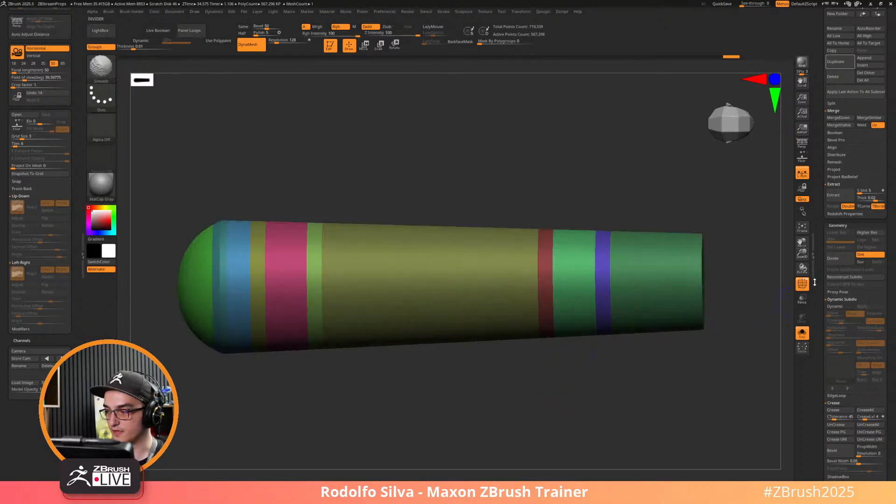
# Try Panel Loops on the sliced barrel at a thickness of 0.01 and undo it.
pyautogui.keyDown('shift'); pyautogui.click(845, 300); pyautogui.keyUp('shift')
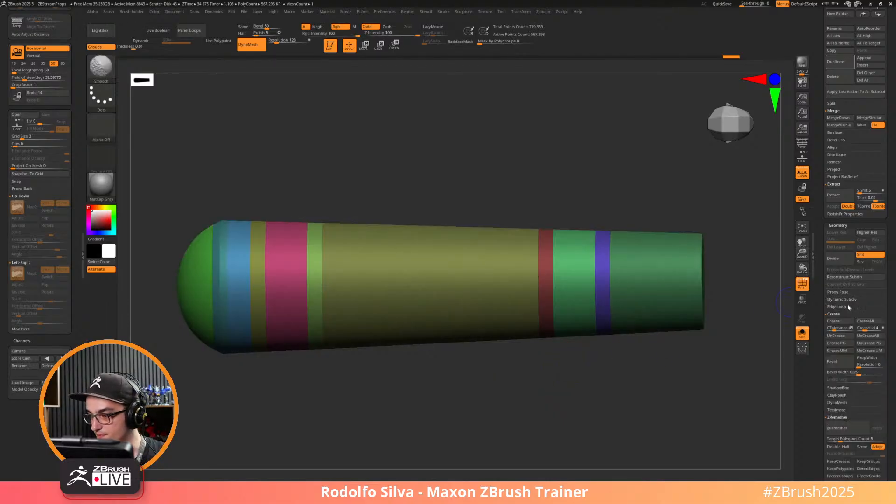
pyautogui.keyDown('shift'); pyautogui.click(836, 306); pyautogui.keyUp('shift')
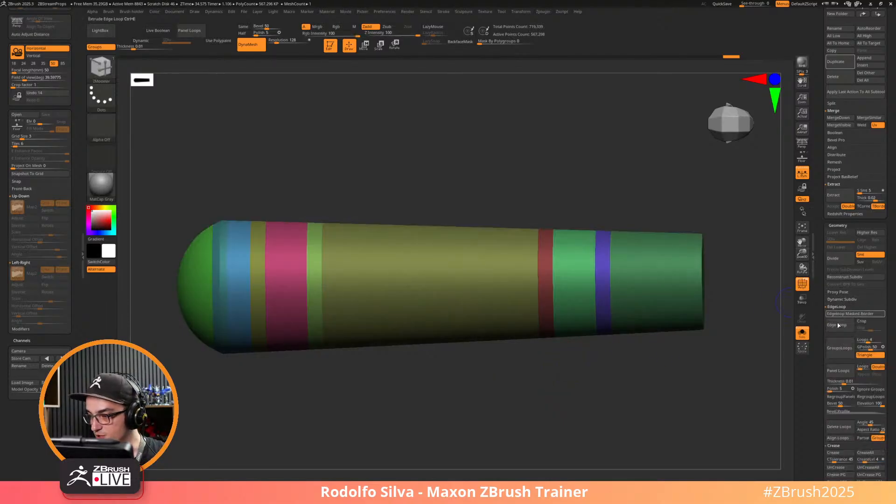
pyautogui.click(838, 370)
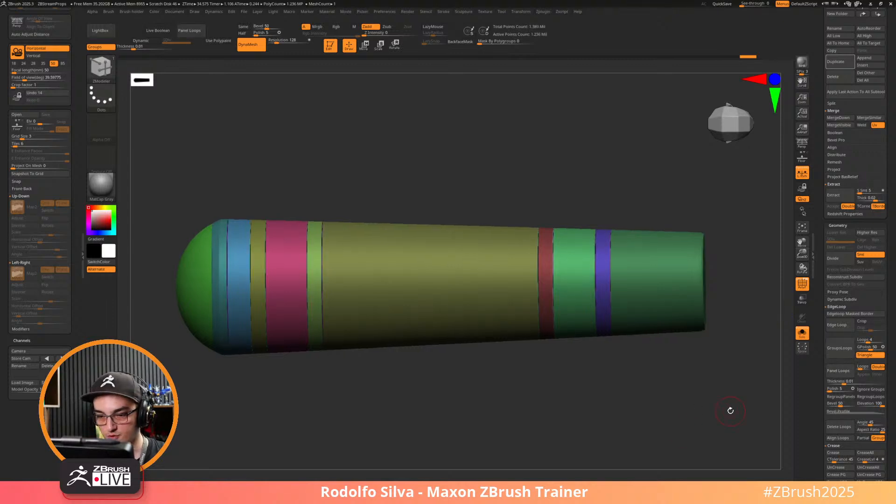
pyautogui.hotkey('ctrl', 'z')
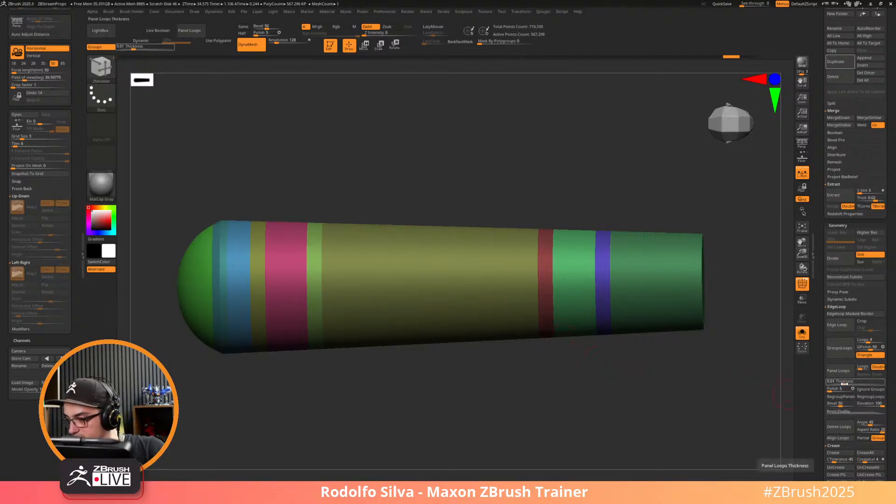
# Convert the barrel's polygroups into thick panels using Panel Loops with a thickness of 0.05, and show the carriage again.
pyautogui.press('Return')
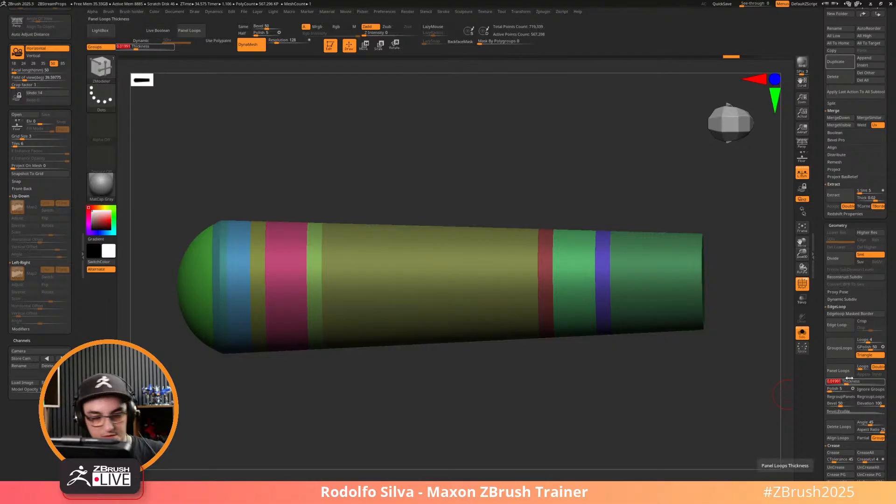
pyautogui.write('0.05')
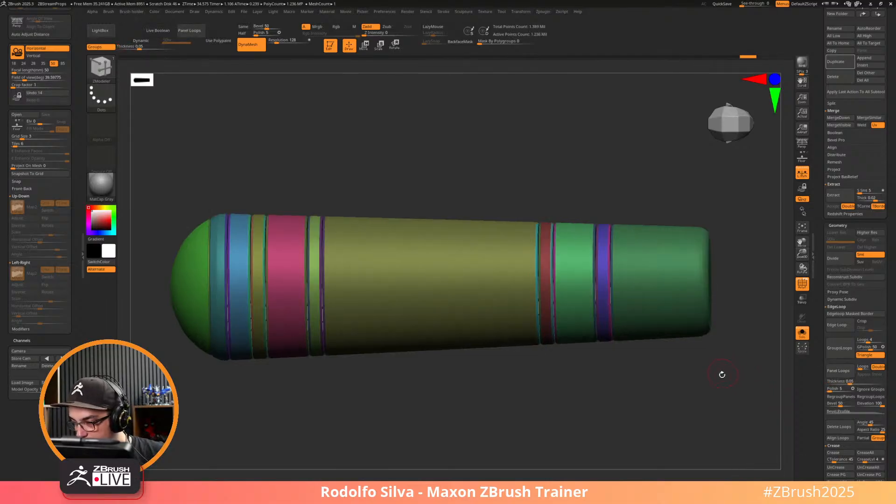
pyautogui.hotkey('alt', 's')
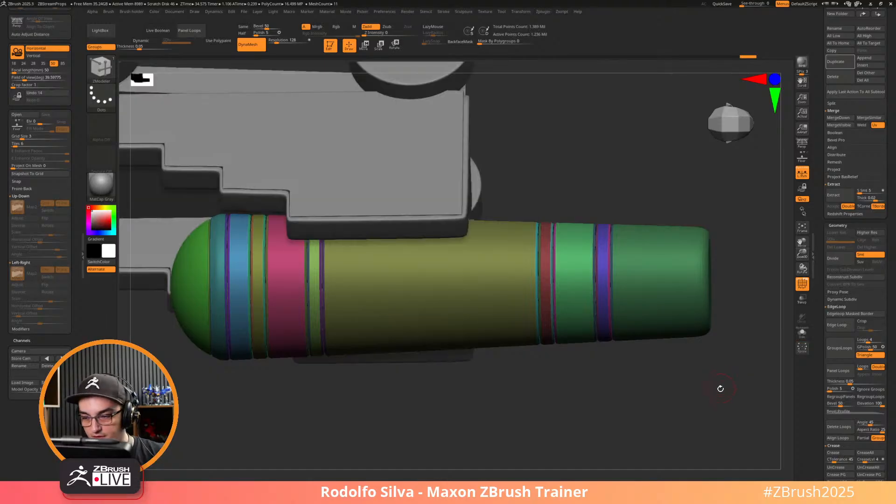
pyautogui.moveTo(720, 388)
pyautogui.mouseDown()
pyautogui.moveTo(704, 390)
pyautogui.moveTo(717, 364)
pyautogui.moveTo(713, 338)
pyautogui.moveTo(721, 365)
pyautogui.mouseUp()
# Switch the selection brush to SelectRect, isolate one narrow panel ring of the barrel and solo it.
pyautogui.keyDown('ctrl'); pyautogui.keyDown('shift'); pyautogui.click(543, 332); pyautogui.keyUp('shift'); pyautogui.keyUp('ctrl')
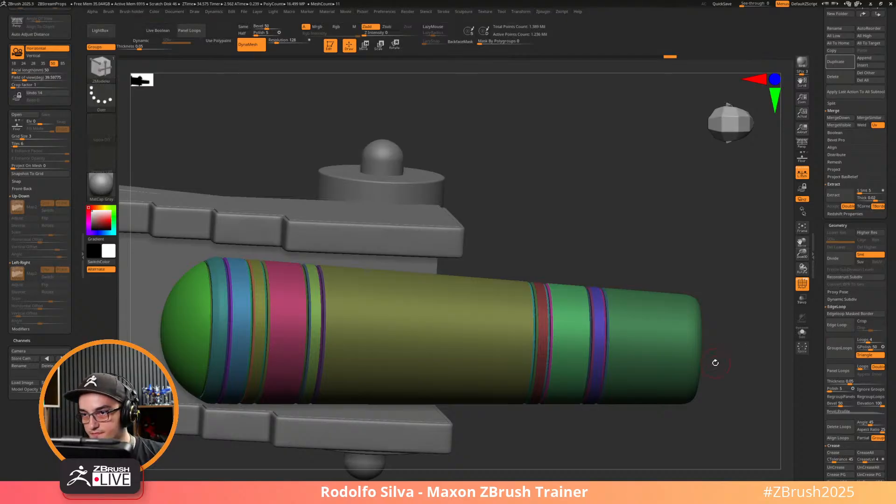
pyautogui.keyDown('ctrl'); pyautogui.keyDown('shift'); pyautogui.click(101, 66); pyautogui.keyUp('shift'); pyautogui.keyUp('ctrl')
pyautogui.click(328, 74)
pyautogui.moveTo(596, 390); pyautogui.dragTo(604, 357, button='right')
pyautogui.hotkey('ctrl', 'z')
pyautogui.hotkey('ctrl', 'z')
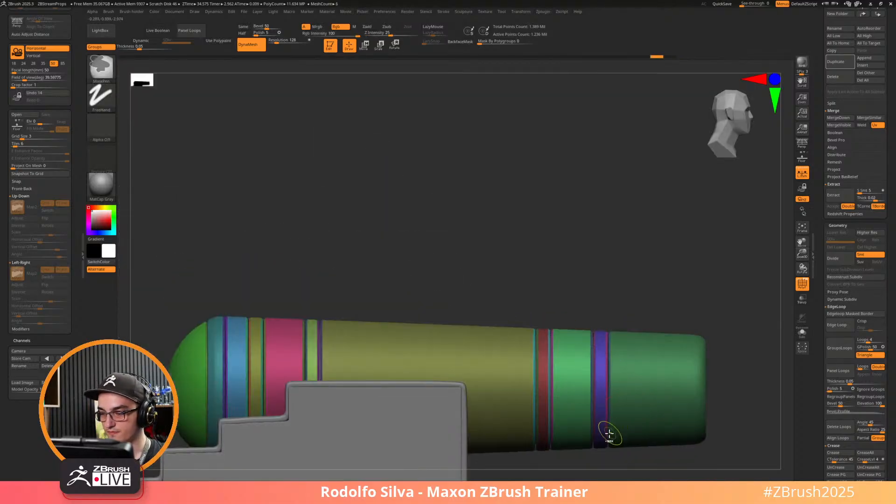
pyautogui.moveTo(611, 433)
pyautogui.mouseDown(button='right')
pyautogui.moveTo(610, 326)
pyautogui.moveTo(592, 316)
pyautogui.moveTo(597, 305)
pyautogui.moveTo(586, 314)
pyautogui.moveTo(642, 343)
pyautogui.moveTo(736, 426)
pyautogui.moveTo(652, 382)
pyautogui.moveTo(651, 368)
pyautogui.moveTo(315, 385)
pyautogui.mouseUp(button='right')
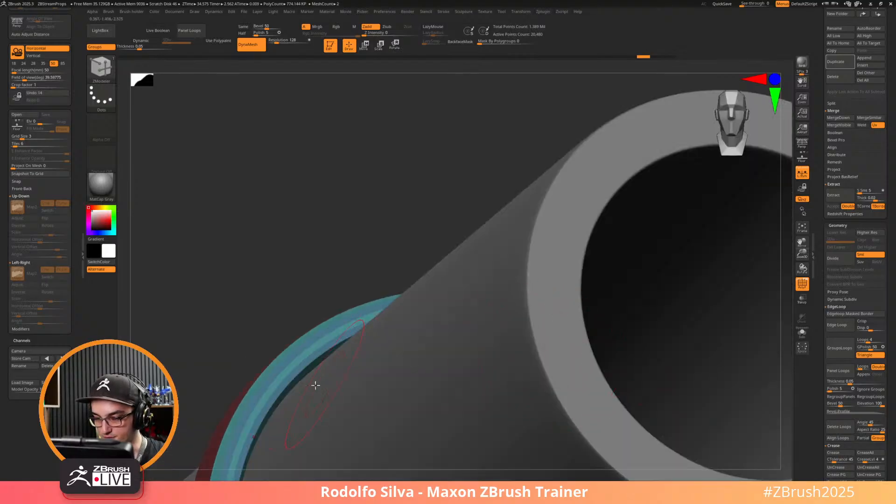
pyautogui.hotkey('alt', 's')
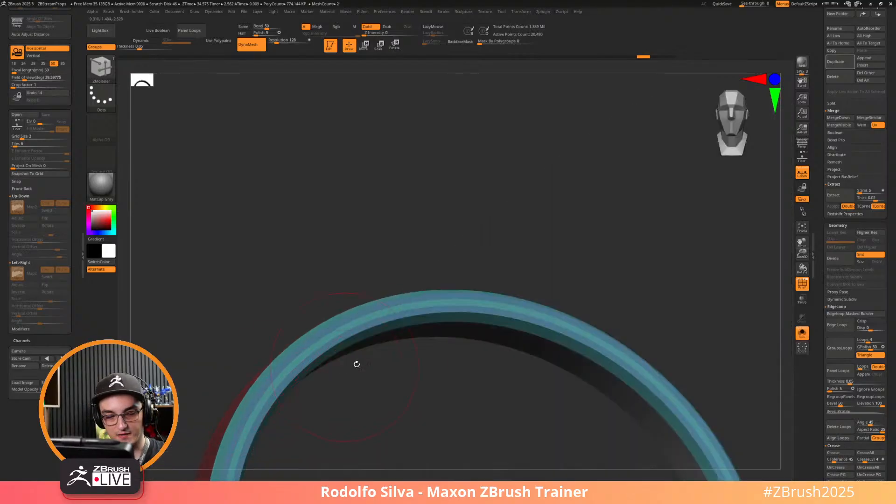
# Examine the isolated ring's thickness, bevelled edges and polygroups with the polyframe off and on.
pyautogui.moveTo(352, 287)
pyautogui.keyDown('alt'); pyautogui.mouseDown(button='right')
pyautogui.moveTo(341, 275)
pyautogui.moveTo(556, 342)
pyautogui.mouseUp(button='right'); pyautogui.keyUp('alt')
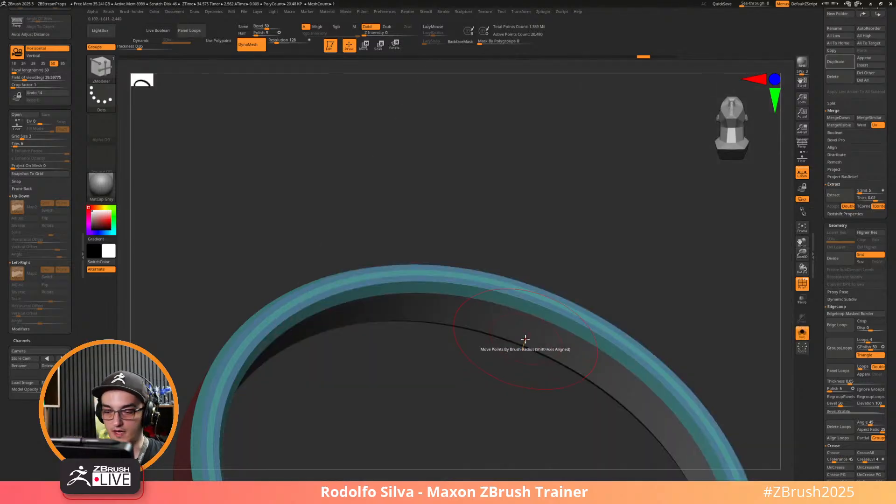
pyautogui.hotkey('shift', 'f')
pyautogui.hotkey('shift', 'f')
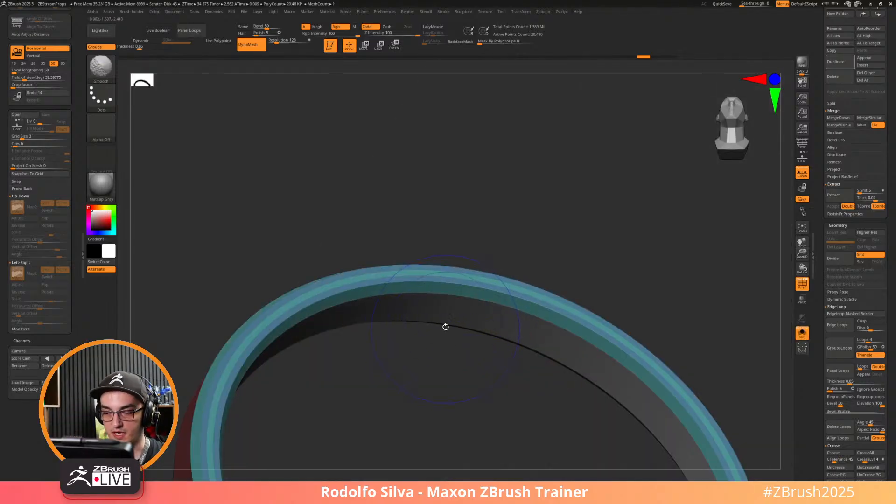
pyautogui.hotkey('shift', 'f')
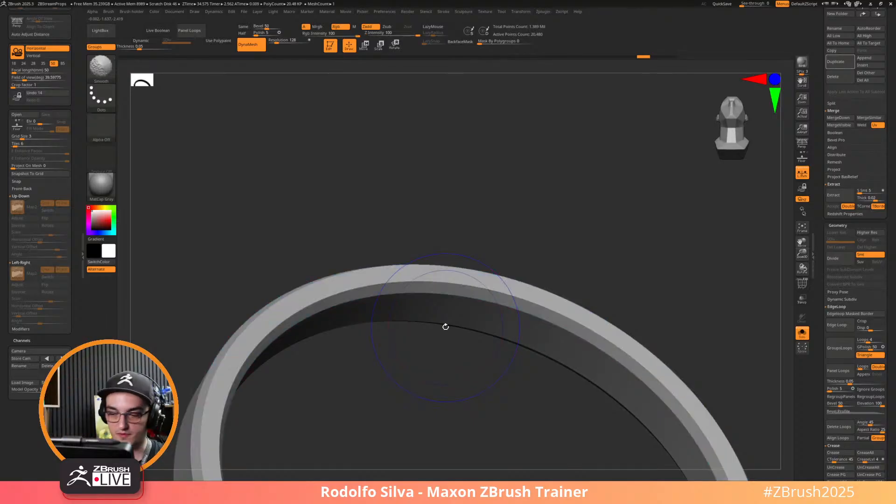
pyautogui.moveTo(581, 223)
pyautogui.keyDown('ctrl'); pyautogui.mouseDown(button='right')
pyautogui.moveTo(603, 276)
pyautogui.moveTo(631, 300)
pyautogui.moveTo(566, 203)
pyautogui.moveTo(458, 126)
pyautogui.mouseUp(button='right'); pyautogui.keyUp('ctrl')
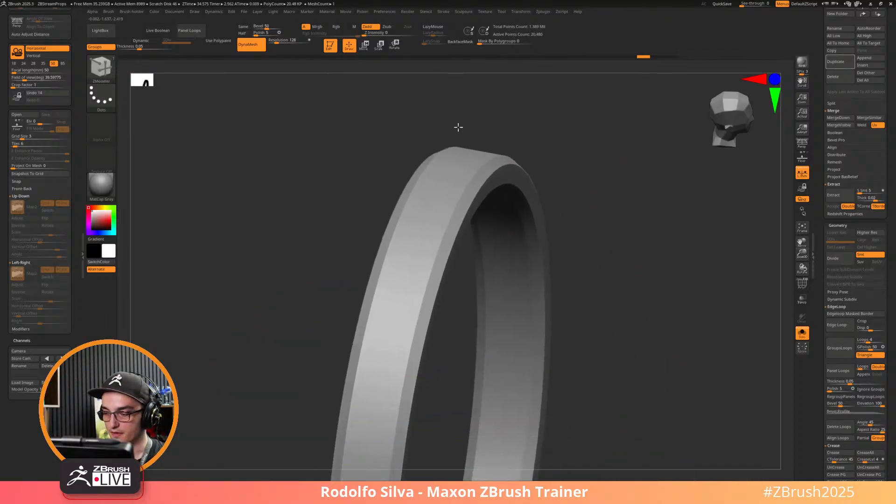
pyautogui.hotkey('shift', 'f')
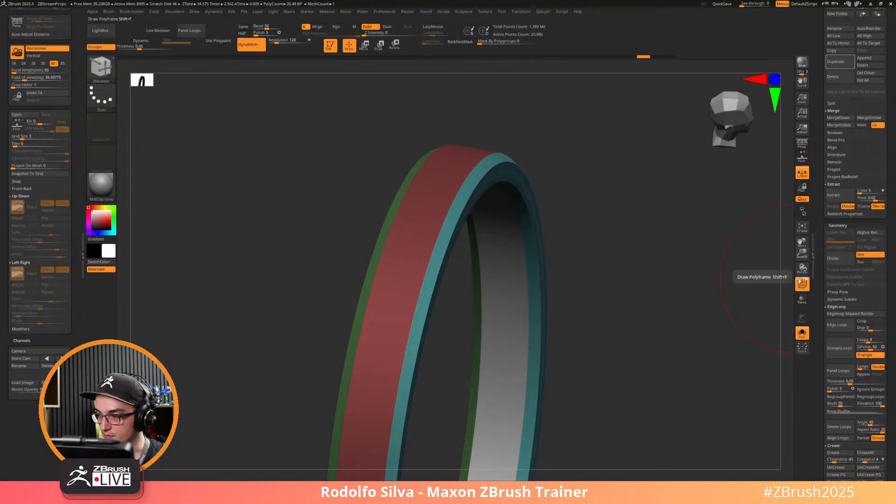
# Inspect the bevel loops along the isolated ring's rim up close with the polyframe on.
pyautogui.click(797, 279)
pyautogui.moveTo(637, 317); pyautogui.dragTo(587, 278, button='right')
pyautogui.keyDown('ctrl'); pyautogui.moveTo(444, 229); pyautogui.dragTo(500, 289, button='right'); pyautogui.keyUp('ctrl')
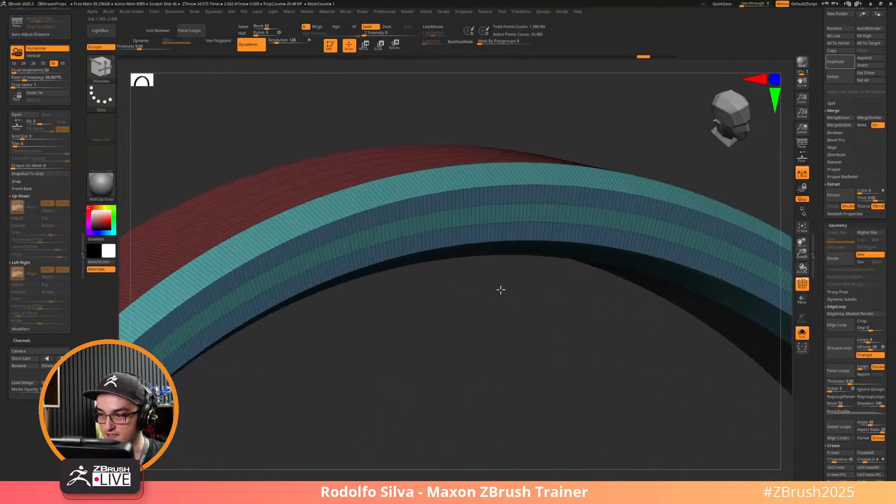
pyautogui.moveTo(562, 288); pyautogui.dragTo(595, 164, button='right')
# Undo the Panel Loops operation and the earlier slices until the barrel is a single polygroup.
pyautogui.hotkey('ctrl', 'z')
pyautogui.hotkey('ctrl', 'z')
pyautogui.hotkey('ctrl', 'z')
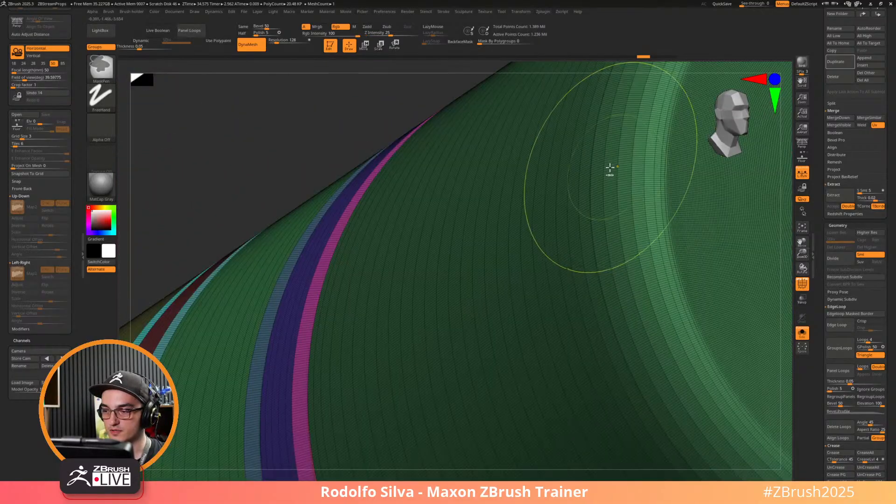
pyautogui.moveTo(564, 253); pyautogui.dragTo(667, 314, button='right')
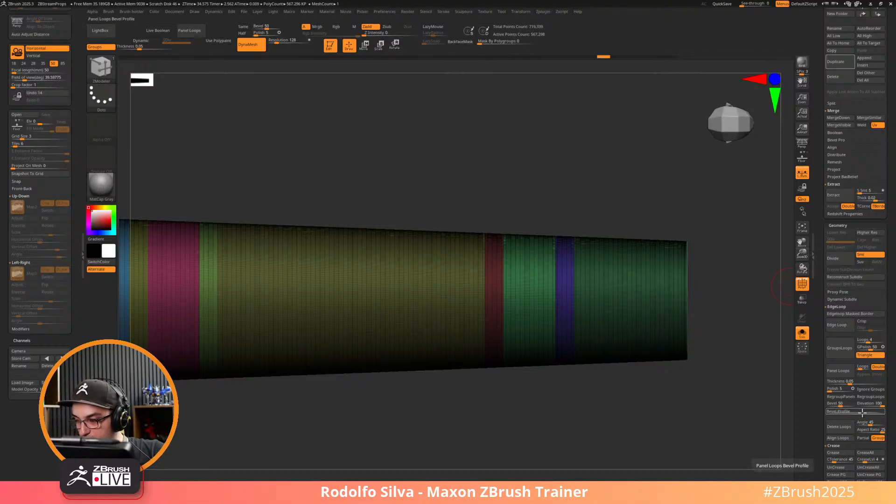
pyautogui.keyDown('alt'); pyautogui.moveTo(710, 384); pyautogui.dragTo(756, 382, button='right'); pyautogui.keyUp('alt')
pyautogui.hotkey('ctrl', 'z')
pyautogui.hotkey('ctrl', 'z')
pyautogui.hotkey('ctrl', 'z')
pyautogui.hotkey('ctrl', 'z')
pyautogui.hotkey('ctrl', 'z')
pyautogui.hotkey('ctrl', 'z')
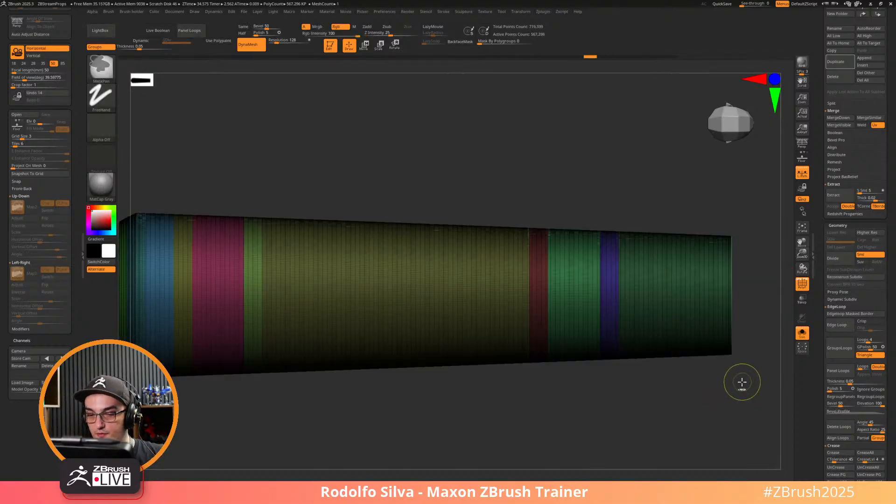
pyautogui.hotkey('ctrl', 'z')
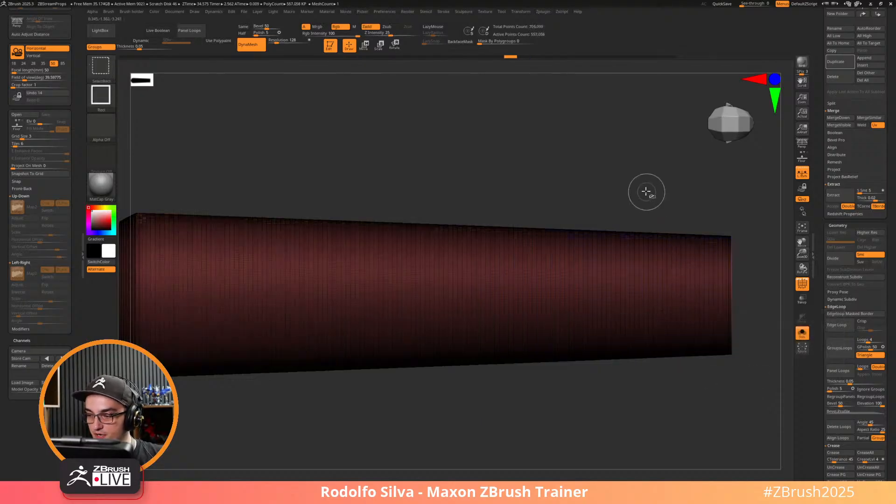
# Show the carriage again and use SliceCurve to cut the barrel at the rounded breech and at two places toward the muzzle.
pyautogui.hotkey('alt', 's')
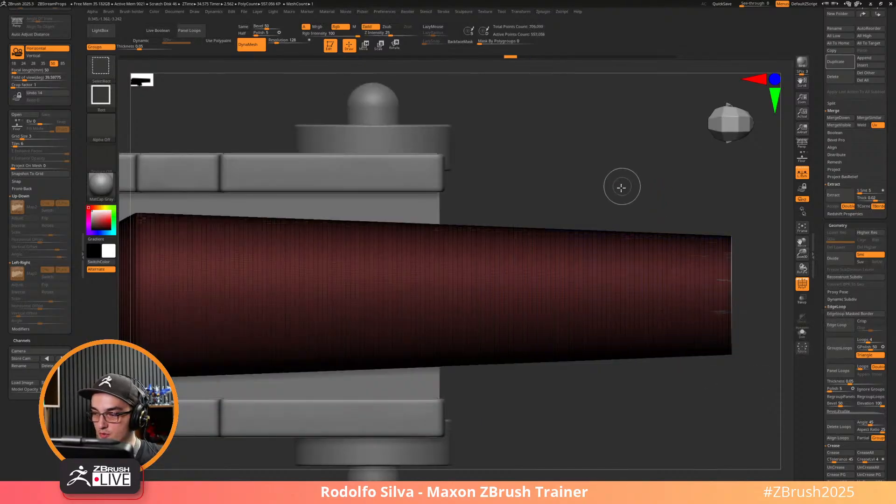
pyautogui.keyDown('ctrl'); pyautogui.keyDown('shift'); pyautogui.moveTo(617, 187); pyautogui.dragTo(611, 400); pyautogui.keyUp('shift'); pyautogui.keyUp('ctrl')
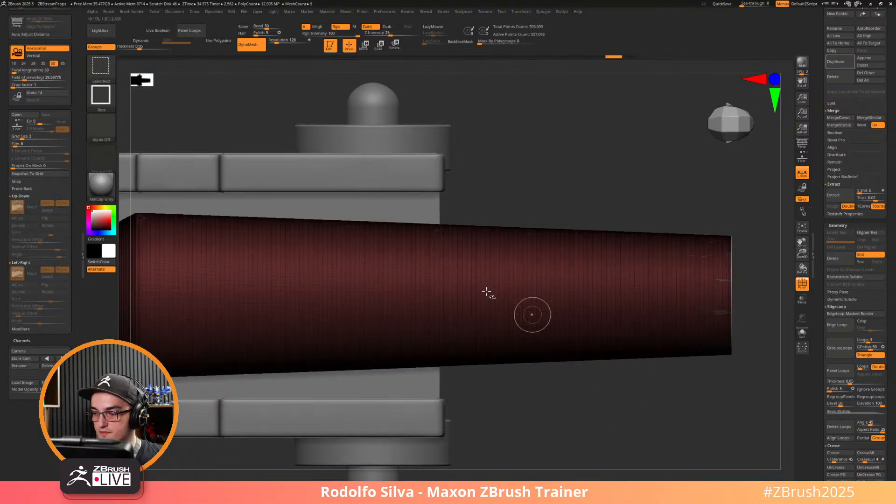
pyautogui.keyDown('ctrl'); pyautogui.keyDown('shift'); pyautogui.click(100, 67); pyautogui.keyUp('shift'); pyautogui.keyUp('ctrl')
pyautogui.click(381, 76)
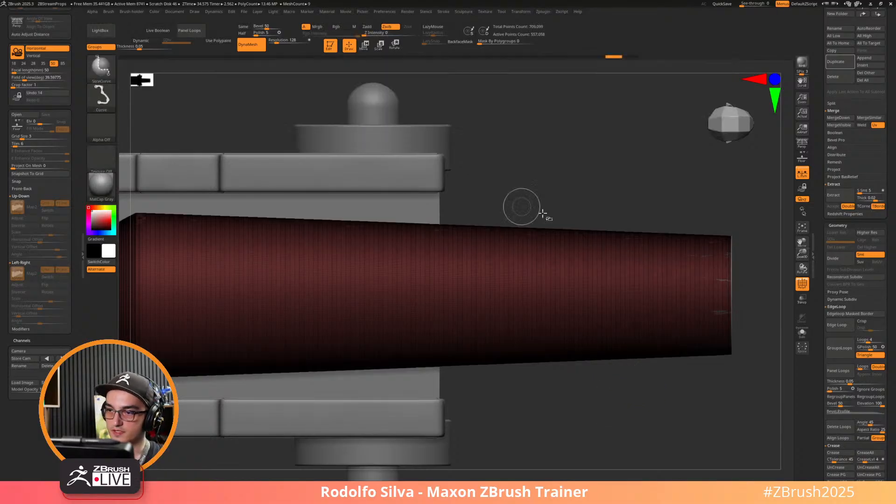
pyautogui.keyDown('ctrl'); pyautogui.keyDown('shift'); pyautogui.moveTo(615, 188); pyautogui.dragTo(608, 438); pyautogui.keyUp('shift'); pyautogui.keyUp('ctrl')
pyautogui.moveTo(515, 192)
pyautogui.keyDown('ctrl'); pyautogui.keyDown('shift'); pyautogui.mouseDown()
pyautogui.moveTo(514, 423)
pyautogui.moveTo(625, 424)
pyautogui.moveTo(568, 340)
pyautogui.moveTo(279, 101)
pyautogui.moveTo(273, 465)
pyautogui.mouseUp(); pyautogui.keyUp('shift'); pyautogui.keyUp('ctrl')
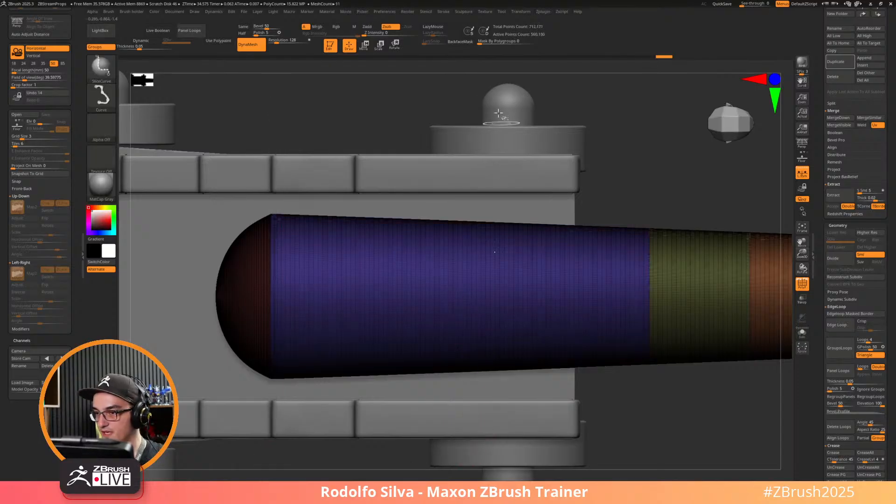
# Slice a narrow band just ahead of the rounded breech, leaving one long central section on the barrel.
pyautogui.keyDown('ctrl'); pyautogui.keyDown('shift'); pyautogui.moveTo(474, 93); pyautogui.dragTo(468, 438); pyautogui.keyUp('shift'); pyautogui.keyUp('ctrl')
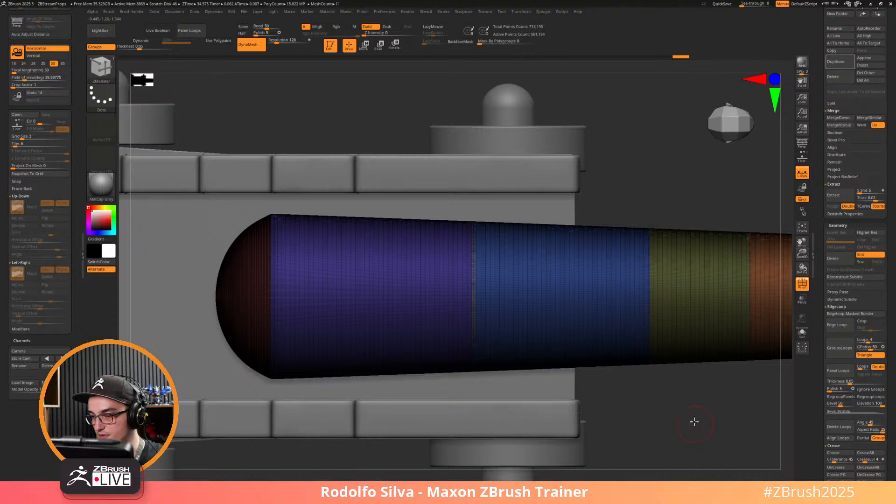
pyautogui.moveTo(694, 421)
pyautogui.mouseDown()
pyautogui.moveTo(568, 398)
pyautogui.moveTo(589, 370)
pyautogui.moveTo(585, 408)
pyautogui.moveTo(663, 319)
pyautogui.moveTo(603, 218)
pyautogui.mouseUp()
pyautogui.moveTo(343, 112)
pyautogui.keyDown('ctrl'); pyautogui.keyDown('shift'); pyautogui.mouseDown()
pyautogui.moveTo(346, 406)
pyautogui.moveTo(336, 463)
pyautogui.moveTo(326, 462)
pyautogui.moveTo(336, 463)
pyautogui.mouseUp(); pyautogui.keyUp('shift'); pyautogui.keyUp('ctrl')
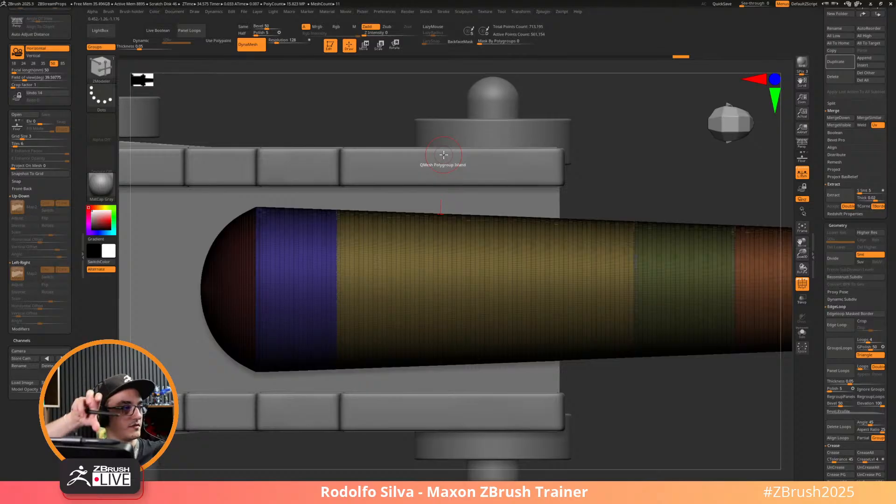
pyautogui.moveTo(644, 373); pyautogui.dragTo(645, 399)
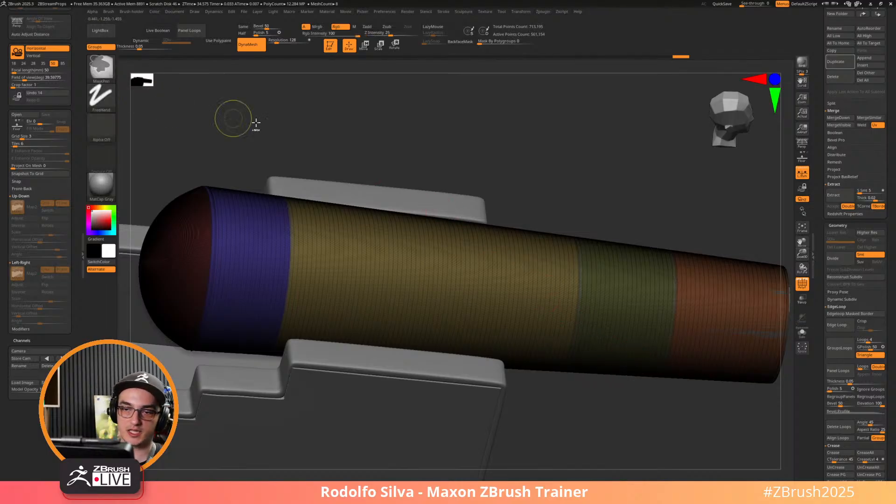
pyautogui.moveTo(354, 137)
pyautogui.keyDown('shift'); pyautogui.mouseDown()
pyautogui.moveTo(553, 170)
pyautogui.moveTo(364, 133)
pyautogui.mouseUp(); pyautogui.keyUp('shift')
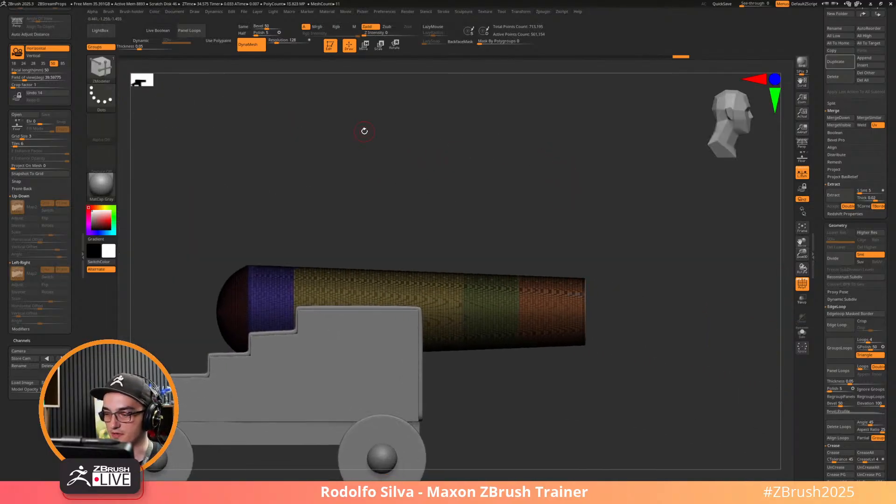
# Solo the barrel, mask its central part, invert the mask onto both ends, and hide the wireframe lines.
pyautogui.moveTo(556, 216)
pyautogui.keyDown('ctrl'); pyautogui.mouseDown()
pyautogui.moveTo(345, 374)
pyautogui.moveTo(280, 393)
pyautogui.mouseUp(); pyautogui.keyUp('ctrl')
pyautogui.hotkey('shift', 'f')
pyautogui.moveTo(646, 361); pyautogui.dragTo(653, 351)
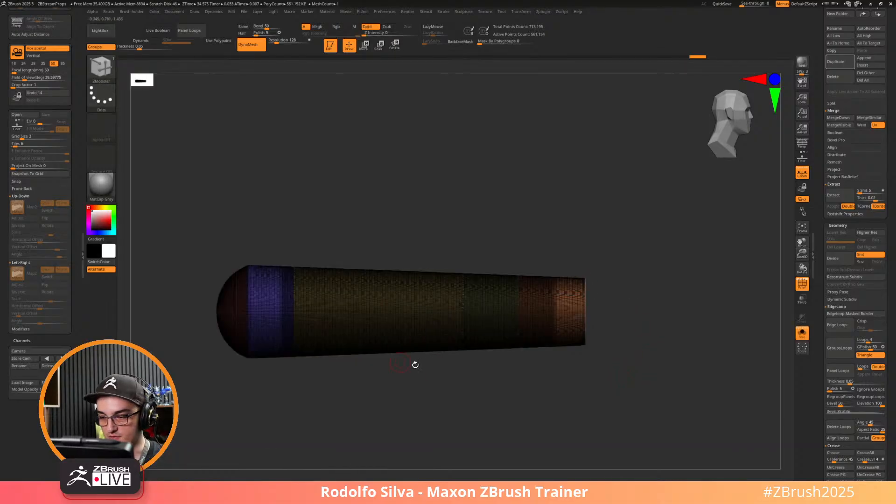
pyautogui.keyDown('ctrl'); pyautogui.click(544, 375); pyautogui.keyUp('ctrl')
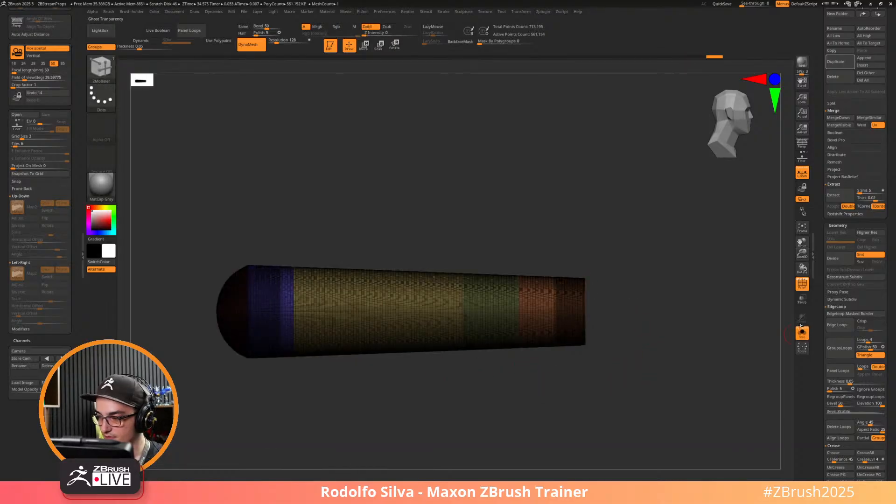
pyautogui.click(801, 282)
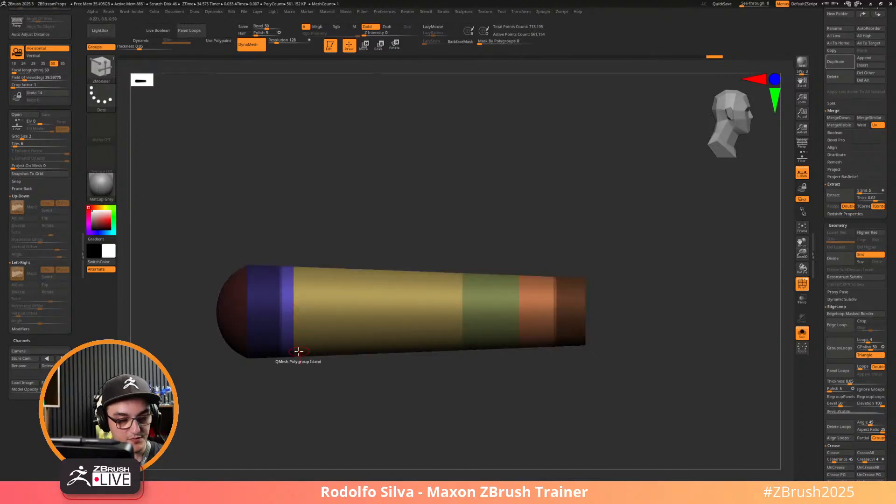
# Choose the ExtrudeProfile2 brush with the scribe09 profile.
pyautogui.press('b')
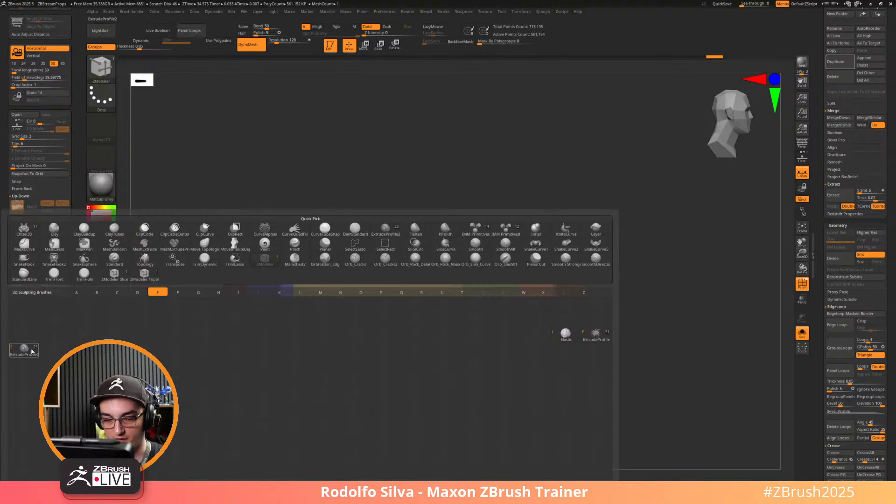
pyautogui.click(32, 351)
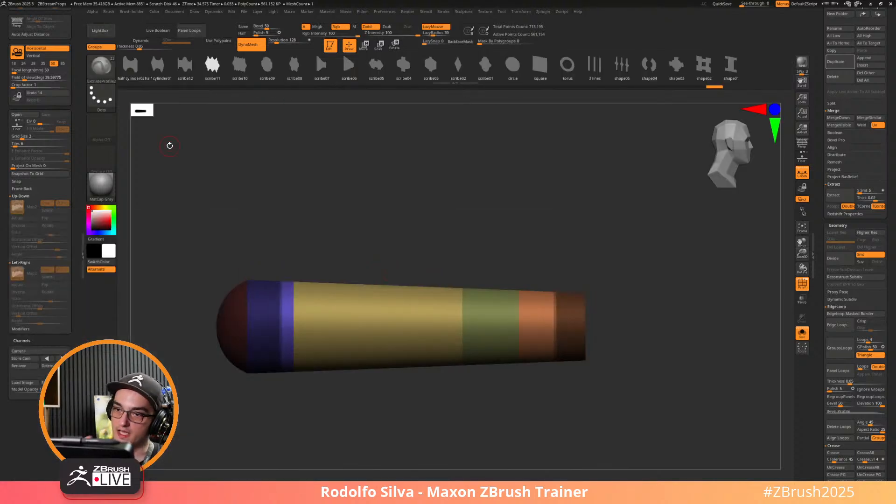
pyautogui.click(267, 66)
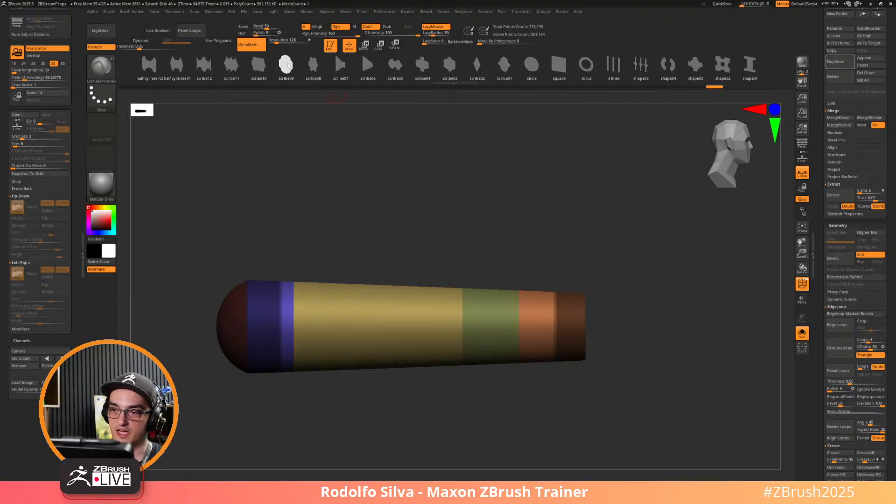
# Frame the barrel's polygroup boundaries with curves, excluding mesh borders and creased edges.
pyautogui.click(442, 11)
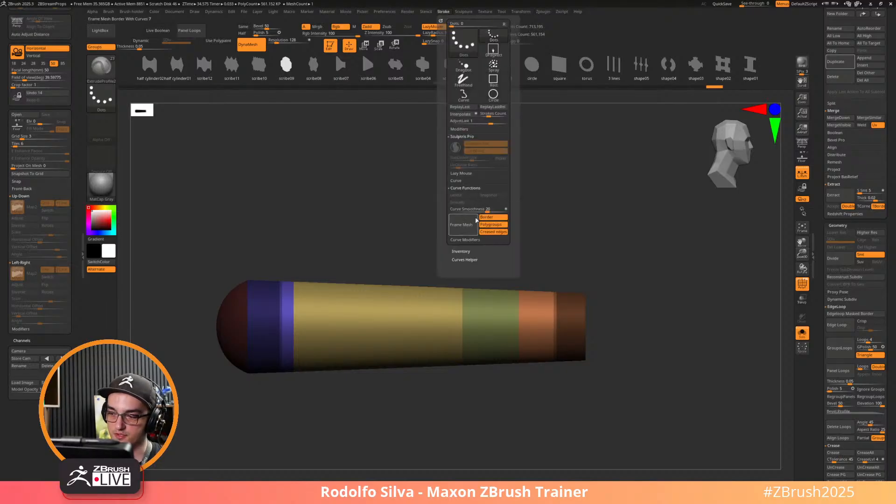
pyautogui.click(496, 217)
pyautogui.click(493, 232)
pyautogui.click(471, 228)
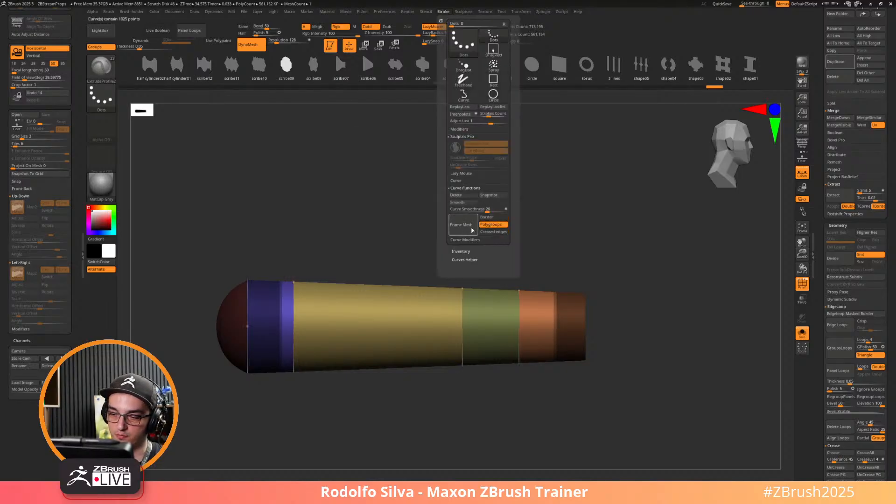
# Adjust the draw size and generate raised profile rings along the four framed curves on the barrel.
pyautogui.moveTo(540, 388)
pyautogui.mouseDown()
pyautogui.moveTo(532, 435)
pyautogui.moveTo(550, 405)
pyautogui.mouseUp()
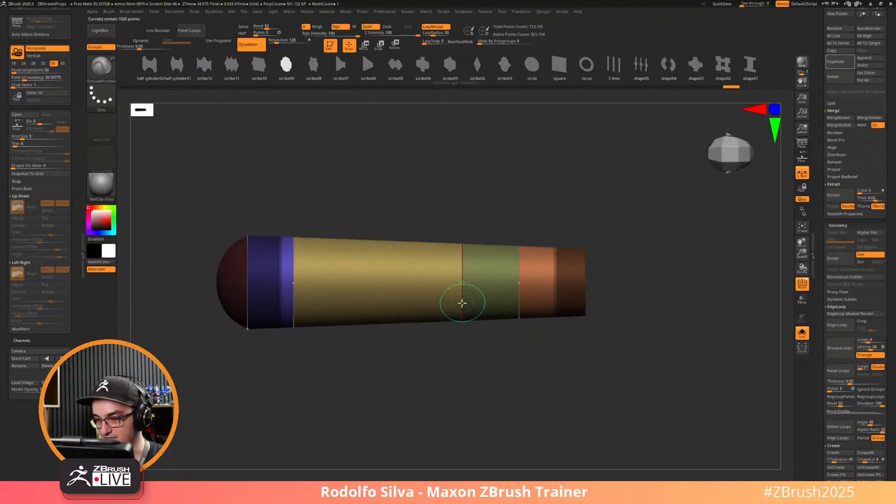
pyautogui.keyDown('alt'); pyautogui.moveTo(468, 354); pyautogui.dragTo(616, 371); pyautogui.keyUp('alt')
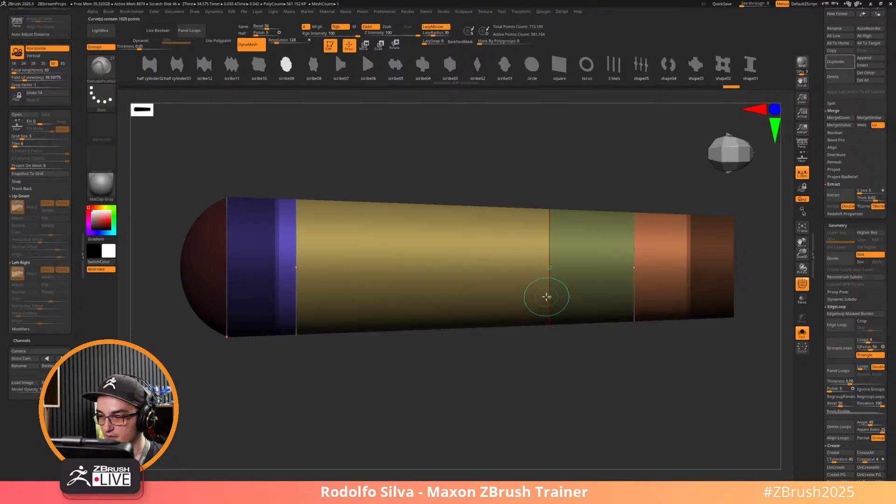
pyautogui.press('s')
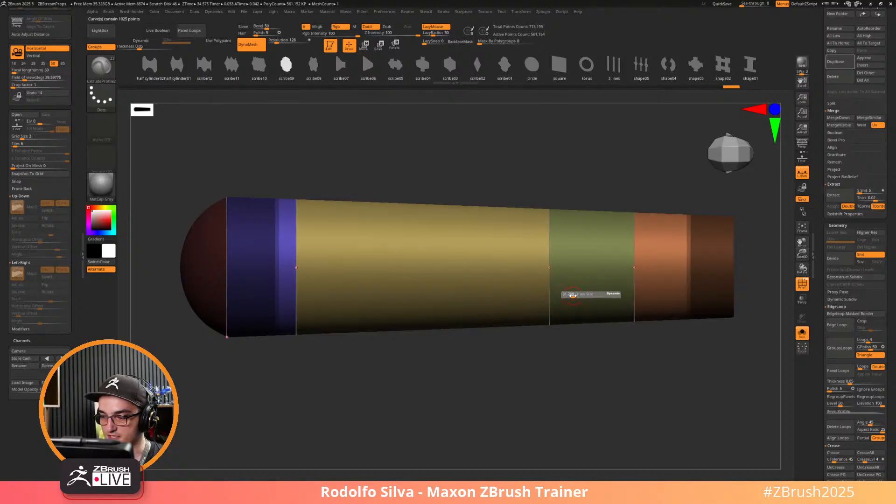
pyautogui.click(550, 296)
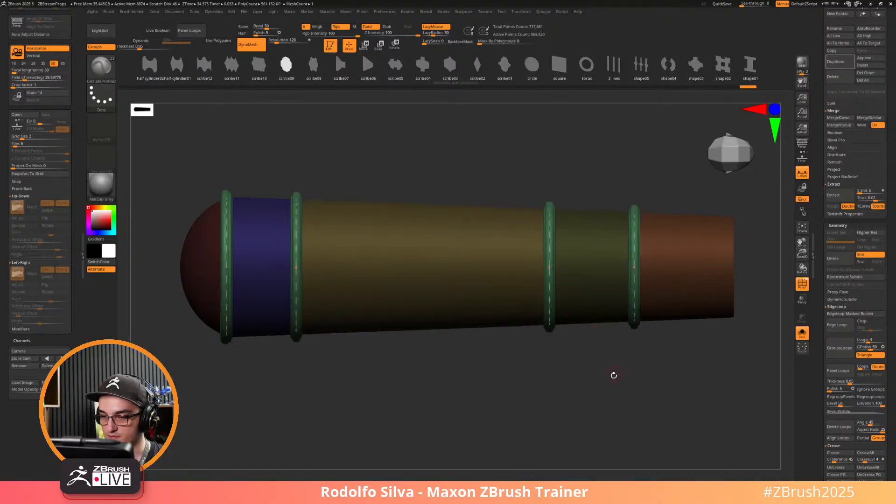
pyautogui.moveTo(610, 383); pyautogui.dragTo(610, 279)
pyautogui.press('1')
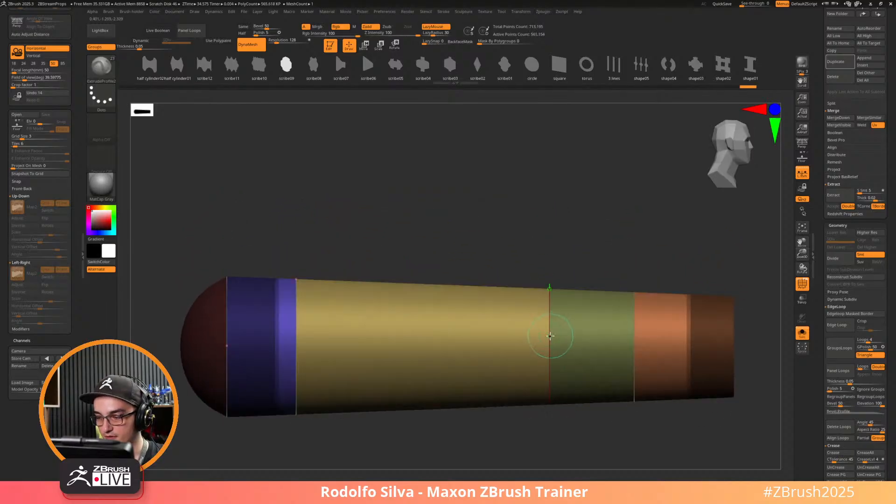
pyautogui.moveTo(512, 439)
pyautogui.mouseDown()
pyautogui.moveTo(483, 443)
pyautogui.moveTo(544, 435)
pyautogui.moveTo(508, 439)
pyautogui.moveTo(513, 426)
pyautogui.mouseUp()
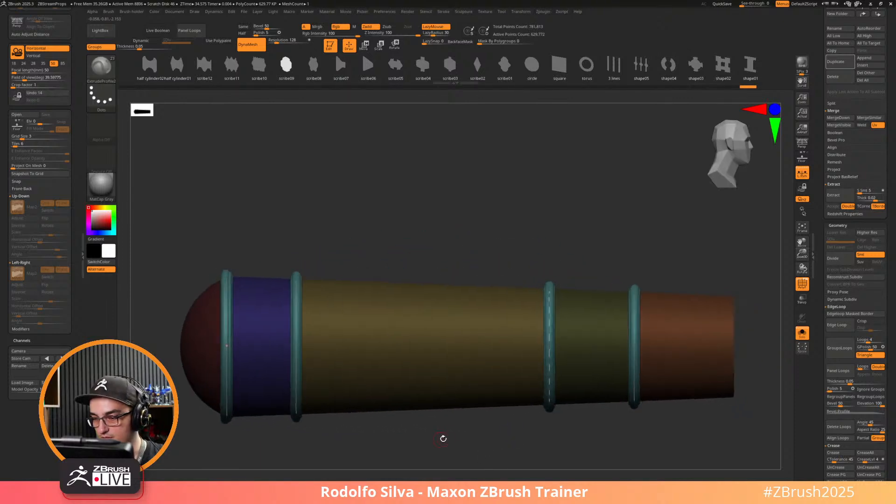
pyautogui.moveTo(441, 436); pyautogui.dragTo(458, 434)
# Split the unmasked rings from the barrel into their own subtool, select it, and bring the carriage back into view.
pyautogui.hotkey('shift', 's')
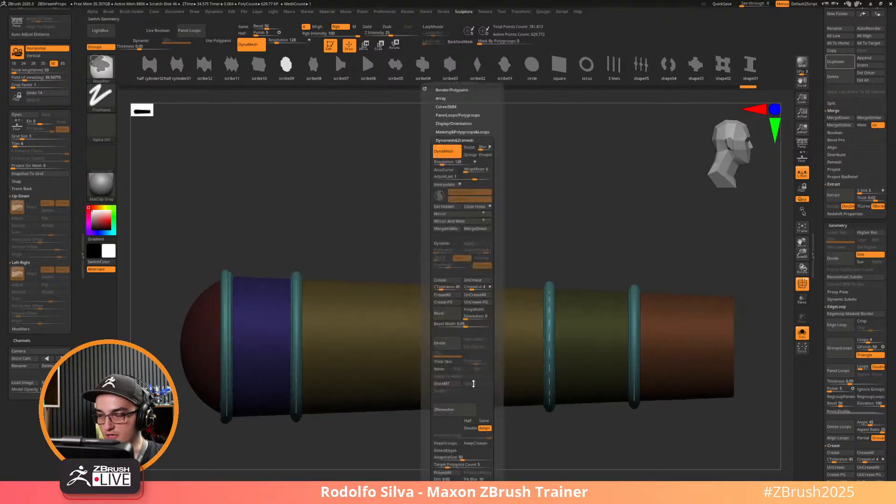
pyautogui.click(468, 132)
pyautogui.scroll(-5, 467, 280)
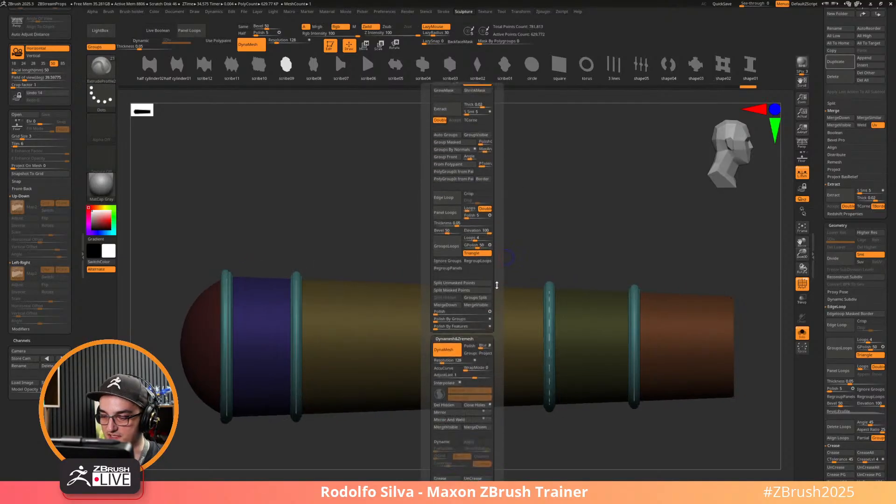
pyautogui.click(466, 283)
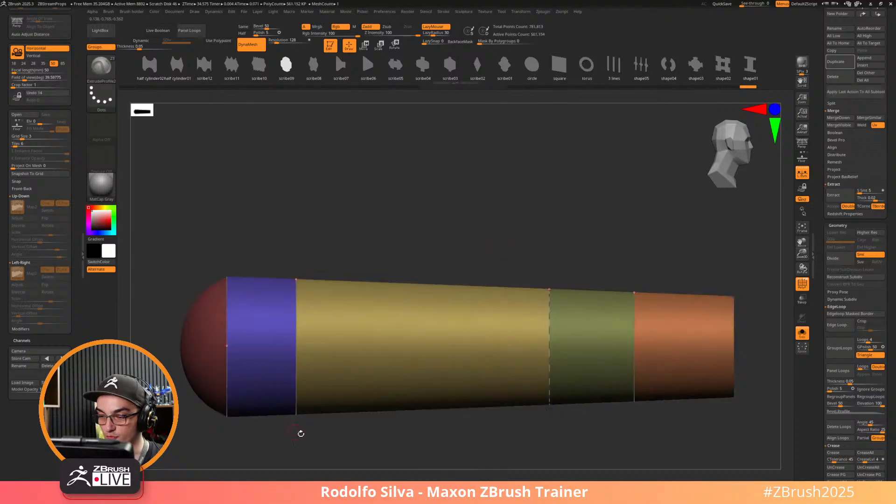
pyautogui.hotkey('alt', 'Down')
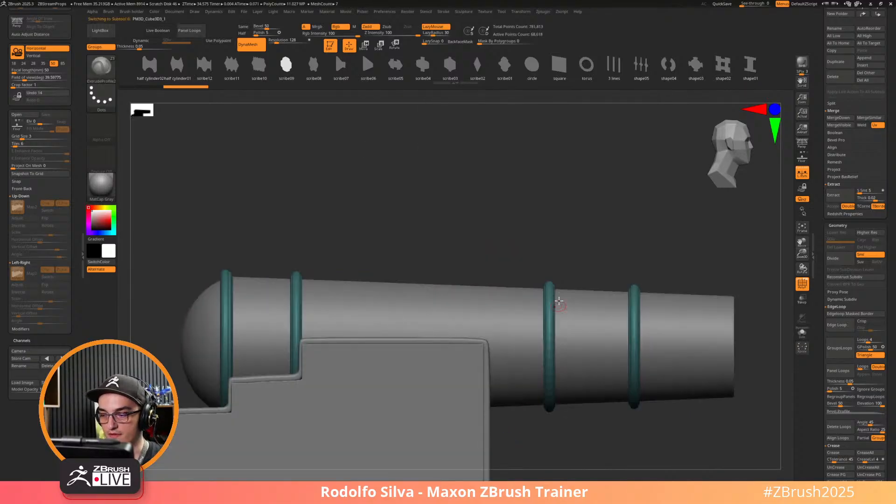
# Examine the shape and fit of the rings around the barrel with the polyframe off.
pyautogui.hotkey('shift', 'f')
pyautogui.moveTo(626, 234); pyautogui.dragTo(574, 405)
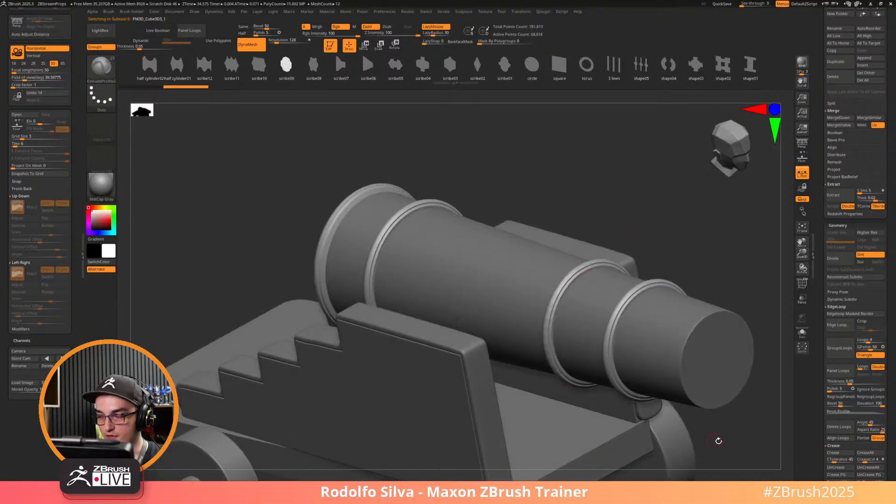
pyautogui.moveTo(718, 440)
pyautogui.mouseDown()
pyautogui.moveTo(704, 400)
pyautogui.moveTo(692, 445)
pyautogui.moveTo(616, 364)
pyautogui.mouseUp()
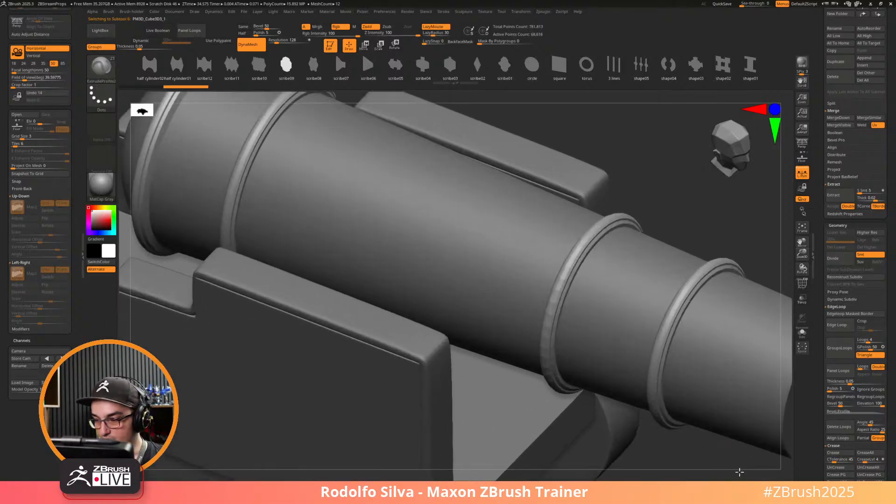
# Turn the polyframe back on, select the barrel subtool, and solo it.
pyautogui.hotkey('shift', 'f')
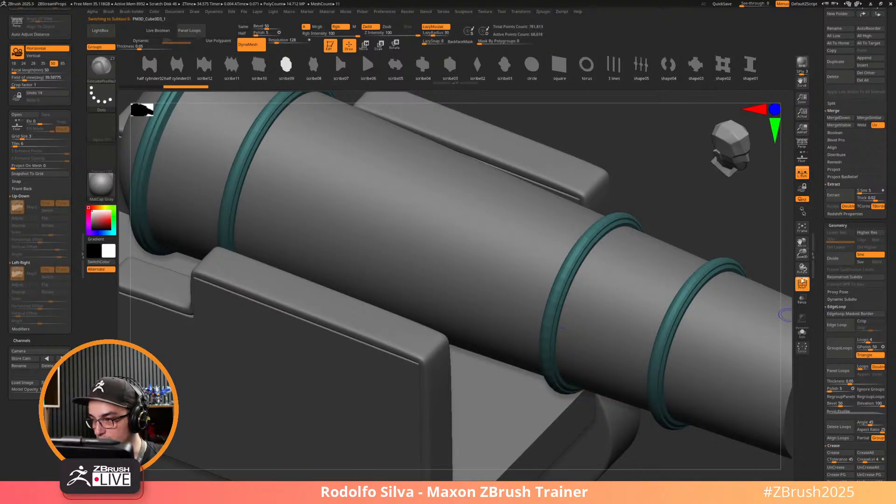
pyautogui.keyDown('alt'); pyautogui.click(762, 316); pyautogui.keyUp('alt')
pyautogui.hotkey('alt', 's')
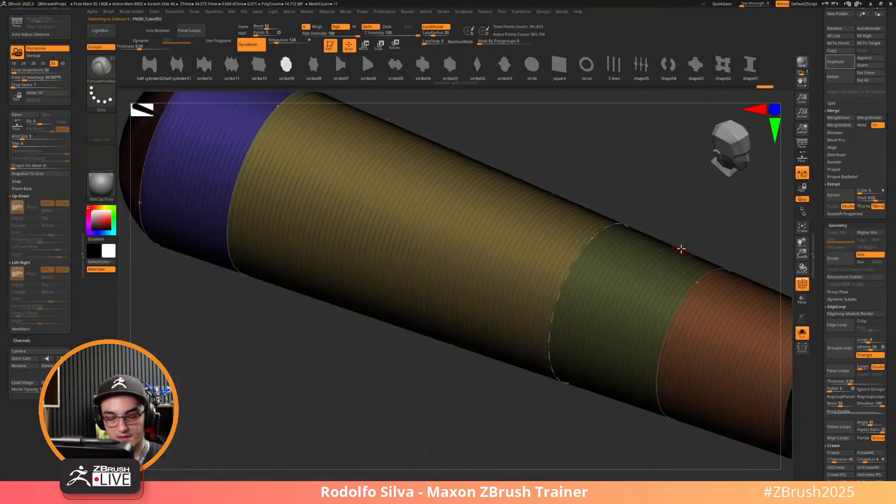
# Generate a new set of profile rings along the four barrel curves and split the unmasked rings off as a separate subtool.
pyautogui.moveTo(698, 236); pyautogui.dragTo(581, 432)
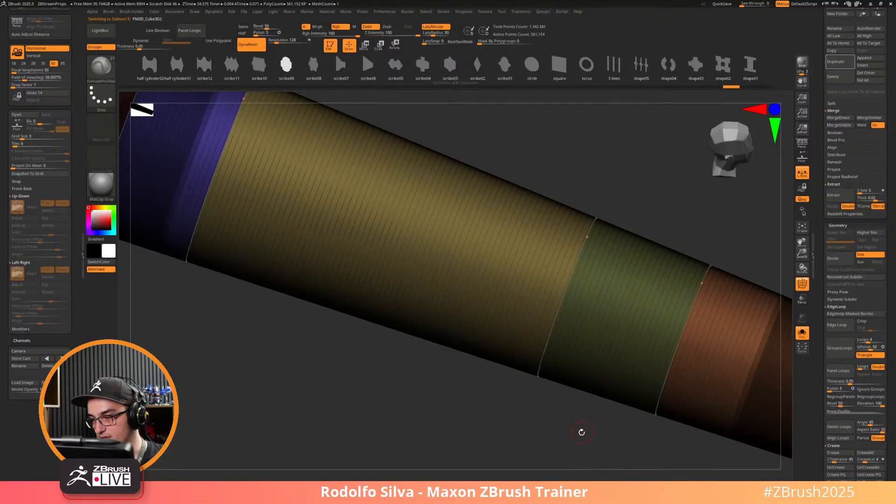
pyautogui.press('f')
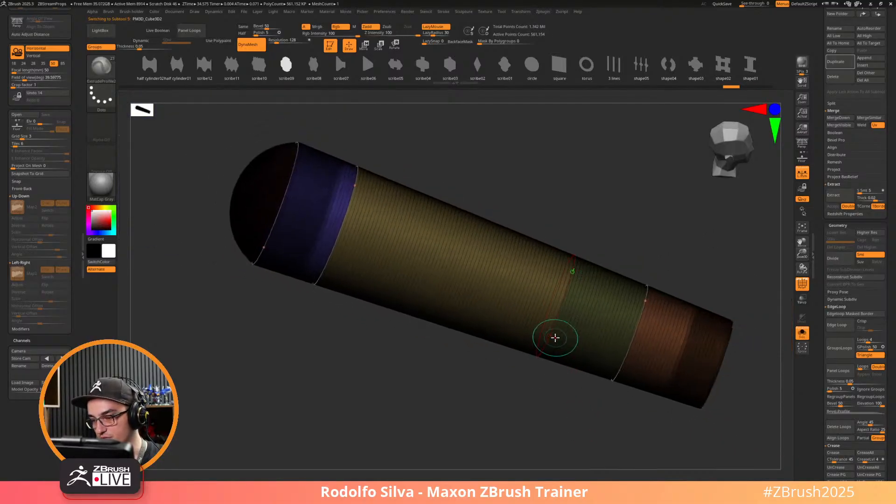
pyautogui.moveTo(262, 256)
pyautogui.mouseDown()
pyautogui.moveTo(275, 252)
pyautogui.moveTo(356, 362)
pyautogui.moveTo(388, 339)
pyautogui.moveTo(430, 404)
pyautogui.mouseUp()
pyautogui.press('space')
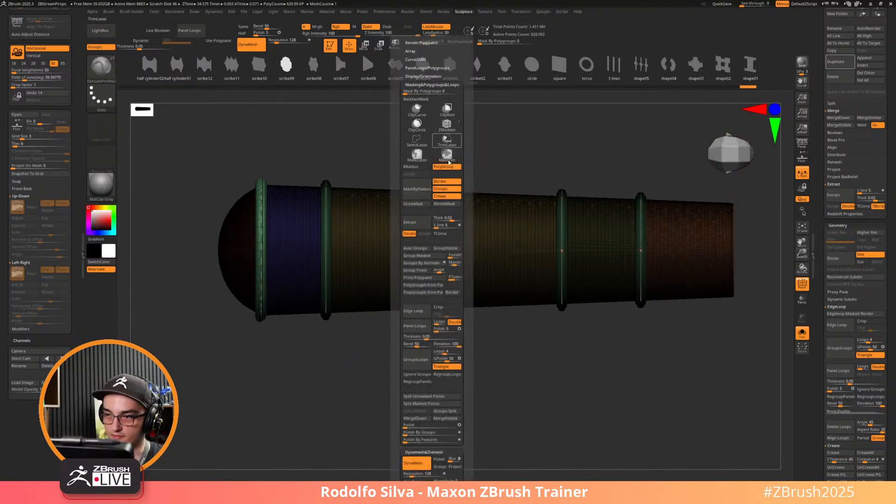
pyautogui.click(425, 396)
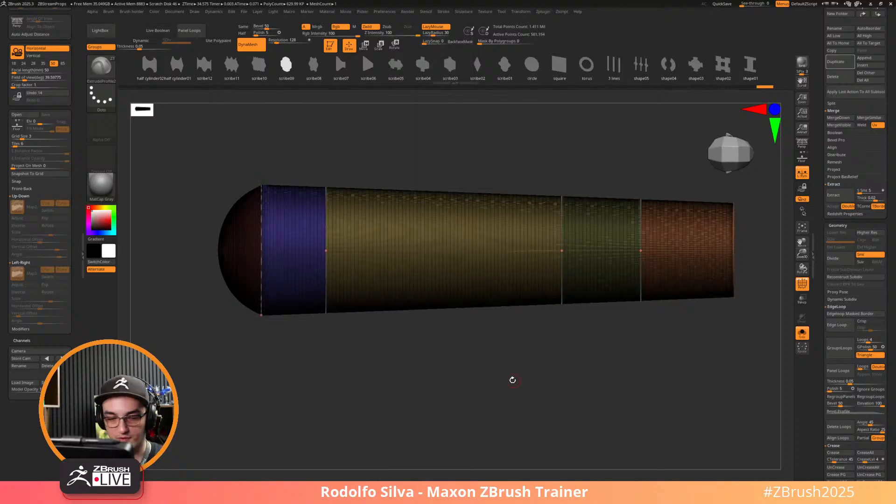
# Find the superseded ring subtool from the earlier split and delete it.
pyautogui.press('Down')
pyautogui.press('Down')
pyautogui.press('Down')
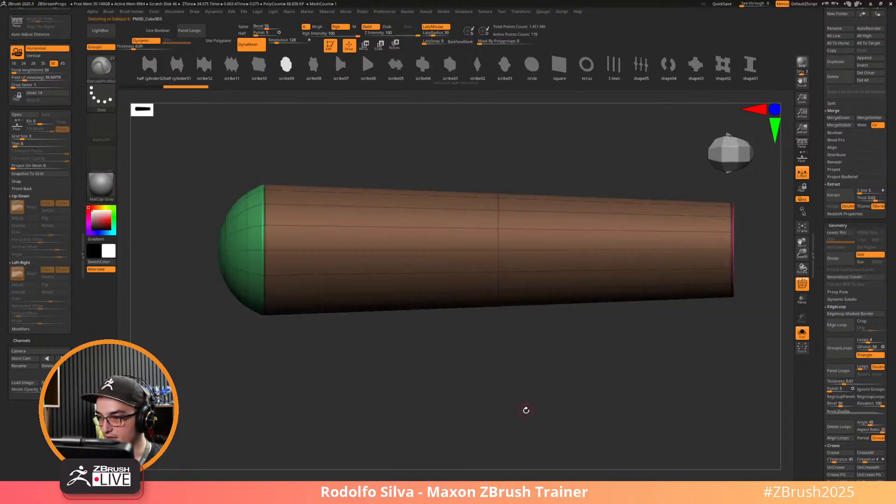
pyautogui.press('Up')
pyautogui.press('Up')
pyautogui.press('Up')
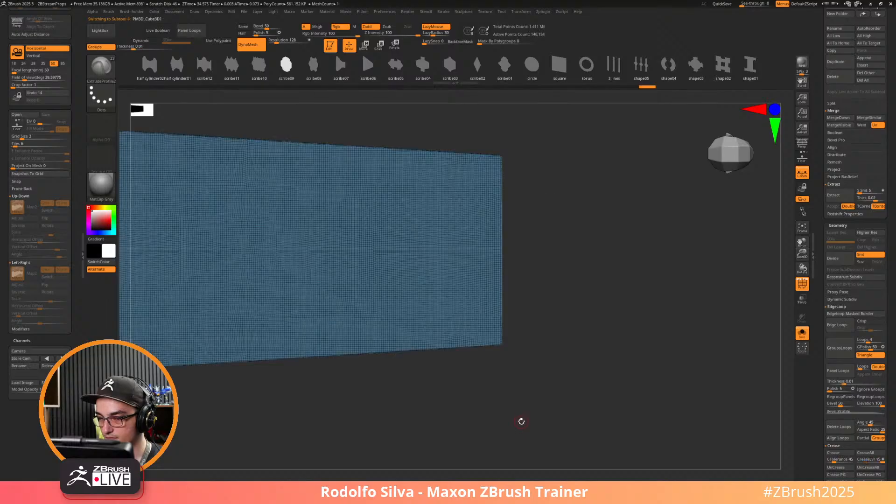
pyautogui.press('Up')
pyautogui.press('Up')
pyautogui.press('Up')
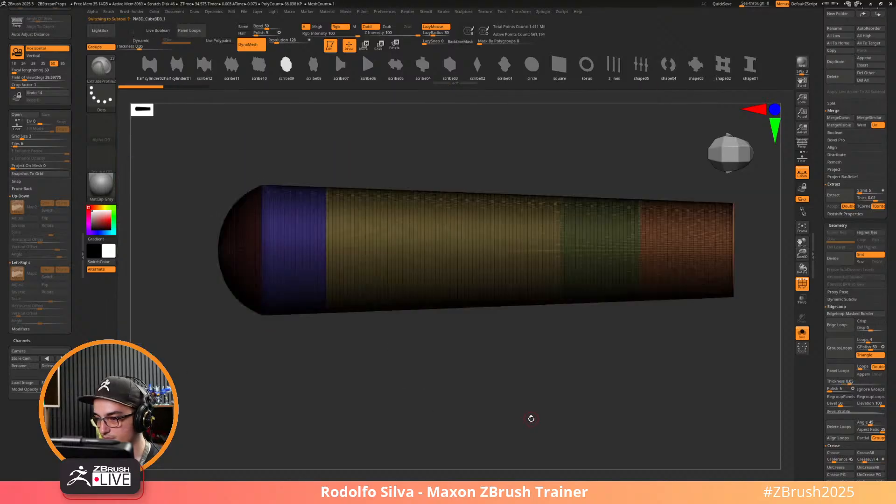
pyautogui.press('Up')
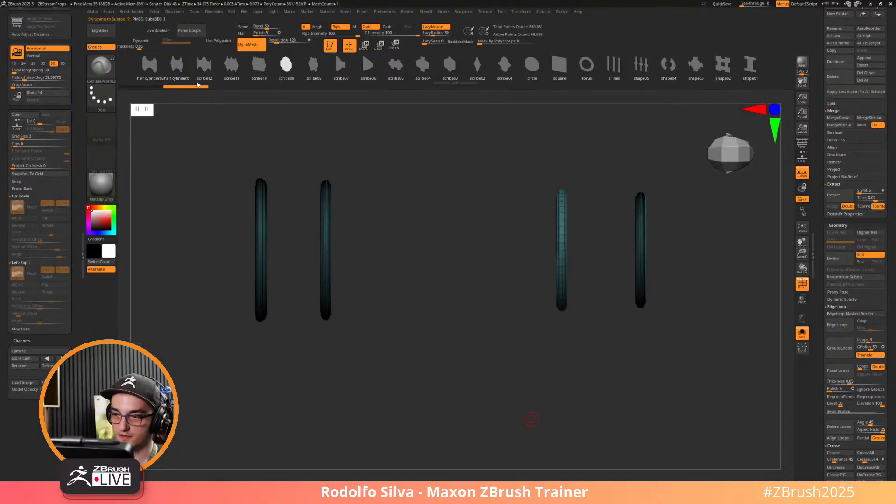
pyautogui.click(842, 75)
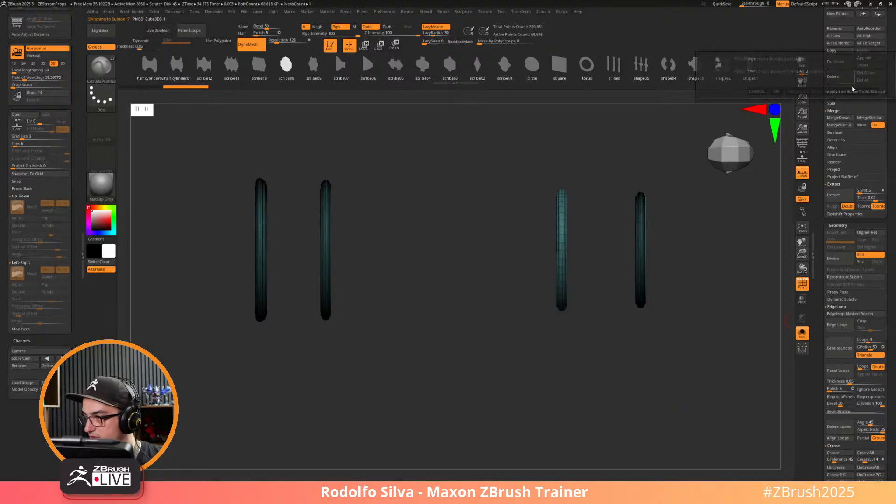
pyautogui.click(776, 91)
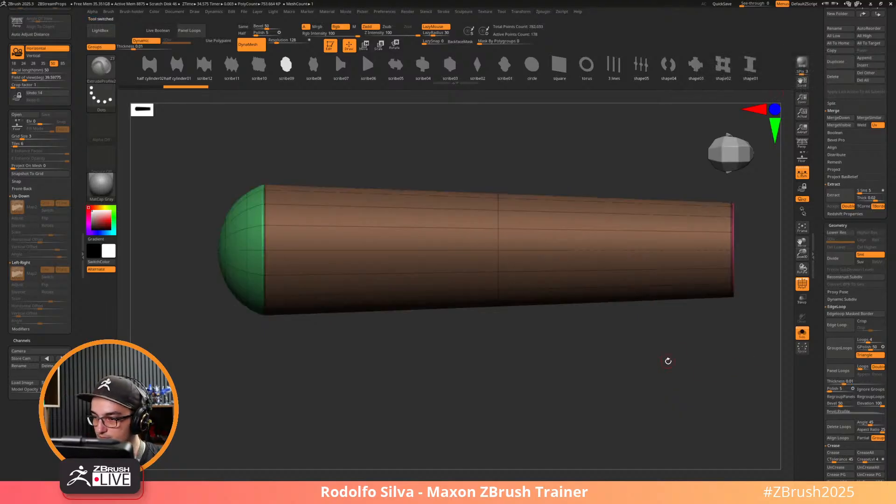
# Leave solo mode with the new rings selected, and hide the ring at the barrel's rounded rear end using SelectRect.
pyautogui.hotkey('shift', 's')
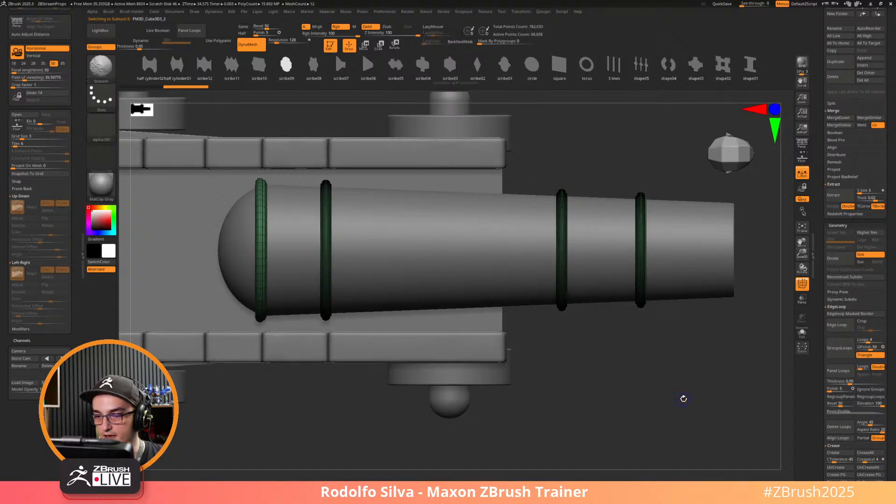
pyautogui.click(108, 68)
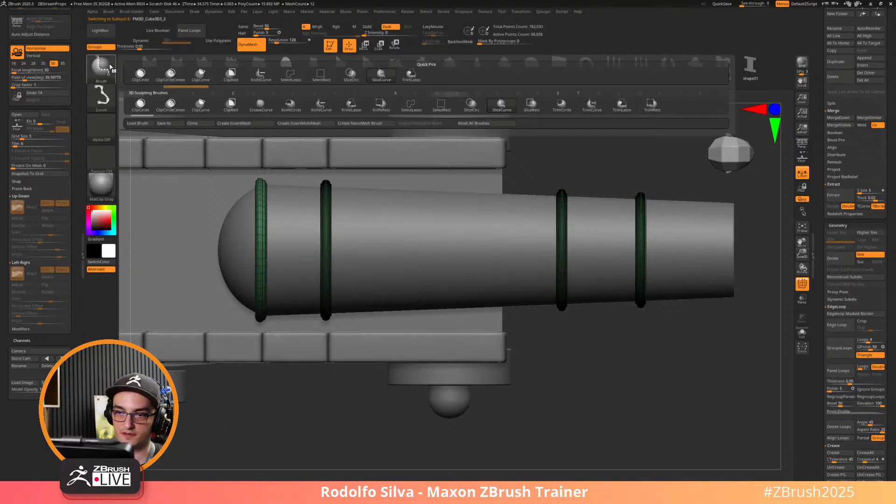
pyautogui.keyDown('ctrl'); pyautogui.keyDown('shift'); pyautogui.click(320, 75); pyautogui.keyUp('shift'); pyautogui.keyUp('ctrl')
pyautogui.keyDown('ctrl'); pyautogui.keyDown('shift'); pyautogui.moveTo(208, 426); pyautogui.dragTo(278, 130); pyautogui.keyUp('shift'); pyautogui.keyUp('ctrl')
pyautogui.click(463, 11)
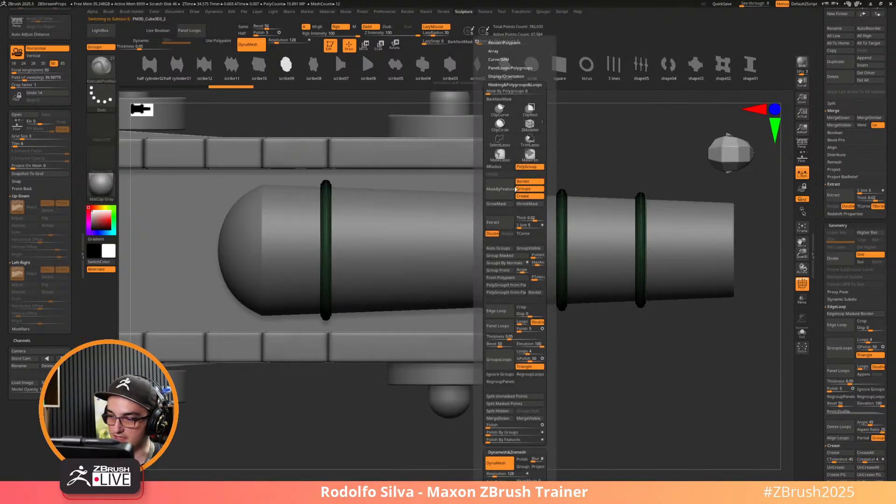
# Delete the hidden geometry from the subtool holding the three barrel rings.
pyautogui.click(514, 84)
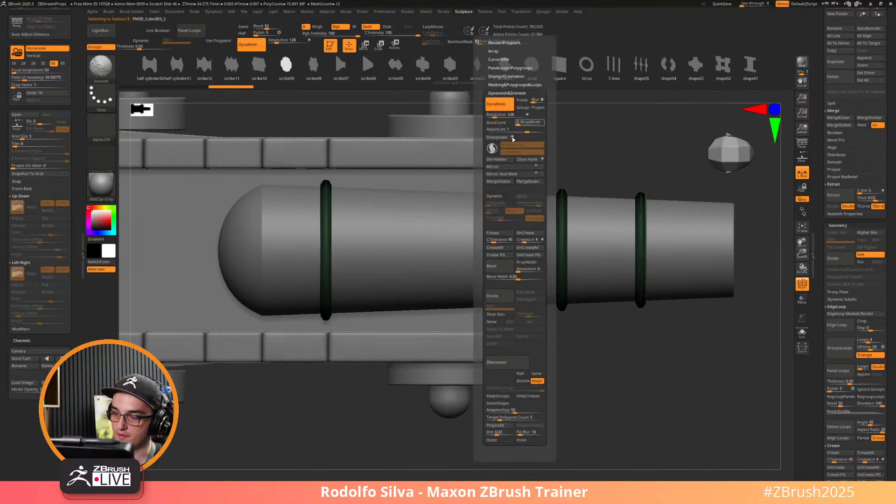
pyautogui.click(504, 162)
pyautogui.keyDown('alt'); pyautogui.moveTo(612, 414); pyautogui.dragTo(579, 384); pyautogui.keyUp('alt')
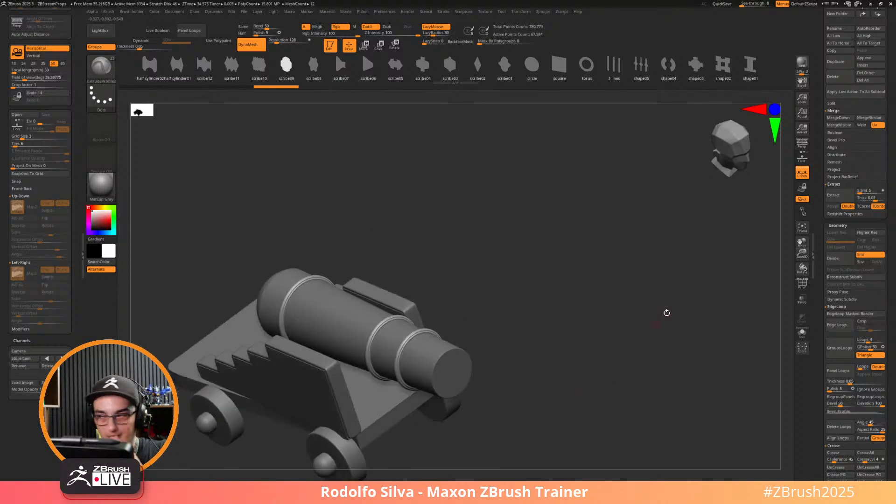
# Turn on the polyframe display and make the cannon barrel the active subtool, aligned in a straight top view.
pyautogui.press('Up')
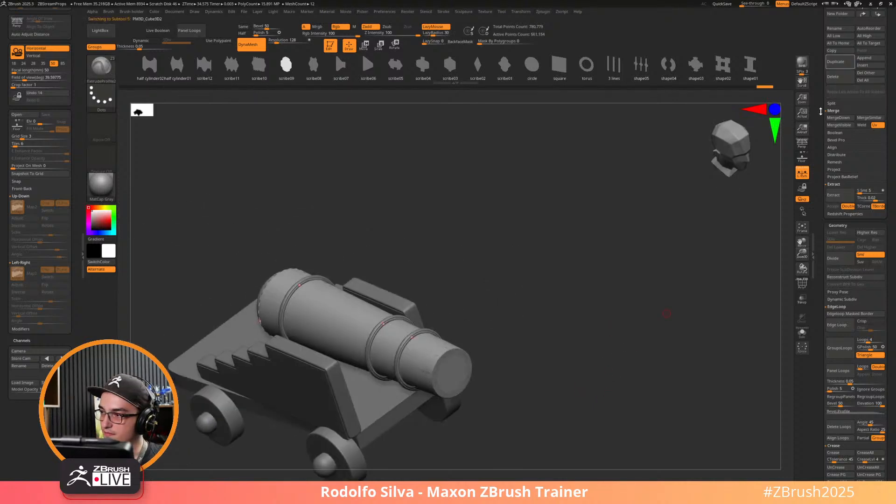
pyautogui.moveTo(820, 111); pyautogui.dragTo(819, 473)
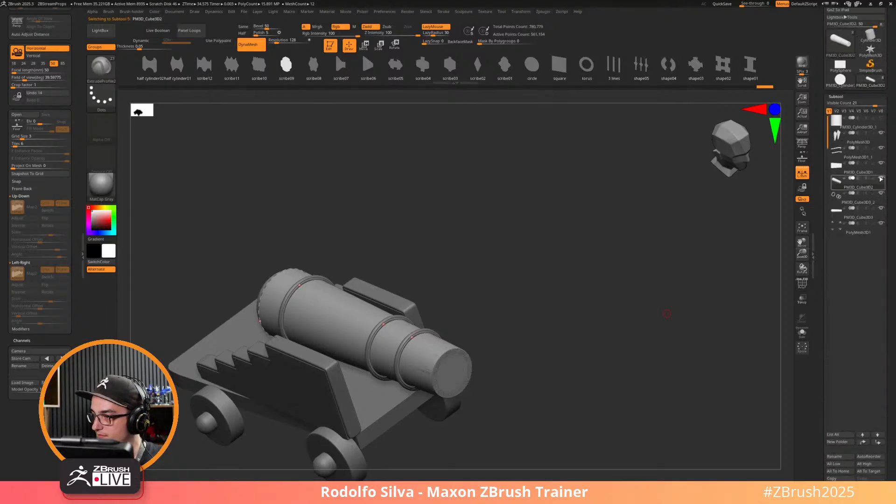
pyautogui.moveTo(637, 368); pyautogui.dragTo(682, 360)
pyautogui.press('Down')
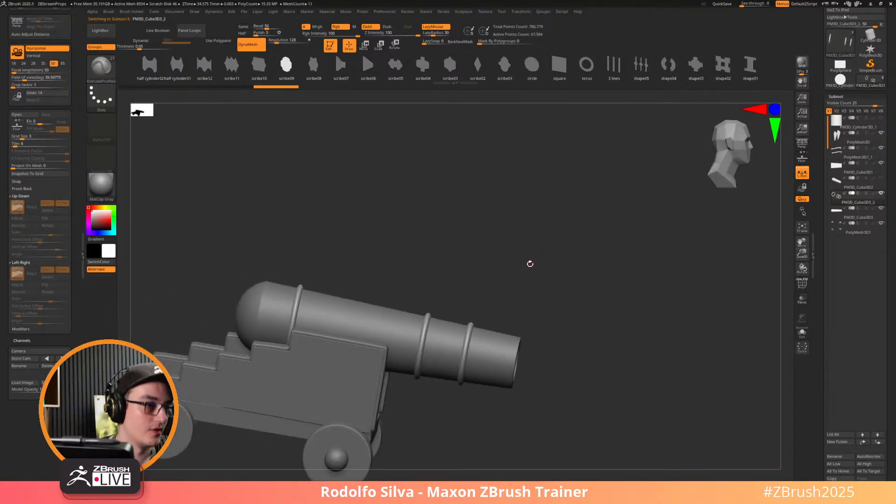
pyautogui.moveTo(555, 267); pyautogui.dragTo(662, 266)
pyautogui.hotkey('shift', 'f')
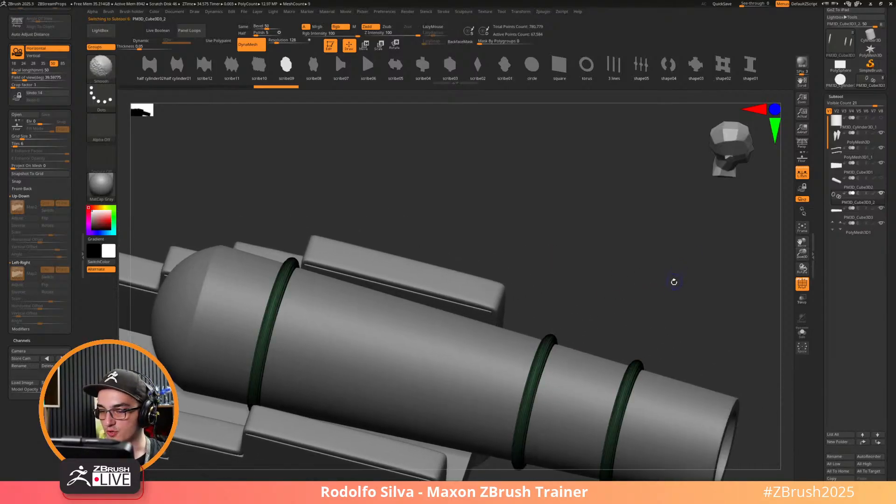
pyautogui.press('Up')
pyautogui.moveTo(662, 310); pyautogui.dragTo(776, 275)
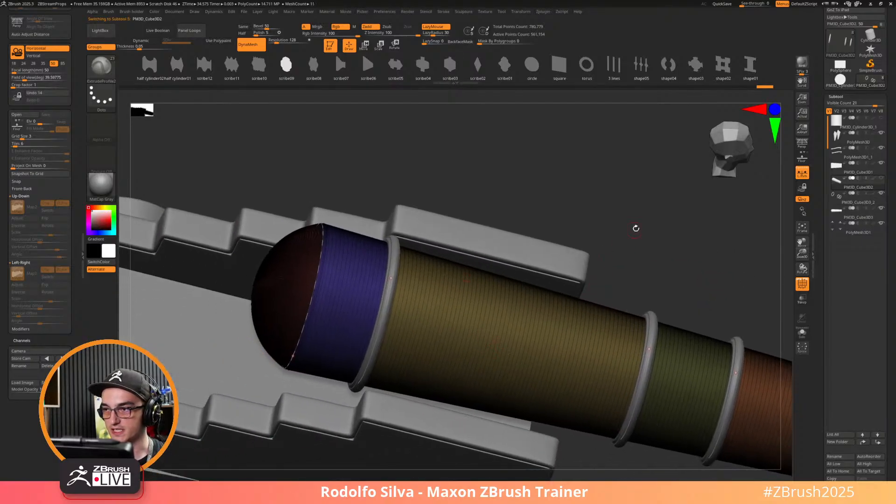
pyautogui.keyDown('shift'); pyautogui.moveTo(635, 228); pyautogui.dragTo(636, 250); pyautogui.keyUp('shift')
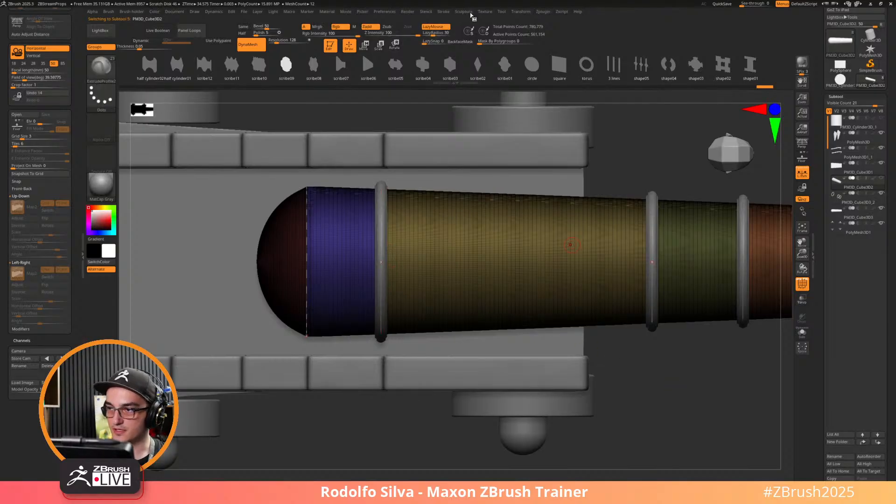
# Delete the existing curves on the barrel and isolate its domed rear end, hiding the rest of the barrel.
pyautogui.click(443, 11)
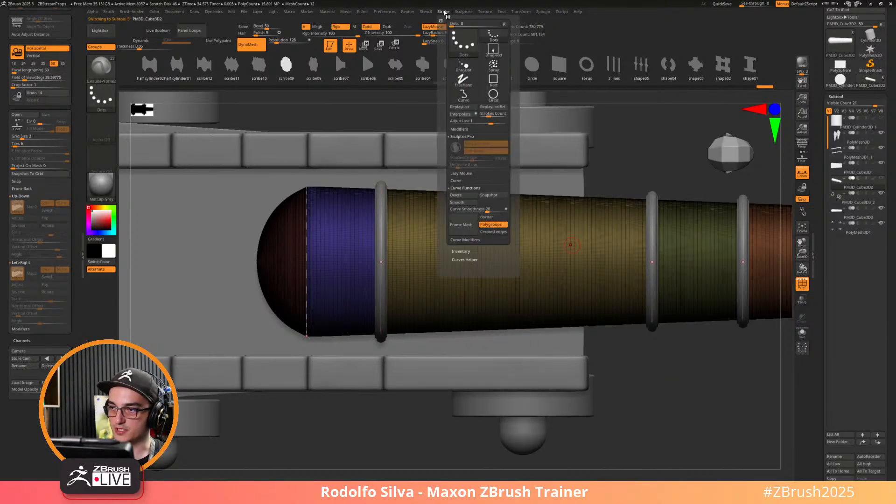
pyautogui.click(467, 198)
pyautogui.hotkey('ctrl', 'shift')
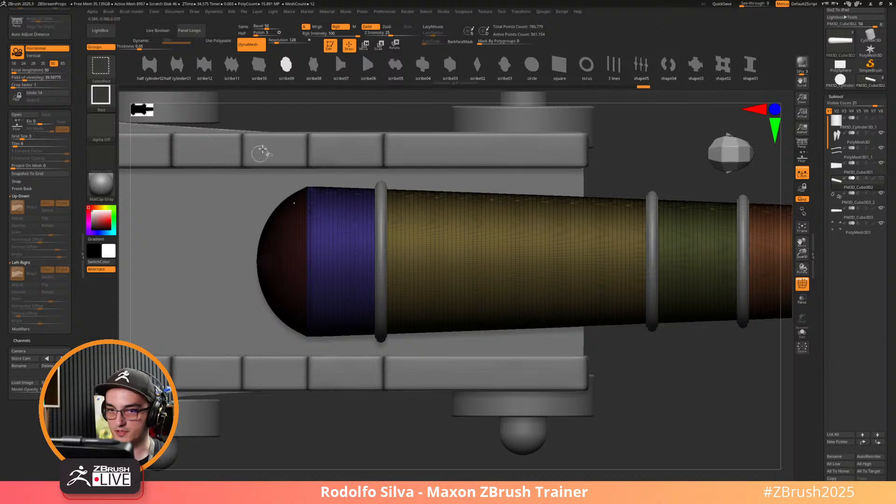
pyautogui.keyDown('ctrl'); pyautogui.keyDown('shift'); pyautogui.moveTo(261, 120); pyautogui.dragTo(329, 373); pyautogui.keyUp('shift'); pyautogui.keyUp('ctrl')
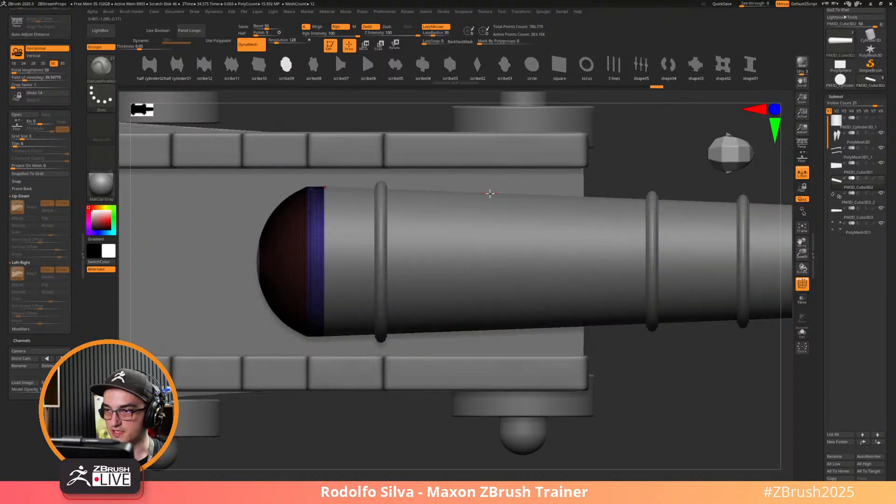
# Frame the isolated part's polygroup border with a curve and choose the scribe01 profile for the ExtrudeProfile brush.
pyautogui.click(463, 12)
pyautogui.moveTo(443, 12)
pyautogui.click(466, 225)
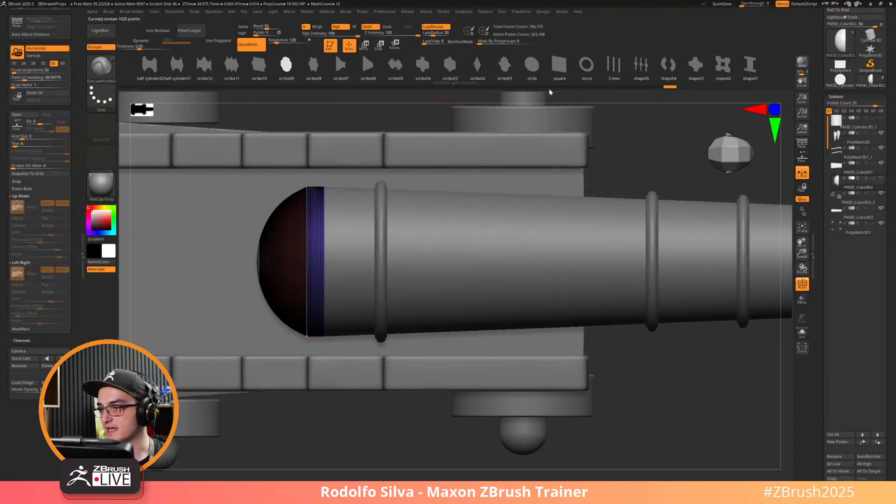
pyautogui.click(528, 68)
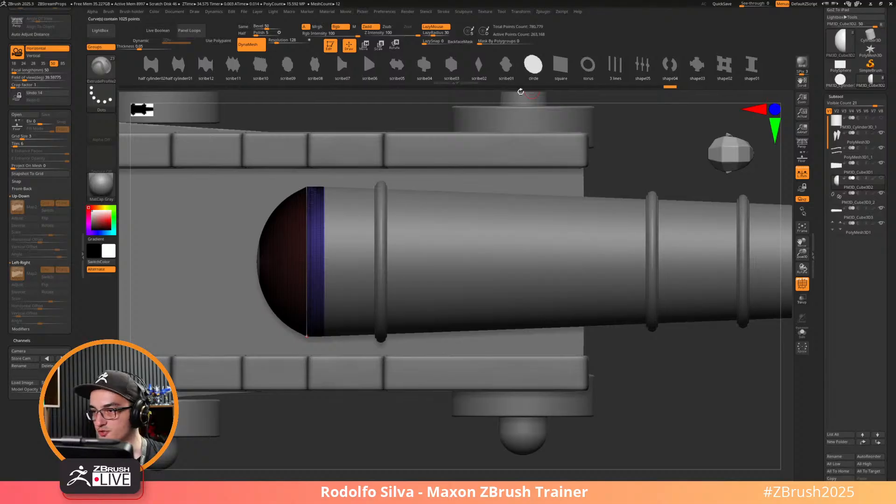
pyautogui.click(512, 69)
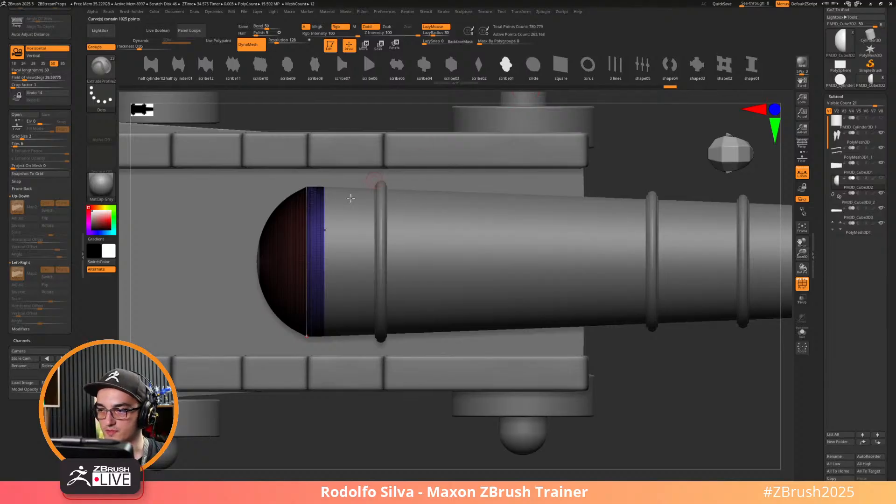
# Try extruding the scribe01 profile along the polygroup curve at the rear of the barrel, and undo it.
pyautogui.click(305, 253)
pyautogui.moveTo(488, 429); pyautogui.dragTo(510, 398)
pyautogui.hotkey('ctrl', 'z')
pyautogui.hotkey('ctrl', 'z')
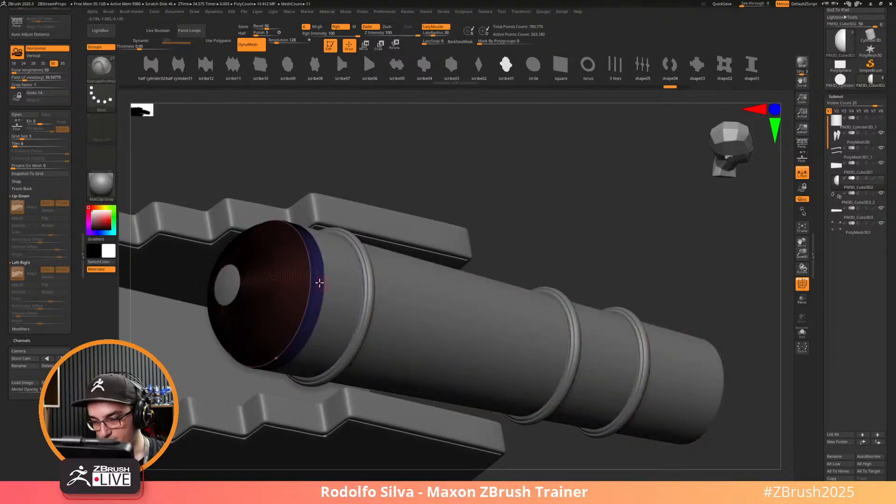
# Try the rear profile extrusion again with adjusted brush settings, compare the results, and revert to the bare curve.
pyautogui.press('space')
pyautogui.press('space')
pyautogui.moveTo(310, 283); pyautogui.dragTo(299, 286)
pyautogui.press('Down')
pyautogui.press('Down')
pyautogui.press('Up')
pyautogui.press('Up')
pyautogui.press('s')
pyautogui.press('Down')
pyautogui.press('Down')
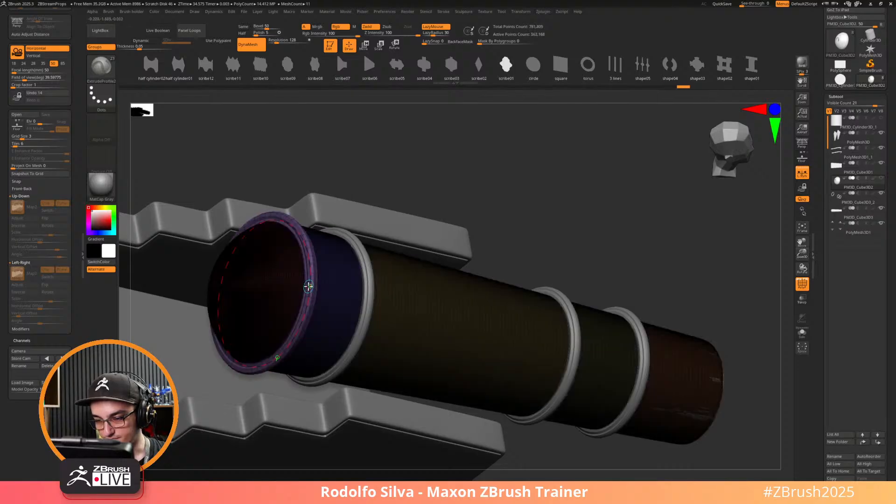
pyautogui.press('Up')
pyautogui.press('Up')
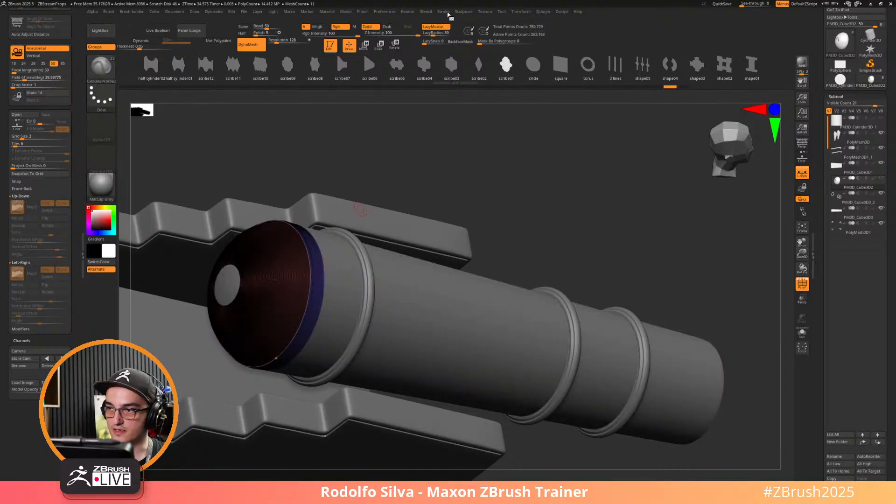
# Look through the stroke's curve settings and the ExtrudeProfile brush's sample and modifier settings.
pyautogui.click(443, 11)
pyautogui.click(479, 181)
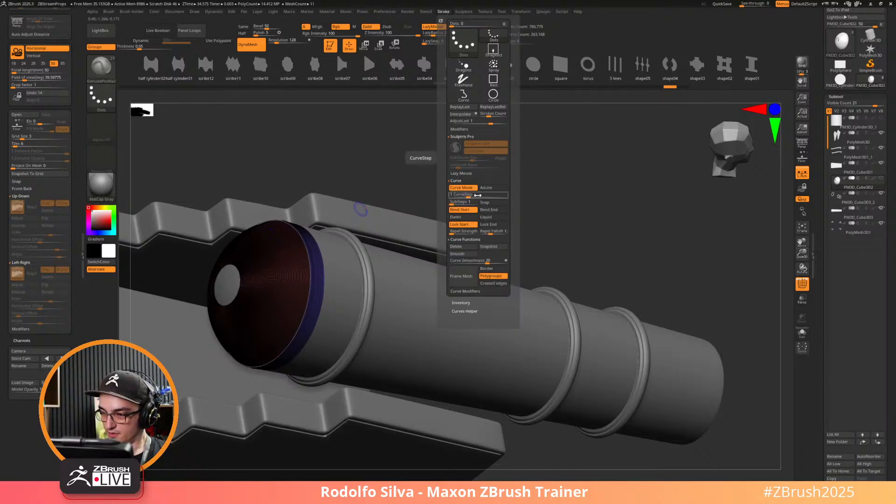
pyautogui.click(101, 65)
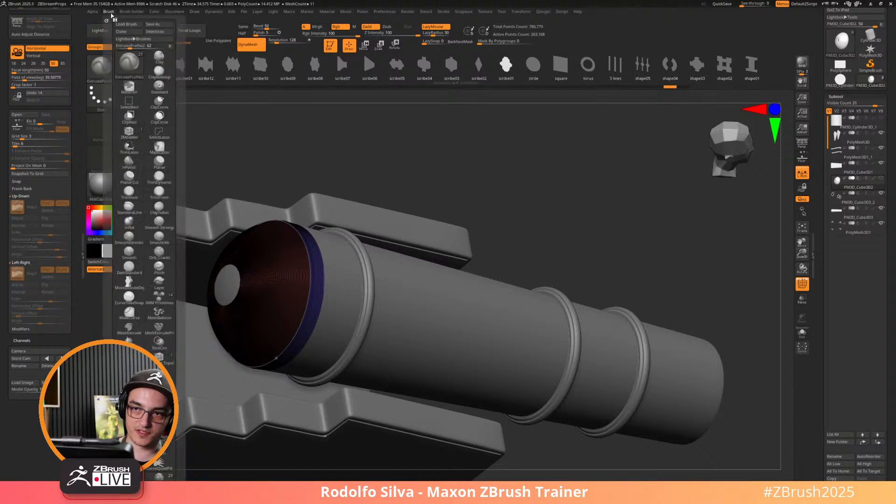
pyautogui.scroll(-5, 178, 188)
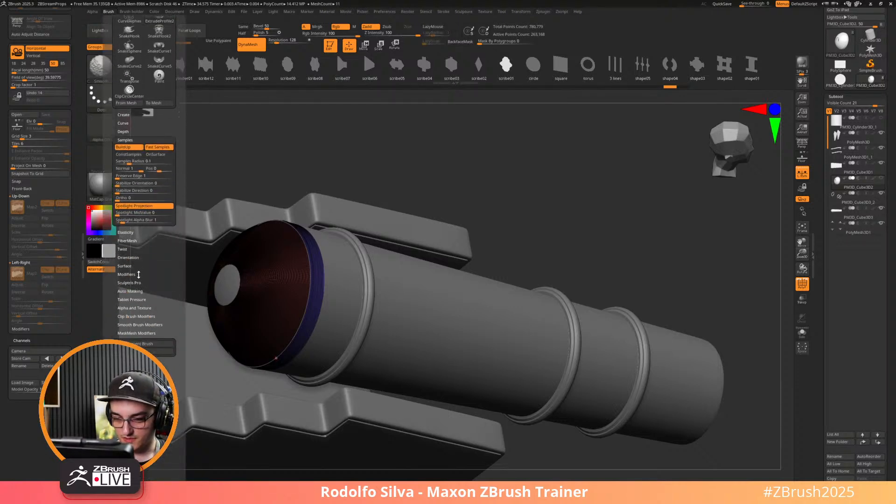
pyautogui.click(139, 274)
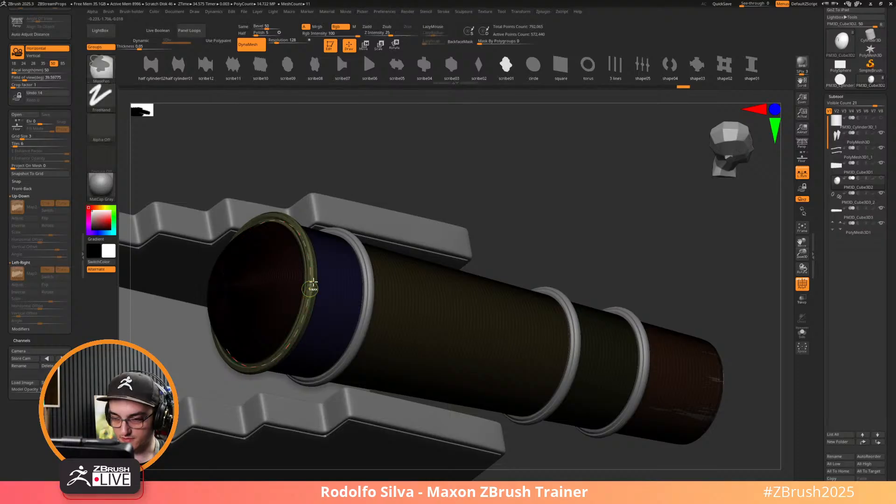
# Set the CurveStep to 4 and try regenerating the profile along the rear curve.
pyautogui.click(489, 12)
pyautogui.click(443, 12)
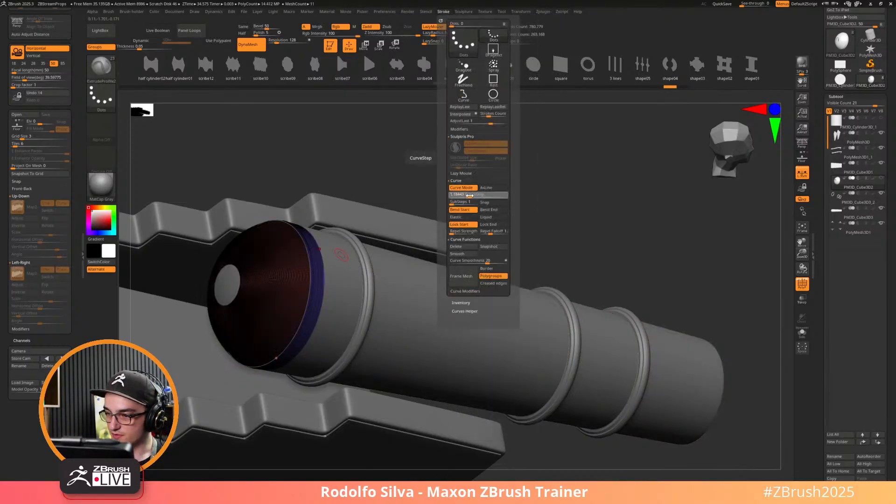
pyautogui.moveTo(468, 195); pyautogui.dragTo(474, 195)
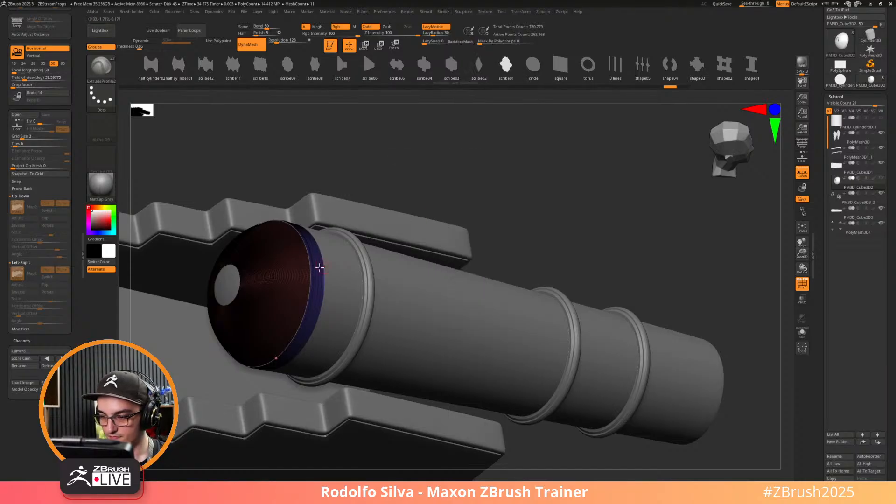
pyautogui.click(309, 271)
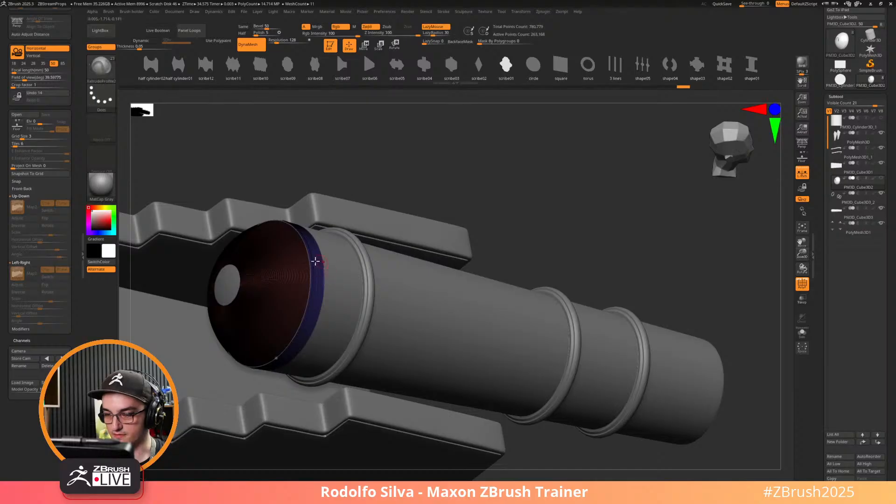
# Lower the CurveStep value so the profile follows the curve more densely.
pyautogui.click(481, 12)
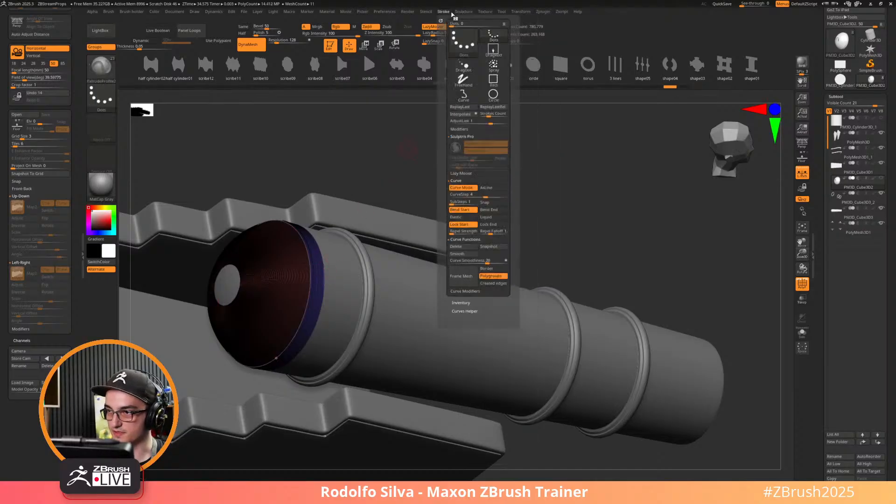
pyautogui.click(468, 195)
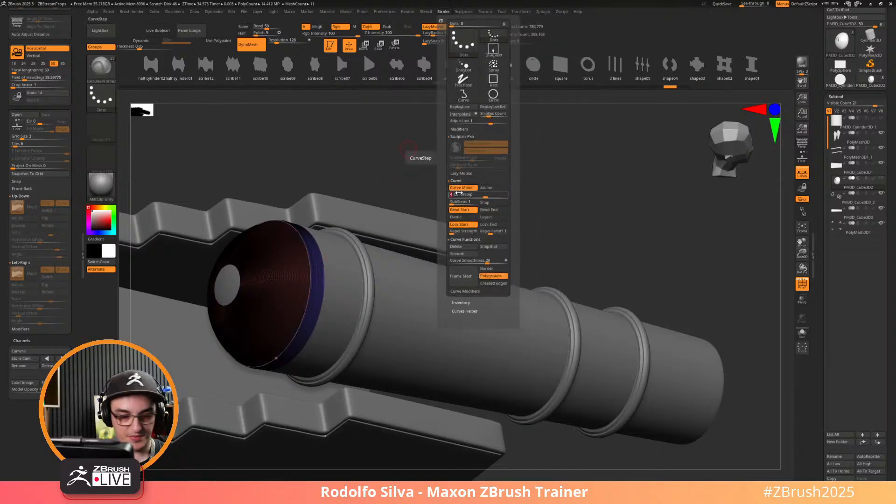
pyautogui.press('Return')
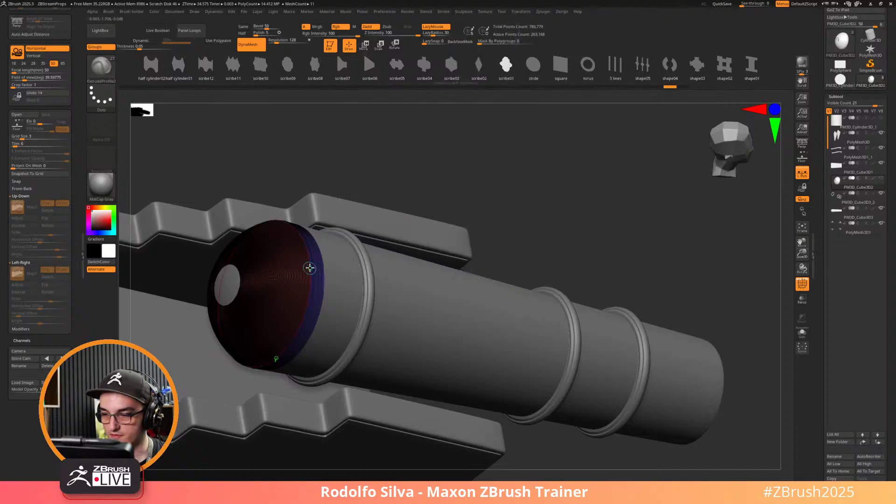
# Try the denser profile extrusion along the rear curve, check it from several angles, and undo it.
pyautogui.click(310, 268)
pyautogui.moveTo(494, 222)
pyautogui.mouseDown()
pyautogui.moveTo(513, 230)
pyautogui.moveTo(510, 248)
pyautogui.mouseUp()
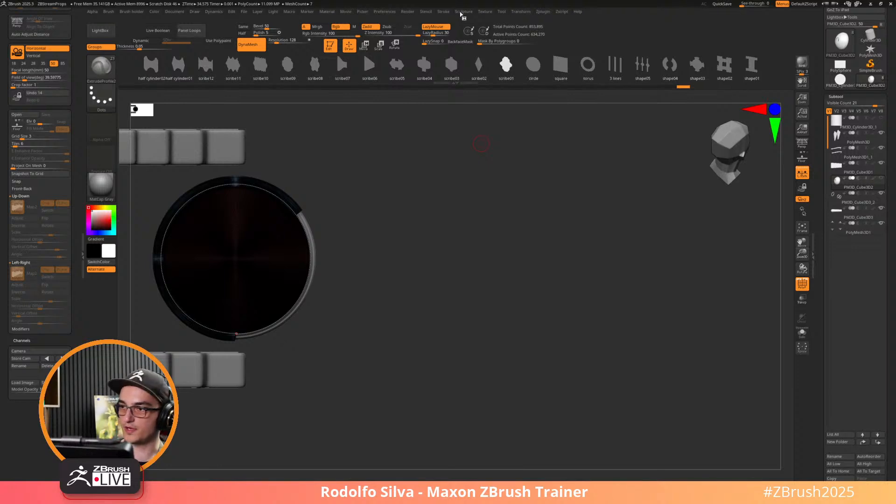
pyautogui.click(442, 13)
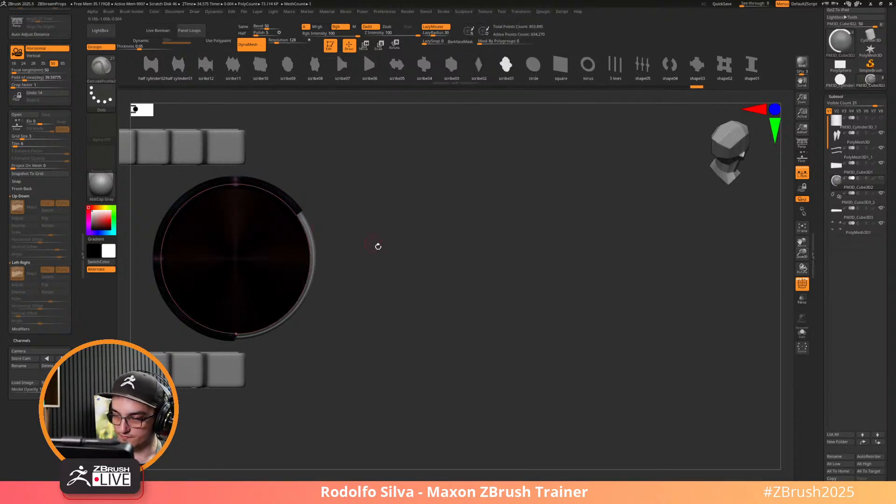
pyautogui.moveTo(378, 246); pyautogui.dragTo(355, 259)
pyautogui.moveTo(306, 243)
pyautogui.mouseDown()
pyautogui.moveTo(300, 250)
pyautogui.moveTo(318, 245)
pyautogui.mouseUp()
pyautogui.hotkey('ctrl', 'z')
pyautogui.hotkey('ctrl', 'z')
pyautogui.hotkey('ctrl', 'z')
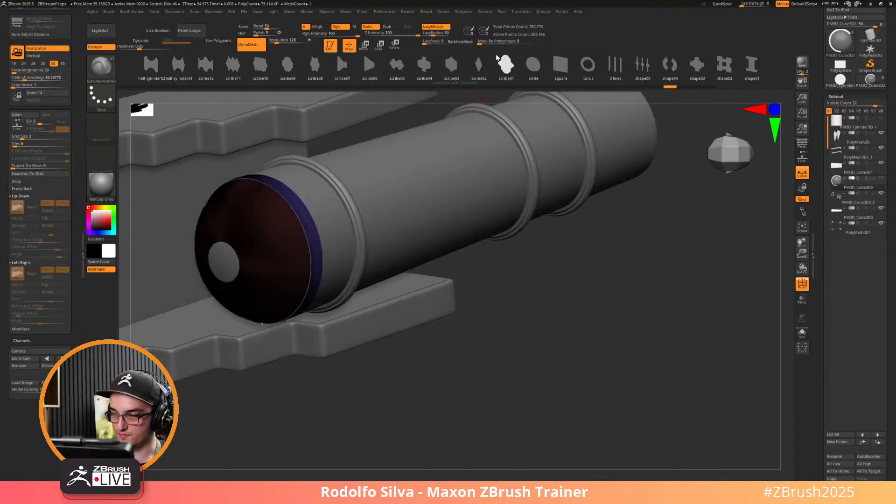
# Review the stroke's curve options, try the rear ring extrusion once more, and undo it together with the framed curve.
pyautogui.click(486, 12)
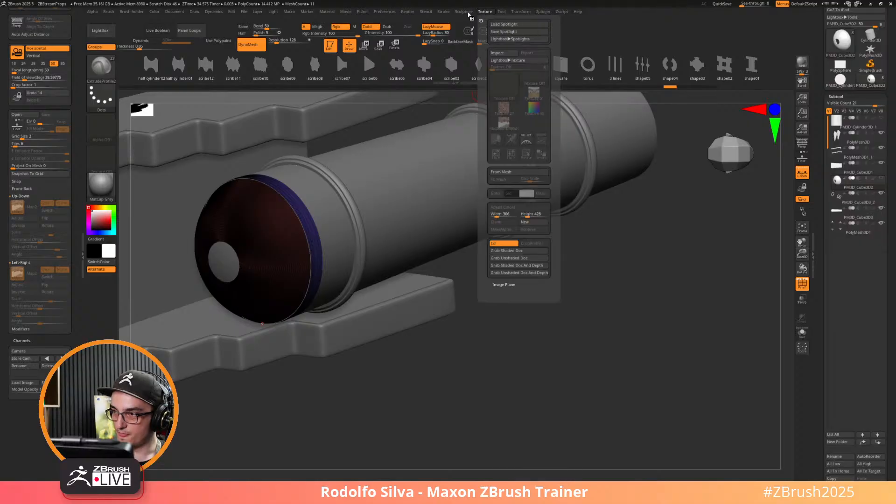
pyautogui.click(443, 11)
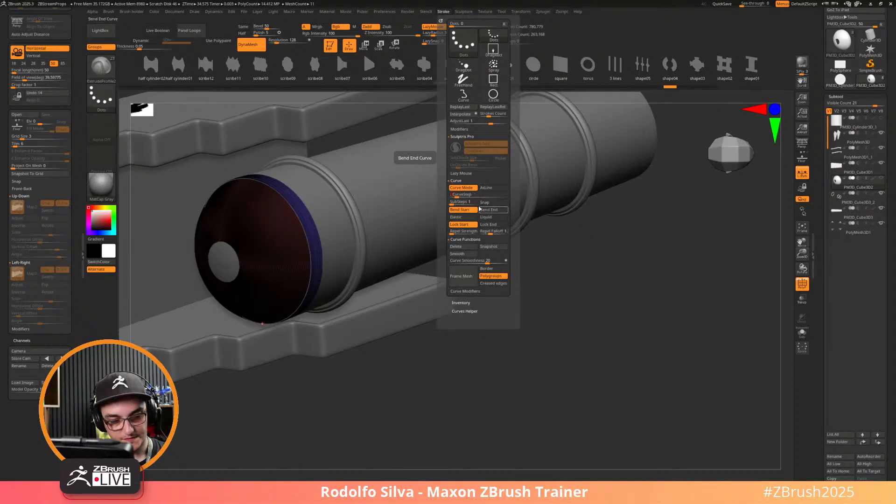
pyautogui.click(306, 253)
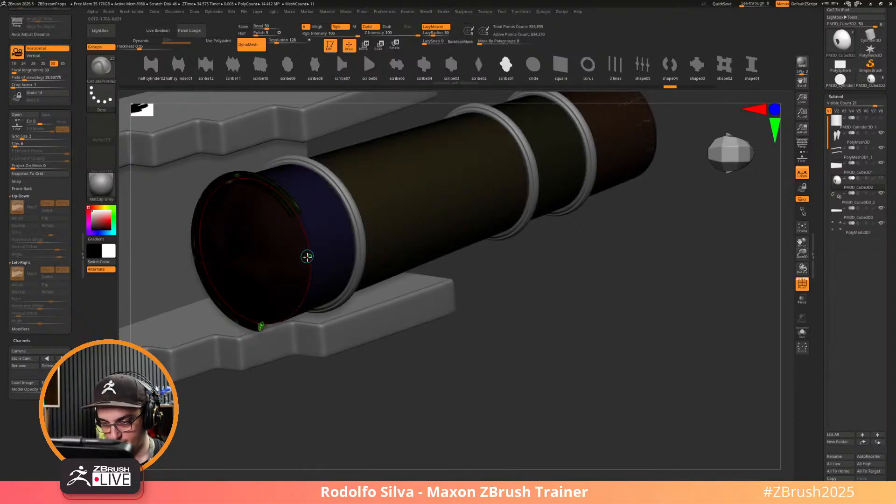
pyautogui.hotkey('ctrl', 'z')
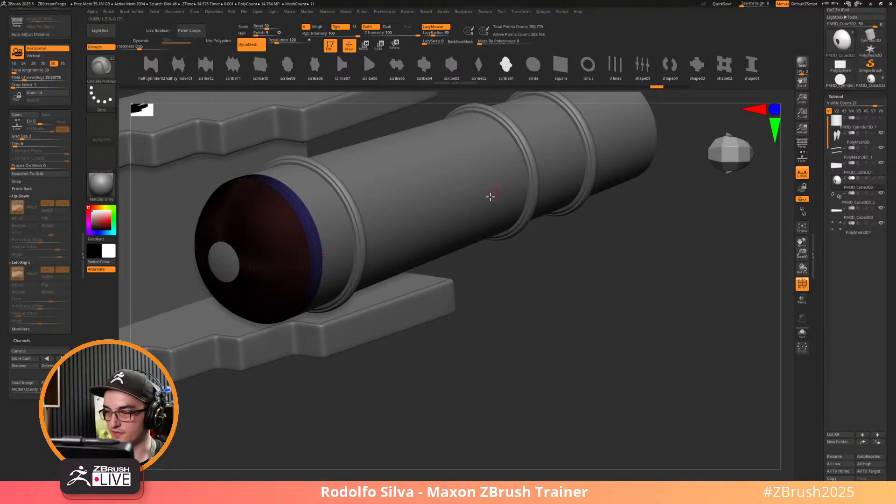
# Set the stroke's CurveStep to 0.5.
pyautogui.click(463, 12)
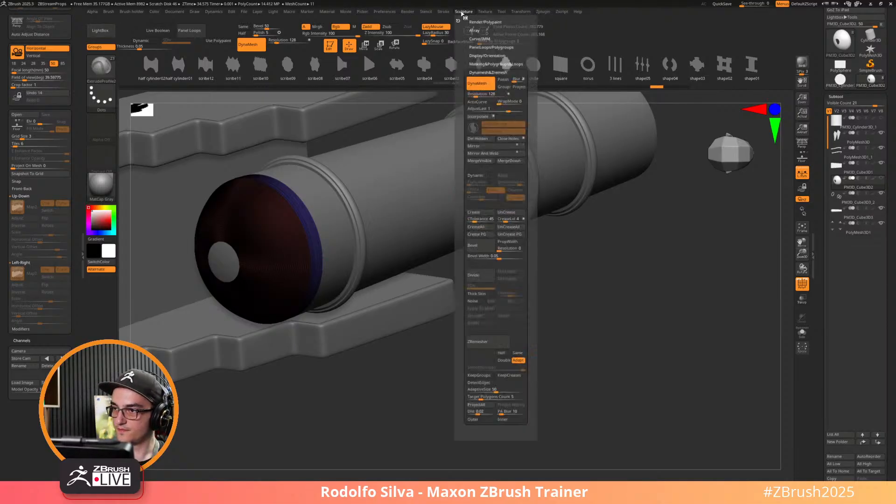
pyautogui.moveTo(443, 13)
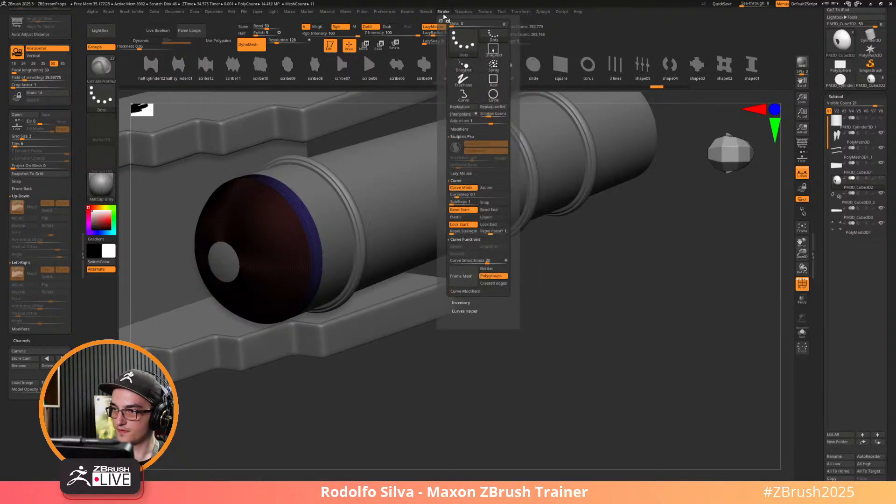
pyautogui.click(477, 193)
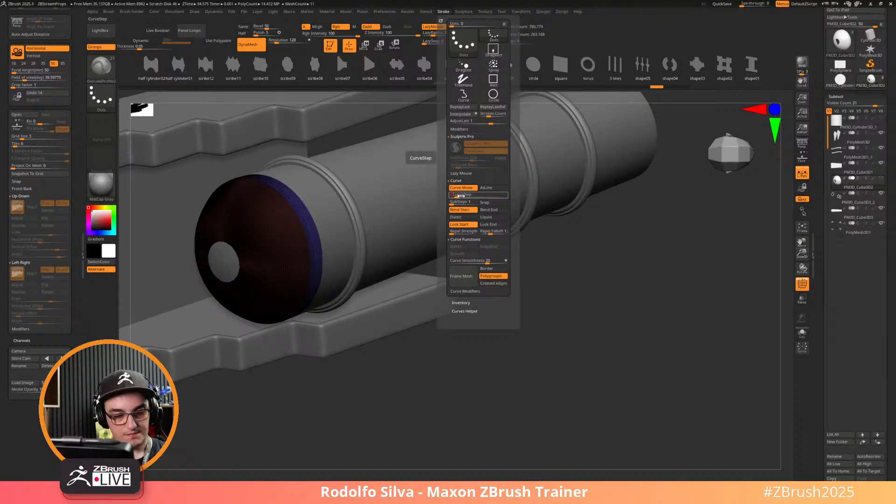
pyautogui.press('Return')
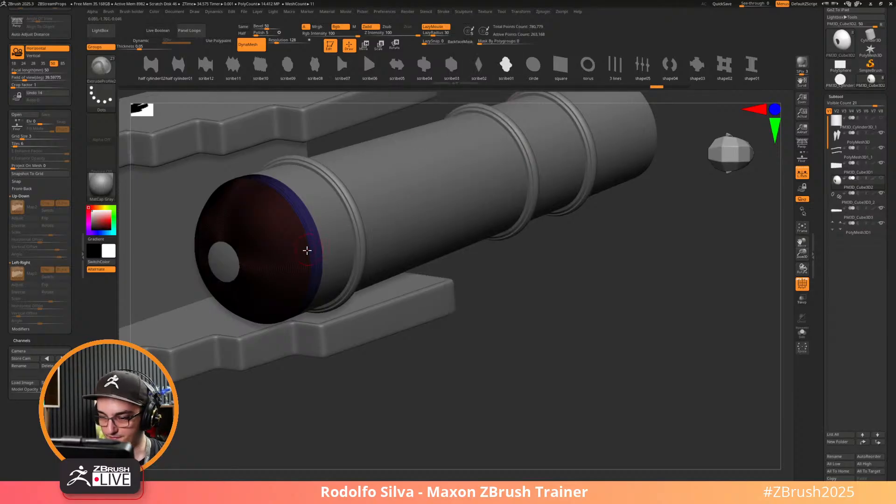
# Frame the mesh on its polygroup borders, try the profile extrusion along the rear curve, and undo the ring.
pyautogui.click(465, 12)
pyautogui.moveTo(443, 12)
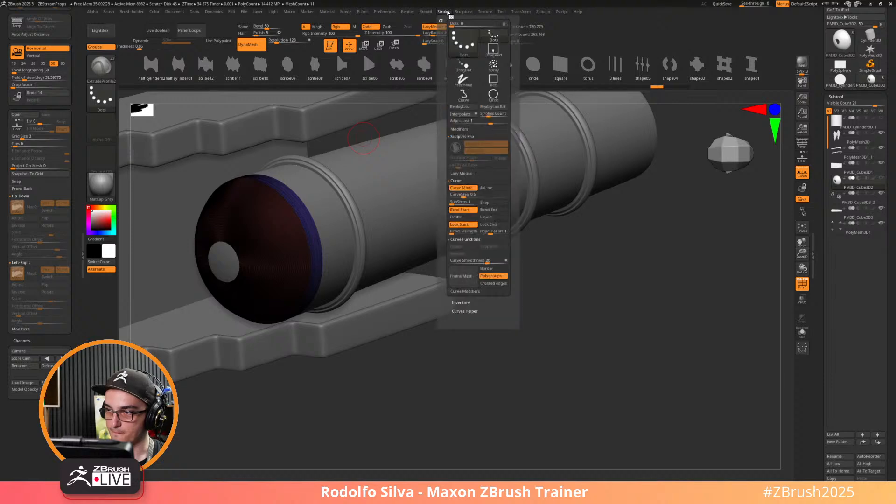
pyautogui.click(460, 276)
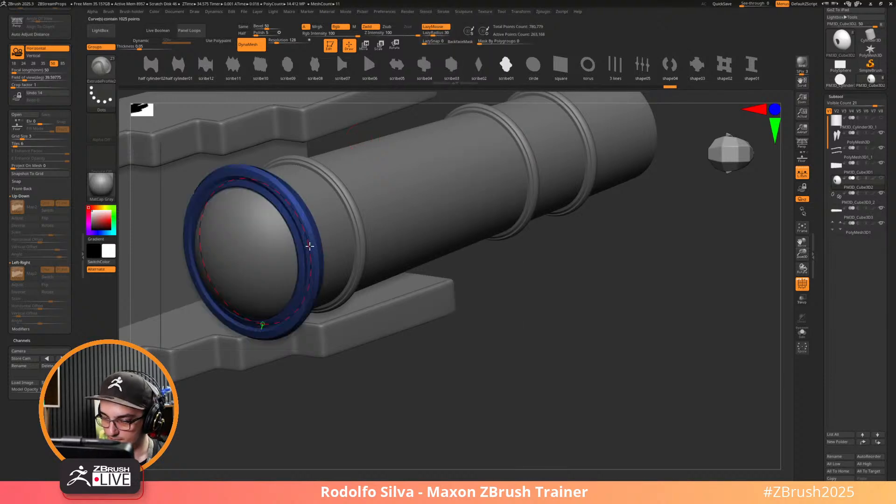
pyautogui.hotkey('ctrl', 'z')
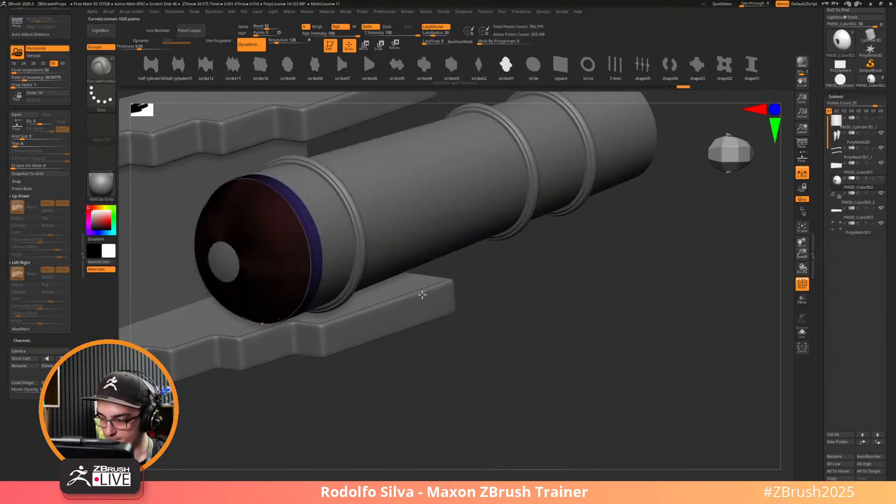
# Reduce the brush size, frame the polygroup borders again, and extrude a thinner profile ring along the rear curve.
pyautogui.press('s')
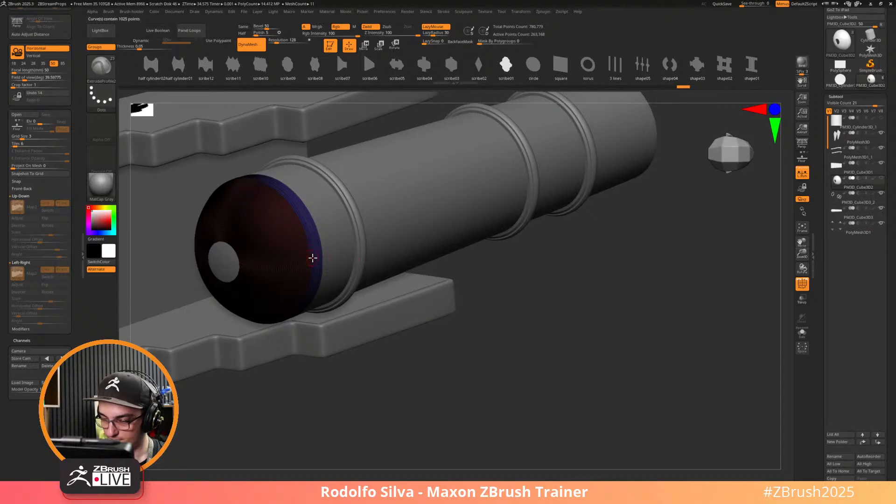
pyautogui.click(443, 11)
pyautogui.click(459, 275)
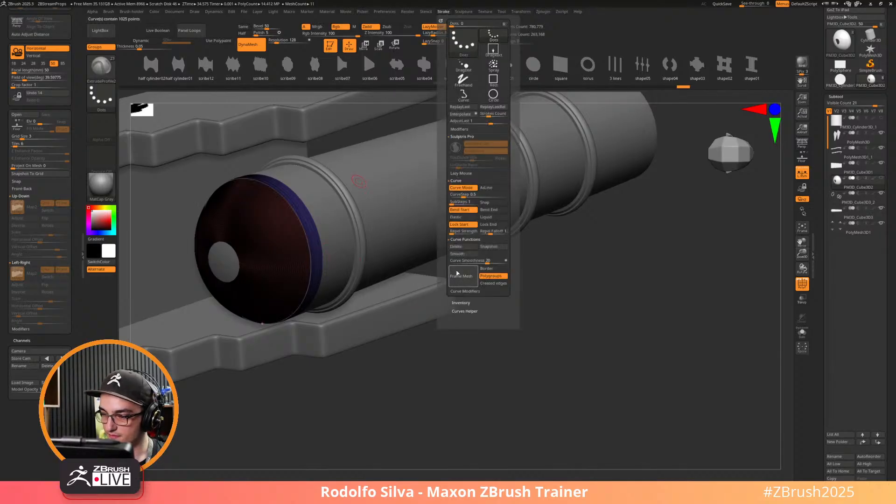
pyautogui.click(311, 251)
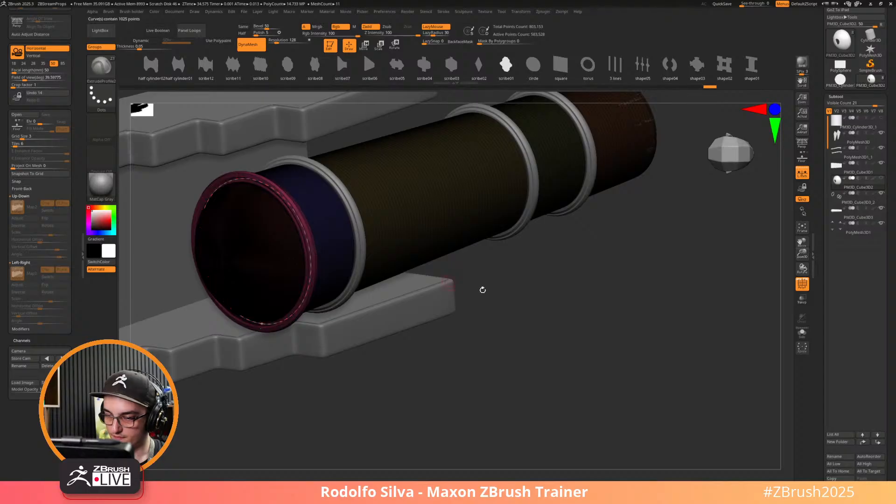
# Hide the polyframe, check the rear ring from above, undo it, and extrude the profile again along the same curve.
pyautogui.hotkey('shift', 'f')
pyautogui.moveTo(536, 306); pyautogui.dragTo(511, 290)
pyautogui.moveTo(414, 452); pyautogui.dragTo(420, 430)
pyautogui.press('d')
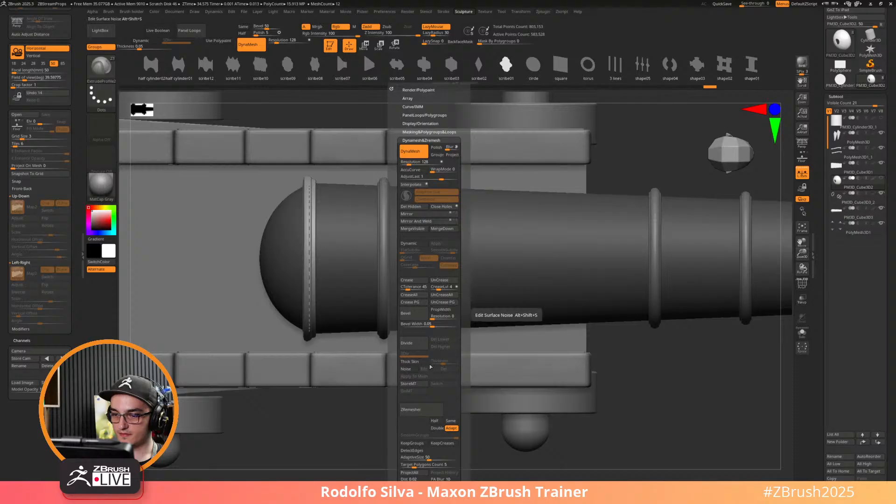
pyautogui.click(406, 313)
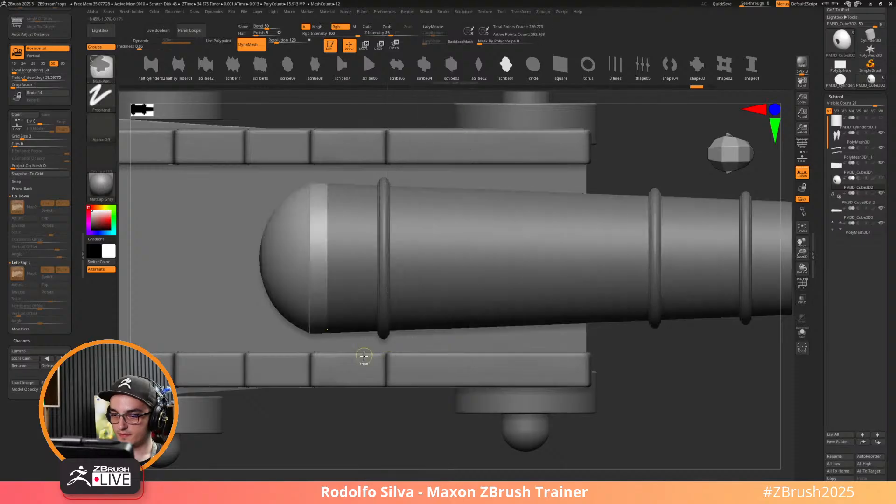
pyautogui.click(309, 302)
pyautogui.hotkey('ctrl', 'z')
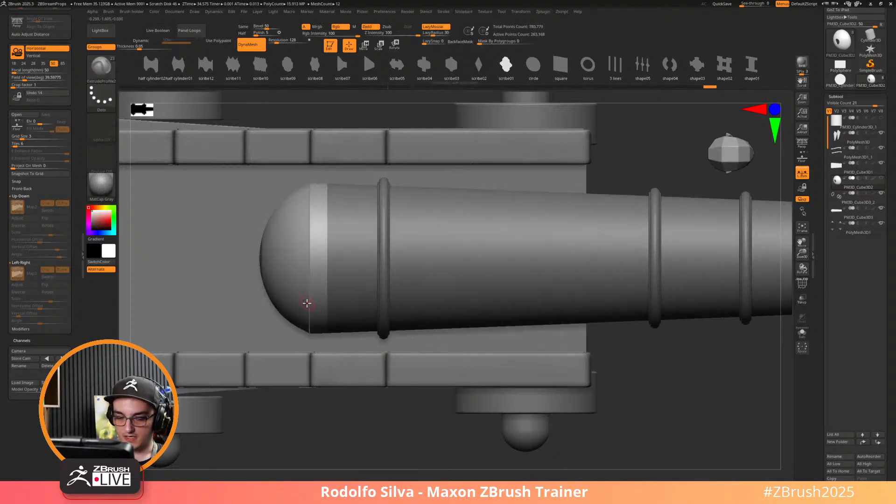
pyautogui.click(310, 267)
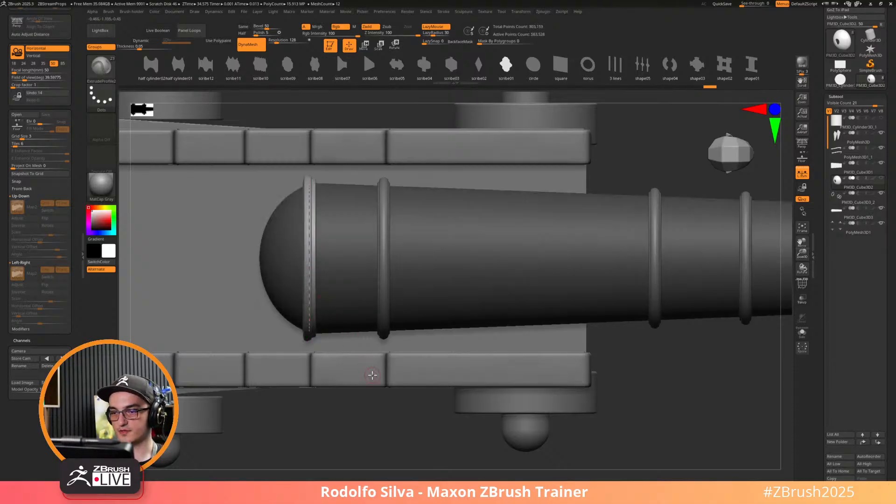
# Split the rear ring from the barrel into its own subtool and delete the remaining curve.
pyautogui.press('space')
pyautogui.press('shift')
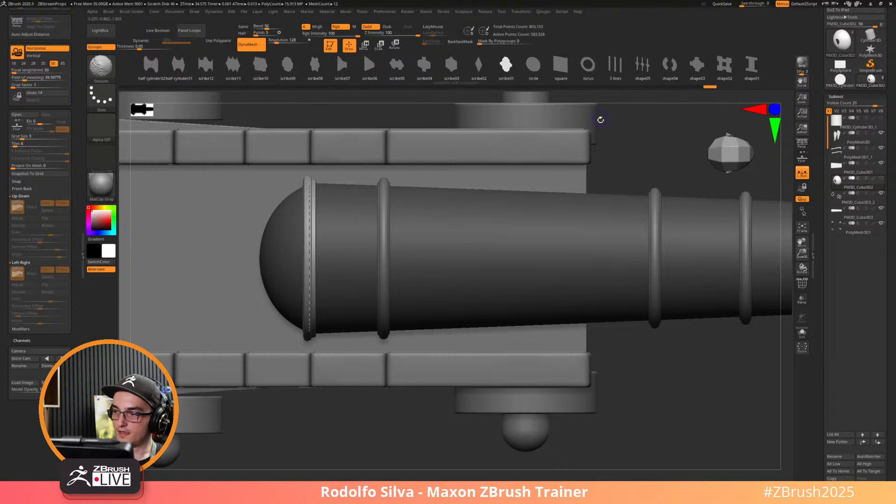
pyautogui.press('g')
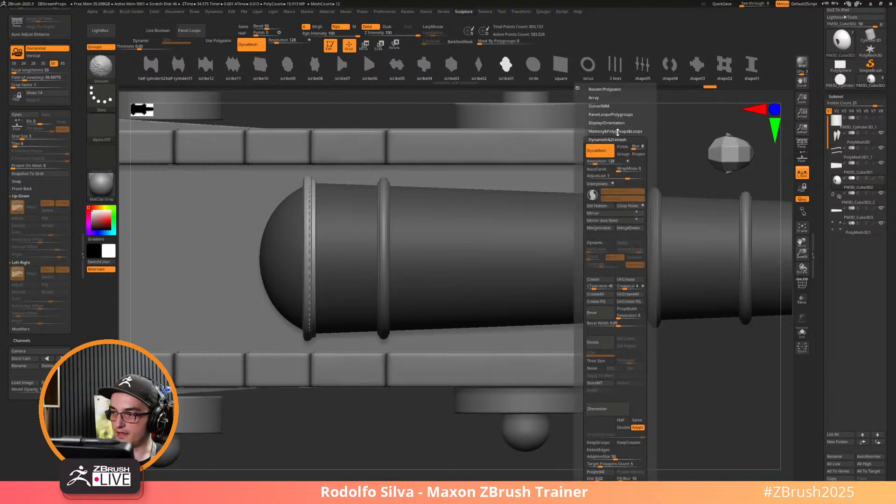
pyautogui.click(617, 132)
pyautogui.click(616, 443)
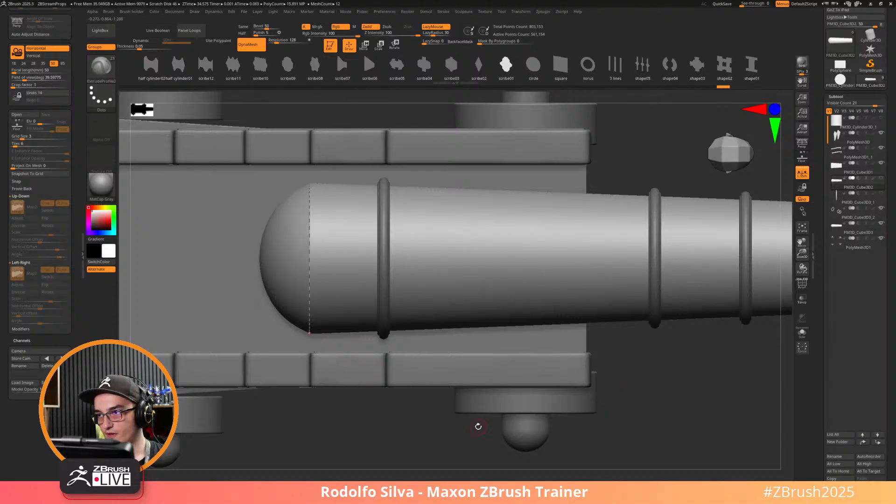
pyautogui.click(444, 12)
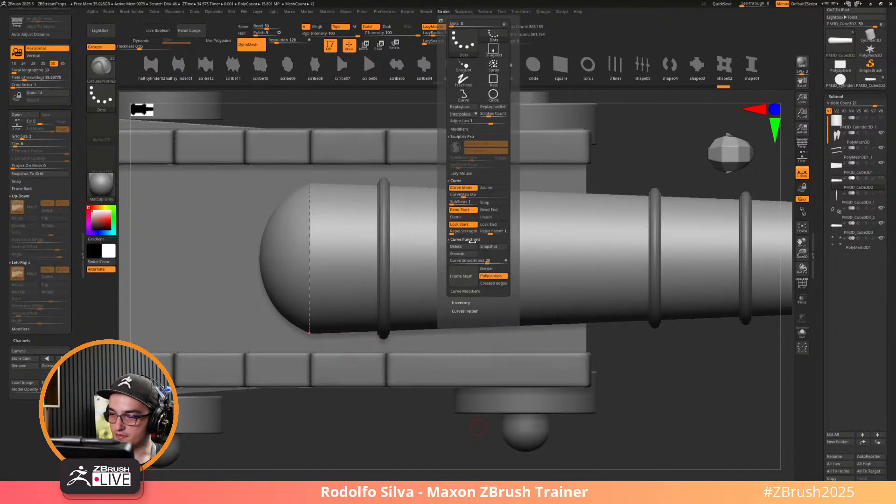
pyautogui.click(456, 246)
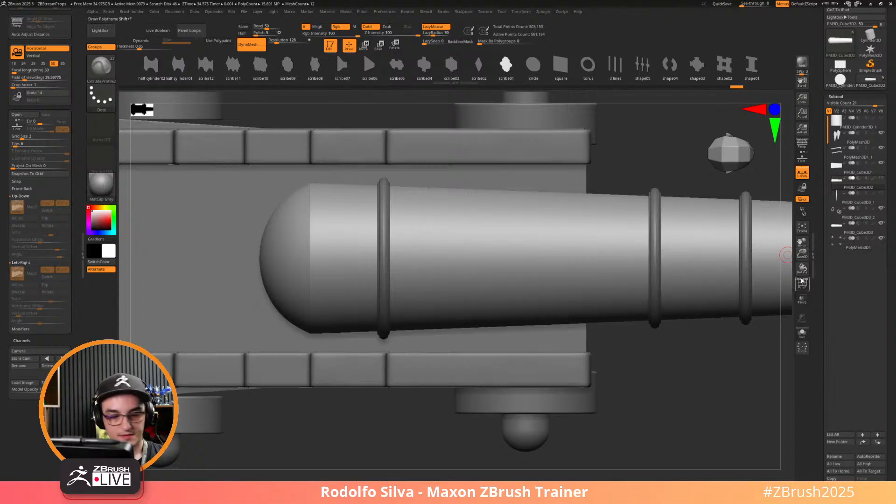
# Isolate the barrel to check it, make the split rear ring subtool visible, and inspect the whole cannon.
pyautogui.click(802, 333)
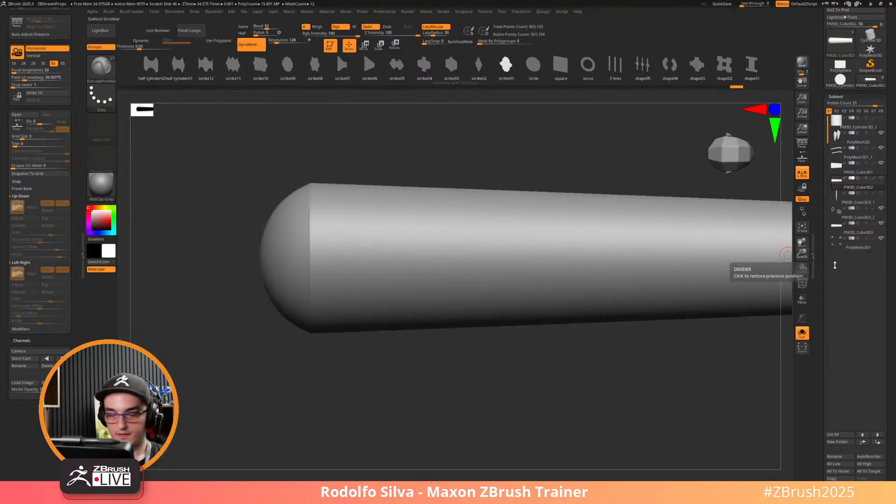
pyautogui.click(870, 217)
pyautogui.hotkey('ctrl', 'shift', 's')
pyautogui.moveTo(597, 400); pyautogui.dragTo(677, 372)
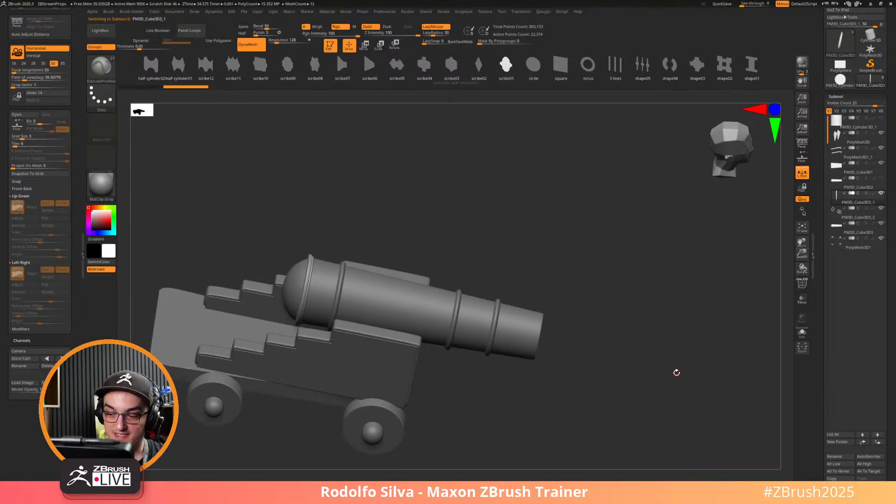
pyautogui.moveTo(677, 372); pyautogui.dragTo(514, 379)
pyautogui.press('space')
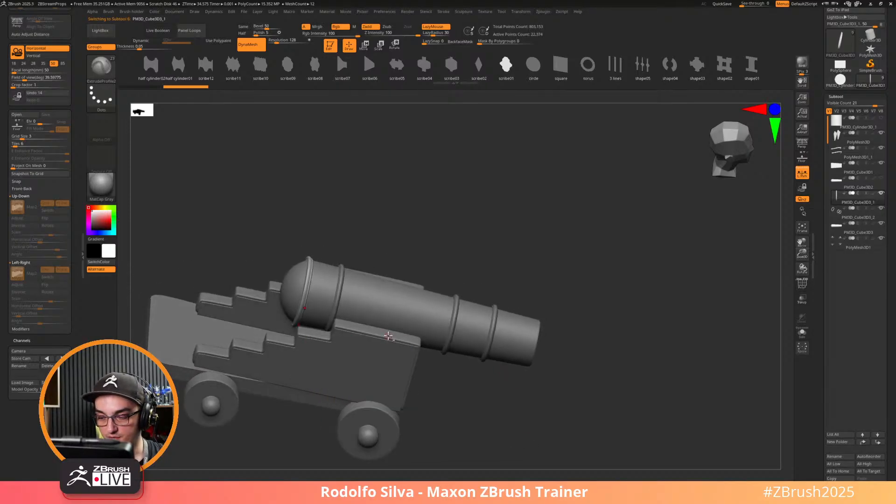
# Select the trim strip on the carriage side, show its polyframe, and mask a short section of its long front segment.
pyautogui.keyDown('alt'); pyautogui.click(388, 335); pyautogui.keyUp('alt')
pyautogui.keyDown('alt'); pyautogui.moveTo(526, 392); pyautogui.dragTo(622, 421); pyautogui.keyUp('alt')
pyautogui.hotkey('shift', 'f')
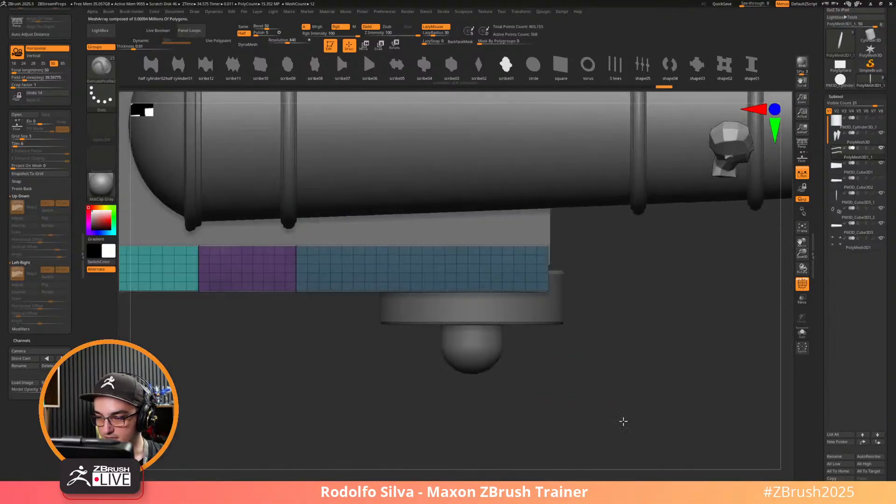
pyautogui.keyDown('ctrl'); pyautogui.moveTo(413, 405); pyautogui.dragTo(485, 218); pyautogui.keyUp('ctrl')
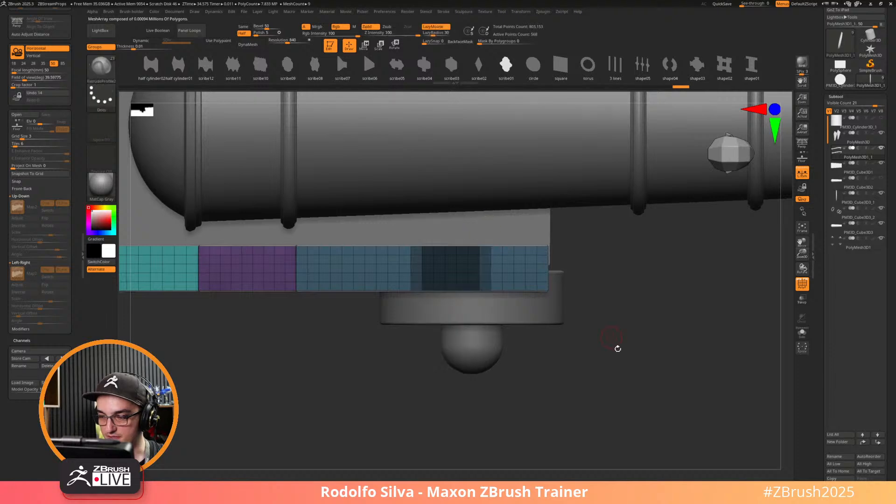
# Isolate the trim strip over the blueprint reference in side view and invert its mask.
pyautogui.moveTo(617, 348); pyautogui.dragTo(622, 286)
pyautogui.hotkey('shift', 'p')
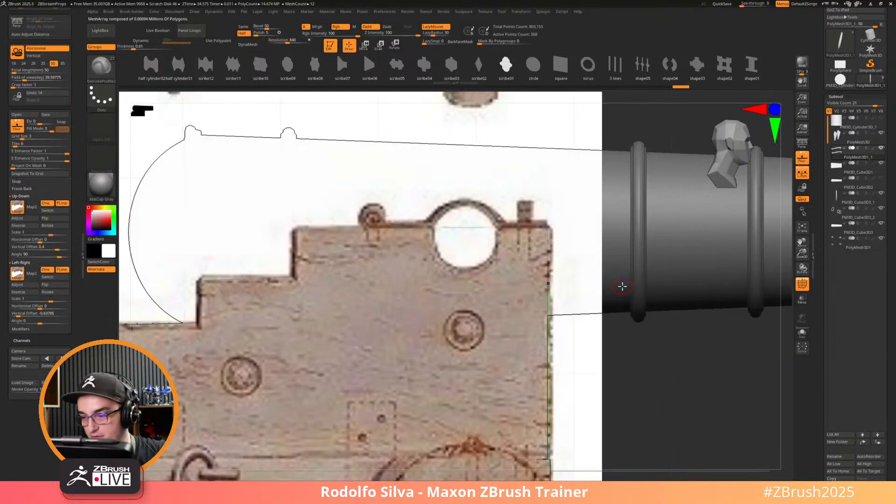
pyautogui.keyDown('ctrl'); pyautogui.moveTo(657, 356); pyautogui.dragTo(428, 249); pyautogui.keyUp('ctrl')
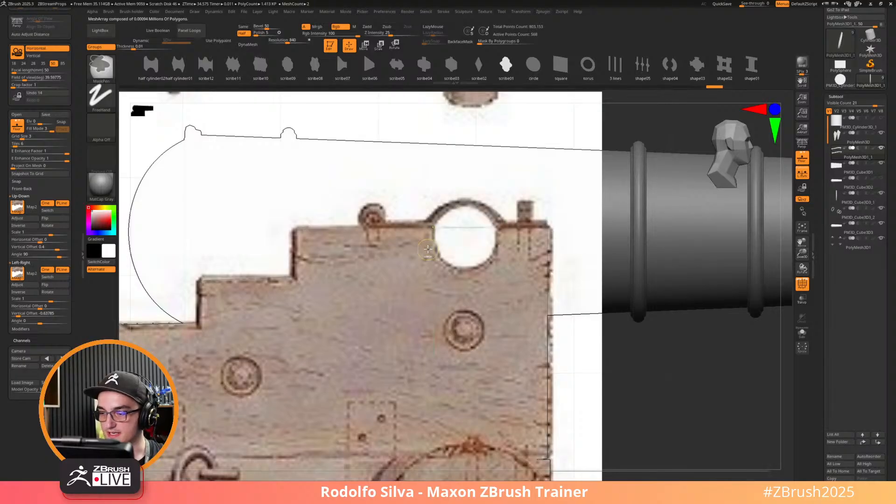
pyautogui.press('w')
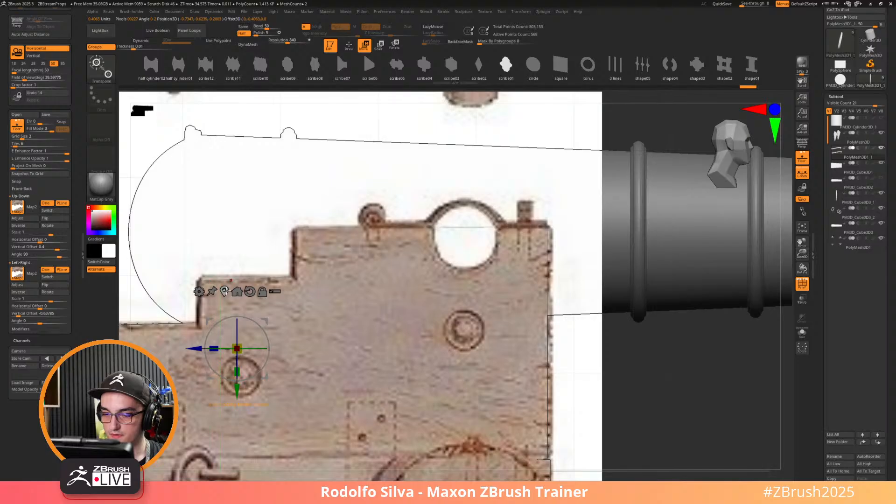
pyautogui.hotkey('shift', 's')
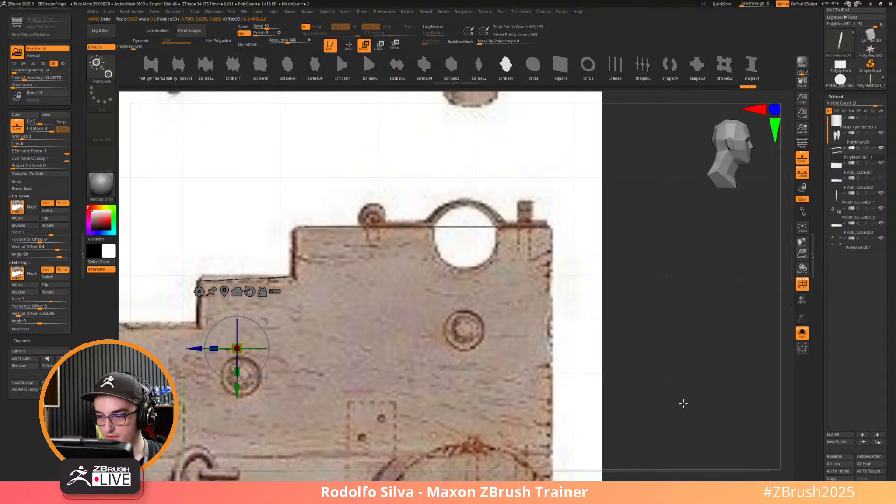
pyautogui.hotkey('shift', 'p')
pyautogui.moveTo(684, 400)
pyautogui.mouseDown(button='right')
pyautogui.moveTo(690, 434)
pyautogui.moveTo(682, 391)
pyautogui.mouseUp(button='right')
pyautogui.keyDown('ctrl'); pyautogui.click(684, 399); pyautogui.keyUp('ctrl')
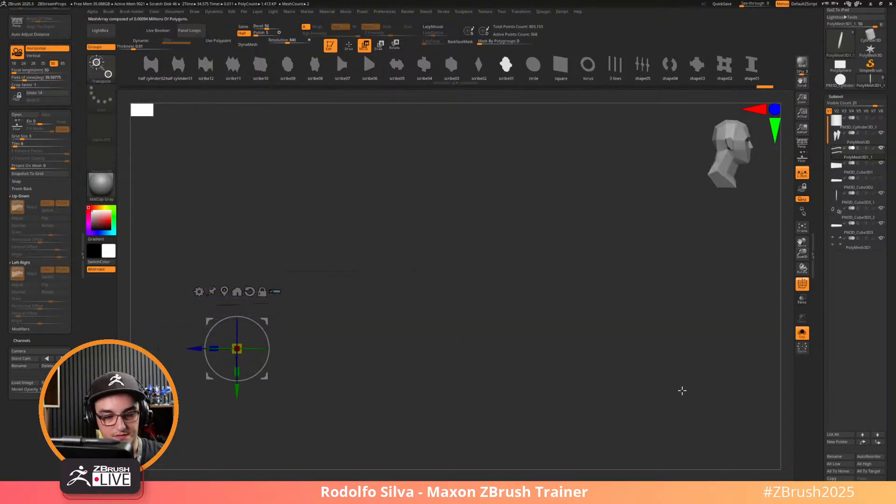
pyautogui.hotkey('shift', 'p')
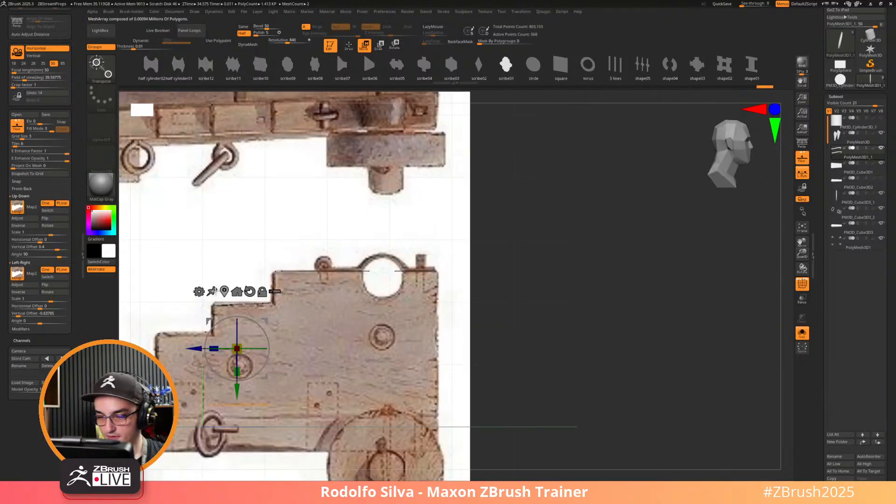
# Centre the gizmo on the unmasked strip section, raise it toward the reference's arched bracket, and turn on Dynamic Subdivision.
pyautogui.click(213, 291)
pyautogui.moveTo(383, 306); pyautogui.dragTo(382, 301)
pyautogui.press('d')
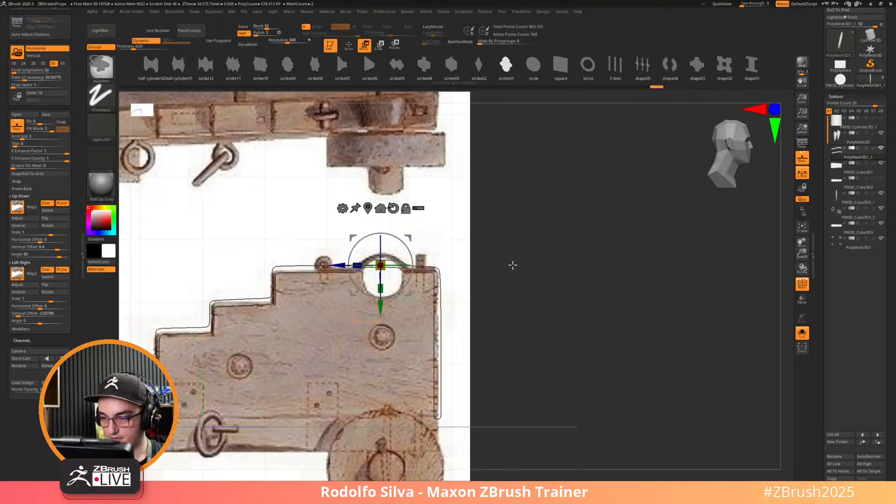
# Nudge the raised strip section slightly higher to match the reference arch, and bring back the whole cannon without the reference.
pyautogui.press('q')
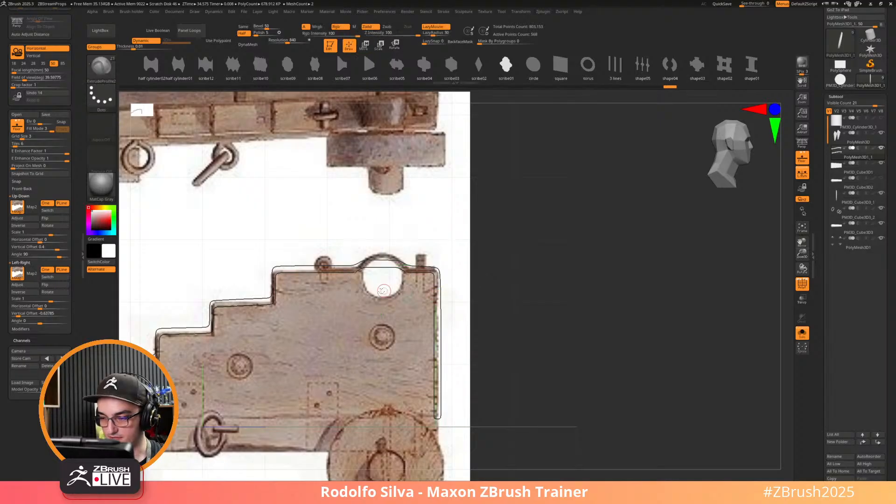
pyautogui.press('w')
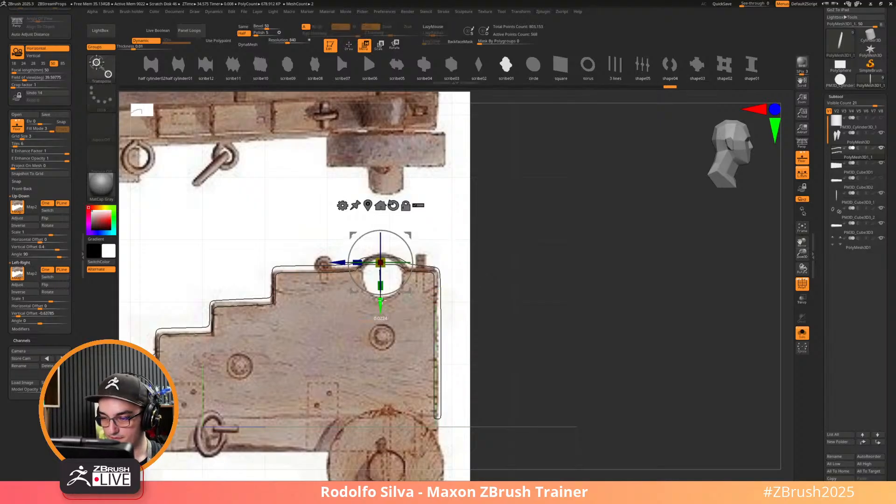
pyautogui.press('q')
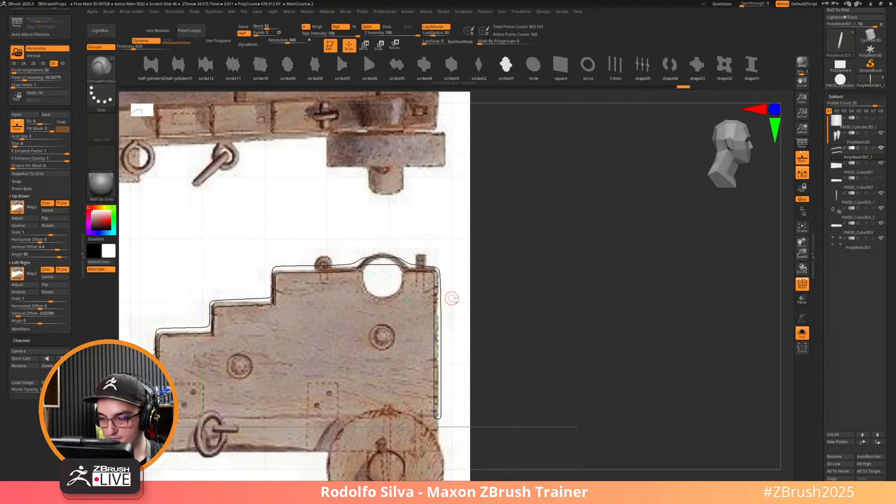
pyautogui.moveTo(545, 327)
pyautogui.mouseDown()
pyautogui.moveTo(537, 336)
pyautogui.moveTo(564, 344)
pyautogui.moveTo(474, 312)
pyautogui.mouseUp()
pyautogui.hotkey('shift', 'p')
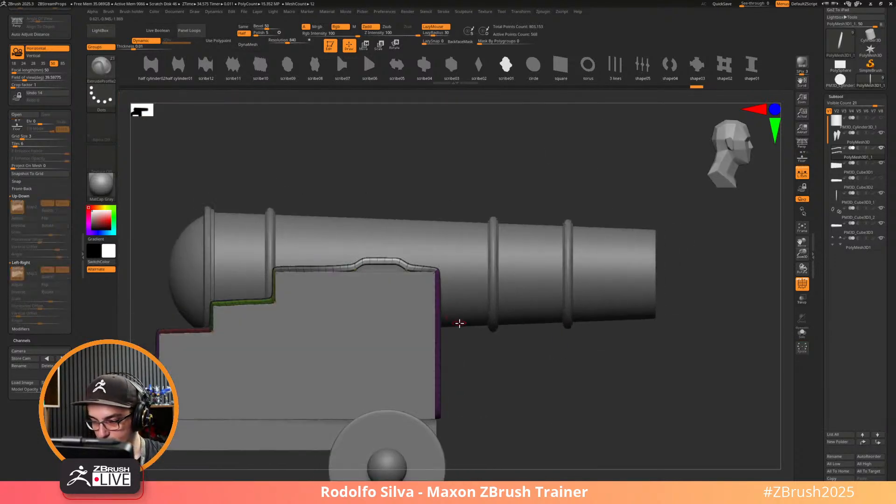
# Try to adjust the height of the raised trim strip section with the gizmo, and undo the change.
pyautogui.keyDown('ctrl'); pyautogui.click(482, 345); pyautogui.keyUp('ctrl')
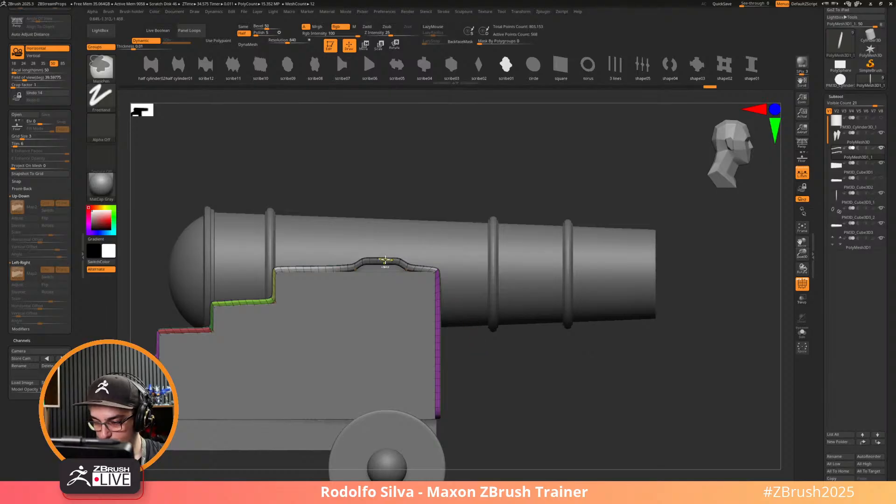
pyautogui.press('w')
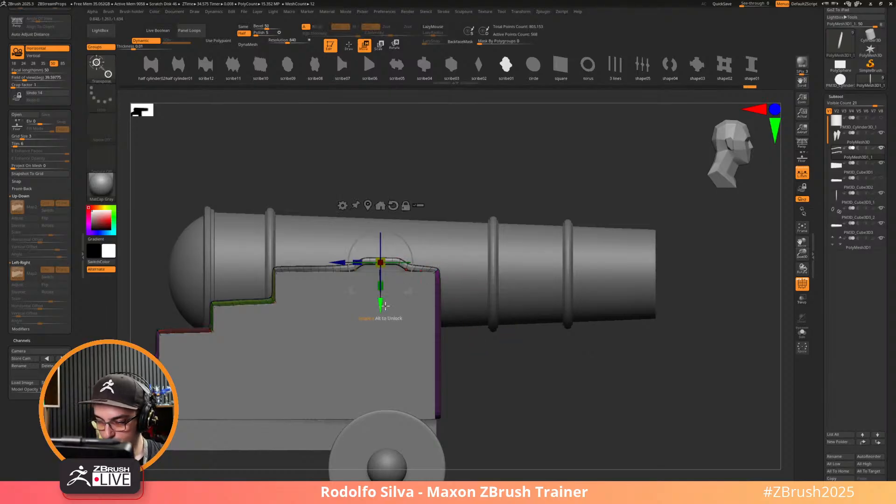
pyautogui.moveTo(385, 306); pyautogui.dragTo(382, 298)
pyautogui.moveTo(504, 375)
pyautogui.mouseDown()
pyautogui.moveTo(534, 391)
pyautogui.moveTo(520, 373)
pyautogui.mouseUp()
pyautogui.hotkey('ctrl', 'z')
pyautogui.hotkey('ctrl', 'z')
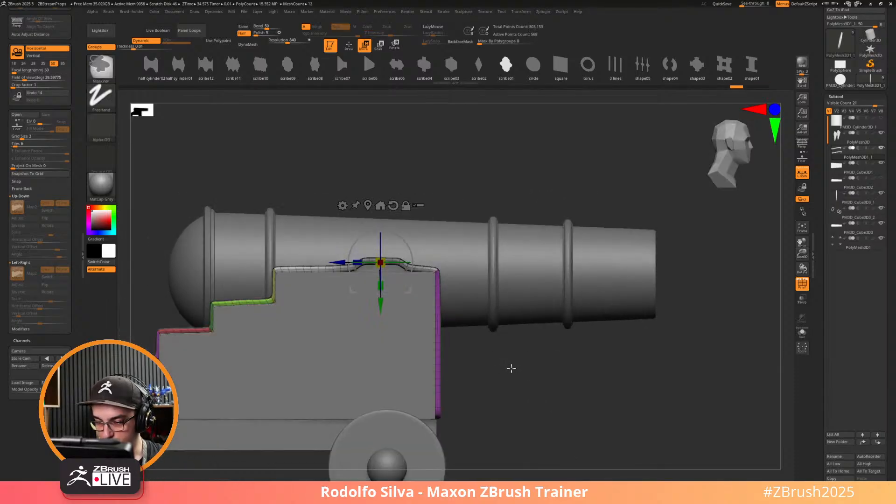
# Undo the raised arch on the trim strip back to the flat masked strip without Dynamic Subdivision, and return to Draw mode.
pyautogui.moveTo(513, 376)
pyautogui.mouseDown()
pyautogui.moveTo(525, 400)
pyautogui.moveTo(592, 396)
pyautogui.mouseUp()
pyautogui.press('d')
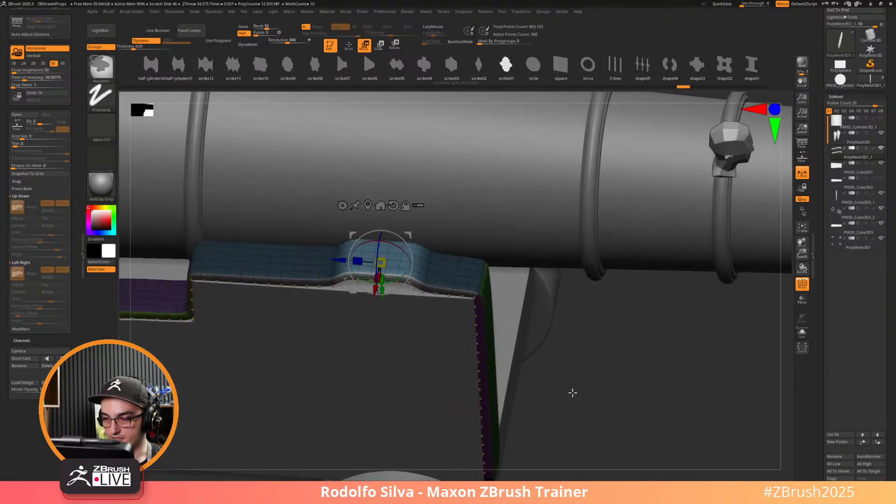
pyautogui.hotkey('ctrl', 'z')
pyautogui.hotkey('ctrl', 'z')
pyautogui.hotkey('ctrl', 'z')
pyautogui.press('q')
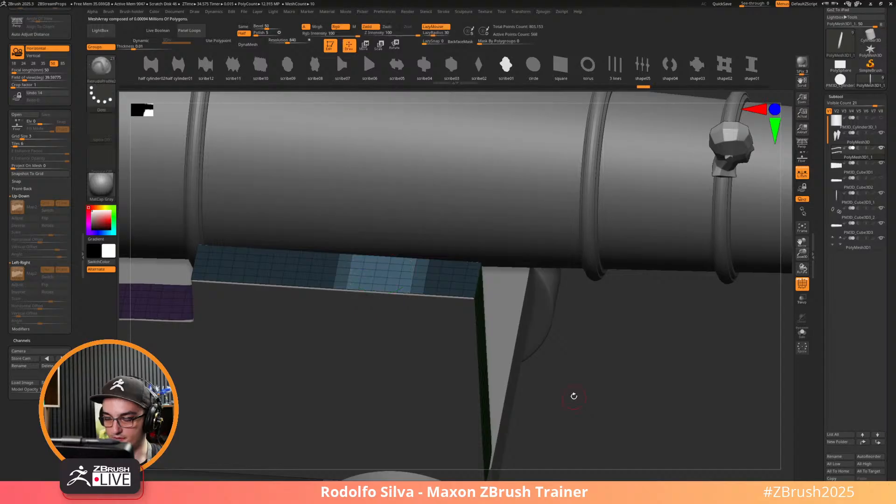
# Isolate the strip's short section in side view, compare it with the blueprint's arched bracket, and invert visibility to hide that section.
pyautogui.moveTo(600, 381)
pyautogui.keyDown('shift'); pyautogui.mouseDown()
pyautogui.moveTo(599, 410)
pyautogui.moveTo(600, 370)
pyautogui.mouseUp(); pyautogui.keyUp('shift')
pyautogui.keyDown('ctrl'); pyautogui.keyDown('shift'); pyautogui.moveTo(441, 158); pyautogui.dragTo(345, 317); pyautogui.keyUp('shift'); pyautogui.keyUp('ctrl')
pyautogui.press('shift')
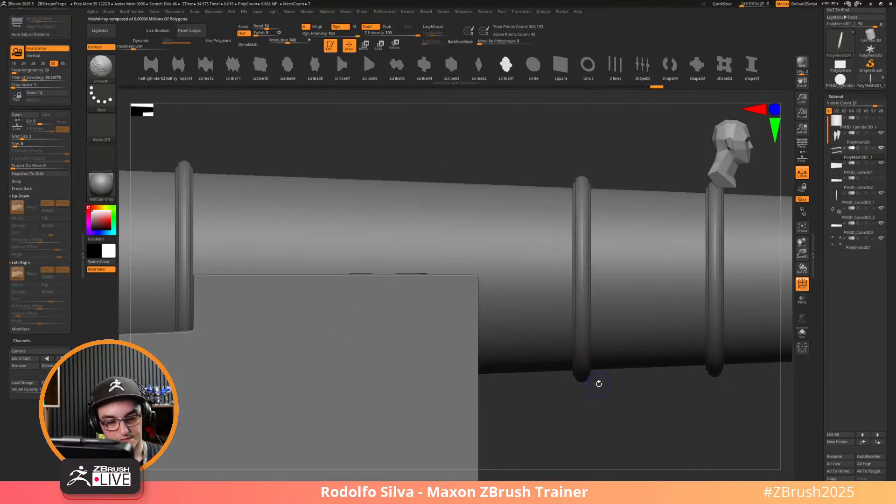
pyautogui.hotkey('shift', 'p')
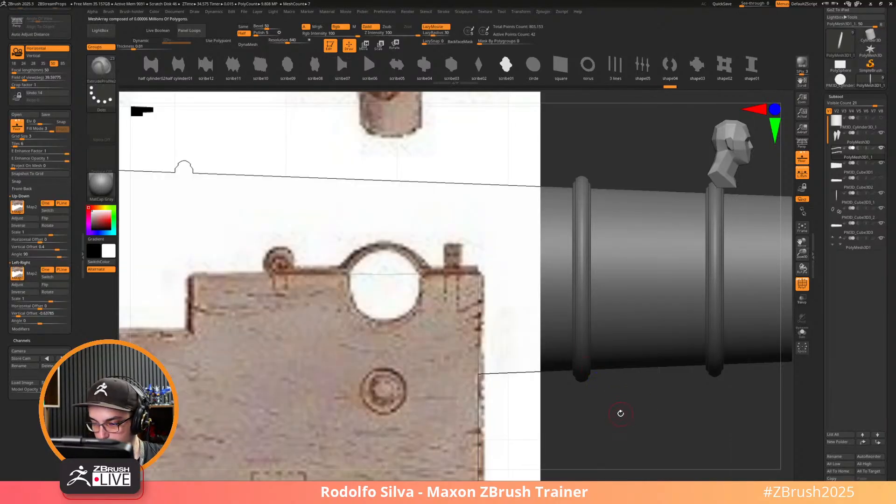
pyautogui.keyDown('ctrl'); pyautogui.keyDown('shift'); pyautogui.click(614, 421); pyautogui.keyUp('shift'); pyautogui.keyUp('ctrl')
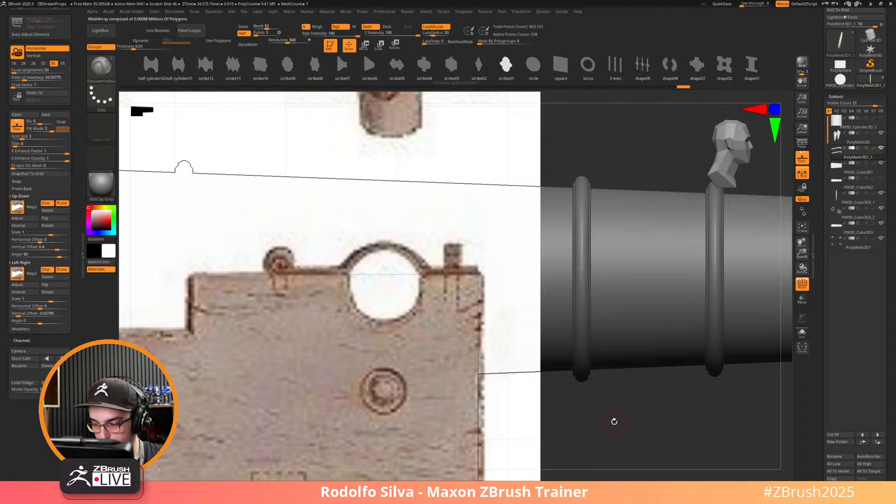
pyautogui.hotkey('shift', 'p')
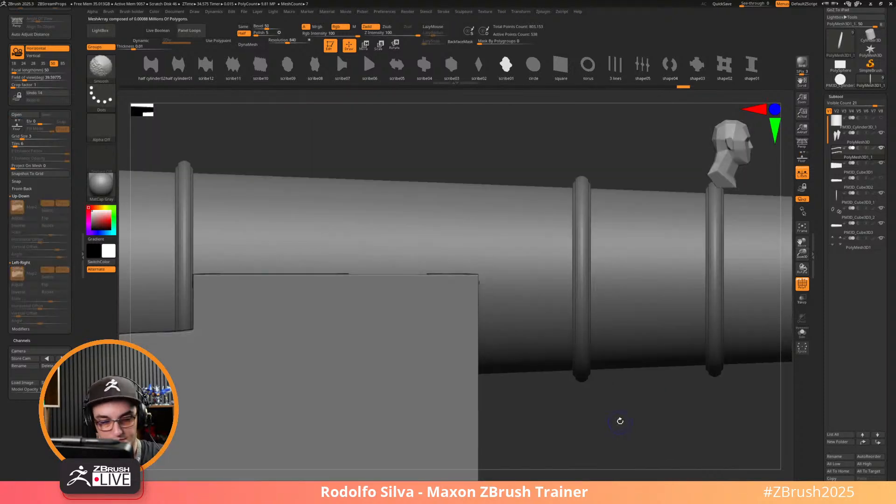
pyautogui.hotkey('shift', 'p')
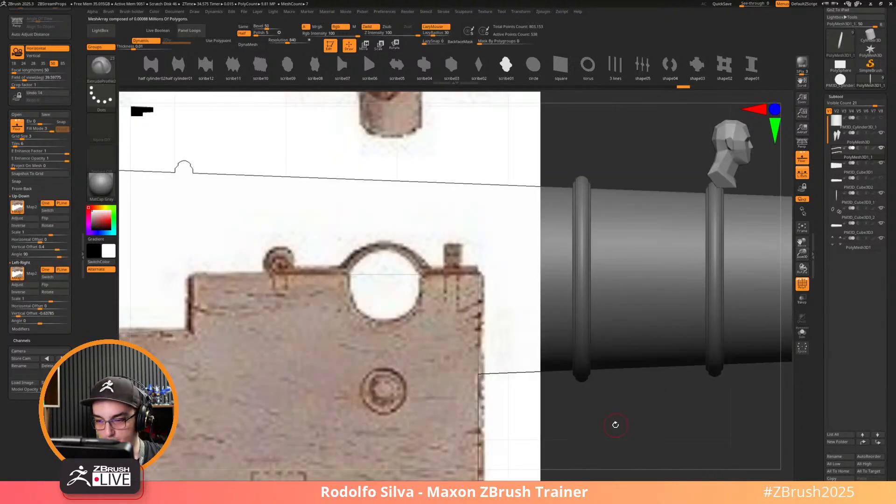
# Delete the hidden strip section, turn off Dynamic Subdivision, and hide the blueprint reference.
pyautogui.hotkey('ctrl', '1')
pyautogui.keyDown('shift'); pyautogui.click(610, 84); pyautogui.keyUp('shift')
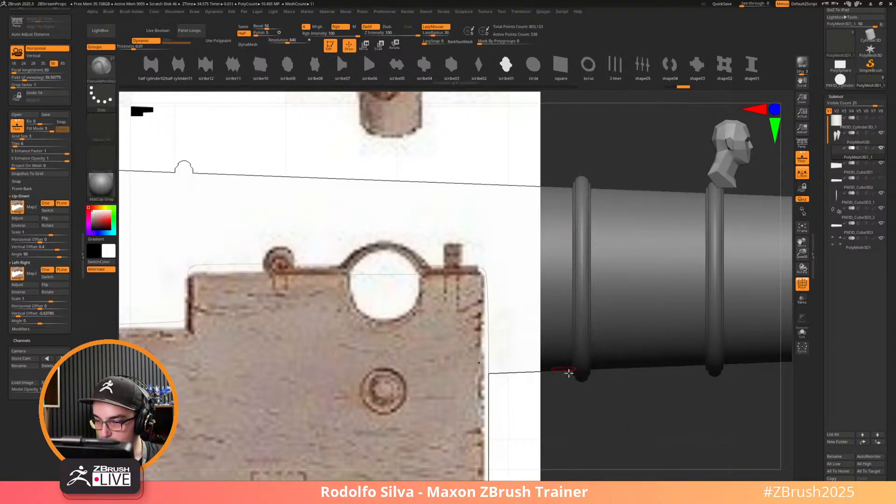
pyautogui.press('shift')
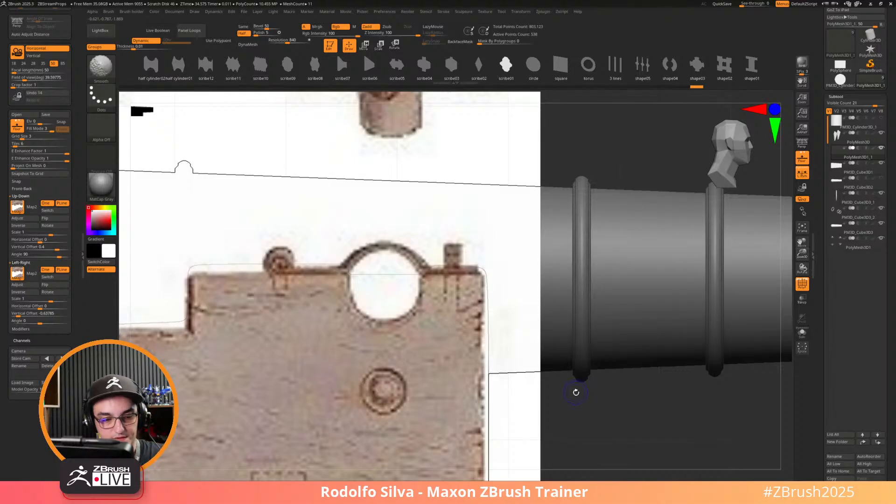
pyautogui.hotkey('shift', 'd')
pyautogui.moveTo(574, 393)
pyautogui.mouseDown()
pyautogui.moveTo(597, 416)
pyautogui.moveTo(596, 447)
pyautogui.mouseUp()
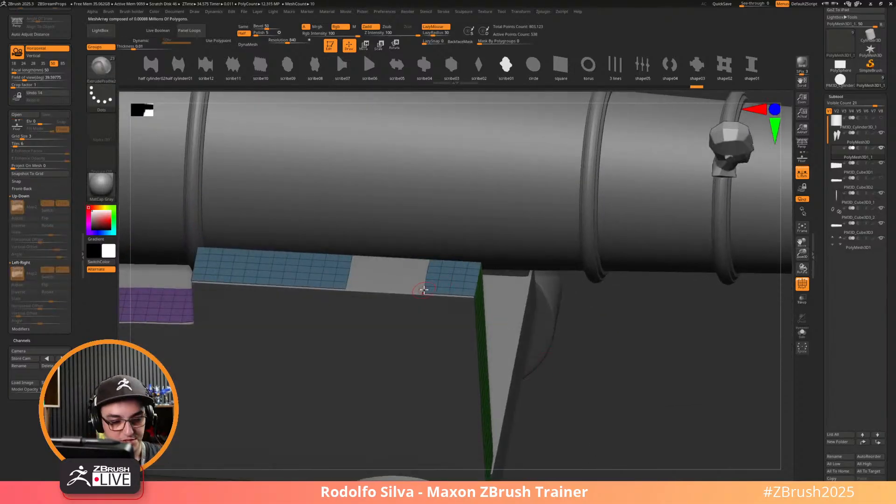
# Set the ZModeler brush's edge action to Bridge and fill the gap in the trim strip by bridging its facing edges.
pyautogui.press('b')
pyautogui.press('z')
pyautogui.press('m')
pyautogui.press('space')
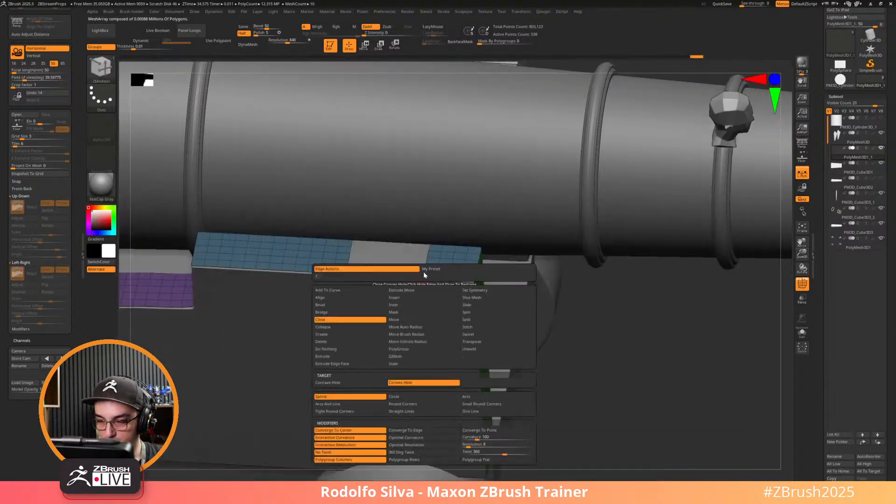
pyautogui.click(326, 312)
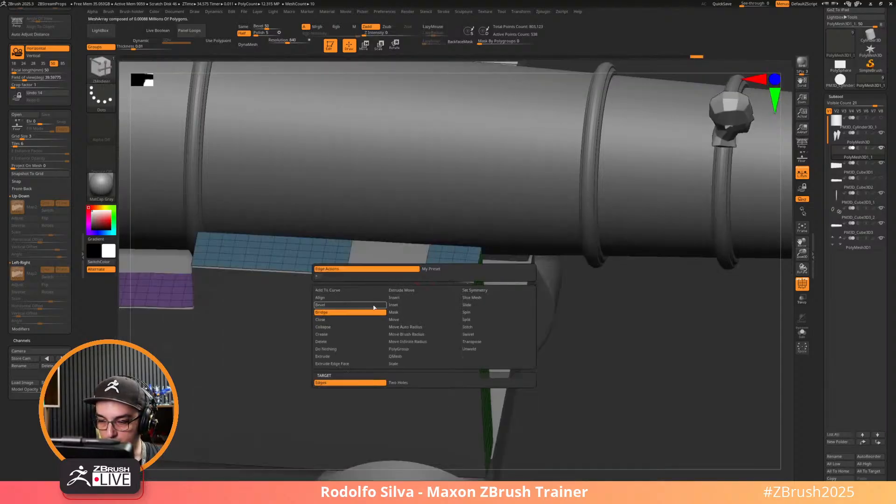
pyautogui.click(407, 383)
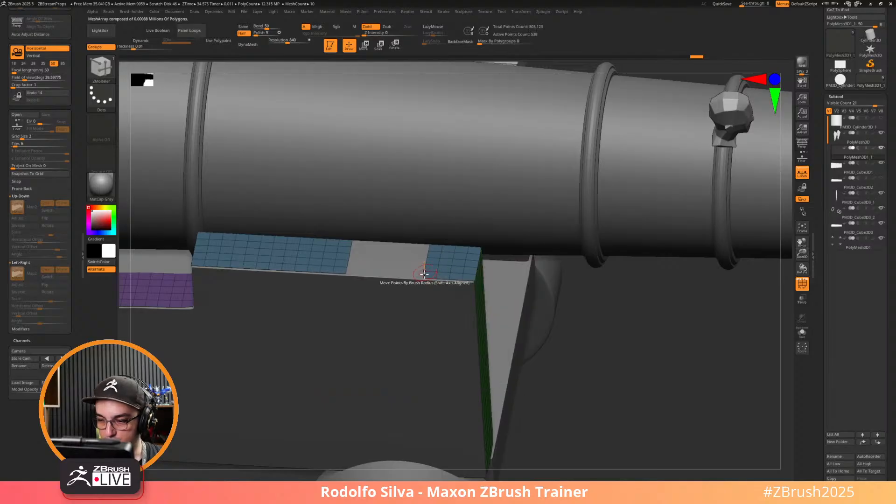
pyautogui.click(351, 272)
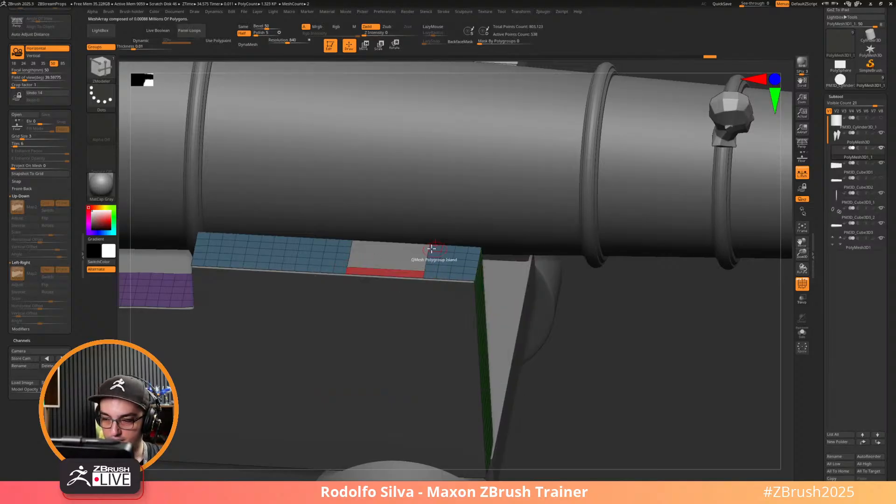
pyautogui.click(395, 241)
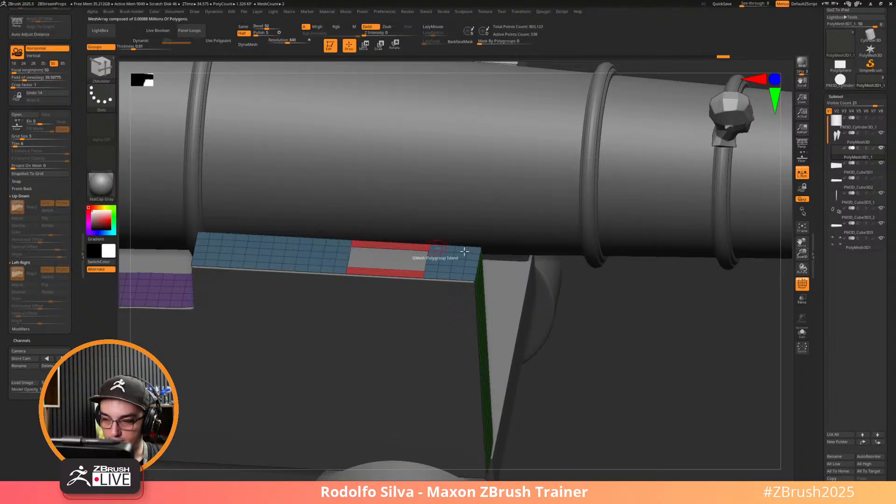
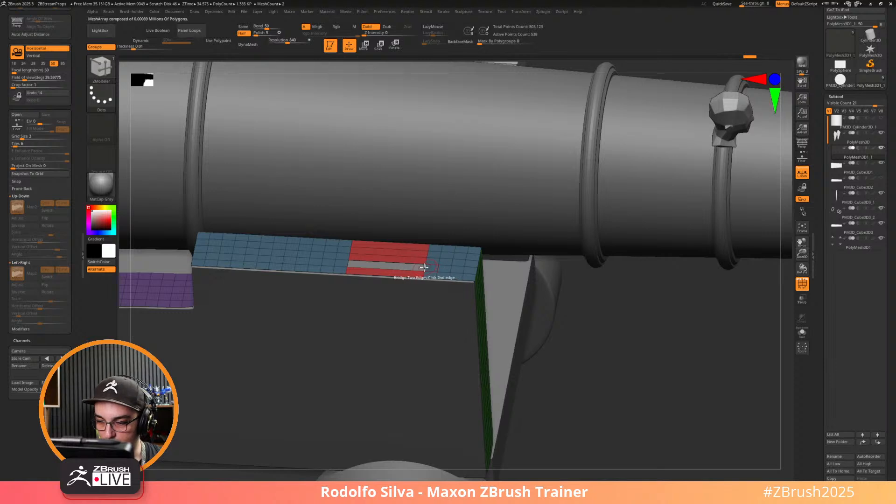
pyautogui.click(423, 267)
# Set the edge action to Insert with Multiple EdgeLoops and Keep Polygroup, and try an arched insert across the bridged section.
pyautogui.press('space')
pyautogui.click(374, 286)
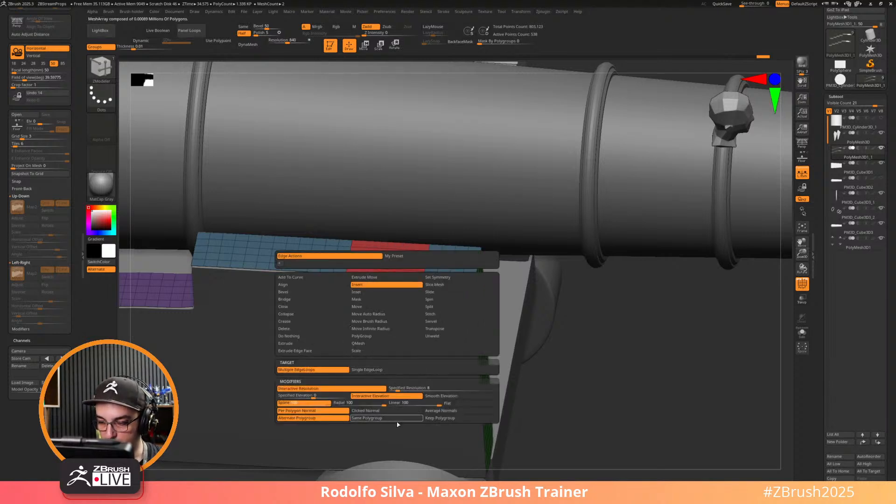
pyautogui.click(433, 418)
pyautogui.click(386, 260)
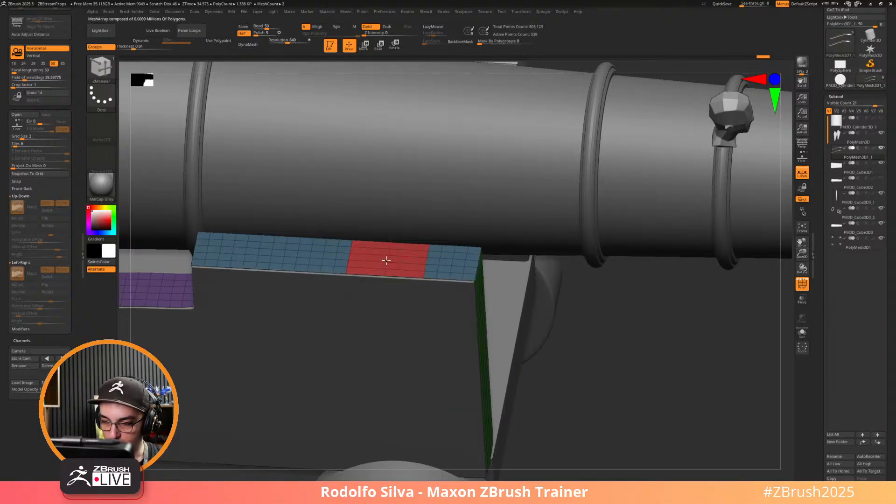
pyautogui.moveTo(404, 239); pyautogui.dragTo(439, 219)
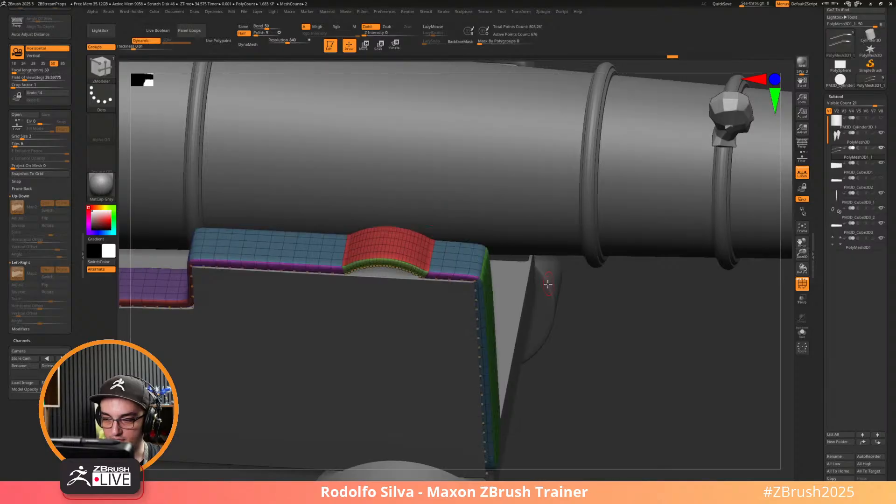
pyautogui.hotkey('ctrl', 'z')
# Try inserting edge loops raised into a taller arch on the bridged section, check it in side view, and undo it.
pyautogui.moveTo(590, 321); pyautogui.dragTo(539, 282)
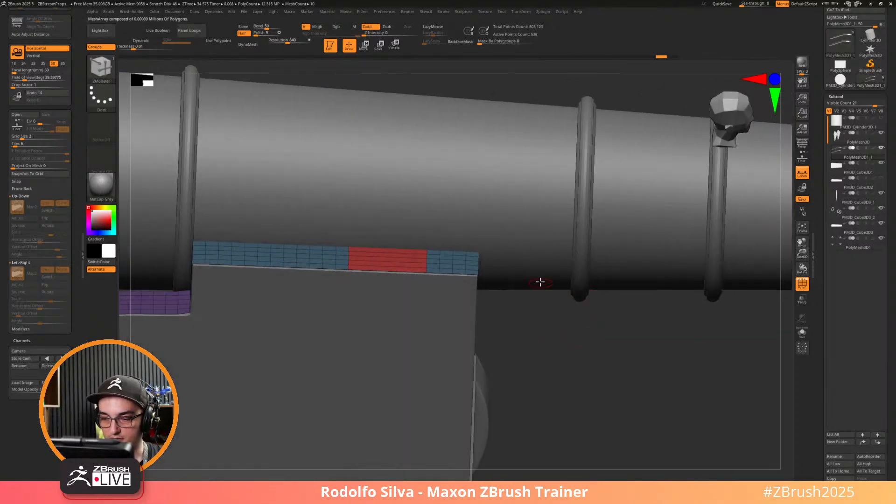
pyautogui.hotkey('shift', 'p')
pyautogui.hotkey('shift', 'p')
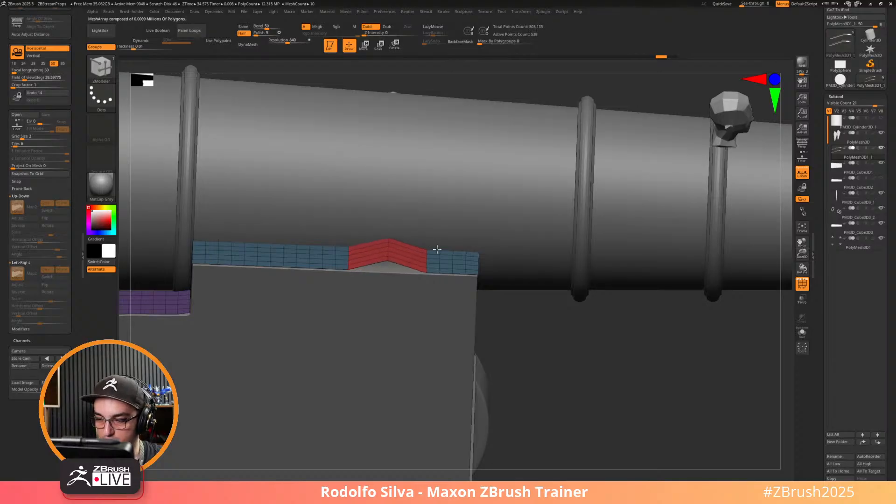
pyautogui.moveTo(453, 244)
pyautogui.mouseDown()
pyautogui.moveTo(460, 231)
pyautogui.moveTo(451, 241)
pyautogui.moveTo(439, 234)
pyautogui.moveTo(458, 230)
pyautogui.mouseUp()
pyautogui.keyDown('shift'); pyautogui.moveTo(580, 360); pyautogui.dragTo(582, 338); pyautogui.keyUp('shift')
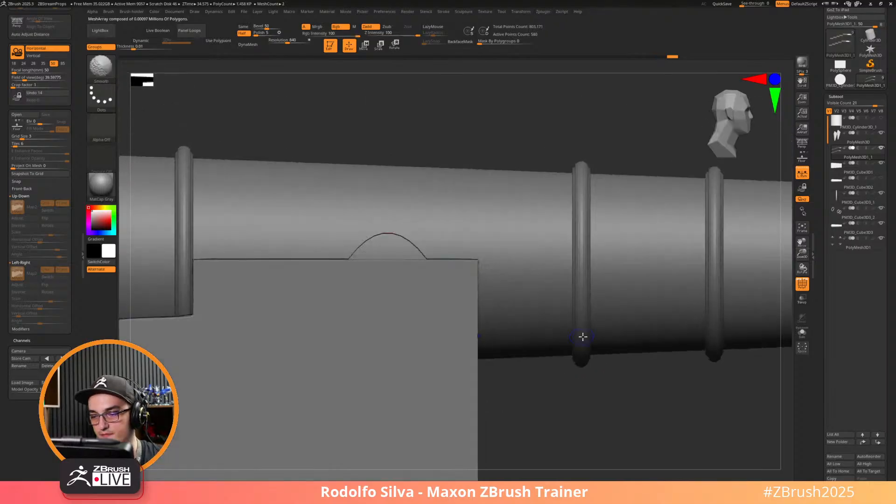
pyautogui.hotkey('ctrl', 'z')
# Insert multiple edge loops across the bridged section, elevating them into a rounded arch.
pyautogui.moveTo(409, 240); pyautogui.dragTo(397, 262, button='right')
pyautogui.moveTo(397, 263); pyautogui.dragTo(449, 250)
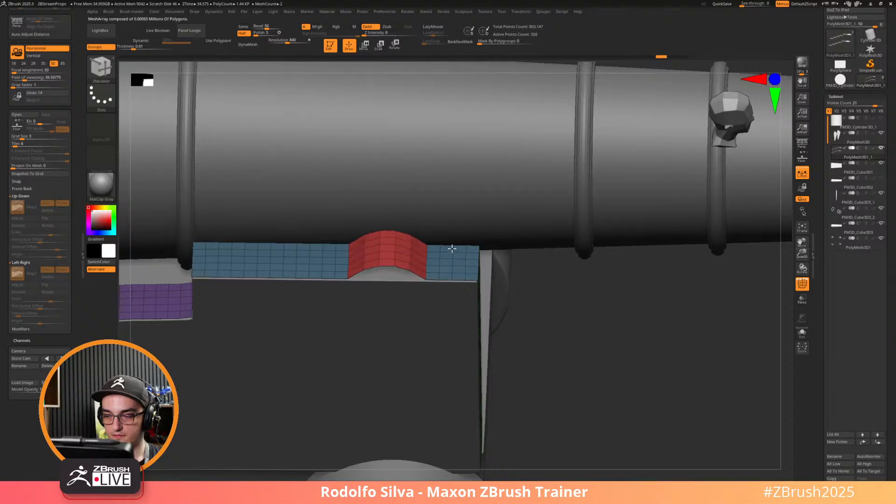
pyautogui.moveTo(615, 352); pyautogui.dragTo(614, 334)
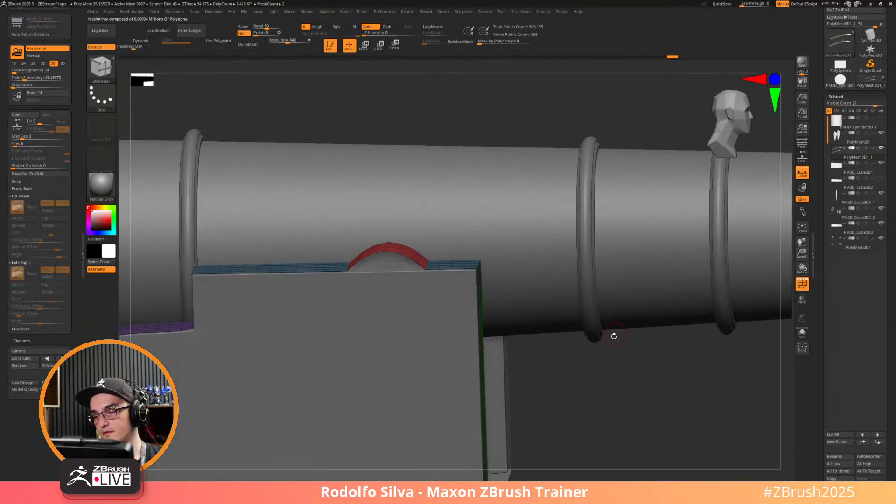
# Hide the polyframe, turn on Dynamic Subdivision, and compare the arched strip with the blueprint and the whole cannon.
pyautogui.hotkey('shift', 'f')
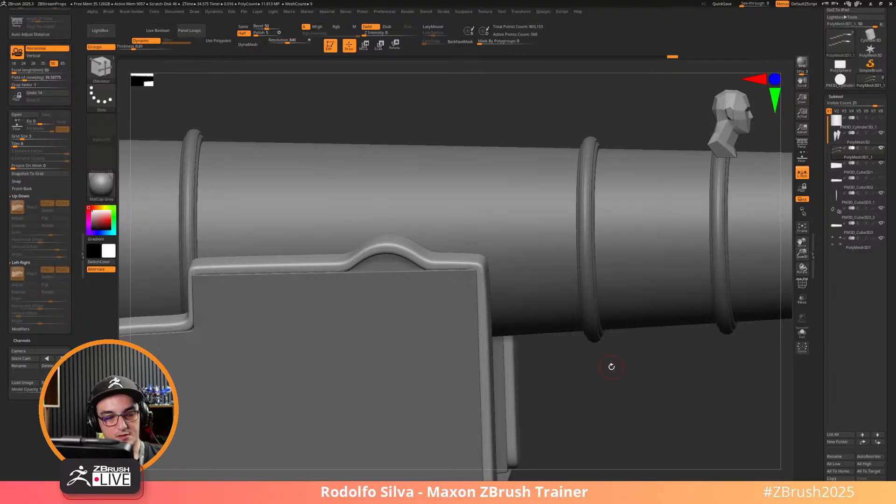
pyautogui.hotkey('shift', 'p')
pyautogui.moveTo(643, 378); pyautogui.dragTo(643, 363)
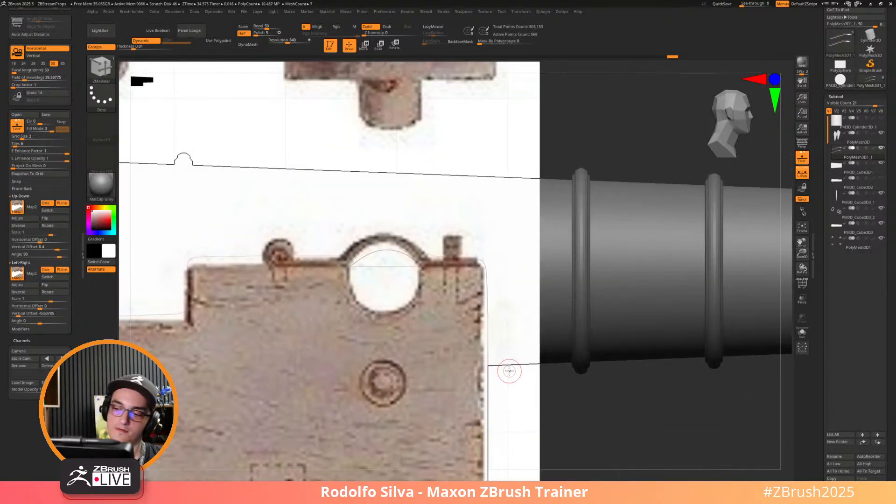
pyautogui.hotkey('shift', 'p')
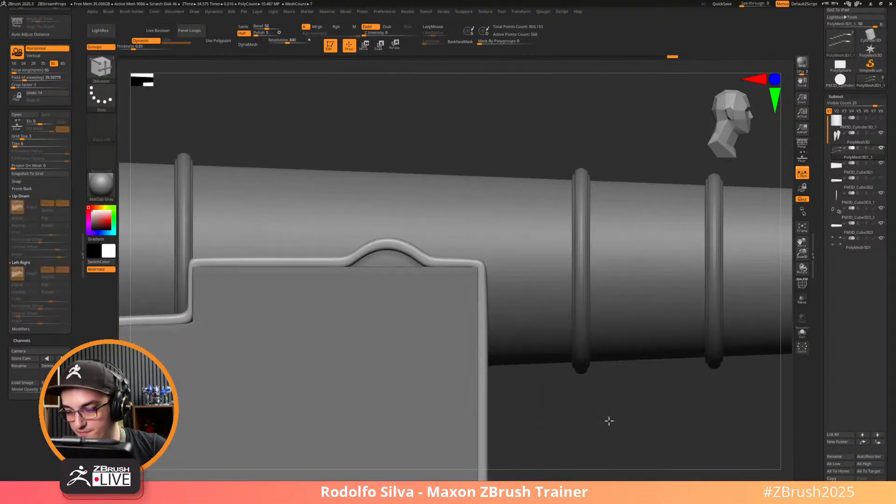
pyautogui.moveTo(608, 420)
pyautogui.mouseDown()
pyautogui.moveTo(601, 453)
pyautogui.moveTo(623, 419)
pyautogui.mouseUp()
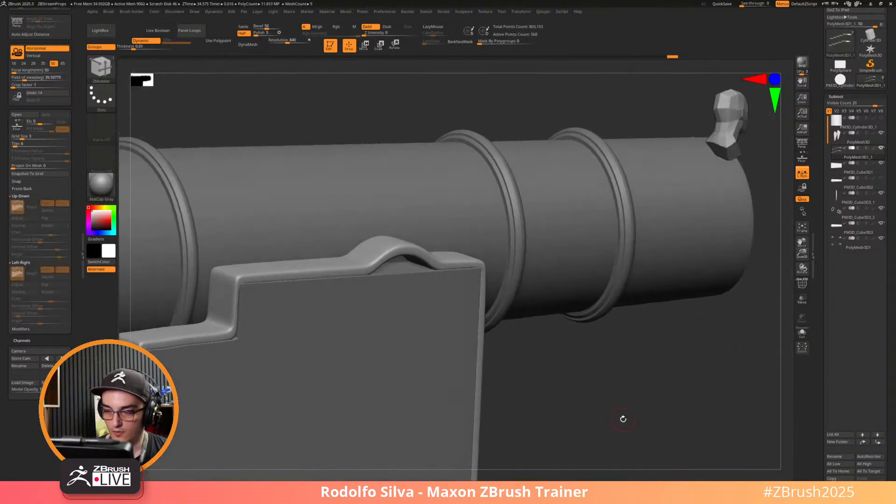
pyautogui.moveTo(750, 263); pyautogui.dragTo(667, 314)
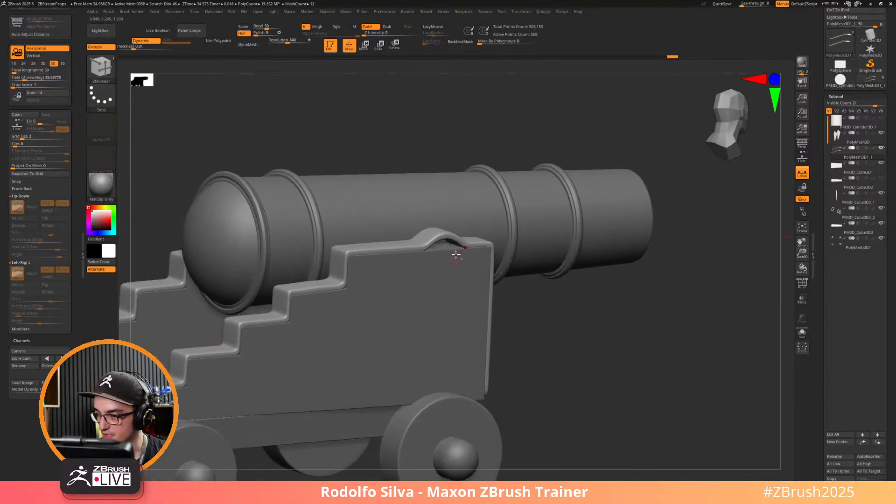
# Insert a cylinder with the IMM Primitives brush on the carriage side beneath the arched strip.
pyautogui.press('b')
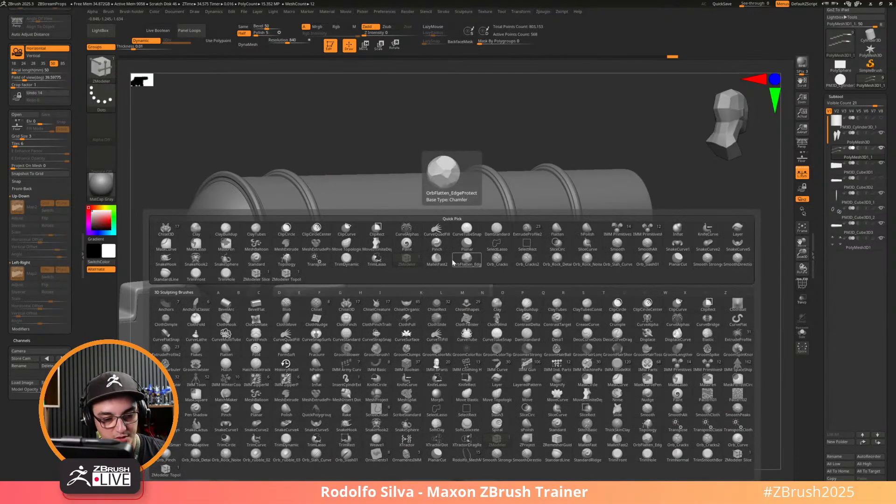
pyautogui.press('i')
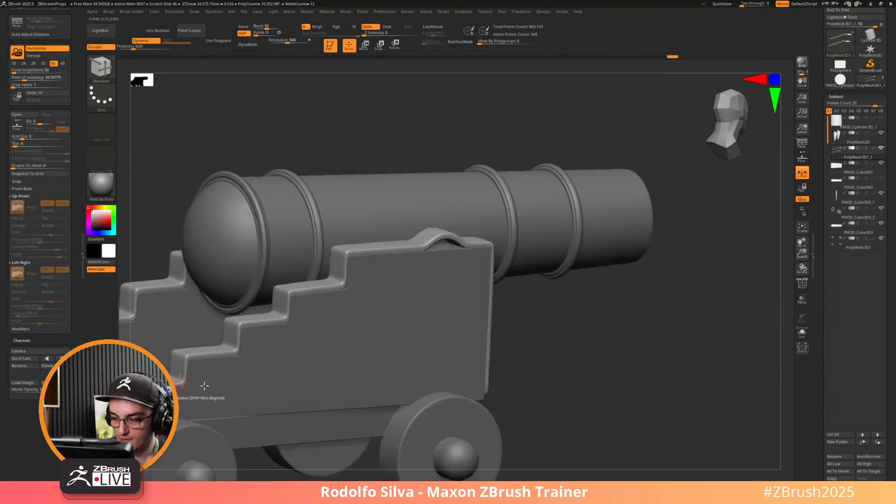
pyautogui.press('b')
pyautogui.press('i')
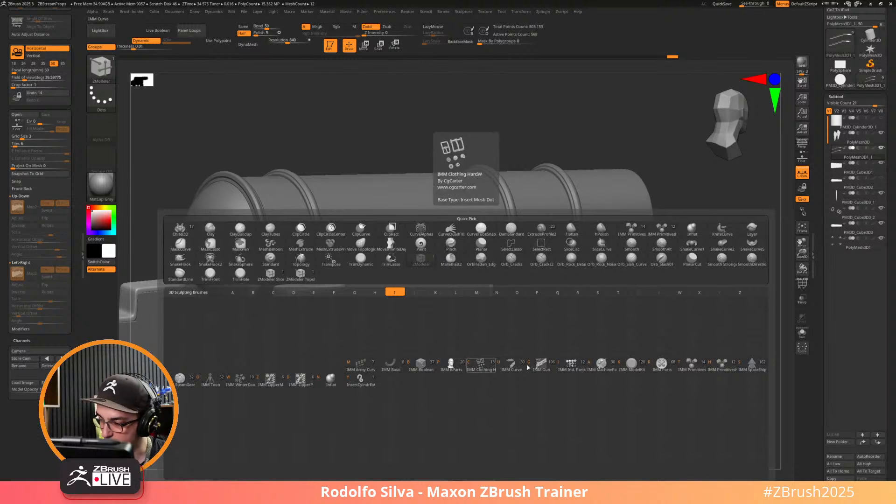
pyautogui.click(692, 367)
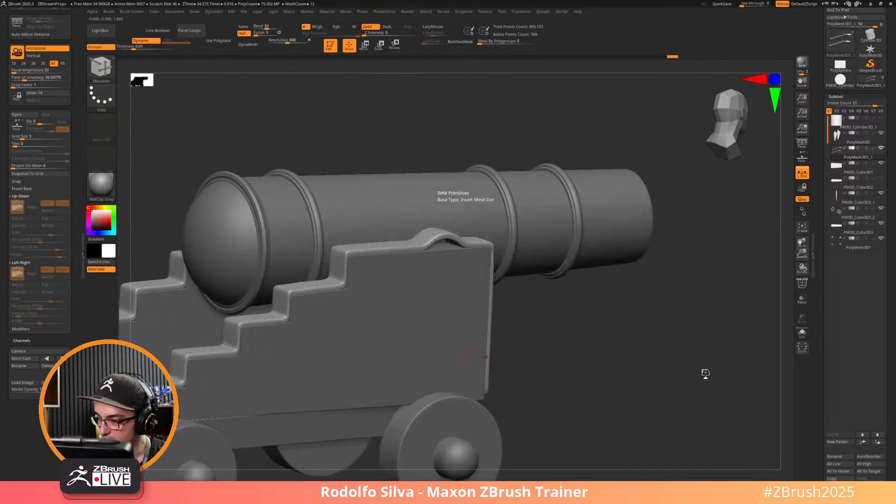
pyautogui.moveTo(583, 327)
pyautogui.mouseDown()
pyautogui.moveTo(586, 338)
pyautogui.moveTo(574, 316)
pyautogui.moveTo(439, 271)
pyautogui.moveTo(445, 282)
pyautogui.mouseUp()
pyautogui.hotkey('shift', 'd')
pyautogui.moveTo(583, 379)
pyautogui.mouseDown()
pyautogui.moveTo(639, 366)
pyautogui.moveTo(636, 358)
pyautogui.moveTo(611, 396)
pyautogui.moveTo(631, 401)
pyautogui.mouseUp()
# Split the inserted cylinder into its own subtool and turn Dynamic Subdivision back on for the arched strip.
pyautogui.hotkey('shift', 'space')
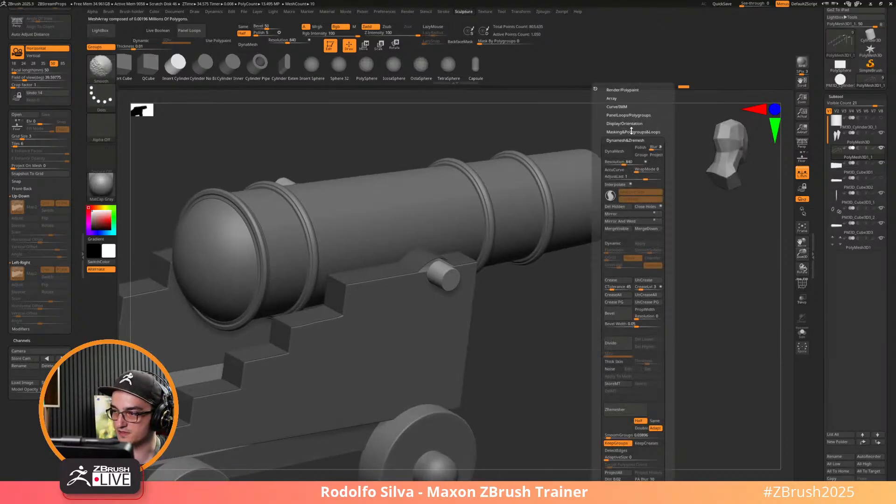
pyautogui.click(632, 131)
pyautogui.click(621, 444)
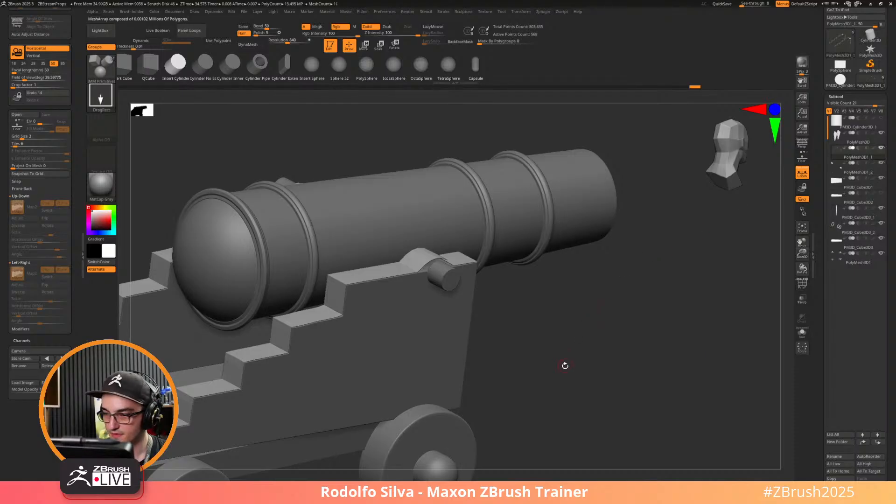
pyautogui.press('d')
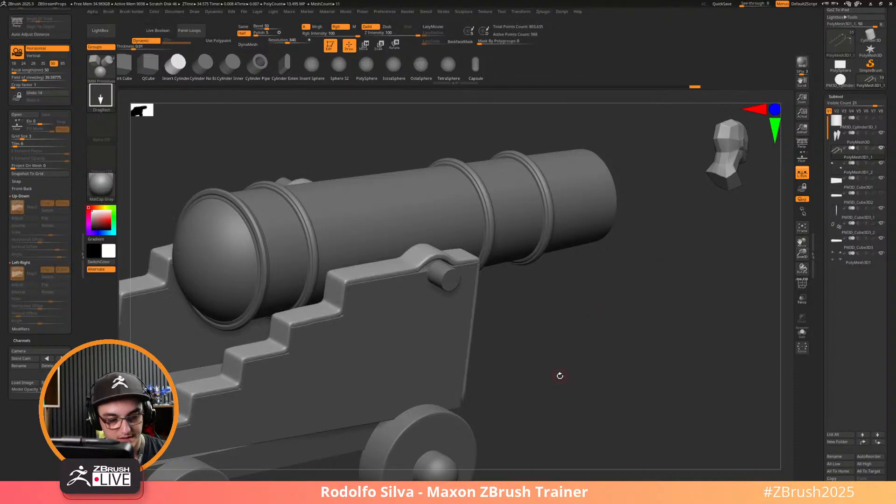
pyautogui.hotkey('shift', 'd')
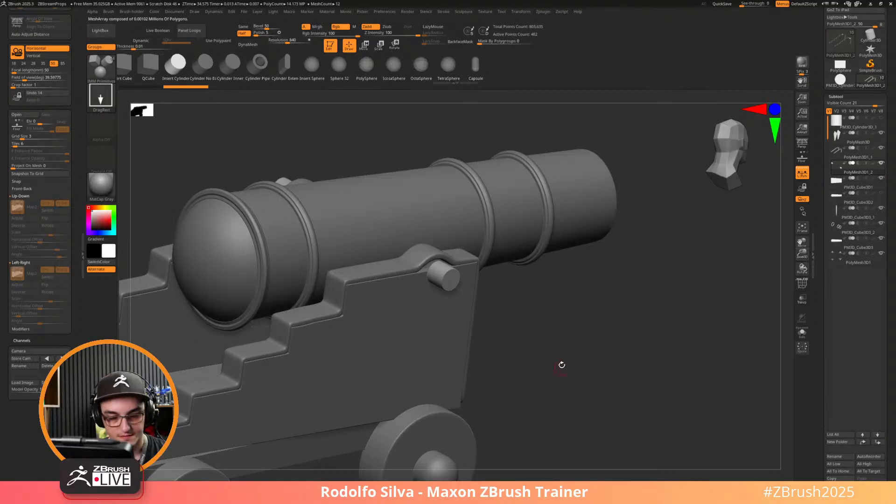
# Reset the gizmo orientation on the cylinder in side view and scale the cylinder to fit under the arch.
pyautogui.press('w')
pyautogui.moveTo(450, 279); pyautogui.dragTo(455, 286)
pyautogui.keyDown('shift'); pyautogui.moveTo(586, 342); pyautogui.dragTo(565, 320); pyautogui.keyUp('shift')
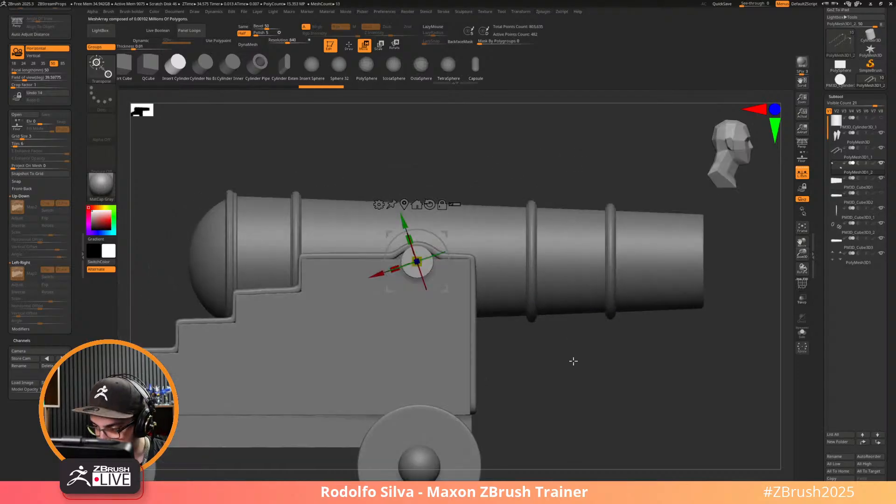
pyautogui.keyDown('alt'); pyautogui.moveTo(573, 360); pyautogui.dragTo(534, 322); pyautogui.keyUp('alt')
pyautogui.moveTo(427, 254); pyautogui.dragTo(425, 252)
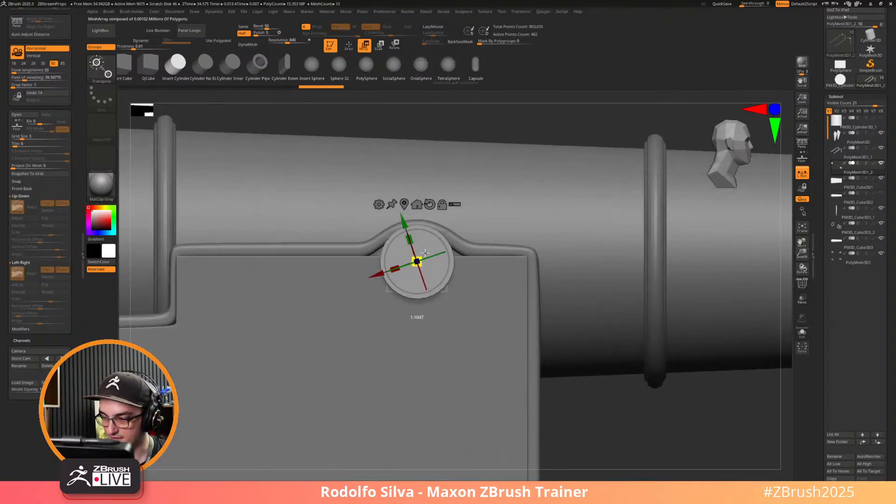
pyautogui.click(429, 204)
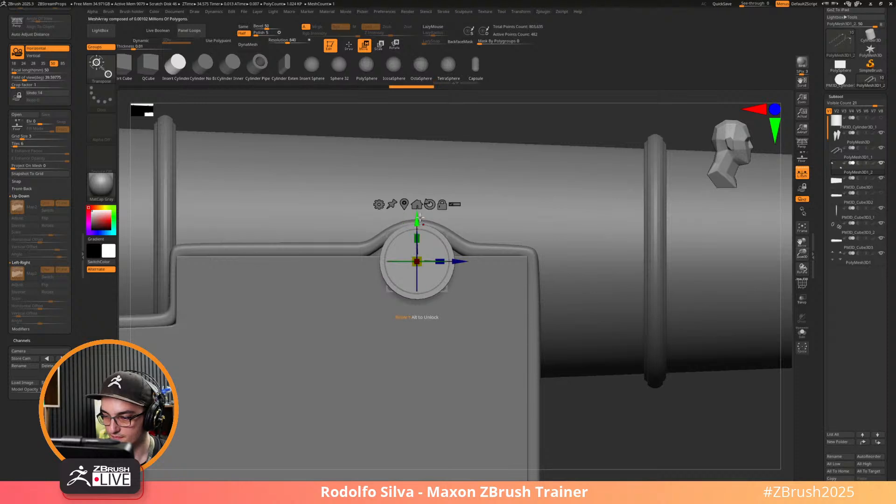
pyautogui.moveTo(417, 220); pyautogui.dragTo(414, 224)
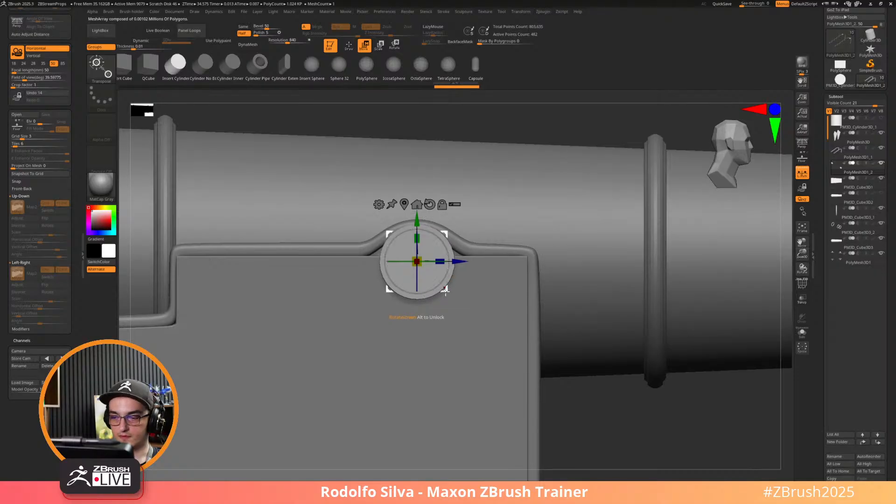
pyautogui.moveTo(422, 254); pyautogui.dragTo(429, 252)
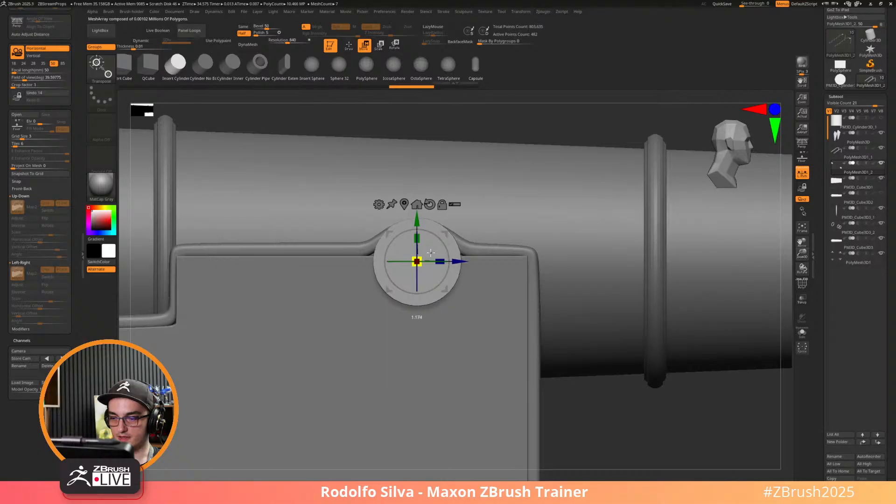
pyautogui.moveTo(431, 253); pyautogui.dragTo(416, 261)
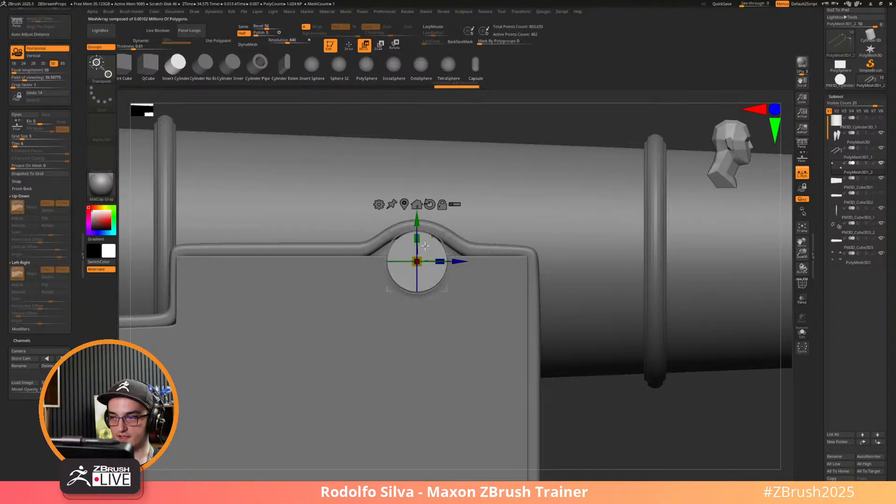
# Lengthen the trunnion cylinder so it passes through the carriage side into the barrel.
pyautogui.moveTo(417, 262); pyautogui.dragTo(446, 287, button='right')
pyautogui.moveTo(445, 287); pyautogui.dragTo(320, 302)
pyautogui.moveTo(566, 348); pyautogui.dragTo(518, 270, button='right')
# Show the hidden PM3D_Cylinder3D_1 subtool and delete it.
pyautogui.keyDown('alt'); pyautogui.click(438, 202); pyautogui.keyUp('alt')
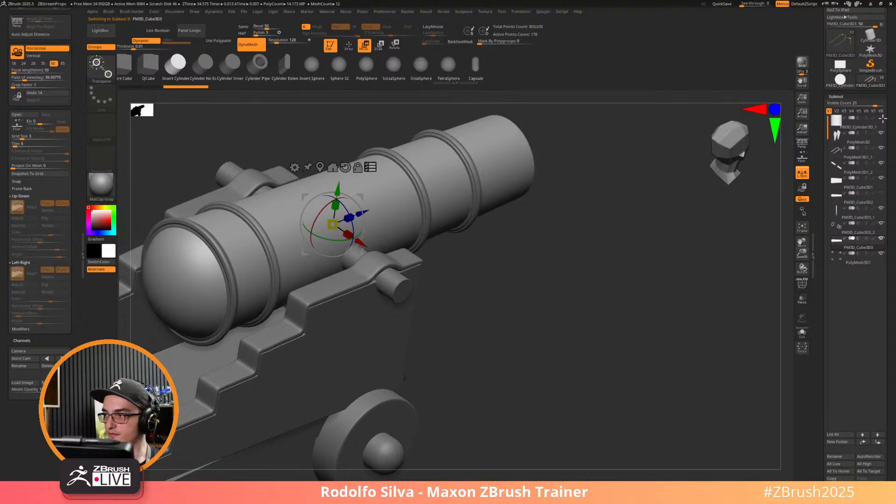
pyautogui.click(882, 118)
pyautogui.keyDown('ctrl'); pyautogui.moveTo(653, 303); pyautogui.dragTo(652, 264, button='right'); pyautogui.keyUp('ctrl')
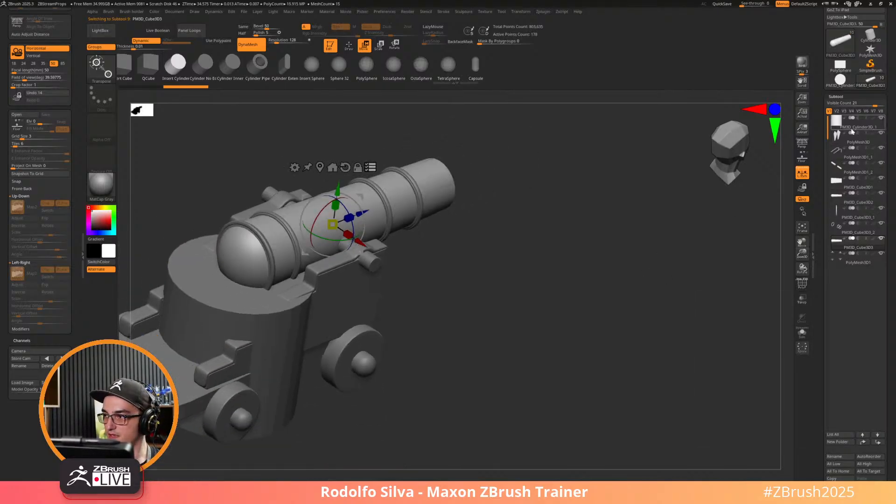
pyautogui.click(857, 122)
pyautogui.click(844, 472)
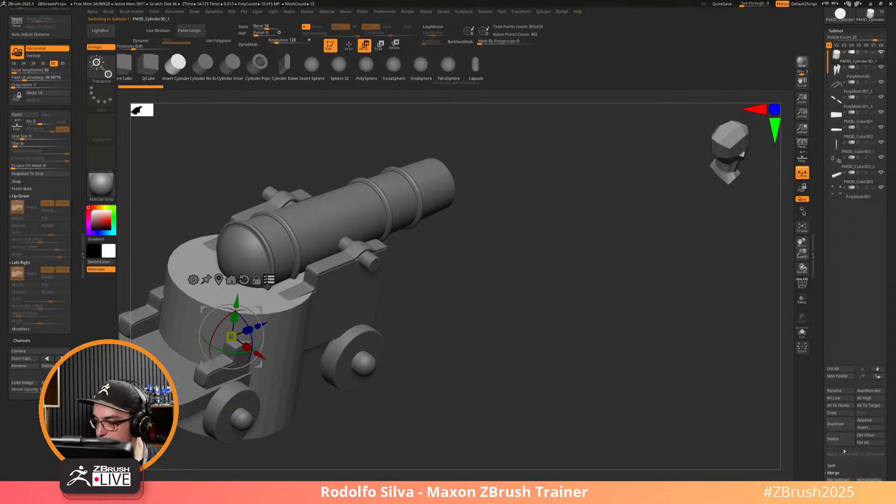
pyautogui.click(776, 457)
pyautogui.moveTo(673, 372); pyautogui.dragTo(665, 353)
# Select the barrel together with its rings using Transpose All Selected Subtools in rear view.
pyautogui.rightClick(446, 279)
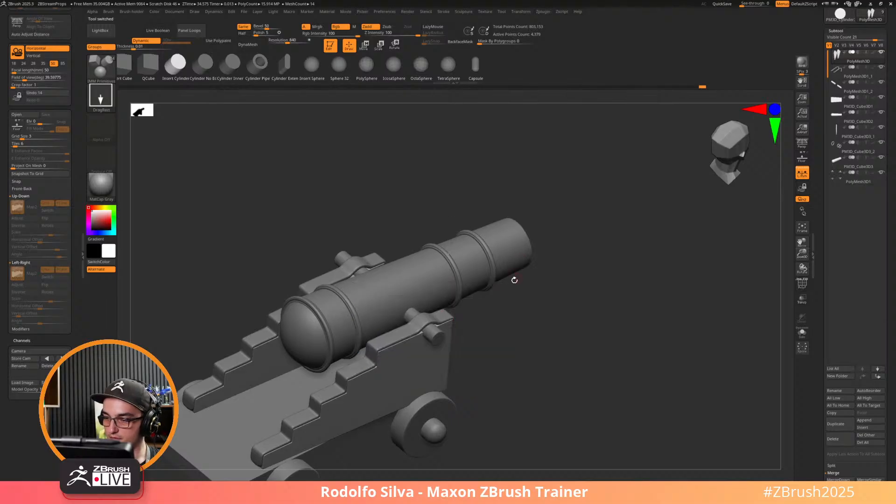
pyautogui.keyDown('alt'); pyautogui.click(429, 285); pyautogui.keyUp('alt')
pyautogui.press('w')
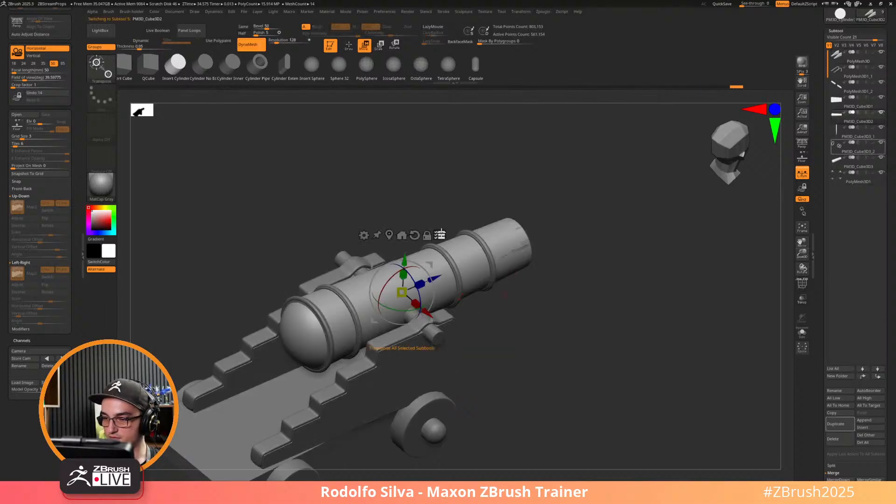
pyautogui.moveTo(523, 339)
pyautogui.mouseDown()
pyautogui.moveTo(540, 326)
pyautogui.moveTo(541, 306)
pyautogui.mouseUp()
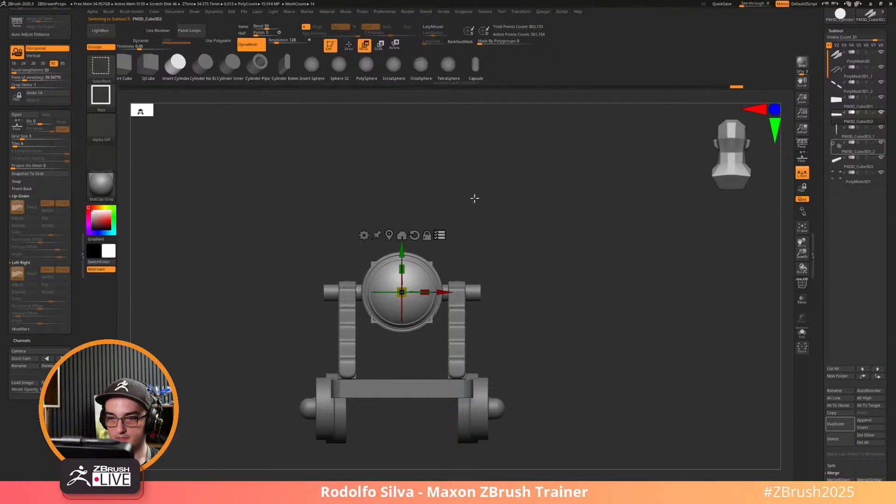
pyautogui.keyDown('ctrl'); pyautogui.keyDown('shift'); pyautogui.click(473, 204); pyautogui.keyUp('shift'); pyautogui.keyUp('ctrl')
pyautogui.keyDown('ctrl'); pyautogui.keyDown('shift'); pyautogui.moveTo(419, 208); pyautogui.dragTo(380, 280); pyautogui.keyUp('shift'); pyautogui.keyUp('ctrl')
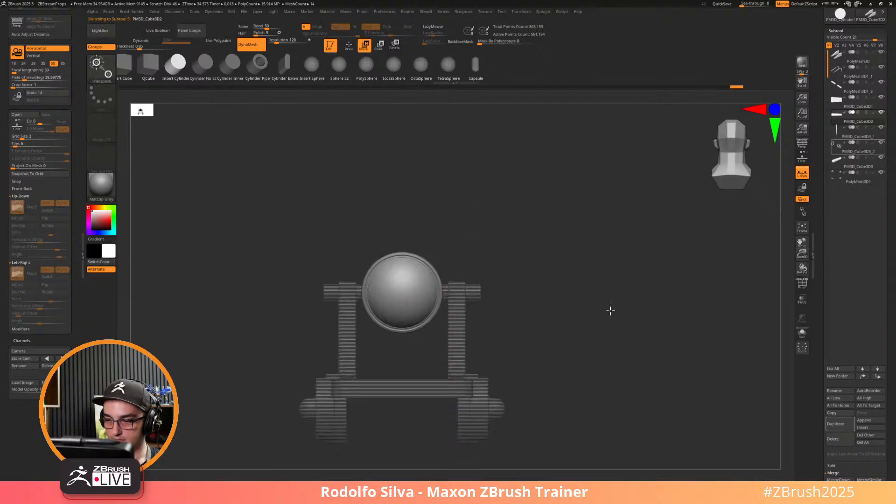
# Adjust the height of the barrel and rings on the carriage and turn off the multi-subtool transform.
pyautogui.moveTo(609, 310); pyautogui.dragTo(509, 298)
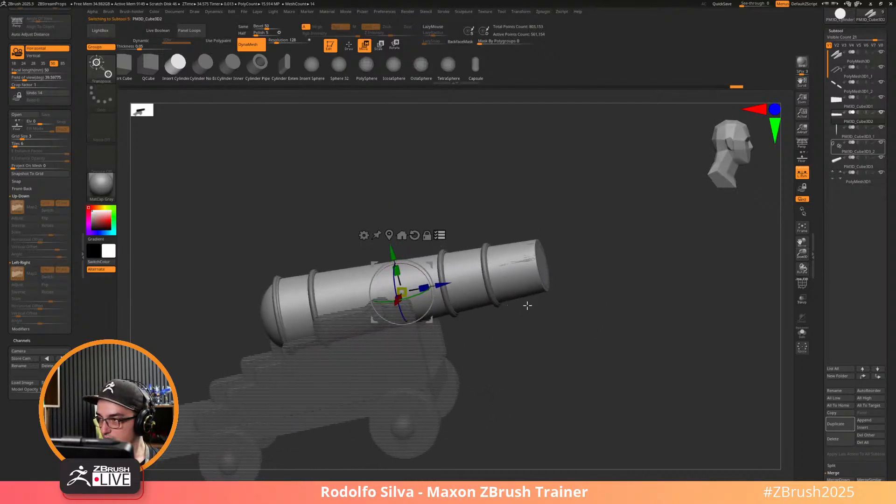
pyautogui.moveTo(392, 253); pyautogui.dragTo(420, 238)
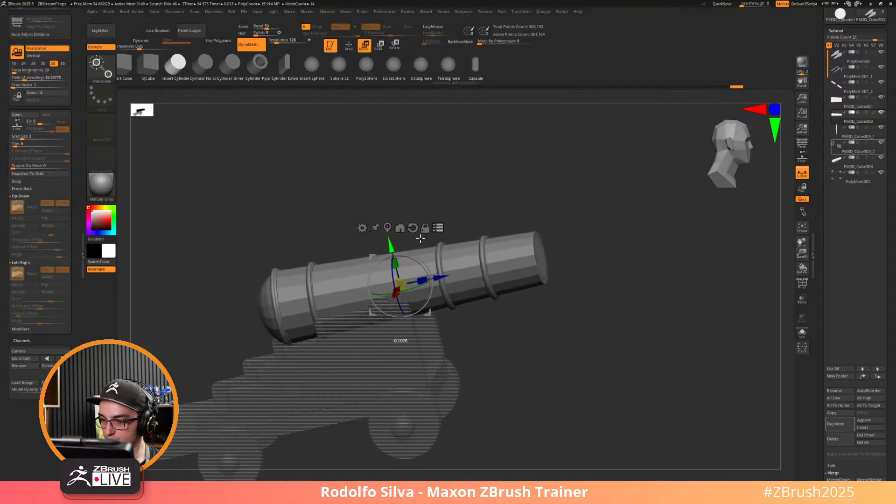
pyautogui.moveTo(570, 372)
pyautogui.mouseDown()
pyautogui.moveTo(586, 396)
pyautogui.moveTo(574, 412)
pyautogui.moveTo(564, 391)
pyautogui.moveTo(584, 392)
pyautogui.moveTo(566, 355)
pyautogui.mouseUp()
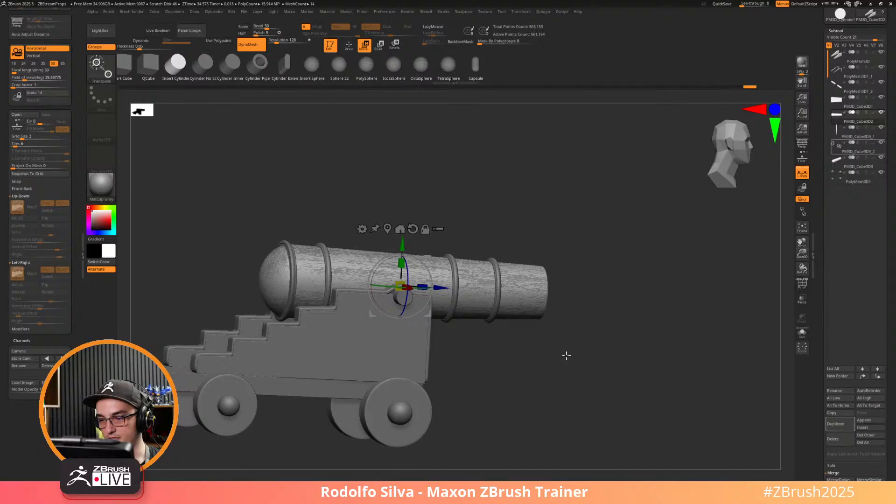
pyautogui.click(438, 234)
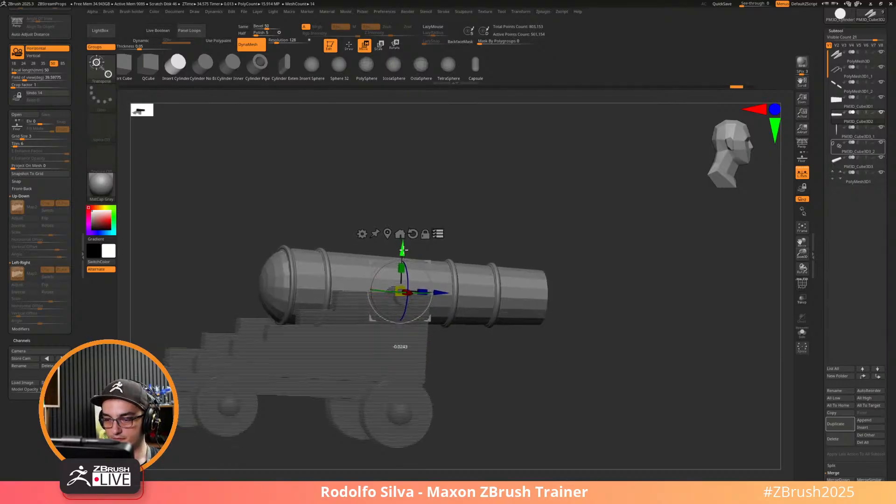
pyautogui.moveTo(516, 377)
pyautogui.mouseDown()
pyautogui.moveTo(524, 393)
pyautogui.moveTo(530, 379)
pyautogui.mouseUp()
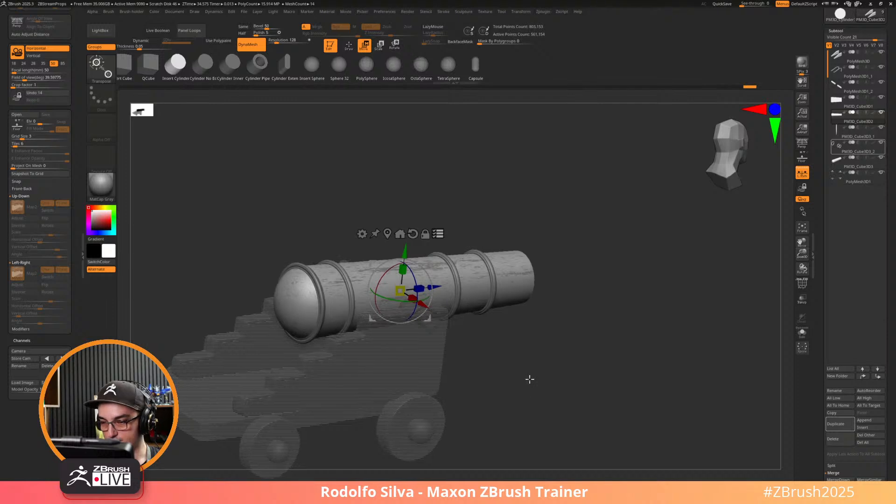
pyautogui.click(439, 231)
pyautogui.press('q')
# Check the barrel's polyframe, hide the textured PM3D_Cube3D2 barrel subtool, and select the breech ring.
pyautogui.moveTo(597, 373); pyautogui.dragTo(583, 393)
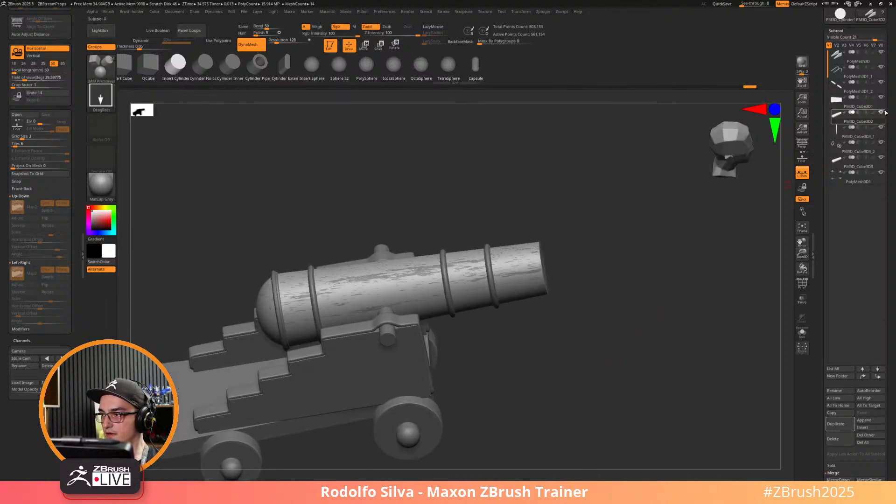
pyautogui.hotkey('shift', 'f')
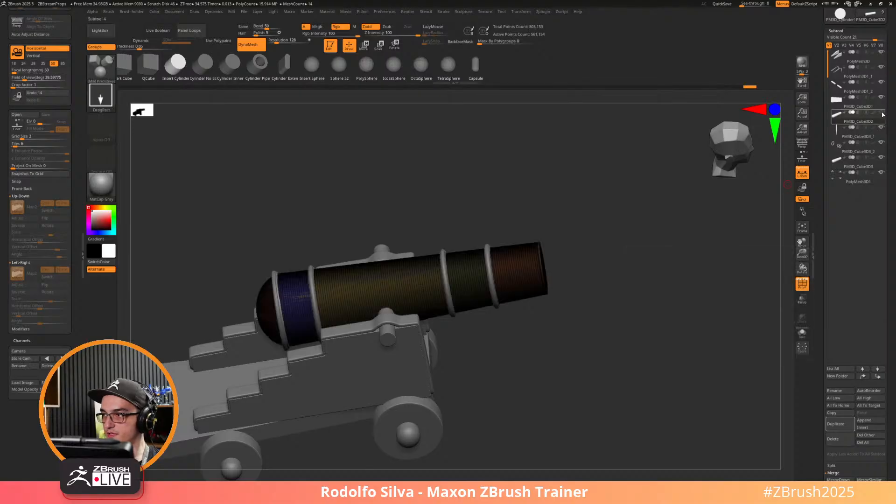
pyautogui.click(867, 136)
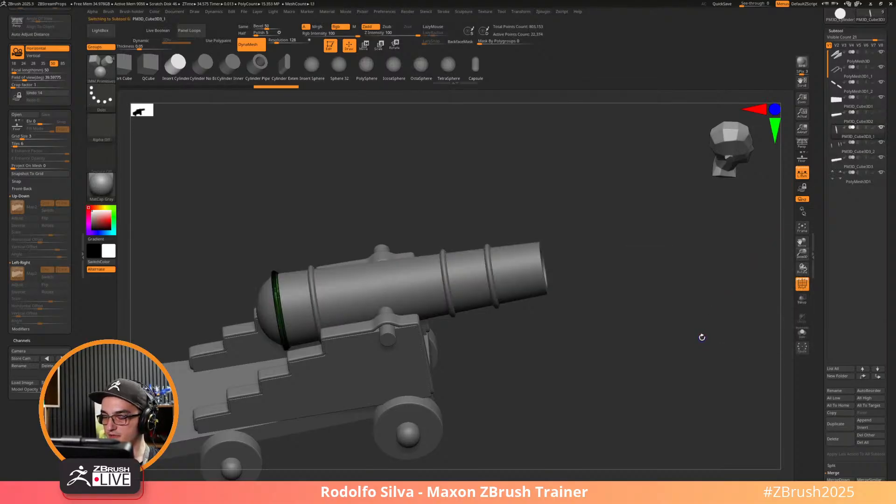
# Turn on Dynamic Subdivision for the breech ring and the remaining three barrel rings.
pyautogui.hotkey('shift', 'f')
pyautogui.press('d')
pyautogui.moveTo(700, 344); pyautogui.dragTo(704, 352)
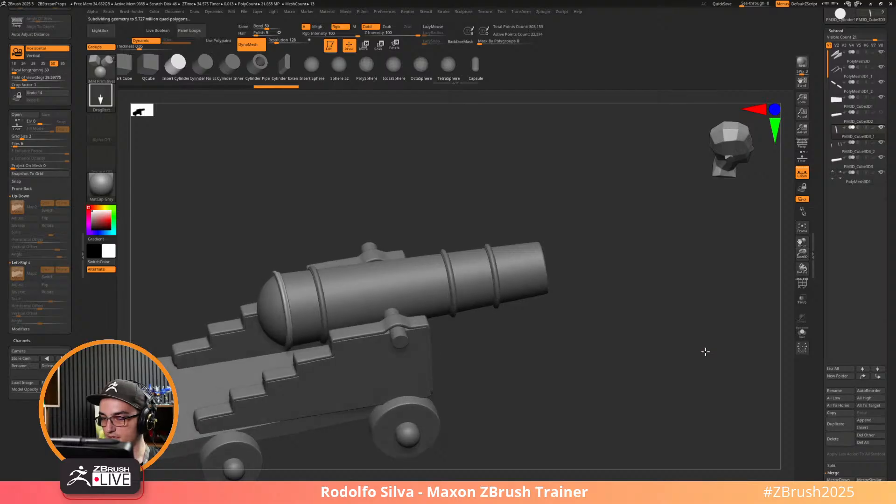
pyautogui.keyDown('alt'); pyautogui.click(324, 305); pyautogui.keyUp('alt')
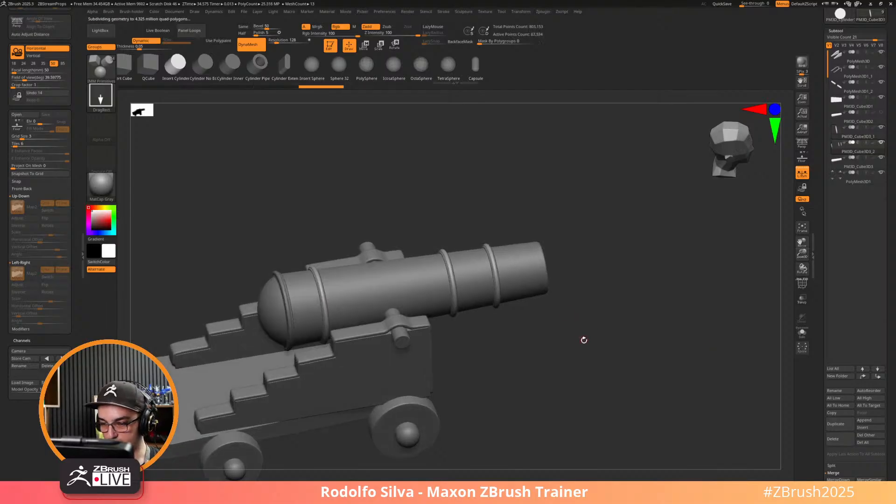
pyautogui.hotkey('shift', 'f')
pyautogui.moveTo(577, 358); pyautogui.dragTo(598, 347)
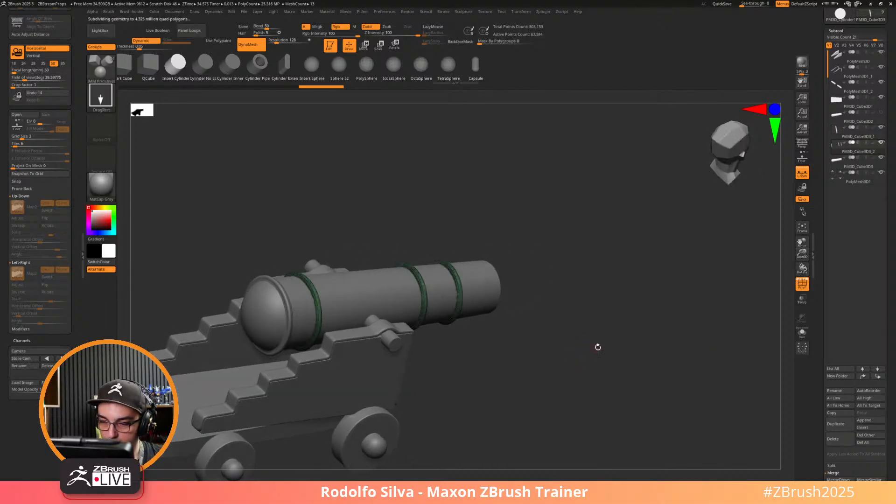
pyautogui.moveTo(604, 382); pyautogui.dragTo(565, 333)
# Select the trunnion cylinder beneath the bracket's arch, reset its gizmo orientation in side view and clear its mask.
pyautogui.keyDown('alt'); pyautogui.click(403, 339); pyautogui.keyUp('alt')
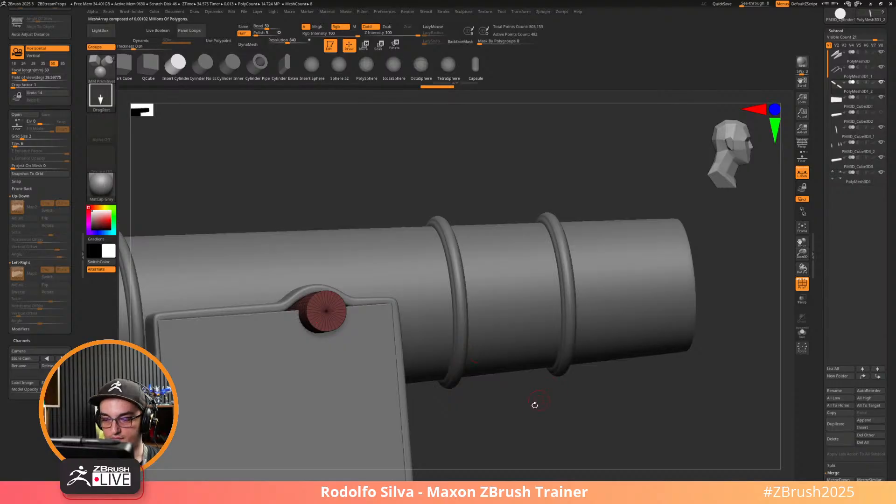
pyautogui.moveTo(535, 404); pyautogui.dragTo(550, 340)
pyautogui.moveTo(373, 270); pyautogui.dragTo(369, 276)
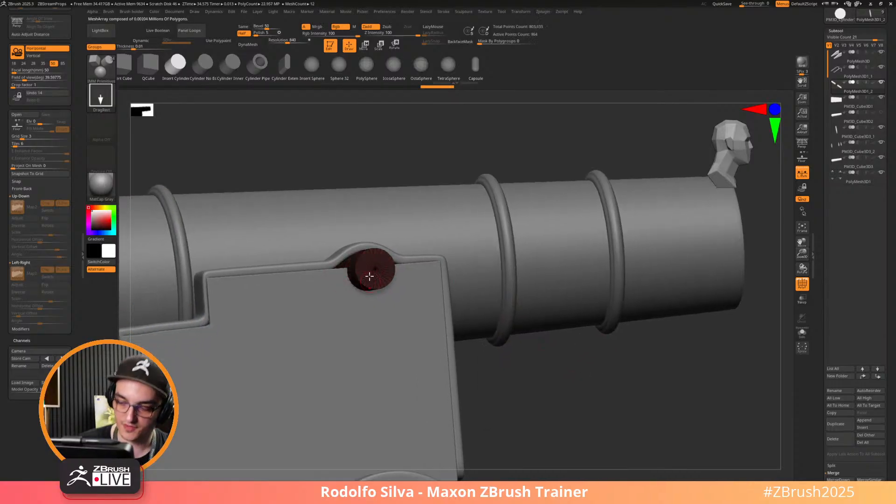
pyautogui.moveTo(536, 384); pyautogui.dragTo(524, 316)
pyautogui.keyDown('alt'); pyautogui.click(401, 250); pyautogui.keyUp('alt')
pyautogui.keyDown('alt'); pyautogui.click(370, 280); pyautogui.keyUp('alt')
pyautogui.press('w')
pyautogui.keyDown('alt'); pyautogui.click(402, 194); pyautogui.keyUp('alt')
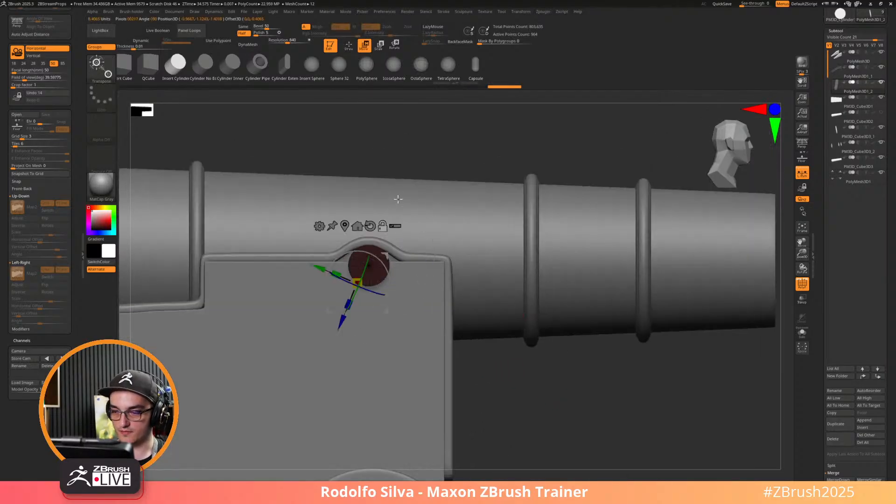
pyautogui.keyDown('alt'); pyautogui.click(369, 225); pyautogui.keyUp('alt')
pyautogui.keyDown('ctrl'); pyautogui.click(531, 352); pyautogui.keyUp('ctrl')
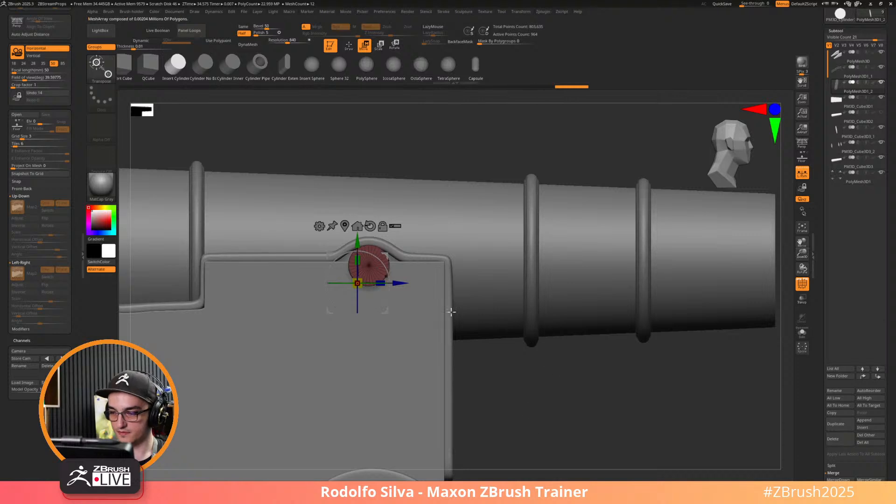
# Centre the gizmo on the trunnion cylinder, enlarge the cylinder slightly and raise it to fit under the bracket's arch.
pyautogui.keyDown('alt'); pyautogui.click(344, 225); pyautogui.keyUp('alt')
pyautogui.moveTo(374, 258); pyautogui.dragTo(389, 254)
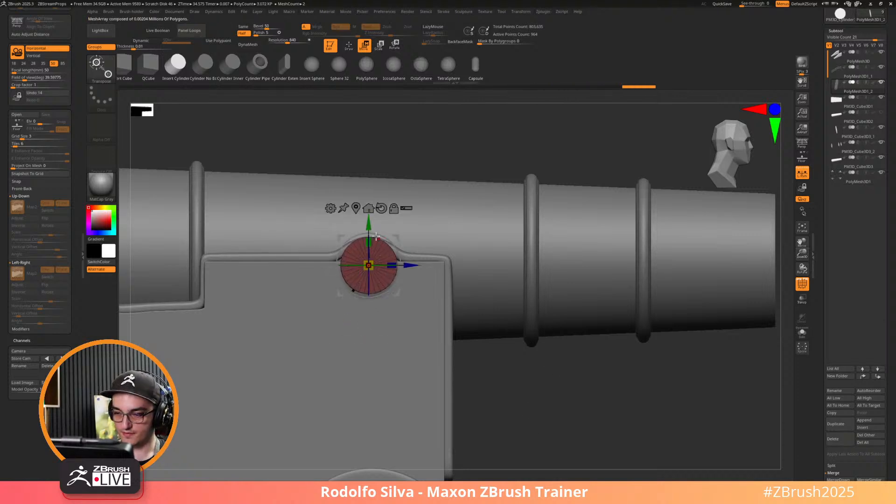
pyautogui.moveTo(368, 226); pyautogui.dragTo(373, 222)
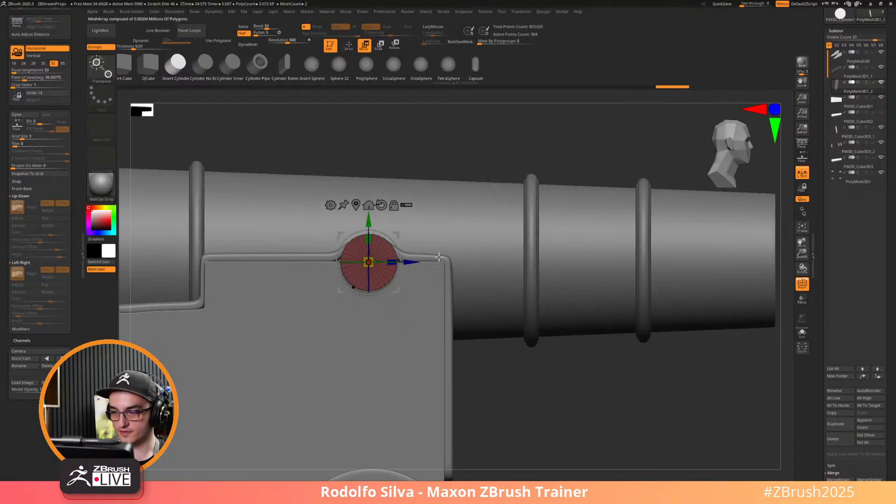
# Select the stepped bracket trim, align the gizmo at its arch to the world axes and raise the arch above the trunnion.
pyautogui.keyDown('alt'); pyautogui.click(438, 257); pyautogui.keyUp('alt')
pyautogui.moveTo(564, 382); pyautogui.dragTo(562, 405)
pyautogui.keyDown('ctrl'); pyautogui.click(346, 223); pyautogui.keyUp('ctrl')
pyautogui.keyDown('shift'); pyautogui.moveTo(545, 348); pyautogui.dragTo(549, 338); pyautogui.keyUp('shift')
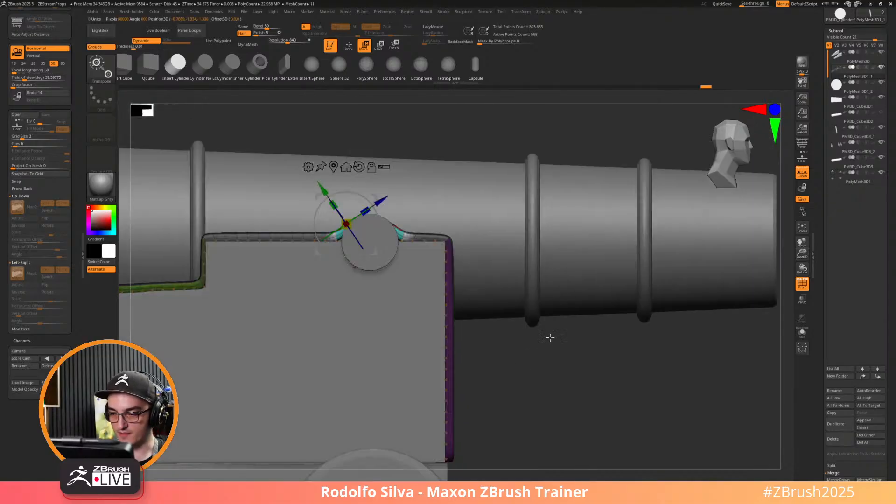
pyautogui.click(371, 169)
pyautogui.click(358, 166)
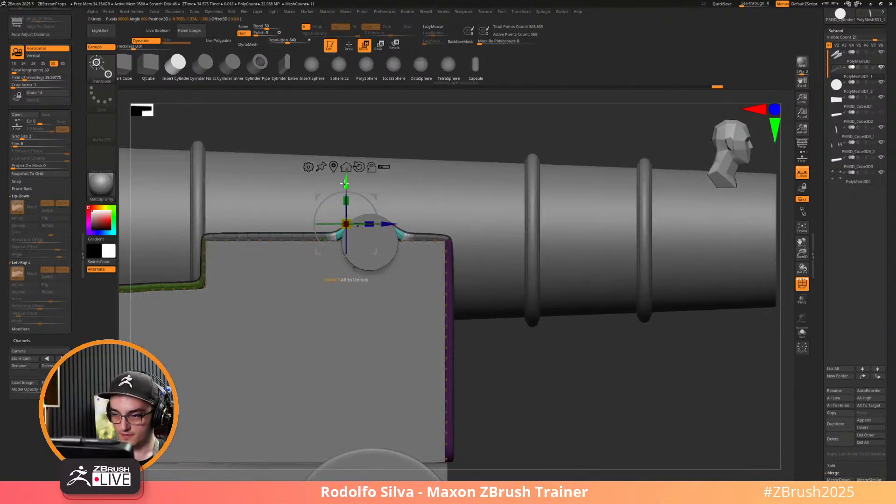
pyautogui.moveTo(346, 183); pyautogui.dragTo(350, 177)
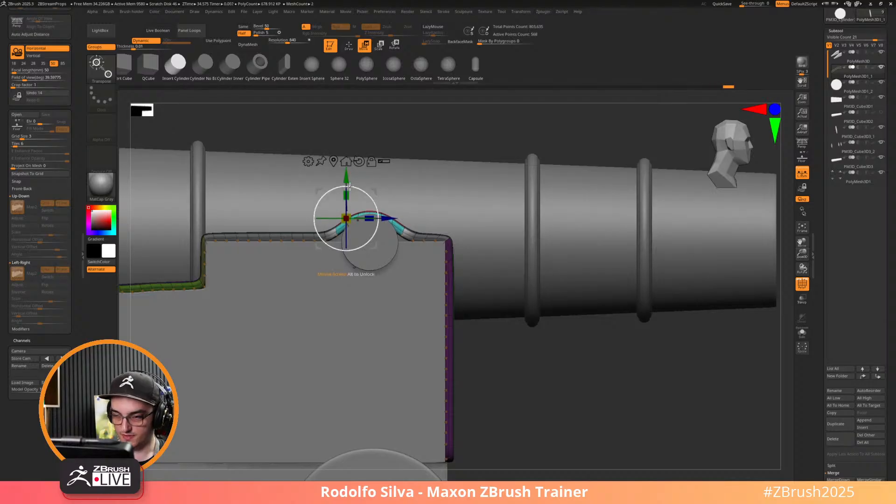
# Adjust the mask around the bracket's arch, raise the arch slightly further and clear the mask.
pyautogui.keyDown('ctrl'); pyautogui.moveTo(562, 384); pyautogui.dragTo(398, 191); pyautogui.keyUp('ctrl')
pyautogui.moveTo(525, 408)
pyautogui.keyDown('ctrl'); pyautogui.mouseDown()
pyautogui.moveTo(371, 395)
pyautogui.moveTo(155, 218)
pyautogui.mouseUp(); pyautogui.keyUp('ctrl')
pyautogui.moveTo(346, 176); pyautogui.dragTo(346, 172)
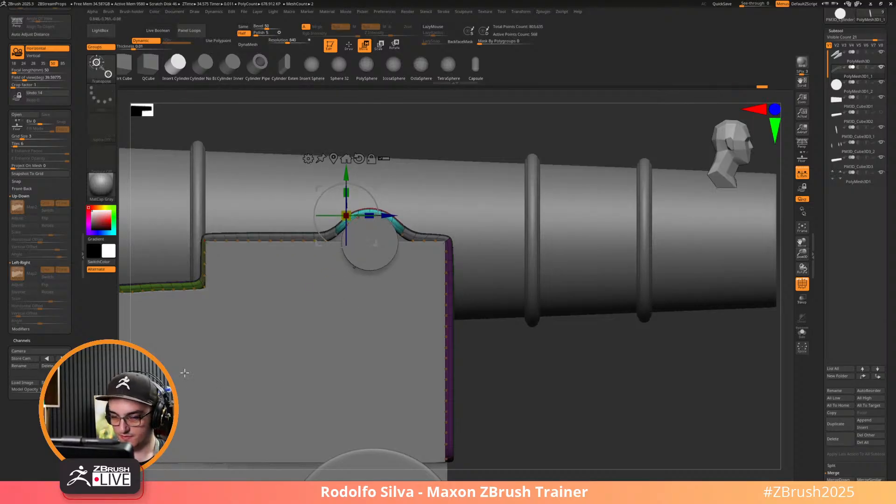
pyautogui.moveTo(527, 395)
pyautogui.keyDown('ctrl'); pyautogui.mouseDown()
pyautogui.moveTo(506, 336)
pyautogui.moveTo(381, 164)
pyautogui.mouseUp(); pyautogui.keyUp('ctrl')
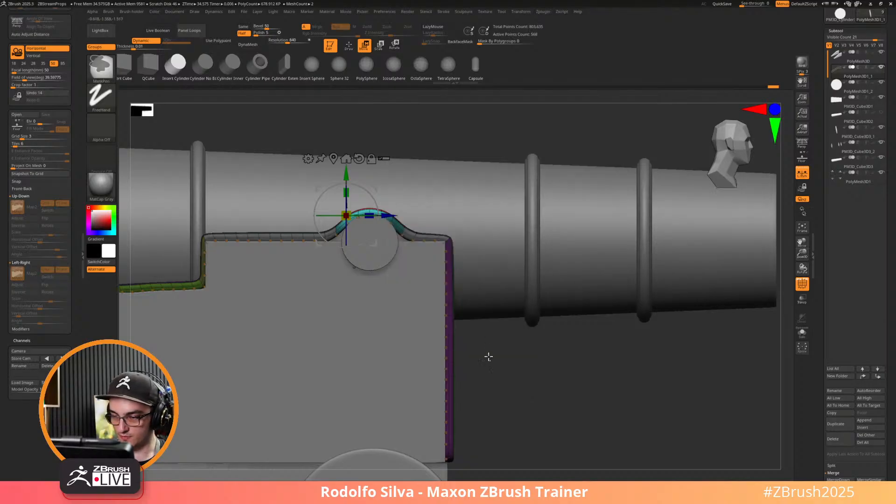
pyautogui.moveTo(488, 356)
pyautogui.keyDown('ctrl'); pyautogui.mouseDown()
pyautogui.moveTo(366, 181)
pyautogui.moveTo(321, 159)
pyautogui.moveTo(347, 171)
pyautogui.mouseUp(); pyautogui.keyUp('ctrl')
pyautogui.keyDown('ctrl'); pyautogui.moveTo(555, 396); pyautogui.dragTo(572, 413); pyautogui.keyUp('ctrl')
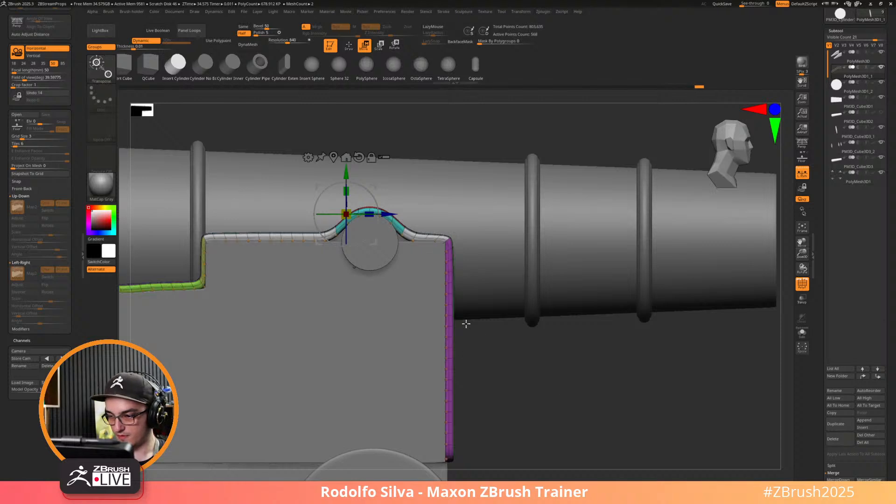
pyautogui.press('q')
# Duplicate the trunnion cylinder subtool, set the copy to subtract and place it directly below PolyMesh3D in the subtool list.
pyautogui.moveTo(518, 392)
pyautogui.mouseDown()
pyautogui.moveTo(556, 414)
pyautogui.moveTo(551, 392)
pyautogui.mouseUp()
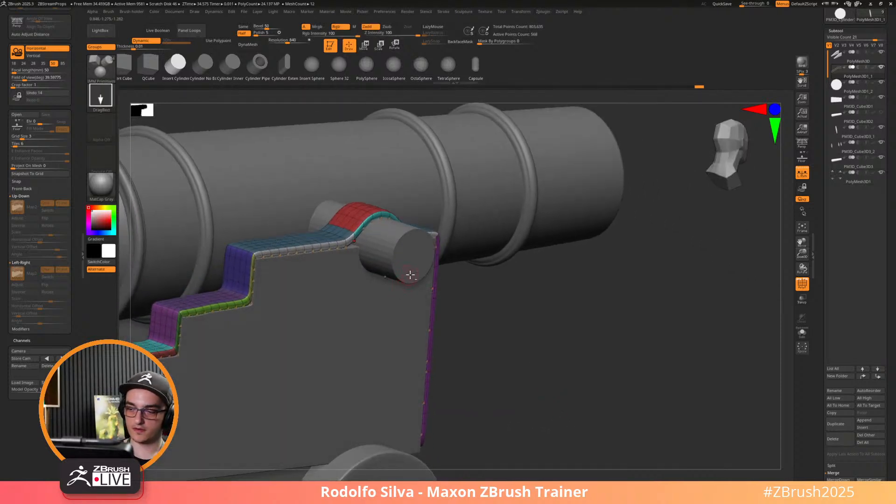
pyautogui.keyDown('alt'); pyautogui.click(410, 275); pyautogui.keyUp('alt')
pyautogui.press('w')
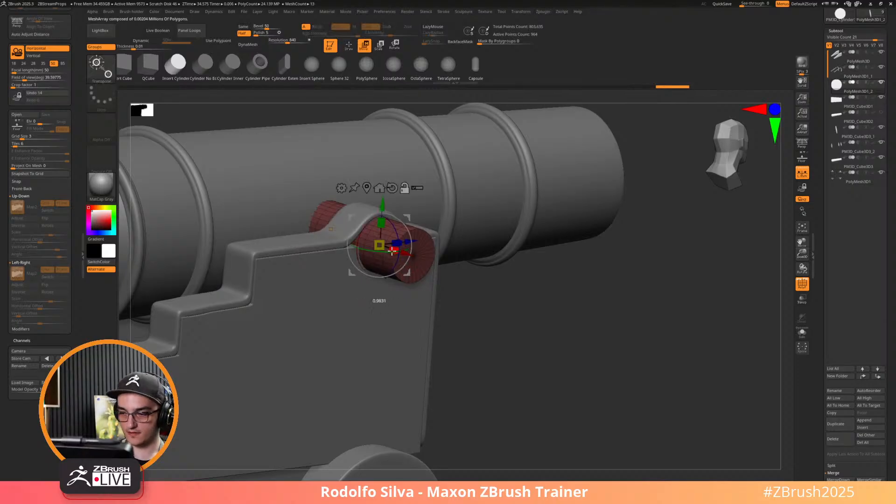
pyautogui.moveTo(550, 324)
pyautogui.mouseDown()
pyautogui.moveTo(528, 314)
pyautogui.moveTo(536, 326)
pyautogui.mouseUp()
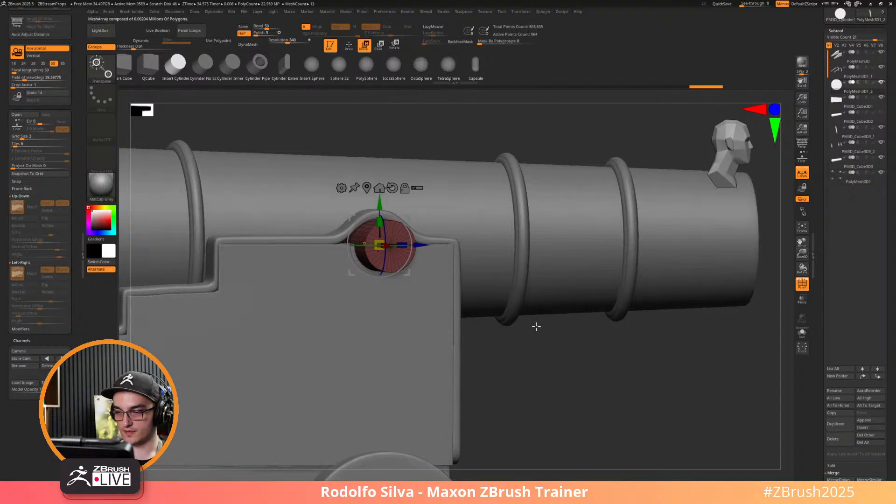
pyautogui.click(835, 423)
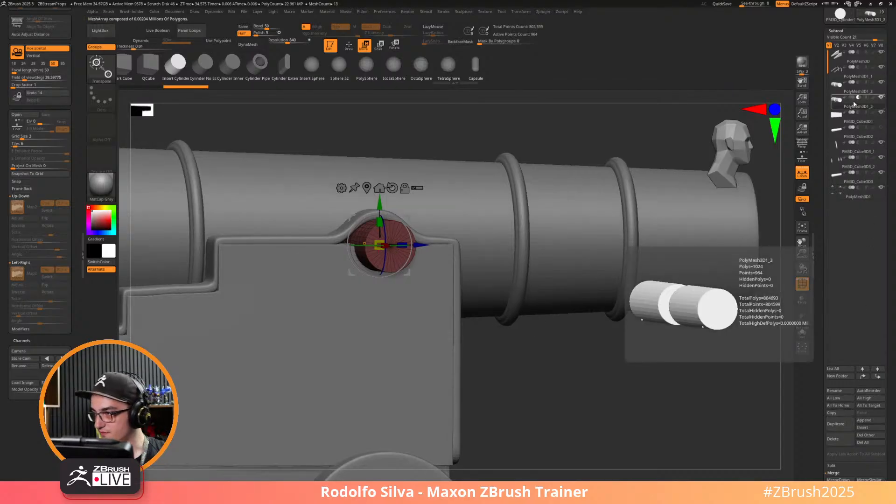
pyautogui.moveTo(856, 62); pyautogui.dragTo(855, 63)
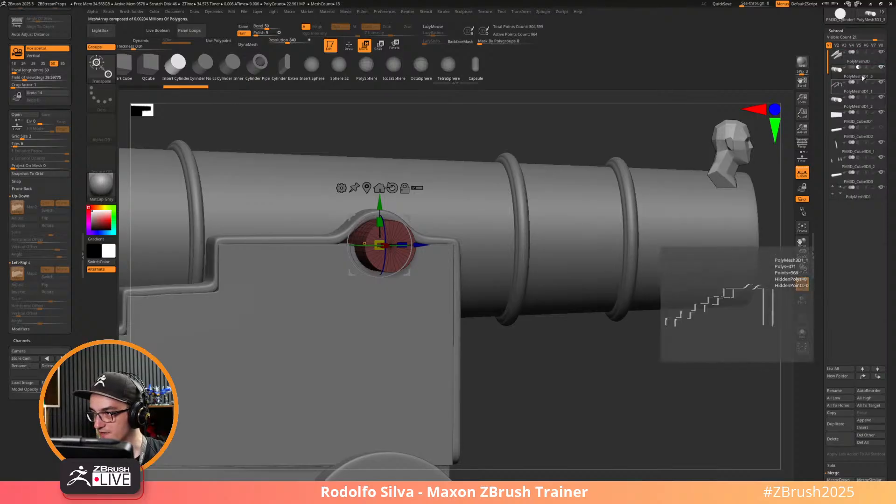
# Turn on Dynamic Subdivision for the duplicated trunnion cylinder, keeping its Thickness at 0.
pyautogui.moveTo(661, 390); pyautogui.dragTo(688, 379)
pyautogui.moveTo(596, 396); pyautogui.dragTo(630, 398)
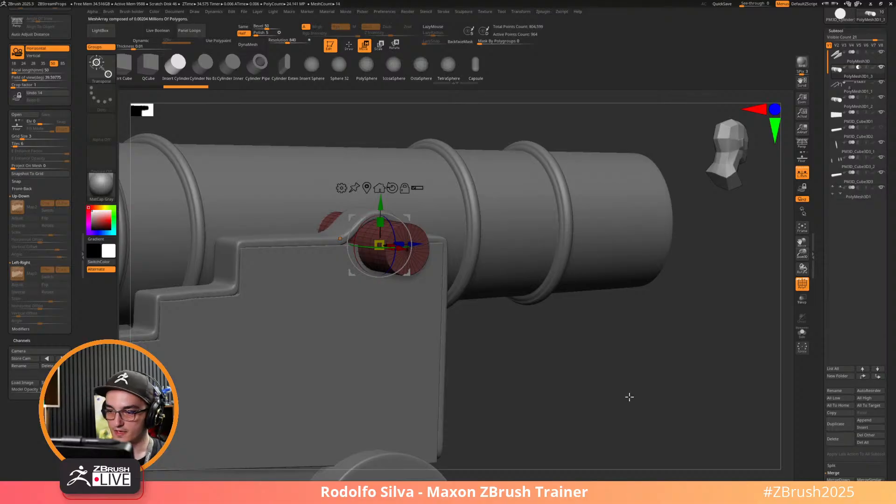
pyautogui.press('d')
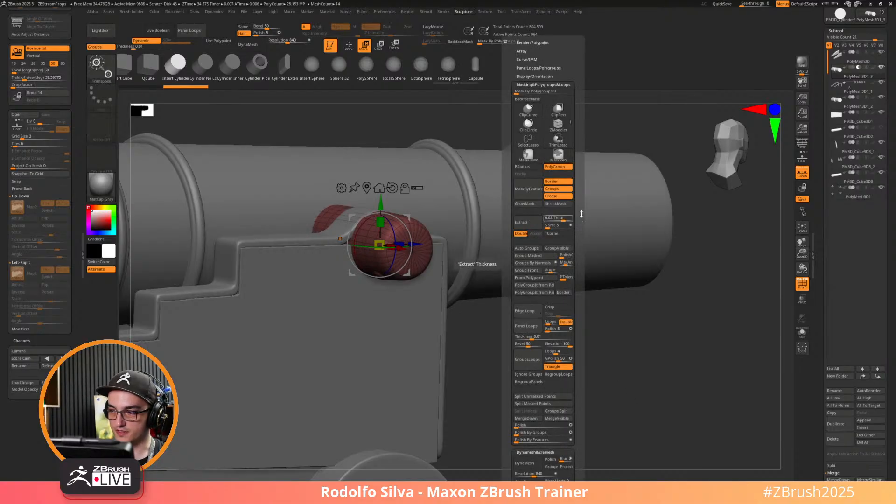
pyautogui.scroll(-10, 834, 93)
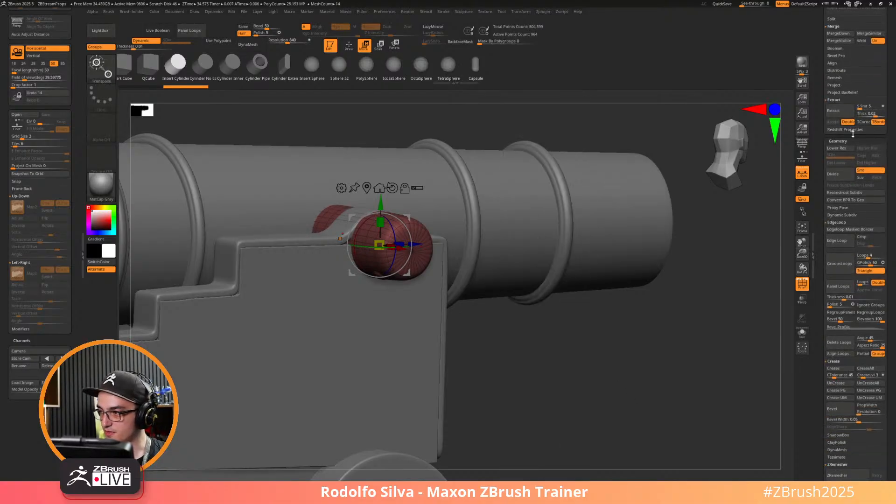
pyautogui.click(850, 215)
pyautogui.moveTo(820, 250); pyautogui.dragTo(812, 250)
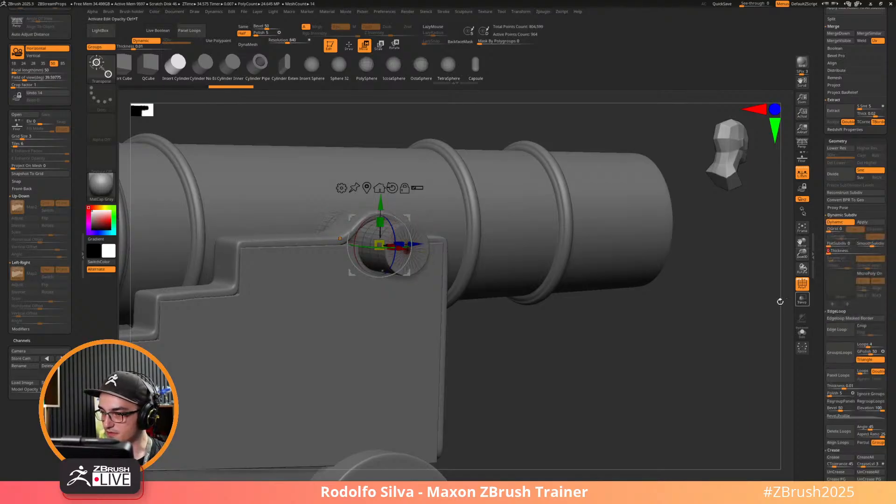
pyautogui.press('space')
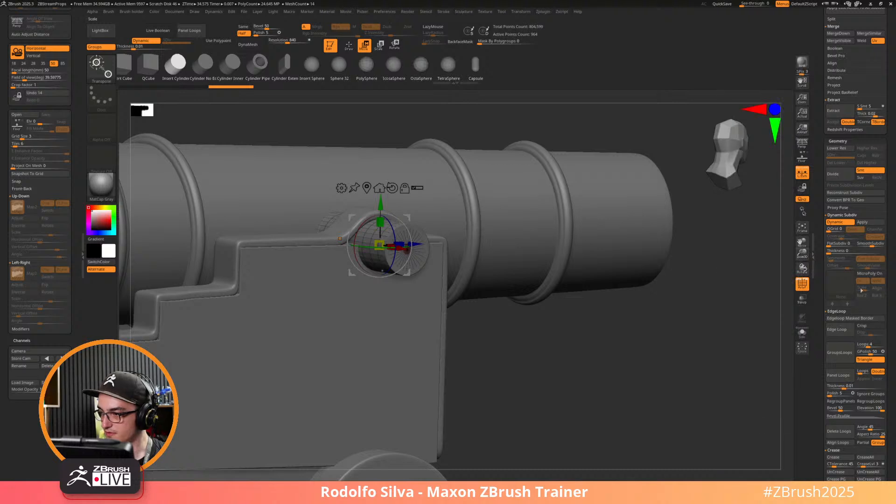
pyautogui.click(843, 312)
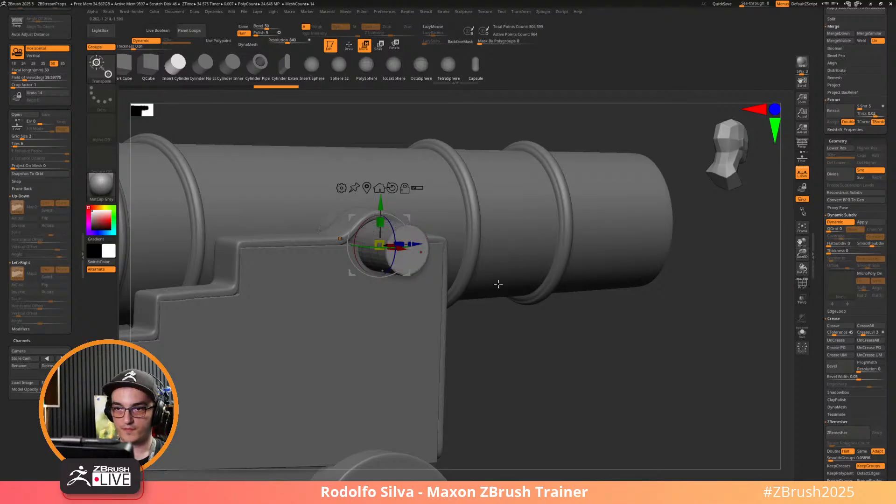
# Turn off the polyframe and enable Live Boolean to preview the duplicate cylinder's cut in the carriage side panel.
pyautogui.press('q')
pyautogui.moveTo(592, 366)
pyautogui.mouseDown()
pyautogui.moveTo(578, 366)
pyautogui.moveTo(584, 353)
pyautogui.mouseUp()
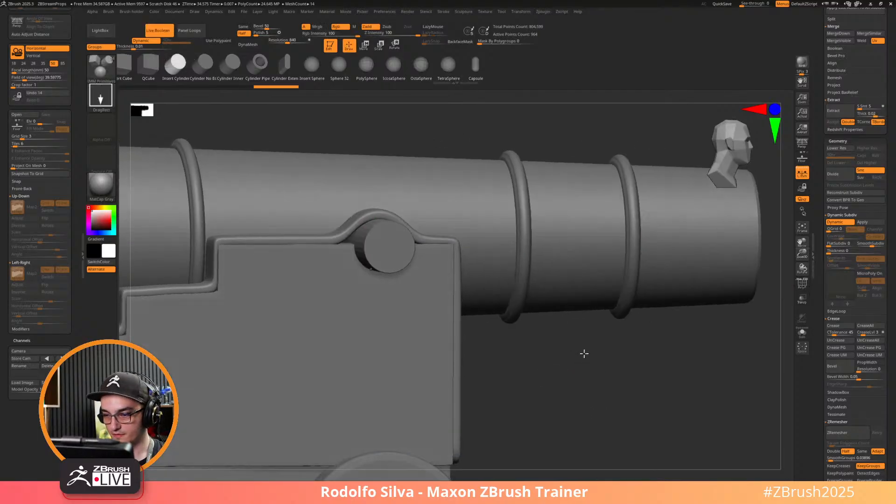
pyautogui.press('w')
pyautogui.moveTo(526, 356)
pyautogui.mouseDown()
pyautogui.moveTo(388, 247)
pyautogui.moveTo(395, 250)
pyautogui.mouseUp()
pyautogui.press('q')
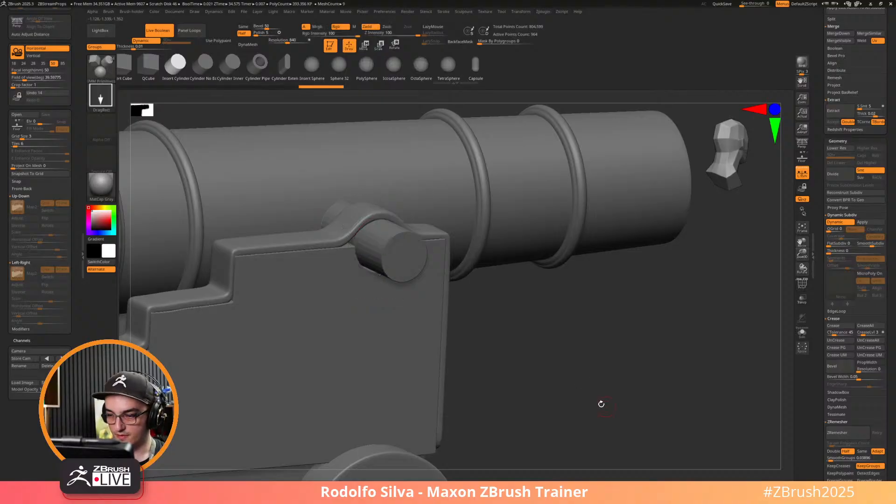
# Select the carriage side panel and examine the trunnion cutout up close with the polyframe shown.
pyautogui.moveTo(600, 404)
pyautogui.mouseDown()
pyautogui.moveTo(581, 378)
pyautogui.moveTo(575, 381)
pyautogui.moveTo(616, 370)
pyautogui.mouseUp()
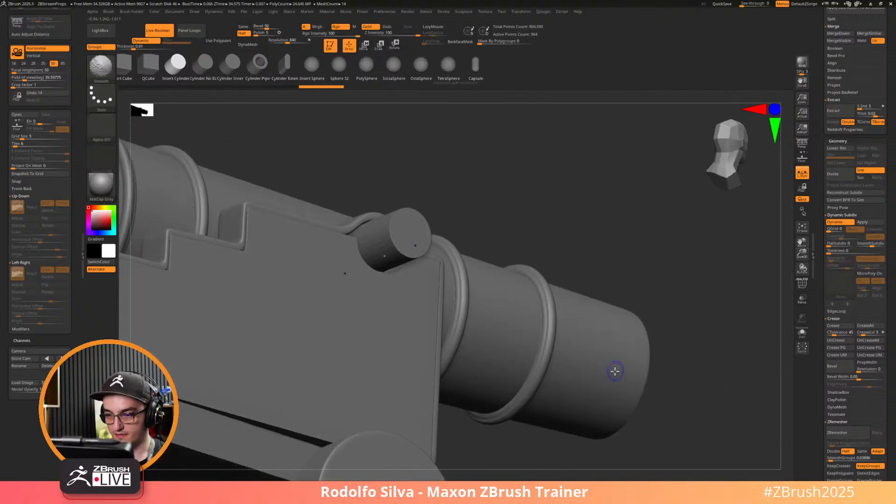
pyautogui.keyDown('alt'); pyautogui.click(442, 269); pyautogui.keyUp('alt')
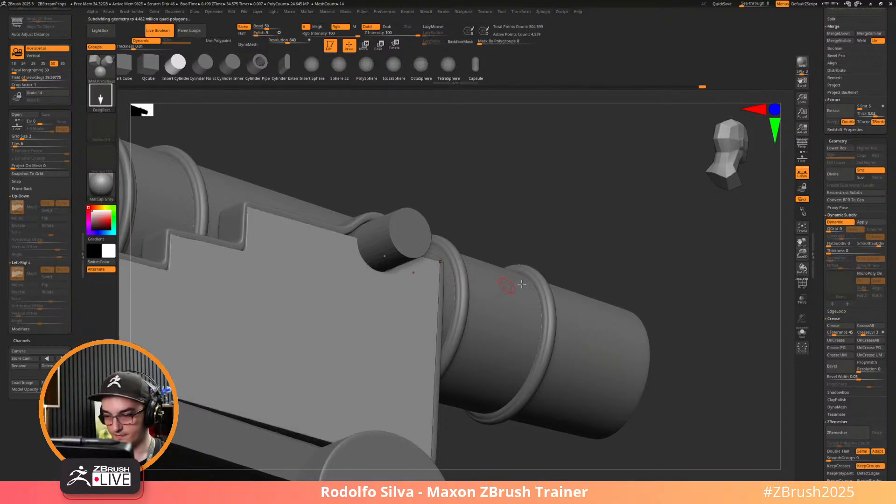
pyautogui.moveTo(587, 229); pyautogui.dragTo(508, 186)
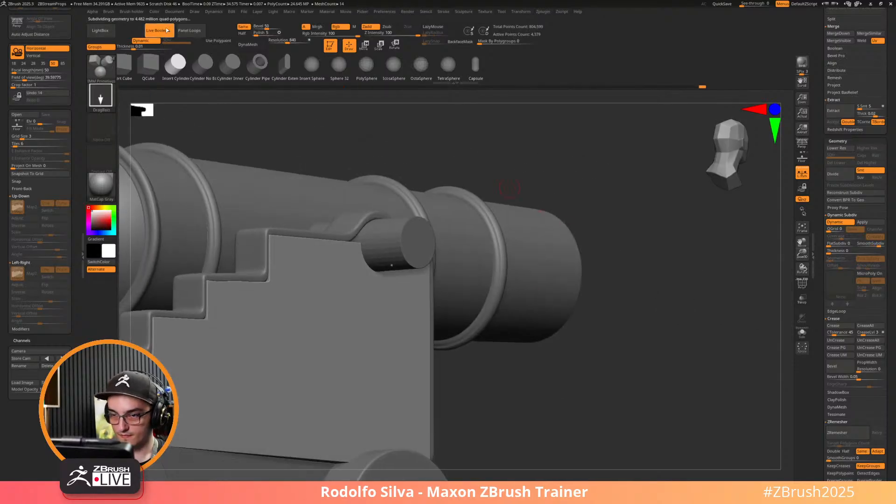
pyautogui.moveTo(535, 396); pyautogui.dragTo(505, 370)
pyautogui.hotkey('shift', 'f')
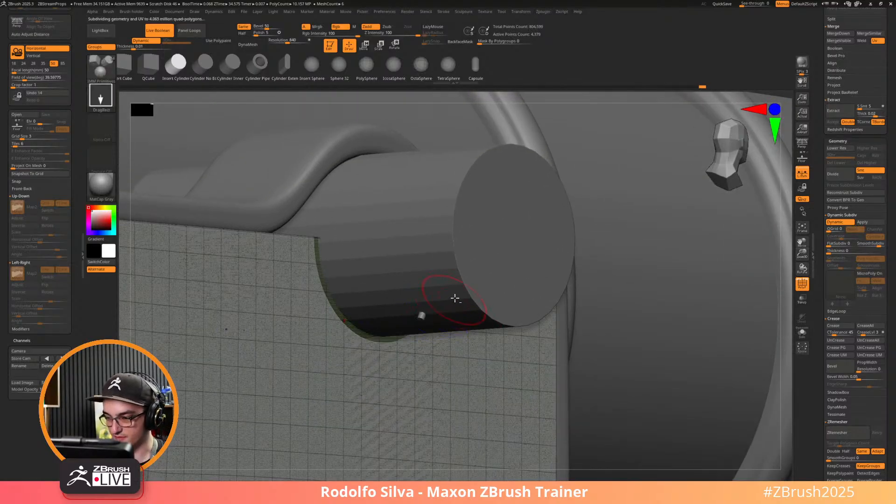
# Apply Auto Groups to the trunnion cylinder subtool, isolate the trunnions and delete the hidden stray geometry.
pyautogui.keyDown('alt'); pyautogui.click(455, 299); pyautogui.keyUp('alt')
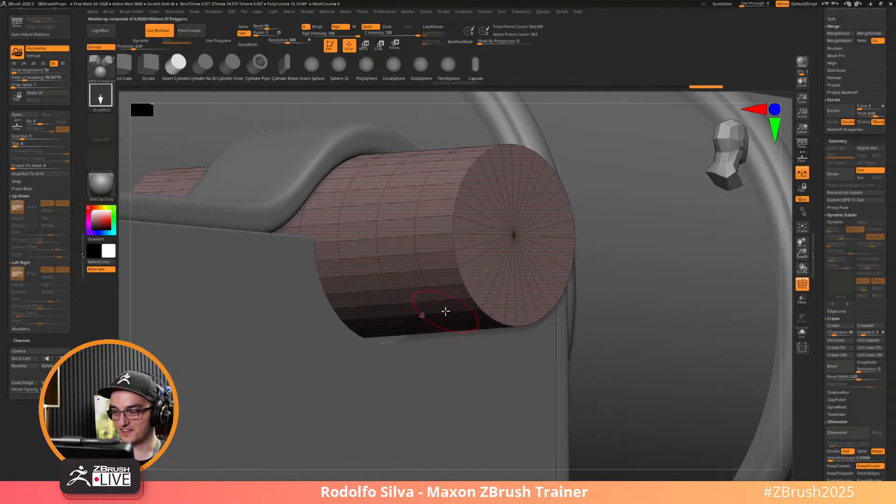
pyautogui.press('space')
pyautogui.click(444, 85)
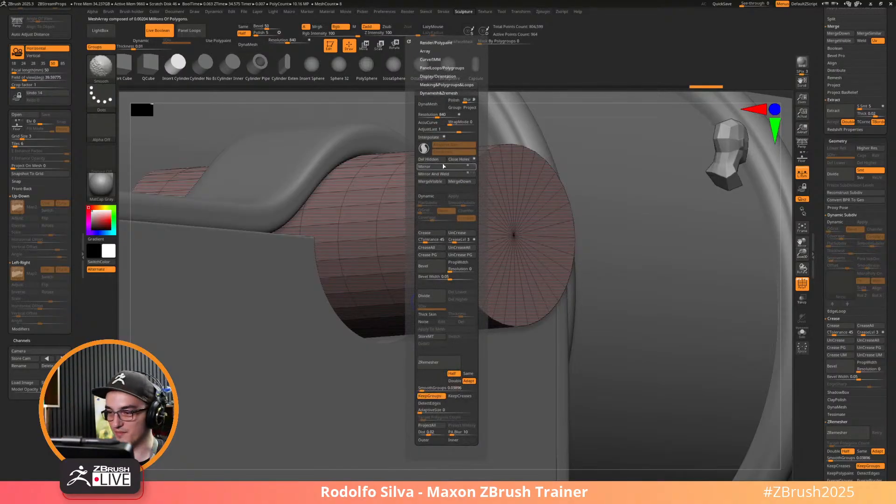
pyautogui.click(447, 84)
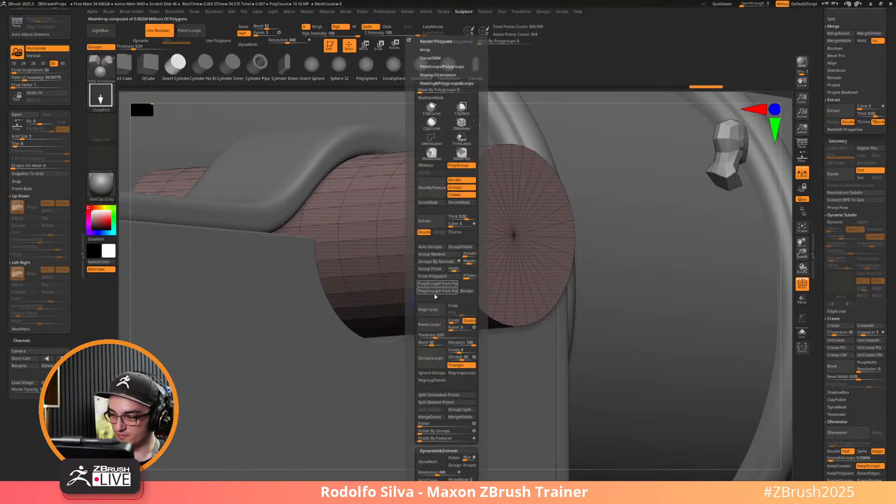
pyautogui.click(436, 246)
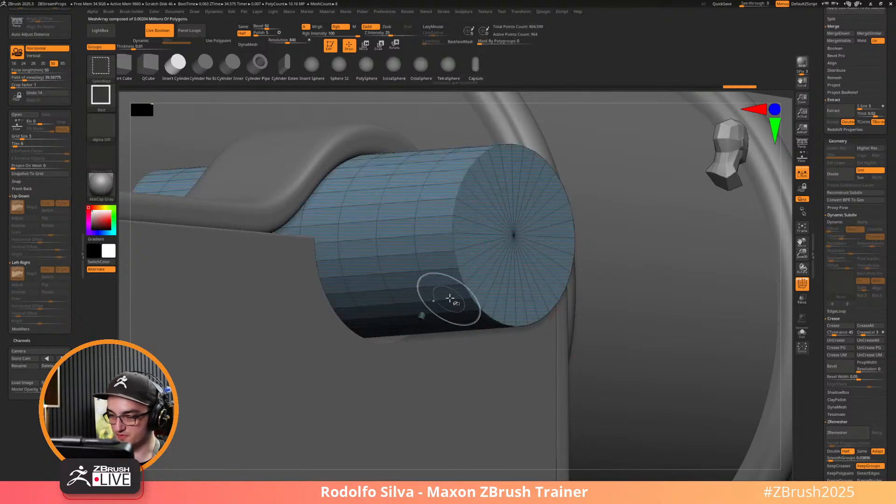
pyautogui.hotkey('shift', 'space')
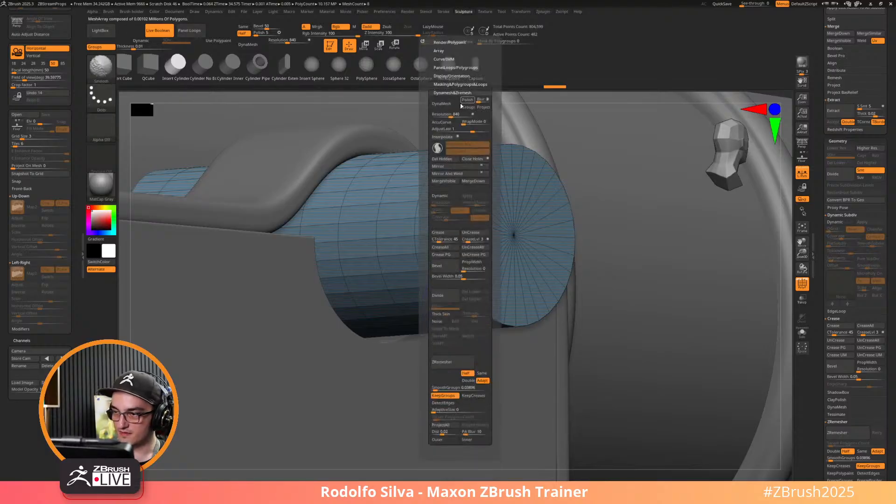
pyautogui.press('space')
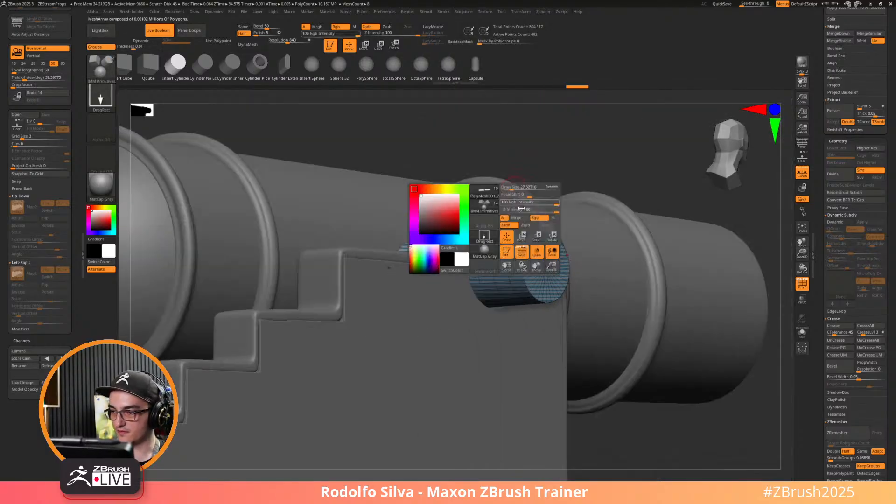
# Enable Dynamic Subdivision on the trunnion cylinders with Thickness at 0, checking the mesh with the polyframe.
pyautogui.hotkey('shift', 'f')
pyautogui.press('d')
pyautogui.hotkey('shift', 'd')
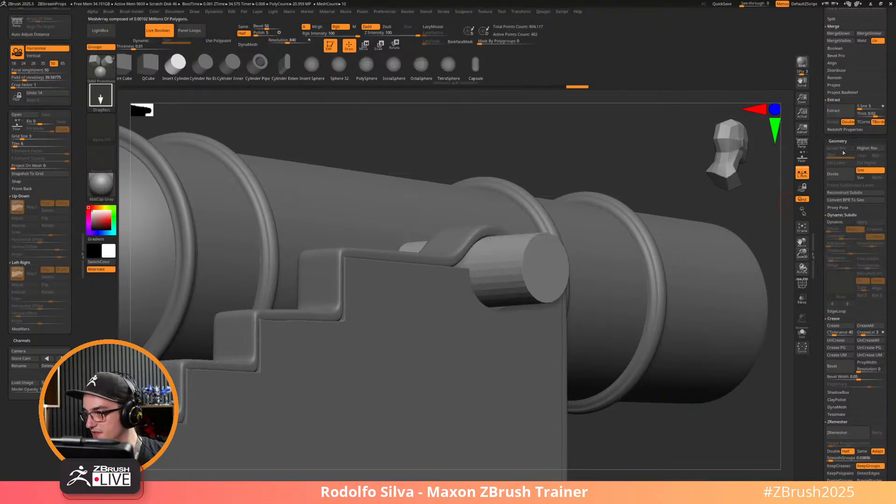
pyautogui.scroll(2, 835, 140)
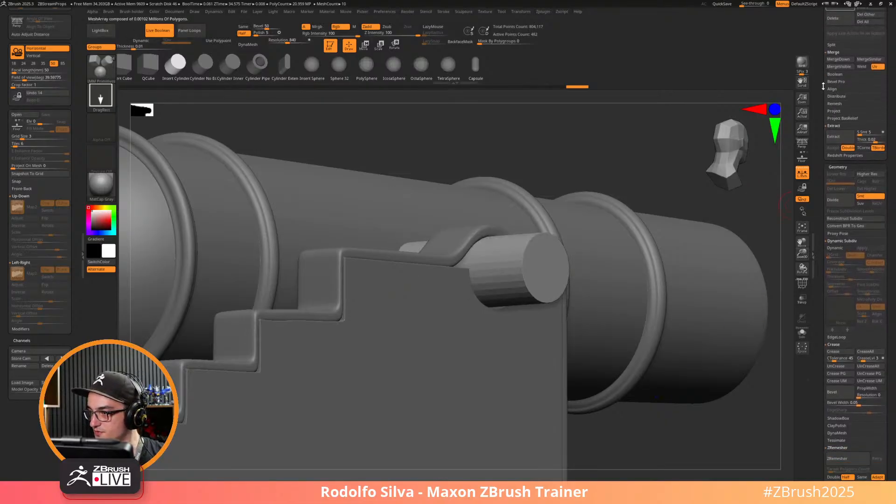
pyautogui.press('d')
pyautogui.moveTo(851, 274); pyautogui.dragTo(845, 275)
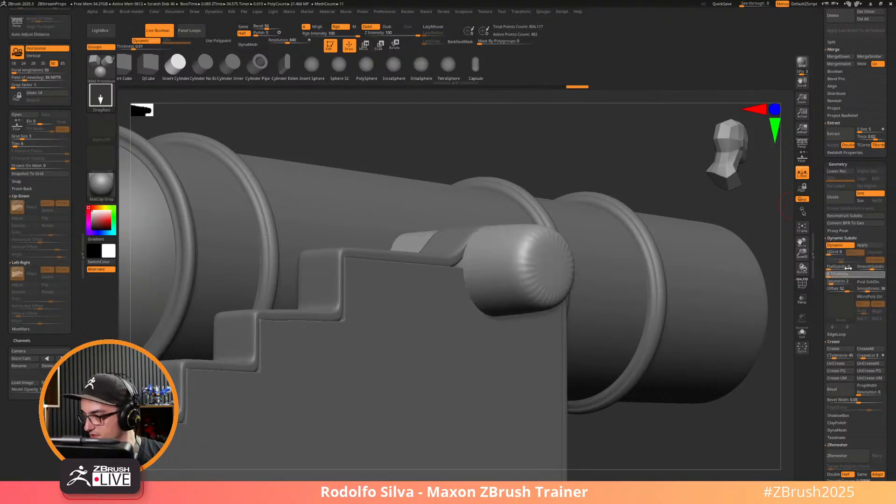
pyautogui.press('Return')
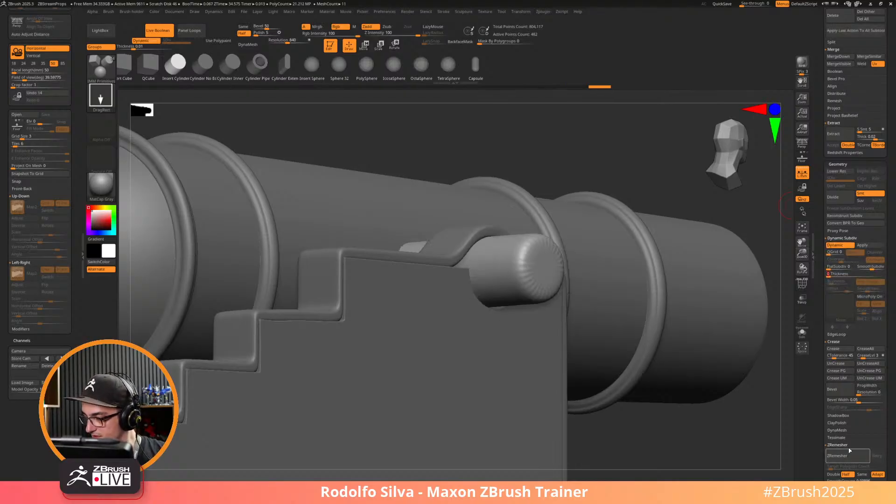
pyautogui.hotkey('shift', 'f')
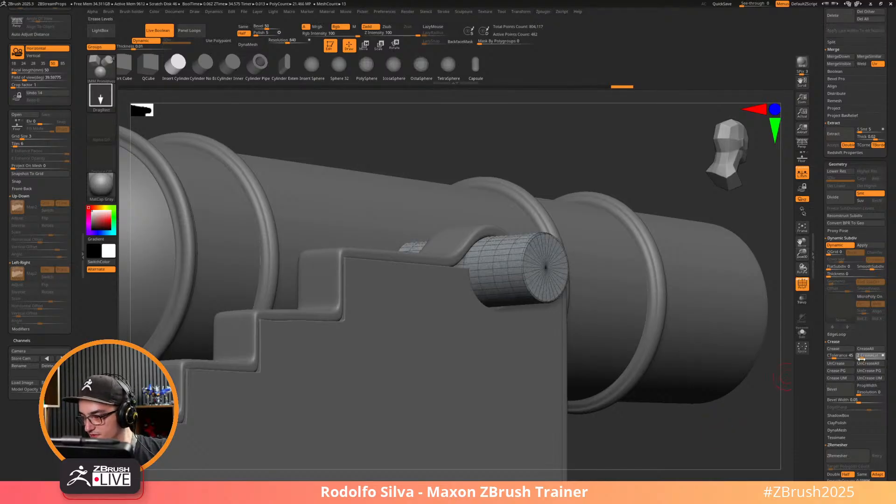
pyautogui.hotkey('shift', 'f')
# Move the trunnion cylinders along their axis toward the barrel to shorten their protrusion from the carriage sides, and select the barrel.
pyautogui.moveTo(673, 420); pyautogui.dragTo(706, 396)
pyautogui.press('w')
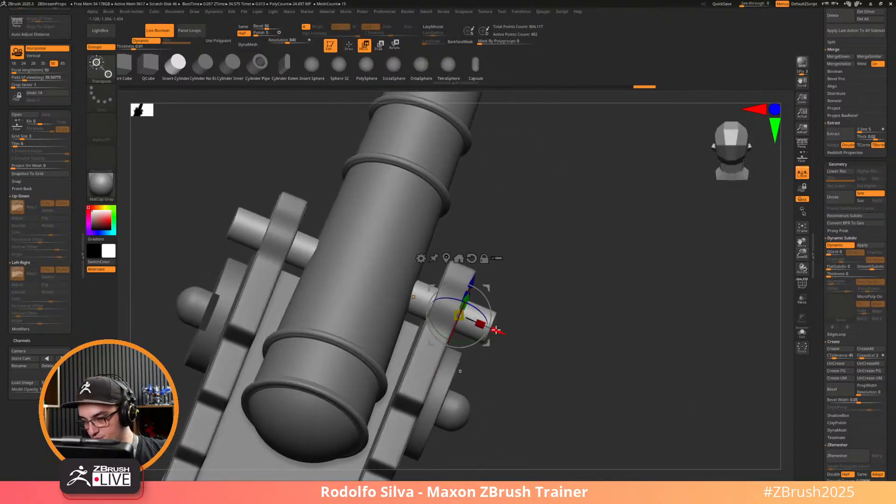
pyautogui.moveTo(496, 330); pyautogui.dragTo(465, 330)
pyautogui.press('q')
pyautogui.moveTo(559, 364)
pyautogui.mouseDown()
pyautogui.moveTo(536, 312)
pyautogui.moveTo(596, 325)
pyautogui.moveTo(490, 294)
pyautogui.mouseUp()
pyautogui.keyDown('alt'); pyautogui.click(435, 270); pyautogui.keyUp('alt')
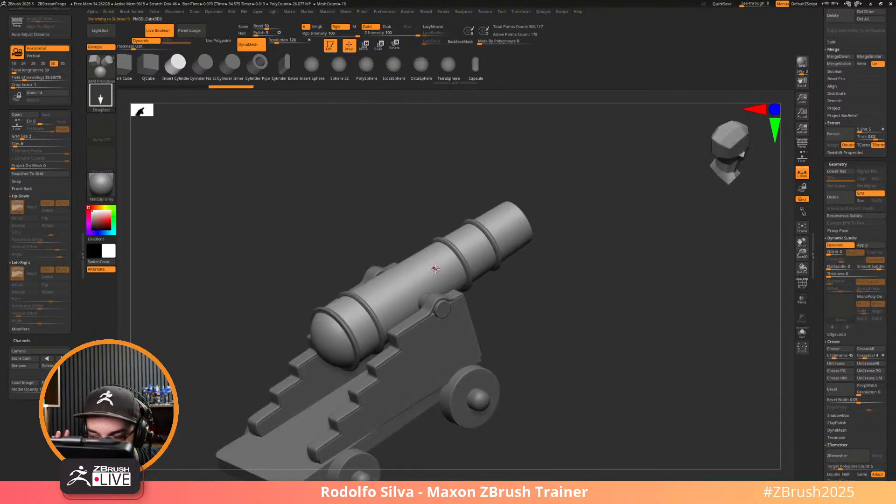
# Load a Cylinder3D primitive as the active tool, convert it to a PolyMesh3D and frame it.
pyautogui.scroll(10, 822, 68)
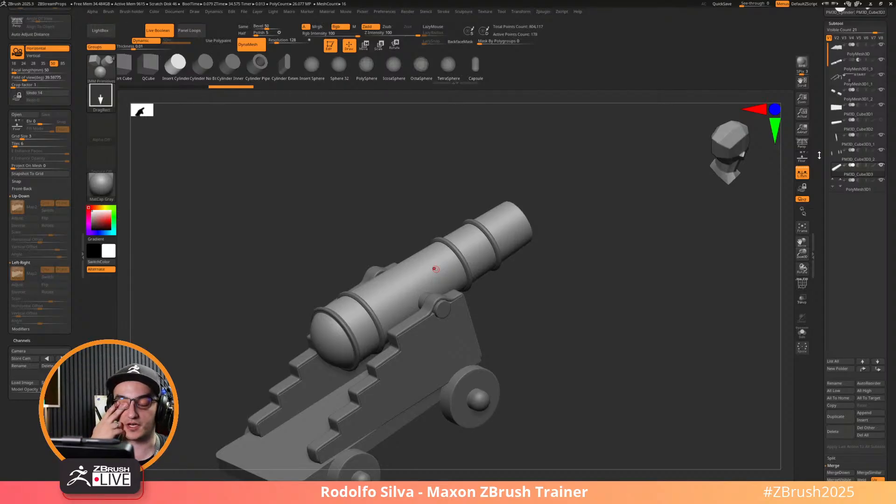
pyautogui.moveTo(820, 22); pyautogui.dragTo(820, 102)
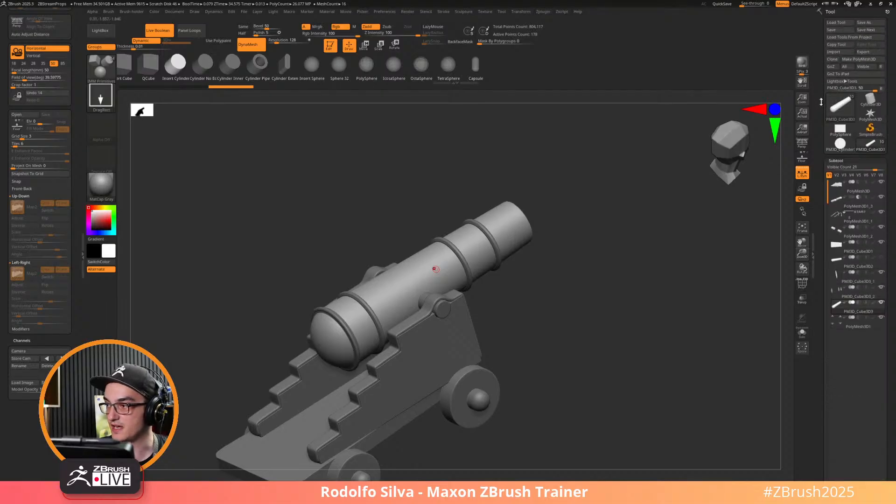
pyautogui.click(866, 101)
pyautogui.click(858, 60)
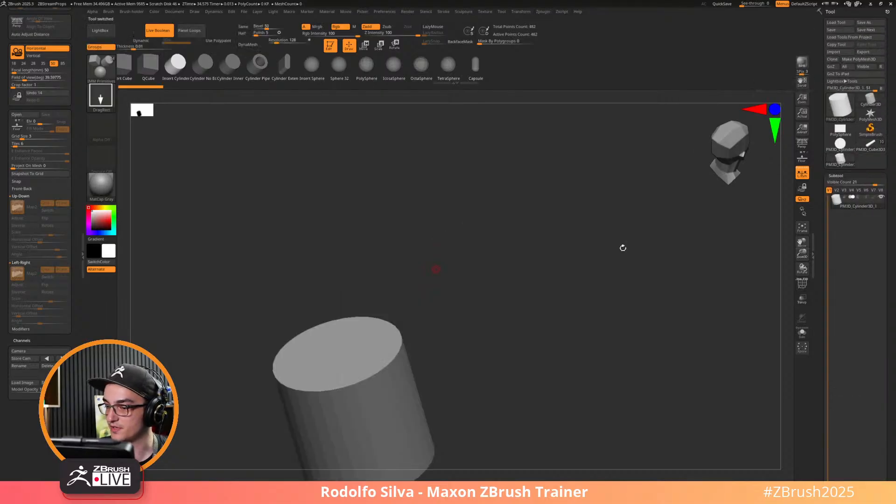
pyautogui.press('f')
pyautogui.press('ctrl')
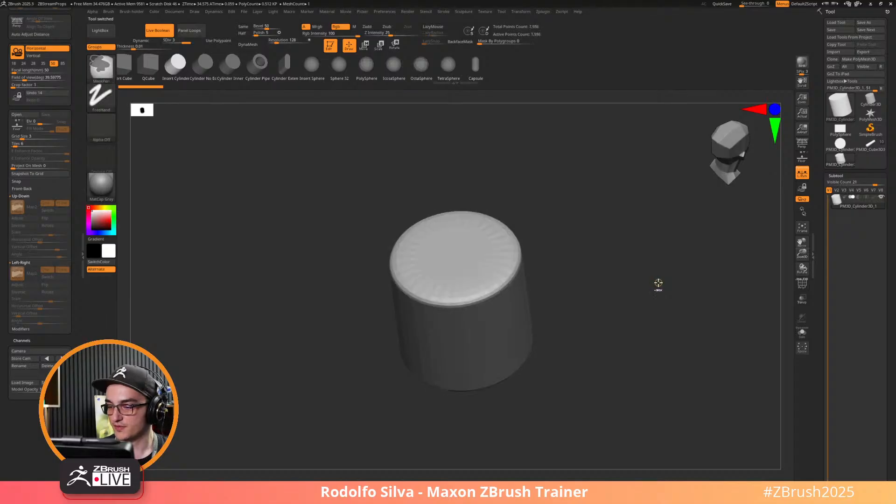
# Load a Sphere3D primitive as the active tool and convert it to a PolyMesh3D.
pyautogui.click(839, 105)
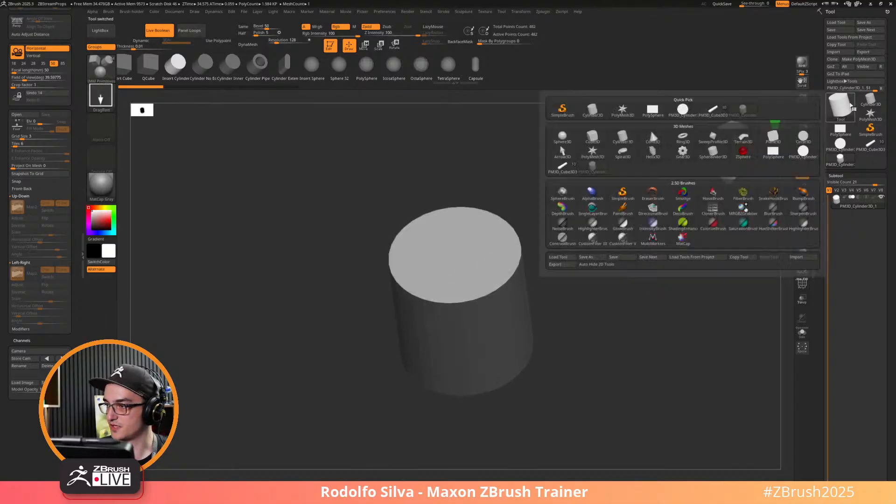
pyautogui.click(568, 137)
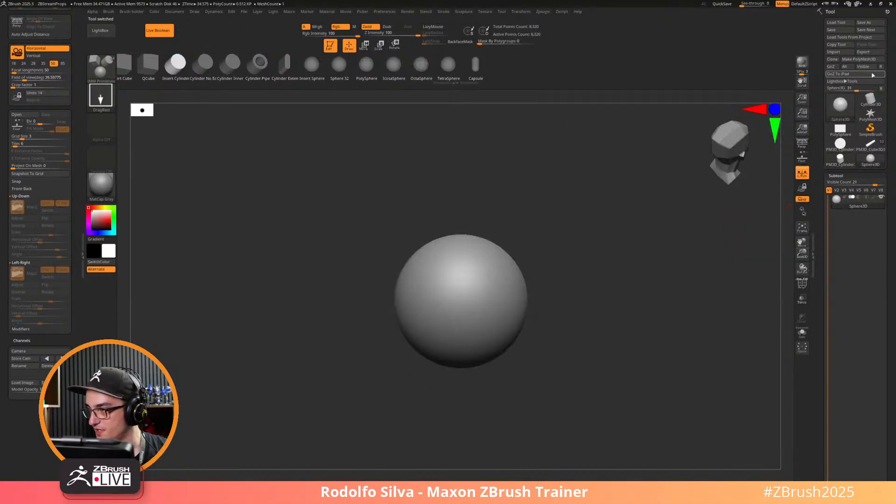
pyautogui.click(858, 60)
# Choose the Chisel3D brush and try its Ear01 shape on the low-resolution sphere, undoing the stroke.
pyautogui.press('b')
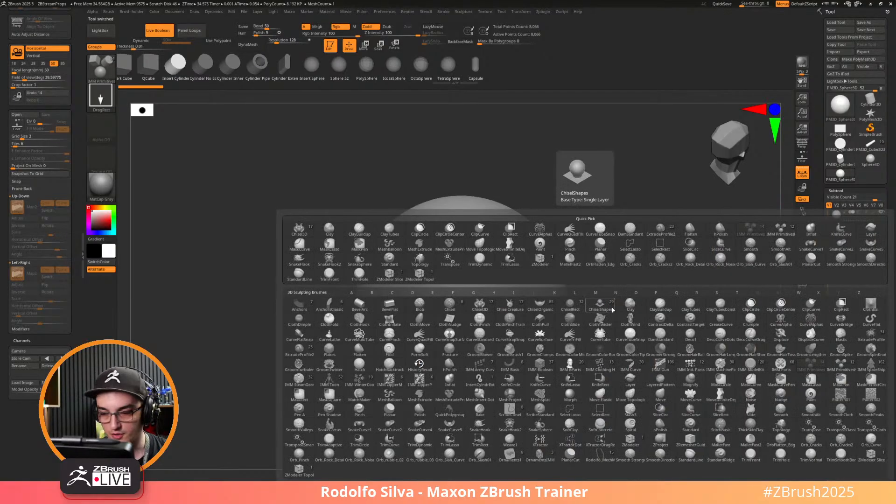
pyautogui.press('s')
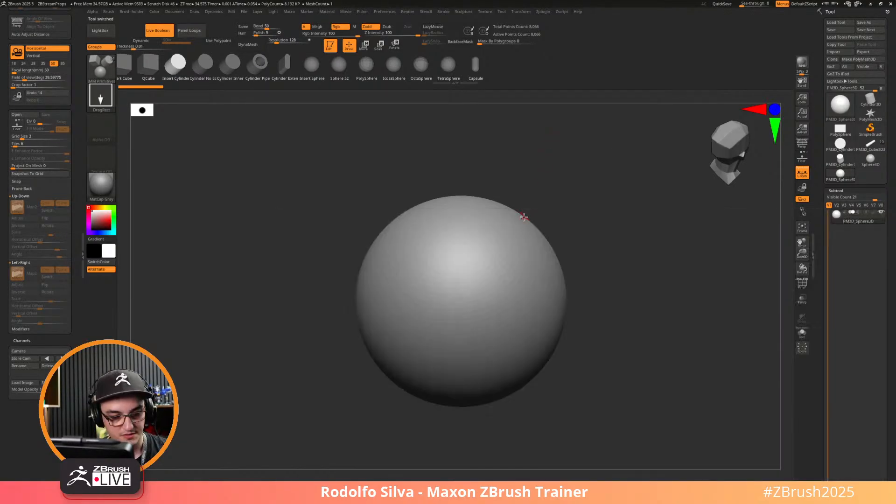
pyautogui.press('b')
pyautogui.press('c')
pyautogui.click(425, 309)
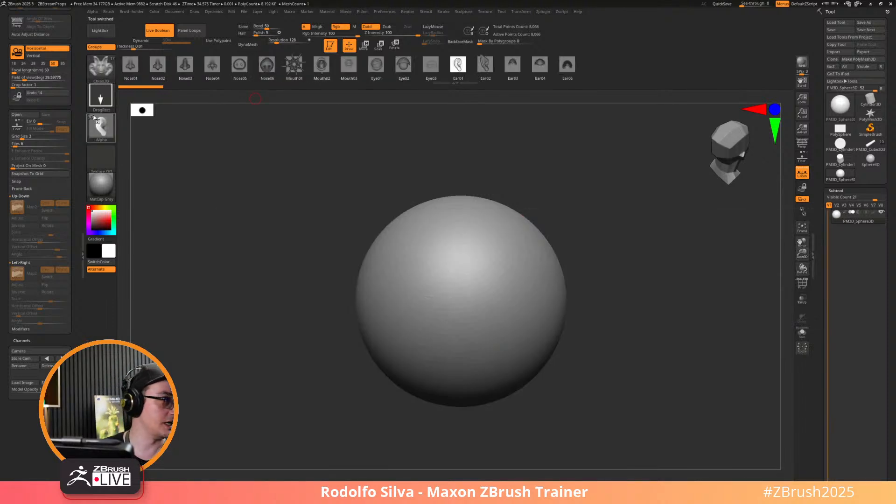
pyautogui.moveTo(460, 306)
pyautogui.mouseDown()
pyautogui.moveTo(526, 362)
pyautogui.moveTo(610, 406)
pyautogui.moveTo(593, 415)
pyautogui.moveTo(583, 397)
pyautogui.mouseUp()
pyautogui.hotkey('ctrl', 'z')
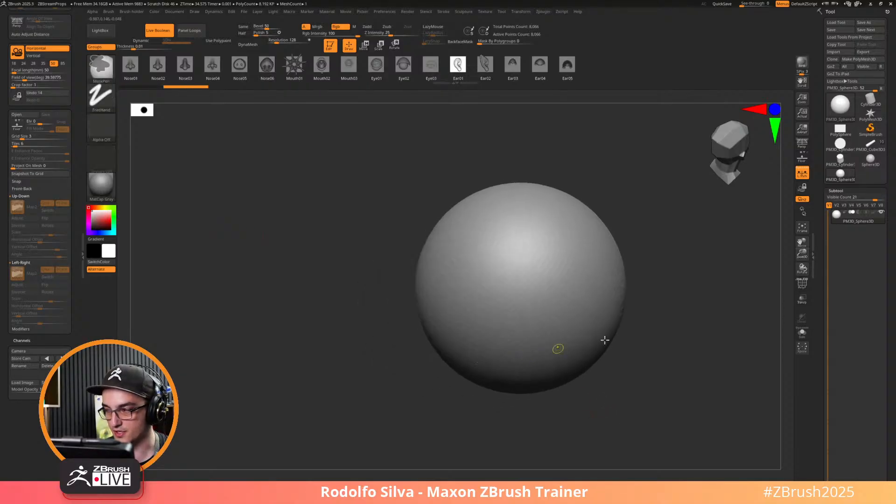
# Subdivide the sphere four times, up to subdivision level 5.
pyautogui.hotkey('ctrl', 'd')
pyautogui.hotkey('ctrl', 'd')
pyautogui.hotkey('ctrl', 'd')
pyautogui.hotkey('ctrl', 'd')
pyautogui.keyDown('alt'); pyautogui.moveTo(732, 256); pyautogui.dragTo(641, 312); pyautogui.keyUp('alt')
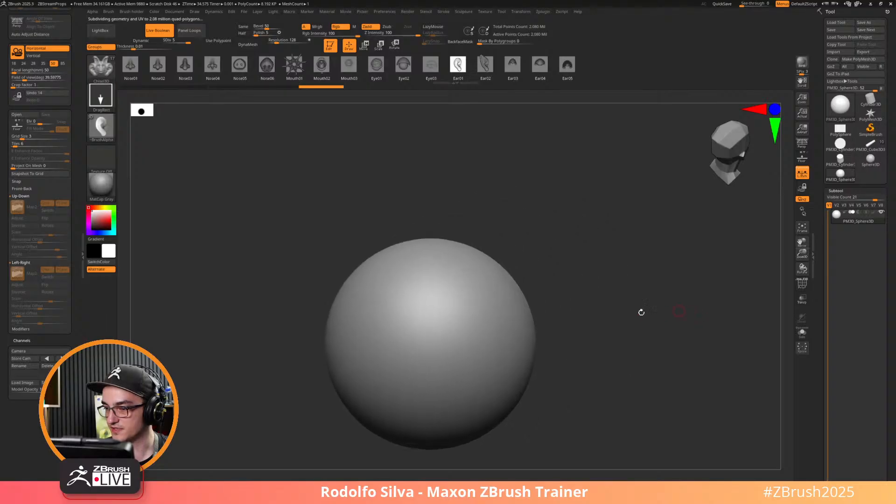
# Try a large Ear01 relief on the subdivided sphere with Chisel3D, view it from several angles and undo it.
pyautogui.moveTo(449, 353); pyautogui.dragTo(584, 413)
pyautogui.moveTo(621, 396); pyautogui.dragTo(571, 352)
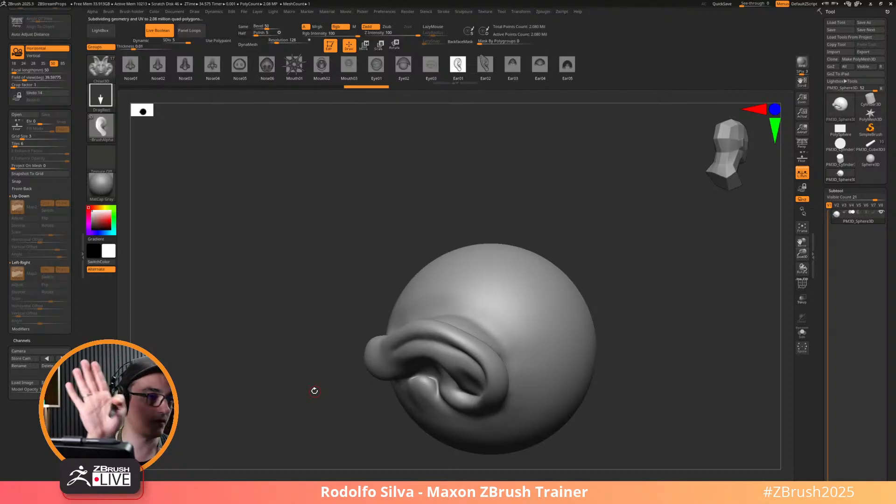
pyautogui.moveTo(657, 336); pyautogui.dragTo(689, 377)
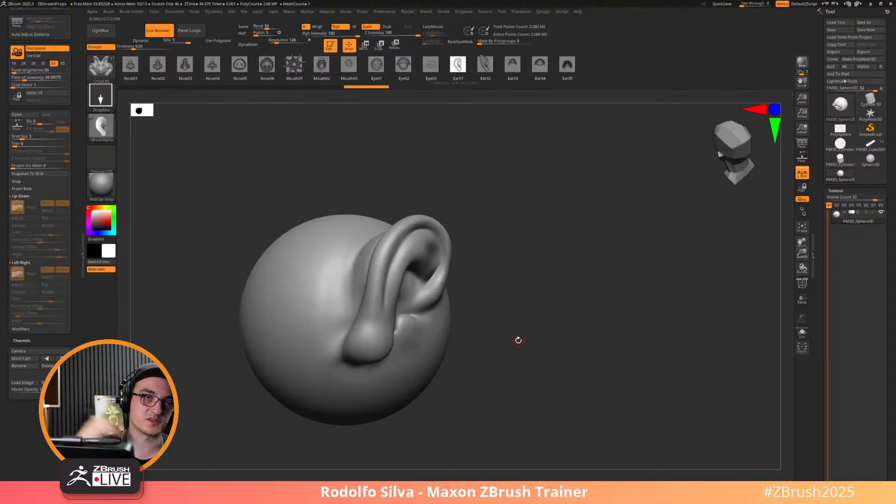
pyautogui.hotkey('ctrl', 'z')
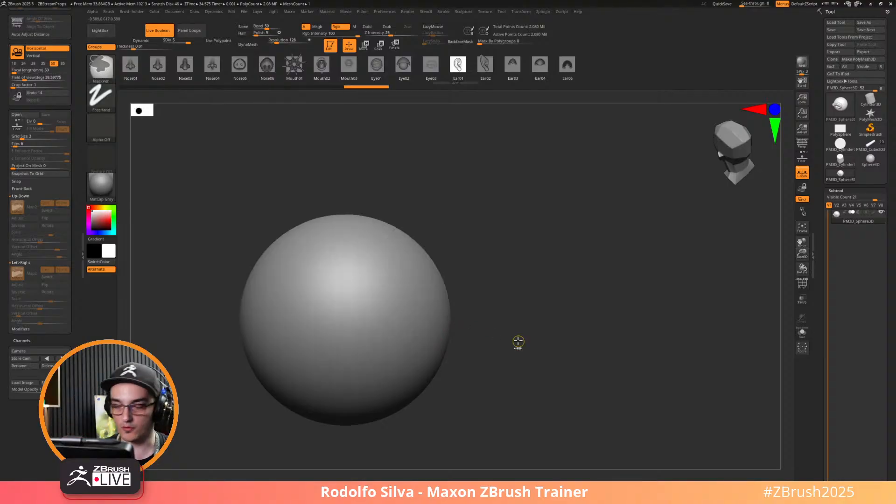
pyautogui.moveTo(517, 341); pyautogui.dragTo(564, 337)
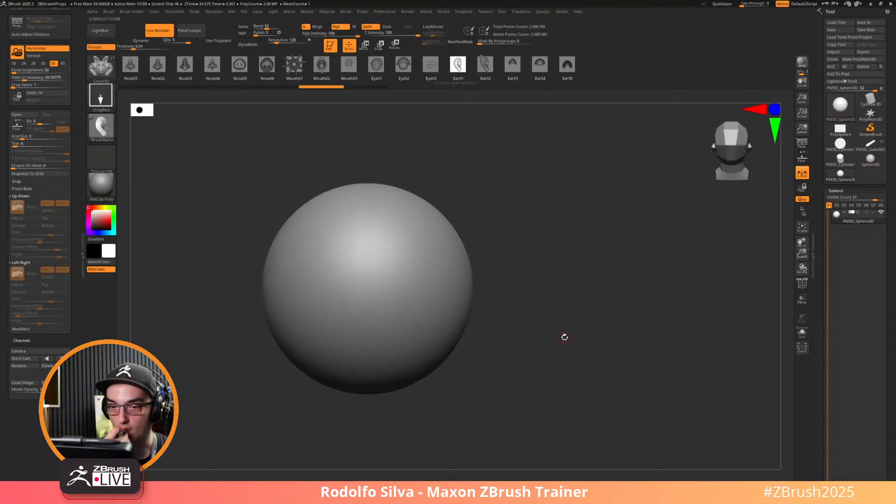
pyautogui.keyDown('alt'); pyautogui.moveTo(209, 217); pyautogui.dragTo(226, 246); pyautogui.keyUp('alt')
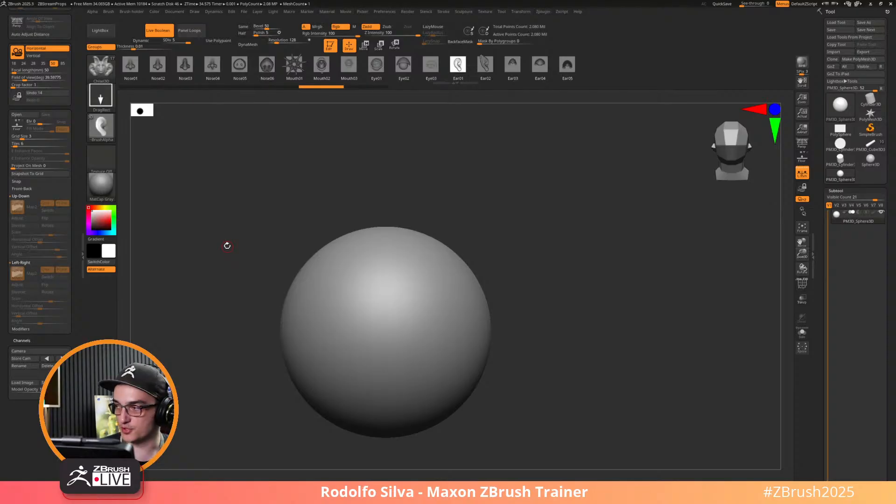
# Load a Plane3D primitive, convert it to a PolyMesh3D and view it face-on.
pyautogui.click(846, 117)
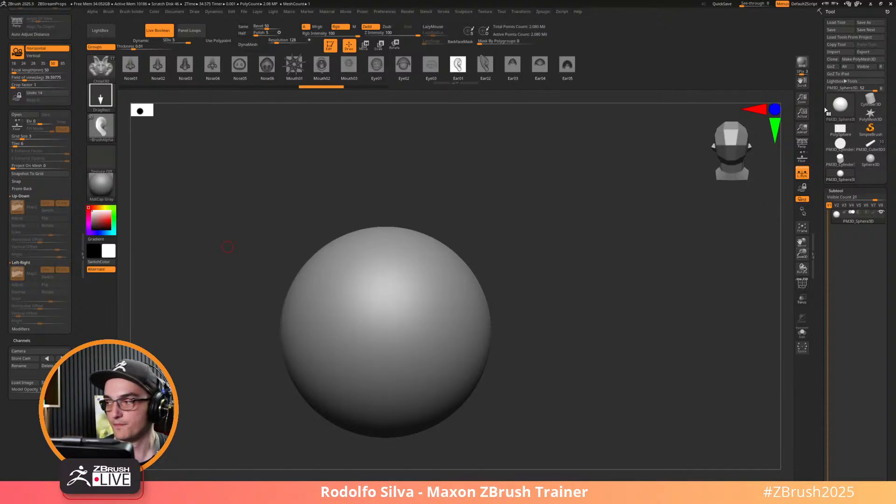
pyautogui.click(826, 111)
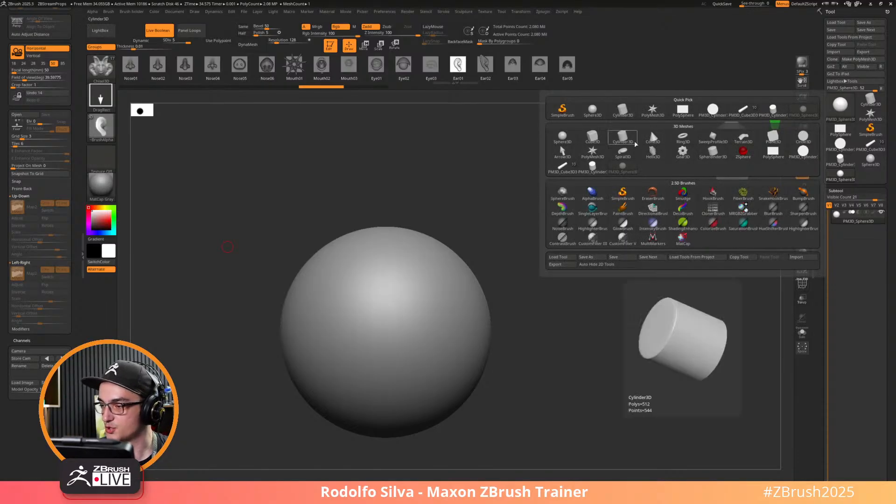
pyautogui.click(773, 140)
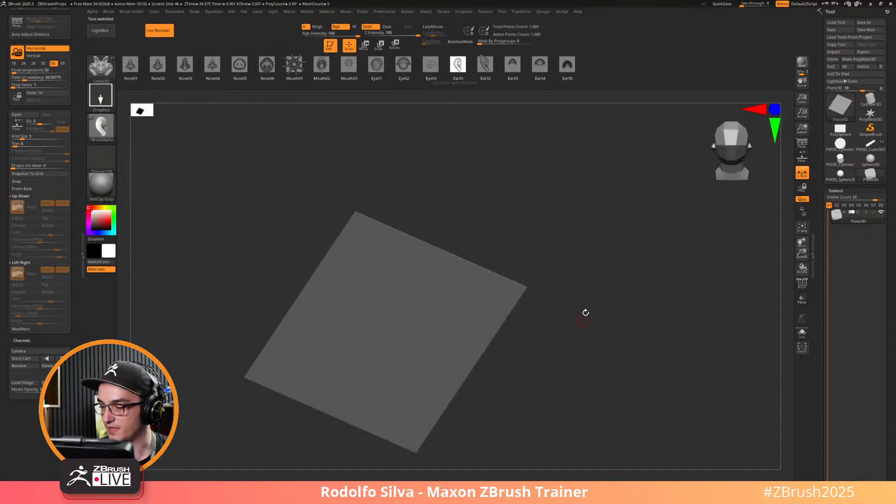
pyautogui.moveTo(584, 311); pyautogui.dragTo(597, 255)
pyautogui.click(858, 59)
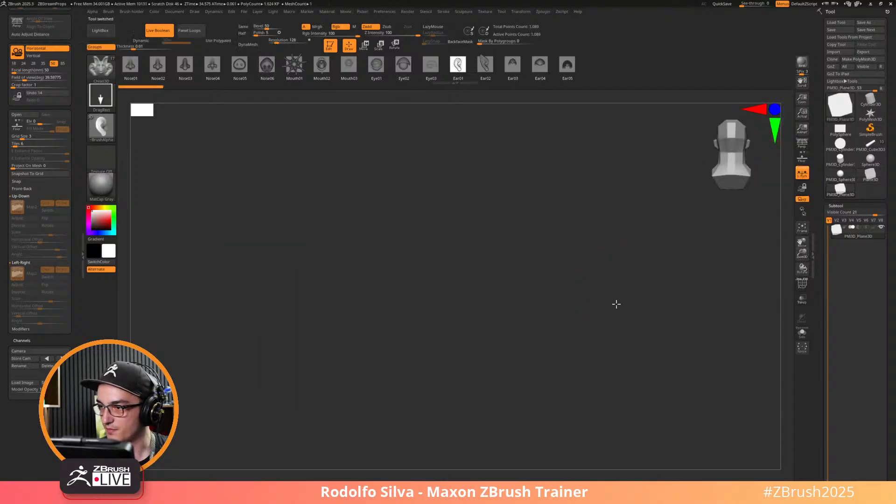
pyautogui.moveTo(616, 304); pyautogui.dragTo(636, 380)
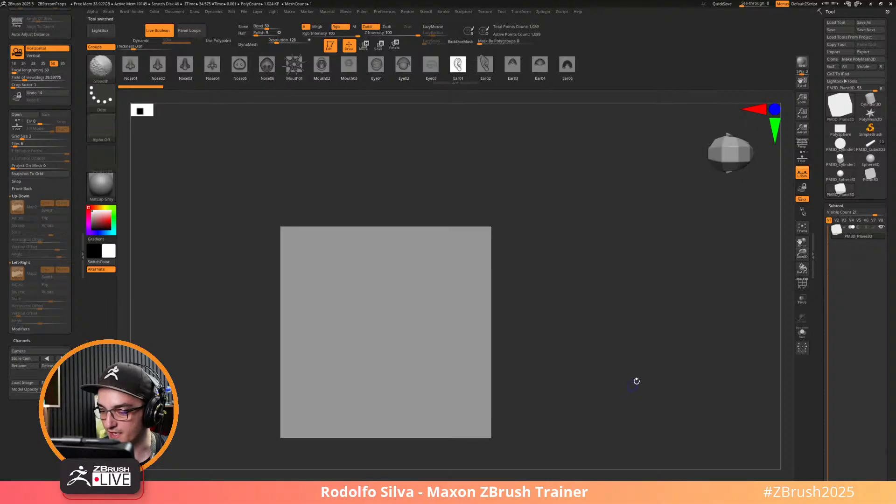
# Subdivide the plane five times, up to subdivision level 6, and center it in the view.
pyautogui.click(836, 205)
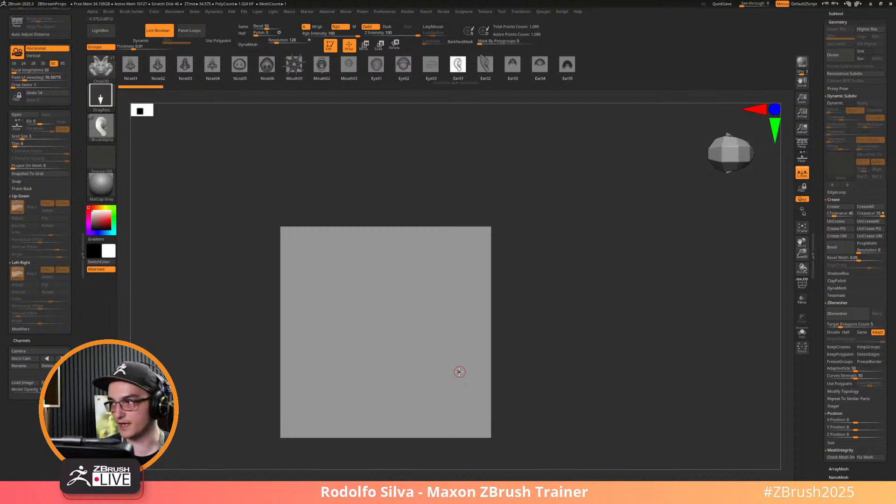
pyautogui.click(844, 61)
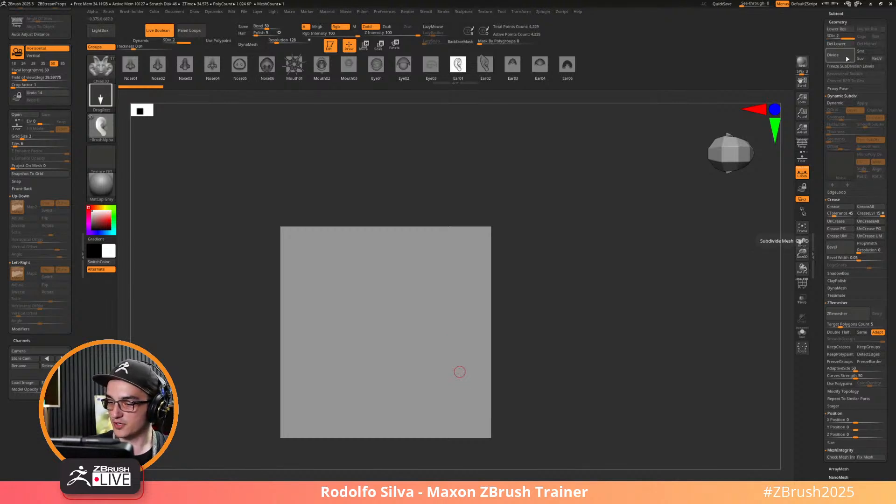
pyautogui.click(845, 60)
pyautogui.click(845, 60)
pyautogui.click(847, 59)
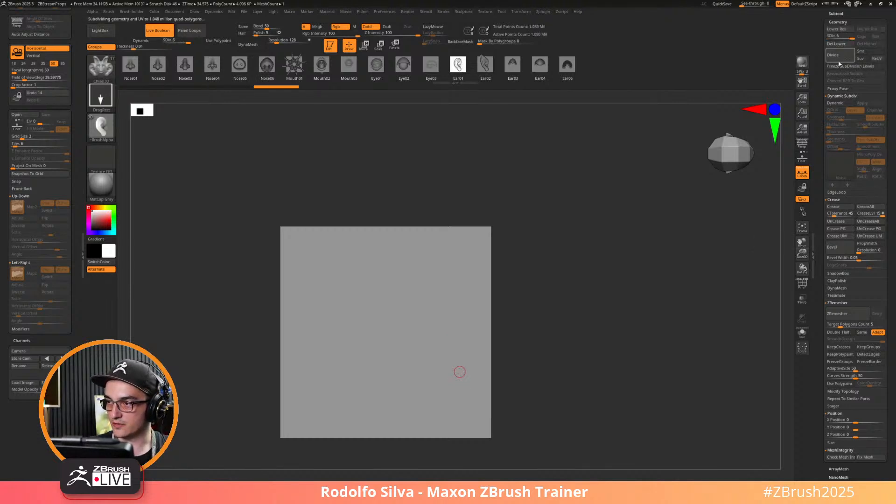
pyautogui.click(847, 60)
pyautogui.keyDown('alt'); pyautogui.moveTo(574, 334); pyautogui.dragTo(629, 302); pyautogui.keyUp('alt')
# Choose the ScribeChisel brush and dock the Brush palette beside the canvas to browse its Curve, Samples and Modifiers settings.
pyautogui.press('b')
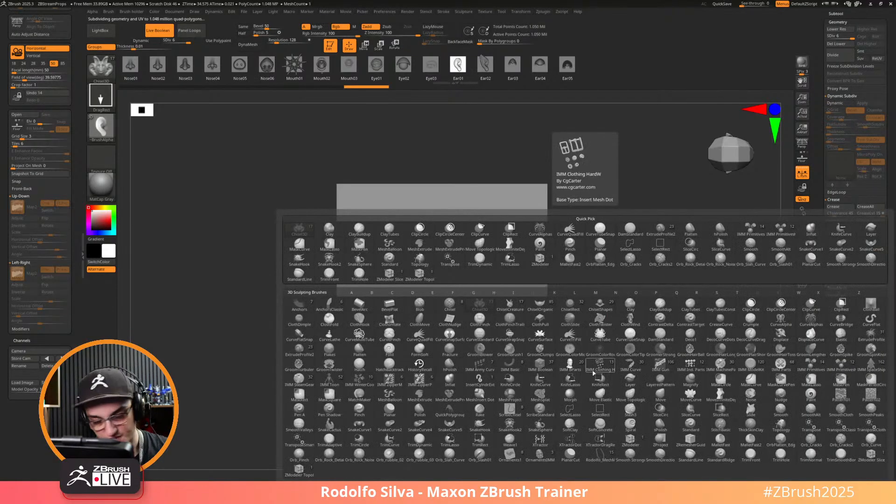
pyautogui.press('s')
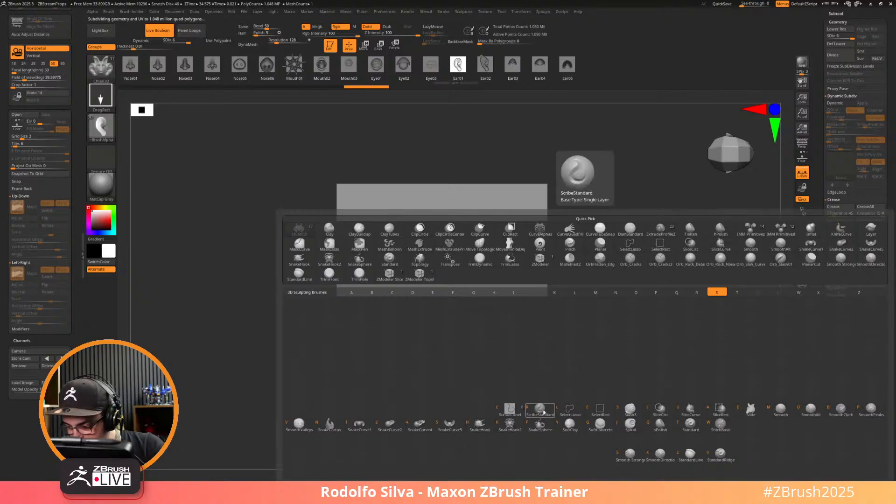
pyautogui.click(510, 409)
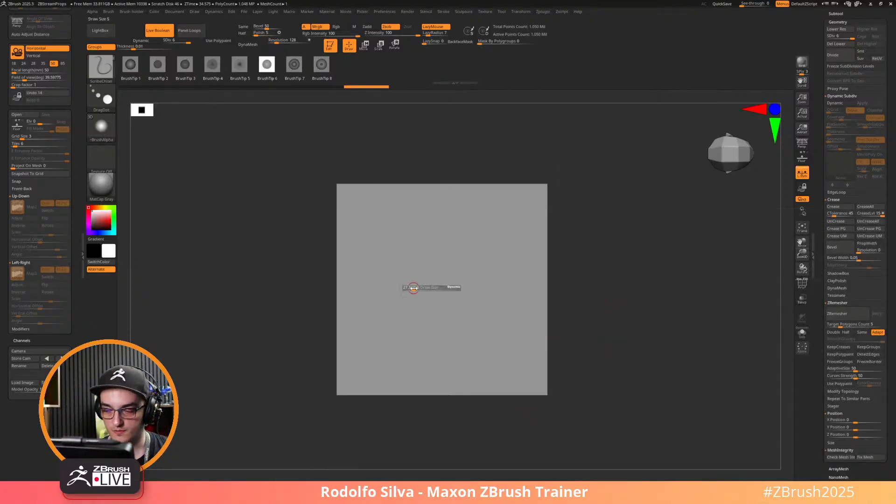
pyautogui.click(110, 11)
pyautogui.moveTo(105, 18); pyautogui.dragTo(47, 28)
pyautogui.moveTo(78, 264); pyautogui.dragTo(80, 163)
pyautogui.click(26, 103)
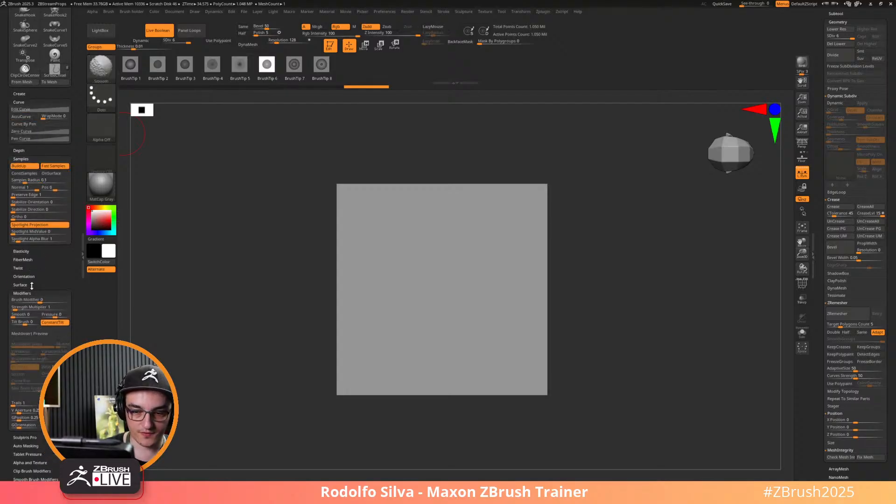
# Look through the remaining brush modifier settings and the Stroke options for Curve Functions and Curve Modifiers.
pyautogui.moveTo(45, 282); pyautogui.dragTo(52, 252)
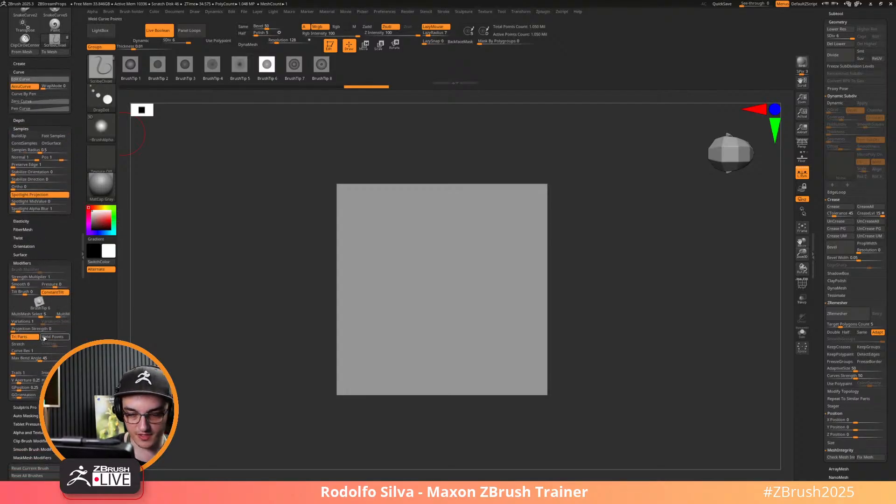
pyautogui.click(443, 11)
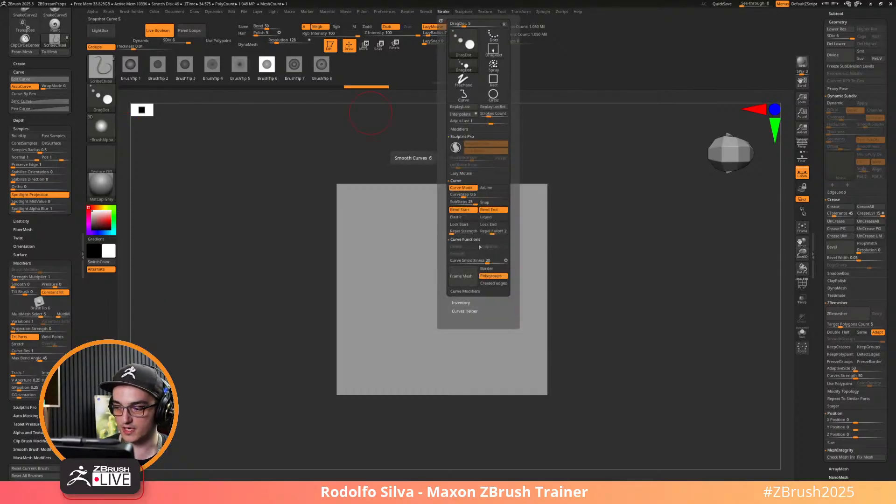
pyautogui.click(464, 291)
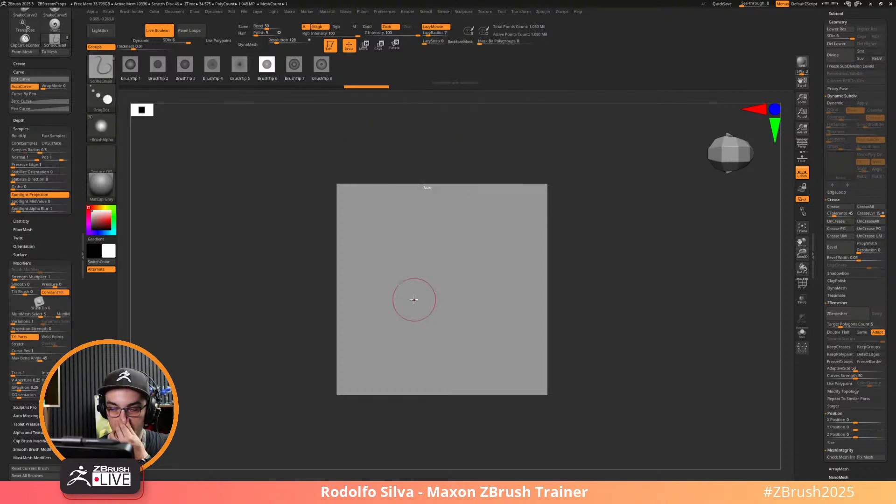
# Try a curved ScribeChisel stroke across the plane, view it from several angles and undo it.
pyautogui.moveTo(381, 341); pyautogui.dragTo(481, 249)
pyautogui.moveTo(616, 291); pyautogui.dragTo(575, 275)
pyautogui.click(434, 254)
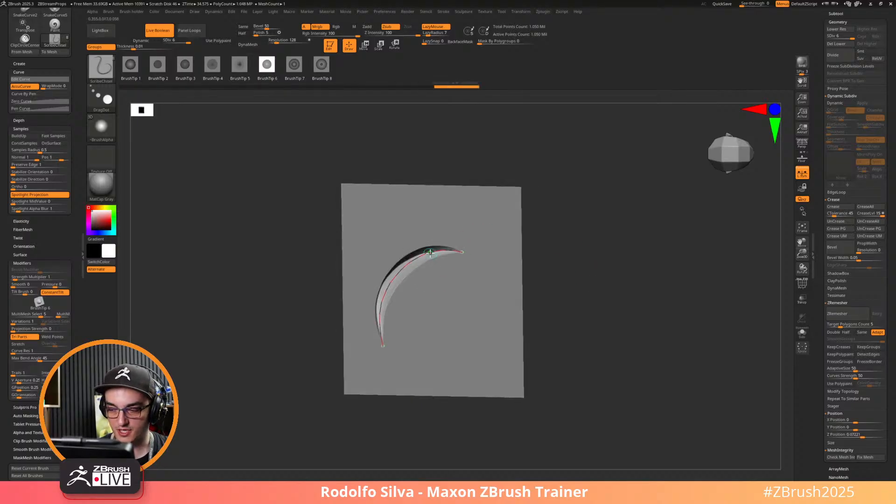
pyautogui.moveTo(557, 330)
pyautogui.mouseDown()
pyautogui.moveTo(540, 338)
pyautogui.moveTo(550, 360)
pyautogui.moveTo(577, 358)
pyautogui.mouseUp()
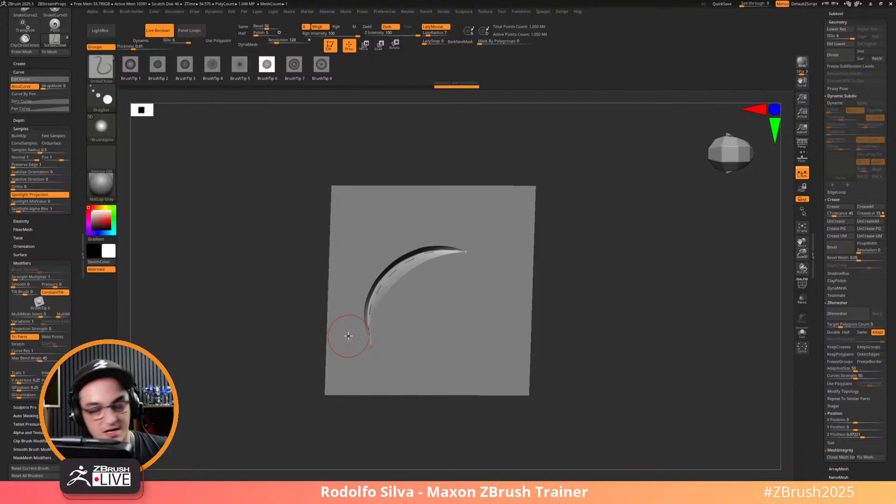
pyautogui.moveTo(595, 336); pyautogui.dragTo(600, 315)
pyautogui.hotkey('ctrl', 'z')
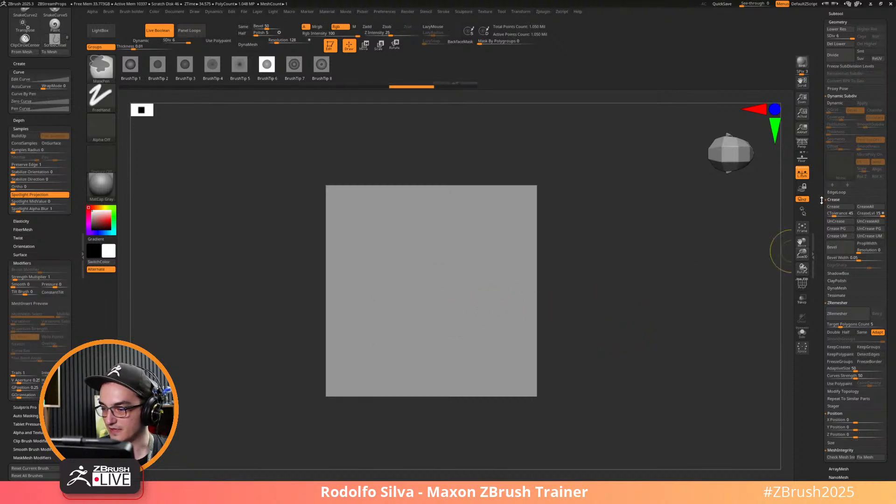
pyautogui.hotkey('ctrl', 'z')
# Collapse the Deformation and Masking settings and store a morph target of the flat plane.
pyautogui.hotkey('shift', 'f')
pyautogui.hotkey('shift', 'f')
pyautogui.moveTo(820, 202)
pyautogui.mouseDown()
pyautogui.moveTo(823, 166)
pyautogui.moveTo(854, 112)
pyautogui.mouseUp()
pyautogui.press('shift')
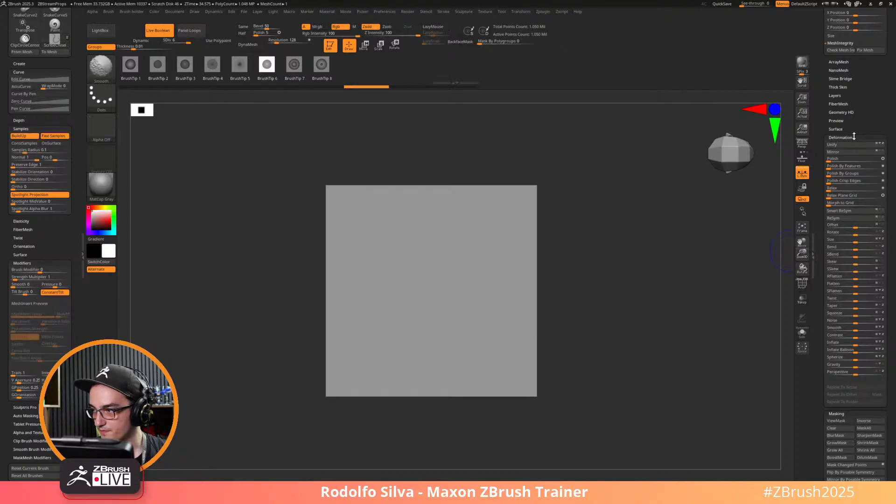
pyautogui.click(854, 136)
pyautogui.click(855, 146)
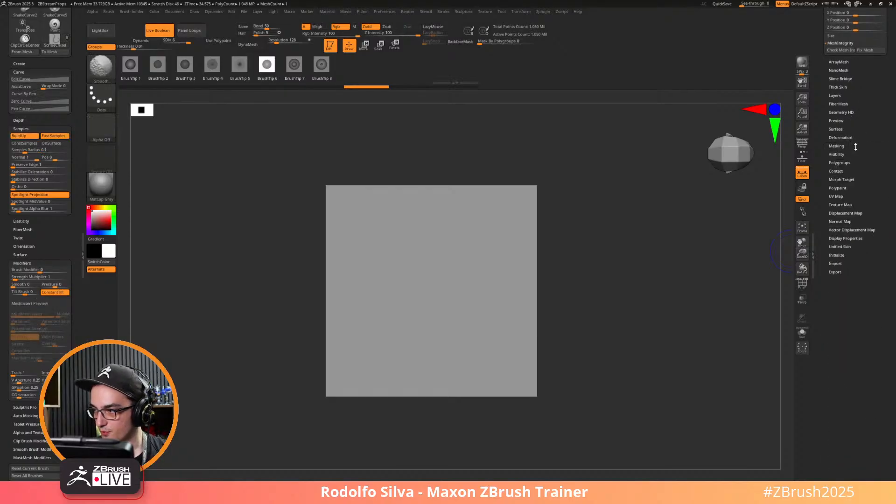
pyautogui.click(848, 179)
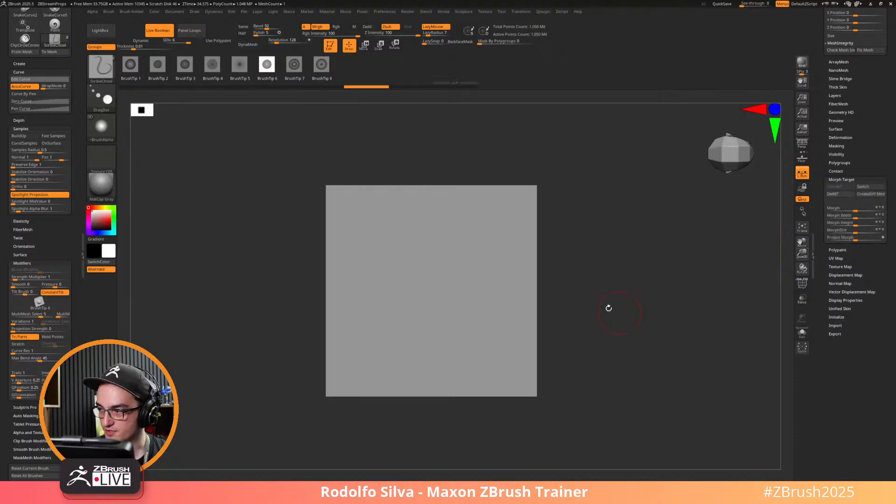
# Try two overlapping curved ScribeChisel strokes on the plane with the morph target stored, inspect their overlap and undo them.
pyautogui.moveTo(376, 347)
pyautogui.mouseDown()
pyautogui.moveTo(437, 241)
pyautogui.moveTo(468, 243)
pyautogui.mouseUp()
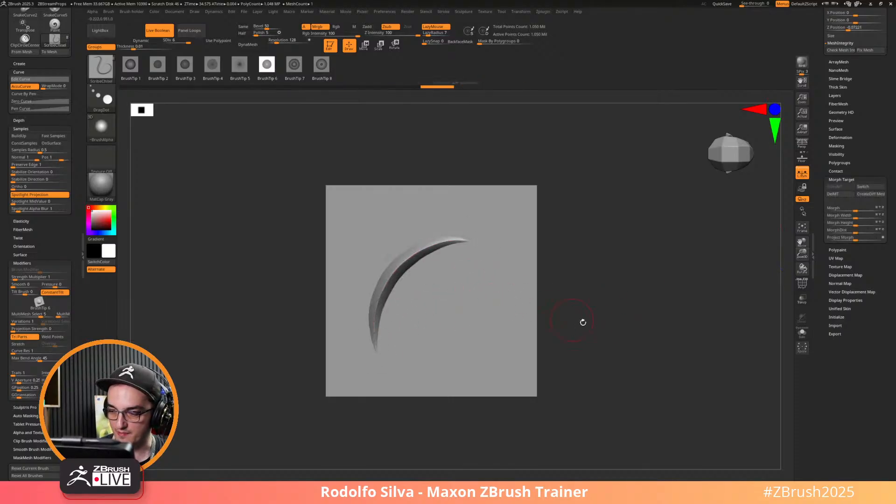
pyautogui.moveTo(582, 320); pyautogui.dragTo(602, 333)
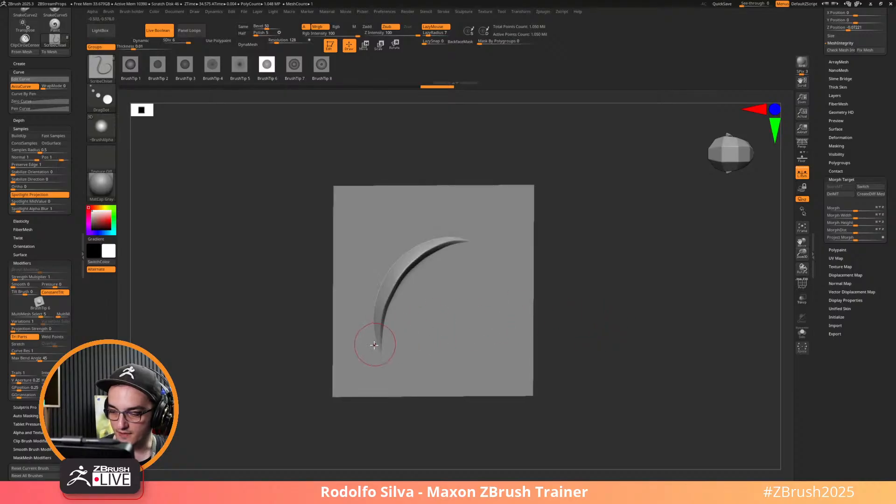
pyautogui.click(425, 280)
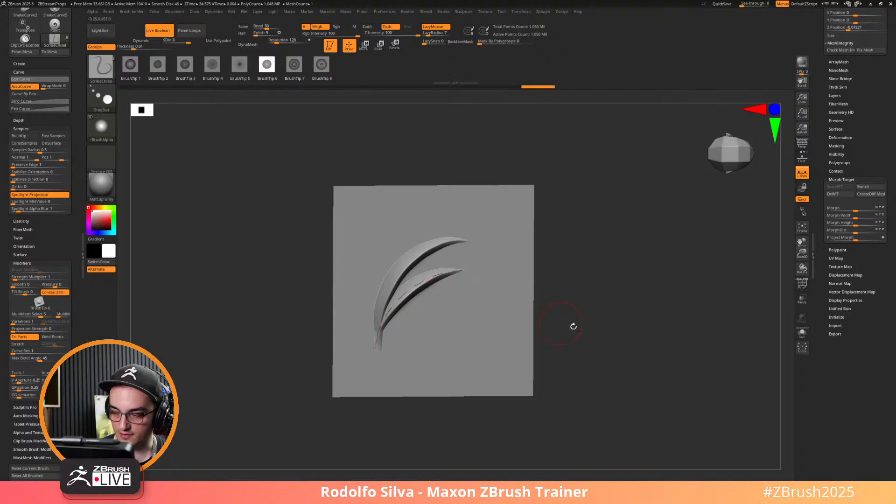
pyautogui.moveTo(574, 326); pyautogui.dragTo(550, 290)
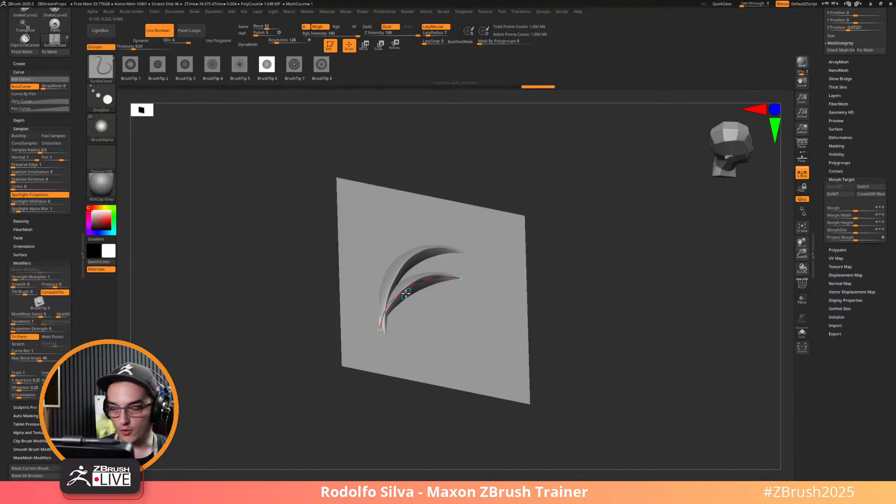
pyautogui.hotkey('ctrl', 'z')
pyautogui.hotkey('ctrl', 'z')
pyautogui.hotkey('ctrl', 'z')
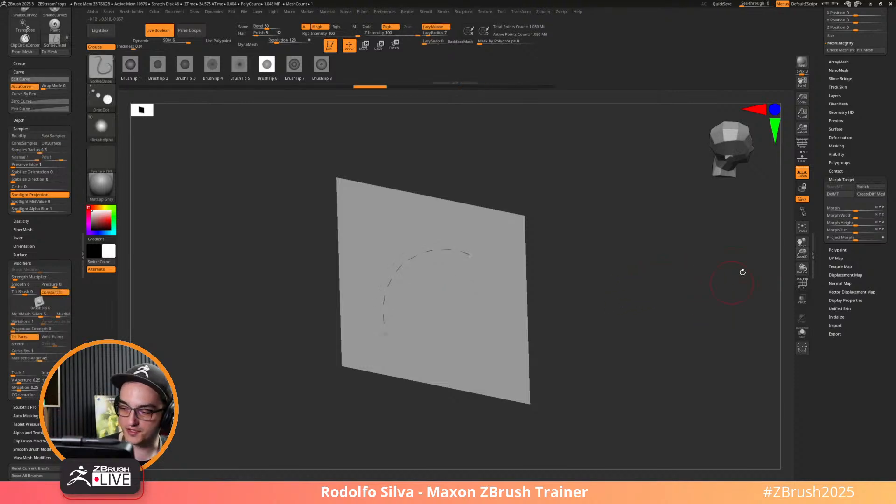
# Delete the morph target, try two overlapping ScribeChisel curves on the plane for comparison and undo them.
pyautogui.click(840, 194)
pyautogui.keyDown('shift'); pyautogui.moveTo(700, 289); pyautogui.dragTo(677, 308); pyautogui.keyUp('shift')
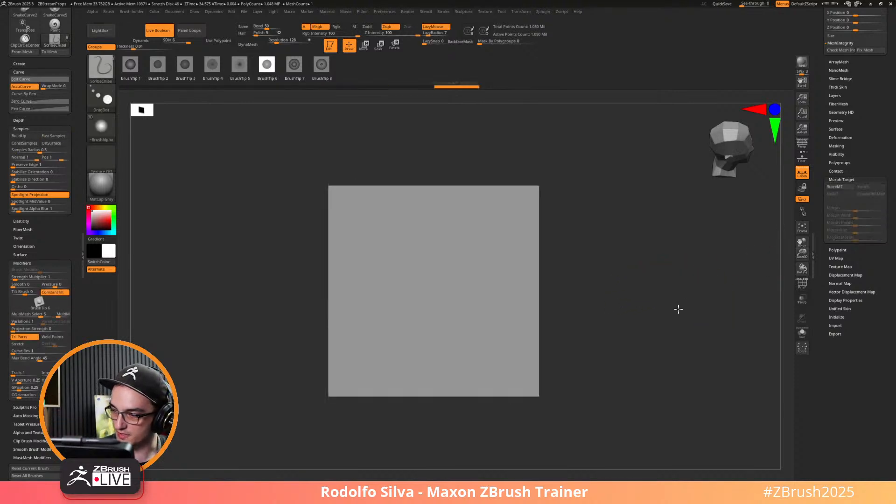
pyautogui.moveTo(388, 355); pyautogui.dragTo(399, 281)
pyautogui.moveTo(486, 236); pyautogui.dragTo(486, 238)
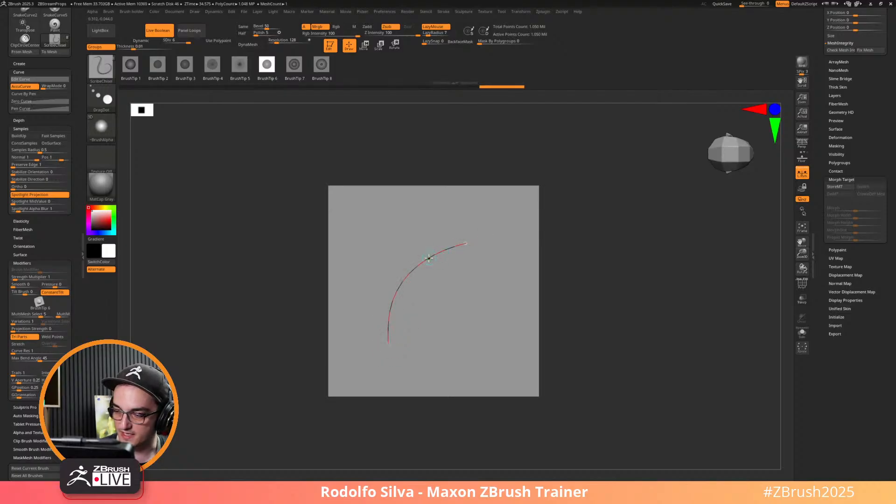
pyautogui.moveTo(546, 293); pyautogui.dragTo(568, 280)
pyautogui.moveTo(443, 278); pyautogui.dragTo(484, 271)
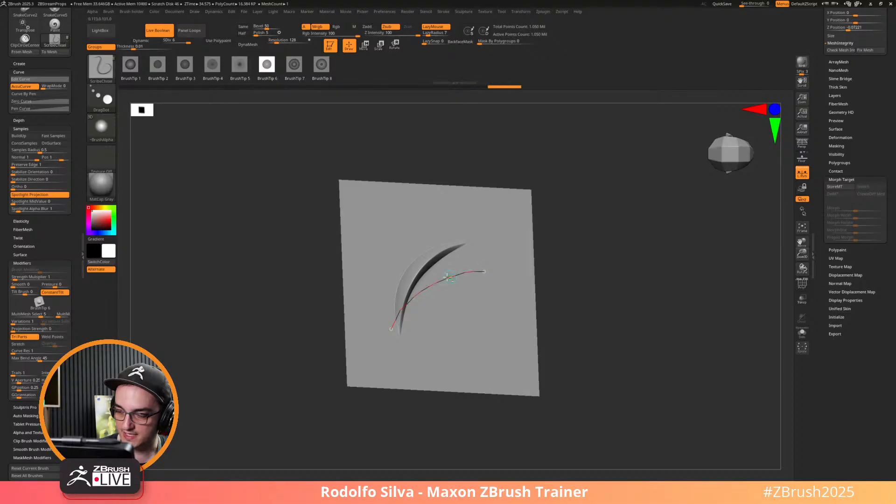
pyautogui.click(442, 281)
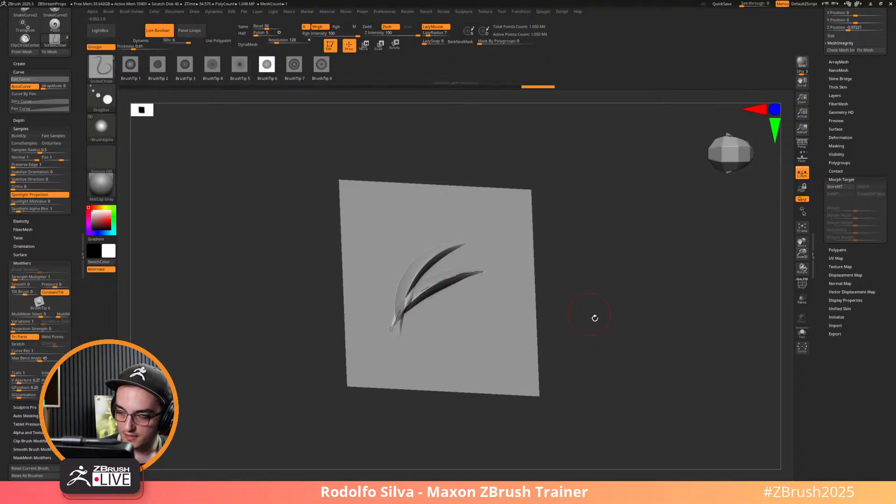
pyautogui.moveTo(594, 316); pyautogui.dragTo(510, 300)
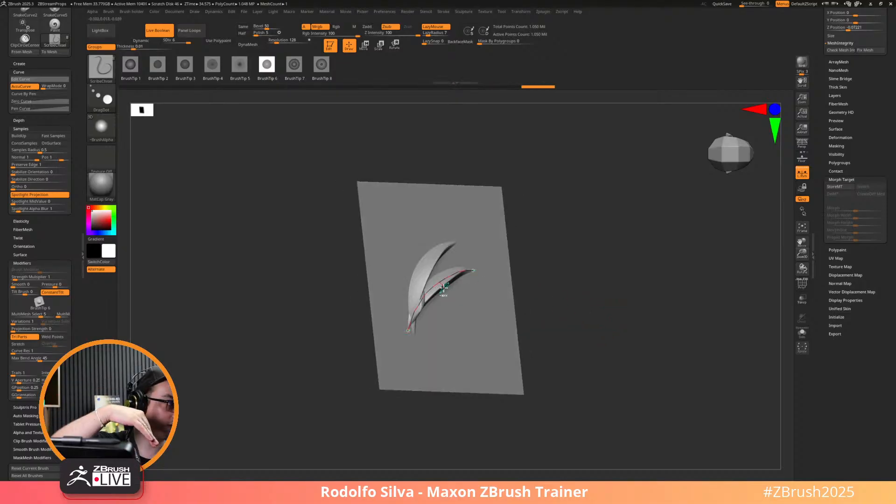
pyautogui.hotkey('ctrl', 'z')
pyautogui.hotkey('ctrl', 'z')
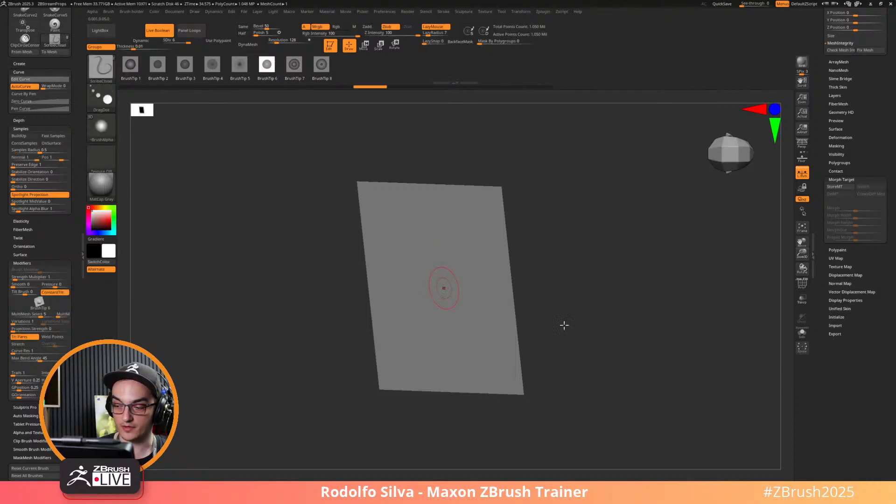
# Try a curved ScribeStandard stroke on the face-on plane and undo it.
pyautogui.keyDown('shift'); pyautogui.moveTo(564, 324); pyautogui.dragTo(554, 311); pyautogui.keyUp('shift')
pyautogui.press('b')
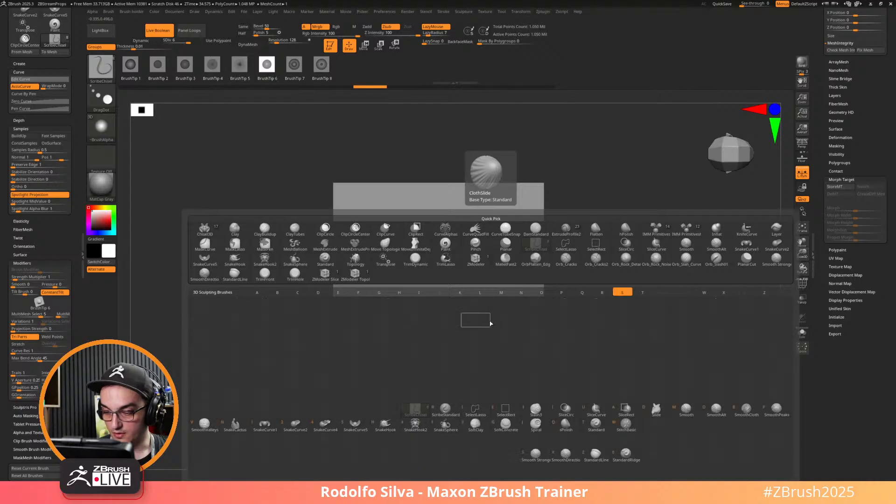
pyautogui.click(446, 409)
pyautogui.moveTo(606, 287); pyautogui.dragTo(551, 282)
pyautogui.press('s')
pyautogui.moveTo(479, 290); pyautogui.dragTo(489, 264)
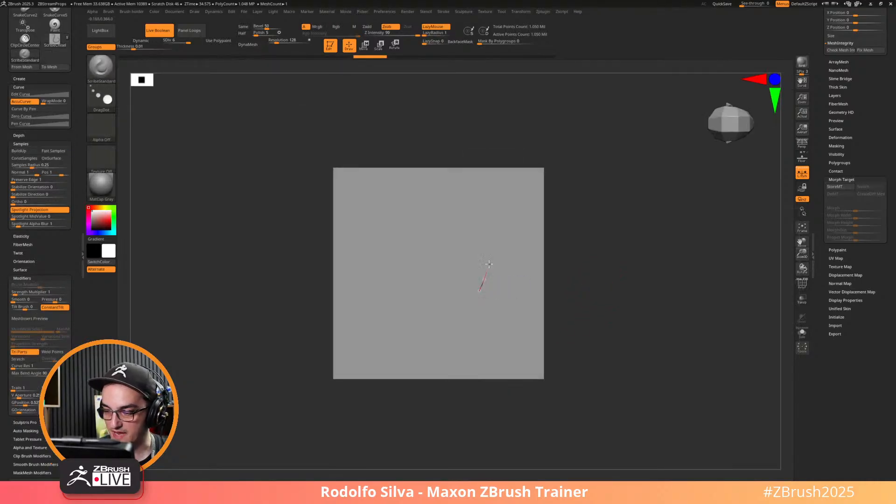
pyautogui.moveTo(513, 207); pyautogui.dragTo(513, 208)
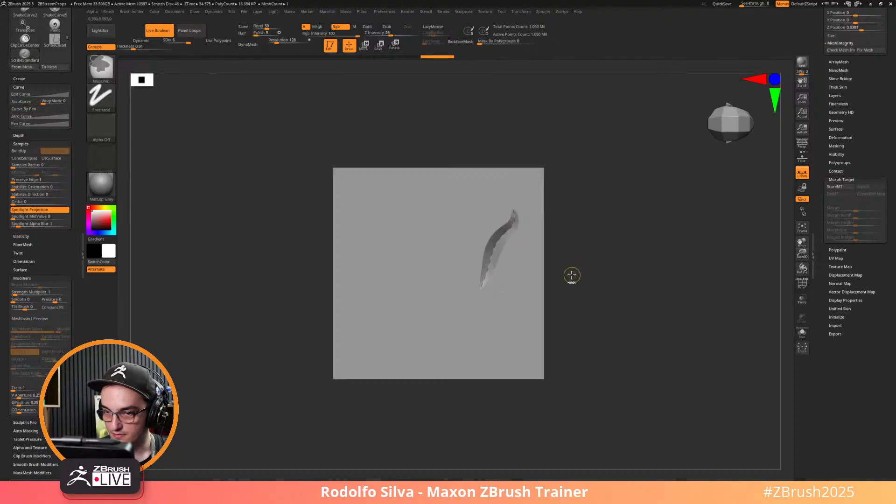
pyautogui.hotkey('ctrl', 'z')
# Choose the Chisel brush for sculpting on the plane.
pyautogui.press('b')
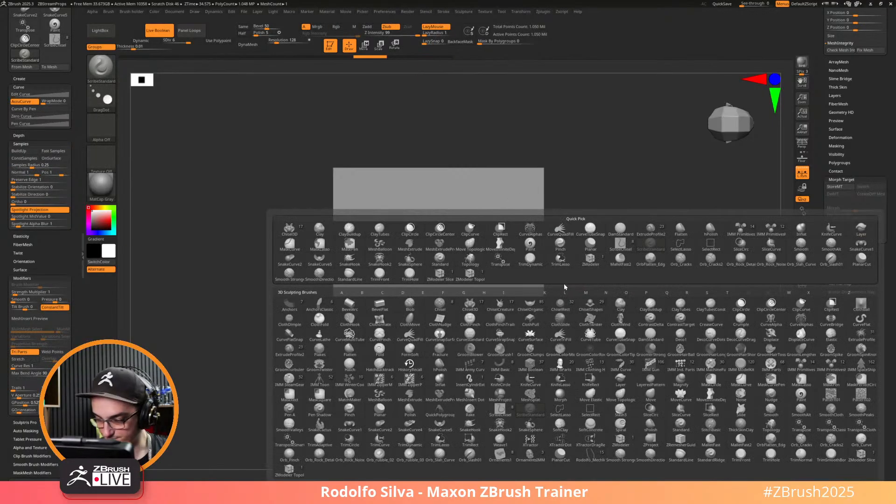
pyautogui.click(441, 303)
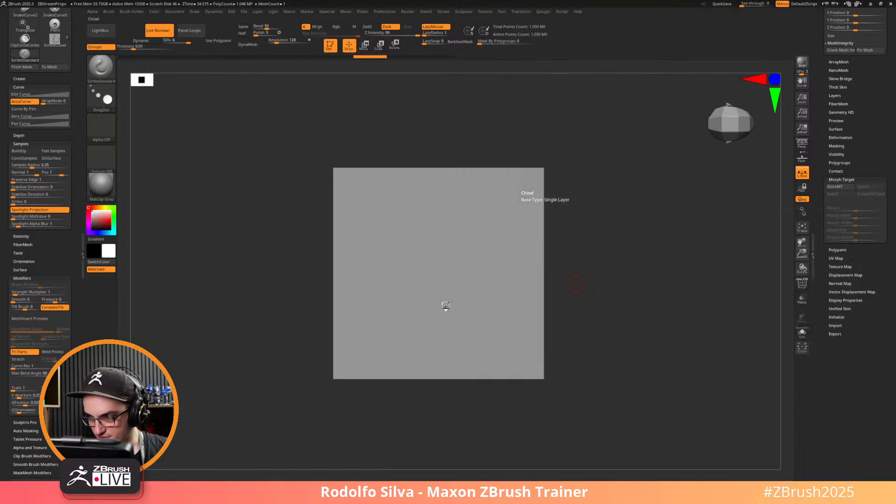
pyautogui.press('s')
# Try two crossing freehand Chisel strokes on the plane, inspect their intersection up close and undo them.
pyautogui.moveTo(438, 310)
pyautogui.mouseDown()
pyautogui.moveTo(464, 231)
pyautogui.moveTo(542, 190)
pyautogui.mouseUp()
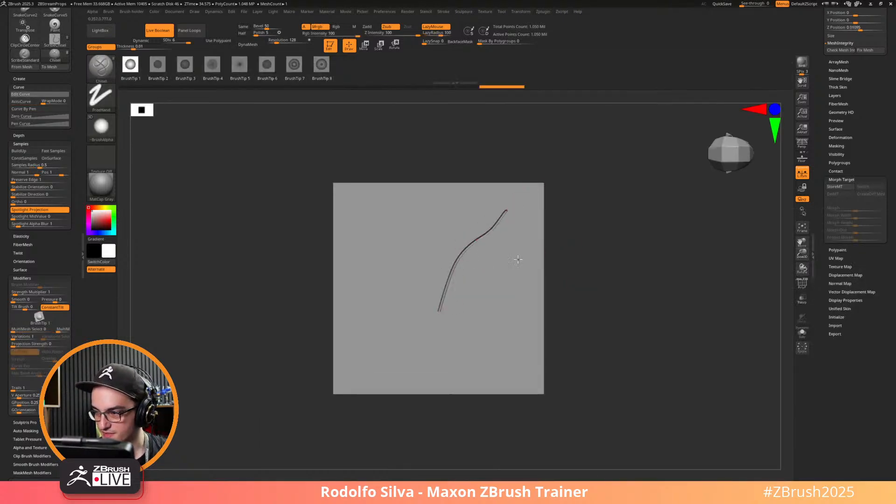
pyautogui.moveTo(518, 260)
pyautogui.mouseDown()
pyautogui.moveTo(430, 228)
pyautogui.moveTo(392, 244)
pyautogui.mouseUp()
pyautogui.keyDown('alt'); pyautogui.moveTo(579, 267); pyautogui.dragTo(626, 320); pyautogui.keyUp('alt')
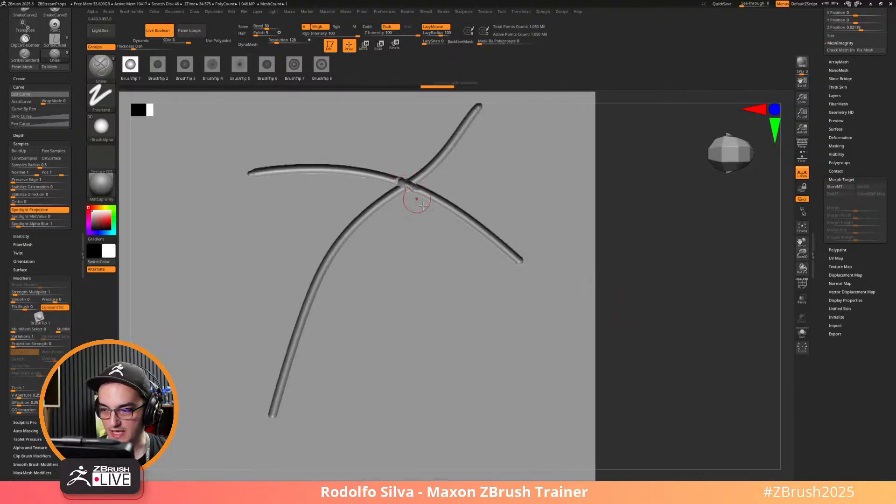
pyautogui.hotkey('ctrl', 'z')
pyautogui.hotkey('ctrl', 'z')
# Store a morph target of the plane, try crossing Chisel strokes and a single arc on it, and undo the strokes.
pyautogui.click(840, 187)
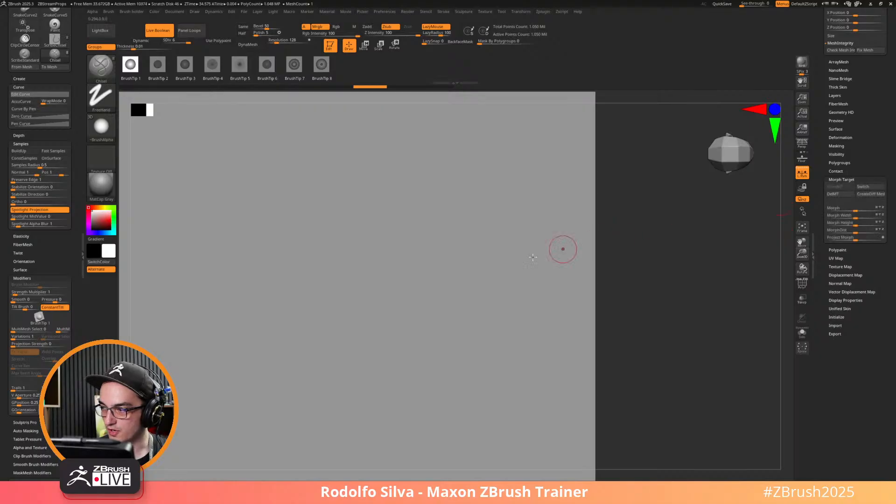
pyautogui.moveTo(482, 286)
pyautogui.mouseDown()
pyautogui.moveTo(485, 257)
pyautogui.moveTo(149, 295)
pyautogui.mouseUp()
pyautogui.moveTo(499, 191)
pyautogui.mouseDown()
pyautogui.moveTo(278, 302)
pyautogui.moveTo(267, 364)
pyautogui.mouseUp()
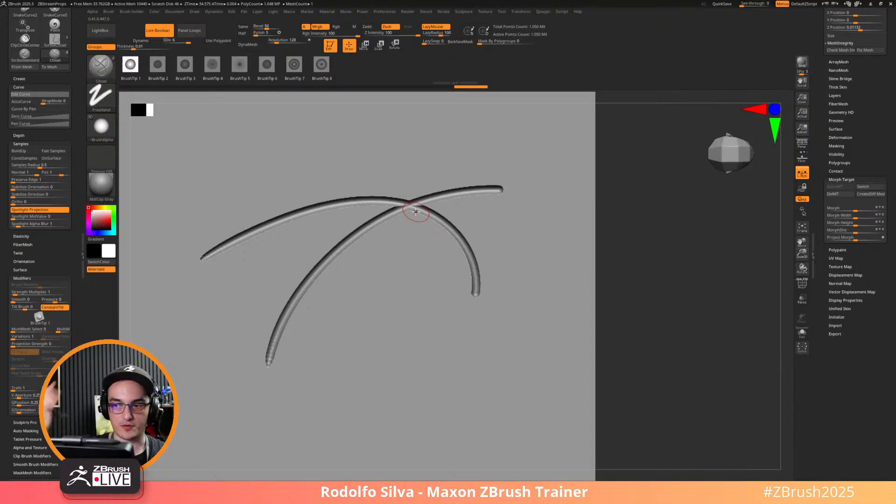
pyautogui.moveTo(483, 139)
pyautogui.mouseDown()
pyautogui.moveTo(312, 161)
pyautogui.moveTo(216, 148)
pyautogui.mouseUp()
pyautogui.hotkey('ctrl', 'z')
pyautogui.hotkey('ctrl', 'z')
pyautogui.hotkey('ctrl', 'z')
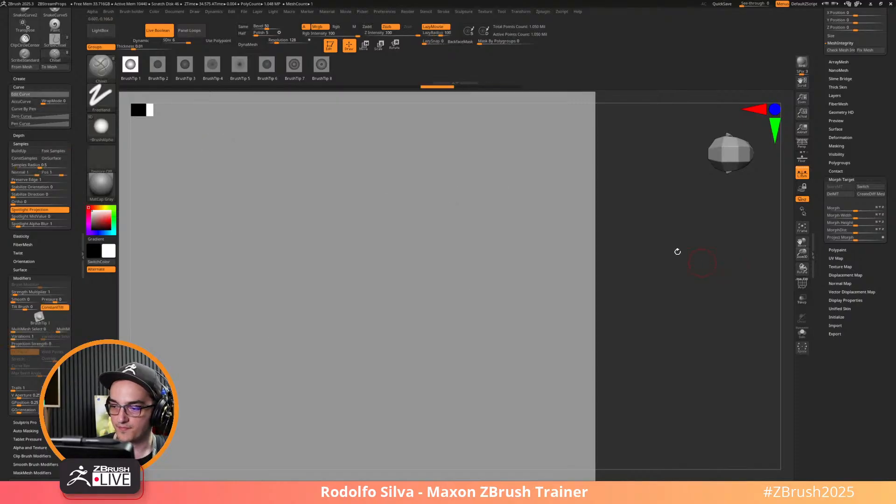
pyautogui.moveTo(510, 186)
pyautogui.mouseDown()
pyautogui.moveTo(439, 205)
pyautogui.moveTo(370, 256)
pyautogui.moveTo(338, 296)
pyautogui.mouseUp()
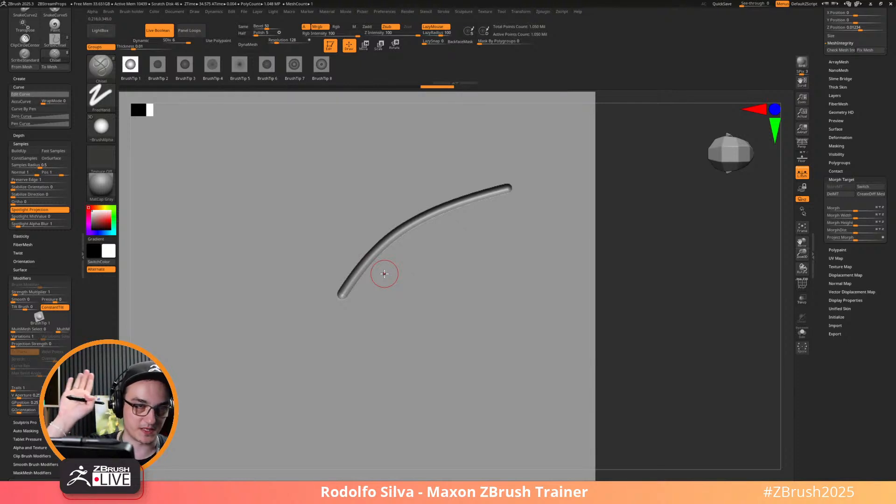
pyautogui.hotkey('ctrl', 'z')
# Reduce the Chisel draw size slightly and sculpt a long S-shaped stroke running the full height of the plane.
pyautogui.keyDown('alt'); pyautogui.moveTo(702, 292); pyautogui.dragTo(678, 326); pyautogui.keyUp('alt')
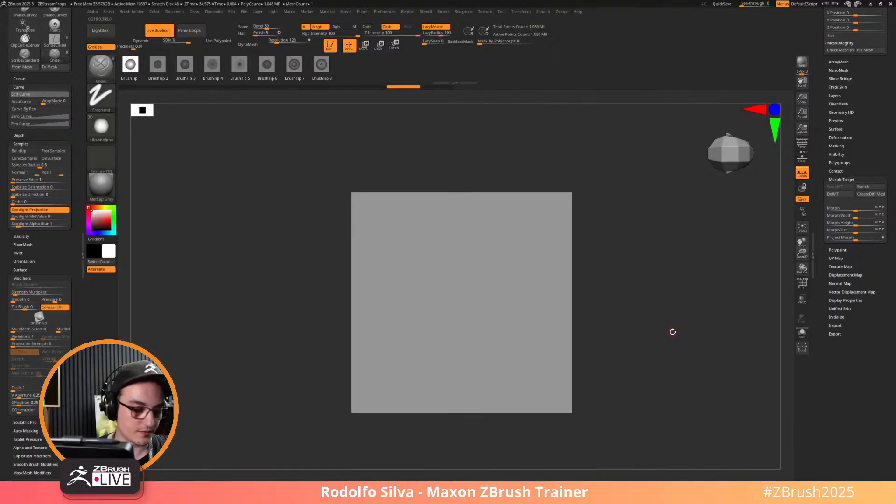
pyautogui.press('s')
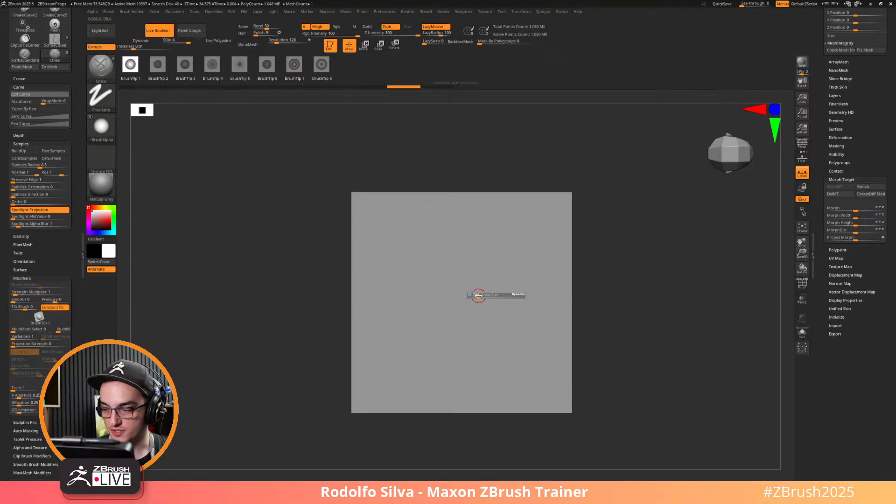
pyautogui.moveTo(478, 295); pyautogui.dragTo(474, 295)
pyautogui.moveTo(498, 385)
pyautogui.mouseDown()
pyautogui.moveTo(472, 296)
pyautogui.moveTo(515, 192)
pyautogui.mouseUp()
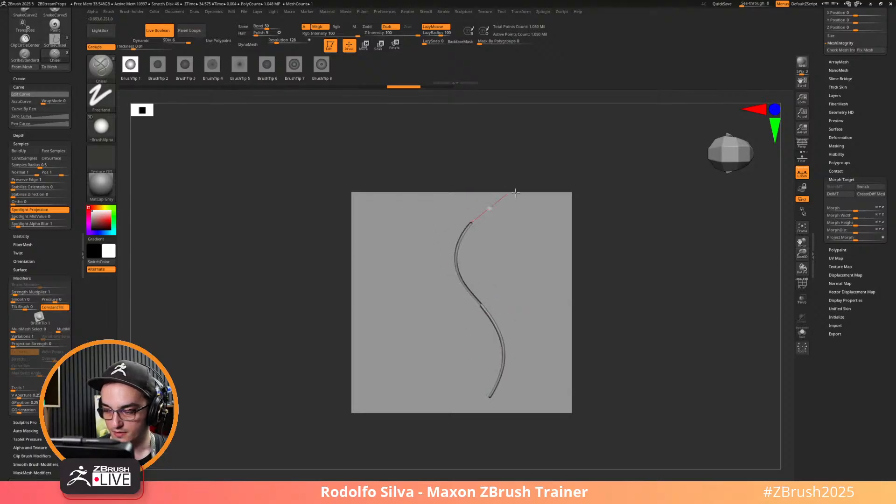
pyautogui.moveTo(618, 212)
pyautogui.mouseDown()
pyautogui.moveTo(654, 289)
pyautogui.moveTo(620, 293)
pyautogui.mouseUp()
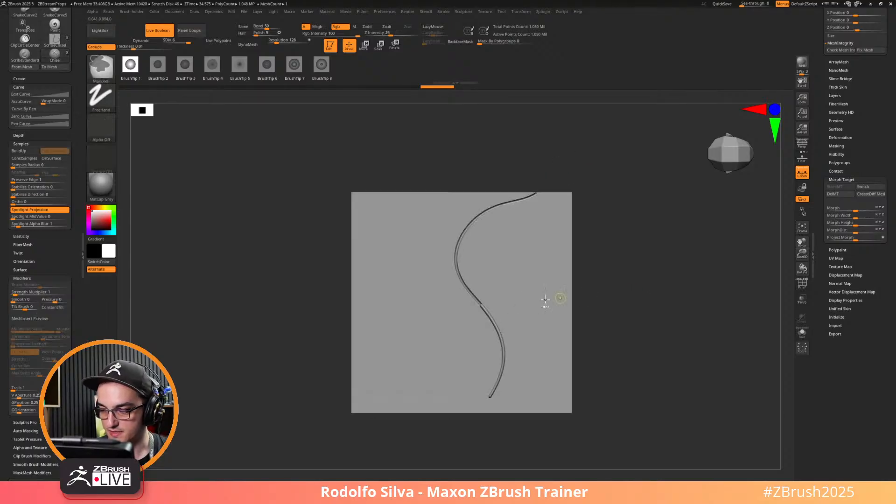
# Undo the S-shaped Chisel stroke, try another curved stroke up the plane and undo it.
pyautogui.hotkey('ctrl', 'z')
pyautogui.moveTo(426, 387)
pyautogui.mouseDown()
pyautogui.moveTo(410, 297)
pyautogui.moveTo(474, 235)
pyautogui.mouseUp()
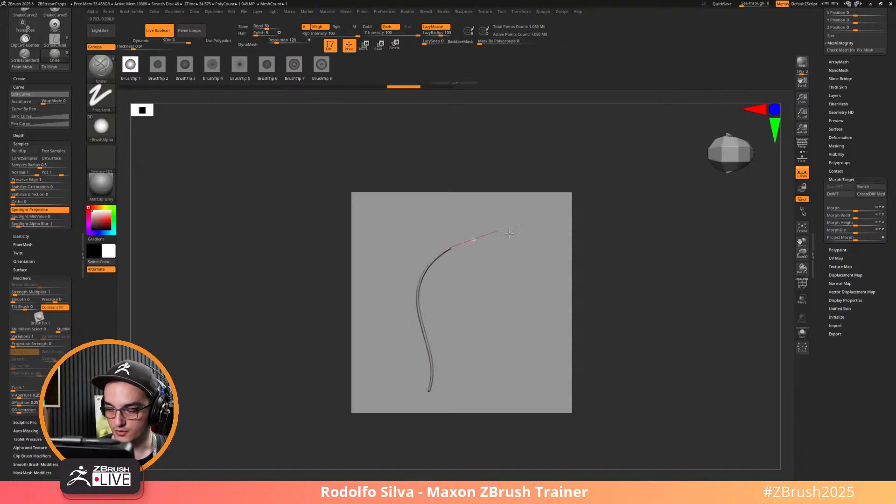
pyautogui.hotkey('ctrl', 'z')
pyautogui.hotkey('ctrl', 'z')
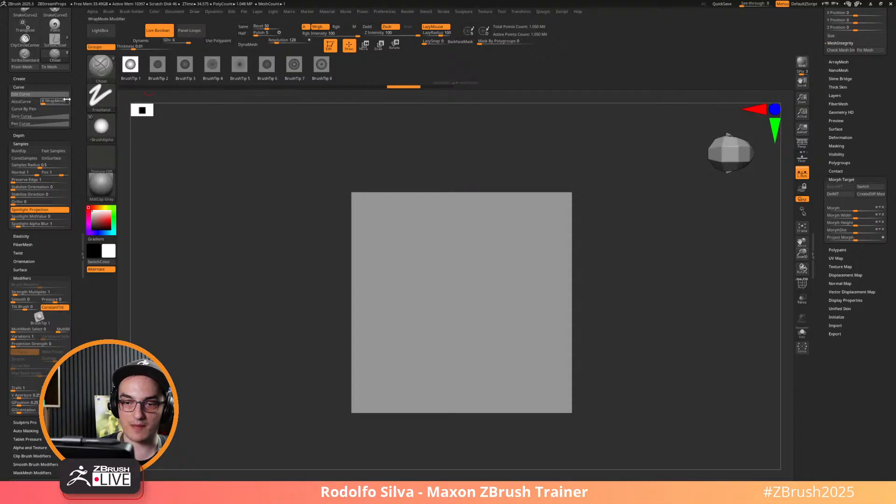
# Set the Chisel brush's curve WrapMode to 1, try a stroke running past the plane's side edge and undo it.
pyautogui.moveTo(75, 105)
pyautogui.mouseDown()
pyautogui.moveTo(76, 201)
pyautogui.moveTo(79, 139)
pyautogui.mouseUp()
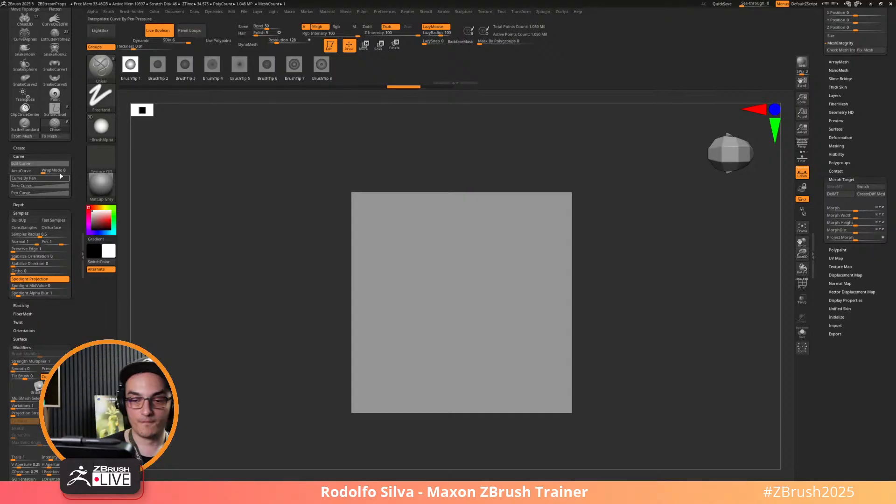
pyautogui.click(56, 148)
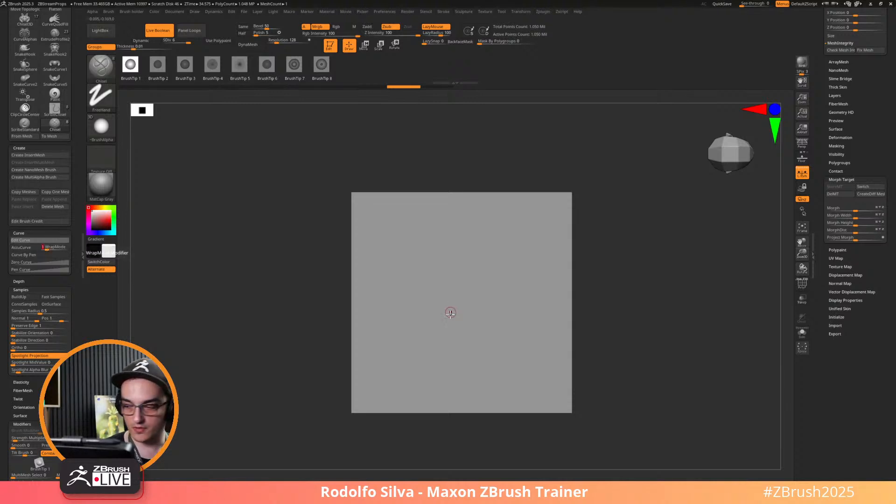
pyautogui.moveTo(455, 323)
pyautogui.mouseDown()
pyautogui.moveTo(467, 310)
pyautogui.moveTo(639, 277)
pyautogui.mouseUp()
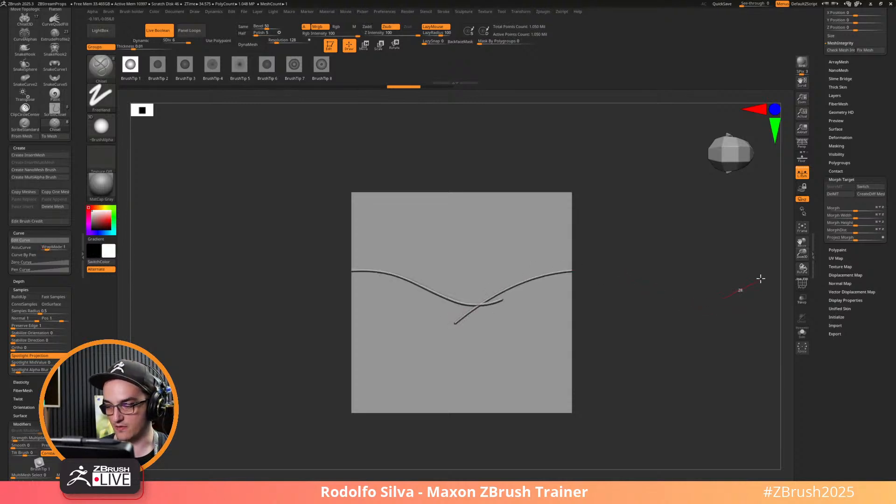
pyautogui.moveTo(519, 442)
pyautogui.mouseDown()
pyautogui.moveTo(510, 450)
pyautogui.moveTo(527, 419)
pyautogui.mouseUp()
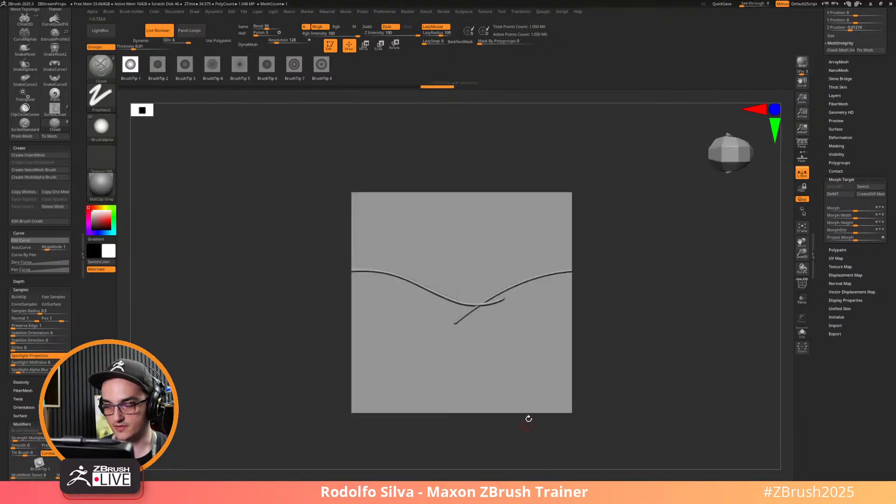
pyautogui.hotkey('ctrl', 'z')
pyautogui.hotkey('ctrl', 'z')
# Try more wrapping Chisel strokes, including a dense tangle with a larger brush covering the plane, and undo them.
pyautogui.moveTo(438, 347); pyautogui.dragTo(738, 265)
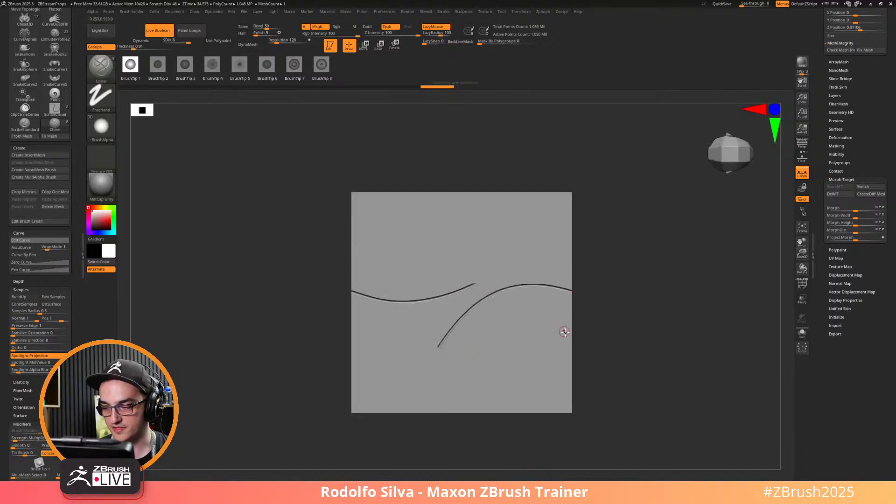
pyautogui.hotkey('ctrl', 'z')
pyautogui.moveTo(442, 366)
pyautogui.mouseDown()
pyautogui.moveTo(524, 267)
pyautogui.moveTo(660, 310)
pyautogui.moveTo(726, 232)
pyautogui.moveTo(760, 224)
pyautogui.moveTo(813, 289)
pyautogui.moveTo(602, 327)
pyautogui.moveTo(639, 343)
pyautogui.moveTo(623, 236)
pyautogui.moveTo(613, 257)
pyautogui.moveTo(632, 379)
pyautogui.moveTo(695, 346)
pyautogui.moveTo(594, 156)
pyautogui.moveTo(742, 240)
pyautogui.moveTo(396, 327)
pyautogui.moveTo(508, 440)
pyautogui.moveTo(584, 195)
pyautogui.moveTo(216, 358)
pyautogui.moveTo(700, 296)
pyautogui.moveTo(202, 336)
pyautogui.moveTo(726, 376)
pyautogui.moveTo(171, 219)
pyautogui.moveTo(475, 426)
pyautogui.moveTo(482, 444)
pyautogui.mouseUp()
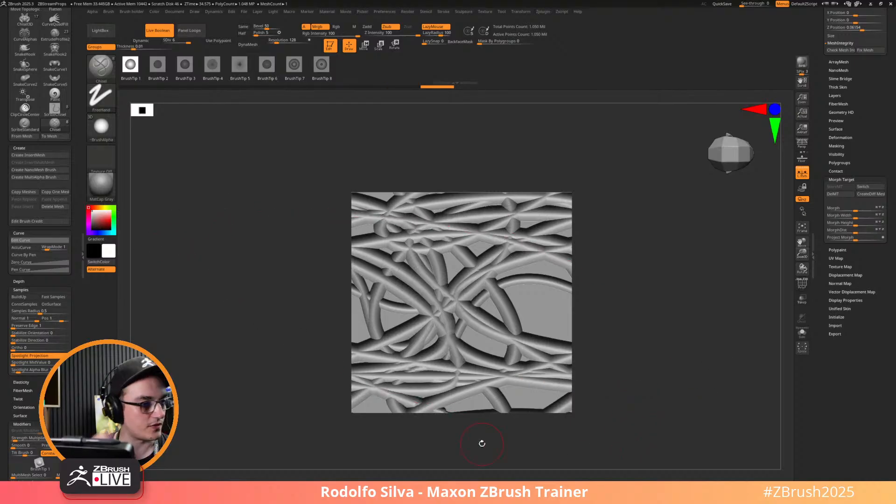
pyautogui.hotkey('ctrl', 'z')
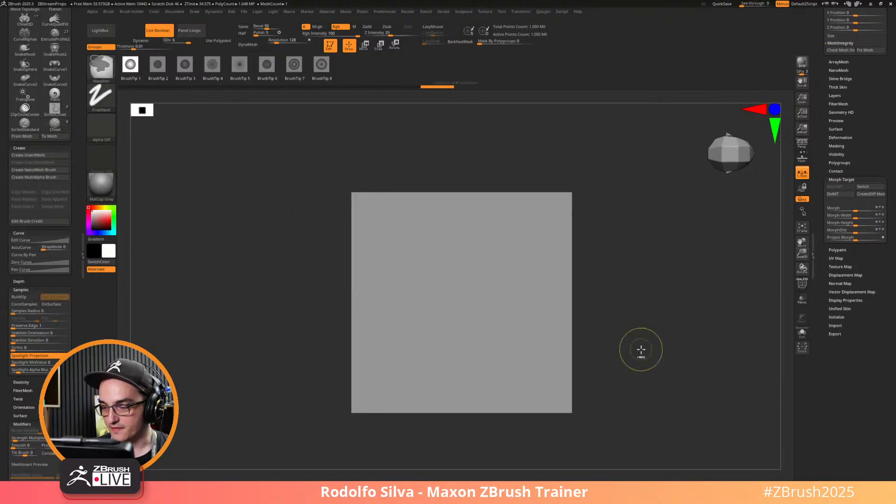
# Reduce the draw size, switch to the ScribeChisel brush and choose its BrushTip 7.
pyautogui.press('s')
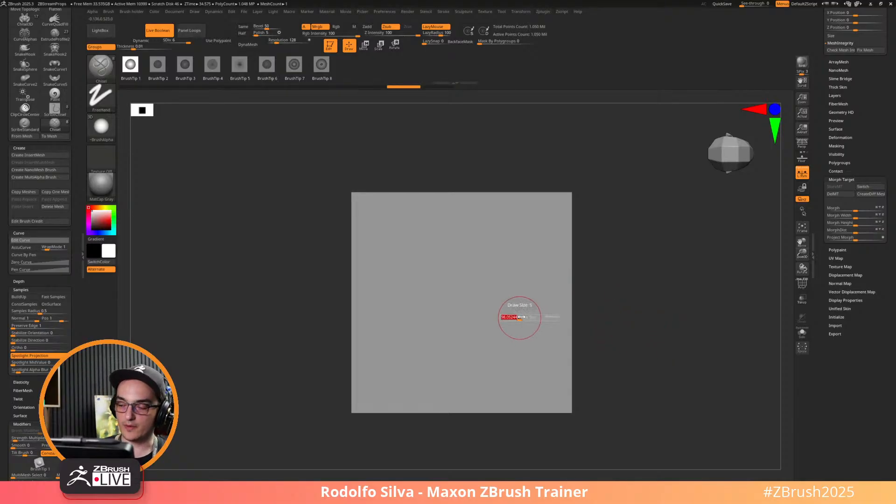
pyautogui.moveTo(521, 316); pyautogui.dragTo(513, 315)
pyautogui.press('b')
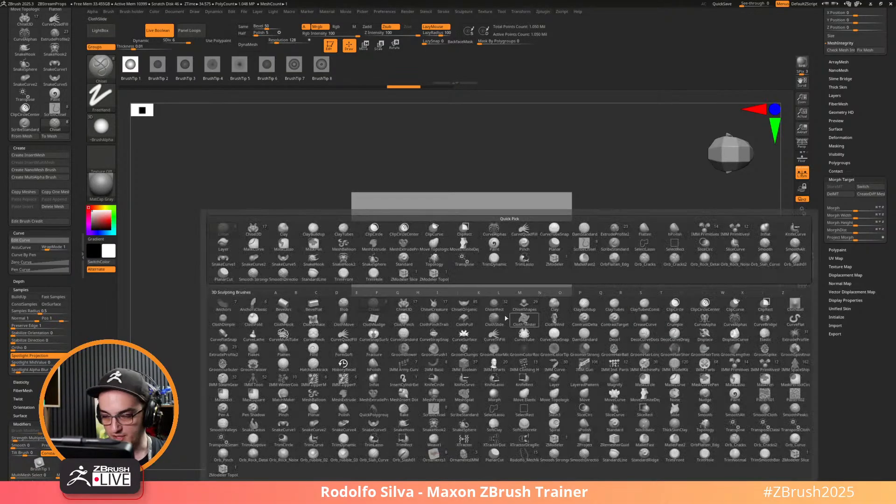
pyautogui.press('s')
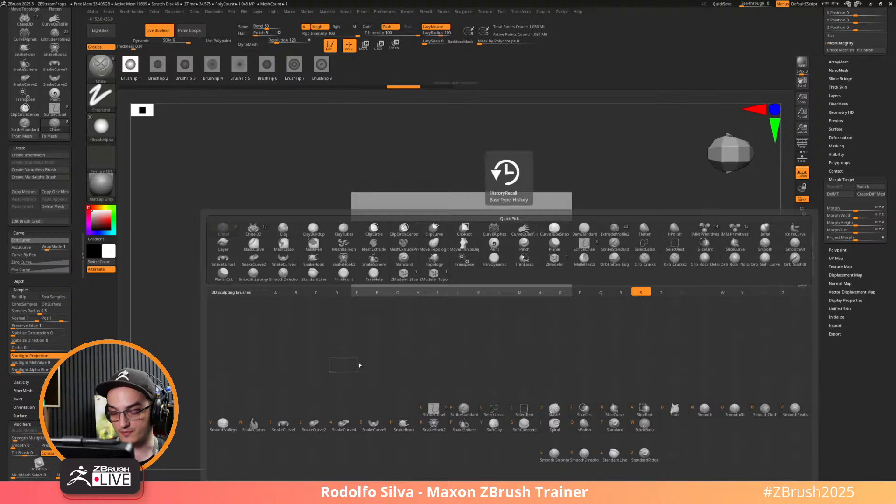
pyautogui.press('c')
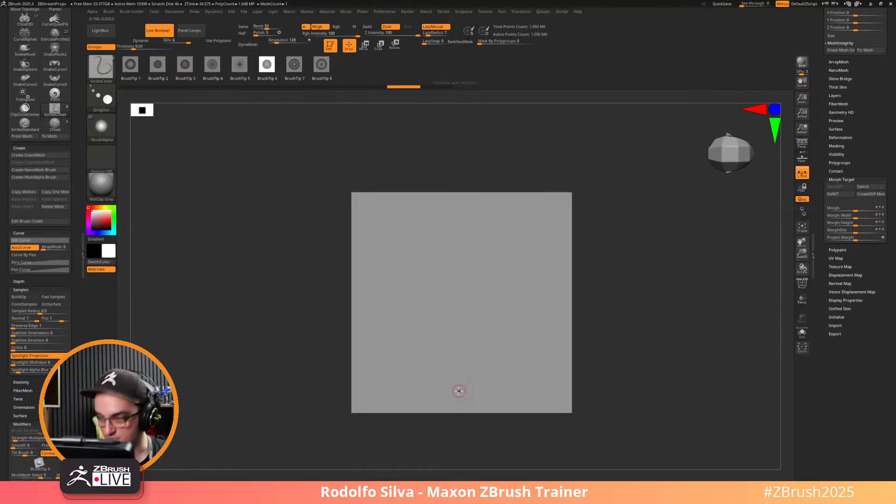
pyautogui.moveTo(454, 328); pyautogui.dragTo(453, 330)
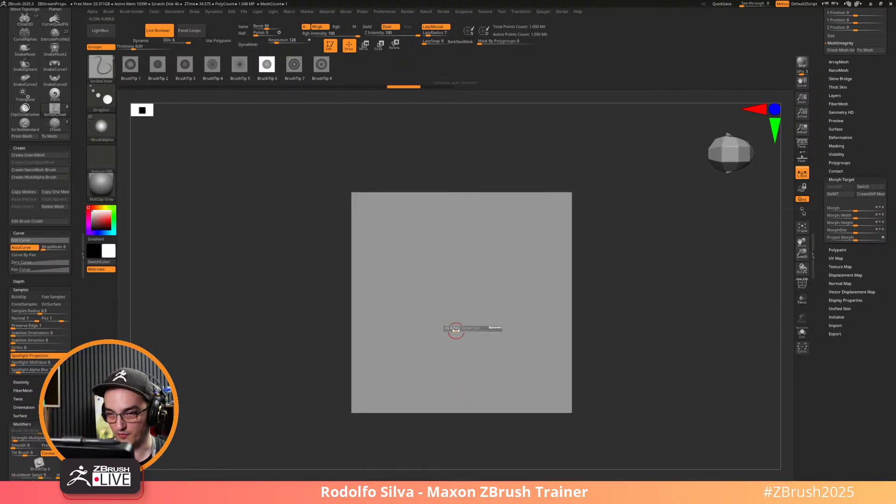
pyautogui.click(294, 64)
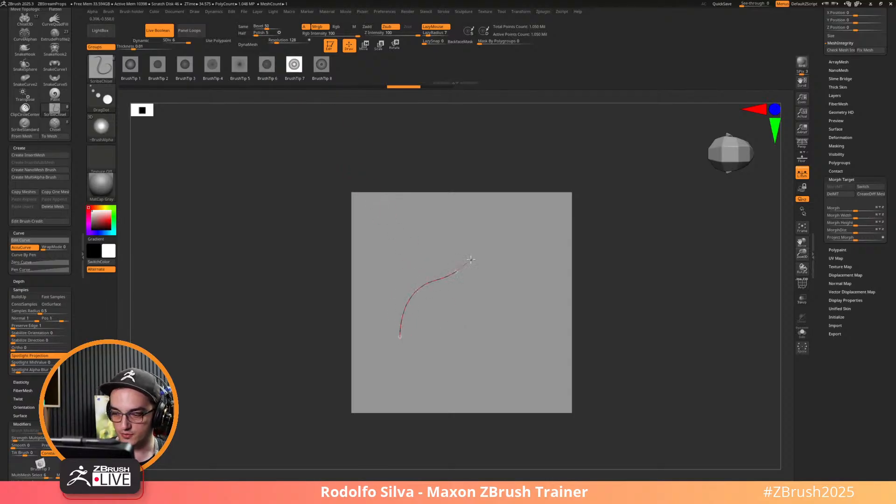
# Draw an S-shaped ScribeChisel curve across the middle of the plane, apply the brush along it and undo the sculpted result.
pyautogui.moveTo(497, 227); pyautogui.dragTo(501, 227)
pyautogui.click(457, 268)
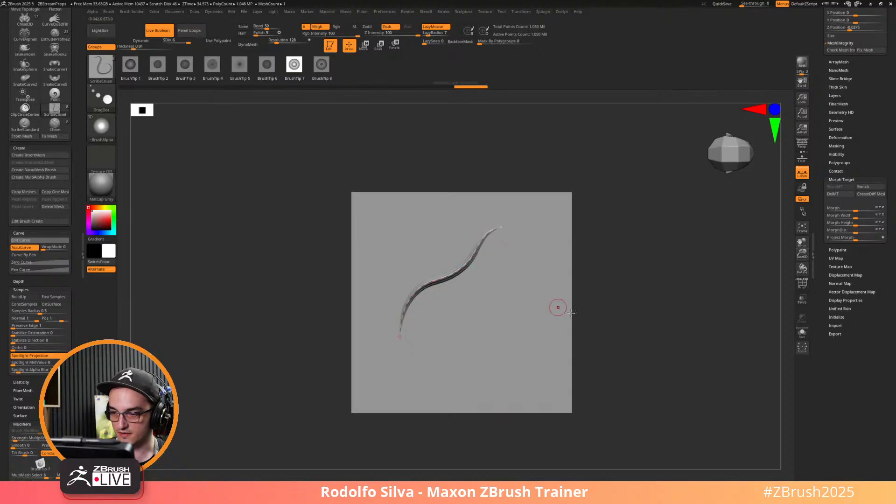
pyautogui.moveTo(611, 332); pyautogui.dragTo(615, 331)
pyautogui.hotkey('ctrl', 'z')
# Increase the draw size and reapply the ScribeChisel stroke along the existing S-shaped curve.
pyautogui.press('s')
pyautogui.moveTo(535, 324); pyautogui.dragTo(540, 323)
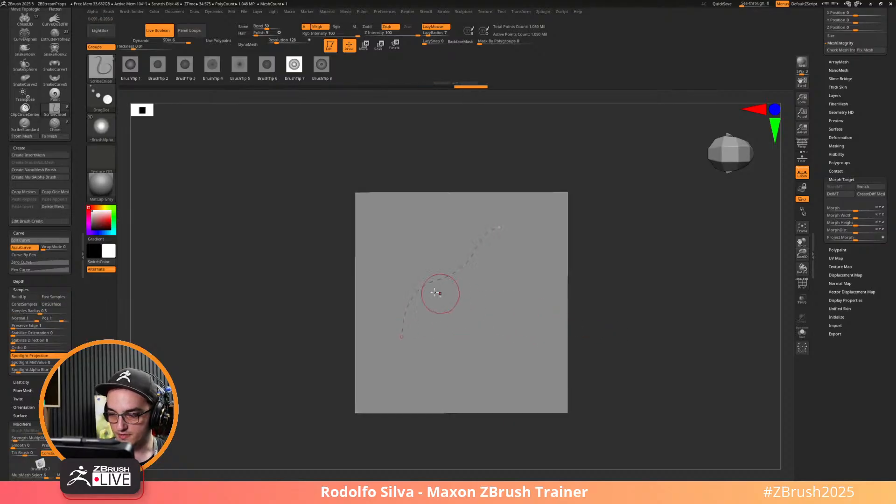
pyautogui.click(447, 275)
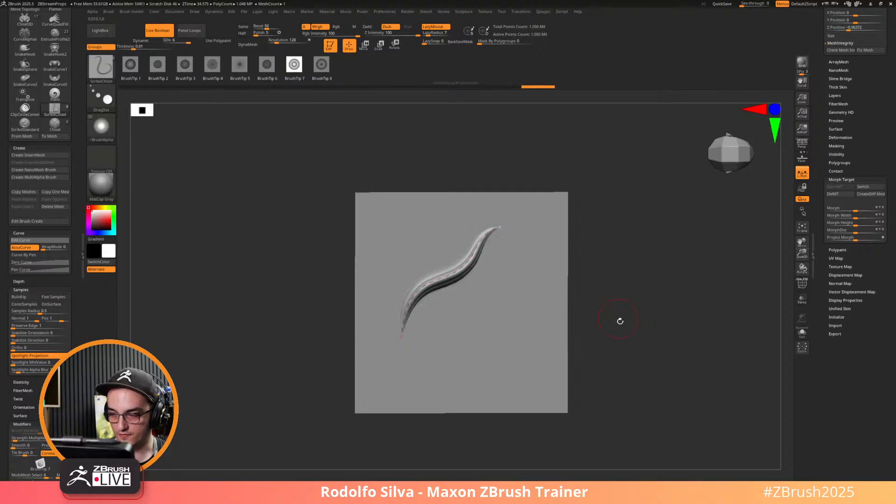
pyautogui.moveTo(620, 320)
pyautogui.mouseDown()
pyautogui.moveTo(600, 298)
pyautogui.moveTo(609, 300)
pyautogui.mouseUp()
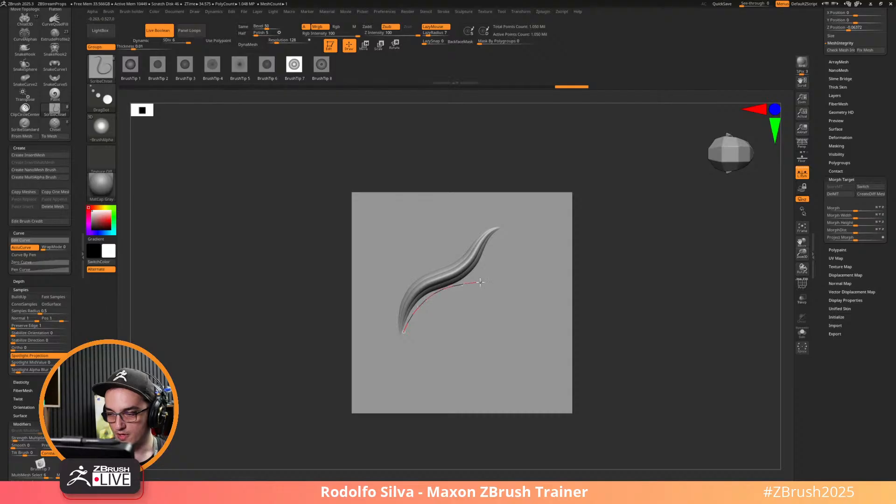
# Sculpt two more curved ScribeChisel strands below the first, fanning out from the same base.
pyautogui.moveTo(546, 232); pyautogui.dragTo(543, 233)
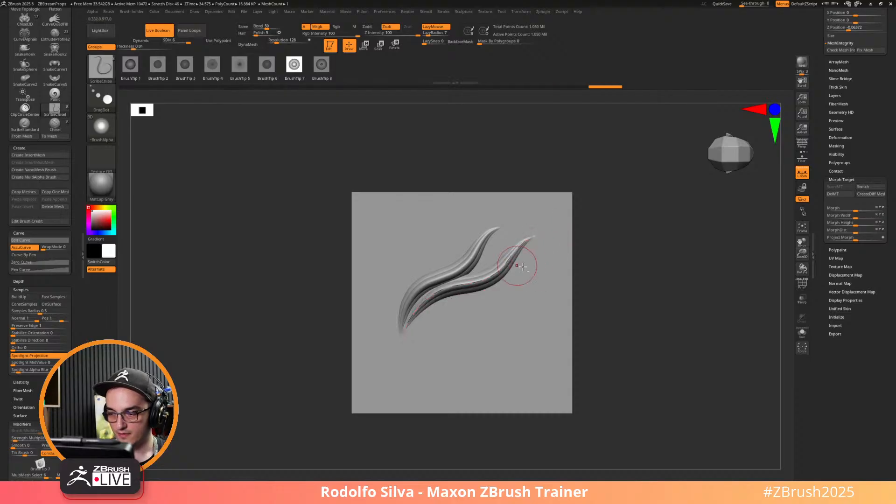
pyautogui.click(423, 332)
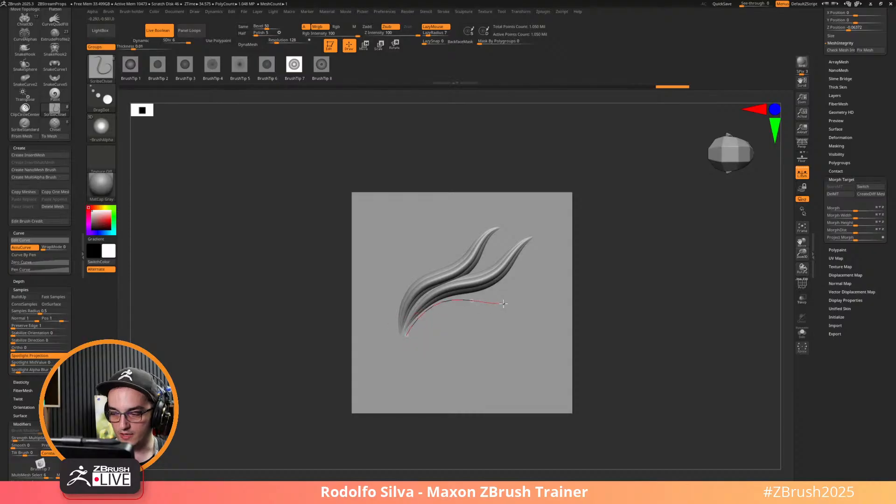
pyautogui.moveTo(554, 265); pyautogui.dragTo(544, 273)
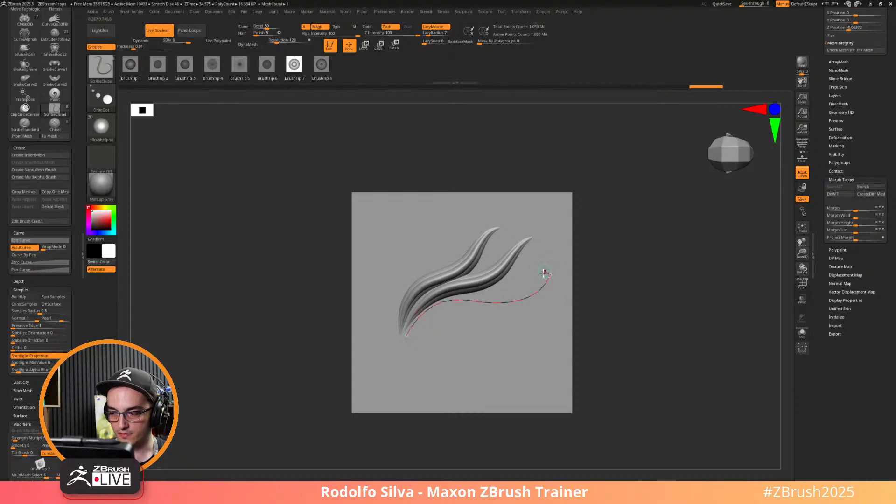
pyautogui.click(535, 297)
pyautogui.moveTo(590, 323); pyautogui.dragTo(583, 383)
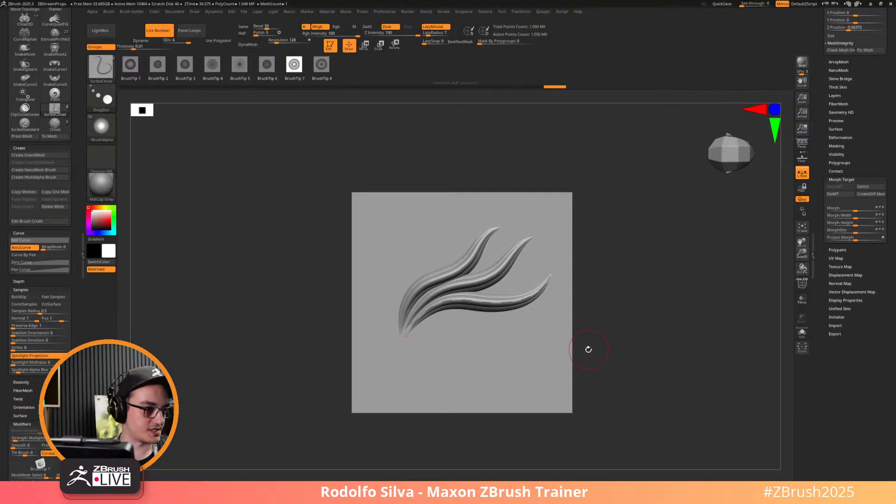
pyautogui.moveTo(600, 350)
pyautogui.mouseDown()
pyautogui.moveTo(610, 358)
pyautogui.moveTo(592, 344)
pyautogui.mouseUp()
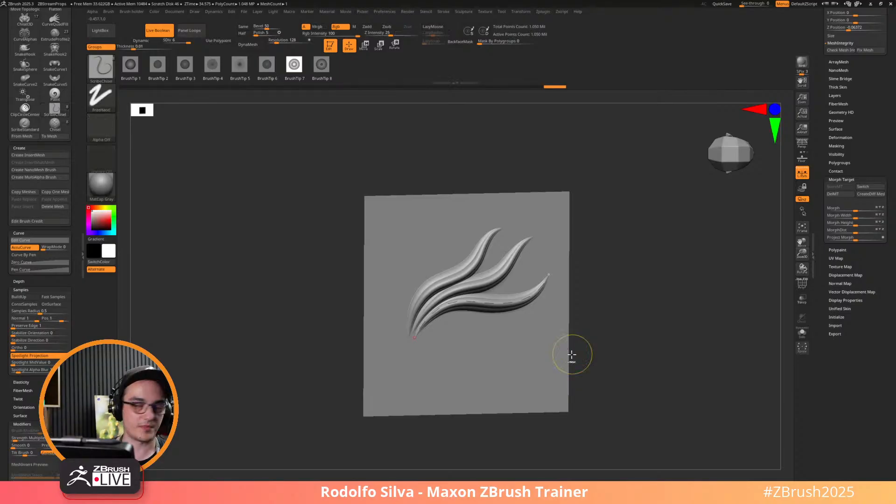
# Undo the sculpted ScribeChisel strands and switch to the Ornaments1 brush.
pyautogui.hotkey('ctrl', 'z')
pyautogui.hotkey('ctrl', 'z')
pyautogui.press('b')
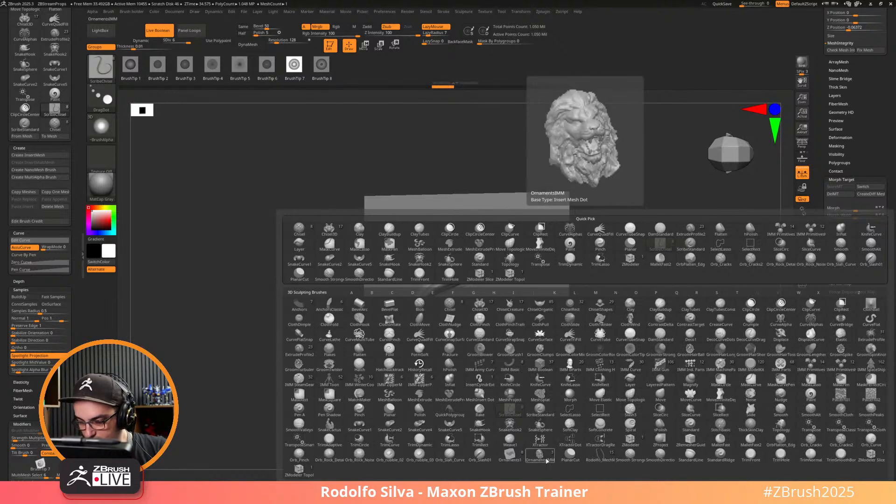
pyautogui.click(510, 455)
pyautogui.keyDown('shift'); pyautogui.moveTo(623, 377); pyautogui.dragTo(632, 374); pyautogui.keyUp('shift')
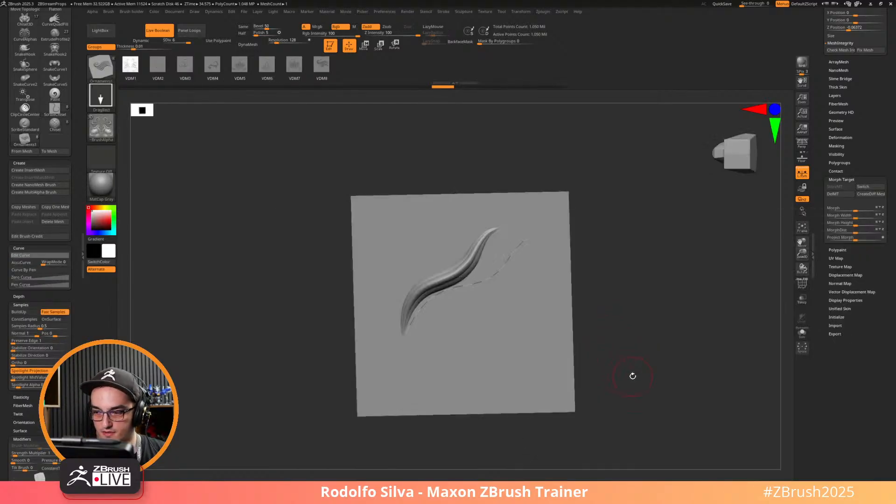
pyautogui.hotkey('ctrl', 'z')
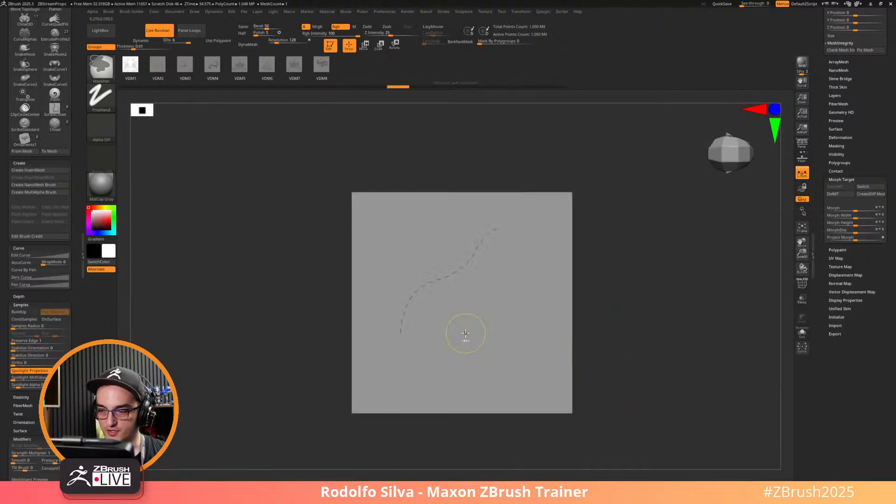
# Try the VDM8 and VDM4 ornaments on the plane one after the other, undoing each.
pyautogui.moveTo(448, 304)
pyautogui.mouseDown()
pyautogui.moveTo(540, 300)
pyautogui.moveTo(503, 208)
pyautogui.moveTo(505, 178)
pyautogui.mouseUp()
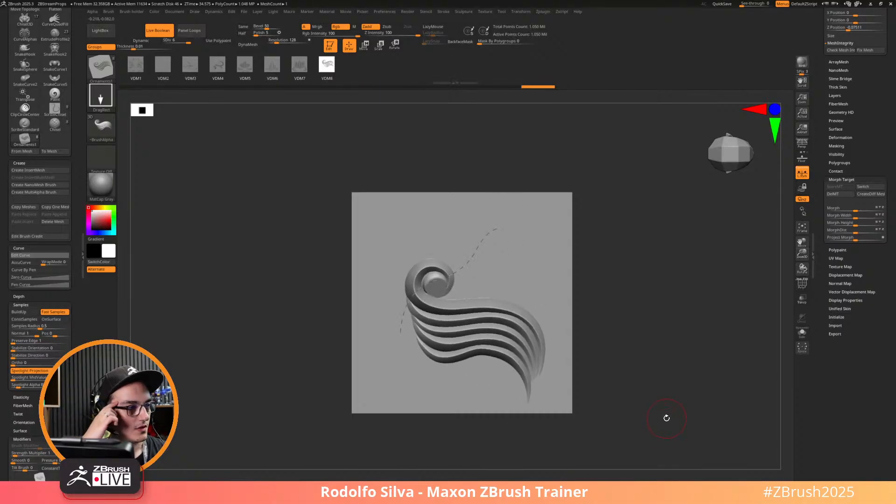
pyautogui.hotkey('ctrl', 'z')
pyautogui.click(218, 64)
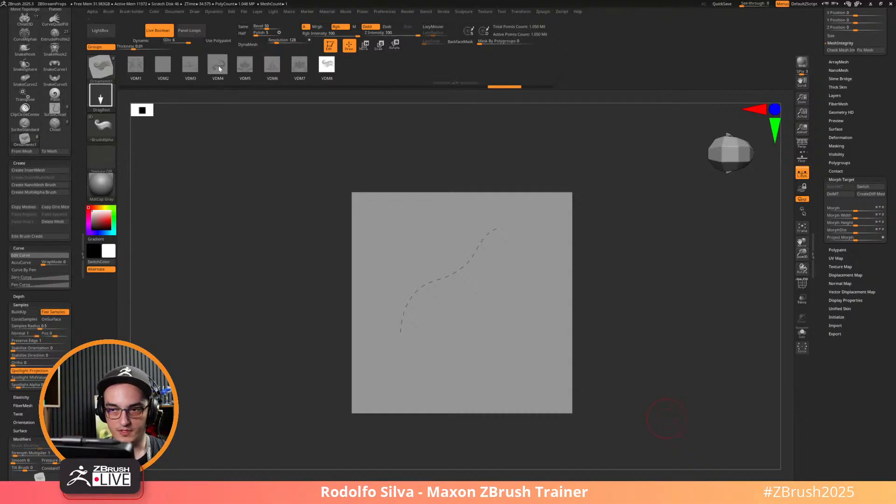
pyautogui.moveTo(448, 293)
pyautogui.mouseDown()
pyautogui.moveTo(455, 224)
pyautogui.moveTo(471, 185)
pyautogui.moveTo(451, 169)
pyautogui.mouseUp()
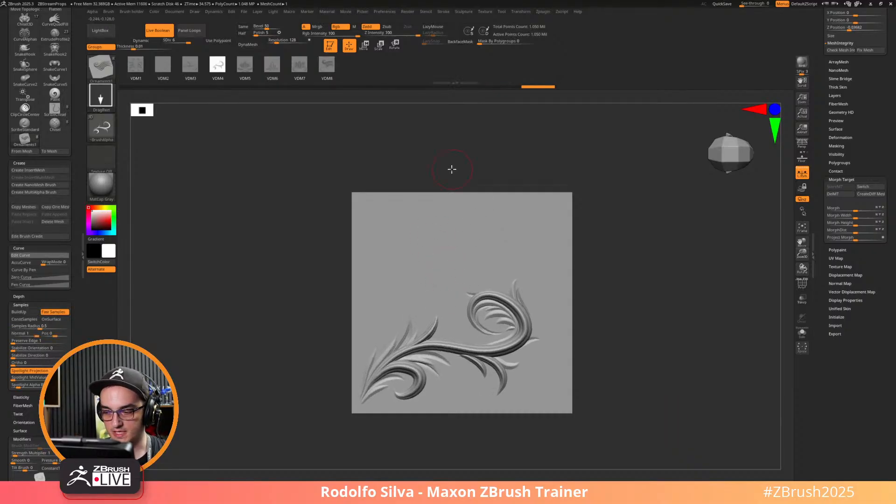
pyautogui.hotkey('ctrl', 'z')
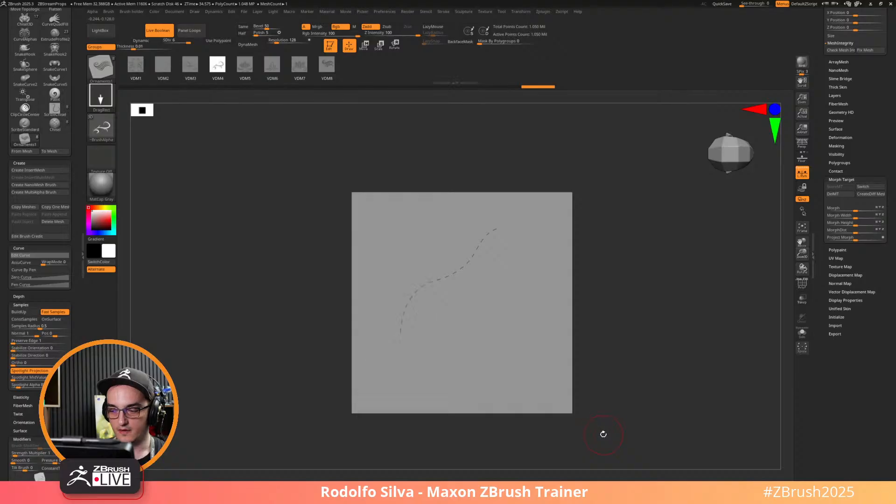
# Switch back to the ScribeChisel brush and clear the leftover curve from the plane.
pyautogui.press('b')
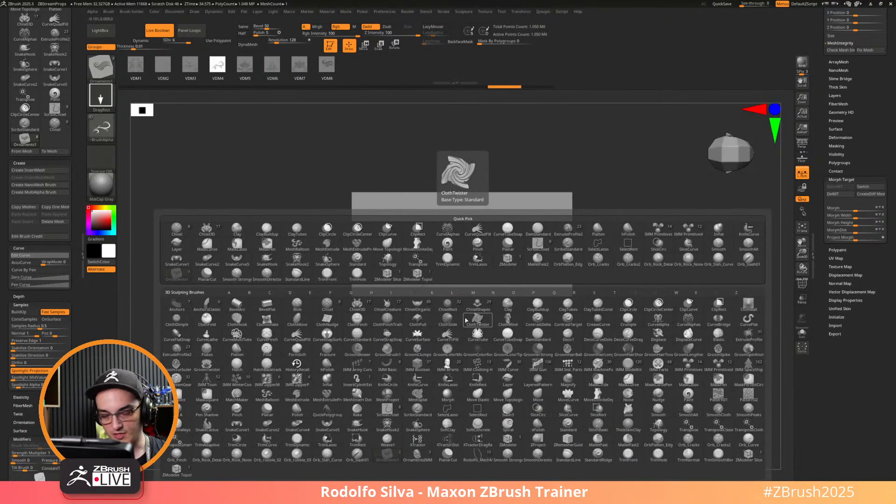
pyautogui.press('s')
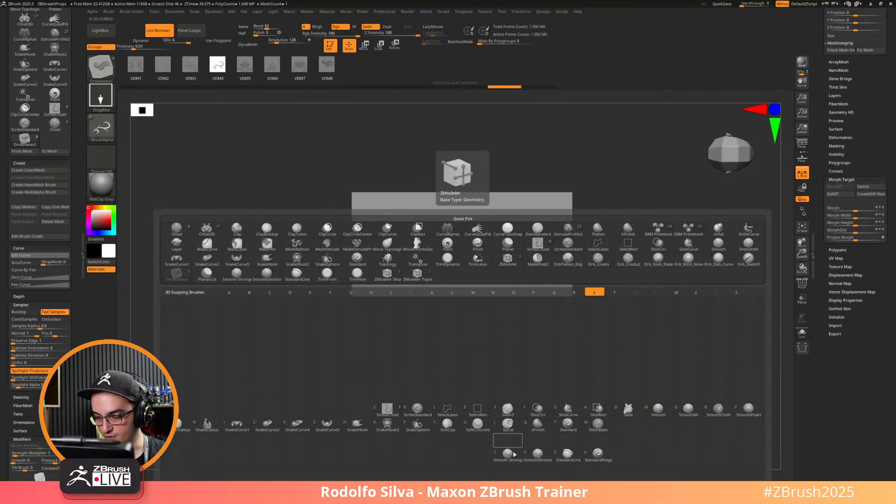
pyautogui.click(387, 409)
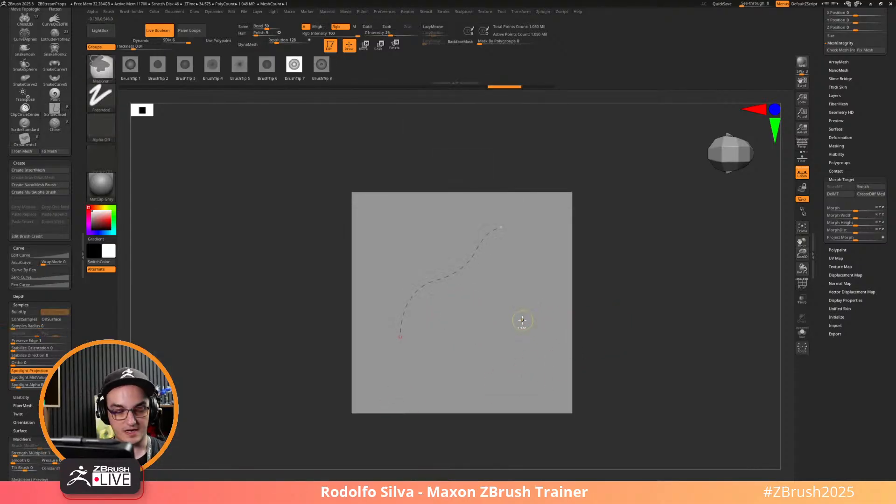
pyautogui.press('space')
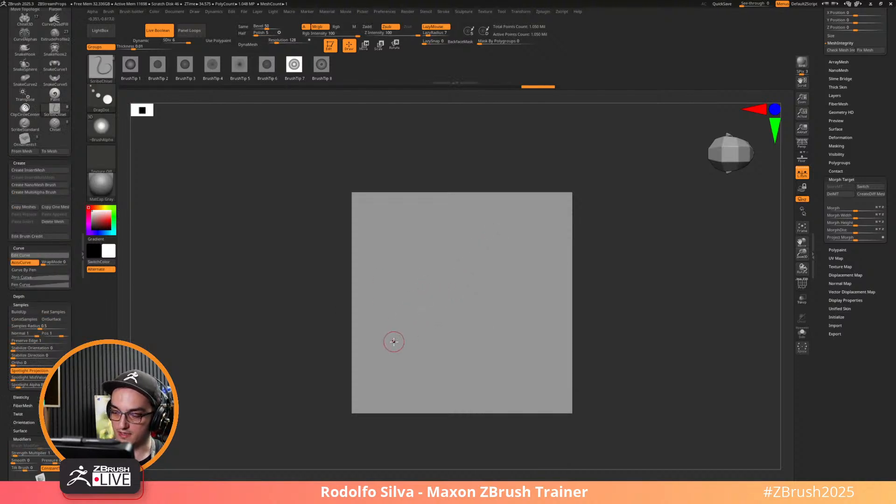
# Draw a spiral ScribeChisel curve from the plane's lower-left area winding in toward its centre.
pyautogui.moveTo(369, 362)
pyautogui.mouseDown()
pyautogui.moveTo(392, 362)
pyautogui.moveTo(373, 371)
pyautogui.moveTo(381, 340)
pyautogui.mouseUp()
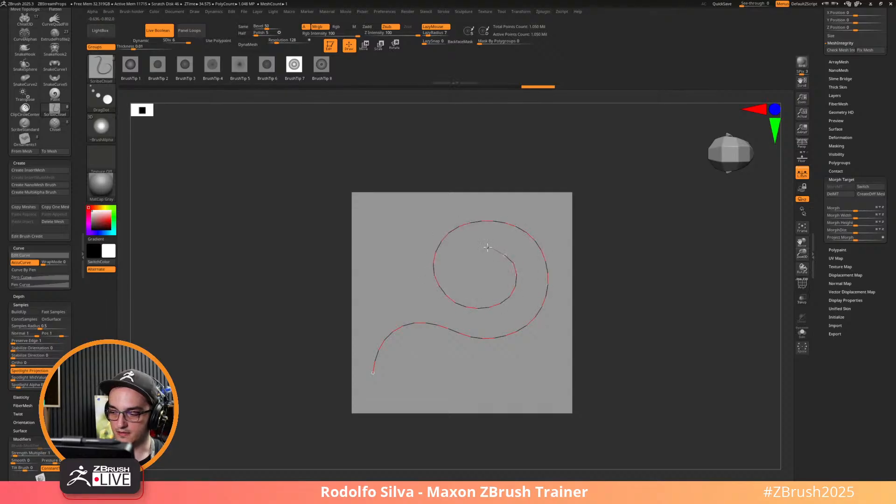
pyautogui.moveTo(489, 268); pyautogui.dragTo(490, 271)
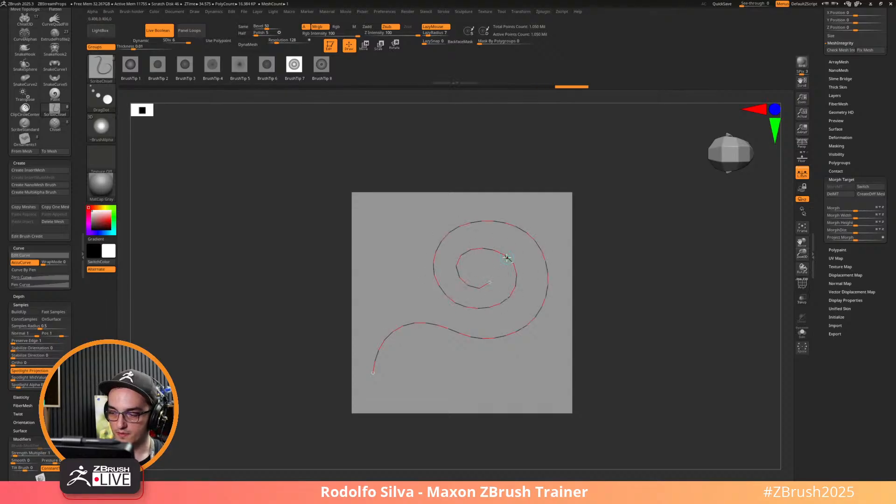
pyautogui.click(508, 258)
pyautogui.hotkey('ctrl', 'z')
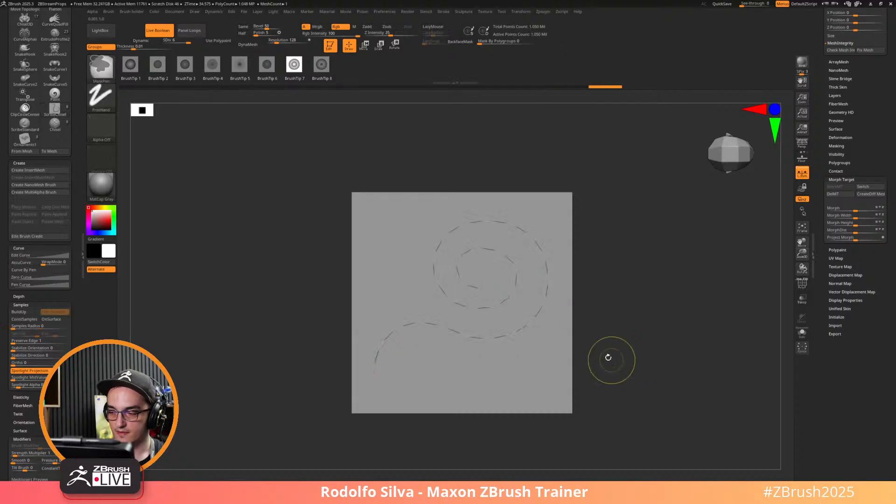
# Try the BrushTip 7 stroke along the spiral curve with a larger draw size, inspect it and undo it.
pyautogui.press('s')
pyautogui.hotkey('ctrl', 'z')
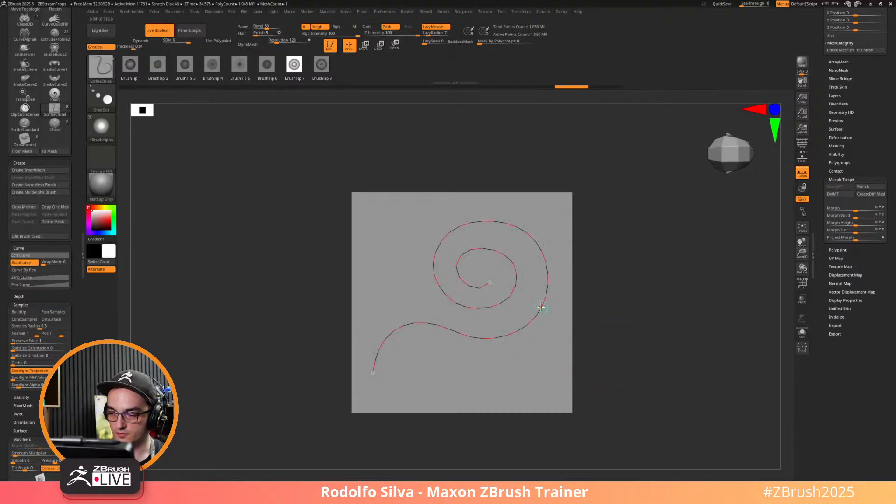
pyautogui.hotkey('ctrl', 'shift', 'z')
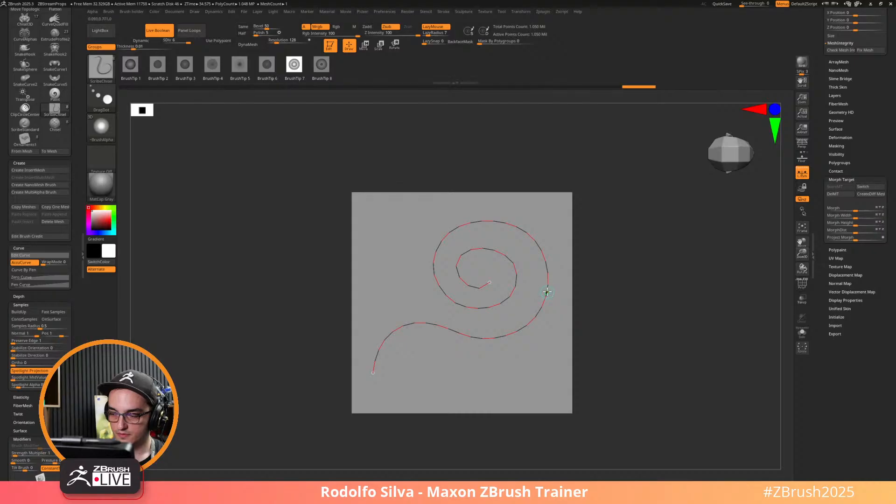
pyautogui.hotkey('ctrl', 'shift', 'z')
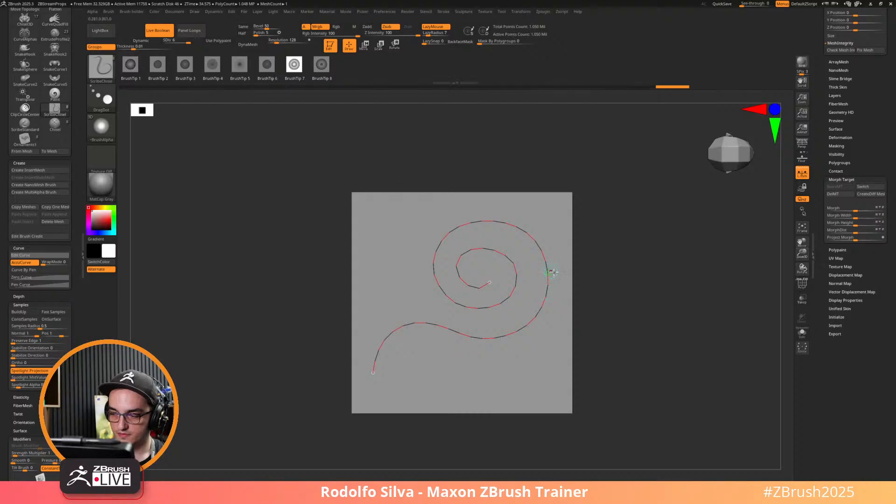
pyautogui.click(492, 250)
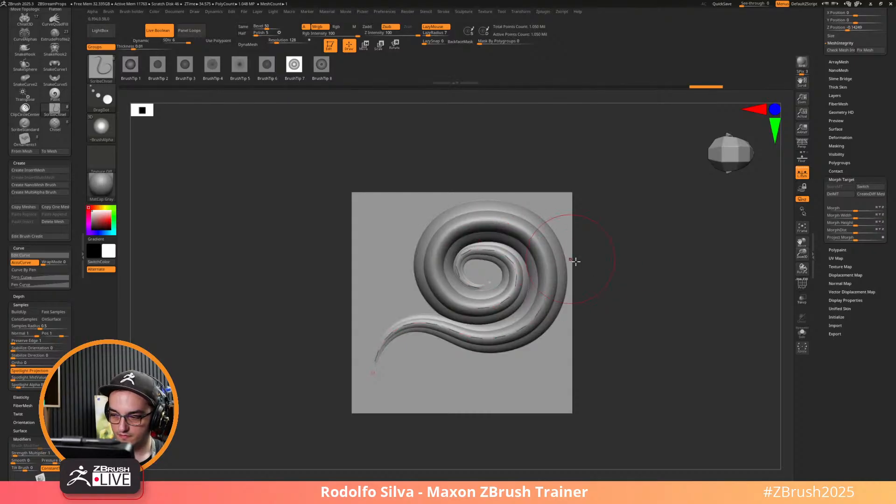
pyautogui.moveTo(574, 258); pyautogui.dragTo(640, 319)
pyautogui.hotkey('ctrl', 'z')
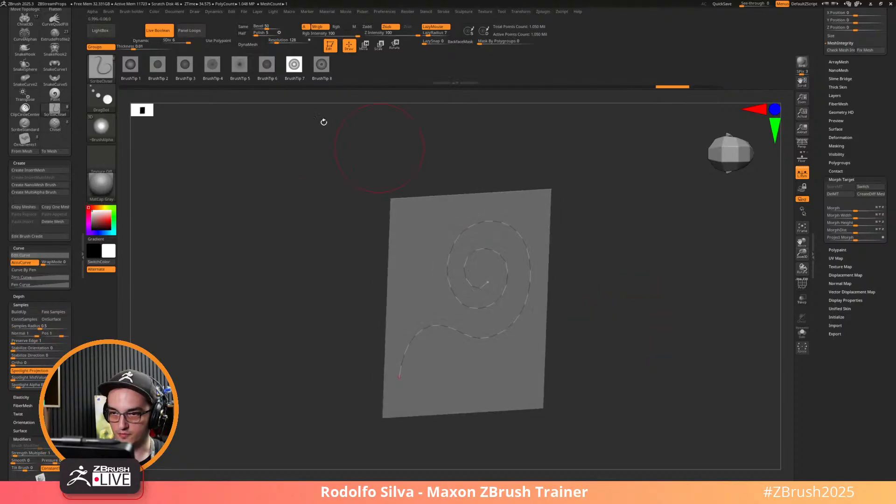
# Switch the brush to BrushTip 1, sculpt it along the spiral curve and undo the stroke.
pyautogui.click(136, 66)
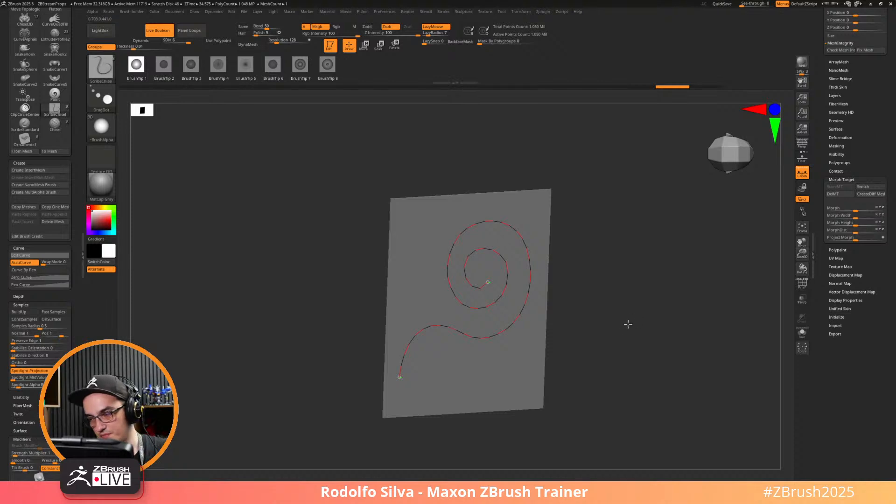
pyautogui.hotkey('ctrl', 'shift', 'z')
pyautogui.moveTo(622, 325); pyautogui.dragTo(604, 302)
pyautogui.click(535, 250)
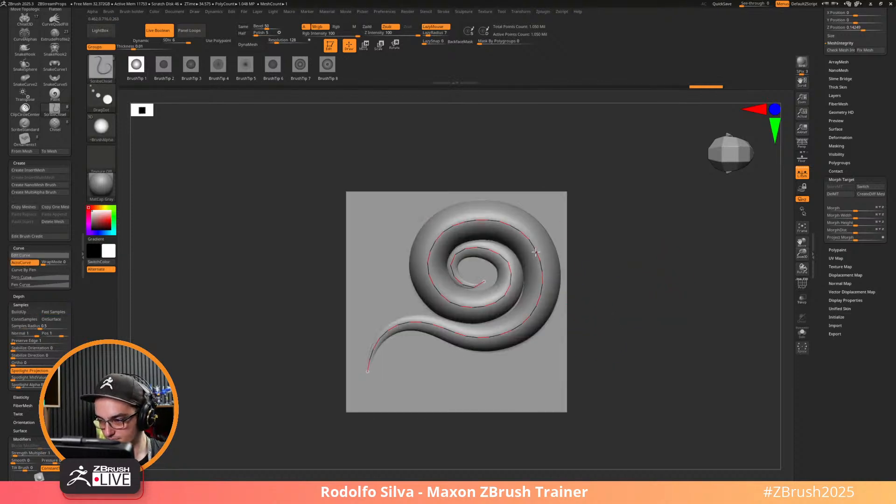
pyautogui.moveTo(666, 326); pyautogui.dragTo(651, 339)
pyautogui.hotkey('ctrl', 'z')
pyautogui.hotkey('ctrl', 'z')
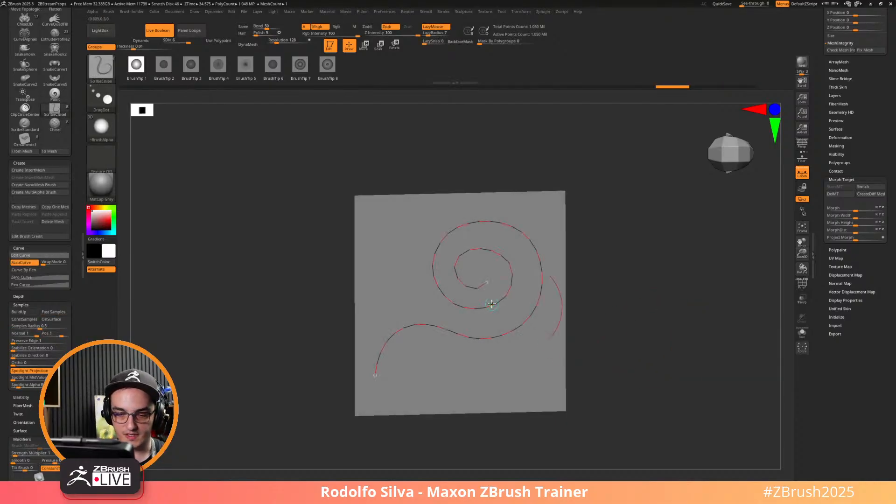
# Expand the Curve Falloff graph in the stroke's curve modifiers and nudge its end point.
pyautogui.click(486, 12)
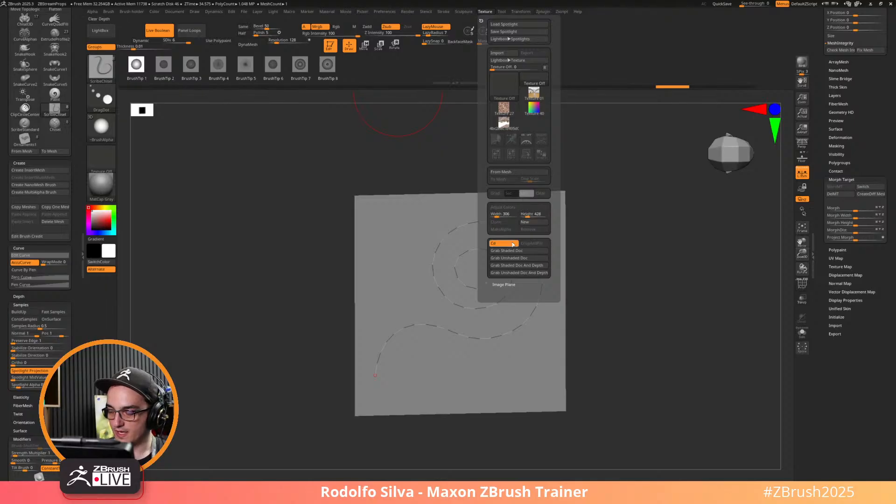
pyautogui.moveTo(446, 13)
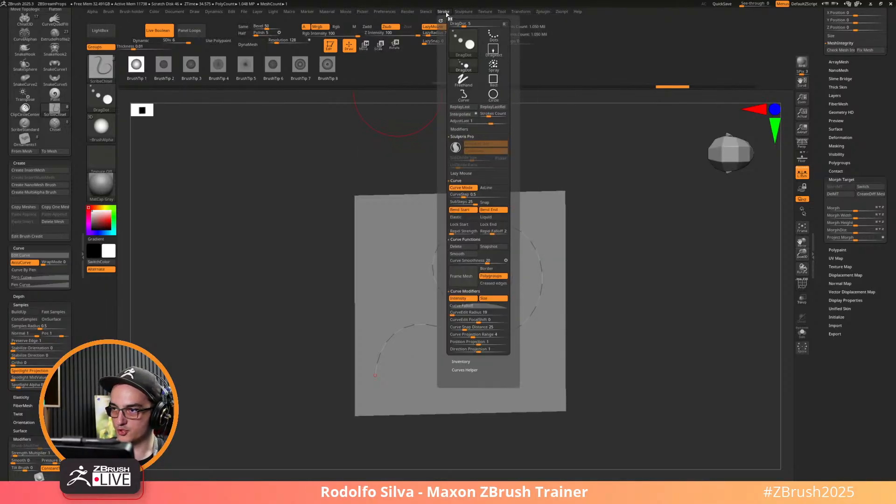
pyautogui.click(466, 306)
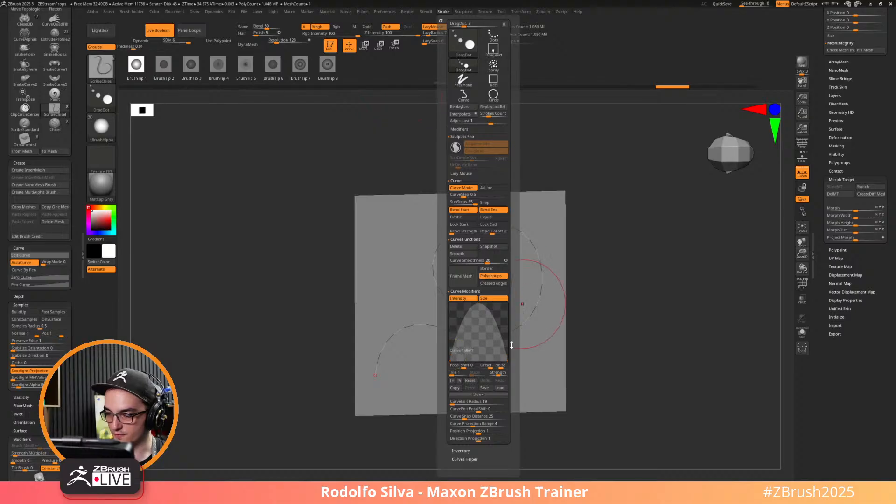
pyautogui.moveTo(506, 357); pyautogui.dragTo(506, 358)
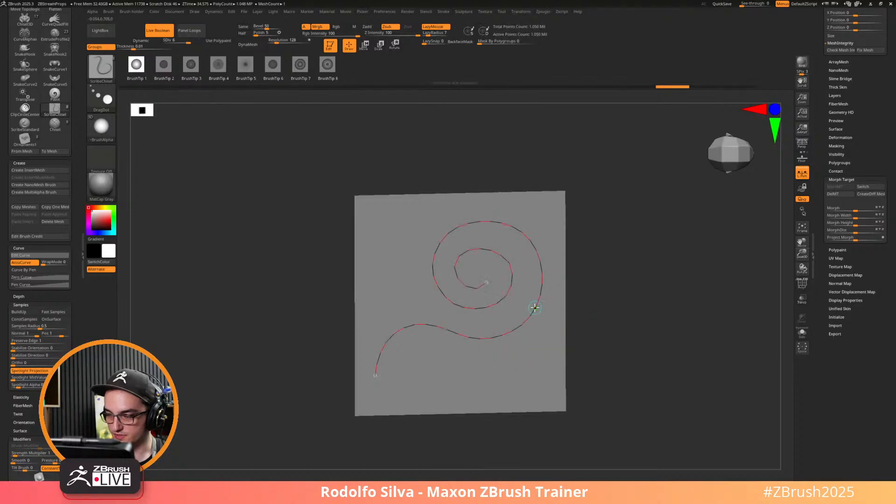
# Try the BrushTip 1 stroke along the spiral with the adjusted falloff and undo it.
pyautogui.hotkey('ctrl', 'shift', 'z')
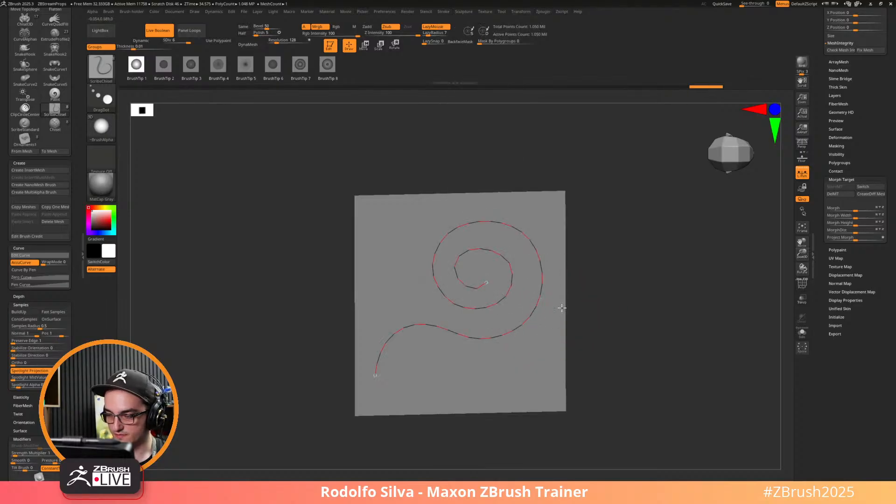
pyautogui.click(539, 303)
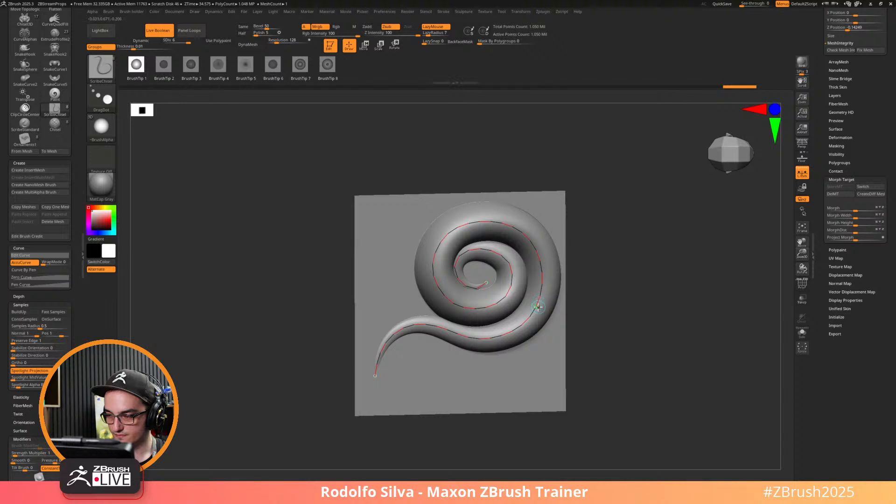
pyautogui.hotkey('ctrl', 'z')
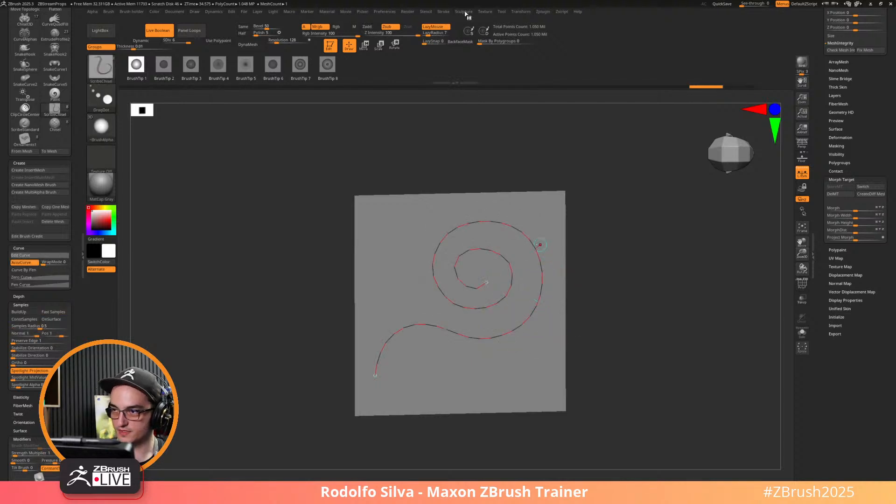
# Review the stroke's curve settings and the ScribeChisel brush's Modifiers options.
pyautogui.click(443, 11)
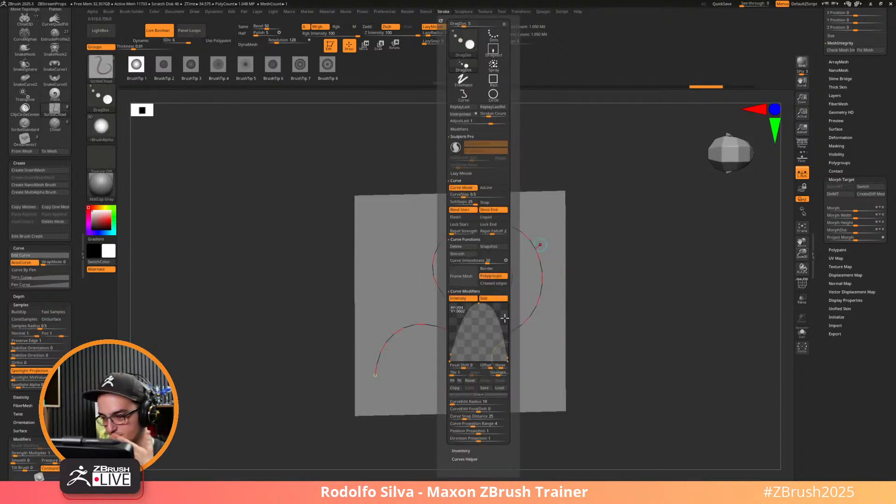
pyautogui.scroll(-5, 59, 346)
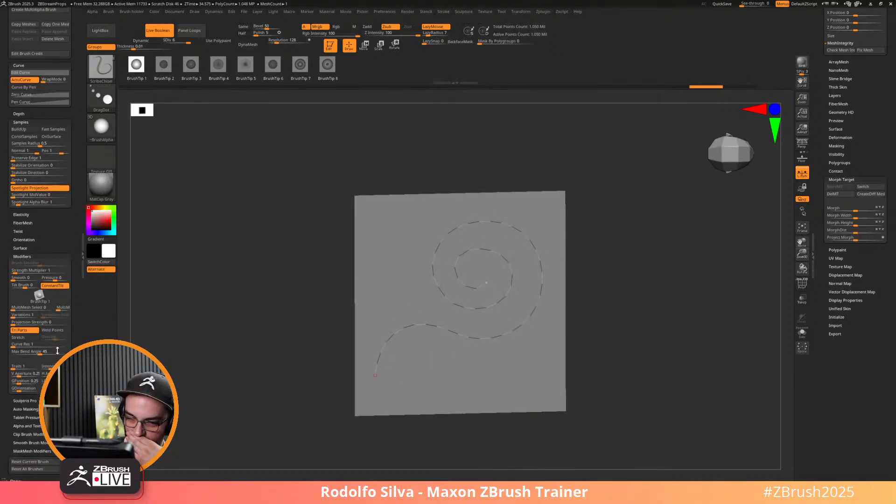
pyautogui.scroll(-1, 59, 345)
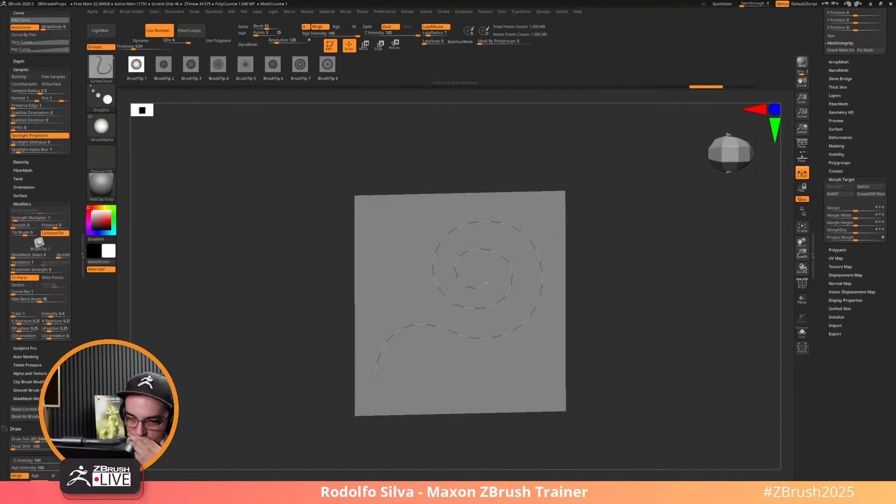
pyautogui.scroll(-7, 60, 315)
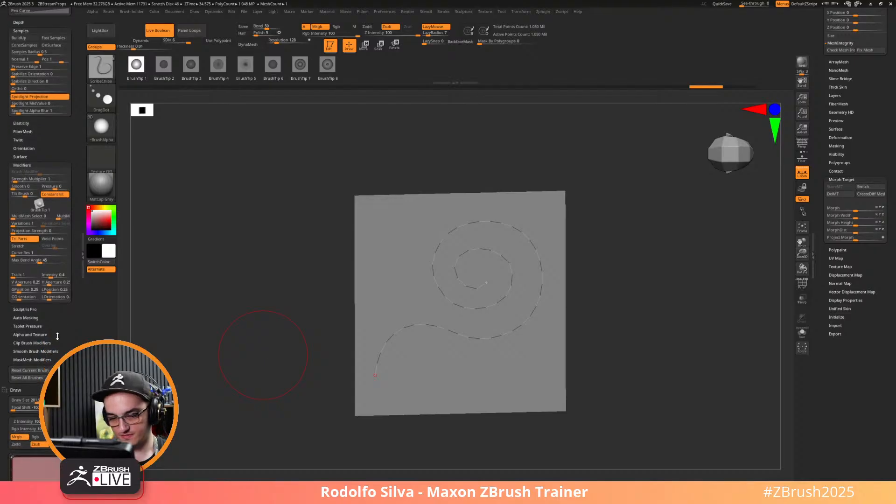
pyautogui.click(59, 315)
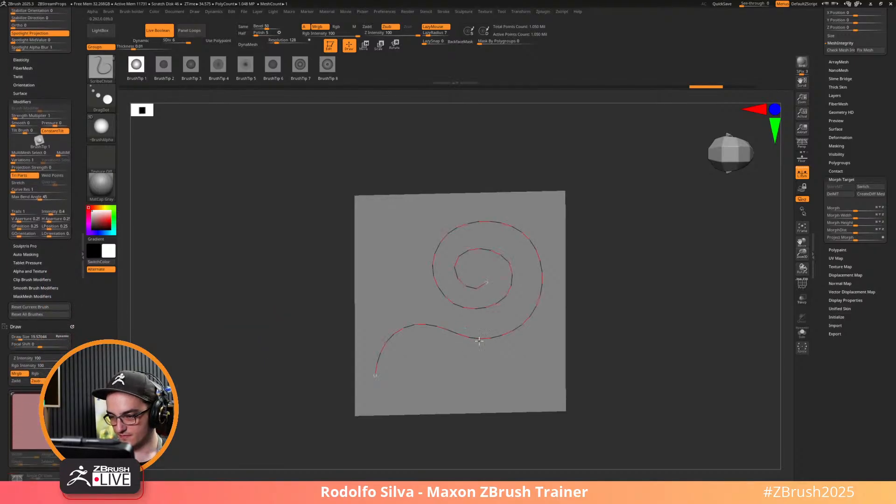
# Test the stroke on the spiral curve, undo it, and set the draw size to about 102.
pyautogui.click(478, 341)
pyautogui.hotkey('ctrl', 'z')
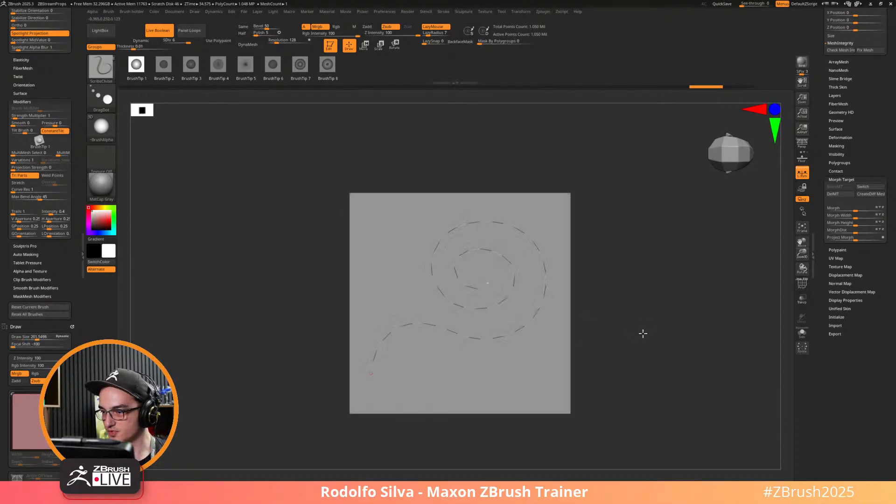
pyautogui.press('s')
pyautogui.moveTo(547, 145); pyautogui.dragTo(544, 144)
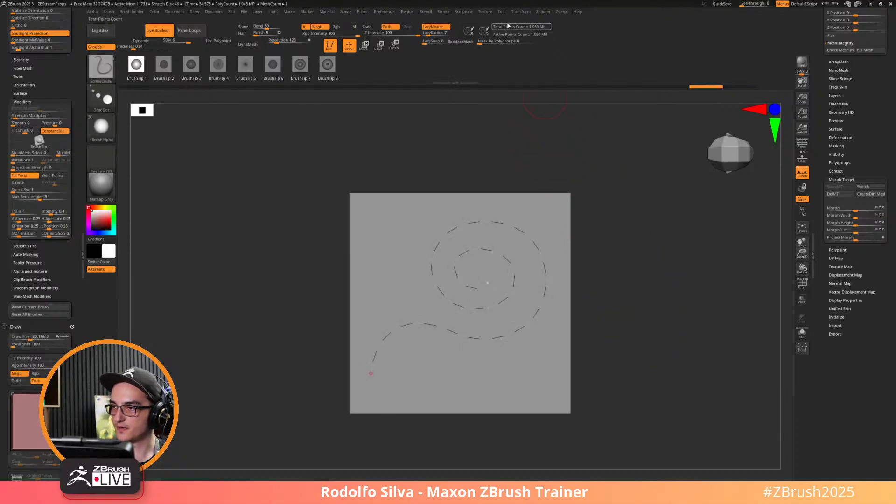
# Delete the spiral curve and set the stroke's CurveStep to 1.
pyautogui.click(486, 12)
pyautogui.moveTo(443, 13)
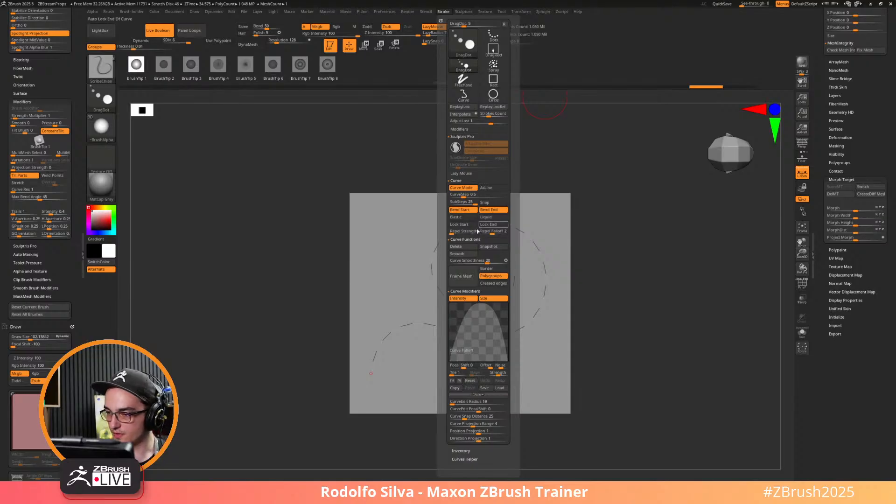
pyautogui.click(472, 248)
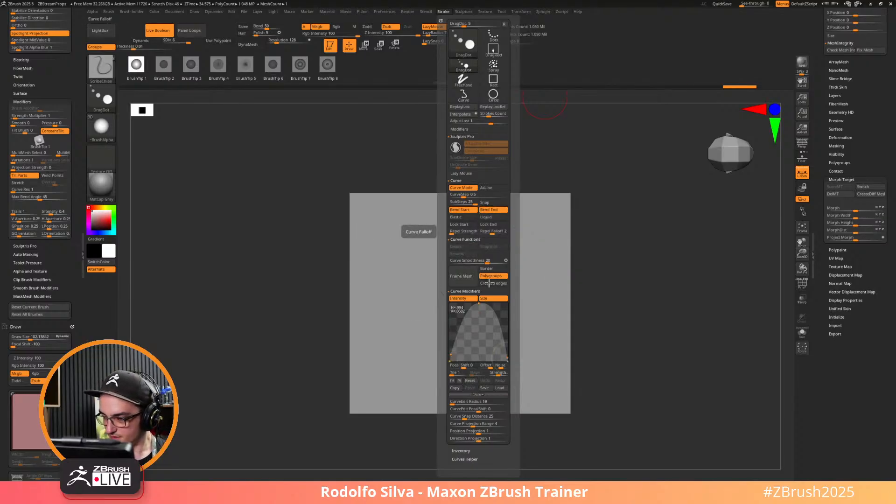
pyautogui.click(485, 188)
pyautogui.click(481, 194)
pyautogui.write('1')
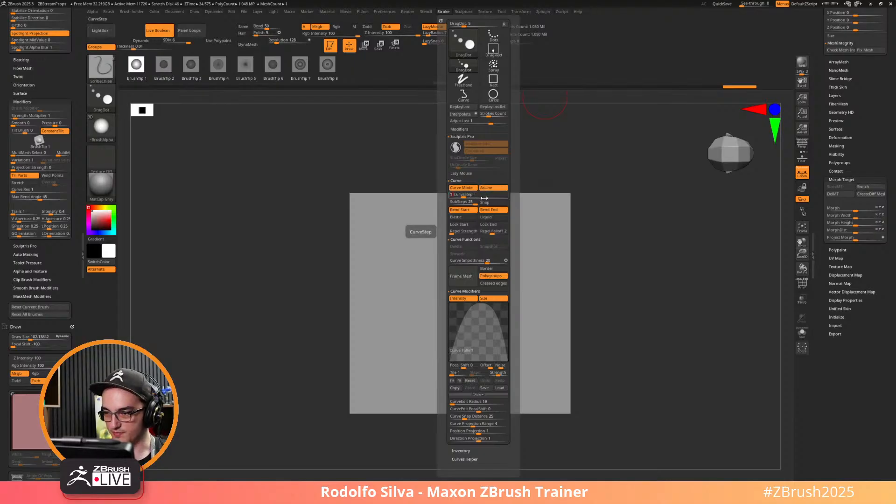
pyautogui.press('Return')
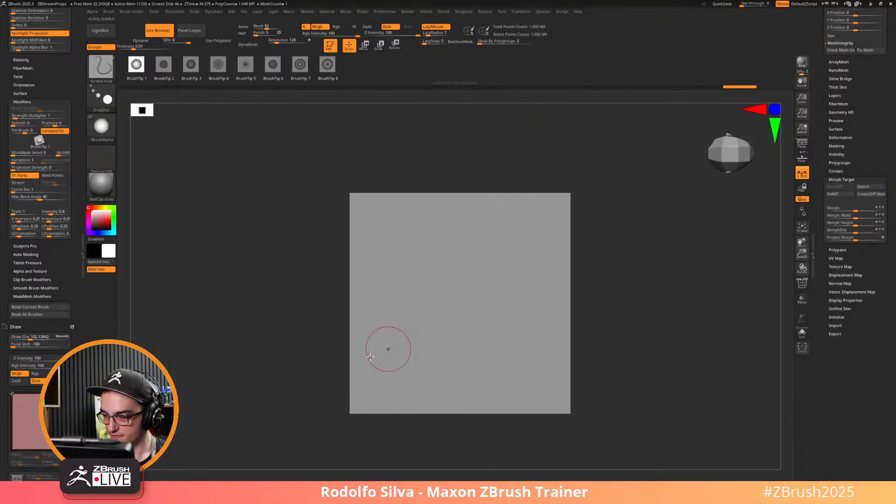
# Draw a new looping curve on the plane and test the stroke along it at two draw sizes, undoing each.
pyautogui.moveTo(381, 362)
pyautogui.mouseDown()
pyautogui.moveTo(399, 329)
pyautogui.moveTo(538, 307)
pyautogui.moveTo(431, 258)
pyautogui.mouseUp()
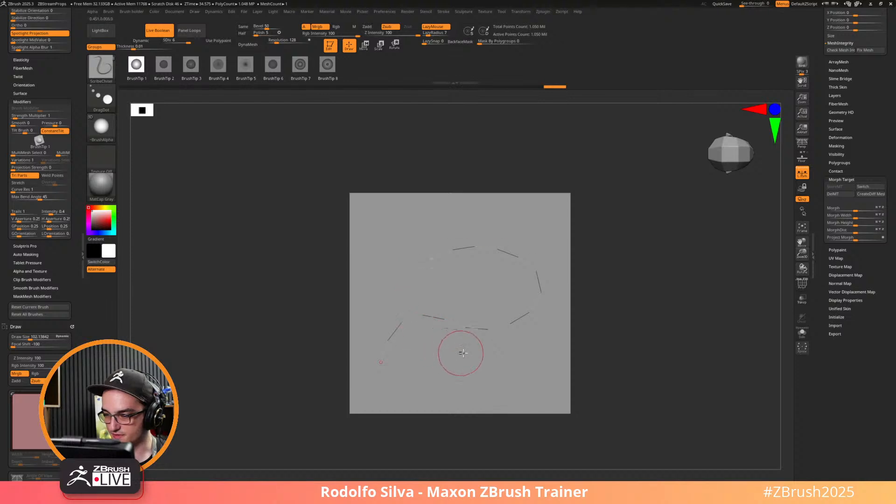
pyautogui.click(485, 329)
pyautogui.hotkey('ctrl', 'z')
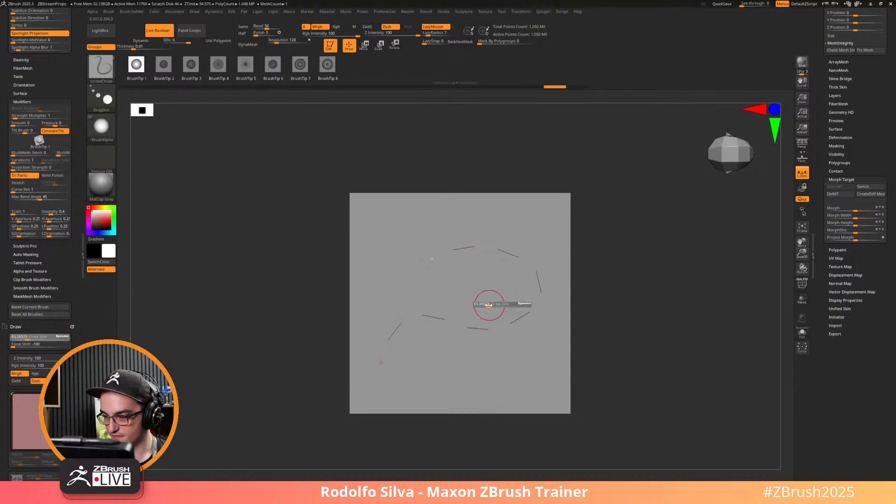
pyautogui.click(447, 321)
pyautogui.hotkey('ctrl', 'z')
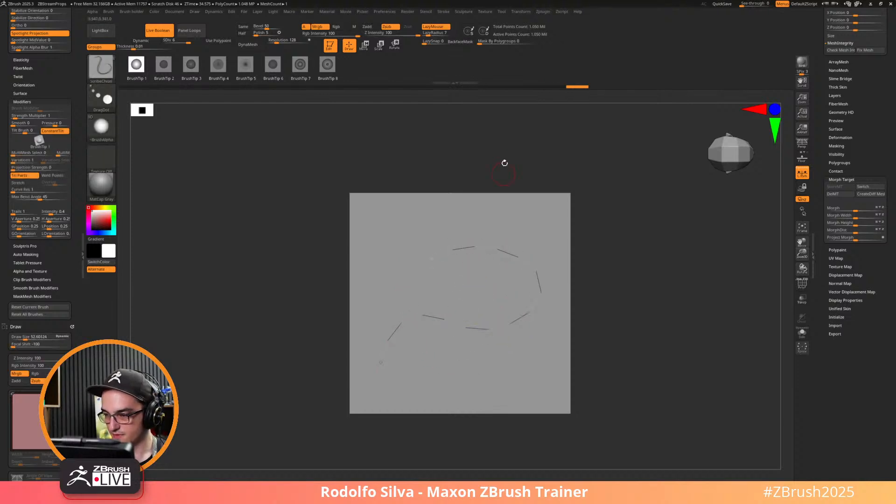
# Set the curve SubSteps to 1, test the stroke along the looping curve and undo it.
pyautogui.click(448, 12)
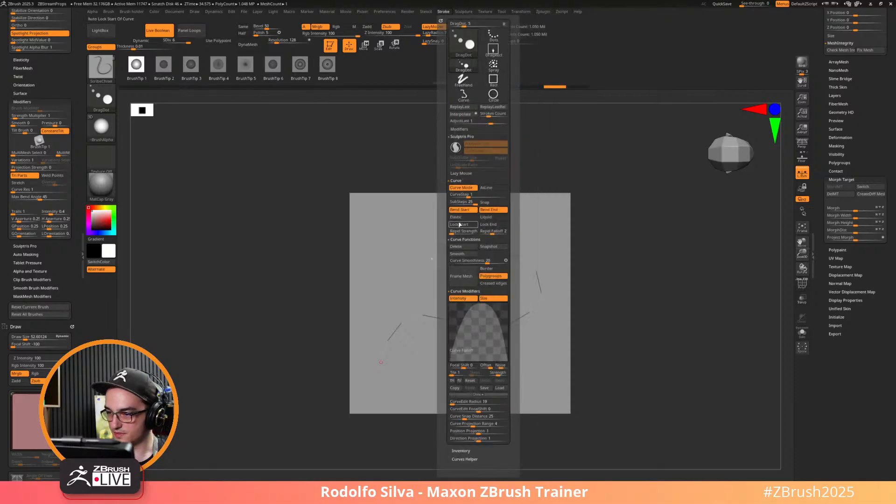
pyautogui.moveTo(460, 206); pyautogui.dragTo(438, 210)
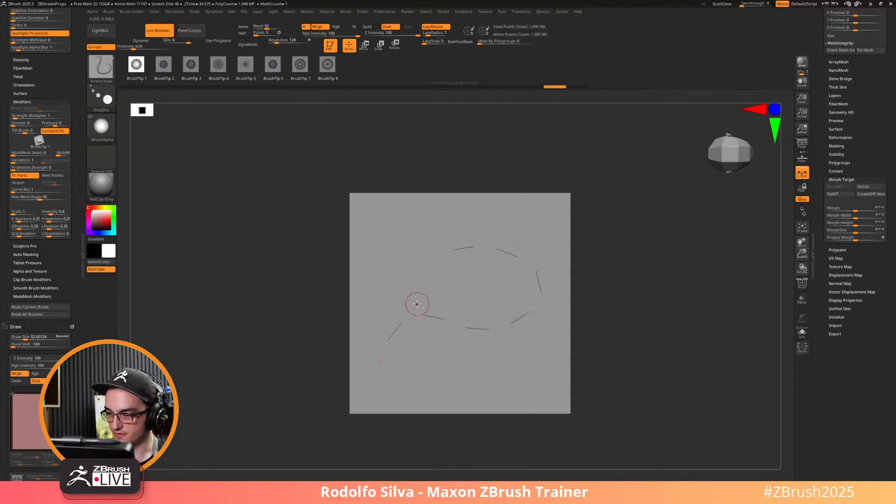
pyautogui.click(425, 315)
pyautogui.moveTo(615, 354); pyautogui.dragTo(625, 368)
pyautogui.hotkey('ctrl', 'z')
# Set the curve SubSteps to 25 and the CurveStep to 0.5, with the plane snapped back to a straight front view.
pyautogui.click(443, 11)
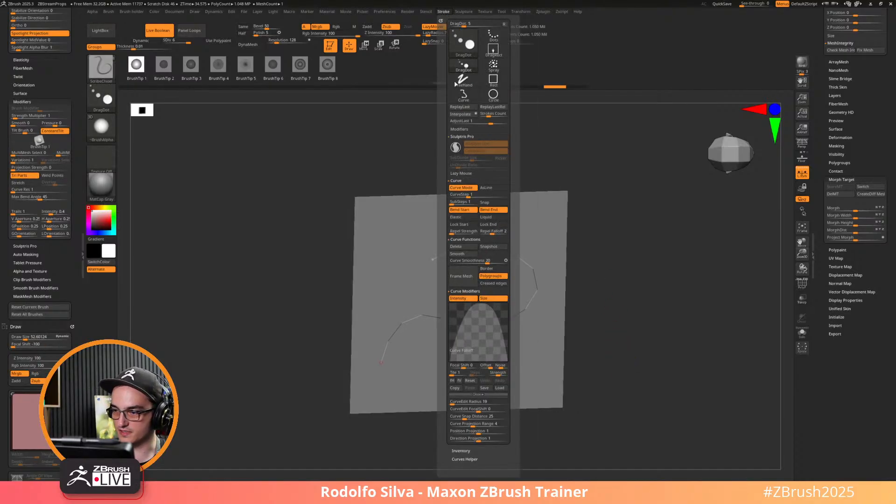
pyautogui.click(425, 324)
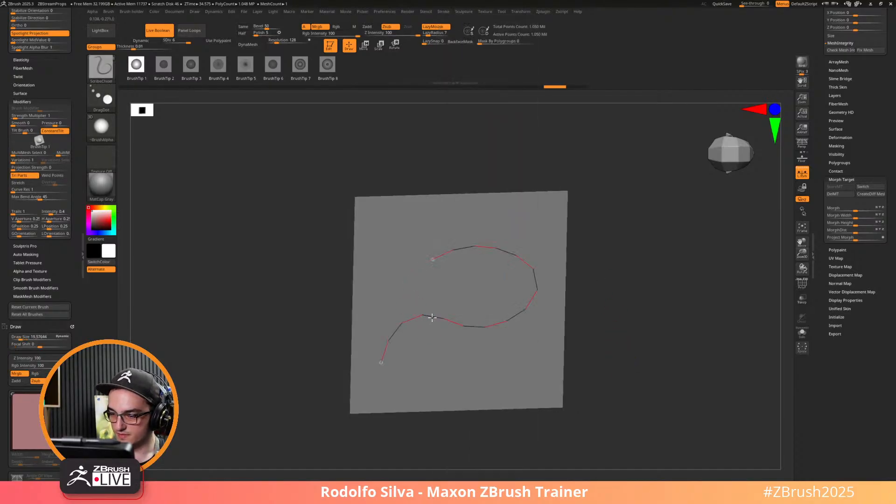
pyautogui.keyDown('shift'); pyautogui.moveTo(615, 341); pyautogui.dragTo(619, 347); pyautogui.keyUp('shift')
pyautogui.hotkey('ctrl', 'z')
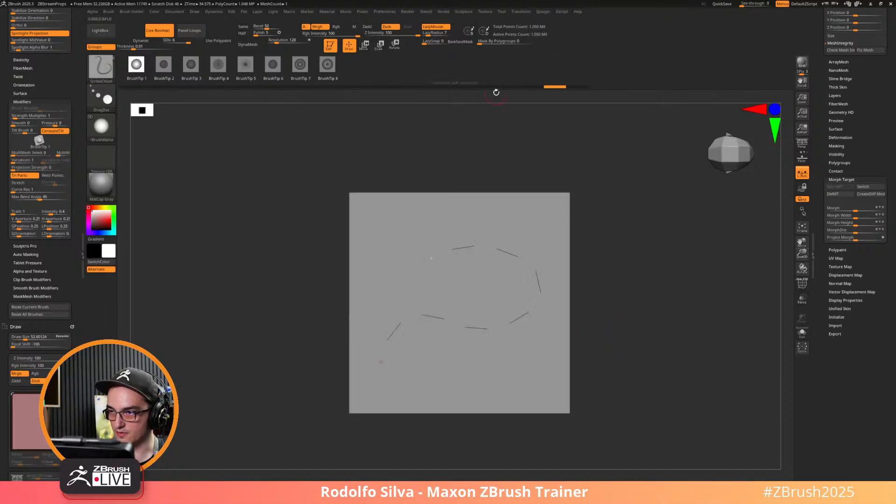
pyautogui.click(444, 12)
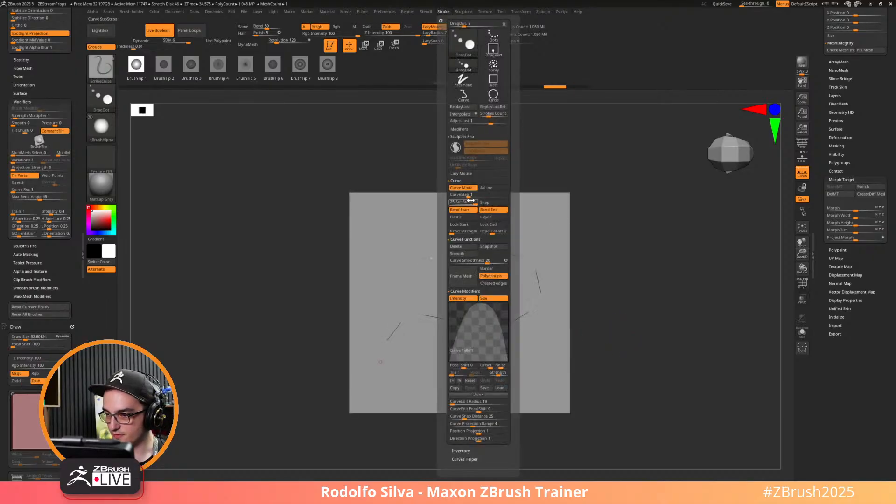
pyautogui.moveTo(471, 195); pyautogui.dragTo(465, 197)
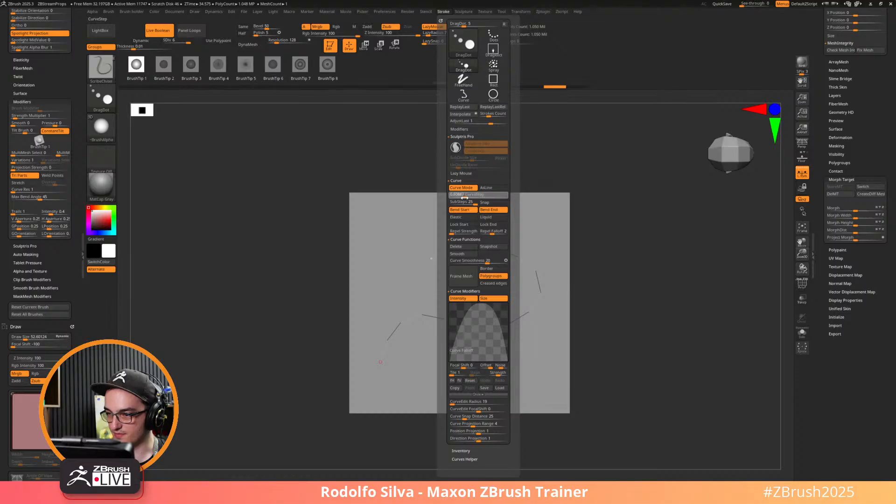
# Undo a test stroke, draw a larger S-shaped looping curve on the plane, extend its inner end inward and apply the stroke.
pyautogui.click(420, 315)
pyautogui.press('ctrl')
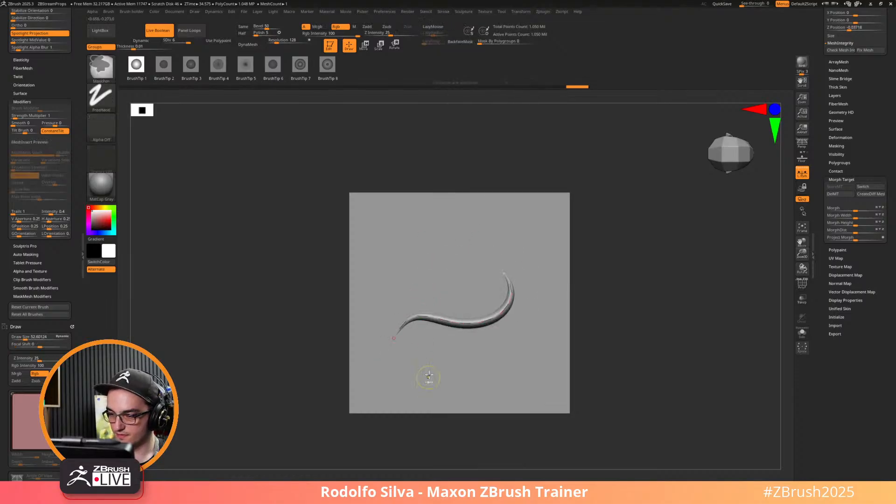
pyautogui.hotkey('ctrl', 'z')
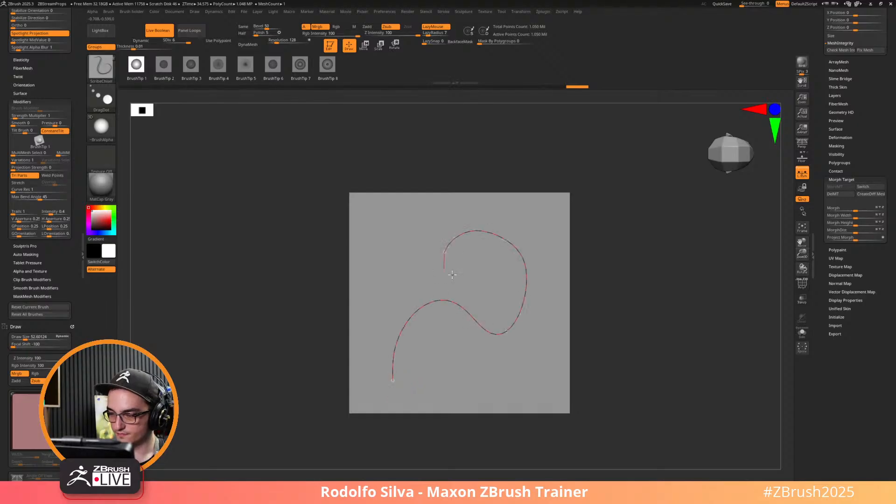
pyautogui.moveTo(452, 274); pyautogui.dragTo(484, 276)
pyautogui.click(503, 241)
# Set the draw size to about 102 and reapply the stroke along the looping curve.
pyautogui.press('s')
pyautogui.moveTo(523, 237); pyautogui.dragTo(530, 237)
pyautogui.moveTo(514, 246); pyautogui.dragTo(520, 249)
pyautogui.press('s')
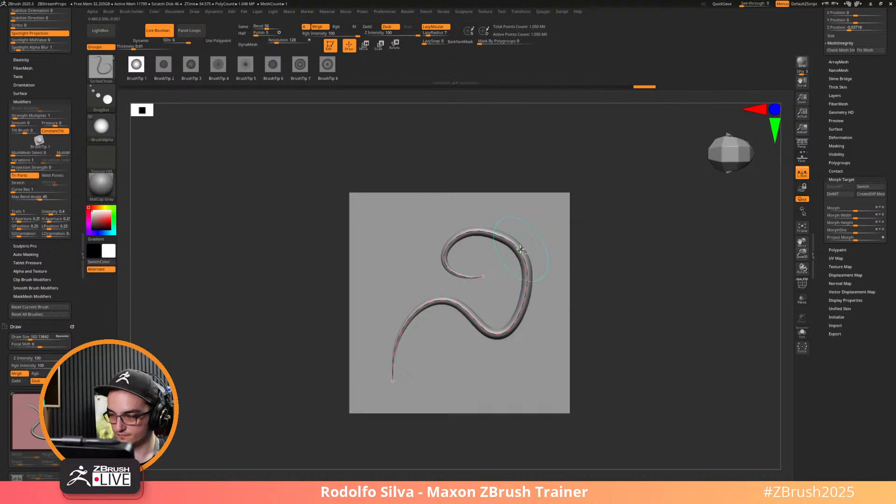
pyautogui.click(520, 250)
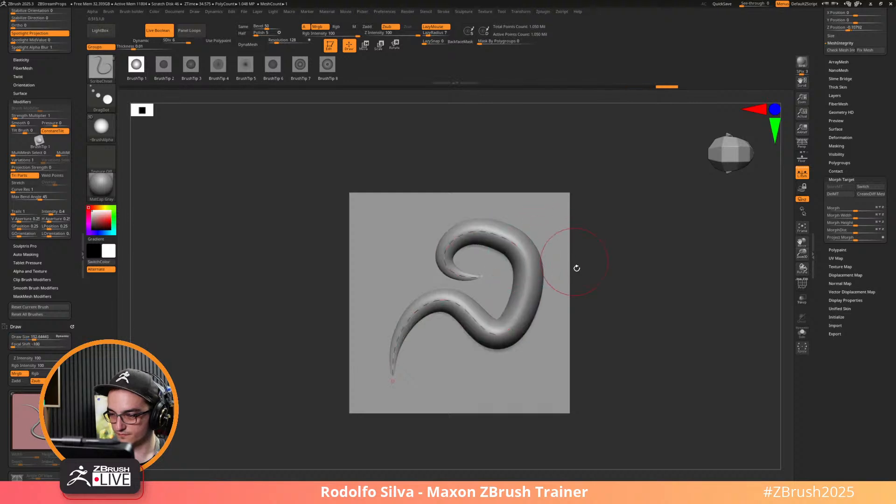
# Reshape the curve by pulling its outer bend outward and drawing its inner end across to close the loop.
pyautogui.press('shift')
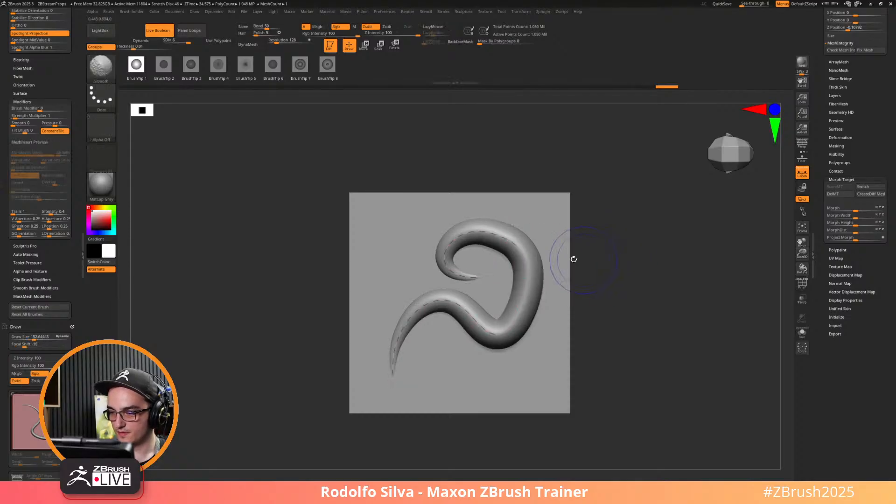
pyautogui.click(527, 279)
pyautogui.moveTo(532, 281); pyautogui.dragTo(545, 285)
pyautogui.click(460, 273)
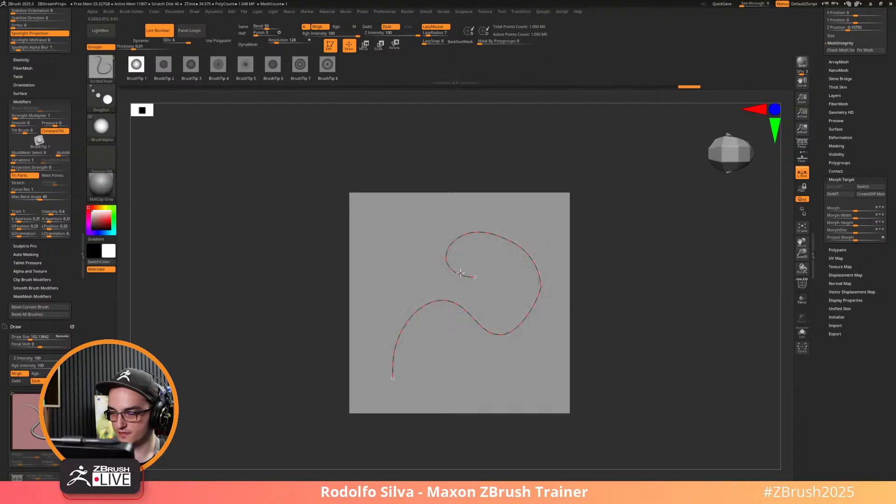
pyautogui.moveTo(461, 282); pyautogui.dragTo(536, 306)
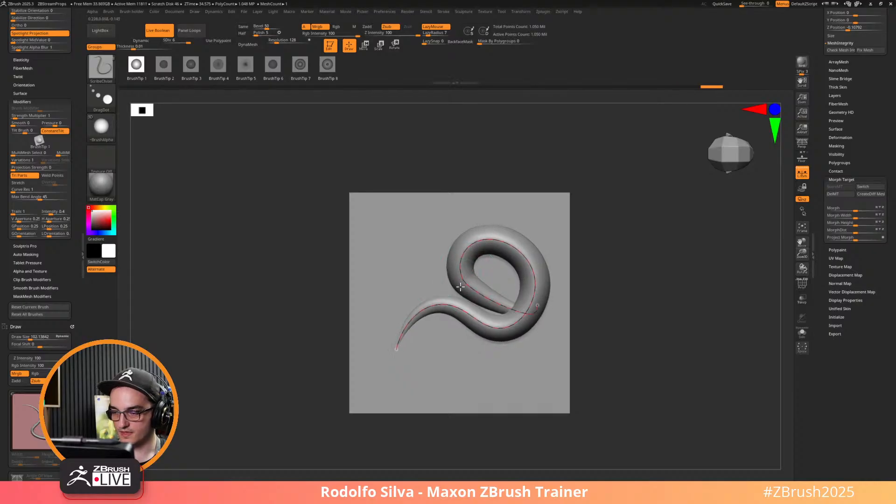
# Switch the brush to BrushTip 7 and apply it along the closed loop curve.
pyautogui.click(299, 65)
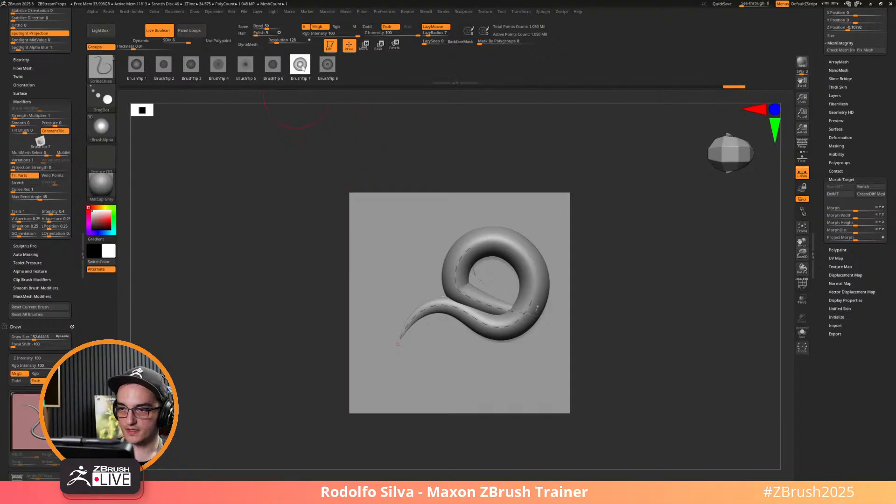
pyautogui.click(457, 269)
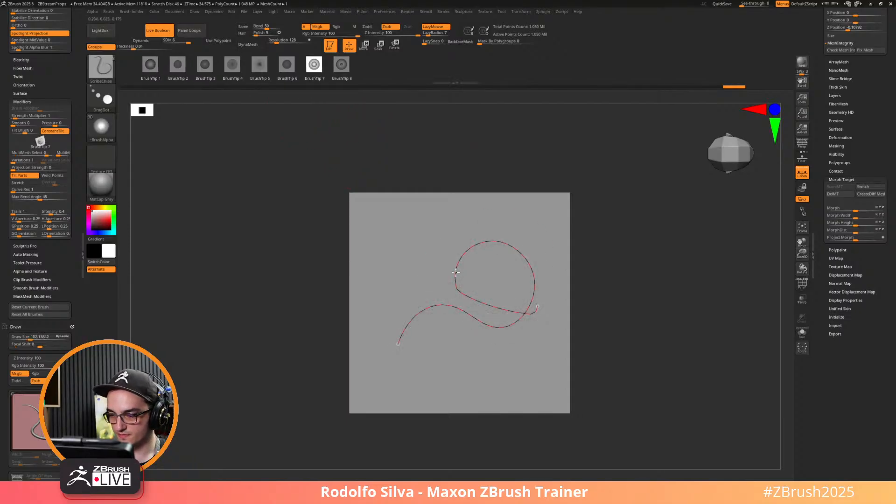
pyautogui.click(502, 12)
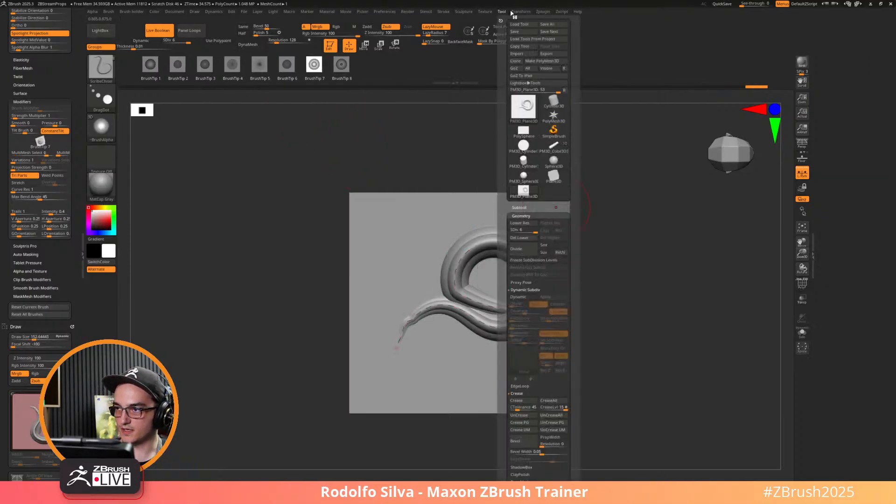
# Smooth the curve with the Smooth curve function and reapply the BrushTip 7 stroke along it.
pyautogui.click(443, 12)
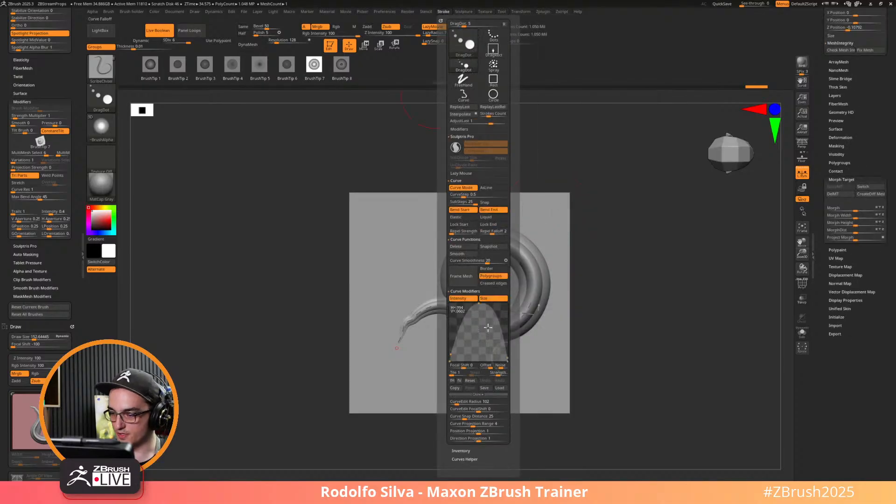
pyautogui.click(469, 255)
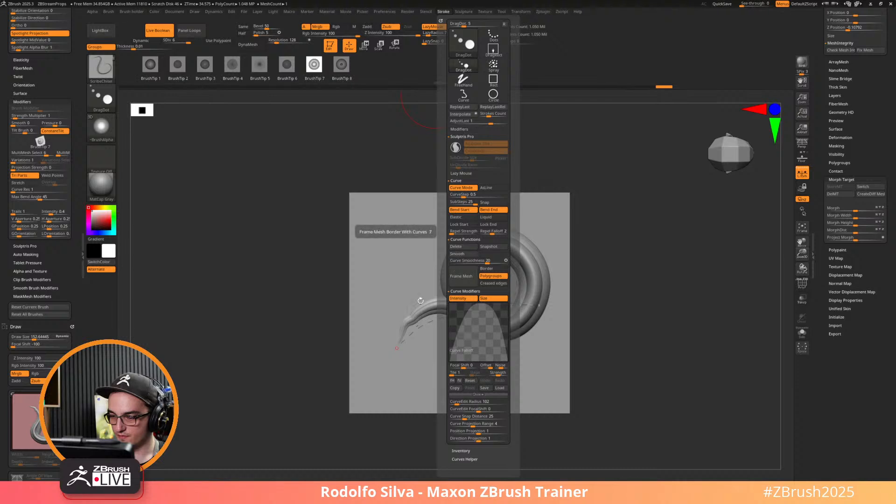
pyautogui.click(460, 319)
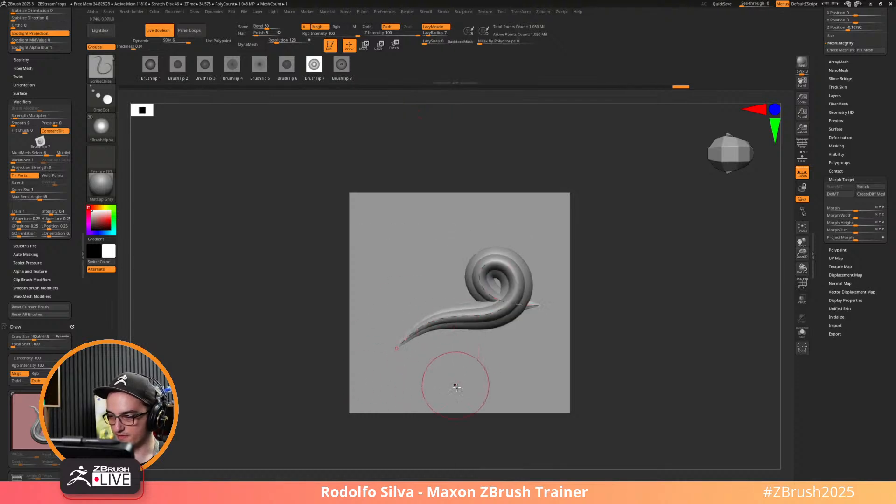
# Undo all the previous curl strokes until the plane is blank.
pyautogui.moveTo(617, 364)
pyautogui.mouseDown()
pyautogui.moveTo(644, 371)
pyautogui.moveTo(633, 379)
pyautogui.moveTo(634, 366)
pyautogui.mouseUp()
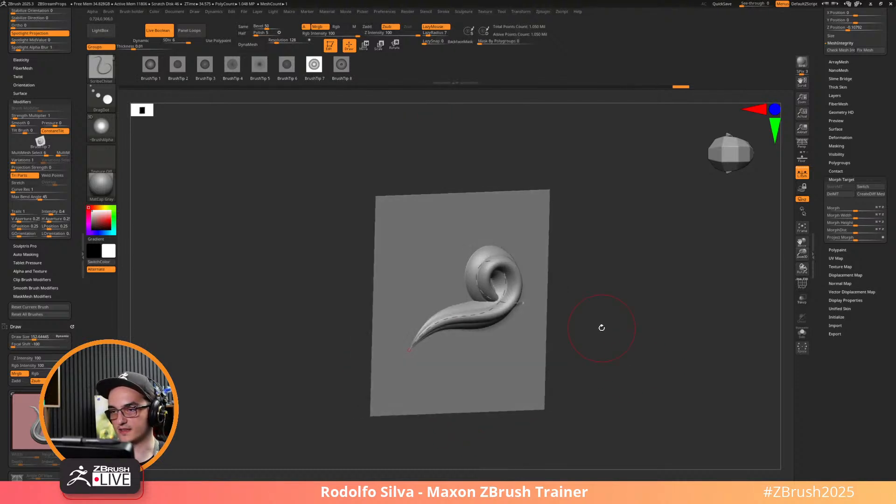
pyautogui.press('ctrl')
pyautogui.hotkey('ctrl', 'z')
pyautogui.hotkey('ctrl', 'z')
pyautogui.hotkey('ctrl', 'z')
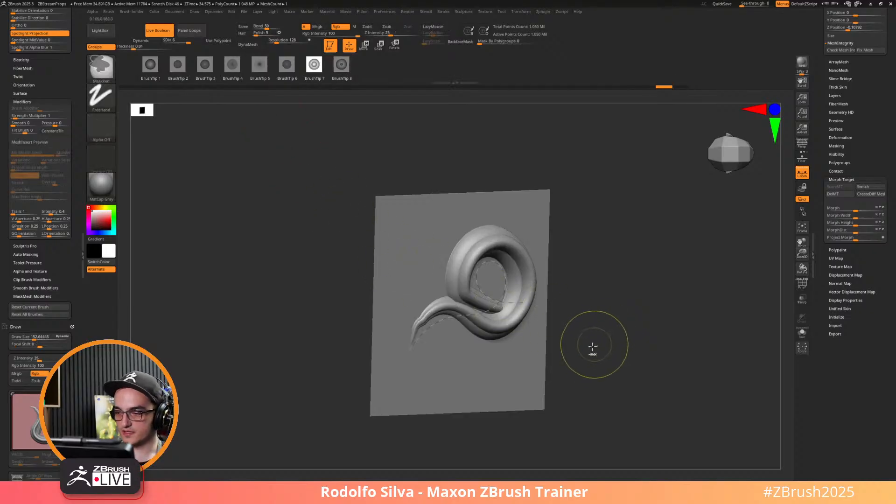
pyautogui.hotkey('ctrl', 'z')
pyautogui.hotkey('ctrl', 'z')
pyautogui.hotkey('ctrl', 'z')
pyautogui.hotkey('ctrl', 'z')
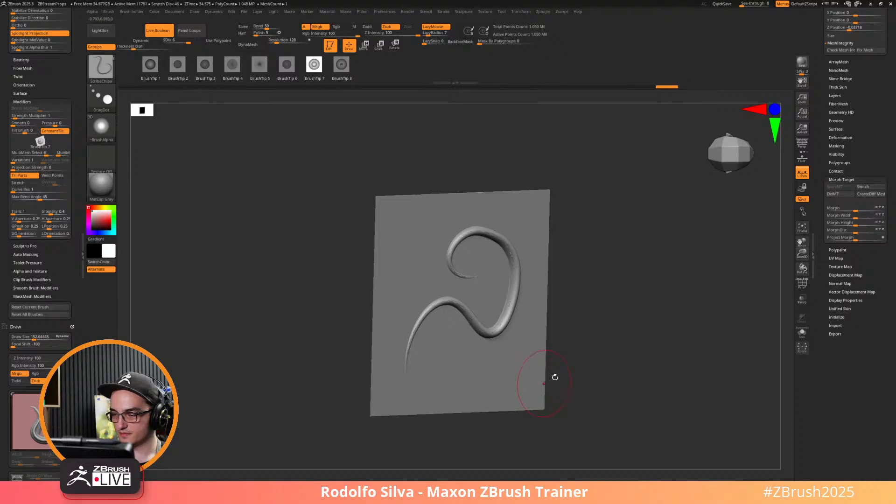
pyautogui.hotkey('ctrl', 'z')
pyautogui.hotkey('ctrl', 'z')
pyautogui.hotkey('ctrl', 'z')
pyautogui.hotkey('ctrl', 'z')
pyautogui.hotkey('ctrl', 'z')
pyautogui.hotkey('ctrl', 'z')
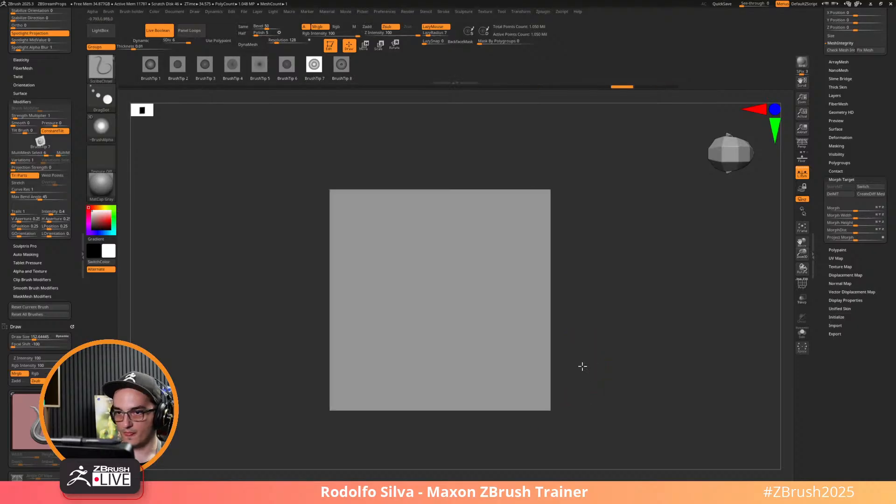
# Use BrushTip 5 at a draw size of about 90 to draw a spiral stroke curling in from the plane's lower-left corner.
pyautogui.click(261, 65)
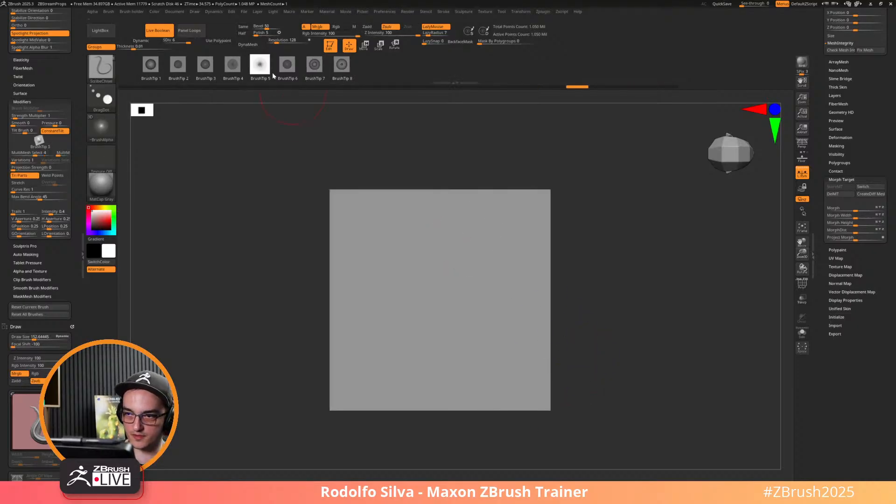
pyautogui.press('s')
pyautogui.moveTo(380, 350); pyautogui.dragTo(369, 347)
pyautogui.moveTo(486, 243); pyautogui.dragTo(486, 245)
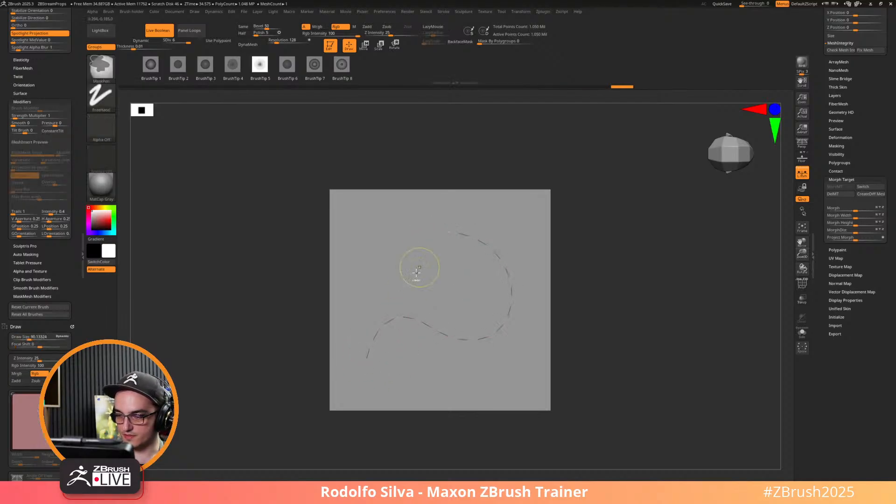
pyautogui.moveTo(349, 373); pyautogui.dragTo(365, 348)
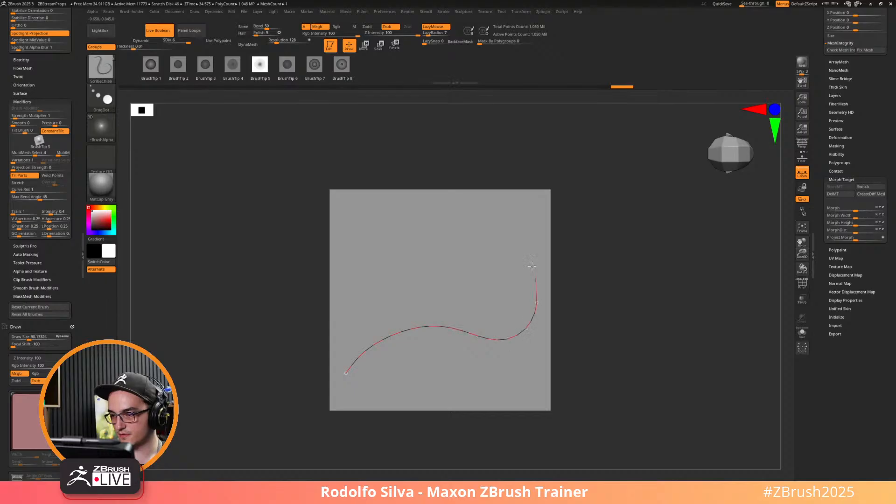
pyautogui.moveTo(427, 242); pyautogui.dragTo(428, 244)
pyautogui.click(368, 384)
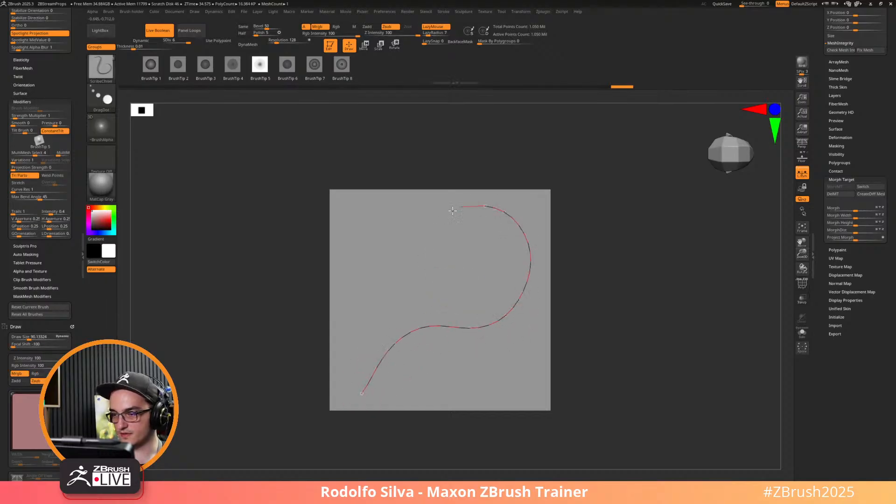
pyautogui.moveTo(499, 269); pyautogui.dragTo(500, 246)
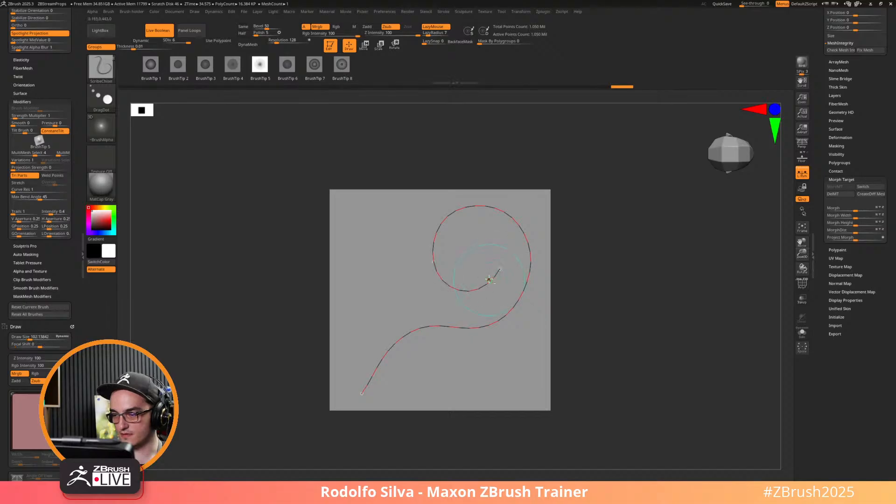
pyautogui.click(473, 290)
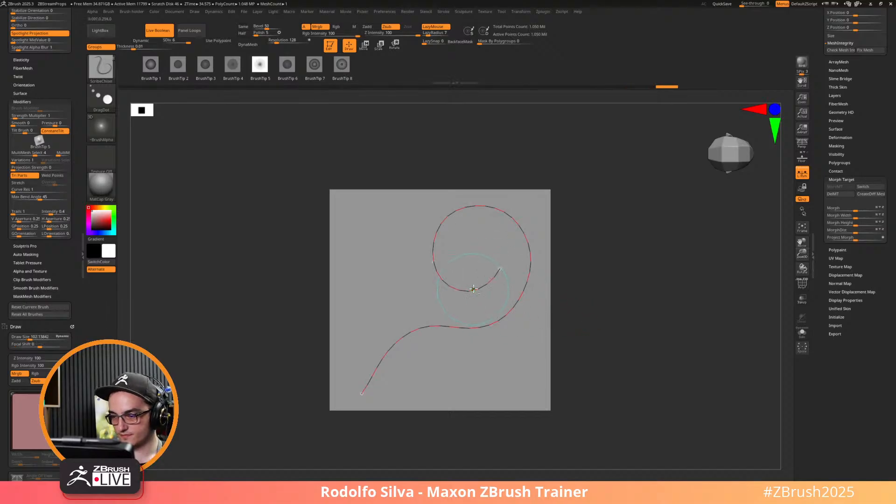
# Switch to BrushTip 3 and re-apply the stroke along the existing spiral curve.
pyautogui.moveTo(596, 341)
pyautogui.mouseDown()
pyautogui.moveTo(612, 348)
pyautogui.moveTo(606, 343)
pyautogui.mouseUp()
pyautogui.click(204, 64)
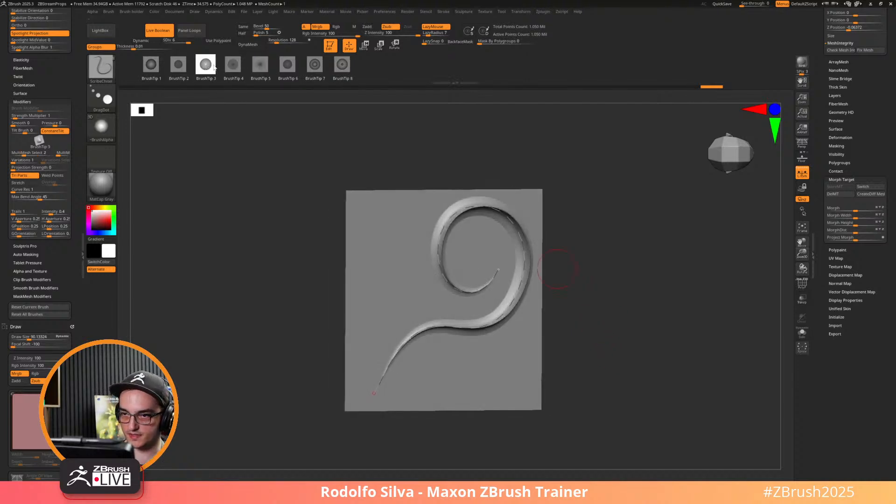
pyautogui.press('ctrl')
pyautogui.click(457, 219)
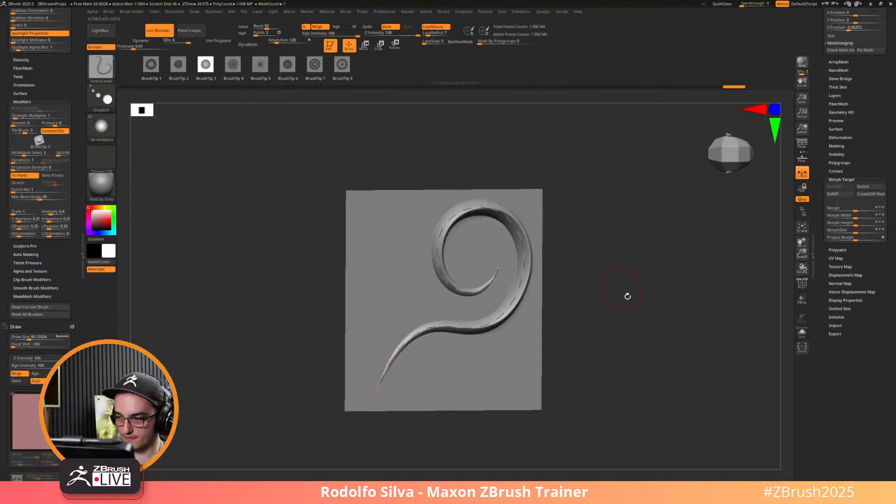
pyautogui.moveTo(626, 296); pyautogui.dragTo(599, 327)
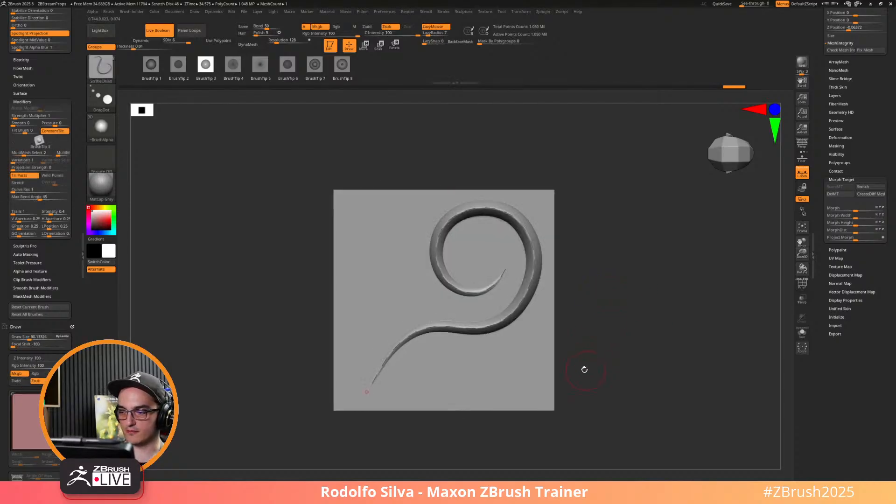
# Shift the Curve Falloff peak toward the spiral's inner end and re-apply the stroke along the curve.
pyautogui.click(443, 11)
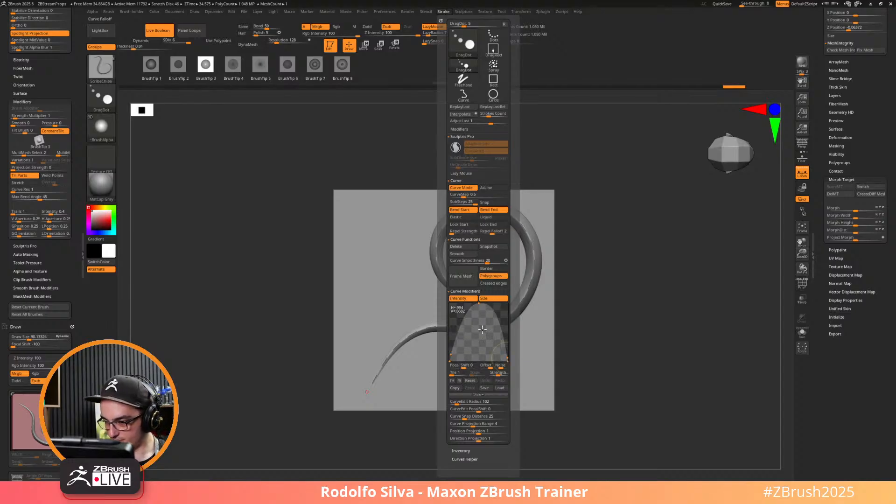
pyautogui.moveTo(467, 364); pyautogui.dragTo(474, 369)
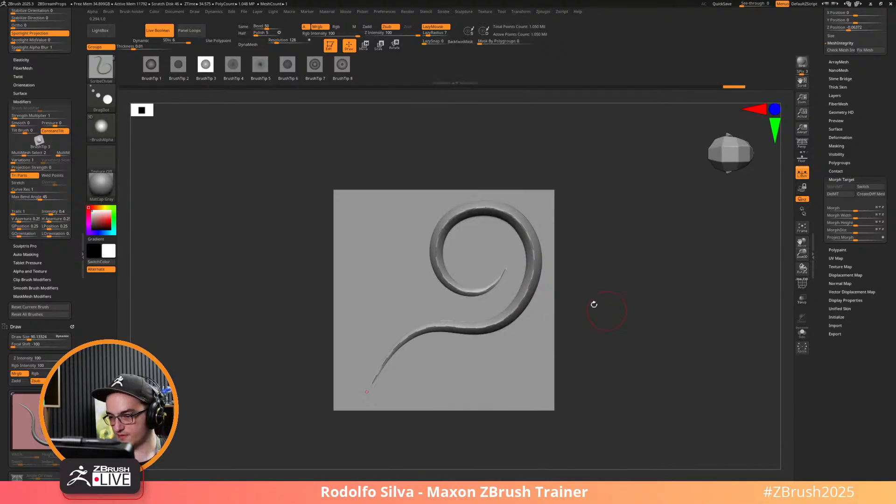
pyautogui.moveTo(527, 294)
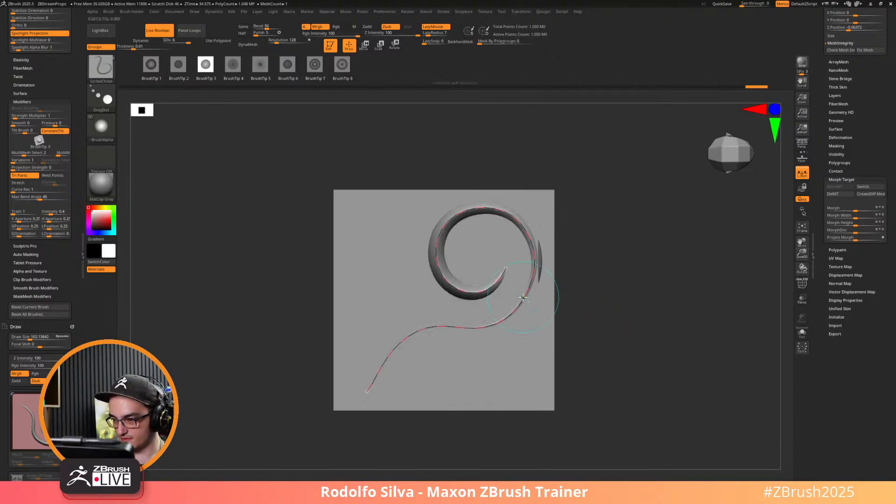
pyautogui.moveTo(564, 312); pyautogui.dragTo(602, 308)
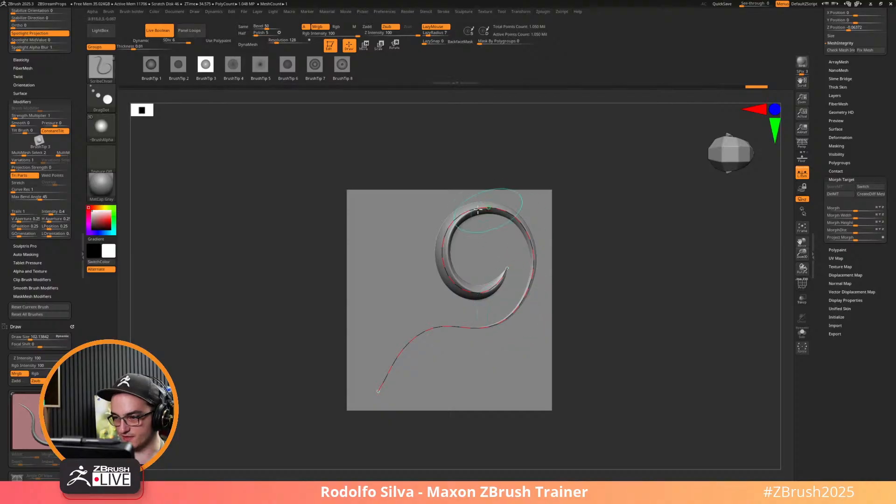
# Raise the end point of the Curve Falloff graph and re-apply the stroke to give the spiral a thick, blunt inner end.
pyautogui.click(447, 12)
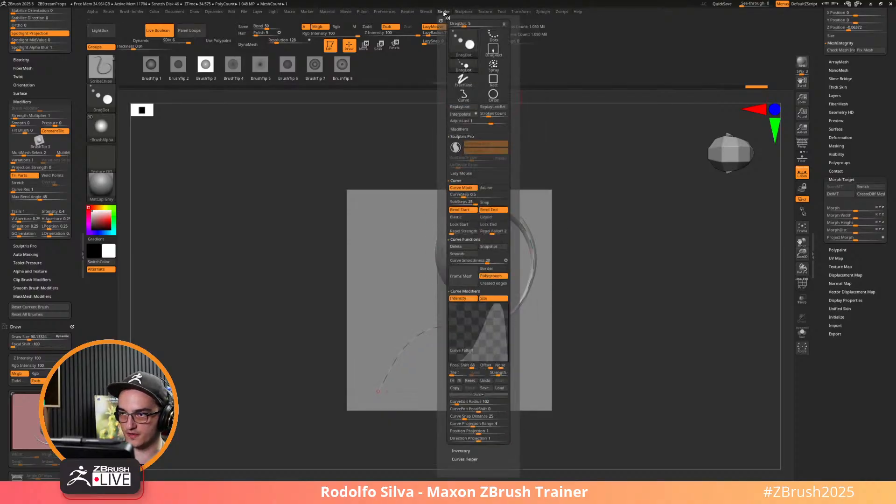
pyautogui.click(425, 12)
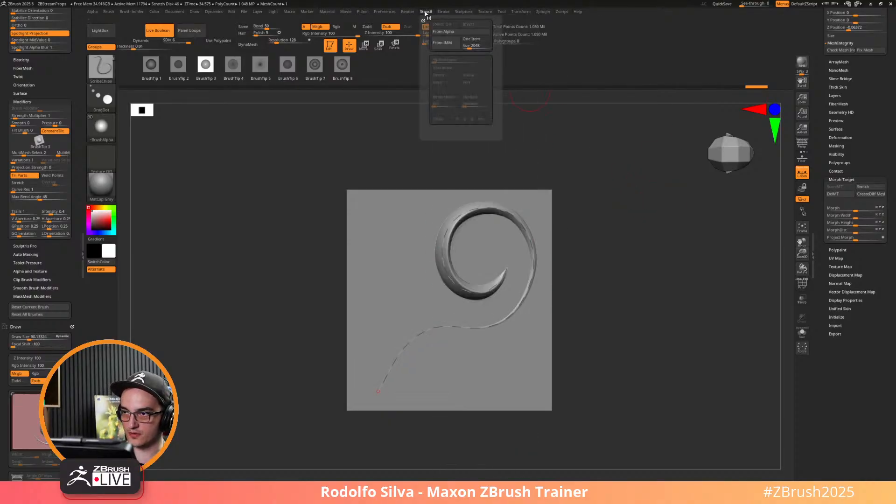
pyautogui.click(443, 13)
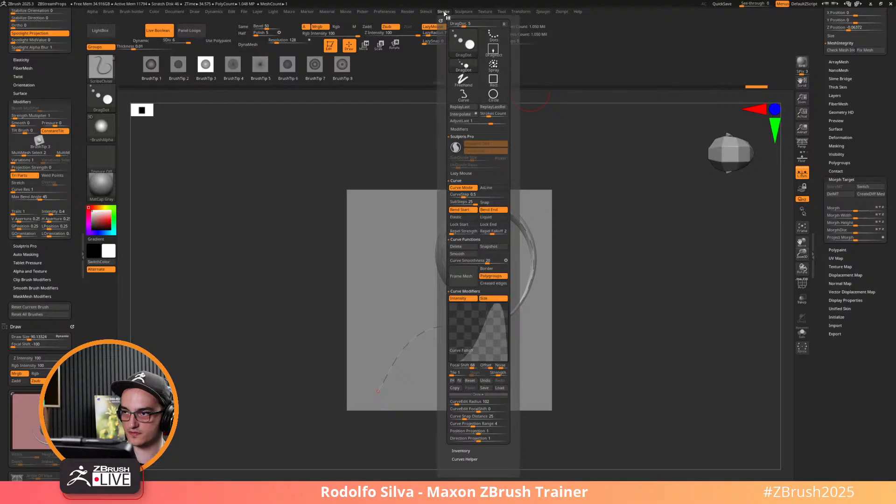
pyautogui.moveTo(507, 337); pyautogui.dragTo(508, 359)
pyautogui.click(508, 354)
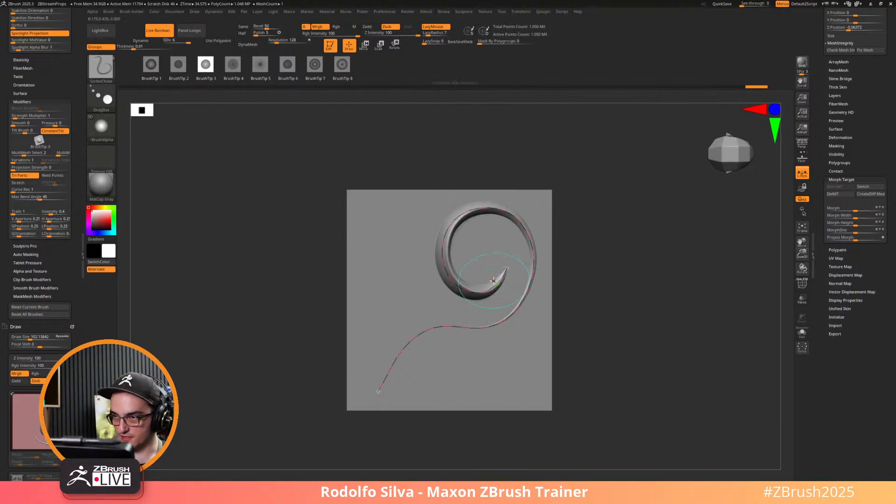
pyautogui.click(424, 12)
pyautogui.click(443, 12)
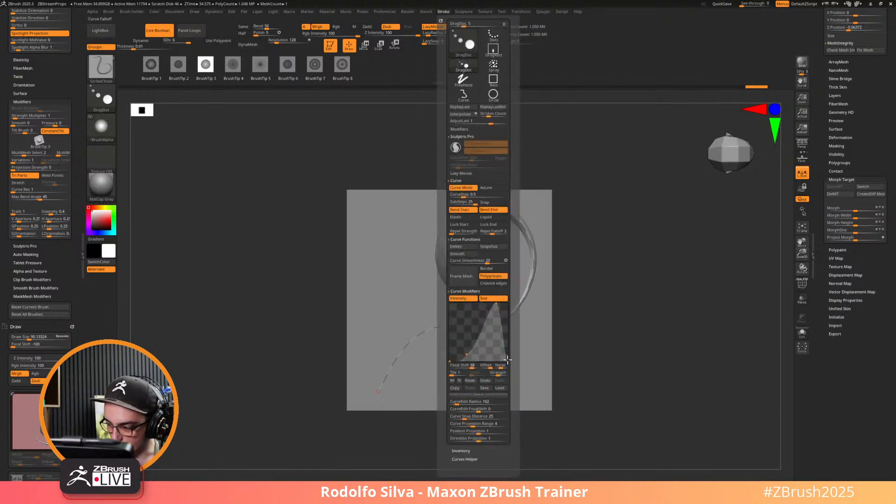
pyautogui.moveTo(508, 359); pyautogui.dragTo(507, 347)
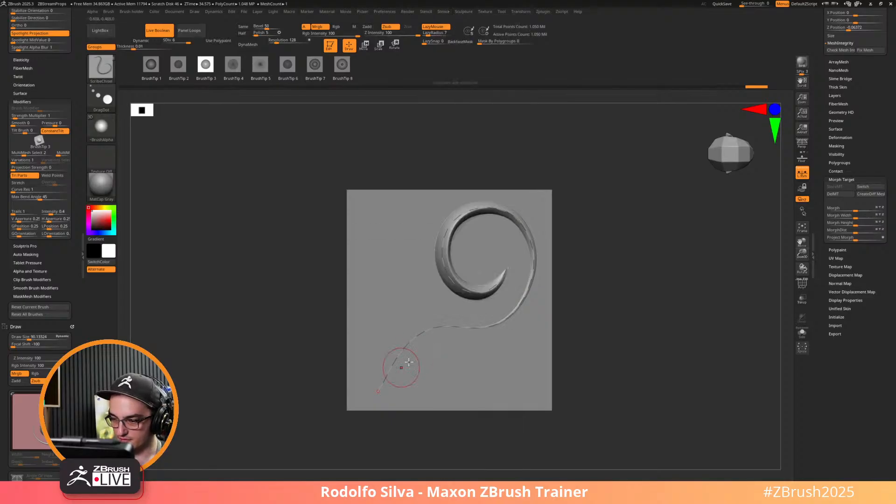
pyautogui.click(454, 328)
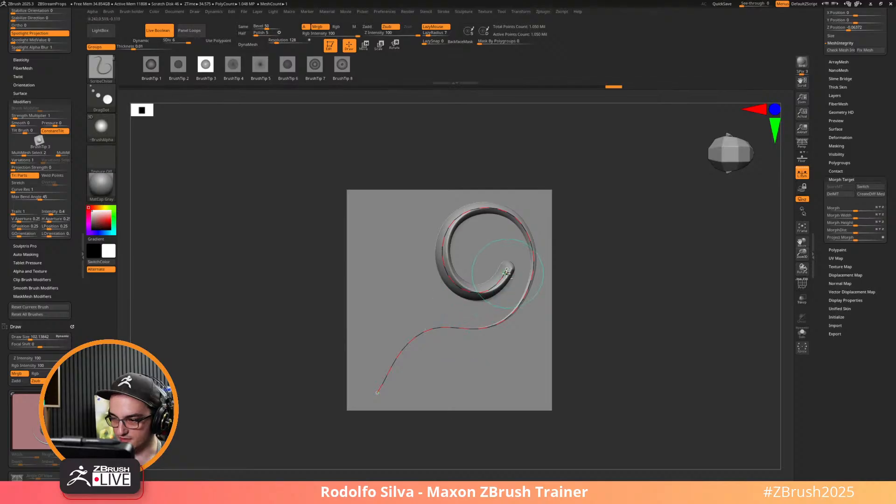
# Reshape the Curve Falloff with a focal shift of 33 and re-apply the stroke to thicken the spiral's outer tail.
pyautogui.moveTo(622, 331); pyautogui.dragTo(554, 280)
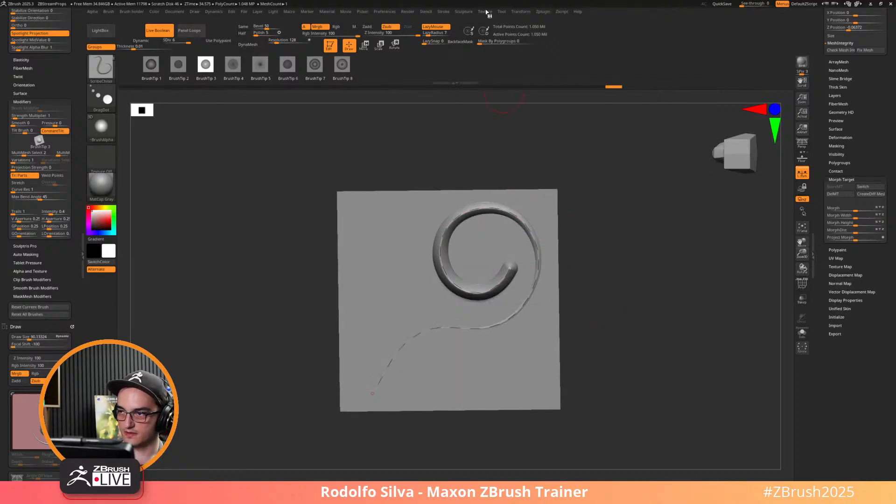
pyautogui.click(443, 11)
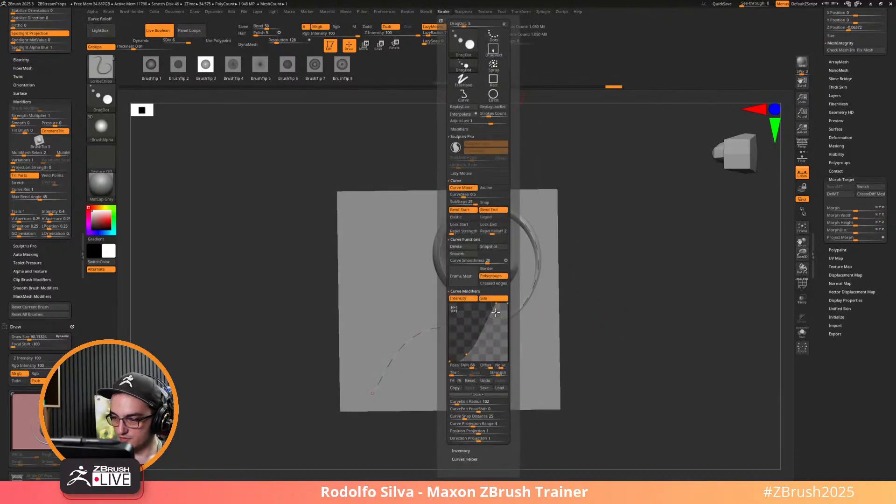
pyautogui.moveTo(473, 367); pyautogui.dragTo(449, 357)
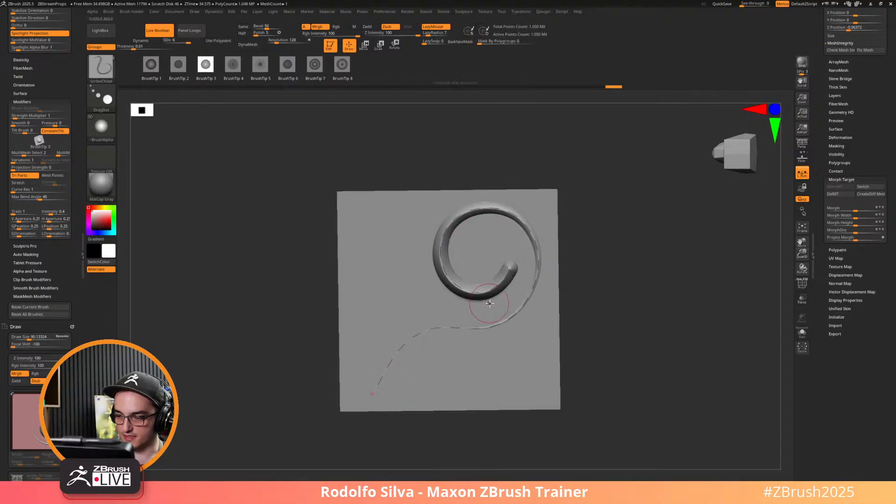
pyautogui.click(479, 328)
pyautogui.moveTo(603, 323); pyautogui.dragTo(570, 210)
pyautogui.click(485, 11)
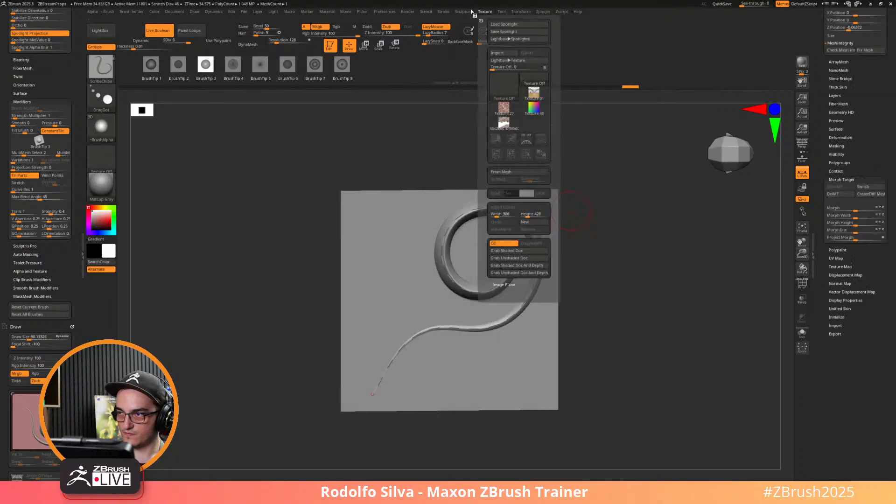
pyautogui.click(443, 12)
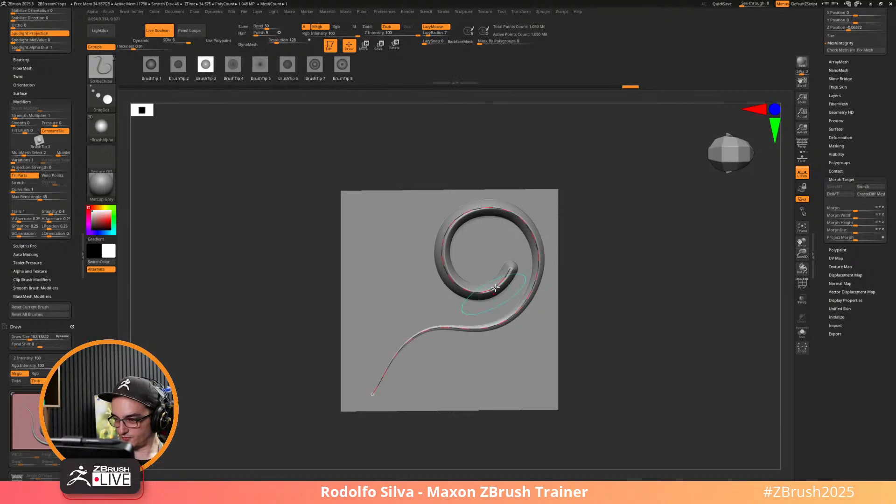
pyautogui.click(444, 12)
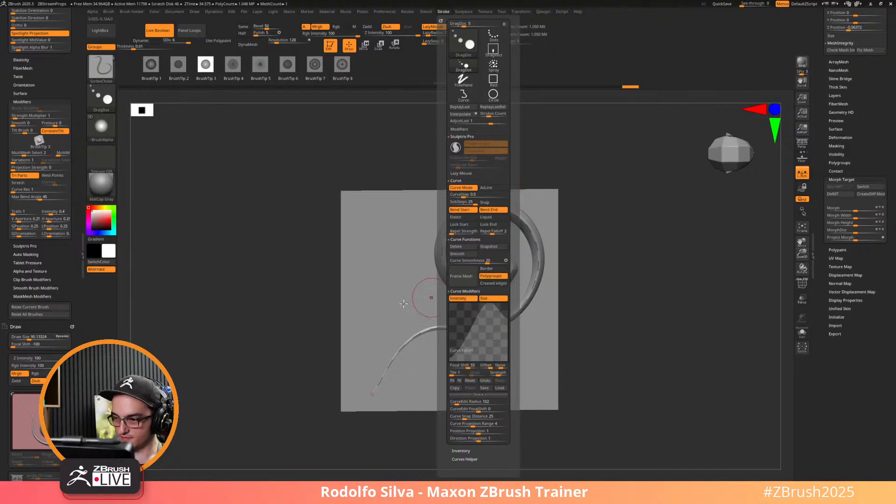
pyautogui.click(434, 331)
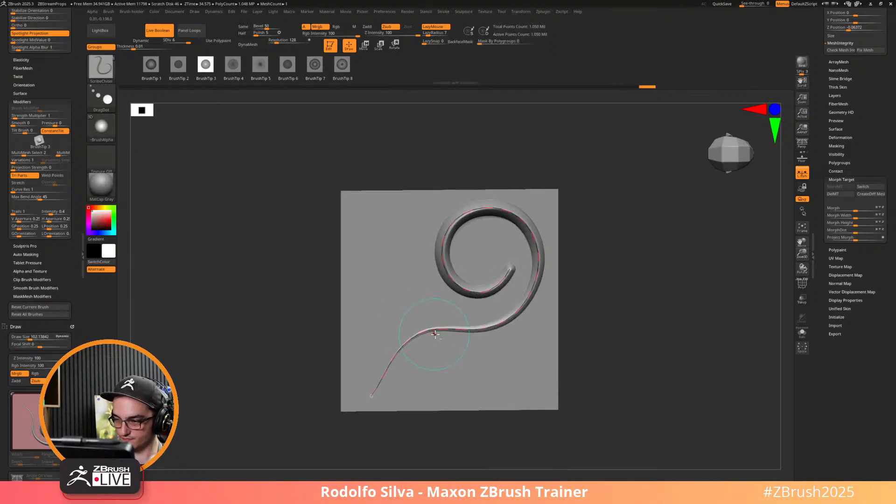
# Remove the active curve from the finished spiral and reduce the draw size to about 59.
pyautogui.moveTo(612, 362); pyautogui.dragTo(624, 346)
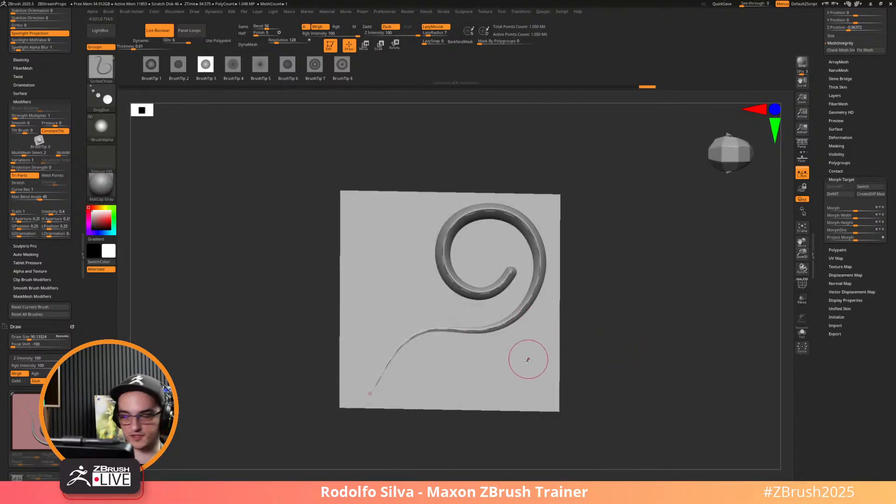
pyautogui.click(592, 348)
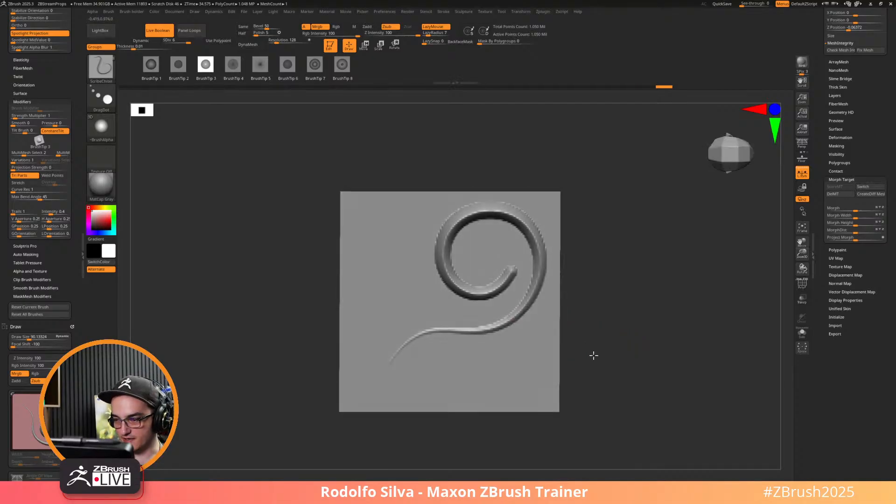
pyautogui.keyDown('shift'); pyautogui.moveTo(593, 355); pyautogui.dragTo(621, 344); pyautogui.keyUp('shift')
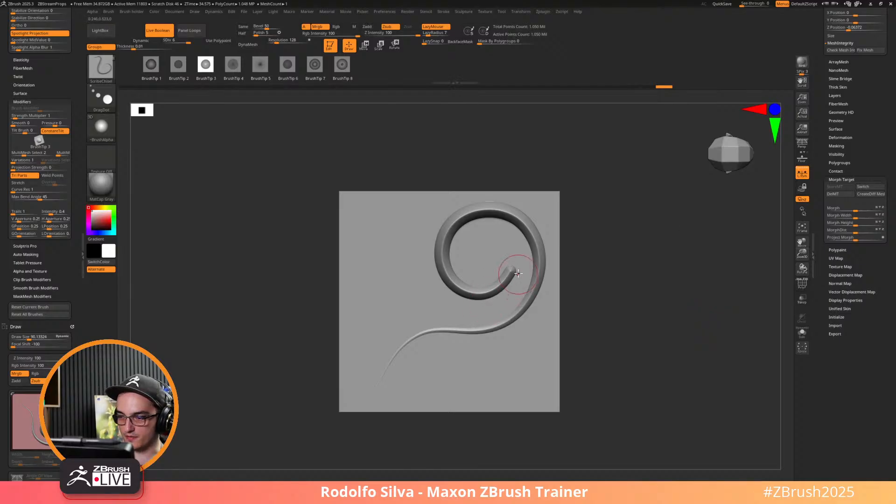
pyautogui.press('[')
pyautogui.press('[')
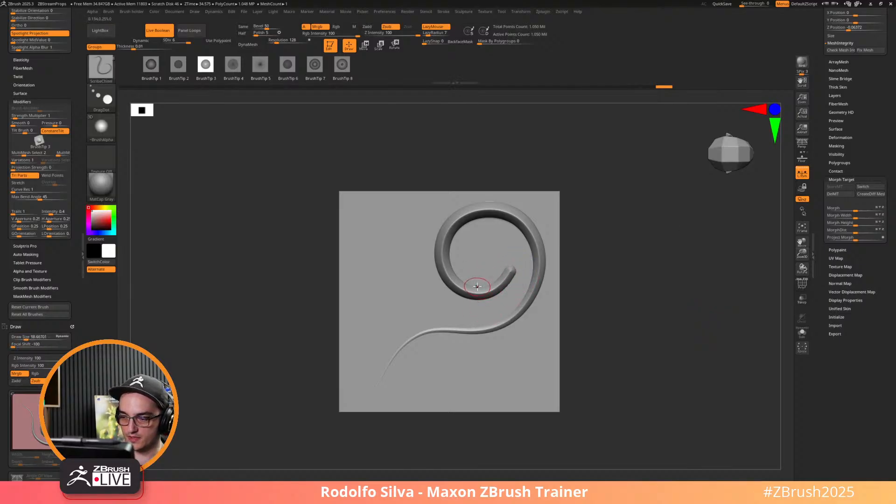
# Draw a short curve inside the spiral and apply it as a leaf with a Curve Falloff peaking mid-curve and tapering at both ends.
pyautogui.moveTo(482, 237); pyautogui.dragTo(479, 235)
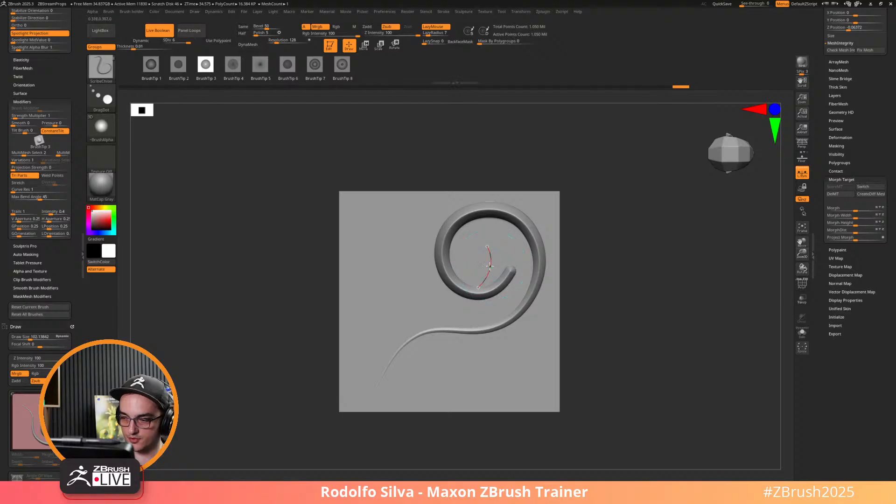
pyautogui.click(485, 12)
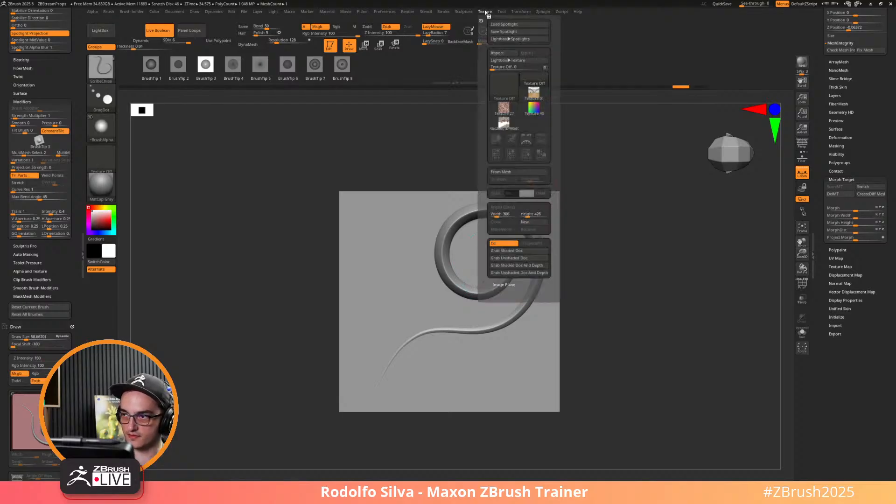
pyautogui.moveTo(446, 12)
pyautogui.moveTo(507, 319)
pyautogui.mouseDown()
pyautogui.moveTo(506, 381)
pyautogui.moveTo(463, 367)
pyautogui.mouseUp()
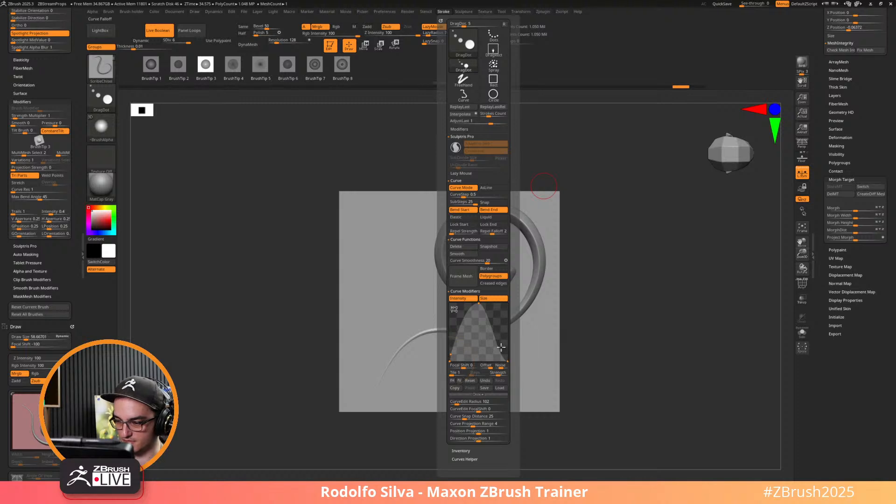
pyautogui.moveTo(501, 347); pyautogui.dragTo(503, 353)
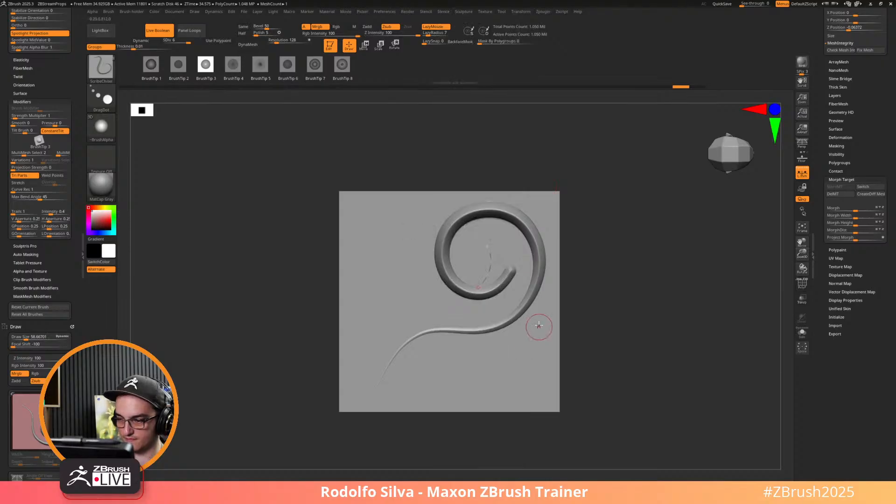
pyautogui.click(488, 267)
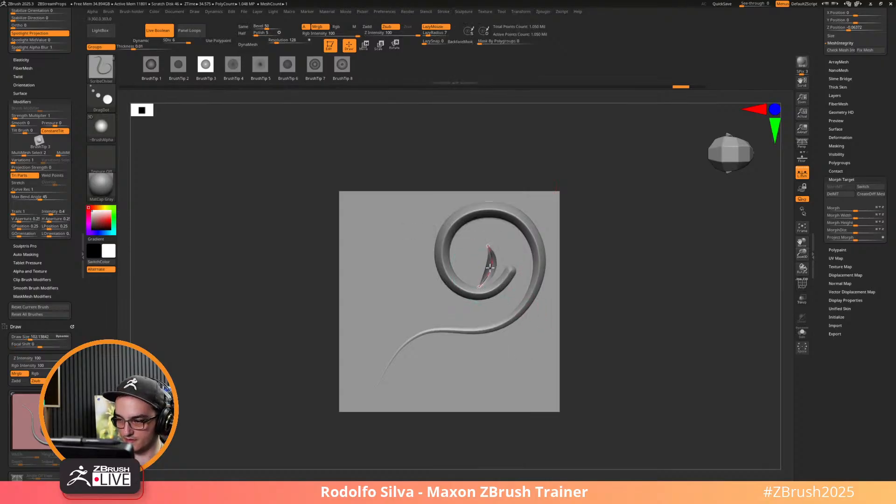
# Soften the small inner leaf with Z Intensity 46 and sculpt a second curved leaf beside it inside the spiral.
pyautogui.moveTo(488, 270); pyautogui.dragTo(485, 274)
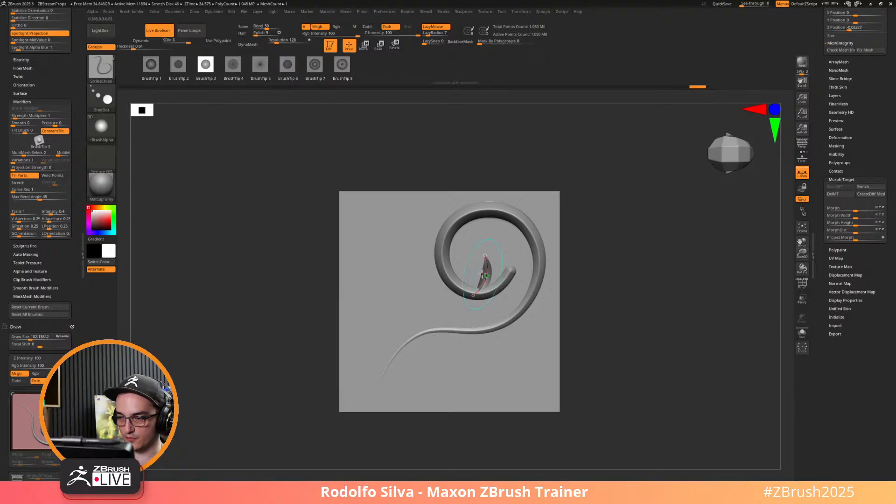
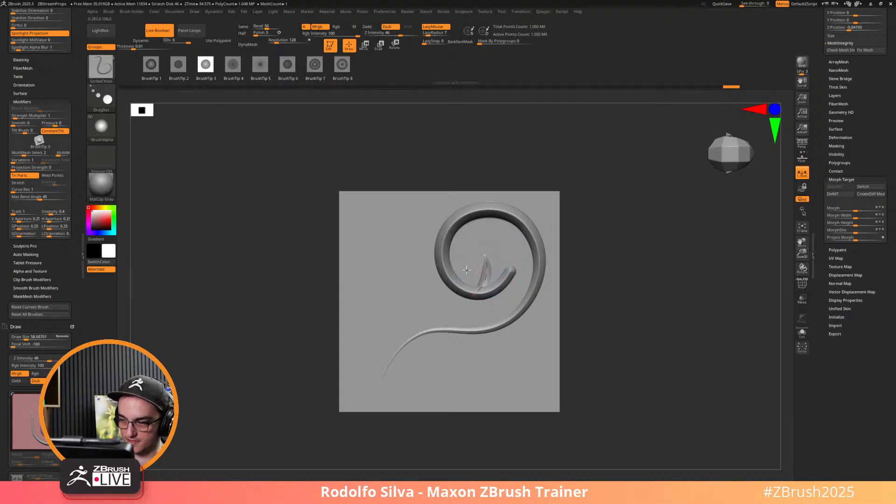
pyautogui.click(469, 311)
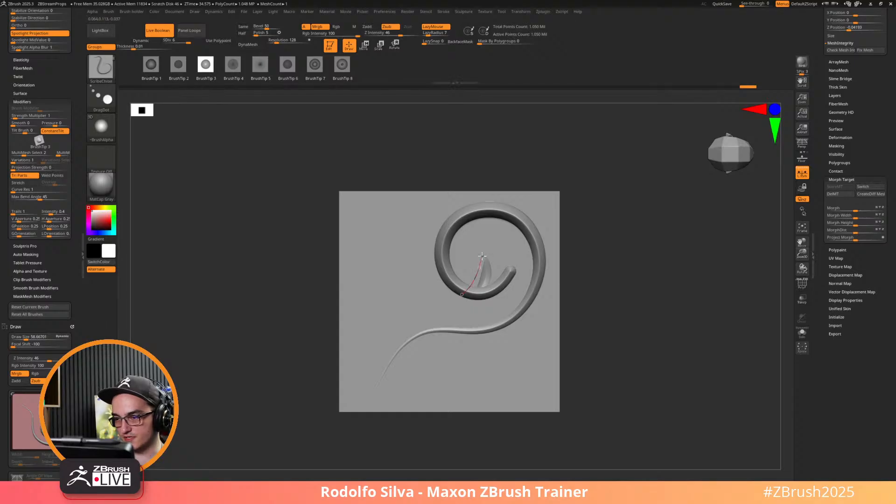
pyautogui.moveTo(462, 237); pyautogui.dragTo(468, 240)
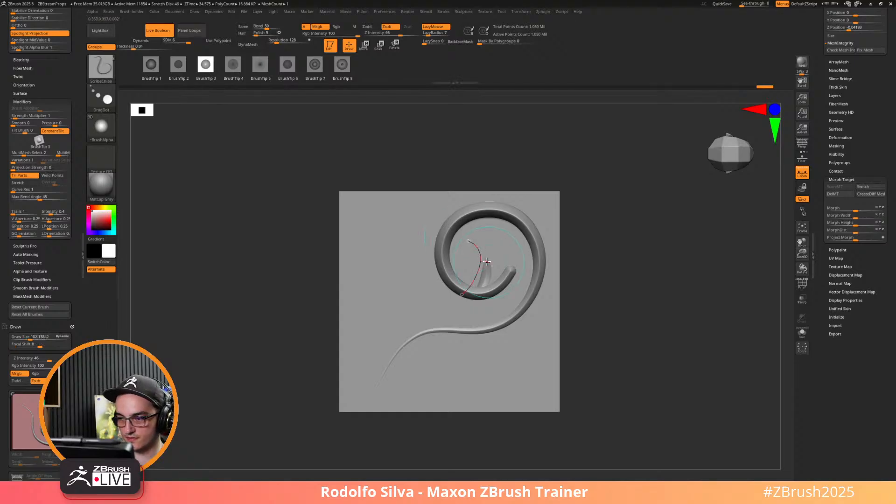
pyautogui.click(478, 265)
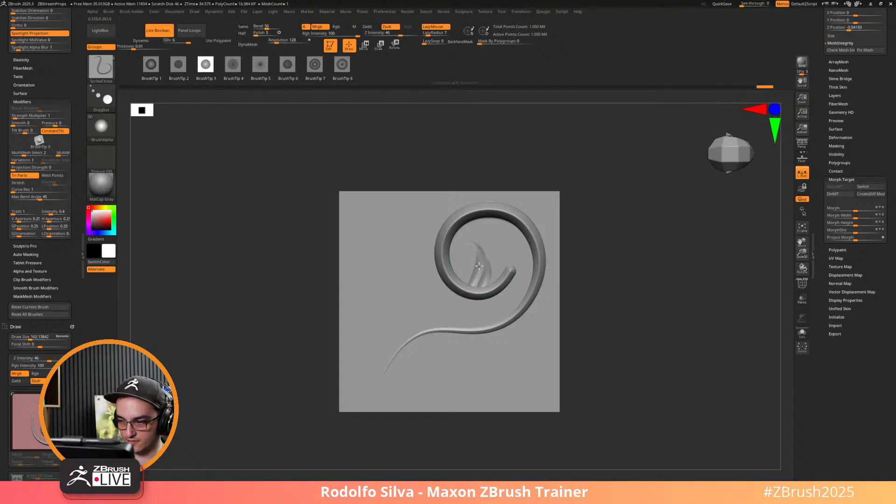
pyautogui.click(476, 264)
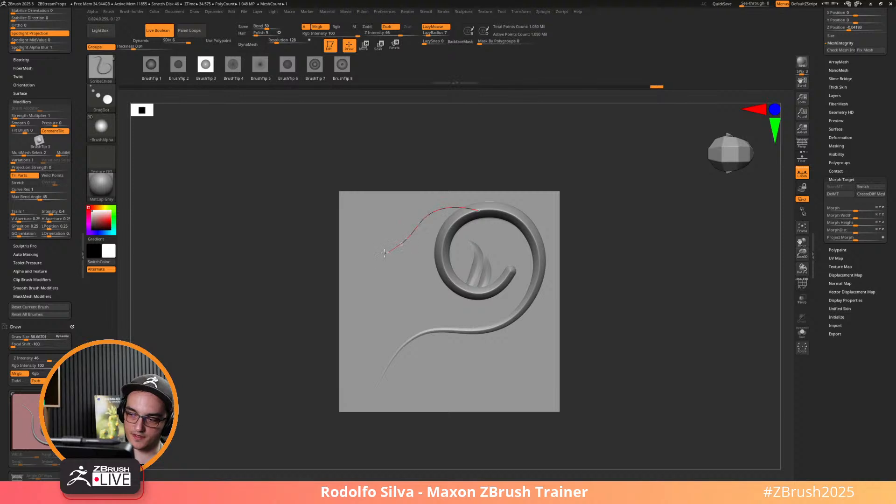
# Sculpt an S-shaped leaf branching outward from the spiral's upper left edge and strengthen it with Z Intensity 63.
pyautogui.click(402, 241)
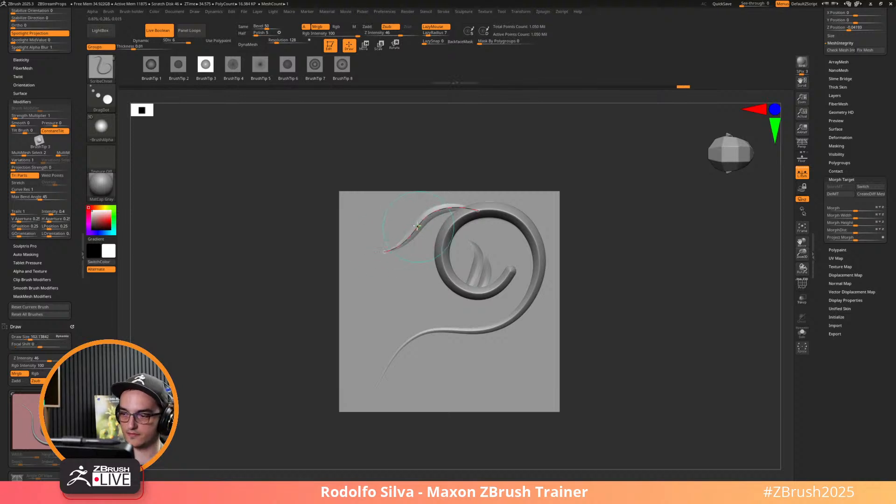
pyautogui.click(416, 226)
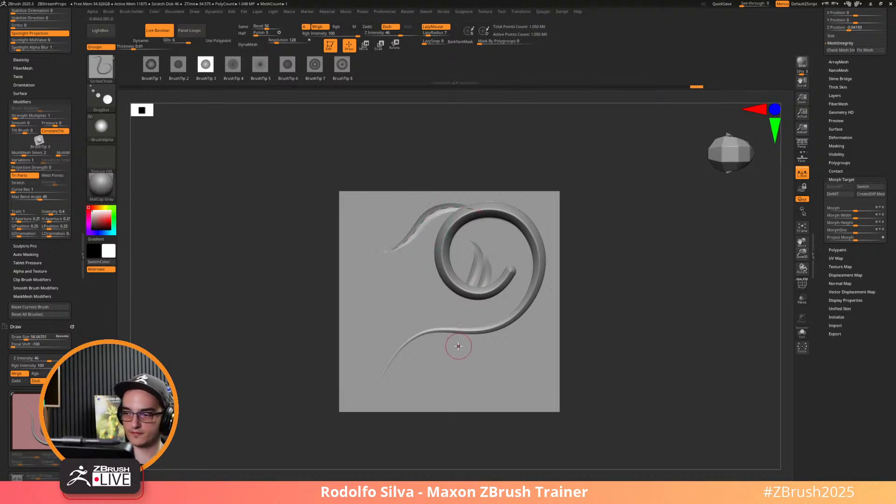
pyautogui.click(426, 221)
pyautogui.click(427, 219)
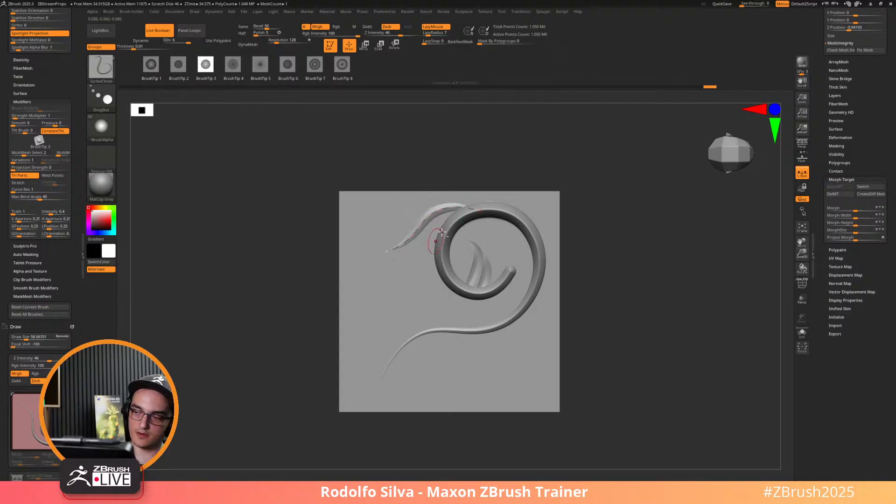
pyautogui.moveTo(401, 35); pyautogui.dragTo(409, 34)
pyautogui.click(458, 207)
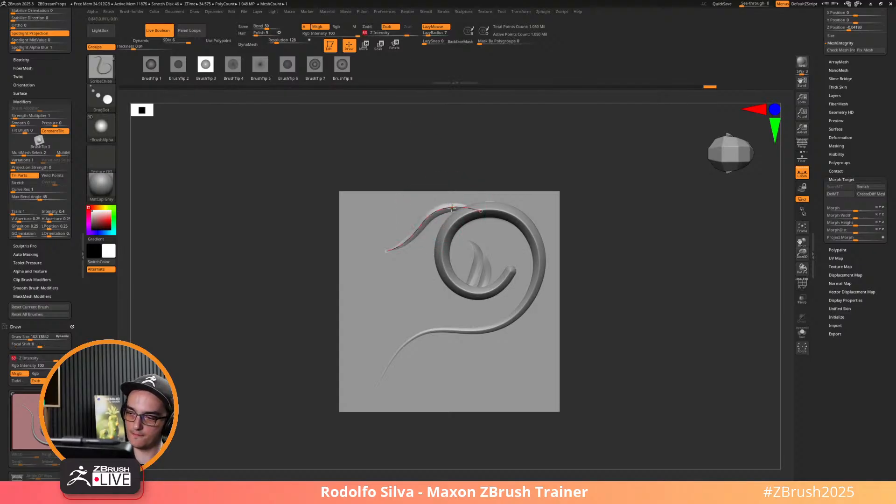
pyautogui.click(460, 316)
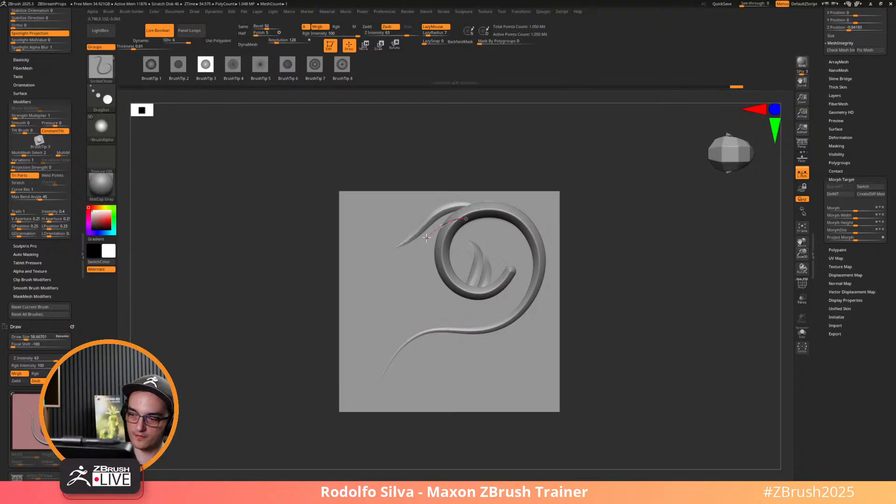
# Try a long downward-curving leaf along the spiral's outer left side, widened with a draw size of about 106.
pyautogui.moveTo(415, 317); pyautogui.dragTo(416, 318)
pyautogui.click(412, 260)
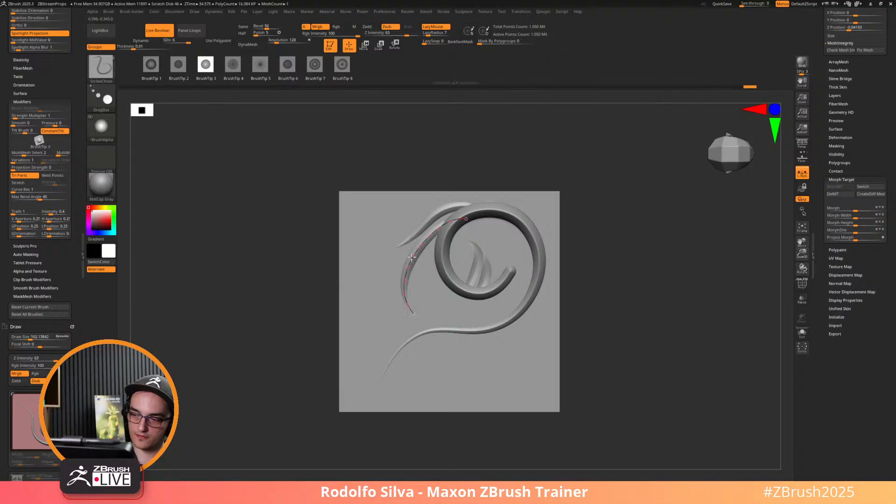
pyautogui.press('s')
pyautogui.moveTo(442, 272); pyautogui.dragTo(449, 273)
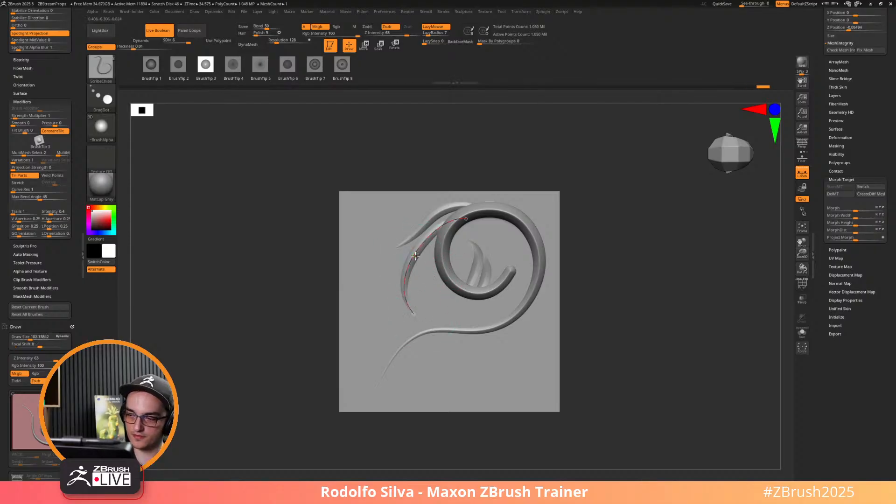
pyautogui.click(416, 257)
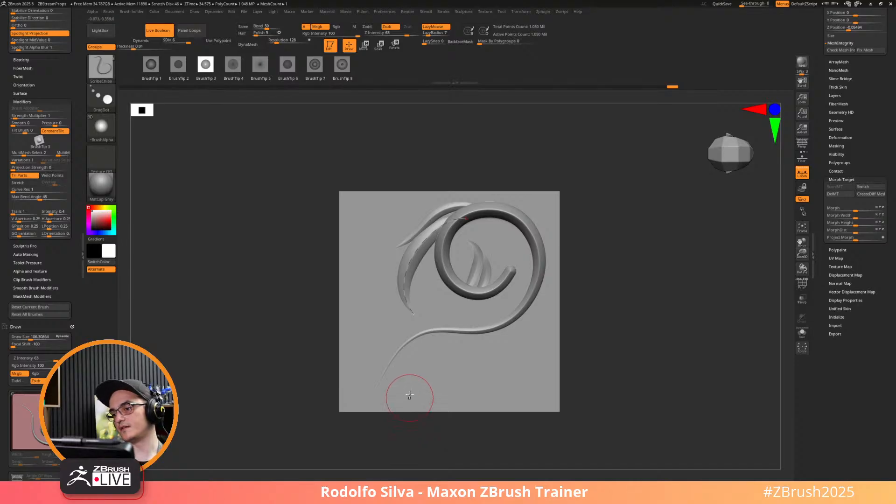
pyautogui.click(447, 222)
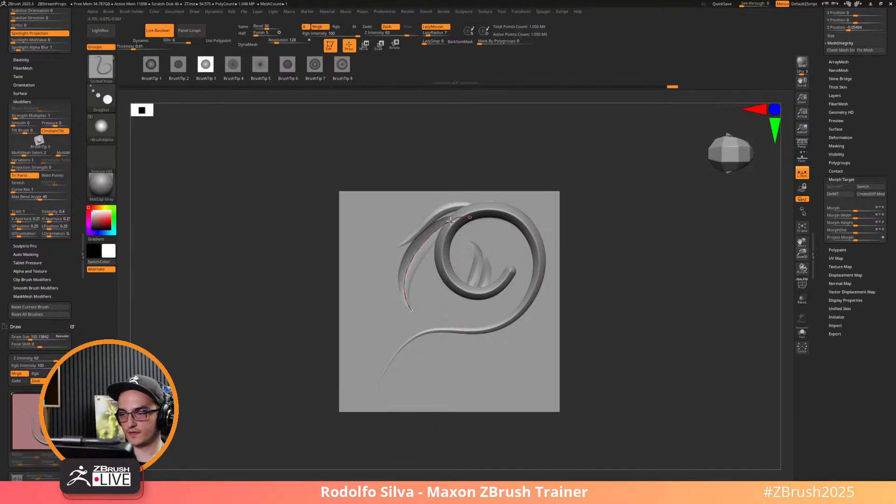
pyautogui.click(452, 219)
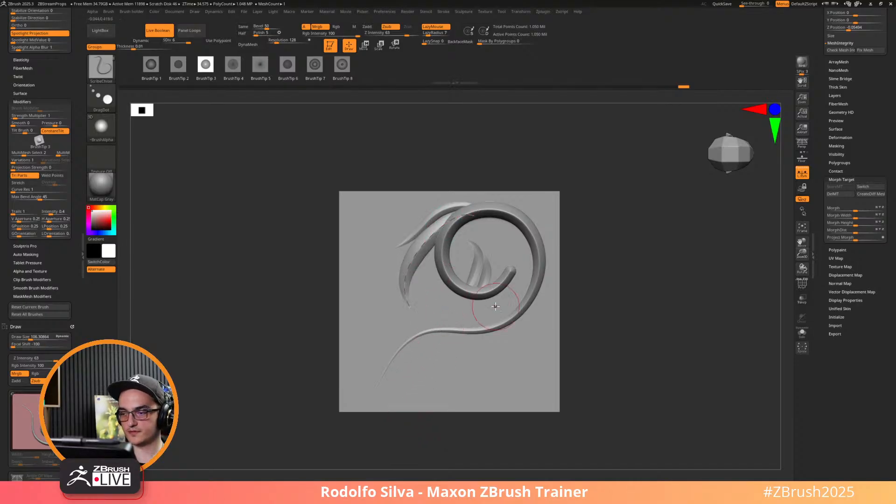
# Undo the long downward-curving leaf strokes beside the spiral.
pyautogui.hotkey('ctrl', 'z')
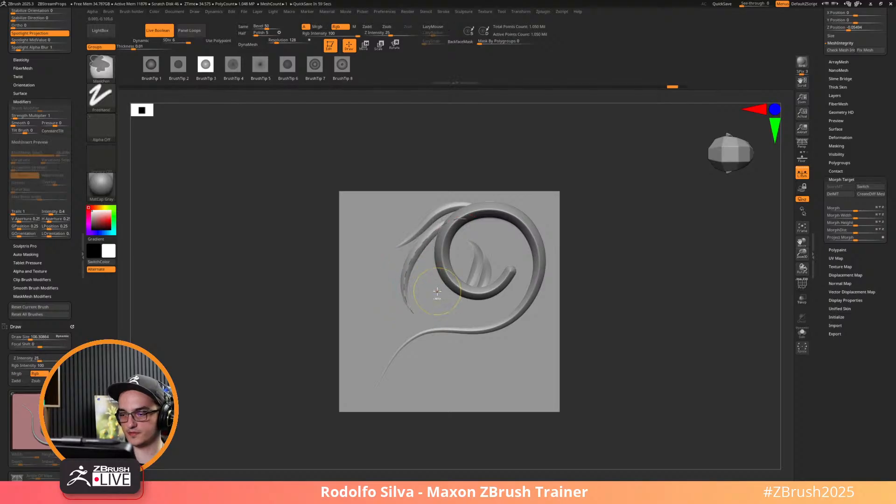
pyautogui.hotkey('ctrl', 'z')
pyautogui.hotkey('ctrl', 'z')
pyautogui.hotkey('ctrl', 'z')
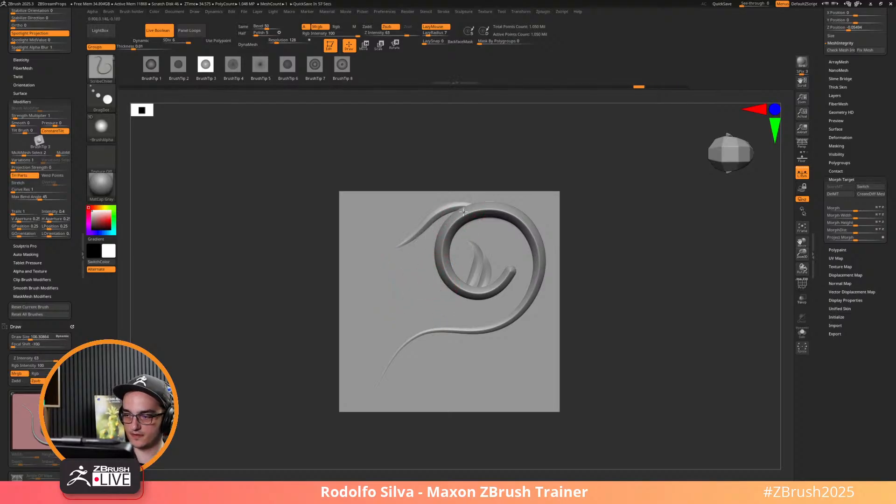
# Sculpt a shorter leaf hugging the spiral's upper left edge, re-applying it at a draw size of about 65.
pyautogui.moveTo(430, 251); pyautogui.dragTo(428, 266)
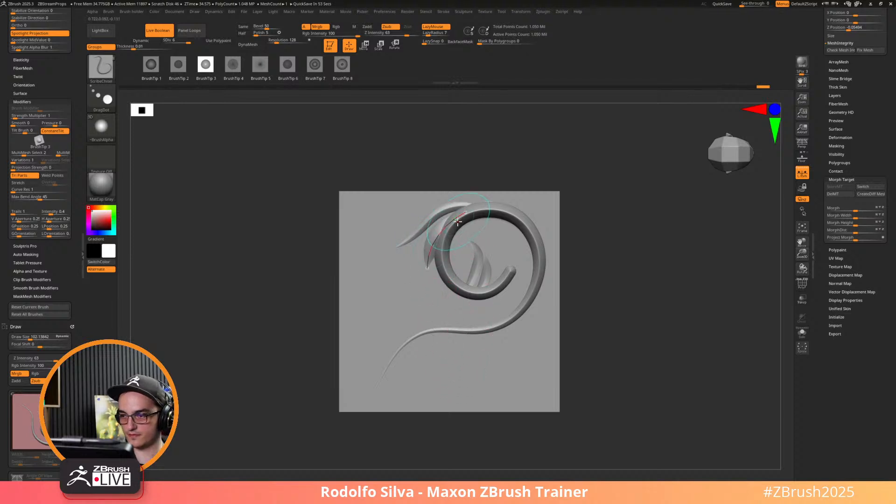
pyautogui.press('s')
pyautogui.moveTo(470, 242); pyautogui.dragTo(467, 243)
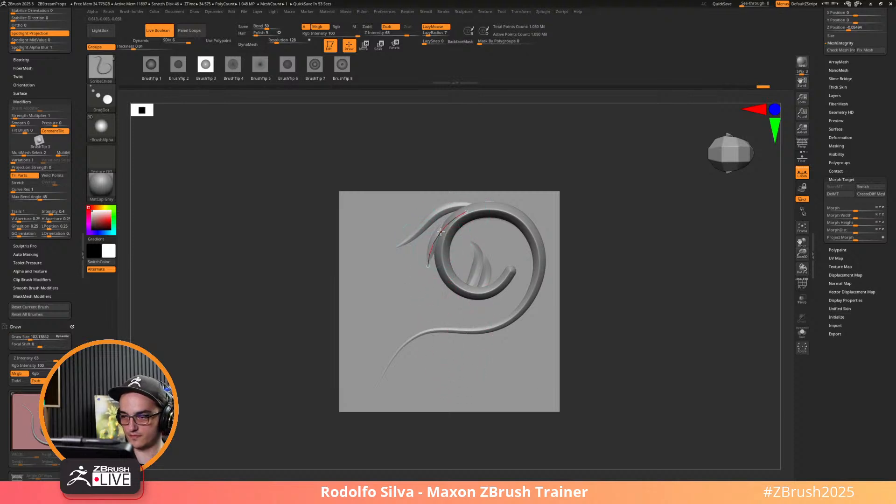
pyautogui.click(439, 232)
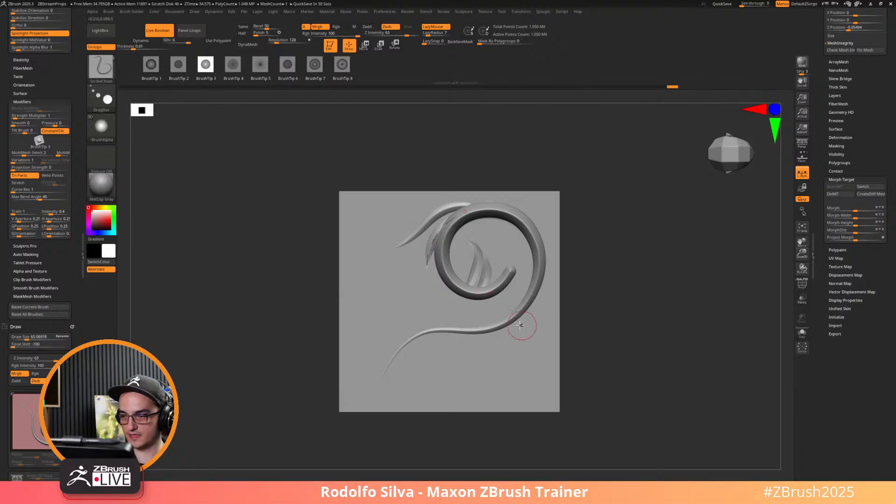
pyautogui.click(495, 318)
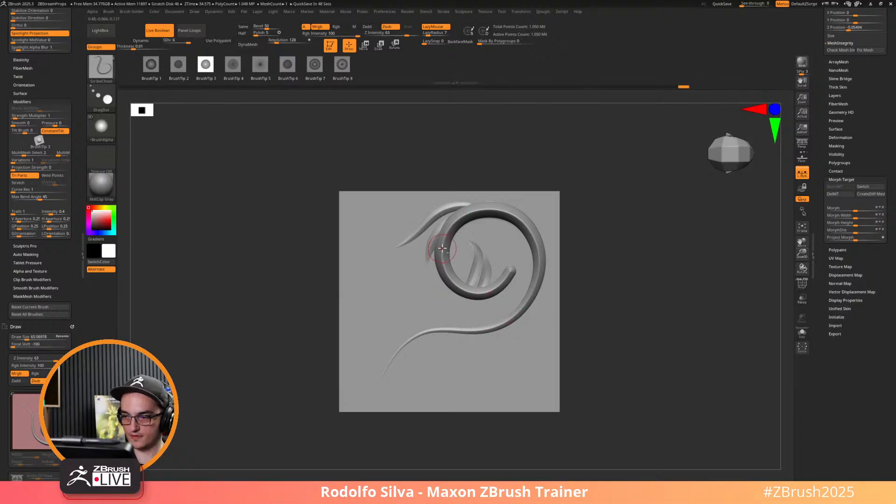
# Add another leaf branching off the spiral's left side toward its lower edge and clear the active curve.
pyautogui.moveTo(456, 308); pyautogui.dragTo(462, 310)
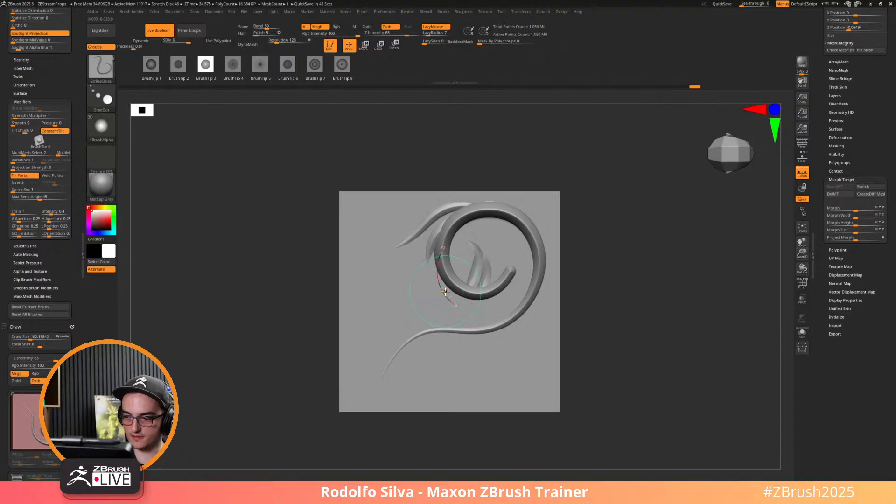
pyautogui.click(446, 294)
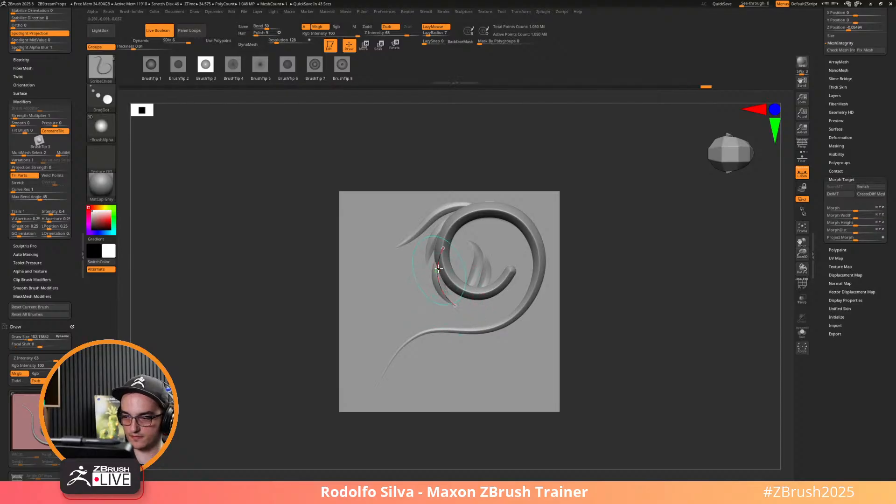
pyautogui.moveTo(439, 263); pyautogui.dragTo(436, 252)
pyautogui.moveTo(570, 353)
pyautogui.mouseDown()
pyautogui.moveTo(598, 349)
pyautogui.moveTo(591, 336)
pyautogui.moveTo(583, 354)
pyautogui.mouseUp()
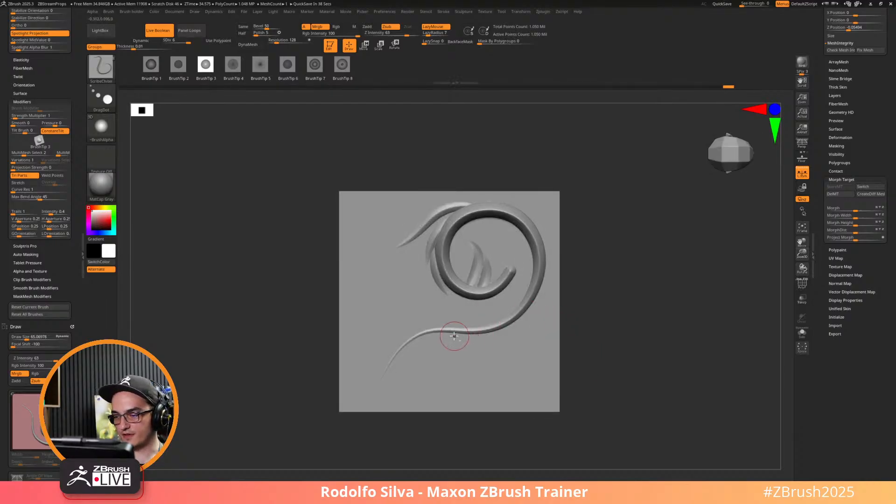
# Sculpt an S-shaped leaf branching from the underside of the spiral's tail toward the lower right.
pyautogui.click(529, 353)
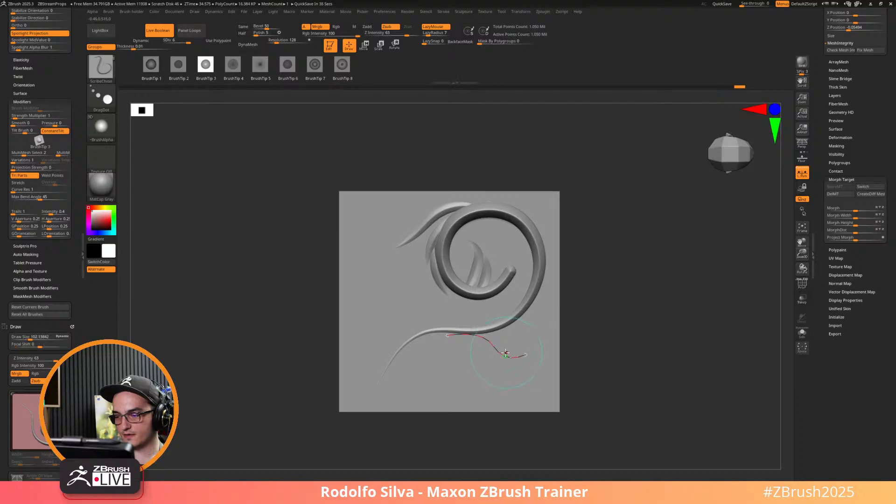
pyautogui.click(498, 353)
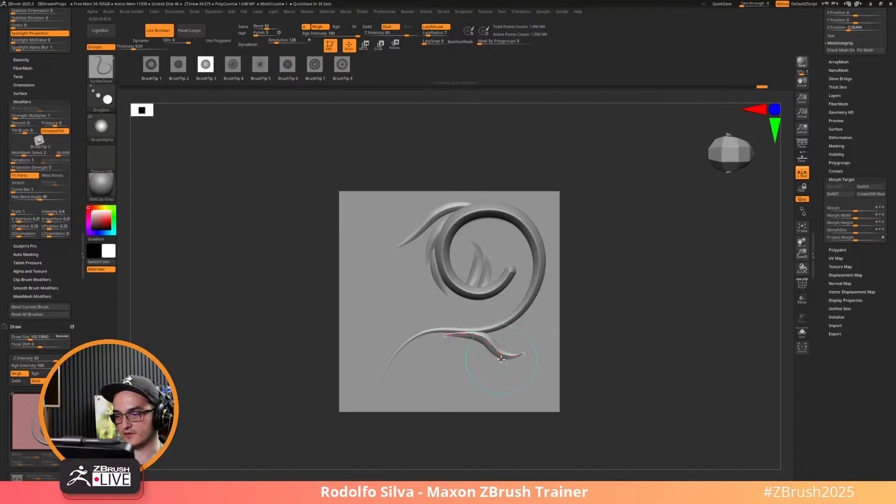
pyautogui.moveTo(552, 344)
pyautogui.mouseDown()
pyautogui.moveTo(600, 338)
pyautogui.moveTo(557, 366)
pyautogui.mouseUp()
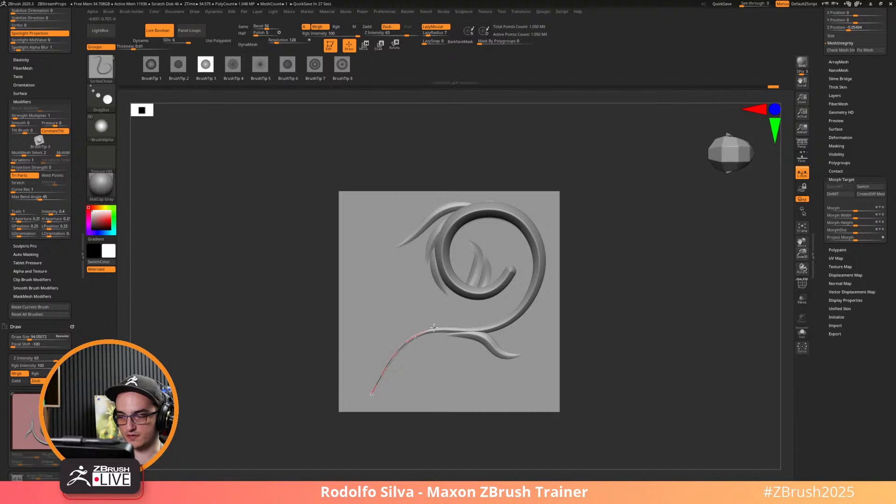
# Thicken the spiral's tail with a stroke of draw size about 94 and adjust its curve to follow the outer band.
pyautogui.click(460, 330)
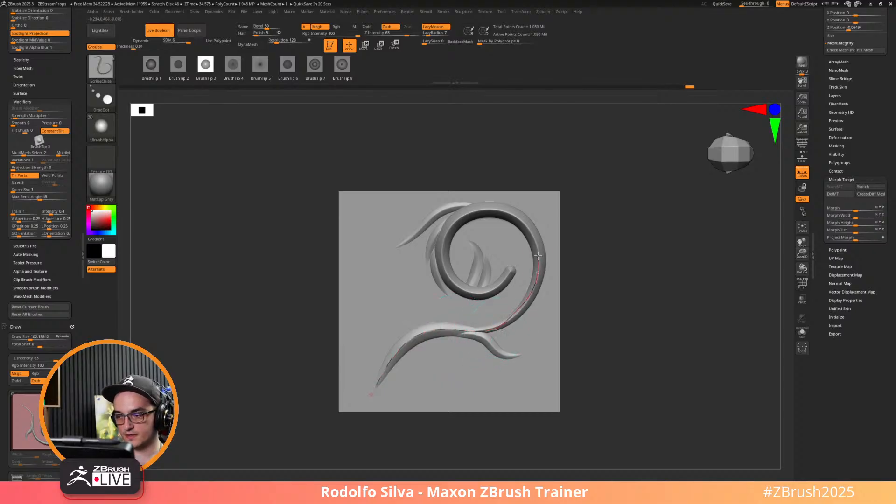
pyautogui.moveTo(538, 255); pyautogui.dragTo(527, 298)
pyautogui.moveTo(494, 328); pyautogui.dragTo(475, 331)
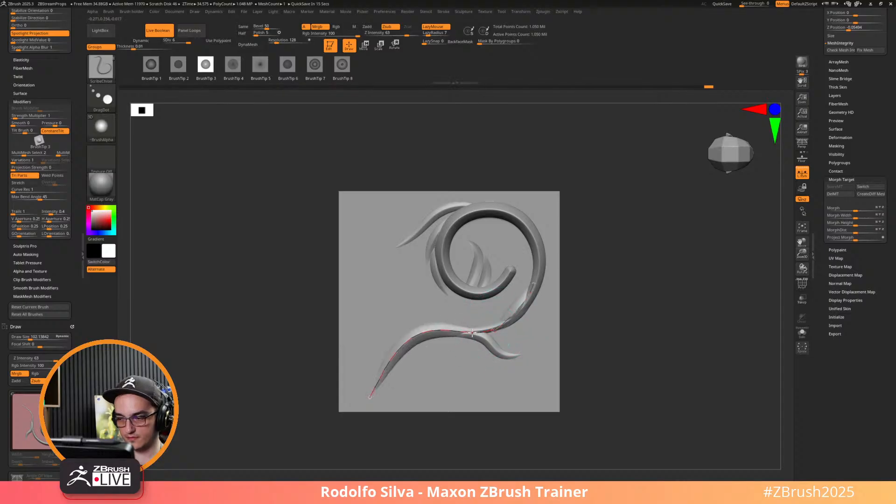
# Try a tail stroke of draw size about 94 that loops outward at the ornament's lower left, and undo it.
pyautogui.press('ctrl')
pyautogui.moveTo(566, 348)
pyautogui.mouseDown()
pyautogui.moveTo(592, 334)
pyautogui.moveTo(576, 352)
pyautogui.moveTo(599, 371)
pyautogui.moveTo(574, 370)
pyautogui.mouseUp()
pyautogui.press('ctrl')
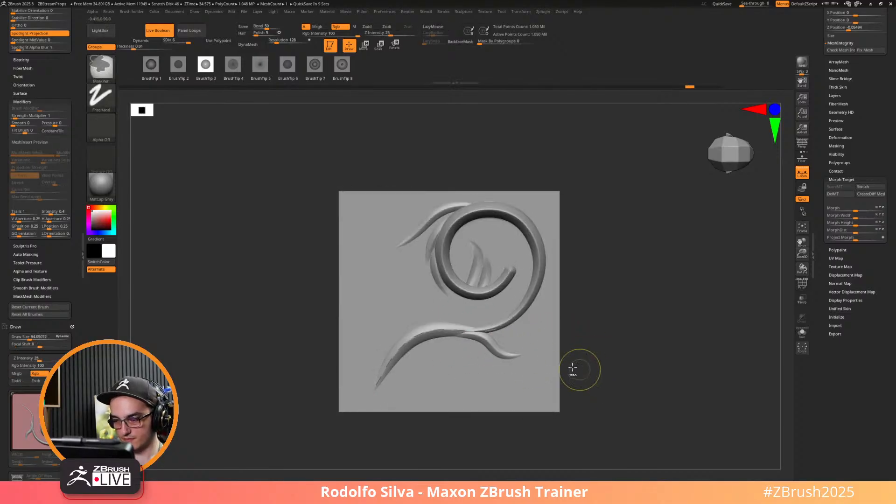
pyautogui.moveTo(372, 391)
pyautogui.mouseDown()
pyautogui.moveTo(362, 360)
pyautogui.moveTo(404, 366)
pyautogui.mouseUp()
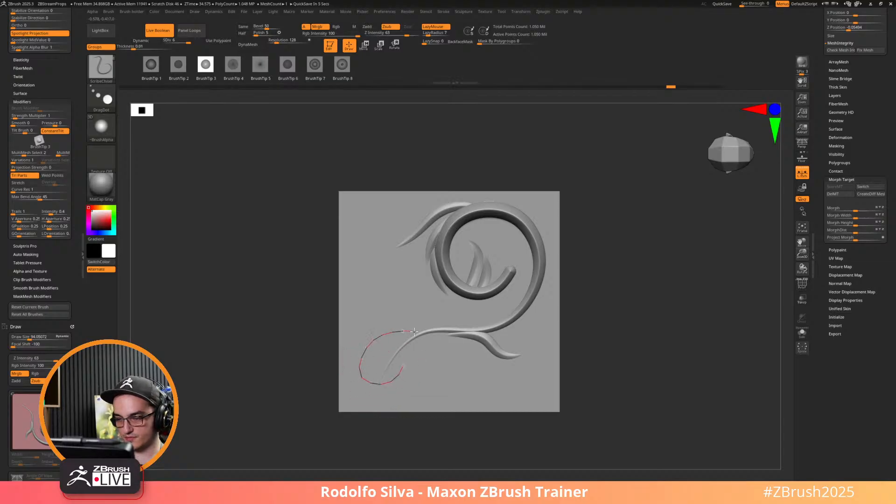
pyautogui.click(532, 294)
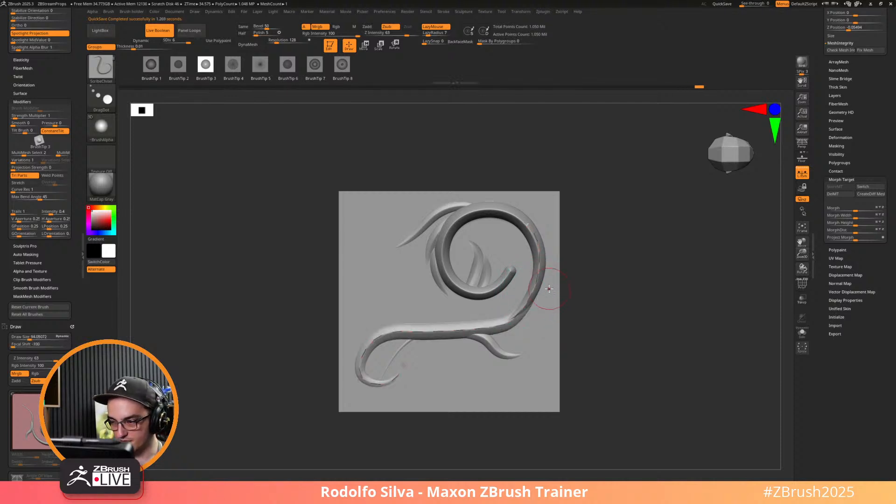
pyautogui.hotkey('ctrl', 'z')
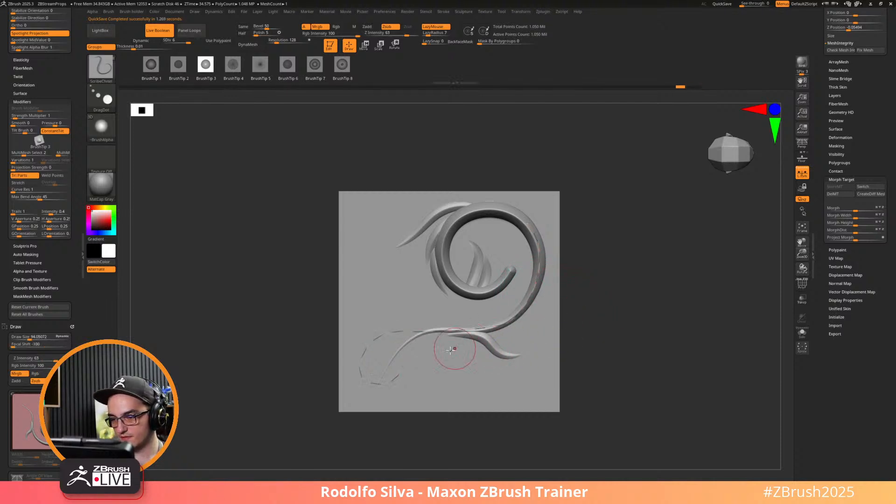
# Sculpt a tail stroke of draw size about 94, curling inward at its lower-left end and following the spiral's outer band, and clear its curve.
pyautogui.moveTo(409, 359); pyautogui.dragTo(426, 368)
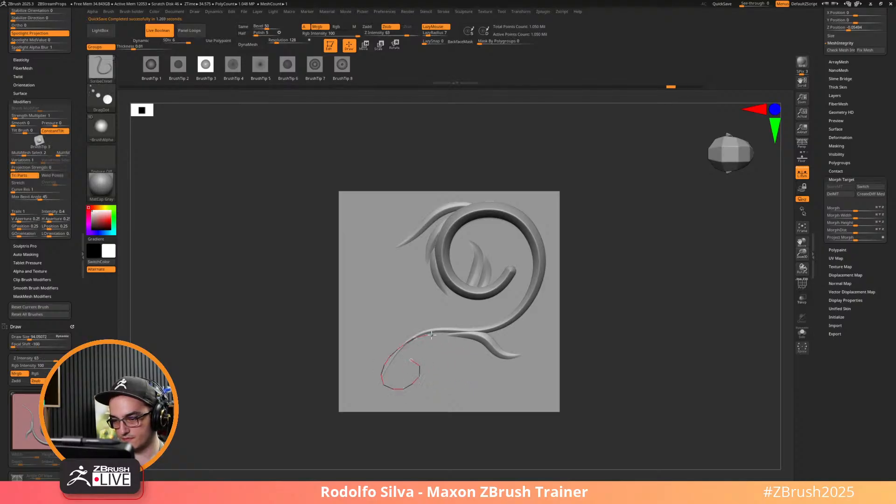
pyautogui.moveTo(472, 337); pyautogui.dragTo(528, 309)
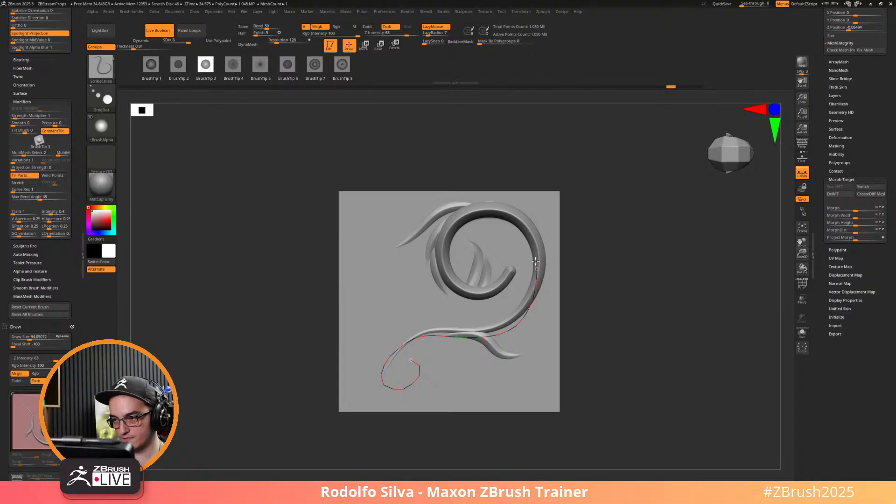
pyautogui.moveTo(535, 261); pyautogui.dragTo(537, 269)
pyautogui.click(531, 297)
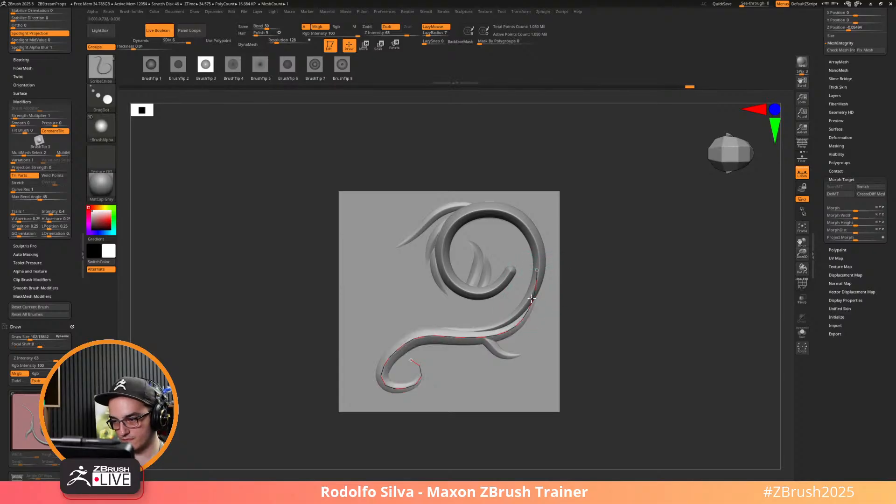
pyautogui.moveTo(606, 353); pyautogui.dragTo(608, 346)
pyautogui.moveTo(396, 351); pyautogui.dragTo(399, 391)
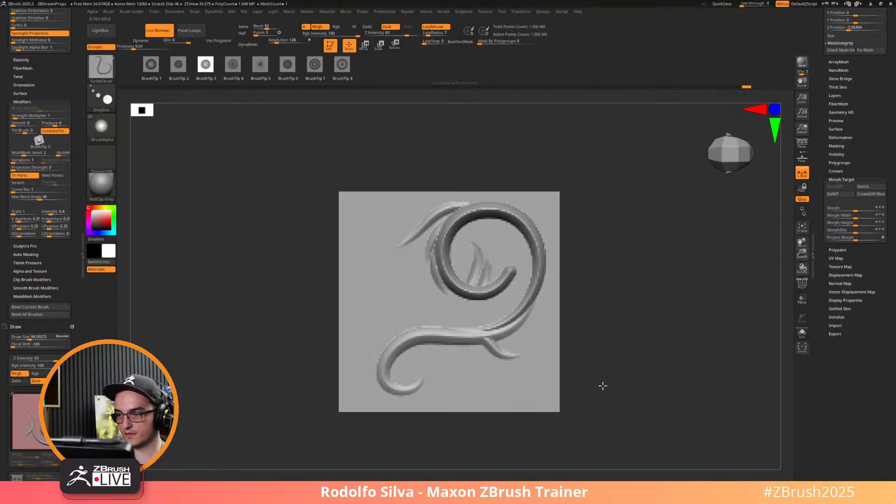
# Smooth the inner tip of the spiral.
pyautogui.press('shift')
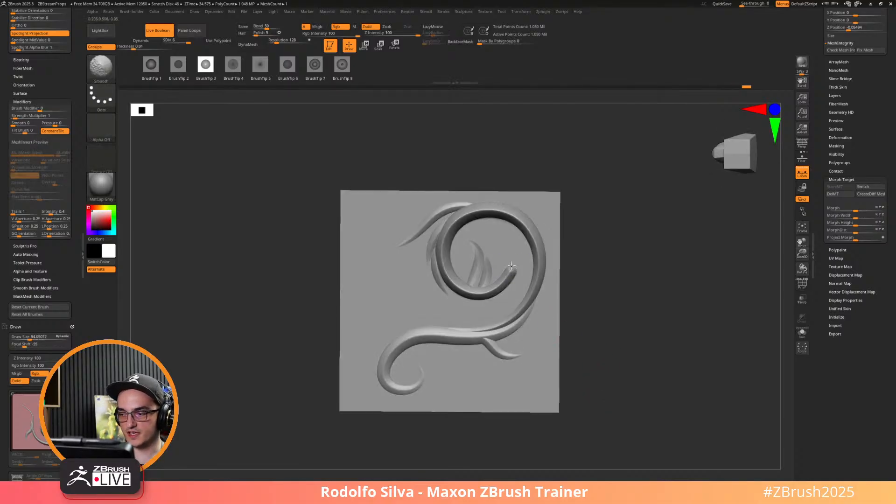
pyautogui.keyDown('shift'); pyautogui.moveTo(511, 264); pyautogui.dragTo(509, 268); pyautogui.keyUp('shift')
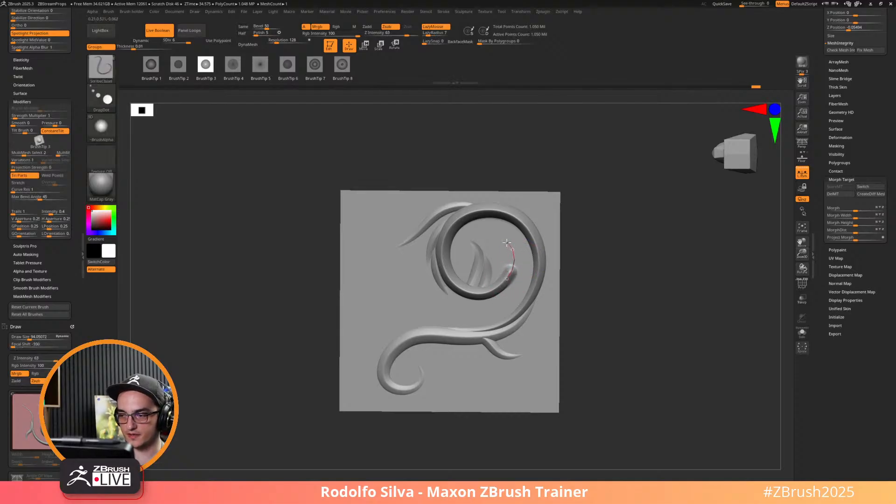
# Try short leaf strokes rising from the spiral's inner tip at draw sizes of about 94 and 83, and undo them.
pyautogui.moveTo(493, 238); pyautogui.dragTo(494, 239)
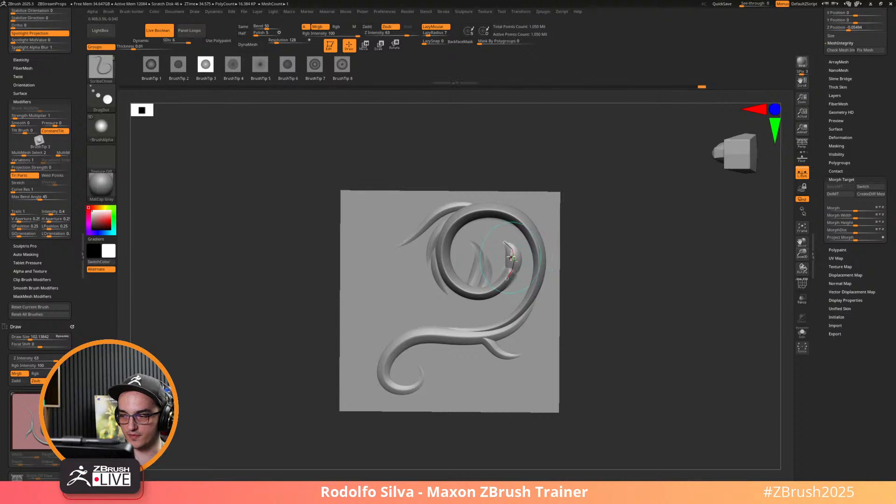
pyautogui.hotkey('ctrl', 'z')
pyautogui.press('s')
pyautogui.moveTo(526, 264); pyautogui.dragTo(522, 264)
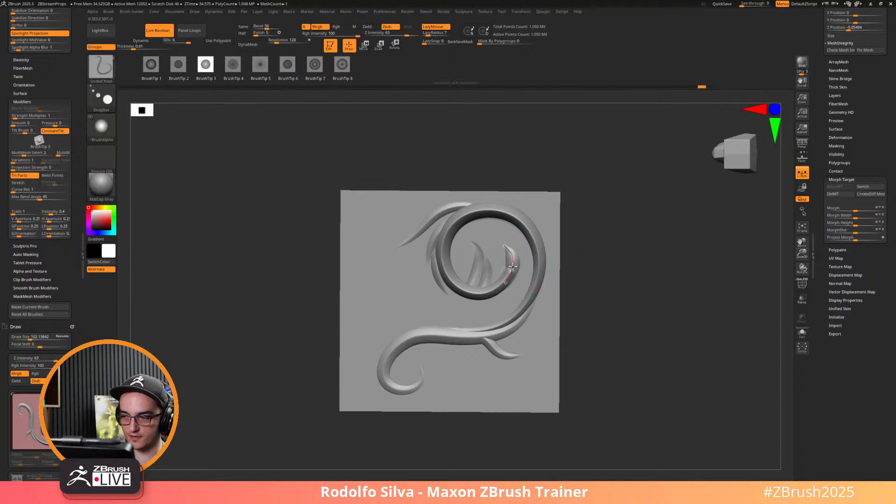
pyautogui.click(510, 272)
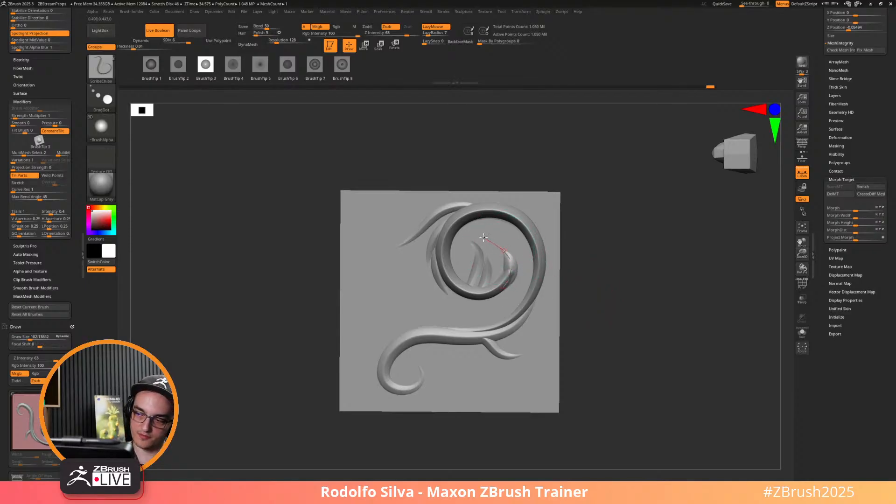
pyautogui.click(506, 255)
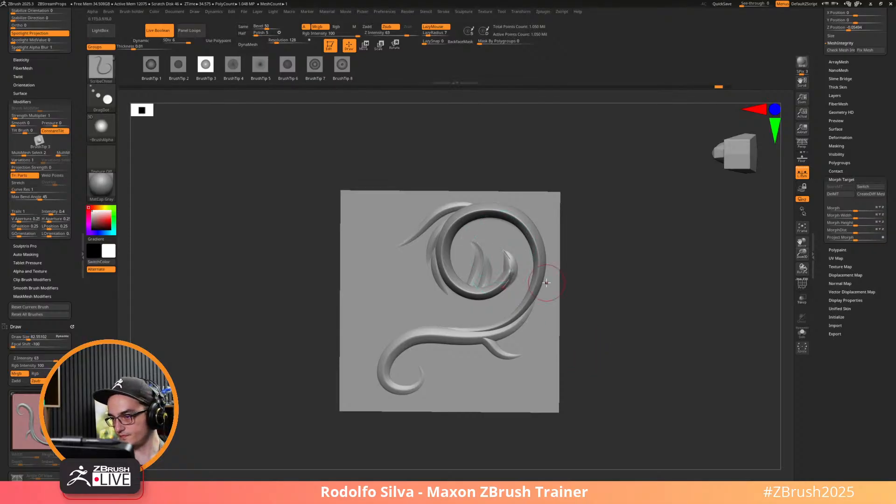
pyautogui.hotkey('ctrl', 'z')
pyautogui.hotkey('ctrl', 'z')
pyautogui.hotkey('ctrl', 'z')
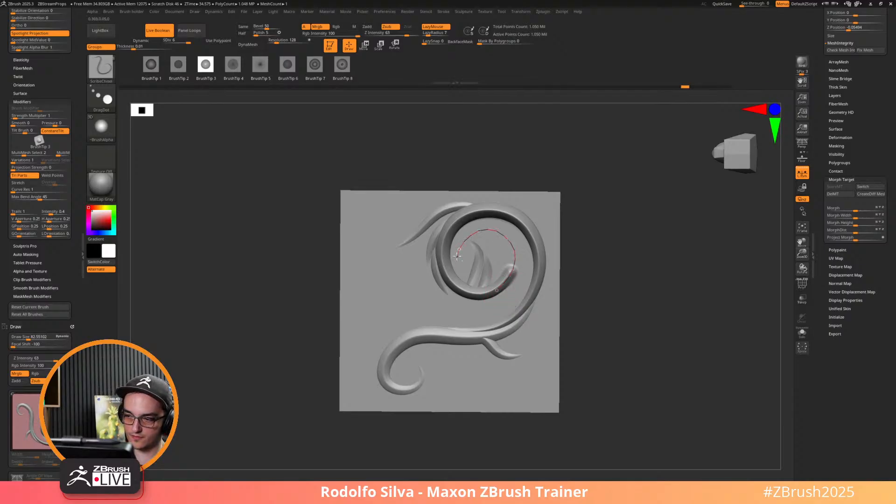
# Sculpt an arc continuing the spiral's inner tip around its inside, re-applying the stroke at a draw size of about 119.
pyautogui.click(488, 230)
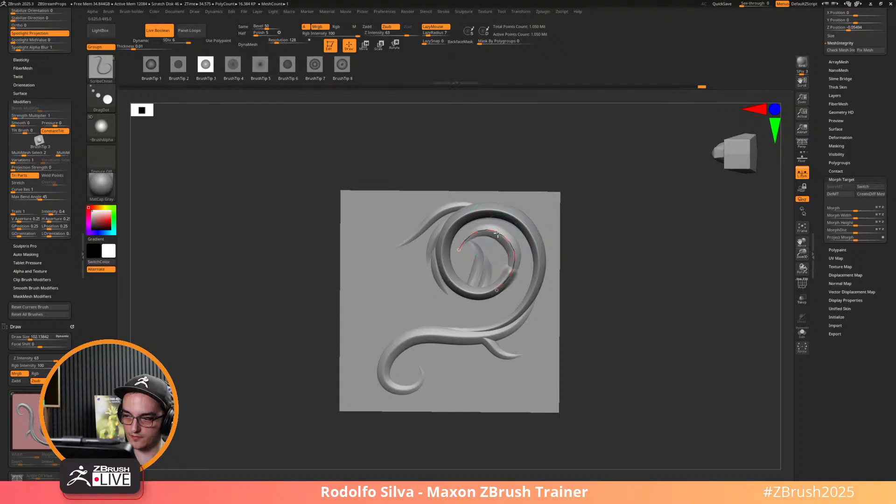
pyautogui.moveTo(570, 322)
pyautogui.mouseDown()
pyautogui.moveTo(625, 302)
pyautogui.moveTo(615, 292)
pyautogui.moveTo(600, 310)
pyautogui.moveTo(600, 298)
pyautogui.mouseUp()
pyautogui.press('s')
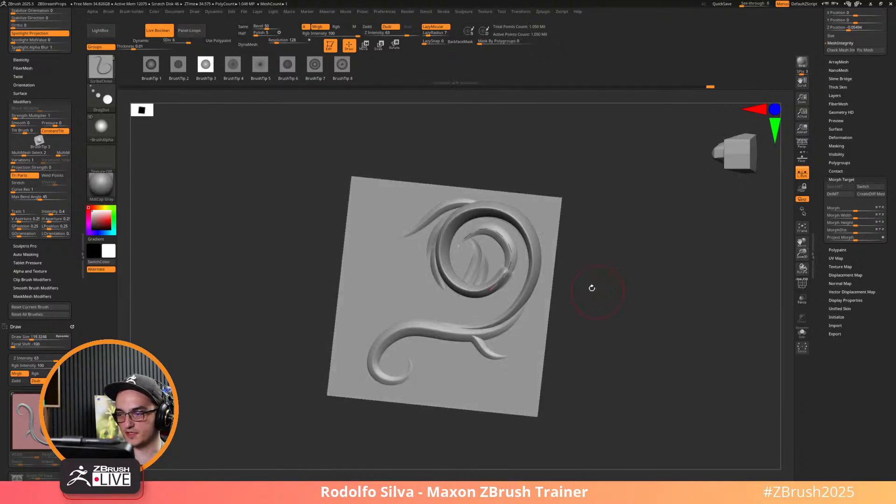
pyautogui.click(496, 238)
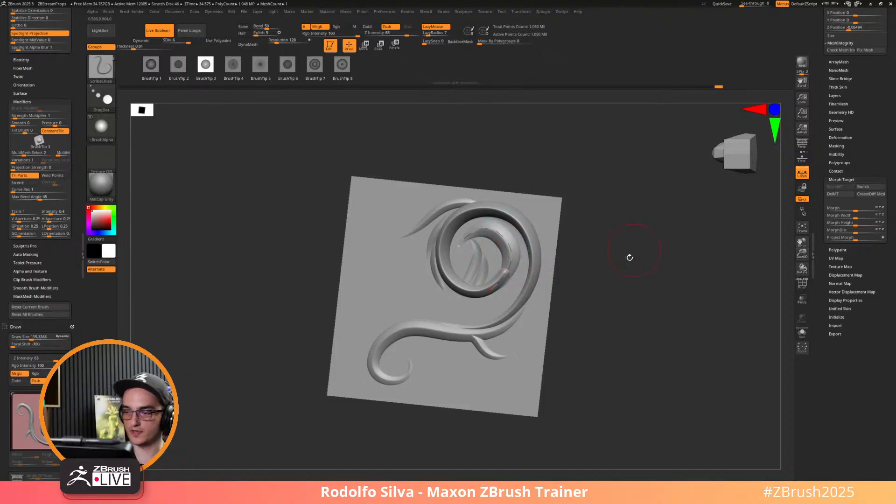
pyautogui.moveTo(629, 256); pyautogui.dragTo(648, 336)
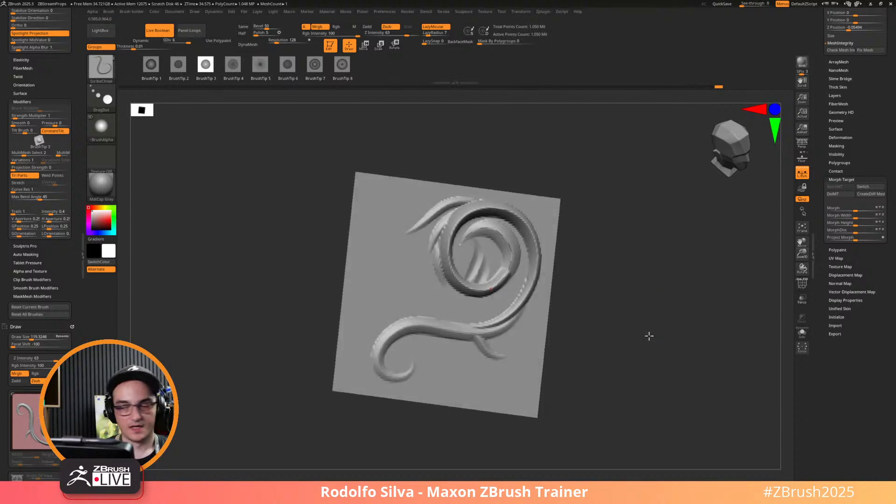
# Square the plane to the front view and create a MultiAlpha brush of the ornament from the Chisel3D brush.
pyautogui.keyDown('shift'); pyautogui.moveTo(567, 367); pyautogui.dragTo(589, 372); pyautogui.keyUp('shift')
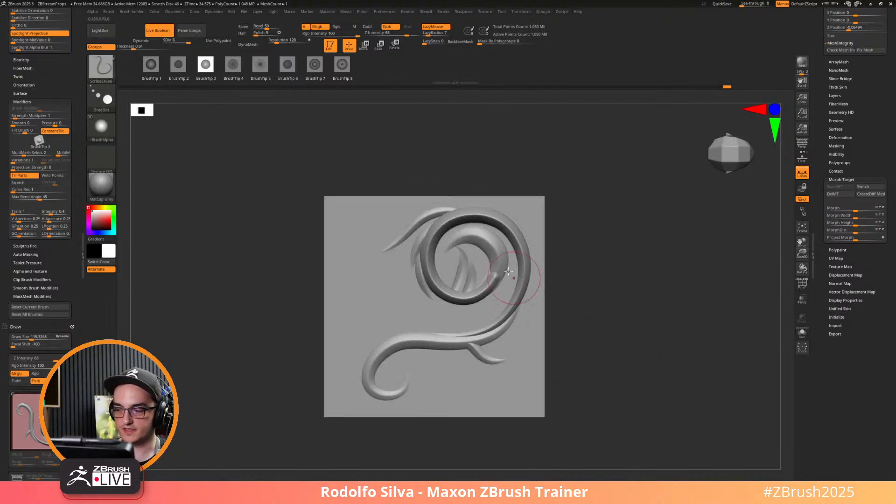
pyautogui.press('shift')
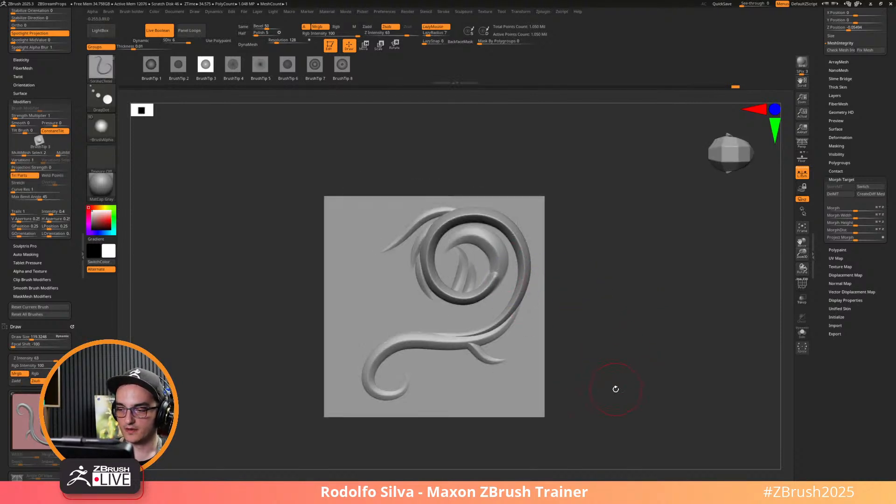
pyautogui.keyDown('alt'); pyautogui.moveTo(615, 389); pyautogui.dragTo(628, 361); pyautogui.keyUp('alt')
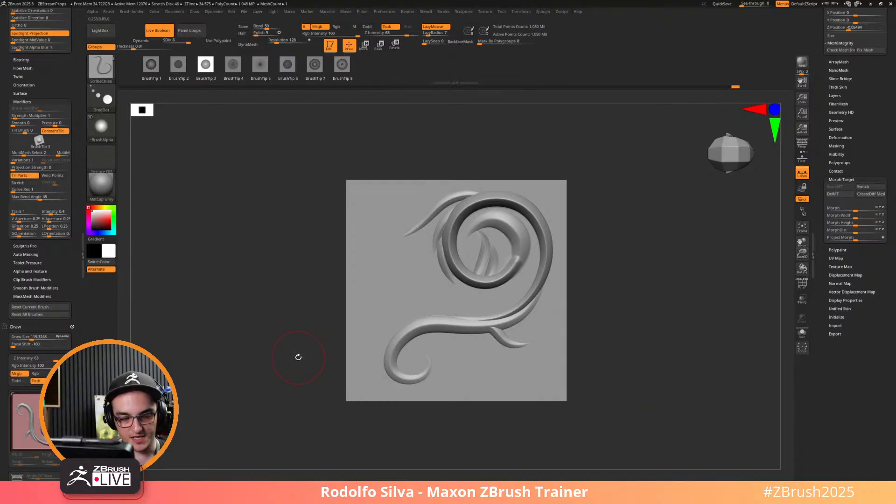
pyautogui.press('b')
pyautogui.click(209, 306)
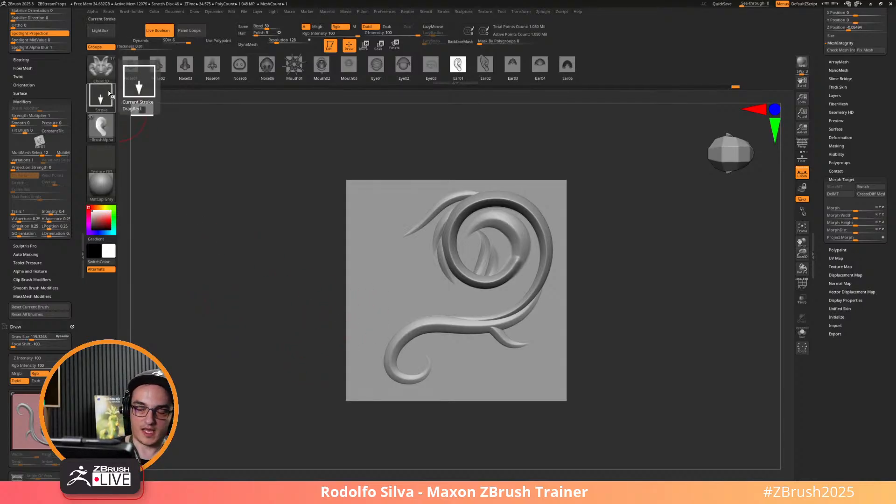
pyautogui.click(102, 72)
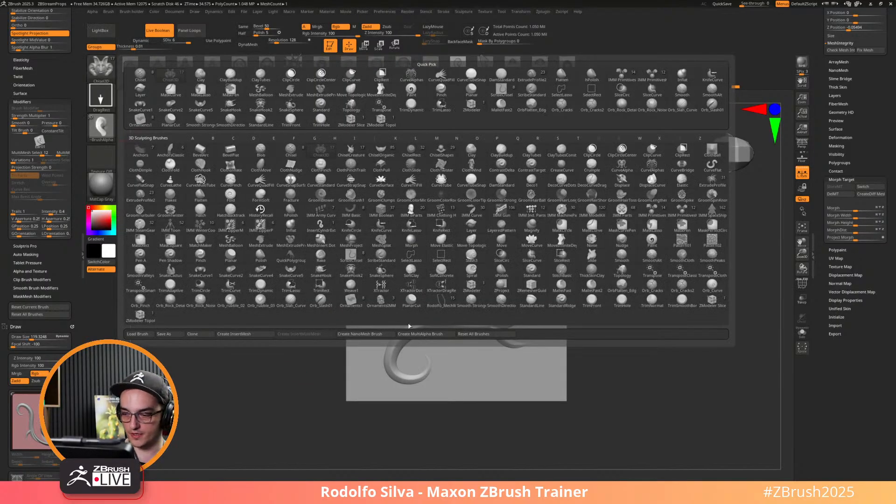
pyautogui.click(422, 335)
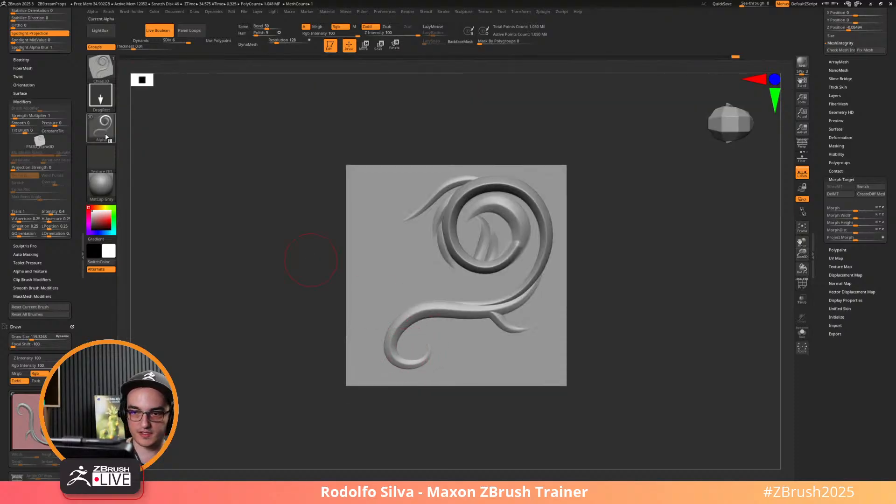
# Carve a crease along the inner edge of the spiral's new arc with the DamStandard brush, draw size about 68 and LazyRadius 15.
pyautogui.moveTo(609, 286); pyautogui.dragTo(506, 218)
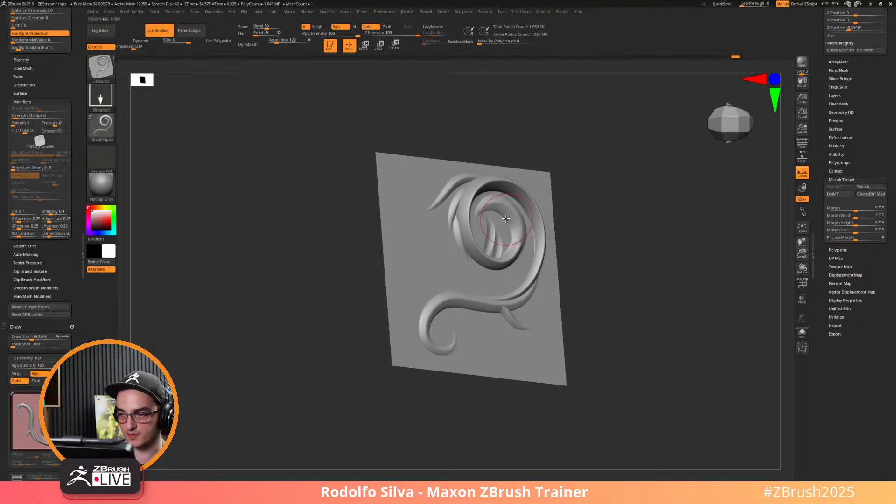
pyautogui.keyDown('shift'); pyautogui.moveTo(609, 279); pyautogui.dragTo(632, 319); pyautogui.keyUp('shift')
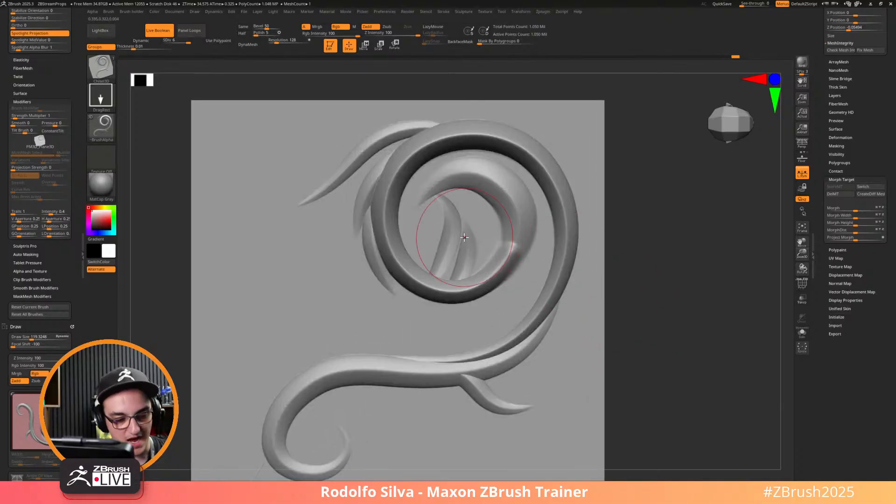
pyautogui.press('b')
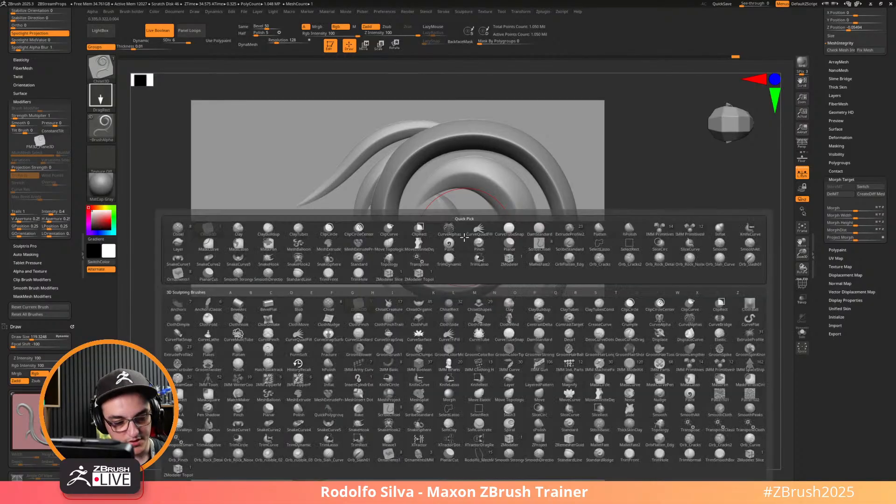
pyautogui.press('d')
pyautogui.press('s')
pyautogui.press('[')
pyautogui.press('[')
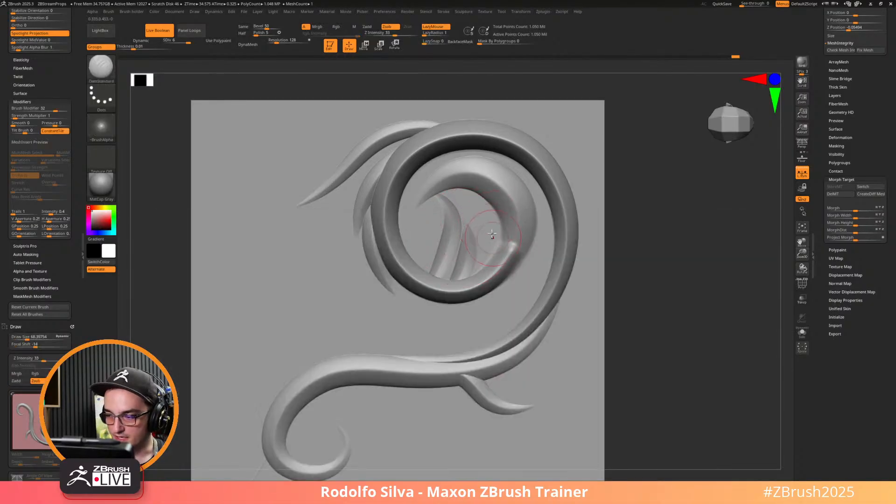
pyautogui.click(431, 34)
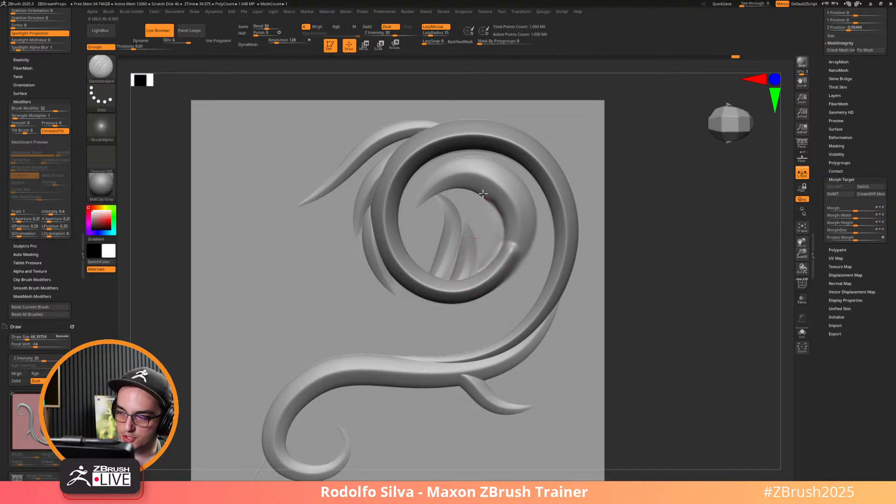
pyautogui.moveTo(482, 193)
pyautogui.mouseDown()
pyautogui.moveTo(436, 192)
pyautogui.moveTo(413, 216)
pyautogui.moveTo(409, 239)
pyautogui.mouseUp()
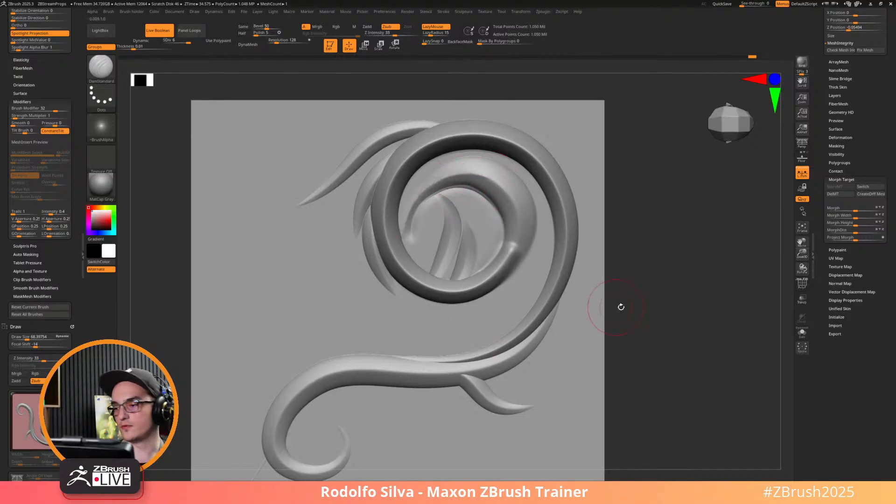
# Set the draw size to about 102 and LazyRadius to 51, and smooth the inner arc and its joint with the spiral.
pyautogui.press('s')
pyautogui.moveTo(517, 202); pyautogui.dragTo(516, 204)
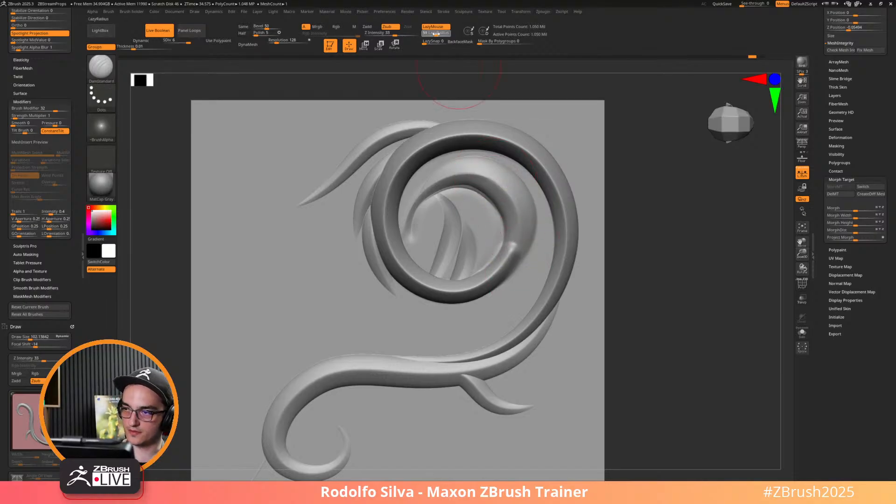
pyautogui.moveTo(435, 34); pyautogui.dragTo(441, 33)
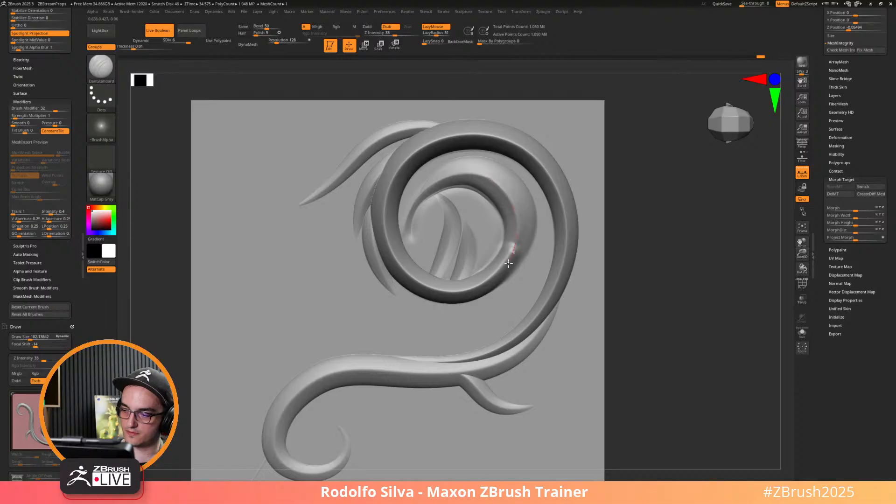
pyautogui.press('shift')
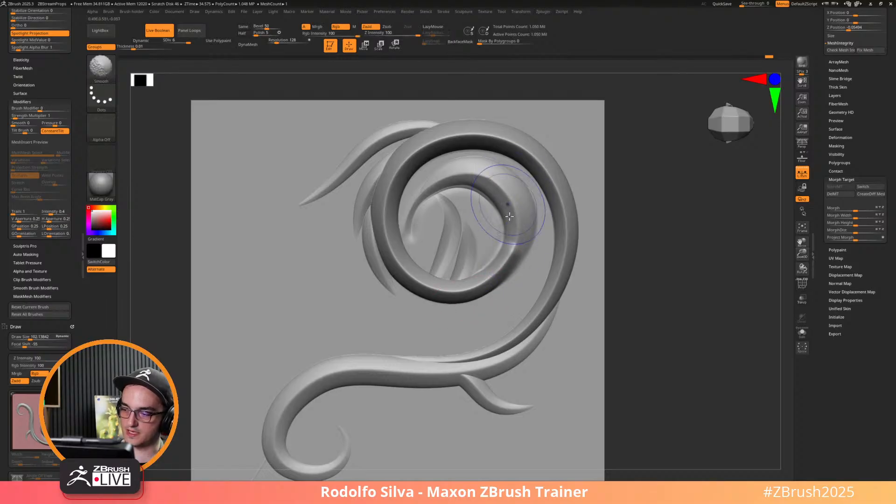
pyautogui.moveTo(508, 216)
pyautogui.keyDown('shift'); pyautogui.mouseDown()
pyautogui.moveTo(502, 178)
pyautogui.moveTo(470, 164)
pyautogui.mouseUp(); pyautogui.keyUp('shift')
# Refine the joint between the inner arc and the spiral with a stroke of draw size about 62 and smooth it.
pyautogui.moveTo(663, 265)
pyautogui.keyDown('ctrl'); pyautogui.mouseDown(button='right')
pyautogui.moveTo(614, 240)
pyautogui.moveTo(638, 275)
pyautogui.mouseUp(button='right'); pyautogui.keyUp('ctrl')
pyautogui.press('s')
pyautogui.moveTo(526, 230); pyautogui.dragTo(511, 255)
pyautogui.moveTo(618, 261); pyautogui.dragTo(658, 264, button='right')
pyautogui.keyDown('shift'); pyautogui.moveTo(513, 252); pyautogui.dragTo(525, 233); pyautogui.keyUp('shift')
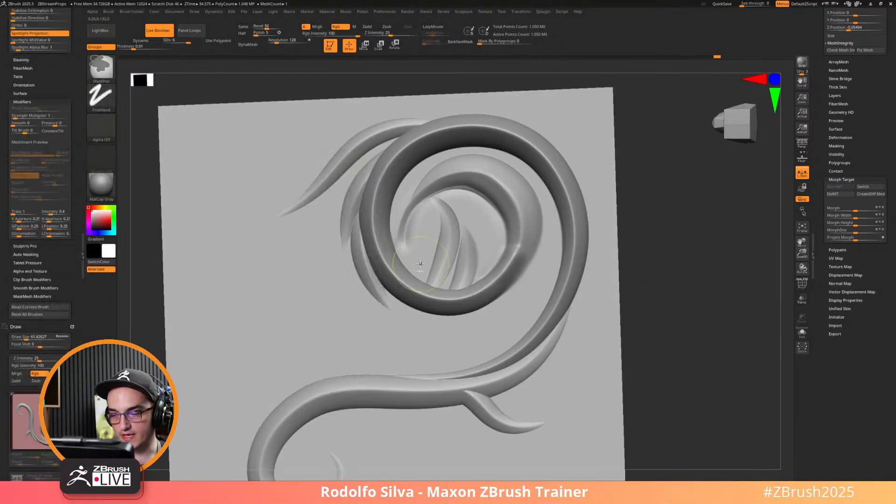
# Refine the crease and joint of the spiral's inner arc with the DamStandard brush, draw size about 62 and Z Intensity 33, and smooth them.
pyautogui.hotkey('ctrl', 'b')
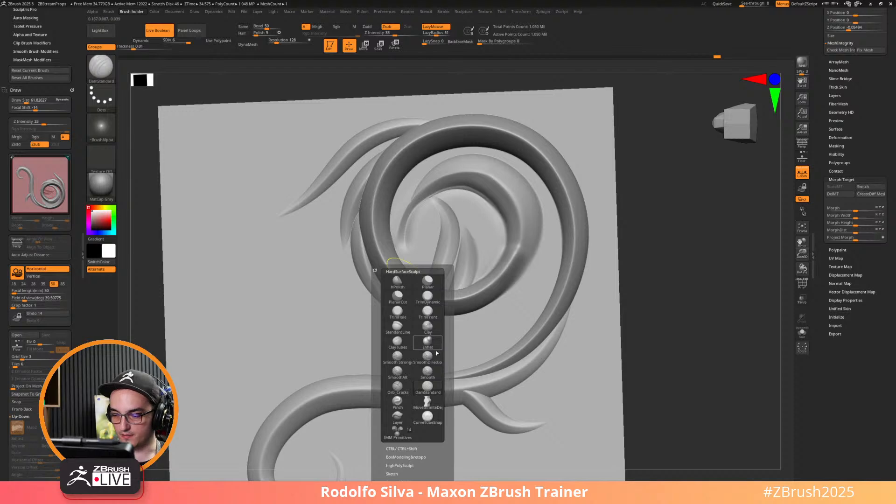
pyautogui.click(428, 356)
pyautogui.click(416, 371)
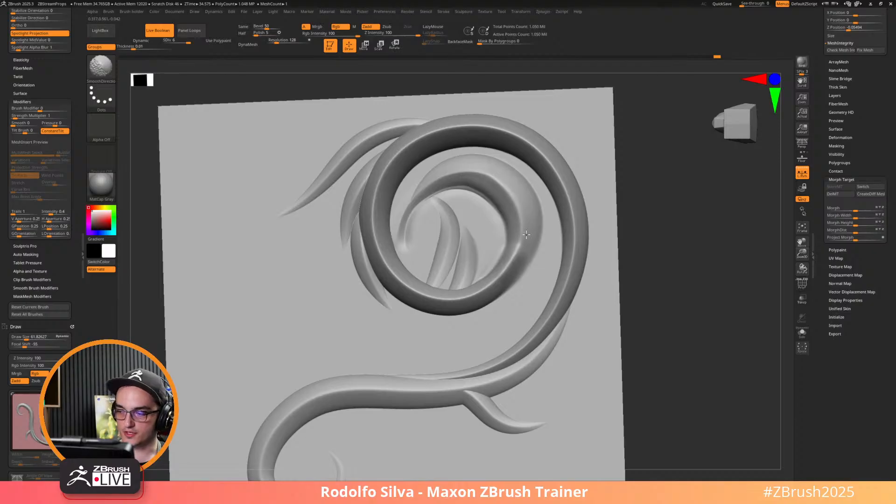
pyautogui.moveTo(519, 232)
pyautogui.keyDown('shift'); pyautogui.mouseDown()
pyautogui.moveTo(496, 177)
pyautogui.moveTo(518, 229)
pyautogui.mouseUp(); pyautogui.keyUp('shift')
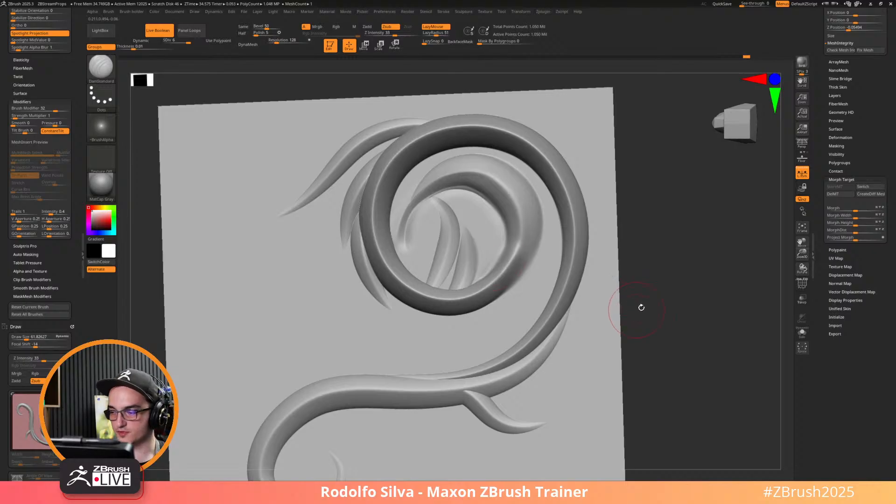
pyautogui.moveTo(639, 308)
pyautogui.mouseDown()
pyautogui.moveTo(666, 308)
pyautogui.moveTo(673, 322)
pyautogui.moveTo(667, 284)
pyautogui.mouseUp()
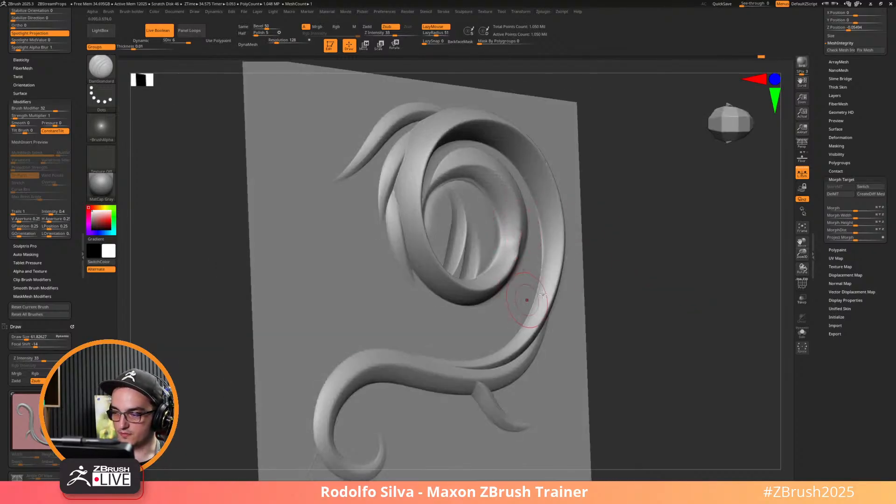
pyautogui.moveTo(542, 293); pyautogui.dragTo(576, 252, button='right')
pyautogui.keyDown('shift'); pyautogui.moveTo(500, 273); pyautogui.dragTo(520, 220); pyautogui.keyUp('shift')
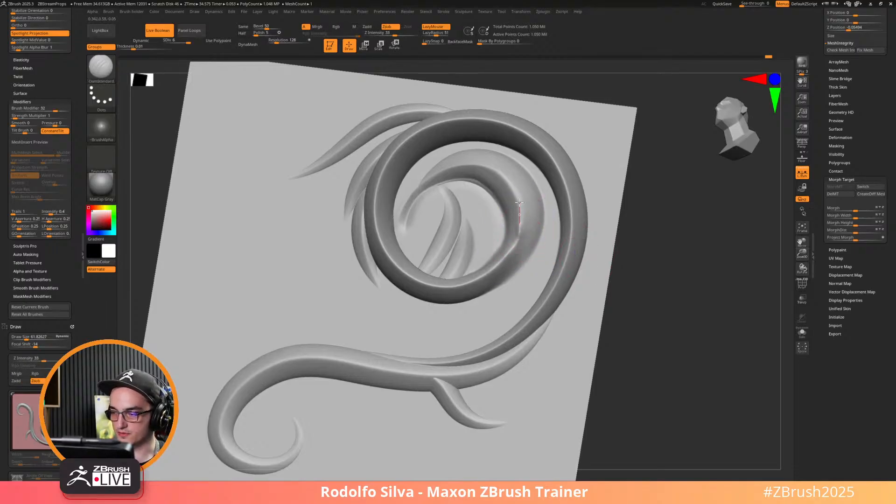
pyautogui.press('shift')
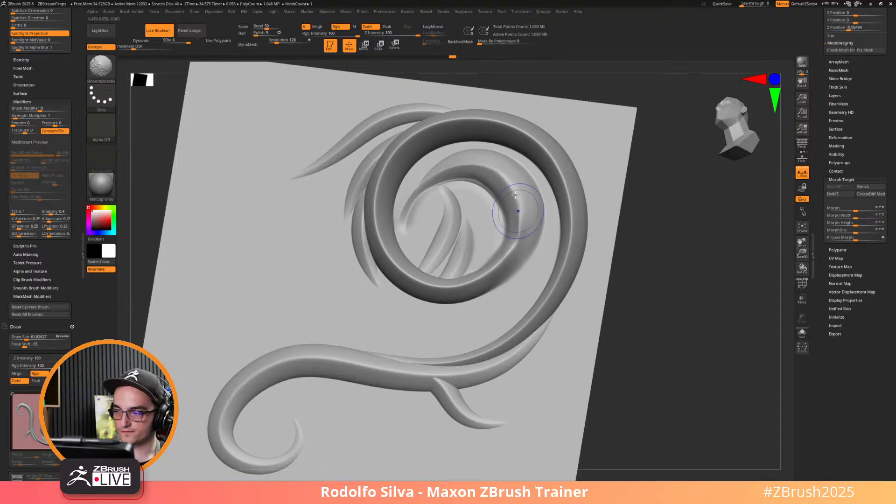
# Set Z Intensity to 9 and draw size to about 111, and blend the inner arc with light DamStandard strokes and smoothing.
pyautogui.moveTo(390, 33); pyautogui.dragTo(368, 32)
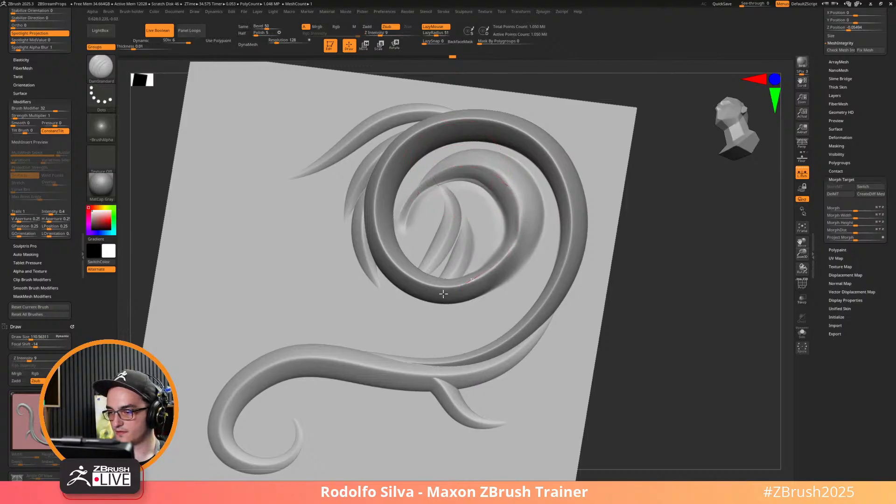
pyautogui.press('shift')
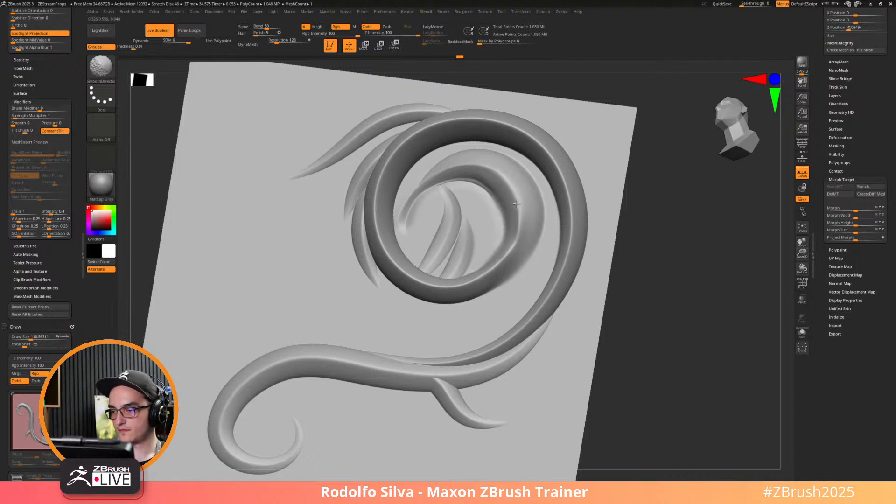
pyautogui.moveTo(666, 314)
pyautogui.keyDown('alt'); pyautogui.mouseDown()
pyautogui.moveTo(635, 294)
pyautogui.moveTo(669, 339)
pyautogui.moveTo(659, 286)
pyautogui.mouseUp(); pyautogui.keyUp('alt')
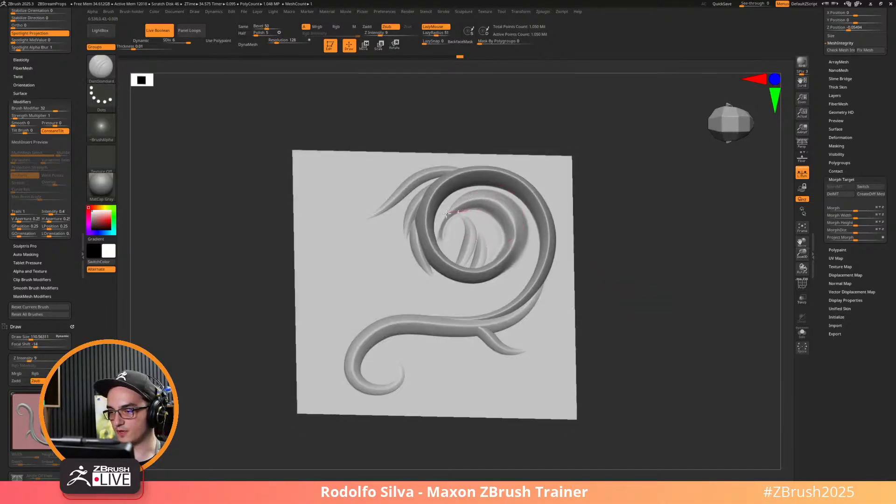
pyautogui.moveTo(615, 312); pyautogui.dragTo(609, 307)
pyautogui.press('shift')
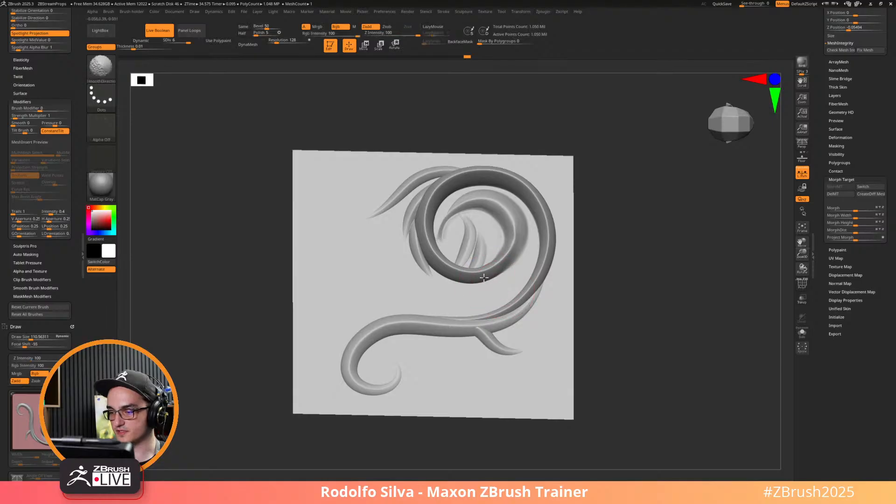
# Smooth the spiral's outer leaf tips and the lower curl with its end, and square the plane to the front view.
pyautogui.moveTo(485, 285)
pyautogui.keyDown('shift'); pyautogui.mouseDown()
pyautogui.moveTo(426, 273)
pyautogui.moveTo(404, 256)
pyautogui.moveTo(411, 208)
pyautogui.moveTo(400, 236)
pyautogui.moveTo(370, 210)
pyautogui.moveTo(364, 229)
pyautogui.mouseUp(); pyautogui.keyUp('shift')
pyautogui.keyDown('shift'); pyautogui.moveTo(385, 387); pyautogui.dragTo(398, 361); pyautogui.keyUp('shift')
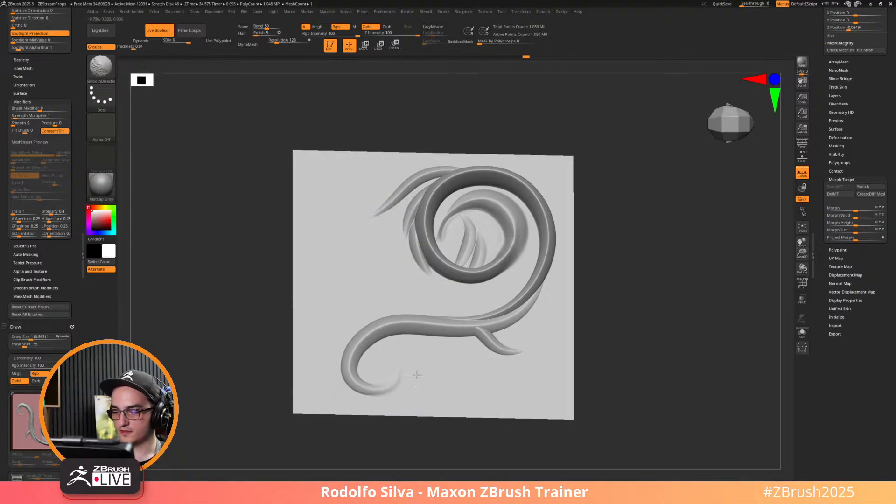
pyautogui.moveTo(602, 370)
pyautogui.mouseDown()
pyautogui.moveTo(713, 366)
pyautogui.moveTo(665, 376)
pyautogui.moveTo(670, 365)
pyautogui.moveTo(653, 369)
pyautogui.mouseUp()
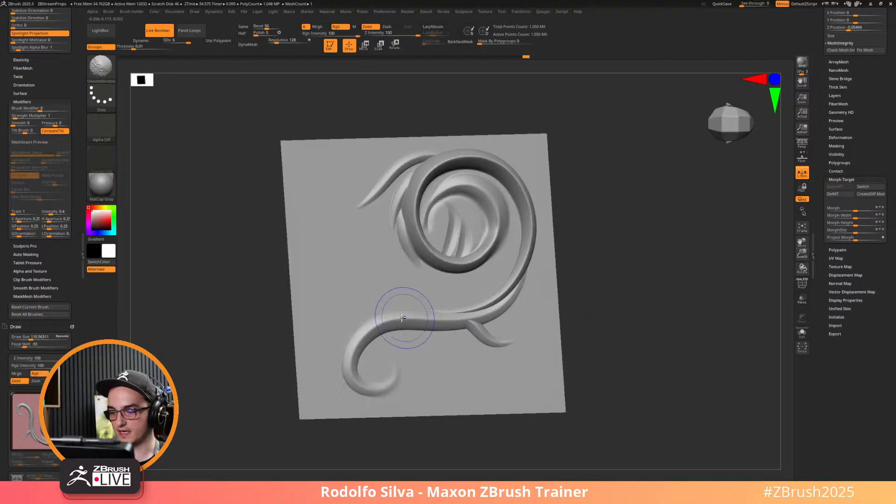
pyautogui.keyDown('shift'); pyautogui.moveTo(402, 318); pyautogui.dragTo(382, 313); pyautogui.keyUp('shift')
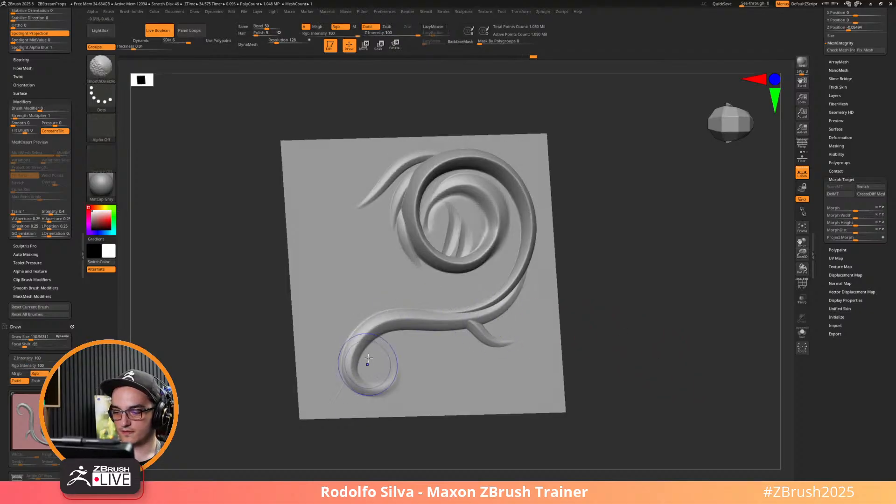
pyautogui.moveTo(625, 327)
pyautogui.mouseDown()
pyautogui.moveTo(618, 342)
pyautogui.moveTo(621, 333)
pyautogui.mouseUp()
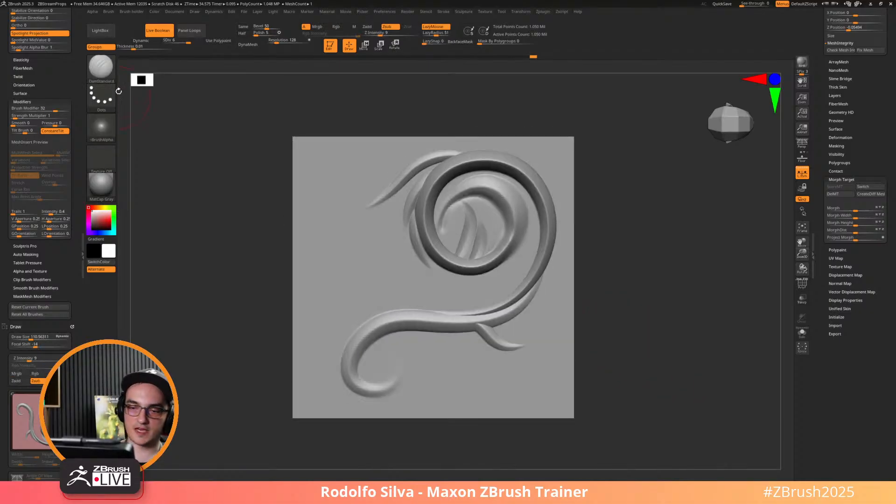
# Switch to the Chisel3D brush with the ornament as its alpha.
pyautogui.press('b')
pyautogui.press('s')
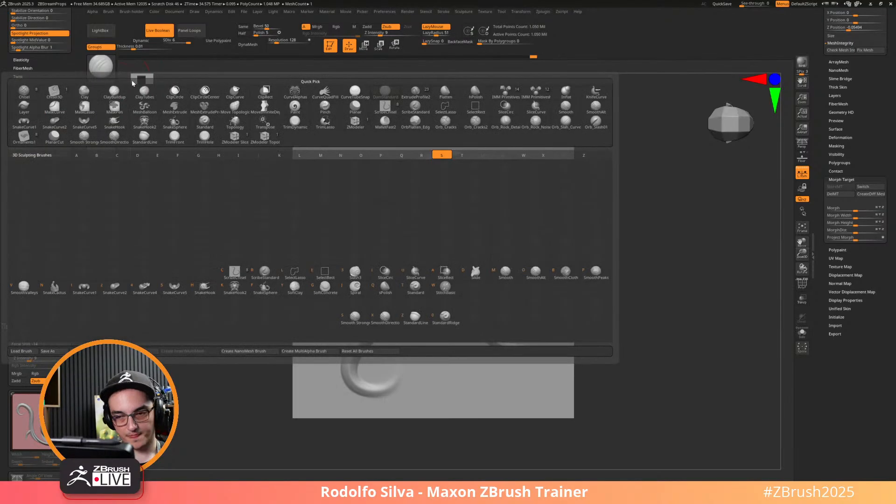
pyautogui.press('Escape')
pyautogui.press('b')
pyautogui.press('c')
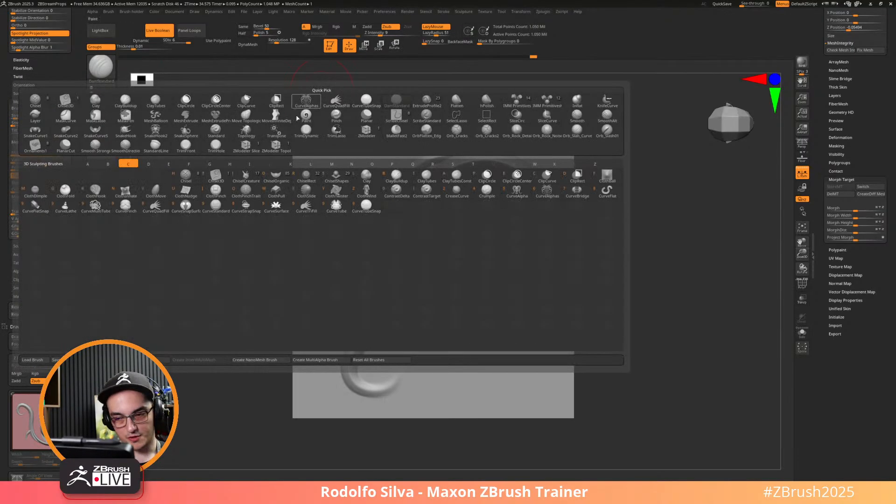
pyautogui.click(217, 177)
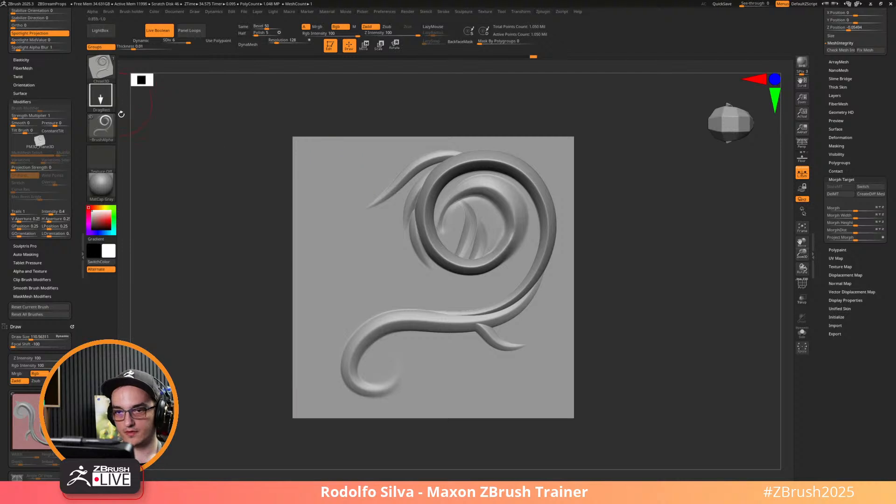
pyautogui.click(101, 125)
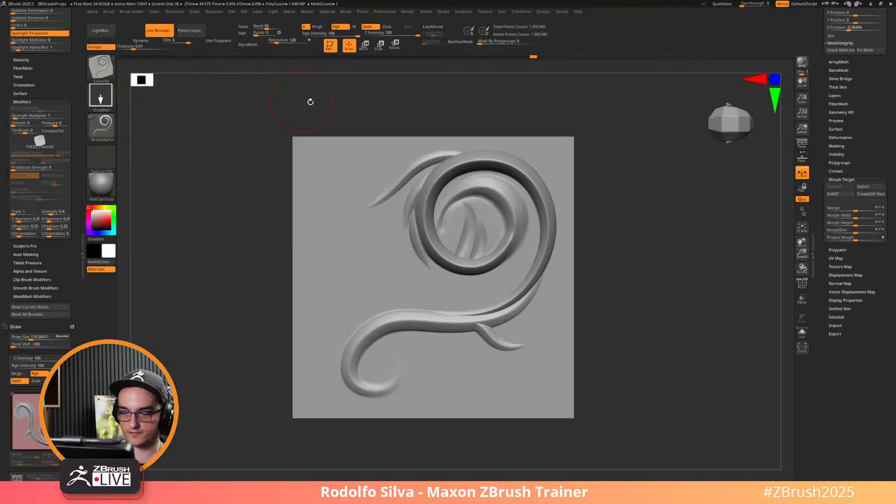
pyautogui.press('b')
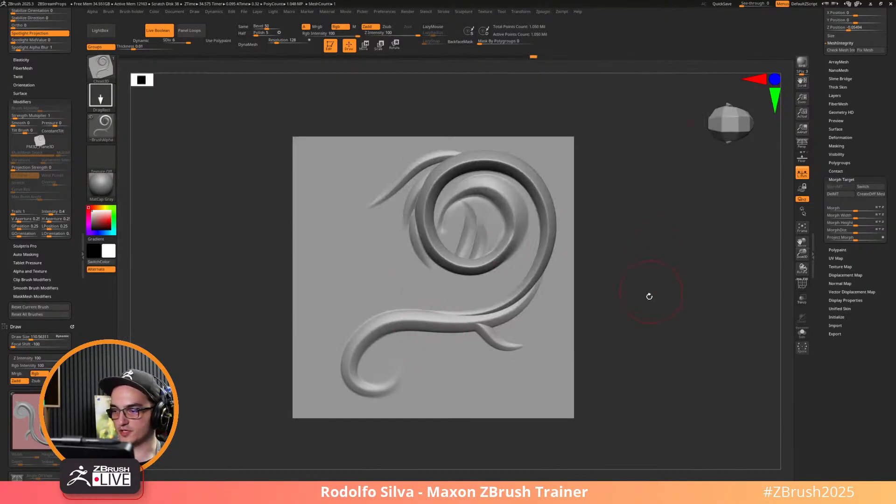
# Try stamping small copies of the ornament on the plane above the lower curl, and undo the stamps.
pyautogui.moveTo(649, 297)
pyautogui.mouseDown()
pyautogui.moveTo(652, 282)
pyautogui.moveTo(607, 266)
pyautogui.mouseUp()
pyautogui.moveTo(378, 319)
pyautogui.mouseDown()
pyautogui.moveTo(393, 345)
pyautogui.moveTo(422, 354)
pyautogui.moveTo(477, 342)
pyautogui.mouseUp()
pyautogui.moveTo(449, 370)
pyautogui.mouseDown()
pyautogui.moveTo(584, 366)
pyautogui.moveTo(558, 382)
pyautogui.moveTo(570, 392)
pyautogui.mouseUp()
pyautogui.hotkey('ctrl', 'z')
pyautogui.hotkey('ctrl', 'z')
pyautogui.hotkey('ctrl', 'z')
pyautogui.hotkey('ctrl', 'z')
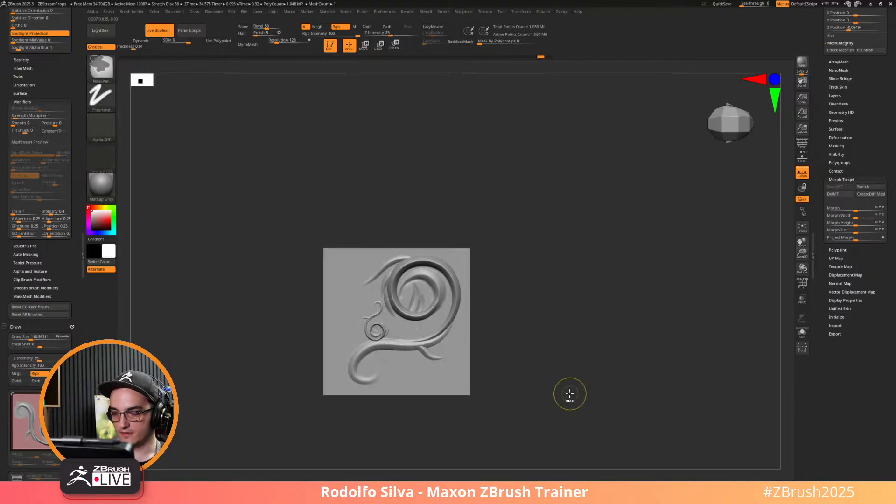
# Switch the active tool to the cannon model and turn it to show the barrel from the side.
pyautogui.scroll(10, 827, 210)
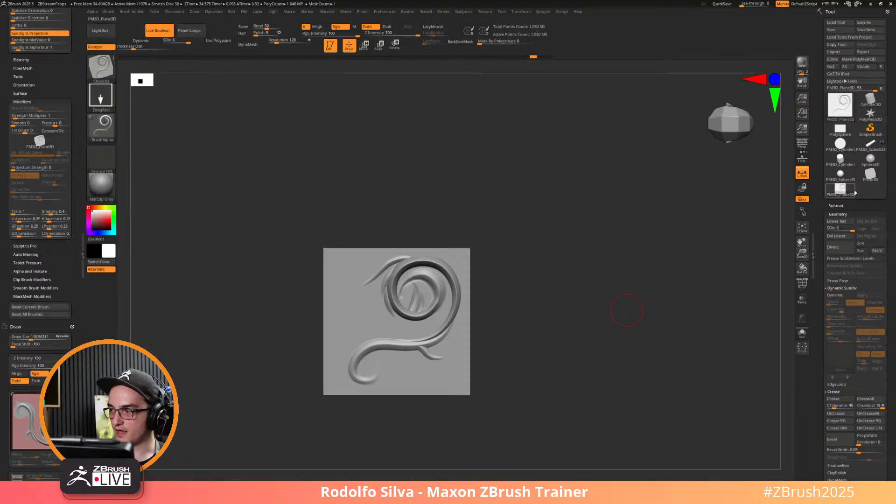
pyautogui.click(871, 146)
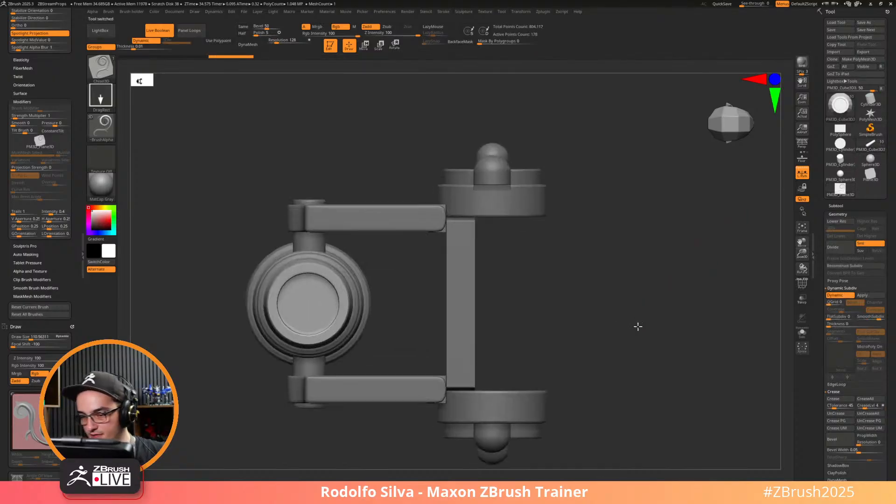
pyautogui.scroll(5, 621, 326)
pyautogui.moveTo(612, 322)
pyautogui.mouseDown()
pyautogui.moveTo(724, 366)
pyautogui.moveTo(632, 380)
pyautogui.mouseUp()
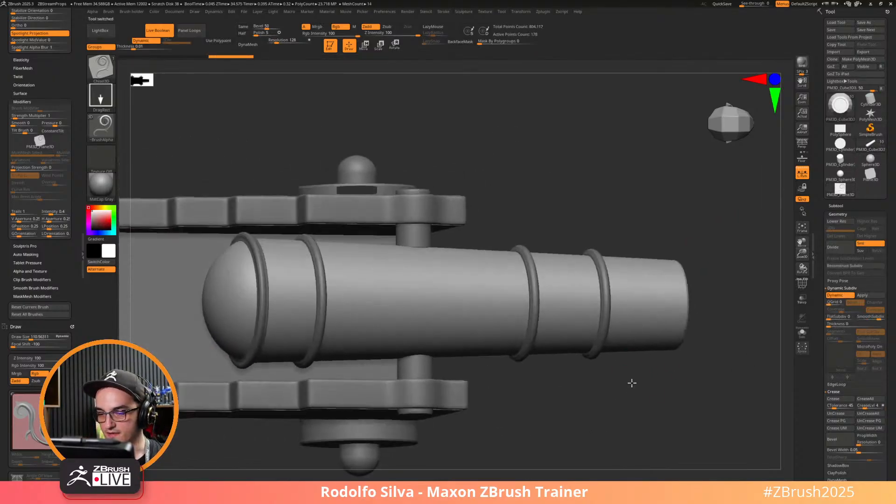
# Display the polyframe on the cannon and make the barrel the active subtool.
pyautogui.hotkey('shift', 'f')
pyautogui.hotkey('ctrl', 'z')
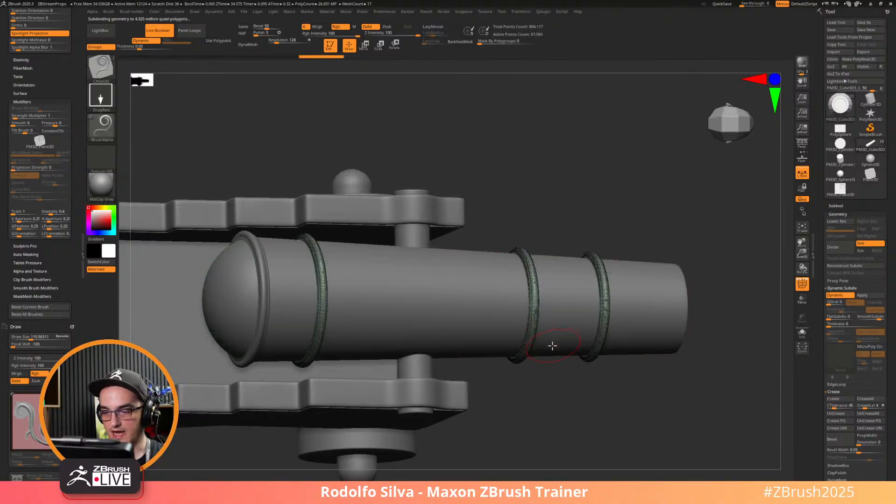
pyautogui.keyDown('alt'); pyautogui.click(541, 339); pyautogui.keyUp('alt')
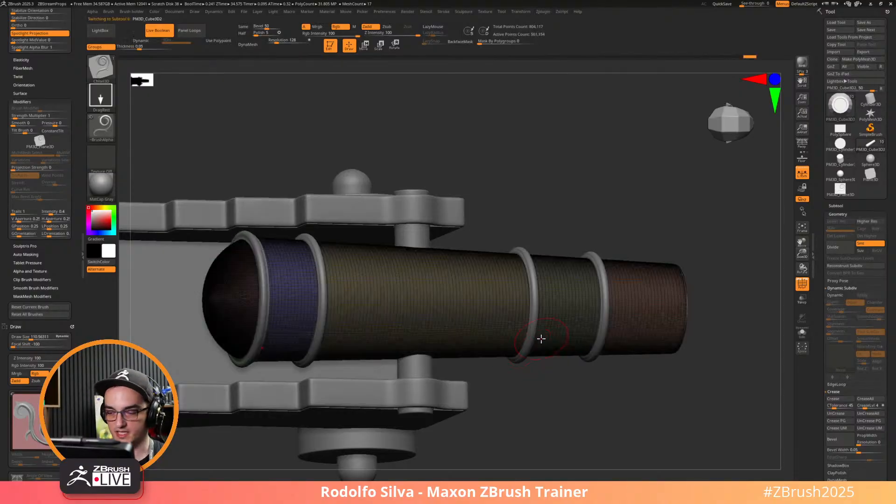
# Apply a small Inflate deformation to the cannon barrel and hide the polyframe.
pyautogui.moveTo(824, 416)
pyautogui.mouseDown()
pyautogui.moveTo(825, 231)
pyautogui.moveTo(842, 84)
pyautogui.moveTo(849, 93)
pyautogui.mouseUp()
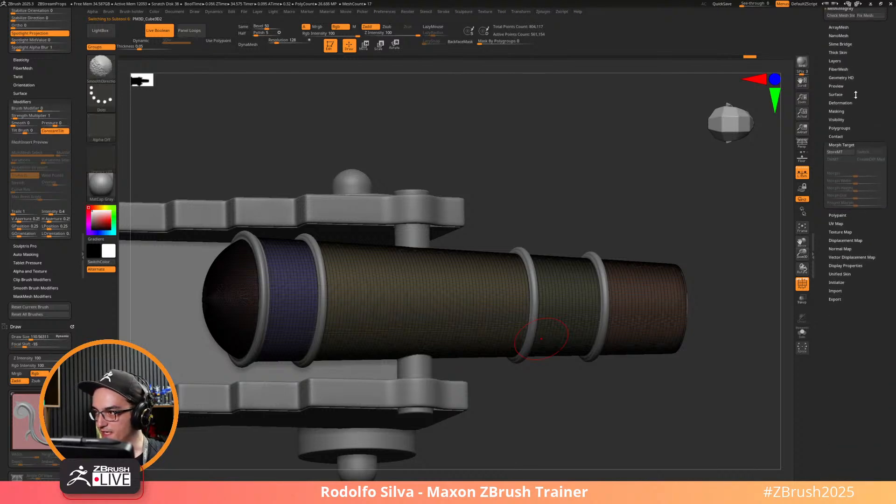
pyautogui.keyDown('shift'); pyautogui.click(852, 100); pyautogui.keyUp('shift')
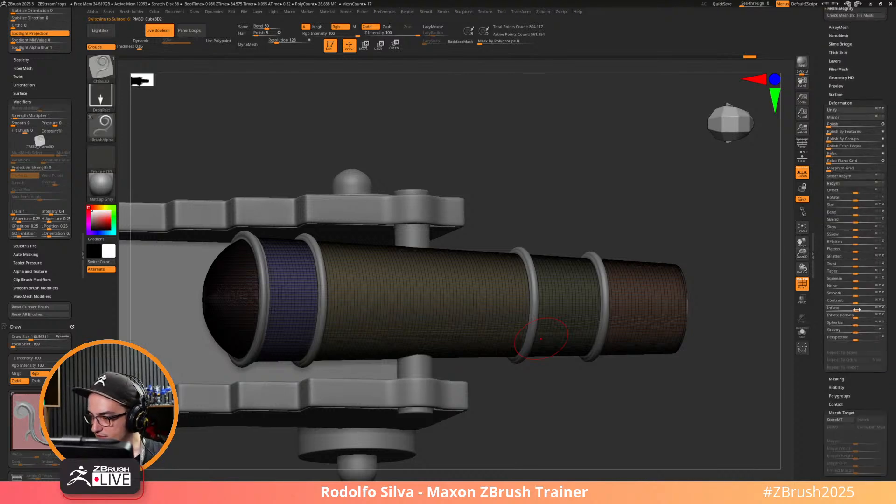
pyautogui.moveTo(857, 310); pyautogui.dragTo(852, 310)
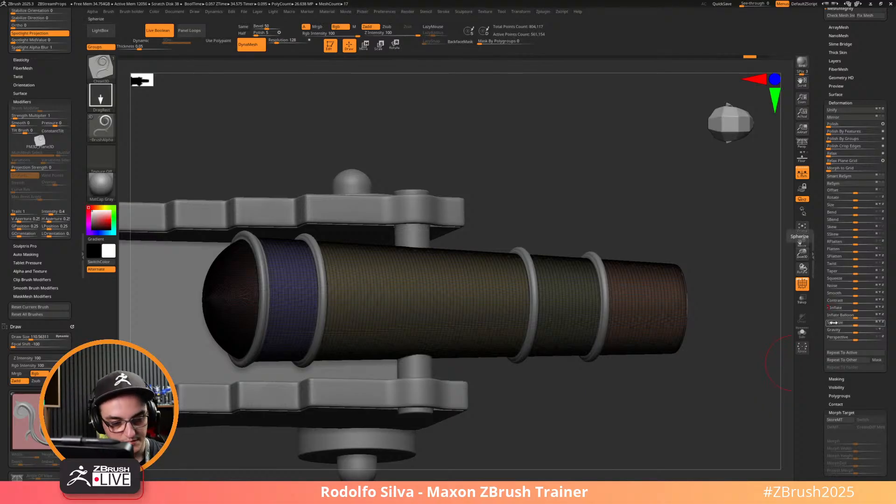
pyautogui.hotkey('ctrl', 'shift', 'z')
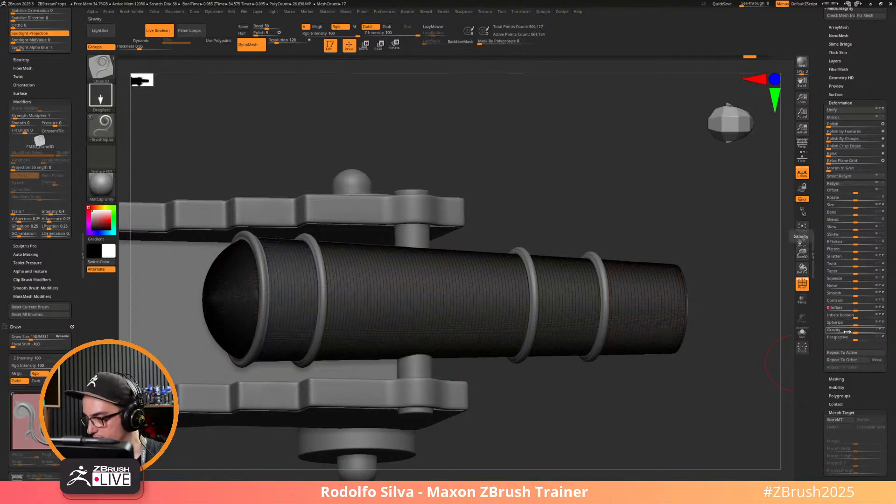
pyautogui.moveTo(673, 398)
pyautogui.mouseDown()
pyautogui.moveTo(669, 384)
pyautogui.moveTo(684, 382)
pyautogui.moveTo(683, 374)
pyautogui.mouseUp()
pyautogui.hotkey('shift', 'f')
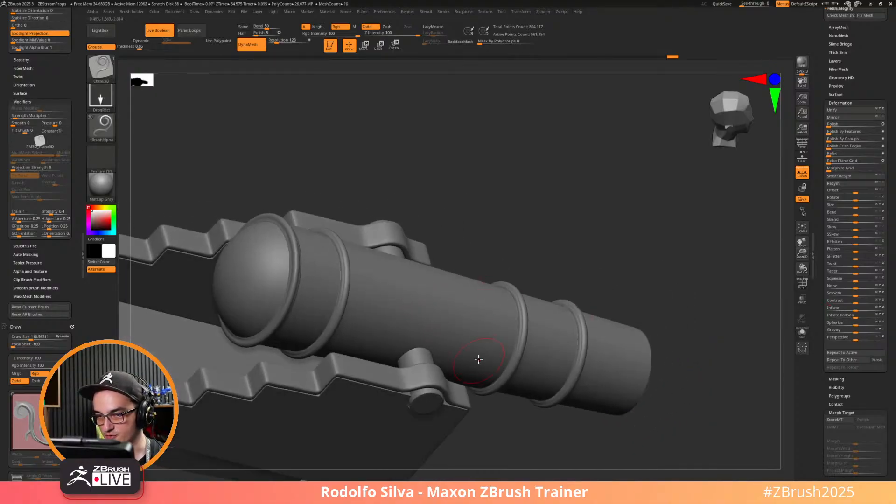
# Try stamping the ornament on the barrel beside the trunnion with ghost transparency on, and undo the stamp.
pyautogui.hotkey('ctrl', 'z')
pyautogui.click(806, 299)
pyautogui.click(805, 318)
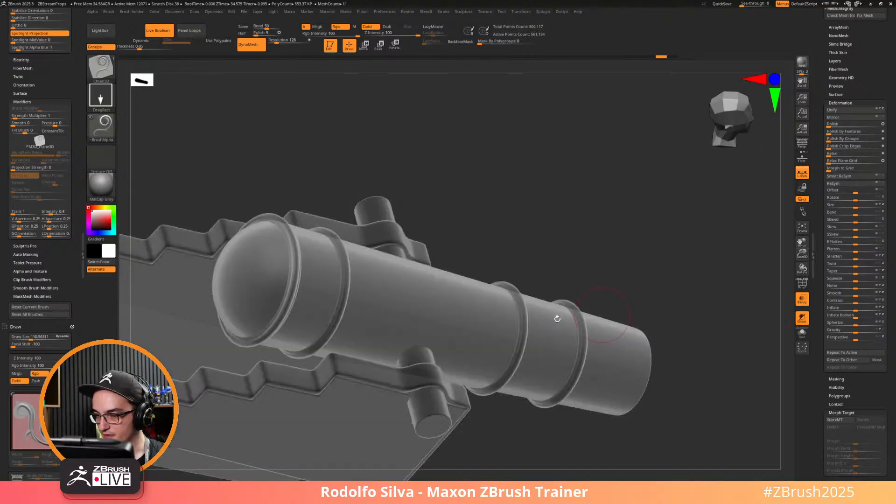
pyautogui.moveTo(421, 324)
pyautogui.mouseDown()
pyautogui.moveTo(497, 380)
pyautogui.moveTo(467, 350)
pyautogui.mouseUp()
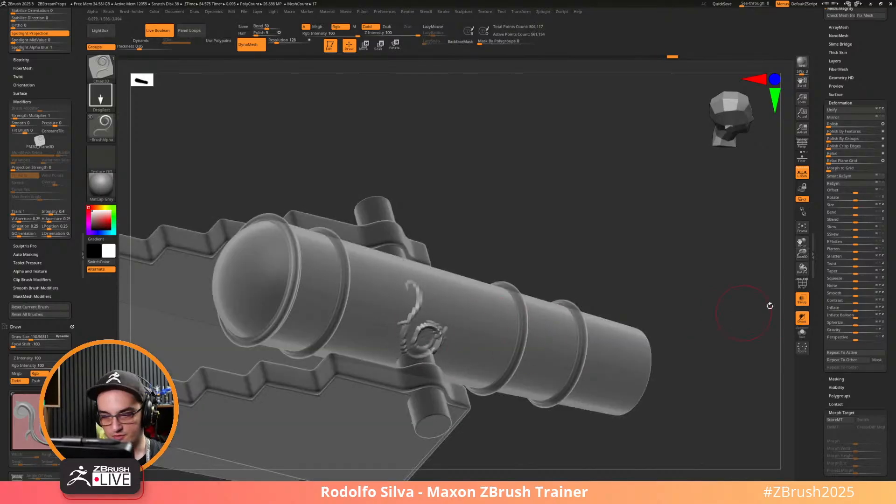
pyautogui.click(802, 299)
pyautogui.moveTo(728, 361); pyautogui.dragTo(694, 384)
pyautogui.hotkey('ctrl', 'z')
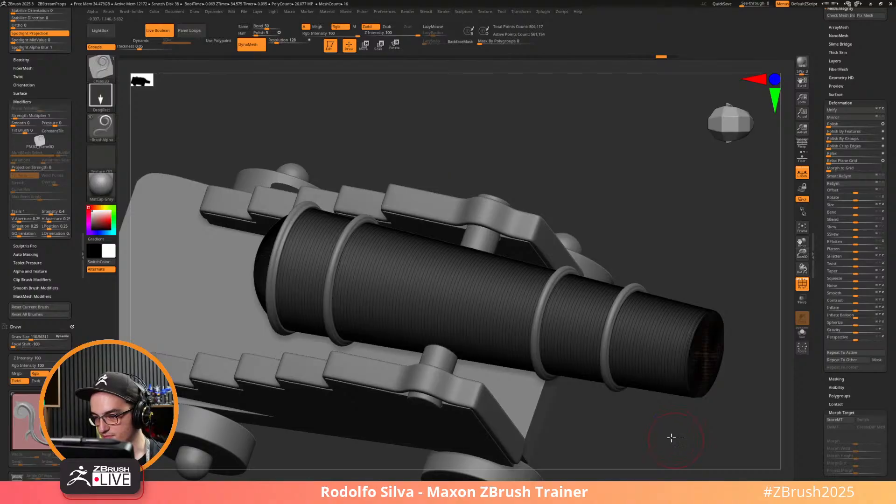
# Remesh the cannon barrel with DynaMesh at resolution 128.
pyautogui.moveTo(669, 433); pyautogui.dragTo(679, 421)
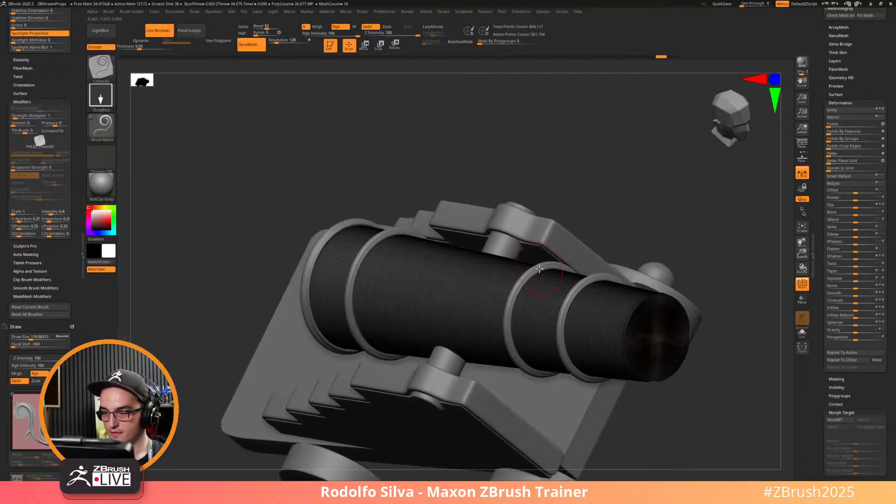
pyautogui.keyDown('ctrl'); pyautogui.moveTo(403, 108); pyautogui.dragTo(416, 142); pyautogui.keyUp('ctrl')
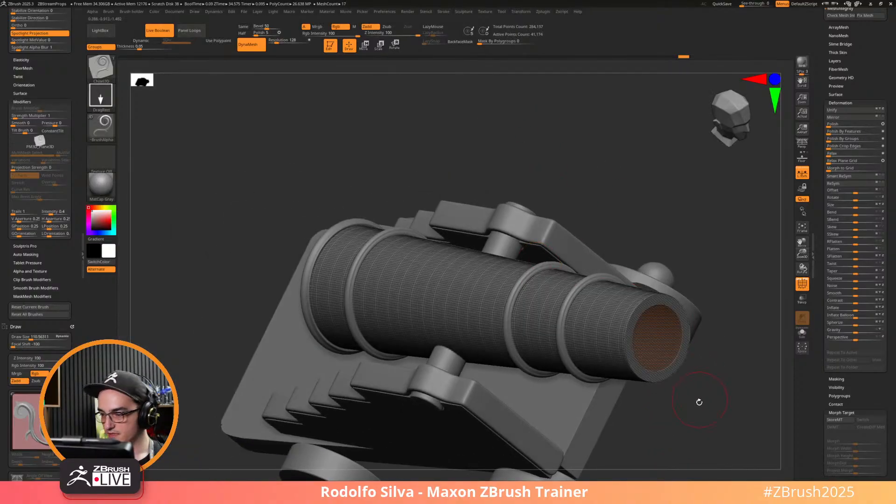
# Remesh the cannon barrel with DynaMesh at resolution 904 and hide the polyframe.
pyautogui.moveTo(699, 402)
pyautogui.mouseDown()
pyautogui.moveTo(709, 406)
pyautogui.moveTo(714, 394)
pyautogui.mouseUp()
pyautogui.hotkey('ctrl', 'z')
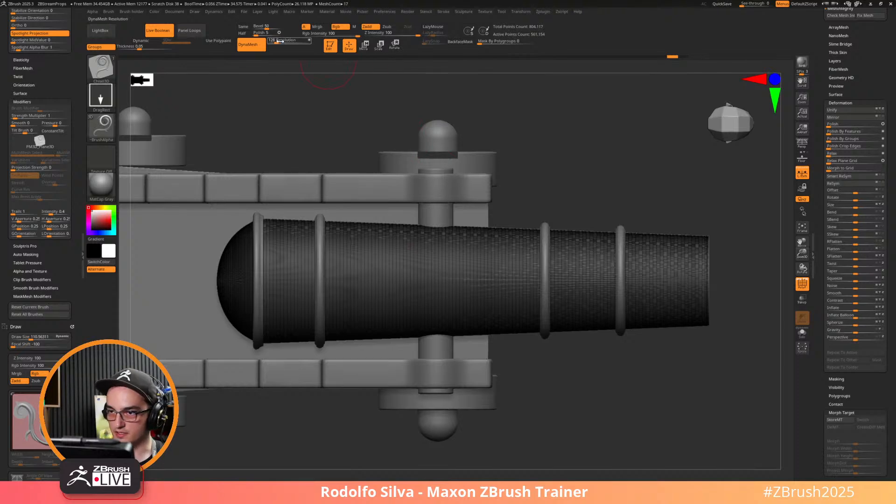
pyautogui.moveTo(288, 42); pyautogui.dragTo(287, 42)
pyautogui.keyDown('ctrl'); pyautogui.moveTo(313, 114); pyautogui.dragTo(304, 155); pyautogui.keyUp('ctrl')
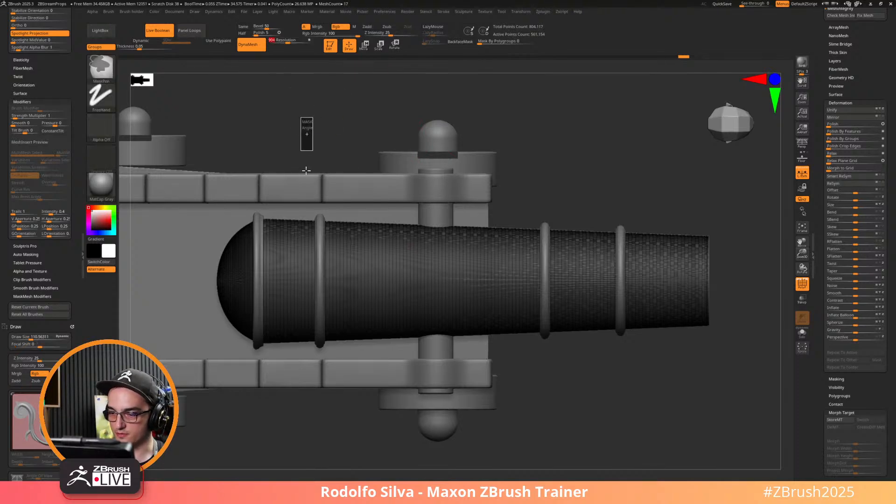
pyautogui.hotkey('shift', 'f')
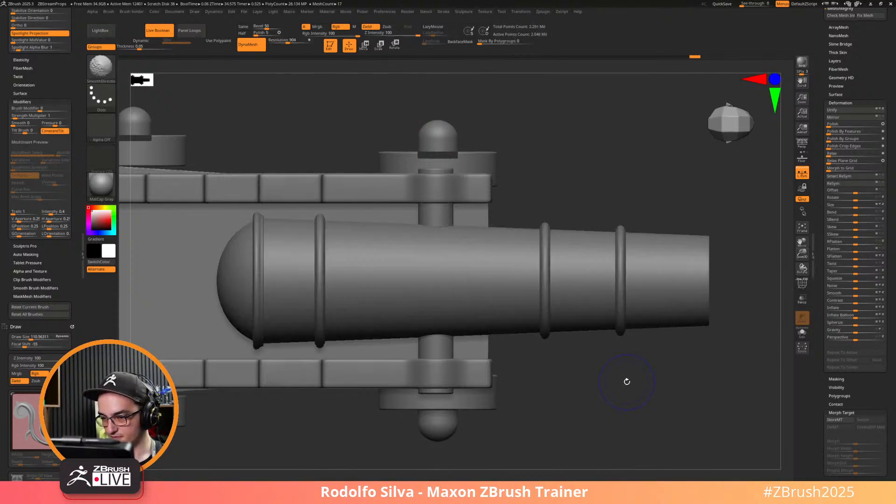
# Isolate the barrel with its polyframe on to examine the mesh density, and restore the full shaded view.
pyautogui.hotkey('shift', 'f')
pyautogui.hotkey('alt', 's')
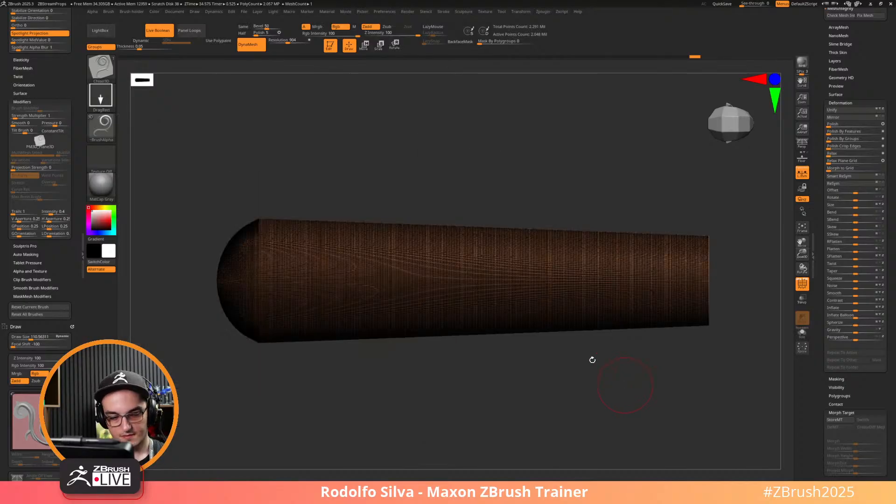
pyautogui.hotkey('alt', 's')
pyautogui.hotkey('ctrl', 'z')
pyautogui.hotkey('shift', 'f')
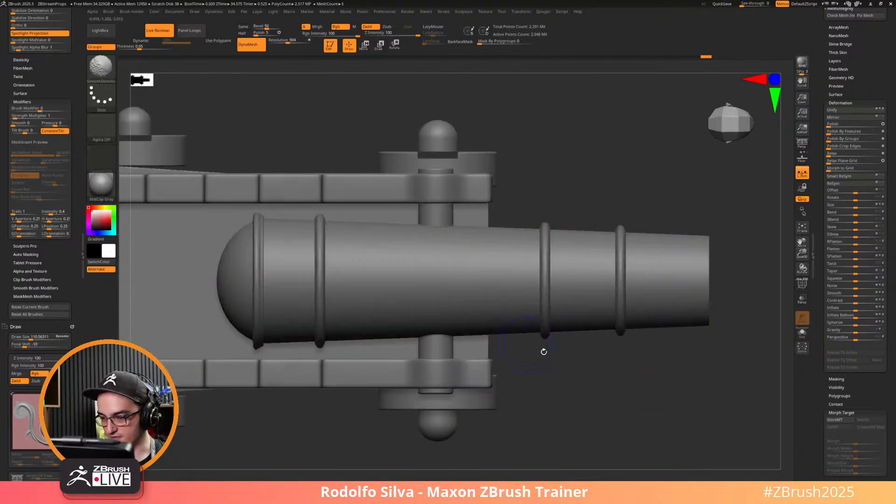
# Try stamping the ornament on the barrel at draw size about 53, turn off Live Boolean, and undo the stamp.
pyautogui.moveTo(597, 391); pyautogui.dragTo(598, 382)
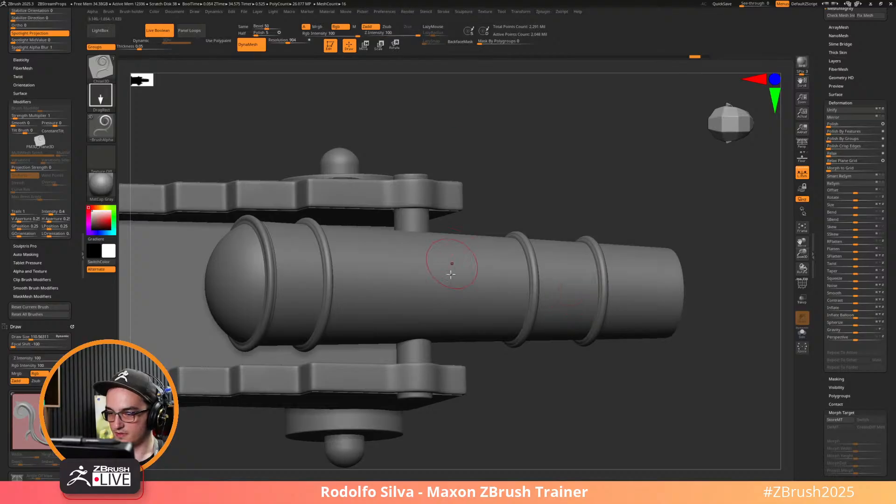
pyautogui.press('s')
pyautogui.moveTo(449, 282); pyautogui.dragTo(441, 283)
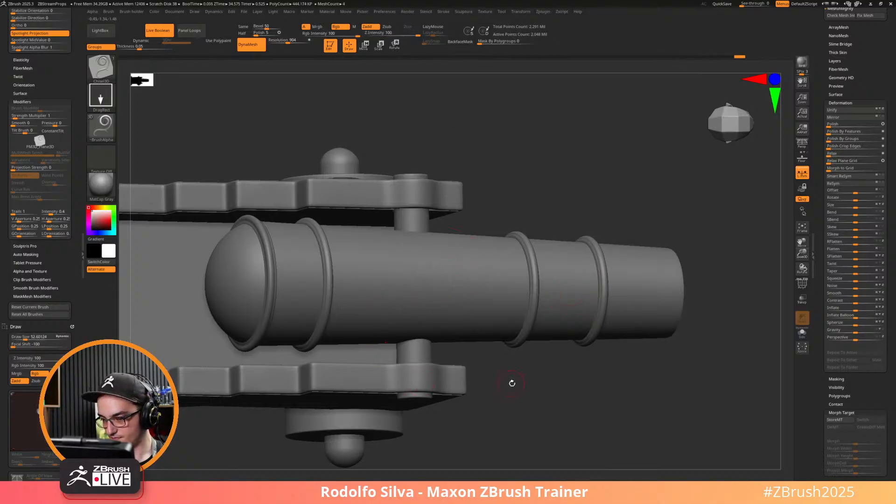
pyautogui.moveTo(517, 380)
pyautogui.mouseDown()
pyautogui.moveTo(522, 362)
pyautogui.moveTo(520, 376)
pyautogui.mouseUp()
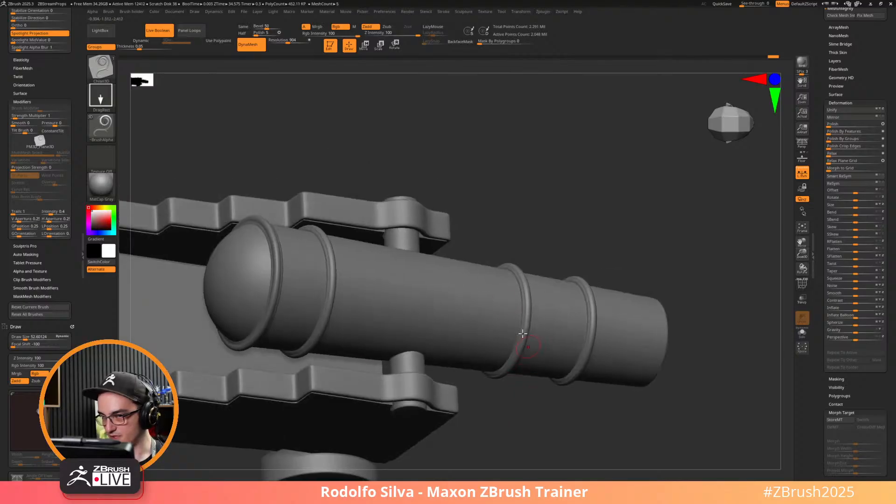
pyautogui.click(159, 31)
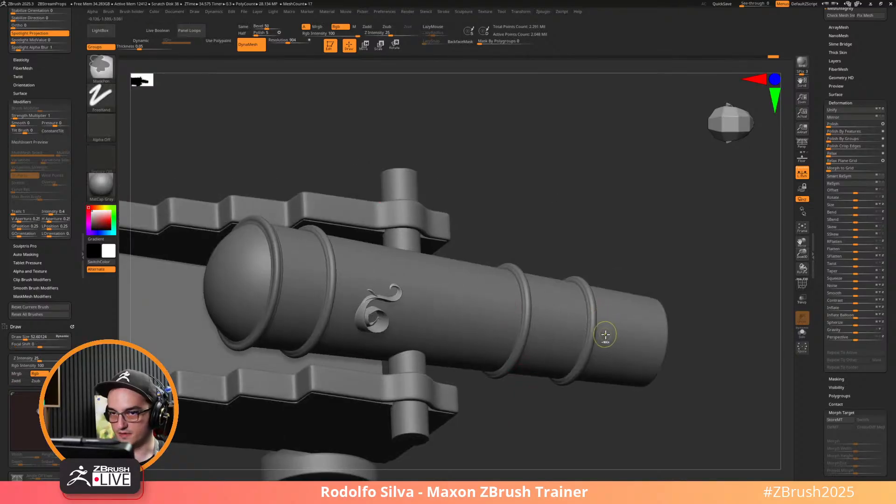
pyautogui.hotkey('ctrl', 'z')
pyautogui.hotkey('ctrl', 'z')
pyautogui.hotkey('ctrl', 'z')
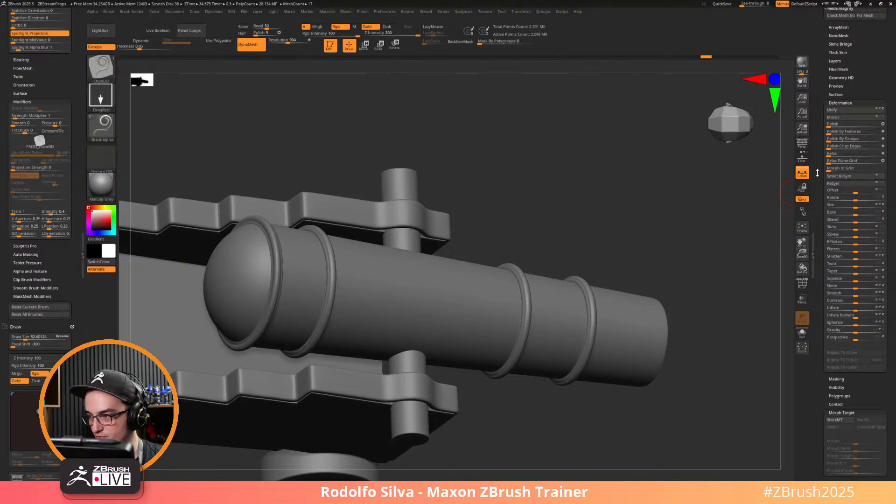
# Open the subtool list and select the barrel subtool PM3D_Cube3D2.
pyautogui.moveTo(818, 134); pyautogui.dragTo(823, 265)
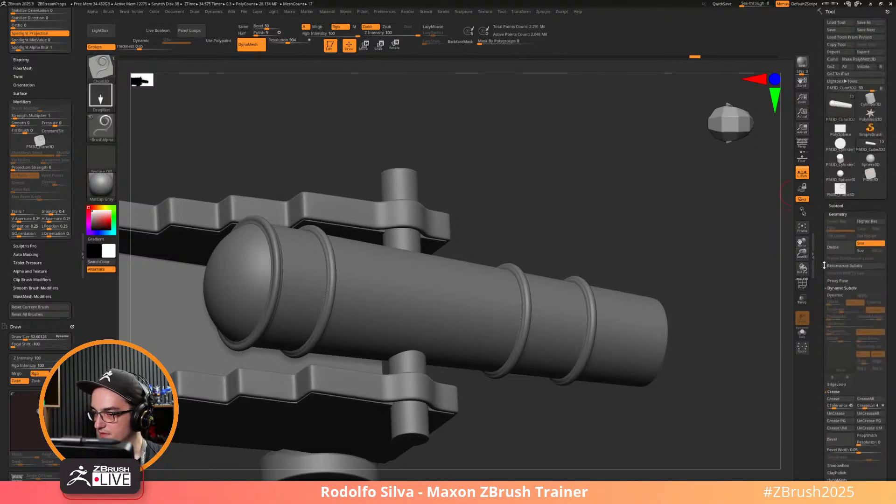
pyautogui.click(836, 206)
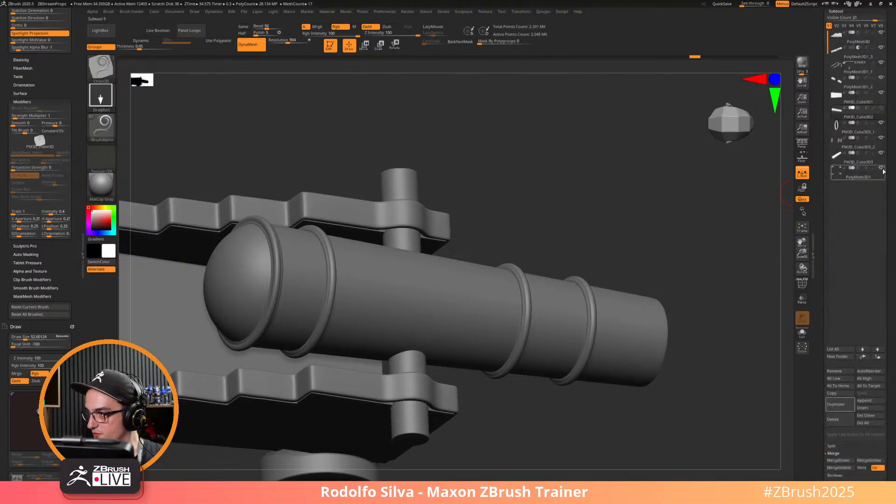
pyautogui.click(870, 116)
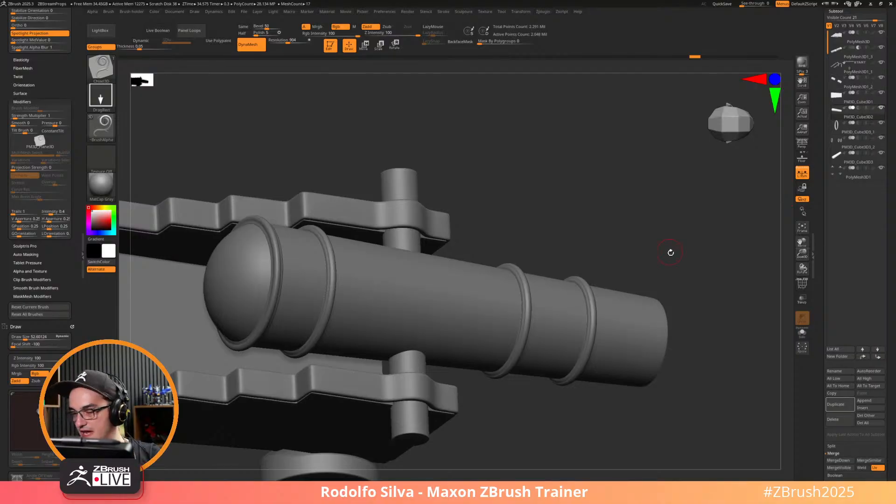
# Try a small ornament stamp on the barrel beside the trunnion and undo it.
pyautogui.moveTo(671, 252); pyautogui.dragTo(666, 246)
pyautogui.moveTo(405, 303); pyautogui.dragTo(409, 328)
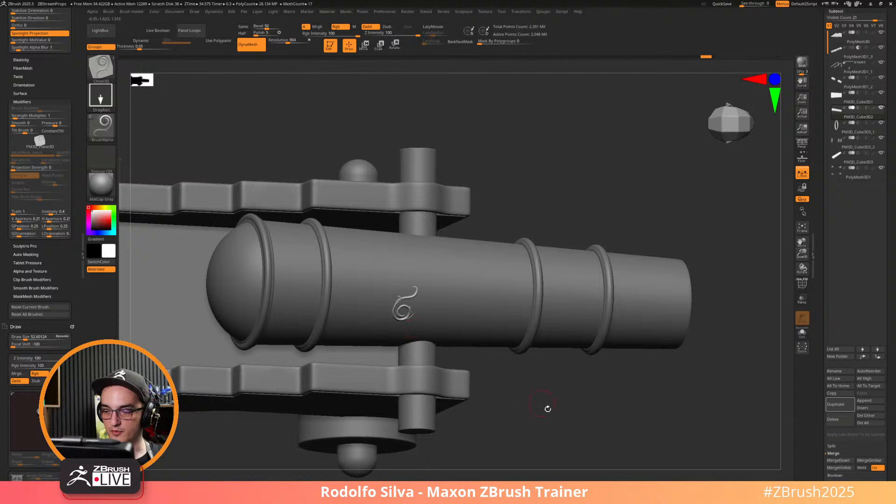
pyautogui.moveTo(548, 409); pyautogui.dragTo(536, 371)
pyautogui.hotkey('ctrl', 'z')
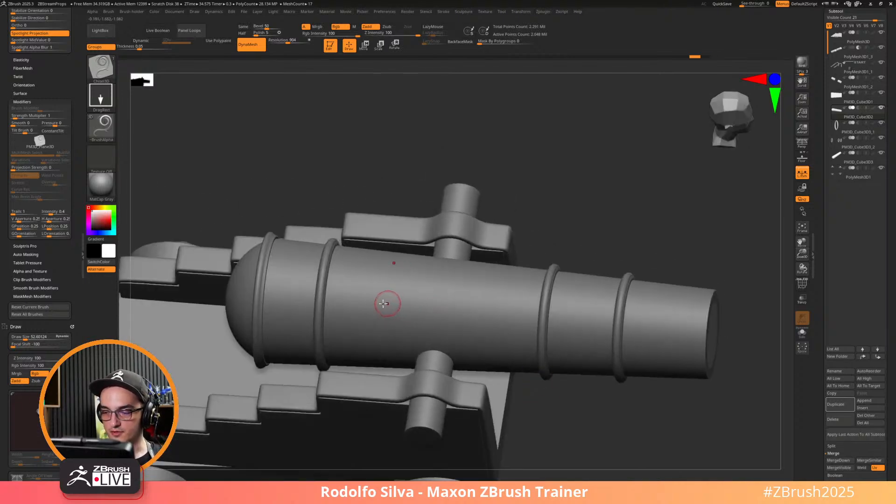
# Stamp a larger mirrored pair of spiral ornaments on the barrel just in front of the second rear ring.
pyautogui.moveTo(355, 308); pyautogui.dragTo(354, 336)
pyautogui.moveTo(620, 219); pyautogui.dragTo(606, 259)
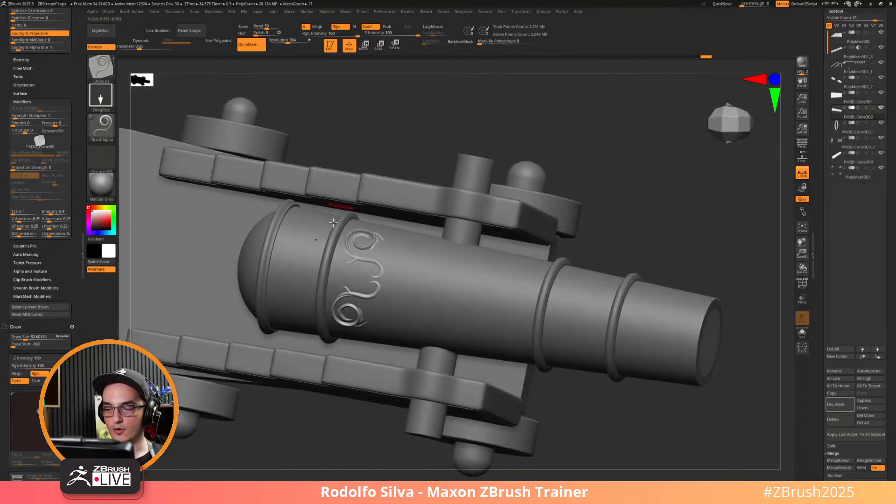
pyautogui.moveTo(588, 435); pyautogui.dragTo(628, 428)
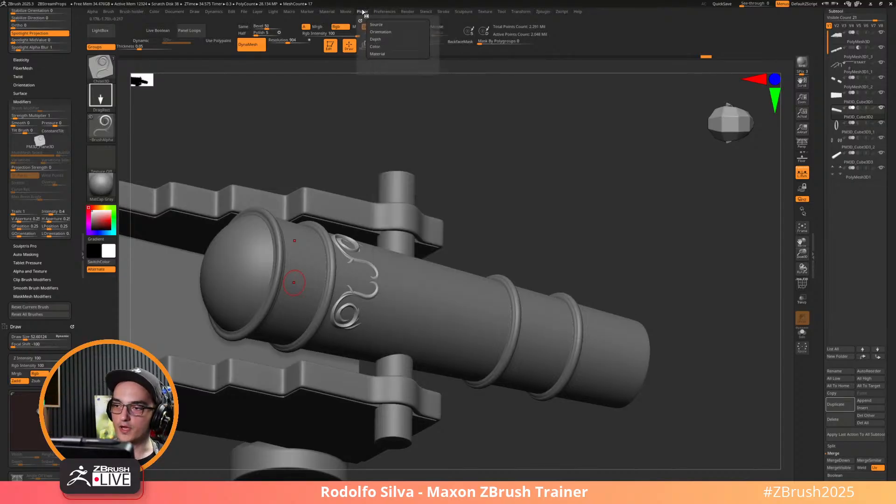
# Switch the sculpting symmetry from the X axis to the Z axis and turn on radial symmetry.
pyautogui.moveTo(571, 13)
pyautogui.moveTo(520, 11)
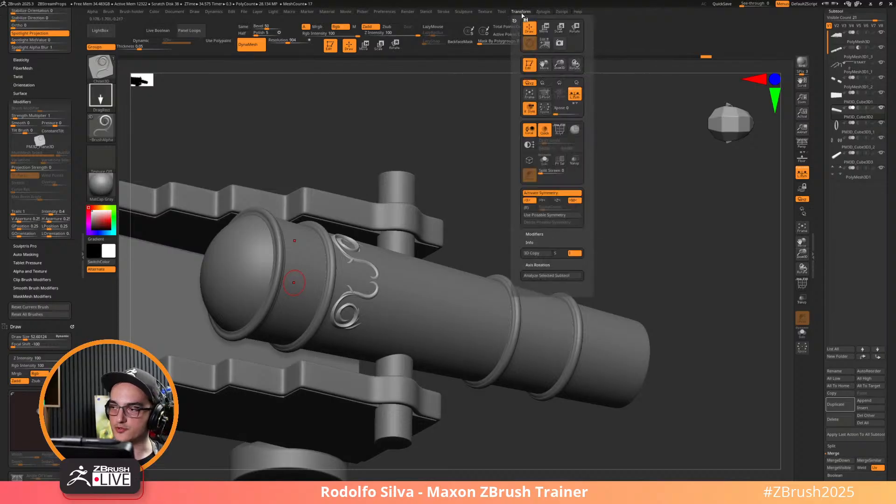
pyautogui.click(558, 200)
pyautogui.click(529, 200)
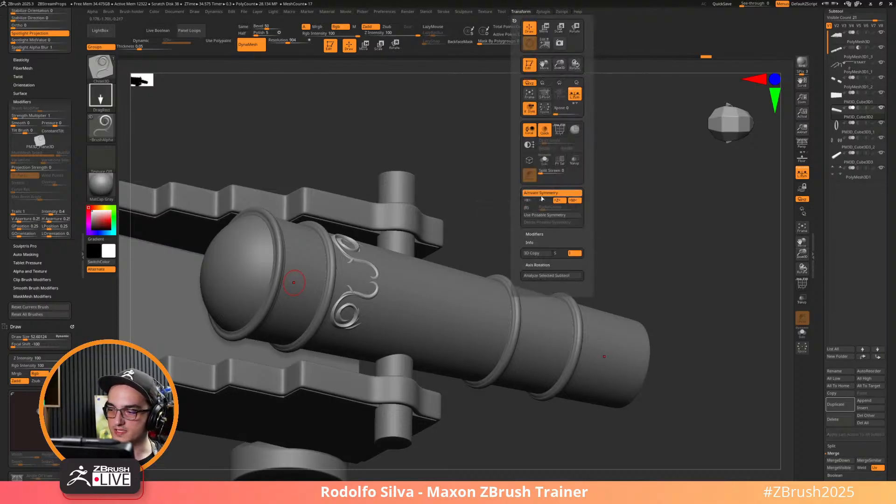
pyautogui.click(528, 208)
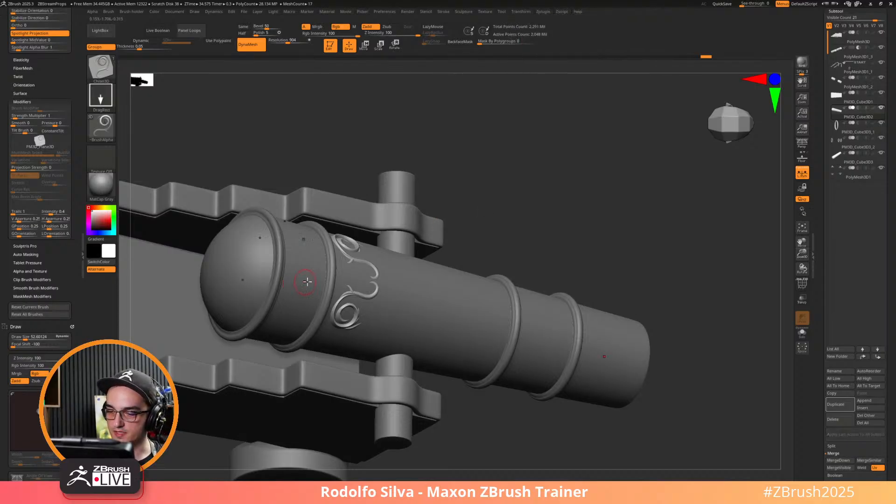
# Stamp the spiral ornament radially around the band between the two rear rings and set the draw size to about 94.
pyautogui.moveTo(300, 303); pyautogui.dragTo(289, 324)
pyautogui.moveTo(636, 257)
pyautogui.mouseDown()
pyautogui.moveTo(606, 267)
pyautogui.moveTo(616, 290)
pyautogui.moveTo(633, 277)
pyautogui.moveTo(617, 271)
pyautogui.moveTo(542, 403)
pyautogui.moveTo(631, 268)
pyautogui.moveTo(635, 280)
pyautogui.moveTo(644, 227)
pyautogui.moveTo(534, 236)
pyautogui.moveTo(550, 272)
pyautogui.moveTo(520, 282)
pyautogui.mouseUp()
pyautogui.press('s')
pyautogui.moveTo(379, 236); pyautogui.dragTo(399, 237)
# Try smoothing the radial ornaments on the rear band and undo the smoothing.
pyautogui.press('shift')
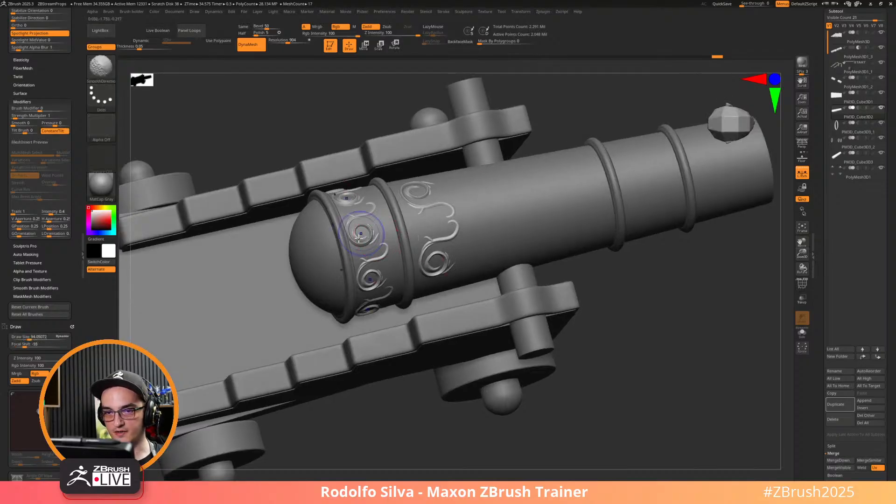
pyautogui.moveTo(360, 257)
pyautogui.keyDown('shift'); pyautogui.mouseDown()
pyautogui.moveTo(371, 274)
pyautogui.moveTo(362, 215)
pyautogui.moveTo(366, 274)
pyautogui.mouseUp(); pyautogui.keyUp('shift')
pyautogui.hotkey('ctrl', 'z')
pyautogui.moveTo(621, 373)
pyautogui.mouseDown()
pyautogui.moveTo(598, 400)
pyautogui.moveTo(598, 374)
pyautogui.mouseUp()
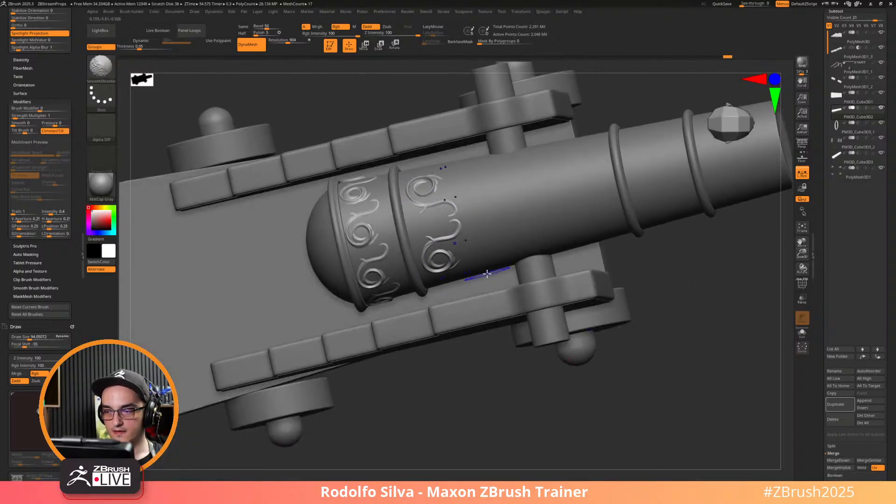
# Switch to the ornaments brush and choose its VDM1 alpha.
pyautogui.moveTo(651, 380)
pyautogui.mouseDown()
pyautogui.moveTo(644, 344)
pyautogui.moveTo(634, 379)
pyautogui.moveTo(630, 344)
pyautogui.moveTo(560, 297)
pyautogui.mouseUp()
pyautogui.press('b')
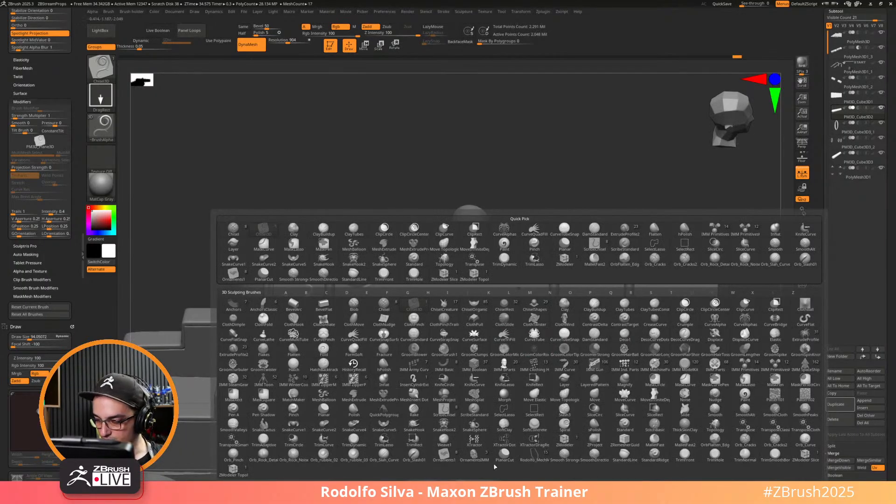
pyautogui.click(444, 459)
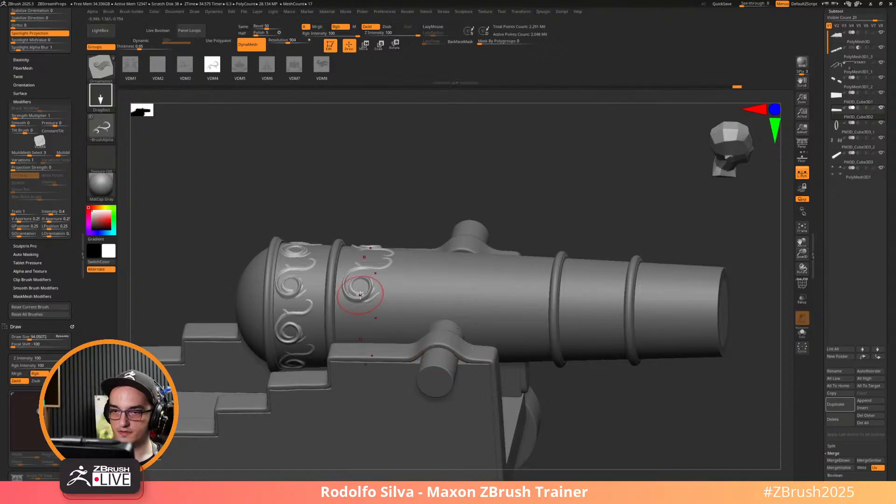
pyautogui.click(131, 66)
pyautogui.moveTo(473, 184); pyautogui.dragTo(419, 314)
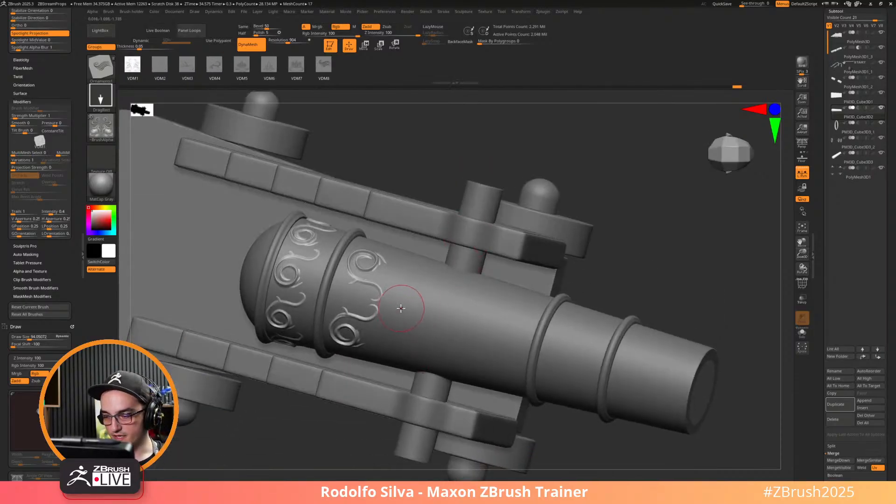
# Try stamping the VDM1 ornament between the two large spirals, undo it, and set the draw size to about 59.
pyautogui.click(520, 12)
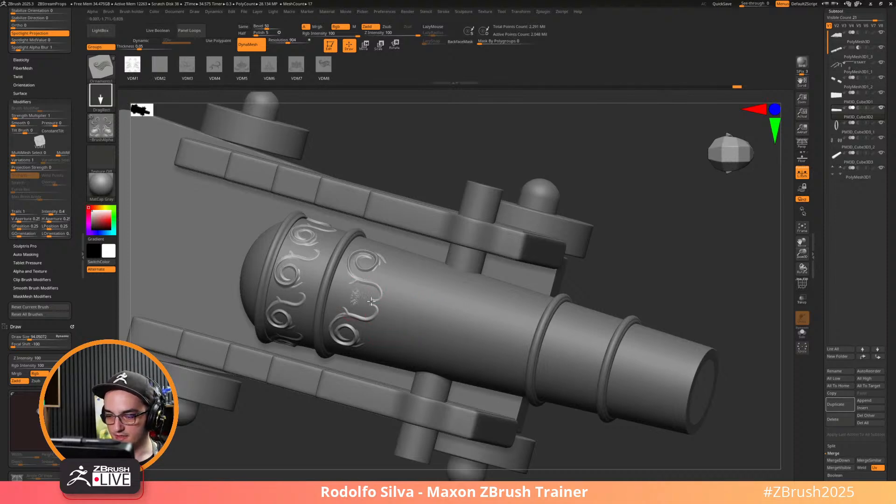
pyautogui.keyDown('ctrl'); pyautogui.moveTo(392, 302); pyautogui.dragTo(455, 324, button='right'); pyautogui.keyUp('ctrl')
pyautogui.hotkey('ctrl', 'z')
pyautogui.press('s')
pyautogui.moveTo(299, 294); pyautogui.dragTo(290, 293)
# Remesh the barrel with DynaMesh at resolution 1408.
pyautogui.moveTo(385, 268)
pyautogui.mouseDown(button='right')
pyautogui.moveTo(355, 167)
pyautogui.moveTo(390, 202)
pyautogui.moveTo(371, 163)
pyautogui.mouseUp(button='right')
pyautogui.click(290, 41)
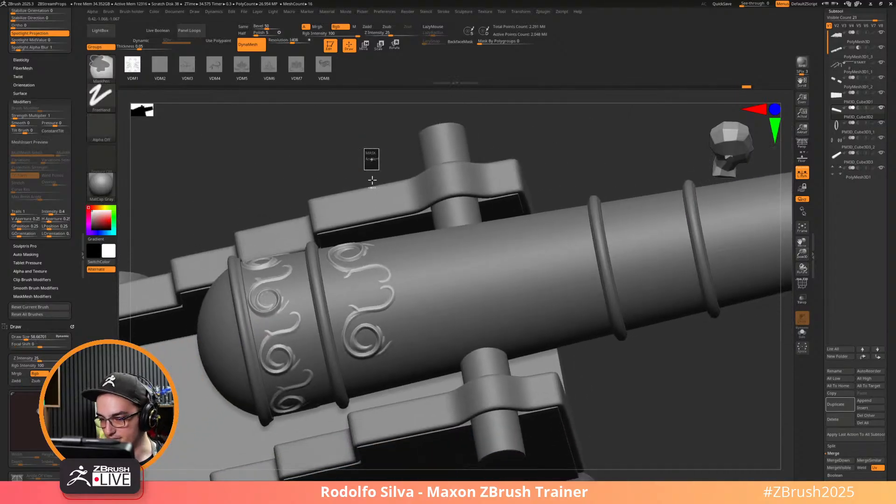
pyautogui.moveTo(358, 266); pyautogui.dragTo(352, 291, button='right')
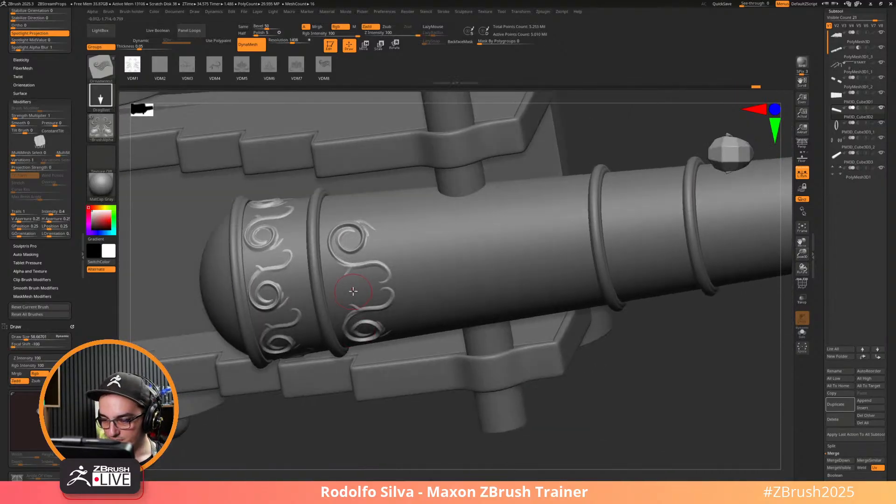
# Try the VDM1 ornament between the two large spirals on the denser mesh, and undo the stamp and the remesh.
pyautogui.moveTo(334, 299); pyautogui.dragTo(316, 303)
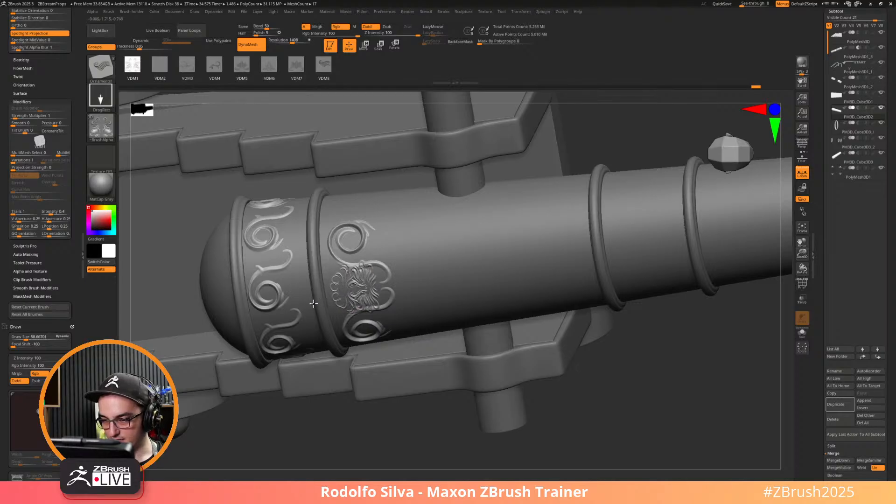
pyautogui.hotkey('ctrl', 'z')
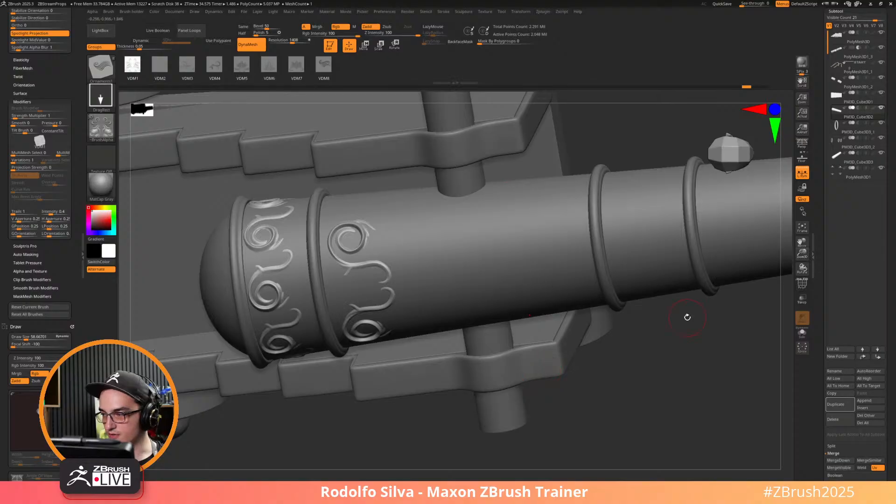
pyautogui.press('ctrl')
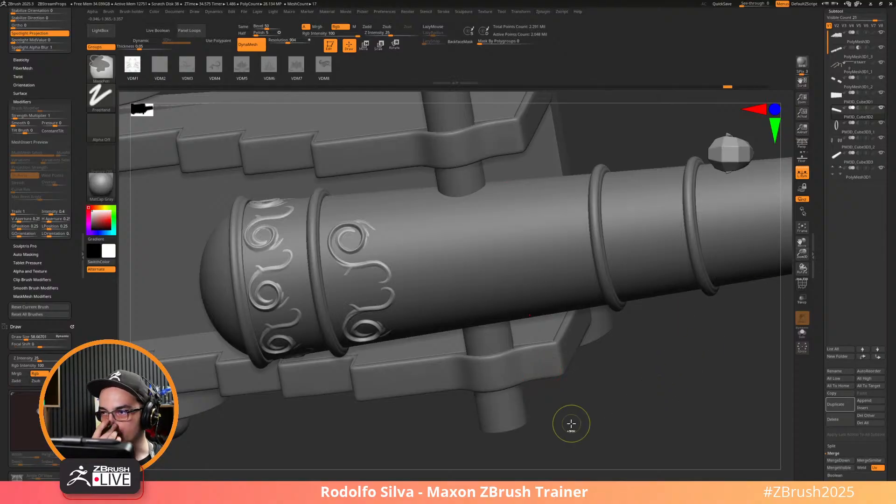
# Undo all the ornament stamps back to the plain, undecorated barrel.
pyautogui.hotkey('ctrl', 'z')
pyautogui.hotkey('ctrl', 'z')
pyautogui.hotkey('ctrl', 'z')
pyautogui.hotkey('ctrl', 'z')
pyautogui.hotkey('ctrl', 'z')
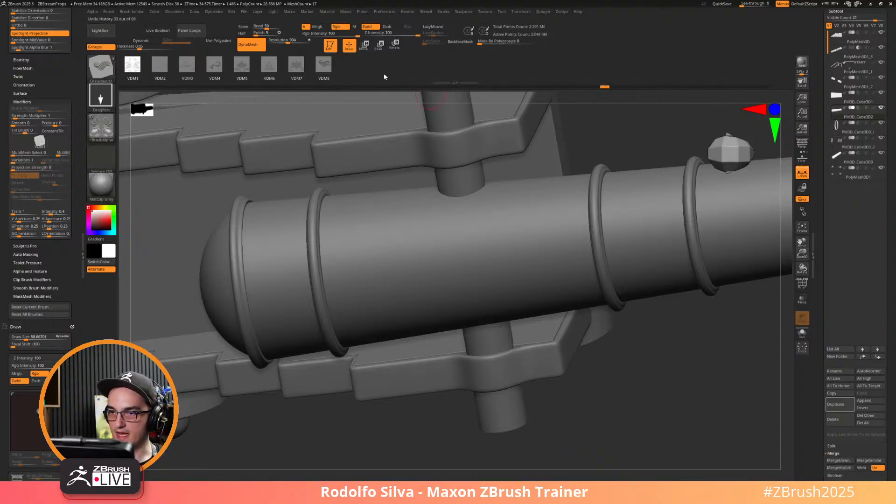
# Show the wireframe, set the DynaMesh resolution to 1496 and remesh the barrel.
pyautogui.hotkey('shift', 'f')
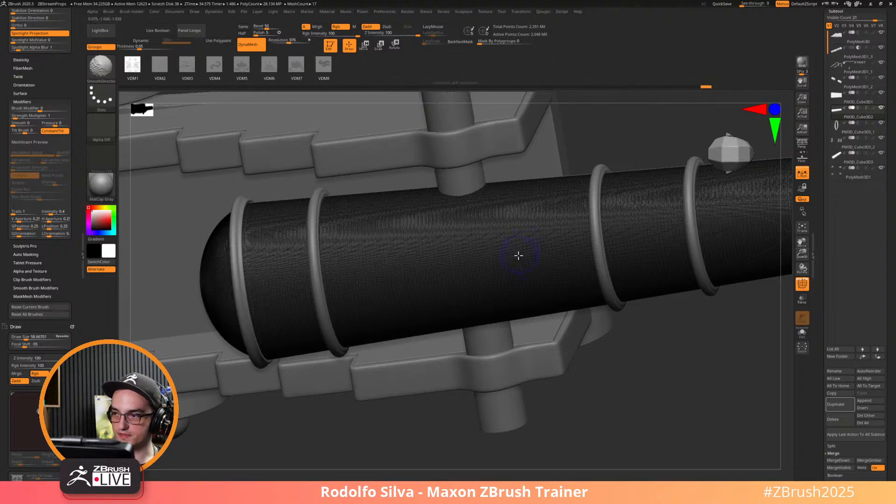
pyautogui.moveTo(303, 46); pyautogui.dragTo(322, 46)
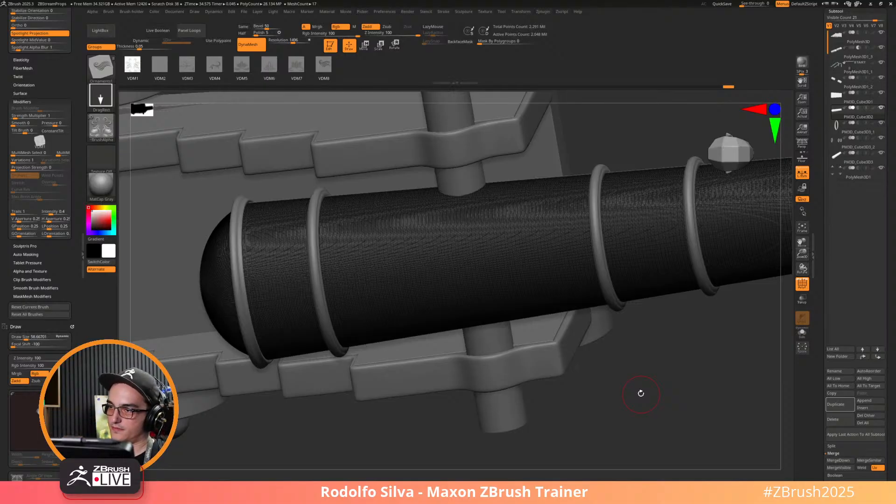
pyautogui.keyDown('ctrl'); pyautogui.click(511, 247); pyautogui.keyUp('ctrl')
pyautogui.keyDown('ctrl'); pyautogui.click(518, 283); pyautogui.keyUp('ctrl')
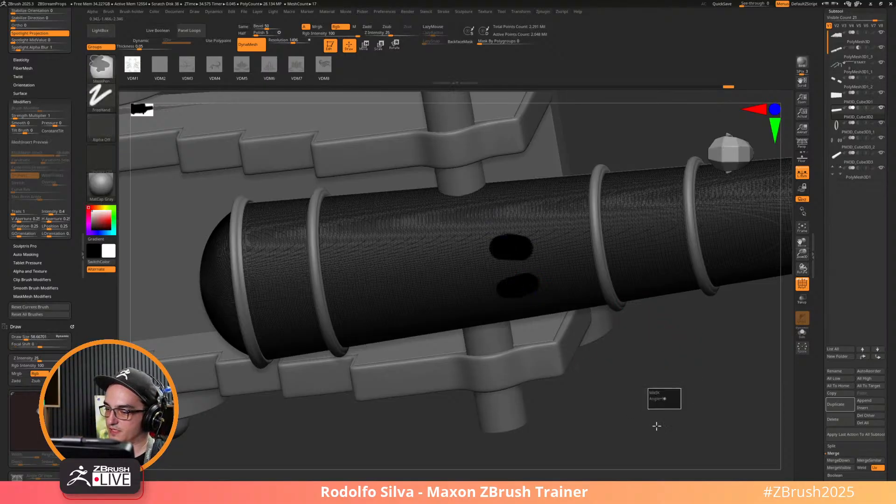
pyautogui.keyDown('ctrl'); pyautogui.moveTo(685, 443); pyautogui.dragTo(689, 449); pyautogui.keyUp('ctrl')
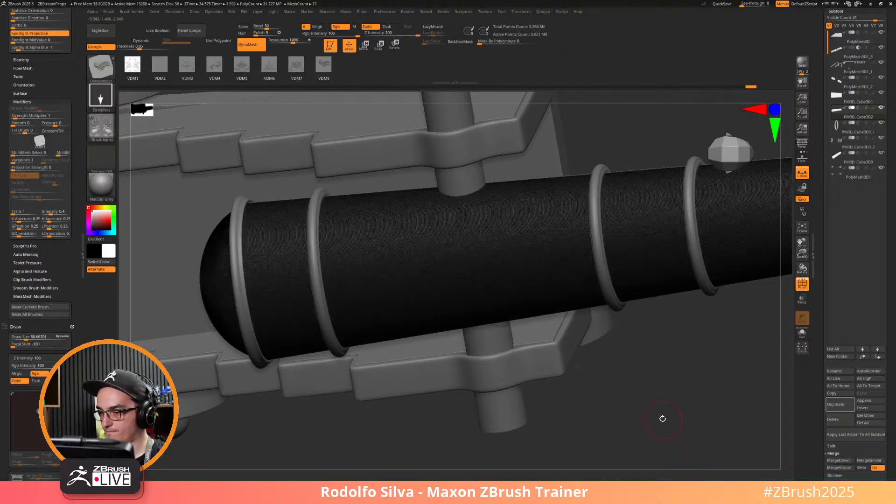
pyautogui.keyDown('ctrl'); pyautogui.click(655, 395); pyautogui.keyUp('ctrl')
pyautogui.keyDown('ctrl'); pyautogui.click(656, 406); pyautogui.keyUp('ctrl')
pyautogui.moveTo(656, 406); pyautogui.dragTo(662, 378)
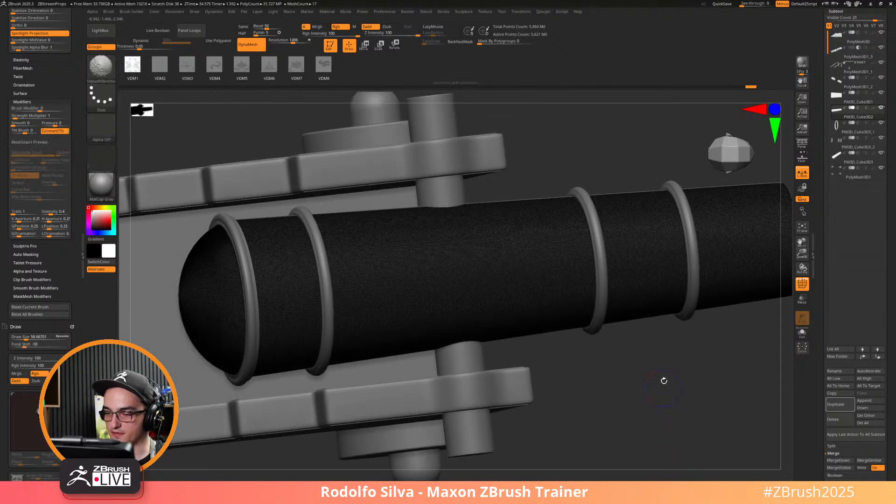
# Hide the wireframe, try stamping the VDM1 ornament on the barrel in front of the second rear ring, and undo the stamps.
pyautogui.keyDown('ctrl'); pyautogui.click(623, 341); pyautogui.keyUp('ctrl')
pyautogui.moveTo(623, 341); pyautogui.dragTo(560, 382)
pyautogui.moveTo(402, 308); pyautogui.dragTo(448, 316)
pyautogui.hotkey('ctrl', 'z')
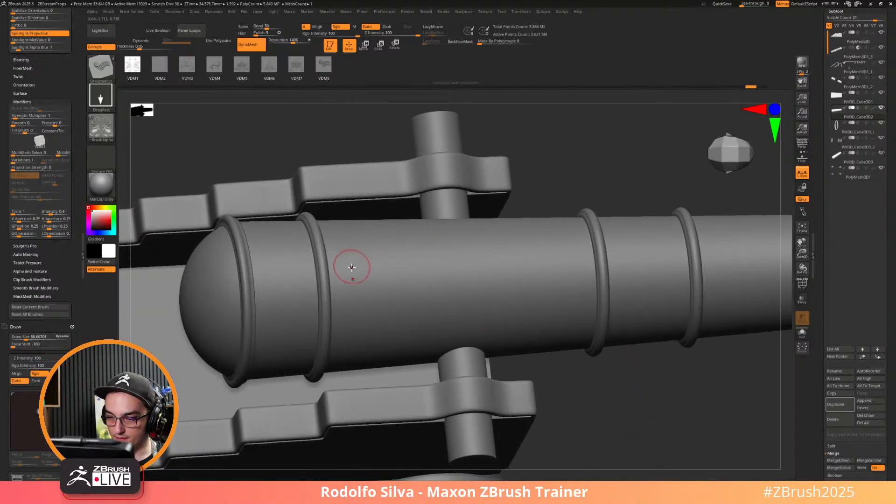
pyautogui.moveTo(375, 270)
pyautogui.mouseDown()
pyautogui.moveTo(286, 344)
pyautogui.moveTo(254, 349)
pyautogui.moveTo(274, 371)
pyautogui.moveTo(244, 390)
pyautogui.moveTo(243, 382)
pyautogui.mouseUp()
pyautogui.hotkey('ctrl', 'z')
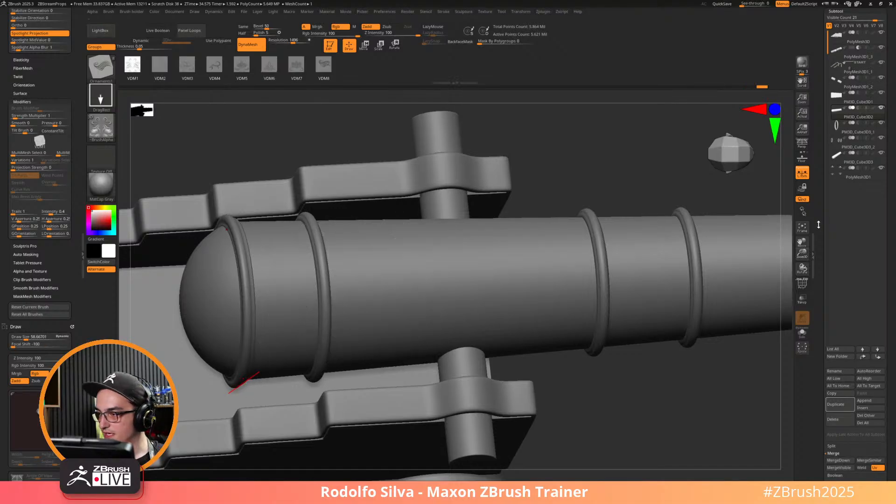
# Store a morph target for the undecorated barrel.
pyautogui.moveTo(818, 224); pyautogui.dragTo(812, 147)
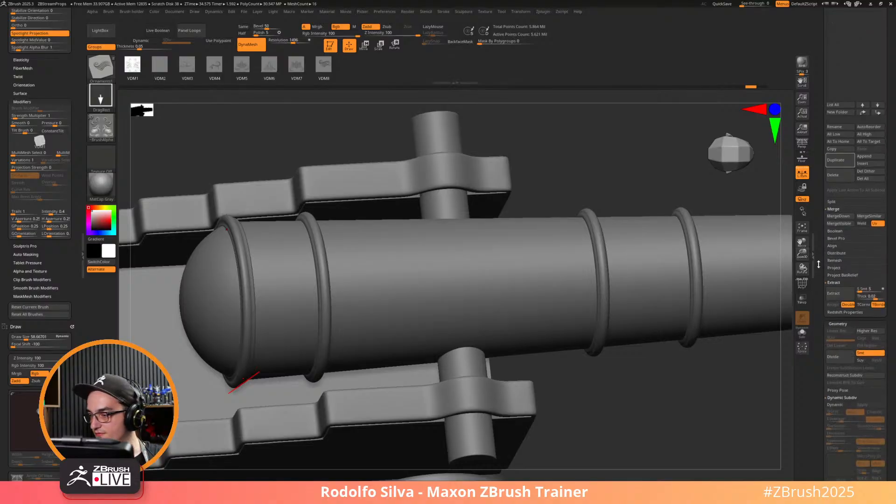
pyautogui.moveTo(818, 264); pyautogui.dragTo(834, 153)
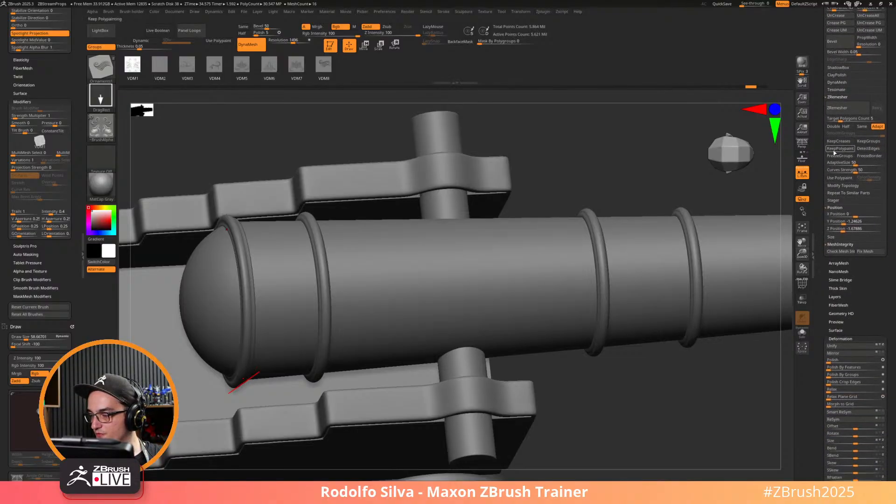
pyautogui.press('shift')
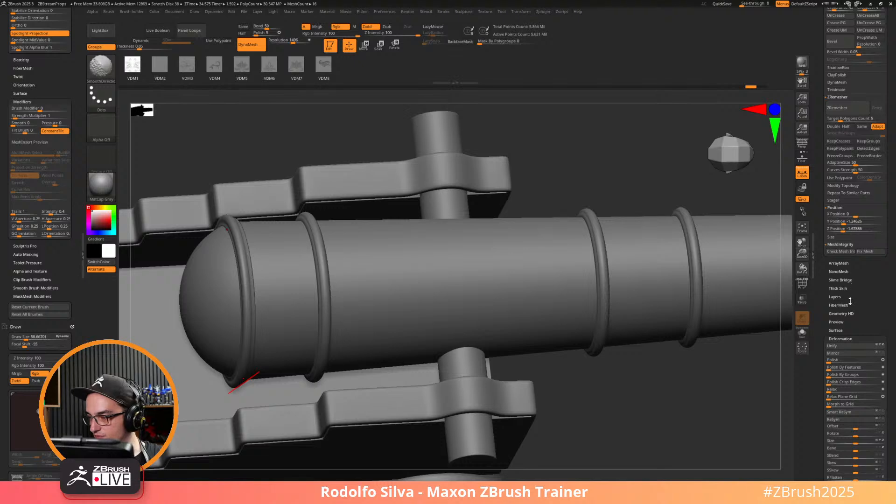
pyautogui.scroll(-10, 847, 323)
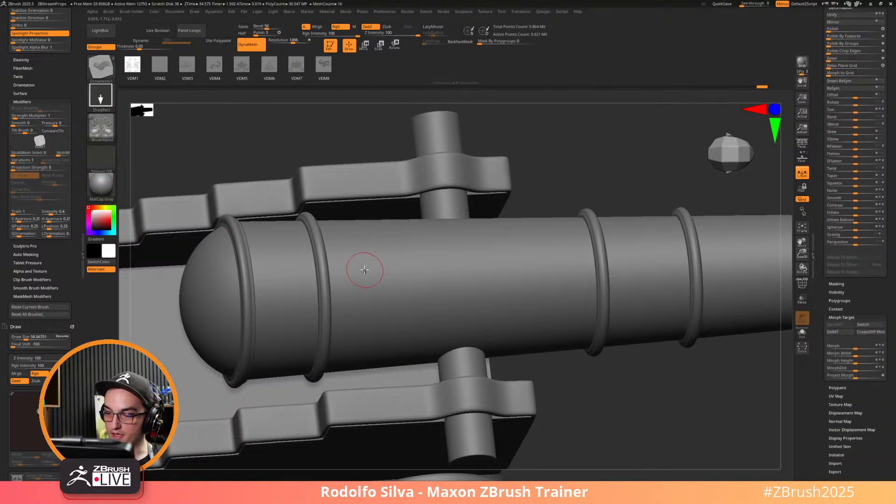
# Undo a small trial stamp and place a large VDM1 ornament across the barrel in front of the second rear ring.
pyautogui.moveTo(351, 306)
pyautogui.mouseDown()
pyautogui.moveTo(337, 344)
pyautogui.moveTo(393, 392)
pyautogui.moveTo(384, 322)
pyautogui.mouseUp()
pyautogui.hotkey('ctrl', 'z')
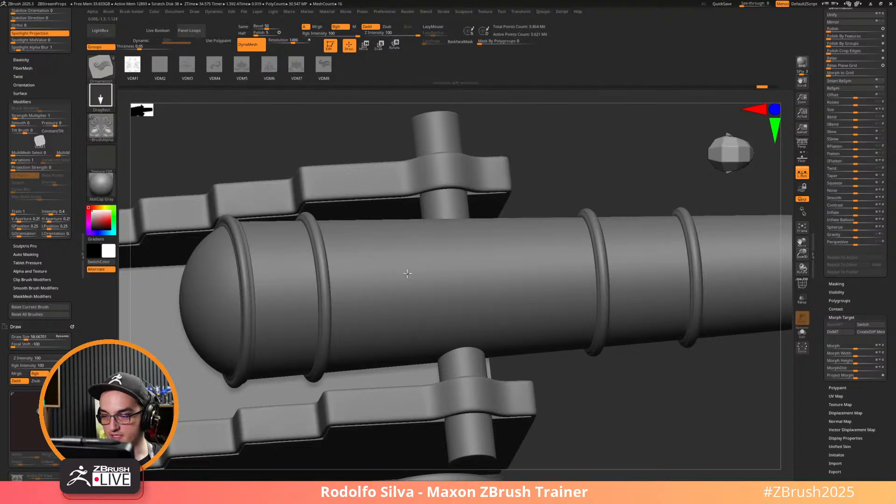
pyautogui.moveTo(420, 279); pyautogui.dragTo(280, 276)
pyautogui.moveTo(583, 419)
pyautogui.mouseDown()
pyautogui.moveTo(600, 424)
pyautogui.moveTo(598, 435)
pyautogui.moveTo(693, 404)
pyautogui.moveTo(686, 397)
pyautogui.mouseUp()
pyautogui.moveTo(435, 259); pyautogui.dragTo(499, 317, button='right')
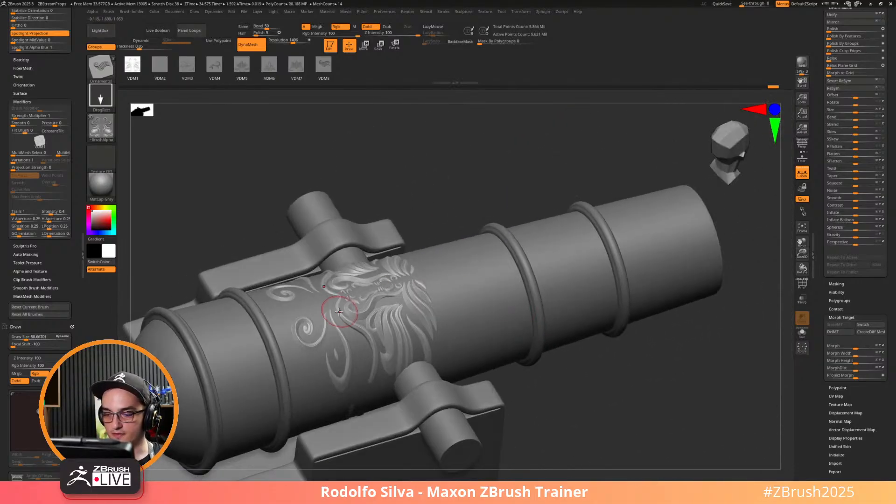
# Switch to the Chisel3D brush with the spiral shape for smaller ornaments on the barrel.
pyautogui.click(188, 65)
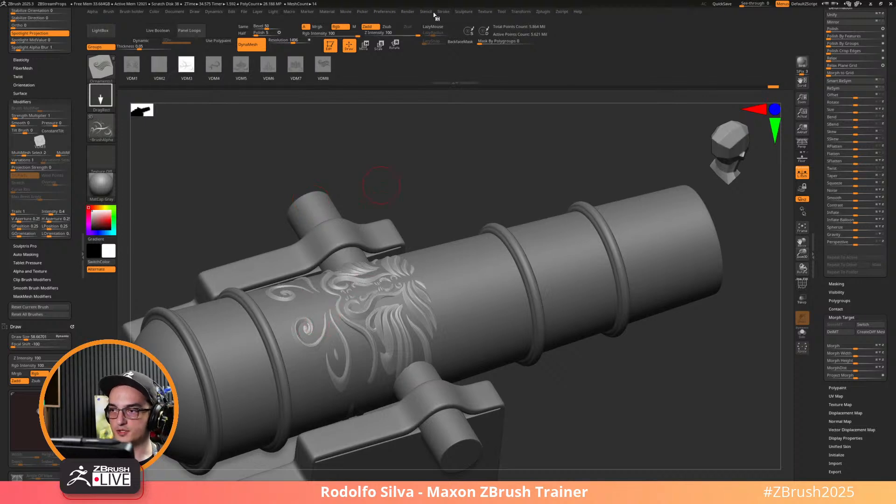
pyautogui.click(519, 11)
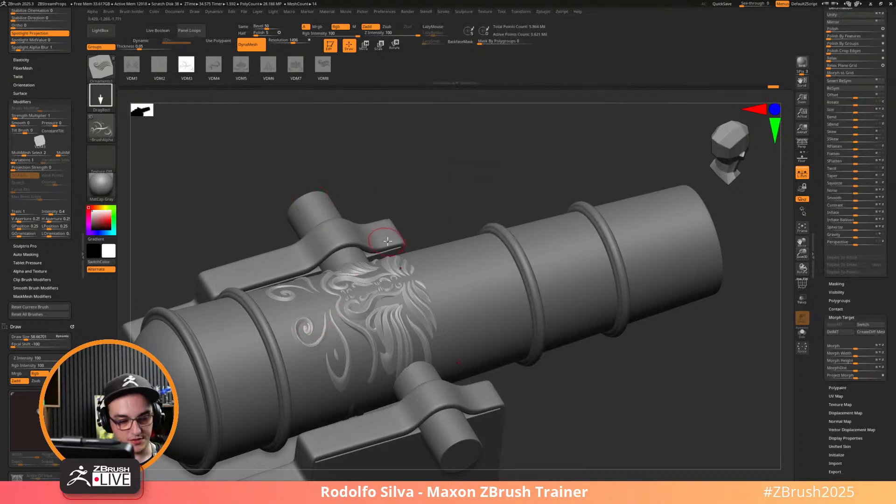
pyautogui.press('b')
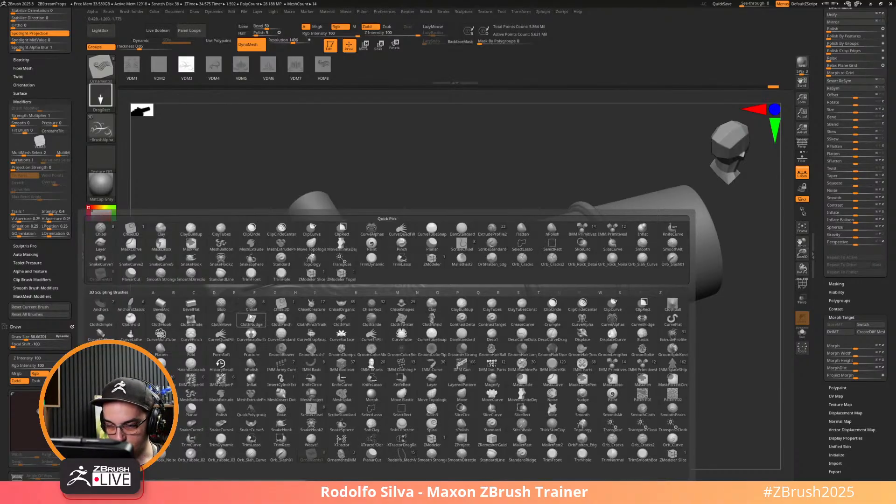
pyautogui.click(286, 307)
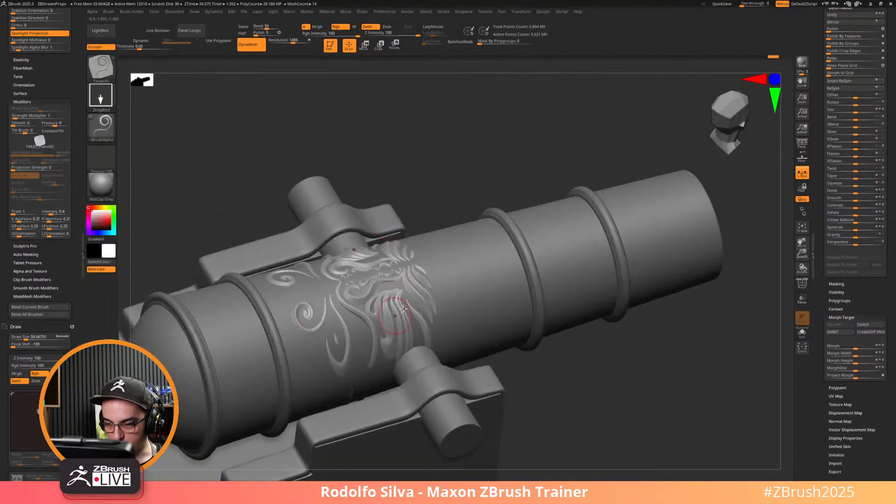
pyautogui.moveTo(323, 312)
pyautogui.mouseDown(button='right')
pyautogui.moveTo(323, 342)
pyautogui.moveTo(357, 284)
pyautogui.mouseUp(button='right')
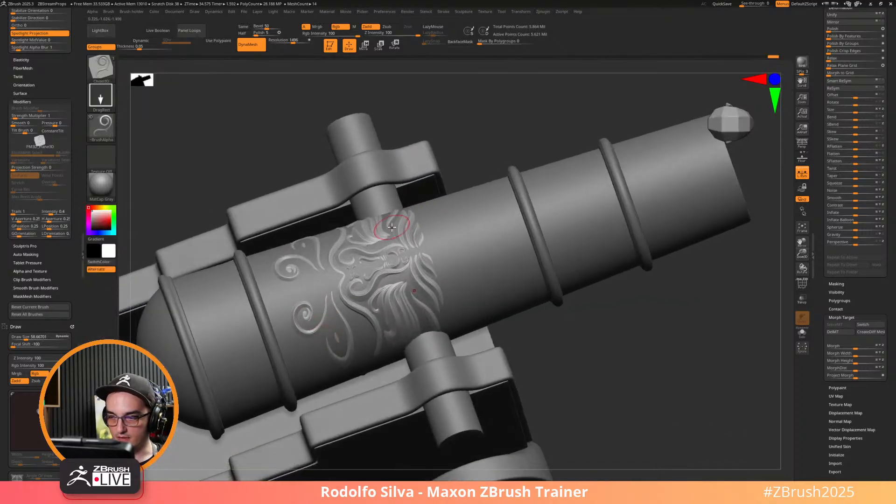
# Turn on radial symmetry around the barrel for the ornament brush.
pyautogui.click(549, 12)
pyautogui.click(530, 12)
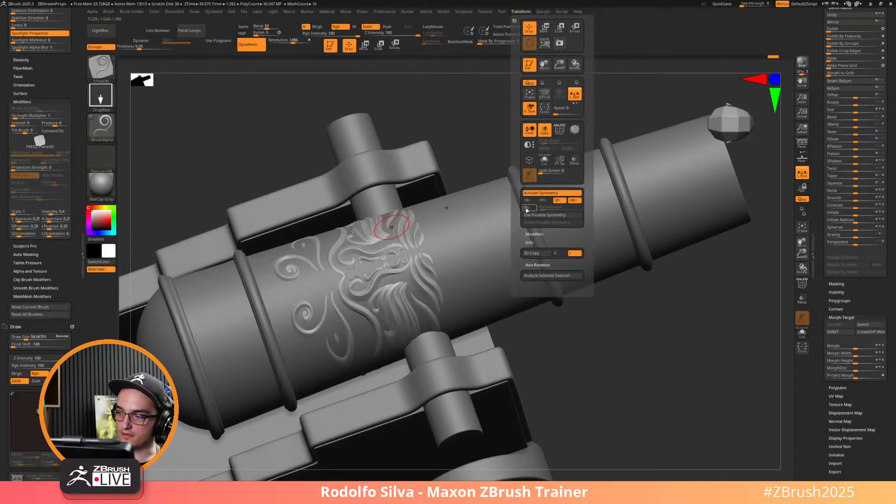
pyautogui.click(521, 11)
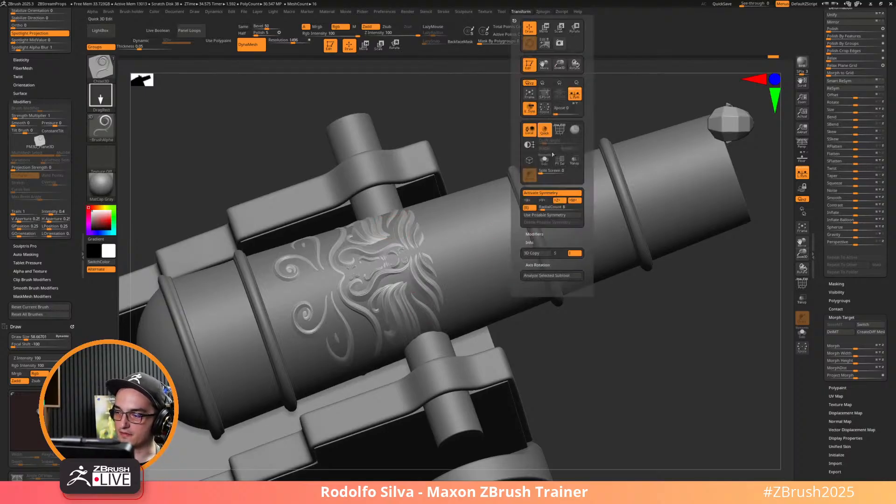
pyautogui.click(539, 217)
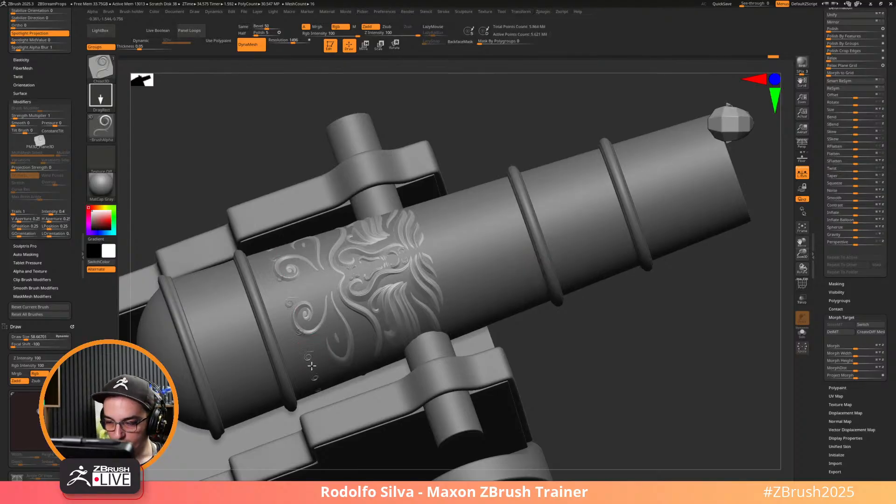
# Stamp a band of small spirals around the barrel right beside the second rear ring, undoing the misplaced attempt.
pyautogui.moveTo(312, 365)
pyautogui.mouseDown()
pyautogui.moveTo(335, 399)
pyautogui.moveTo(326, 360)
pyautogui.moveTo(297, 386)
pyautogui.moveTo(308, 383)
pyautogui.mouseUp()
pyautogui.hotkey('ctrl', 'z')
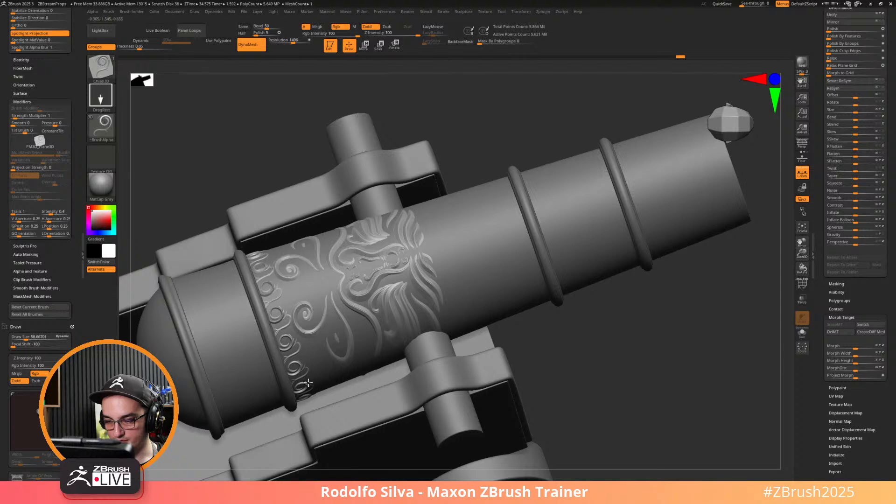
pyautogui.moveTo(553, 389); pyautogui.dragTo(586, 402)
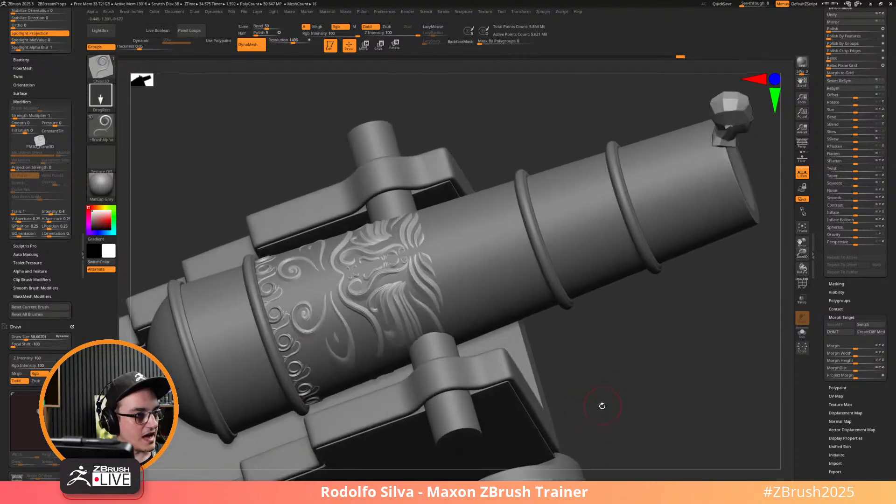
pyautogui.moveTo(614, 391); pyautogui.dragTo(546, 310)
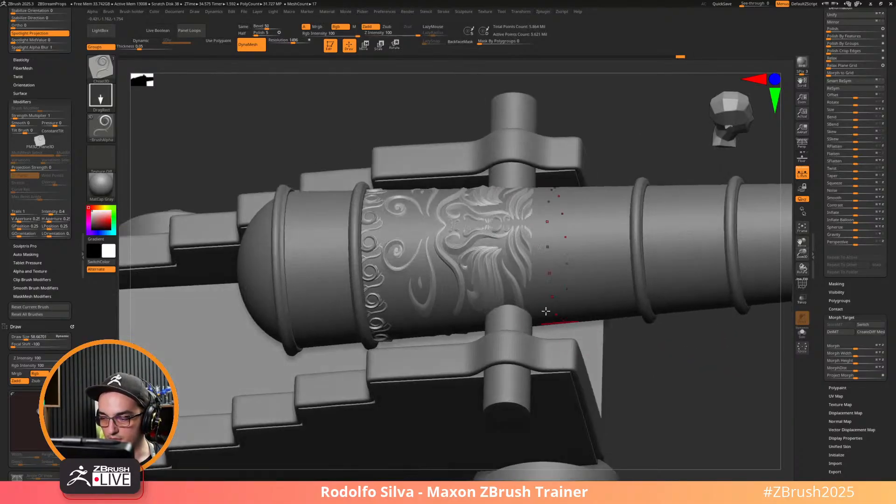
# Undo the spiral band, the large VDM1 ornament and the stored morph target, back to the plain barrel.
pyautogui.moveTo(670, 390)
pyautogui.mouseDown()
pyautogui.moveTo(679, 438)
pyautogui.moveTo(667, 432)
pyautogui.moveTo(673, 424)
pyautogui.mouseUp()
pyautogui.press('ctrl')
pyautogui.hotkey('ctrl', 'z')
pyautogui.hotkey('ctrl', 'z')
pyautogui.hotkey('ctrl', 'z')
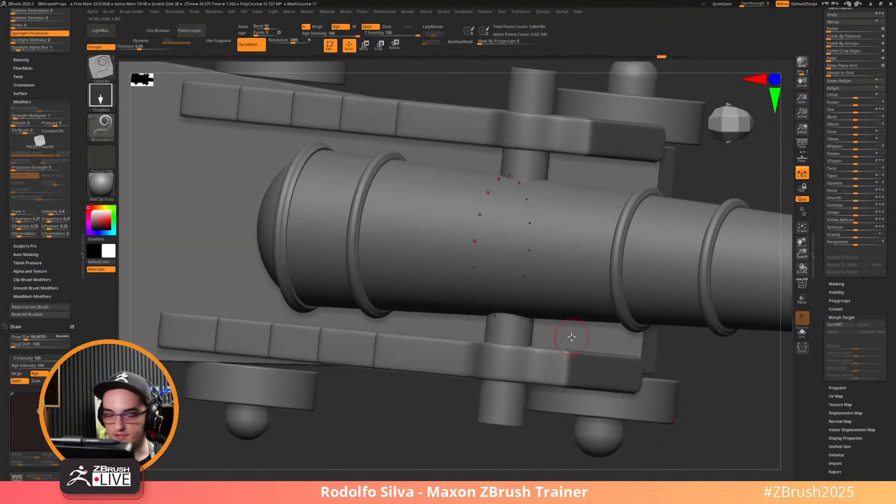
# Try inserting the LionFace ornament from the OrnamentsIMM brush between the two rear rings, and undo it.
pyautogui.press('b')
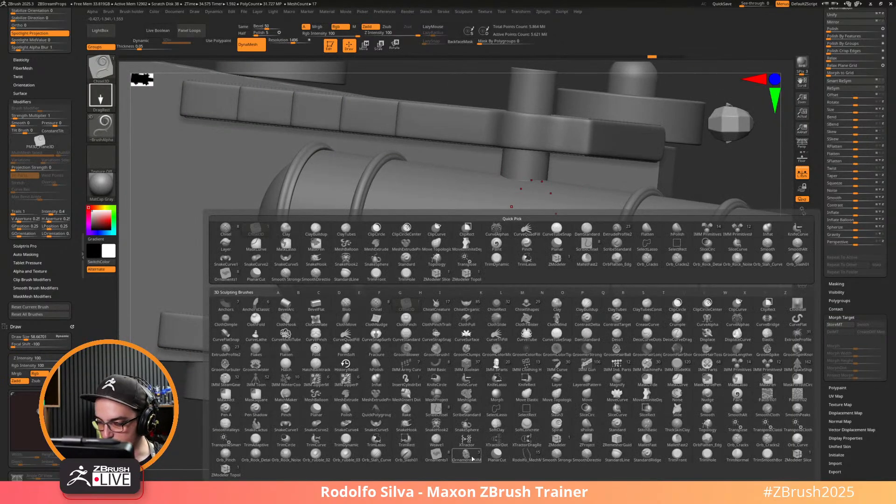
pyautogui.click(466, 455)
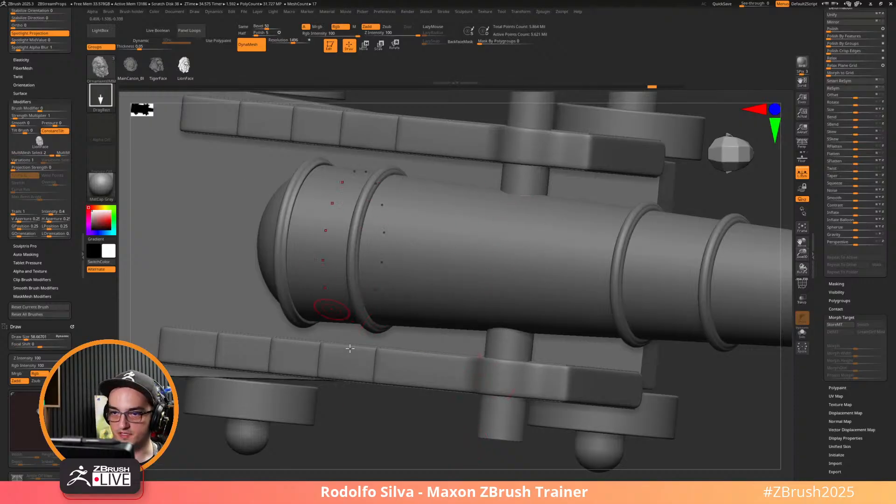
pyautogui.moveTo(410, 450); pyautogui.dragTo(418, 383)
pyautogui.moveTo(250, 311); pyautogui.dragTo(285, 358)
pyautogui.hotkey('ctrl', 'z')
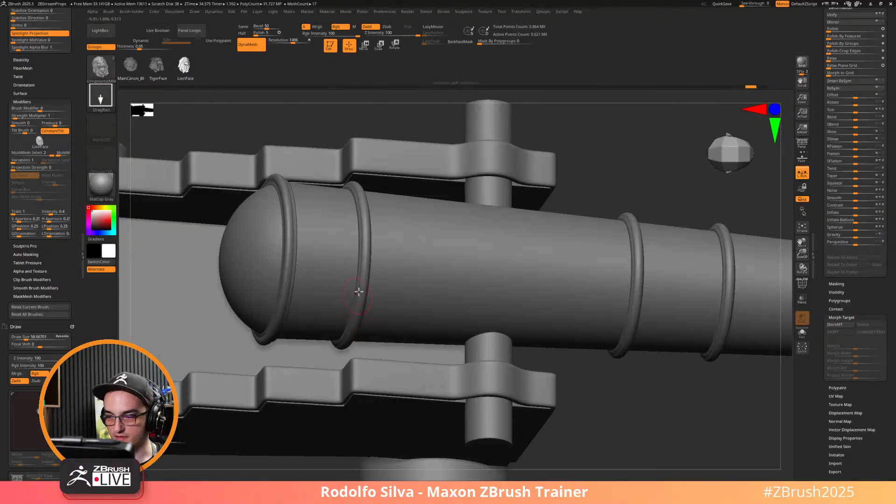
pyautogui.moveTo(322, 268); pyautogui.dragTo(343, 292)
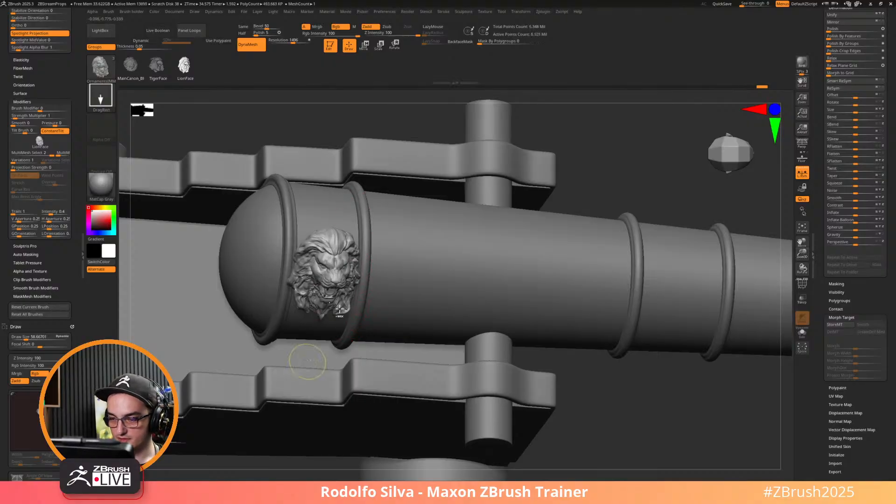
pyautogui.hotkey('ctrl', 'z')
# Switch back to the Ornaments brush with VDM1 and turn off symmetry for the barrel.
pyautogui.moveTo(628, 176); pyautogui.dragTo(613, 173)
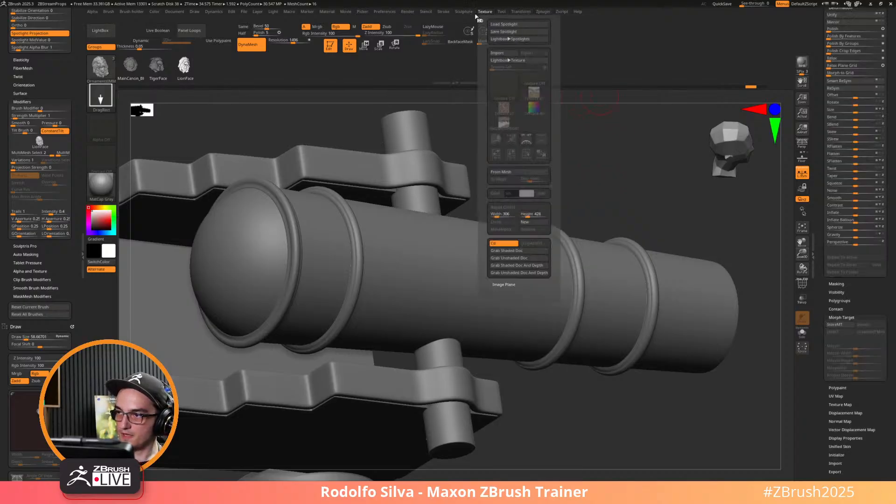
pyautogui.moveTo(498, 15)
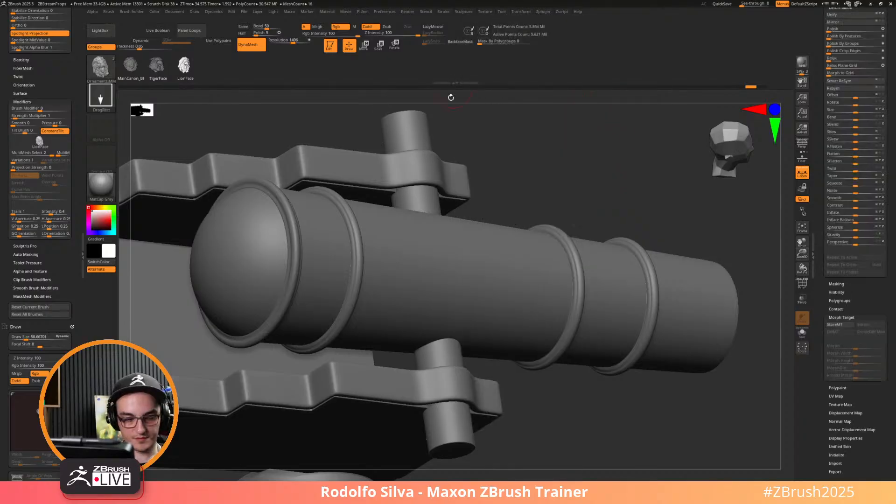
pyautogui.press('b')
pyautogui.click(372, 364)
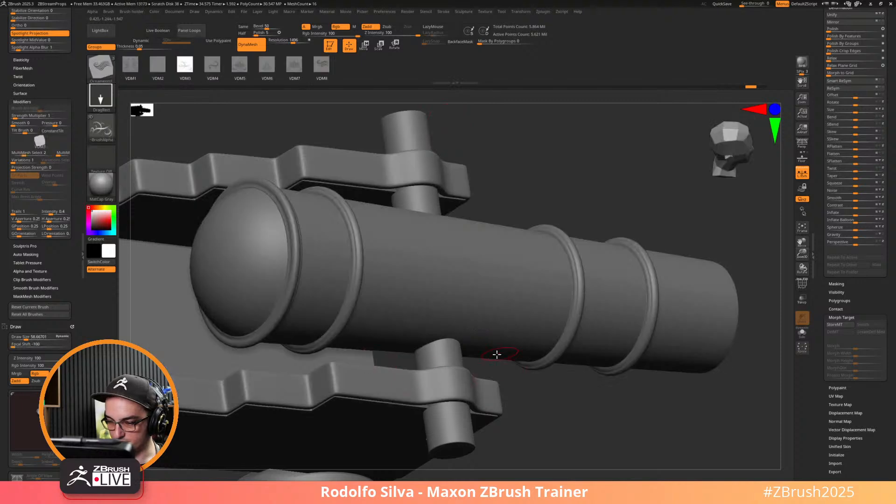
pyautogui.moveTo(568, 409)
pyautogui.keyDown('alt'); pyautogui.mouseDown()
pyautogui.moveTo(613, 413)
pyautogui.moveTo(552, 324)
pyautogui.mouseUp(); pyautogui.keyUp('alt')
pyautogui.click(134, 65)
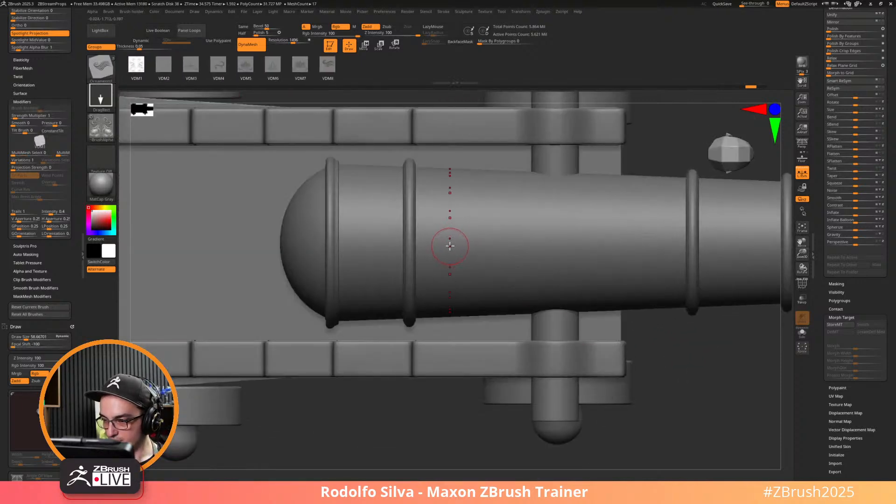
pyautogui.click(522, 12)
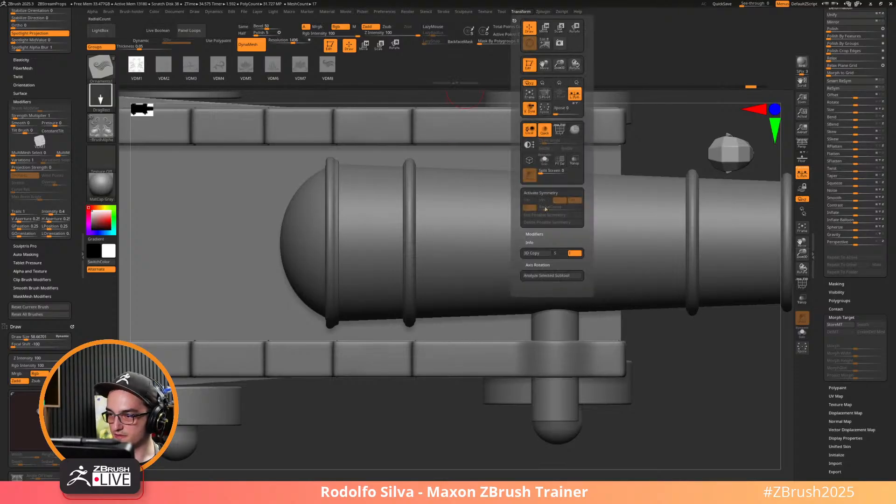
pyautogui.press('x')
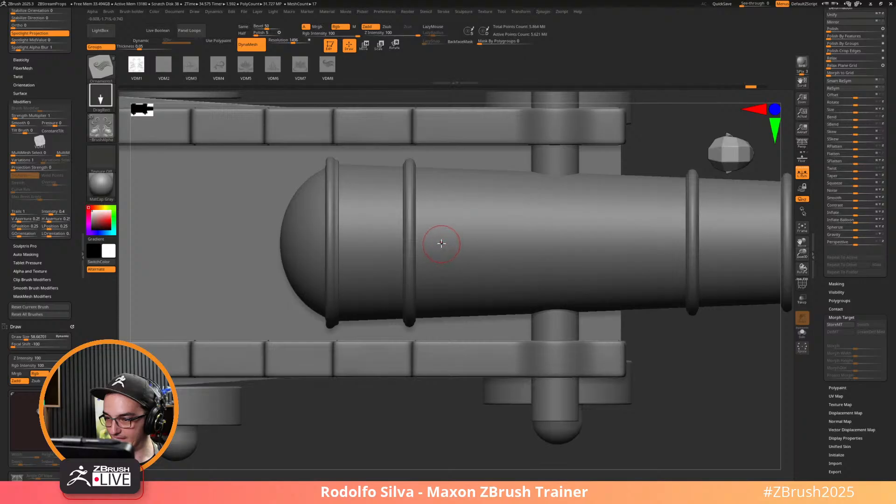
# Stamp a large VDM1 ornament on the barrel in front of the second rear ring, redoing it after undoing the first attempt.
pyautogui.moveTo(445, 243)
pyautogui.mouseDown()
pyautogui.moveTo(470, 254)
pyautogui.moveTo(494, 241)
pyautogui.moveTo(585, 240)
pyautogui.mouseUp()
pyautogui.hotkey('ctrl', 'z')
pyautogui.press('s')
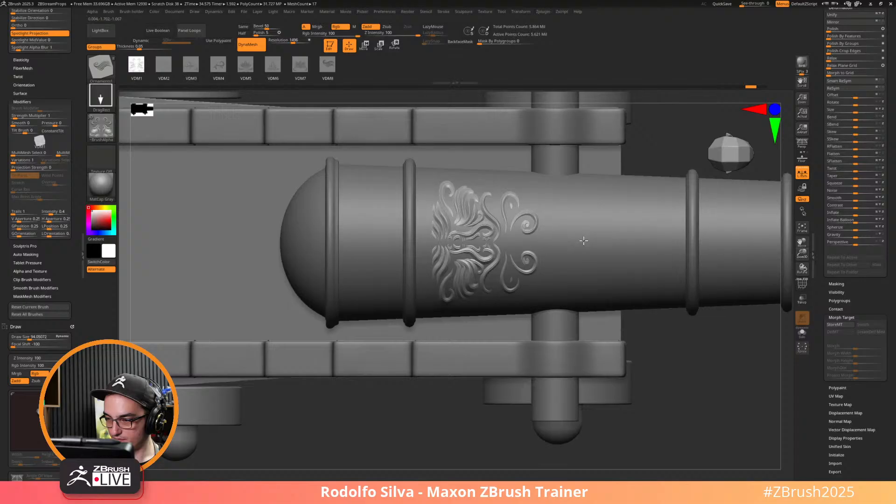
pyautogui.moveTo(612, 308); pyautogui.dragTo(578, 300, button='right')
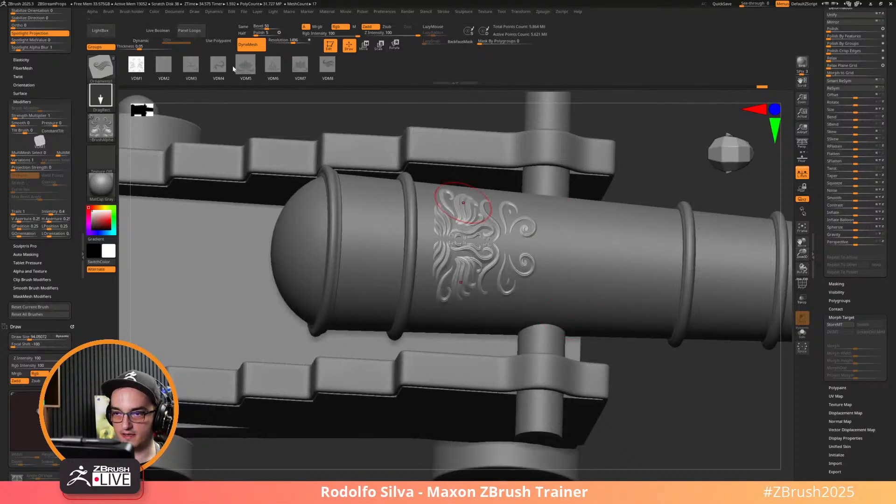
# Turn on radial symmetry and stamp a band of small VDM4 spirals around the barrel beside the second rear ring.
pyautogui.click(219, 64)
pyautogui.click(529, 13)
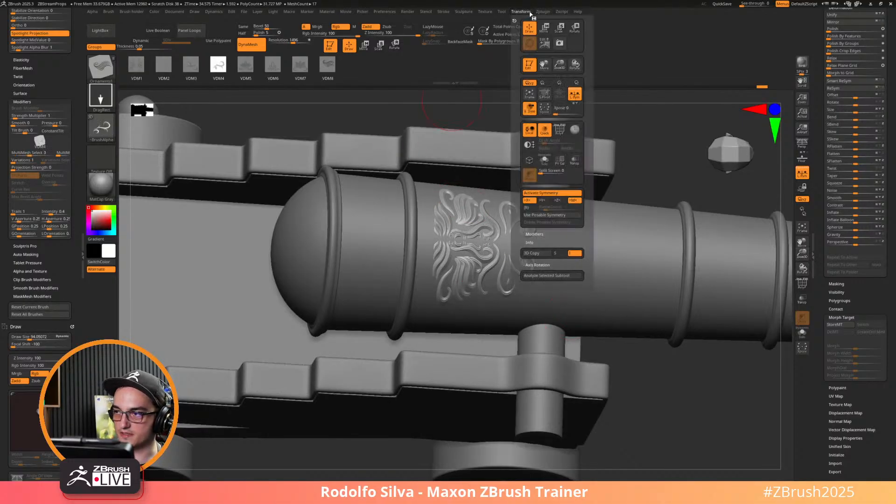
pyautogui.click(528, 208)
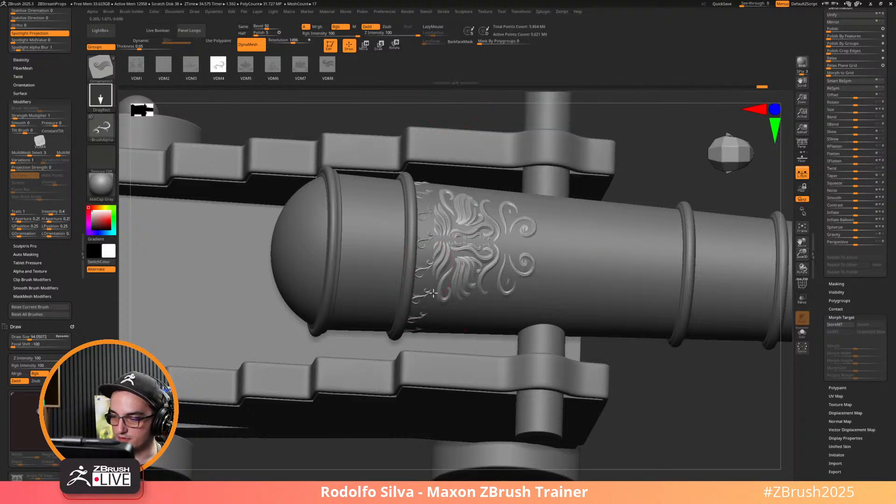
pyautogui.moveTo(433, 293); pyautogui.dragTo(443, 297)
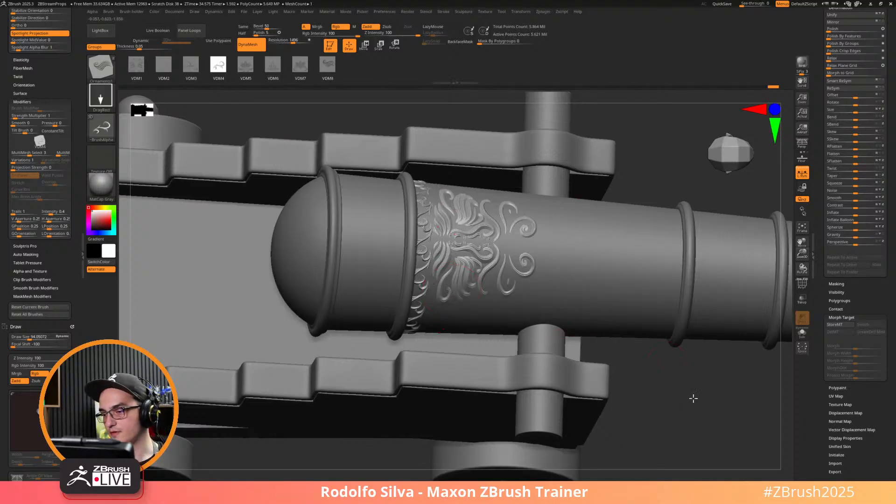
pyautogui.moveTo(694, 398)
pyautogui.mouseDown()
pyautogui.moveTo(692, 410)
pyautogui.moveTo(689, 386)
pyautogui.mouseUp()
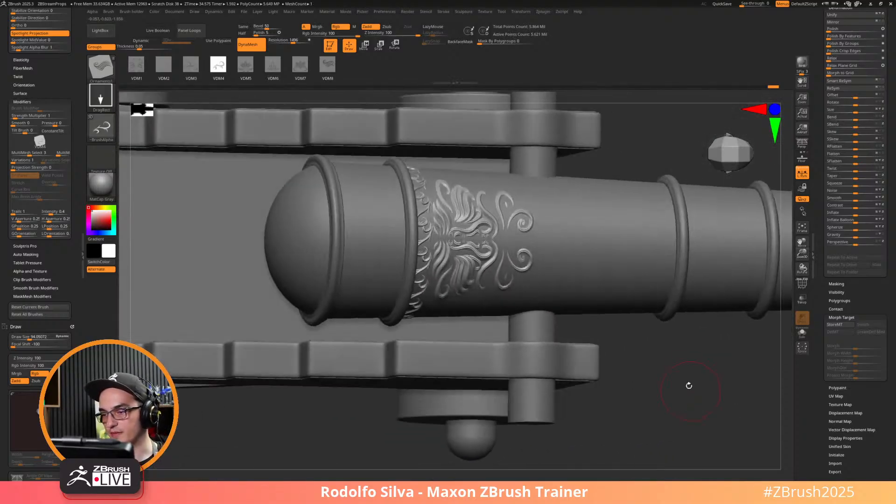
# Undo the spiral band and try a band of VDM6 leaves around the barrel beside the second rear ring.
pyautogui.click(273, 66)
pyautogui.hotkey('ctrl', 'z')
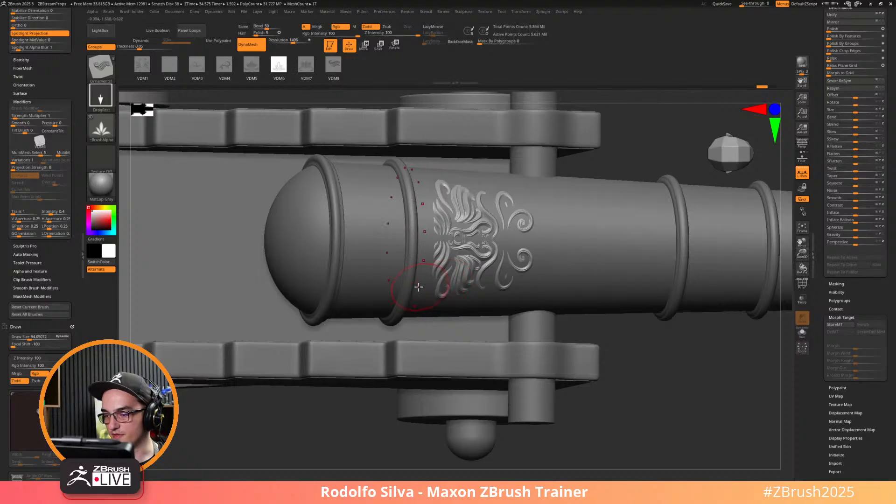
pyautogui.hotkey('ctrl', 'z')
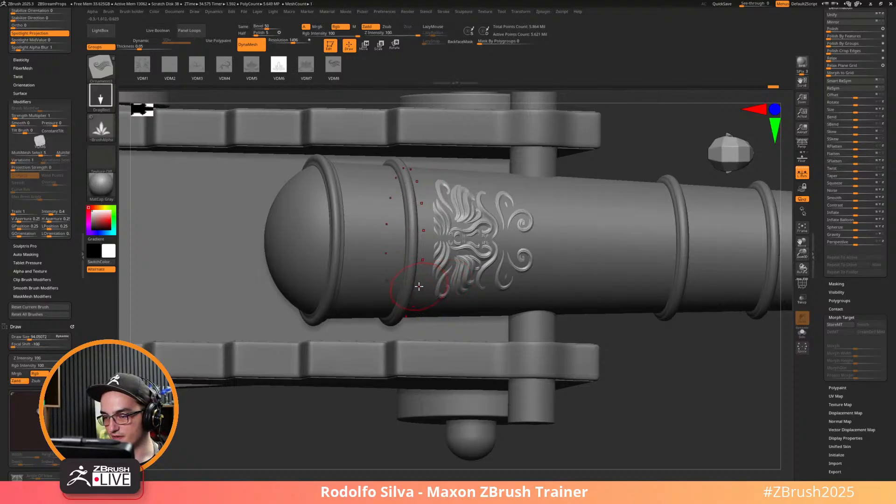
pyautogui.moveTo(646, 387); pyautogui.dragTo(602, 373)
pyautogui.hotkey('ctrl', 'z')
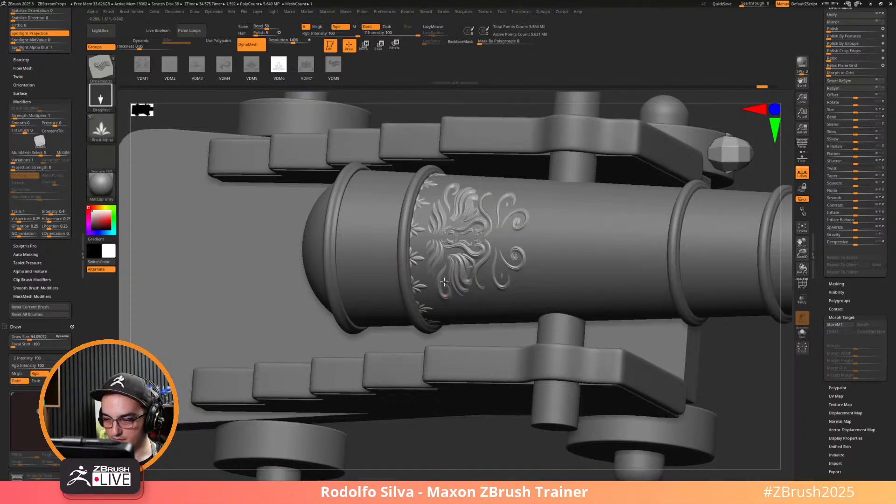
pyautogui.click(443, 281)
pyautogui.moveTo(729, 382); pyautogui.dragTo(685, 398)
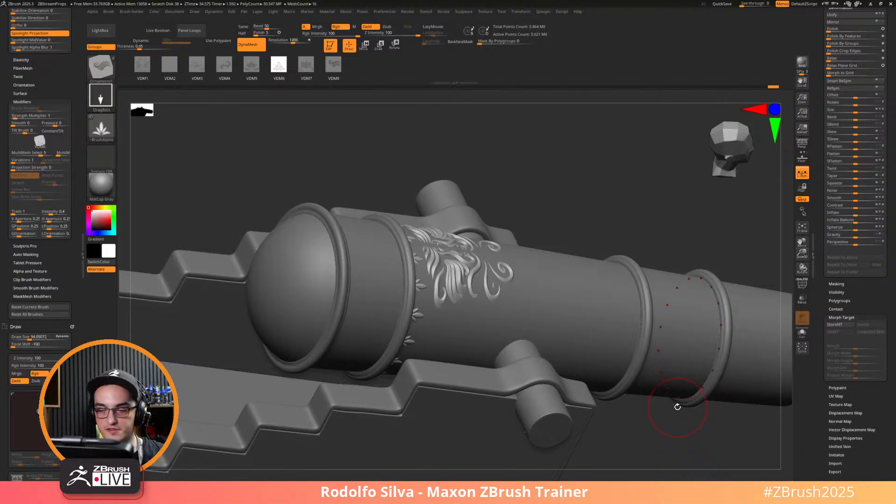
pyautogui.moveTo(677, 407); pyautogui.dragTo(551, 227, button='right')
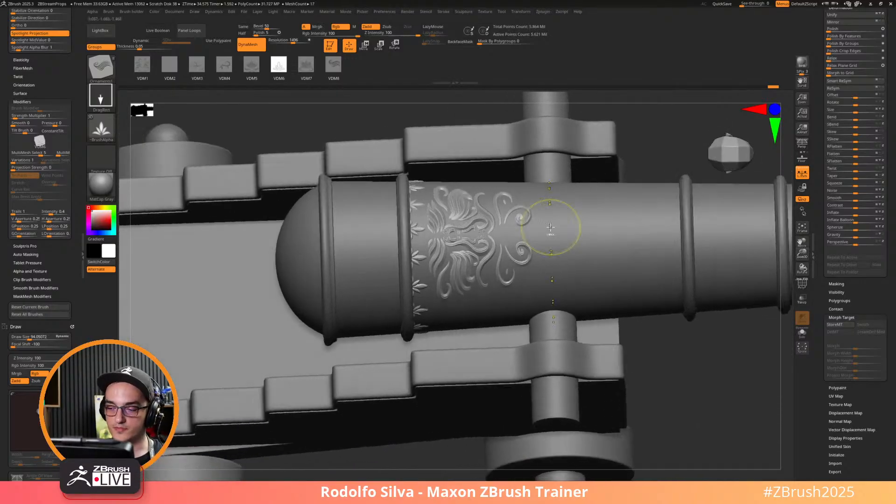
pyautogui.click(463, 12)
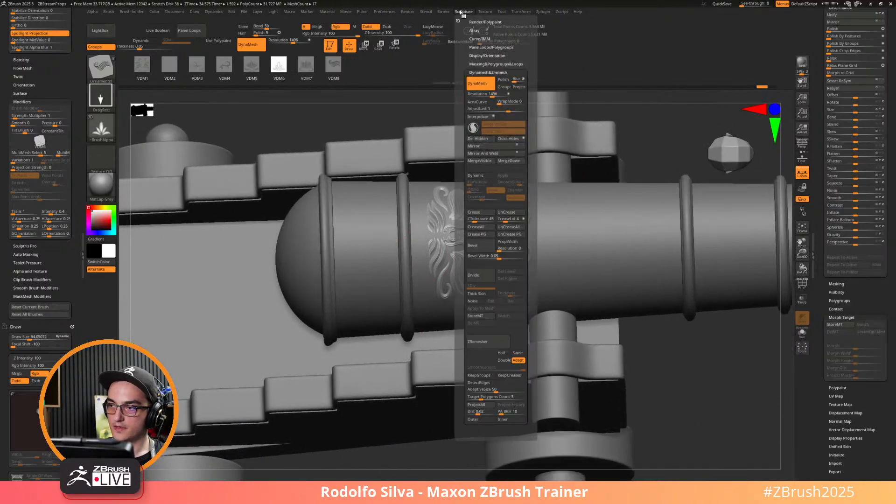
pyautogui.click(443, 12)
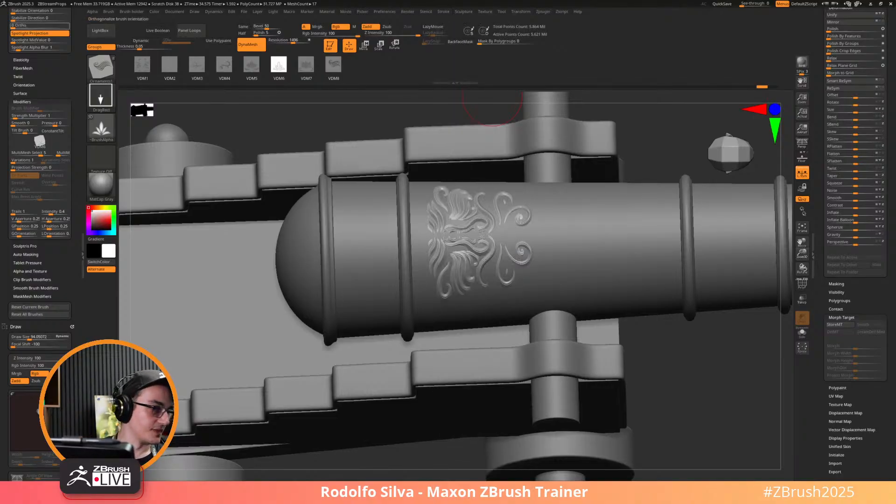
# Save the cannon project over its existing file.
pyautogui.moveTo(273, 321); pyautogui.dragTo(313, 256, button='right')
pyautogui.hotkey('ctrl', 's')
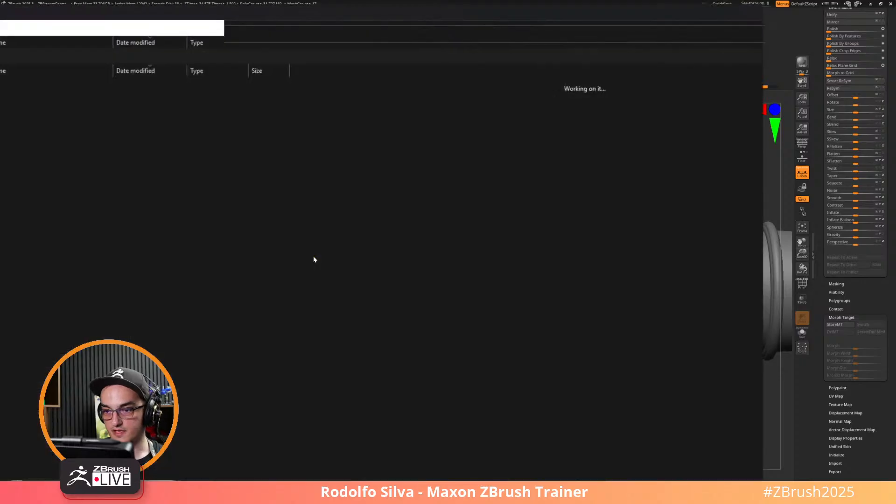
pyautogui.press('Return')
pyautogui.press('y')
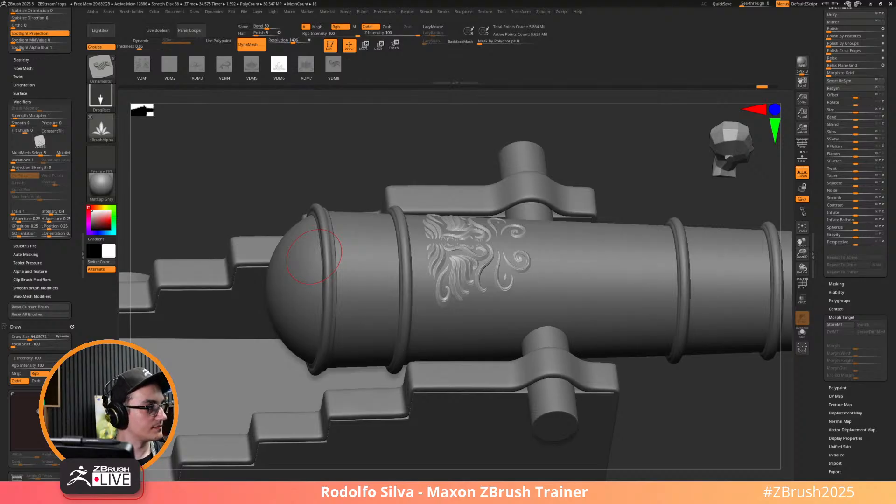
# Switch to Adobe Substance 3D Painter and show the reference cannon in Material view mode.
pyautogui.hotkey('alt', 'Tab')
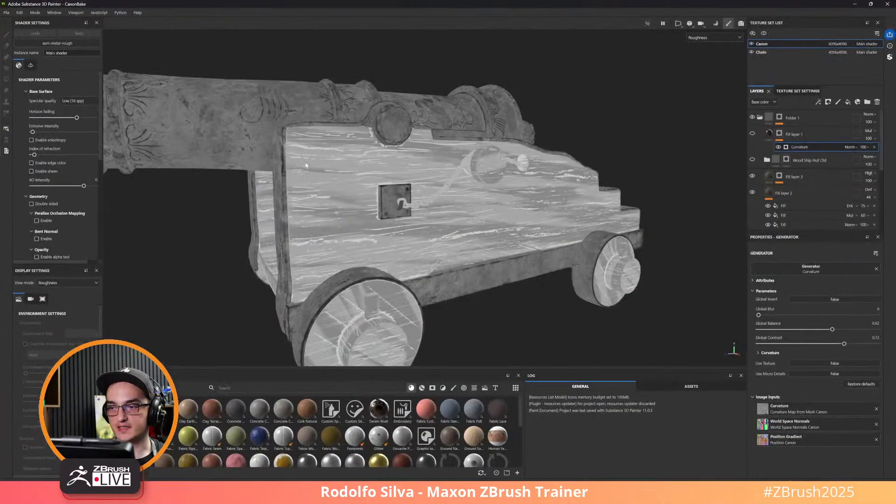
pyautogui.keyDown('alt'); pyautogui.moveTo(306, 165); pyautogui.dragTo(623, 88); pyautogui.keyUp('alt')
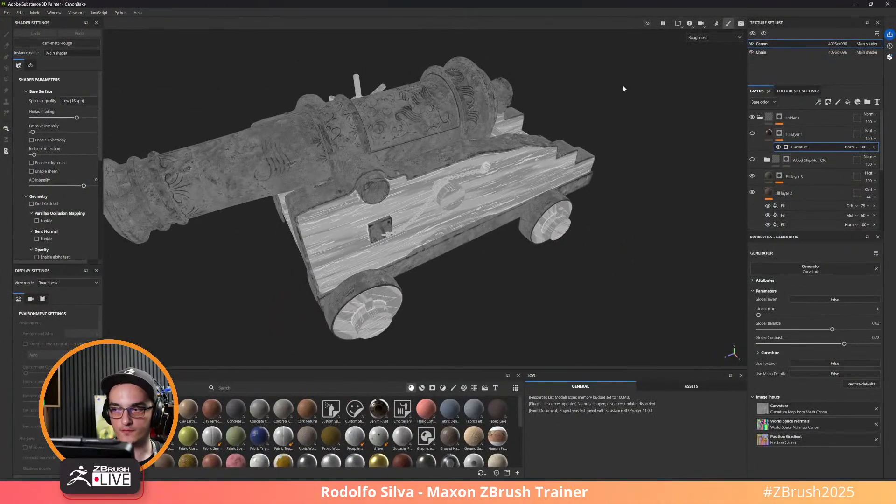
pyautogui.click(700, 38)
pyautogui.click(701, 51)
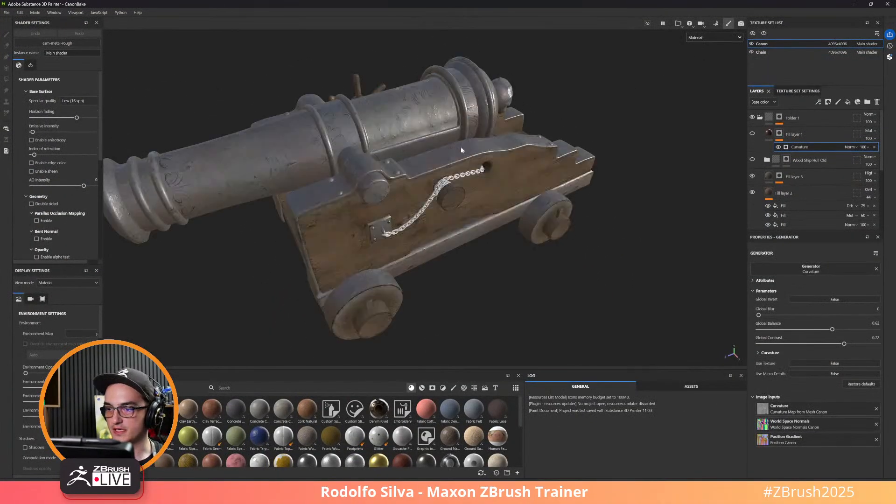
# Examine the ornament bands and scrollwork along the textured cannon barrel, close up and from several angles.
pyautogui.keyDown('alt'); pyautogui.moveTo(460, 146); pyautogui.dragTo(367, 190); pyautogui.keyUp('alt')
pyautogui.scroll(-4, 360, 266)
pyautogui.keyDown('alt'); pyautogui.moveTo(369, 230); pyautogui.dragTo(399, 217, button='right'); pyautogui.keyUp('alt')
pyautogui.scroll(4, 400, 216)
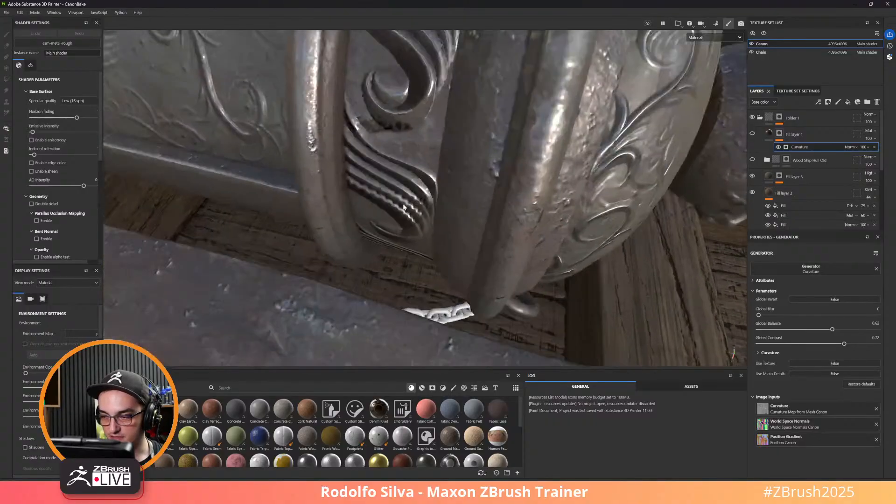
pyautogui.keyDown('alt'); pyautogui.moveTo(402, 208); pyautogui.dragTo(250, 234); pyautogui.keyUp('alt')
pyautogui.scroll(-1, 395, 203)
pyautogui.scroll(-8, 395, 205)
pyautogui.keyDown('alt'); pyautogui.moveTo(355, 214); pyautogui.dragTo(312, 259, button='middle'); pyautogui.keyUp('alt')
pyautogui.scroll(5, 311, 259)
pyautogui.keyDown('alt'); pyautogui.moveTo(311, 215); pyautogui.dragTo(107, 130); pyautogui.keyUp('alt')
pyautogui.keyDown('alt'); pyautogui.moveTo(373, 235); pyautogui.dragTo(374, 264); pyautogui.keyUp('alt')
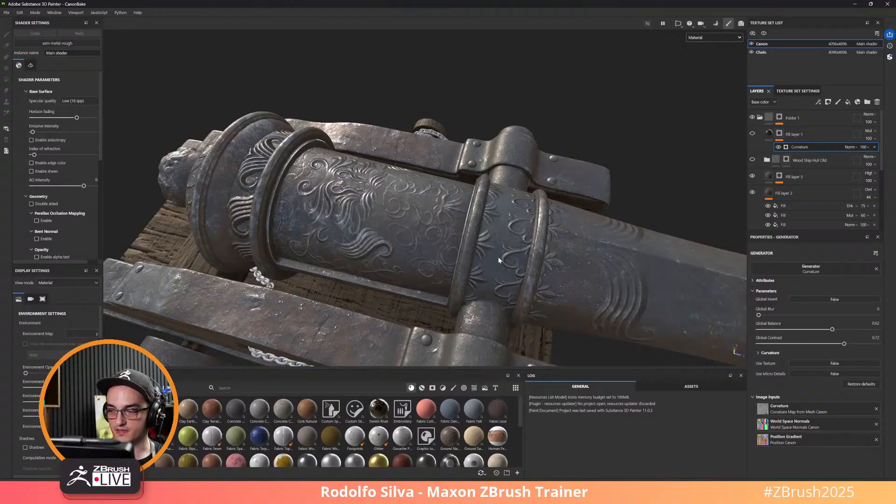
pyautogui.keyDown('alt'); pyautogui.moveTo(498, 257); pyautogui.dragTo(256, 160); pyautogui.keyUp('alt')
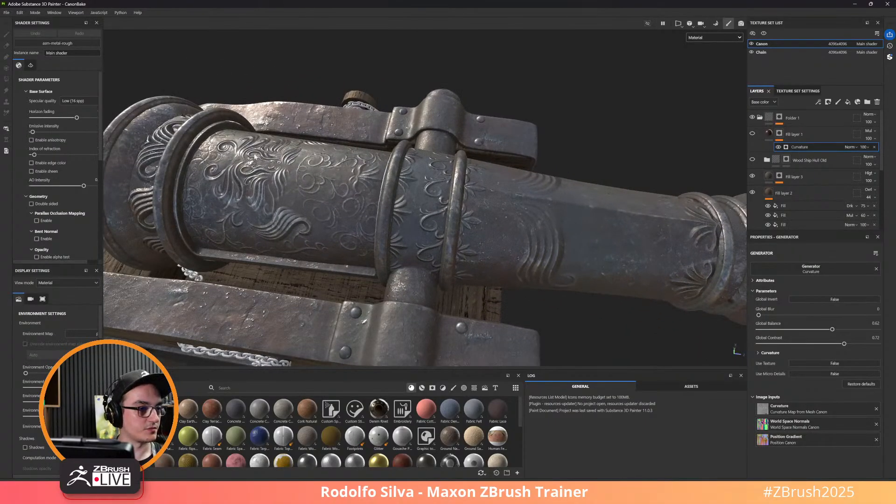
# Close Substance 3D Painter, discarding the project's changes, and return to ZBrush.
pyautogui.click(886, 3)
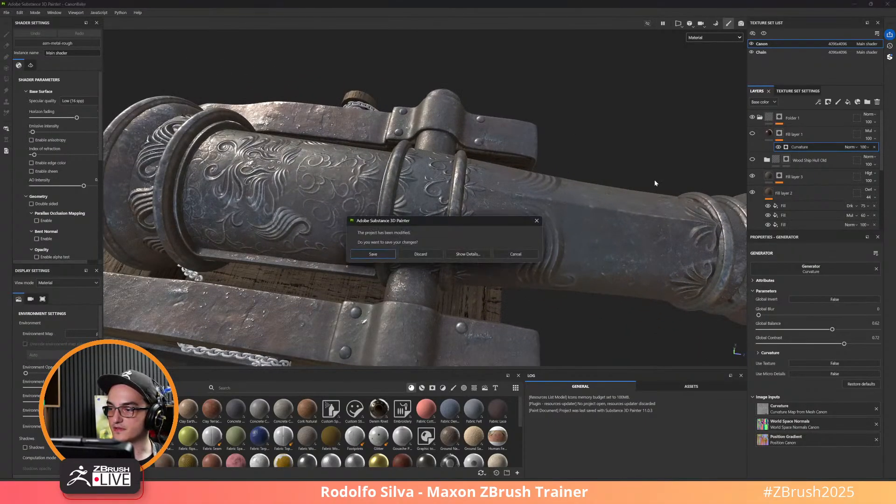
pyautogui.click(428, 252)
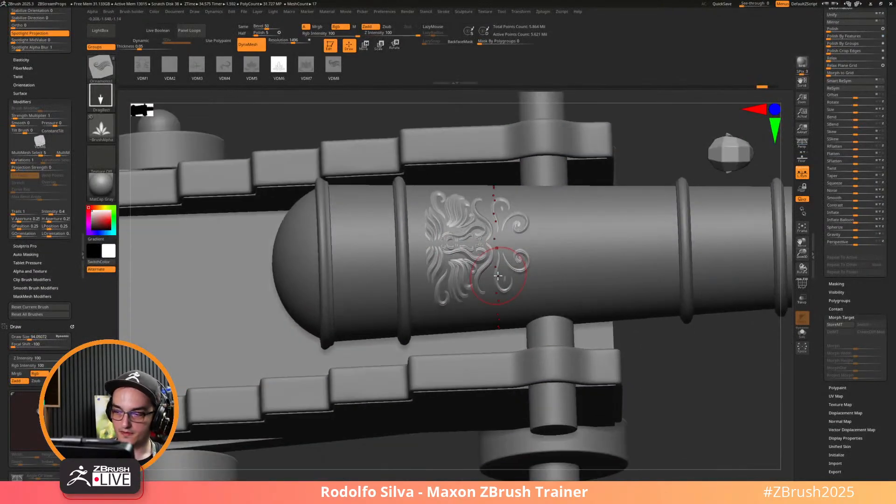
# Try radial bands of the VDM7 ornament on both sides of the second rear ring and undo them.
pyautogui.click(306, 63)
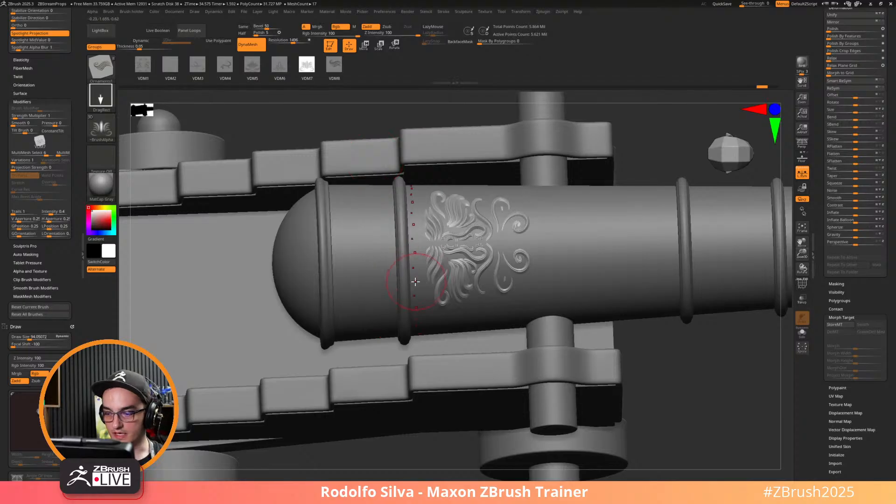
pyautogui.moveTo(424, 287)
pyautogui.mouseDown()
pyautogui.moveTo(442, 285)
pyautogui.moveTo(392, 301)
pyautogui.moveTo(374, 296)
pyautogui.mouseUp()
pyautogui.hotkey('ctrl', 'z')
pyautogui.hotkey('ctrl', 'z')
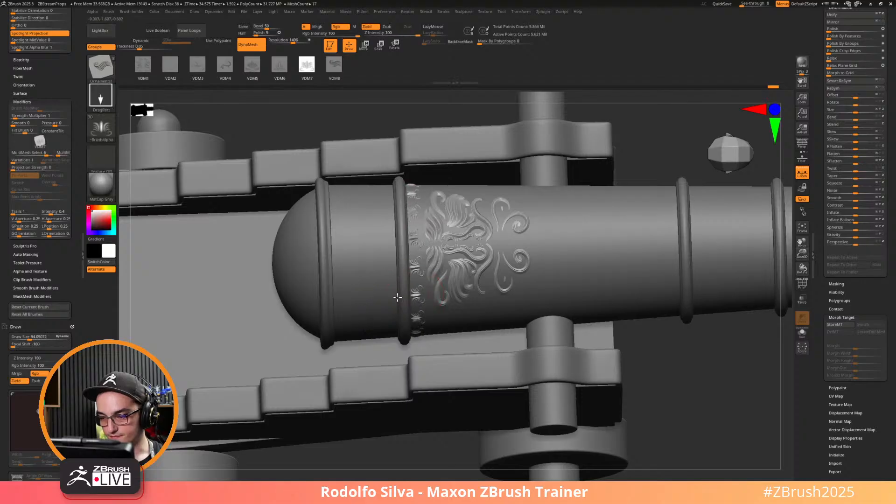
pyautogui.hotkey('ctrl', 'z')
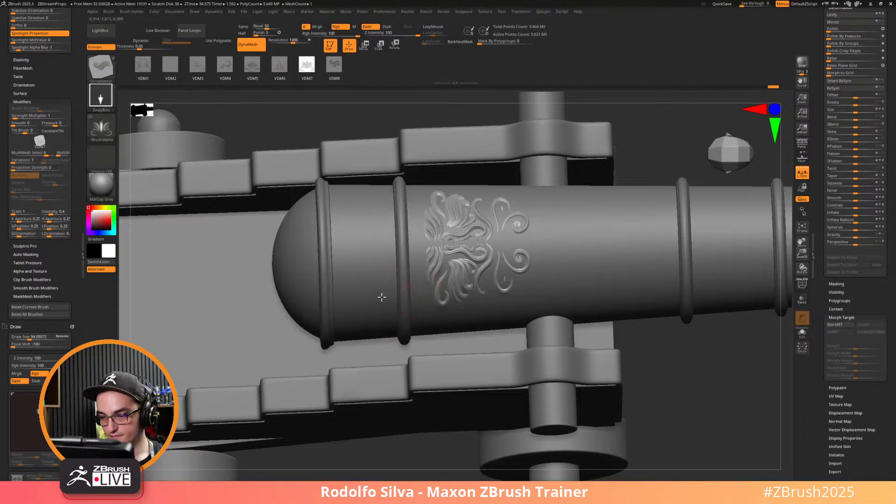
pyautogui.moveTo(379, 295); pyautogui.dragTo(354, 298)
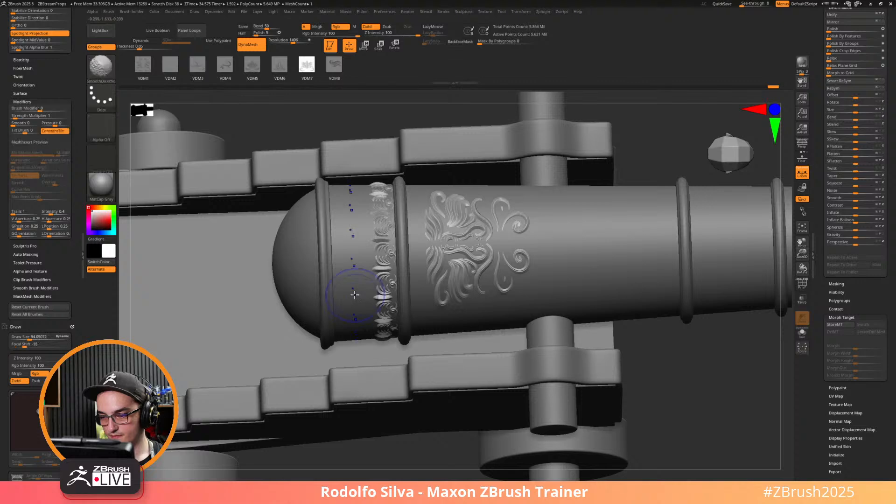
pyautogui.keyDown('shift'); pyautogui.moveTo(676, 393); pyautogui.dragTo(672, 409); pyautogui.keyUp('shift')
pyautogui.hotkey('ctrl', 'z')
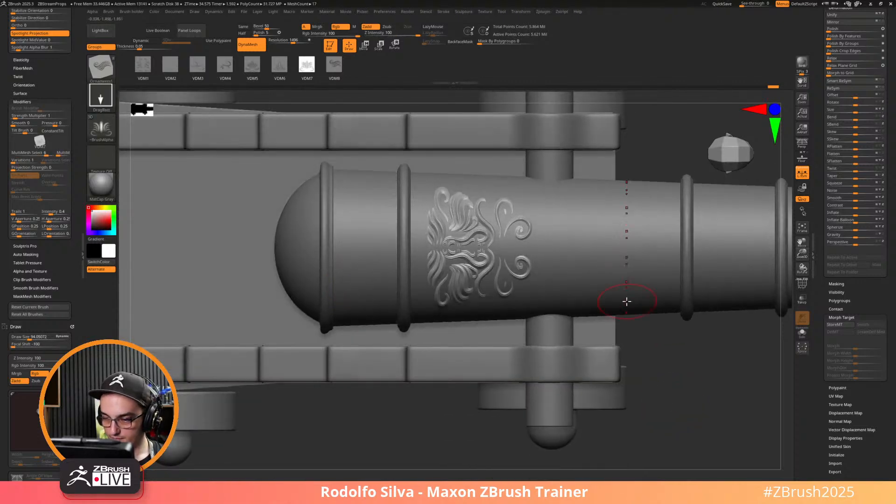
# Stamp a radial band of VDM8 wave ornaments between the two rear rings, close to the second ring.
pyautogui.click(464, 11)
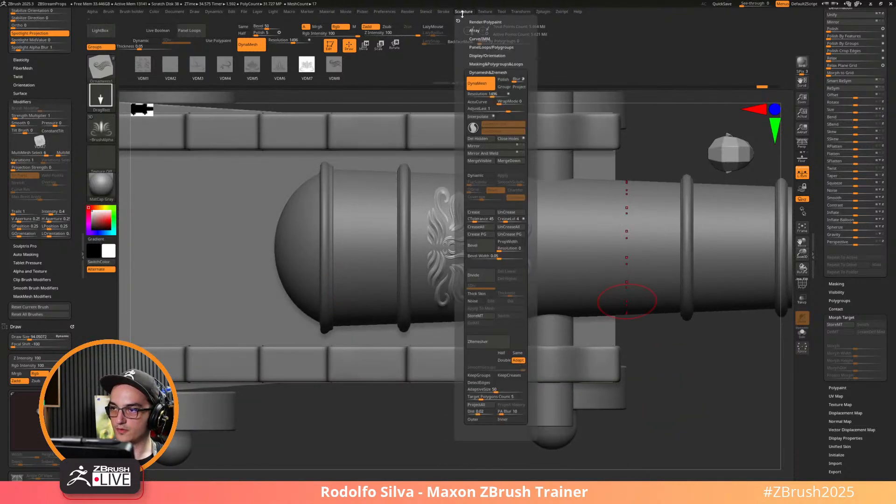
pyautogui.click(258, 69)
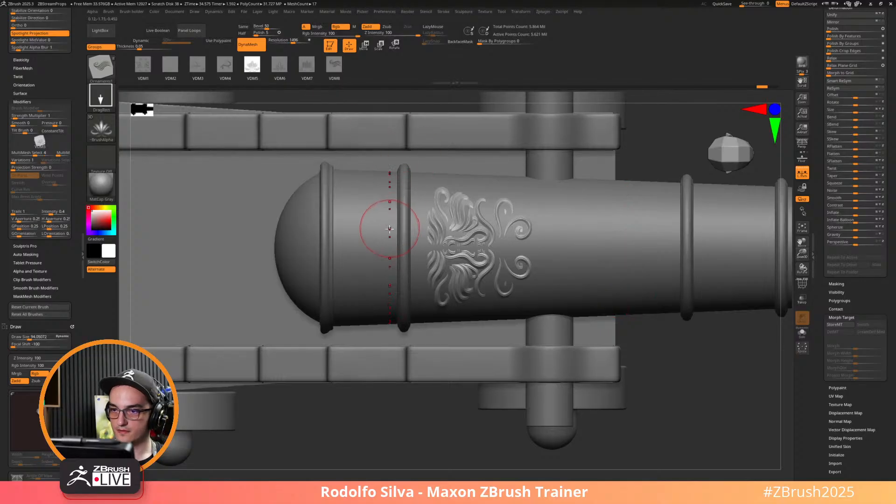
pyautogui.click(333, 69)
pyautogui.moveTo(385, 236); pyautogui.dragTo(359, 286)
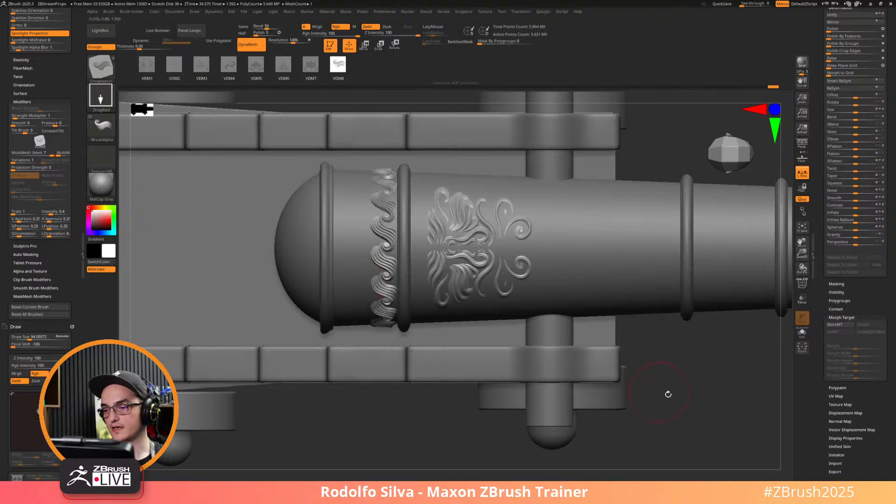
pyautogui.moveTo(667, 393)
pyautogui.mouseDown()
pyautogui.moveTo(694, 372)
pyautogui.moveTo(680, 351)
pyautogui.moveTo(670, 352)
pyautogui.moveTo(667, 390)
pyautogui.mouseUp()
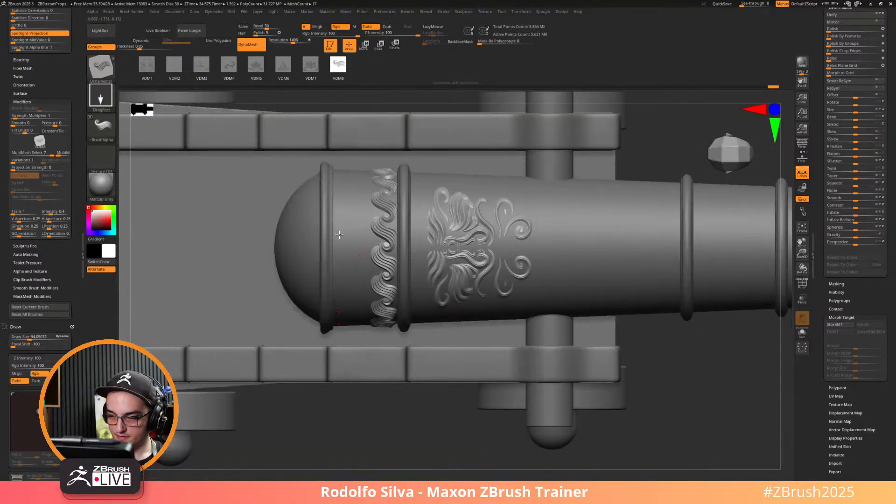
# Stamp another radial band of VDM8 waves between the rear rings, beside the rearmost ring, and check it from the side.
pyautogui.moveTo(357, 240)
pyautogui.mouseDown()
pyautogui.moveTo(370, 260)
pyautogui.moveTo(368, 212)
pyautogui.mouseUp()
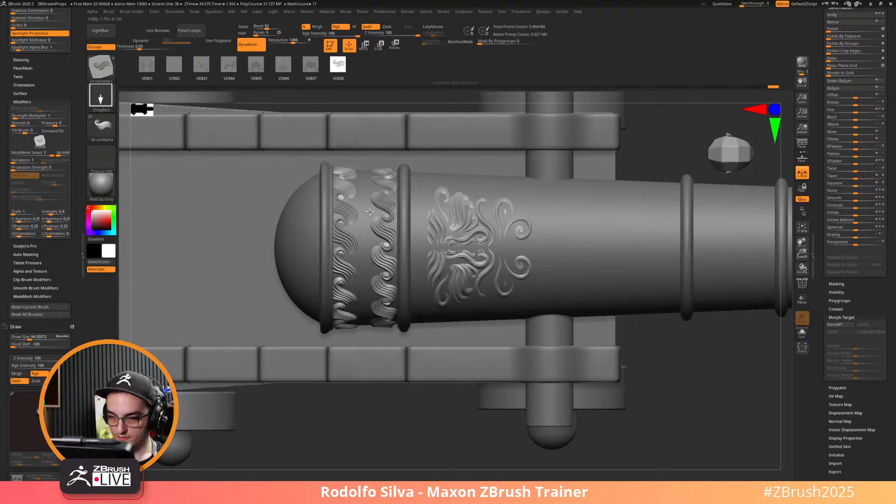
pyautogui.moveTo(372, 211); pyautogui.dragTo(373, 208)
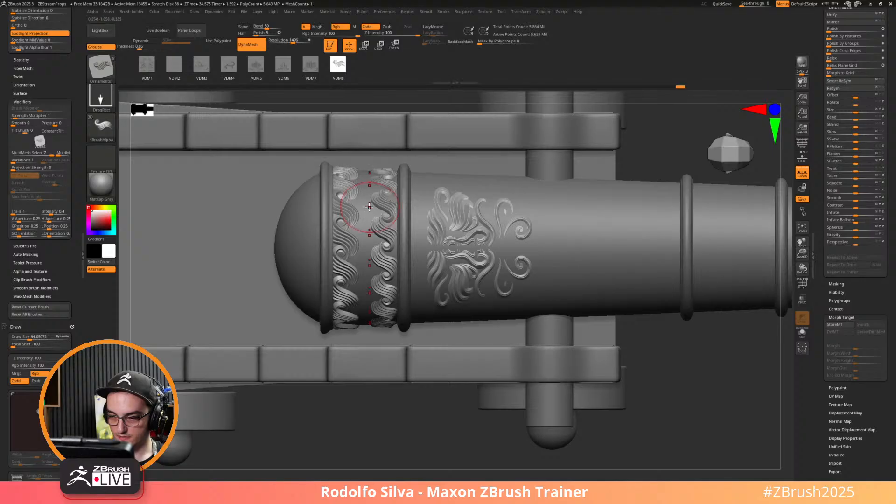
pyautogui.moveTo(672, 401)
pyautogui.mouseDown()
pyautogui.moveTo(672, 428)
pyautogui.moveTo(688, 436)
pyautogui.moveTo(682, 327)
pyautogui.moveTo(655, 314)
pyautogui.mouseUp()
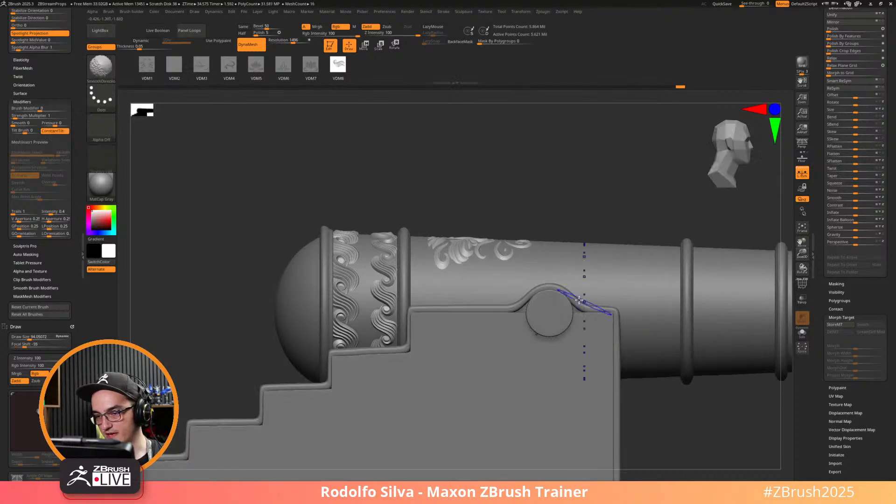
# Examine the wave bands on the barrel and the whole cannon assembly from several angles.
pyautogui.moveTo(609, 186); pyautogui.dragTo(619, 280)
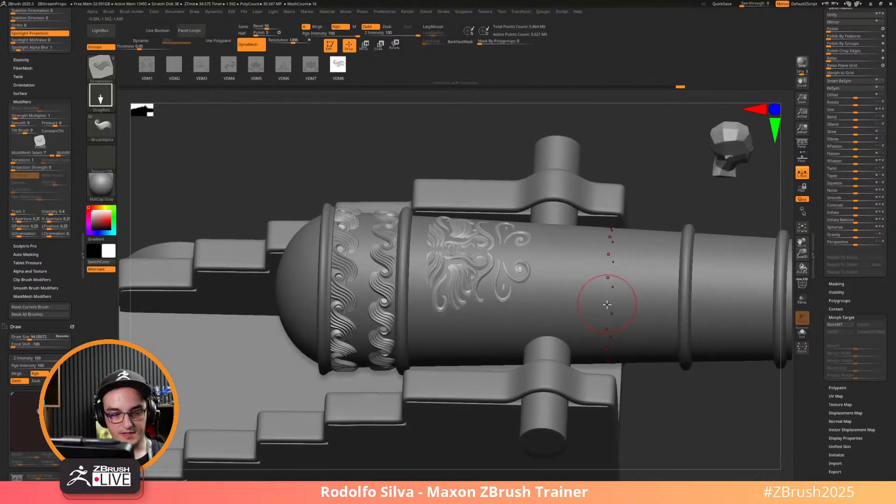
pyautogui.hotkey('shift', 's')
pyautogui.hotkey('shift', 's')
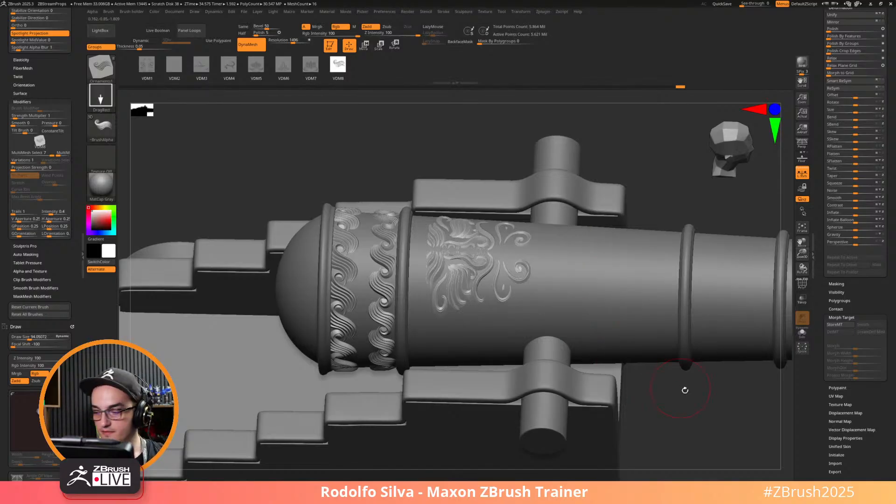
pyautogui.press('f')
pyautogui.moveTo(711, 376); pyautogui.dragTo(633, 364)
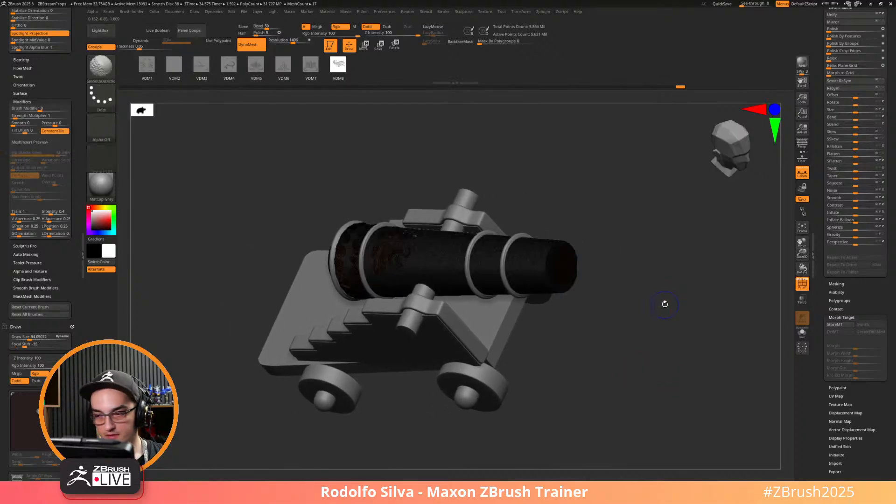
pyautogui.hotkey('ctrl', 'd')
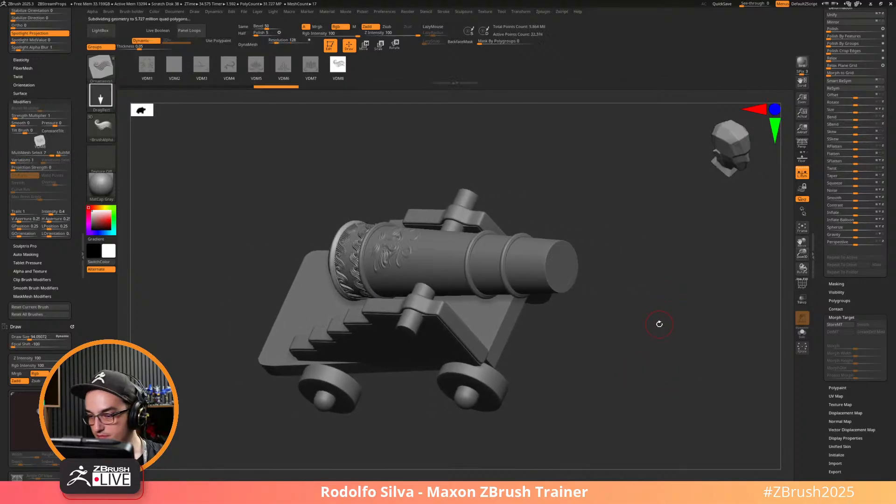
pyautogui.moveTo(645, 340); pyautogui.dragTo(659, 325)
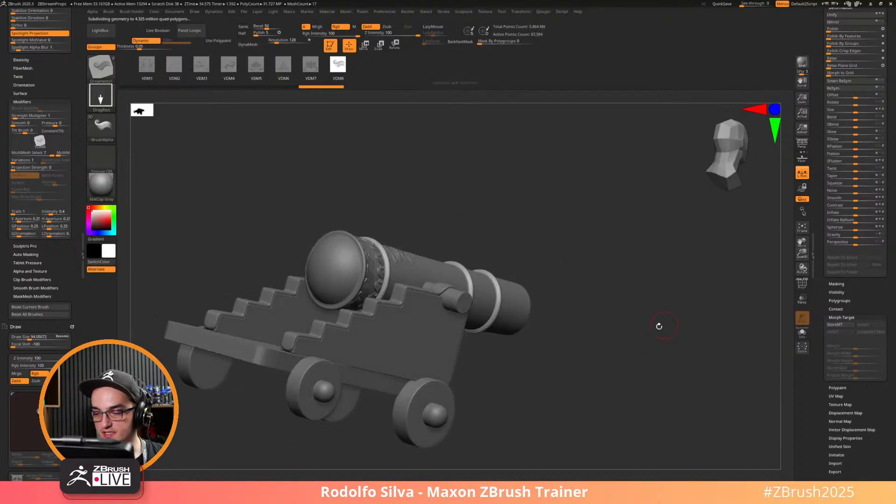
# Select the stepped side panel of the carriage, turn off its dynamic subdivision and unwrap it with UV Master.
pyautogui.keyDown('alt'); pyautogui.click(445, 352); pyautogui.keyUp('alt')
pyautogui.hotkey('shift', 'f')
pyautogui.hotkey('shift', 'f')
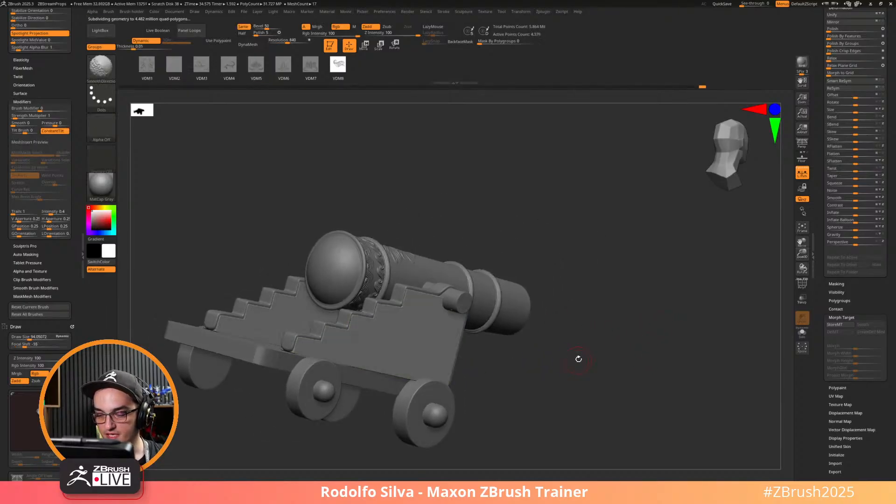
pyautogui.click(542, 12)
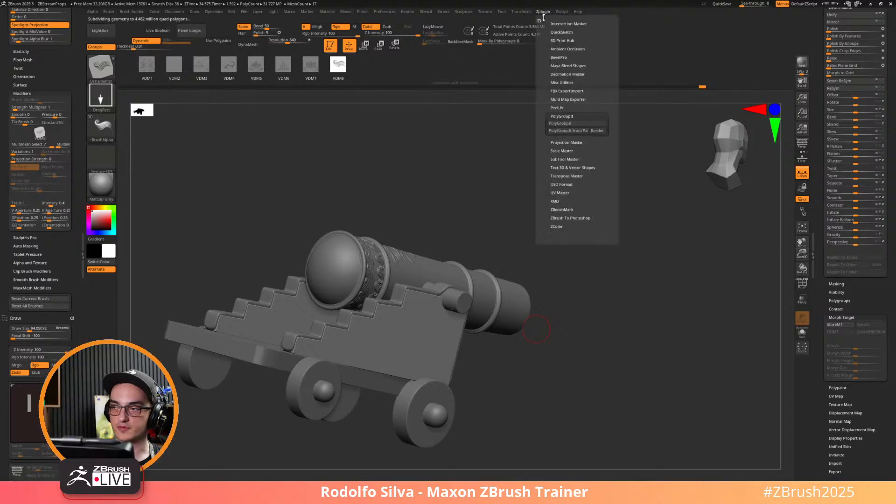
pyautogui.hotkey('shift', 'd')
pyautogui.click(544, 14)
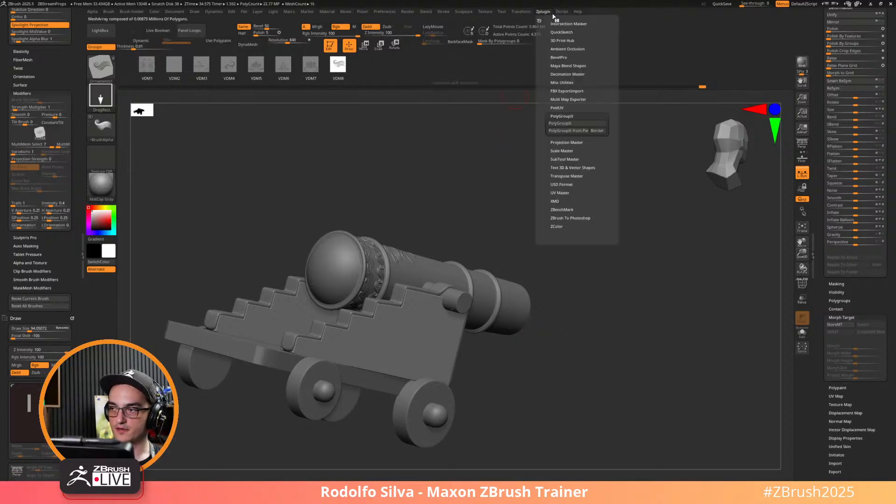
pyautogui.click(573, 186)
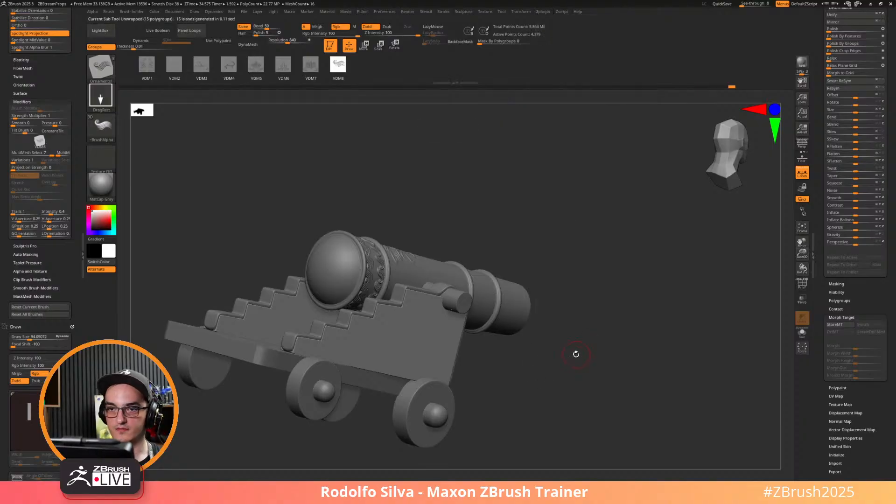
# Isolate the side panel with its polygroups displayed and hide its large side face and the horizontal step faces.
pyautogui.moveTo(570, 362); pyautogui.dragTo(630, 316)
pyautogui.hotkey('alt', 's')
pyautogui.hotkey('shift', 'f')
pyautogui.moveTo(606, 346)
pyautogui.mouseDown()
pyautogui.moveTo(609, 383)
pyautogui.moveTo(592, 400)
pyautogui.moveTo(614, 354)
pyautogui.moveTo(601, 339)
pyautogui.mouseUp()
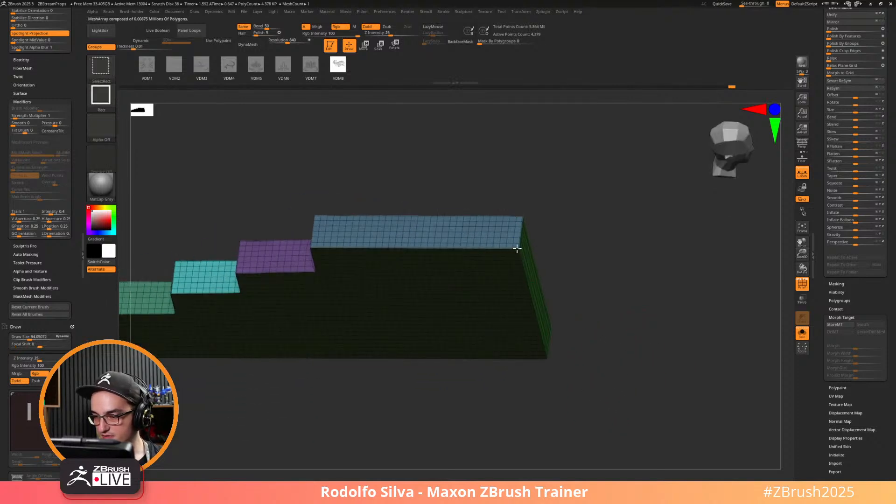
pyautogui.keyDown('ctrl'); pyautogui.keyDown('shift'); pyautogui.click(517, 248); pyautogui.keyUp('shift'); pyautogui.keyUp('ctrl')
pyautogui.keyDown('ctrl'); pyautogui.keyDown('shift'); pyautogui.moveTo(455, 172); pyautogui.dragTo(376, 174); pyautogui.keyUp('shift'); pyautogui.keyUp('ctrl')
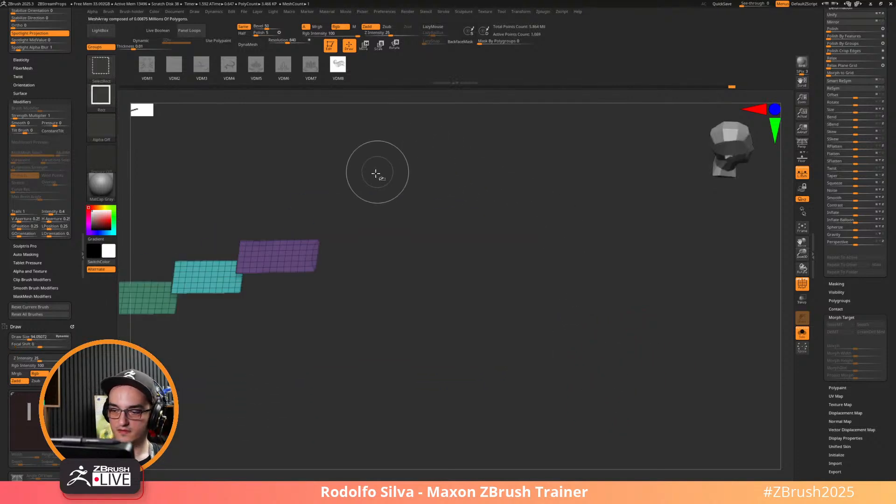
pyautogui.keyDown('ctrl'); pyautogui.keyDown('shift'); pyautogui.click(301, 251); pyautogui.keyUp('shift'); pyautogui.keyUp('ctrl')
pyautogui.keyDown('ctrl'); pyautogui.keyDown('shift'); pyautogui.click(215, 275); pyautogui.keyUp('shift'); pyautogui.keyUp('ctrl')
pyautogui.keyDown('ctrl'); pyautogui.keyDown('shift'); pyautogui.click(161, 297); pyautogui.keyUp('shift'); pyautogui.keyUp('ctrl')
# Hide the panel's vertical step faces and bring the complete stepped edge back into view.
pyautogui.keyDown('alt'); pyautogui.moveTo(312, 359); pyautogui.dragTo(649, 304); pyautogui.keyUp('alt')
pyautogui.moveTo(583, 350); pyautogui.dragTo(500, 296)
pyautogui.keyDown('ctrl'); pyautogui.keyDown('shift'); pyautogui.click(406, 262); pyautogui.keyUp('shift'); pyautogui.keyUp('ctrl')
pyautogui.keyDown('ctrl'); pyautogui.keyDown('shift'); pyautogui.click(446, 262); pyautogui.keyUp('shift'); pyautogui.keyUp('ctrl')
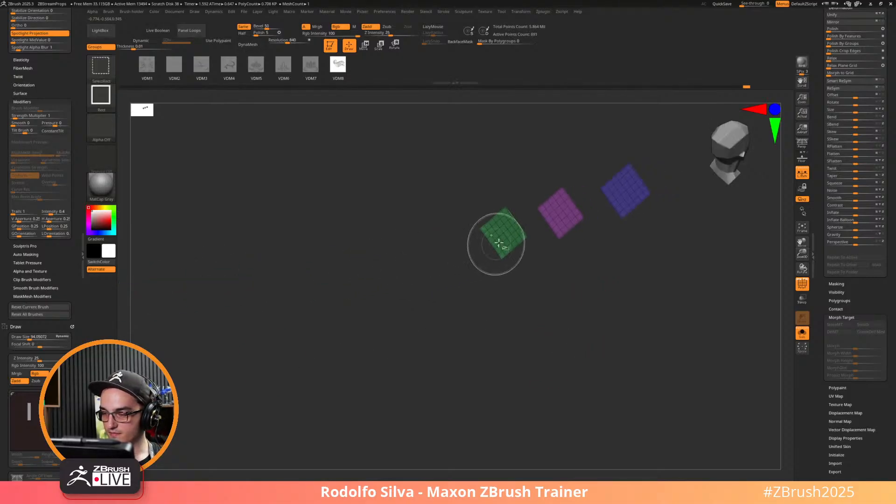
pyautogui.keyDown('ctrl'); pyautogui.keyDown('shift'); pyautogui.click(499, 242); pyautogui.keyUp('shift'); pyautogui.keyUp('ctrl')
pyautogui.keyDown('ctrl'); pyautogui.keyDown('shift'); pyautogui.click(560, 211); pyautogui.keyUp('shift'); pyautogui.keyUp('ctrl')
pyautogui.keyDown('ctrl'); pyautogui.moveTo(575, 282); pyautogui.dragTo(556, 297, button='right'); pyautogui.keyUp('ctrl')
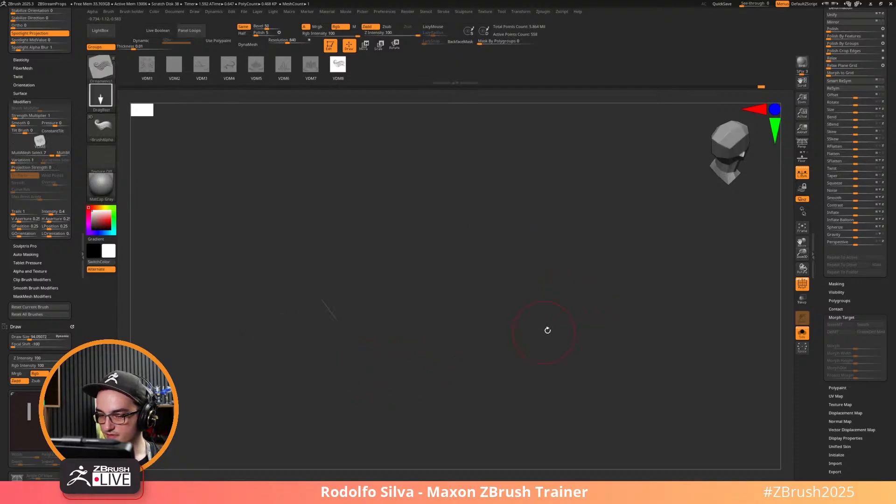
pyautogui.keyDown('ctrl'); pyautogui.keyDown('shift'); pyautogui.click(547, 331); pyautogui.keyUp('shift'); pyautogui.keyUp('ctrl')
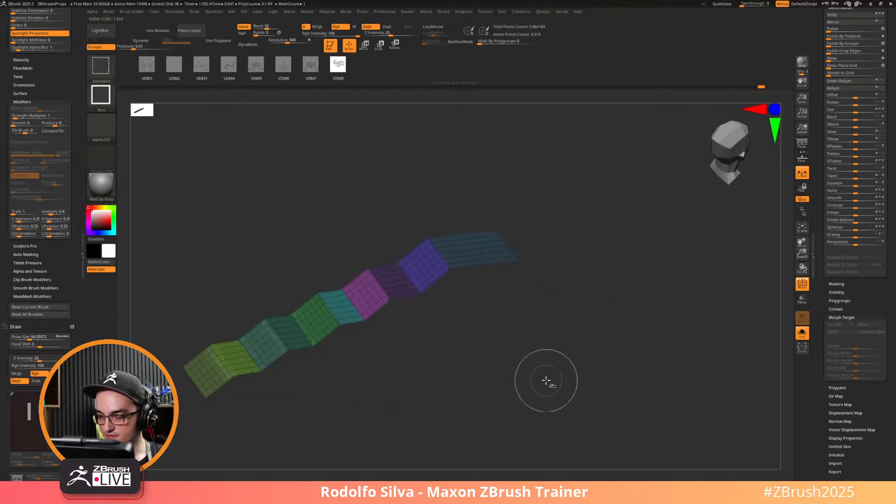
# Combine the faces running around the panel's edge into a single polygroup and show the whole panel again.
pyautogui.moveTo(545, 381)
pyautogui.mouseDown(button='right')
pyautogui.moveTo(579, 390)
pyautogui.moveTo(560, 372)
pyautogui.mouseUp(button='right')
pyautogui.keyDown('ctrl'); pyautogui.keyDown('shift'); pyautogui.click(418, 385); pyautogui.keyUp('shift'); pyautogui.keyUp('ctrl')
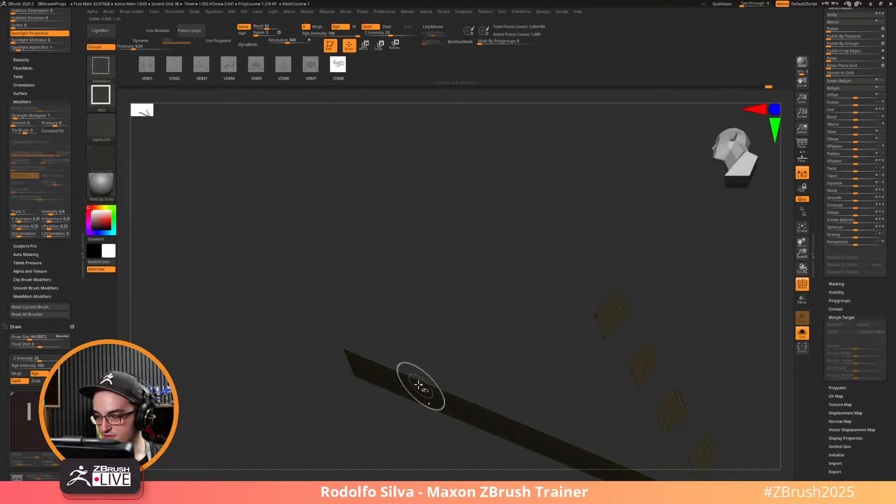
pyautogui.keyDown('alt'); pyautogui.moveTo(672, 298); pyautogui.dragTo(605, 282, button='right'); pyautogui.keyUp('alt')
pyautogui.keyDown('ctrl'); pyautogui.keyDown('shift'); pyautogui.click(645, 272); pyautogui.keyUp('shift'); pyautogui.keyUp('ctrl')
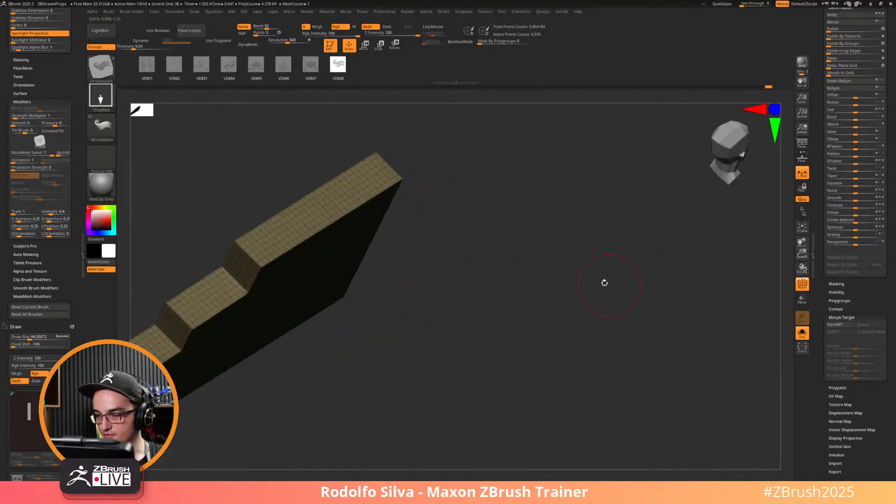
# Unwrap the regrouped panel with UV Master, keeping Symmetry and Polygroups enabled, and view it from the side.
pyautogui.click(543, 12)
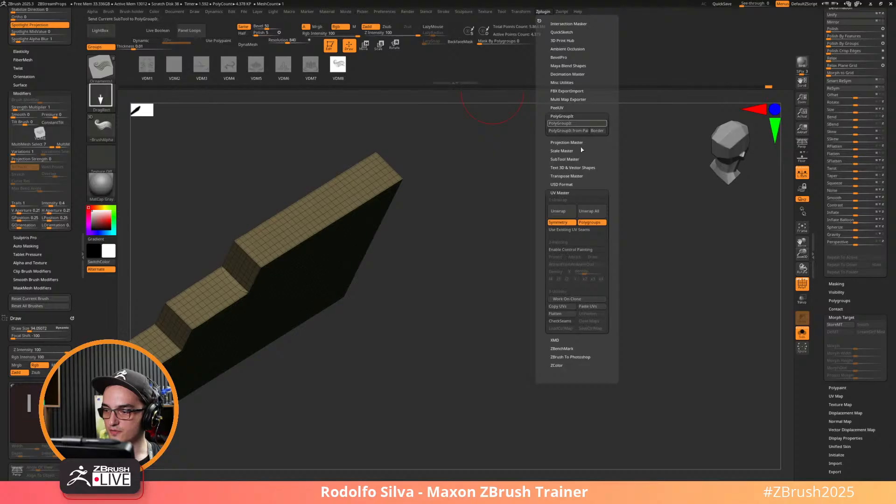
pyautogui.click(558, 211)
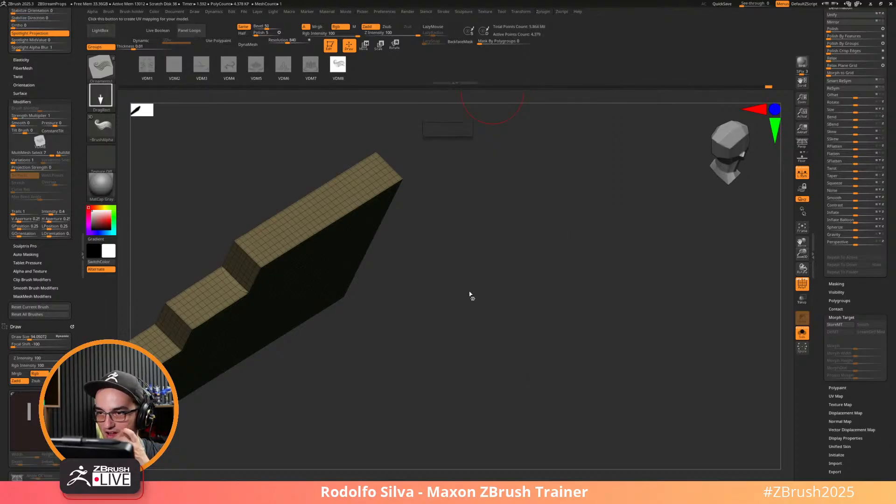
pyautogui.moveTo(487, 306); pyautogui.dragTo(654, 333, button='right')
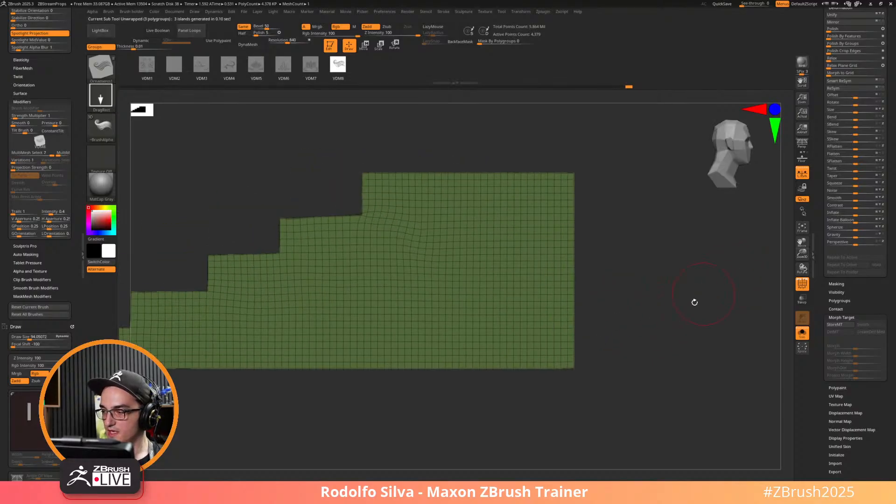
# Flatten the panel's UVs with UV Master and display the islands without the wireframe and floor grid.
pyautogui.click(543, 12)
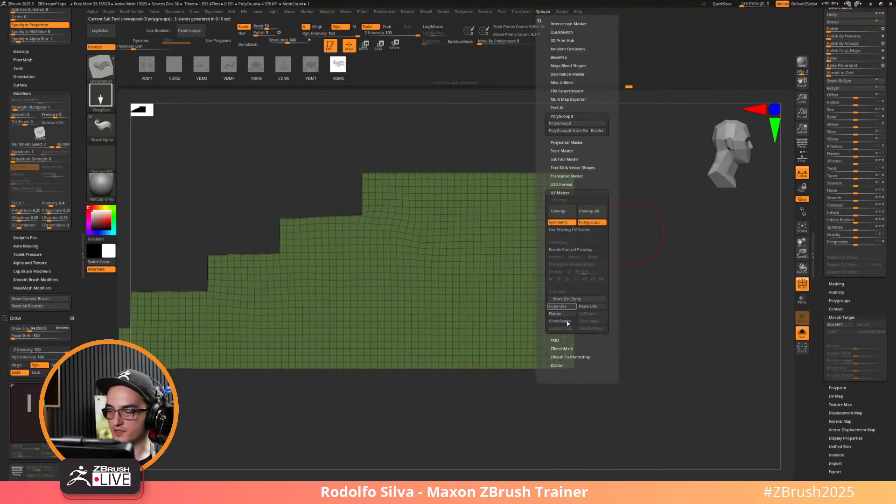
pyautogui.click(554, 314)
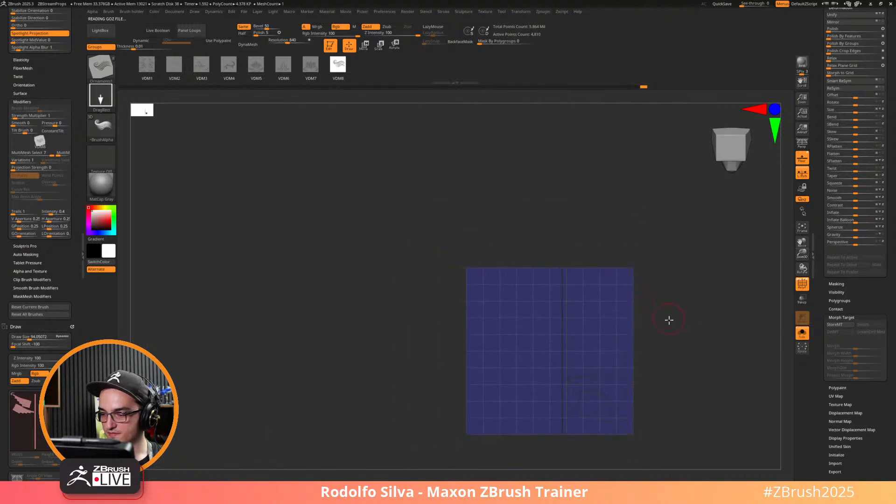
pyautogui.moveTo(669, 320); pyautogui.dragTo(718, 336, button='right')
pyautogui.keyDown('alt'); pyautogui.moveTo(470, 341); pyautogui.dragTo(236, 269, button='right'); pyautogui.keyUp('alt')
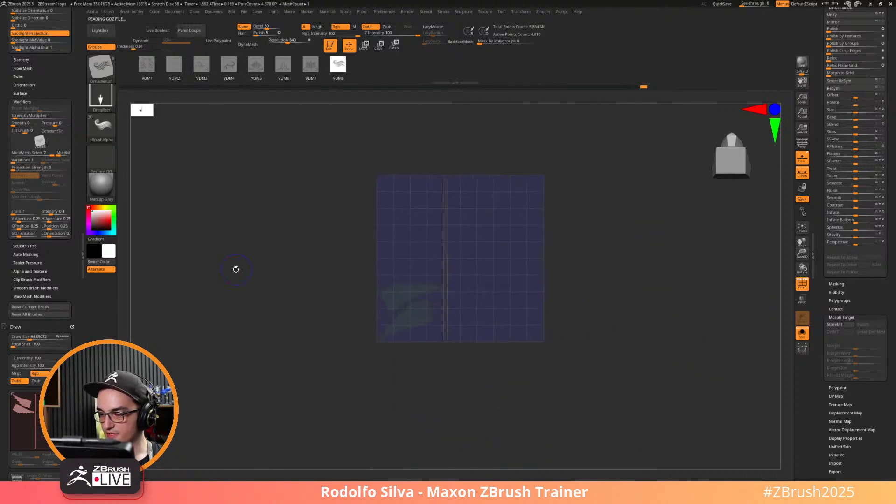
pyautogui.hotkey('shift', 'f')
pyautogui.moveTo(606, 321)
pyautogui.keyDown('ctrl'); pyautogui.mouseDown(button='right')
pyautogui.moveTo(642, 379)
pyautogui.moveTo(622, 374)
pyautogui.mouseUp(button='right'); pyautogui.keyUp('ctrl')
pyautogui.hotkey('shift', 'p')
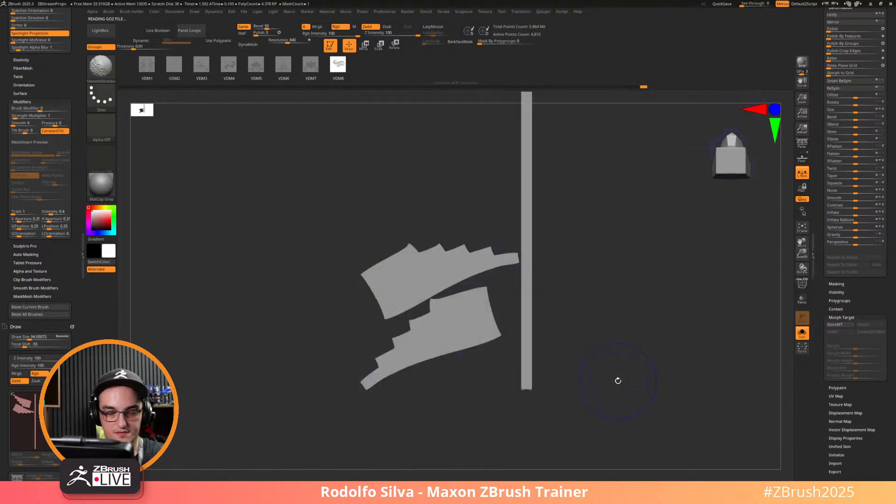
pyautogui.keyDown('alt'); pyautogui.moveTo(586, 340); pyautogui.dragTo(575, 365, button='right'); pyautogui.keyUp('alt')
# Rotate the two stepped UV islands roughly level with the transform gizmo, protecting the long strip.
pyautogui.press('w')
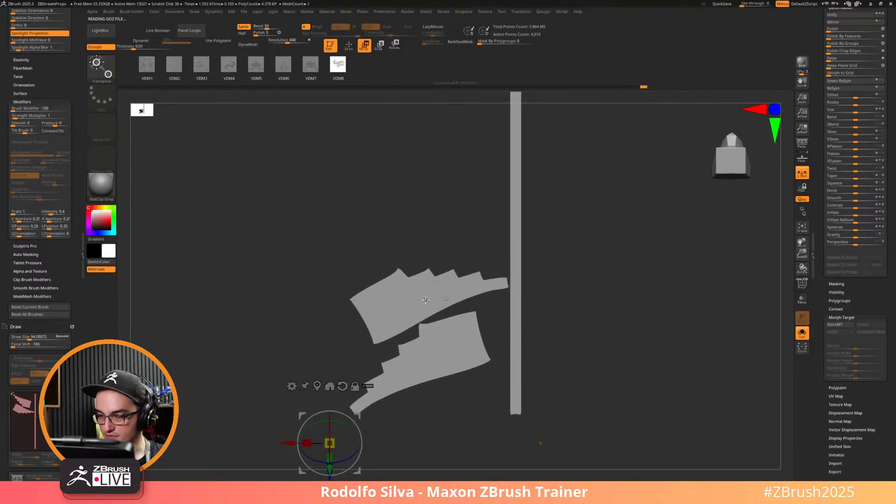
pyautogui.keyDown('ctrl'); pyautogui.click(425, 300); pyautogui.keyUp('ctrl')
pyautogui.moveTo(451, 280)
pyautogui.mouseDown()
pyautogui.moveTo(462, 306)
pyautogui.moveTo(449, 273)
pyautogui.mouseUp()
pyautogui.hotkey('ctrl', 'z')
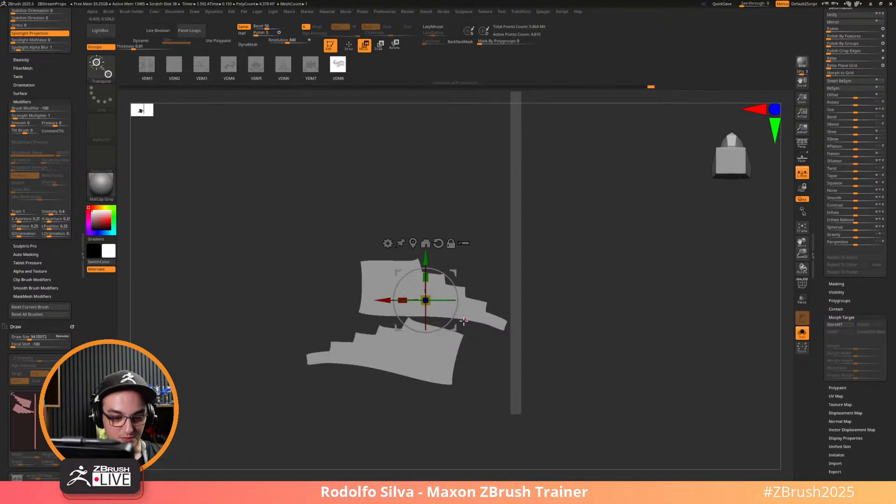
pyautogui.press('b')
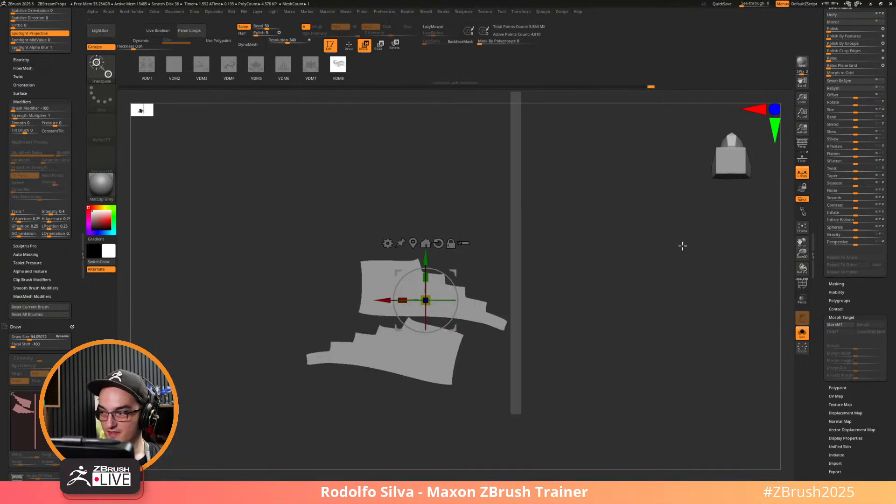
pyautogui.scroll(-3, 820, 297)
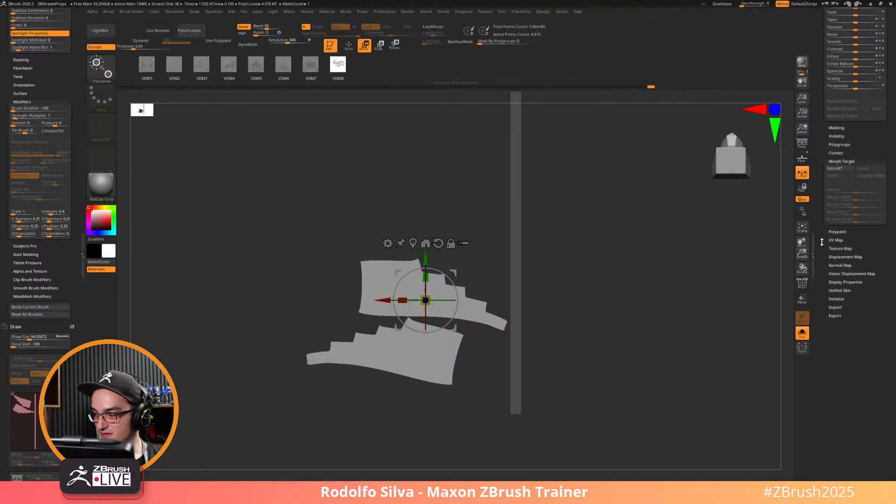
# Unflatten the panel back to its 3D form and turn on Morph UV for it.
pyautogui.click(543, 13)
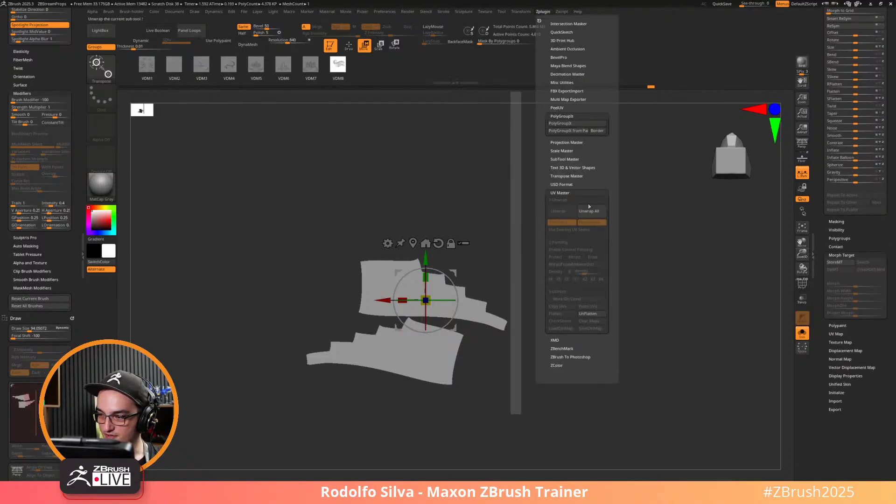
pyautogui.click(590, 314)
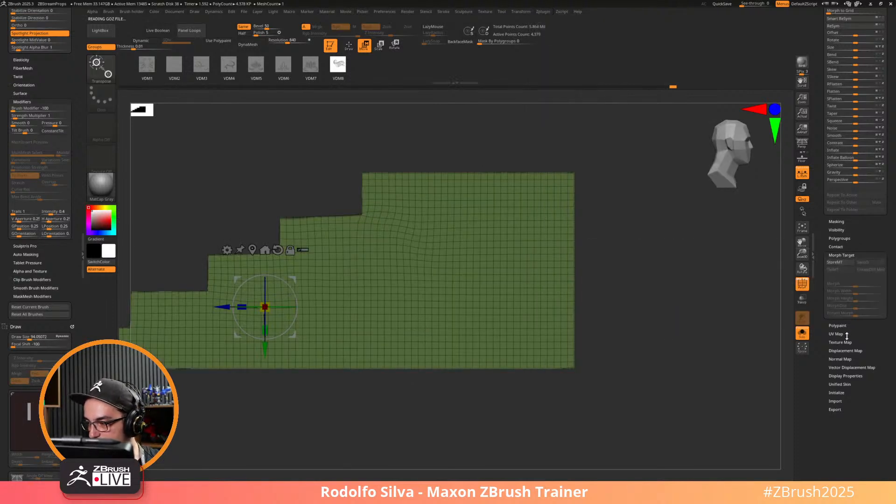
pyautogui.click(836, 334)
pyautogui.click(852, 341)
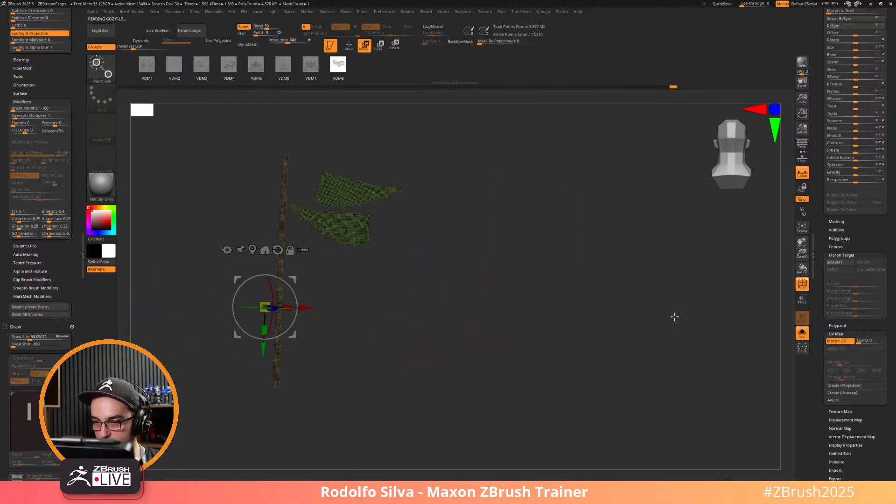
# Straighten the upper edge of the upper stepped UV island with the Move brush, raising its narrow end in line with the rest.
pyautogui.press('q')
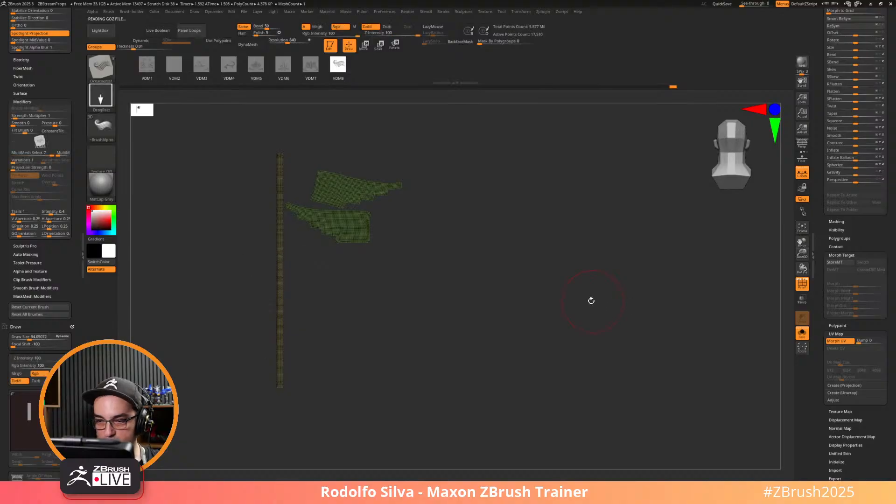
pyautogui.press('b')
pyautogui.press('m')
pyautogui.press('v')
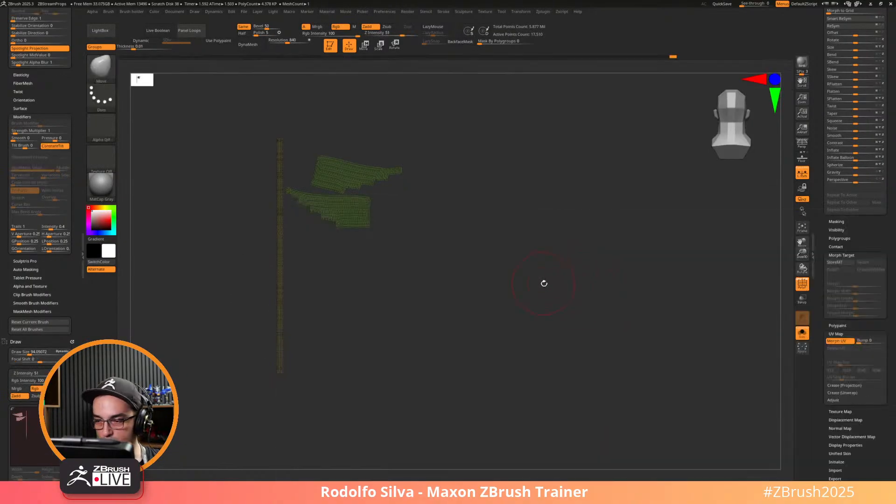
pyautogui.moveTo(542, 282)
pyautogui.mouseDown()
pyautogui.moveTo(597, 298)
pyautogui.moveTo(548, 426)
pyautogui.moveTo(565, 339)
pyautogui.mouseUp()
pyautogui.press('s')
pyautogui.moveTo(584, 308); pyautogui.dragTo(578, 308)
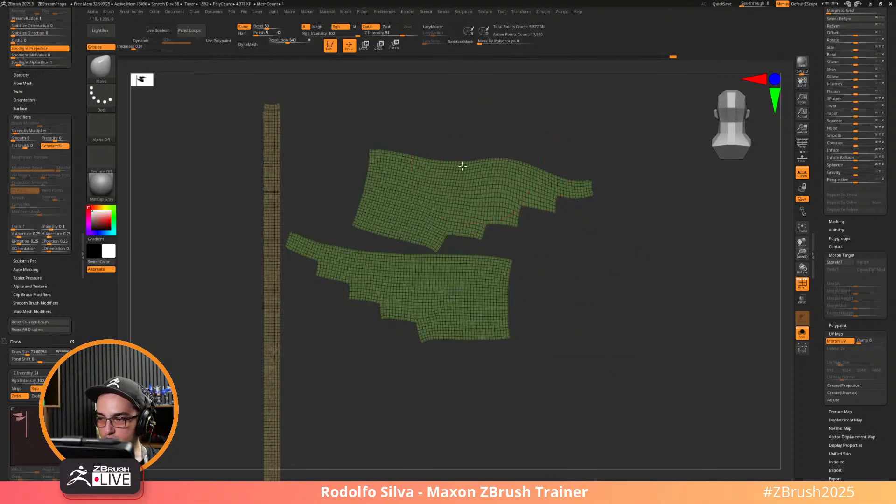
pyautogui.moveTo(536, 174)
pyautogui.mouseDown()
pyautogui.moveTo(593, 161)
pyautogui.moveTo(526, 161)
pyautogui.mouseUp()
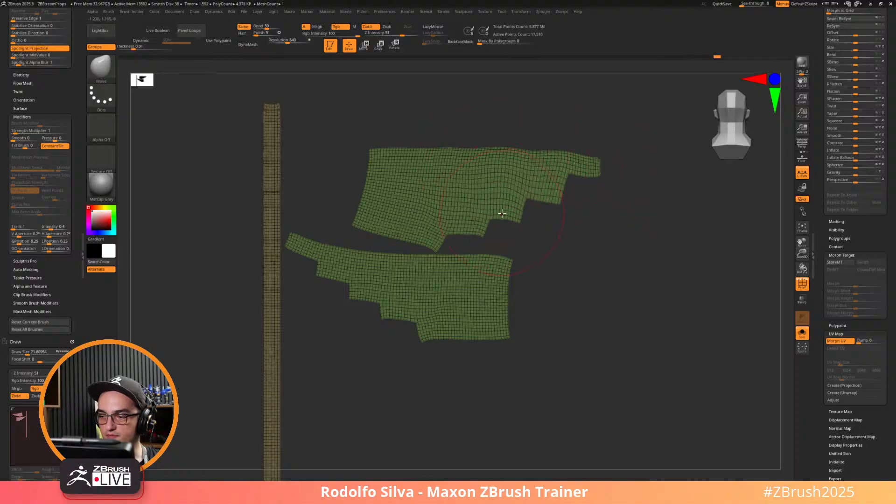
pyautogui.press('s')
pyautogui.moveTo(495, 210); pyautogui.dragTo(511, 211)
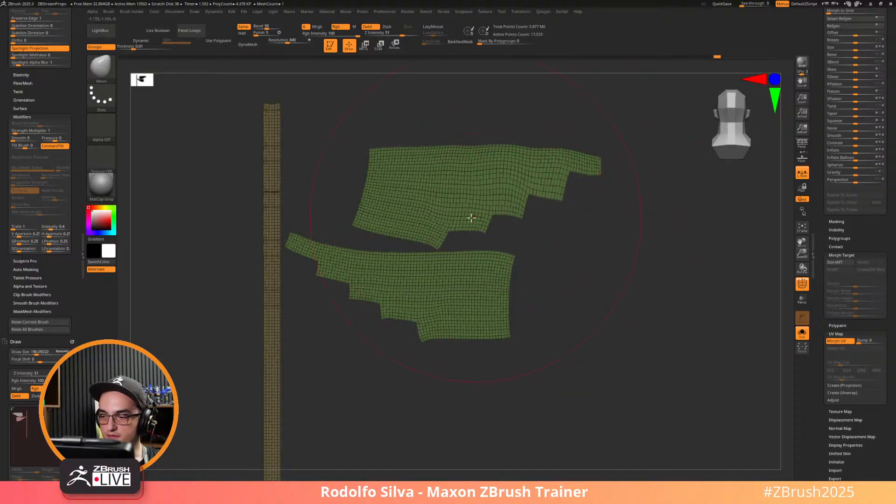
pyautogui.press('b')
pyautogui.press('m')
pyautogui.press('t')
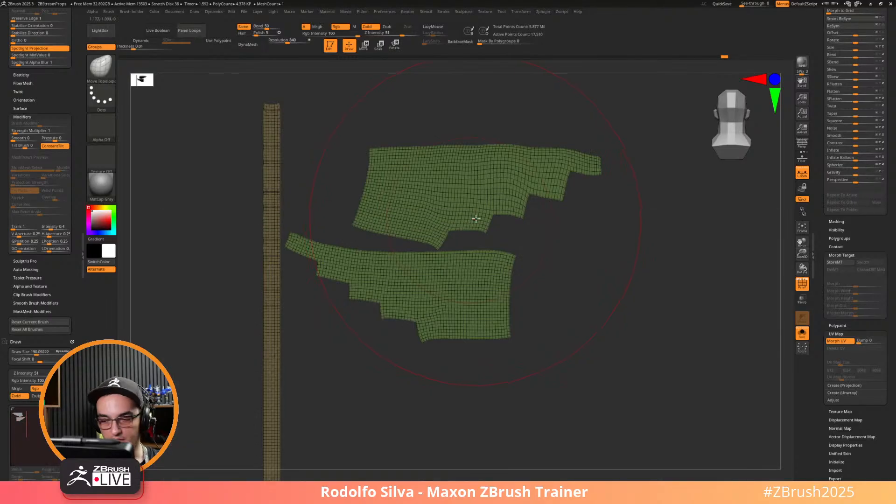
pyautogui.press('s')
pyautogui.moveTo(485, 214)
pyautogui.mouseDown()
pyautogui.moveTo(460, 220)
pyautogui.moveTo(488, 218)
pyautogui.mouseUp()
pyautogui.press('s')
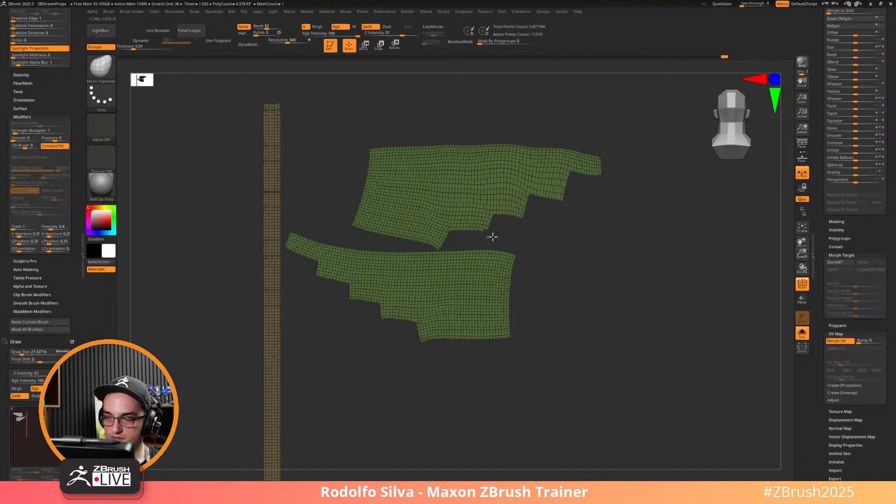
# Return to the Move brush at a smaller size and nudge the lower pointed corner of the upper stepped island.
pyautogui.press('b')
pyautogui.press('m')
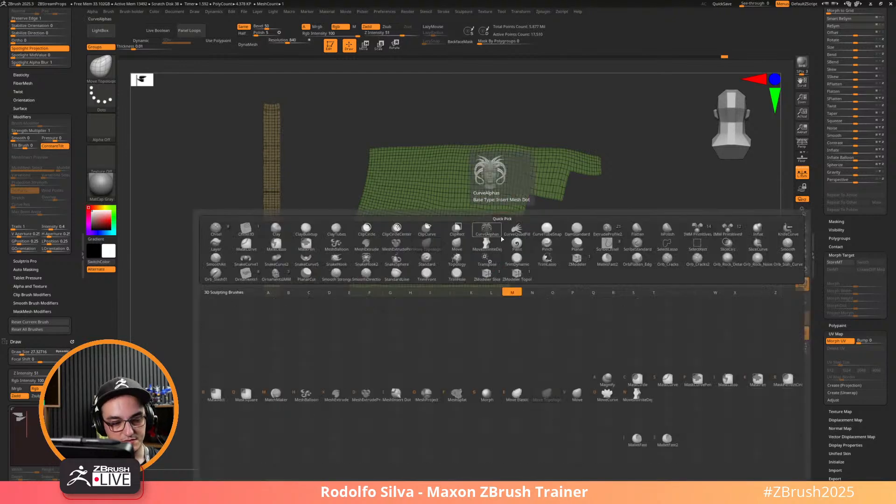
pyautogui.press('v')
pyautogui.press('s')
pyautogui.moveTo(515, 235); pyautogui.dragTo(479, 226)
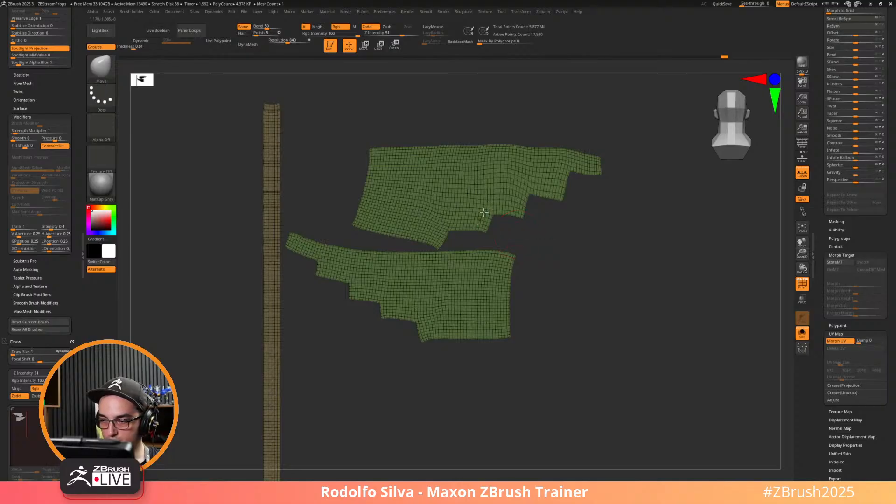
pyautogui.press('s')
pyautogui.click(494, 225)
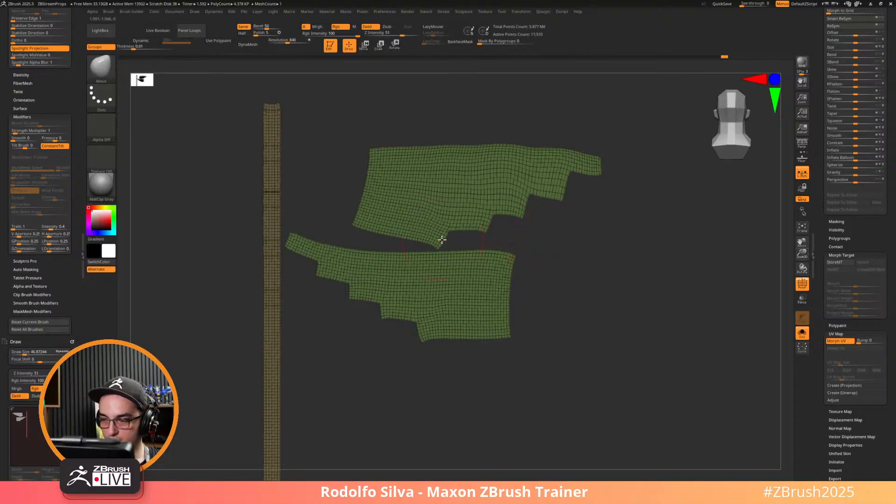
pyautogui.moveTo(437, 247)
pyautogui.mouseDown()
pyautogui.moveTo(444, 238)
pyautogui.moveTo(450, 252)
pyautogui.moveTo(454, 244)
pyautogui.mouseUp()
# Level the narrow tip of the lower stepped island, turn off Morph UV and face the 3D panel from the side.
pyautogui.press('s')
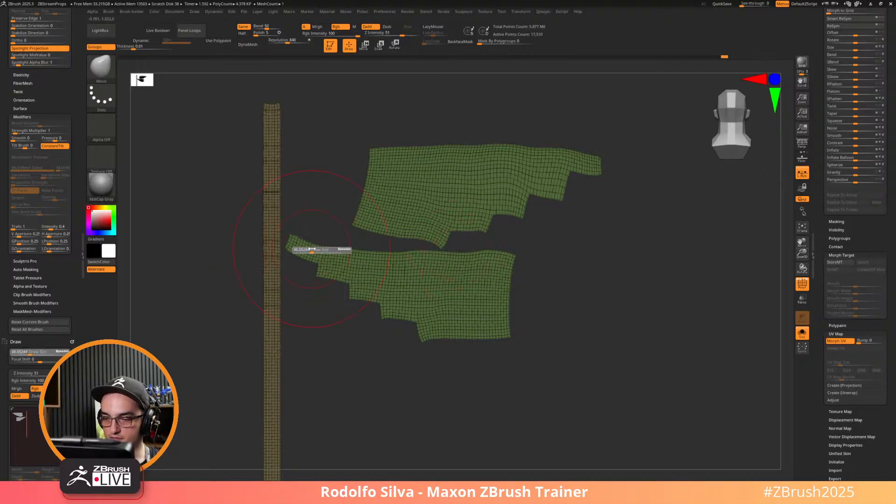
pyautogui.click(301, 250)
pyautogui.moveTo(289, 241)
pyautogui.mouseDown()
pyautogui.moveTo(288, 256)
pyautogui.moveTo(323, 270)
pyautogui.moveTo(317, 254)
pyautogui.moveTo(297, 260)
pyautogui.moveTo(323, 255)
pyautogui.moveTo(294, 254)
pyautogui.moveTo(320, 254)
pyautogui.moveTo(316, 246)
pyautogui.moveTo(306, 261)
pyautogui.mouseUp()
pyautogui.moveTo(490, 262)
pyautogui.mouseDown()
pyautogui.moveTo(494, 254)
pyautogui.moveTo(447, 231)
pyautogui.mouseUp()
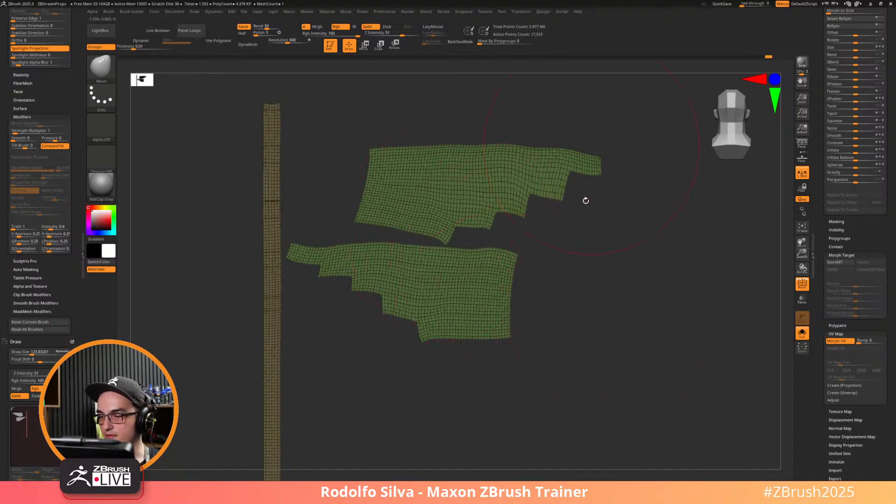
pyautogui.click(835, 341)
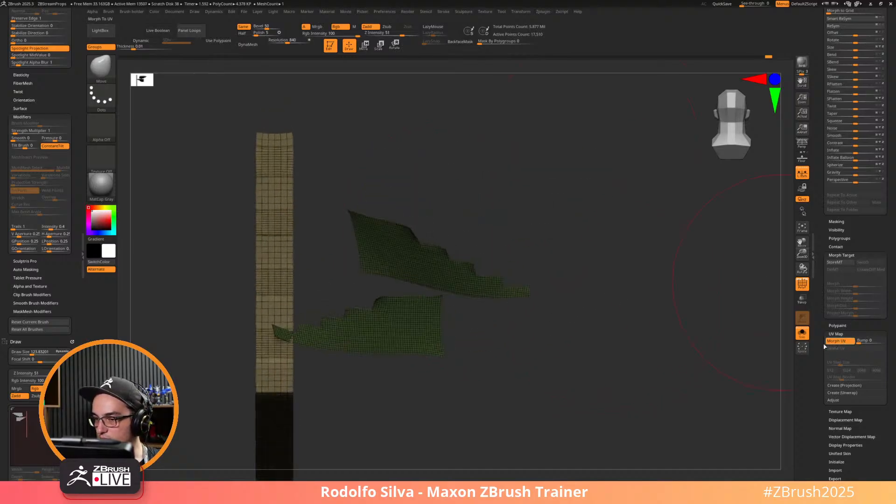
pyautogui.keyDown('shift'); pyautogui.moveTo(595, 334); pyautogui.dragTo(578, 334); pyautogui.keyUp('shift')
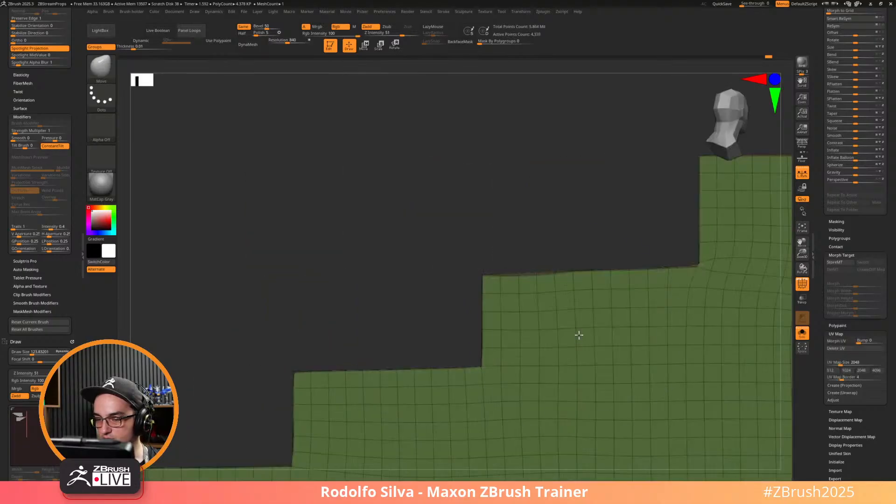
# Open NoiseMaker for the panel and apply the Wood noise from NoisePlug.
pyautogui.press('n')
pyautogui.moveTo(662, 311); pyautogui.dragTo(658, 275)
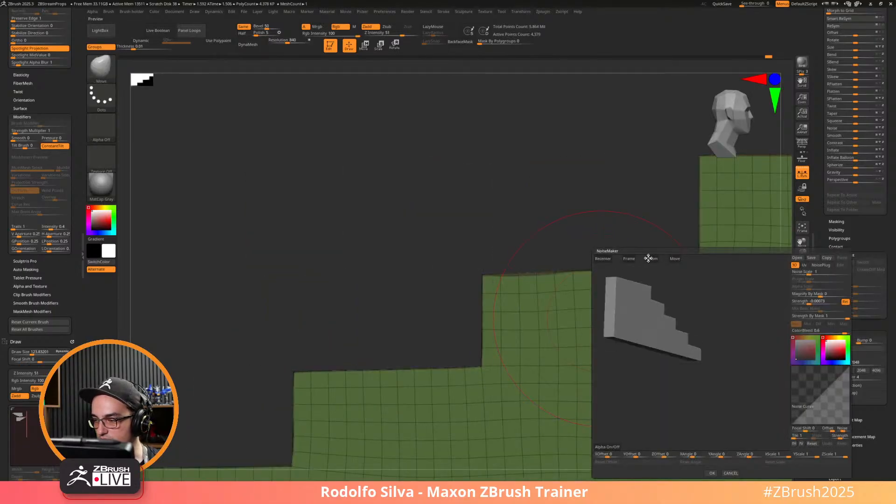
pyautogui.click(633, 259)
pyautogui.moveTo(724, 341); pyautogui.dragTo(721, 332)
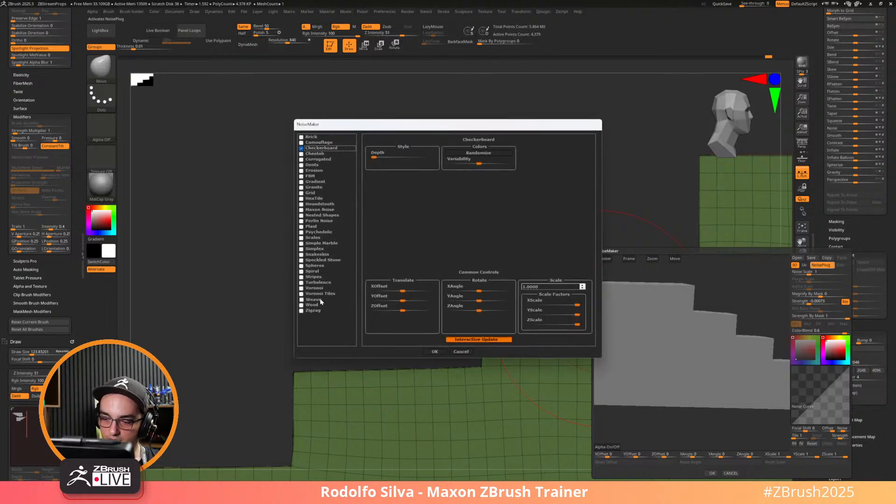
pyautogui.click(319, 305)
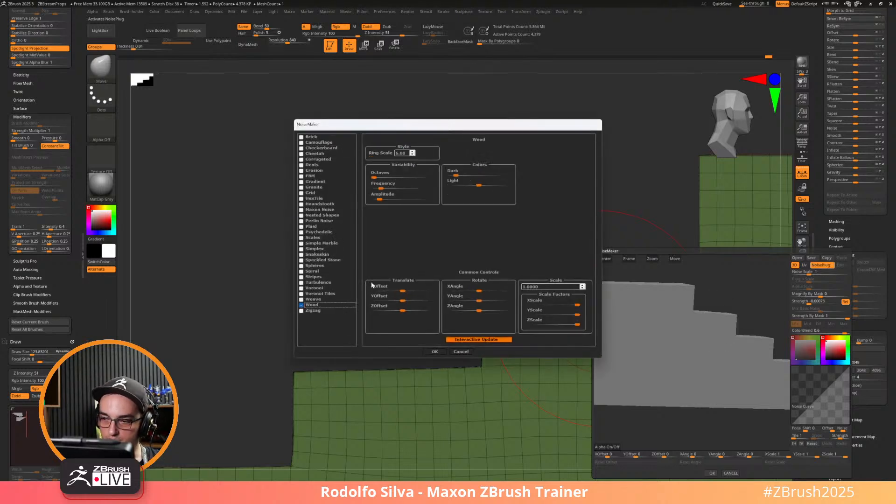
pyautogui.click(438, 351)
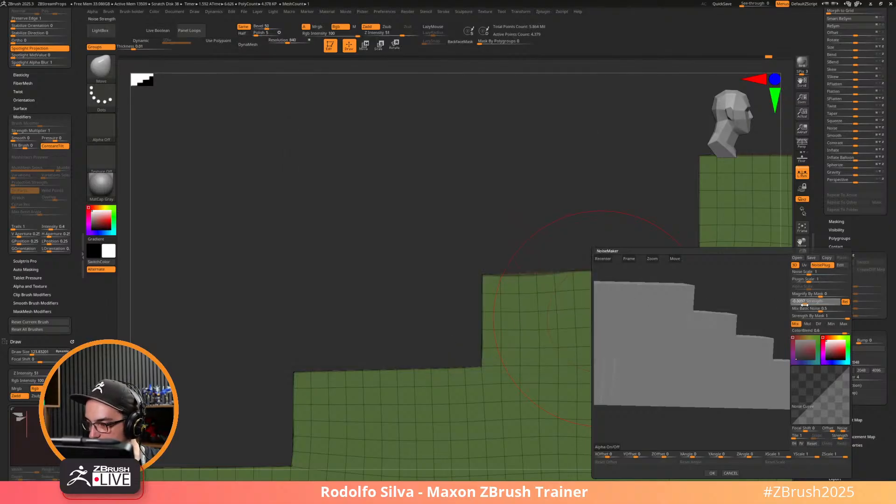
# Set the wood noise's strength to -0.01159, Mix Basic Noise to 0 and XAngle to 90 so the grain runs lengthwise.
pyautogui.moveTo(805, 304); pyautogui.dragTo(789, 312)
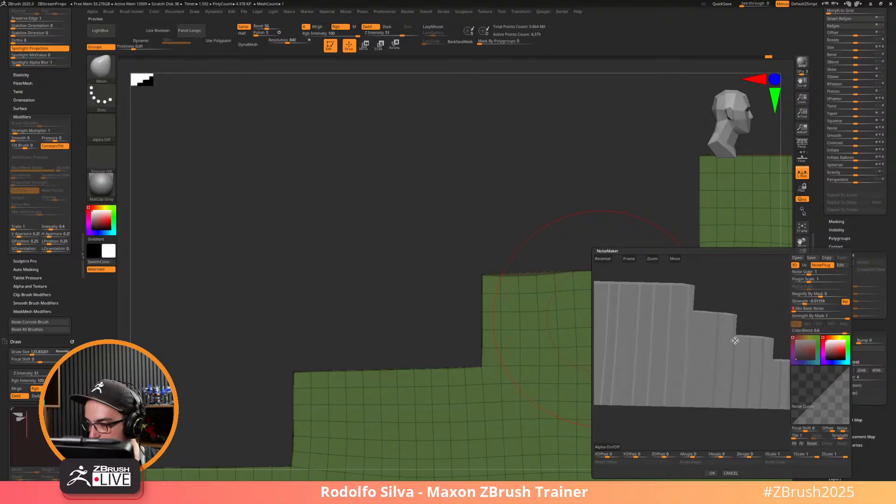
pyautogui.moveTo(735, 341); pyautogui.dragTo(758, 348)
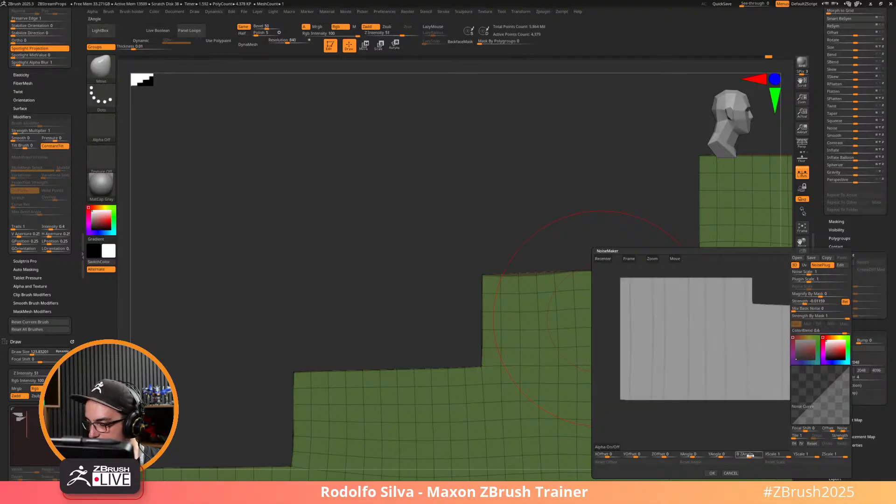
pyautogui.moveTo(750, 454)
pyautogui.mouseDown()
pyautogui.moveTo(760, 454)
pyautogui.moveTo(737, 458)
pyautogui.moveTo(749, 459)
pyautogui.mouseUp()
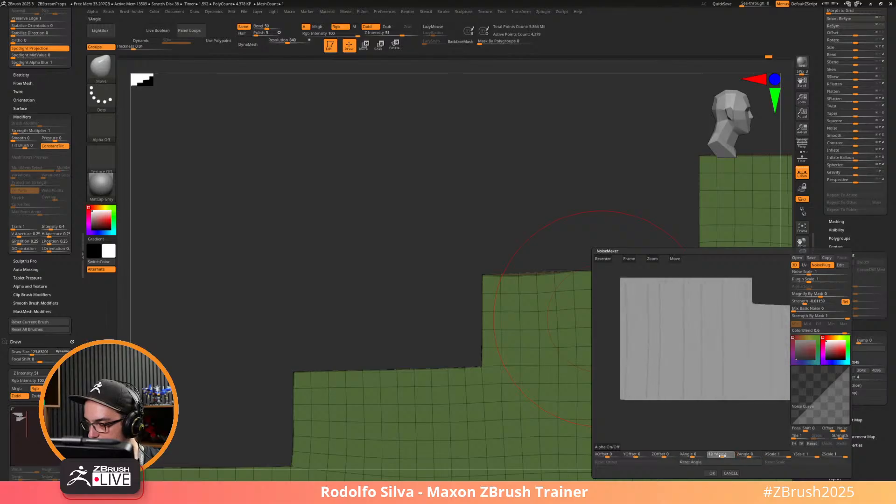
pyautogui.moveTo(724, 457); pyautogui.dragTo(698, 456)
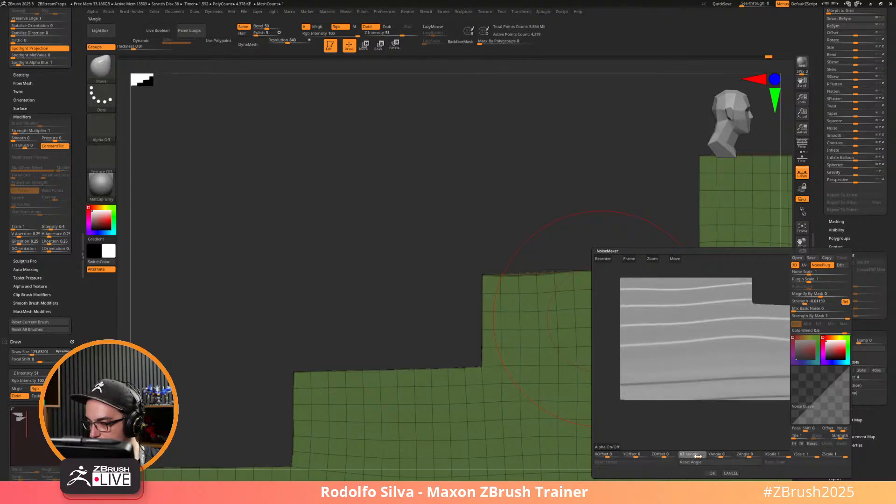
pyautogui.moveTo(709, 396); pyautogui.dragTo(684, 375)
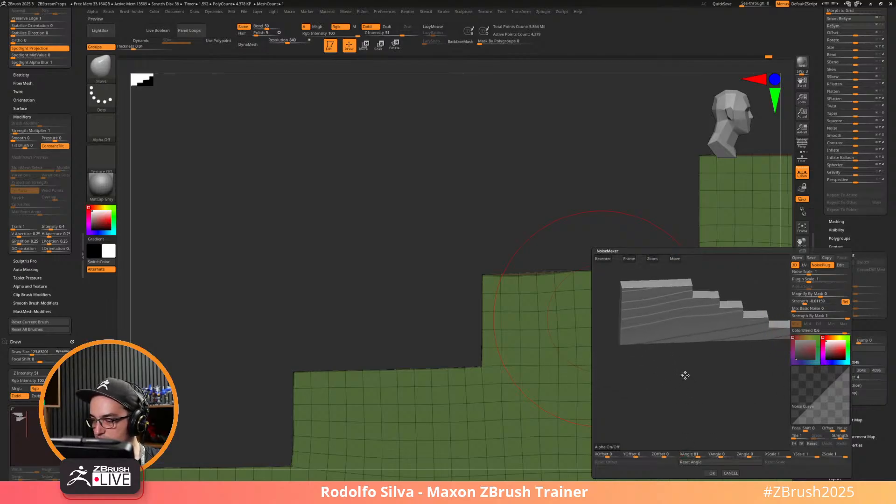
pyautogui.click(698, 461)
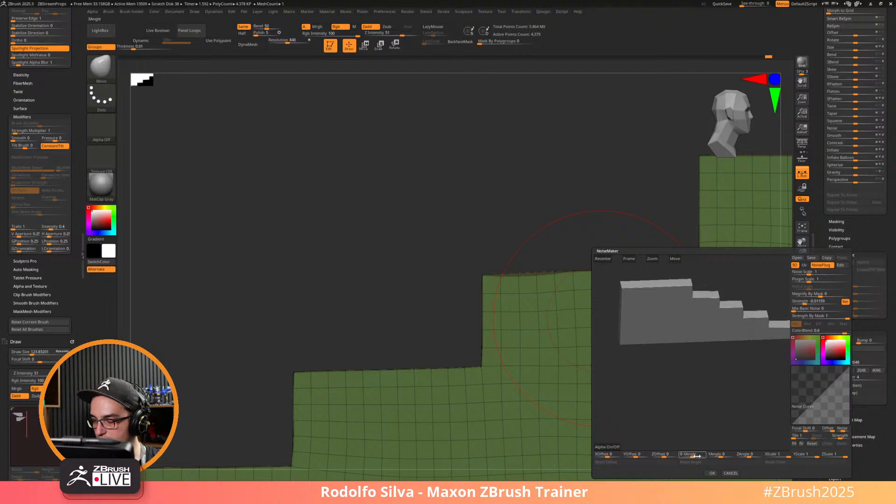
pyautogui.moveTo(696, 456)
pyautogui.mouseDown()
pyautogui.moveTo(706, 441)
pyautogui.moveTo(644, 436)
pyautogui.mouseUp()
# Start importing an alpha image for the noise and browse to the surface folder of the downloaded Megascans Library.
pyautogui.click(601, 407)
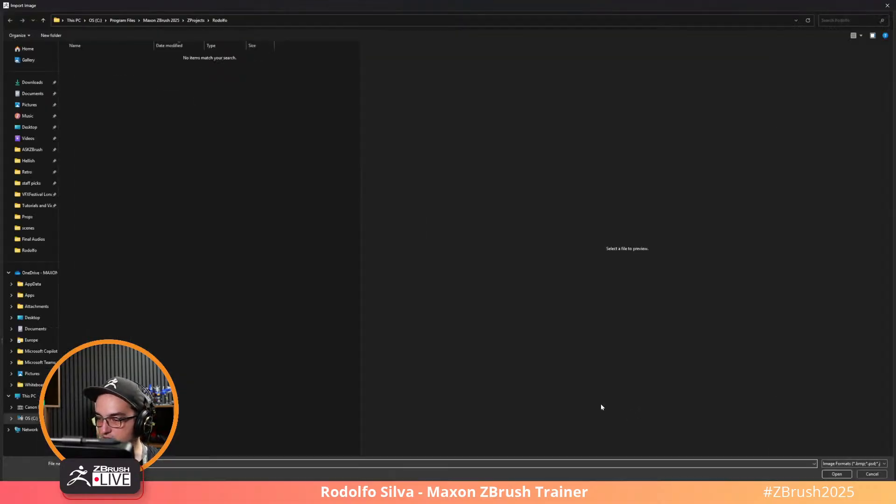
pyautogui.click(34, 95)
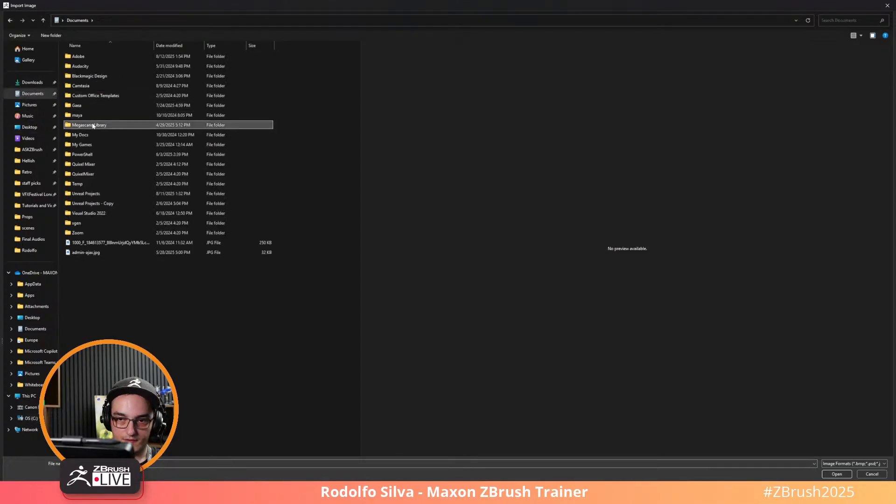
pyautogui.doubleClick(110, 125)
pyautogui.doubleClick(87, 66)
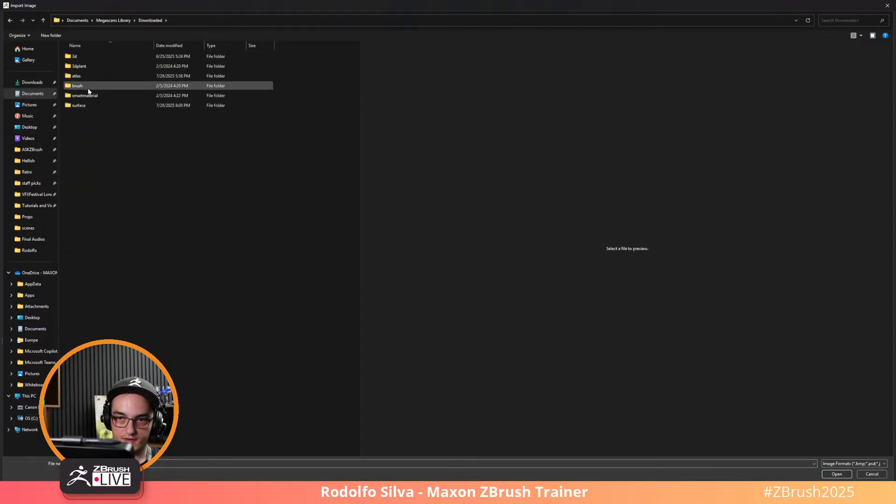
pyautogui.doubleClick(84, 107)
# Load vlzhfekn_4K_Displacement.jpg from the wood_board_vlzhfekn folder as the noise alpha.
pyautogui.click(86, 98)
pyautogui.press('w')
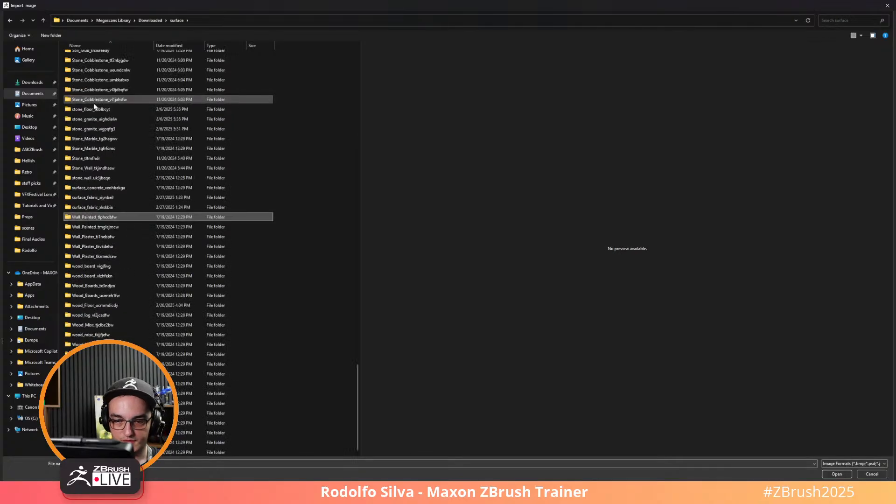
pyautogui.press('Down')
pyautogui.press('Down')
pyautogui.press('Down')
pyautogui.press('Down')
pyautogui.press('Down')
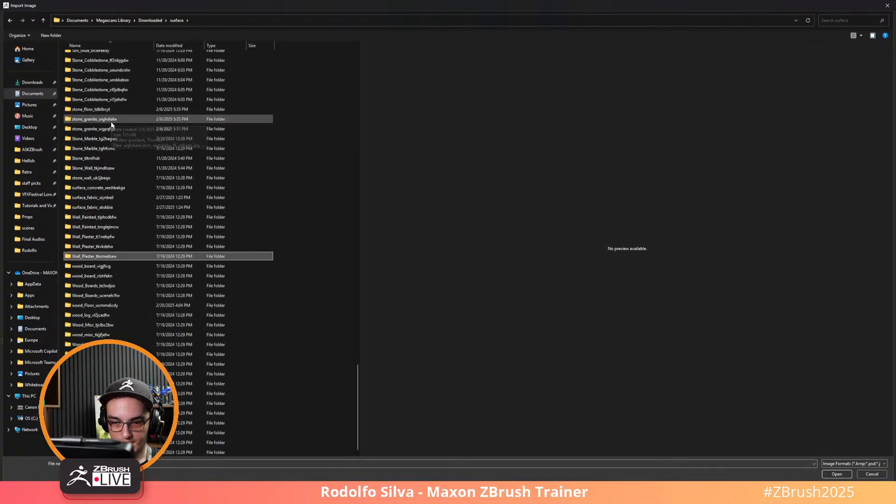
pyautogui.press('Down')
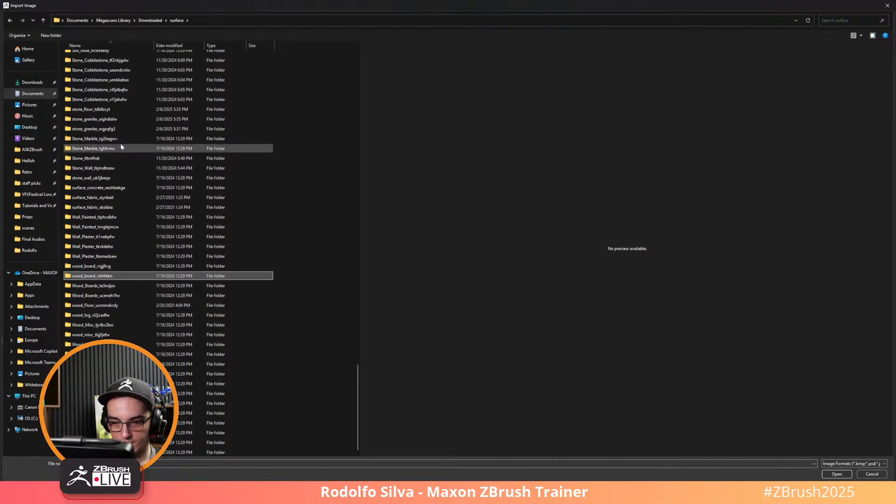
pyautogui.press('Return')
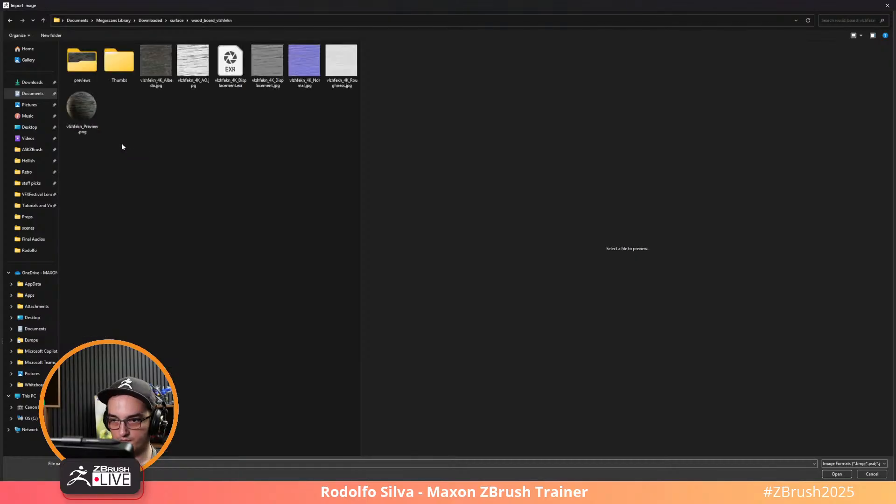
pyautogui.doubleClick(259, 58)
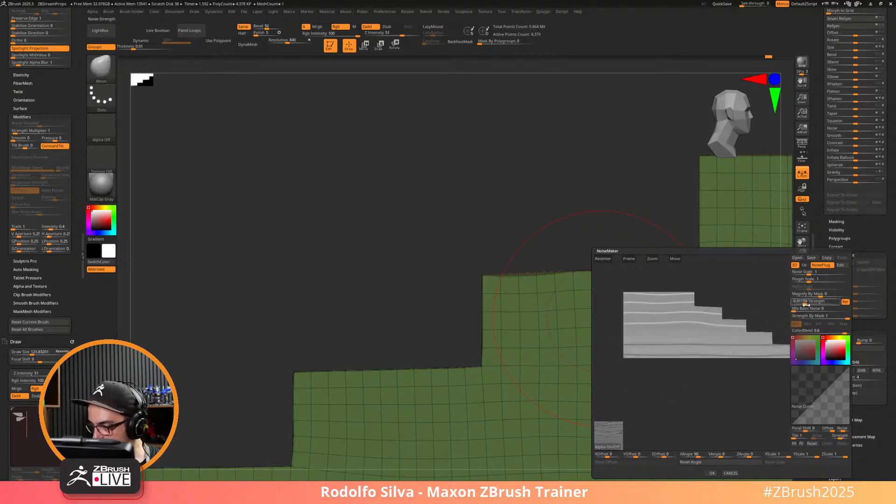
# Switch the panel's noise from NoisePlug to UV mapping with Alpha Scale 0.40989 and Strength -0.03996.
pyautogui.click(821, 264)
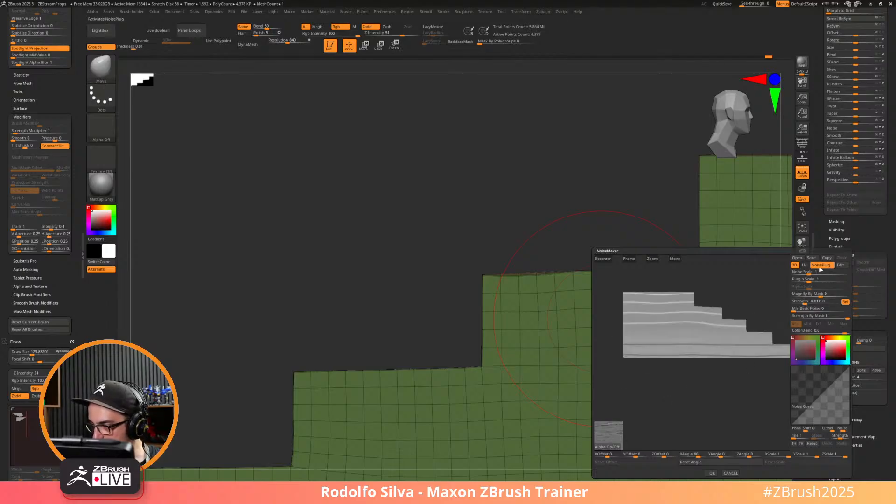
pyautogui.click(804, 265)
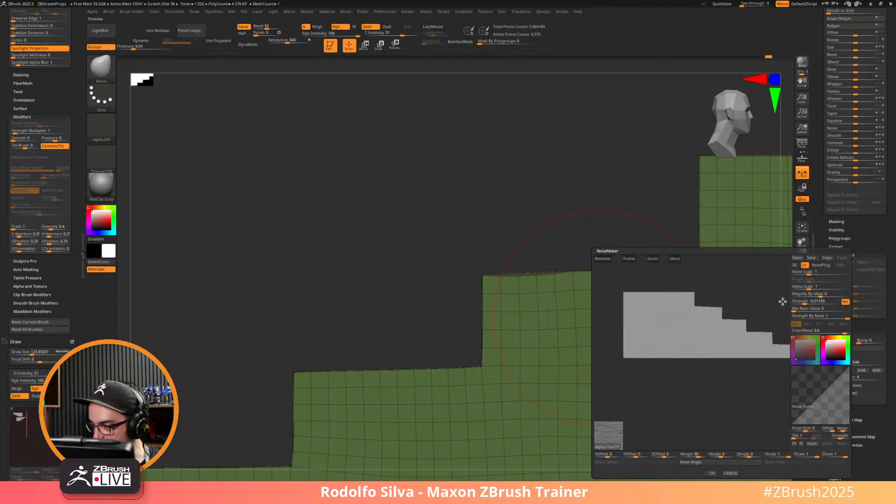
pyautogui.moveTo(805, 287); pyautogui.dragTo(801, 304)
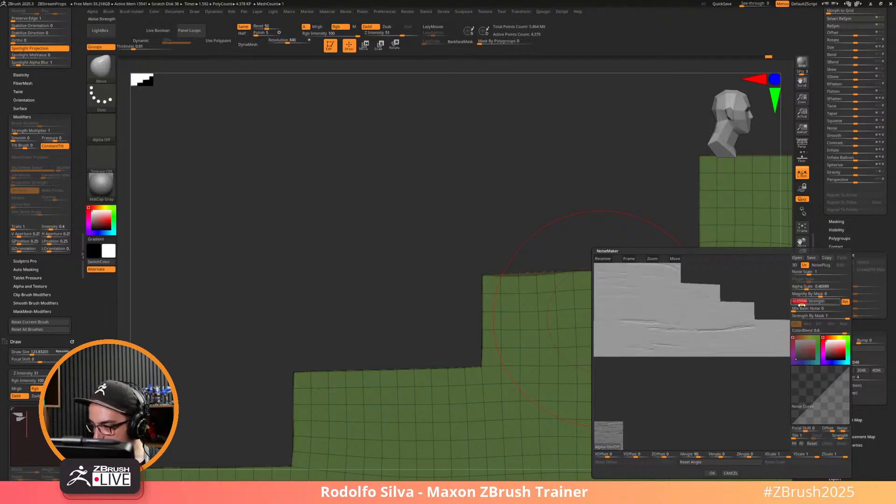
pyautogui.moveTo(726, 341); pyautogui.dragTo(753, 343)
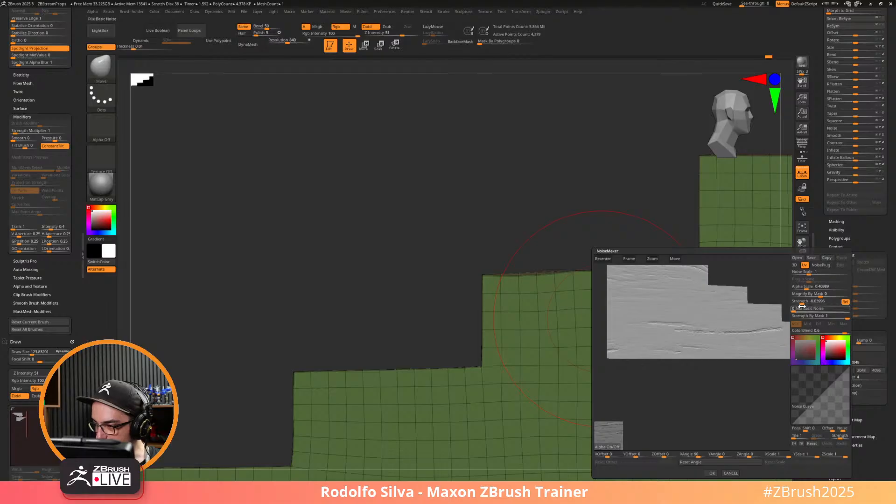
# Set Mix Basic Noise to 0.24675, bend the noise curve and use the Min blend mode for the noise.
pyautogui.moveTo(800, 309); pyautogui.dragTo(803, 309)
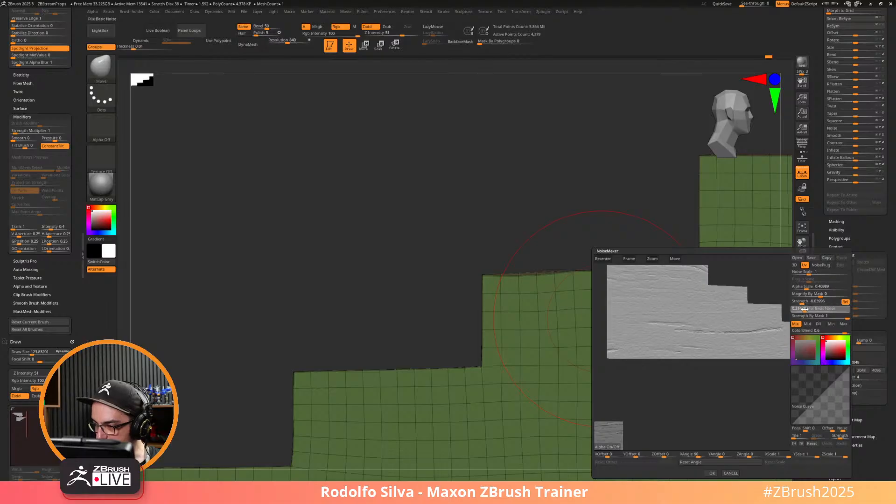
pyautogui.click(813, 401)
pyautogui.moveTo(827, 390); pyautogui.dragTo(834, 396)
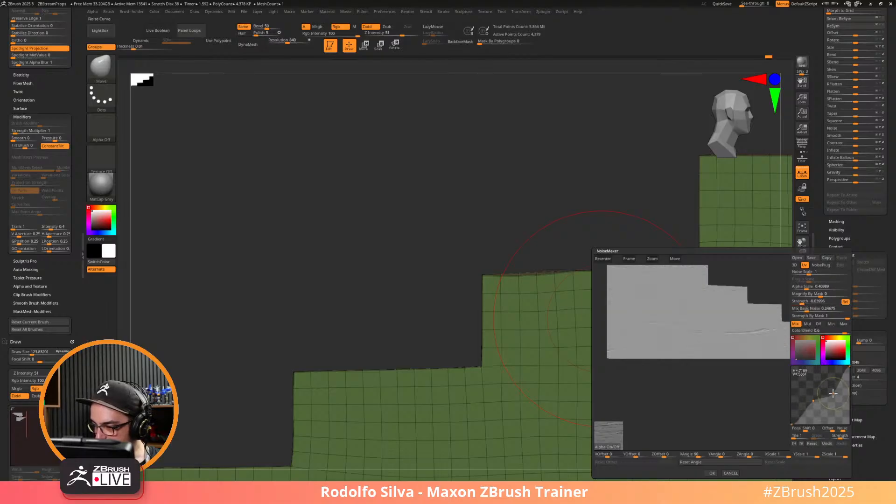
pyautogui.click(831, 323)
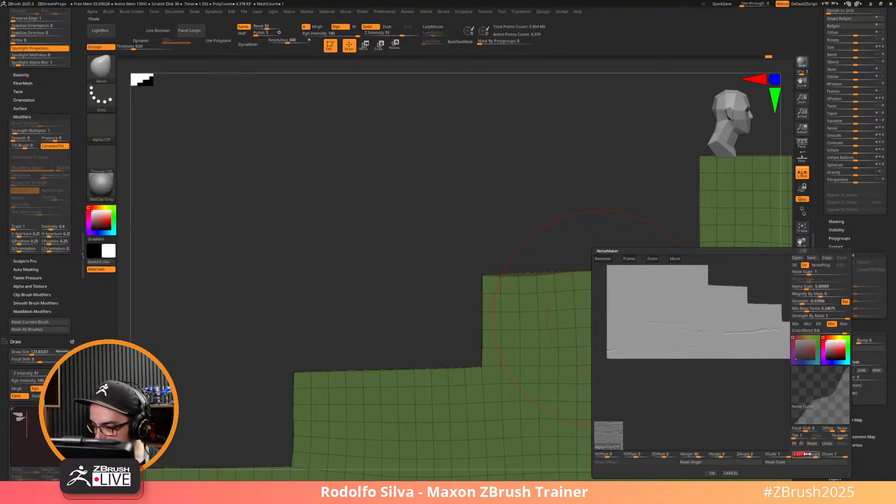
# Set the noise's XScale to 0.95285, YScale to 0.93714 and ZScale to 0.56.
pyautogui.click(782, 456)
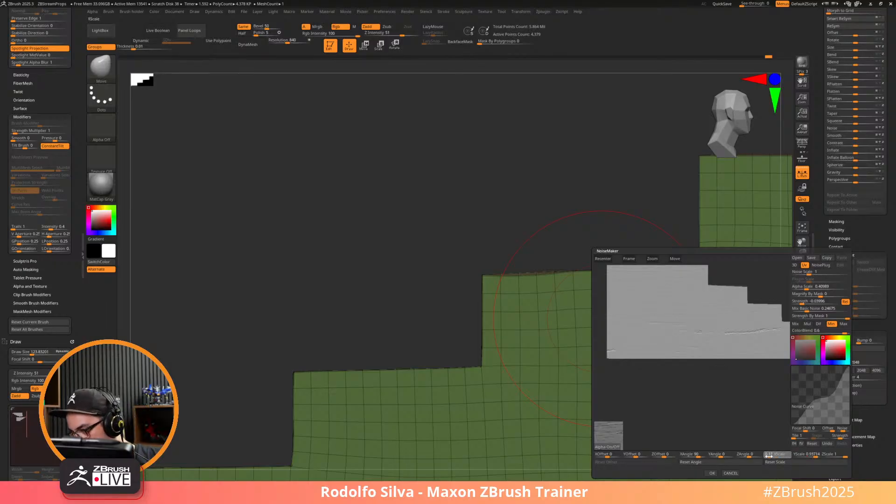
pyautogui.moveTo(769, 455); pyautogui.dragTo(787, 455)
pyautogui.moveTo(842, 455); pyautogui.dragTo(832, 455)
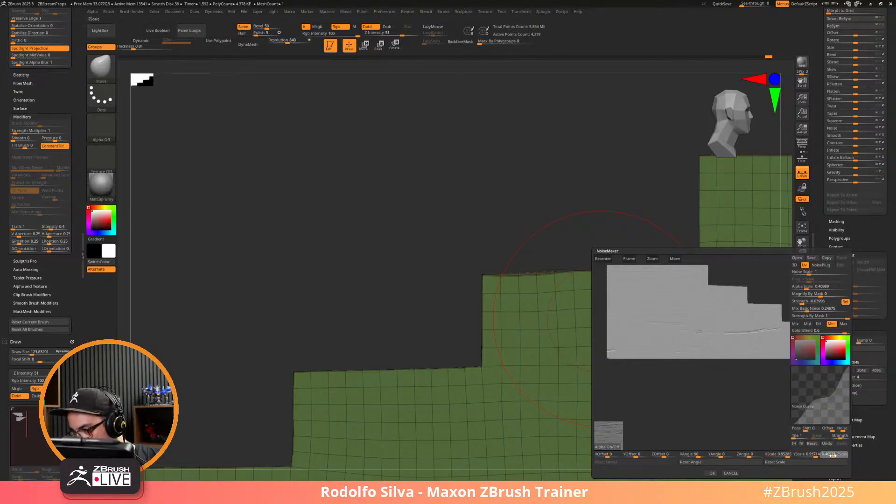
# Accept the noise settings, check both faces of the panel and turn on Dynamic Subdivision for it.
pyautogui.click(713, 474)
pyautogui.press('f')
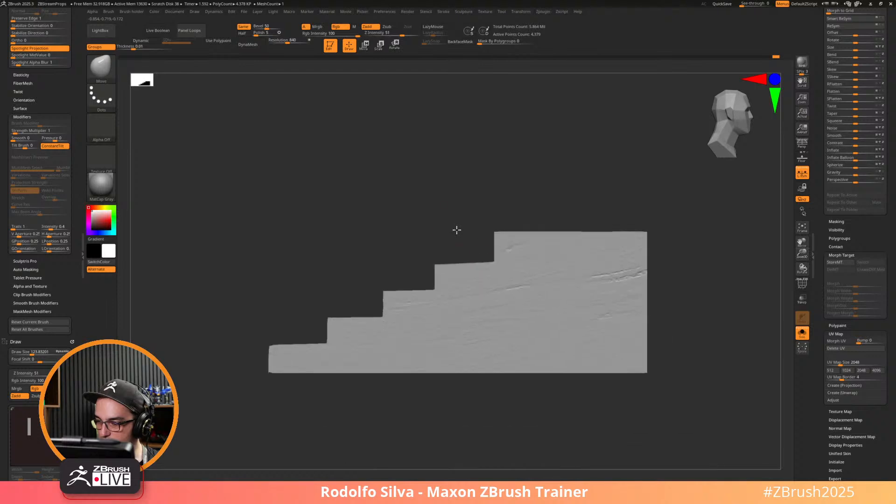
pyautogui.moveTo(460, 236); pyautogui.dragTo(521, 249)
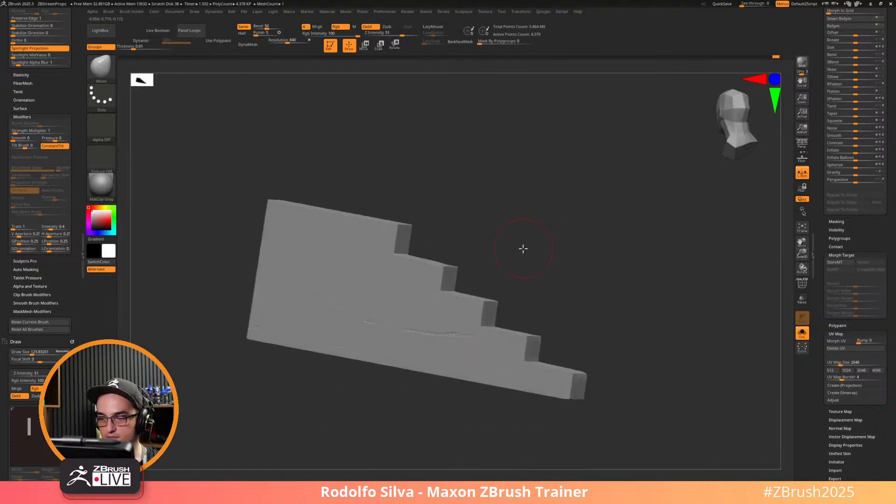
pyautogui.press('s')
pyautogui.press('d')
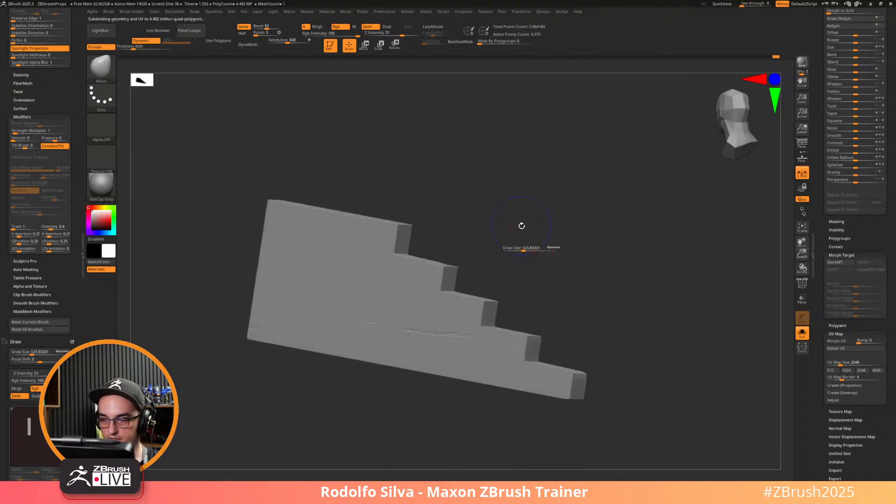
# Reopen NoiseMaker, set Mix Basic Noise to 0, reset the noise curve and accept the changes.
pyautogui.hotkey('shift', 'n')
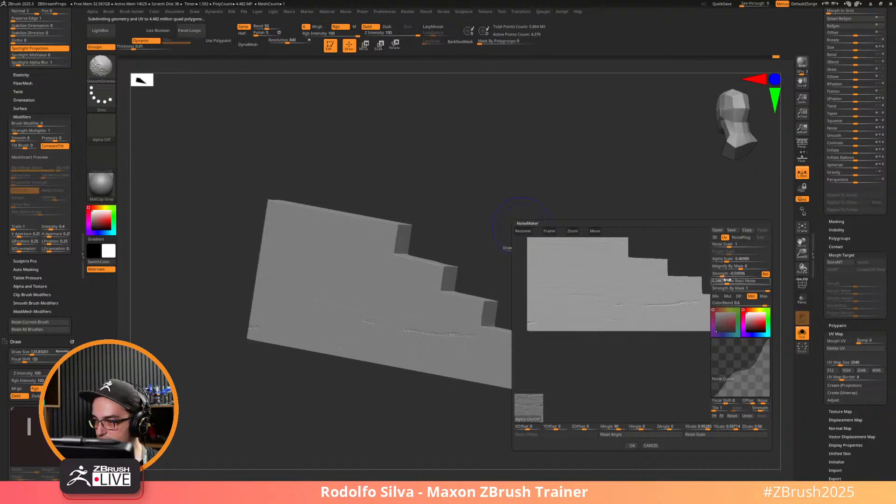
pyautogui.moveTo(744, 281); pyautogui.dragTo(710, 282)
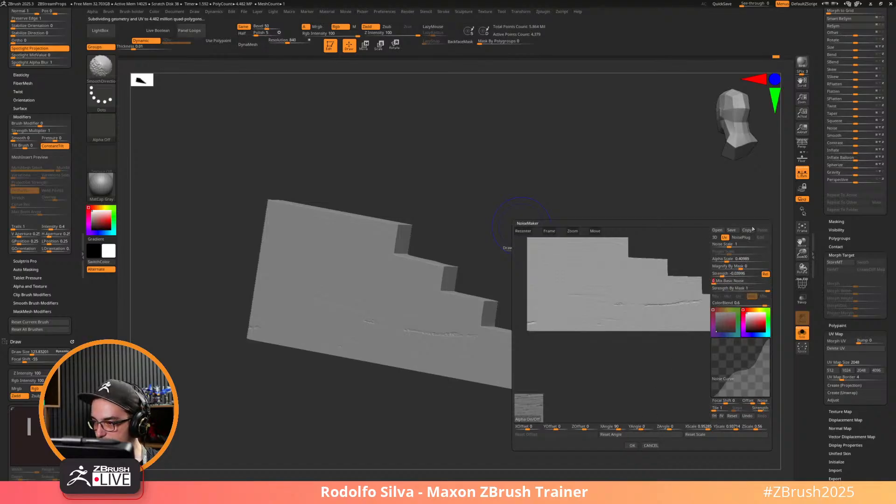
pyautogui.moveTo(731, 391)
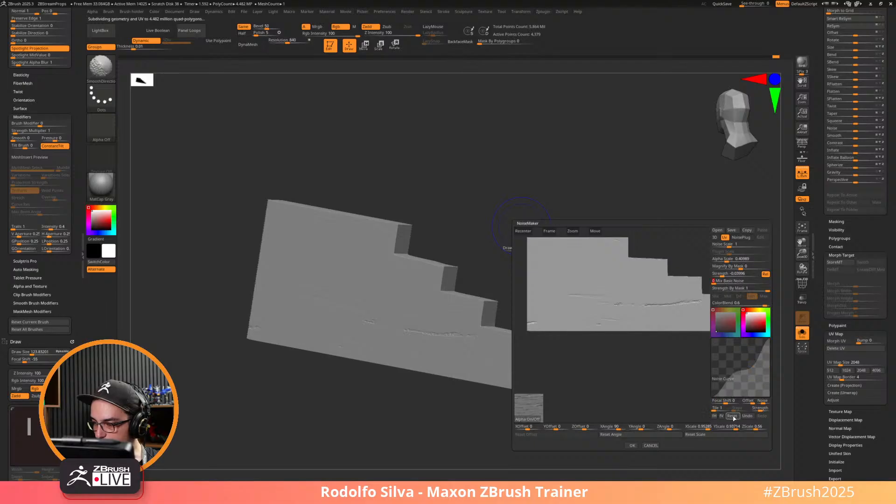
pyautogui.click(632, 446)
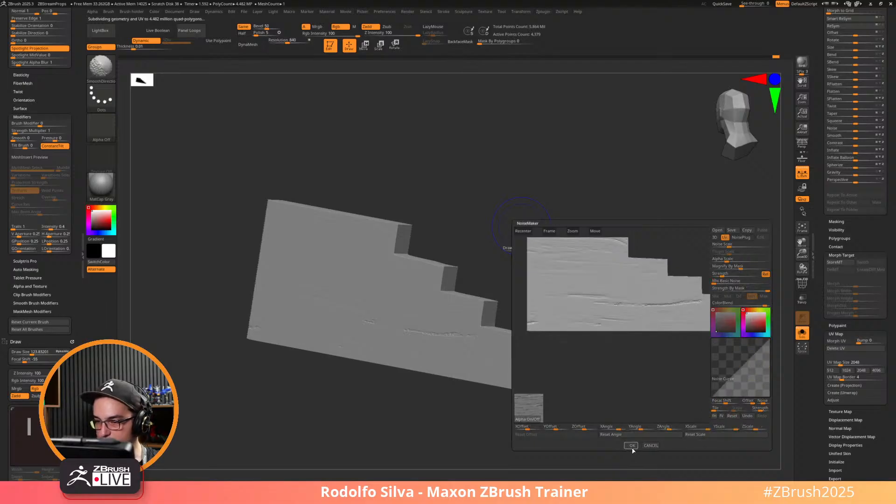
# Leave Solo mode with the polyframe off and review the whole cannon with its wood-grained side panel.
pyautogui.moveTo(523, 250); pyautogui.dragTo(527, 250)
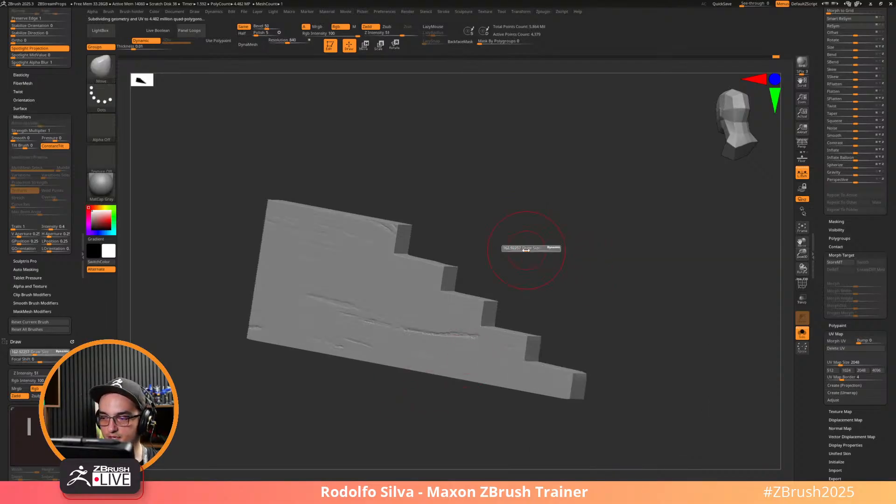
pyautogui.keyDown('shift'); pyautogui.moveTo(580, 269); pyautogui.dragTo(546, 264); pyautogui.keyUp('shift')
pyautogui.hotkey('shift', 'f')
pyautogui.hotkey('ctrl', 'shift', 'x')
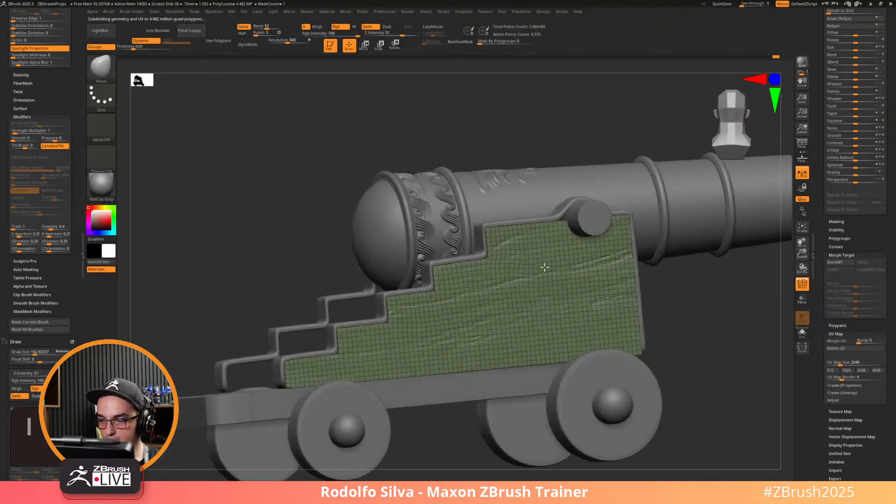
pyautogui.hotkey('shift', 'f')
pyautogui.keyDown('alt'); pyautogui.moveTo(717, 353); pyautogui.dragTo(618, 312); pyautogui.keyUp('alt')
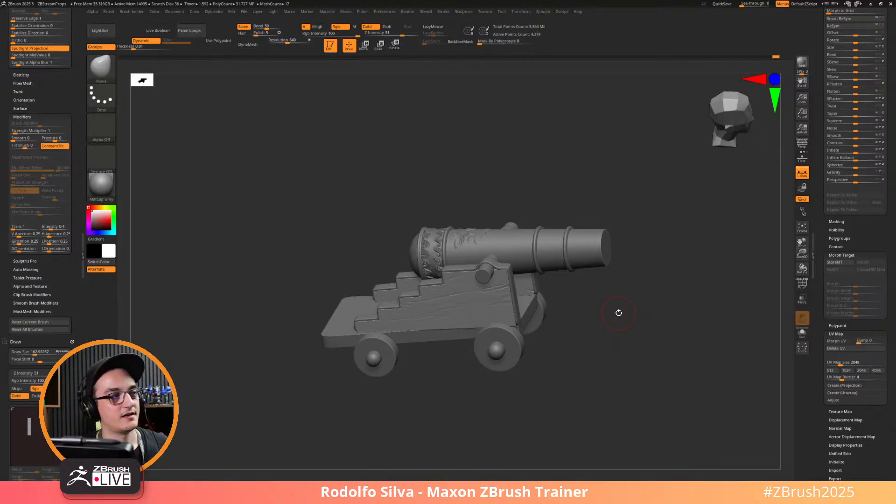
pyautogui.moveTo(402, 199); pyautogui.dragTo(406, 253)
pyautogui.keyDown('ctrl'); pyautogui.moveTo(406, 253); pyautogui.dragTo(342, 340, button='right'); pyautogui.keyUp('ctrl')
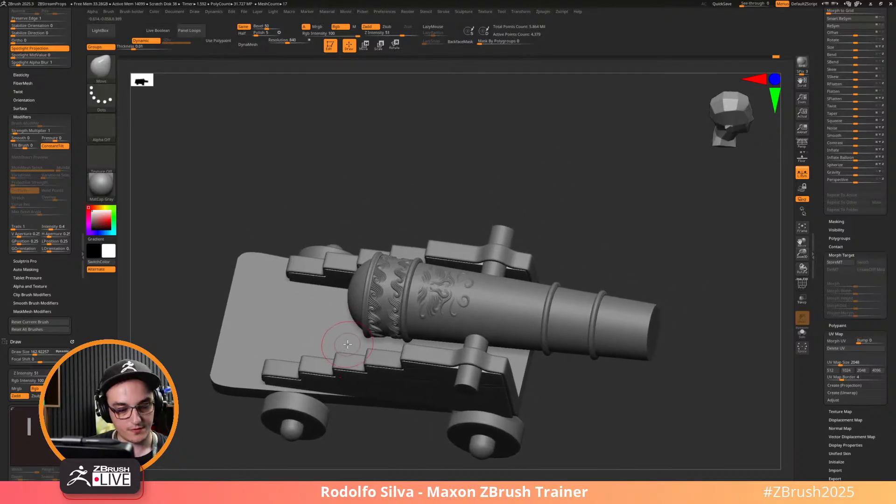
pyautogui.press('f')
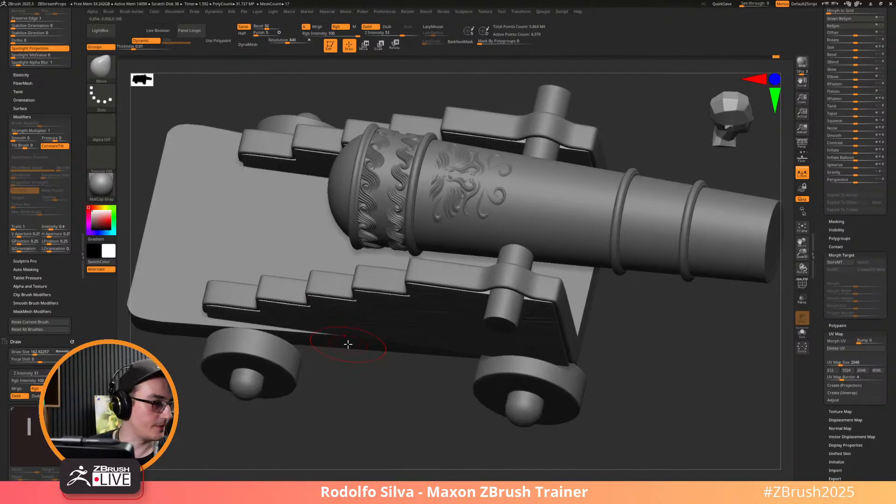